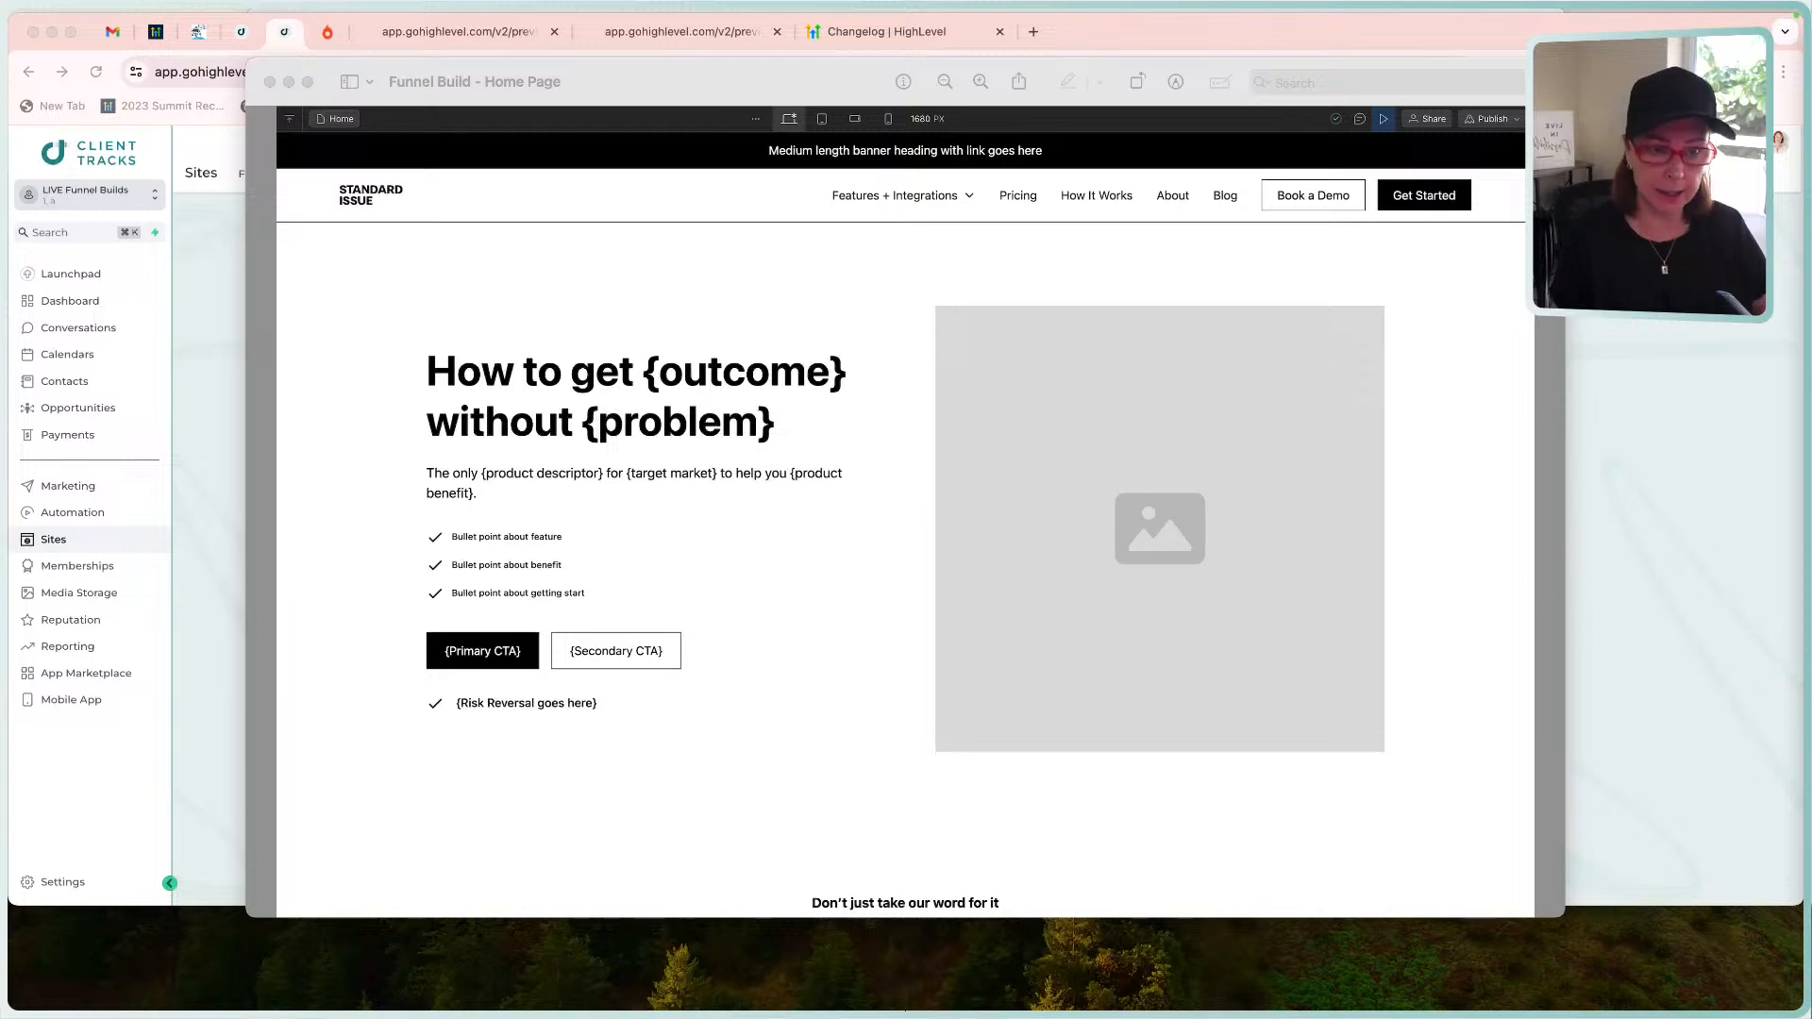
Bring up the site's pages and preview the Home page with the 'How To Get {Outcome}' hero.
key(super+Tab)
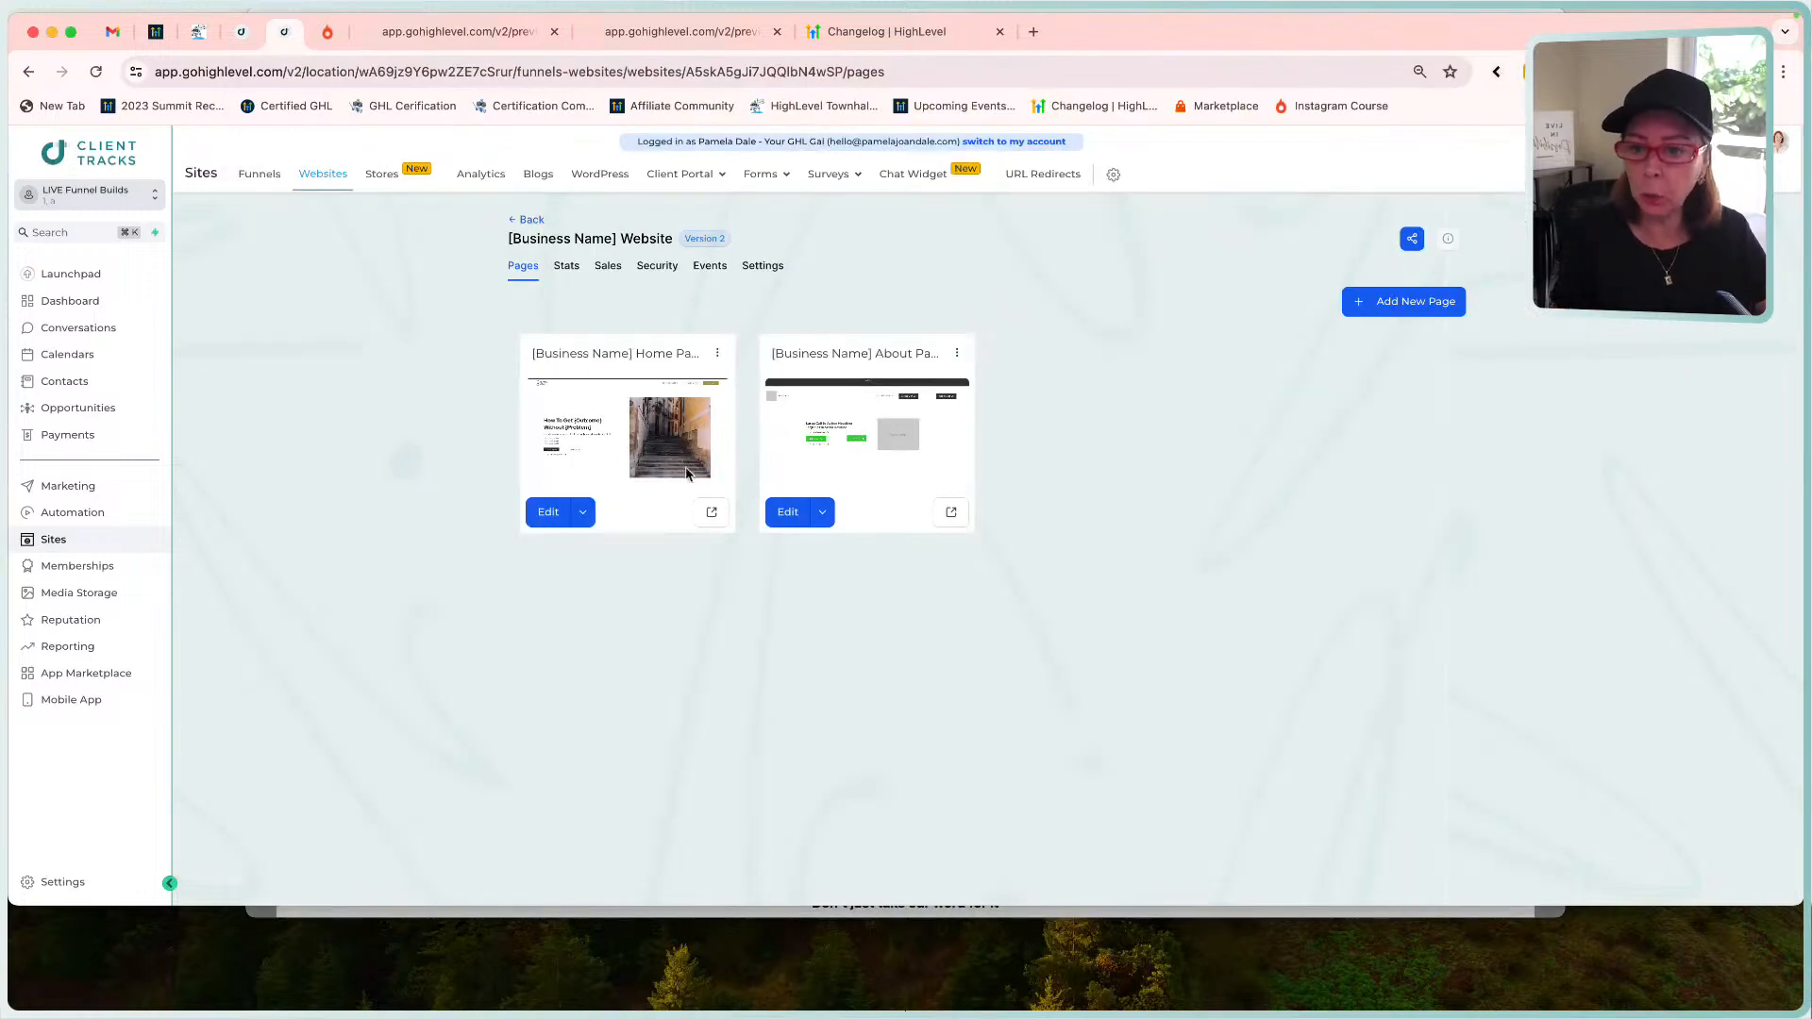
click(710, 510)
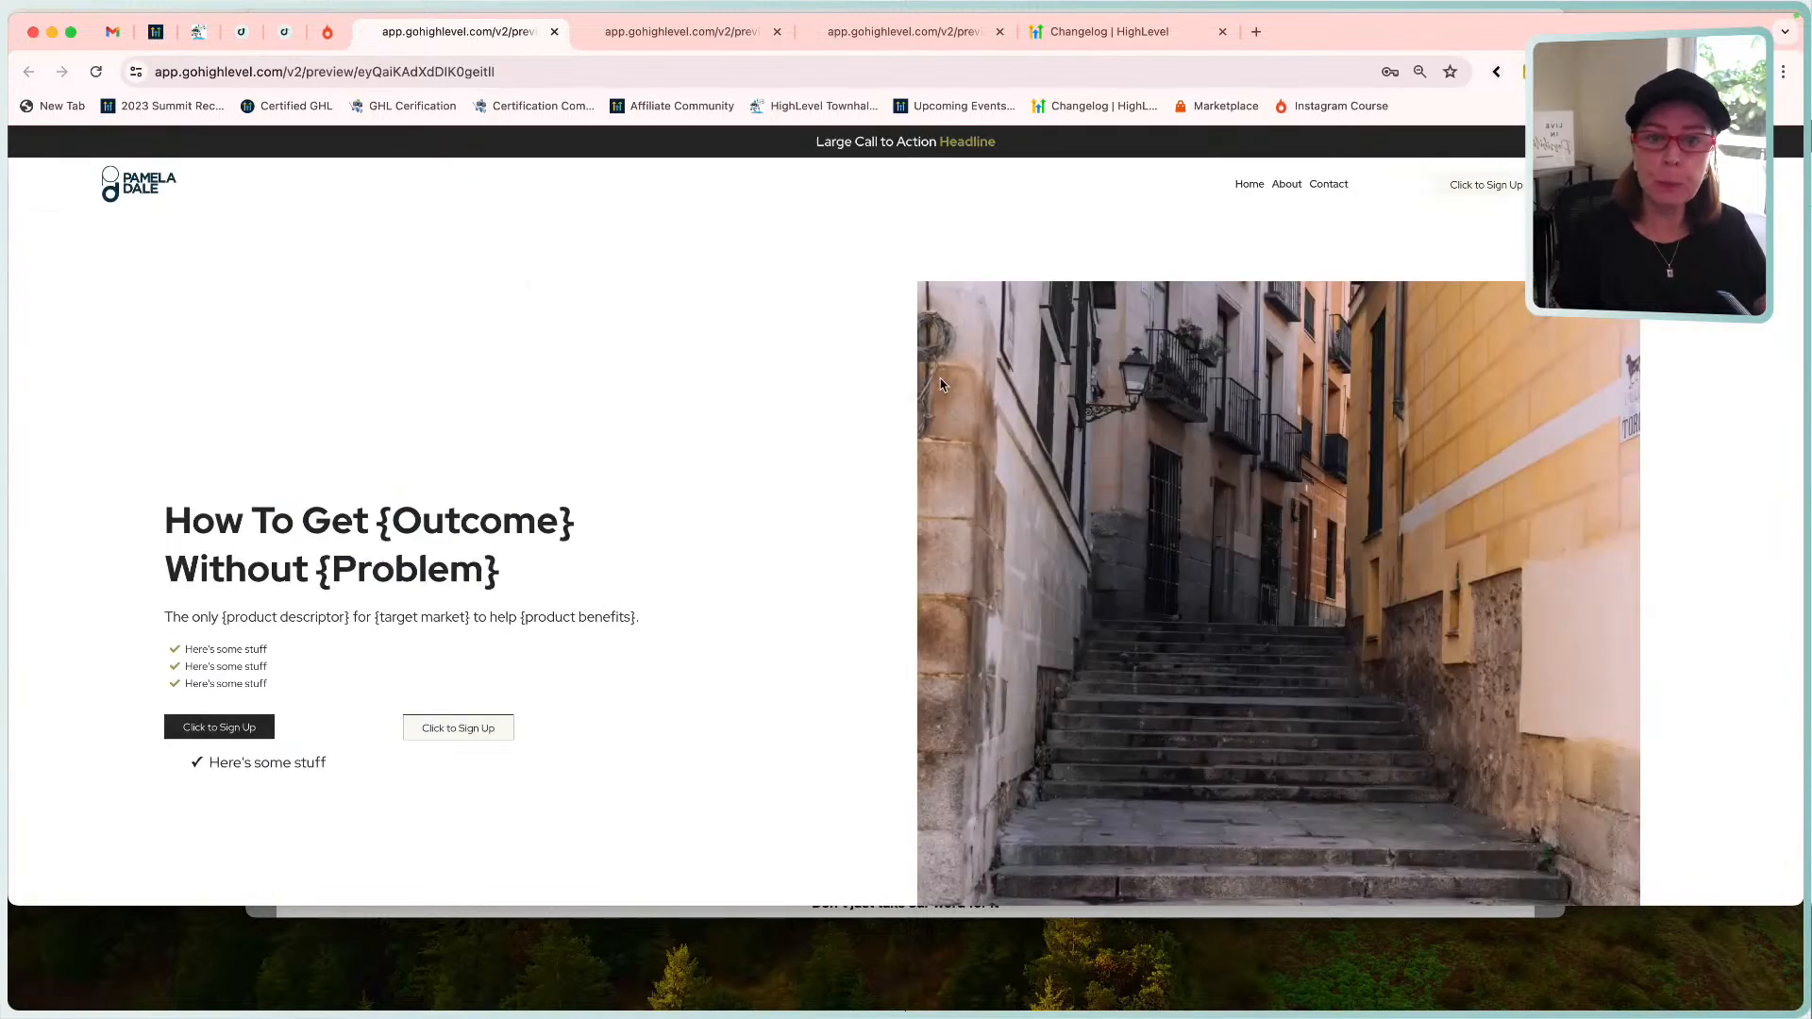
click(698, 34)
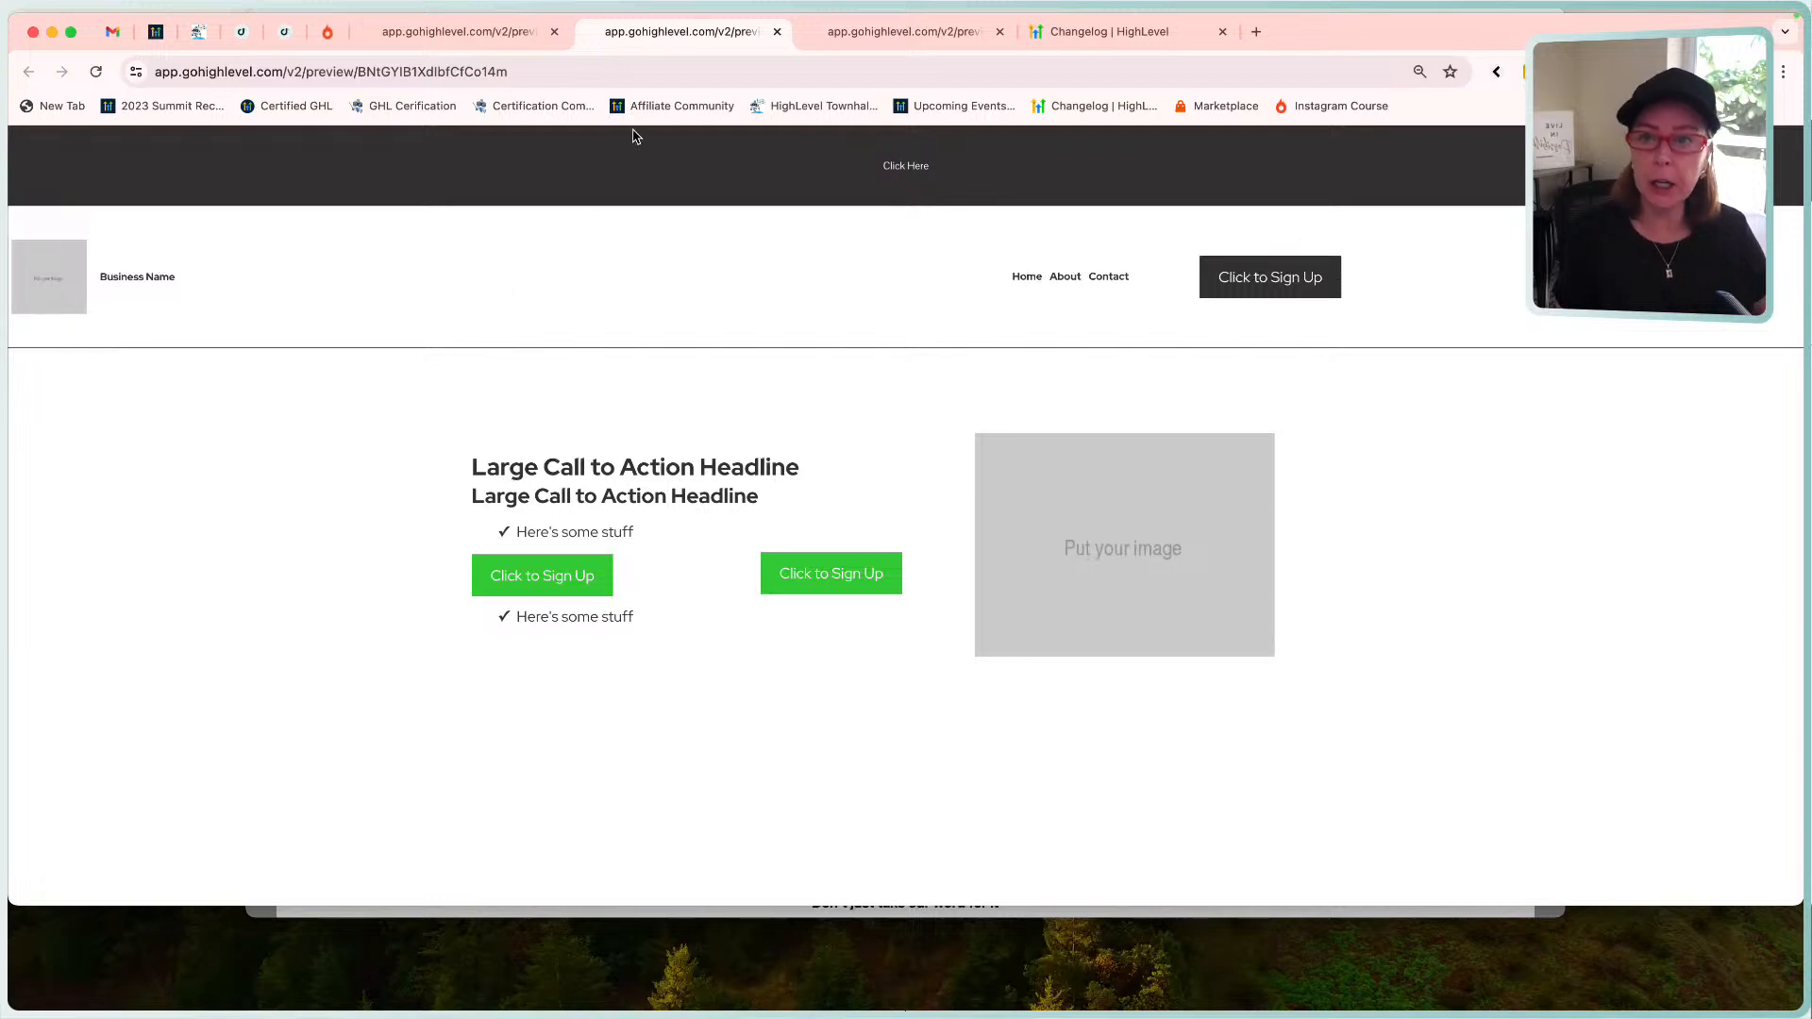
click(517, 36)
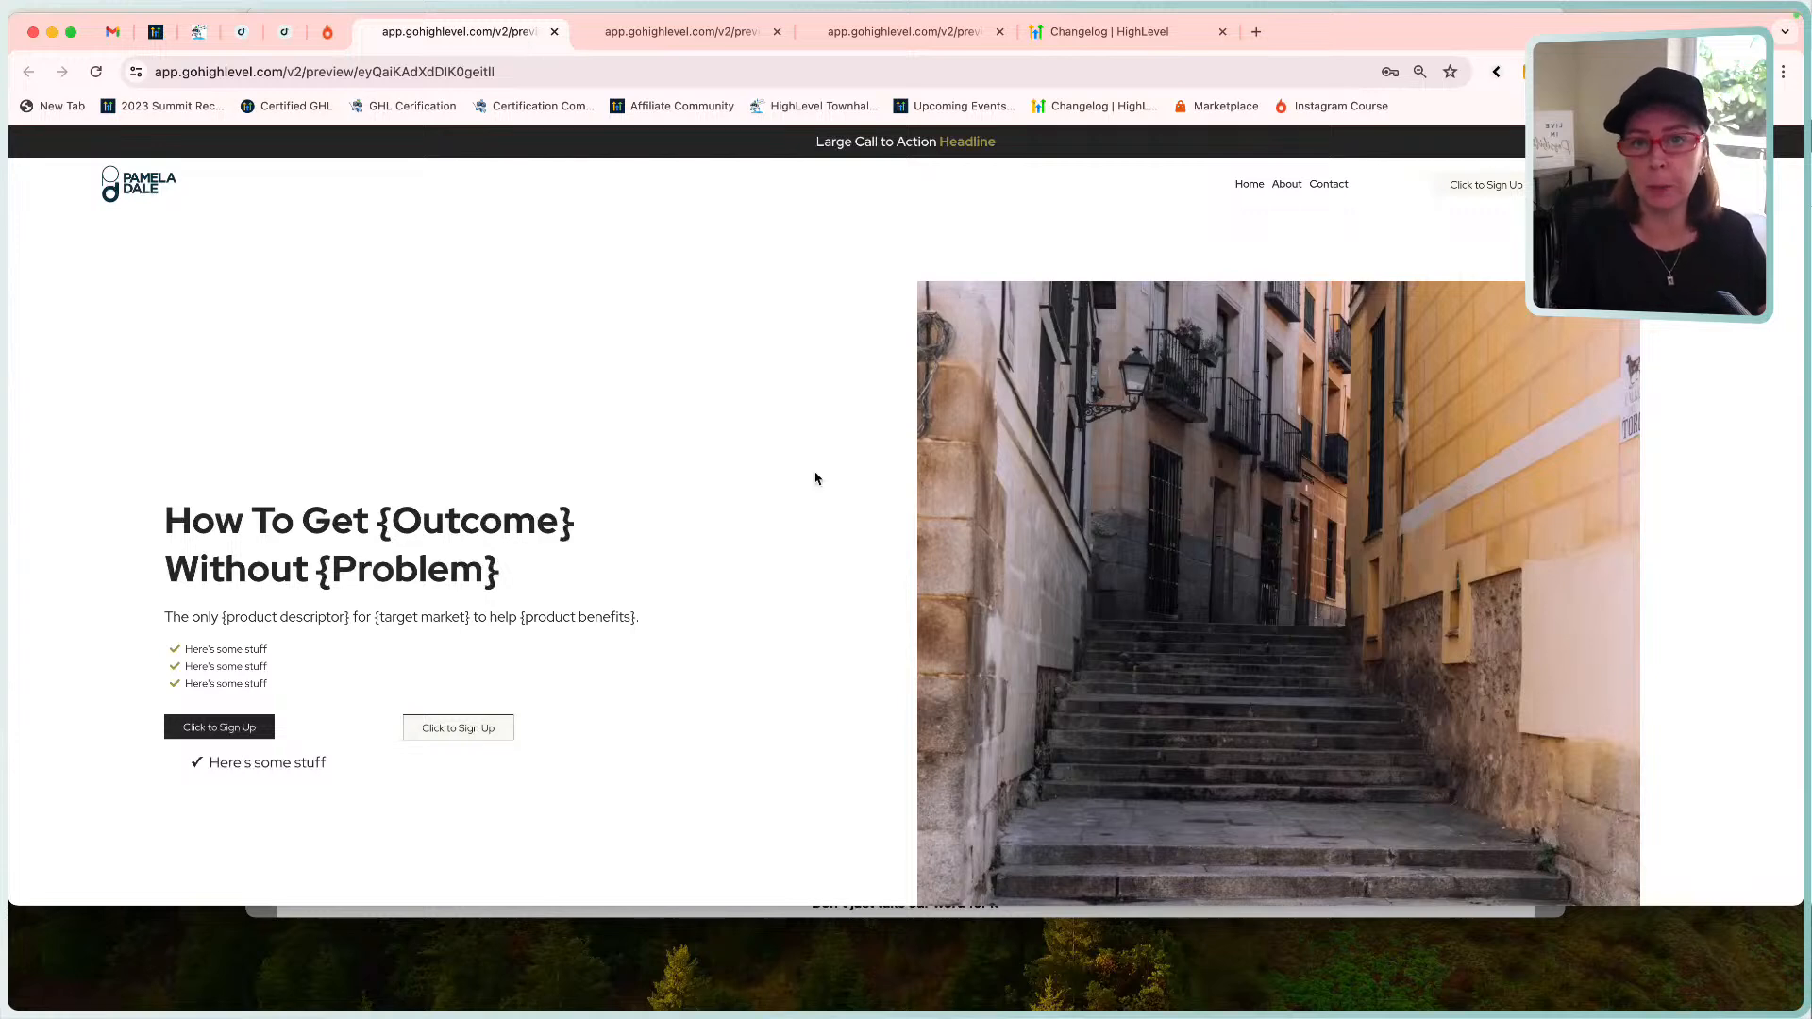
scroll(801, 553, down, 8)
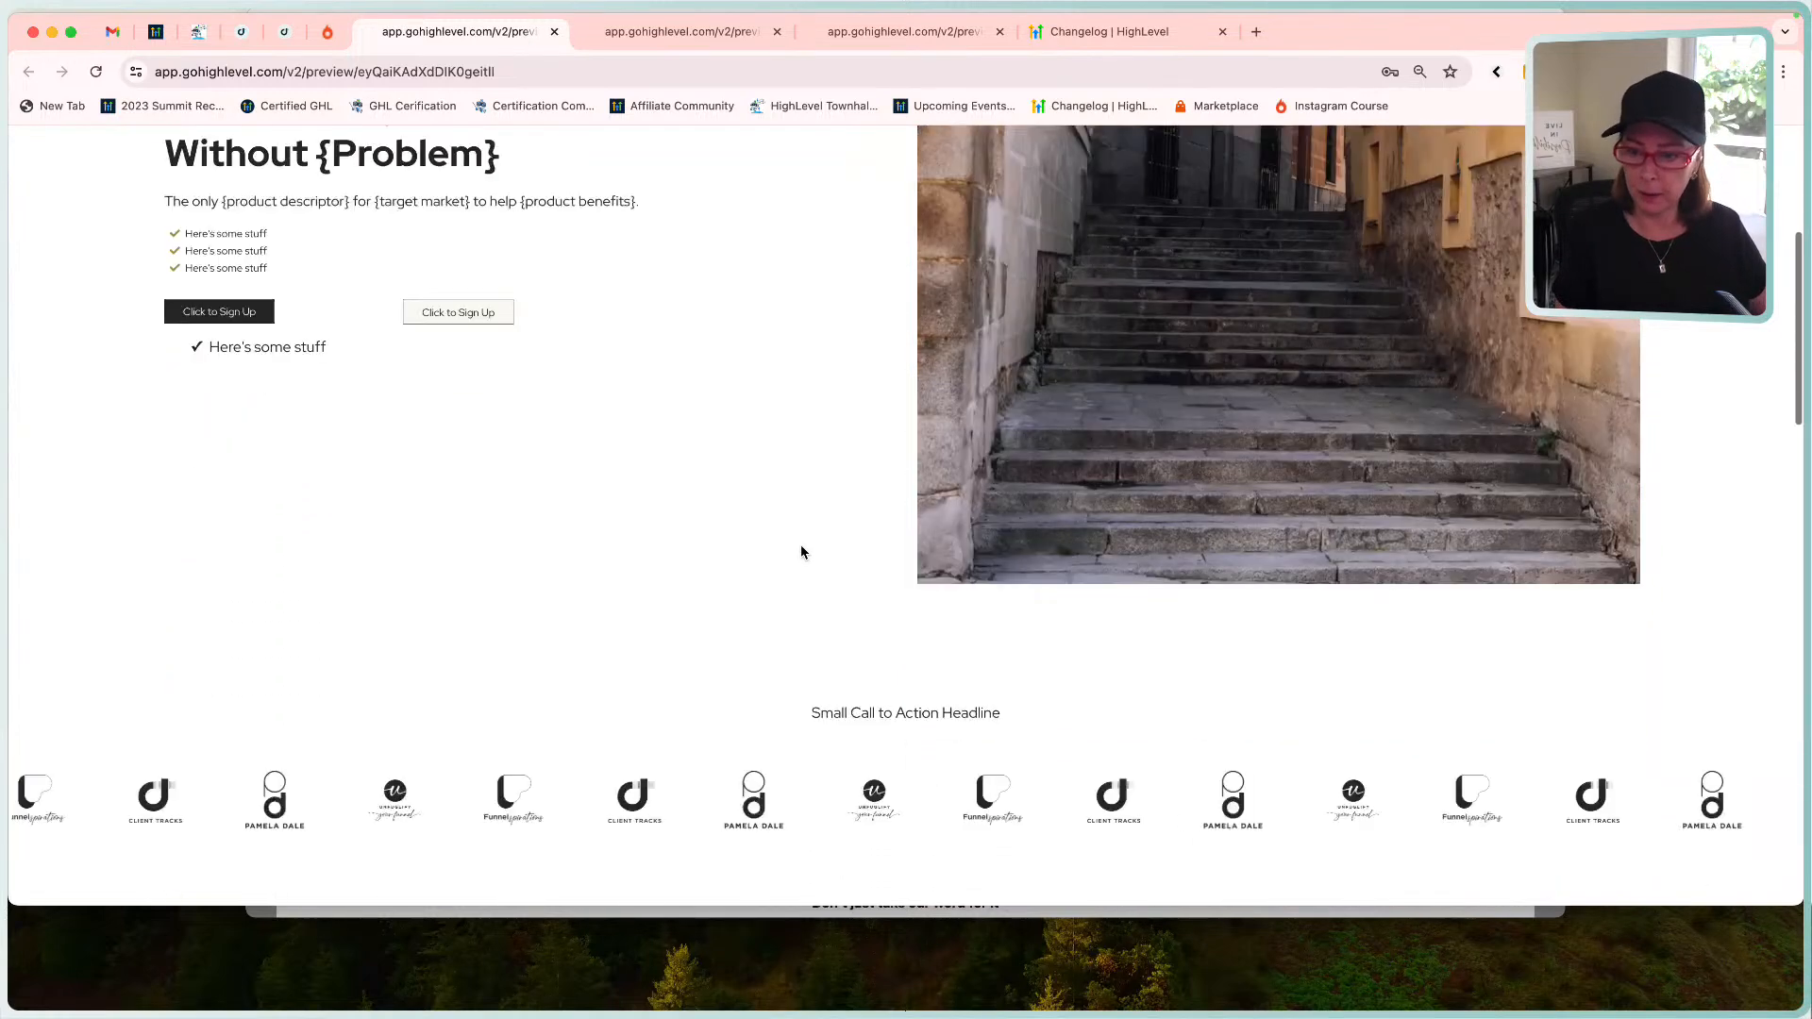
scroll(802, 553, down, 3)
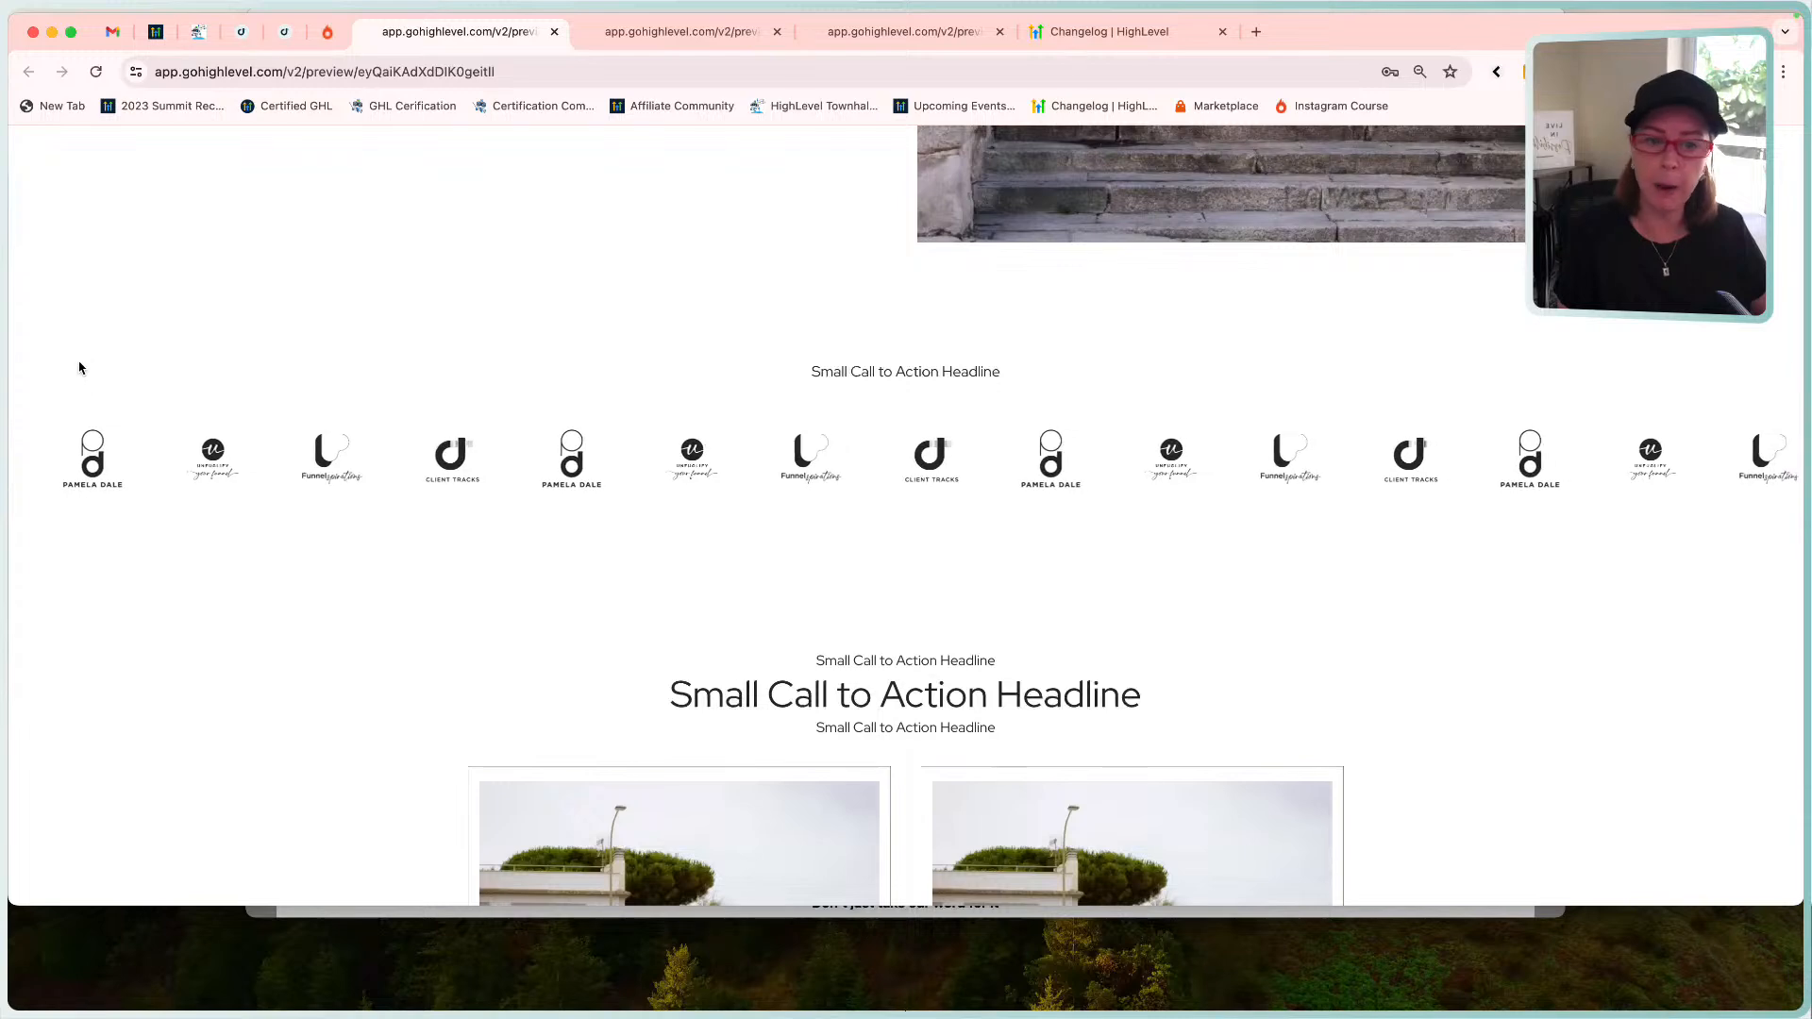
scroll(363, 514, down, 5)
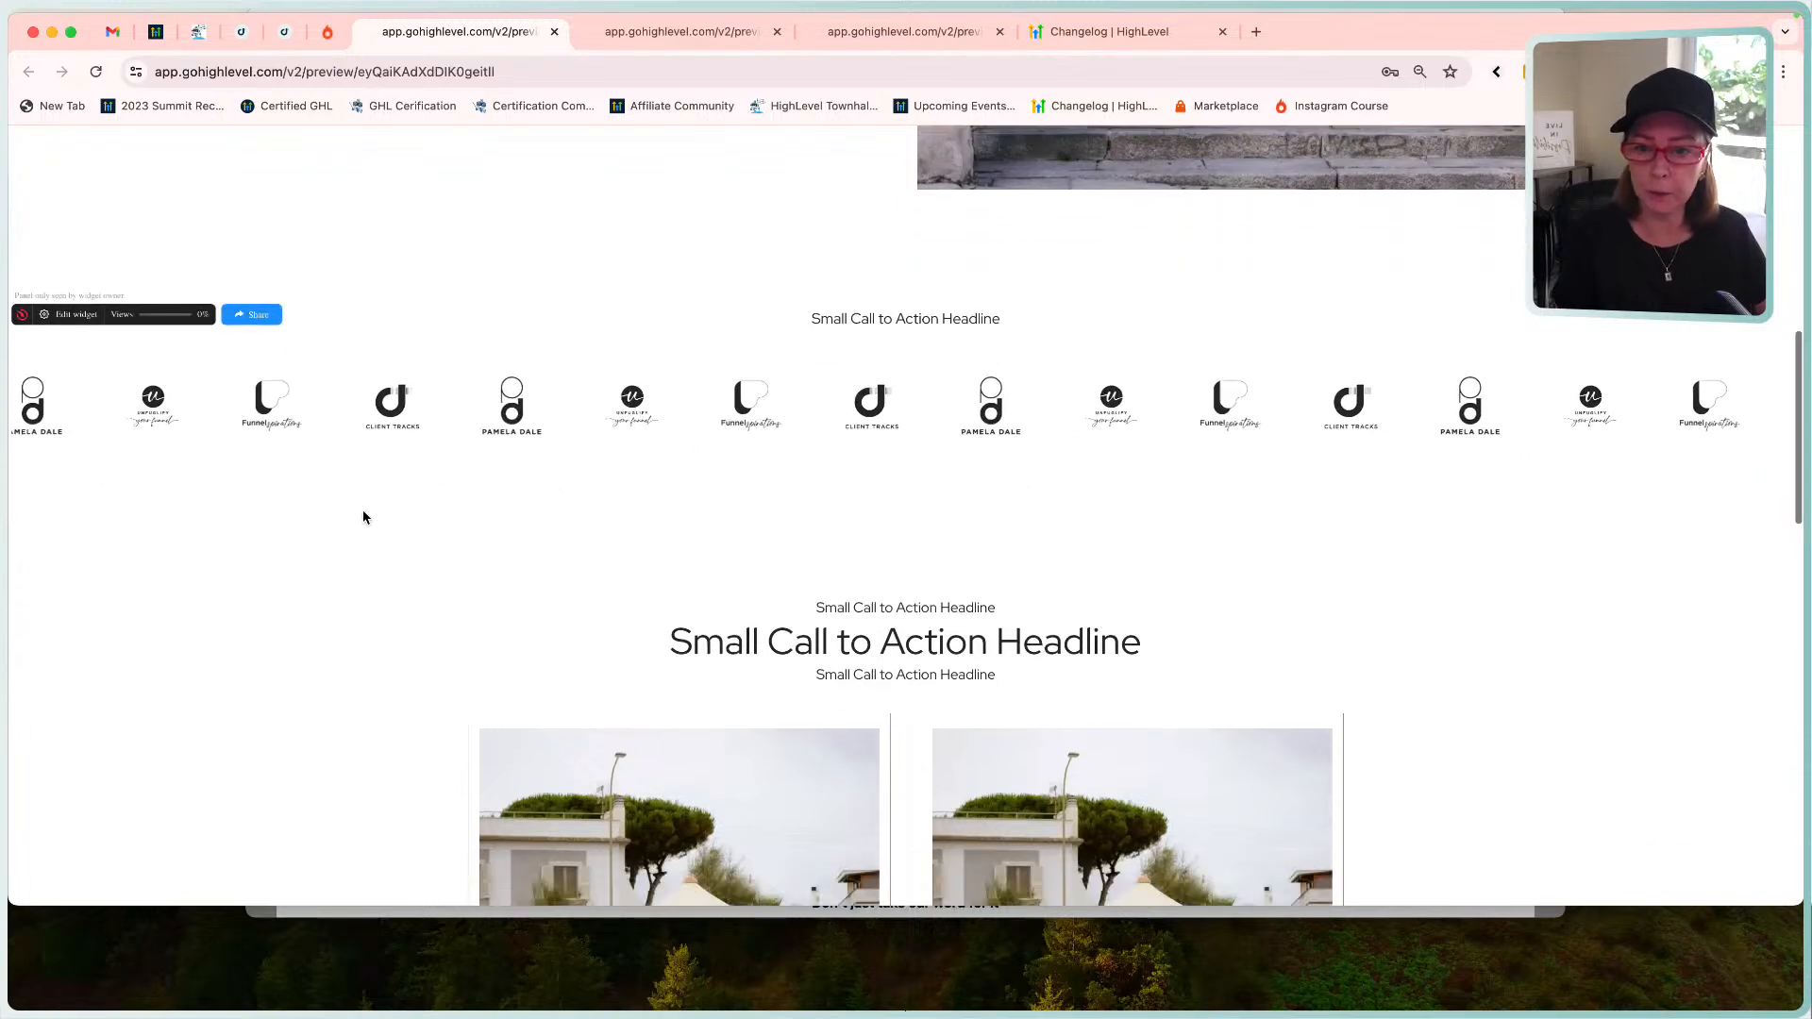
scroll(366, 517, down, 1)
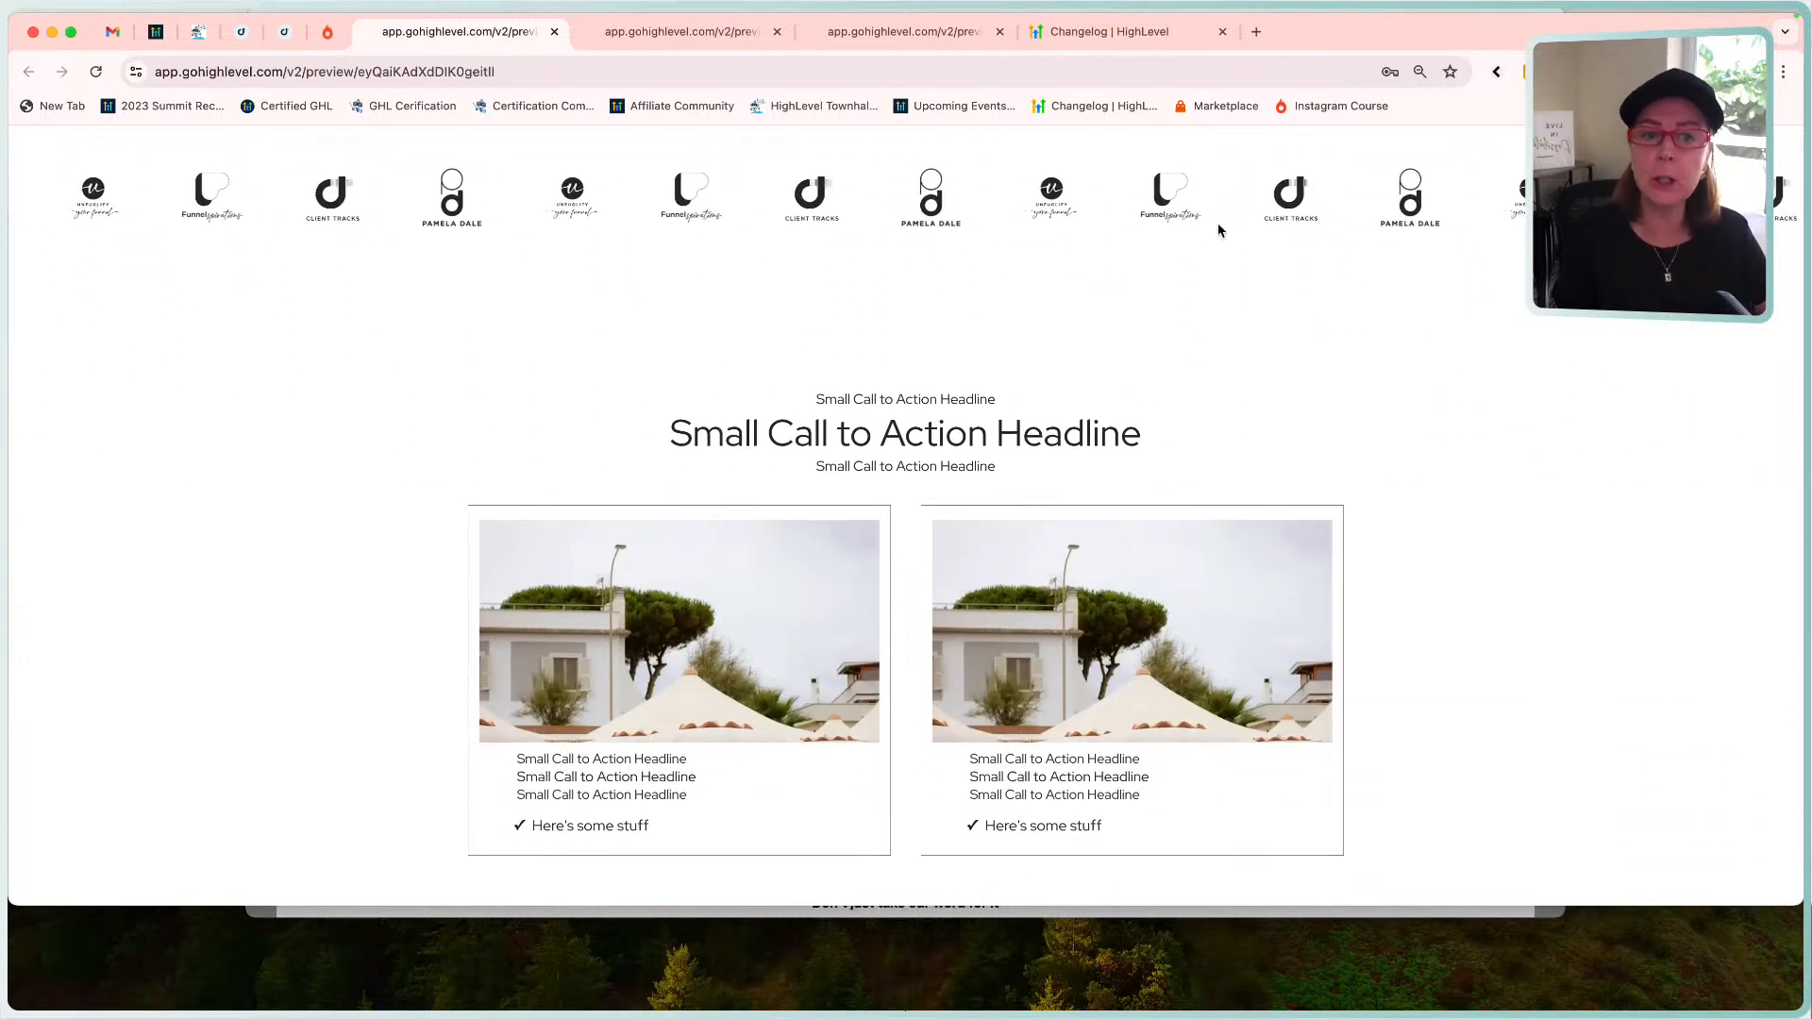
scroll(862, 525, up, 5)
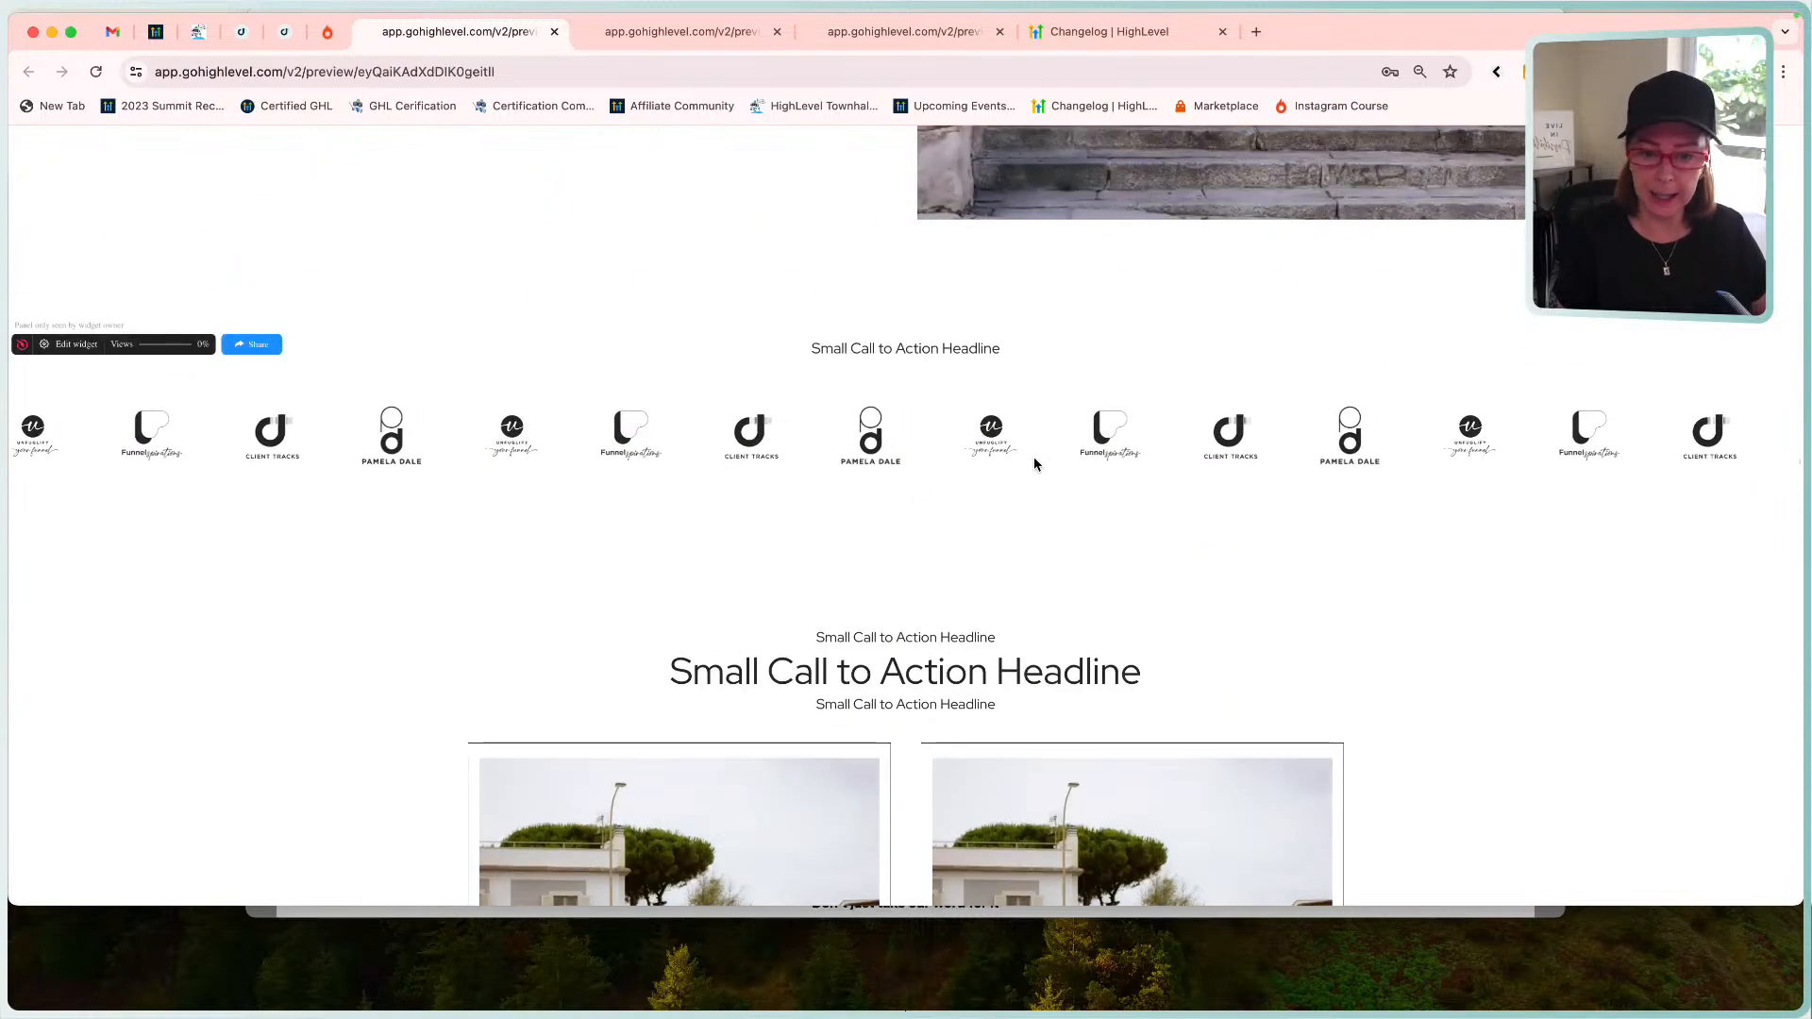
scroll(1033, 463, down, 3)
scroll(1034, 462, down, 10)
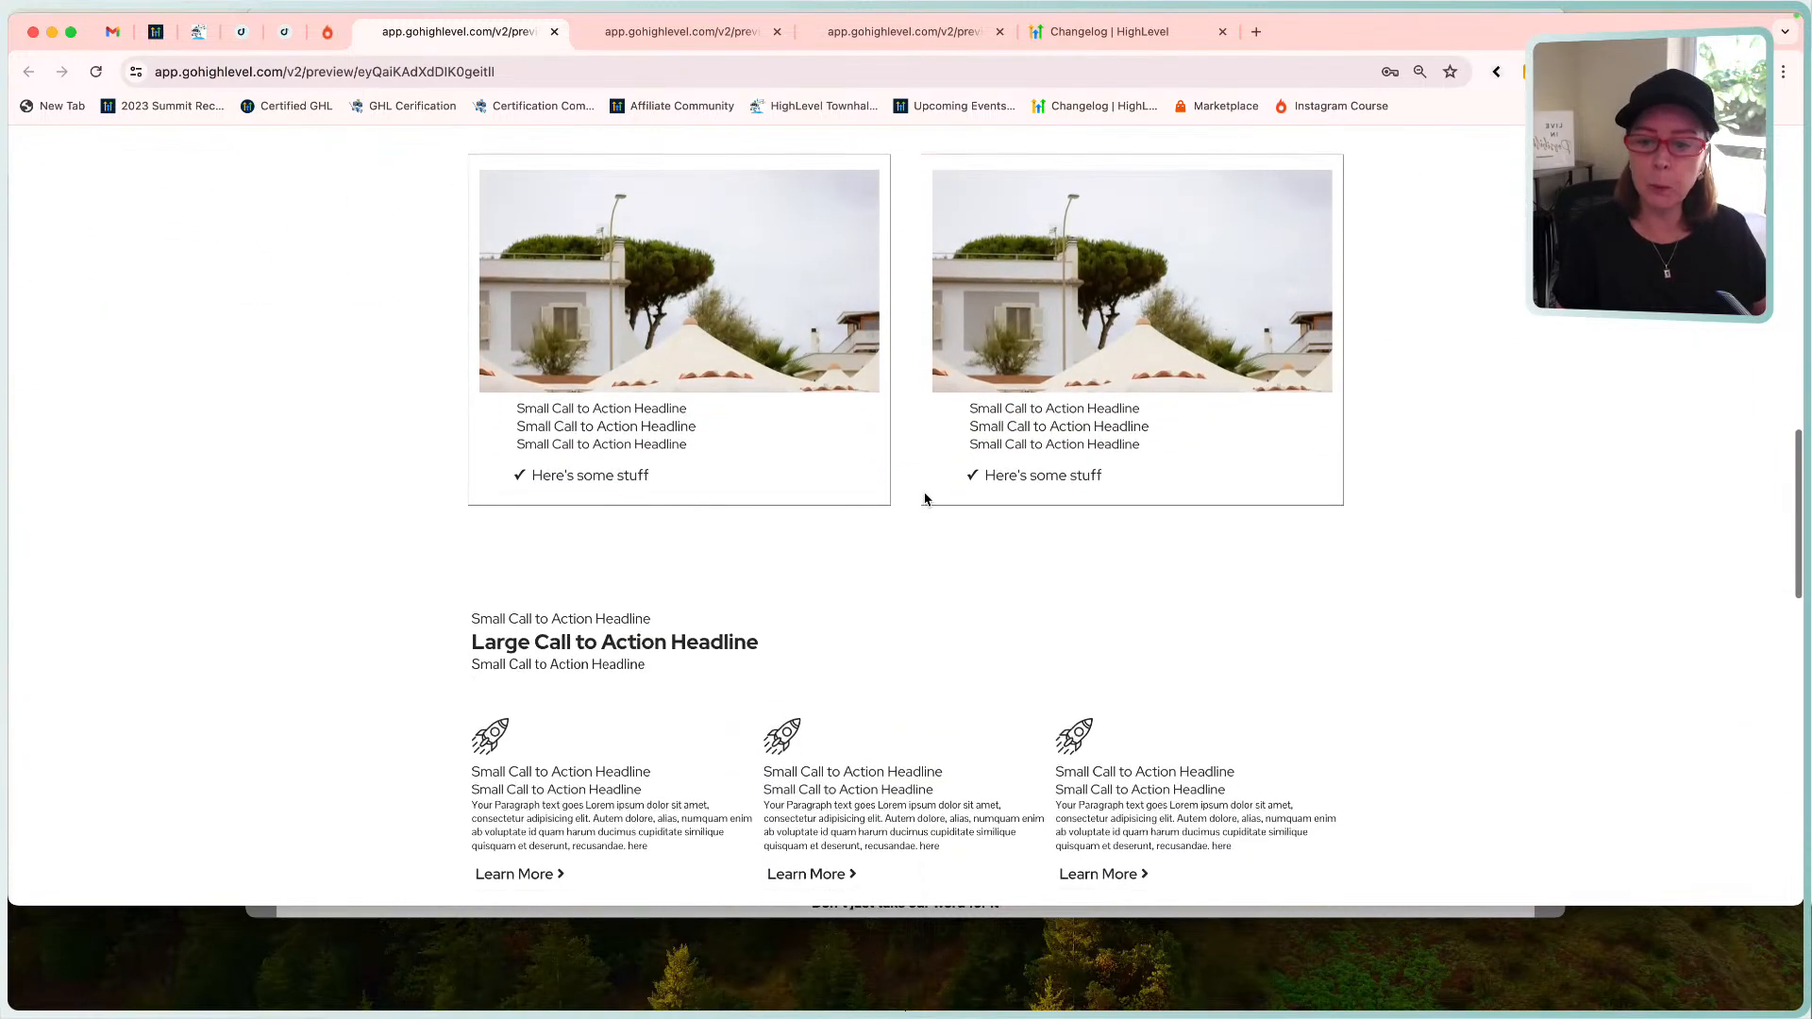
scroll(925, 499, up, 20)
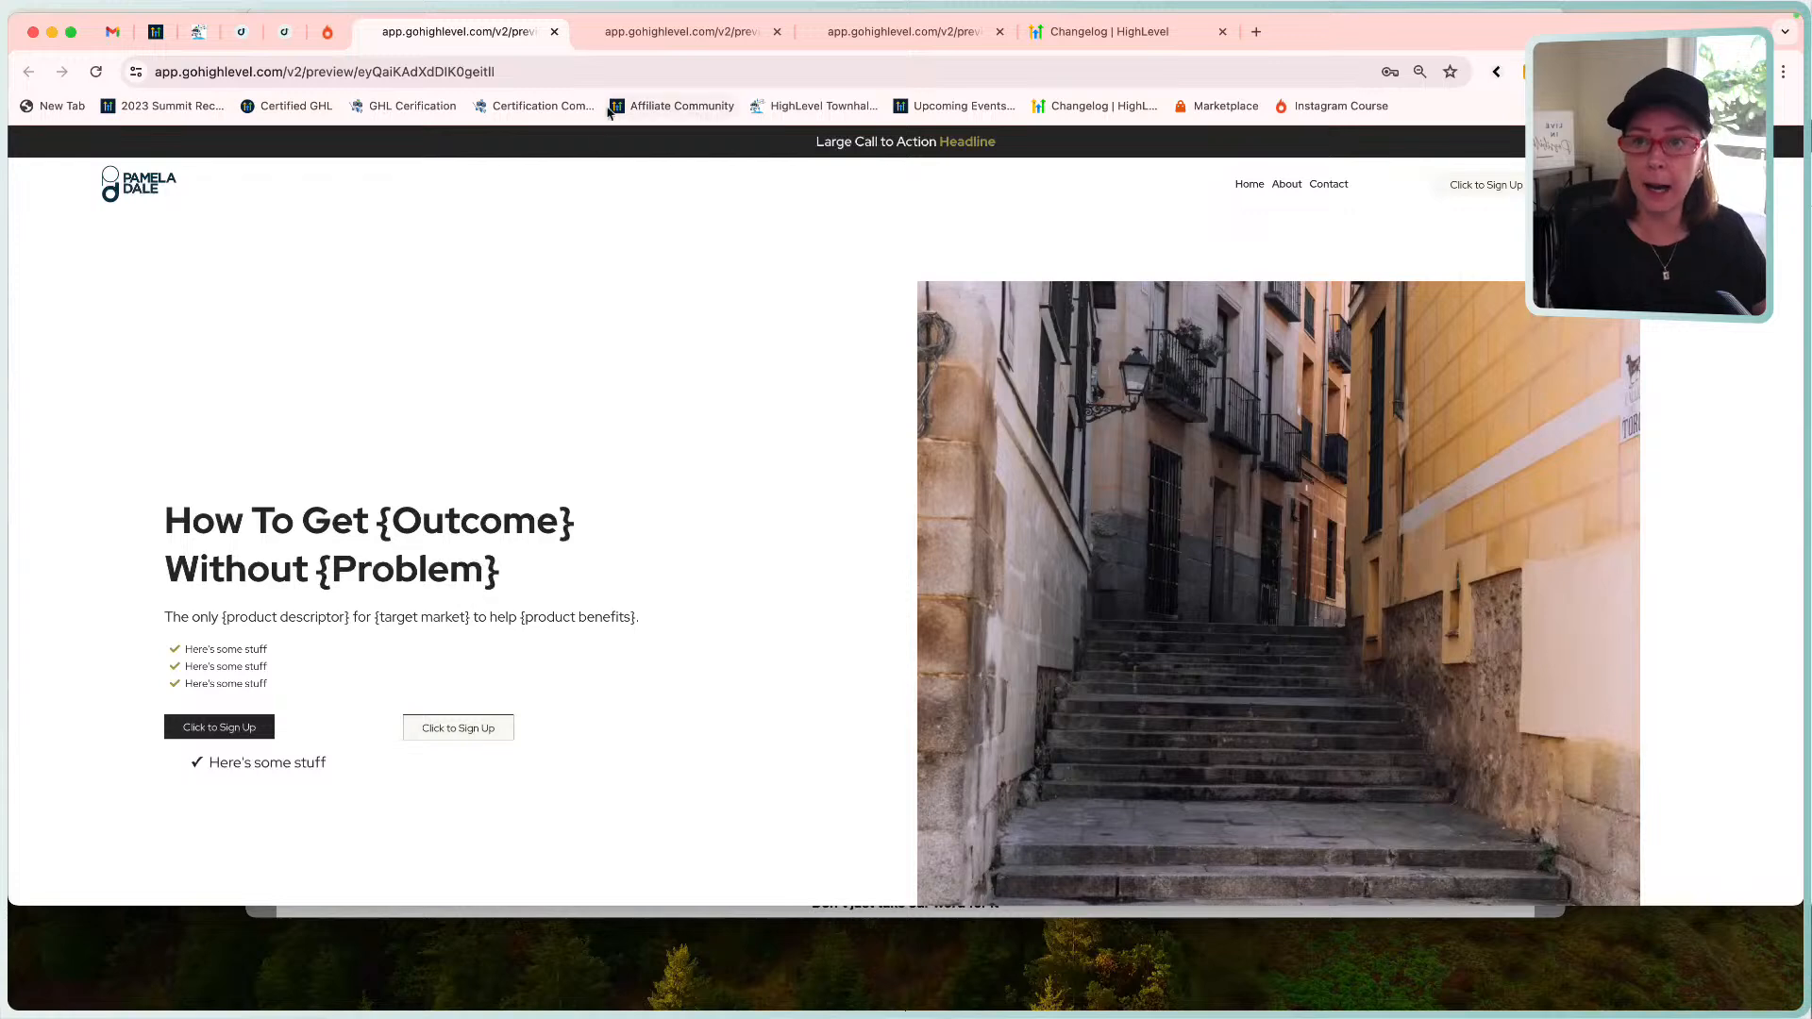
Return to the site's Pages list and open the About page in the builder.
click(284, 34)
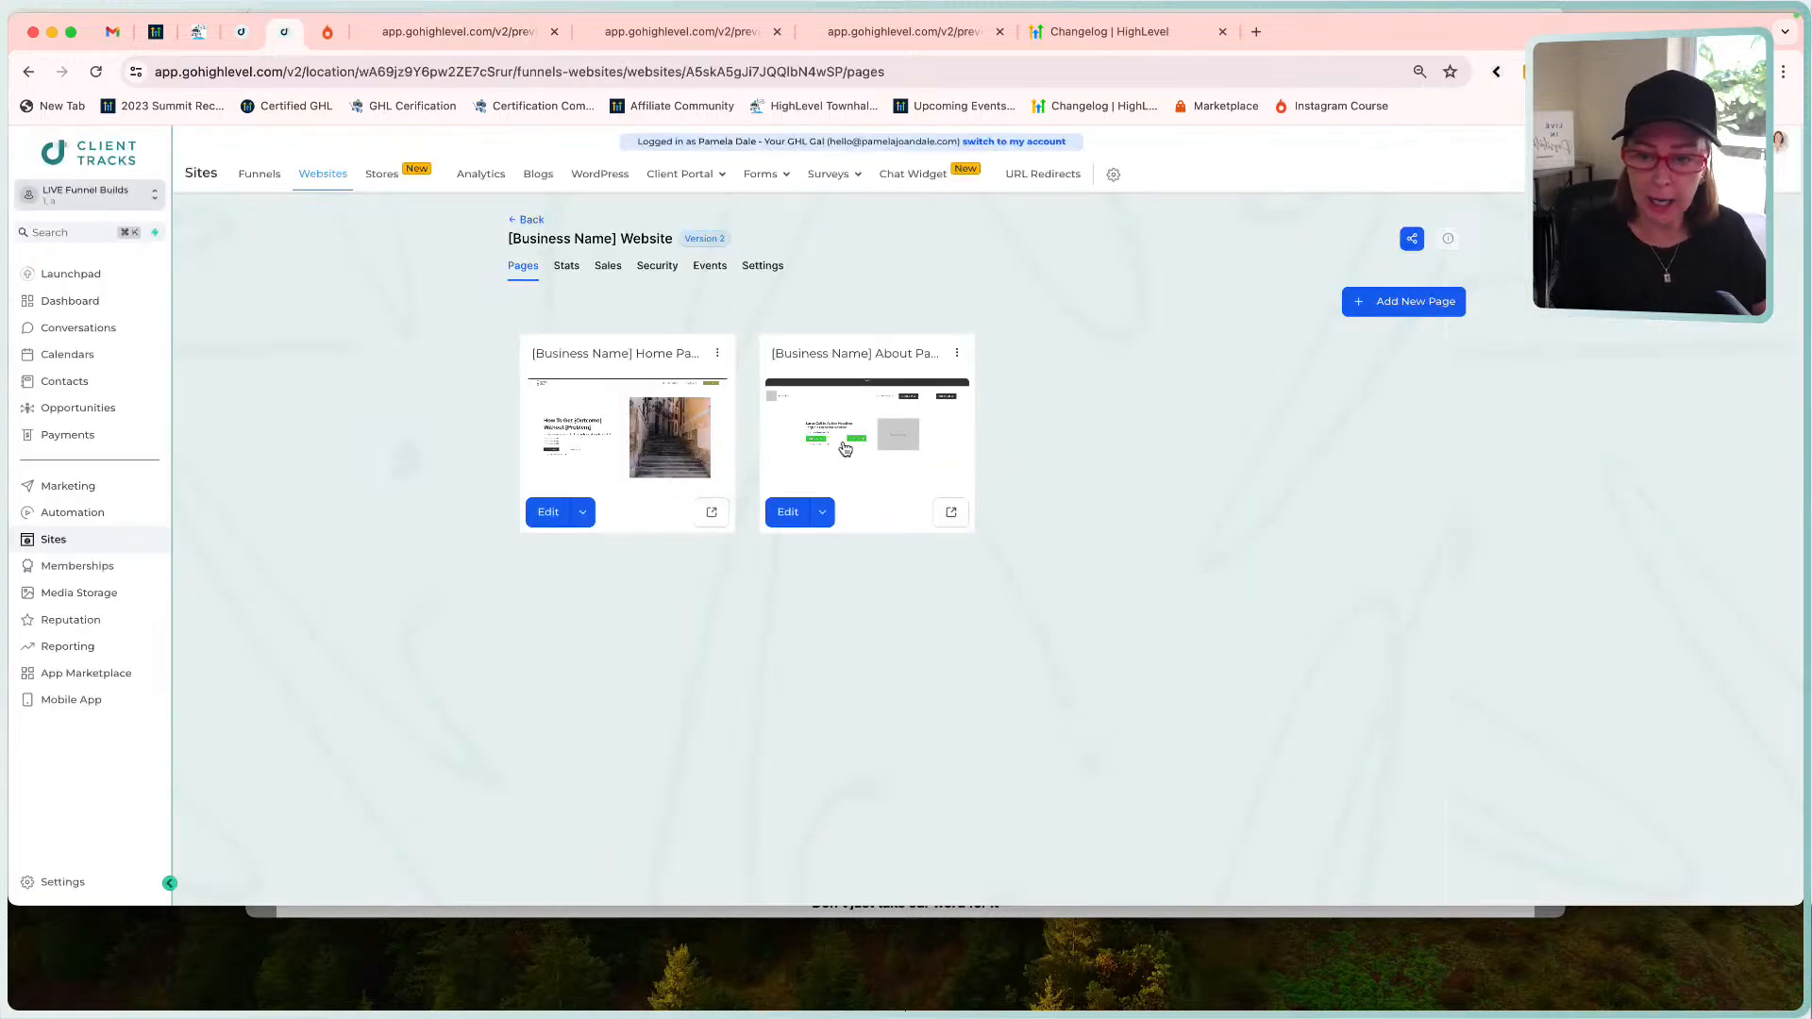
click(782, 520)
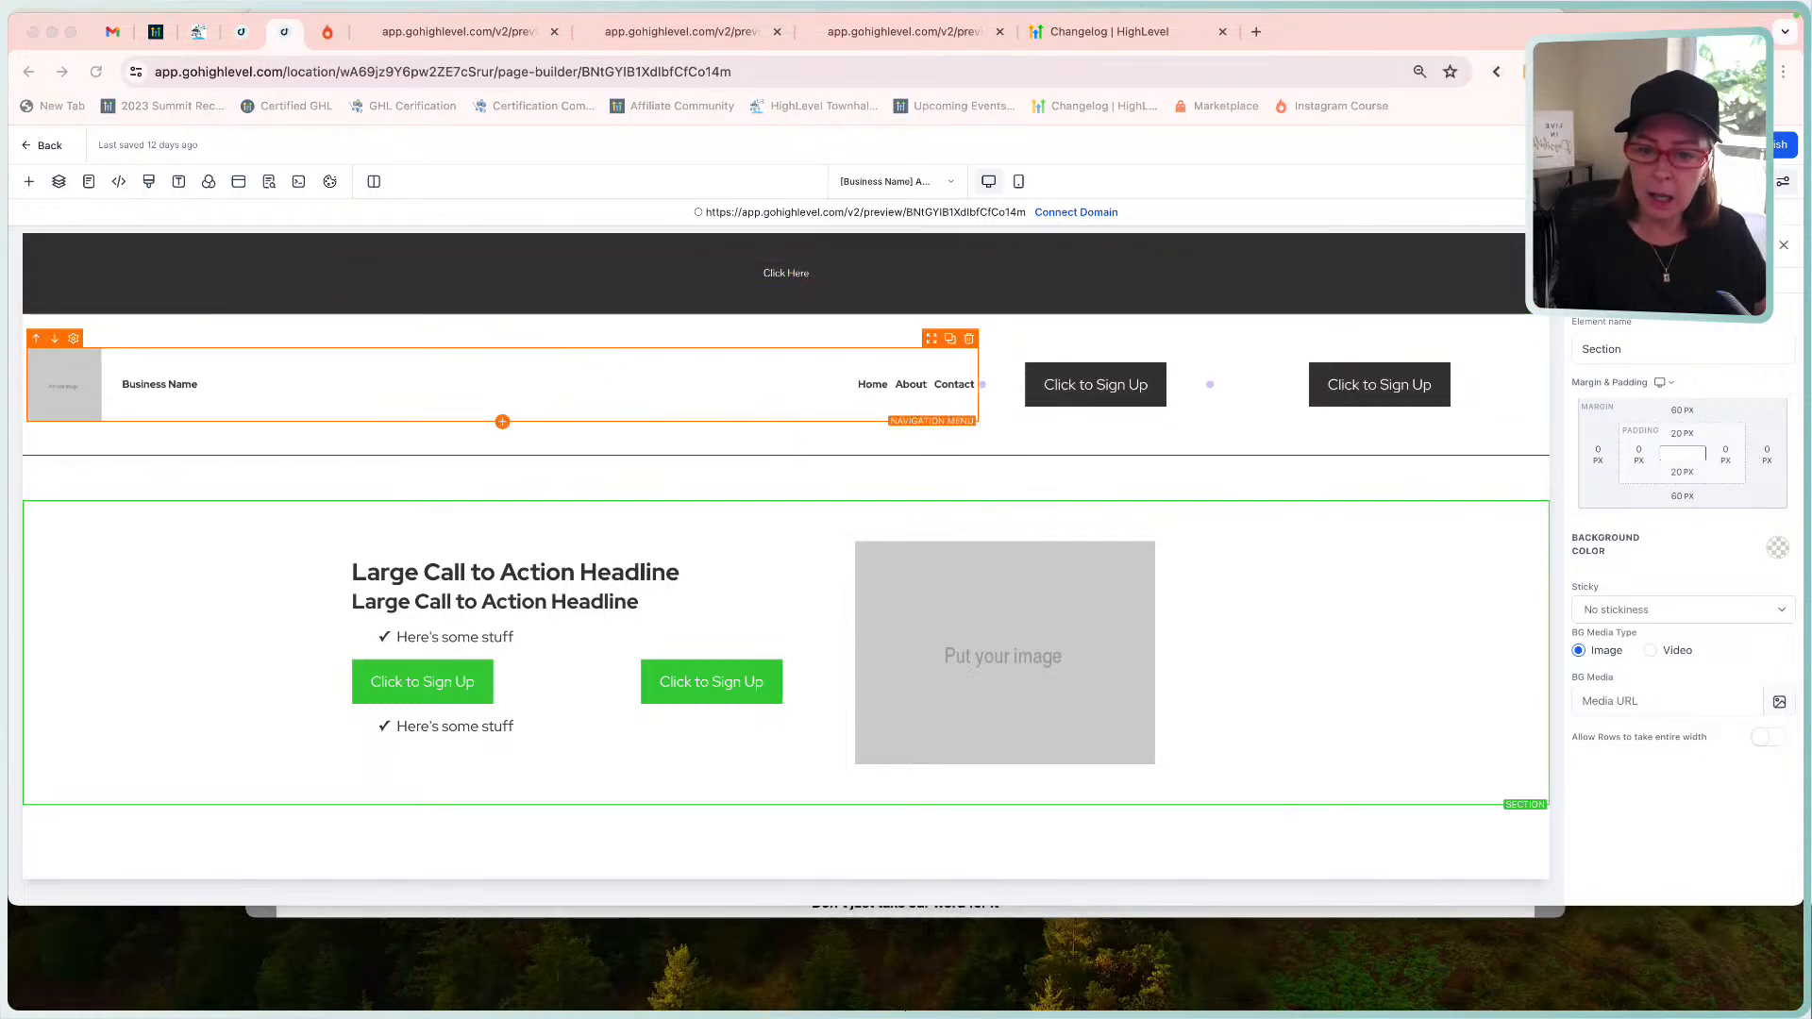
click(252, 544)
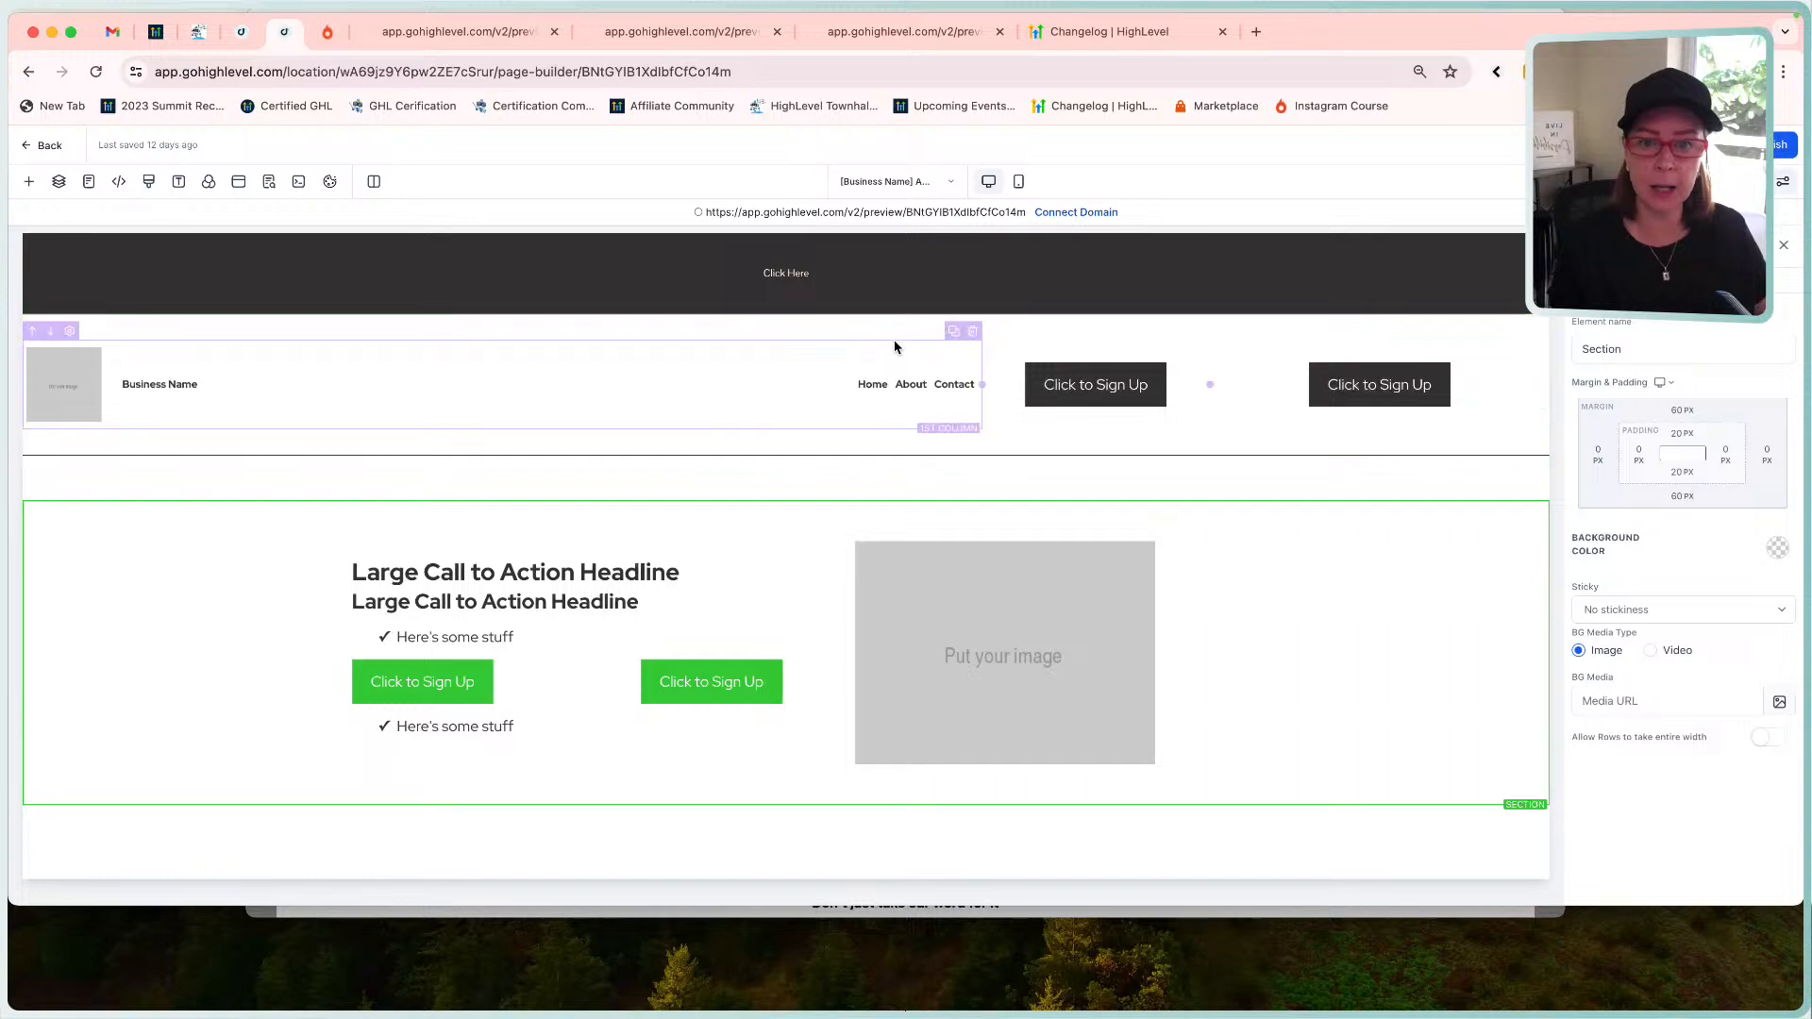
Select the About page's top bar, then close the four leftover page-preview tabs.
click(865, 244)
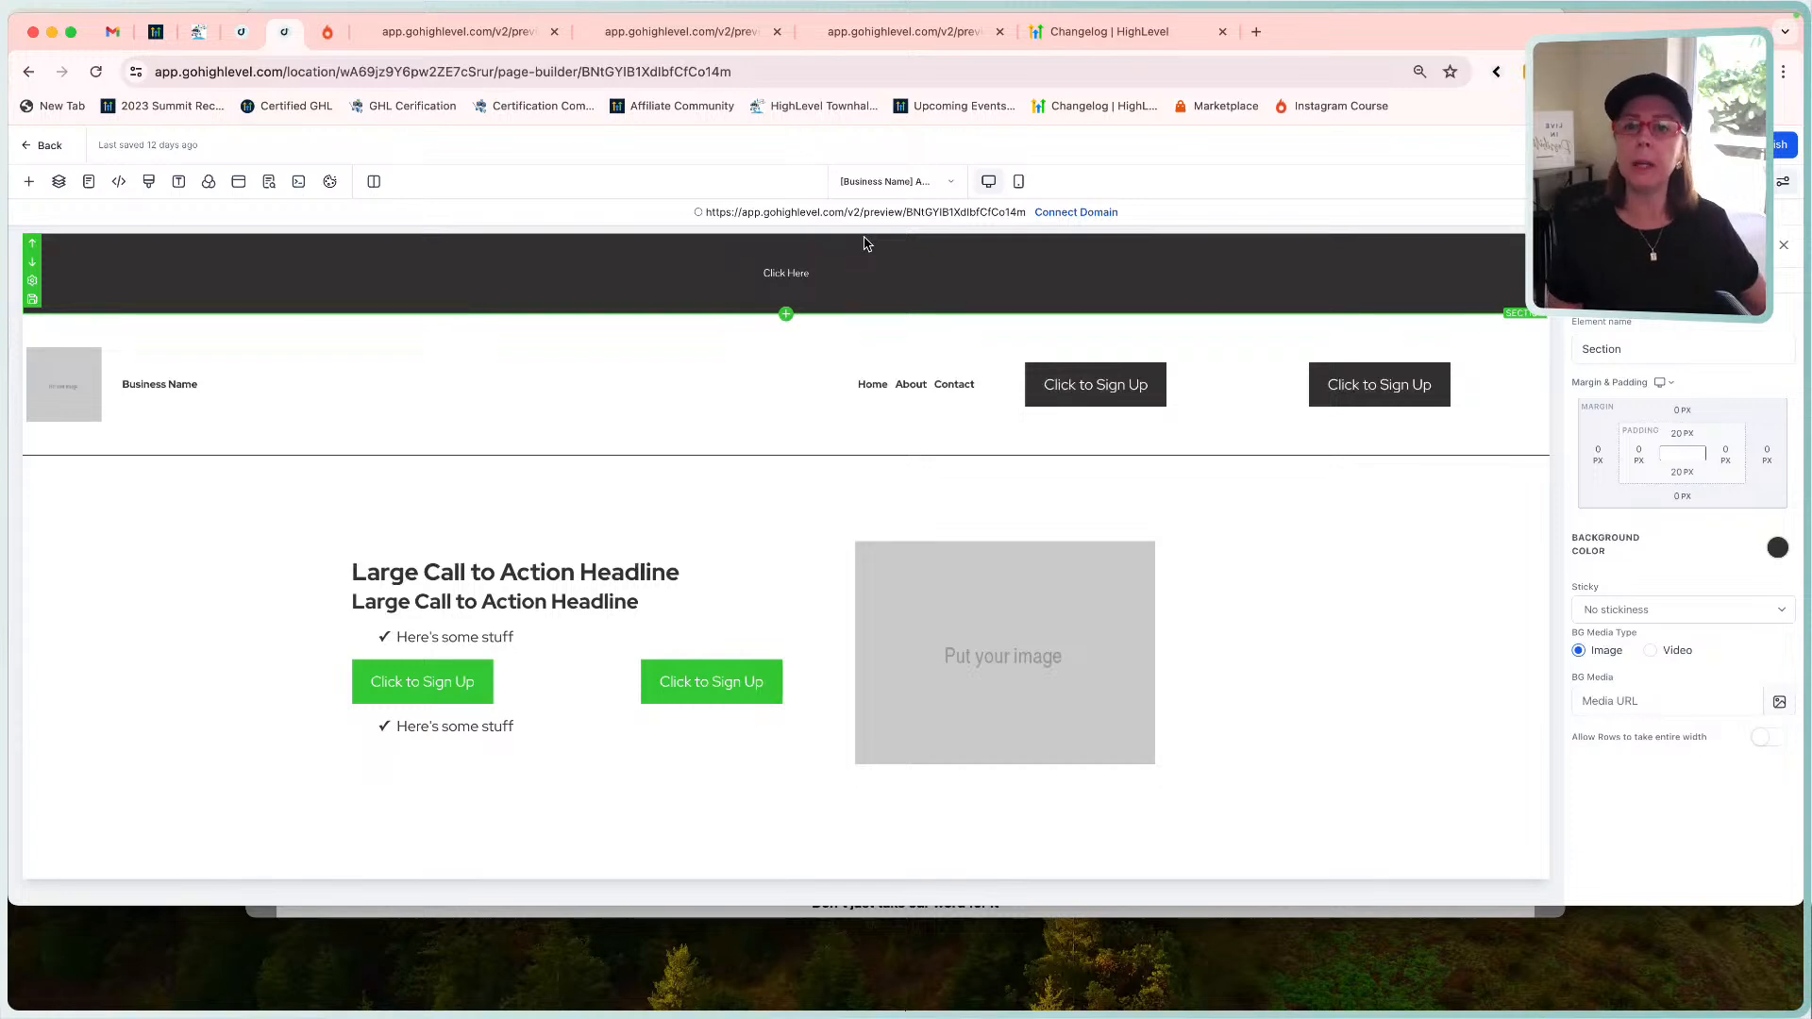
click(876, 34)
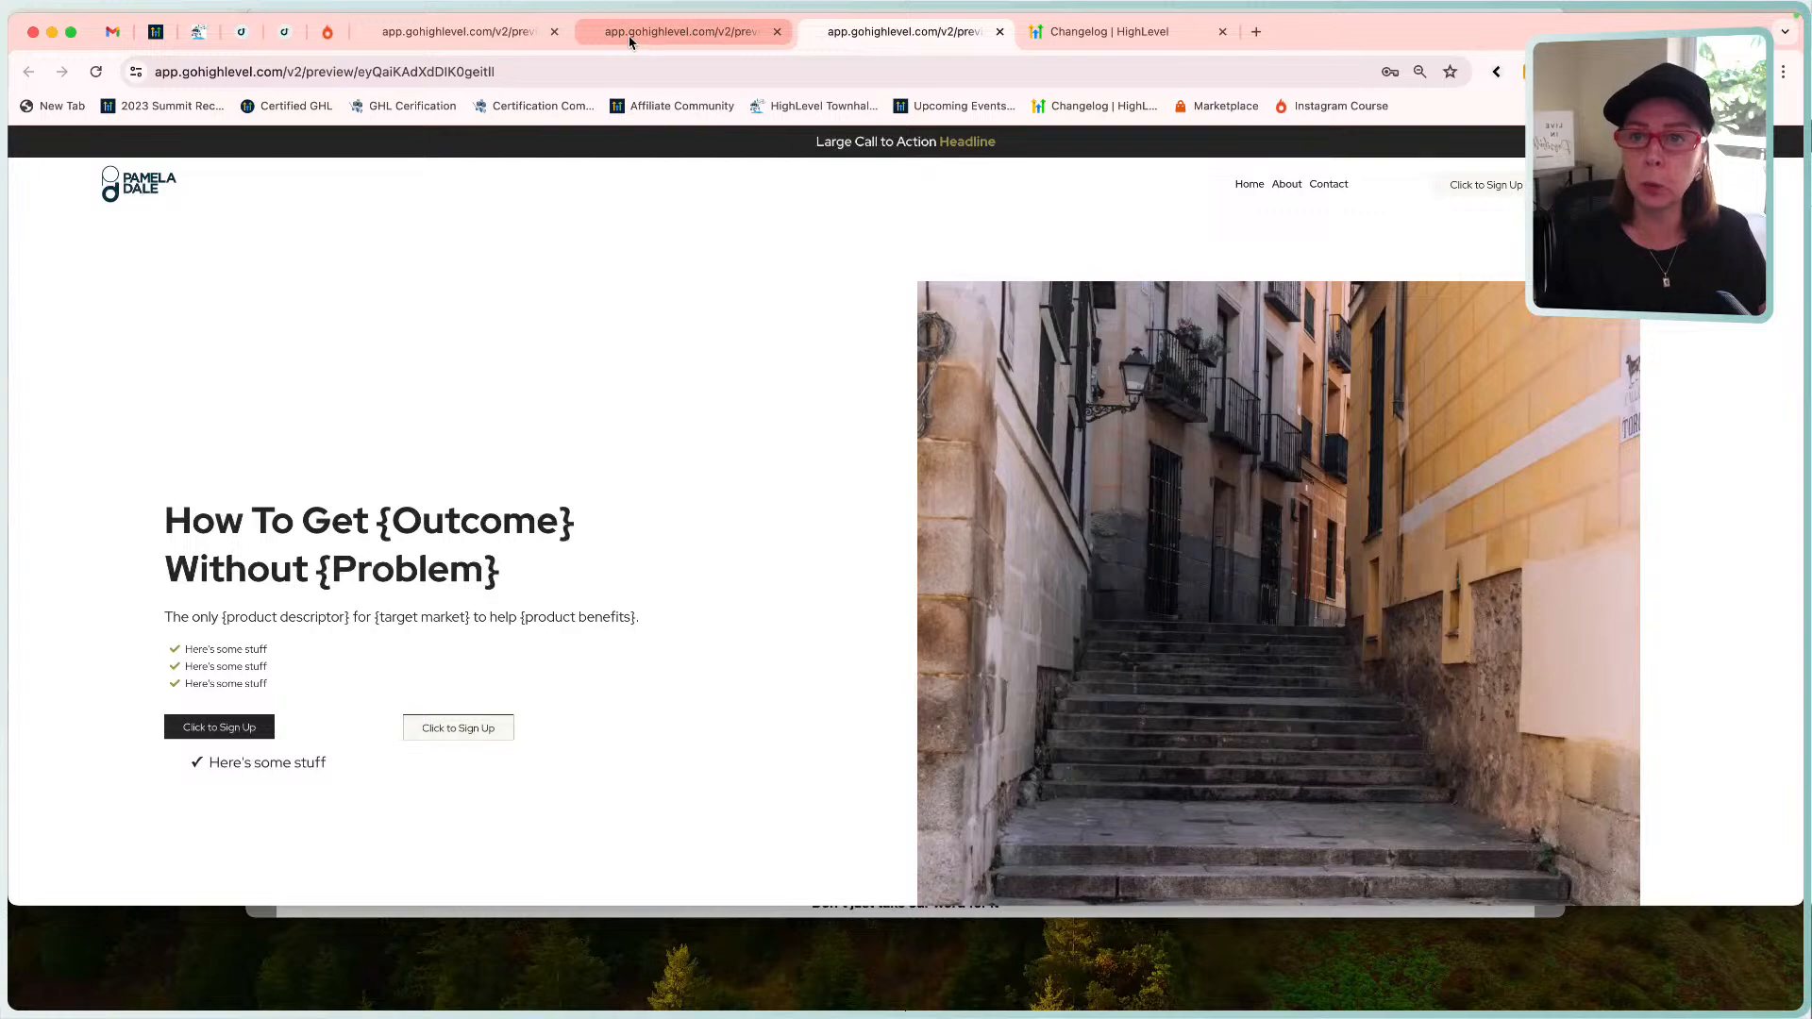
click(508, 38)
click(552, 32)
click(552, 31)
click(552, 32)
click(552, 31)
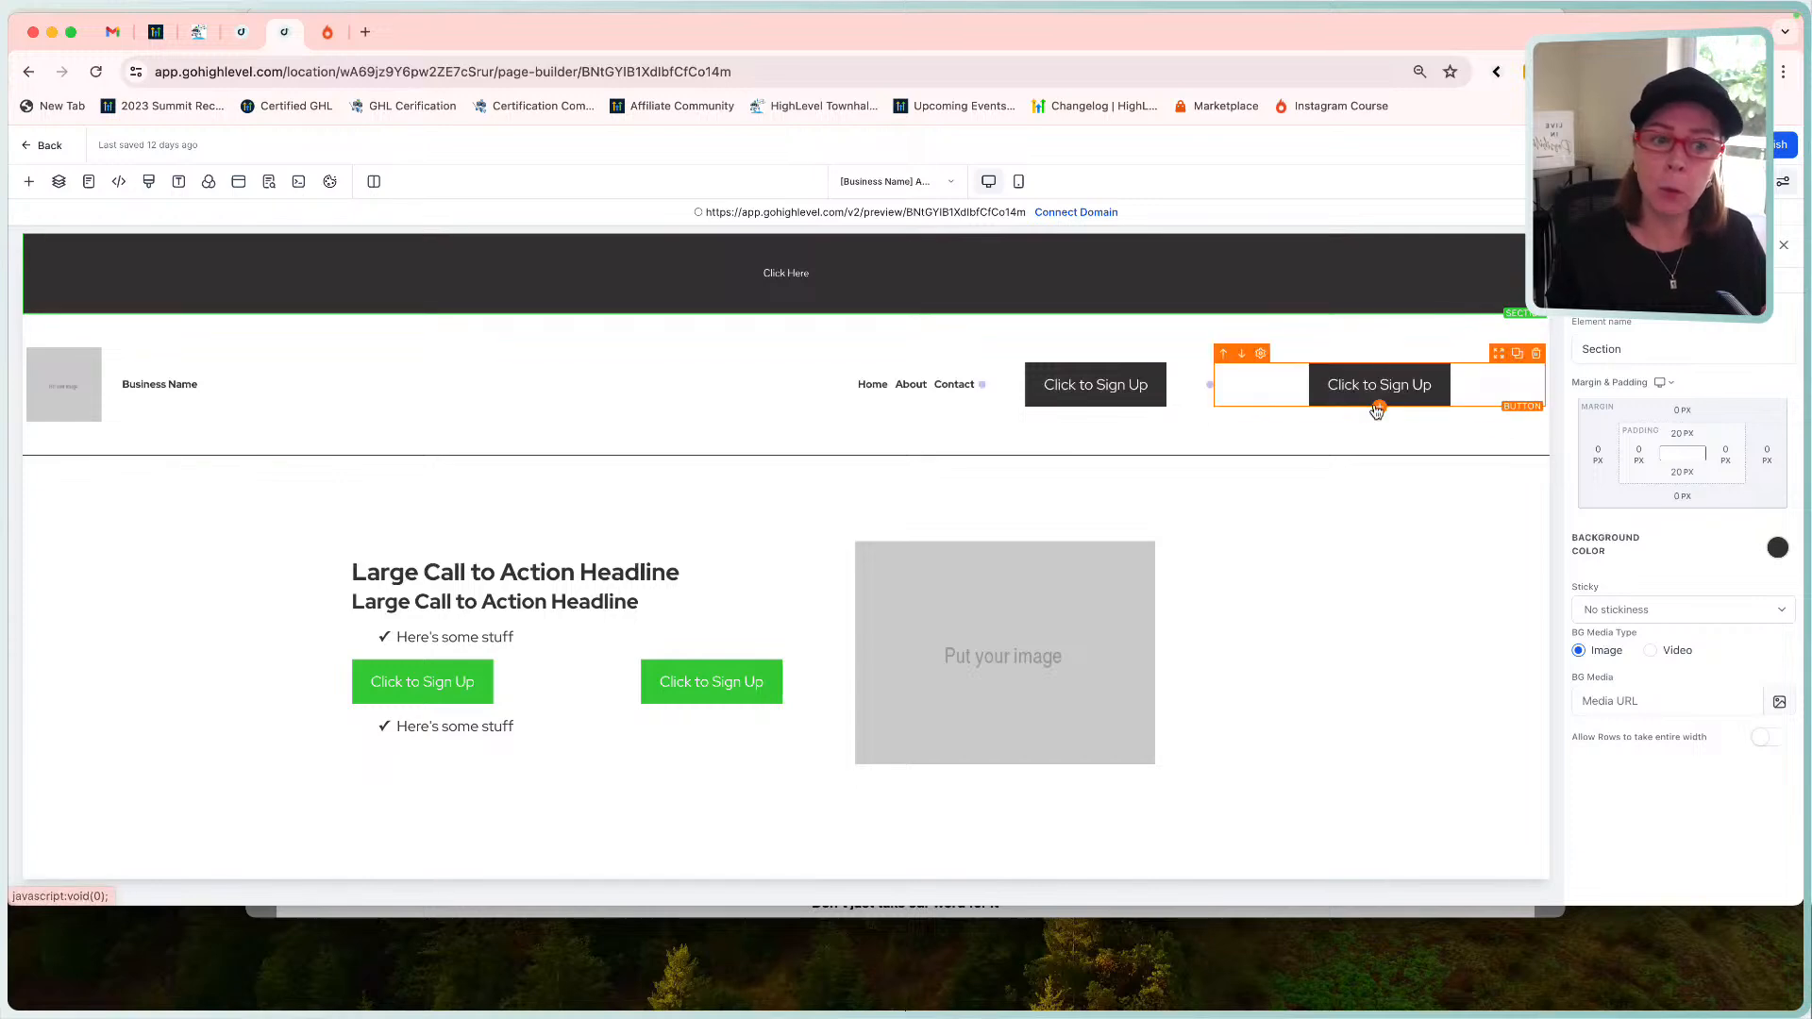
click(1345, 384)
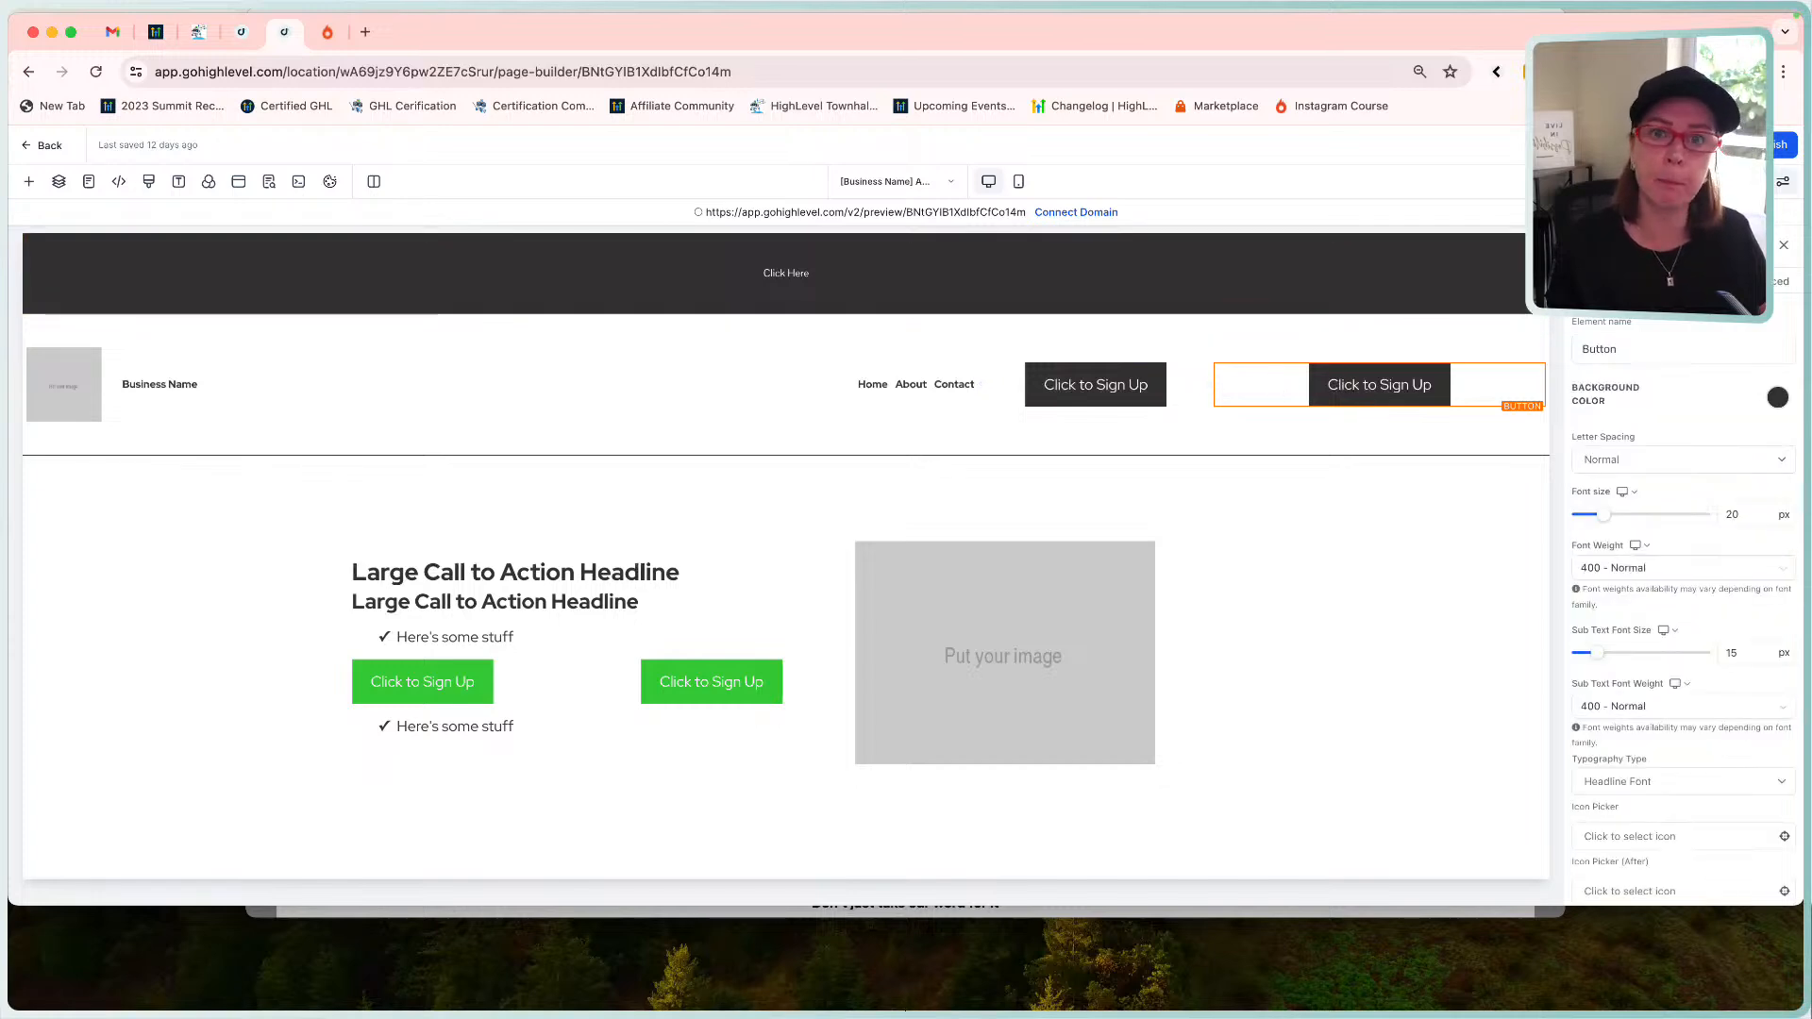
click(1098, 385)
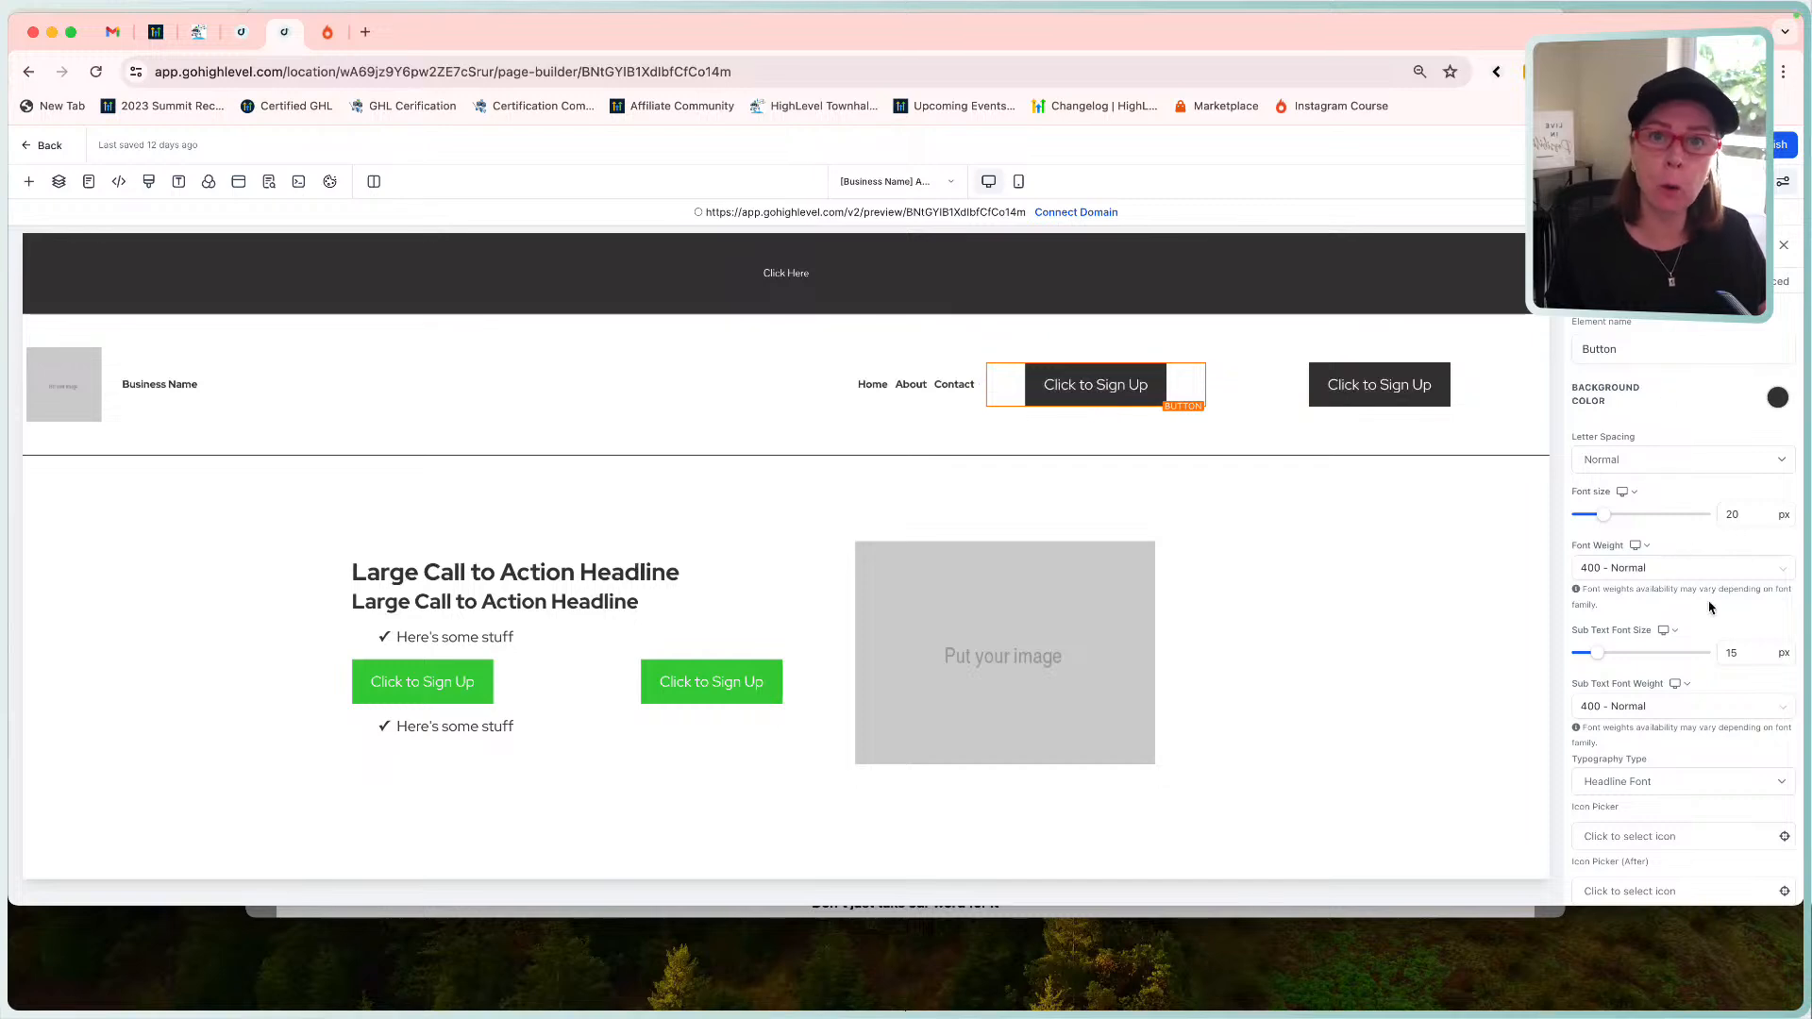
click(1210, 245)
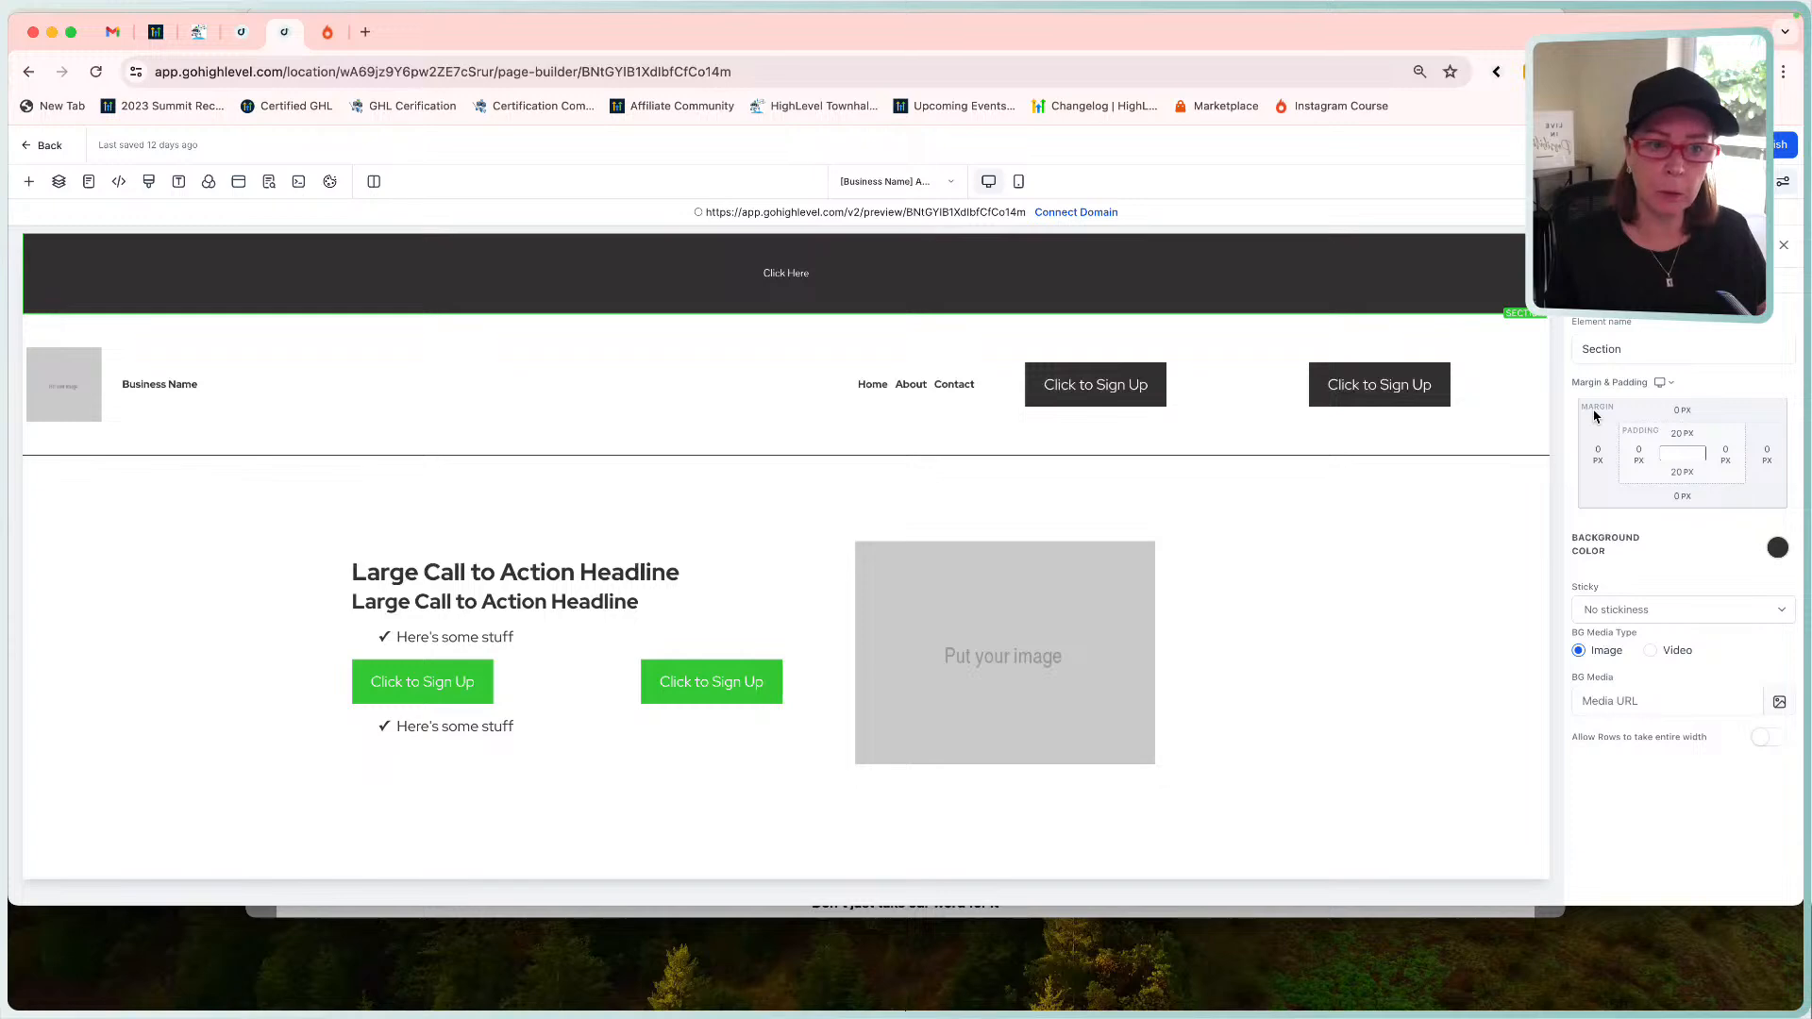
click(1679, 410)
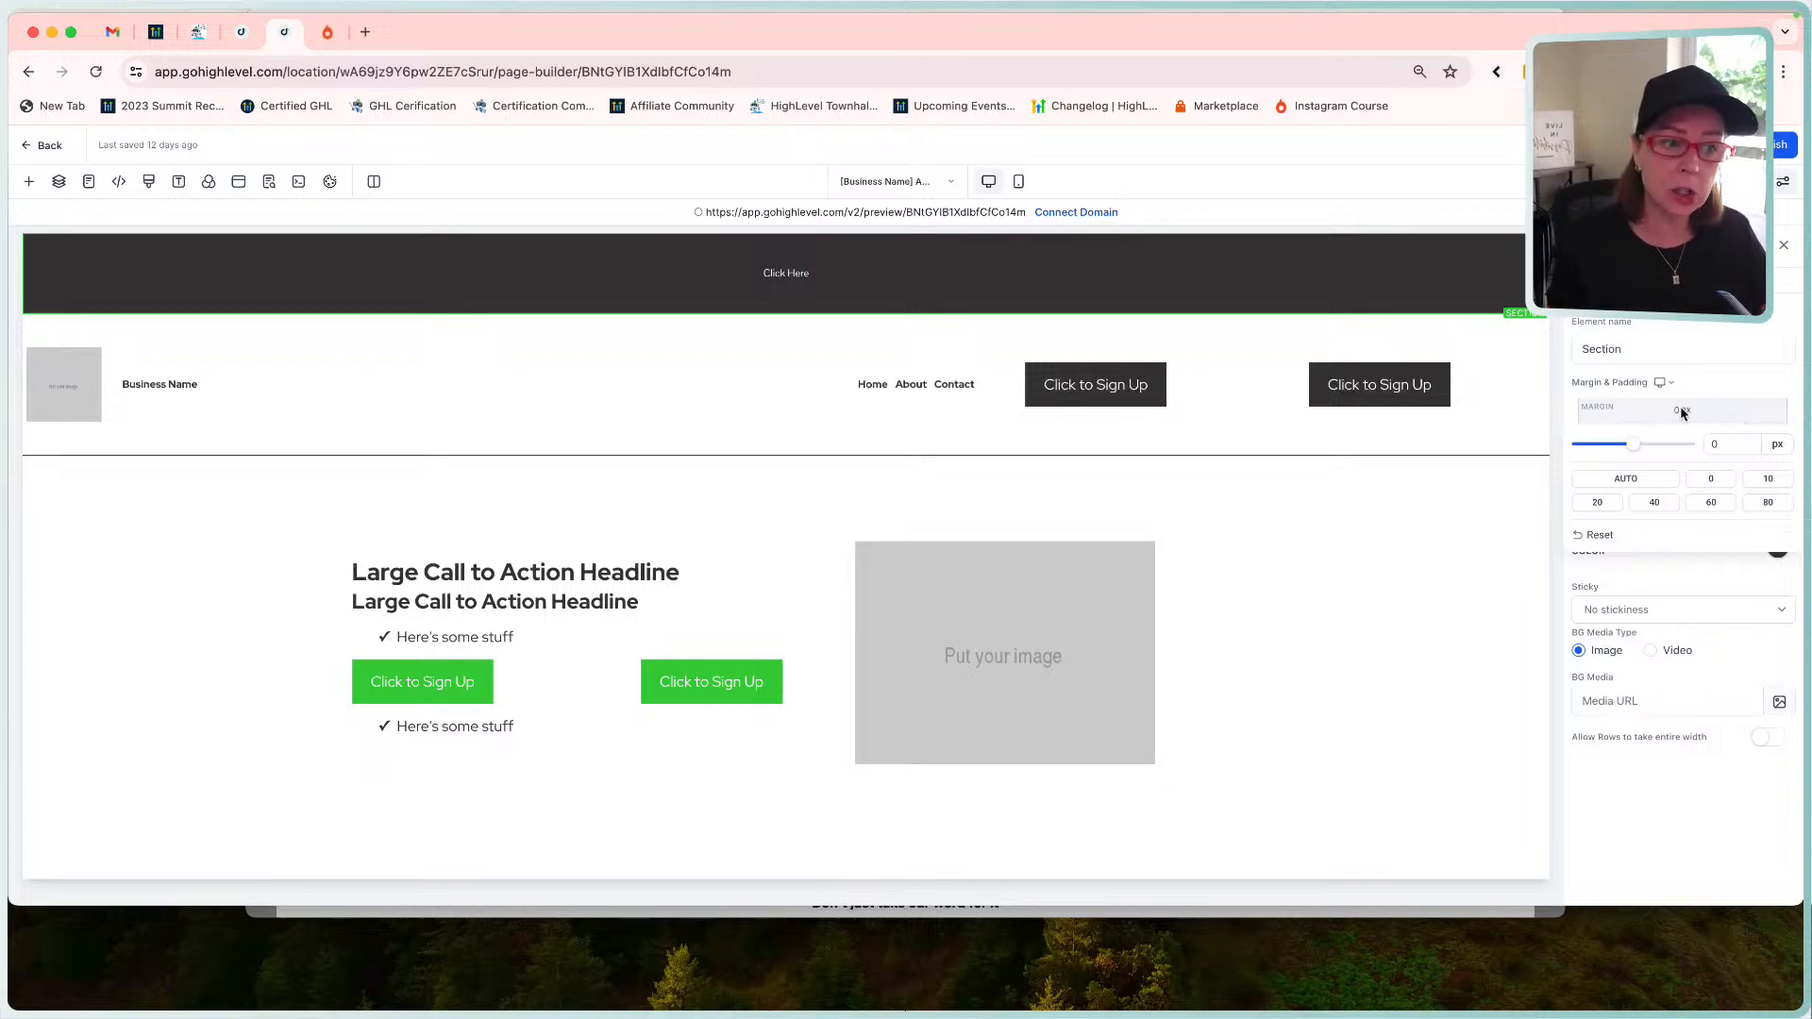
click(1683, 413)
click(1683, 413)
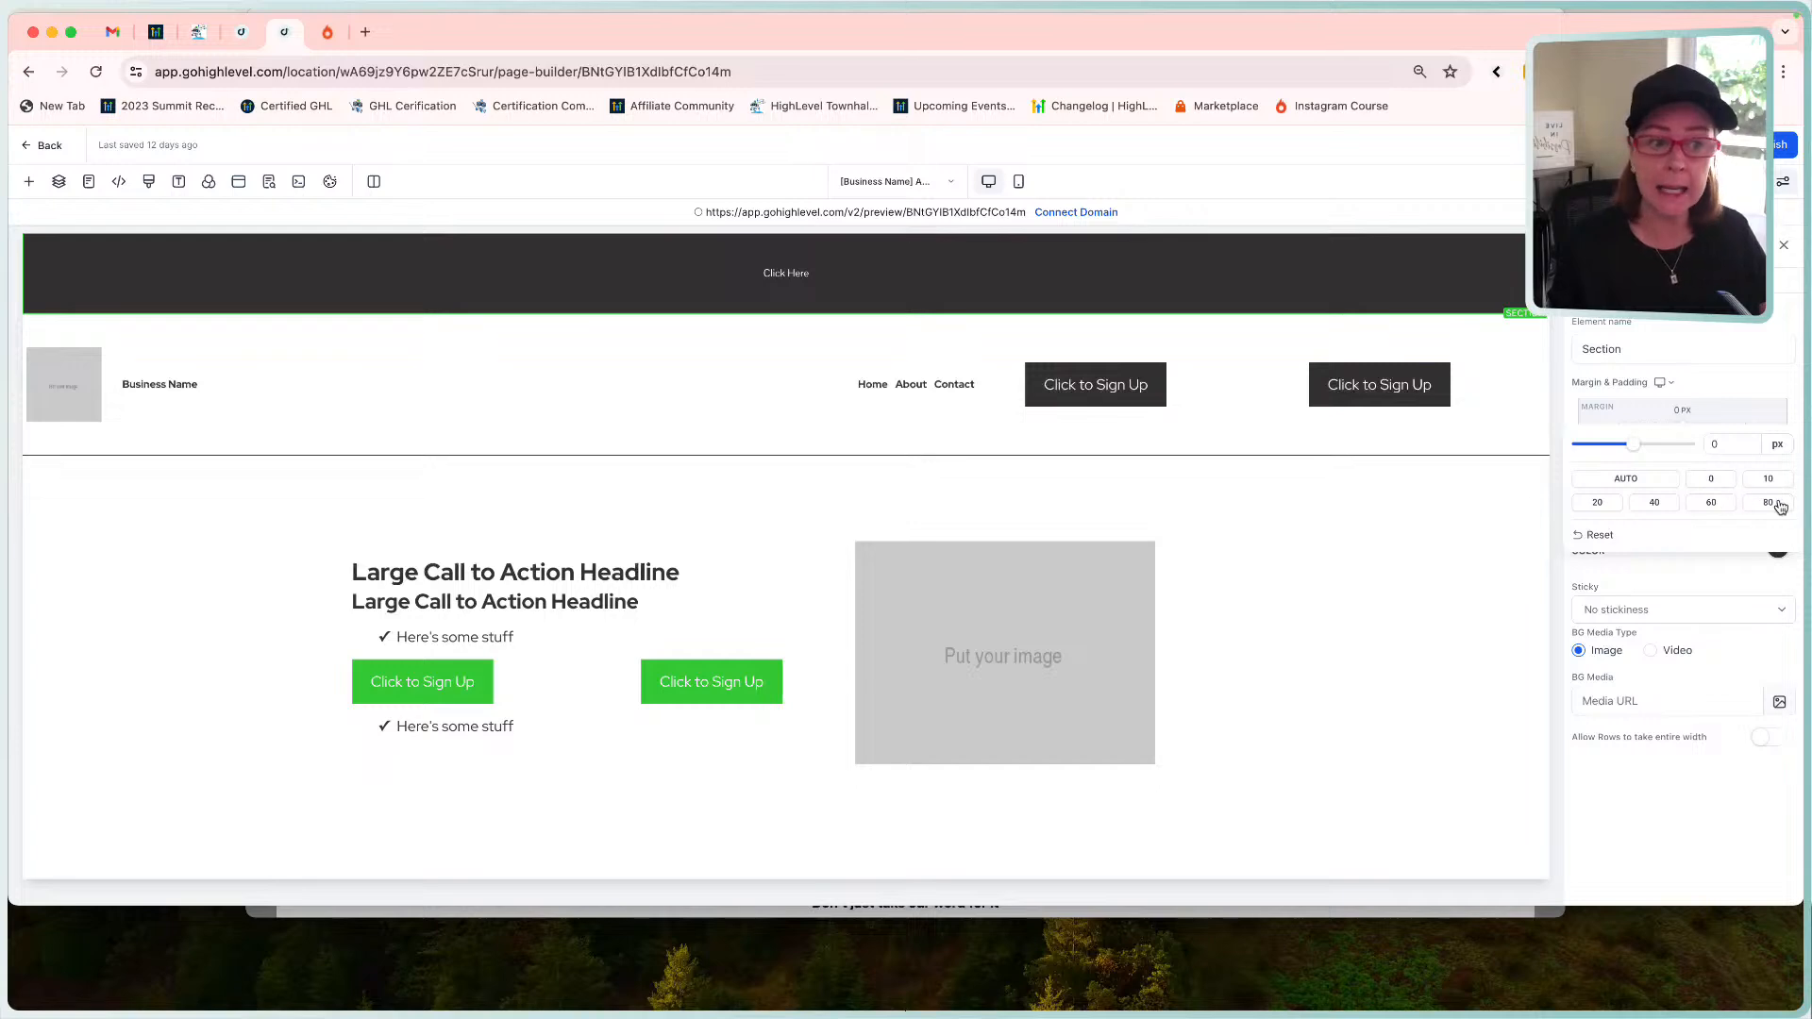
click(1712, 445)
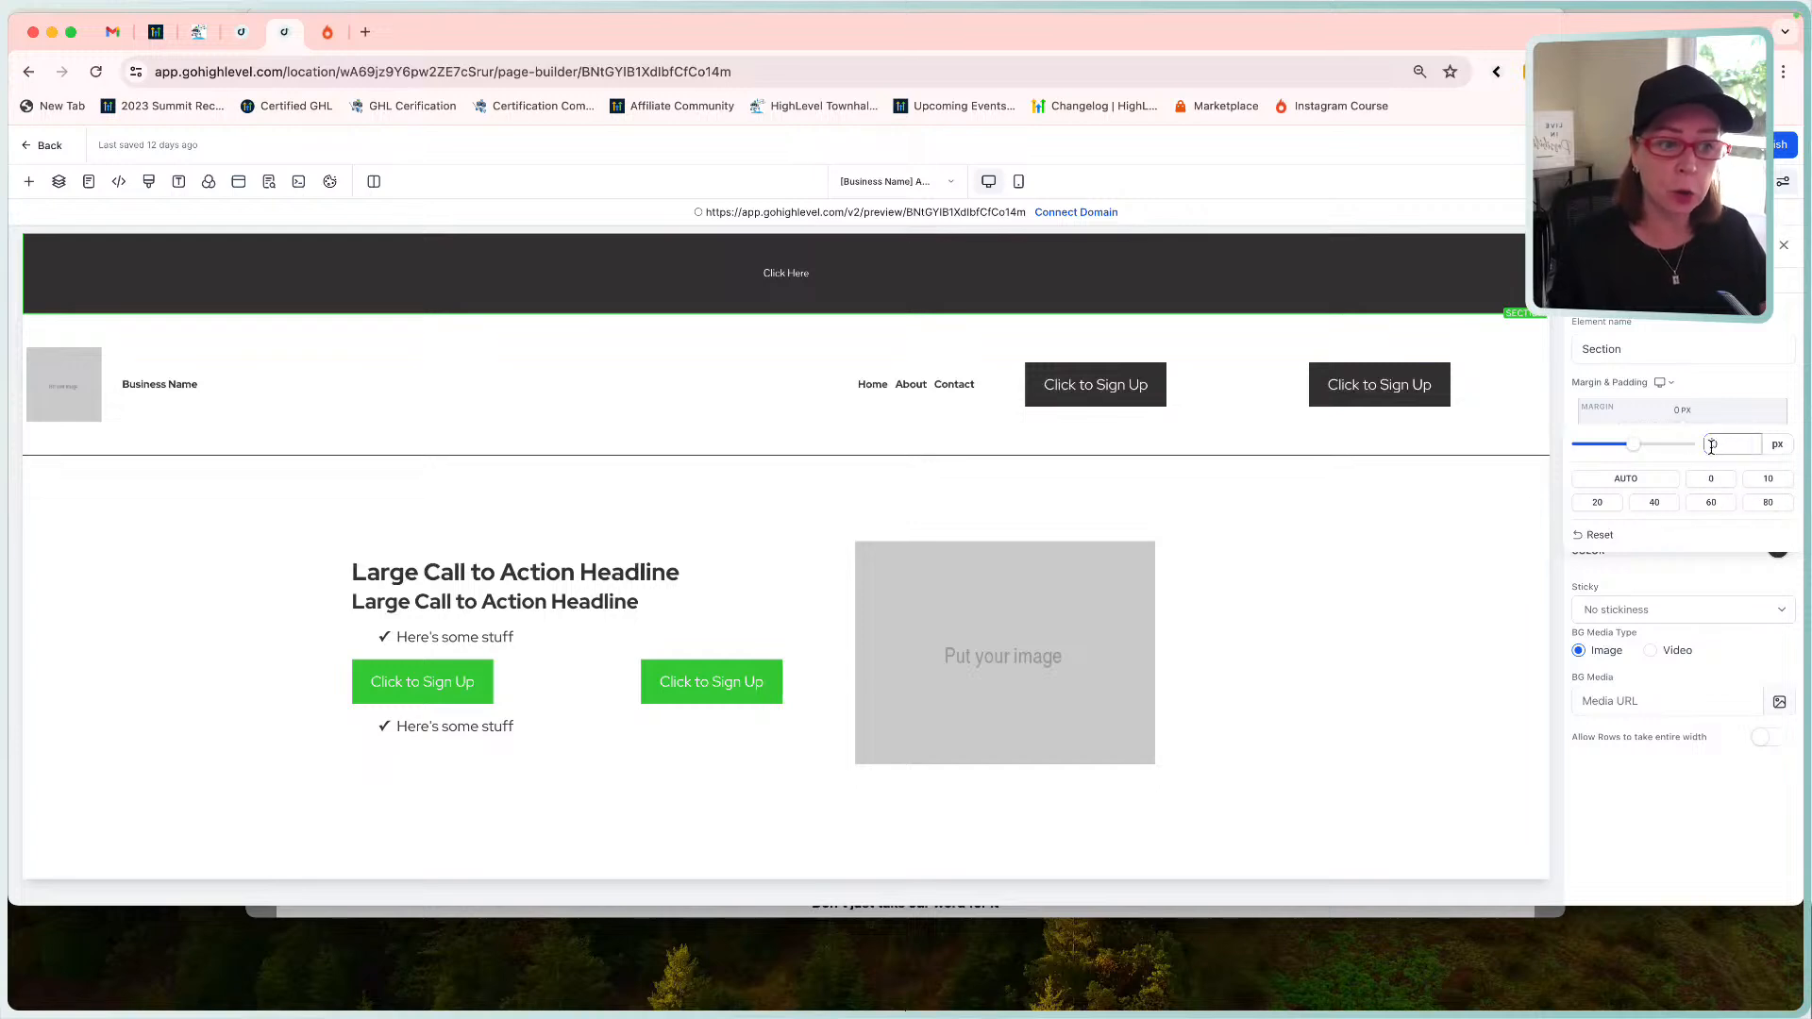
text(200)
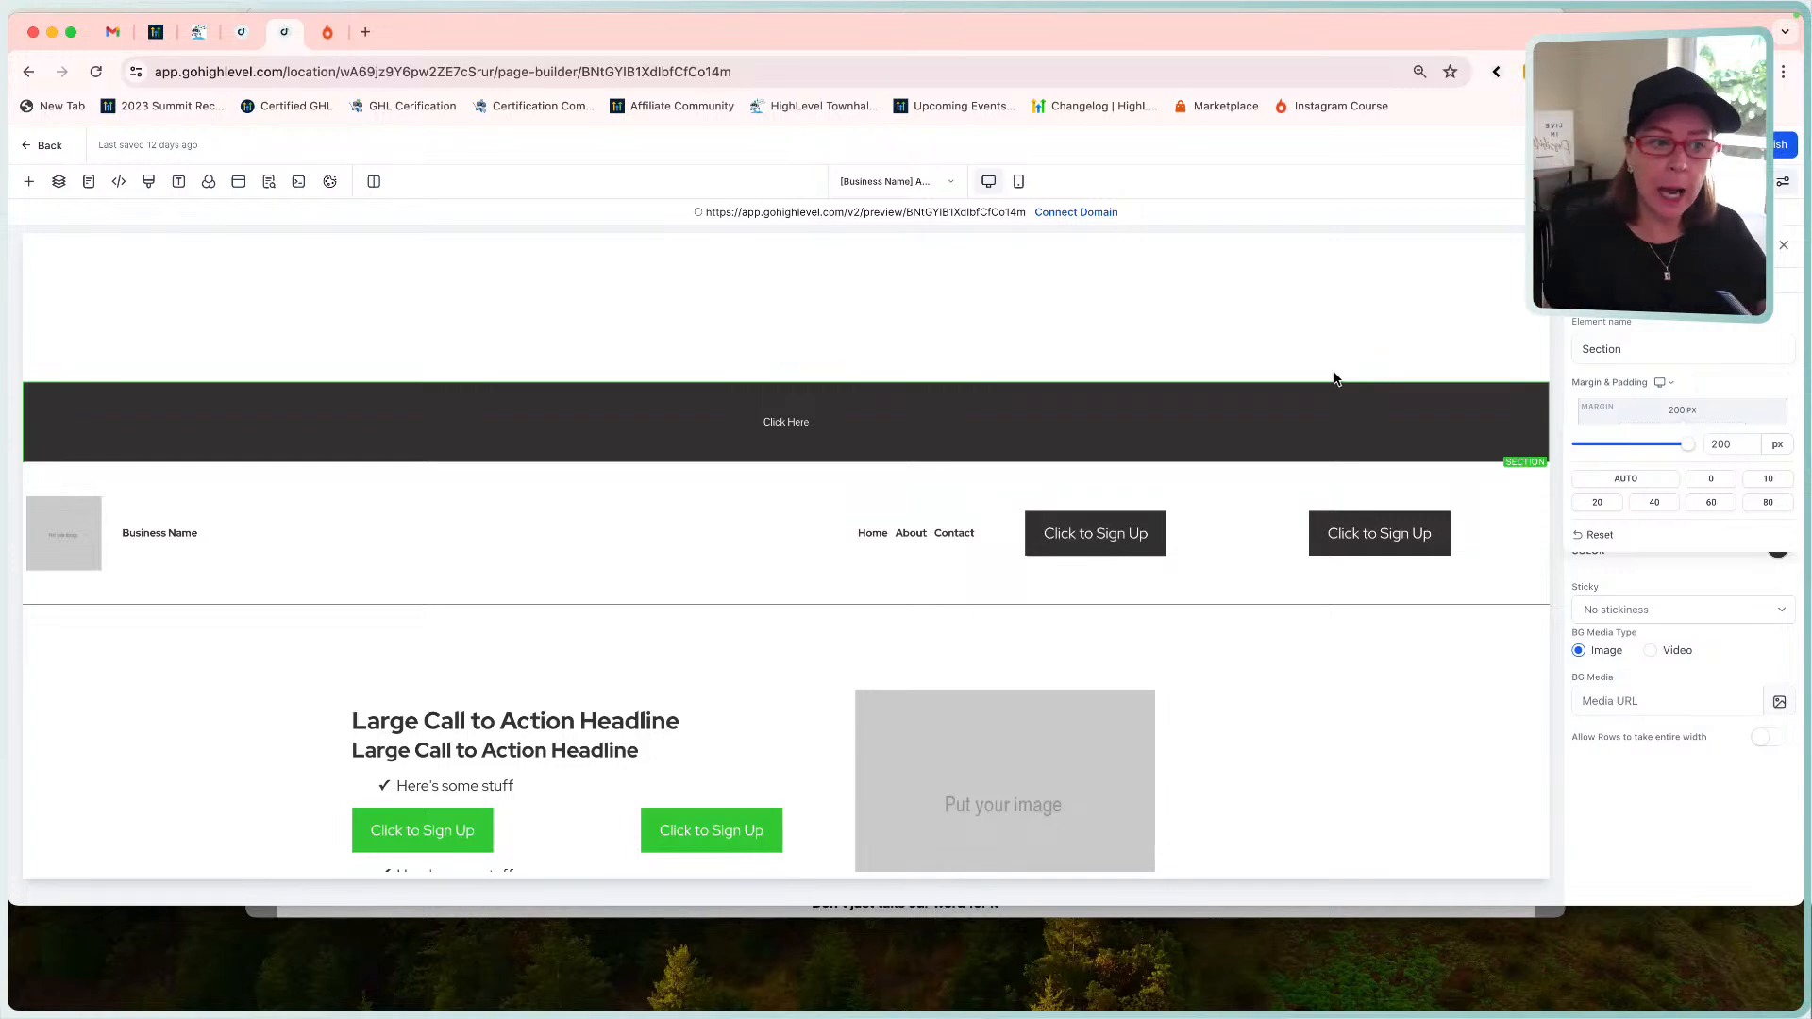
click(1716, 482)
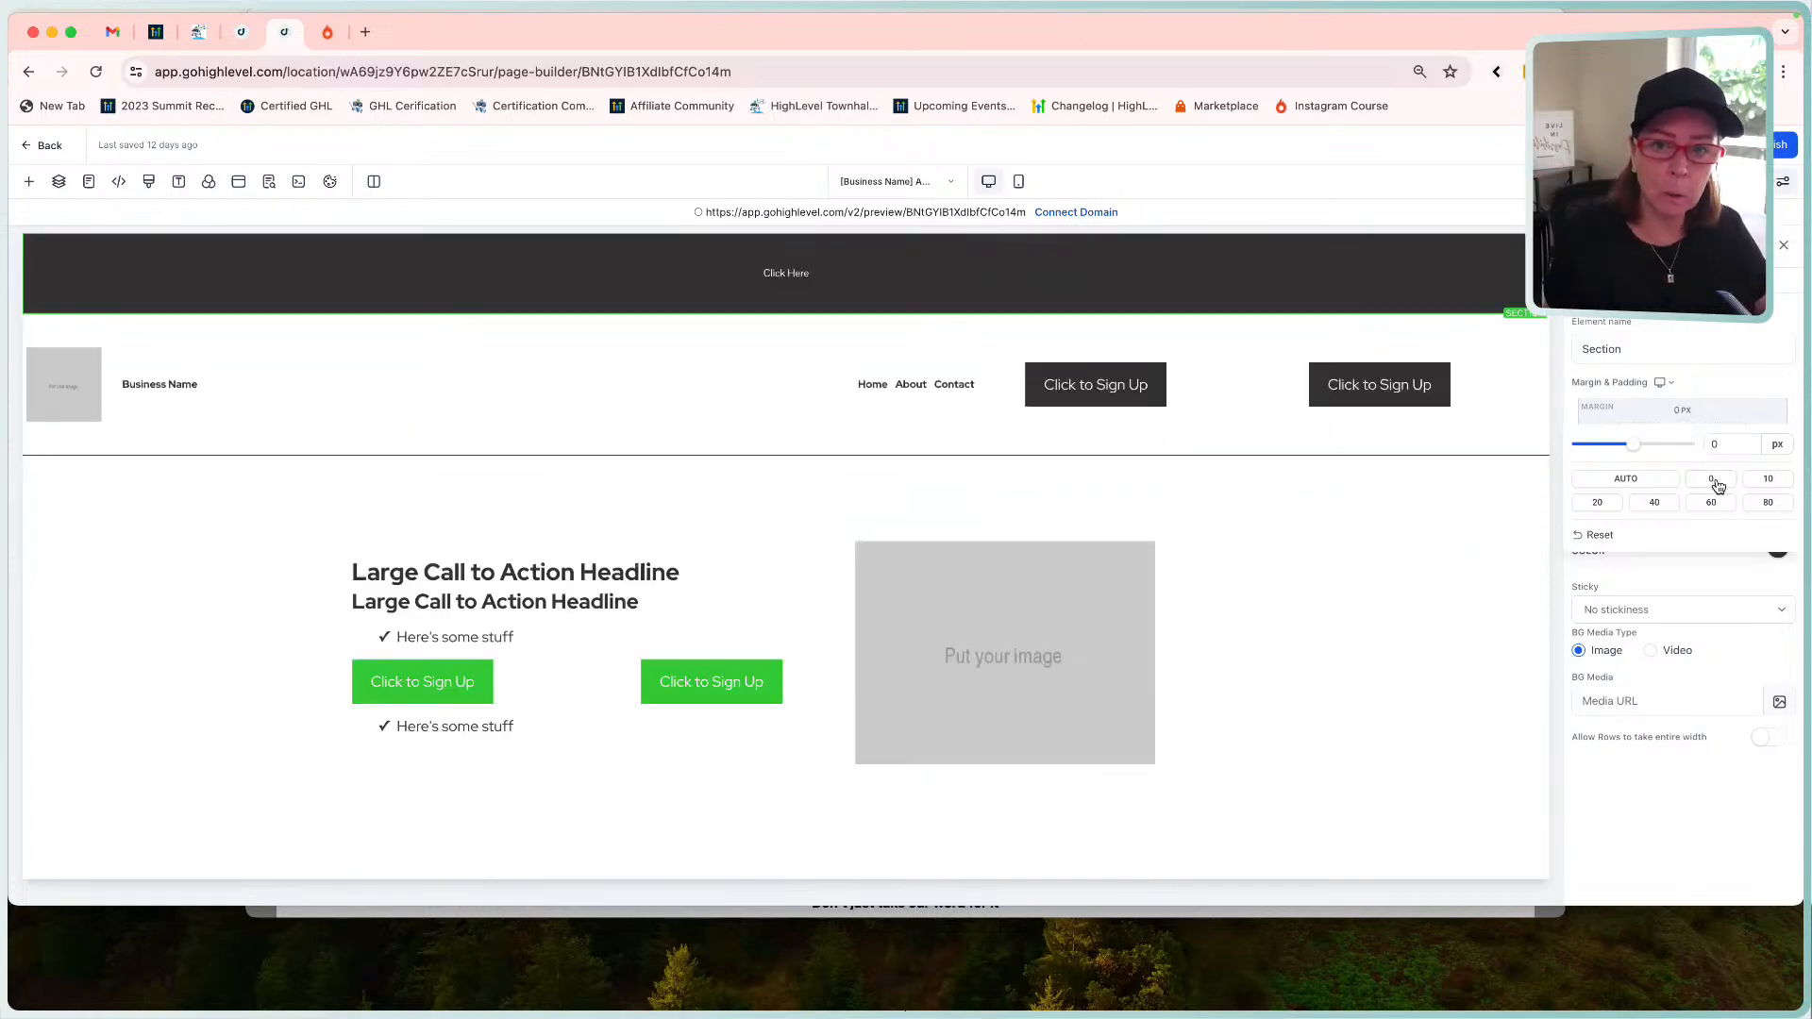
Try a negative top padding on the banner section, which clamps to 0.
click(1678, 414)
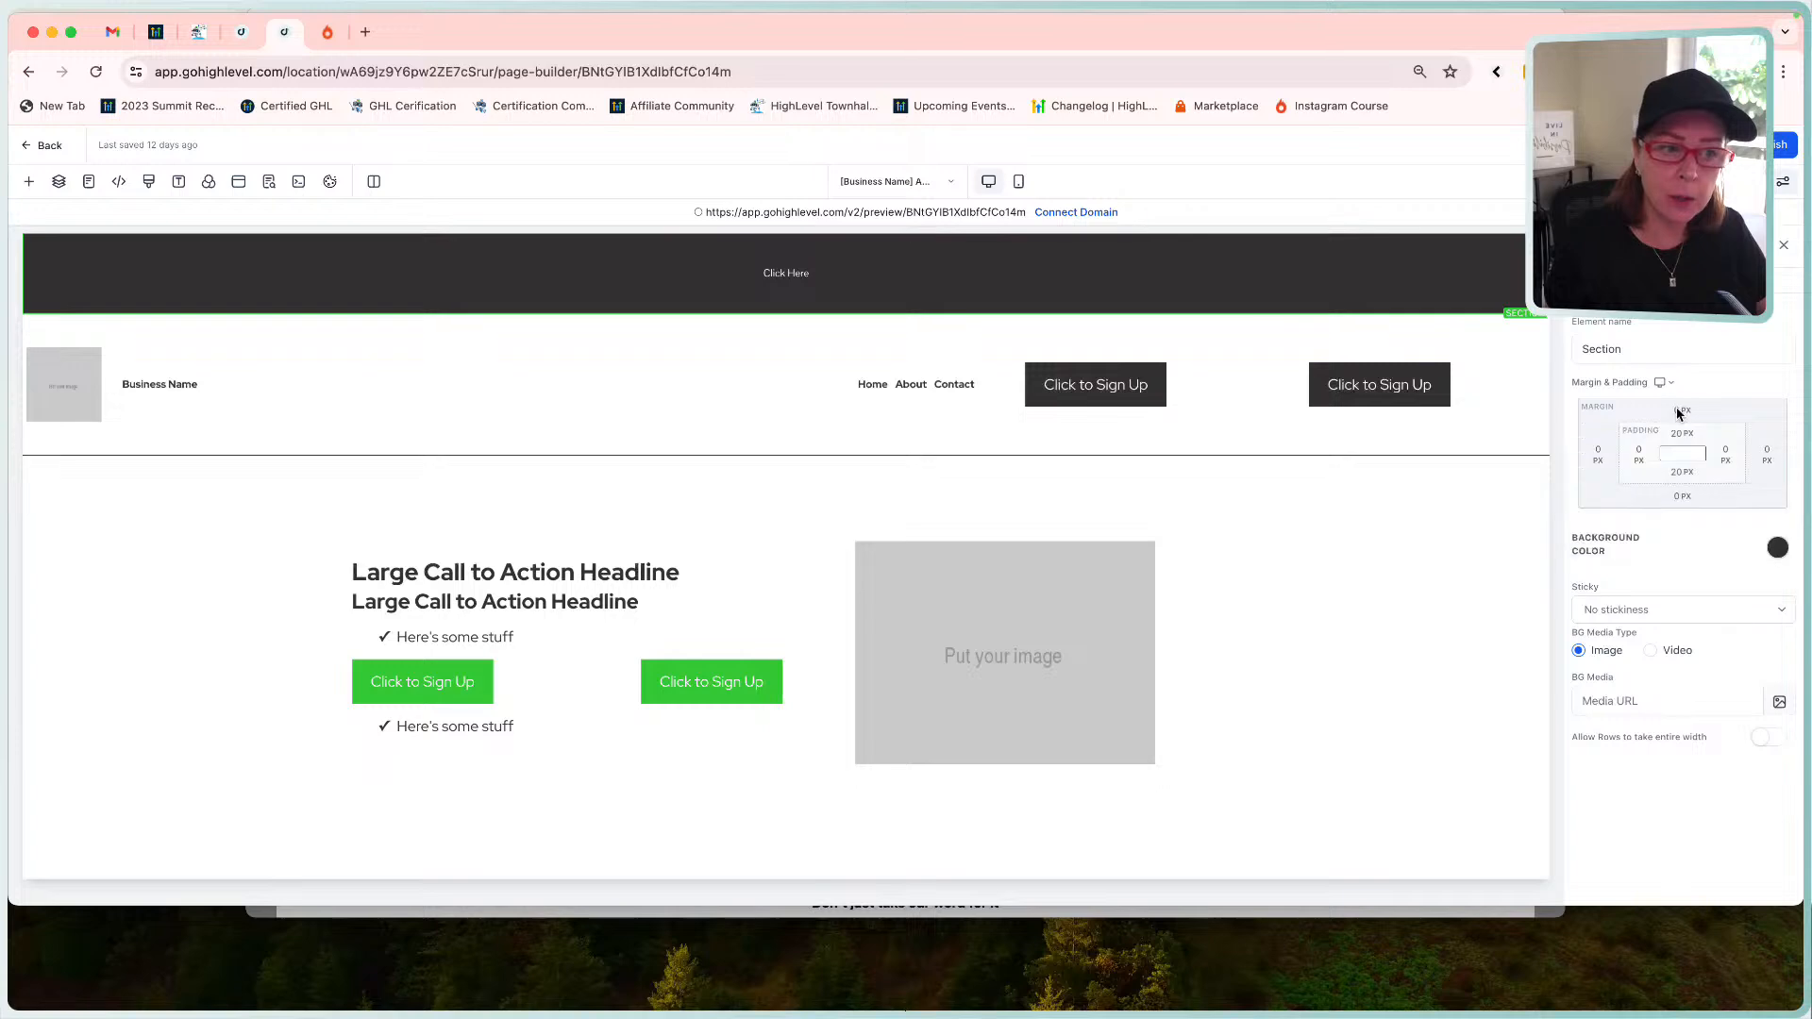
click(1681, 438)
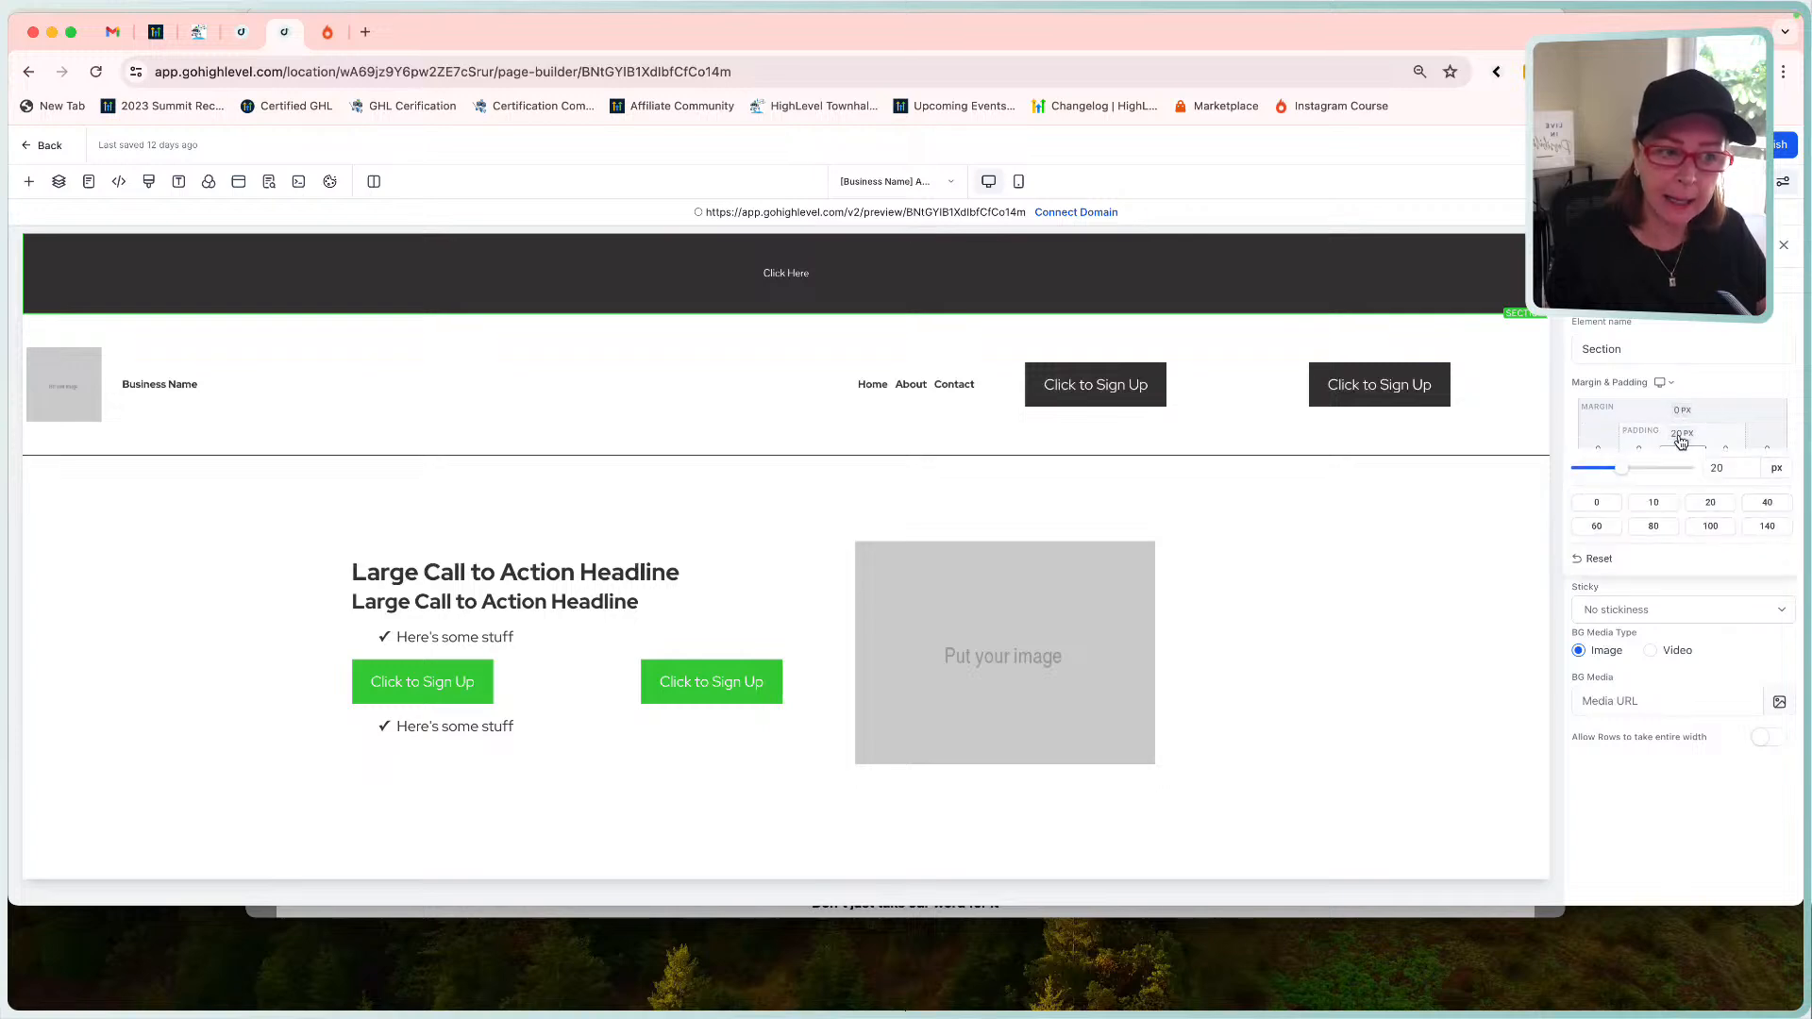
click(1712, 527)
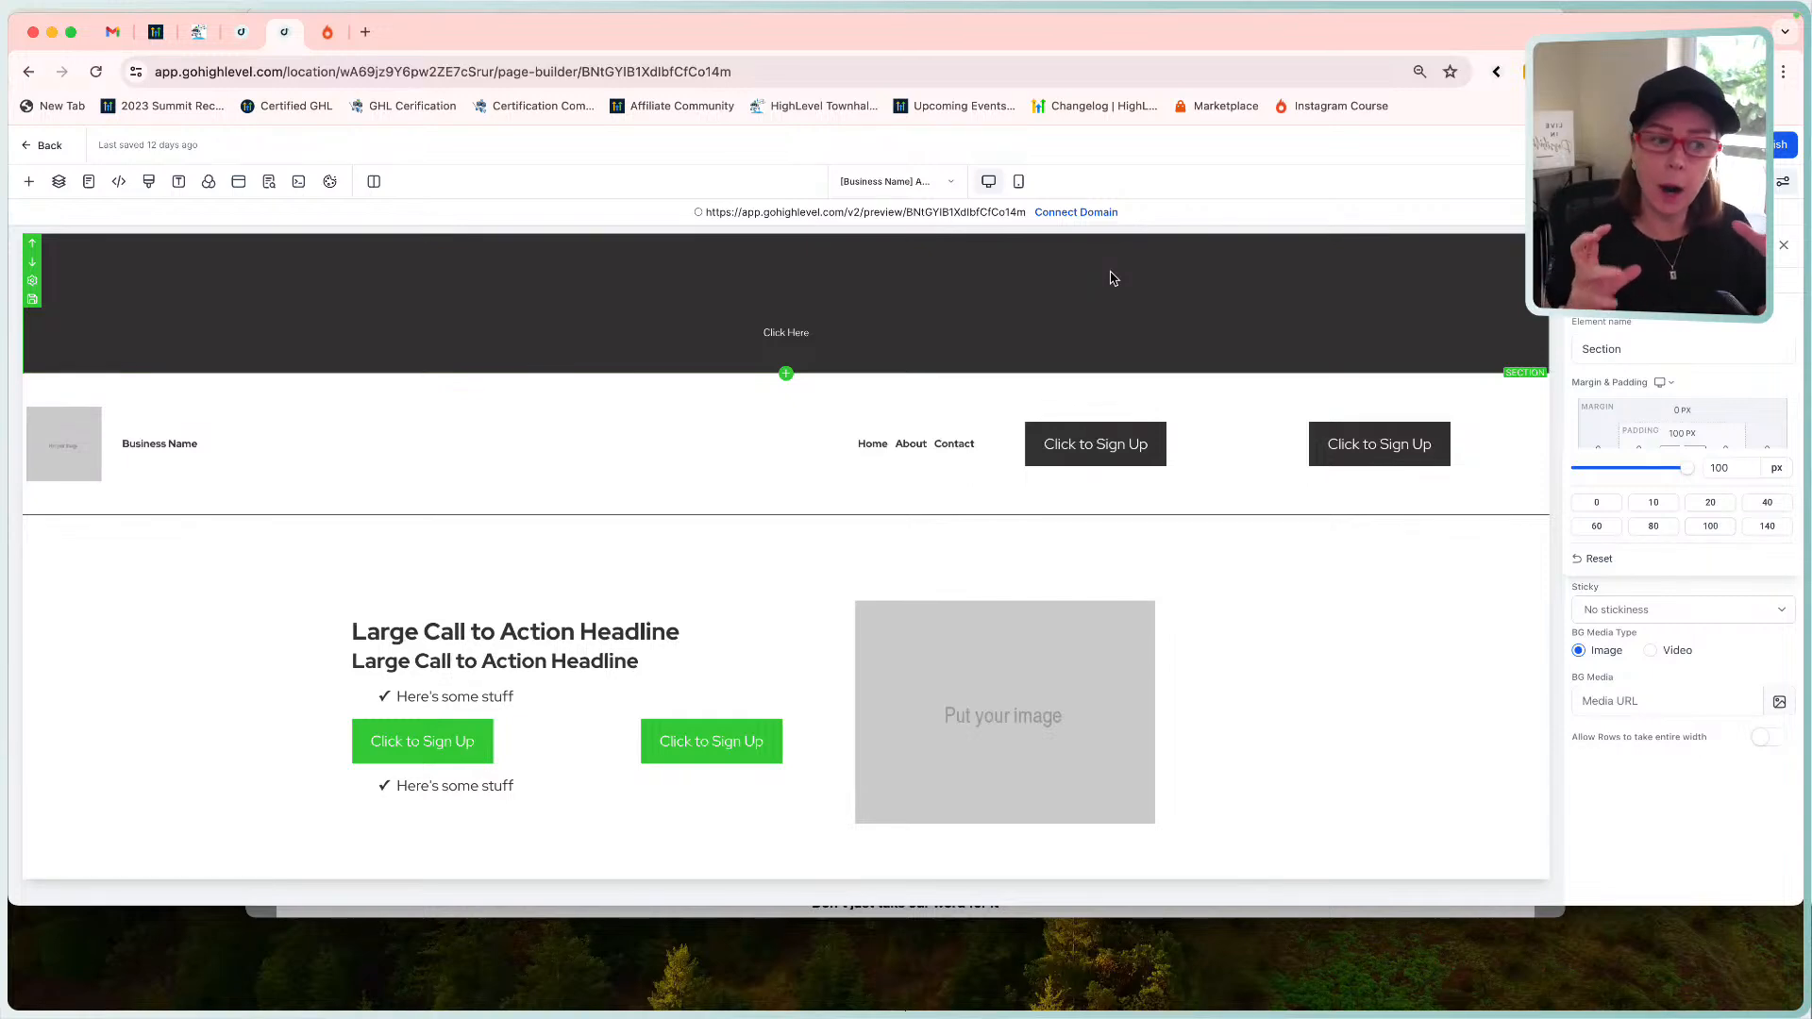
click(1718, 466)
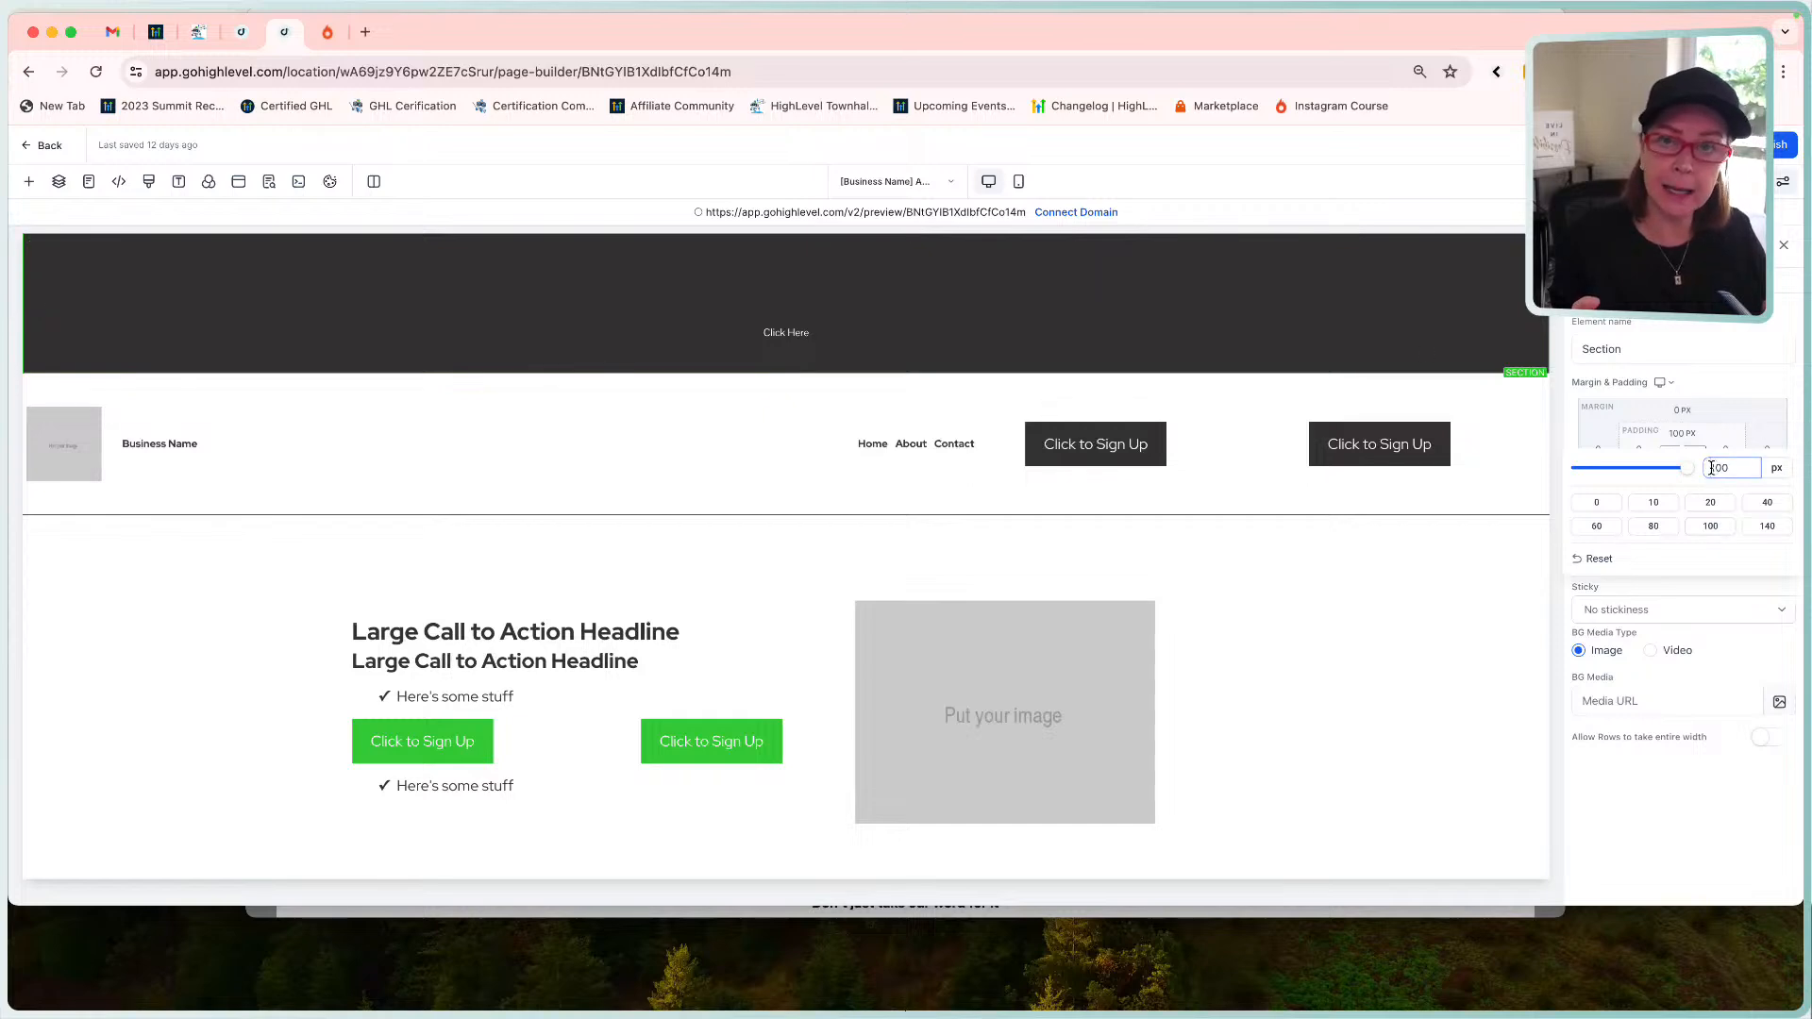
double_click(1718, 469)
click(1707, 467)
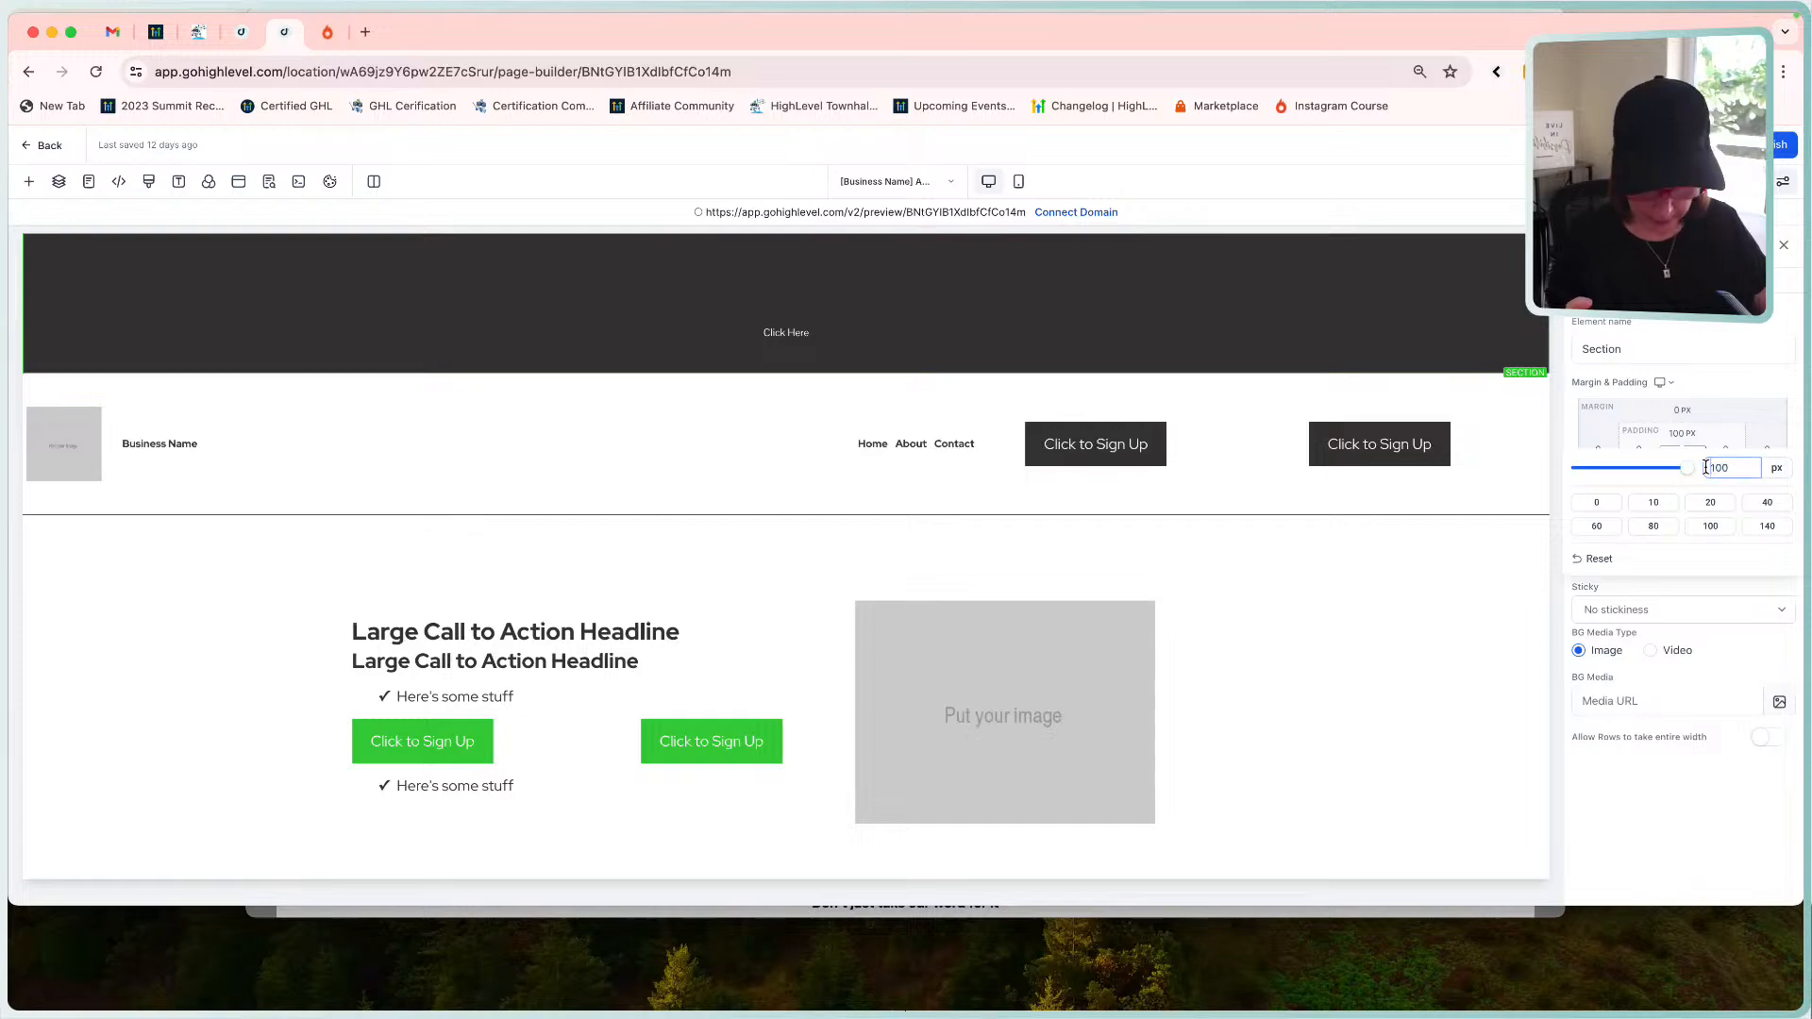
text(-)
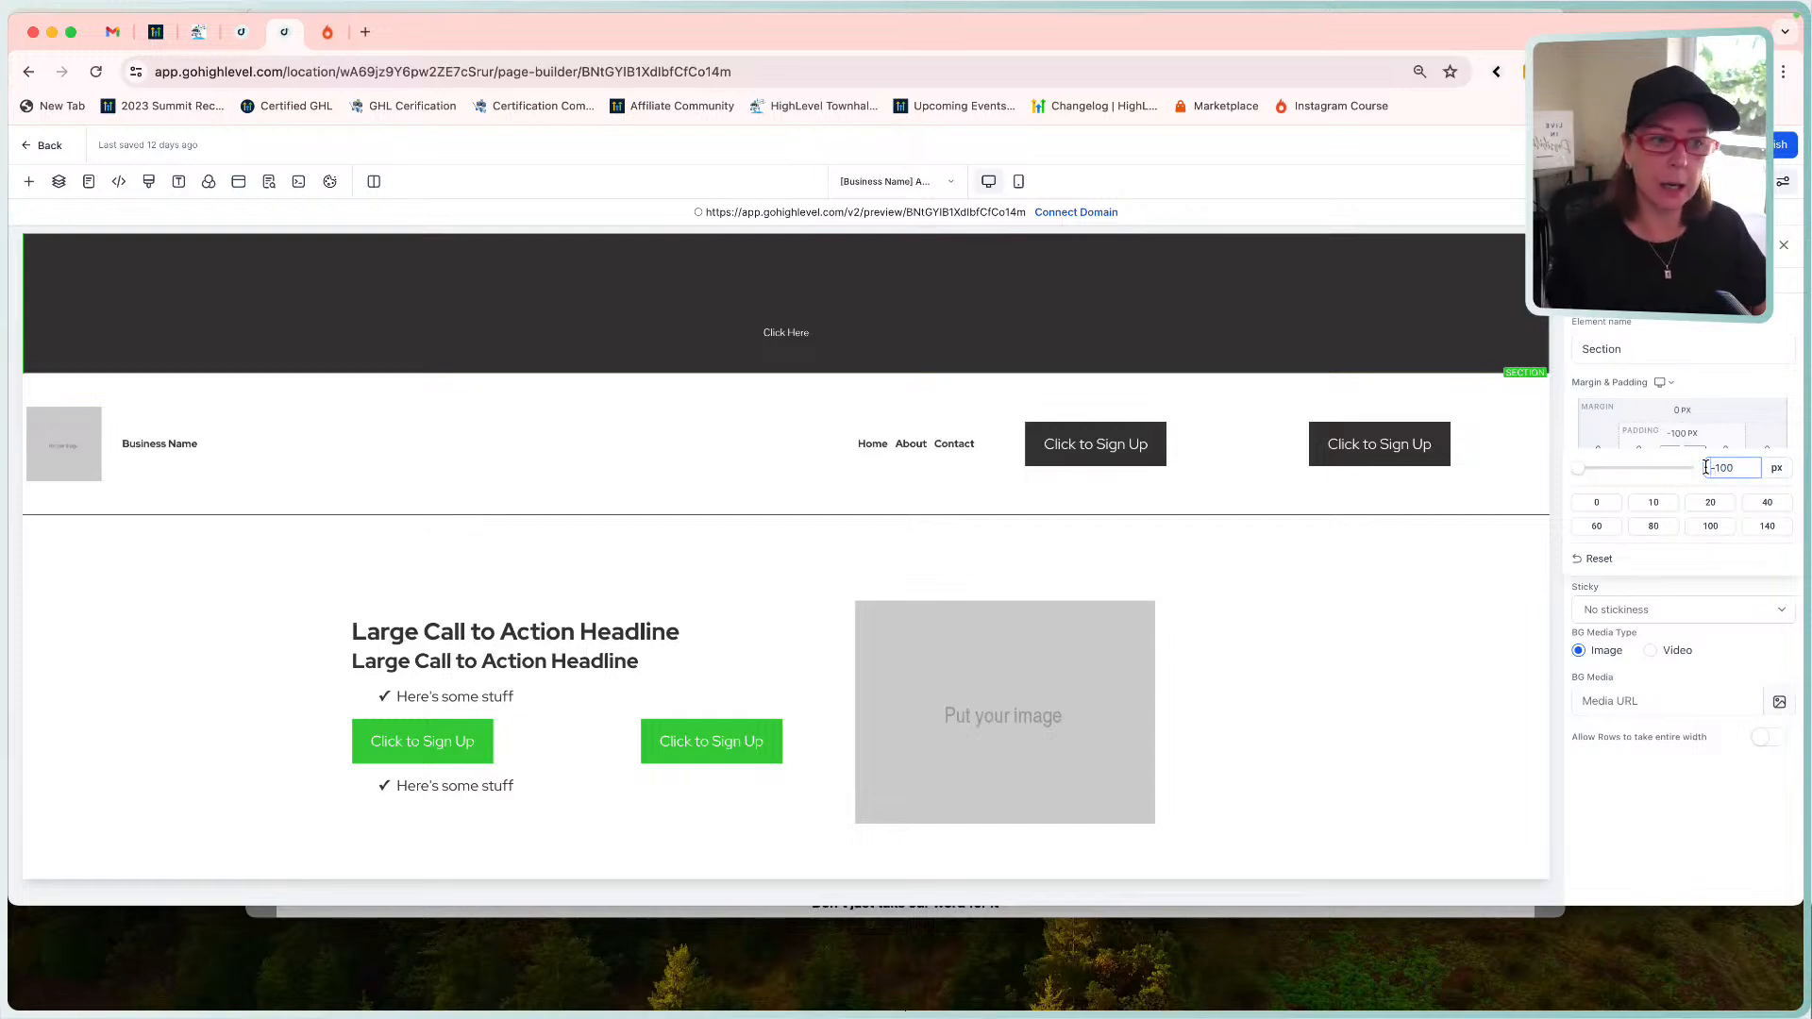
key(Return)
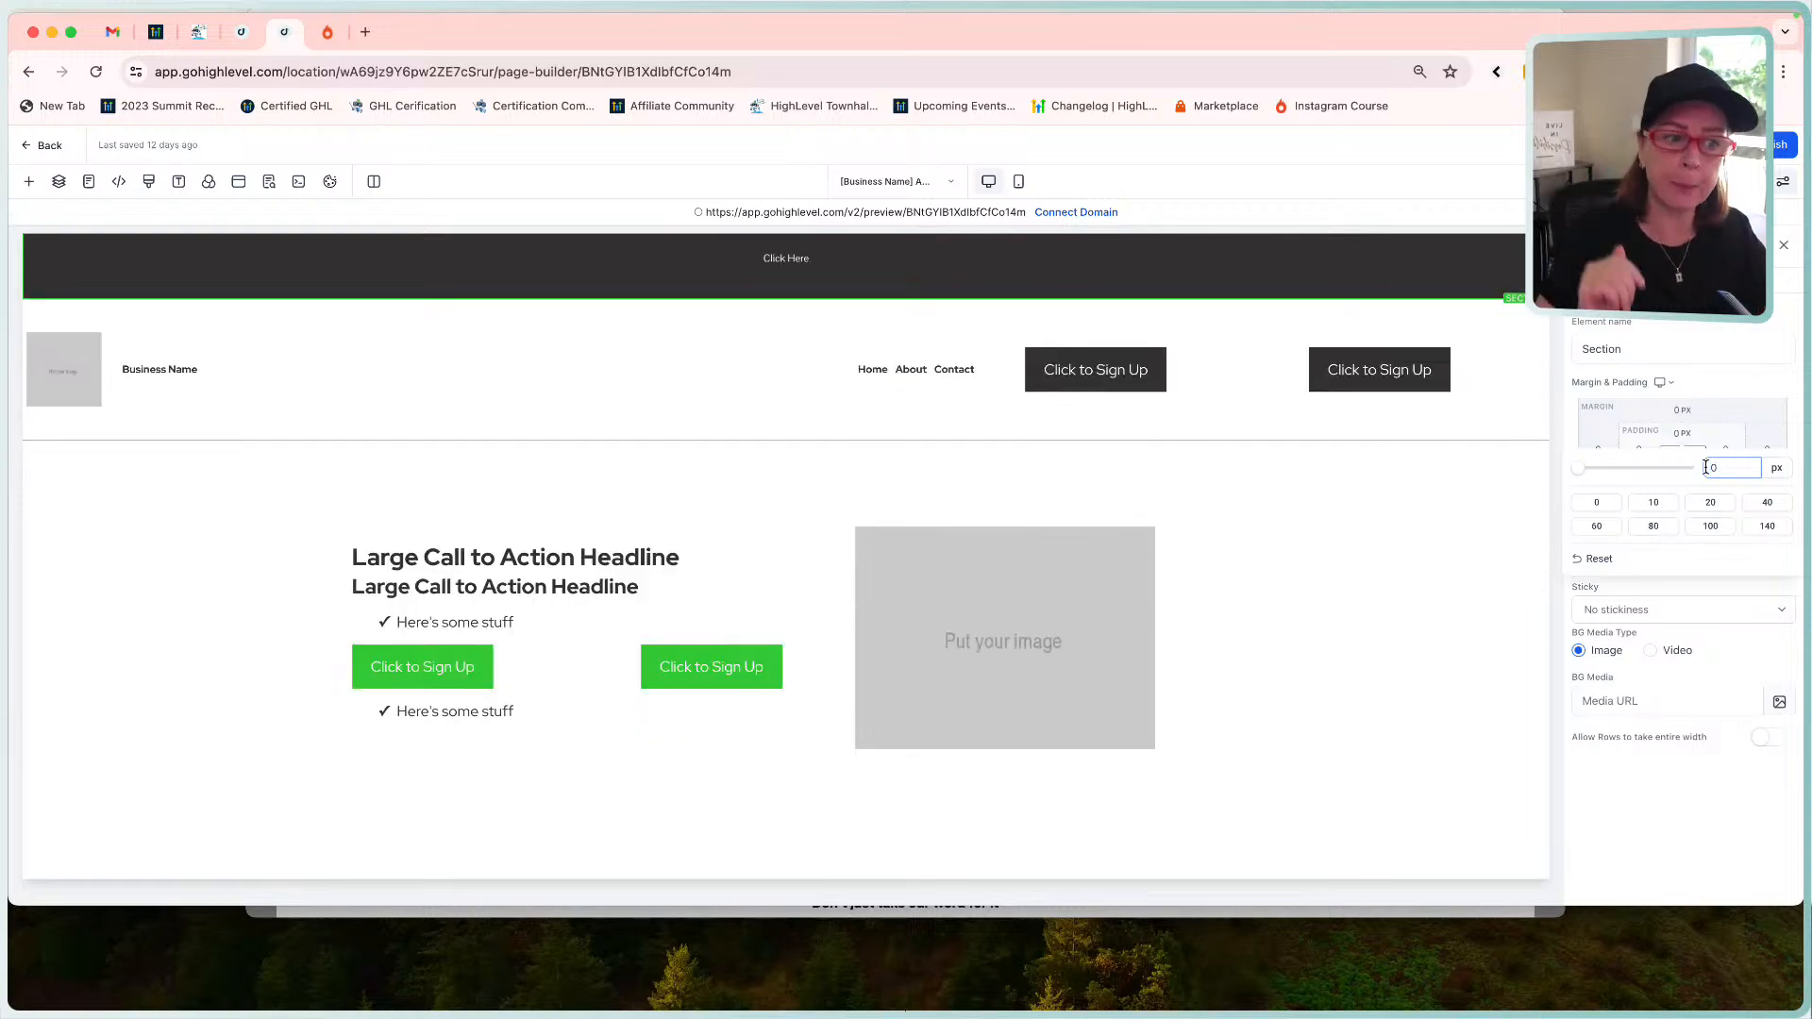
Retry -100, undo back to 100 px, then apply the 0 px top padding preset.
click(1751, 394)
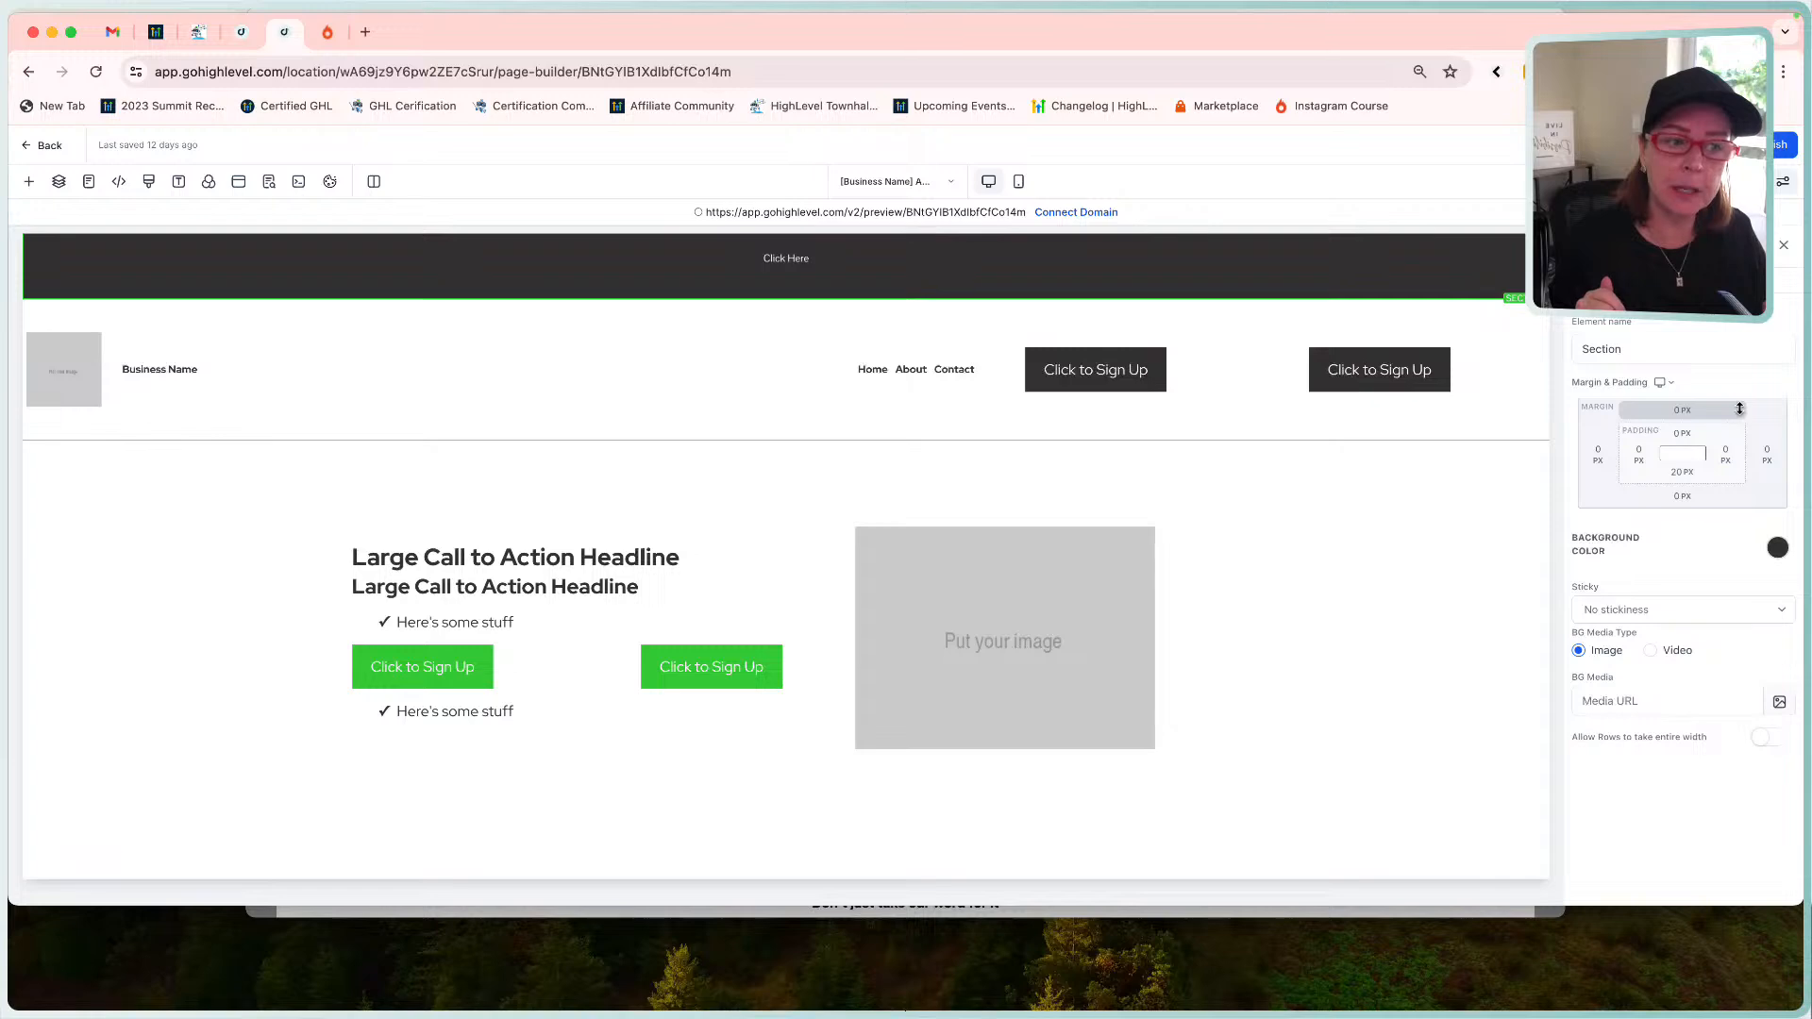
click(1679, 437)
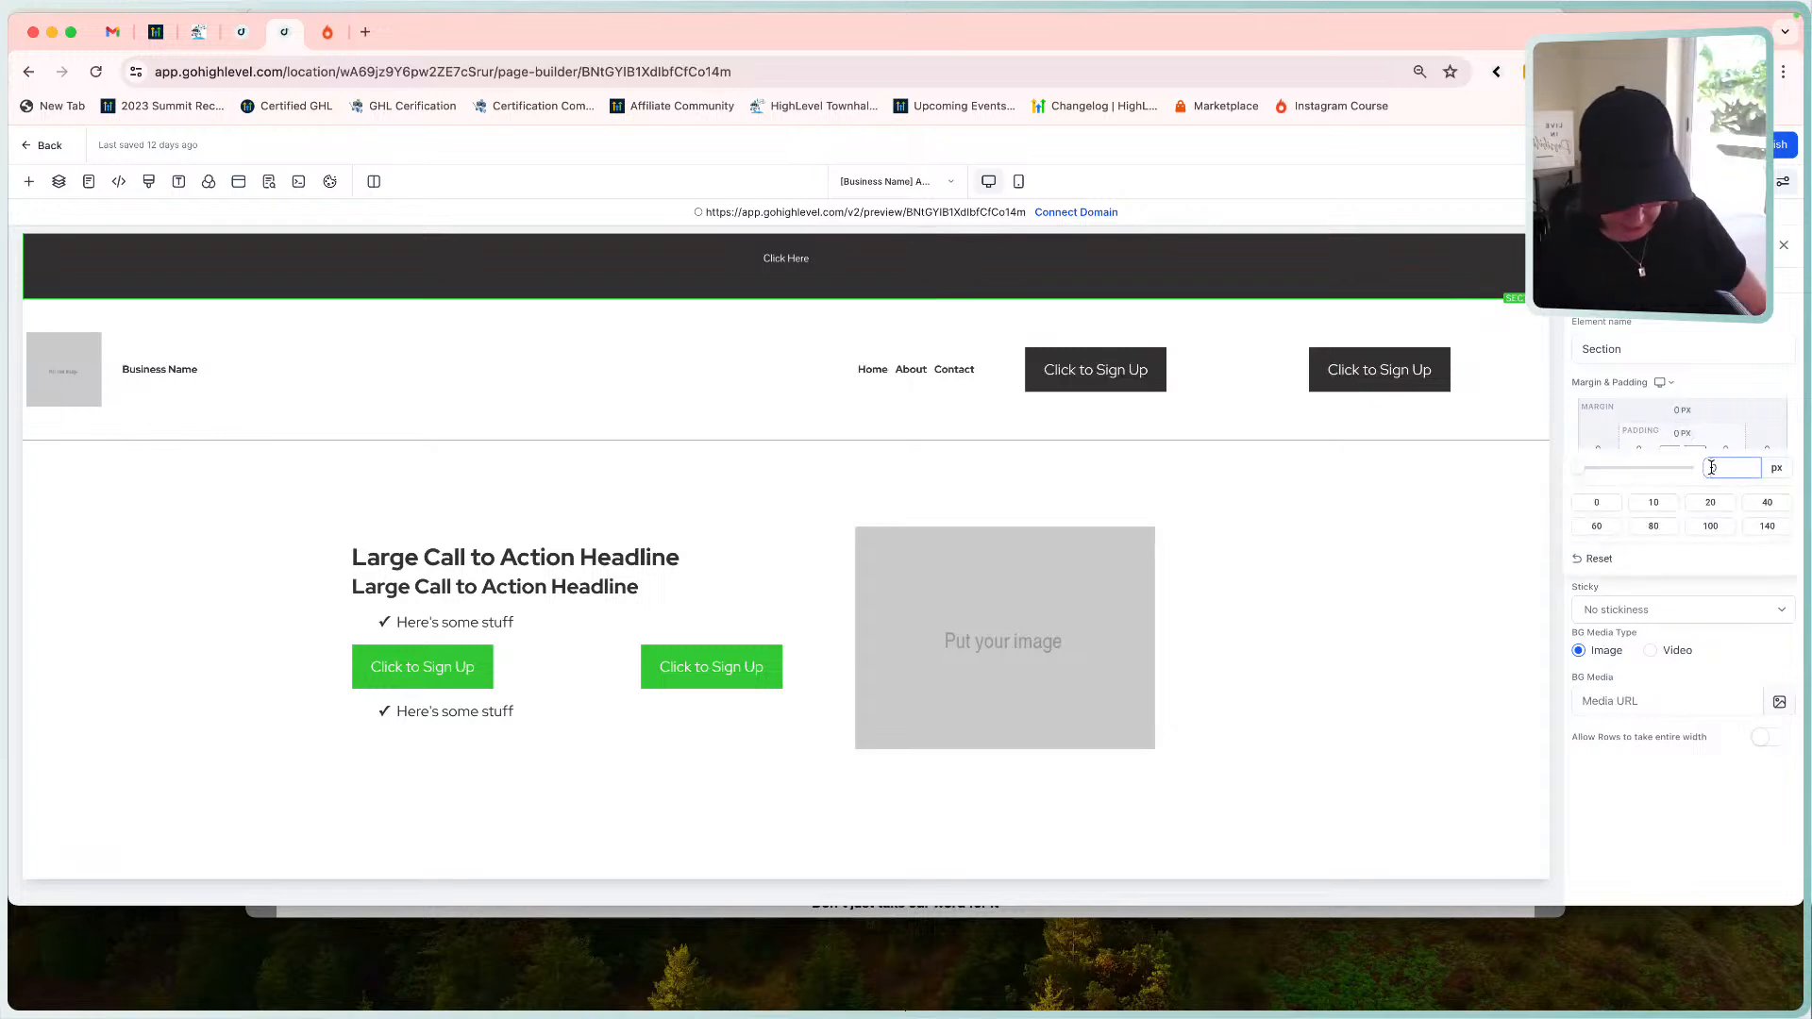
text(-100)
key(BackSpace)
key(BackSpace)
key(BackSpace)
key(BackSpace)
click(1651, 404)
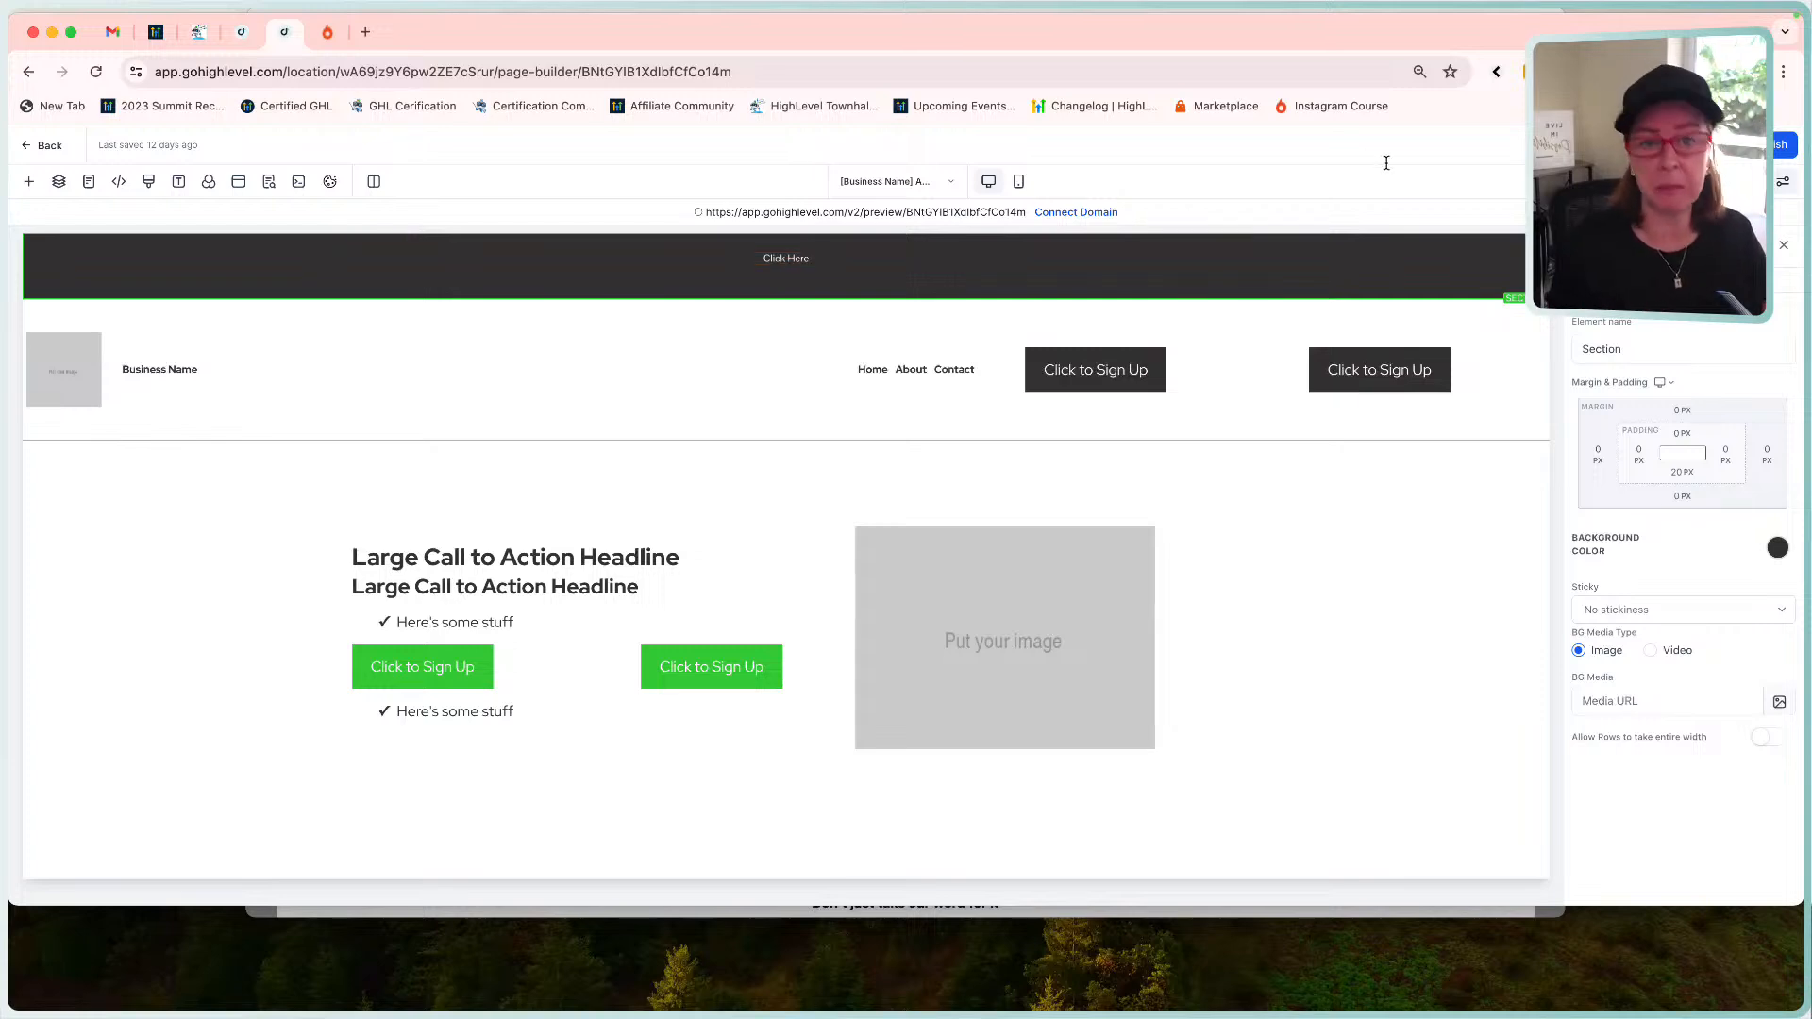
key(super+z)
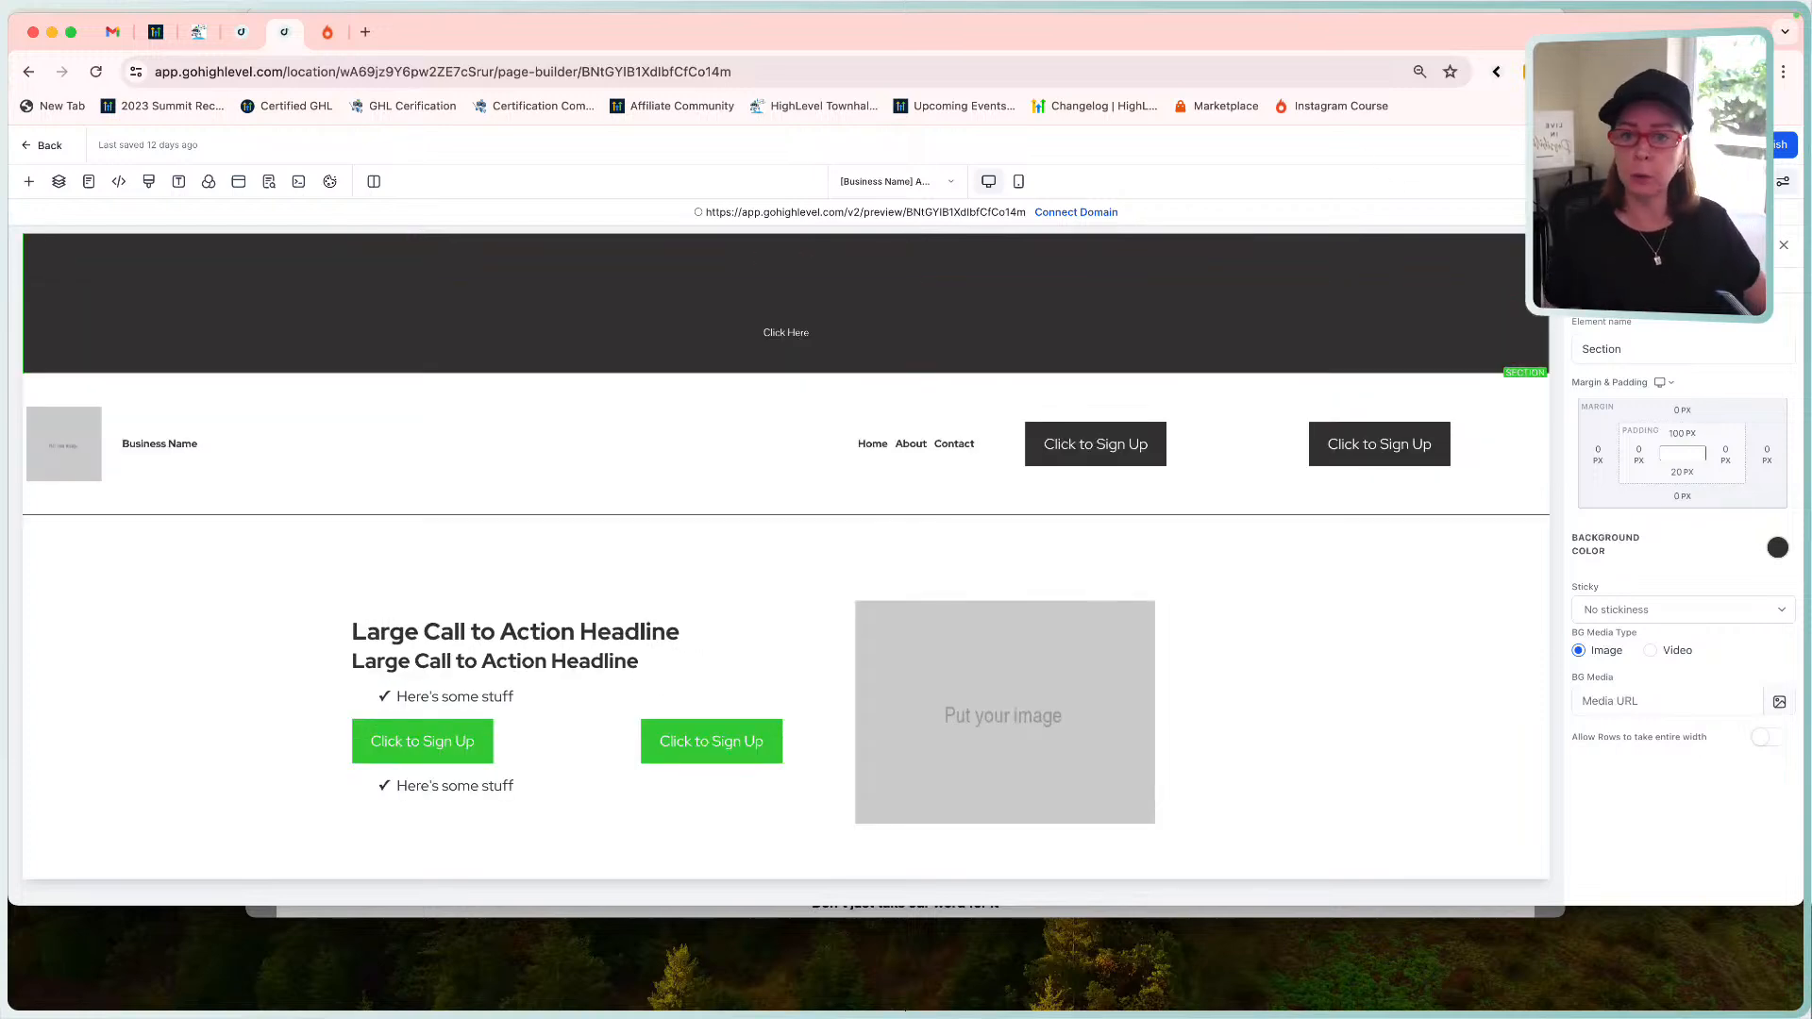
click(1677, 431)
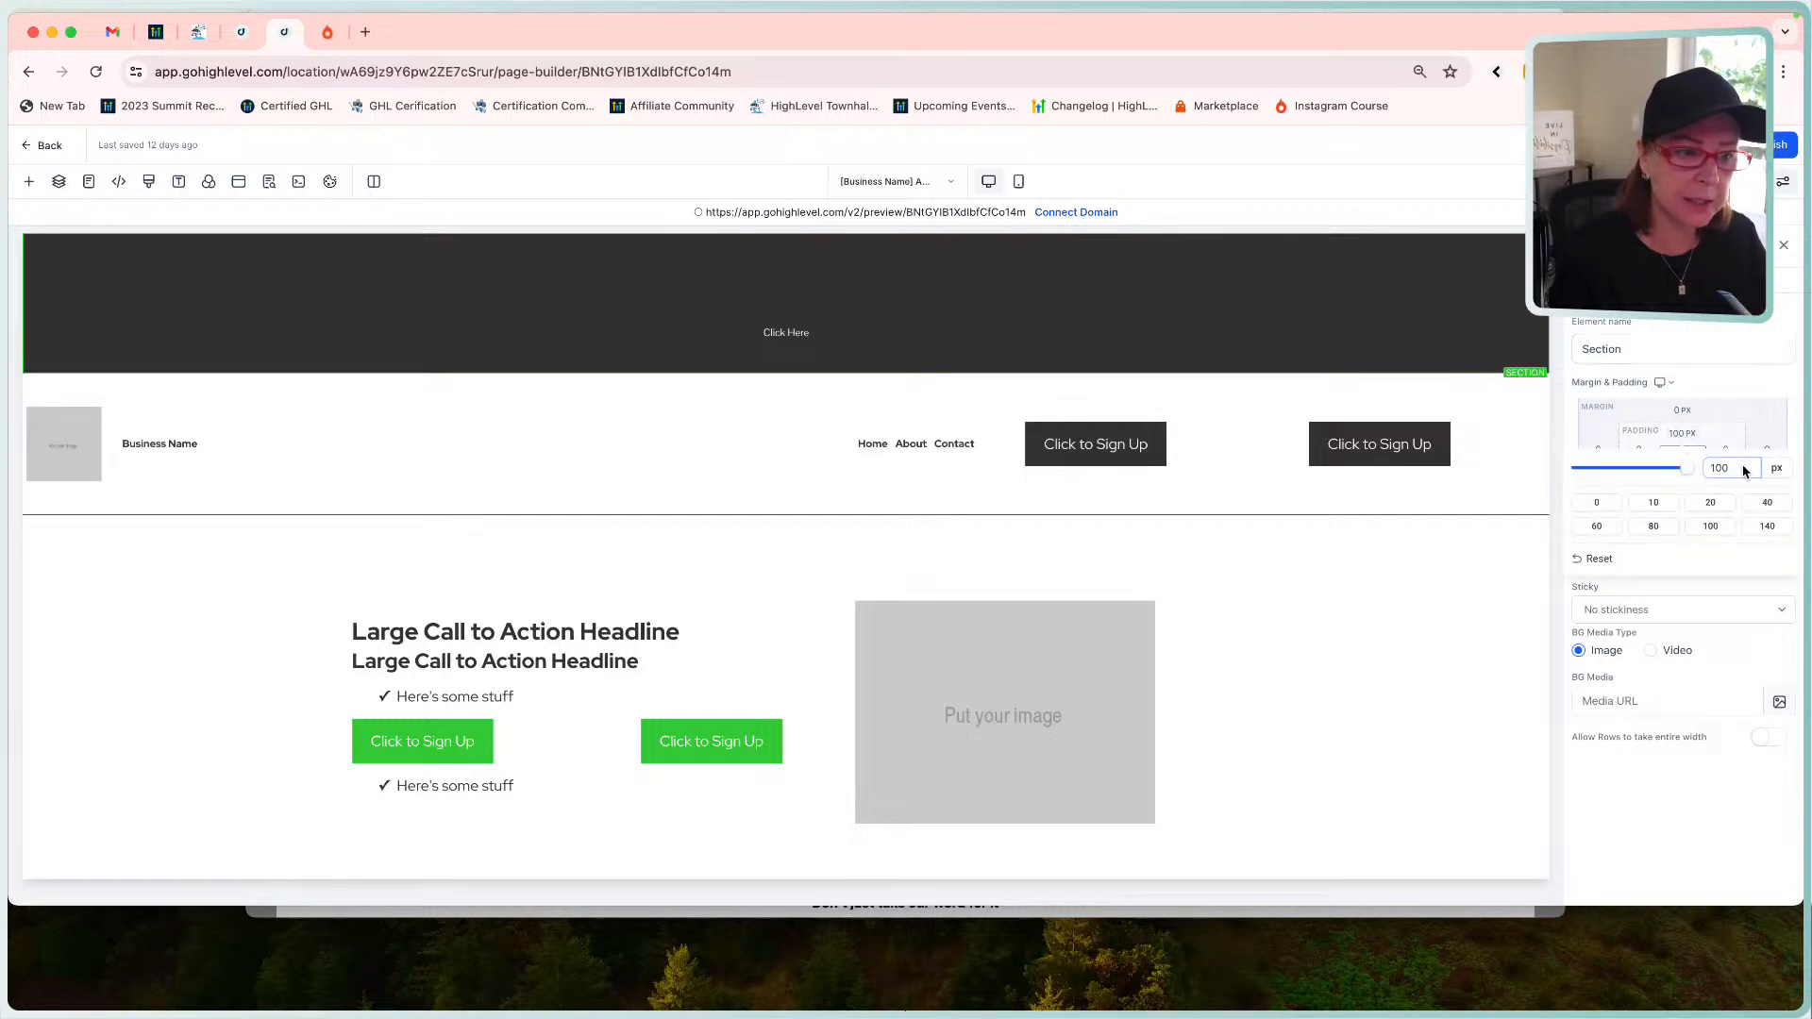
click(1597, 504)
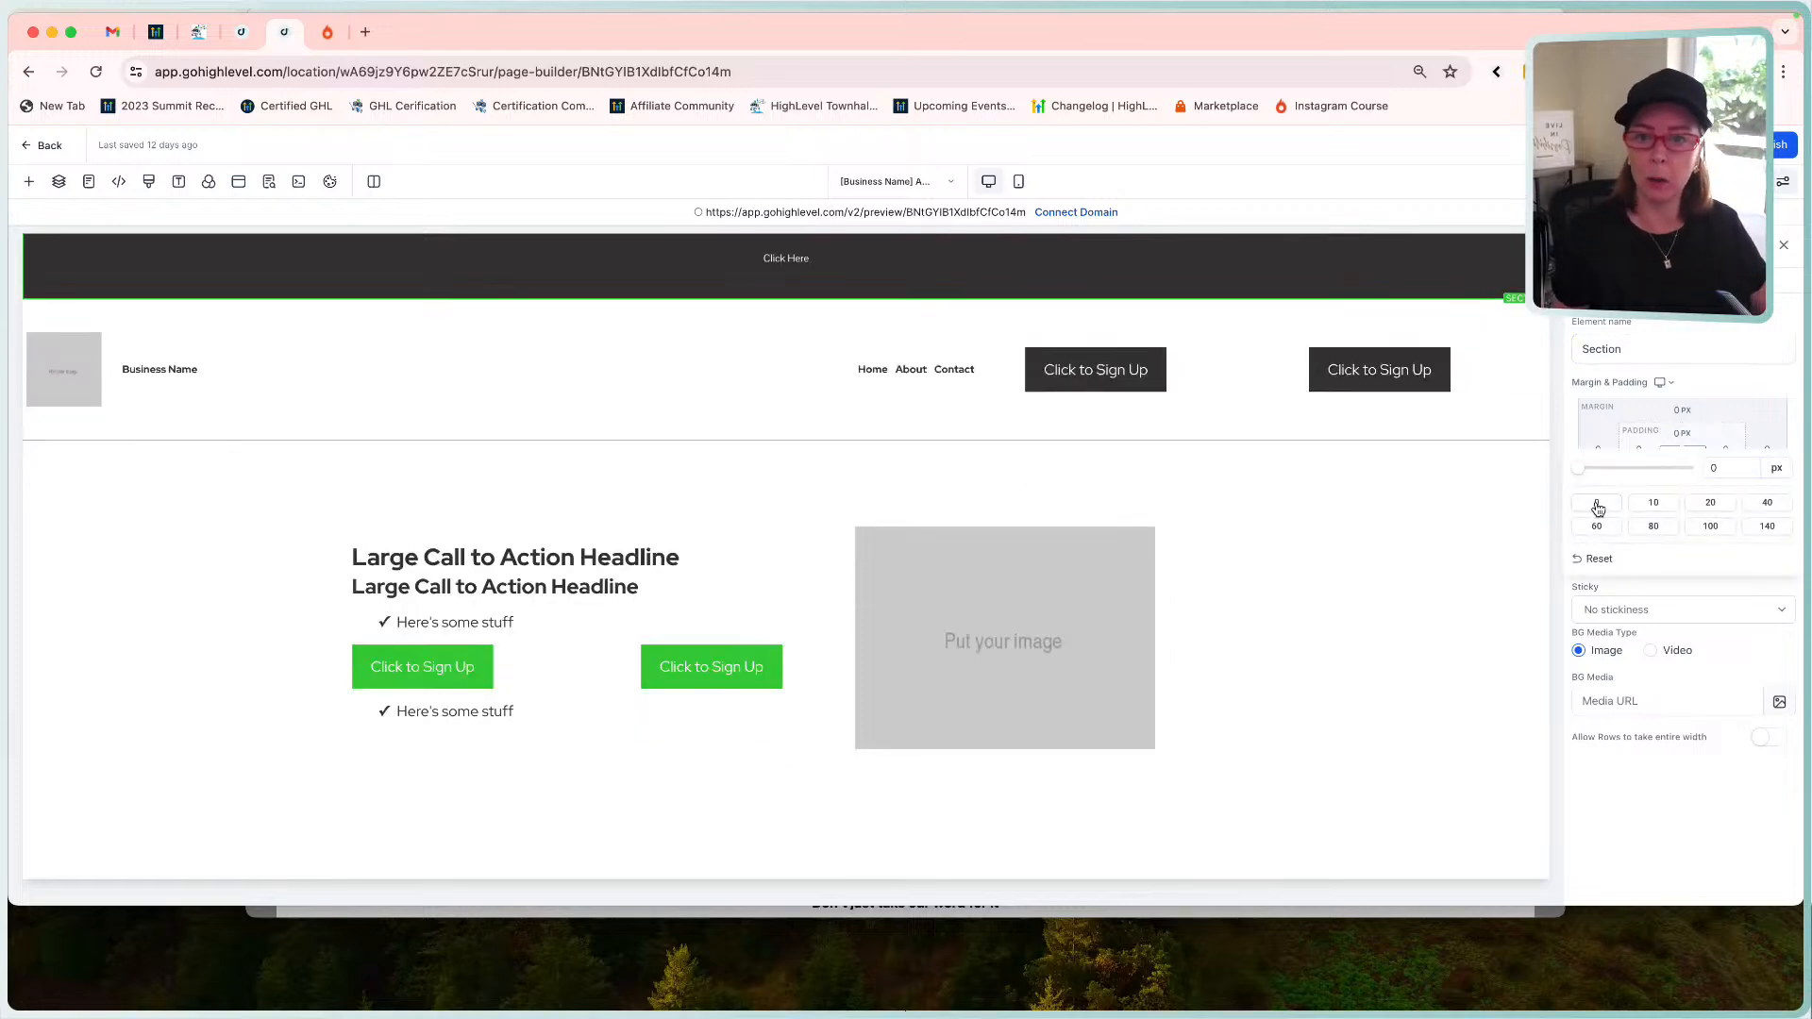
Set the banner section's bottom padding to 0 px.
click(1682, 433)
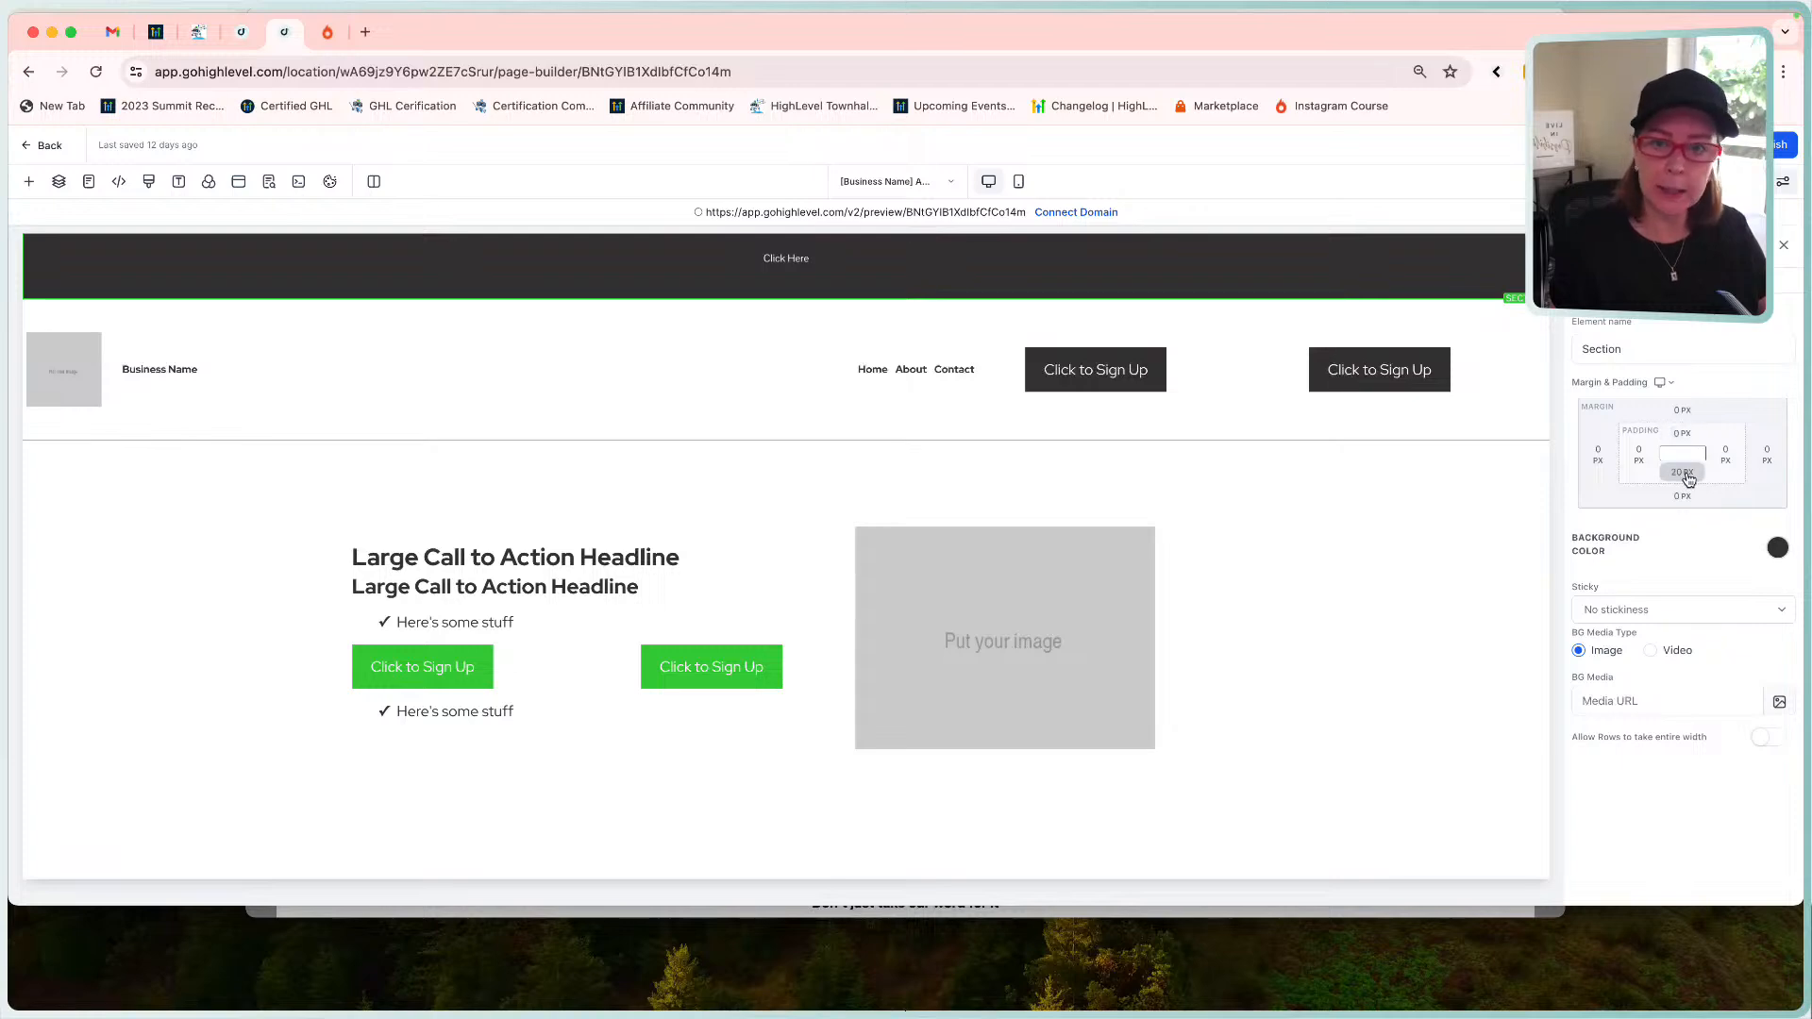
click(1684, 474)
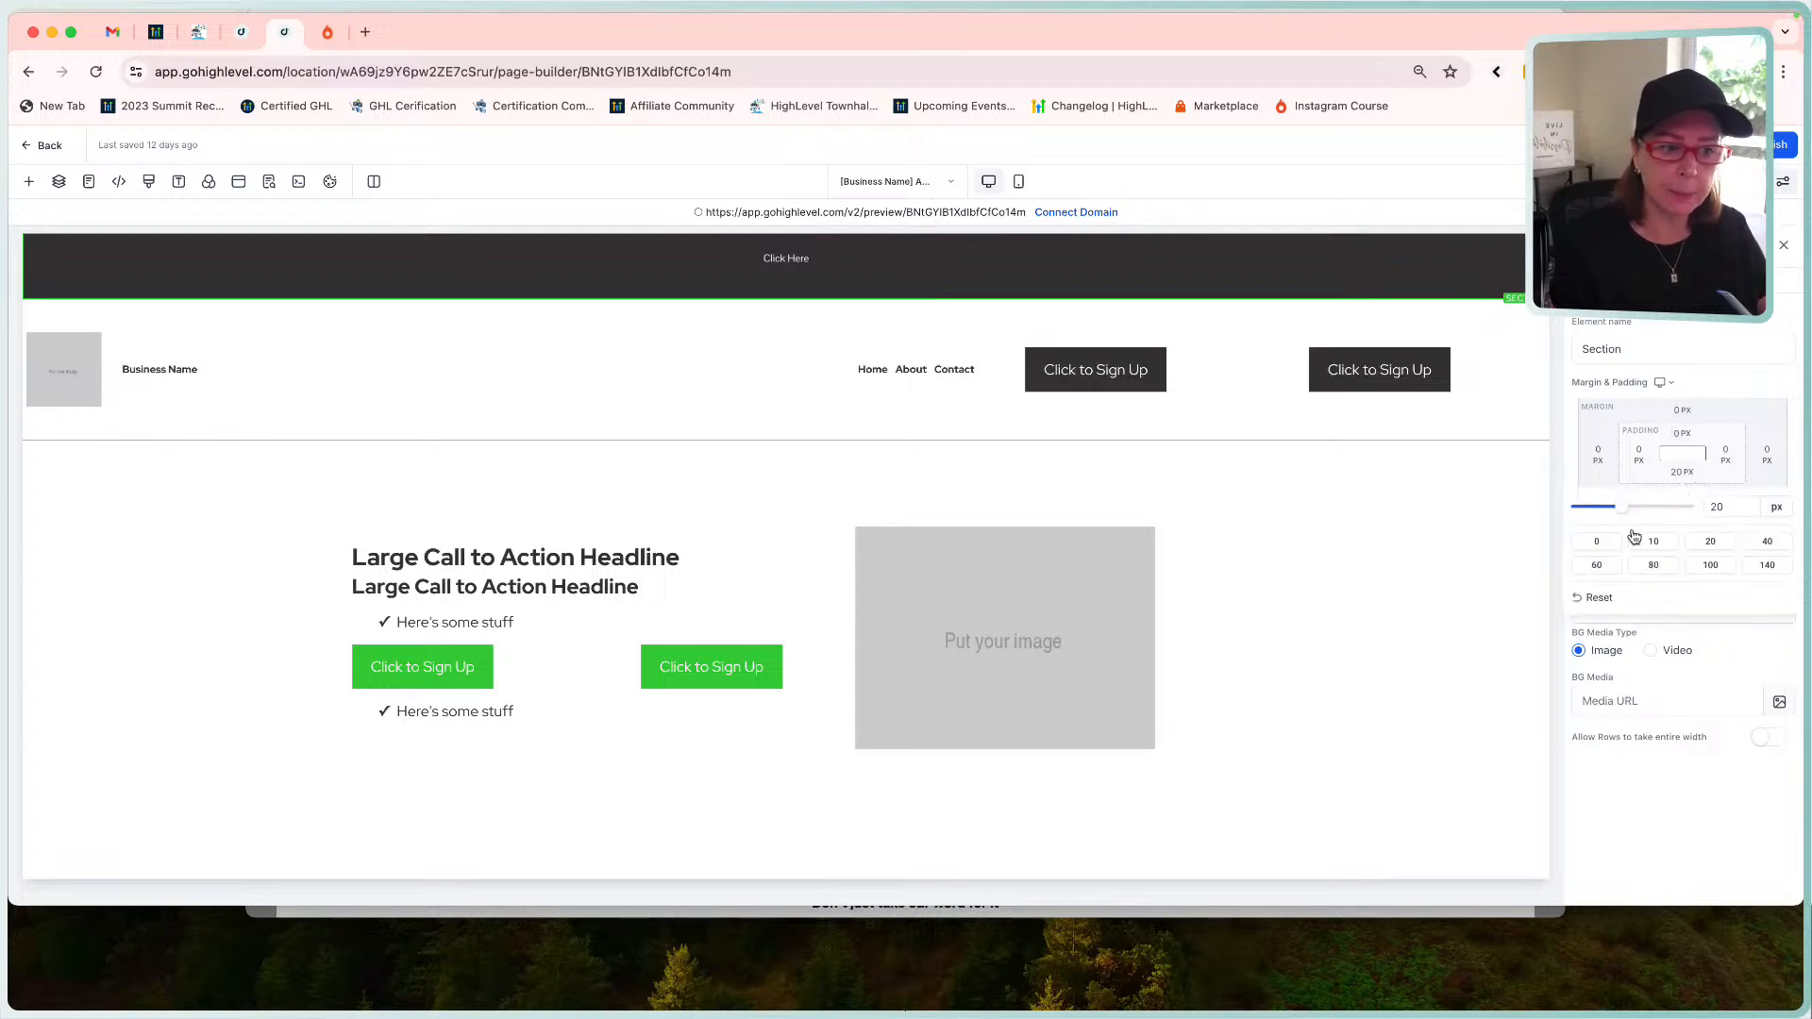
click(1595, 543)
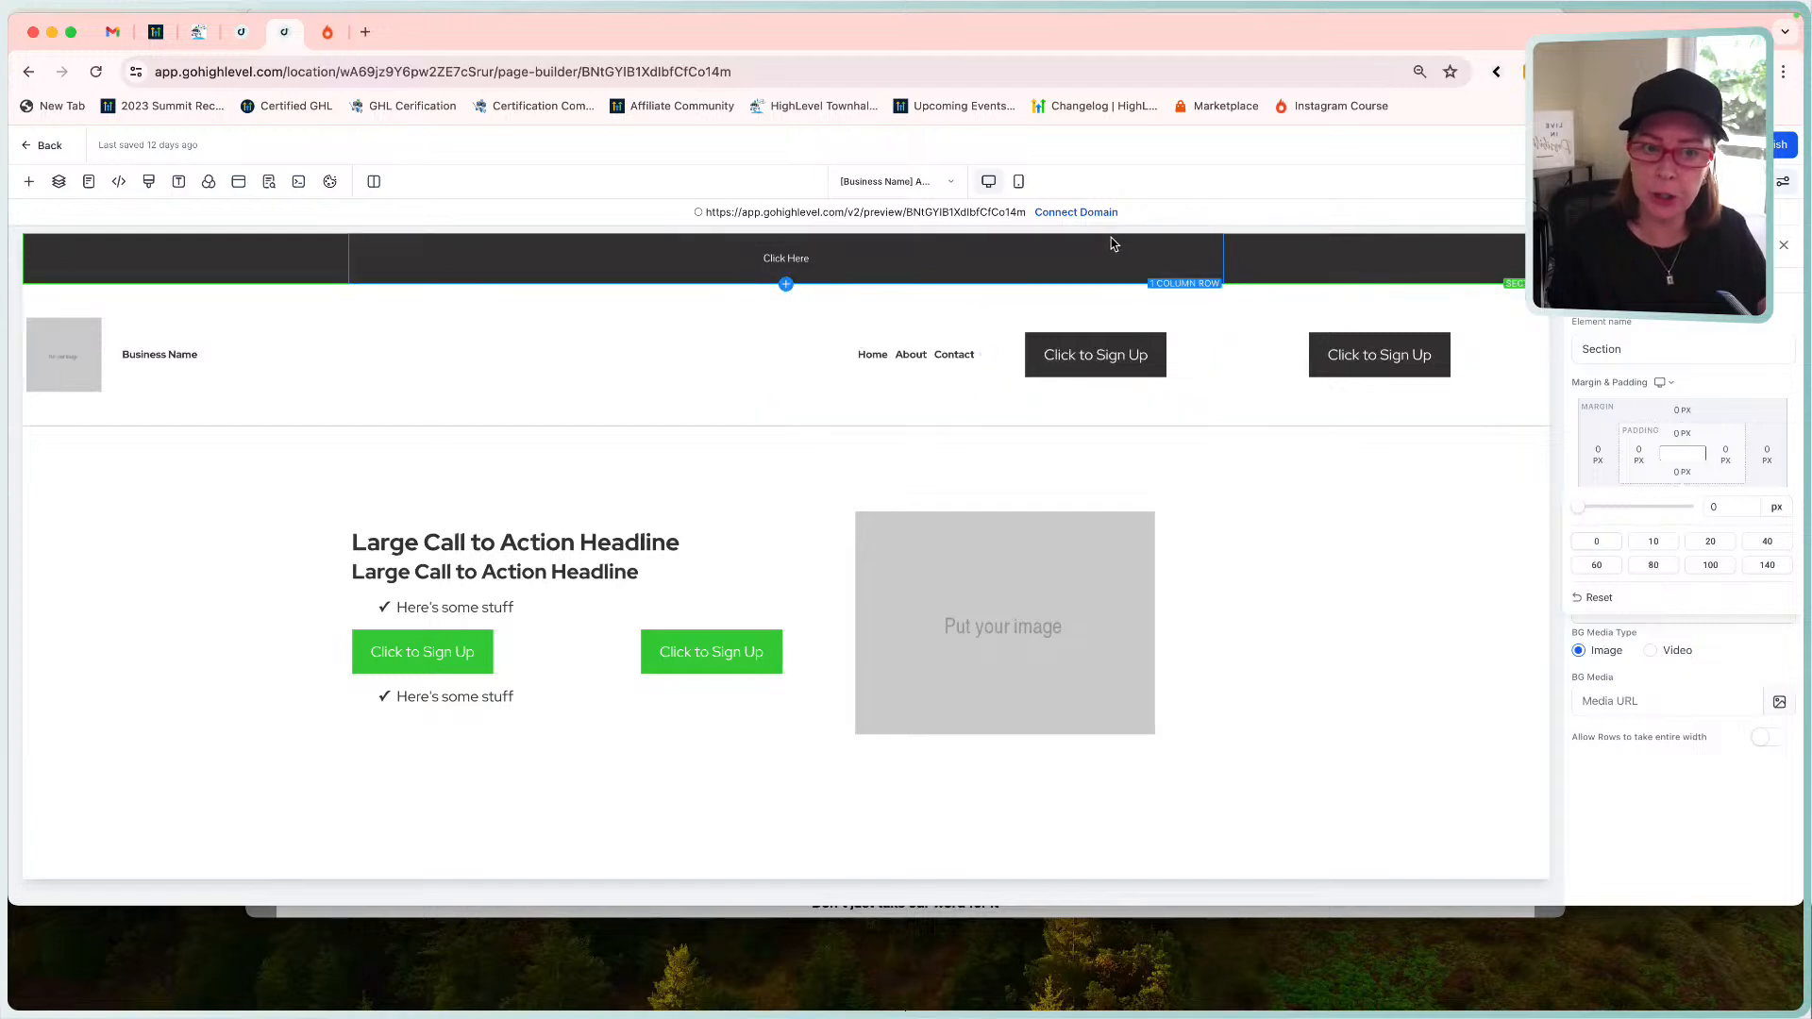
Give the banner's 1 Column Row 0 px top and bottom padding.
click(1308, 248)
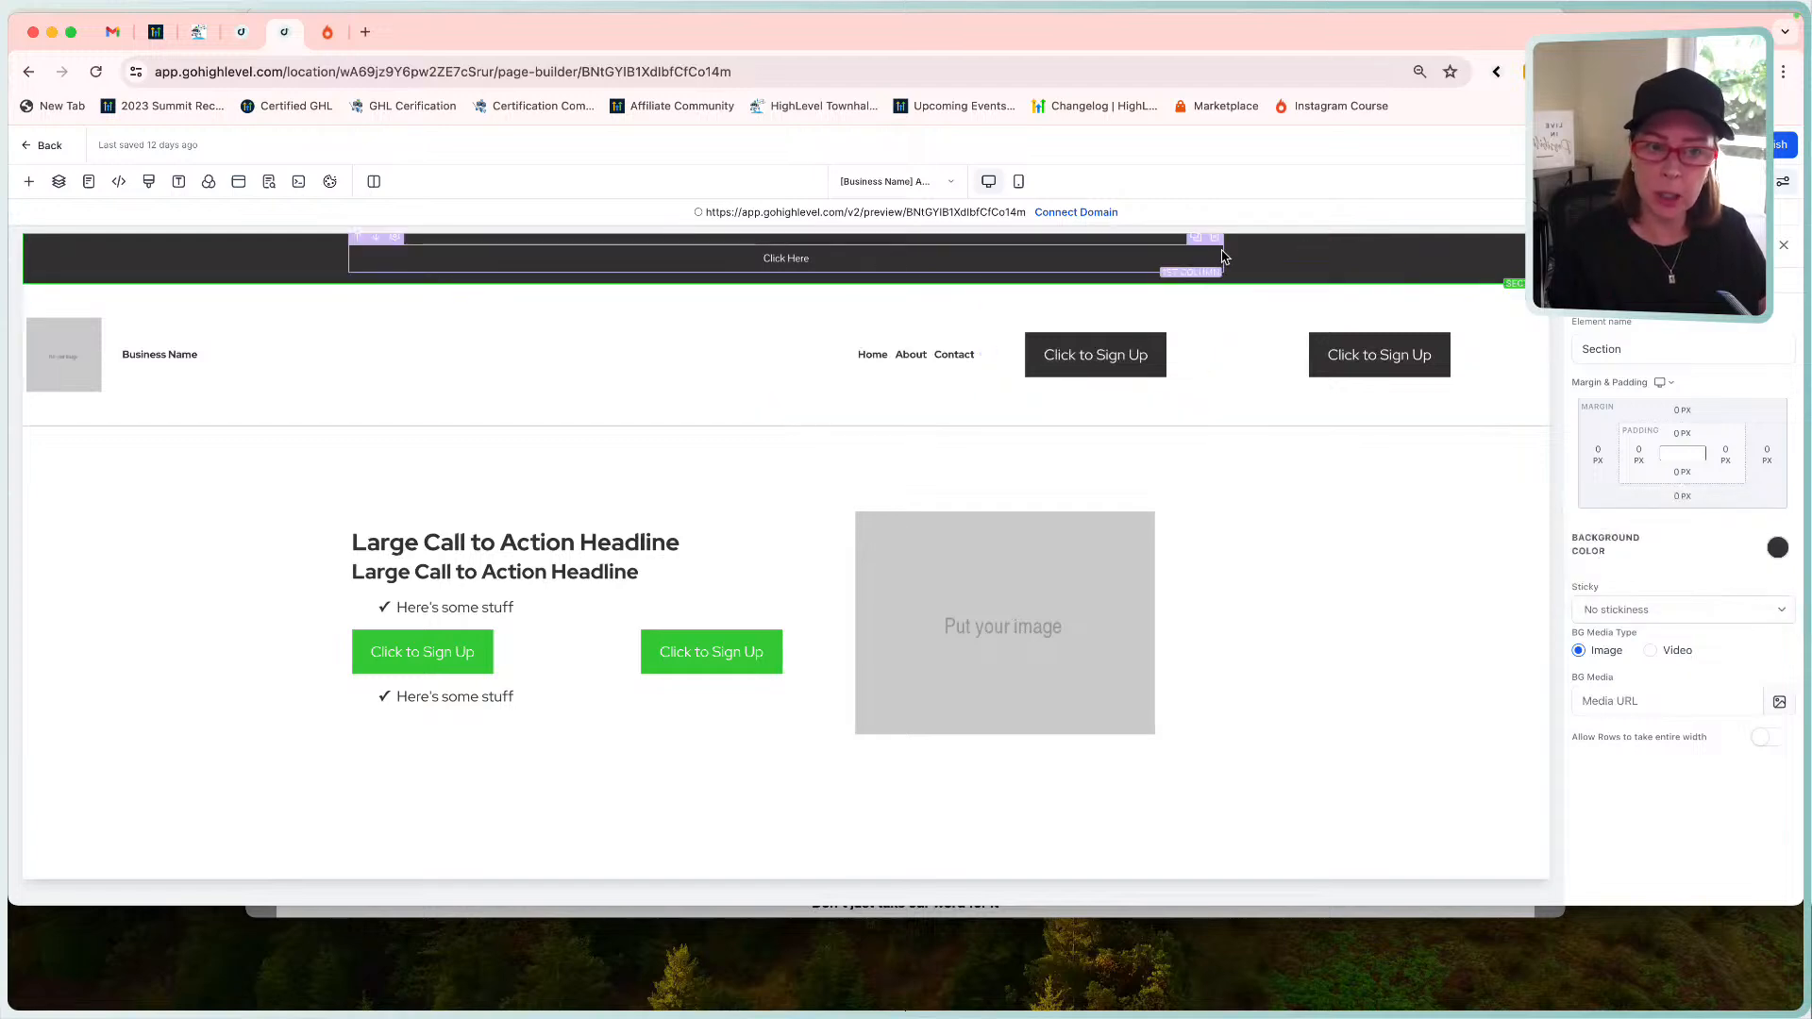
click(1145, 247)
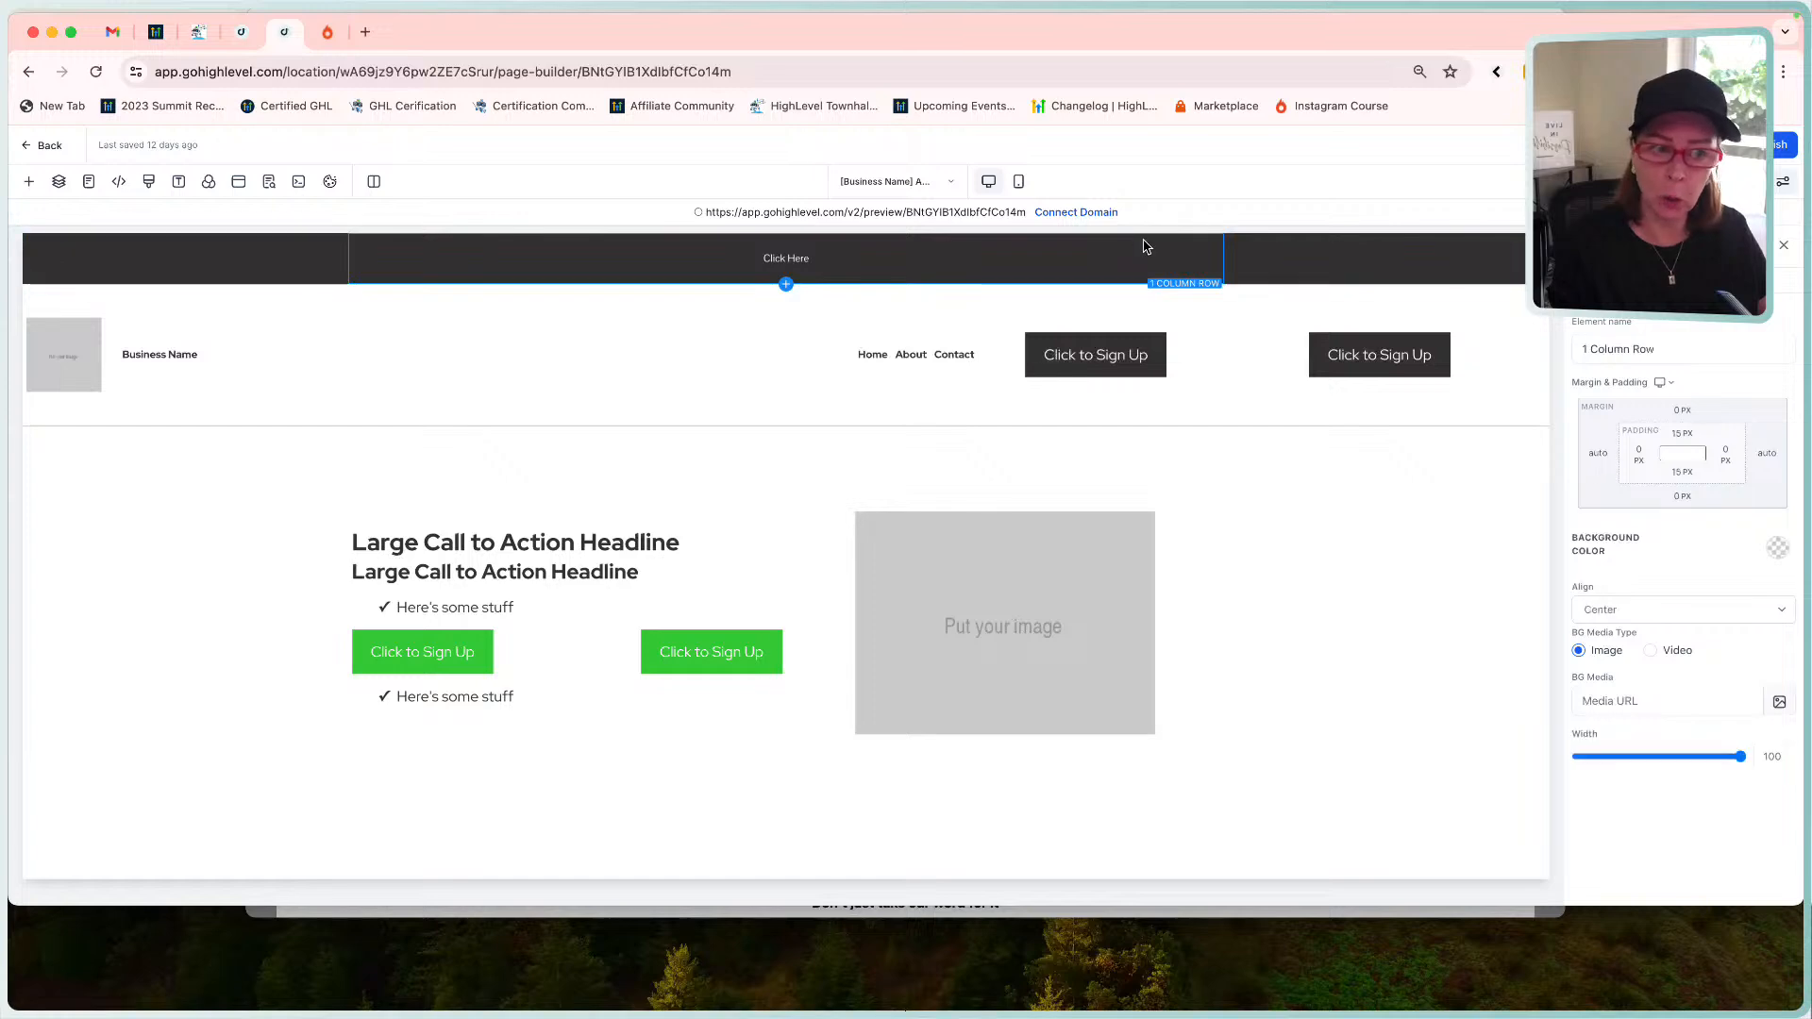
click(1680, 436)
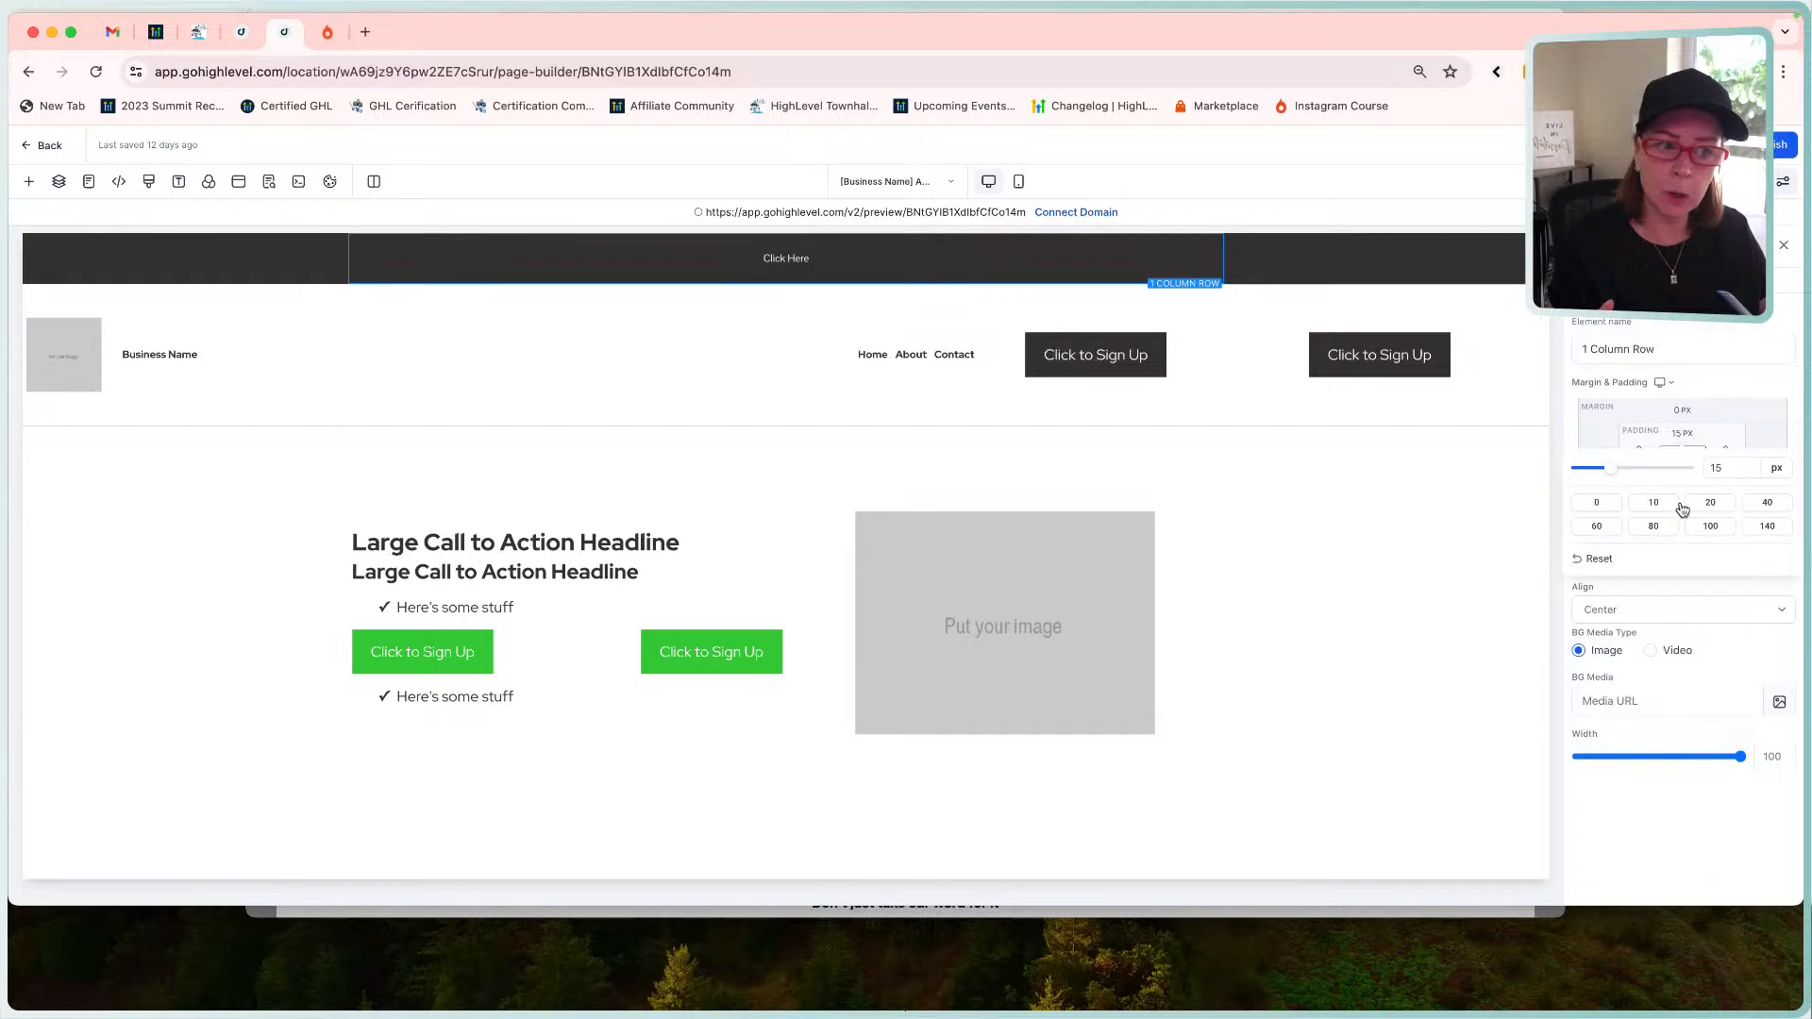
click(1585, 500)
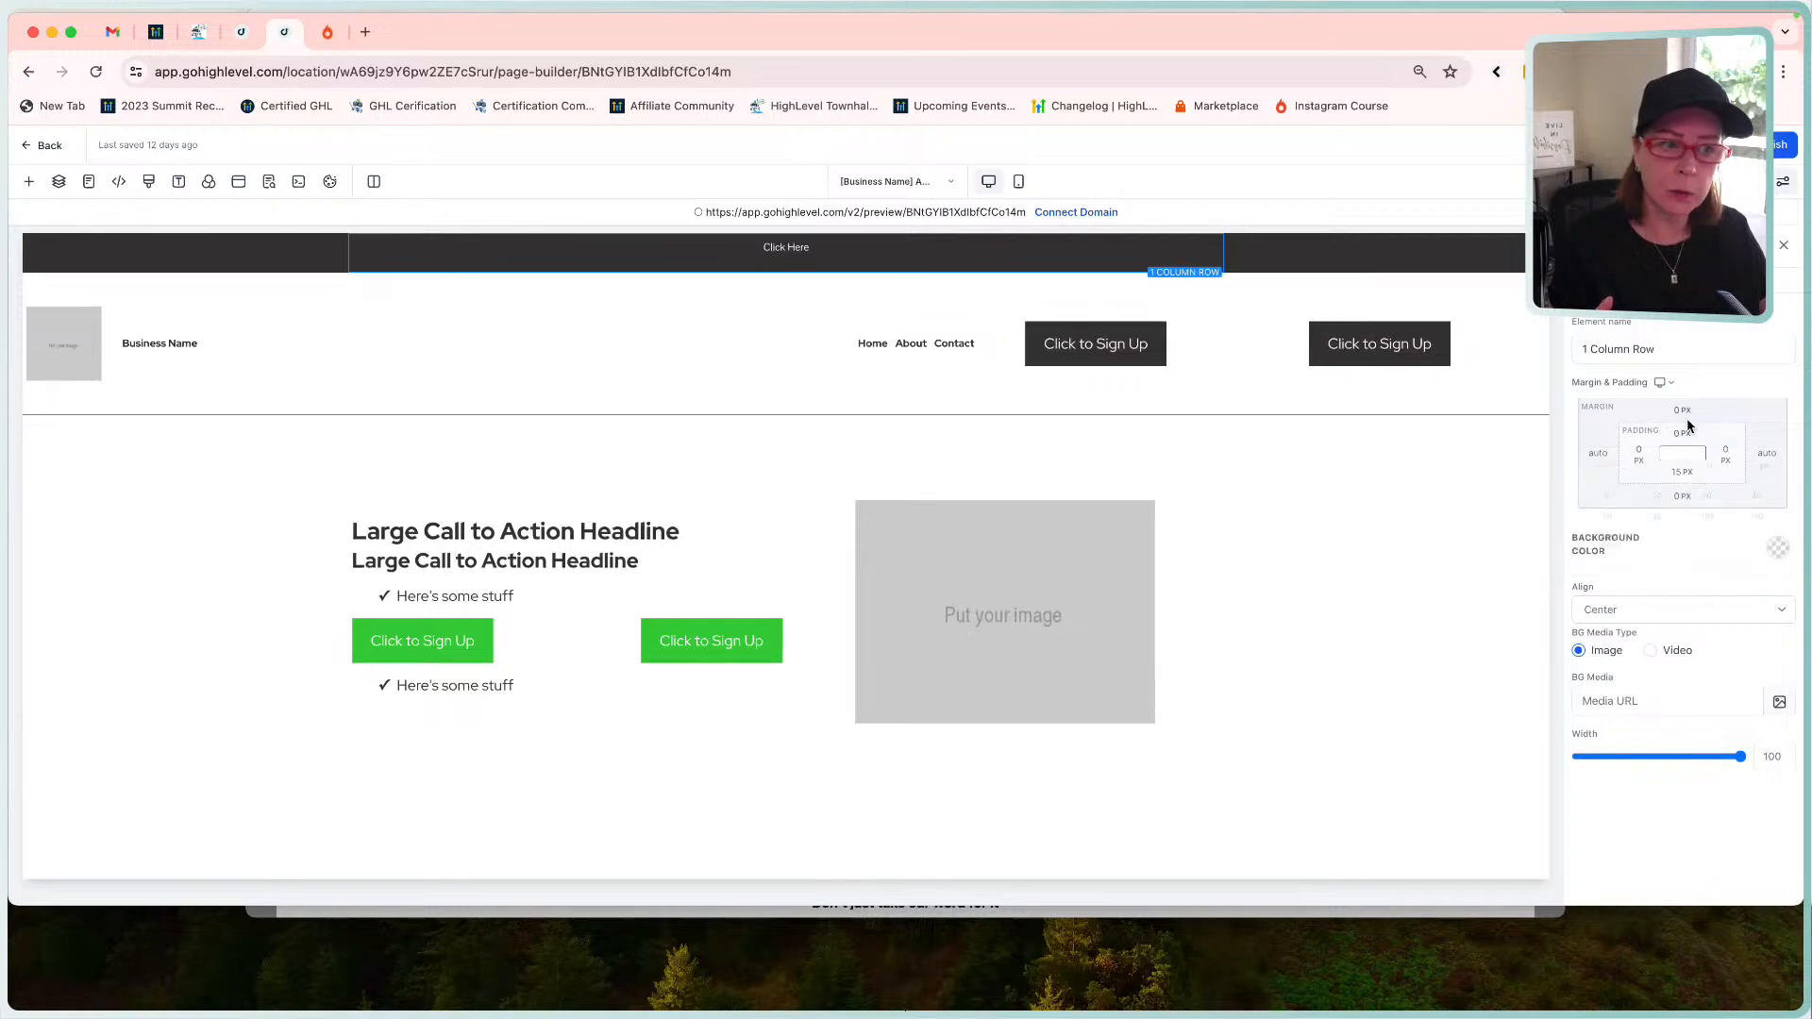
click(1677, 469)
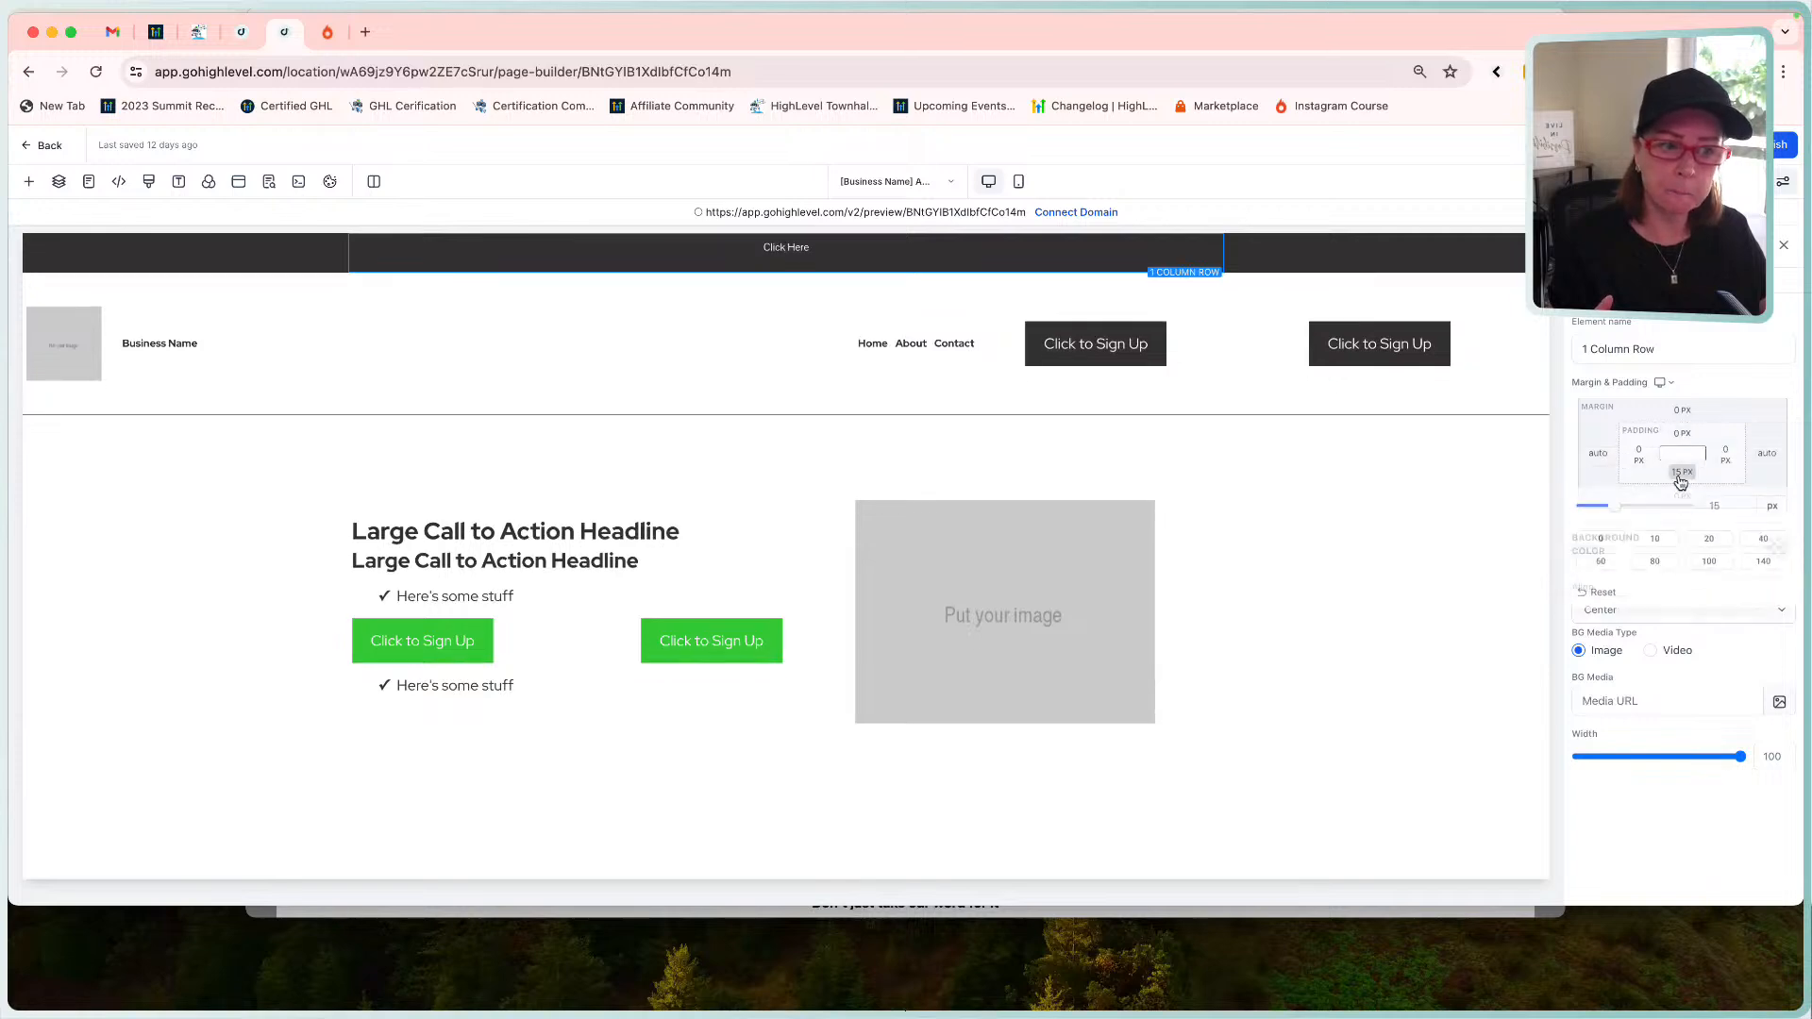
click(1596, 541)
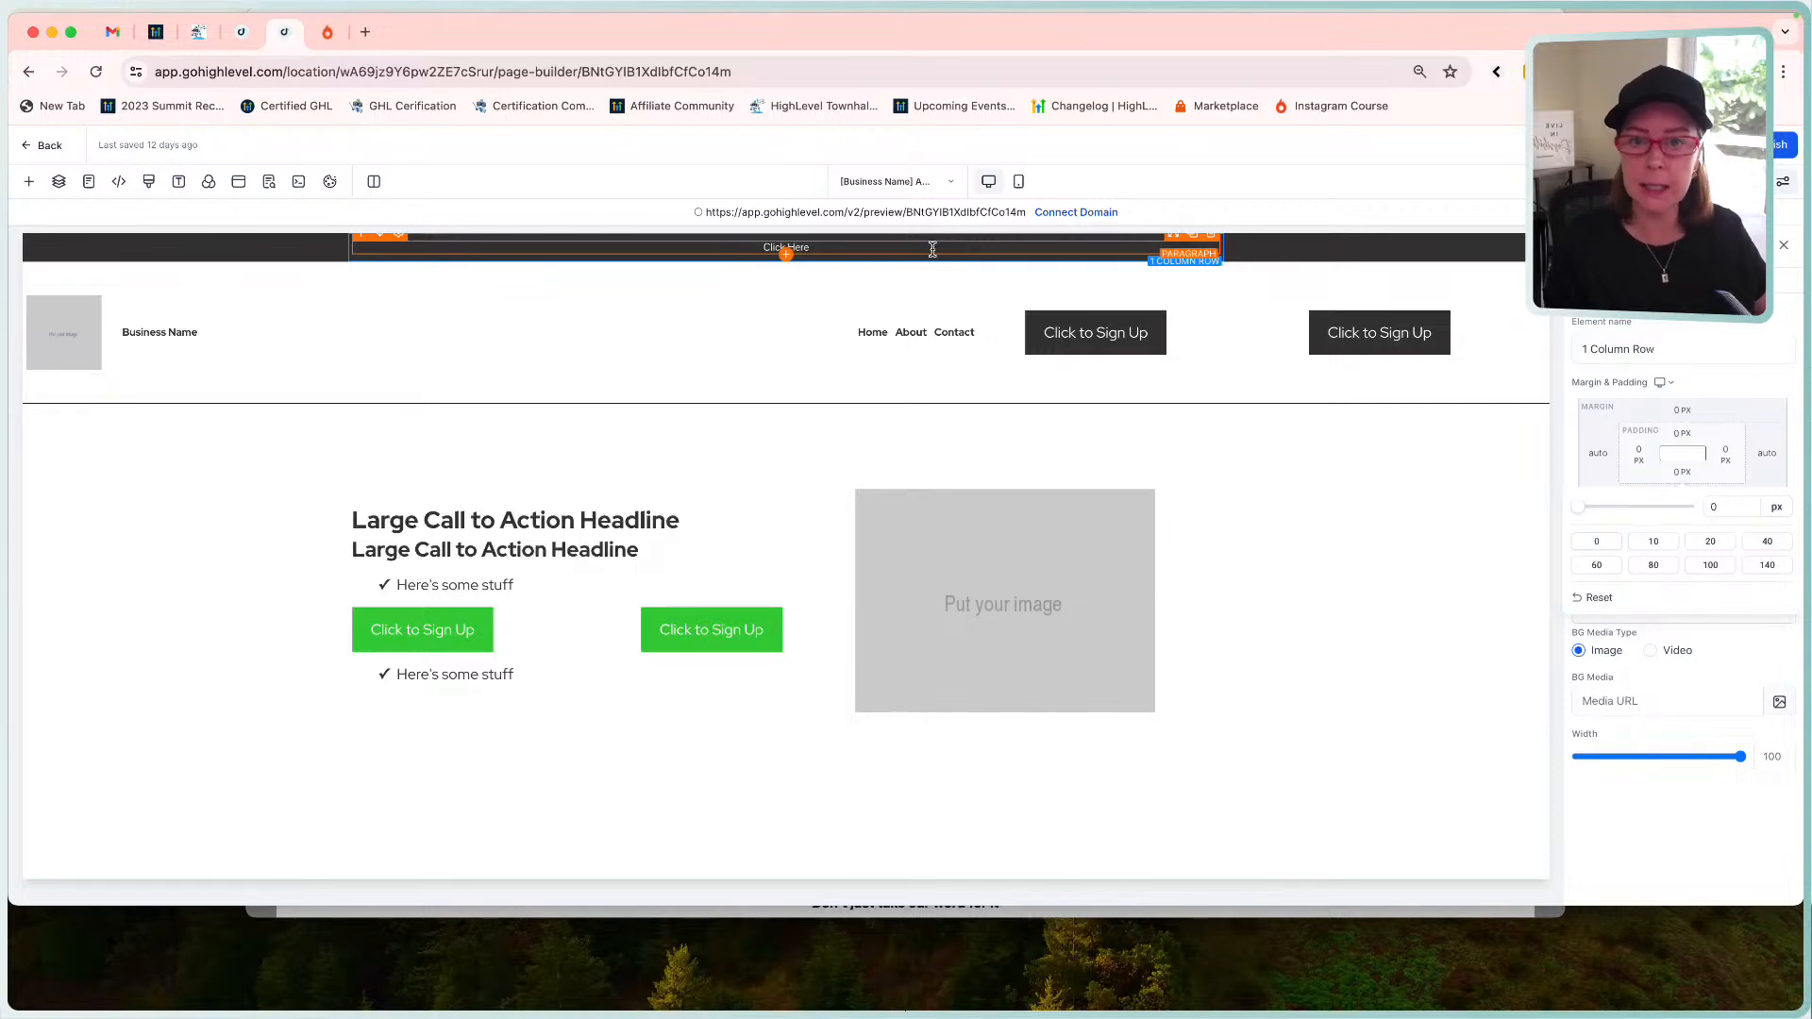
Replace the banner paragraph's 'Click Here' text with 'CTA Area' and bring up SEO Meta Data.
click(871, 248)
key(super+a)
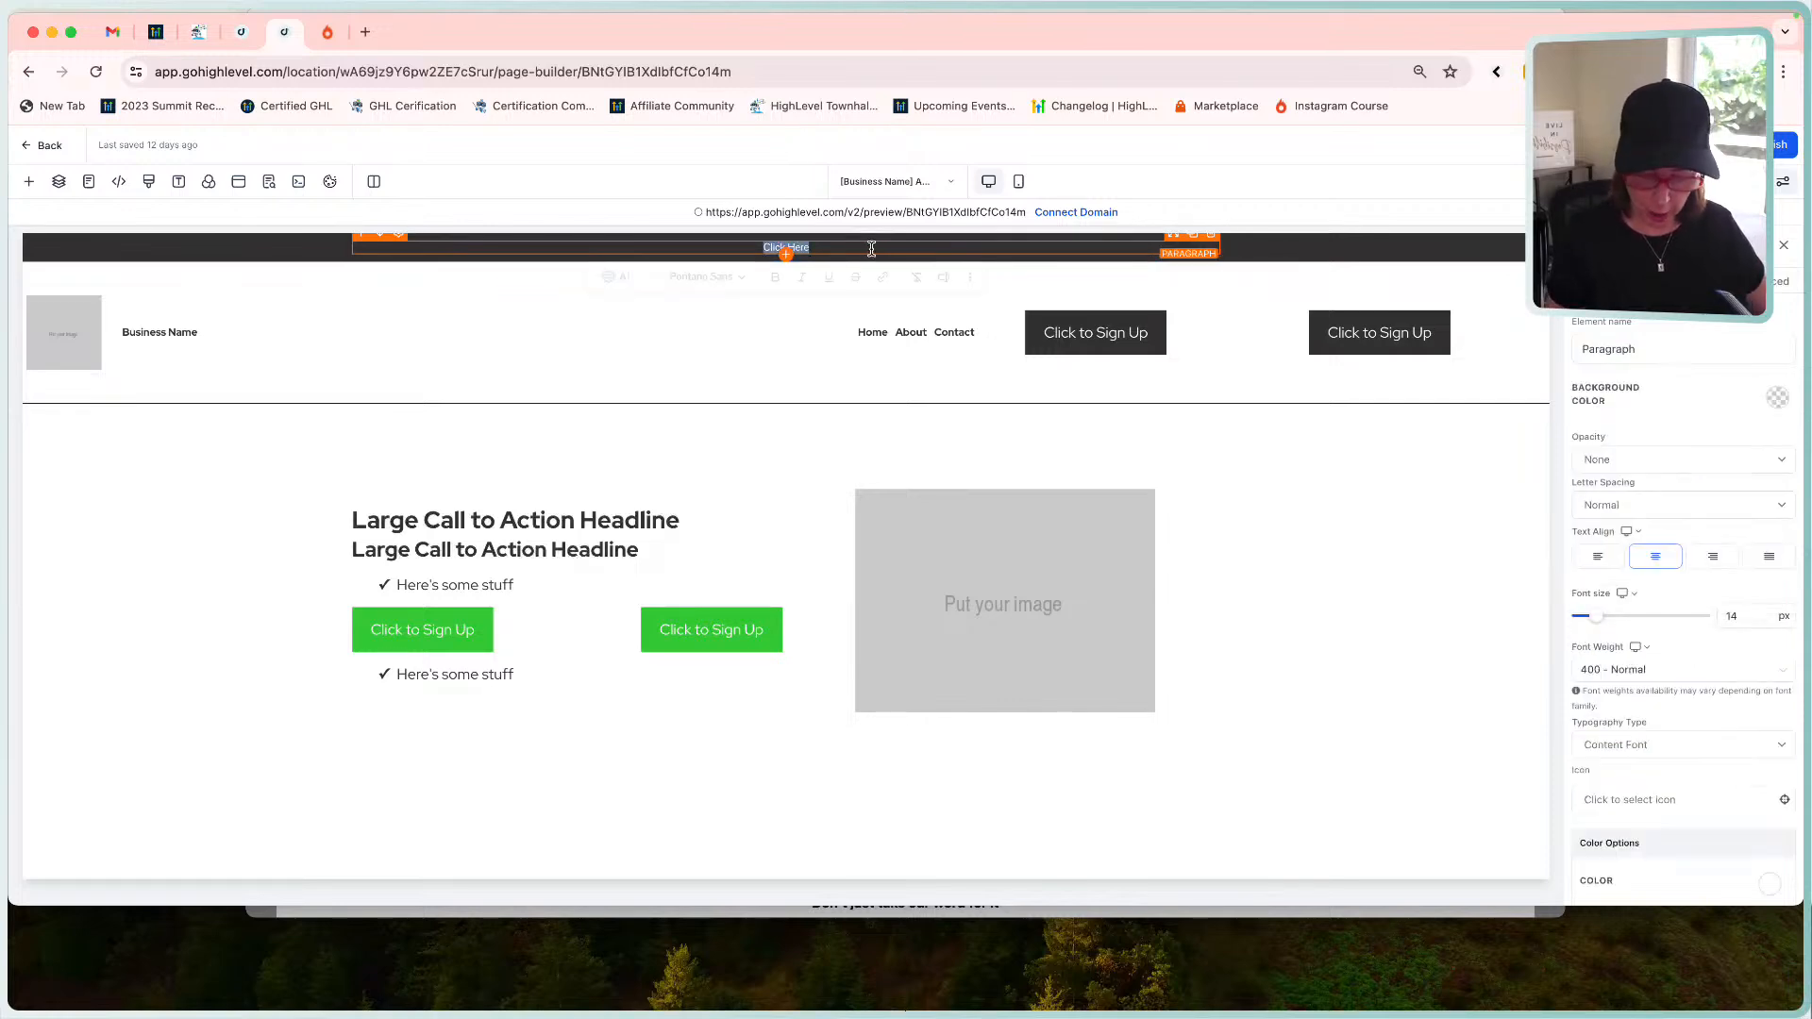
text(c)
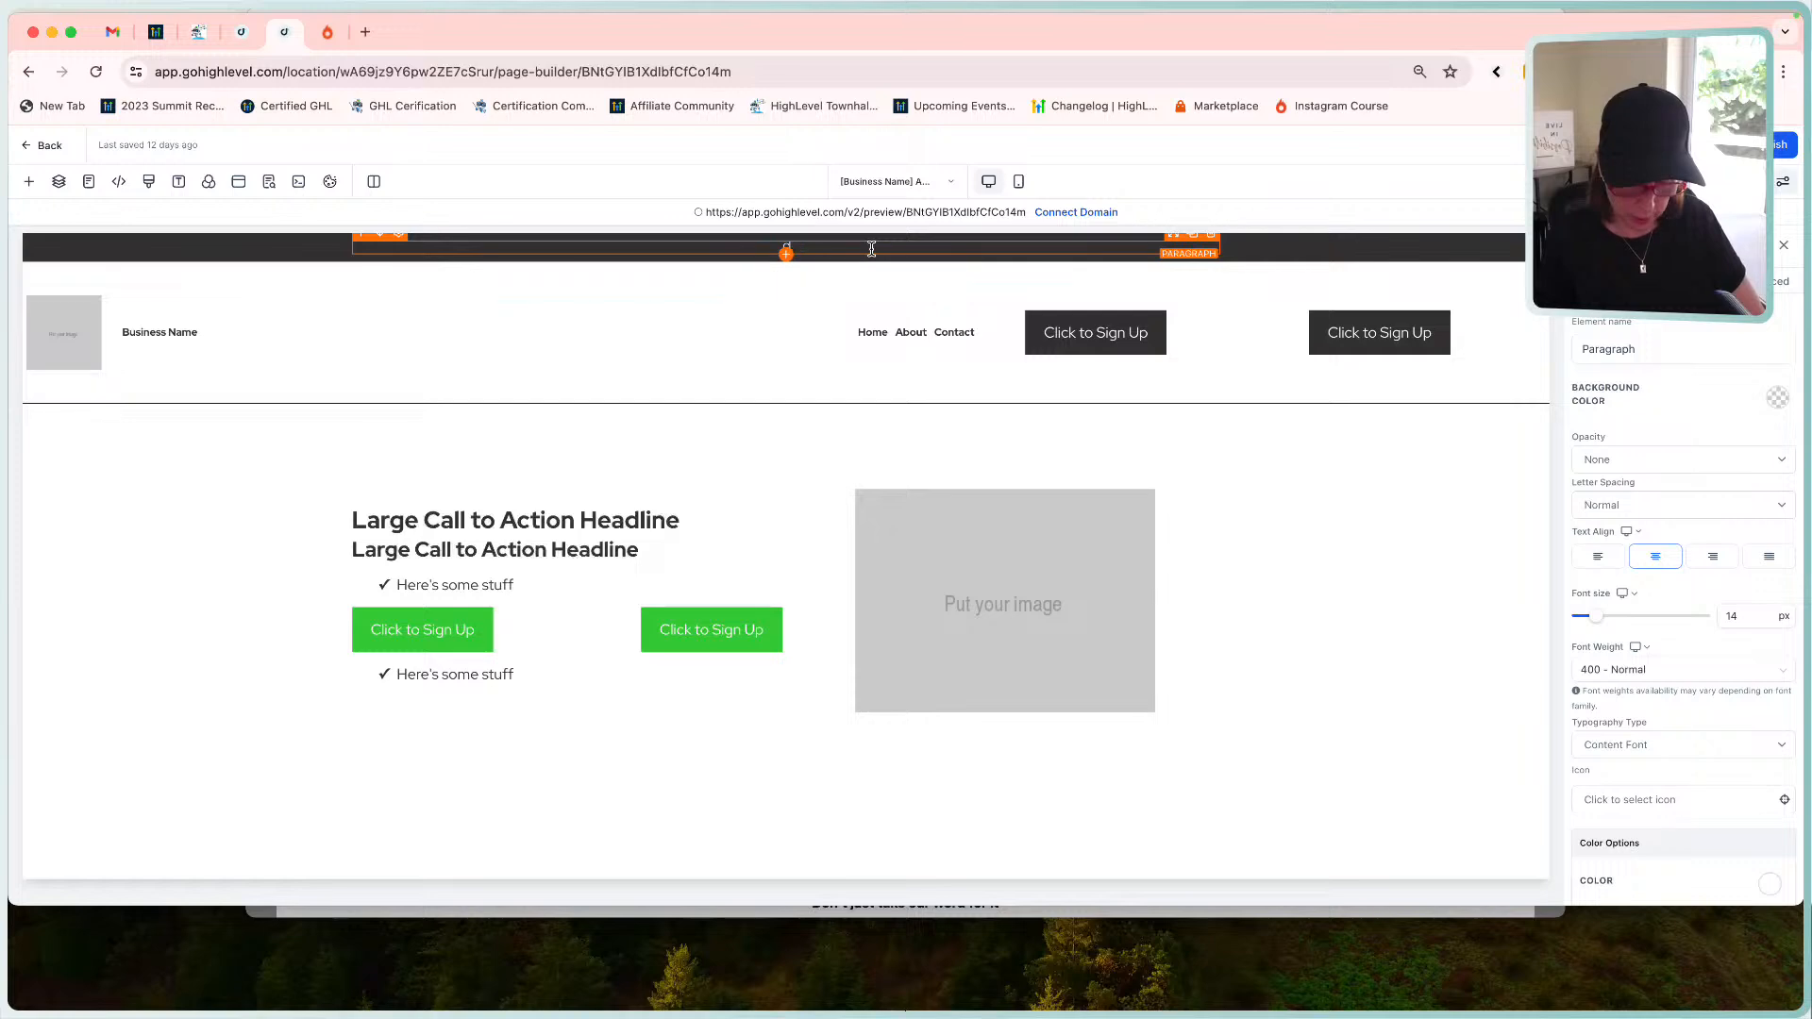
text(TA ARea)
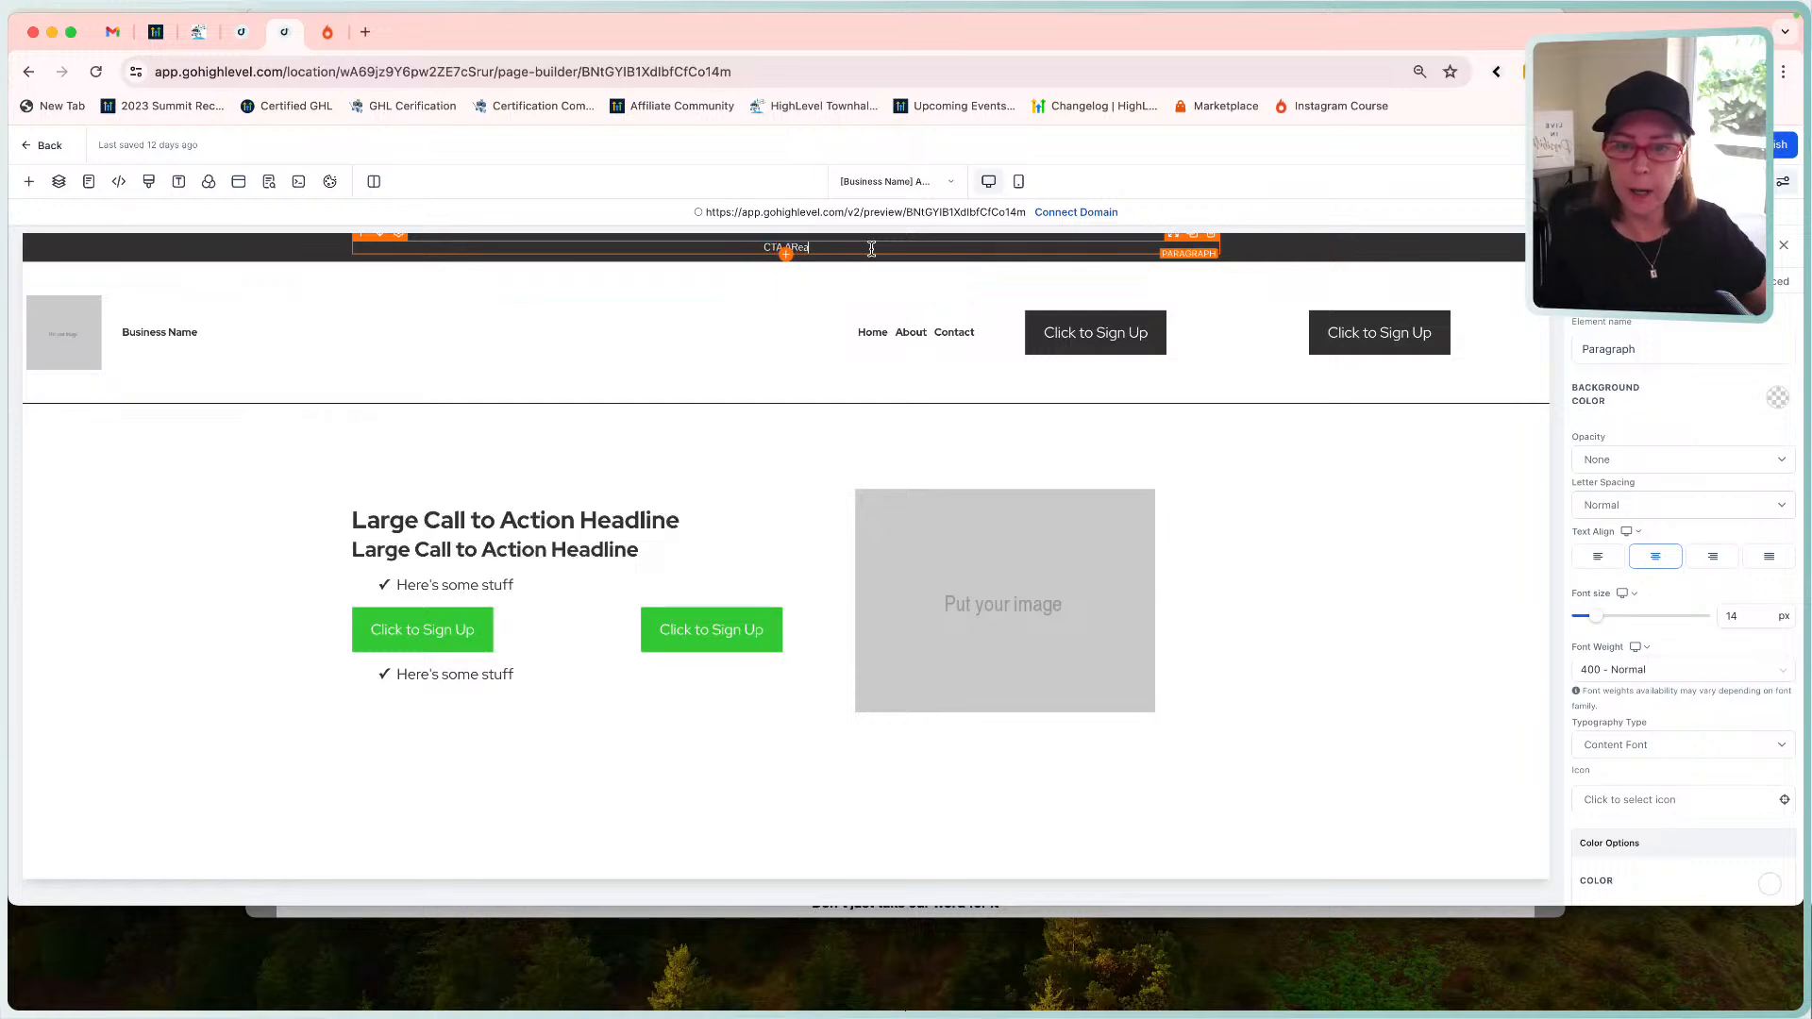
text(rea)
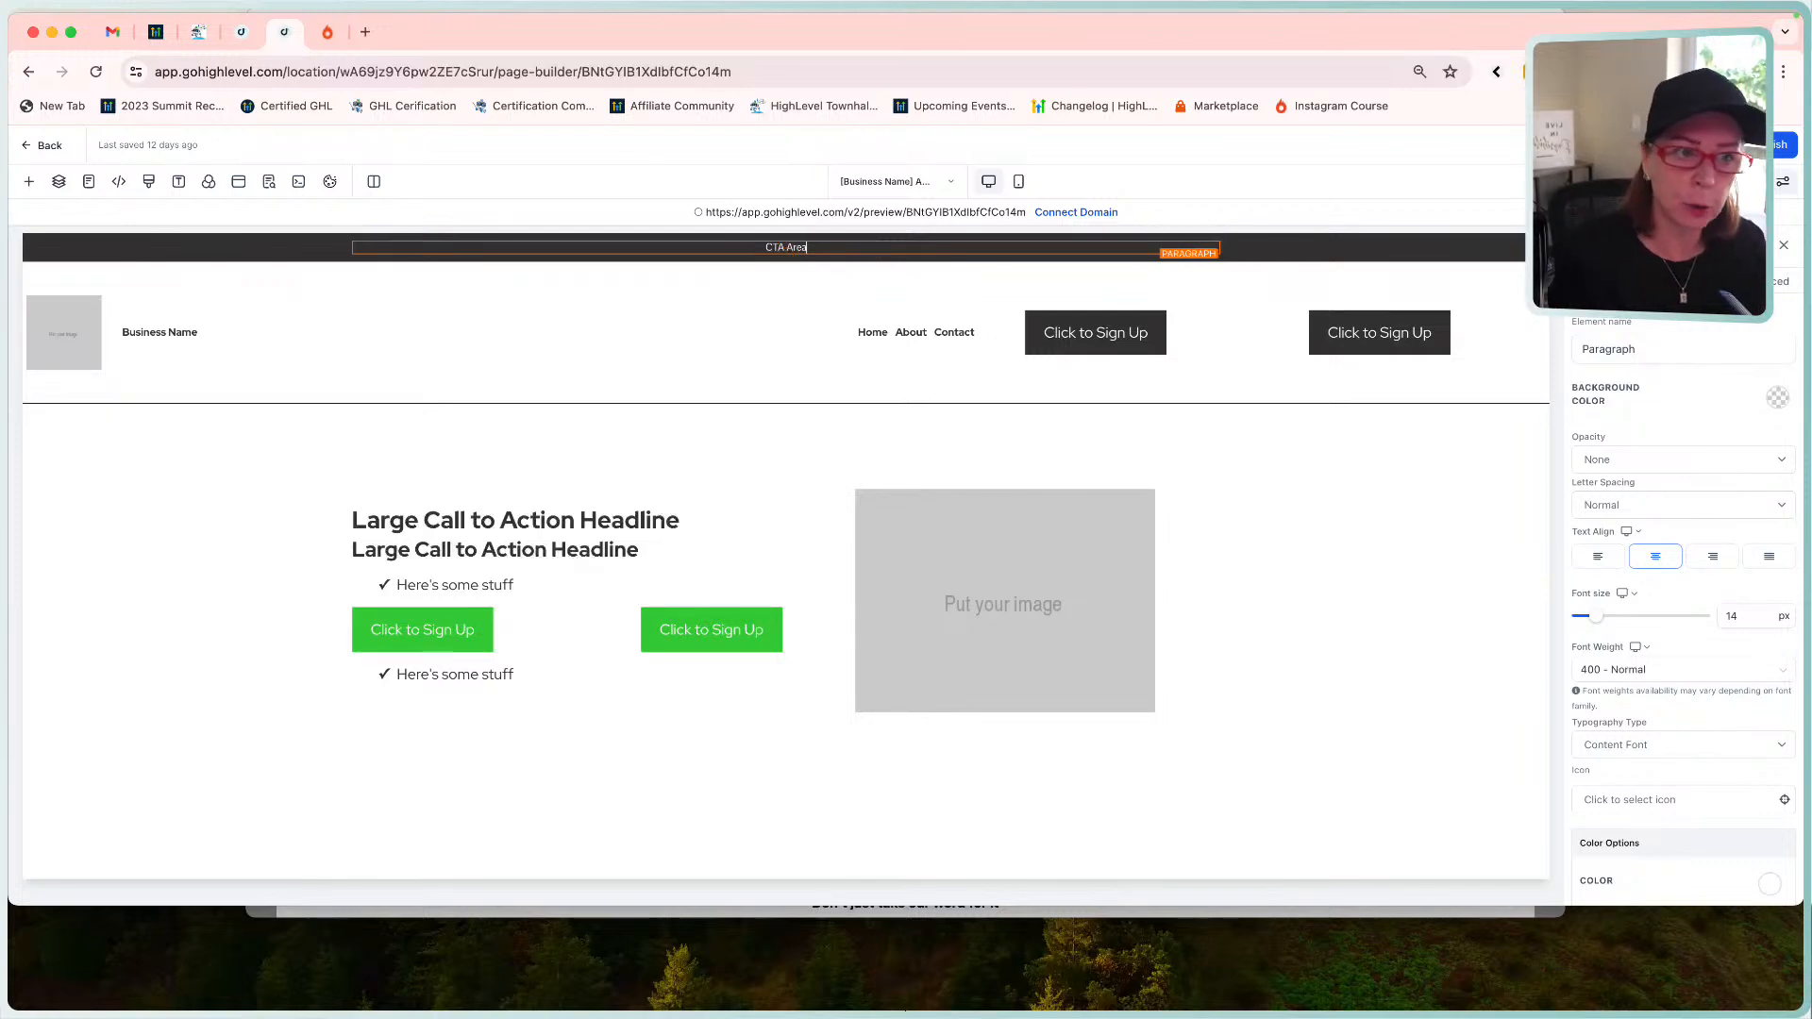
click(269, 181)
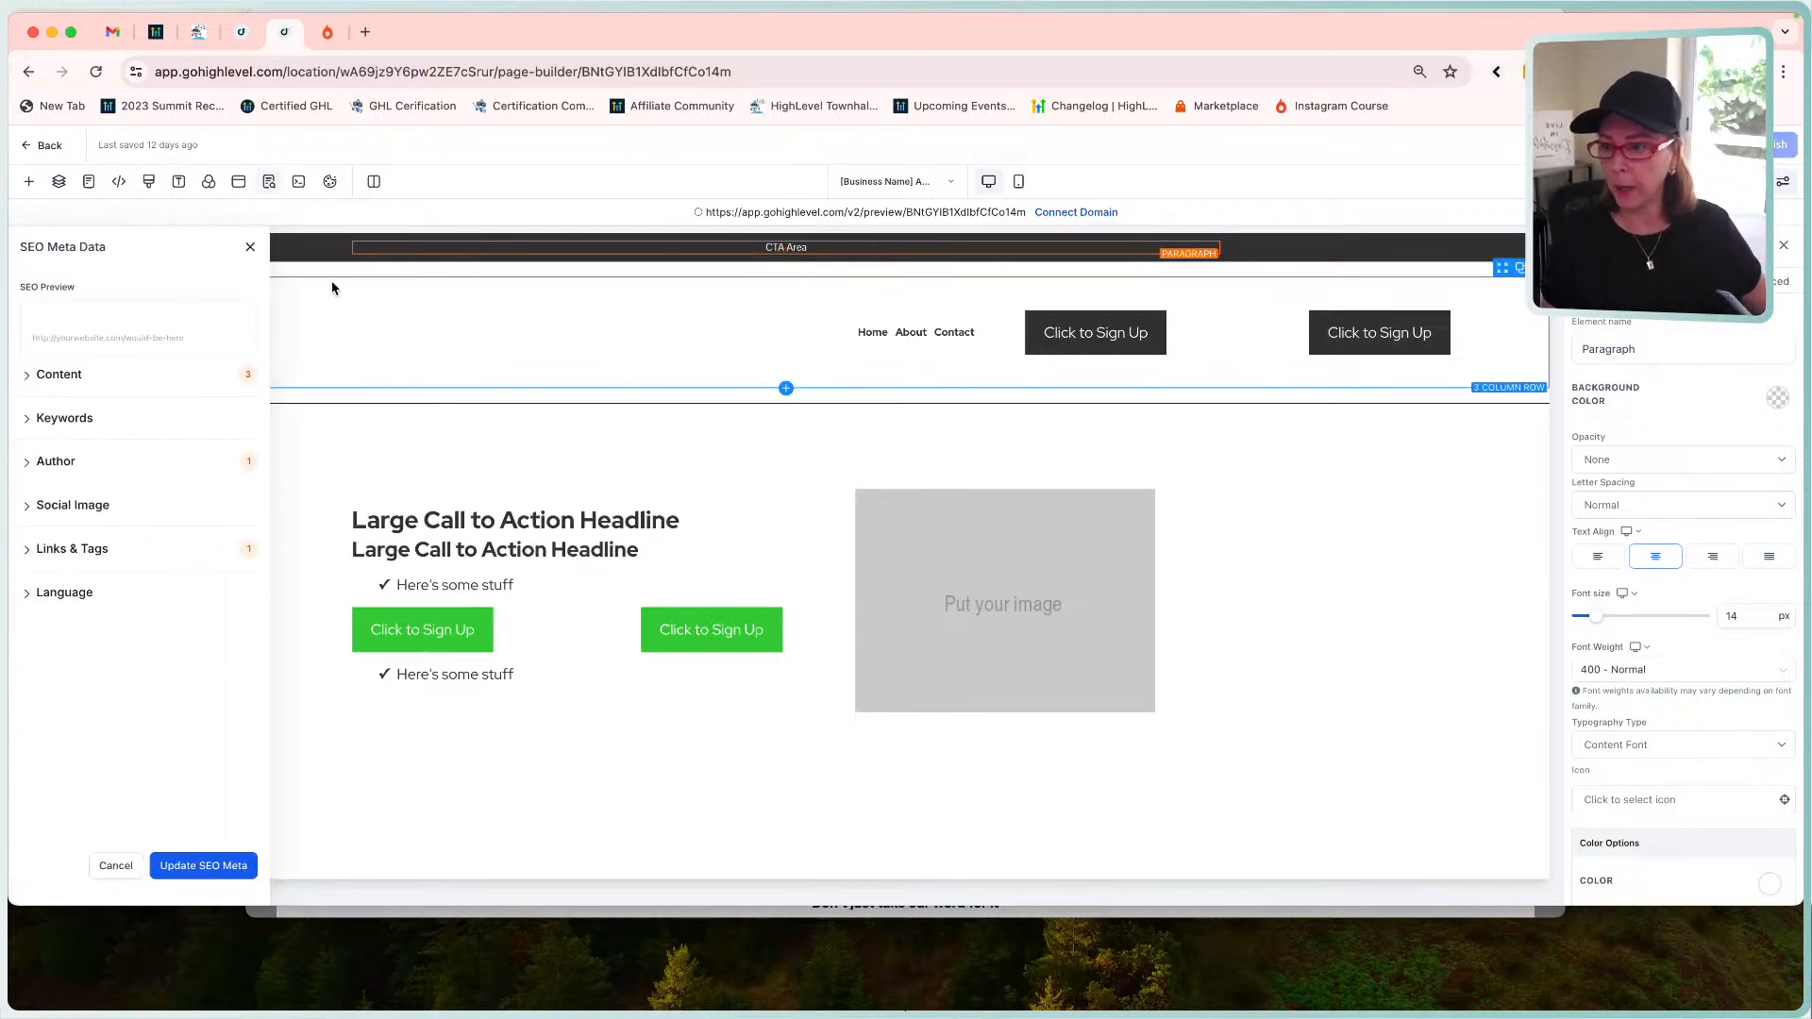
Close the SEO Meta Data panel so the builder autosaves the CTA Area banner.
click(250, 246)
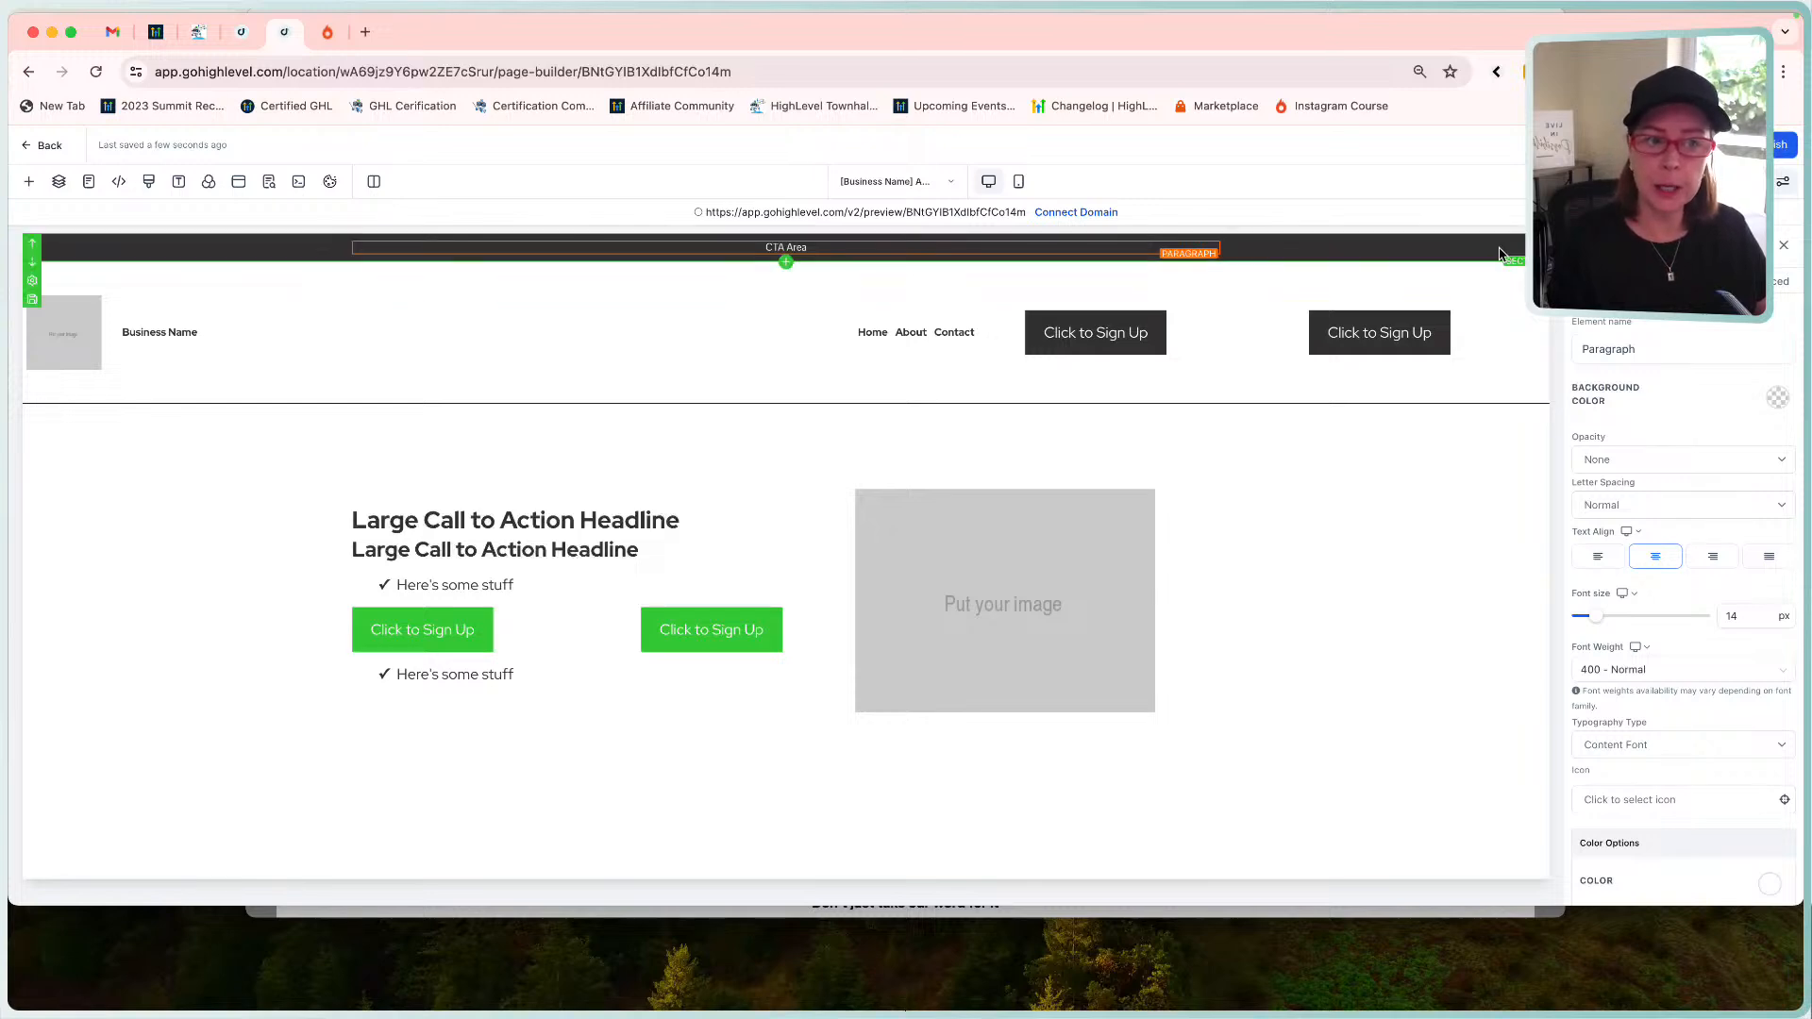
Rename the dark banner section's element name from 'Section' to 'CTA Section'.
click(1456, 255)
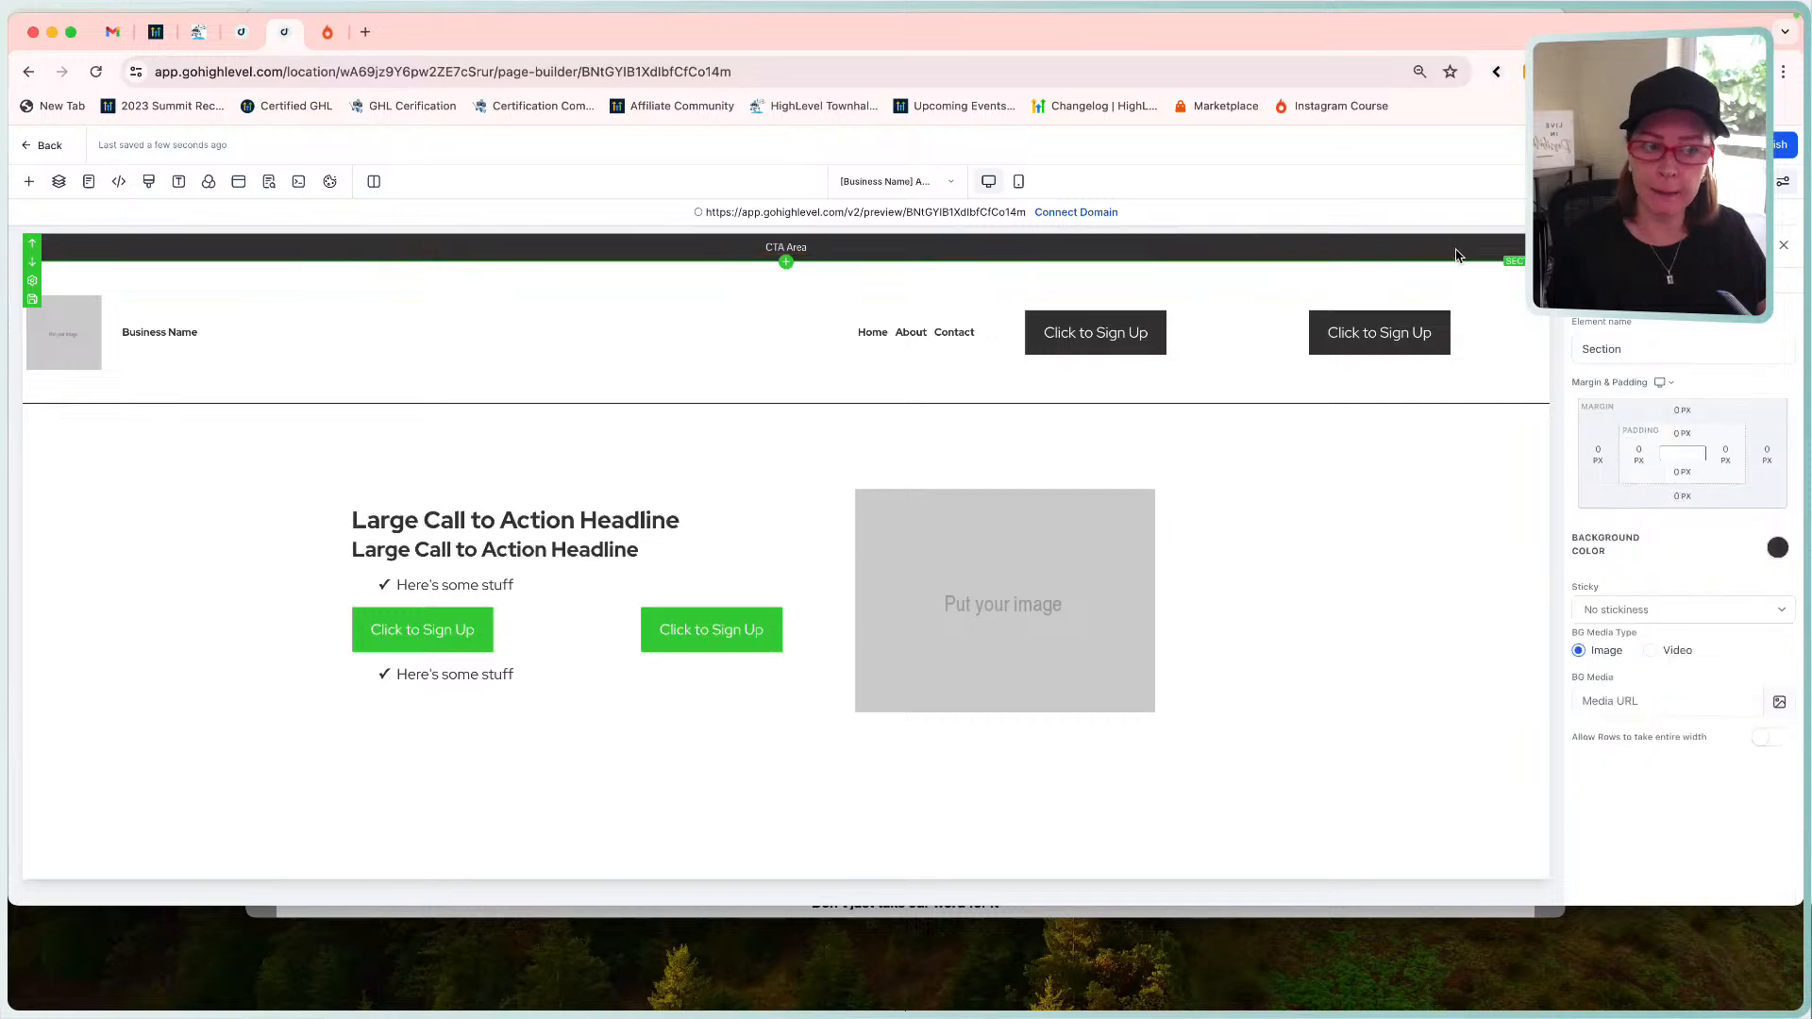
click(1583, 349)
text(CTA)
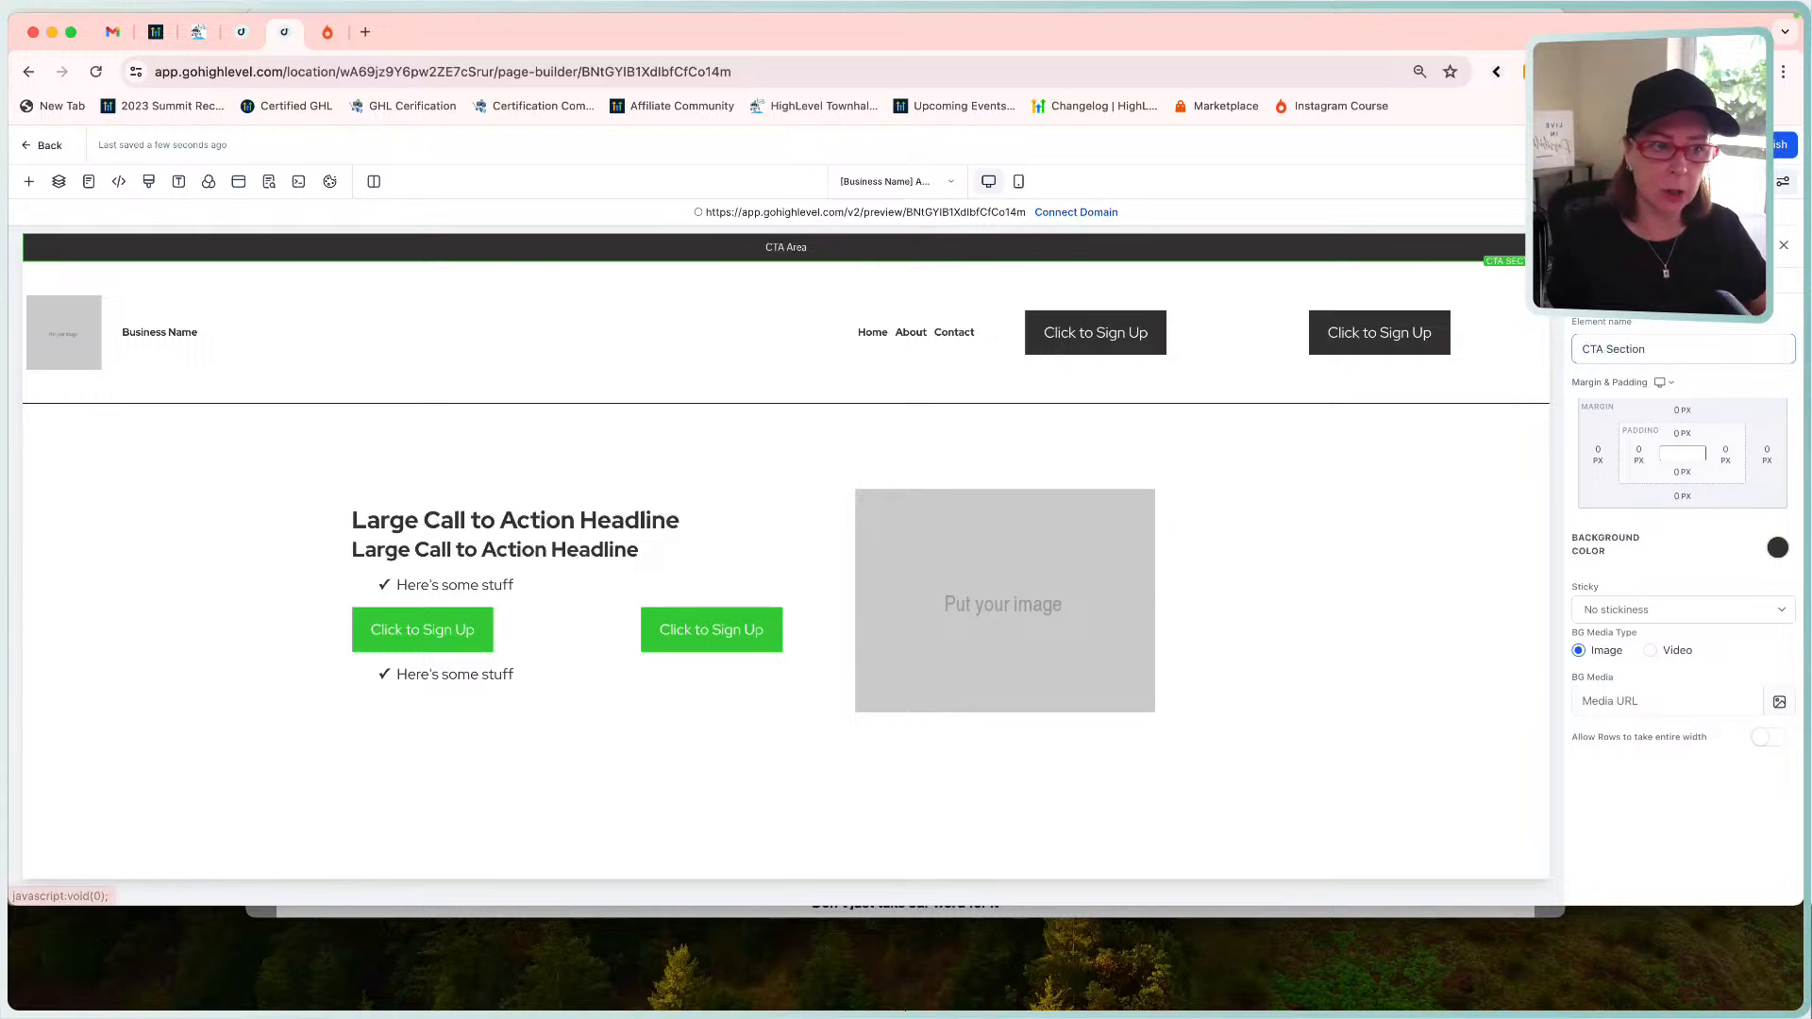
click(1707, 144)
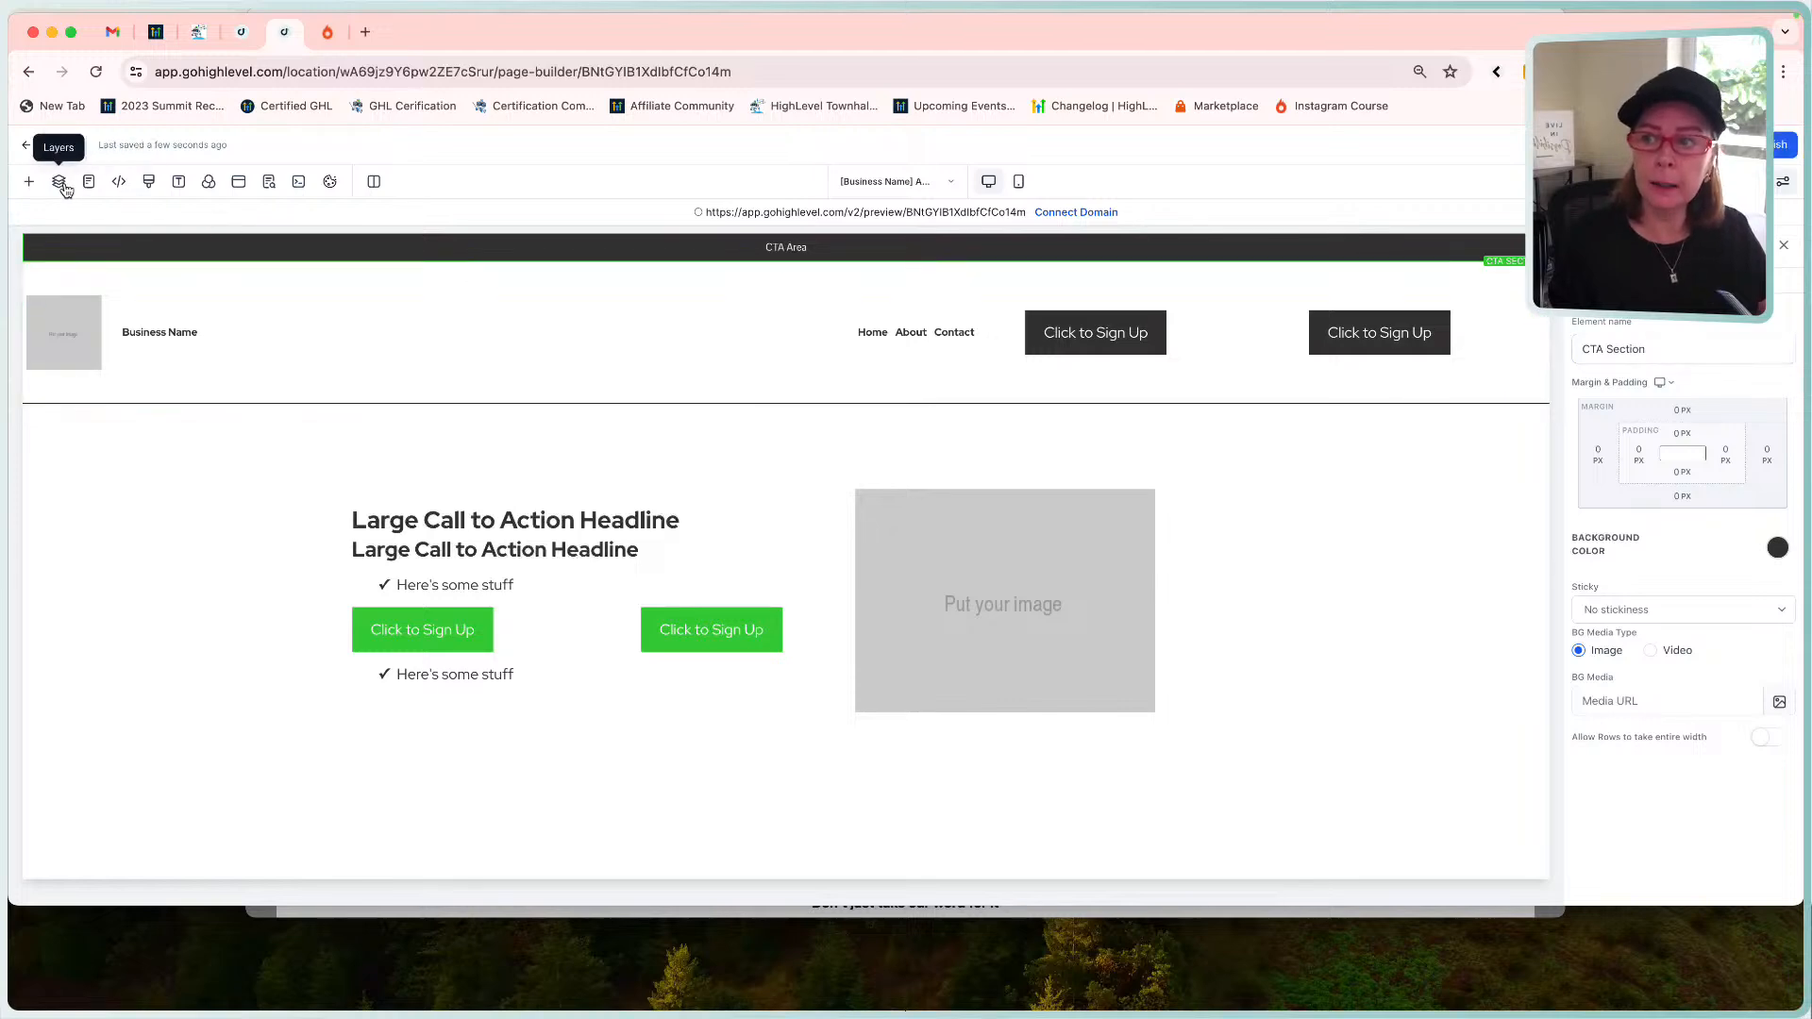
click(61, 183)
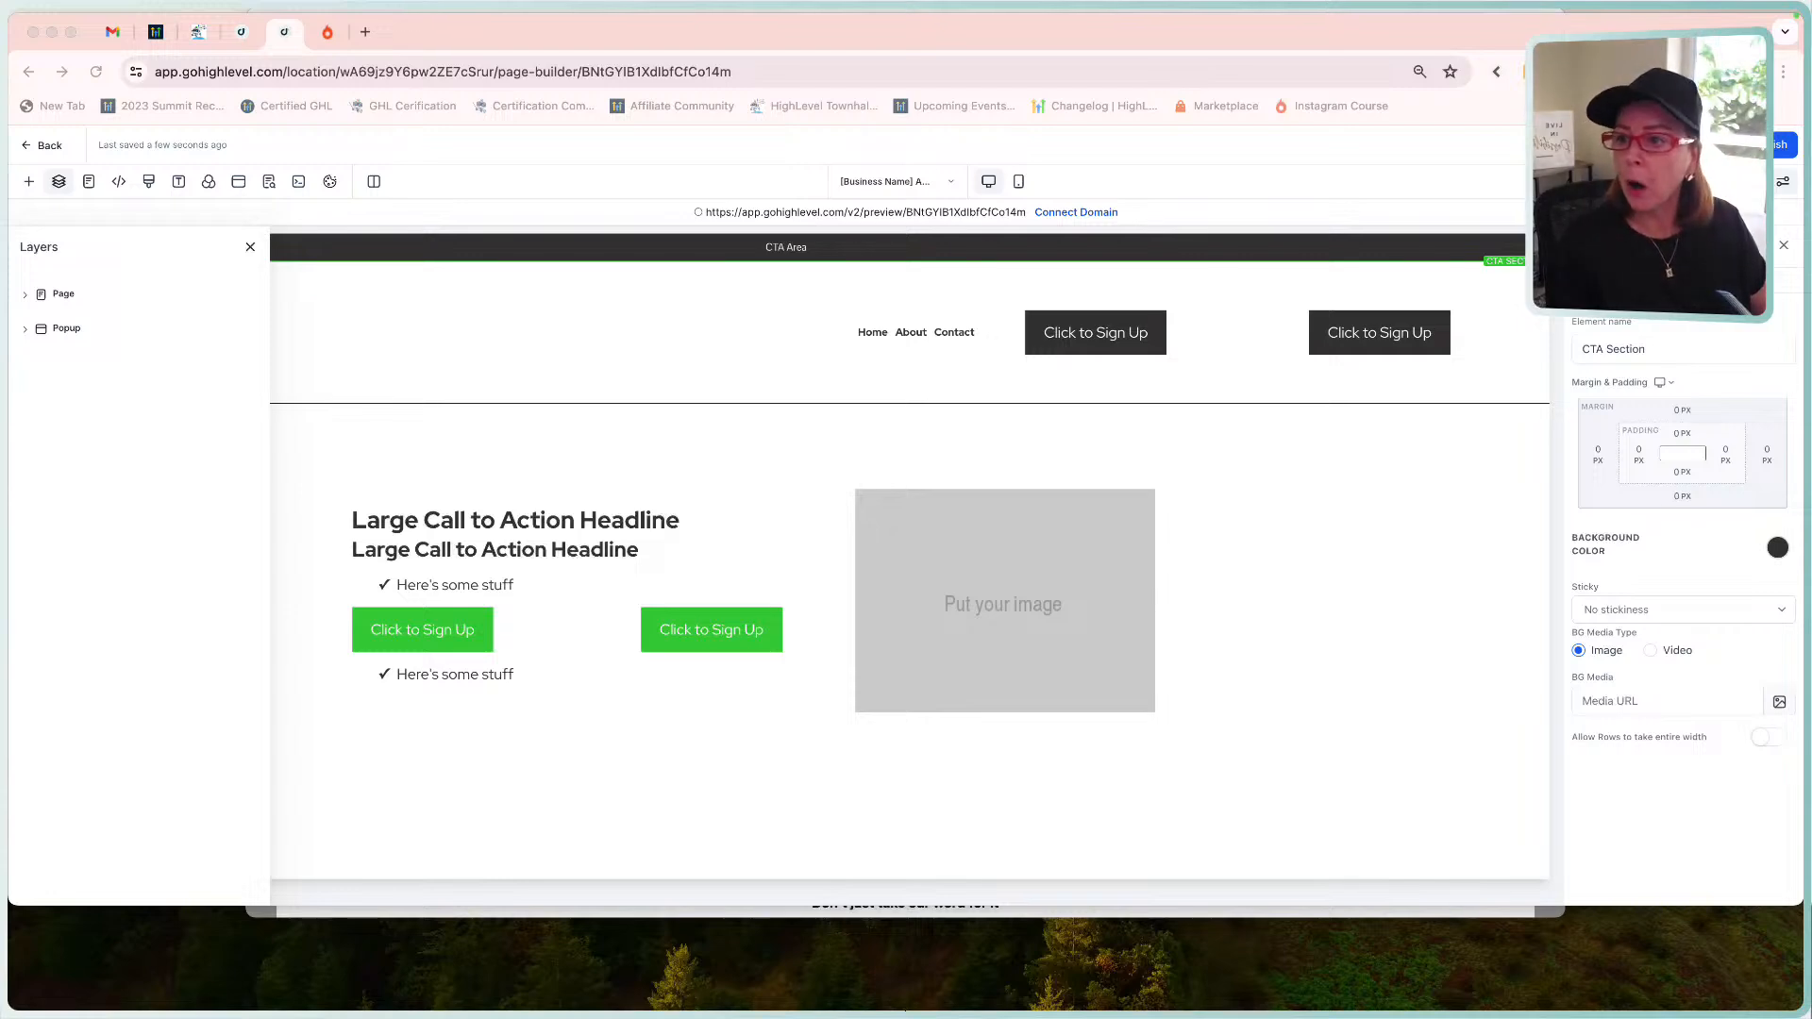
click(25, 295)
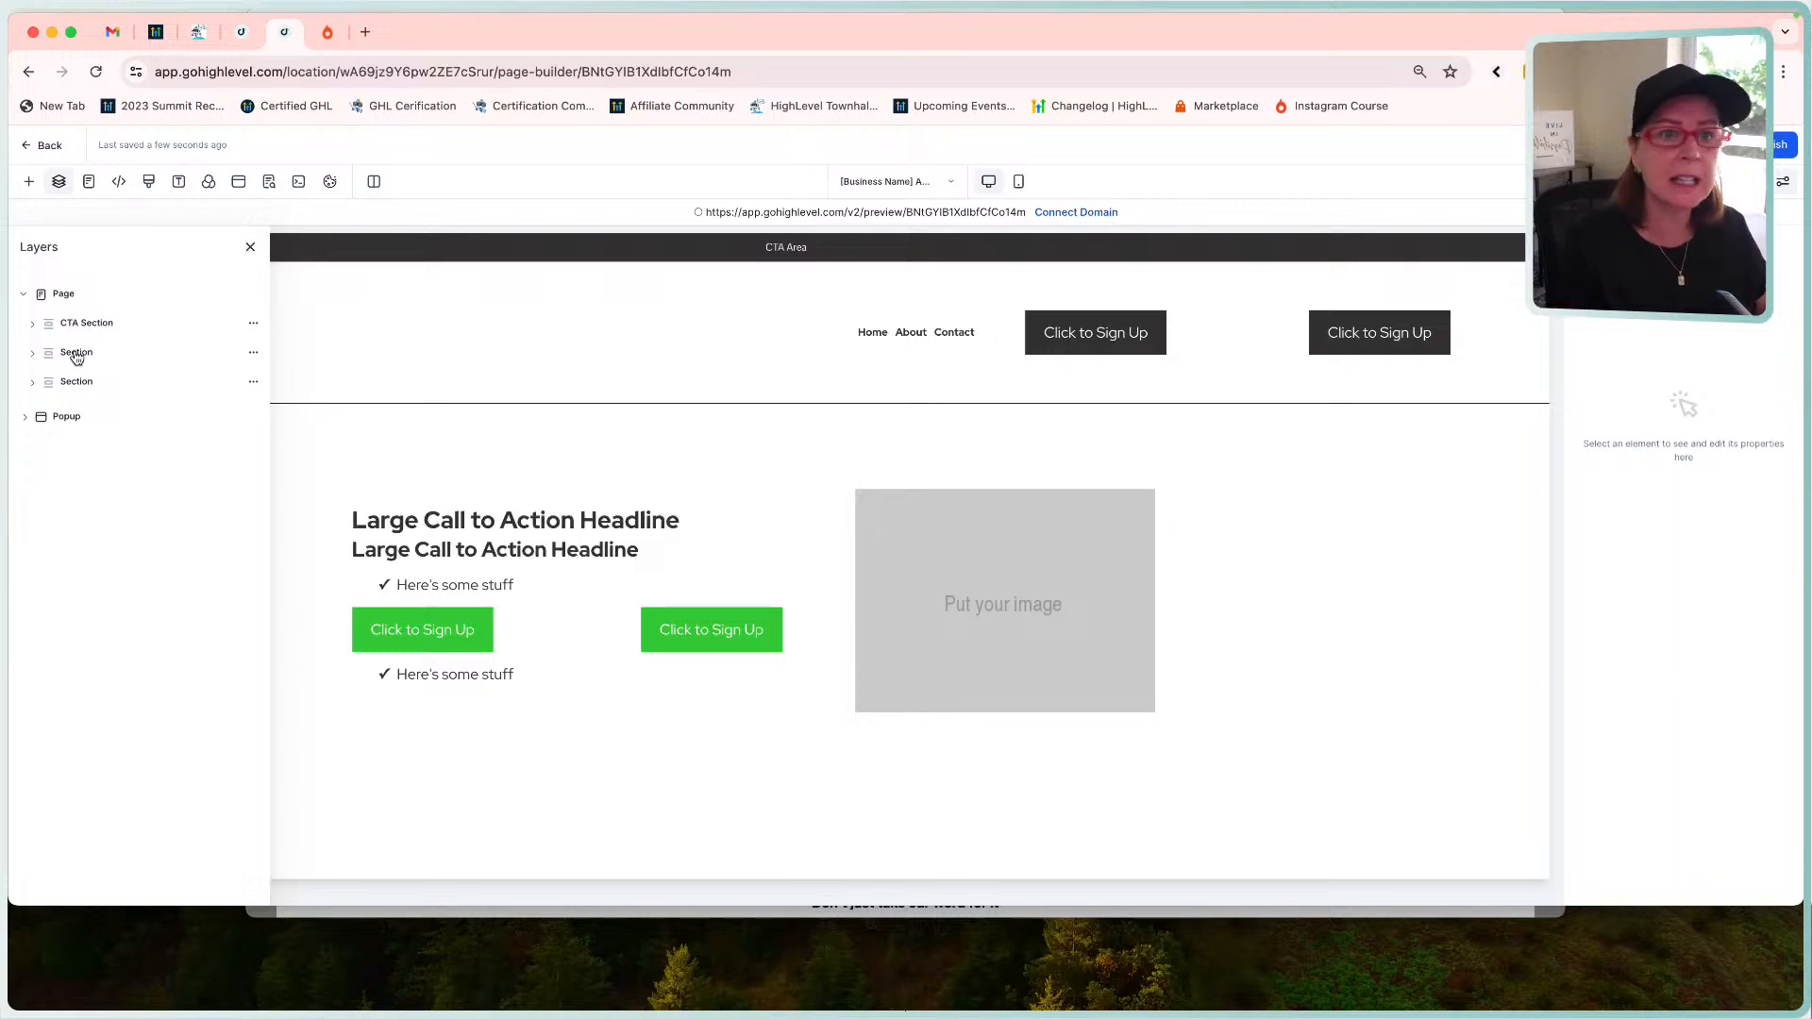
click(33, 354)
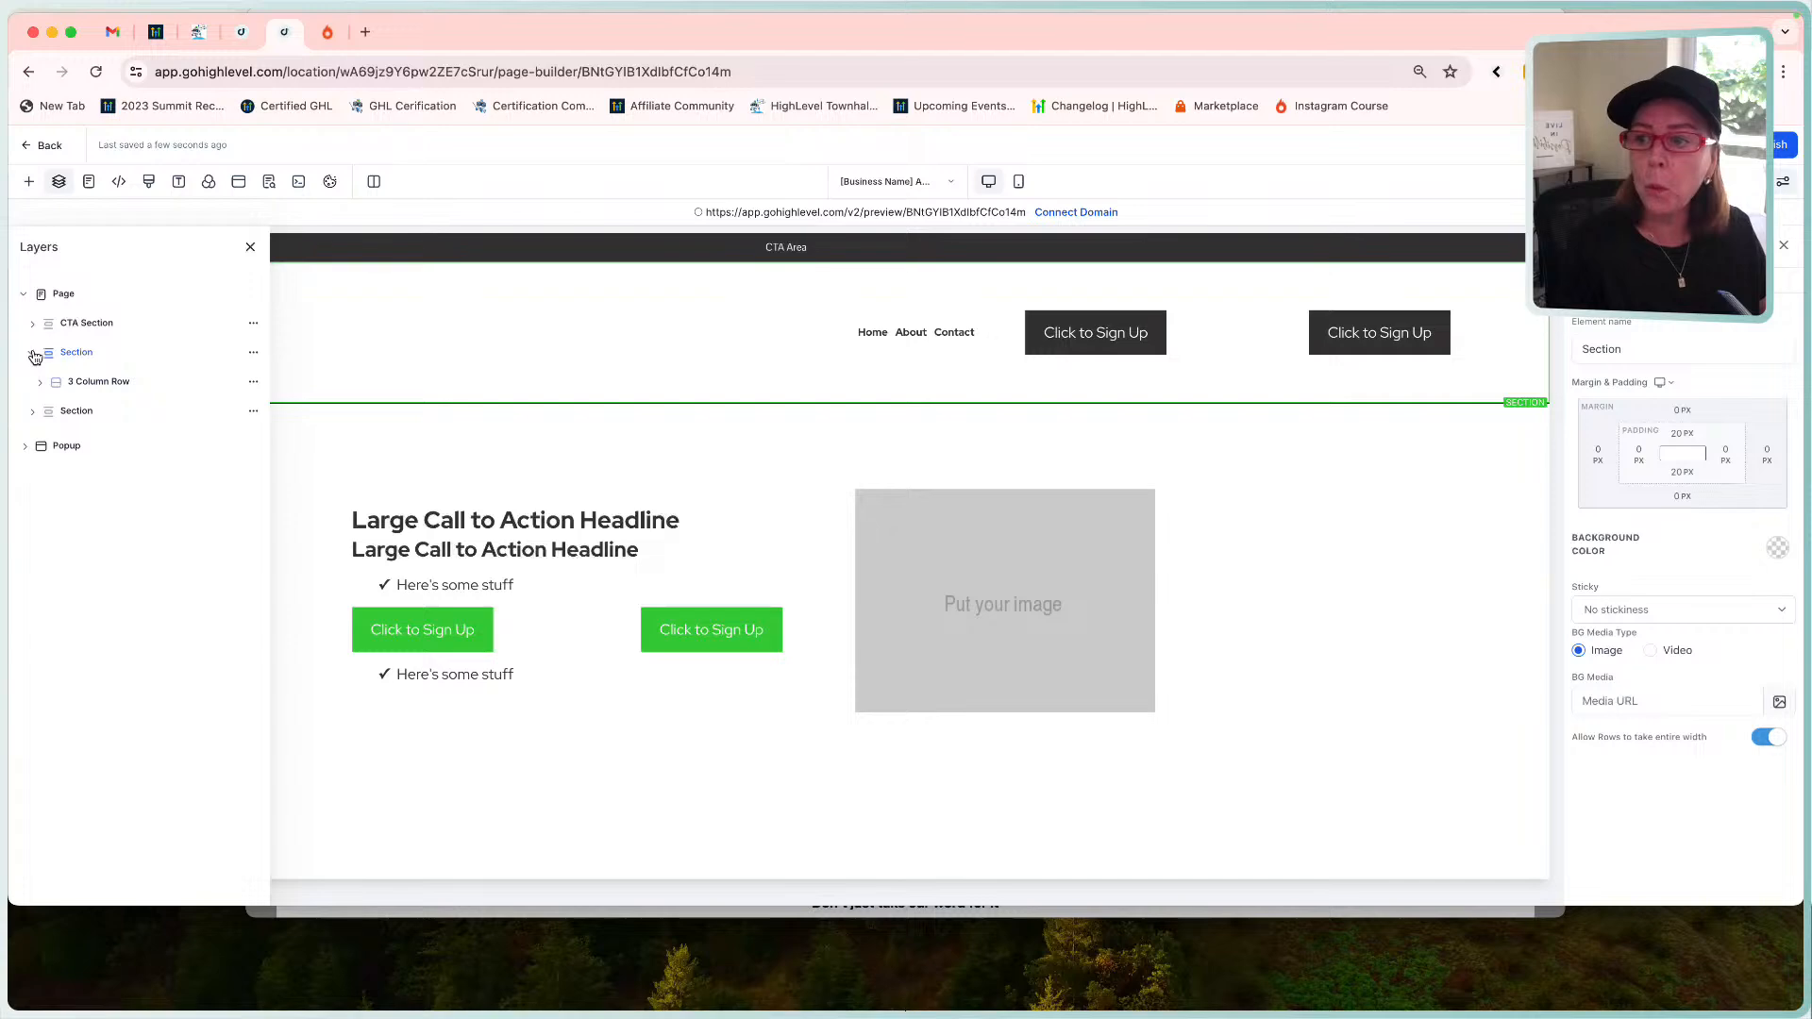
click(31, 323)
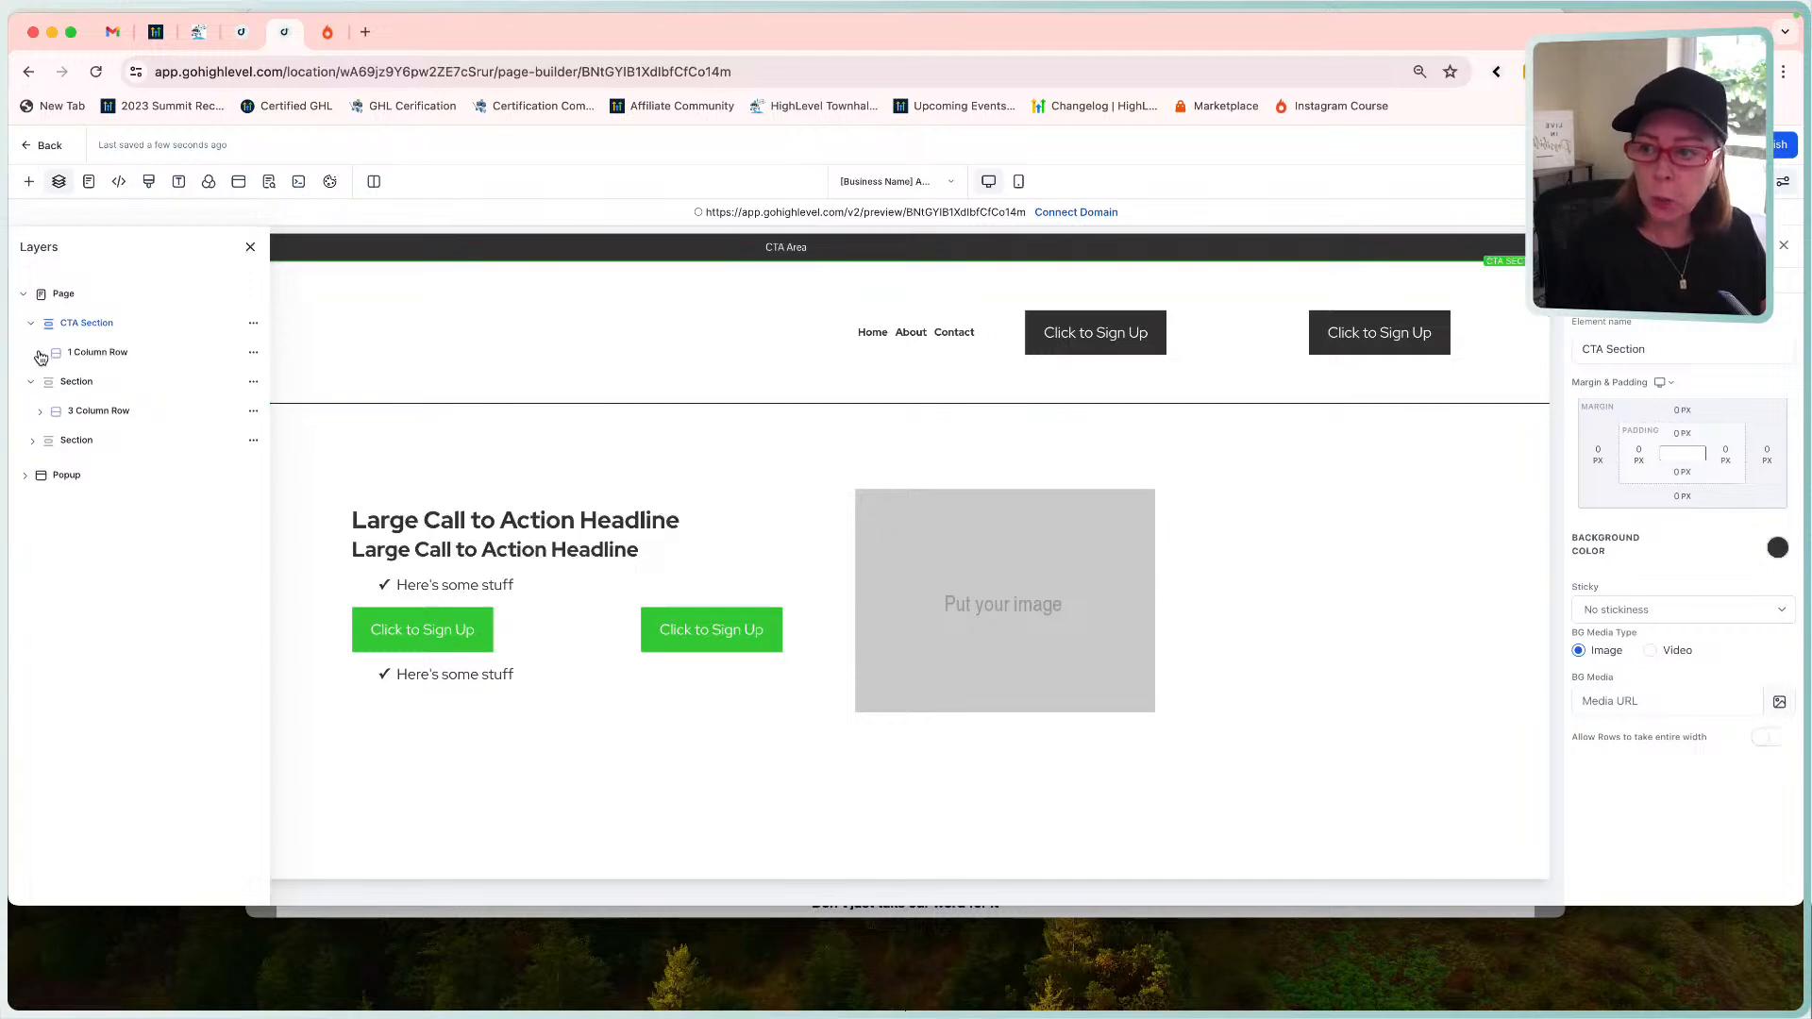
click(40, 354)
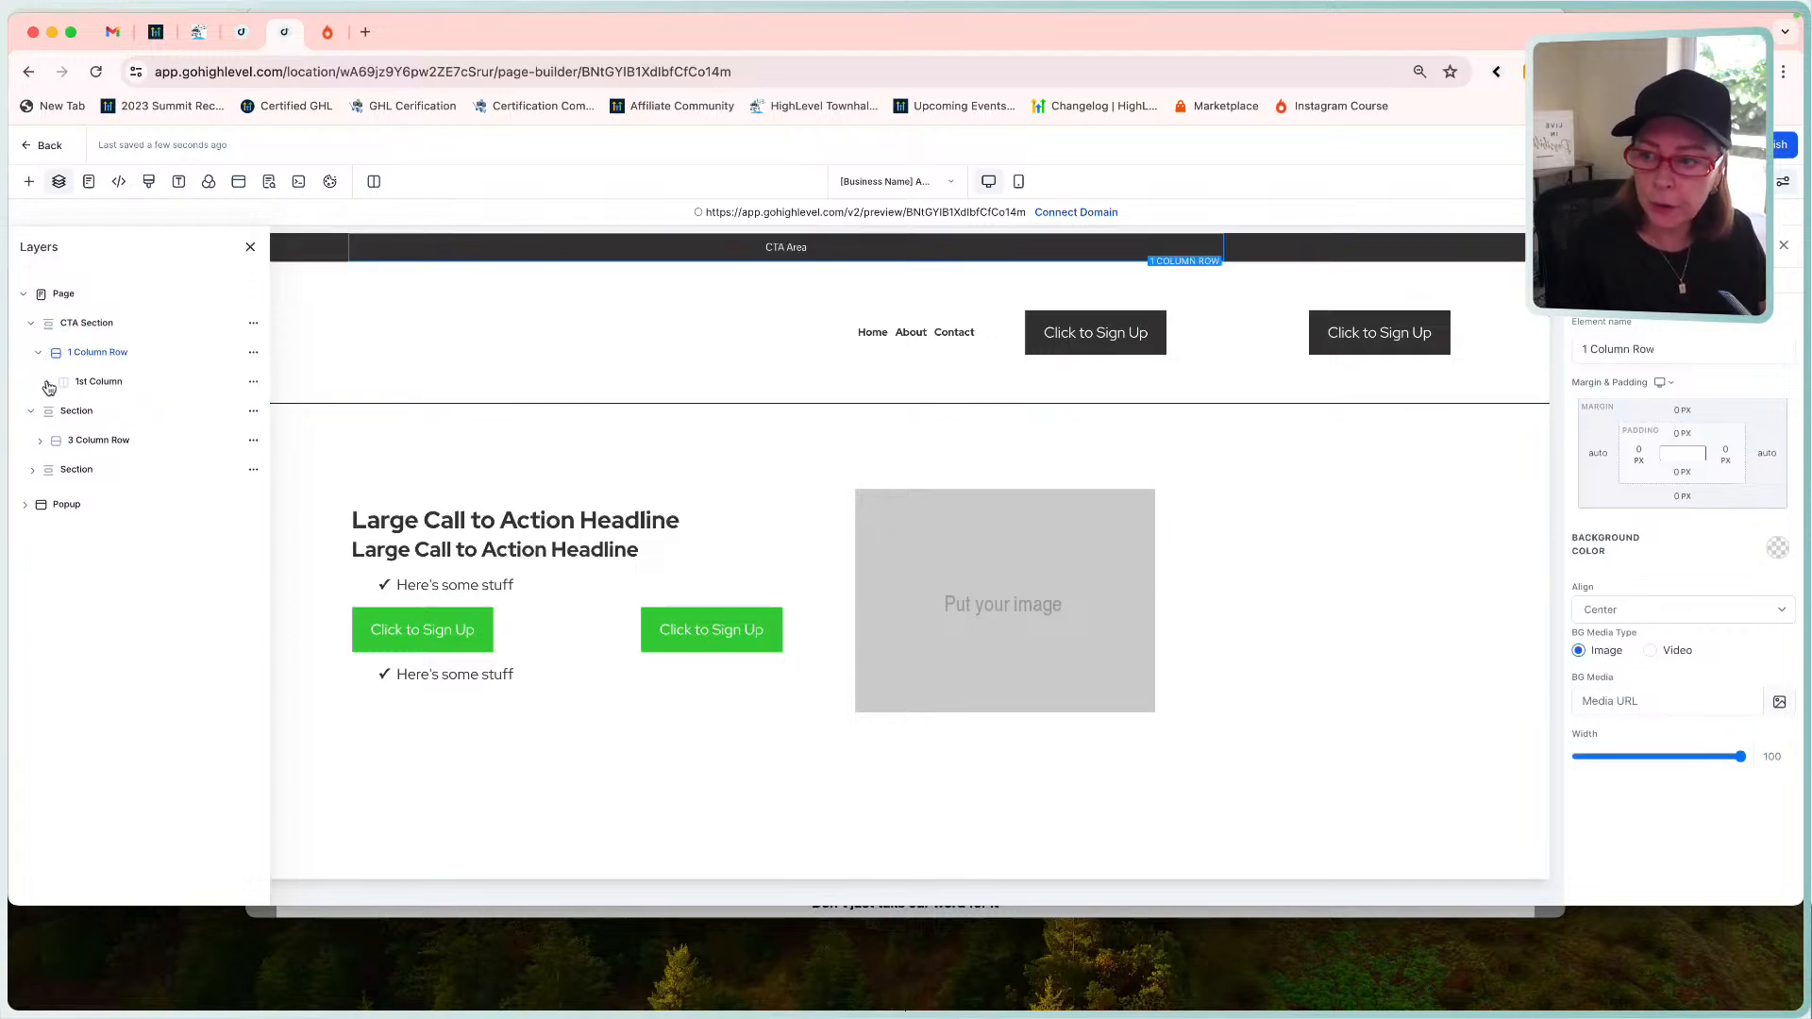
click(47, 384)
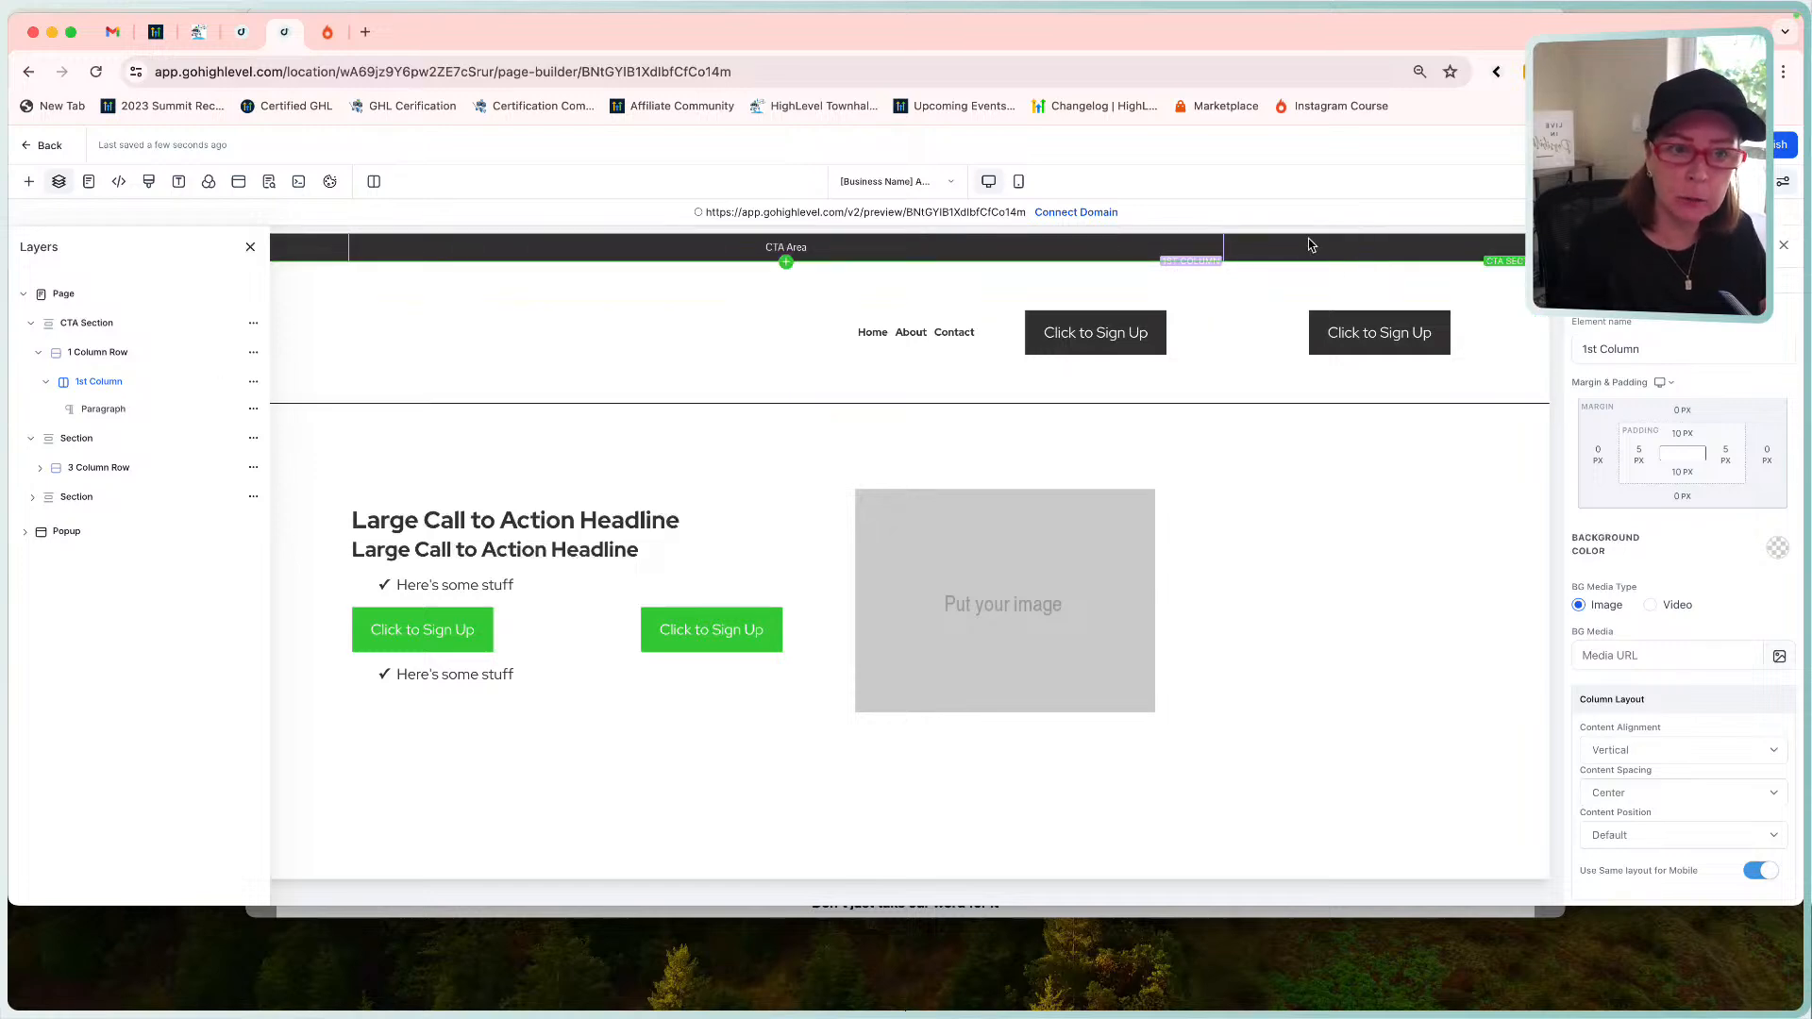
click(93, 355)
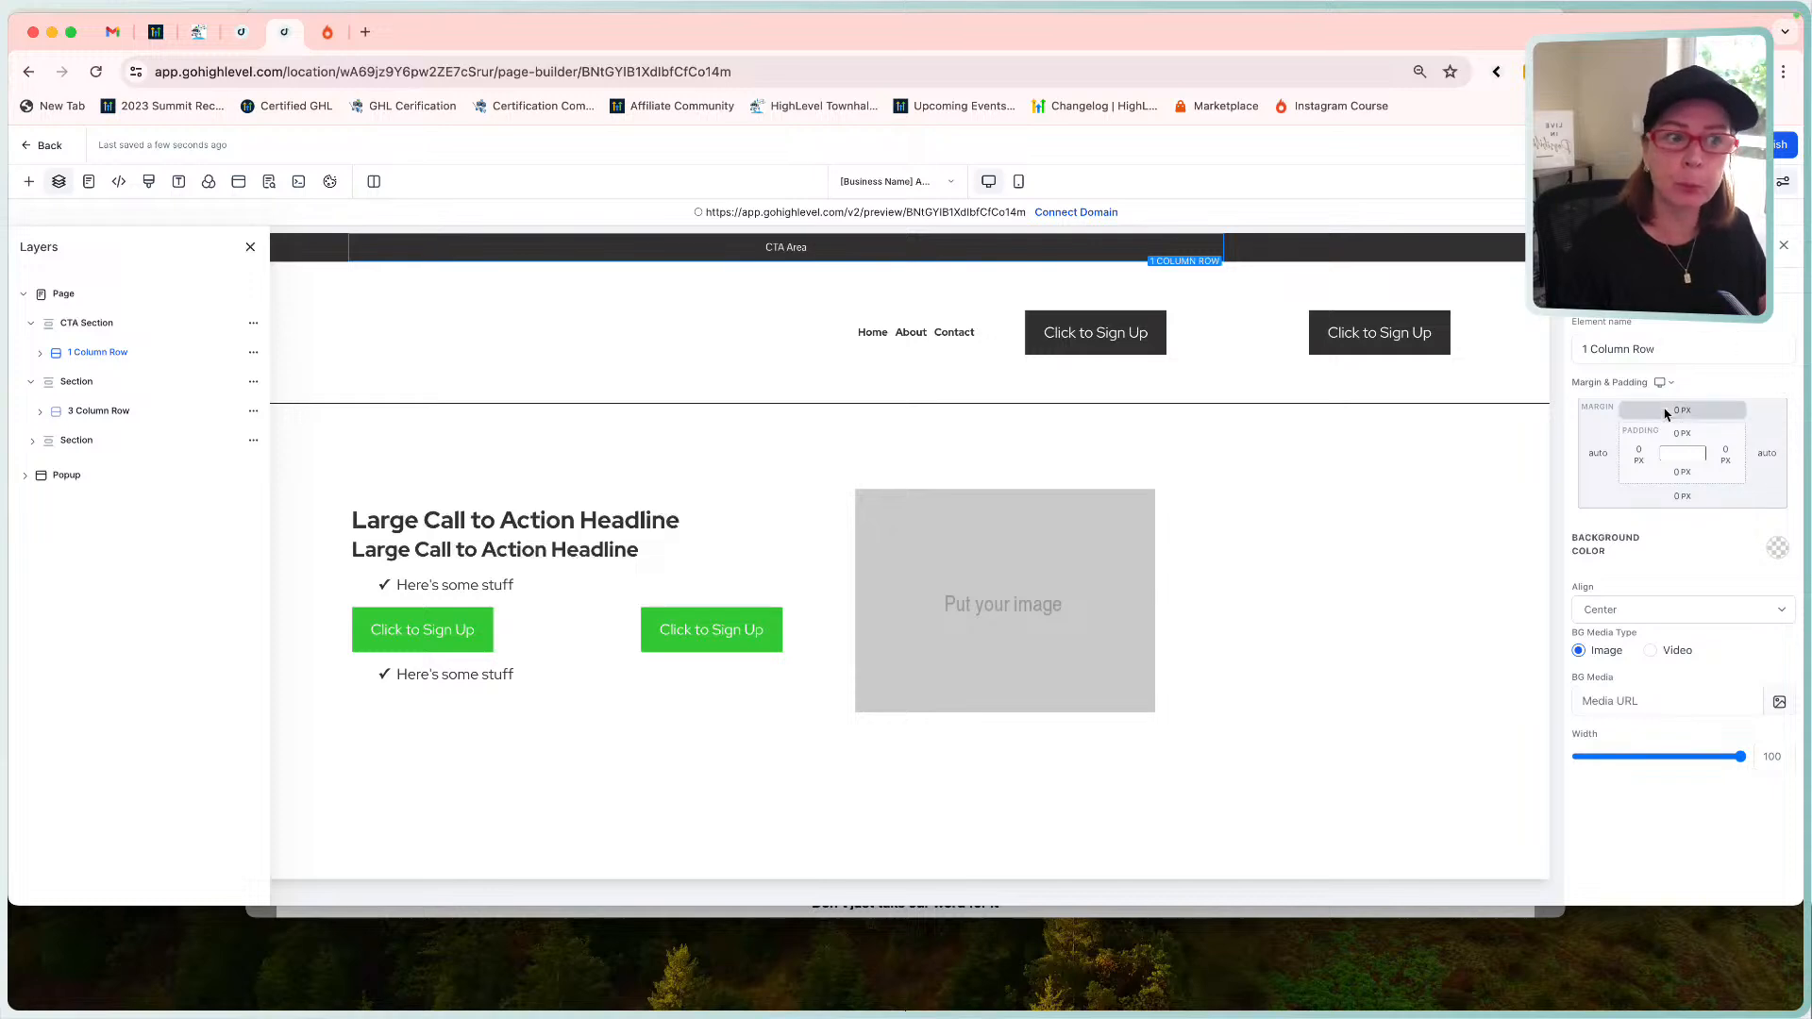
click(40, 352)
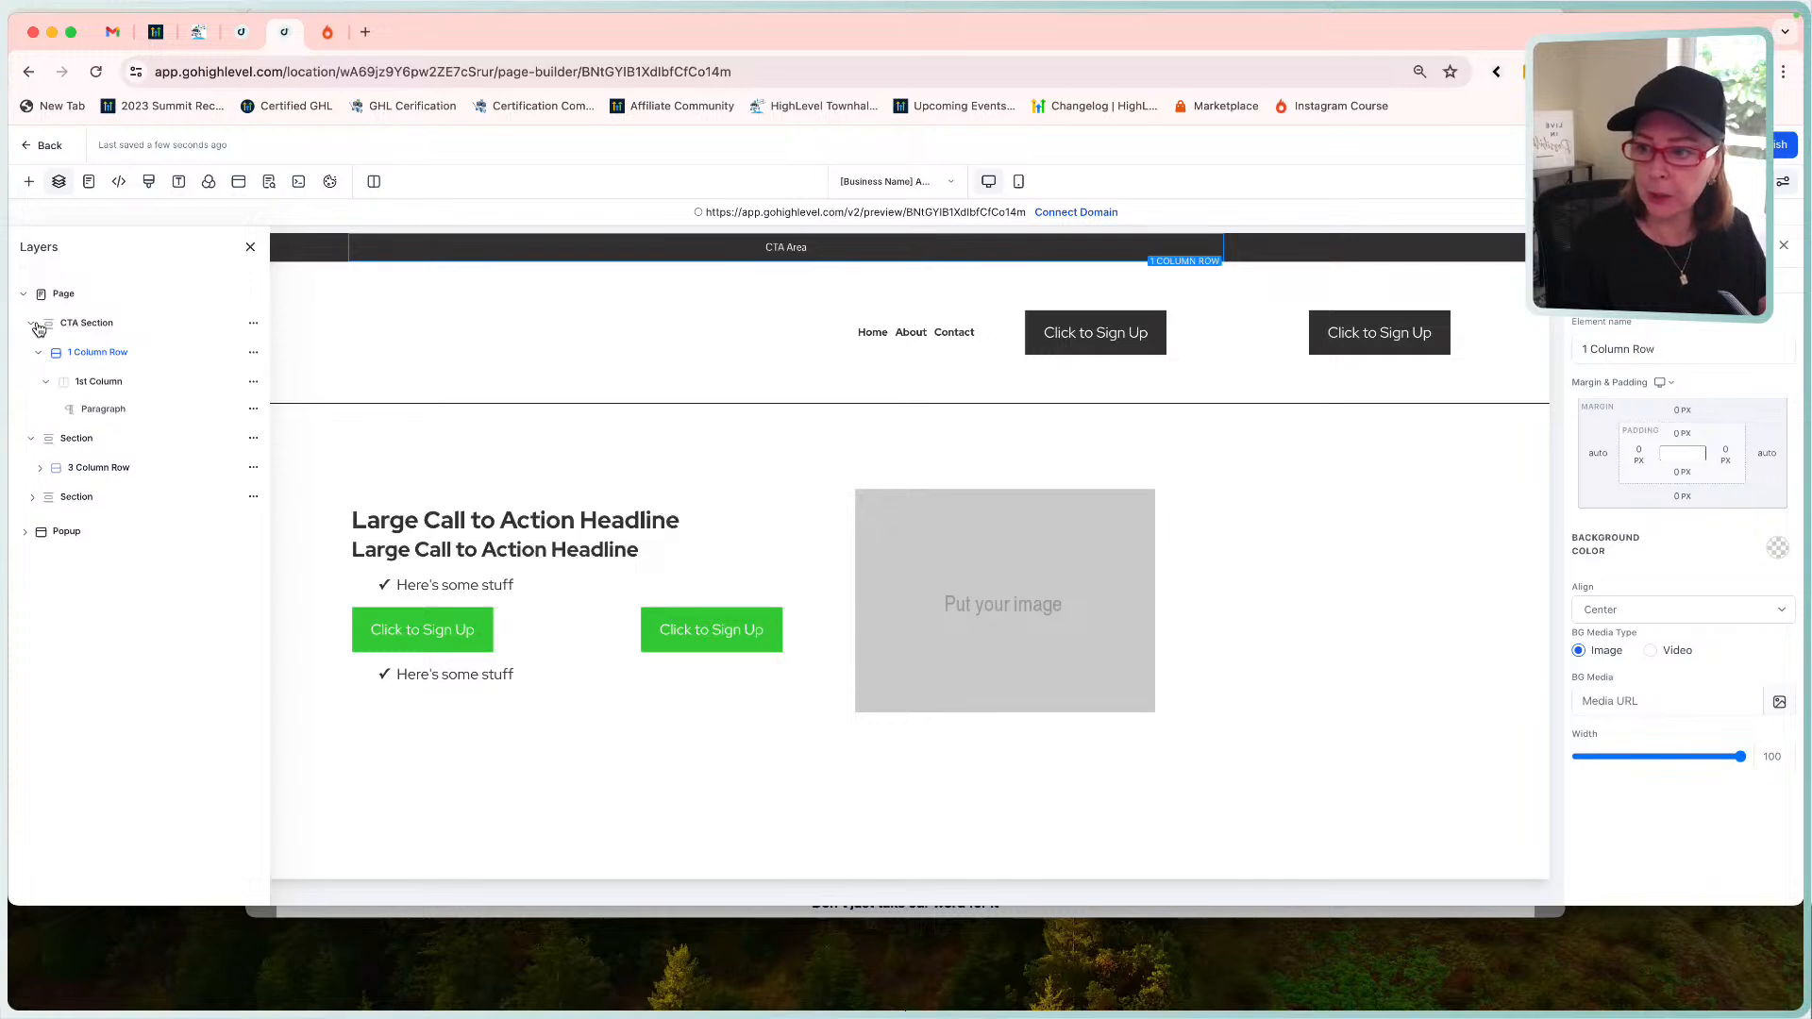
click(45, 381)
click(40, 356)
click(38, 356)
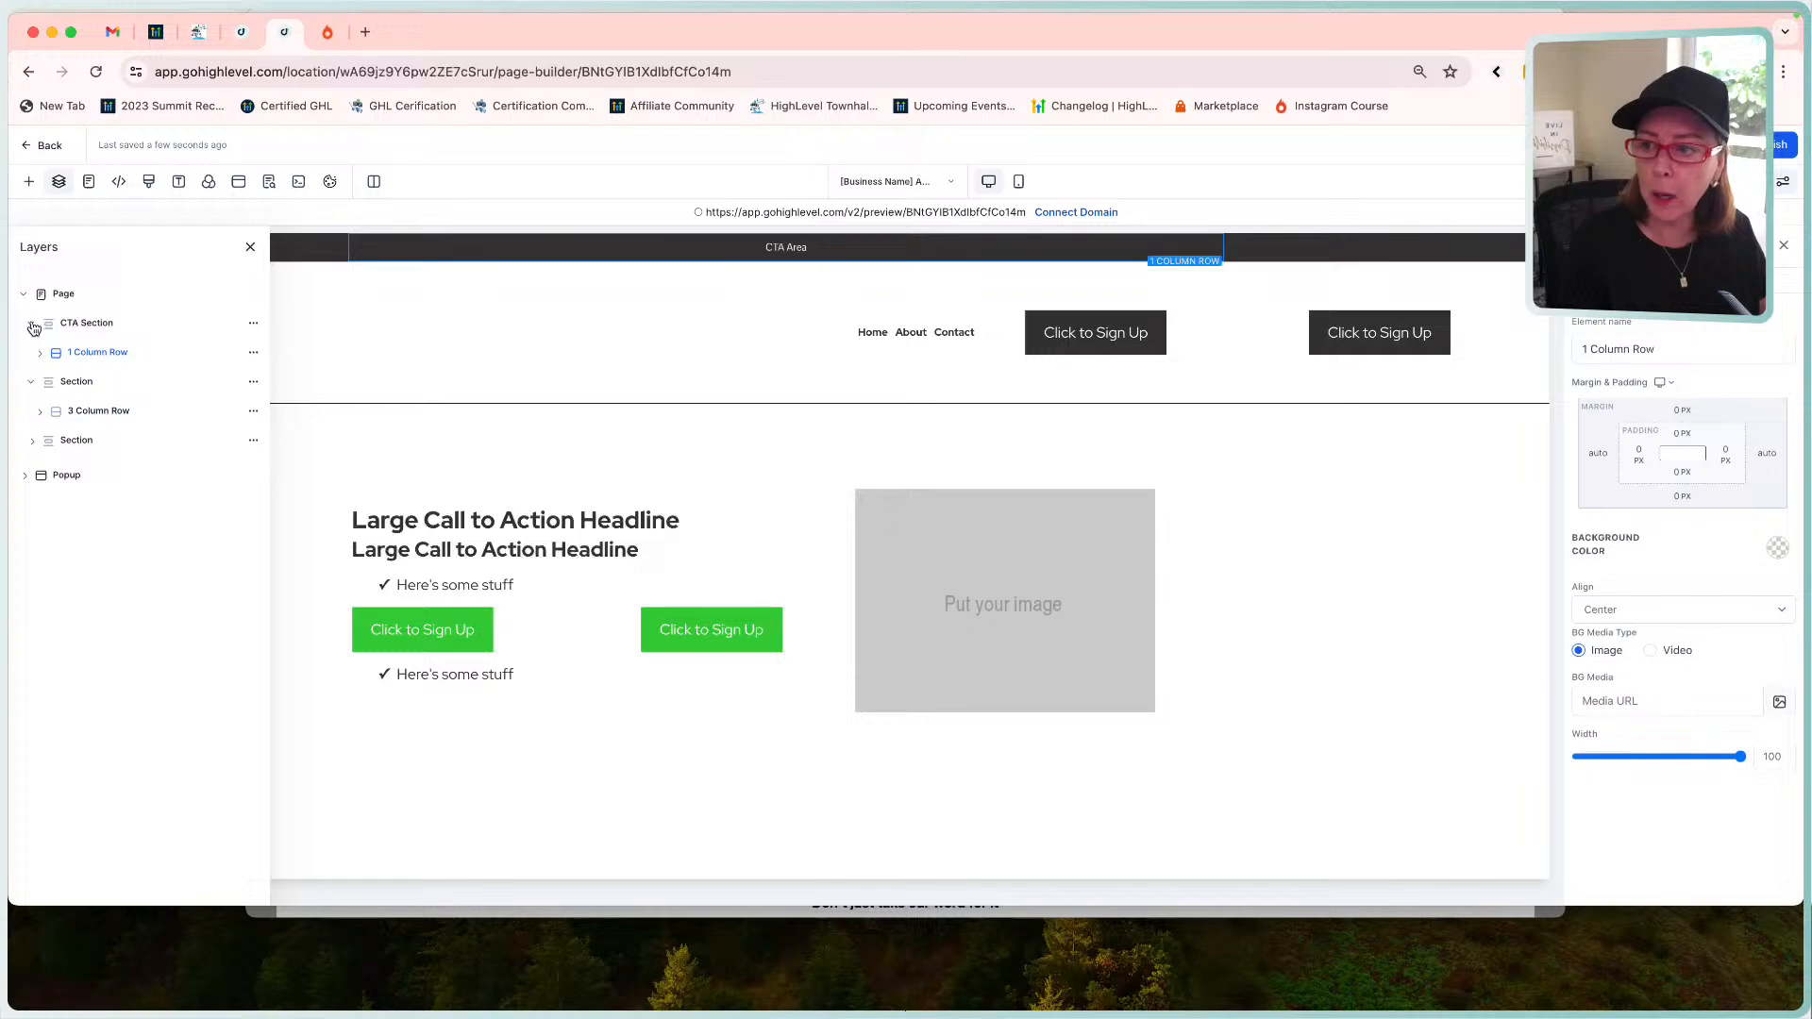
click(33, 326)
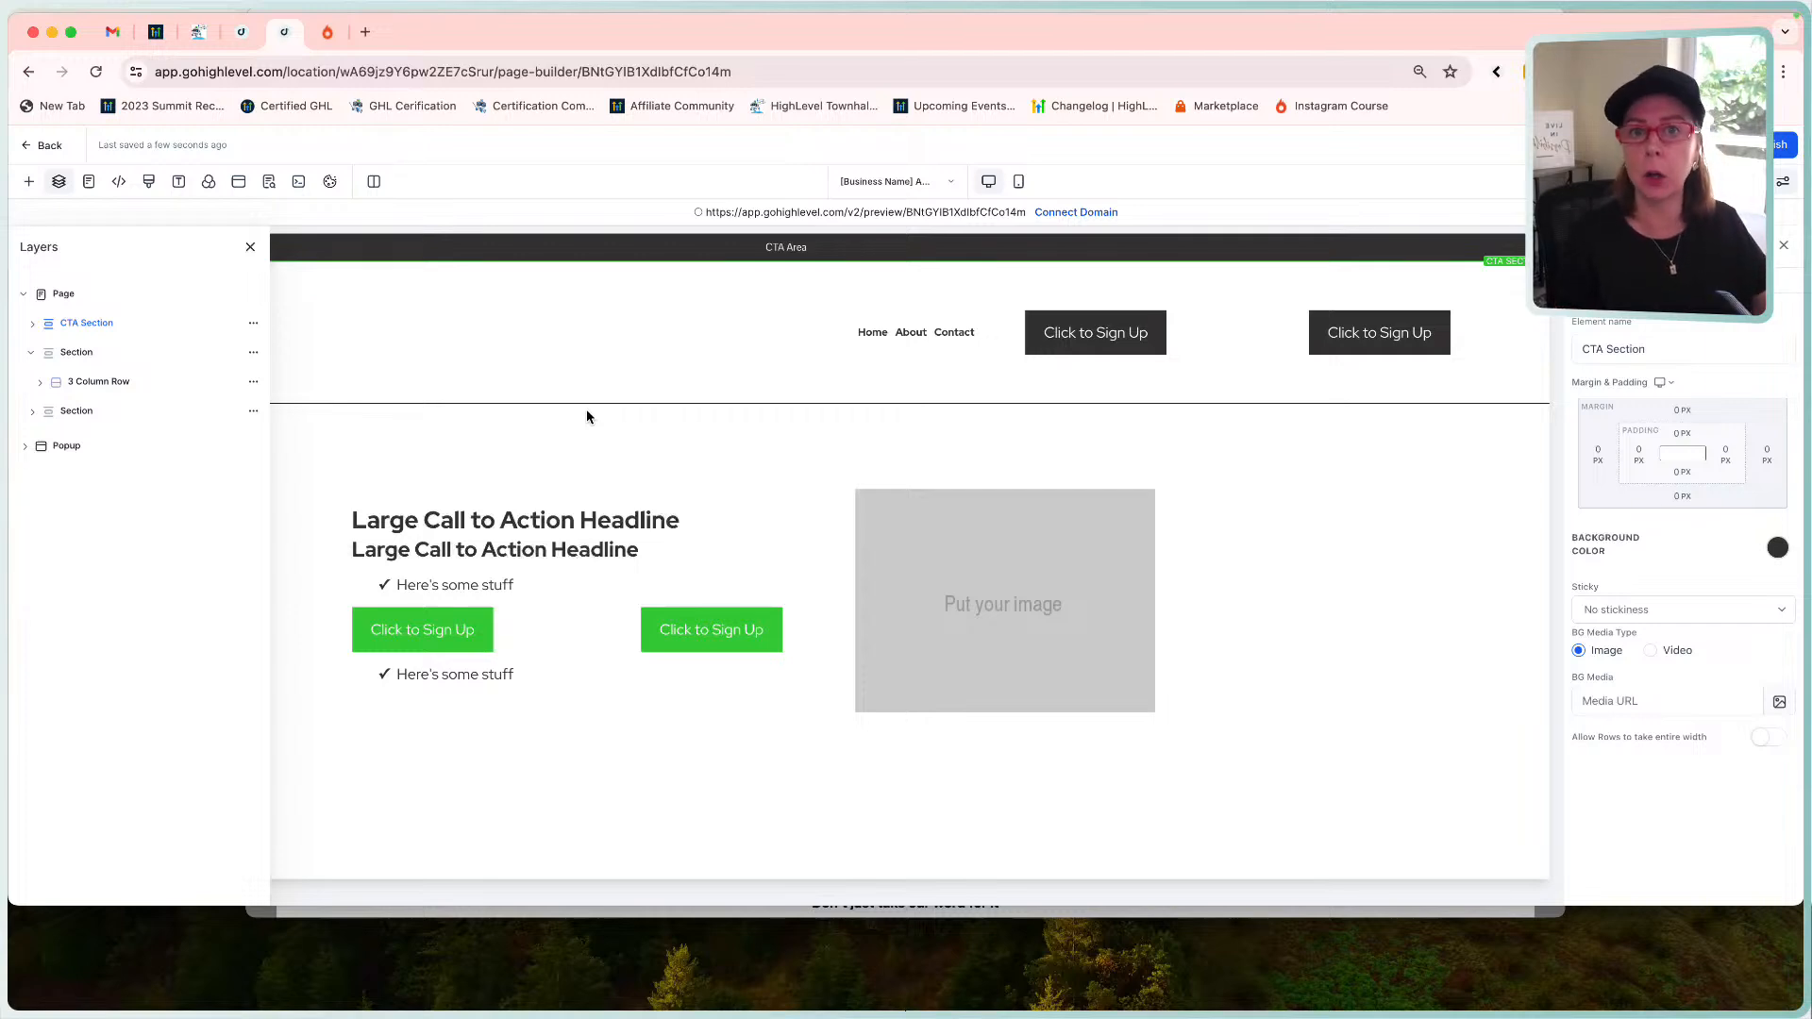
Close the Layers panel to give the About page canvas more room.
click(251, 244)
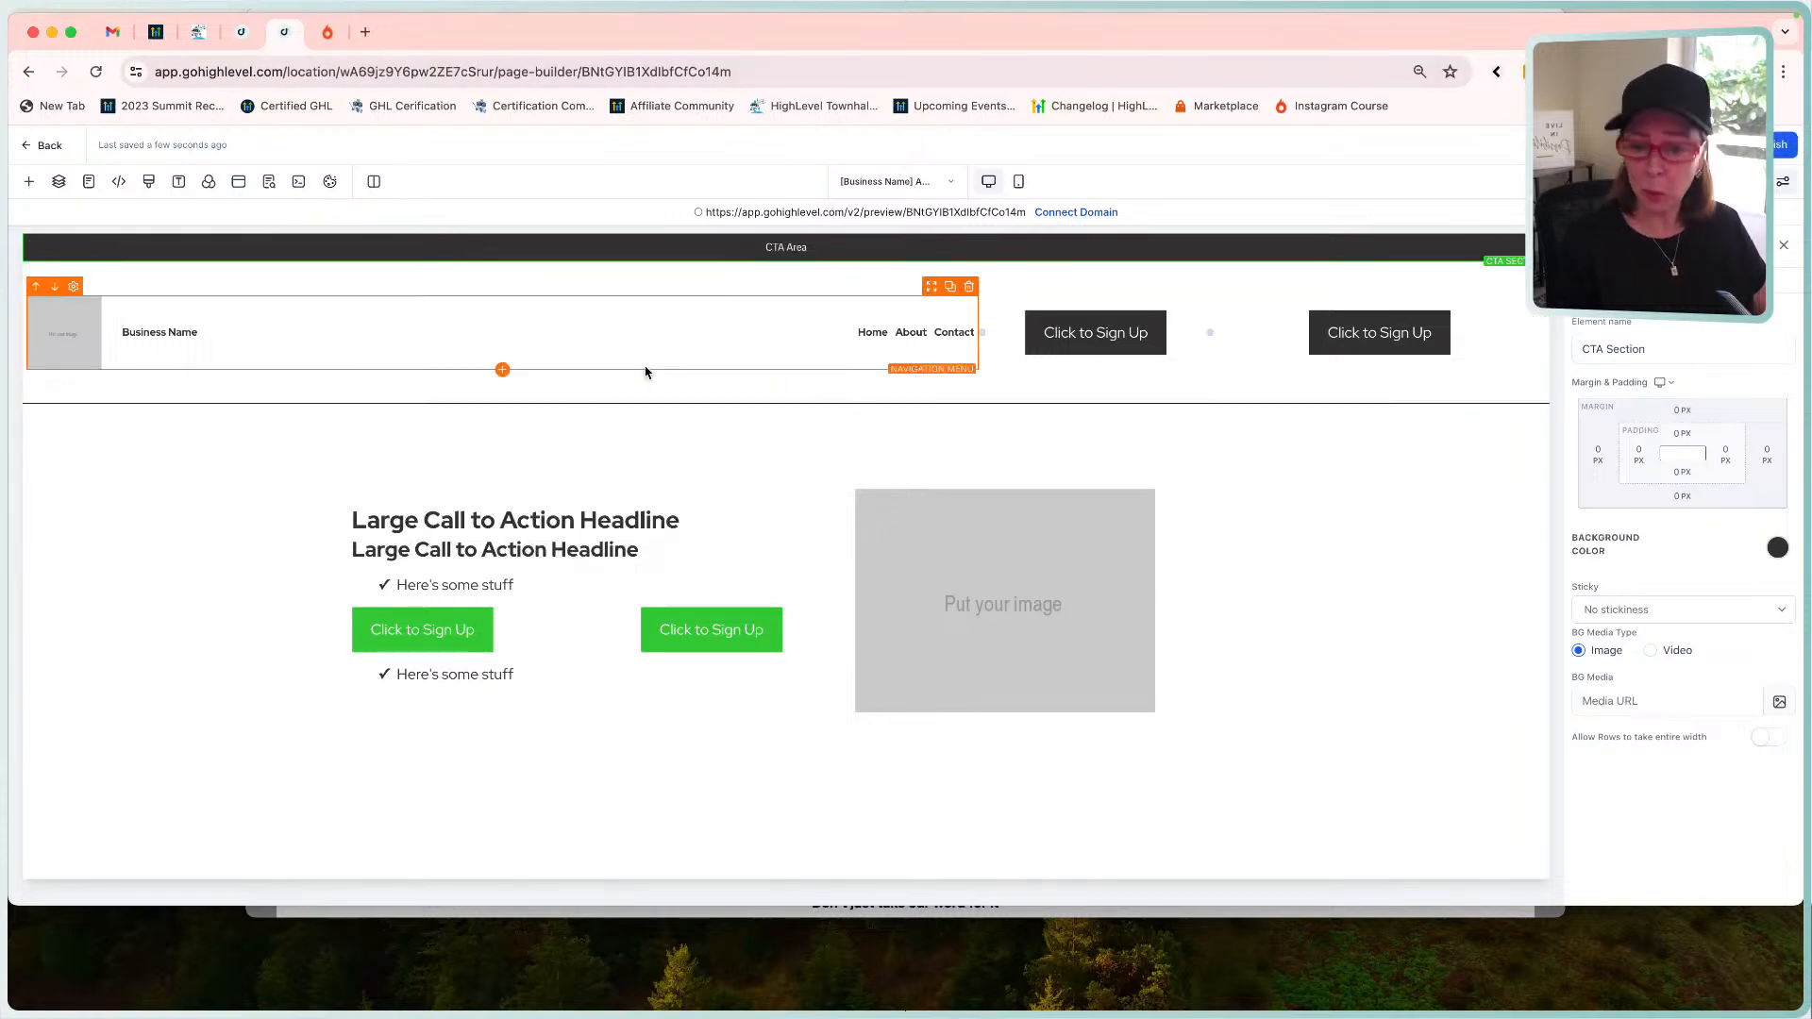
click(795, 913)
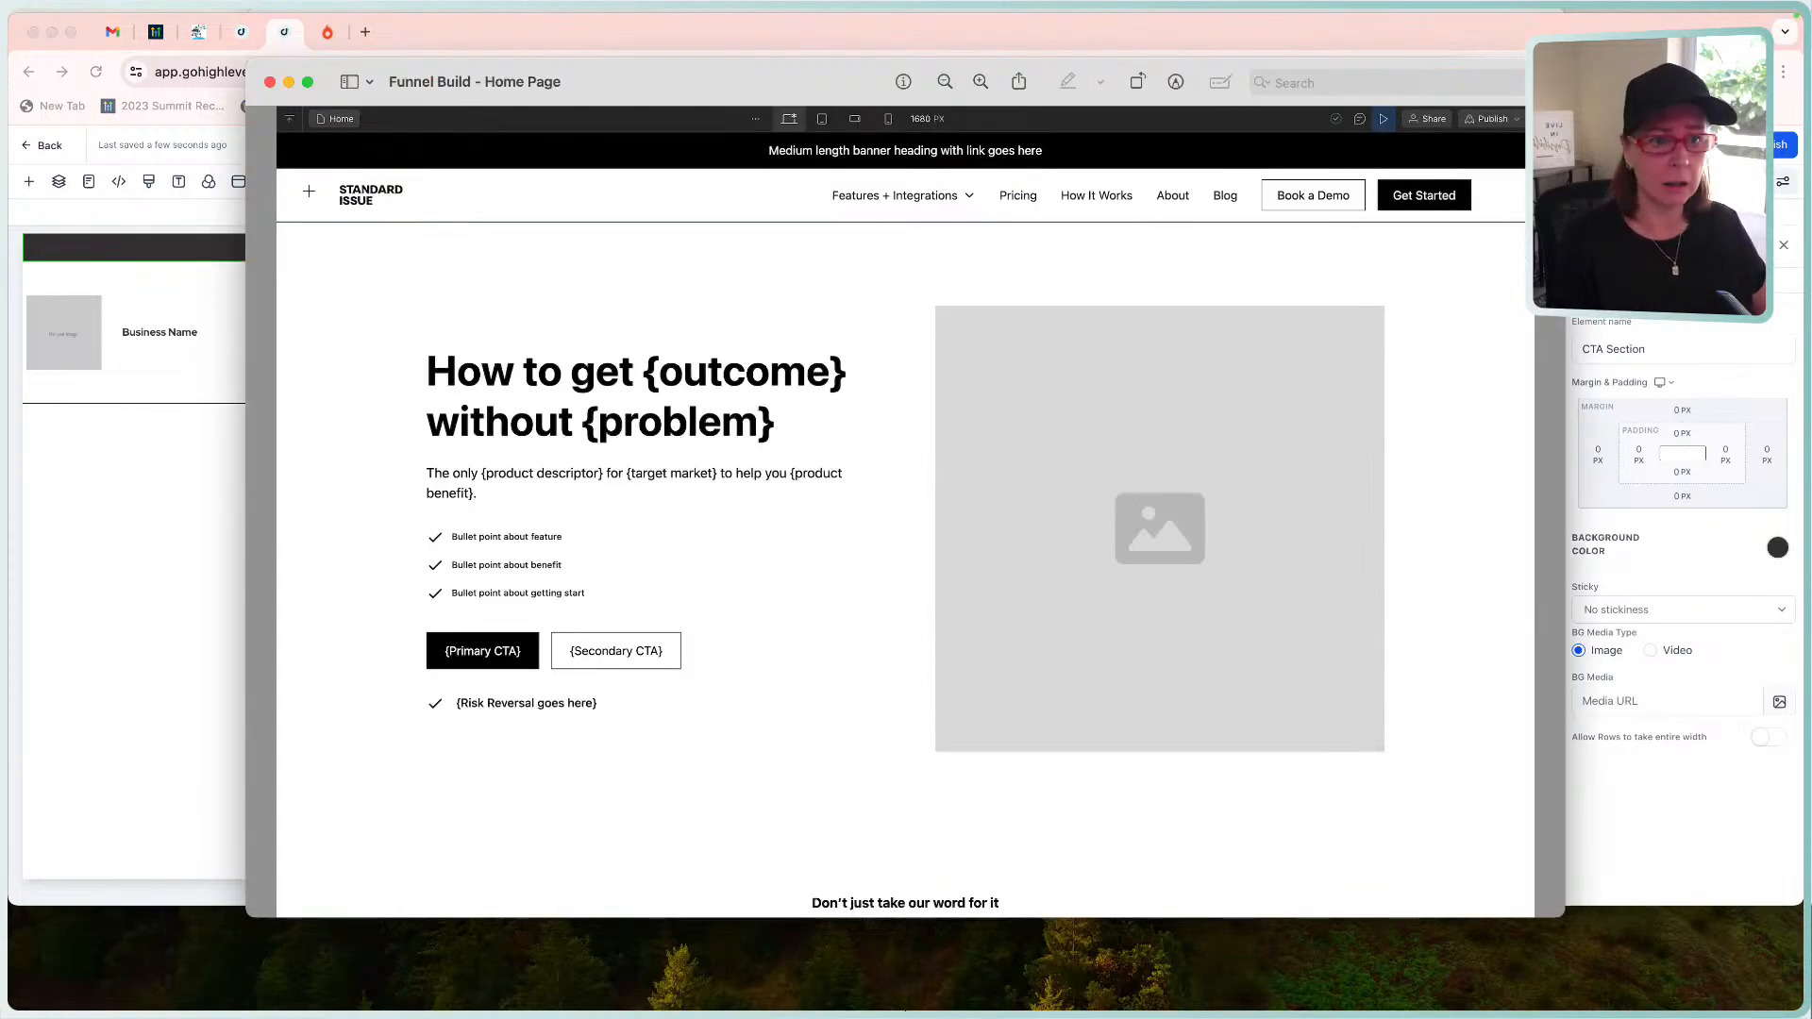
click(178, 238)
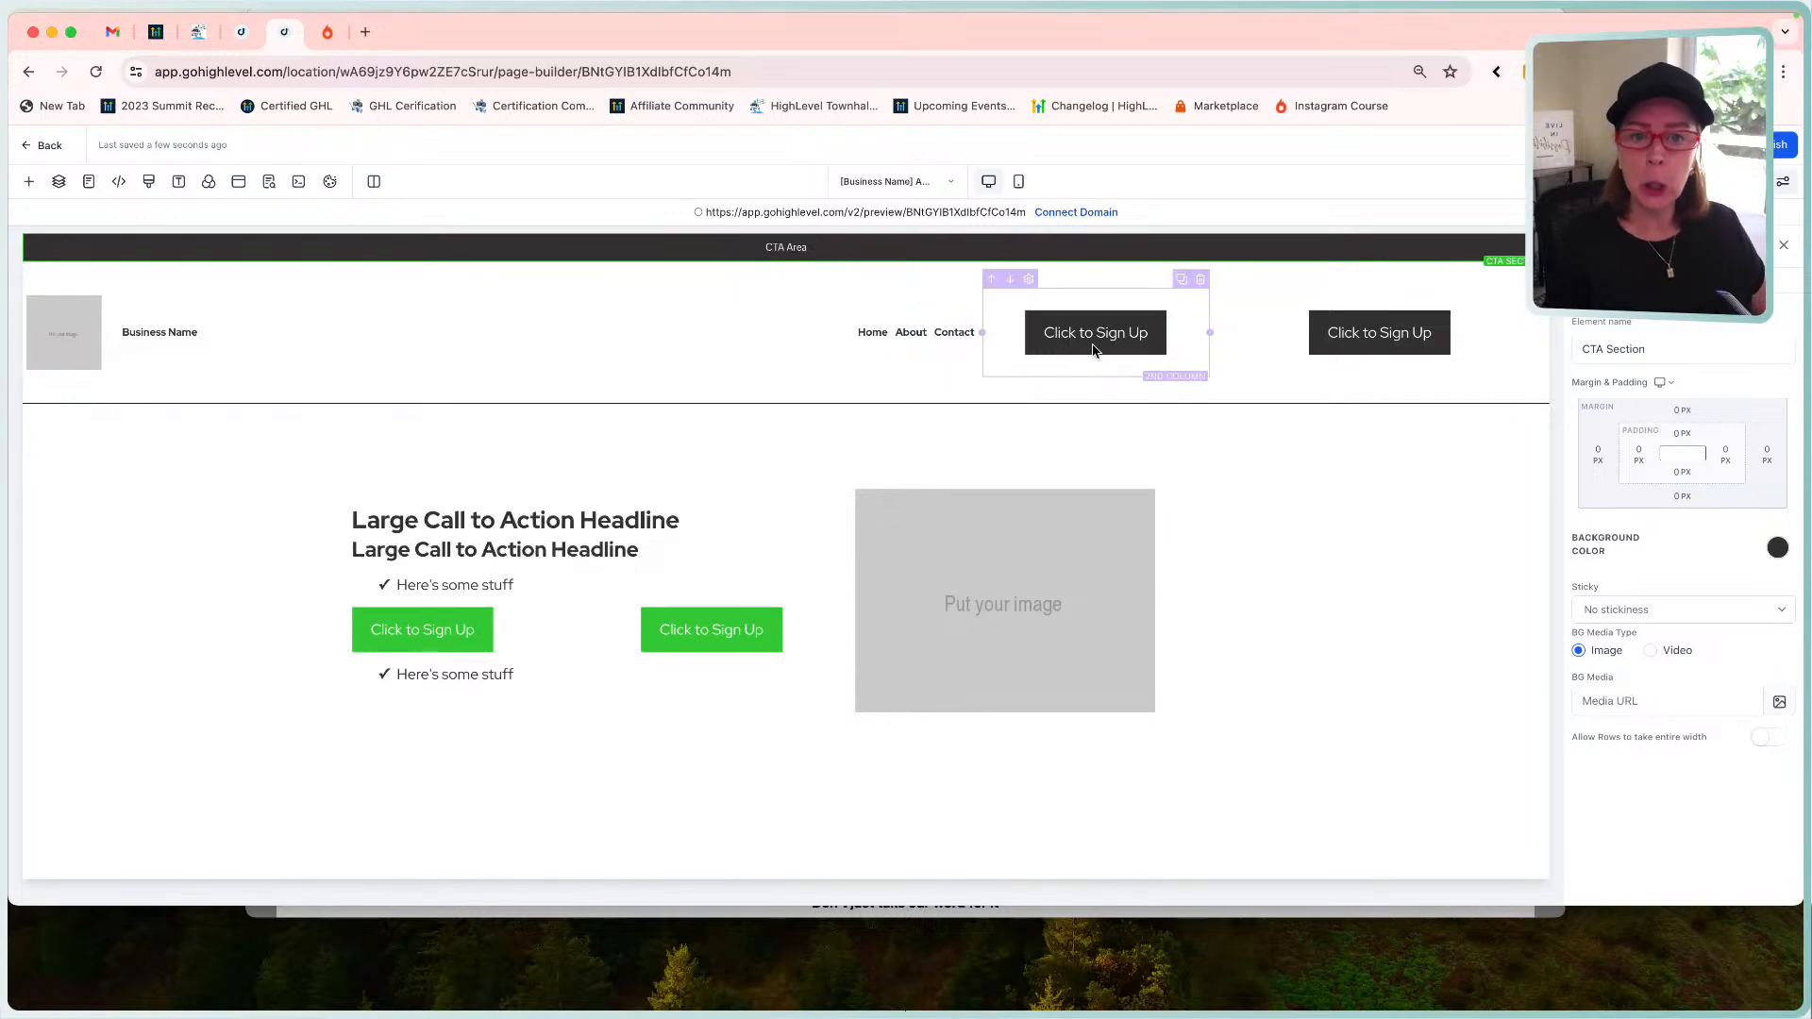
Select the header section and turn off 'Allow Rows to take entire width'.
click(1076, 272)
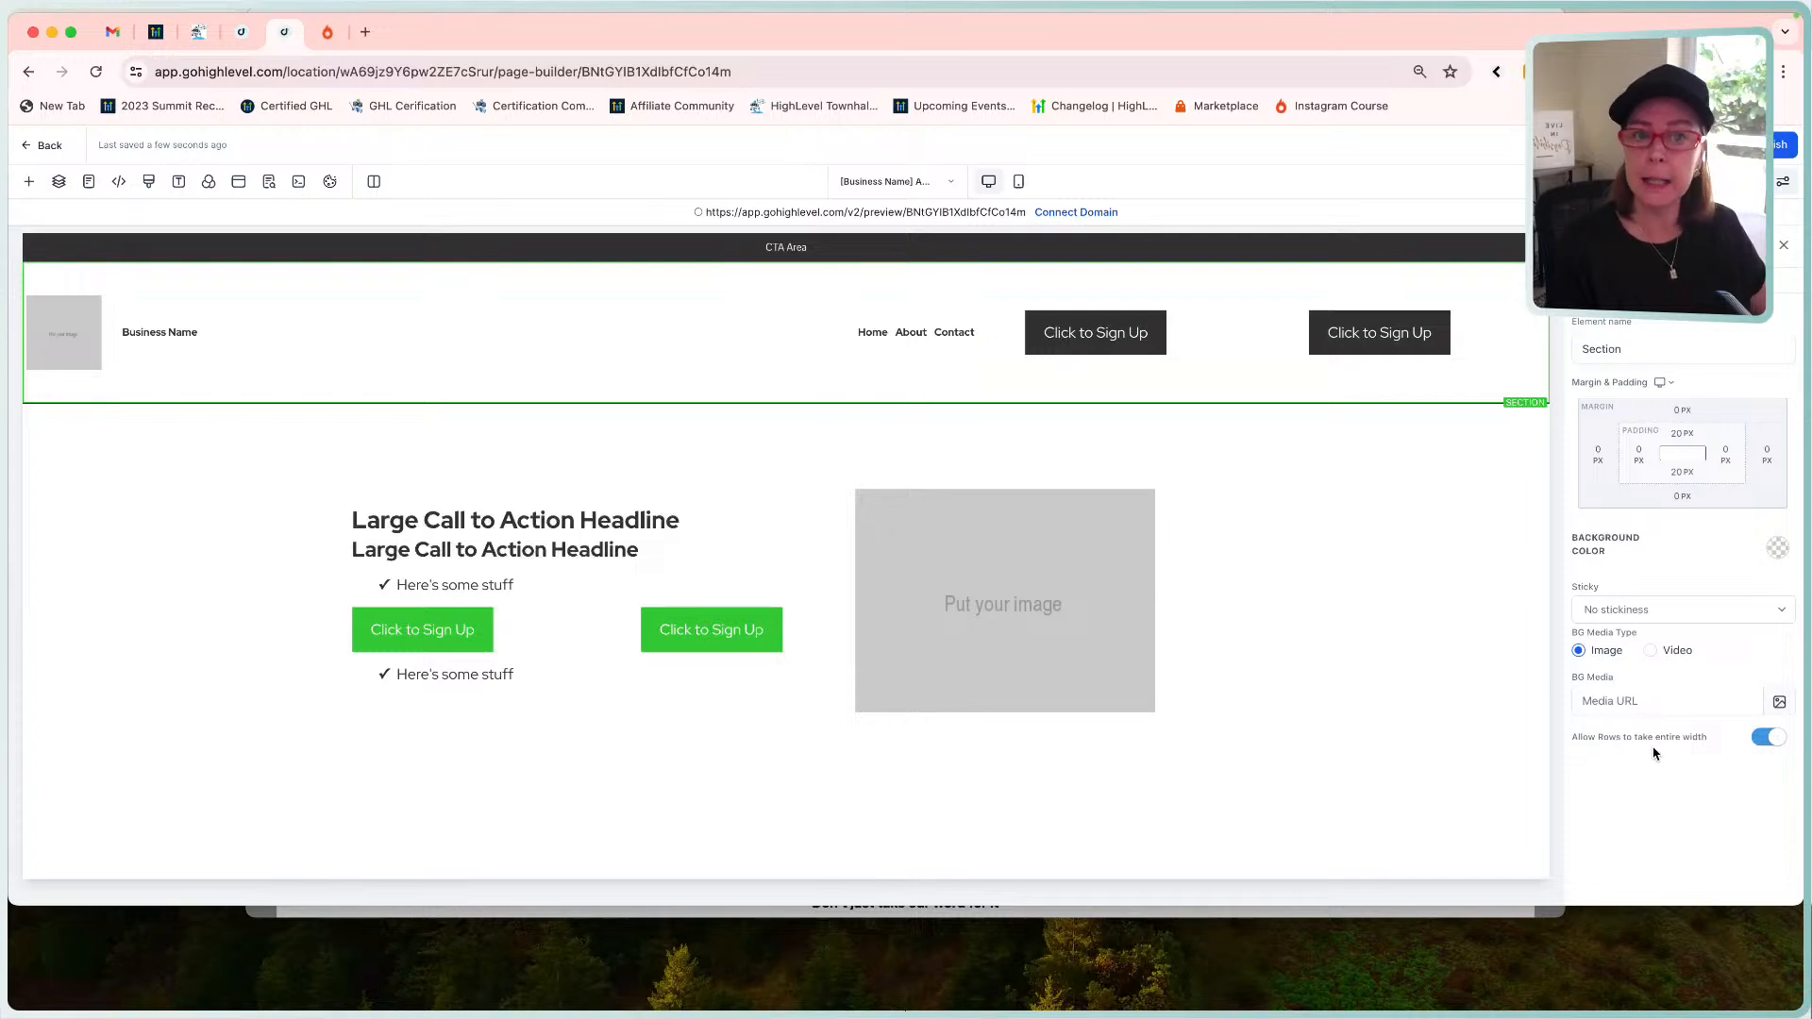
click(1768, 738)
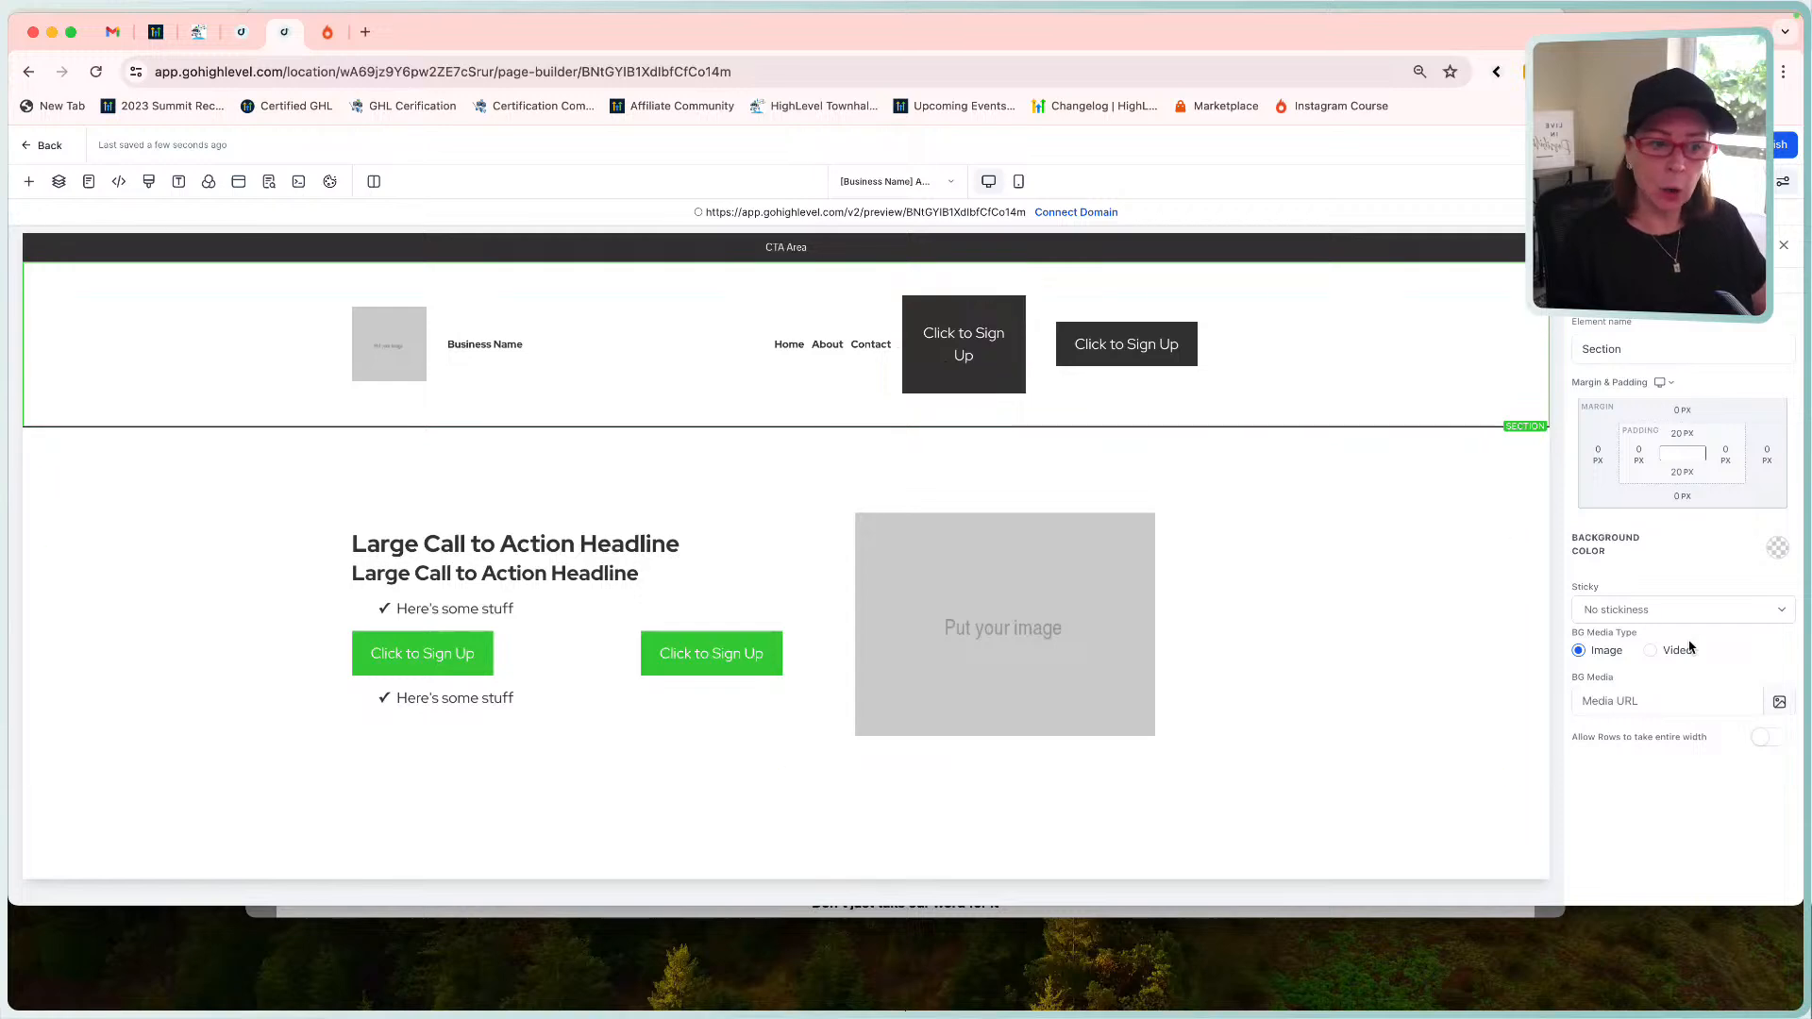
Re-enable full-width rows and give the 3 Column Row 60 px left and right margins.
click(1769, 739)
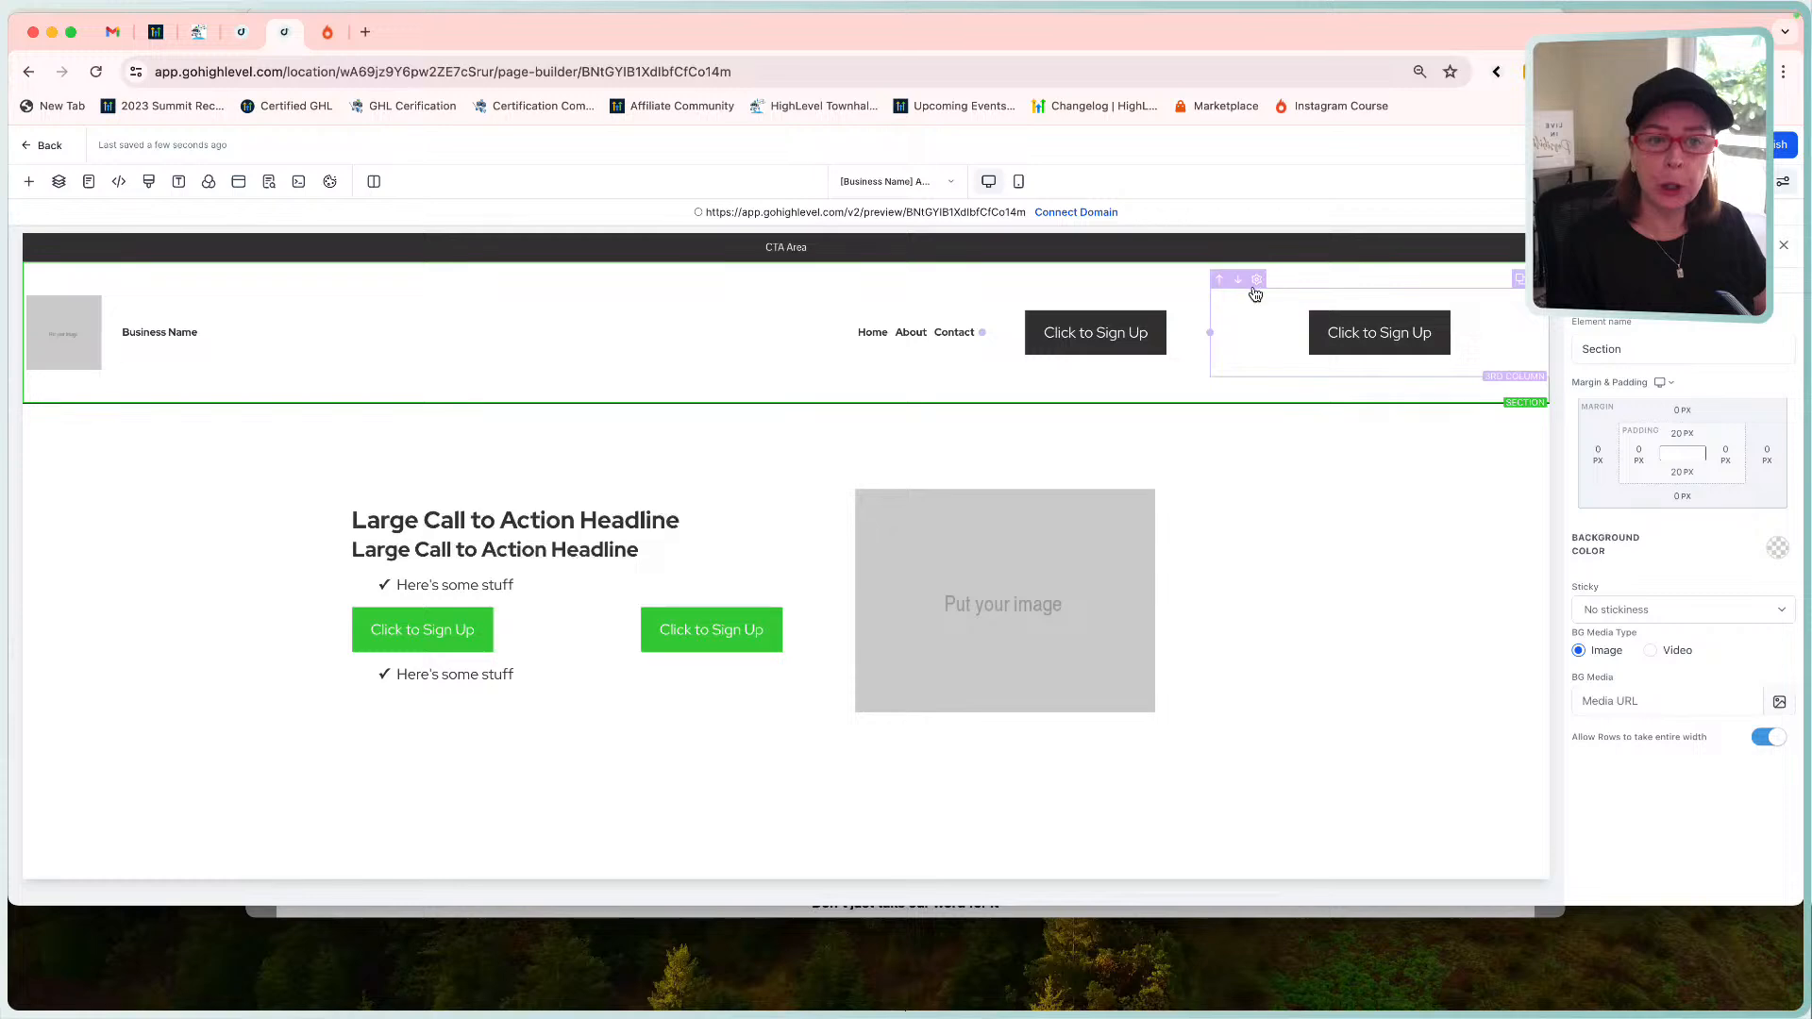
click(1132, 289)
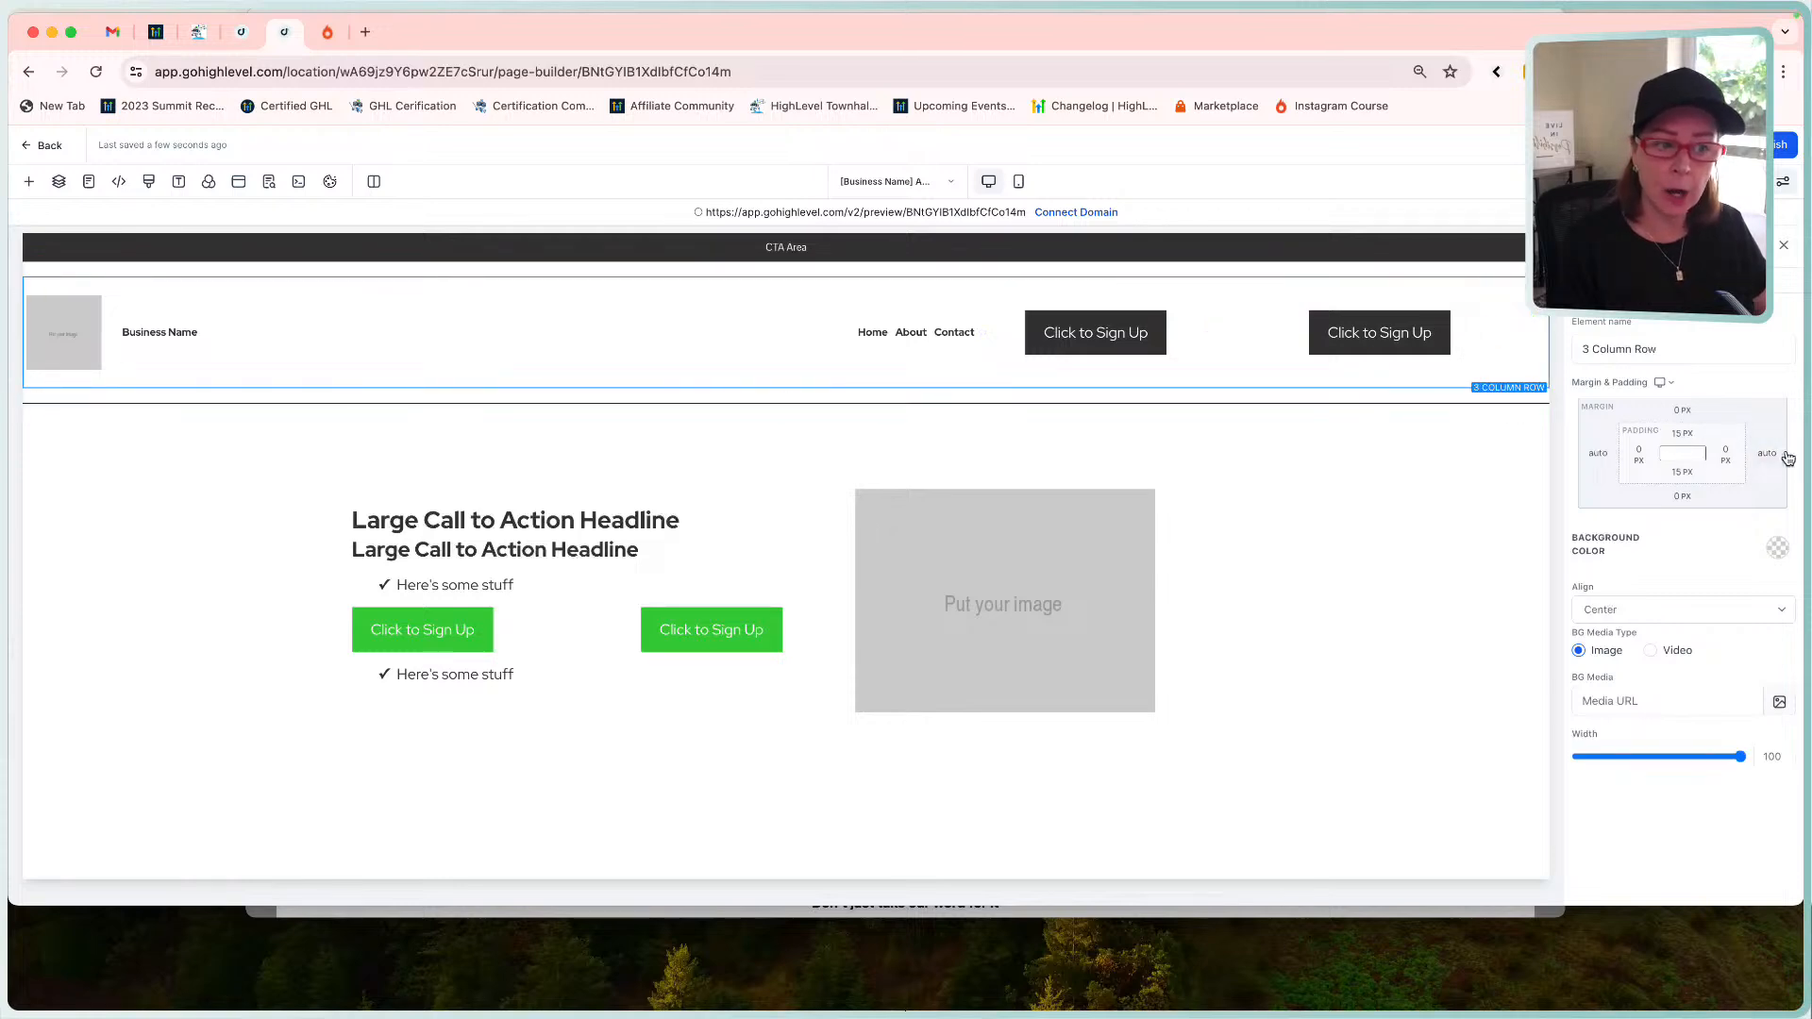
click(1595, 461)
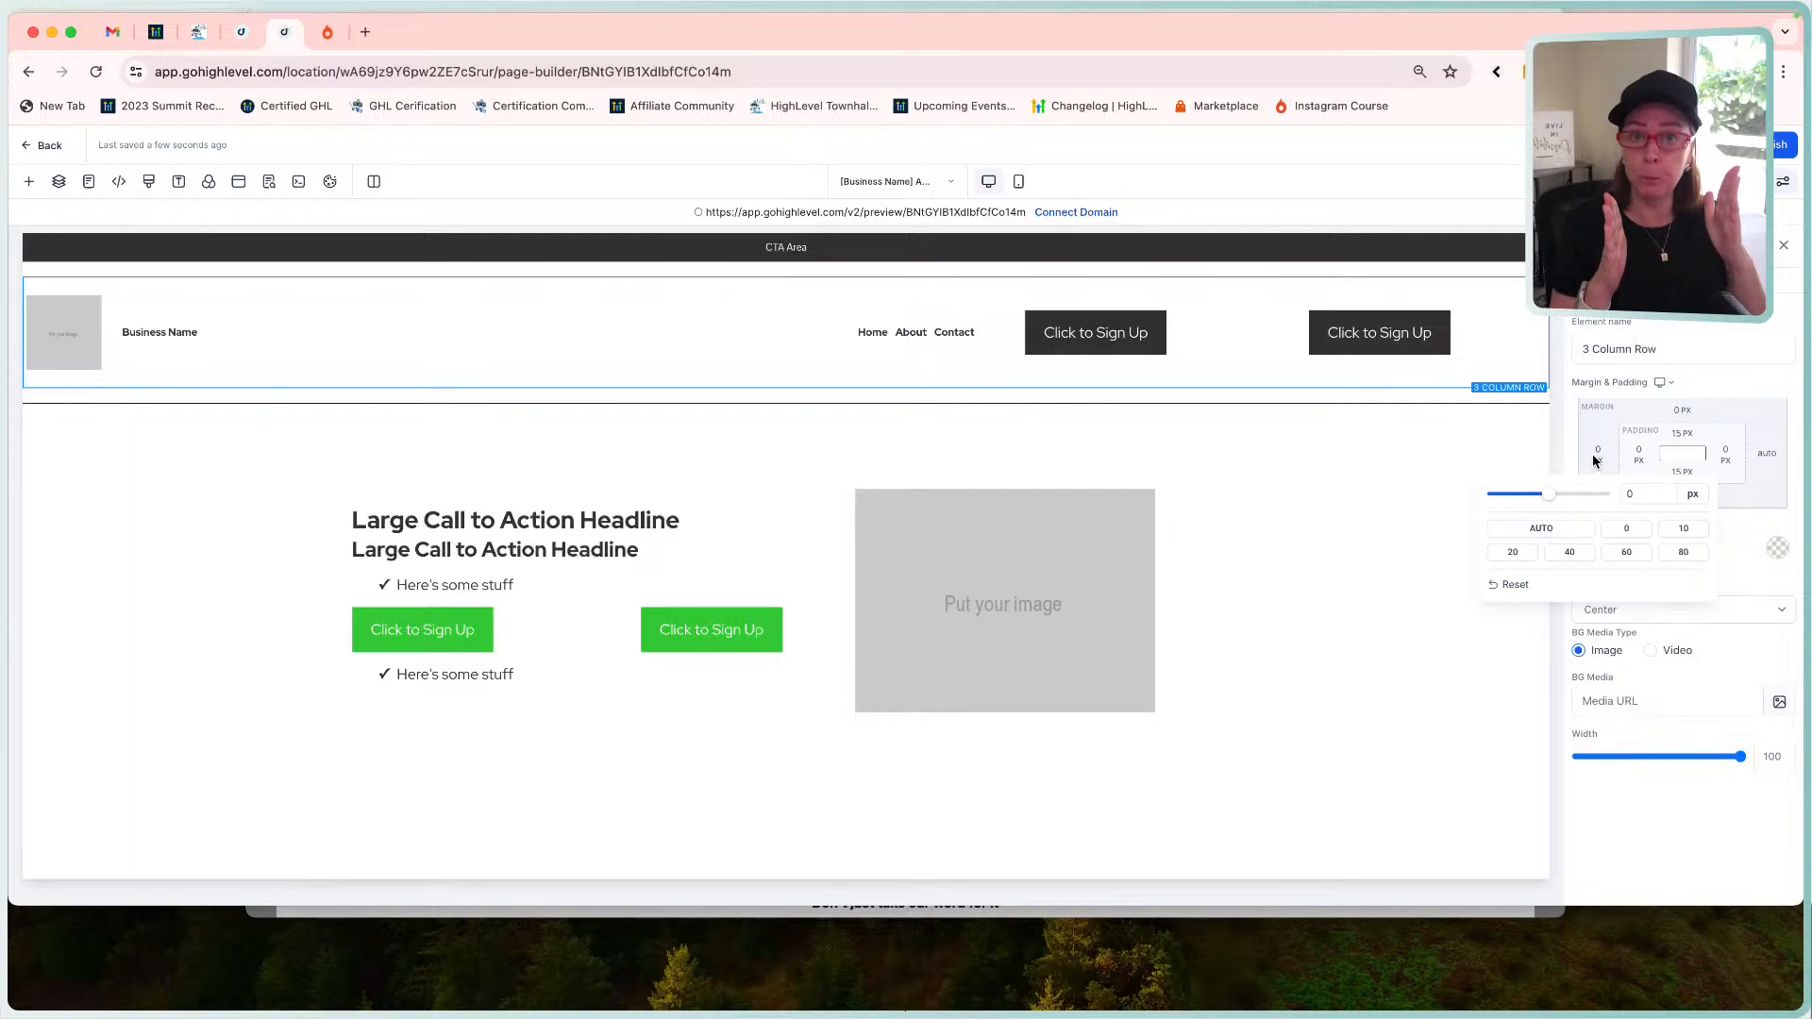
click(1513, 552)
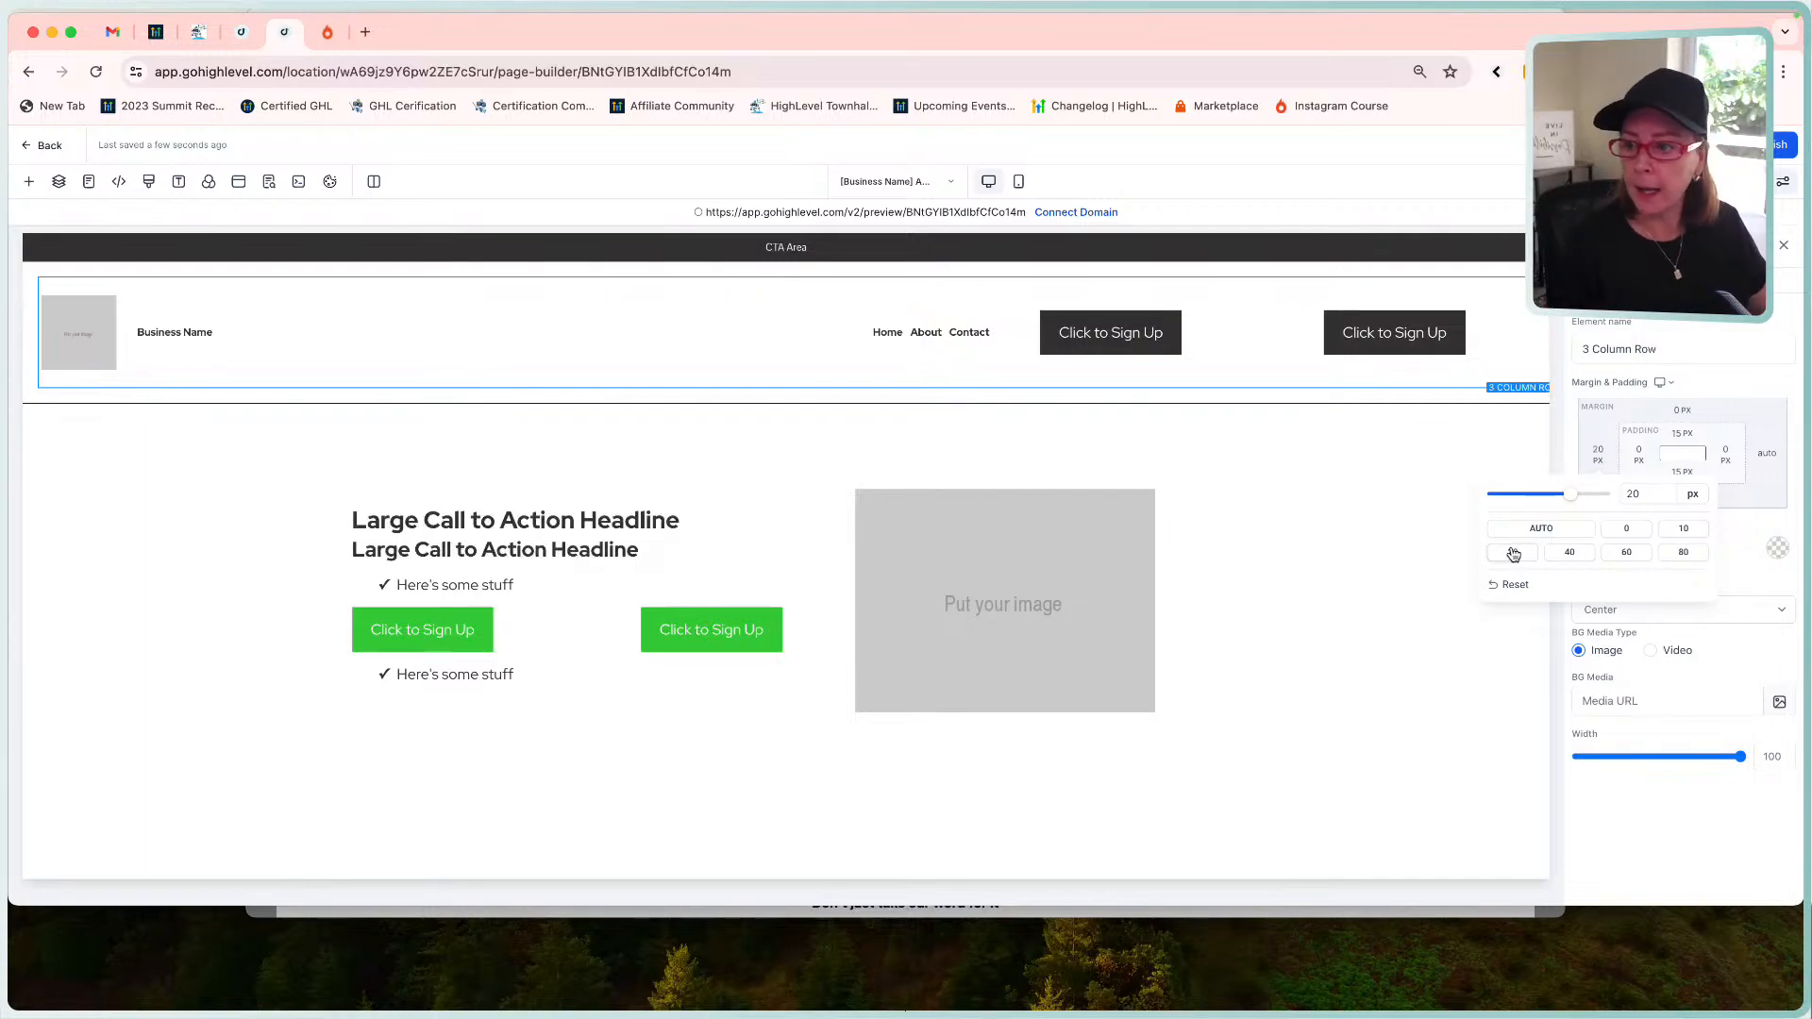
click(1625, 552)
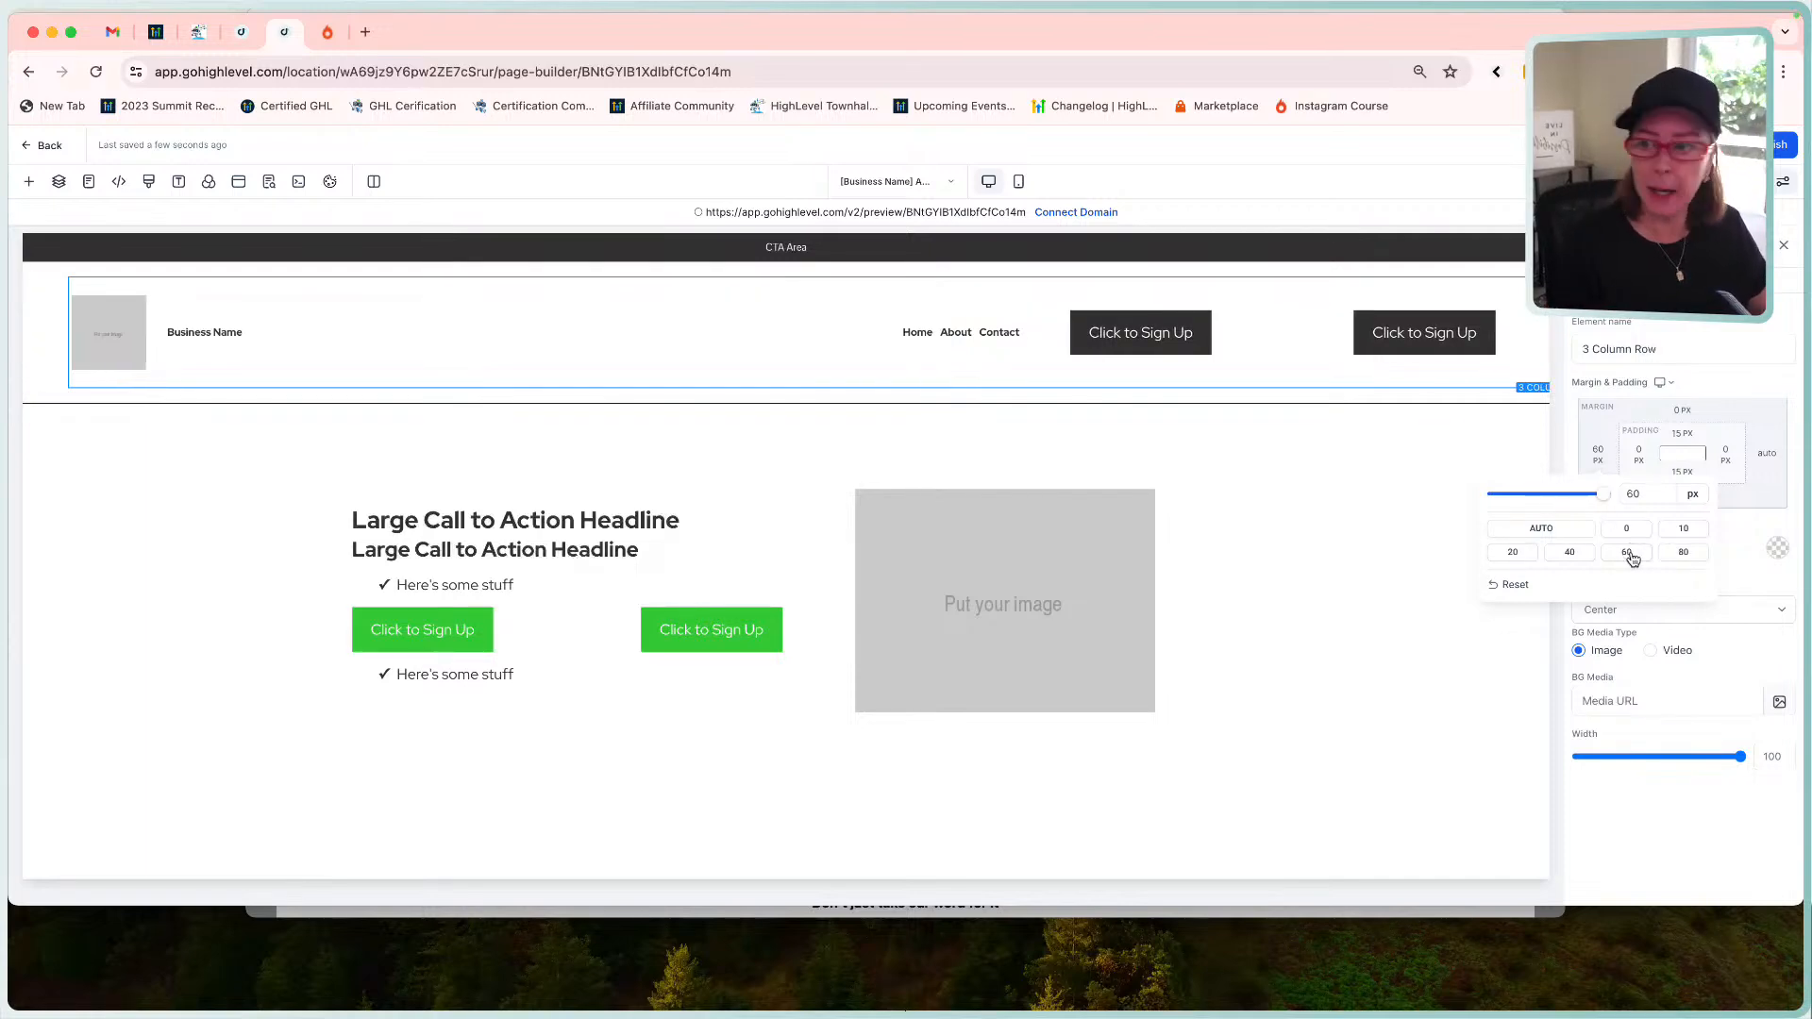
click(1765, 449)
click(1766, 452)
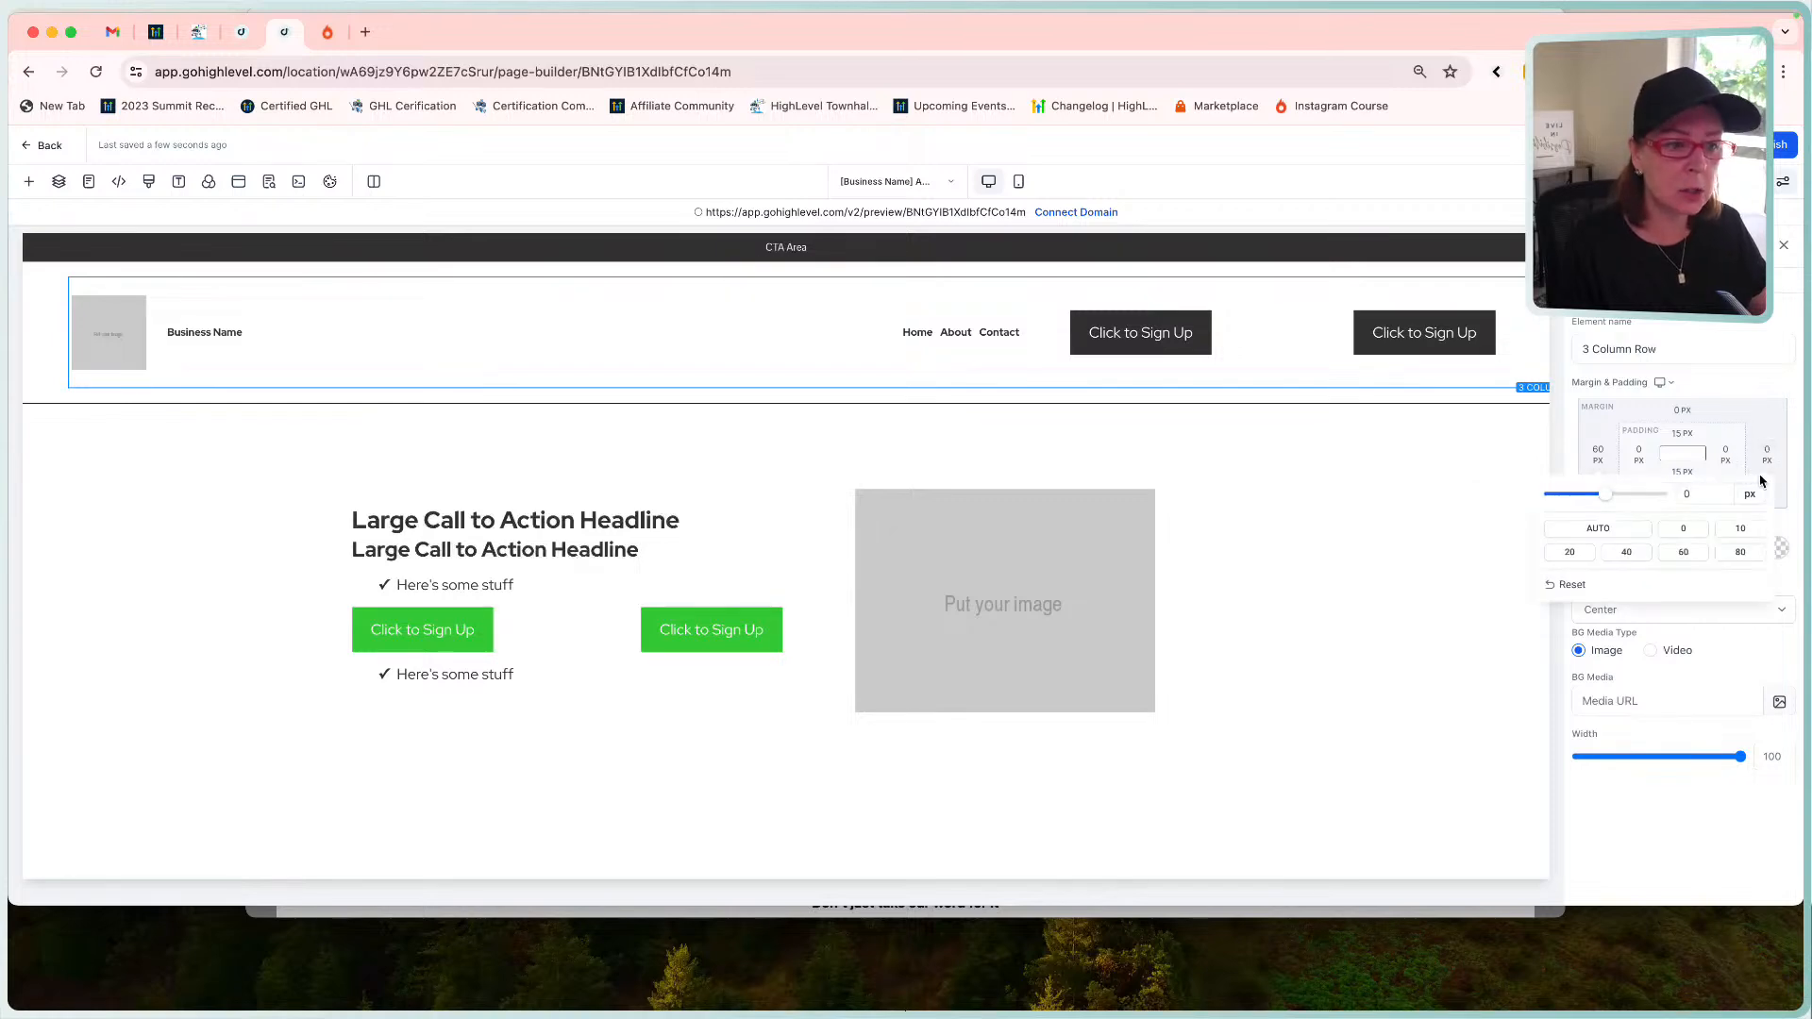
click(1682, 553)
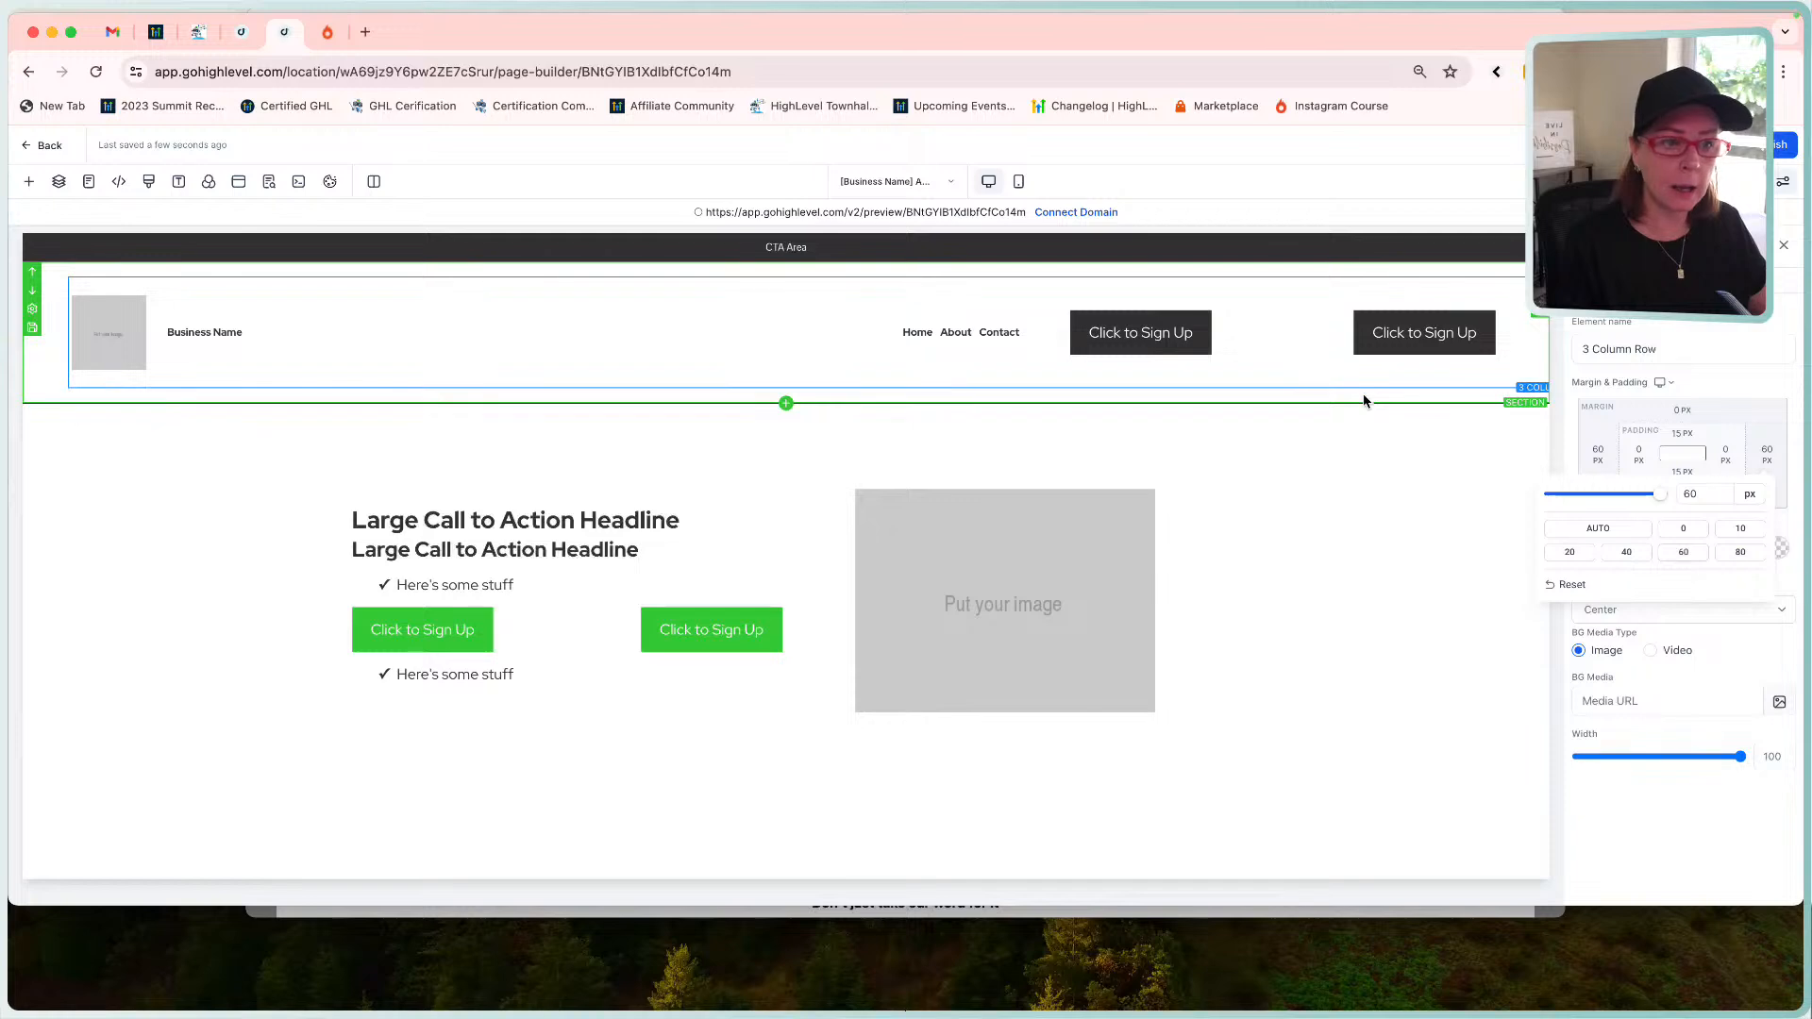
click(1703, 145)
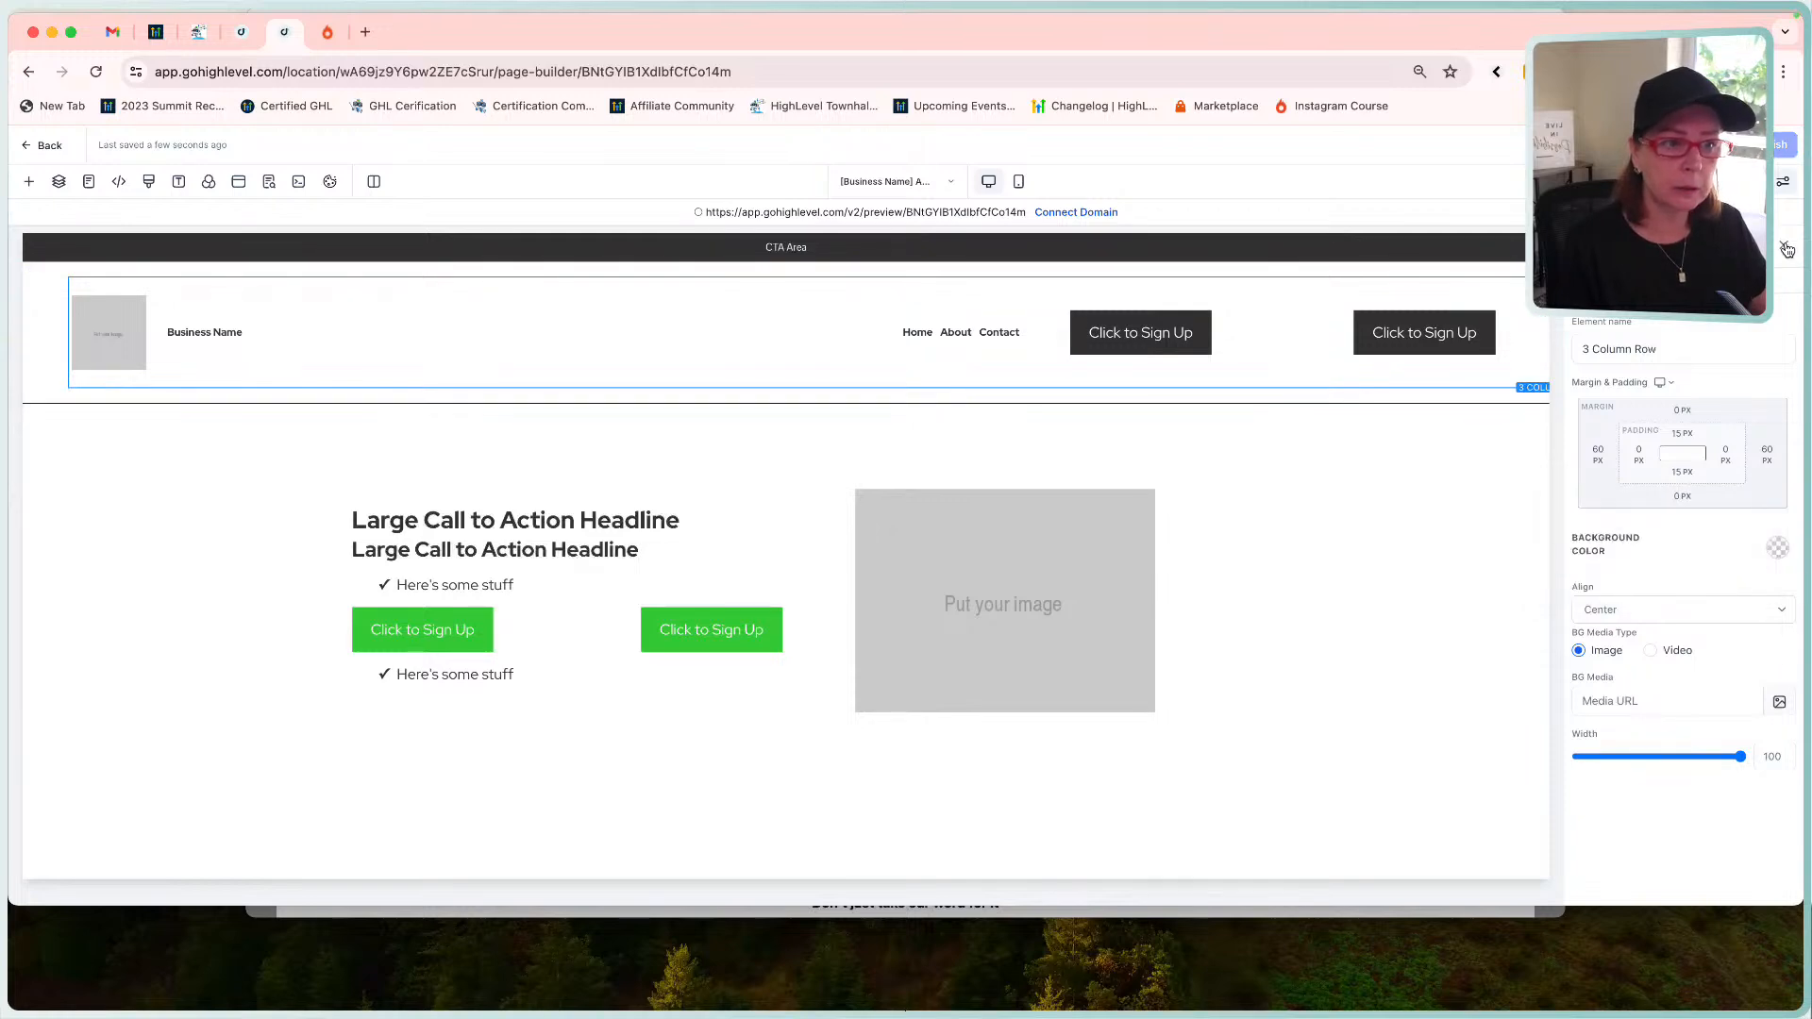
Close the settings panel and scroll across the canvas to review the inset header row.
click(1779, 249)
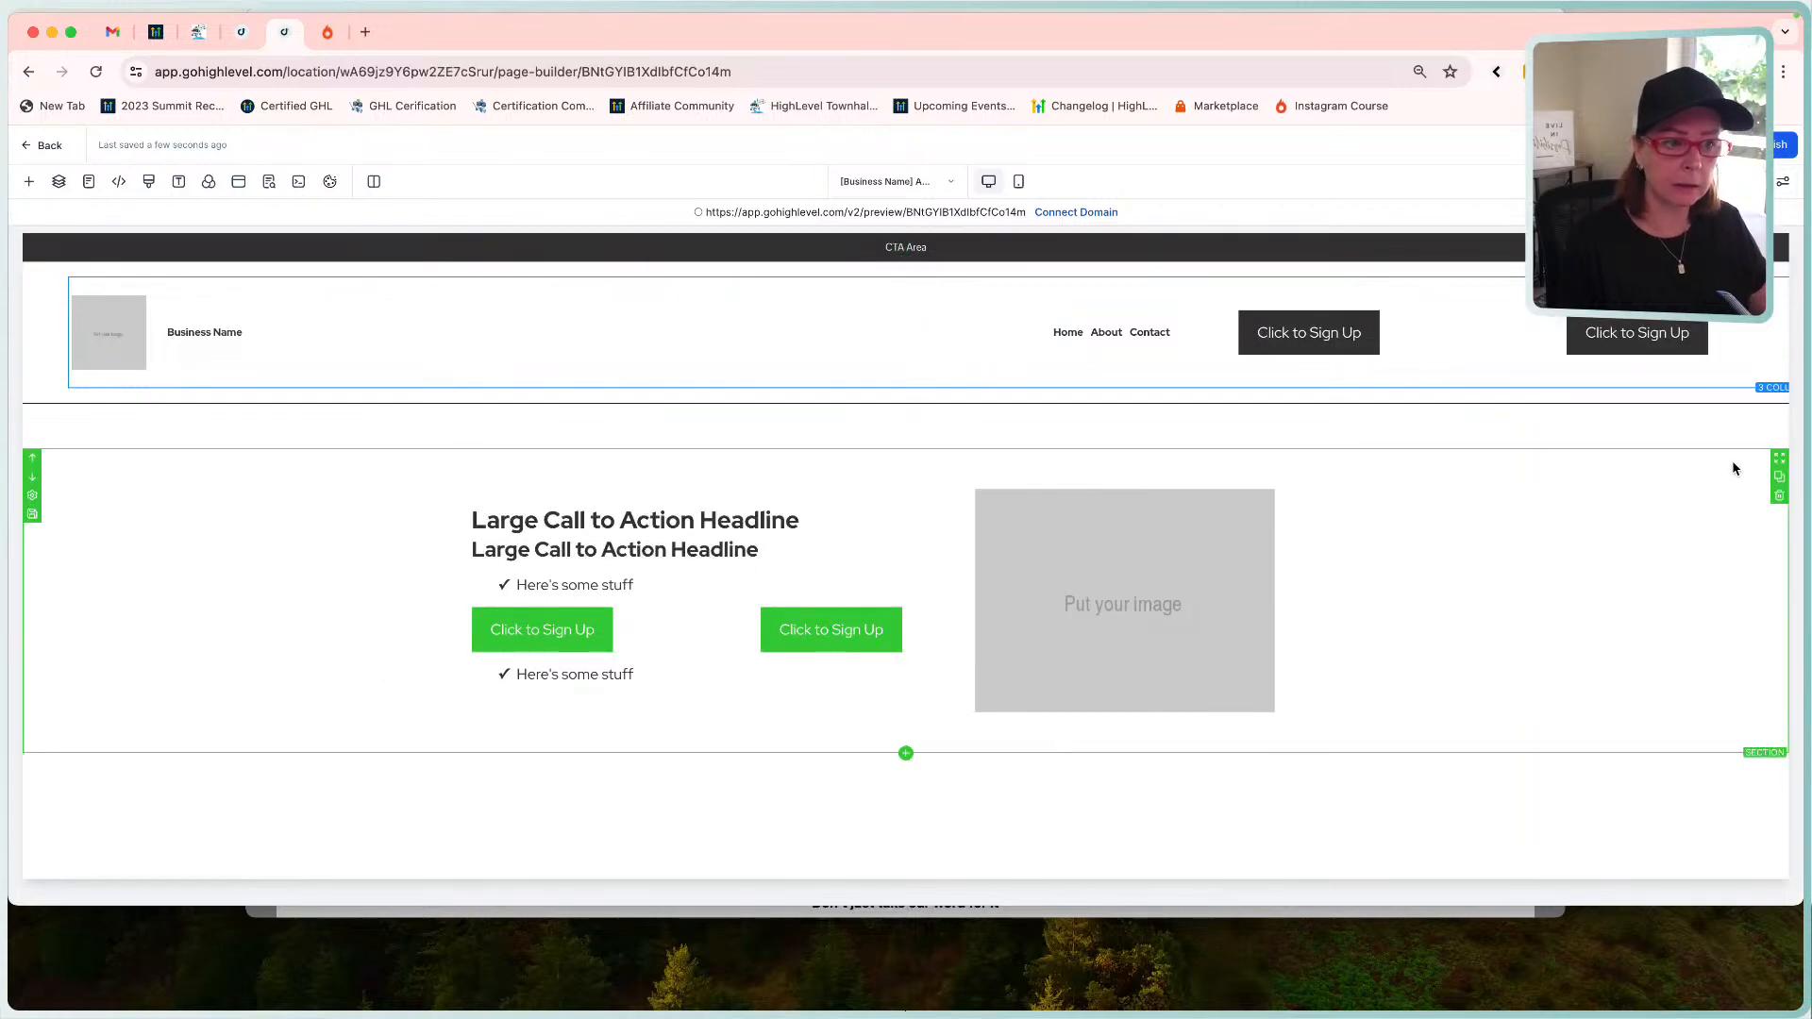
scroll(1587, 333, right, 2)
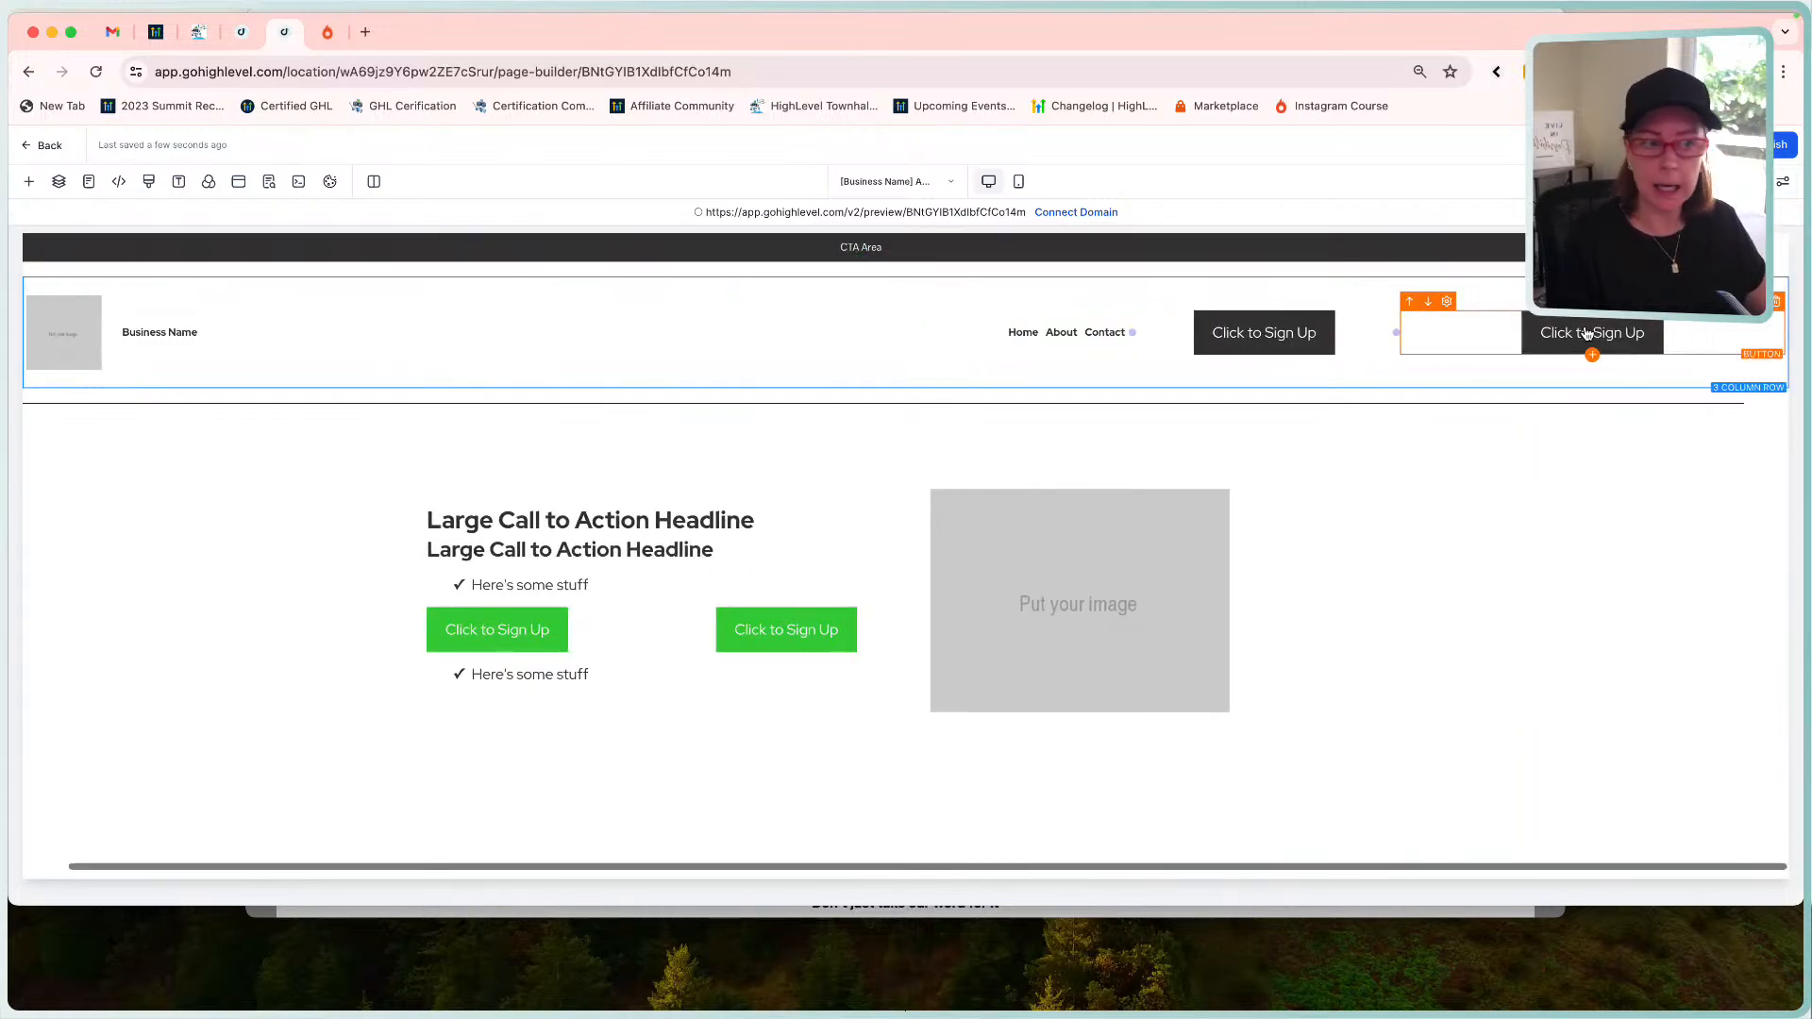
scroll(1587, 333, left, 2)
scroll(1589, 336, right, 2)
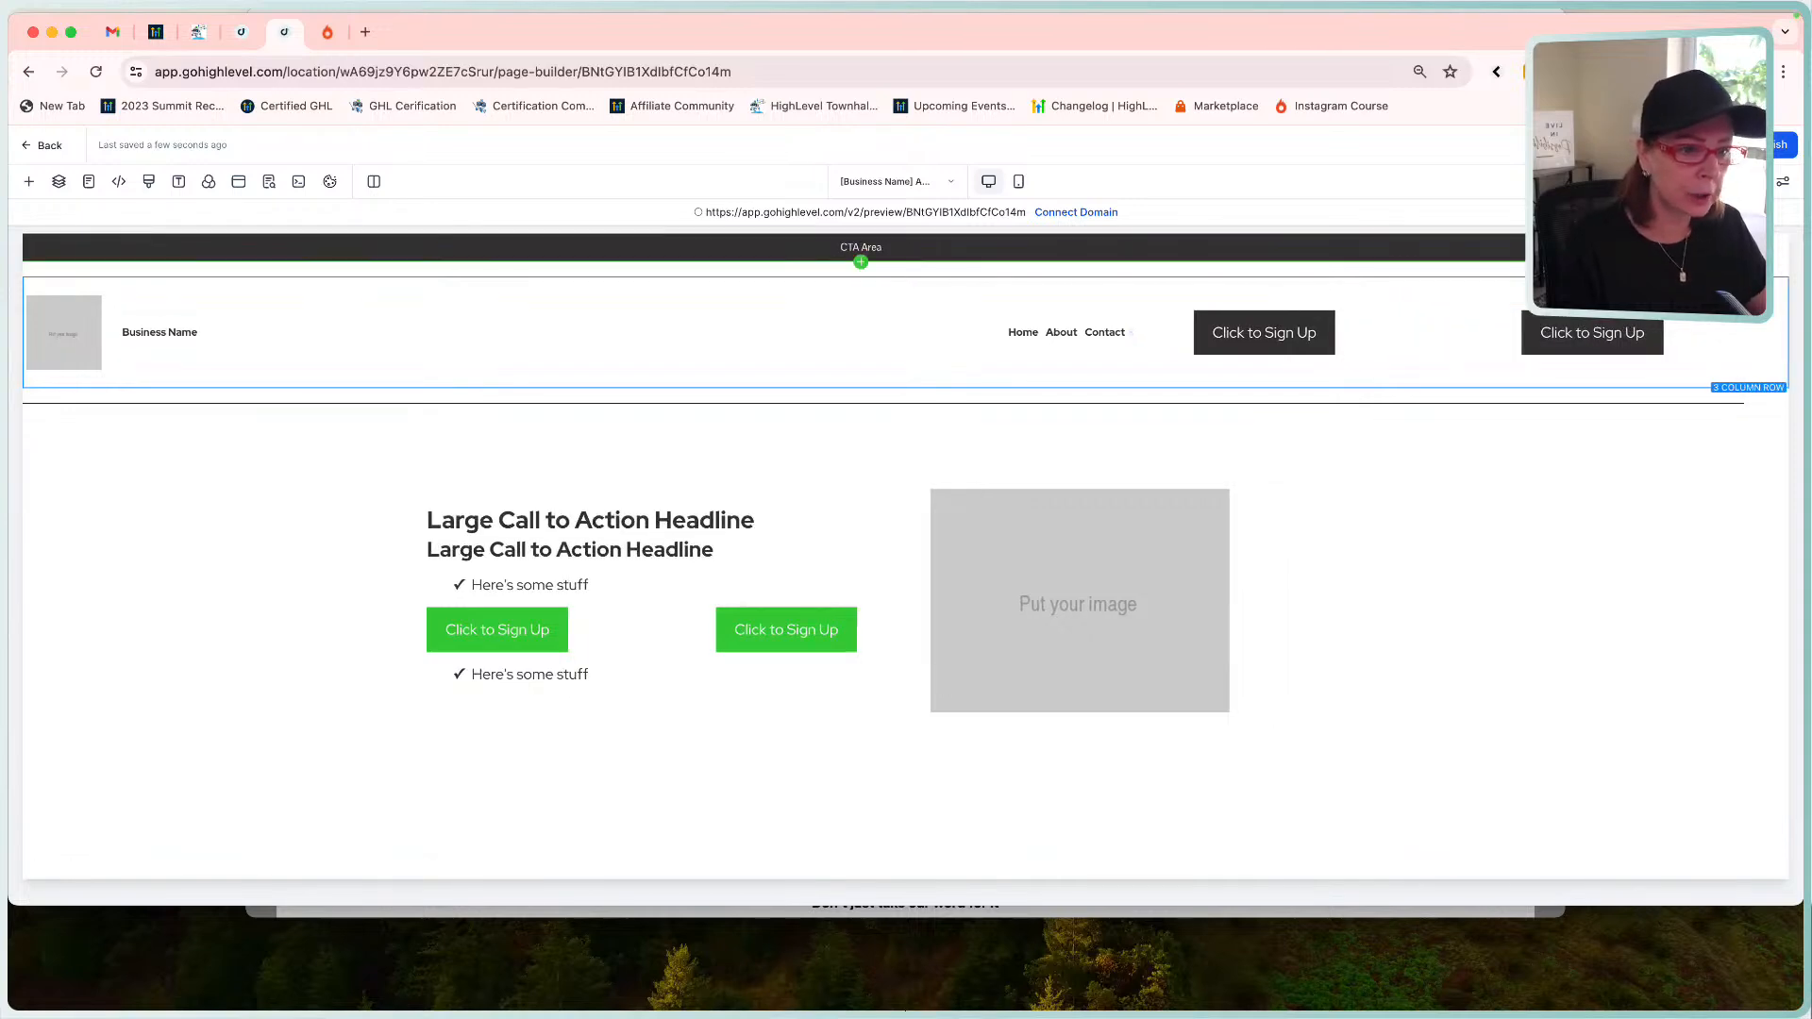
scroll(1335, 415, left, 1)
scroll(1335, 417, left, 2)
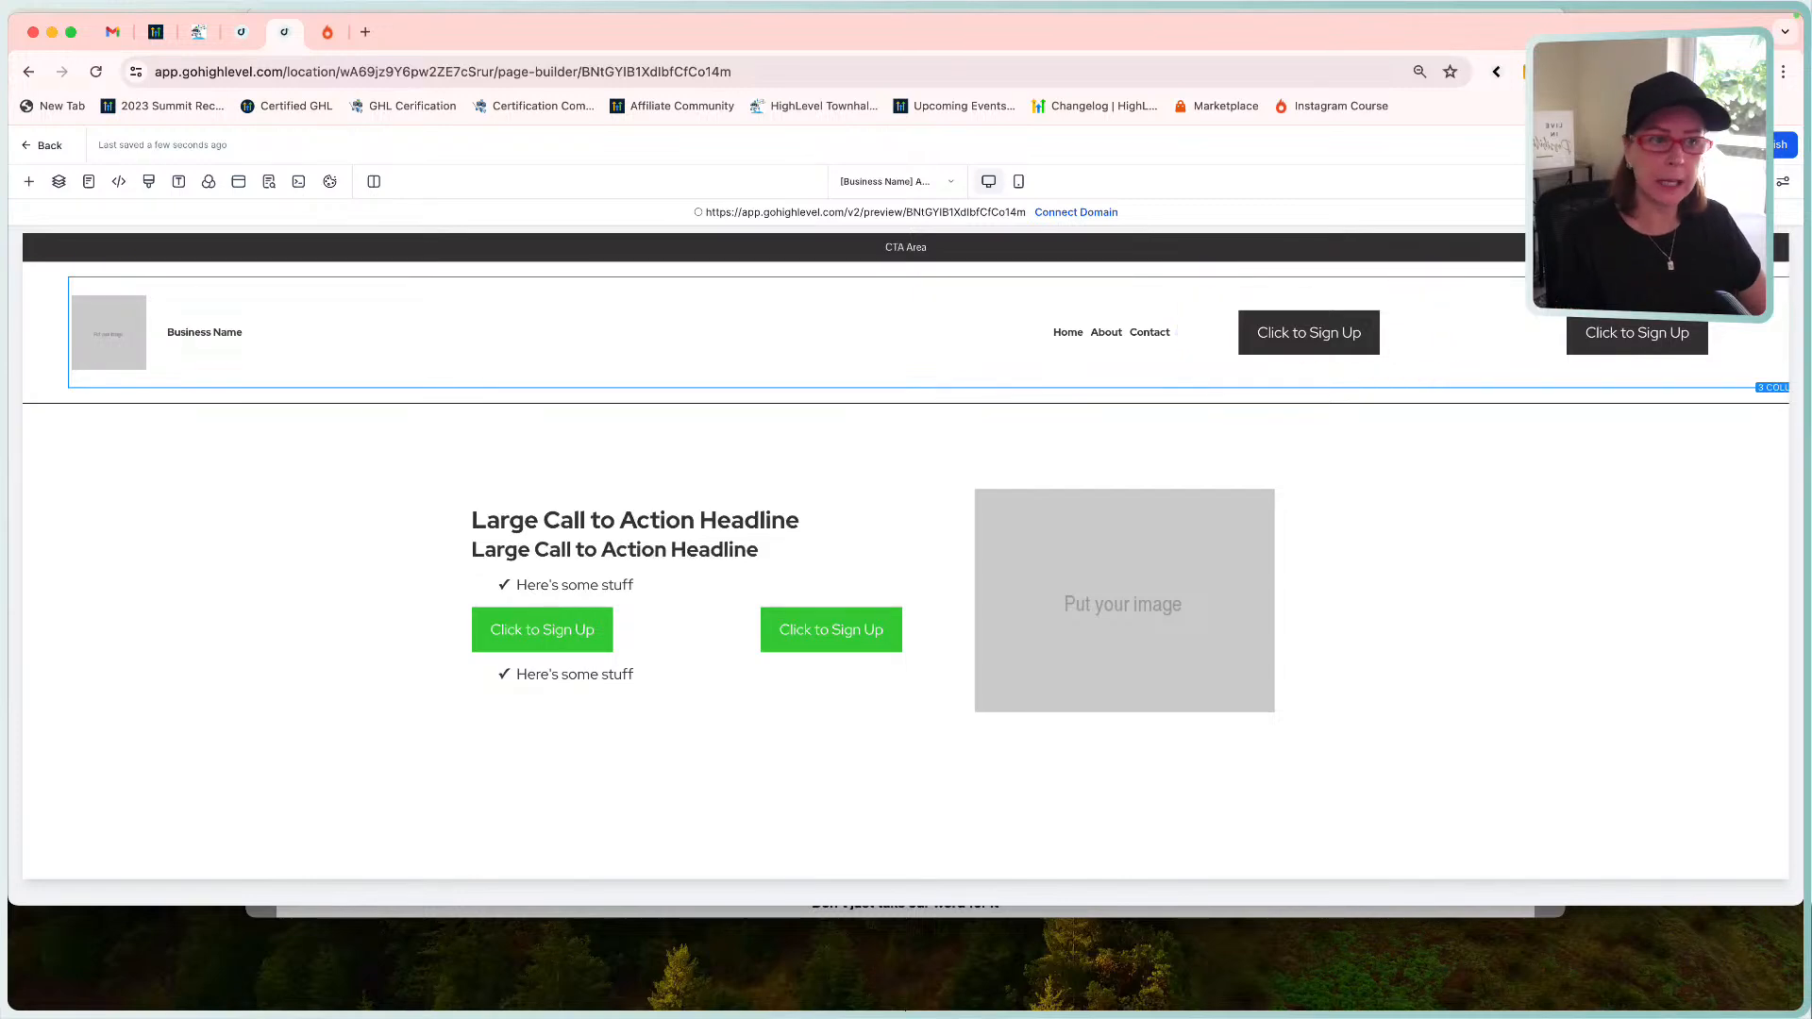
click(1672, 145)
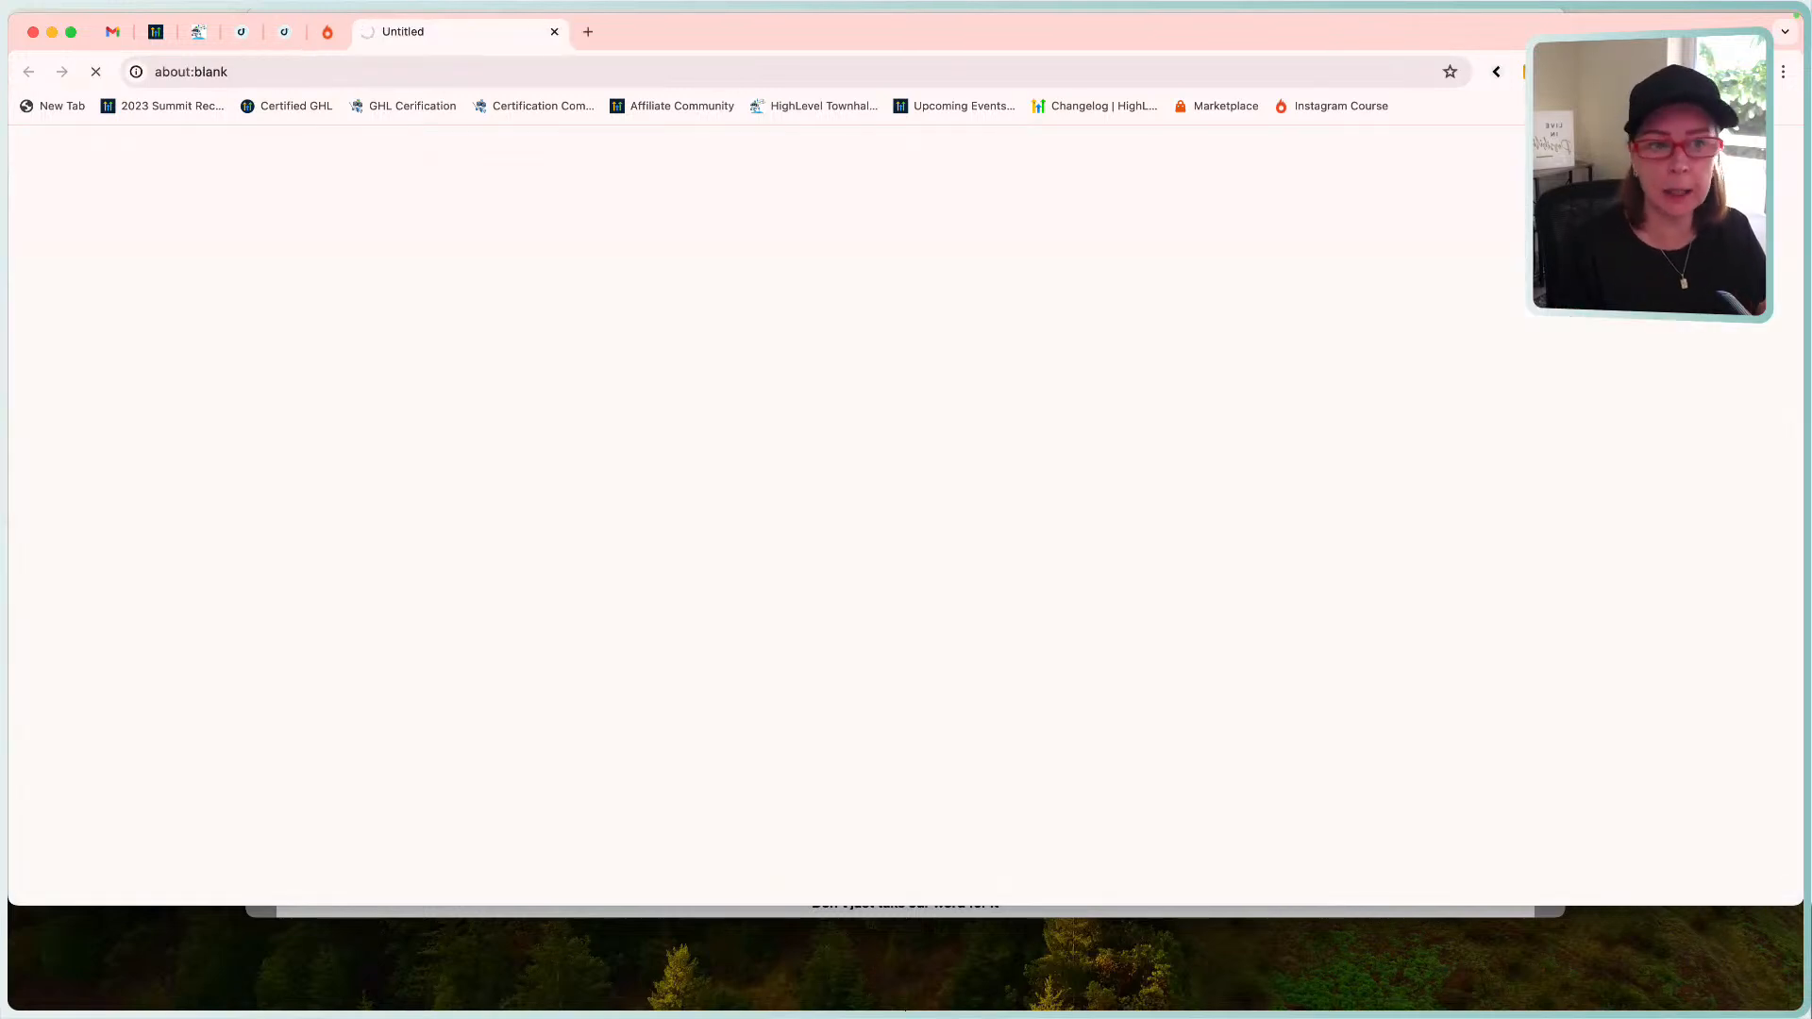
scroll(920, 292, right, 2)
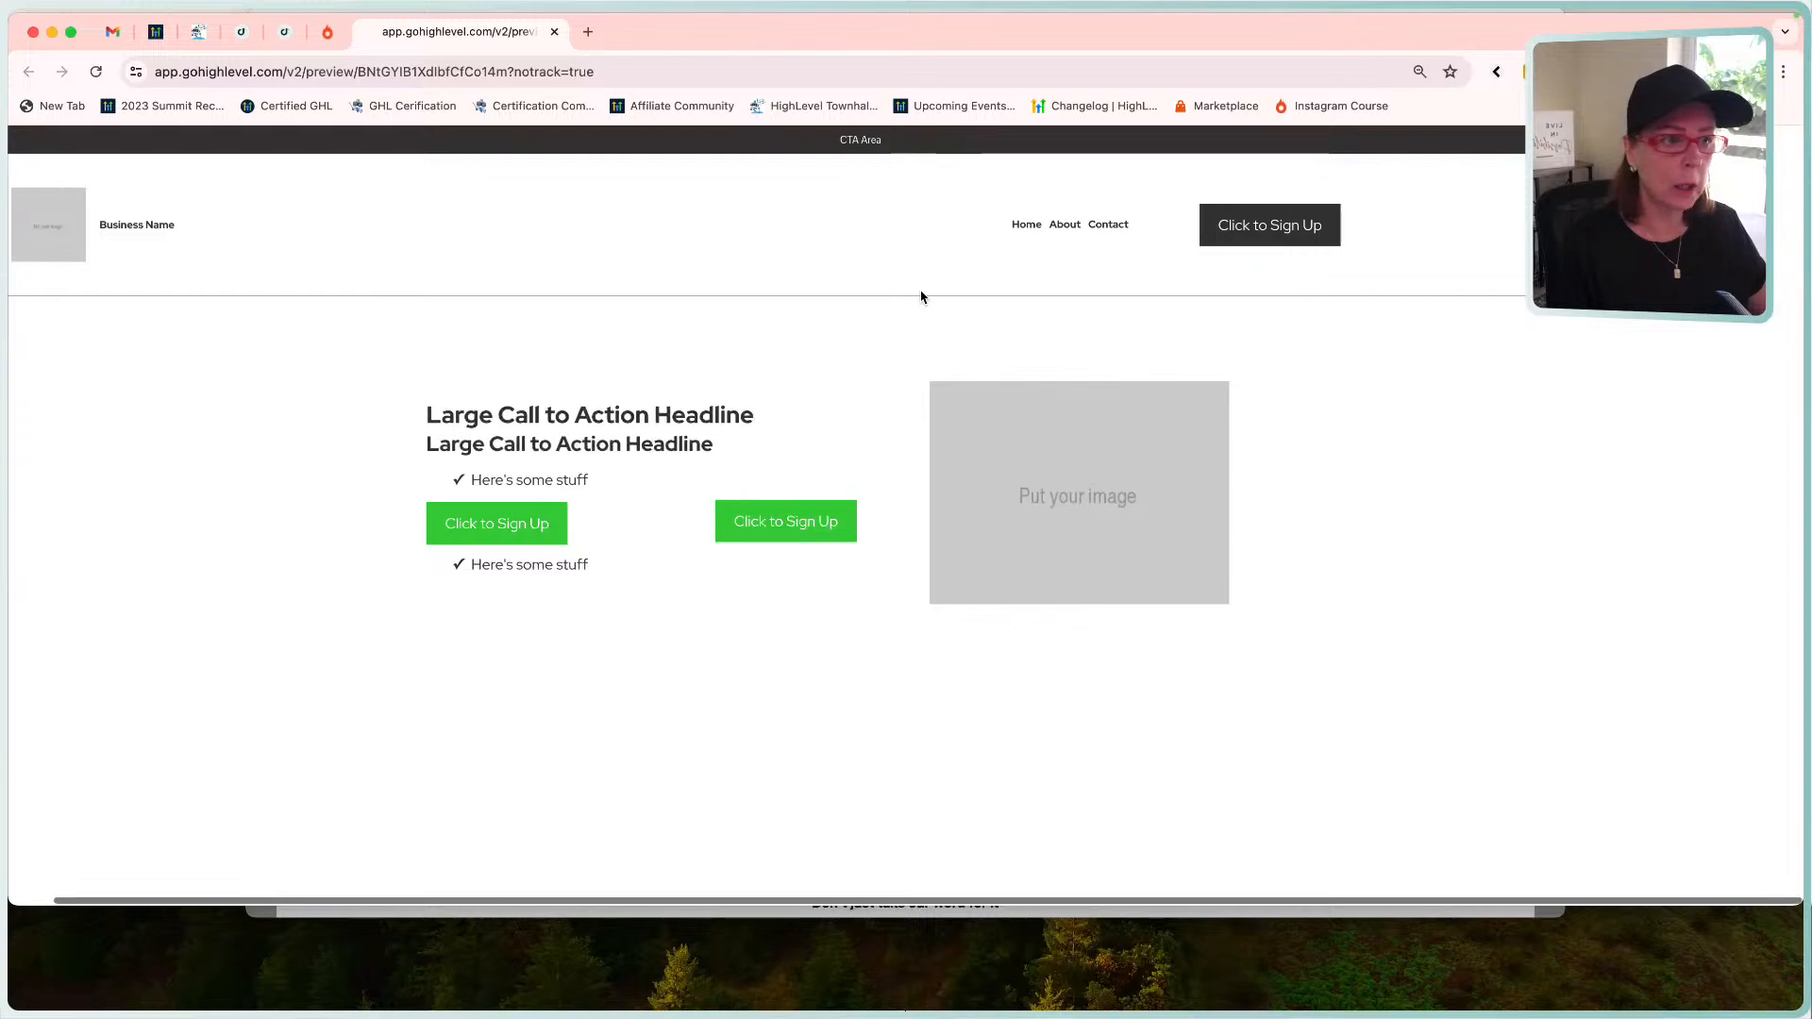
scroll(921, 292, left, 3)
scroll(922, 295, right, 2)
scroll(922, 295, left, 3)
scroll(922, 295, right, 3)
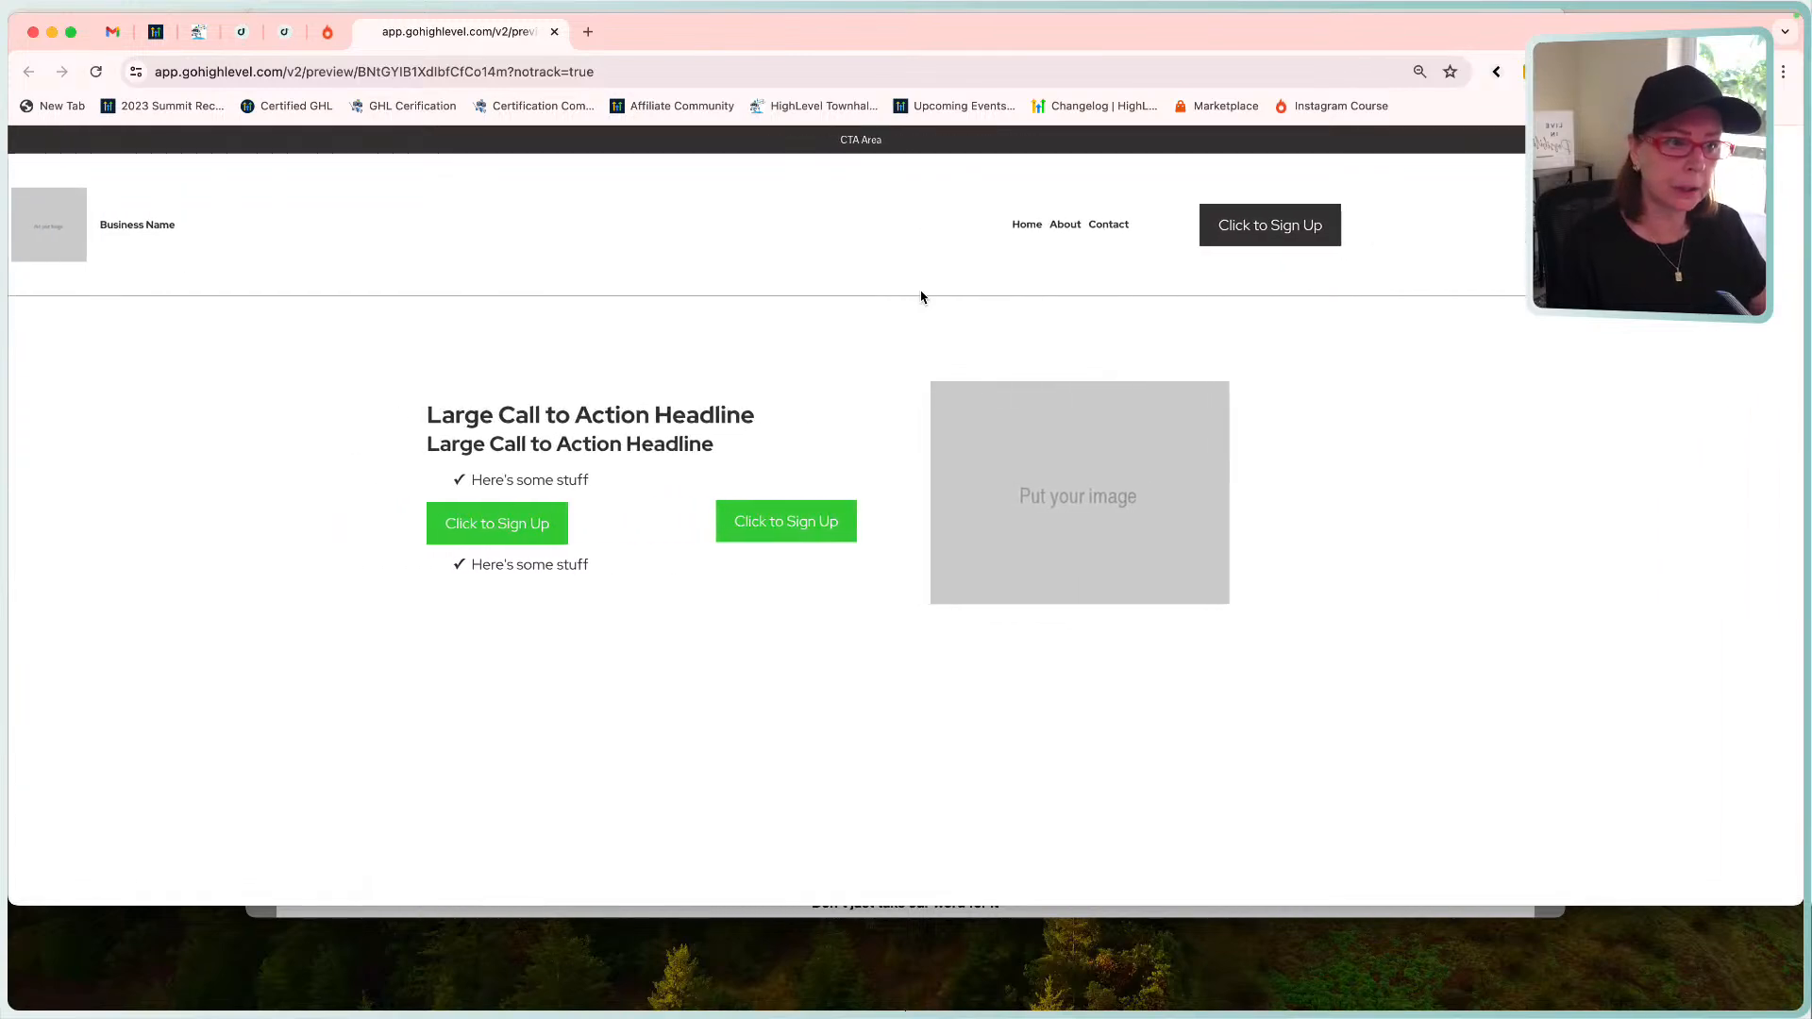
click(554, 32)
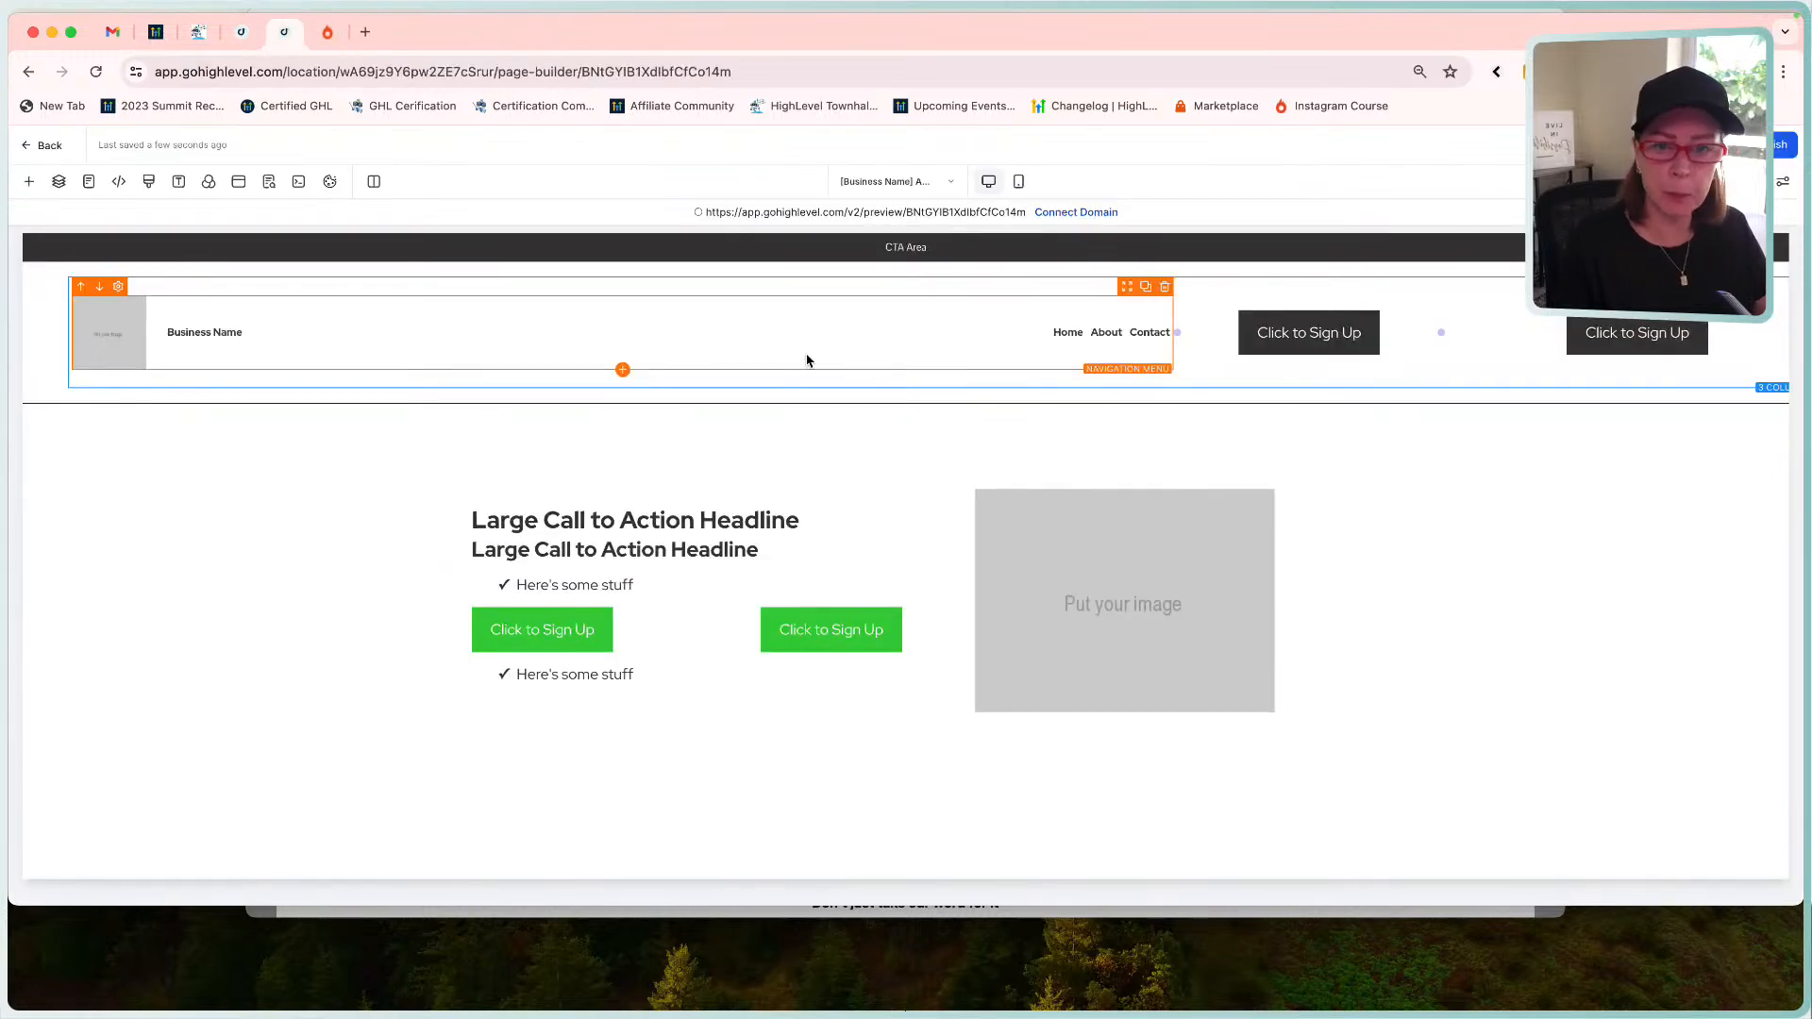
Set the header section's top and bottom padding to 0 px and widen the navigation column.
scroll(864, 359, right, 2)
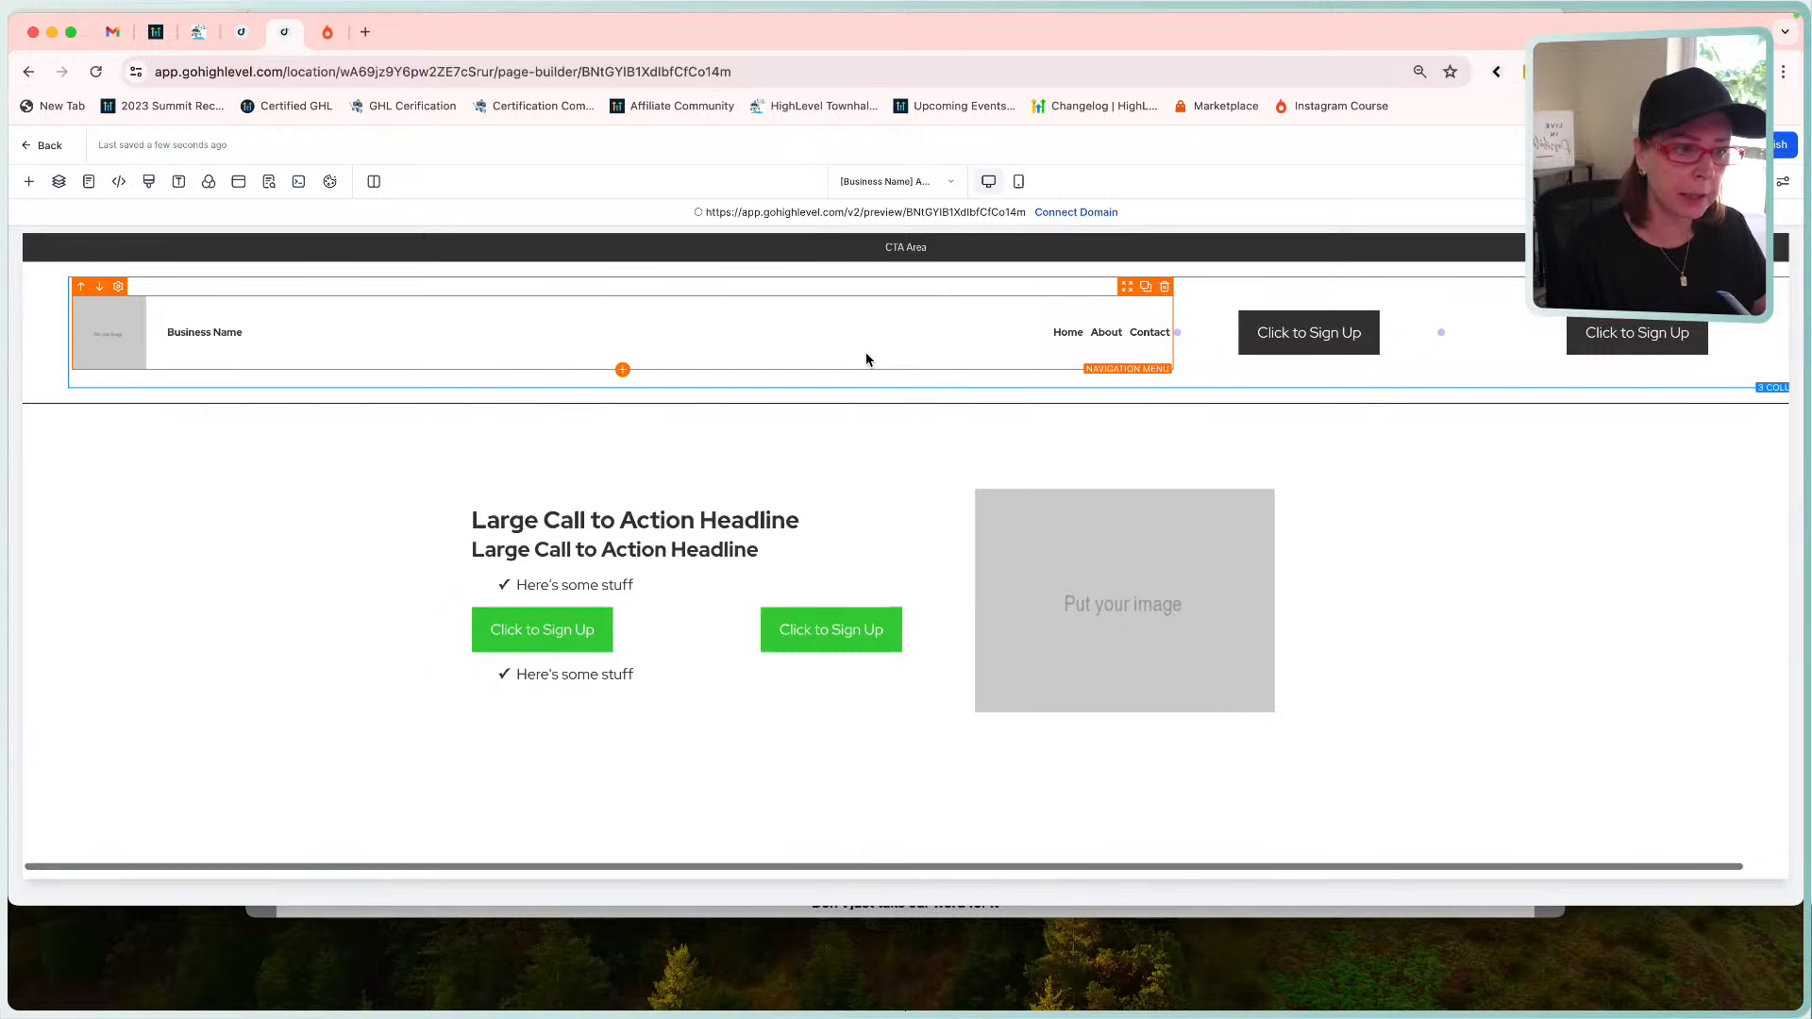
click(971, 273)
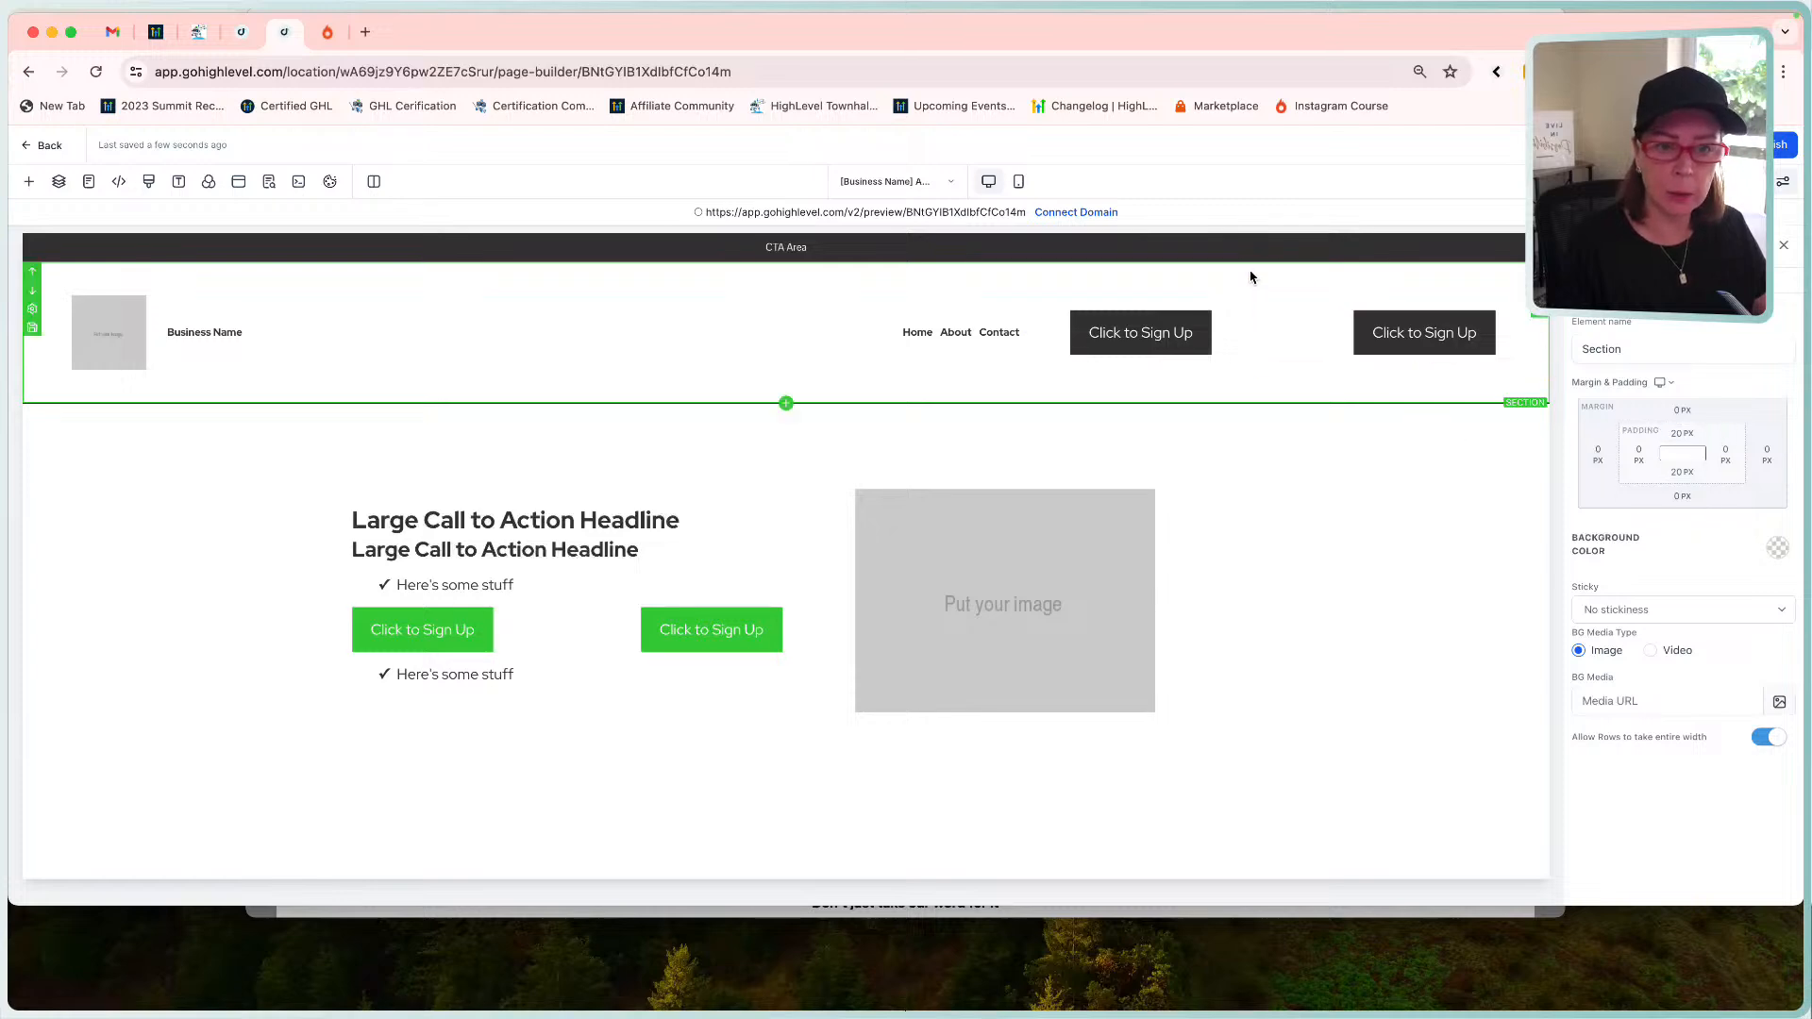
click(1682, 433)
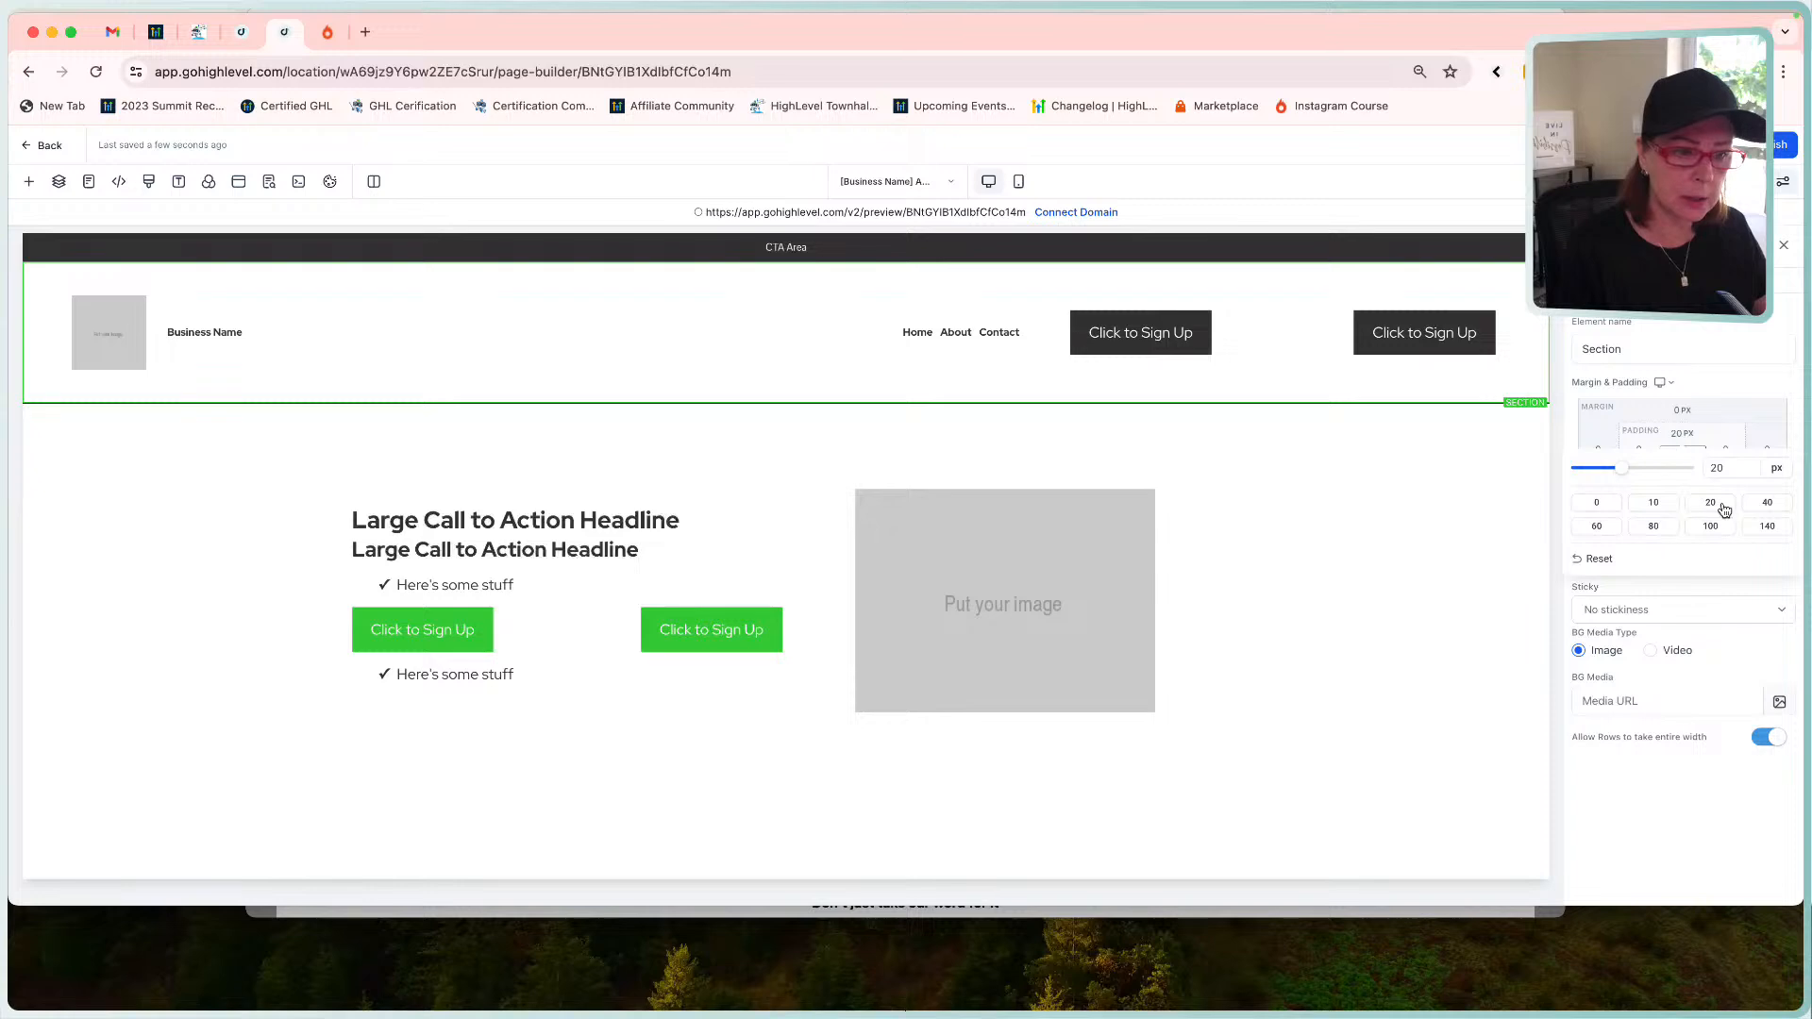
click(1597, 502)
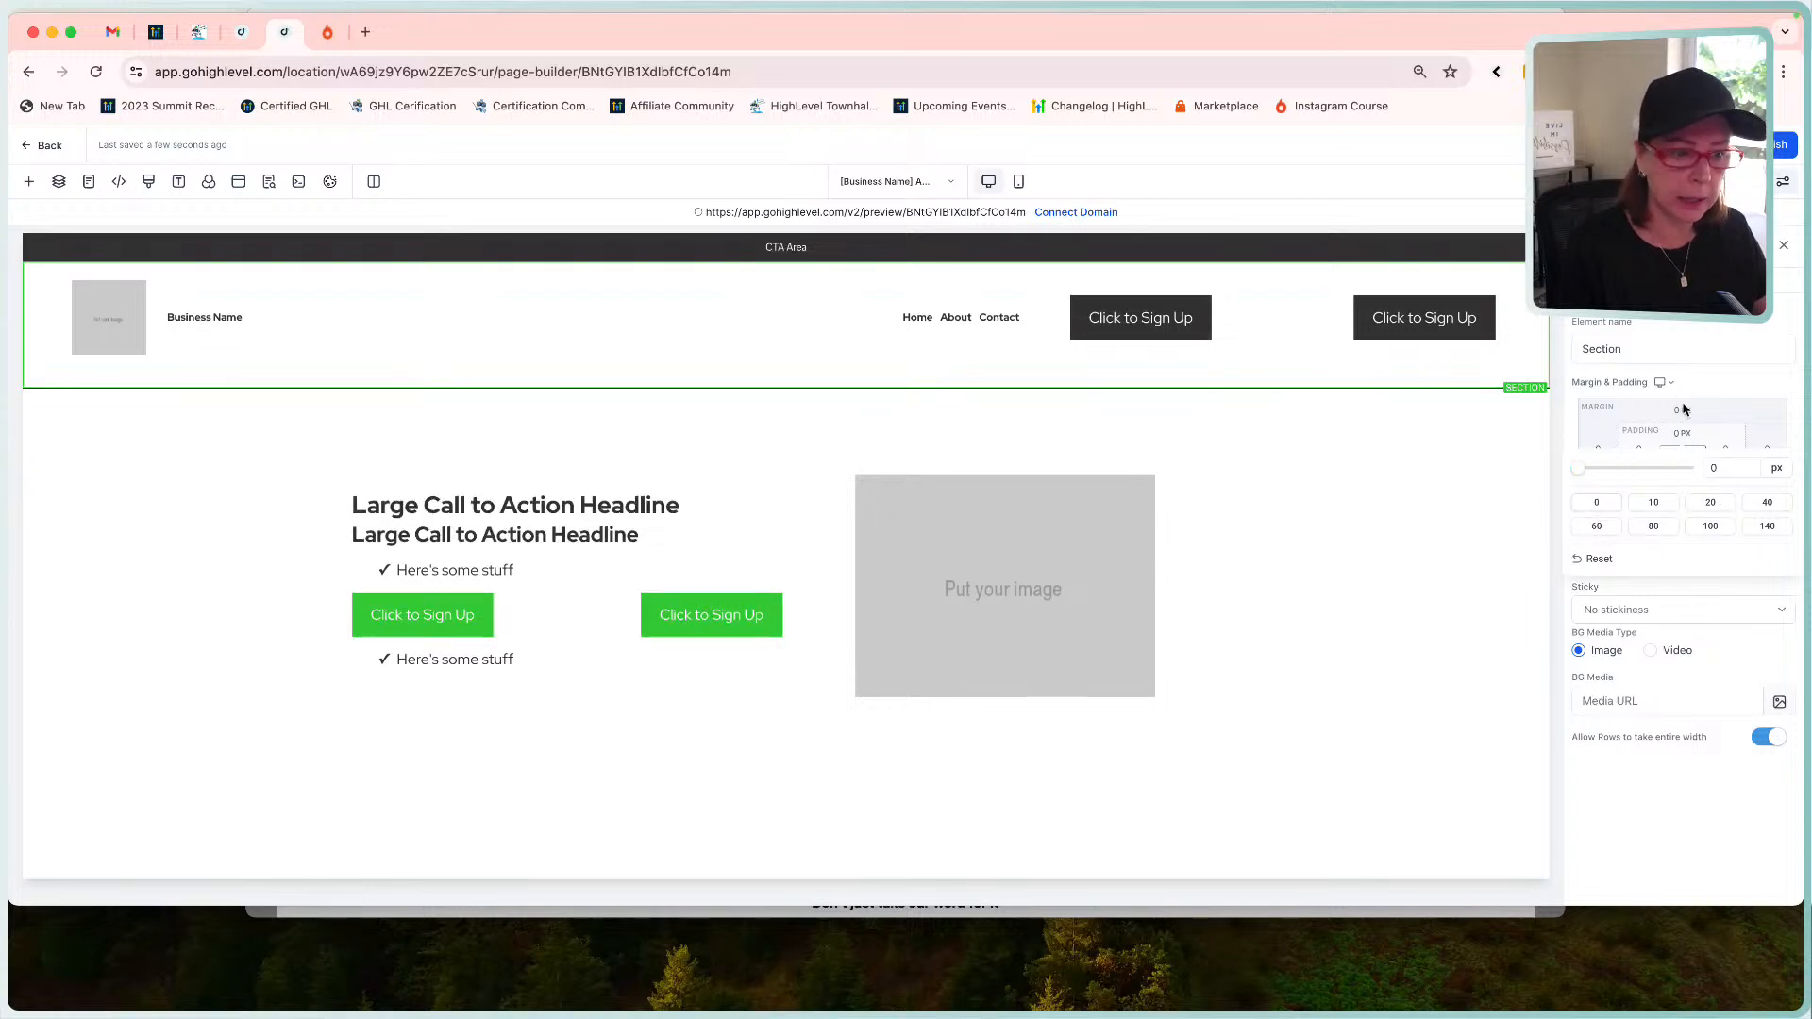
click(1682, 435)
click(1682, 472)
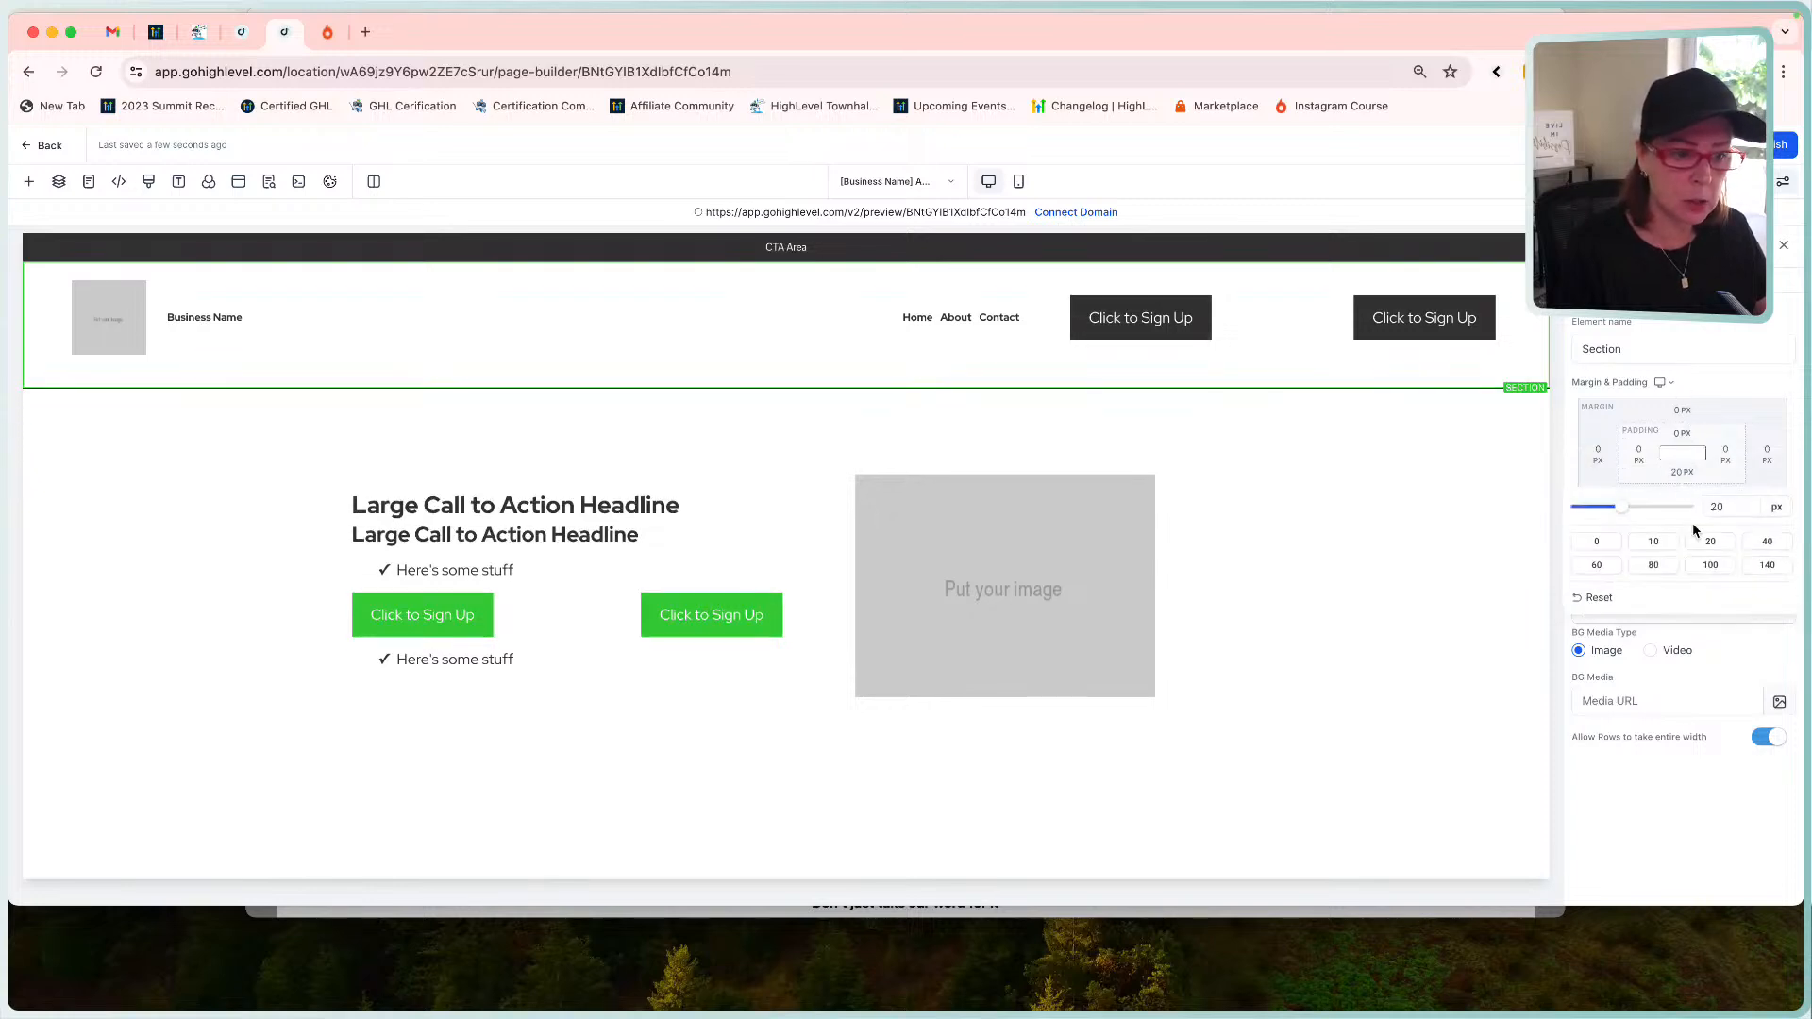
click(1597, 541)
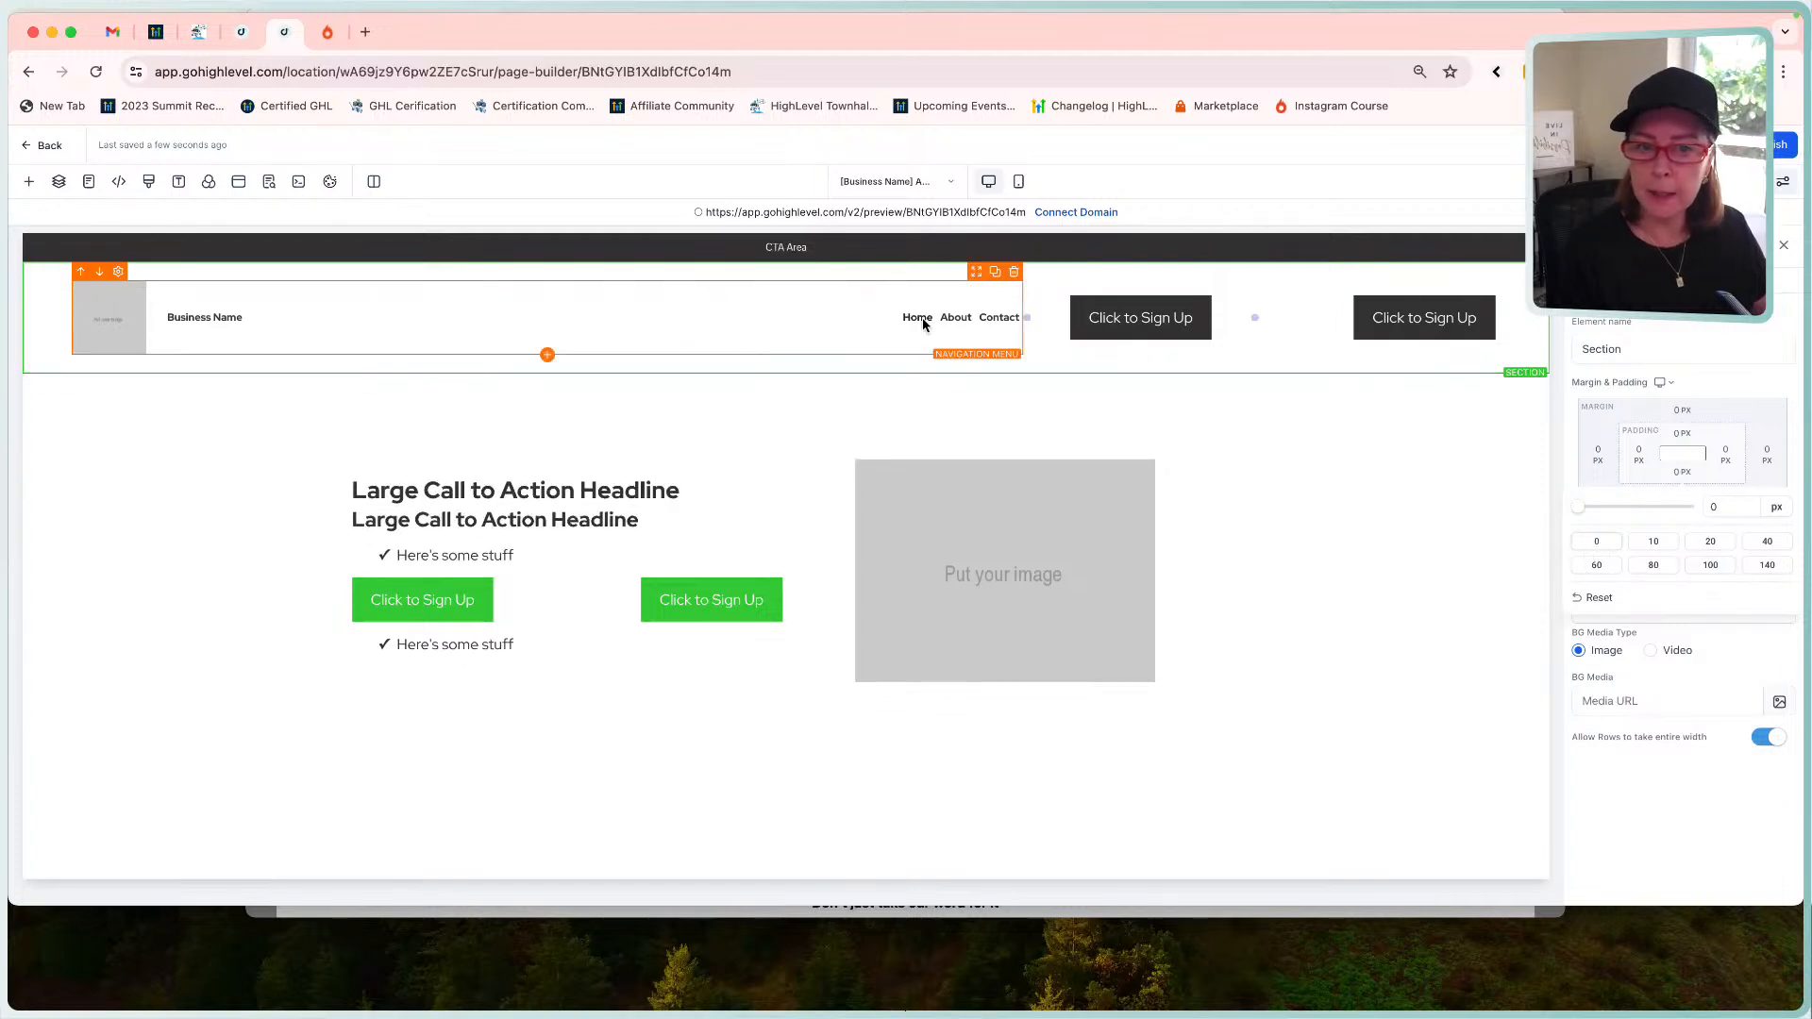
mouse_move(1027, 317)
mouse_down()
mouse_move(783, 332)
mouse_move(1047, 322)
mouse_up()
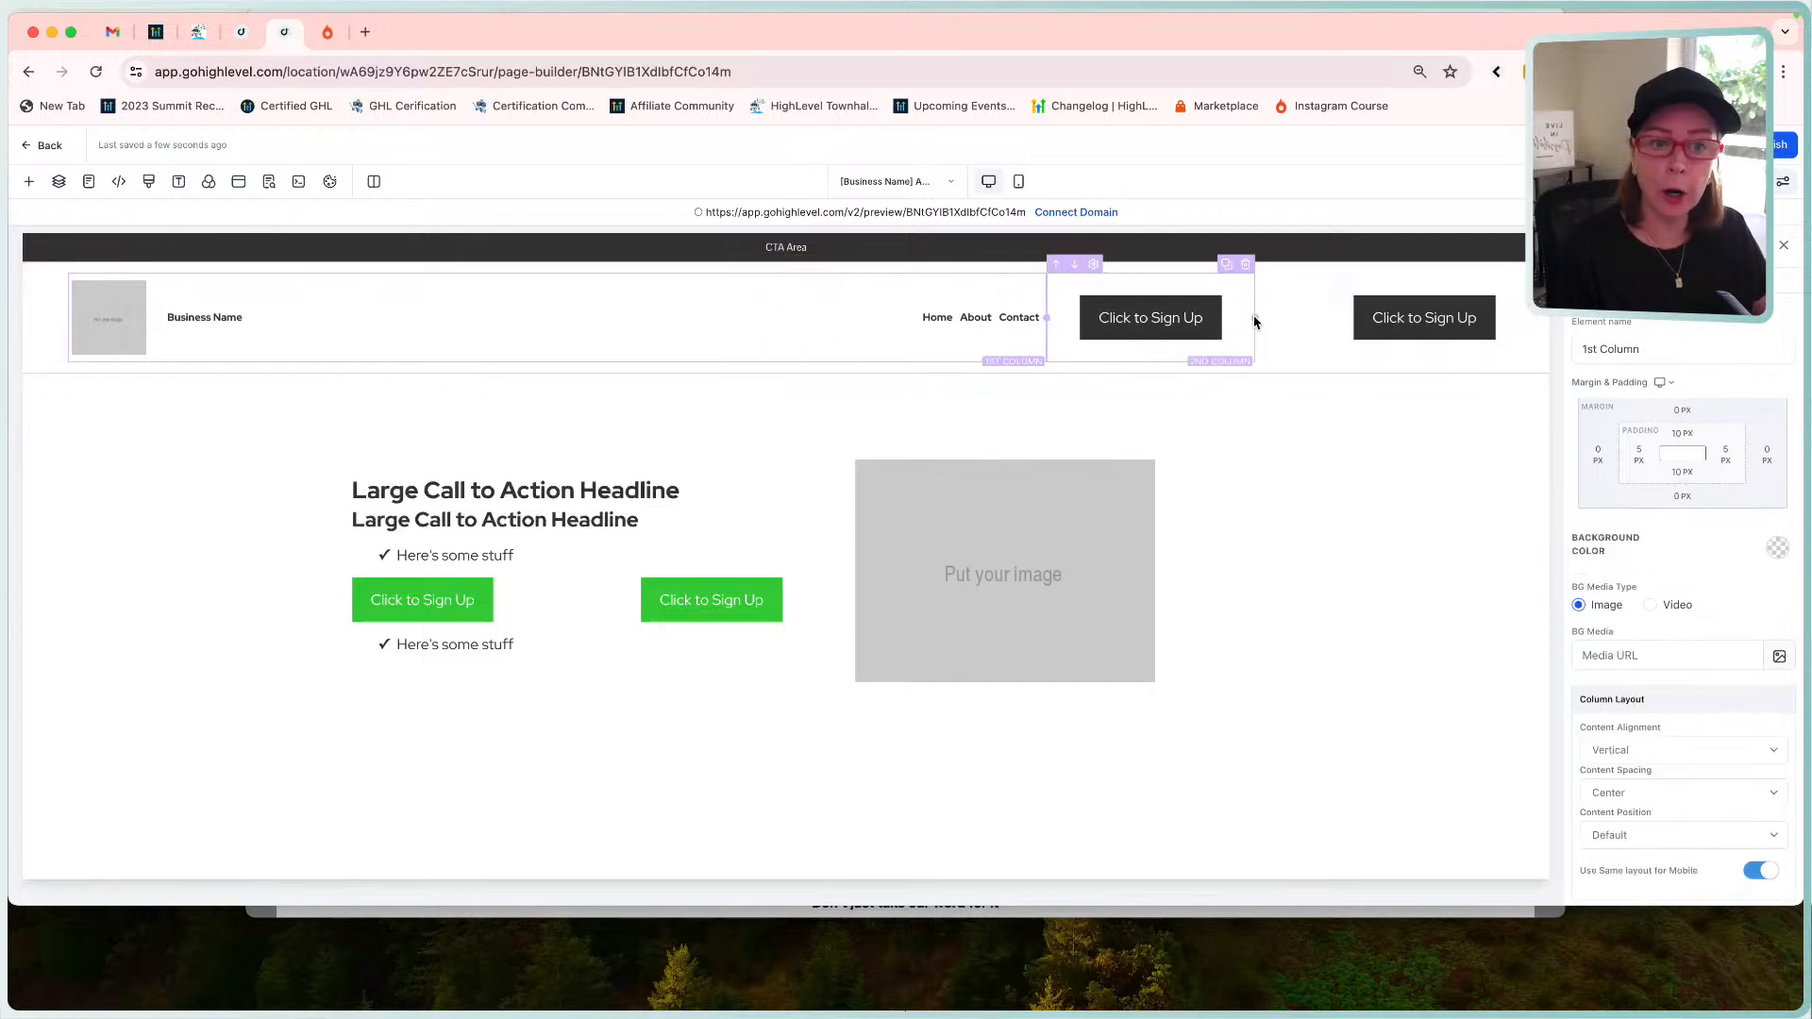
Widen the last column, narrow the header row to width 85, and toggle full-width rows off and on.
drag(1248, 321, 1347, 315)
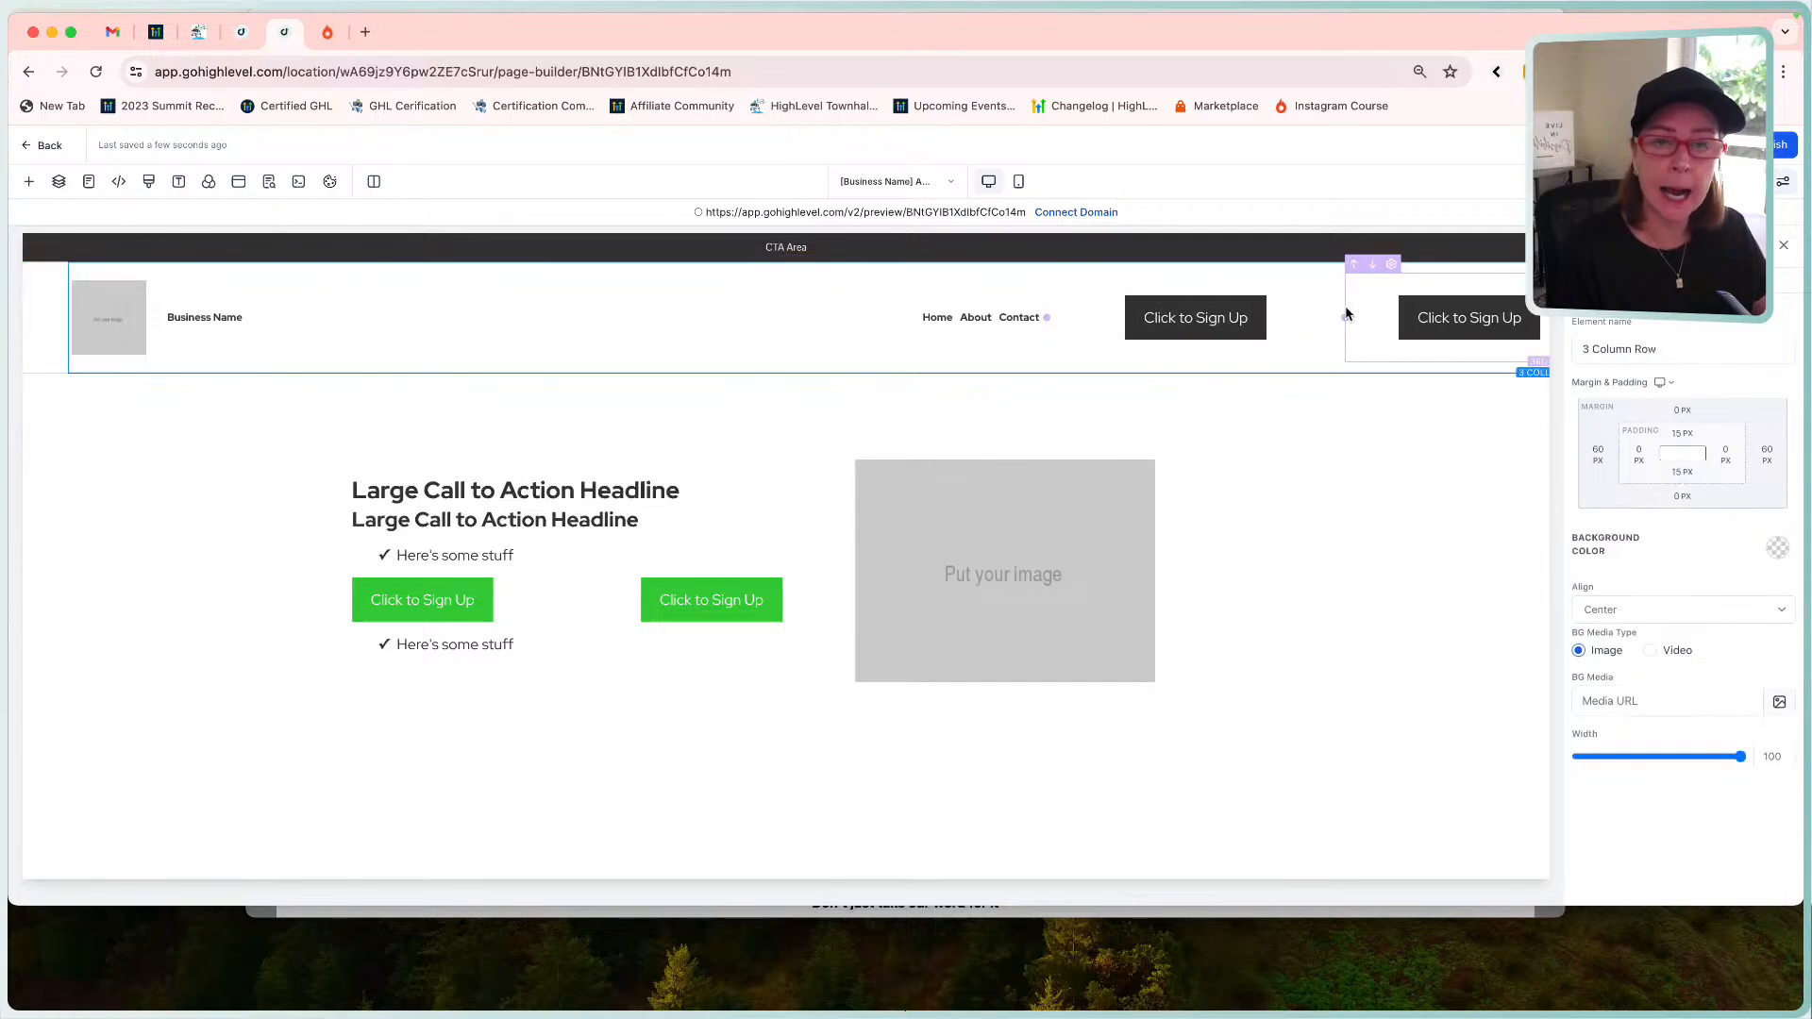
click(1266, 336)
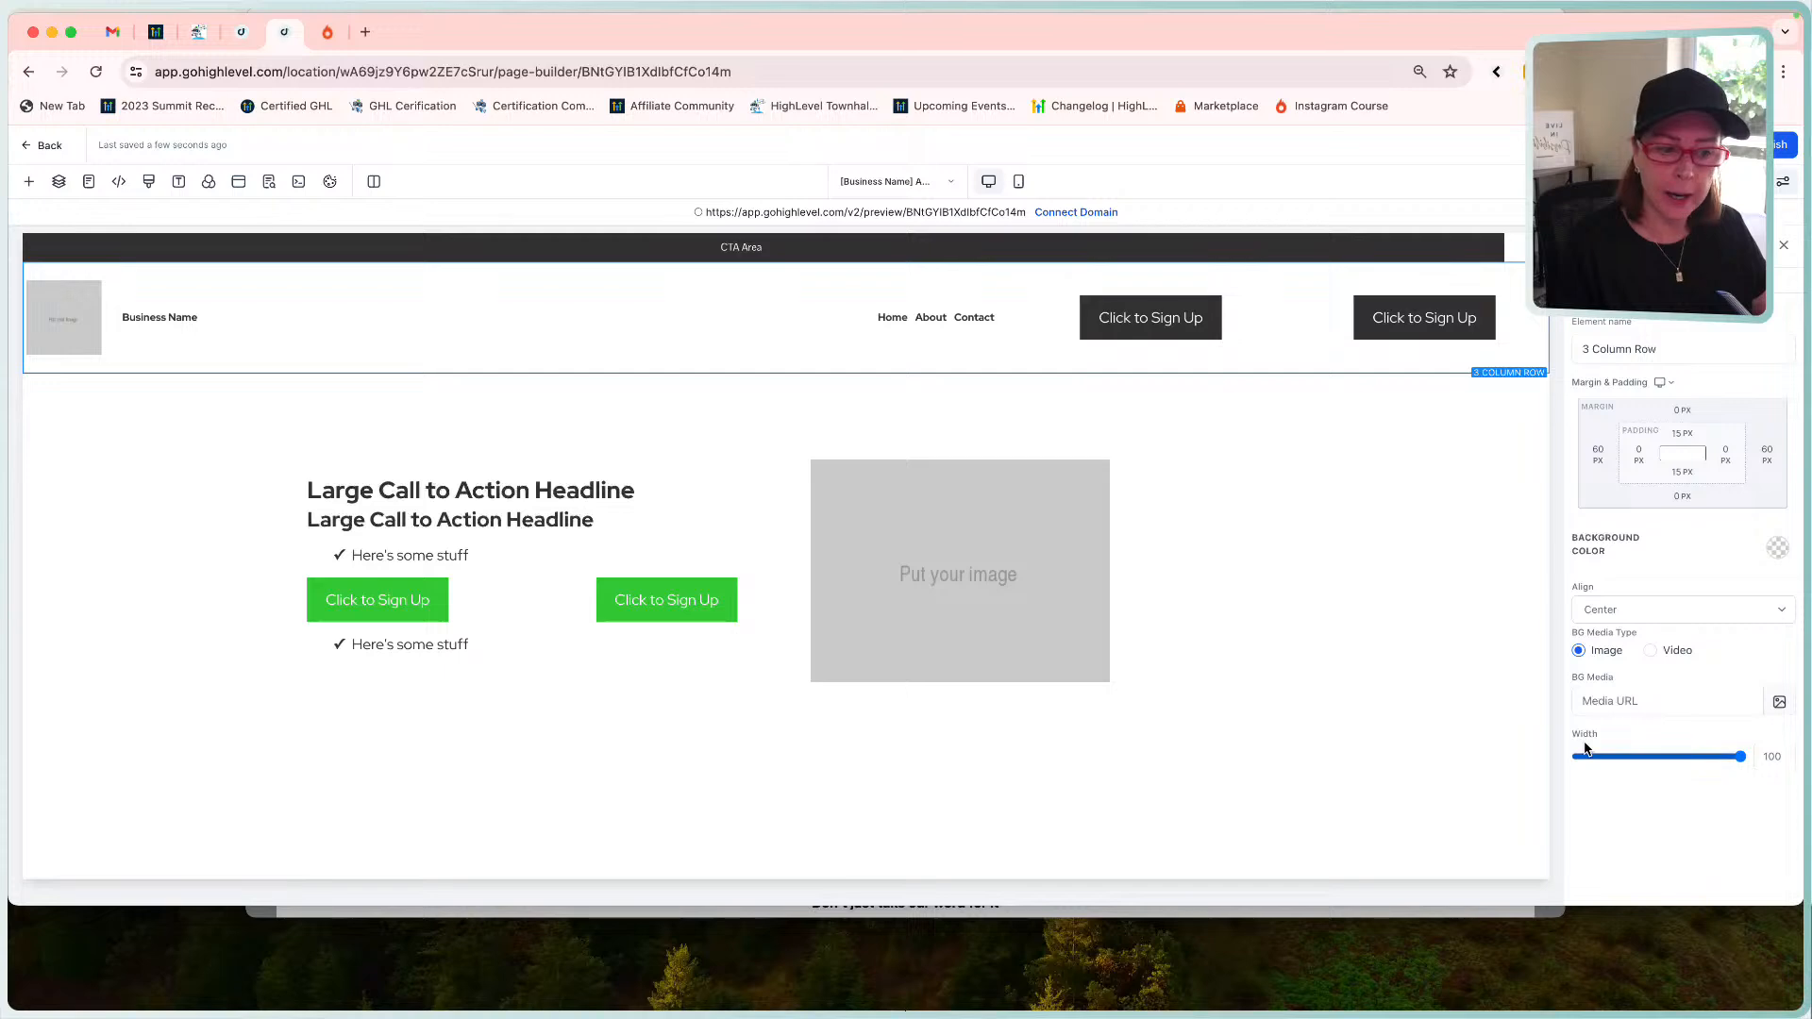
drag(1740, 756, 1707, 763)
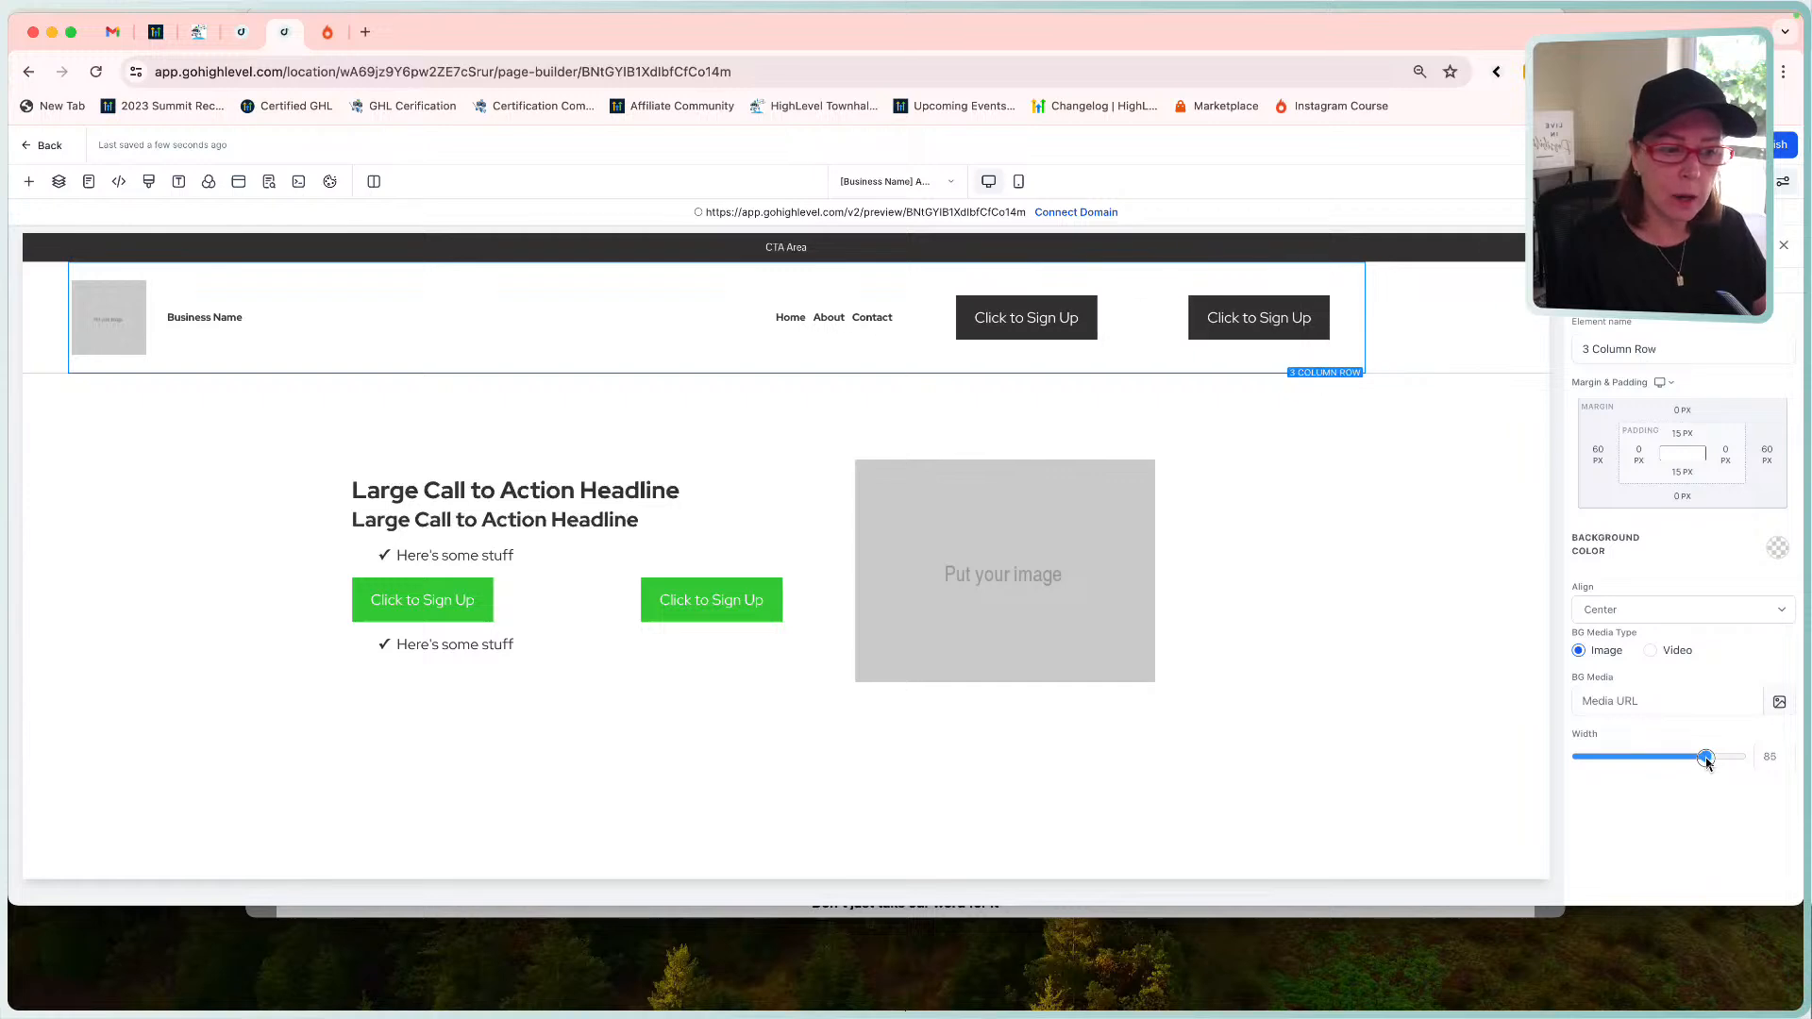
click(1463, 304)
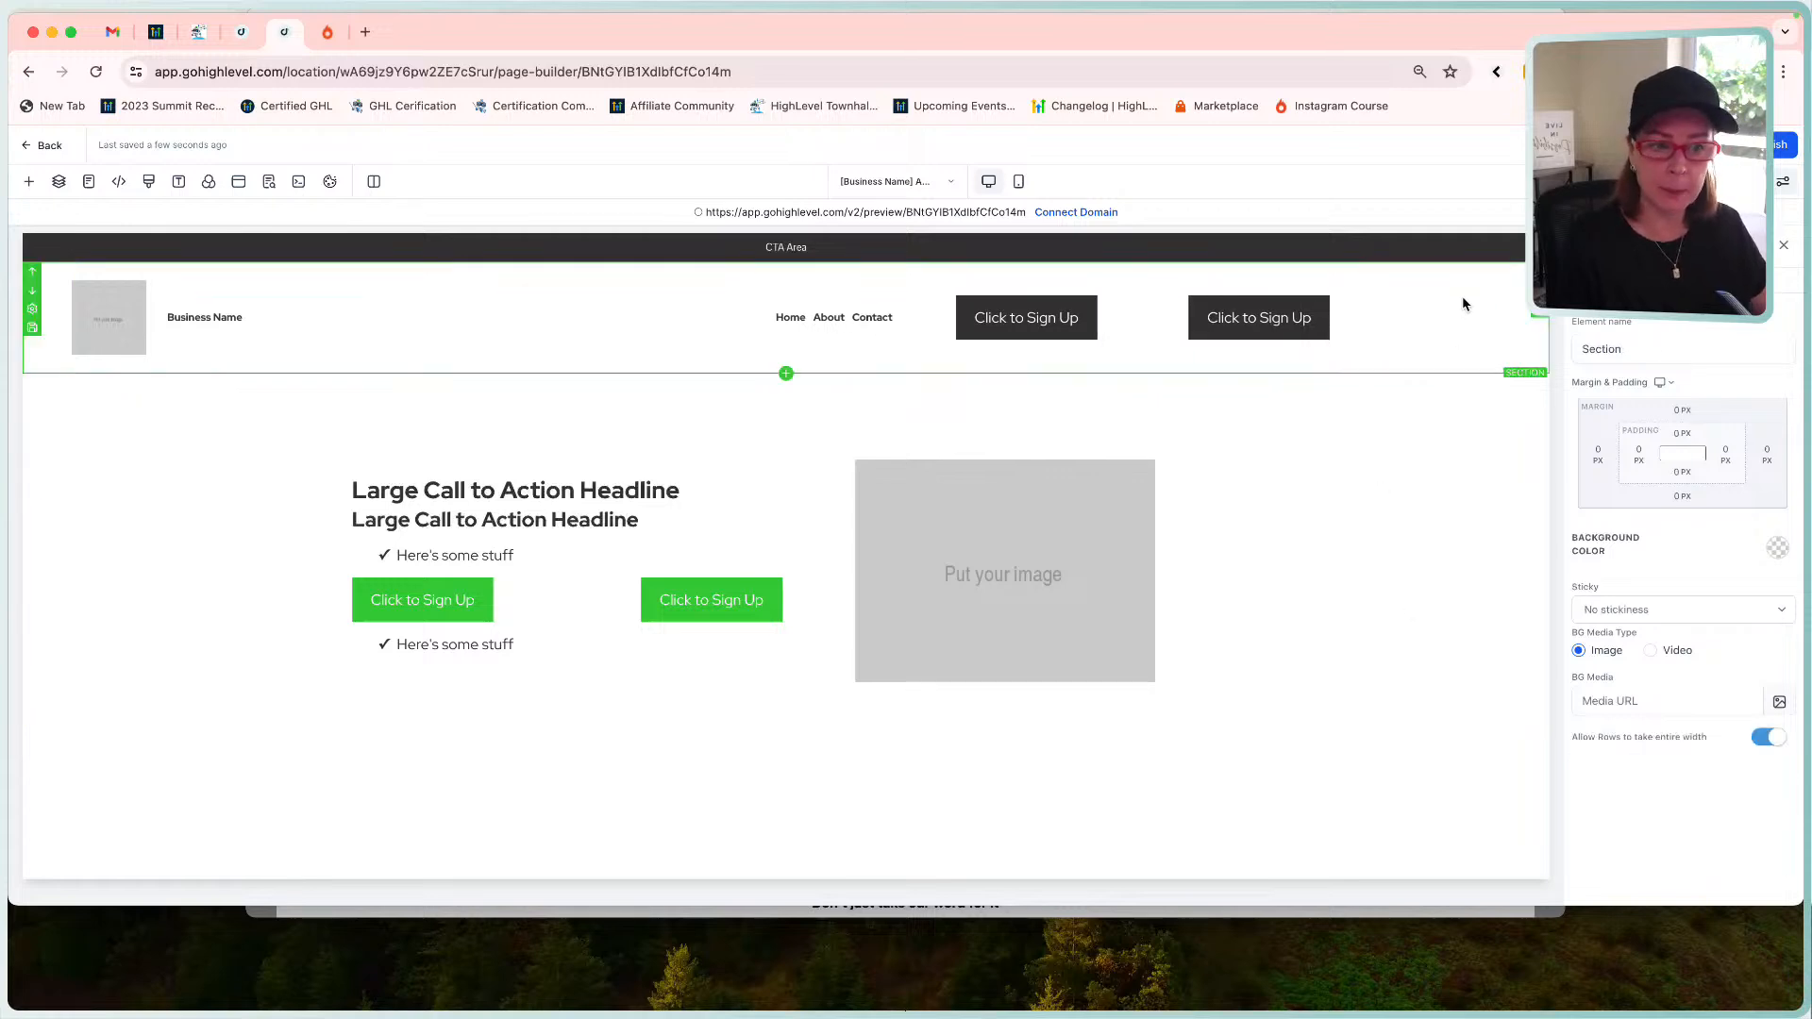
click(1767, 737)
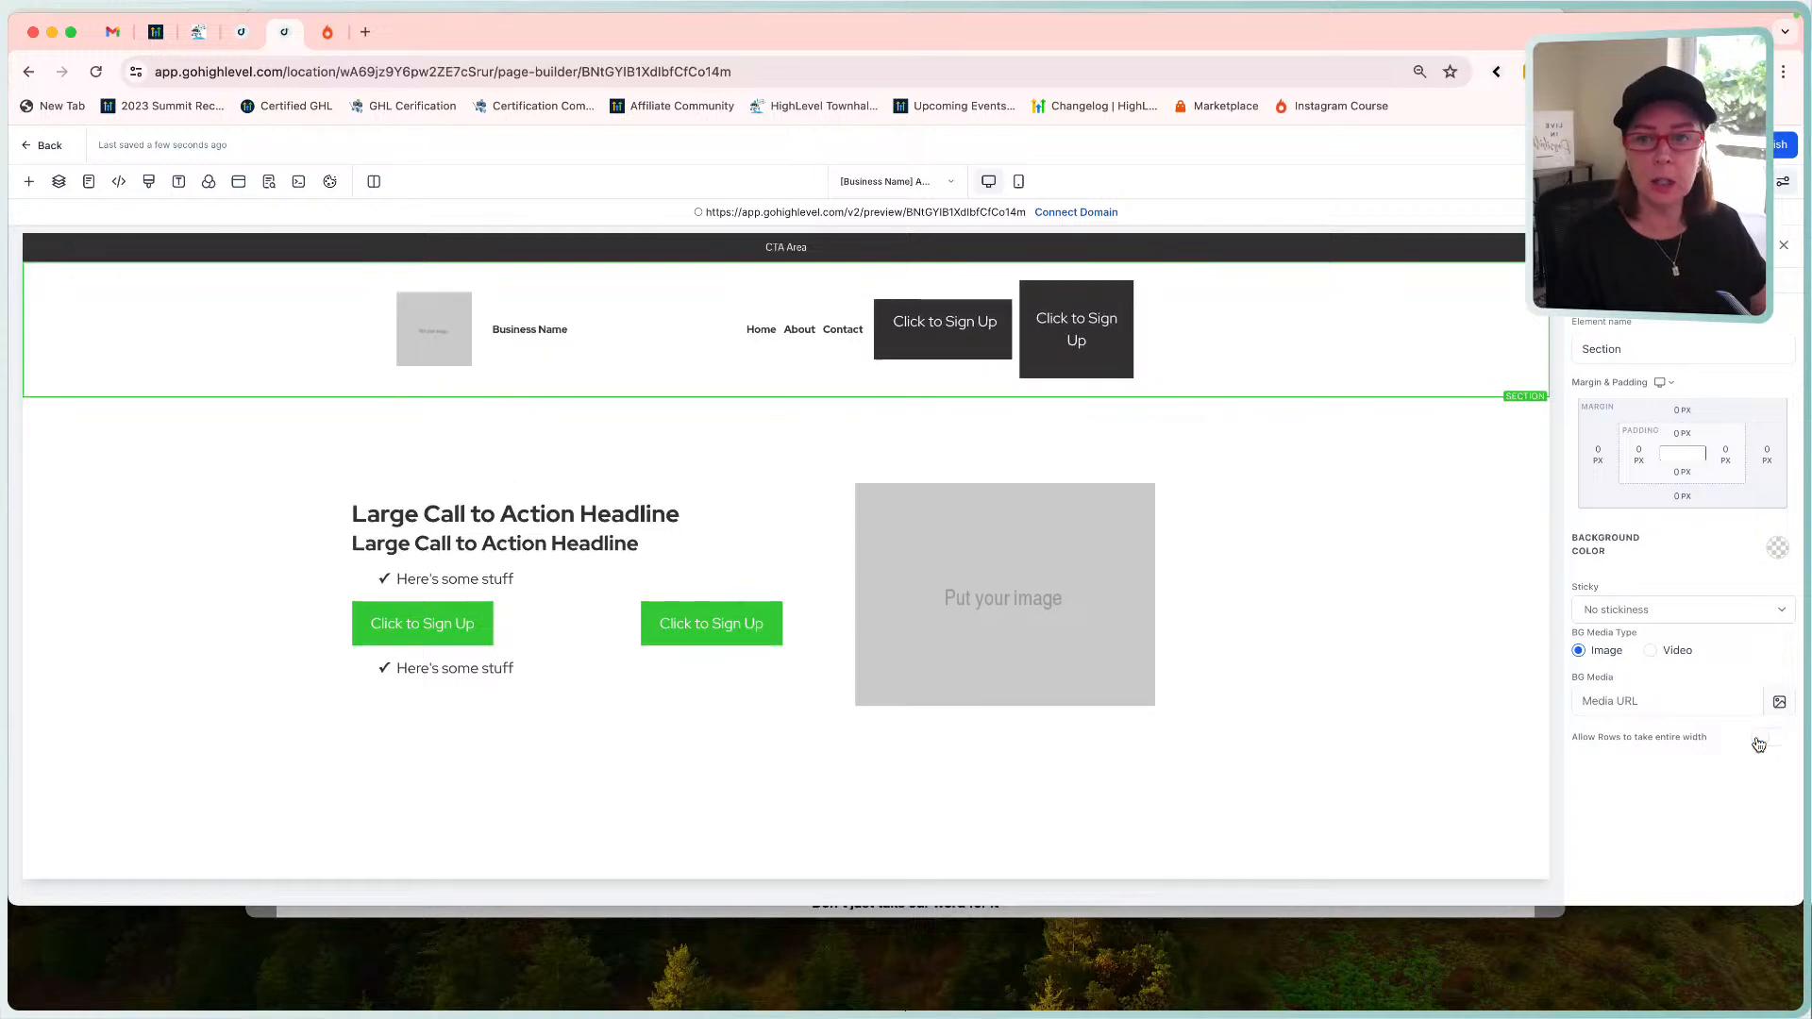
click(1774, 738)
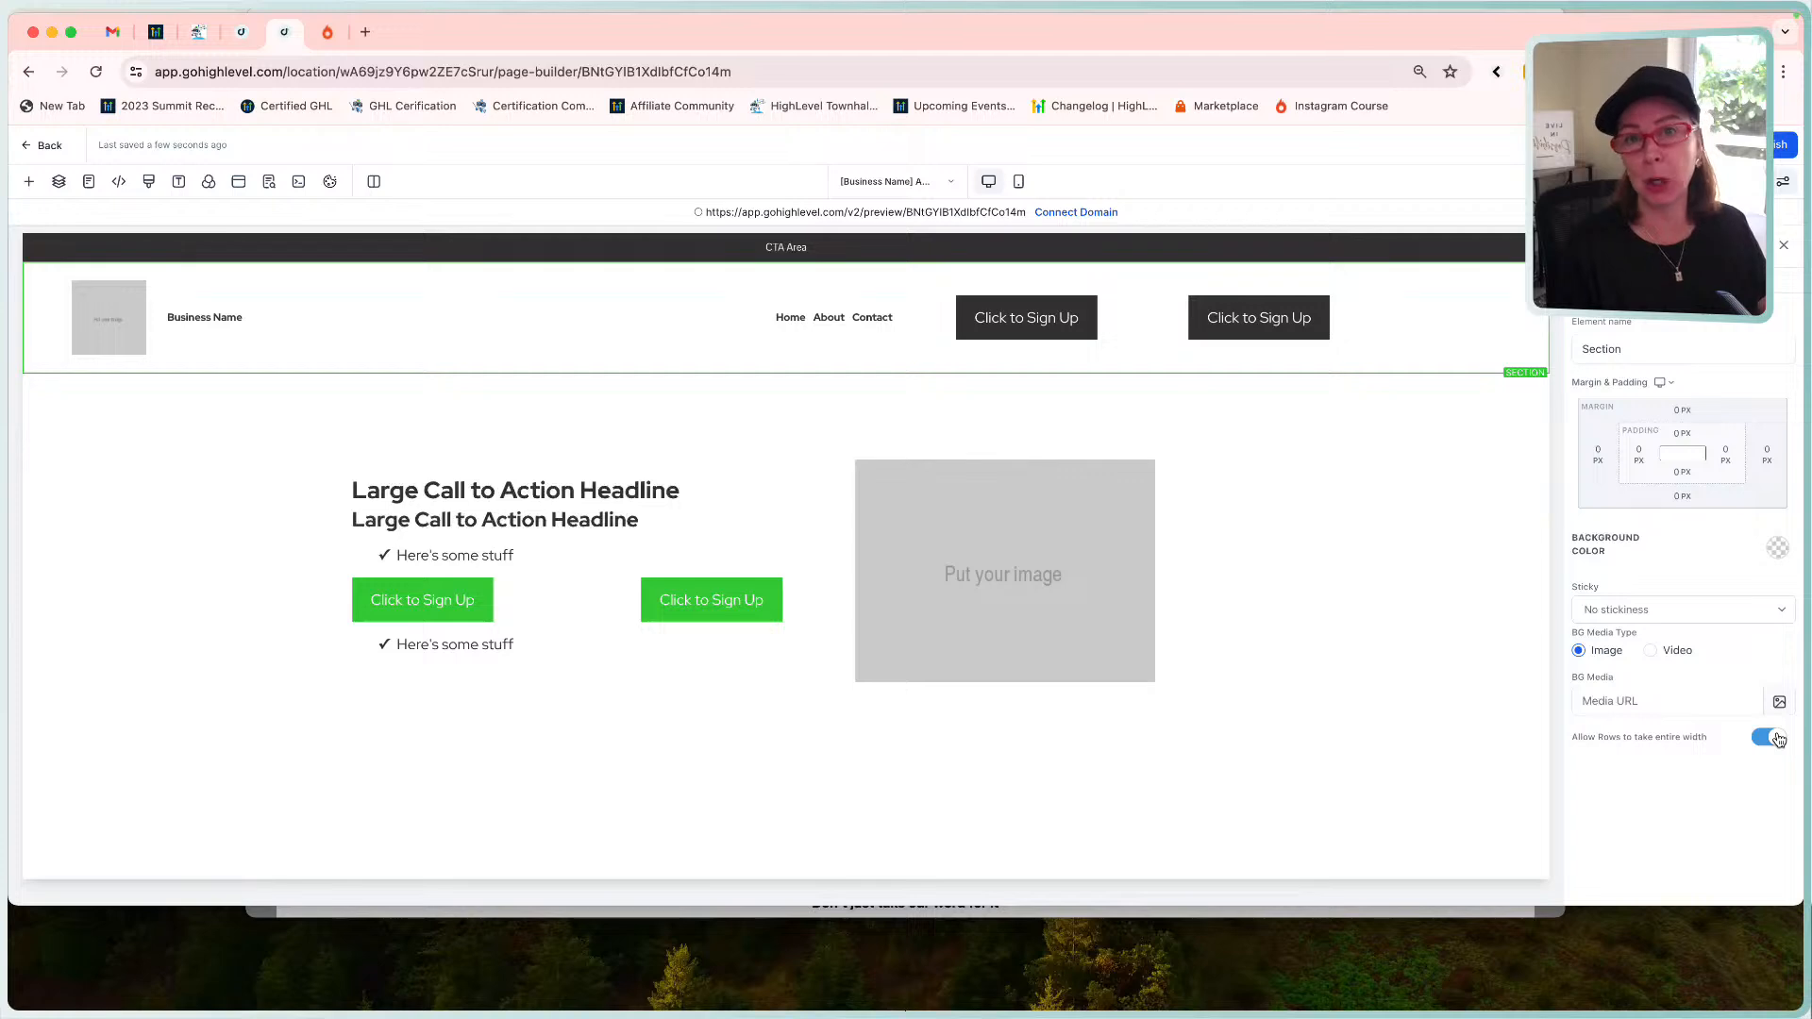
Delete the 'Business Name' text from the navigation menu, then scroll to Brand Logo Config.
click(1318, 271)
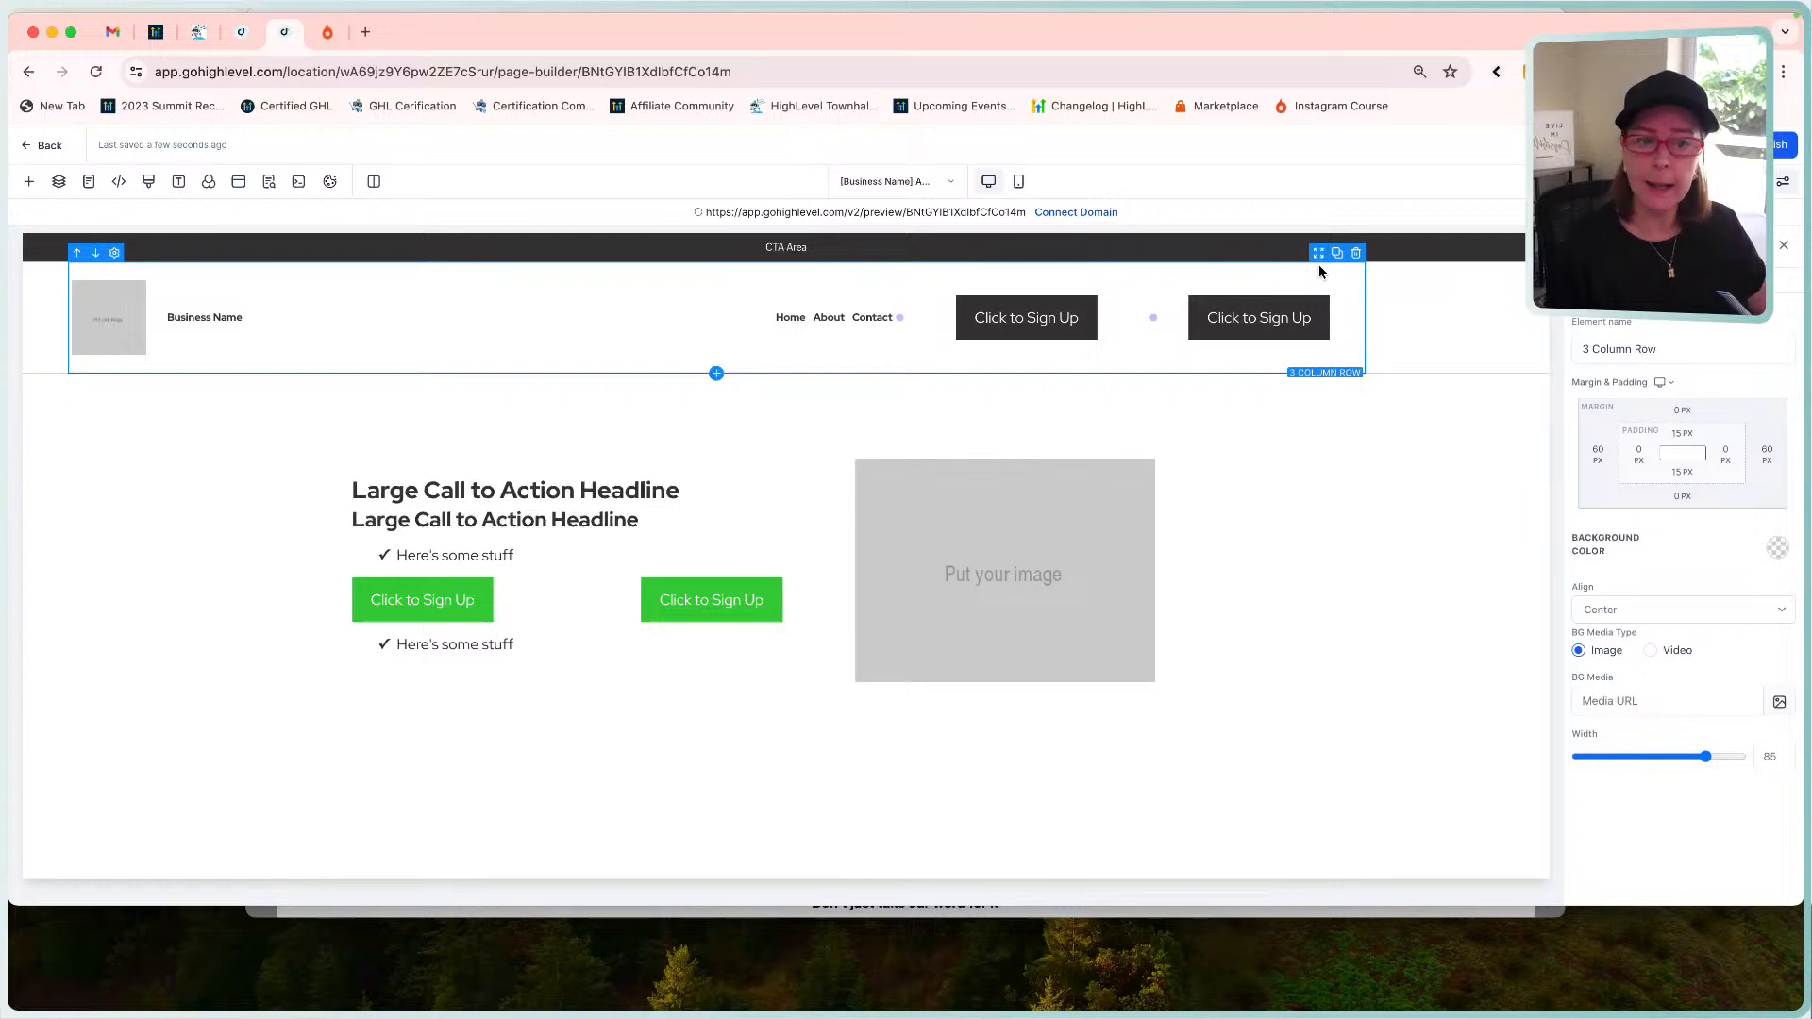
click(242, 317)
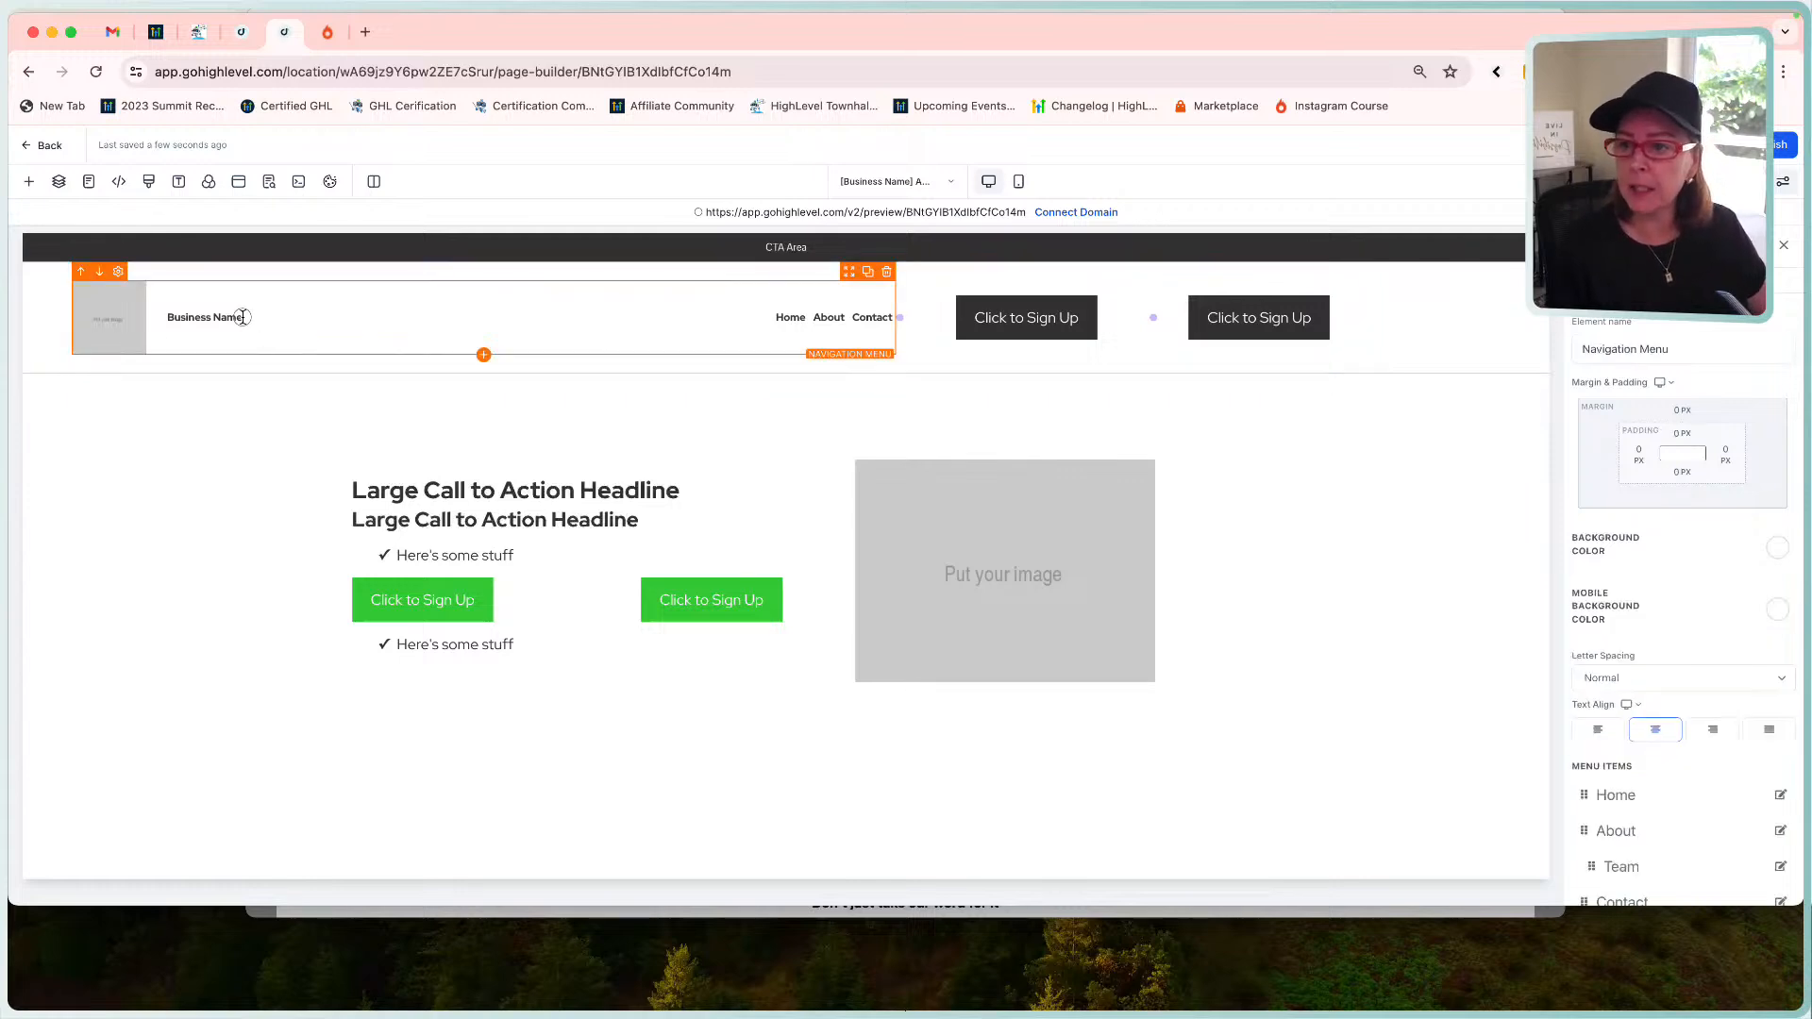
click(242, 317)
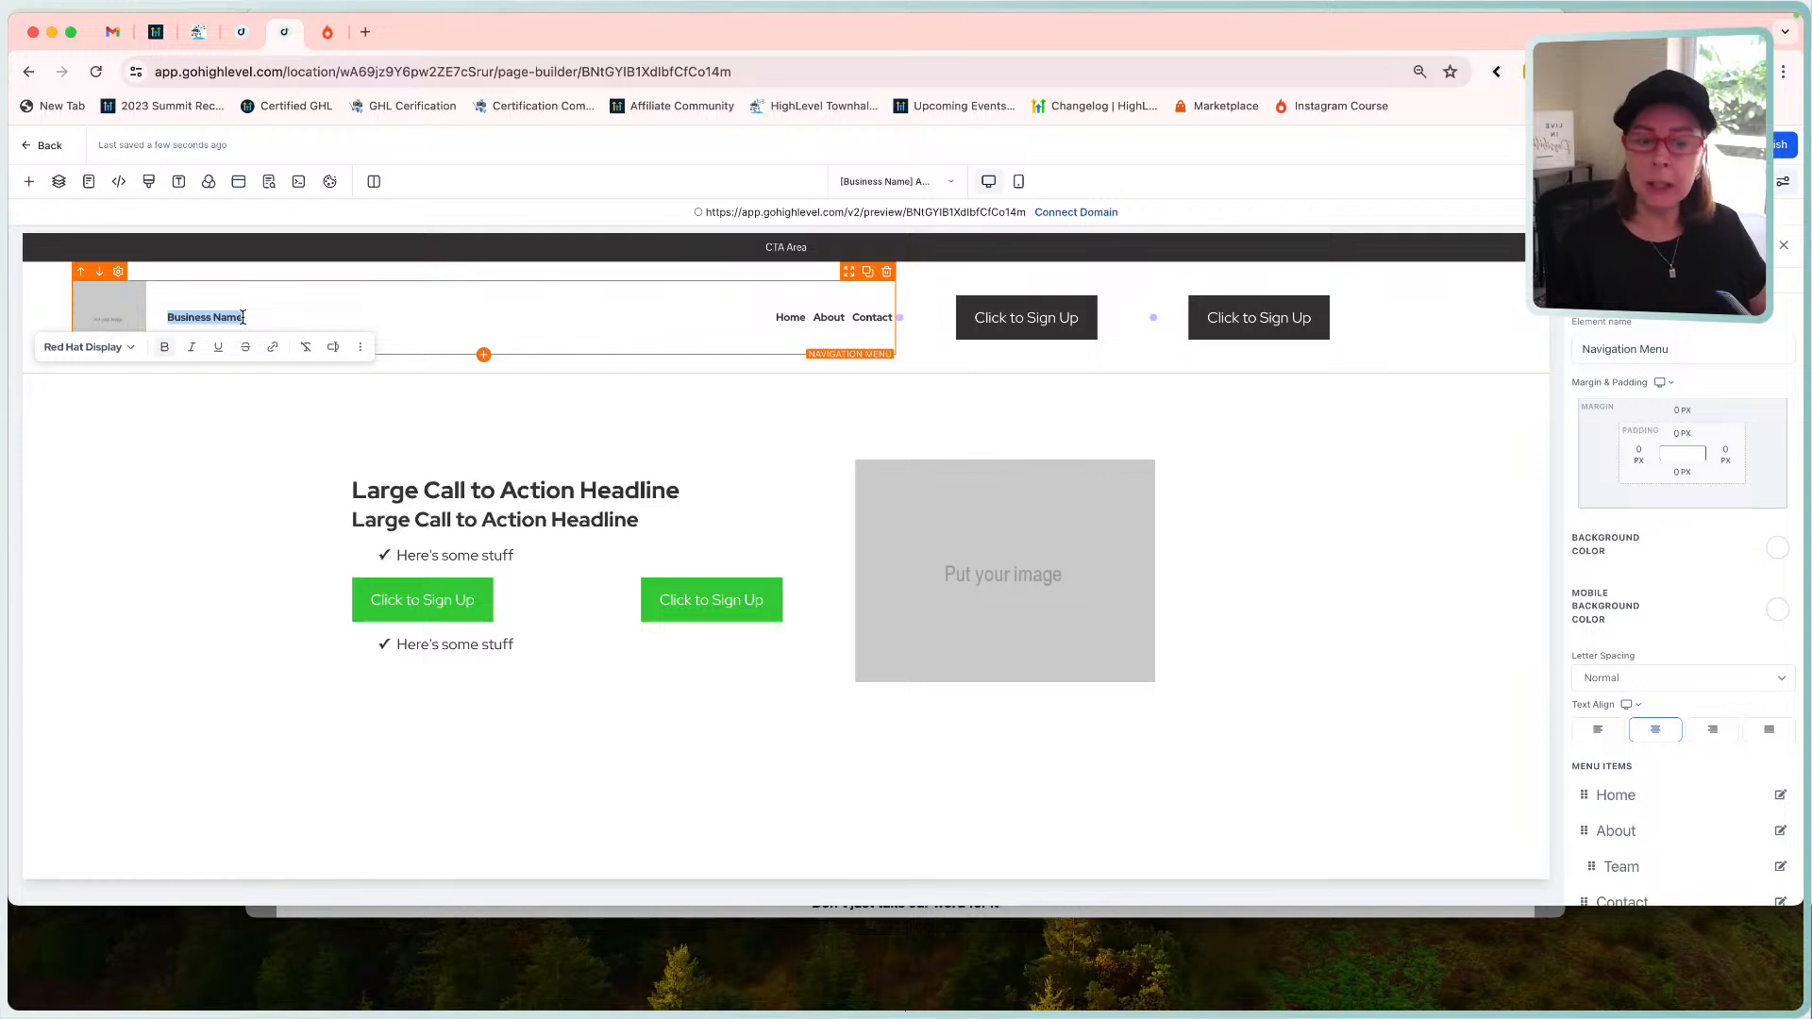
key(BackSpace)
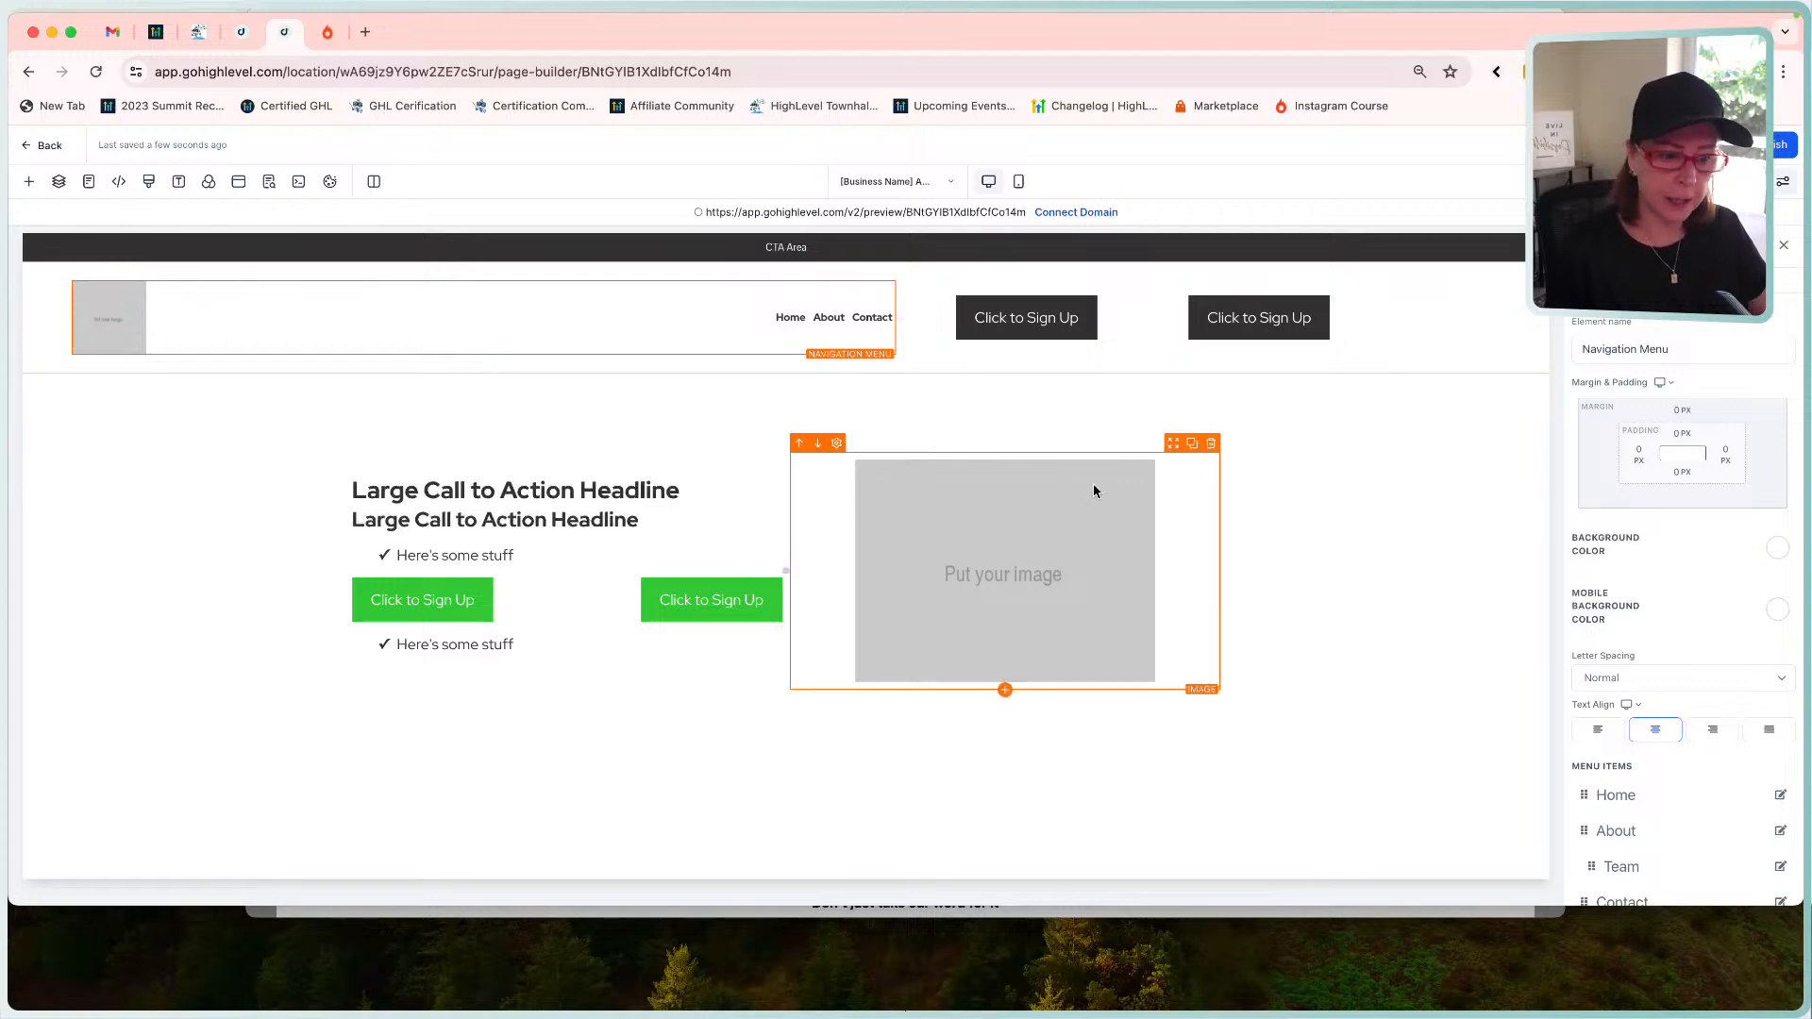
scroll(1763, 593, down, 5)
scroll(1763, 593, down, 3)
scroll(1669, 449, up, 4)
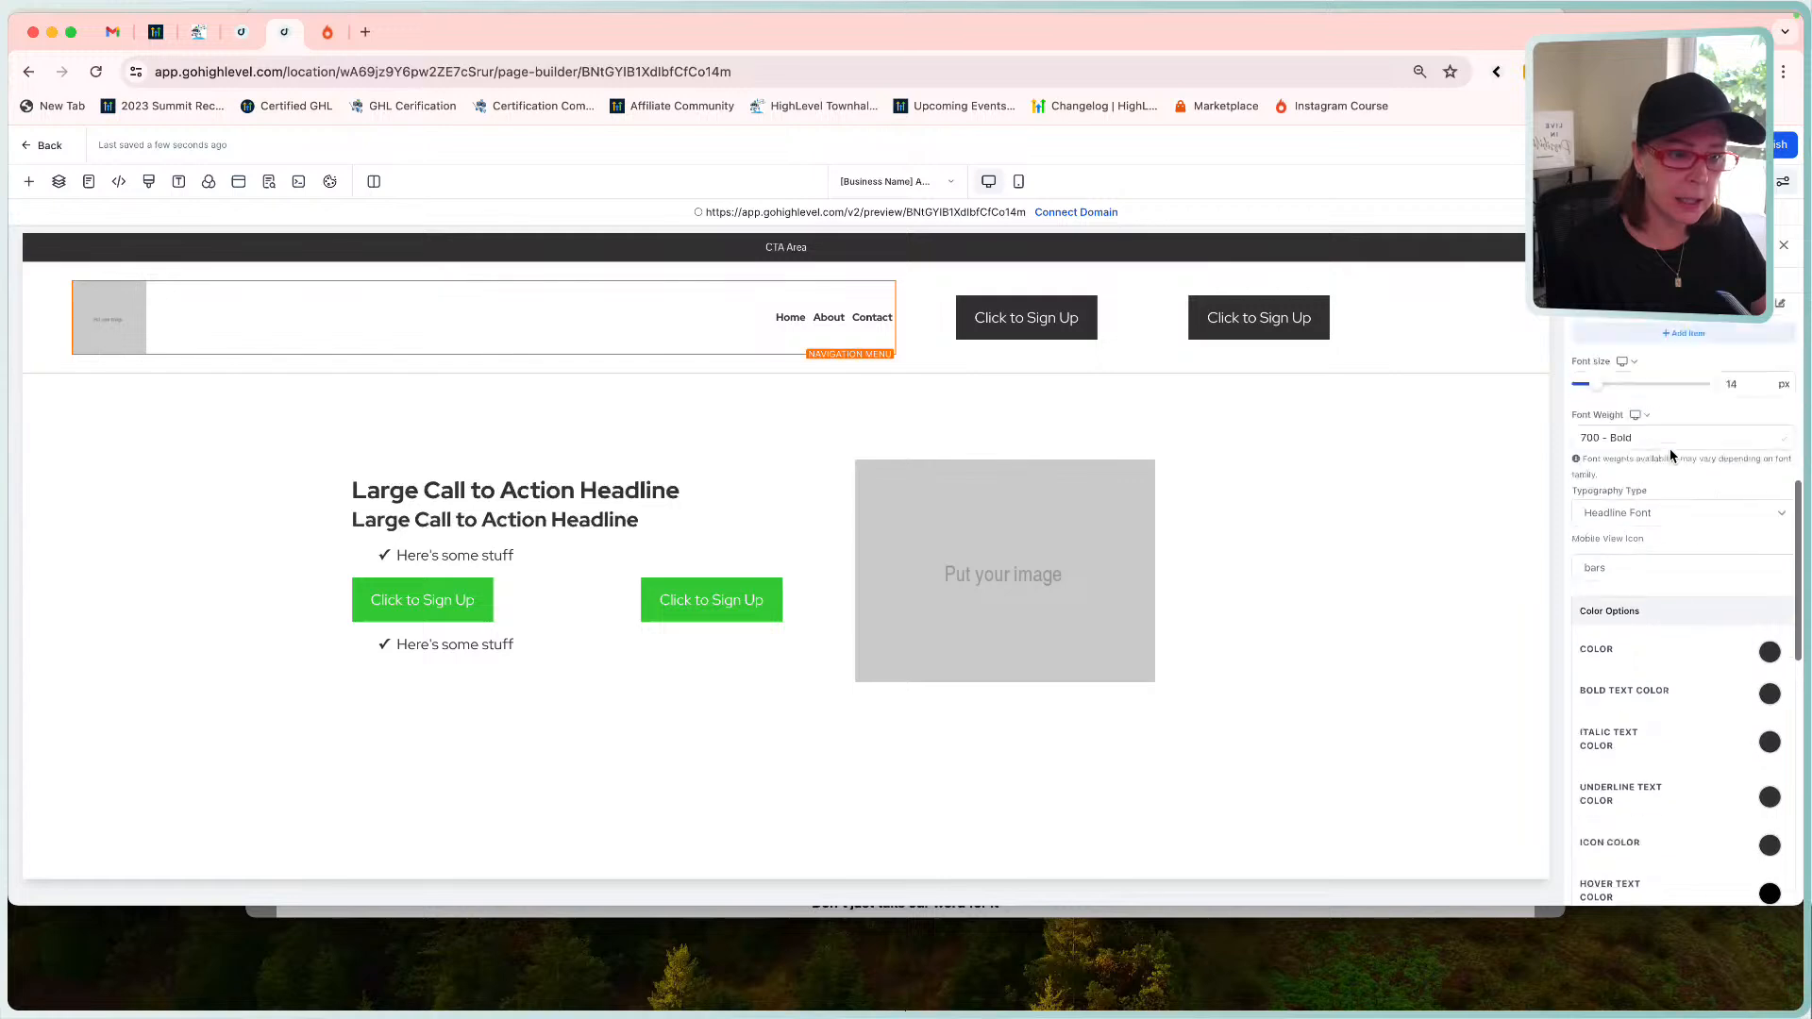
scroll(1684, 676, down, 10)
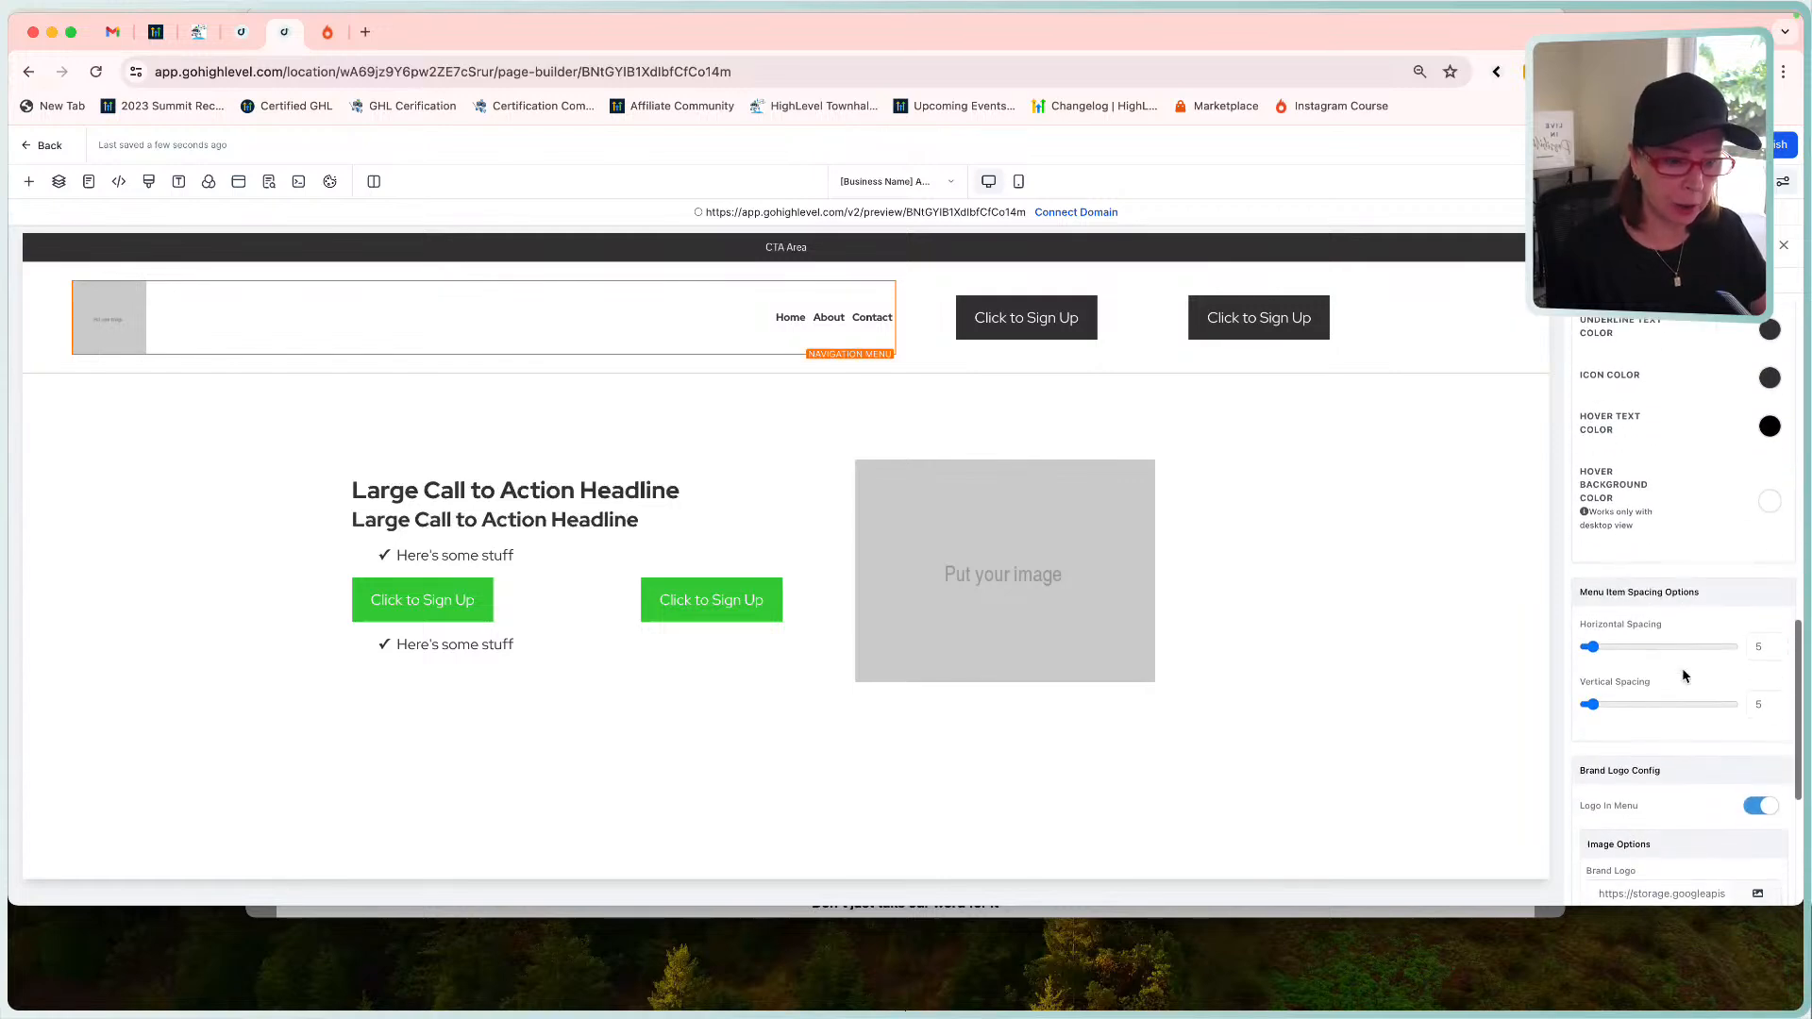
Set the brand logo to the logo image from the [Business Name] Website media folder.
click(1757, 512)
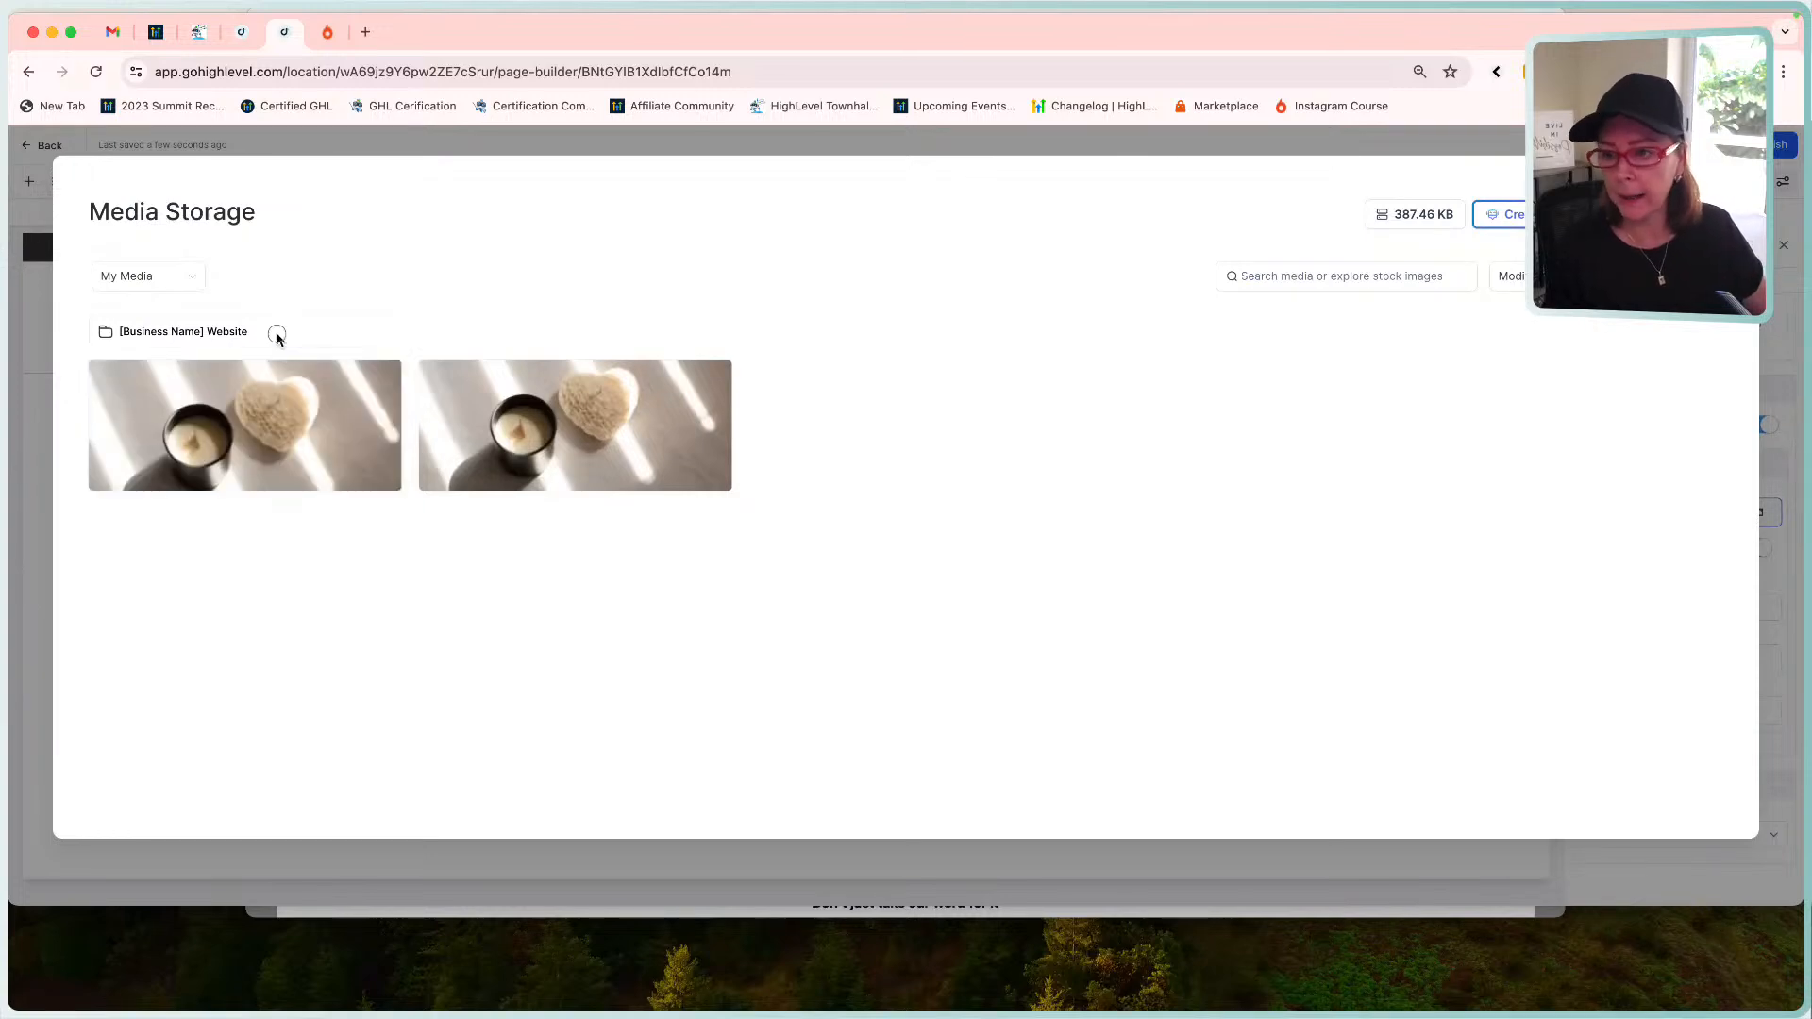
click(277, 334)
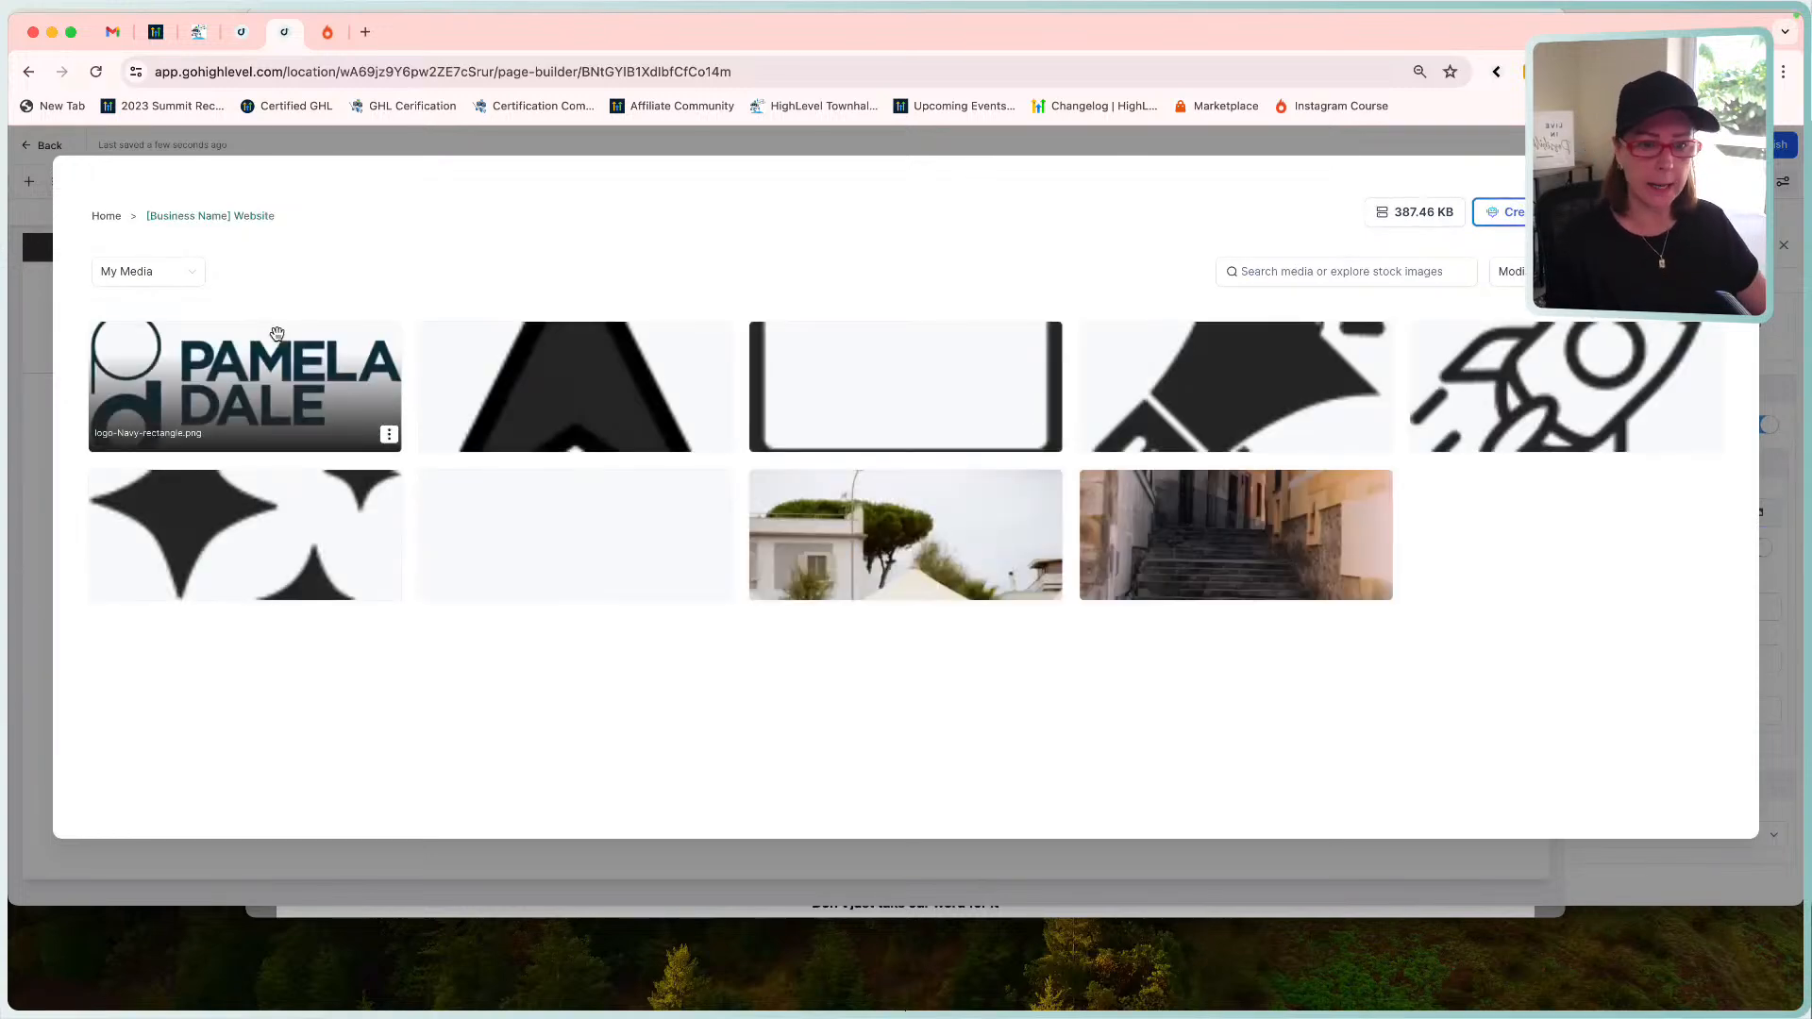
click(264, 393)
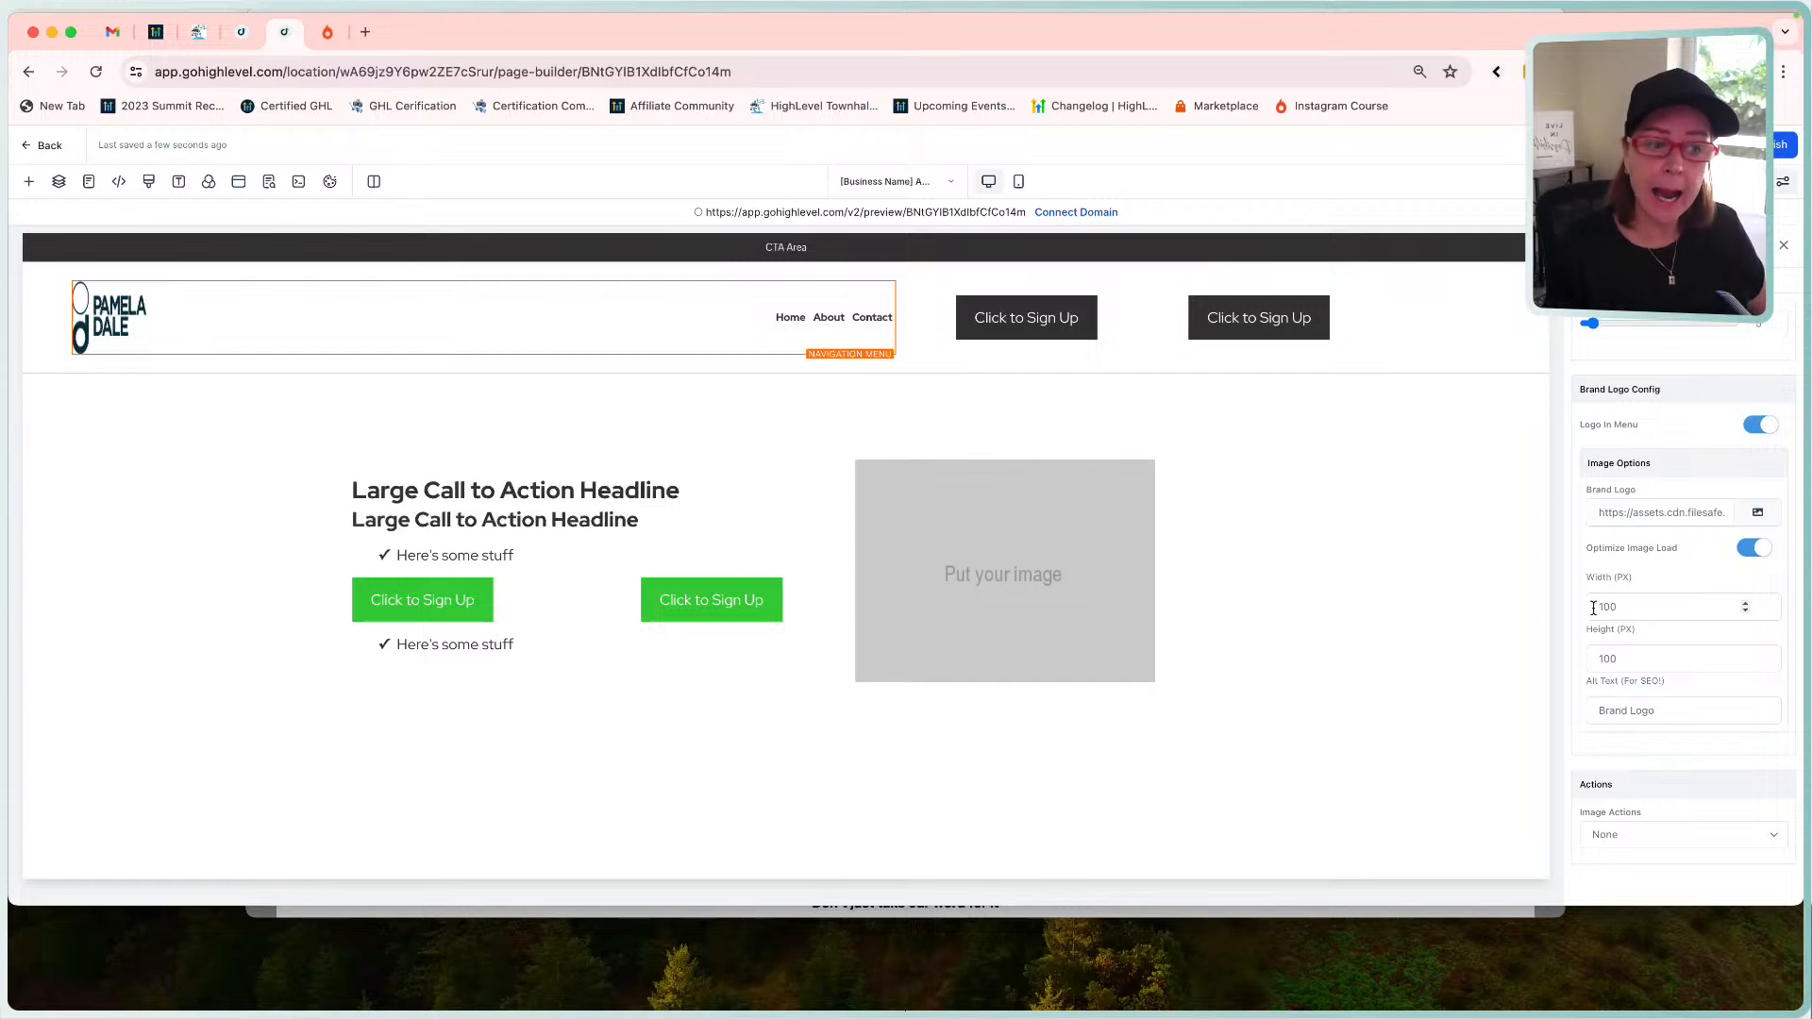
Clear the logo's fixed height and replace its alt text with the owner's name plus 'Logo'.
double_click(1639, 664)
key(BackSpace)
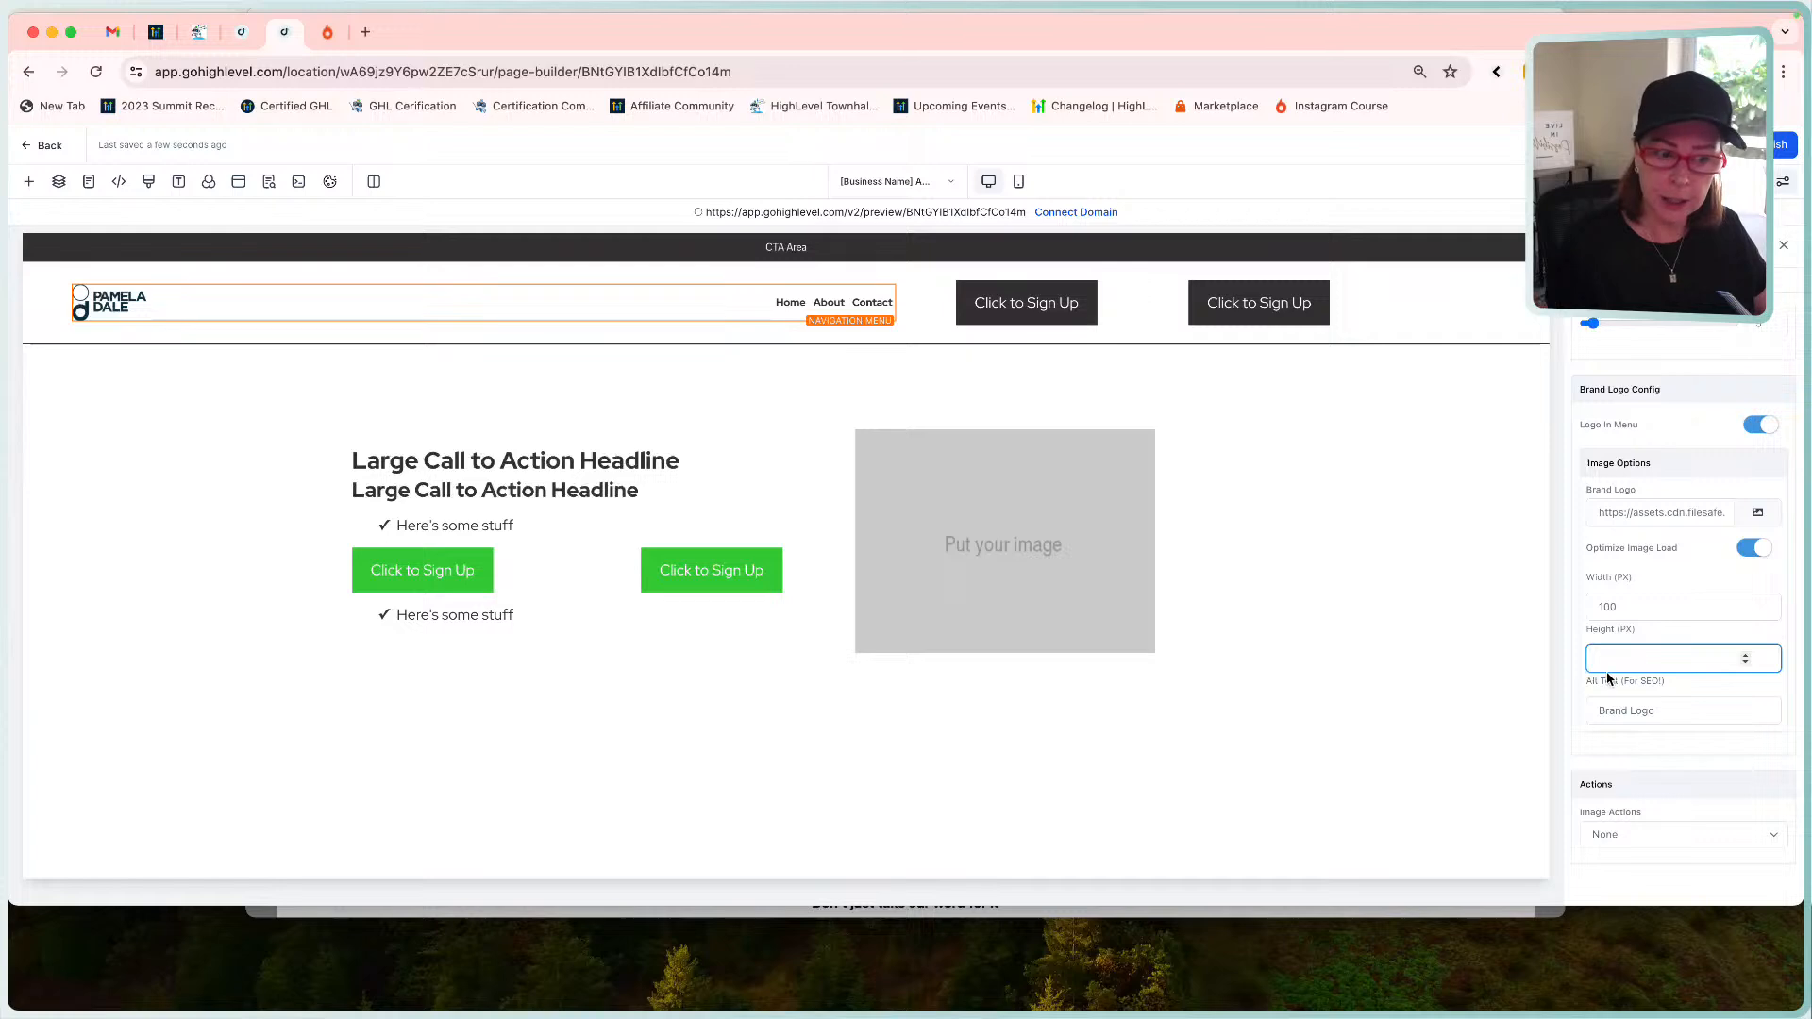
drag(1661, 711, 1582, 713)
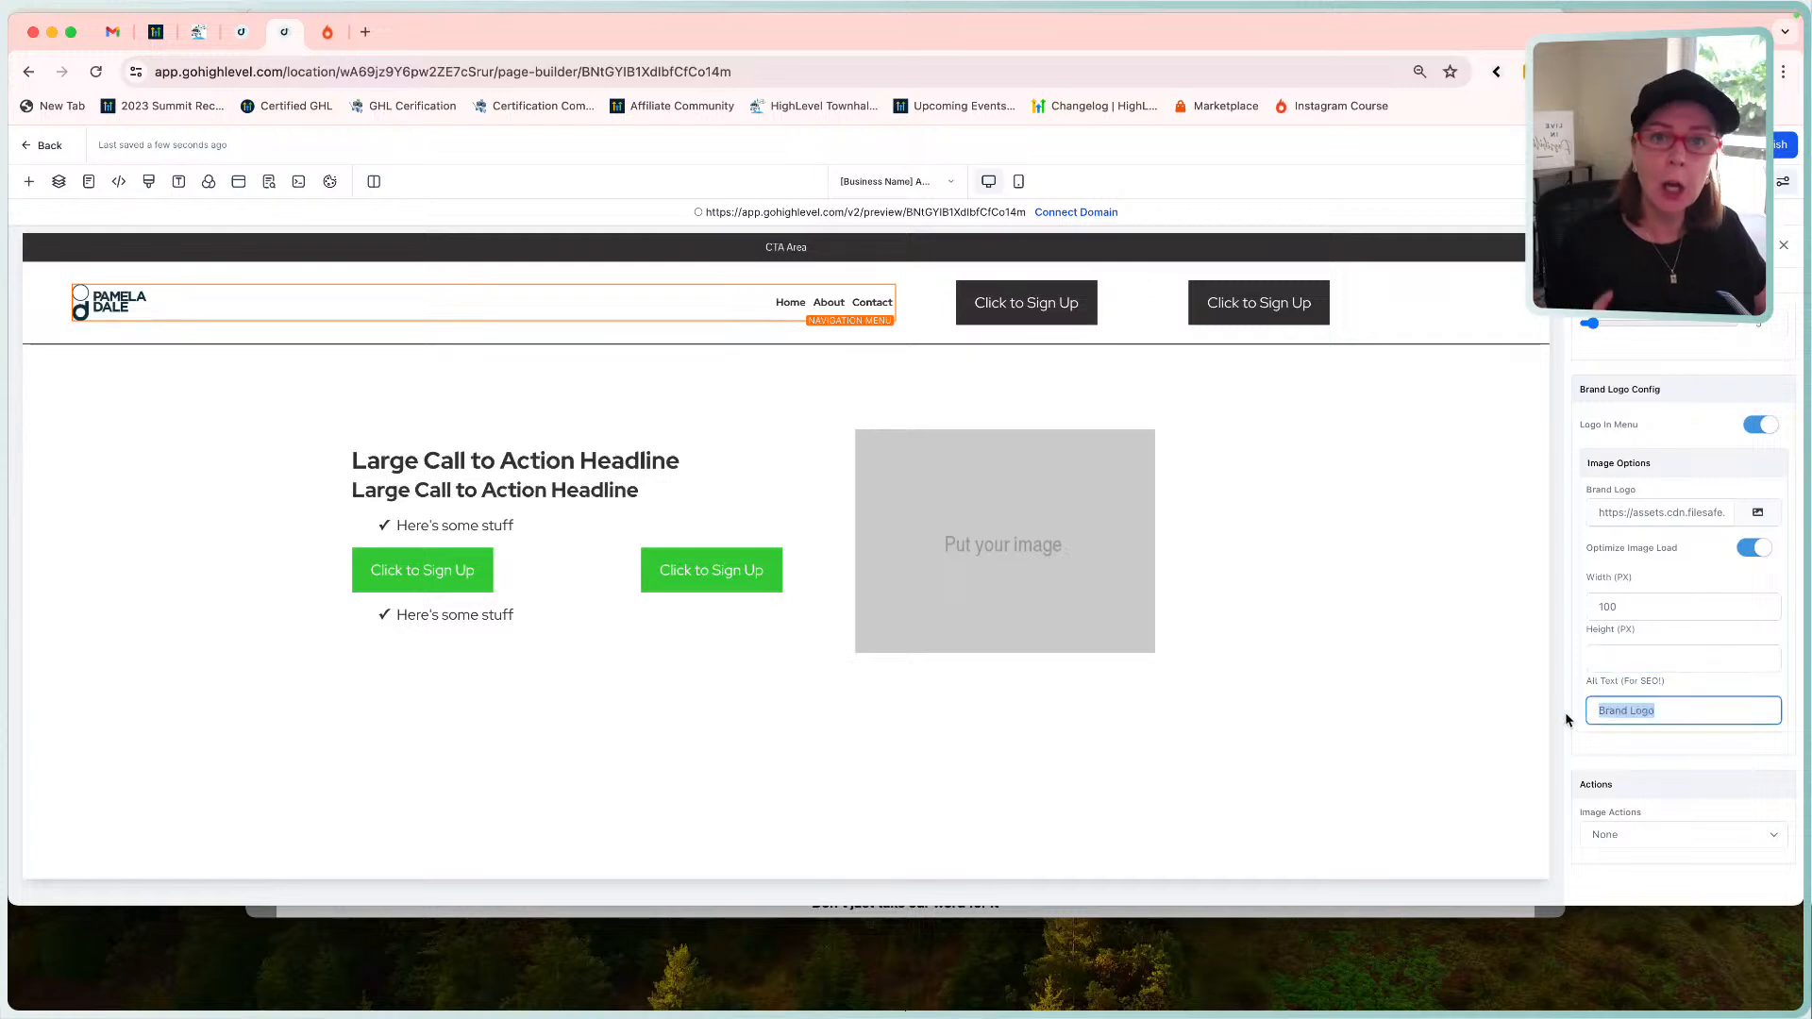
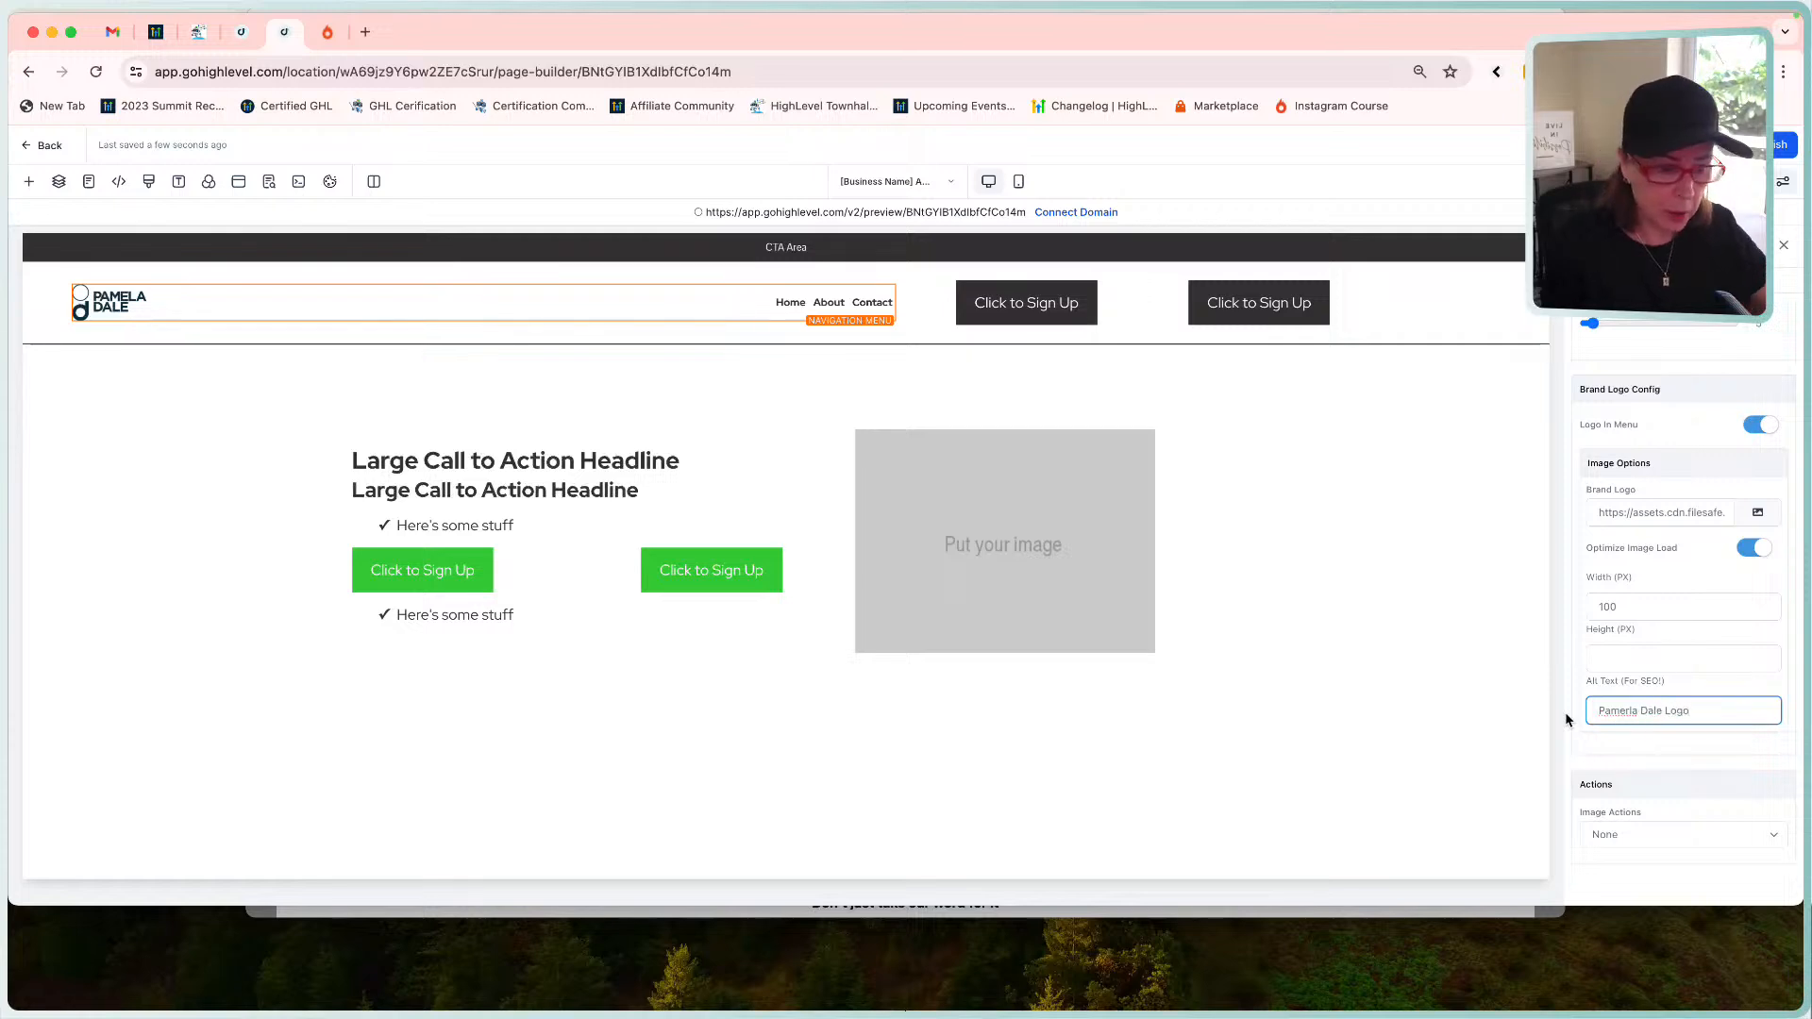
Fix the typos in the logo alt text, adding a possessive 's to the owner's name.
click(1629, 711)
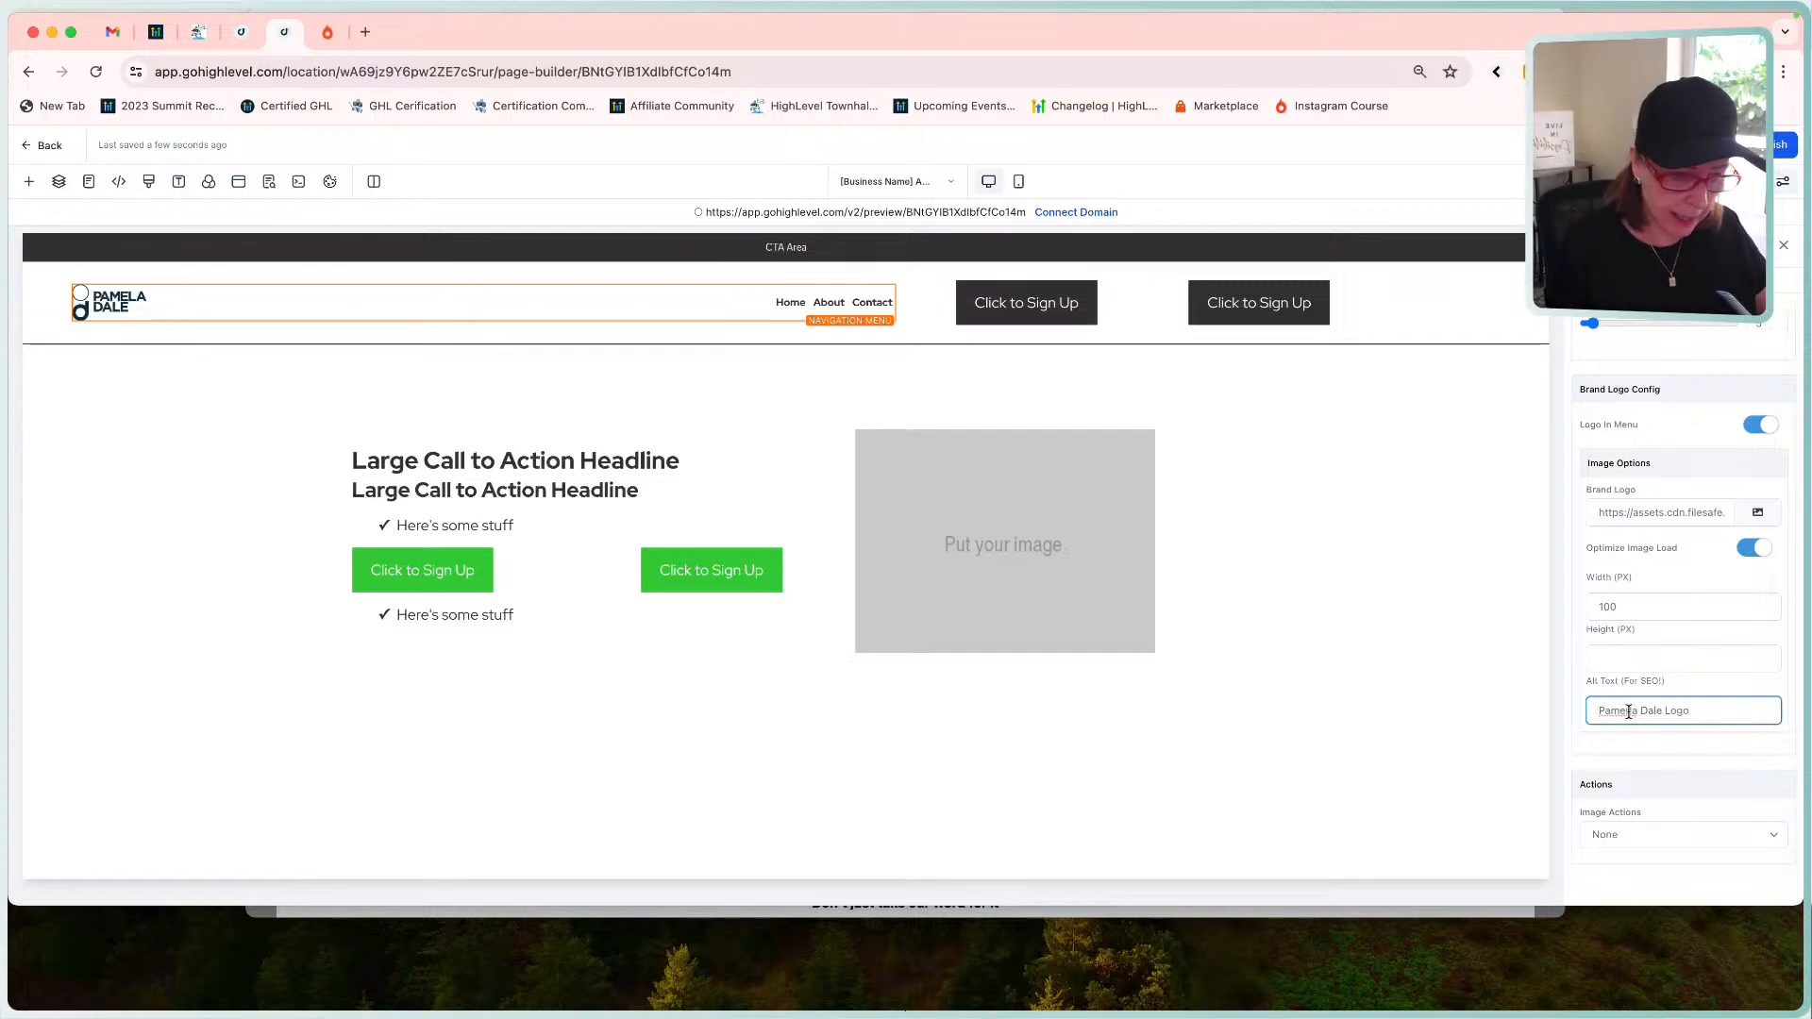
key(BackSpace)
key(BackSpace)
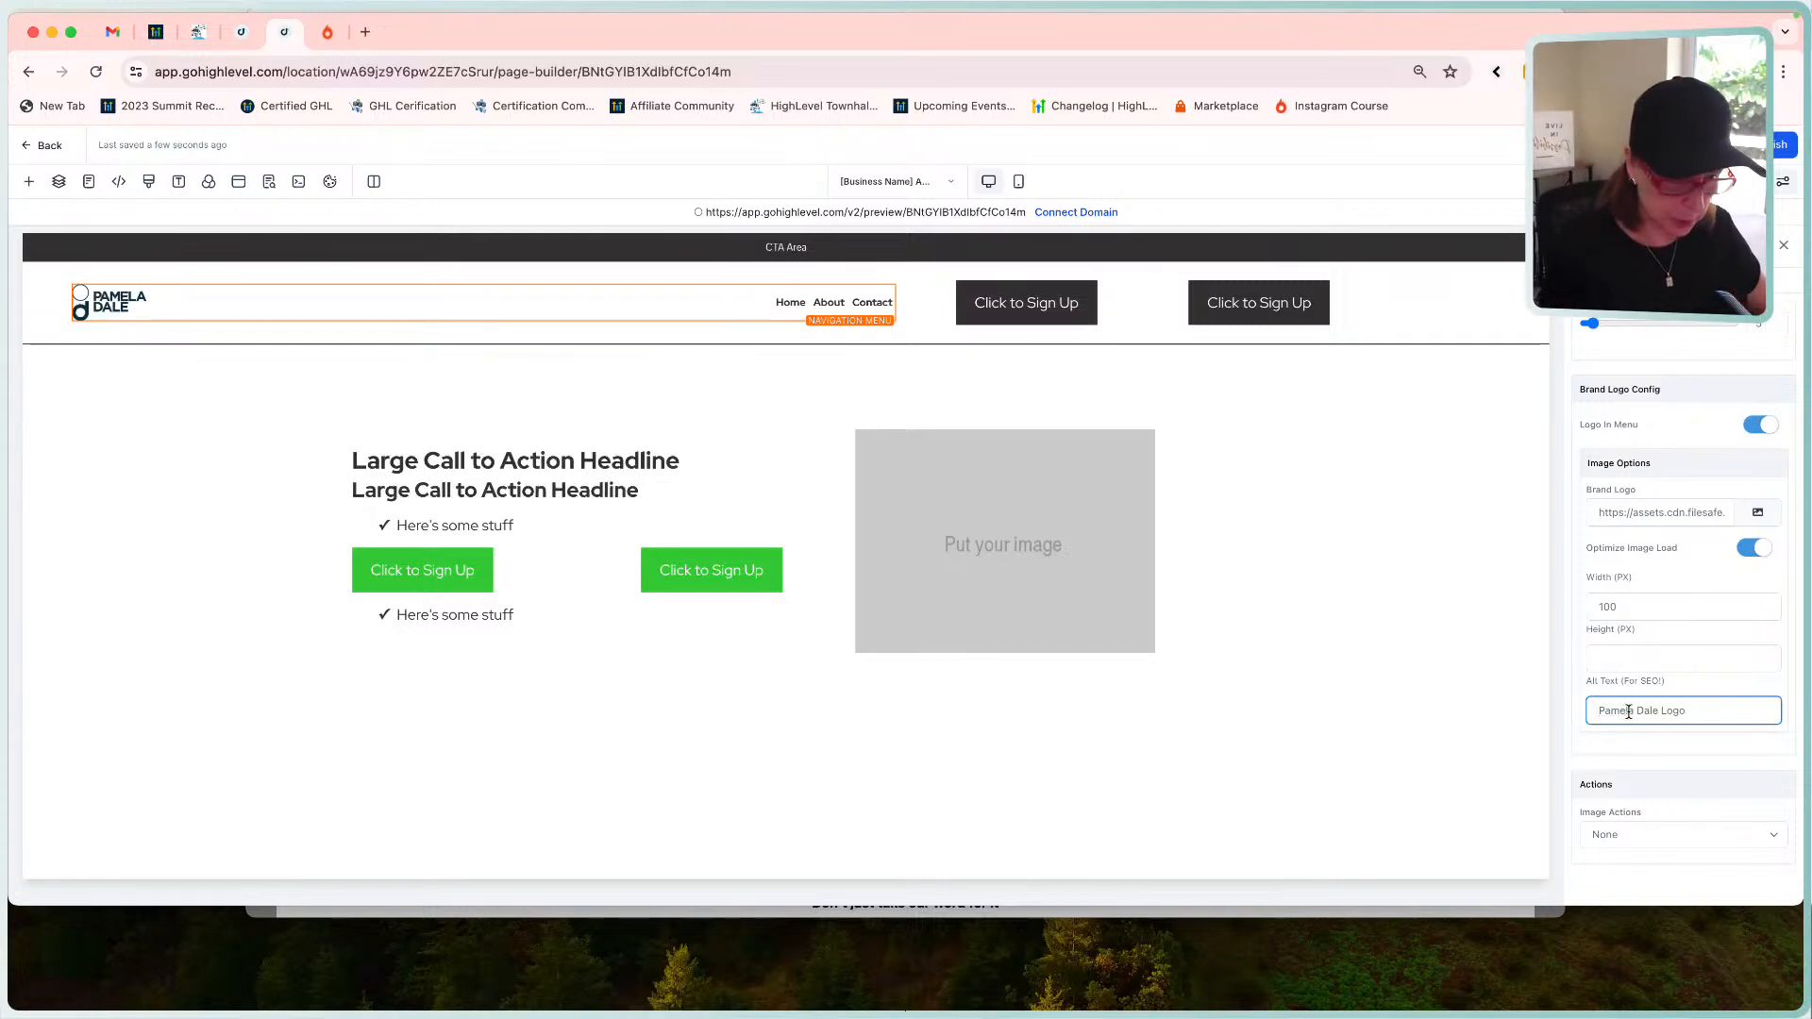
text(')
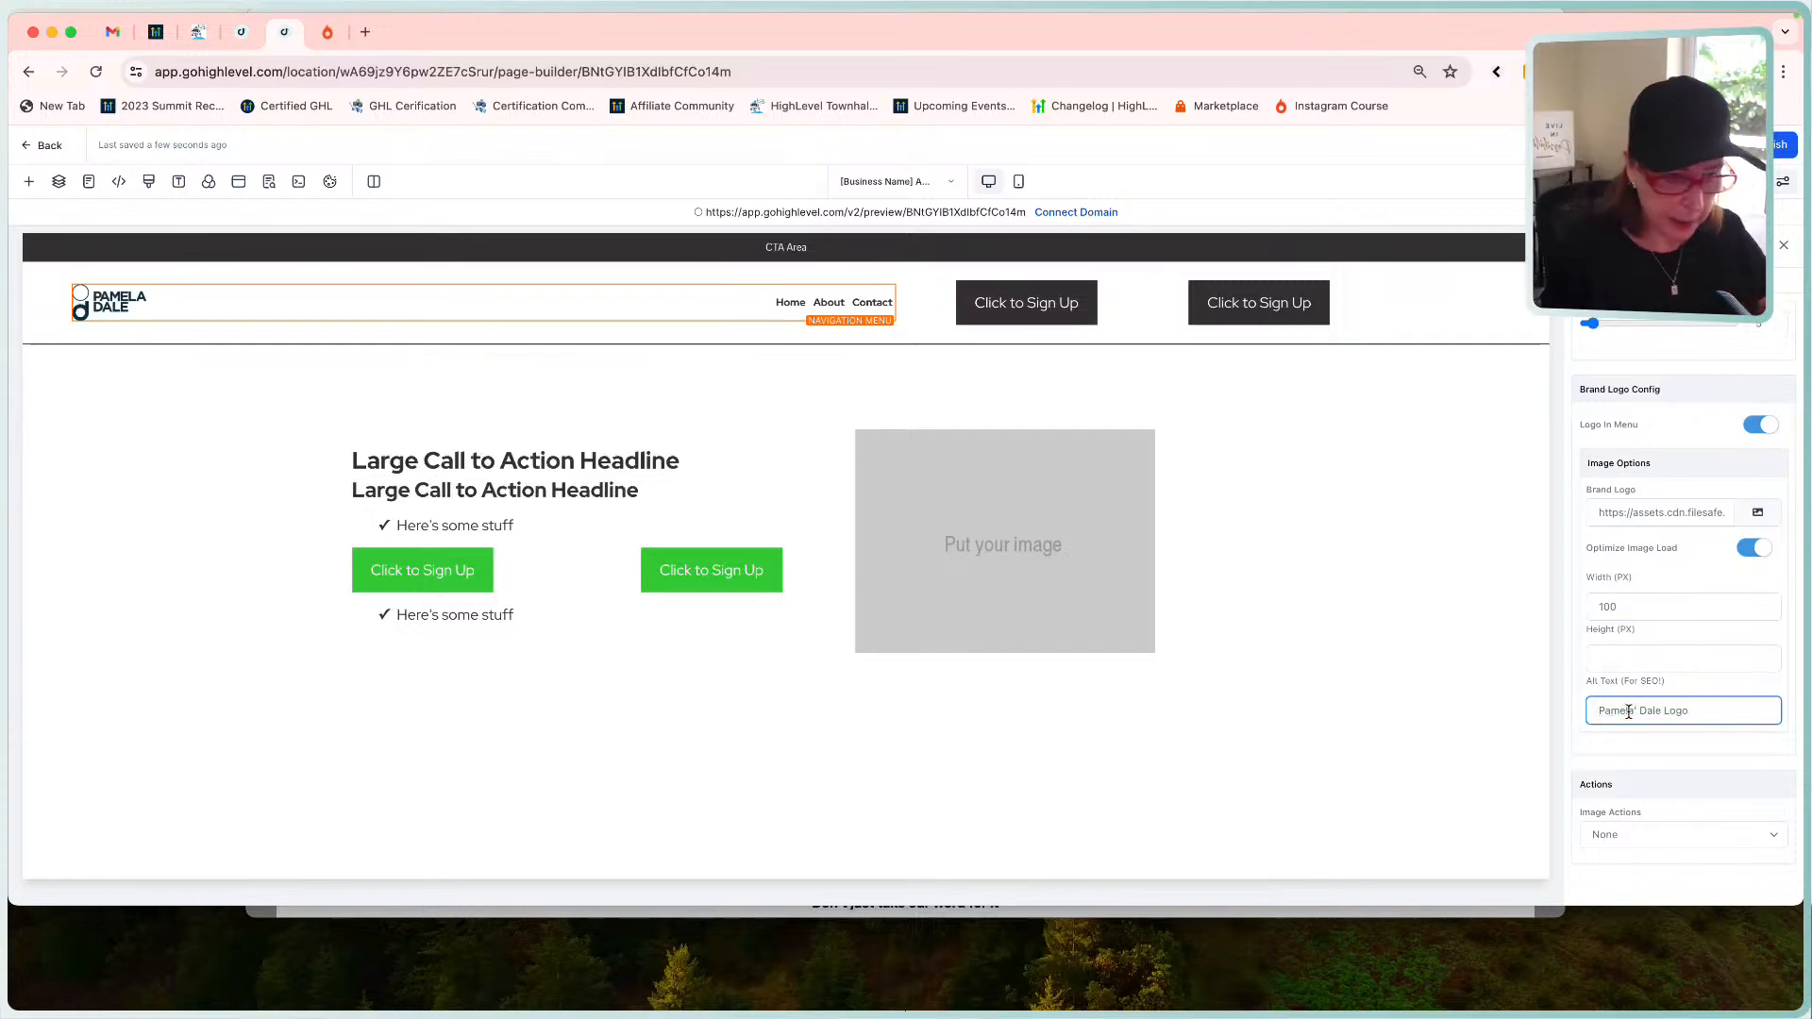
key(BackSpace)
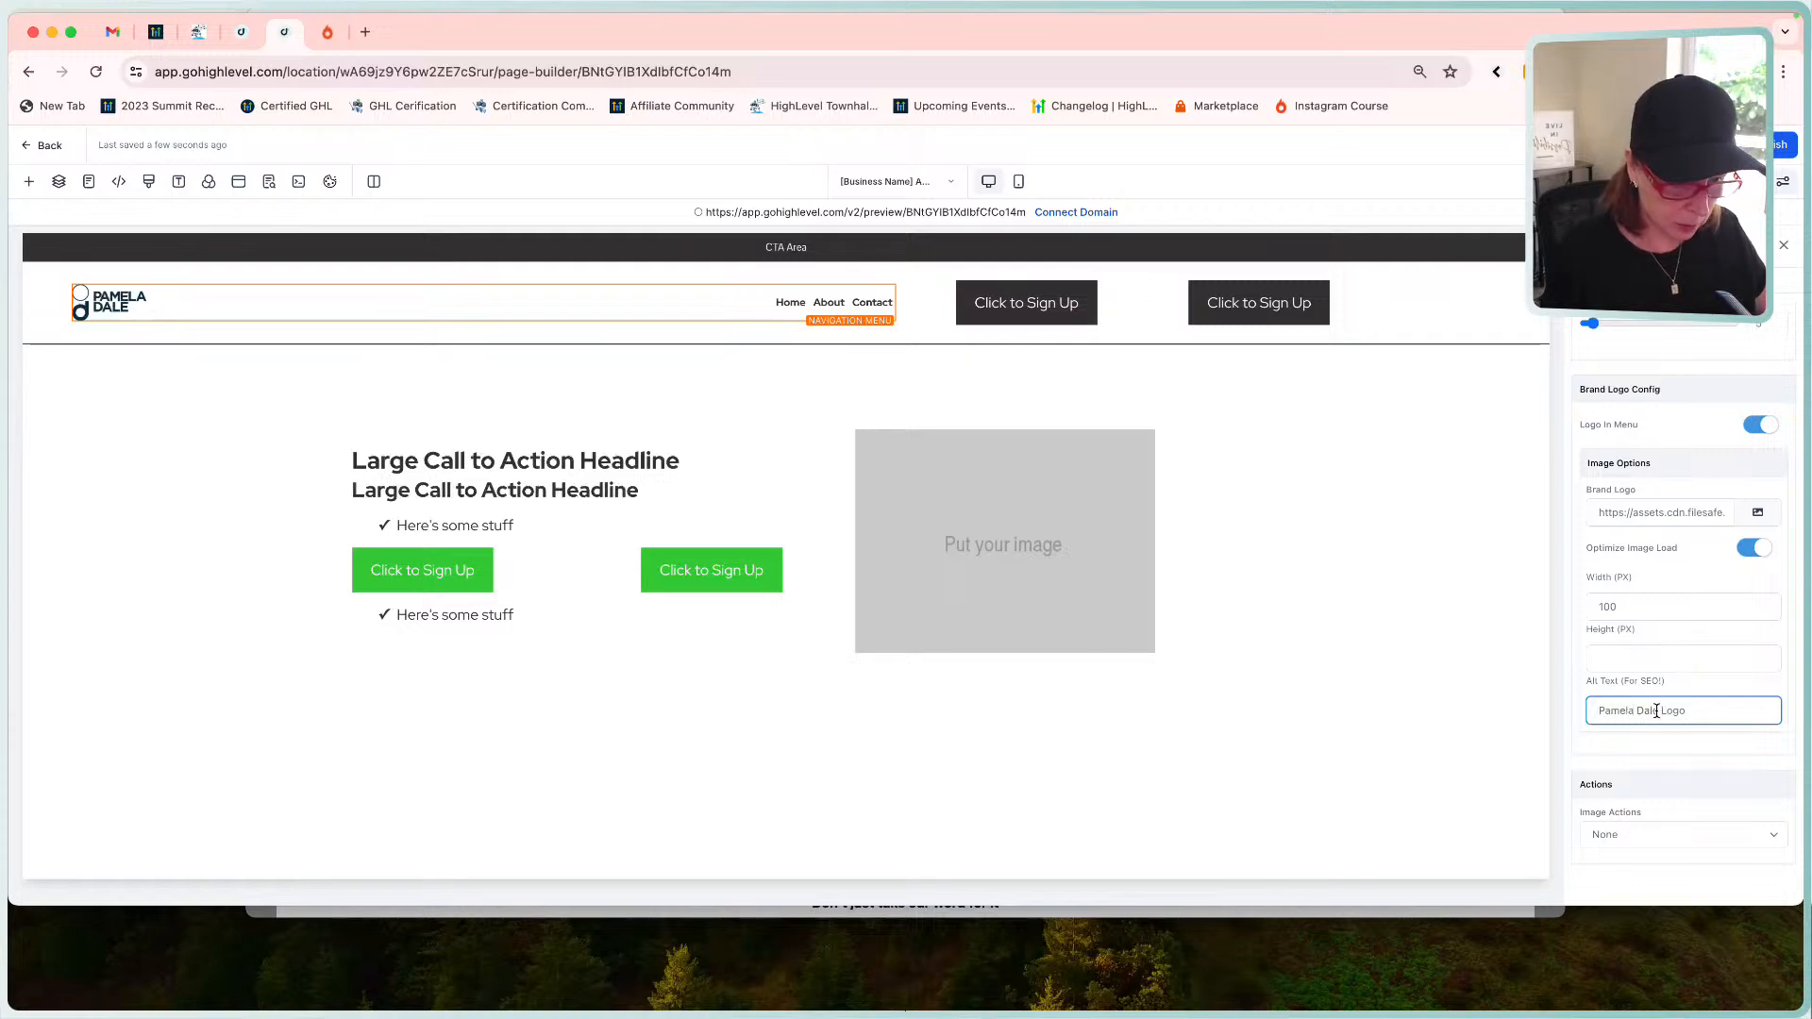
click(1658, 710)
text('s)
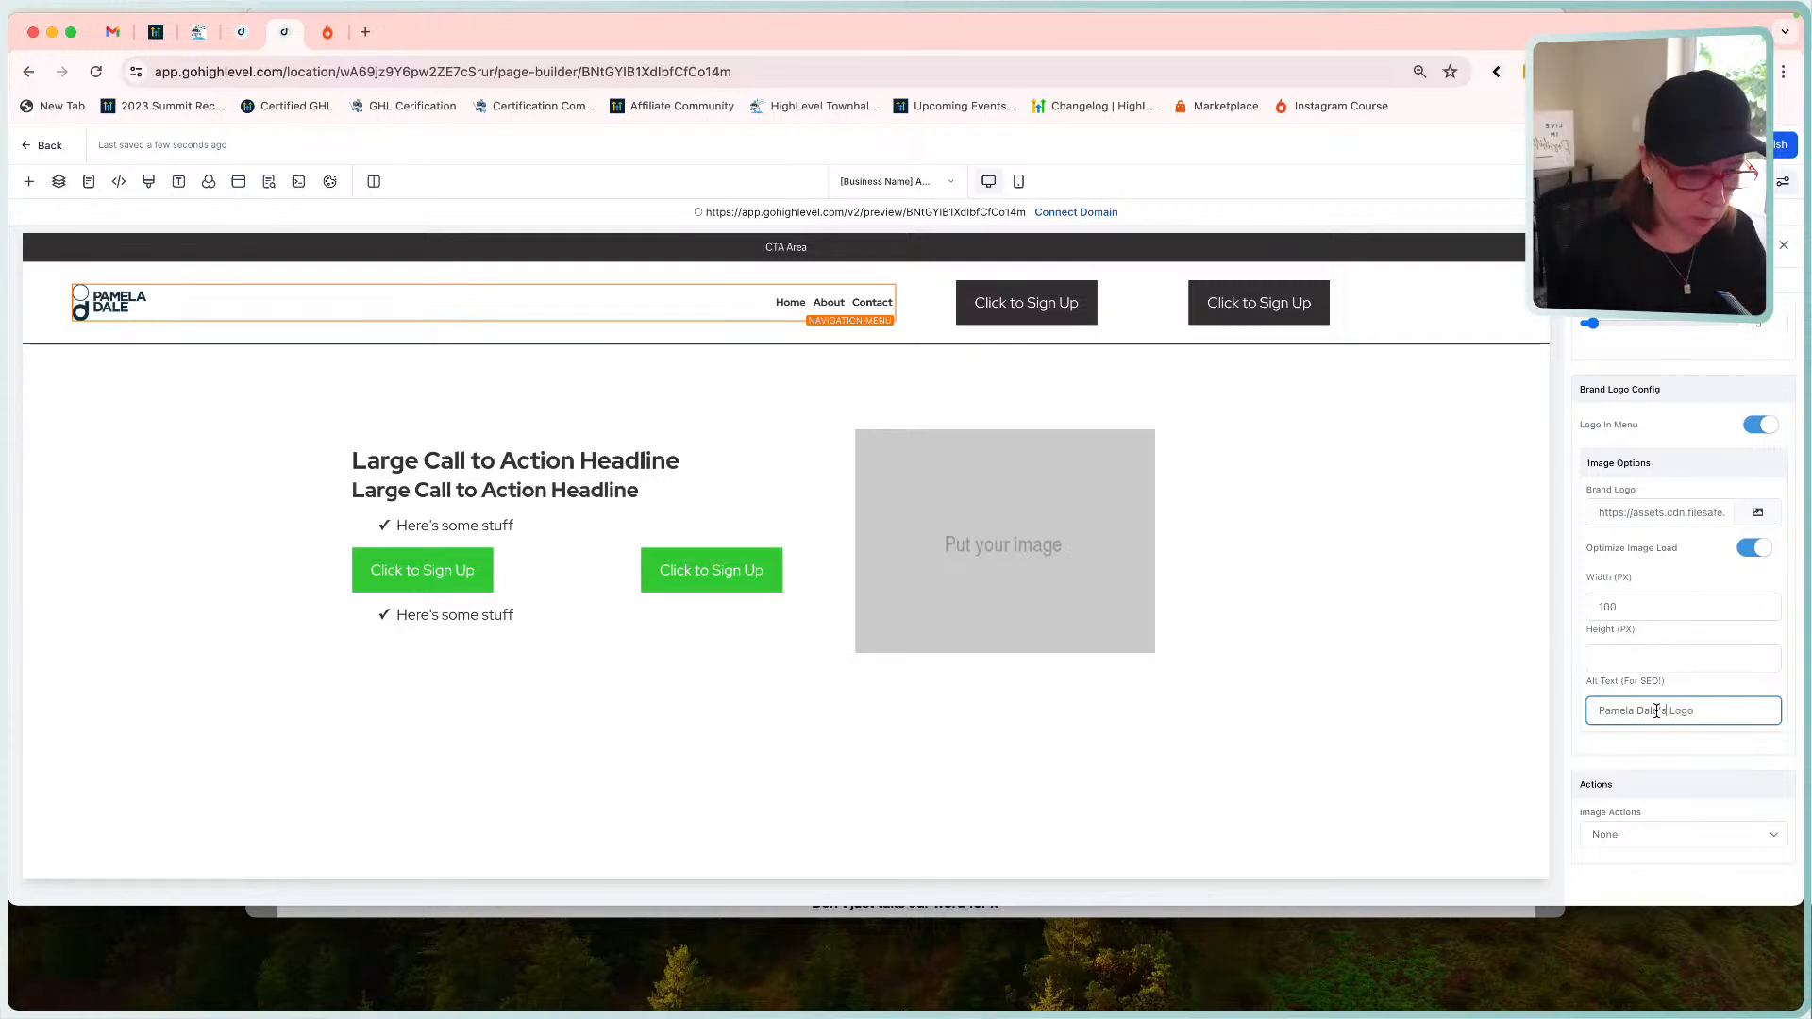
click(1608, 835)
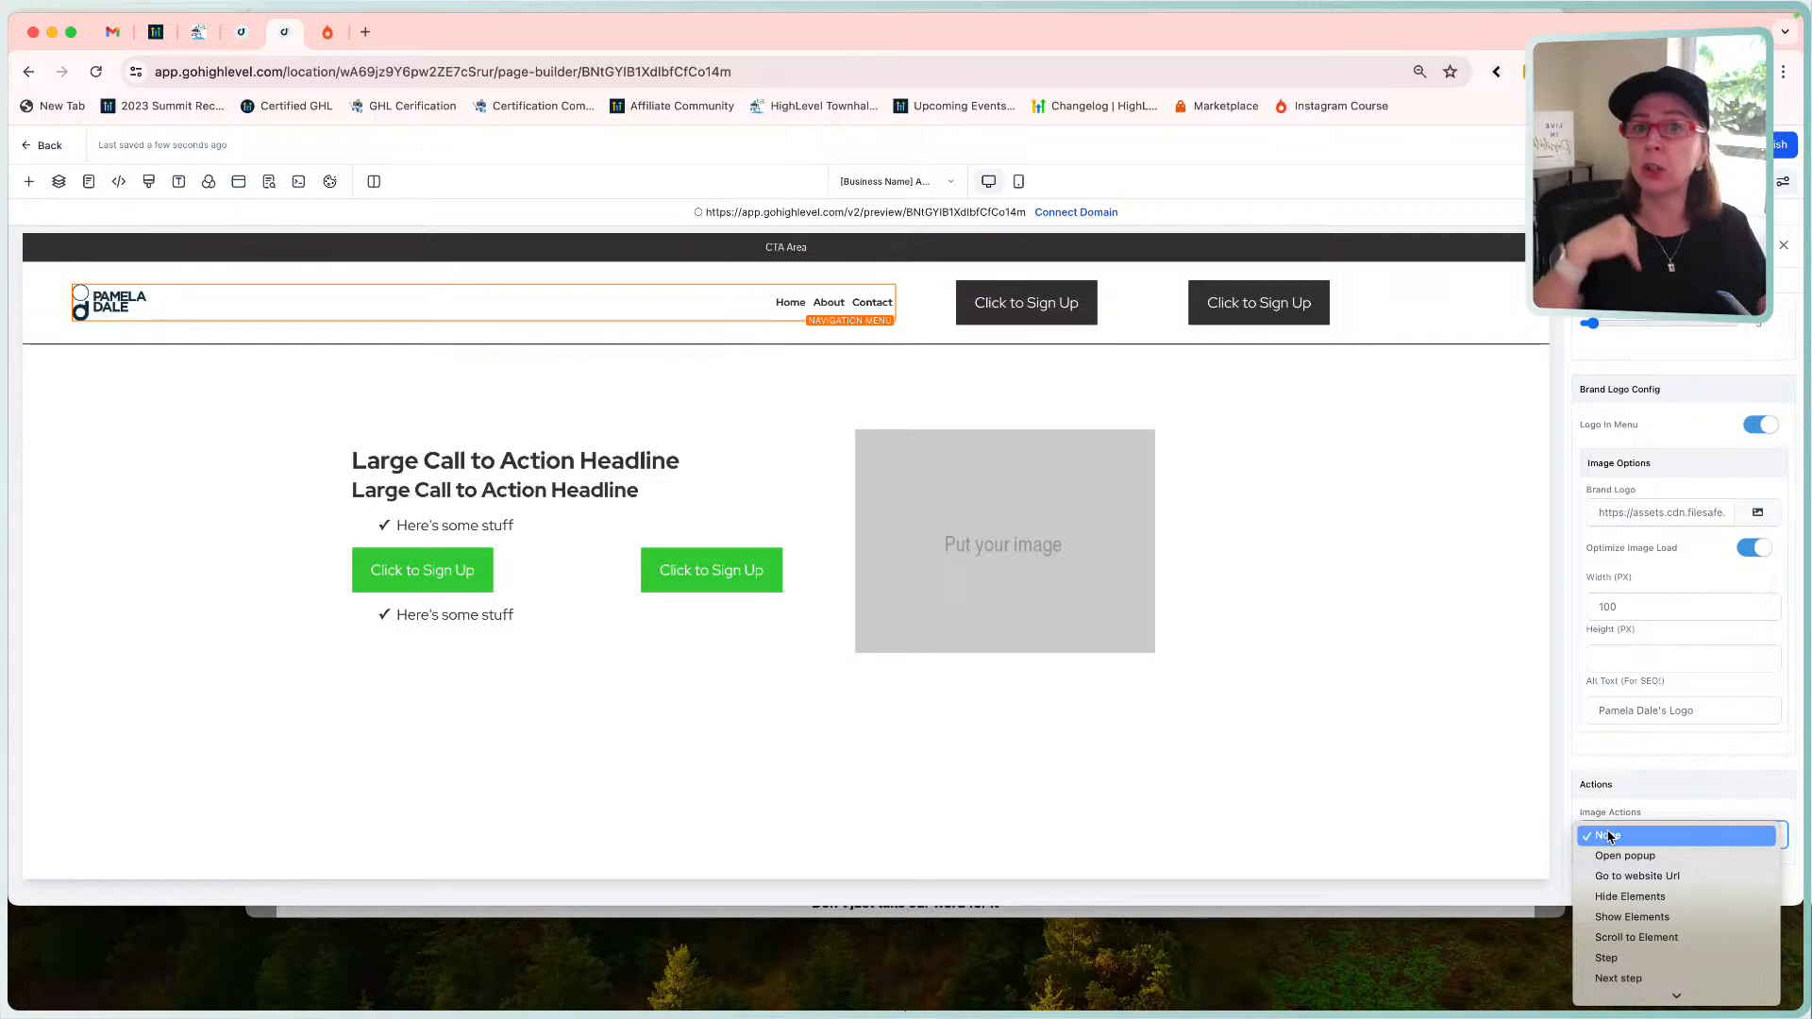
Set the logo's click action to Step, linking to the [Business Name] Home Page.
click(1644, 876)
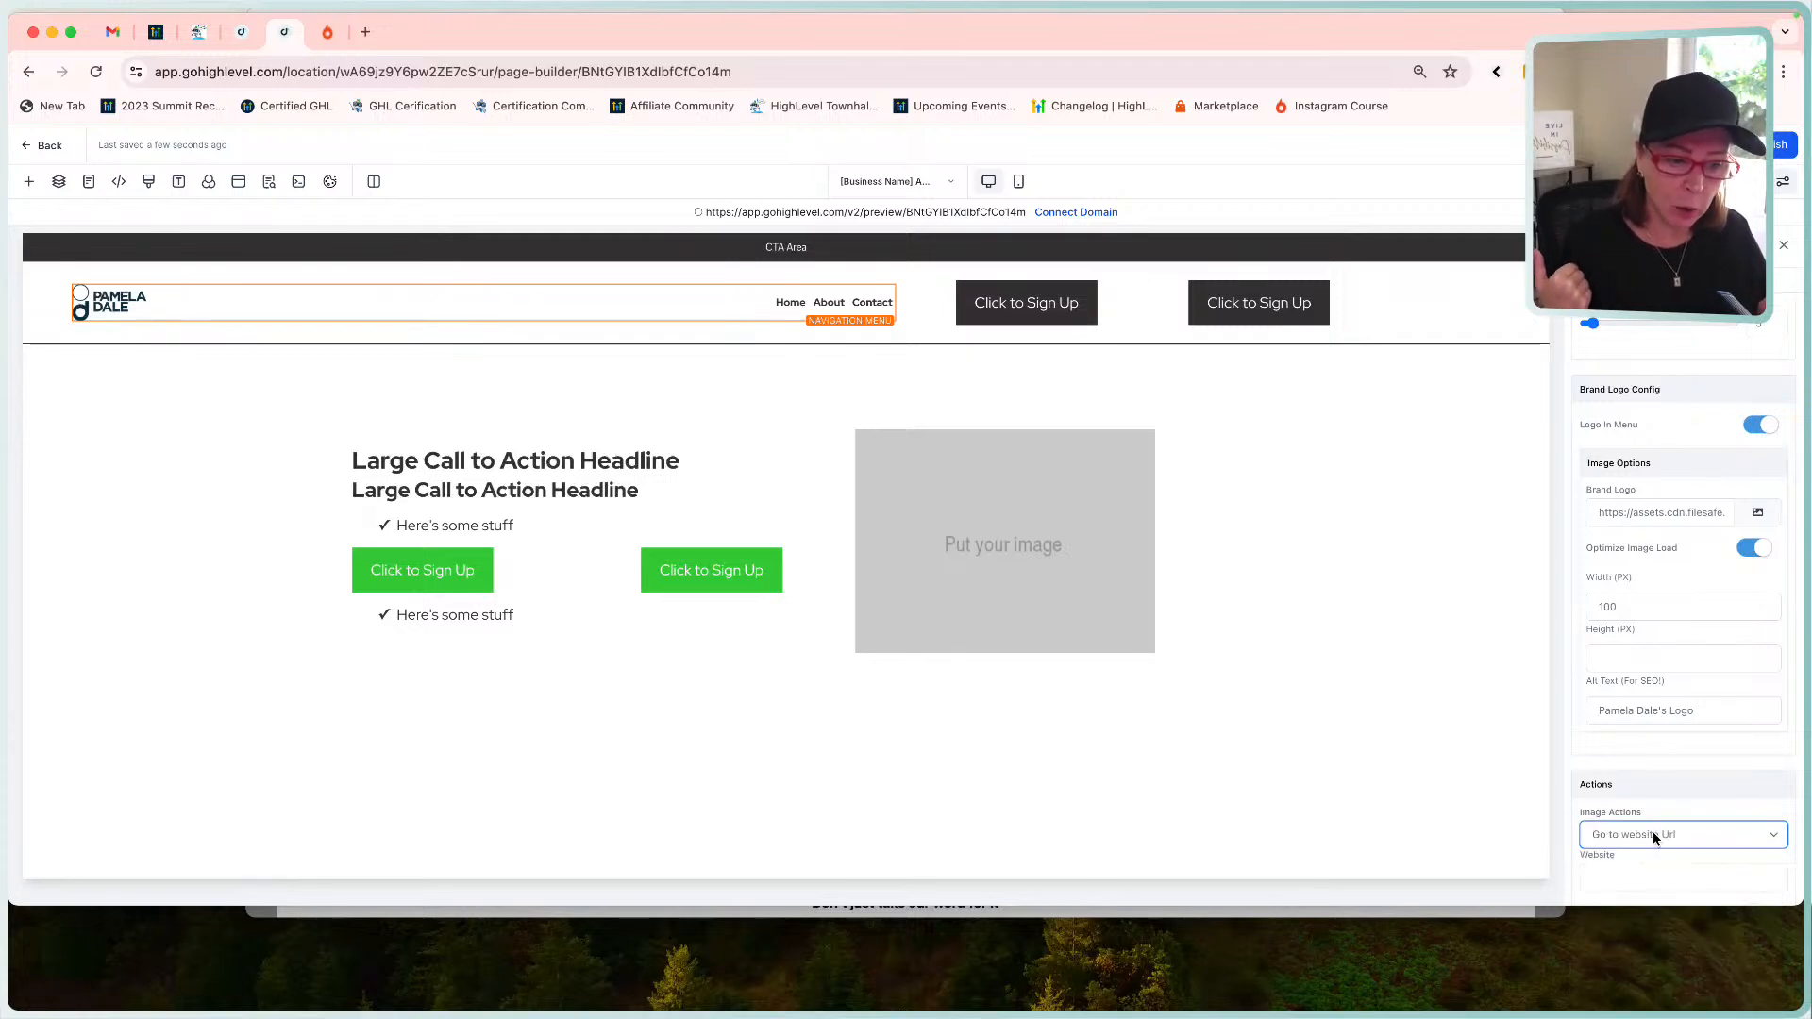
click(1639, 845)
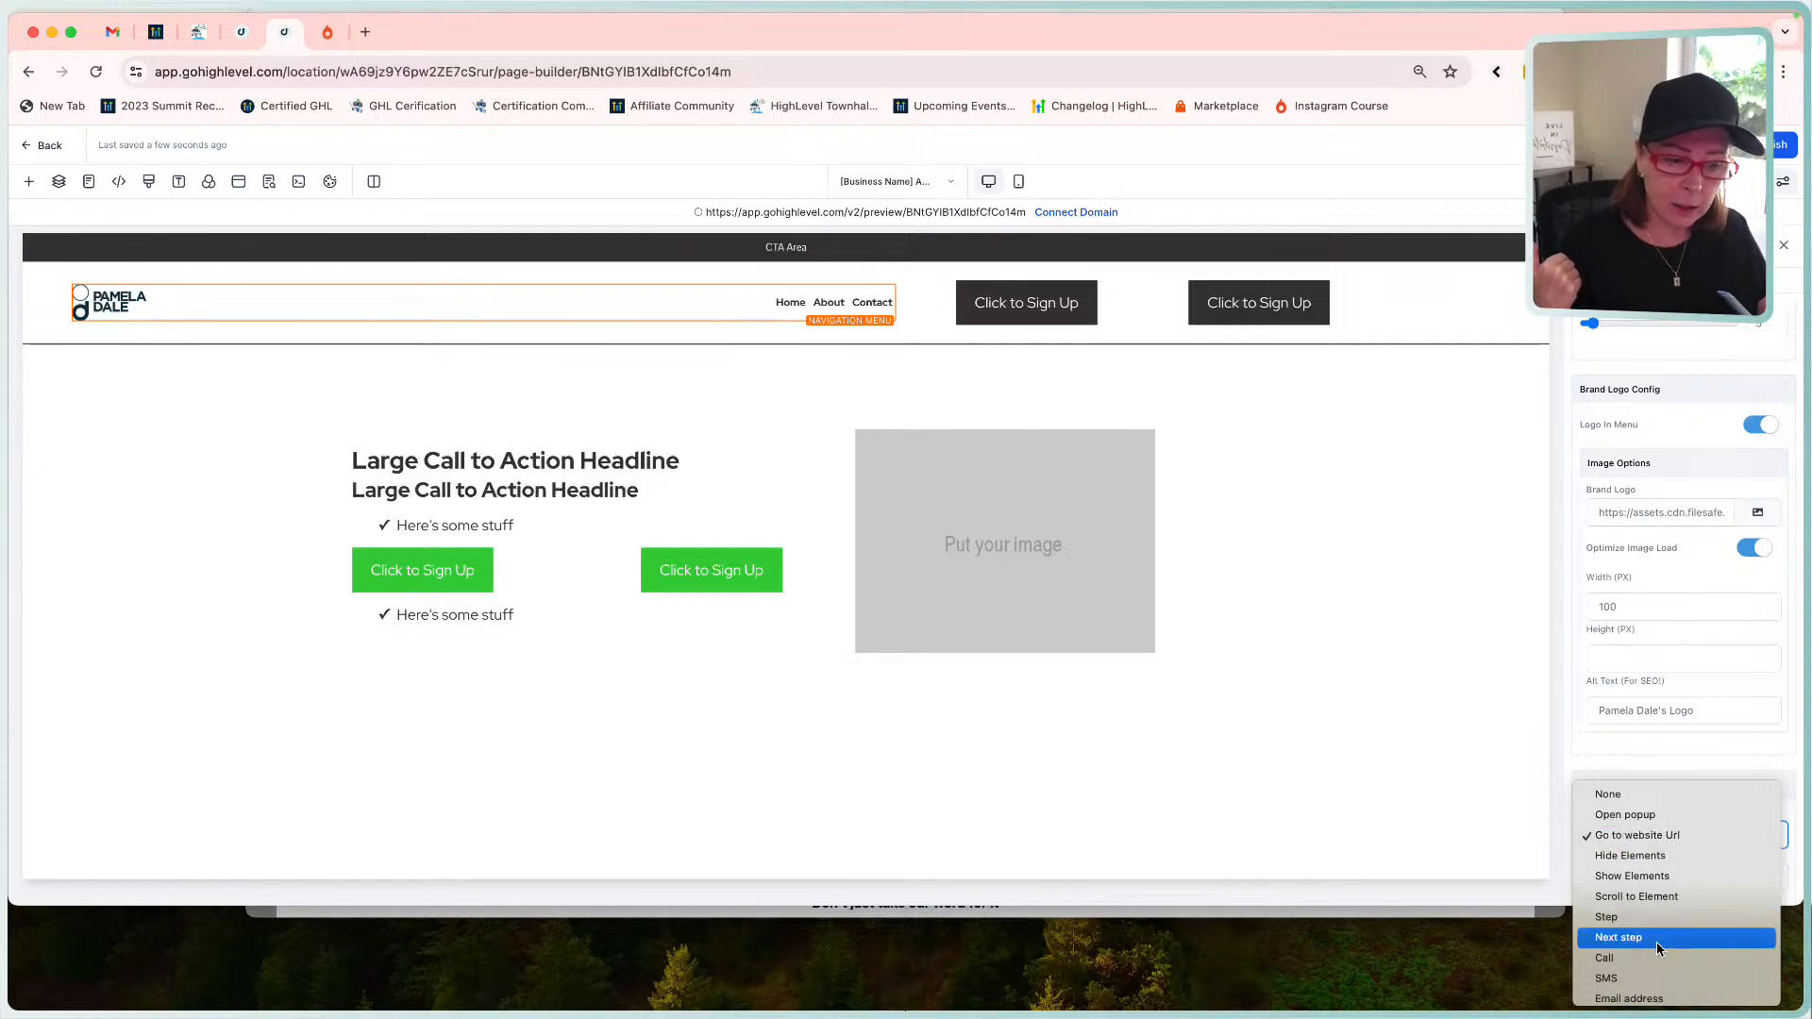
click(1645, 918)
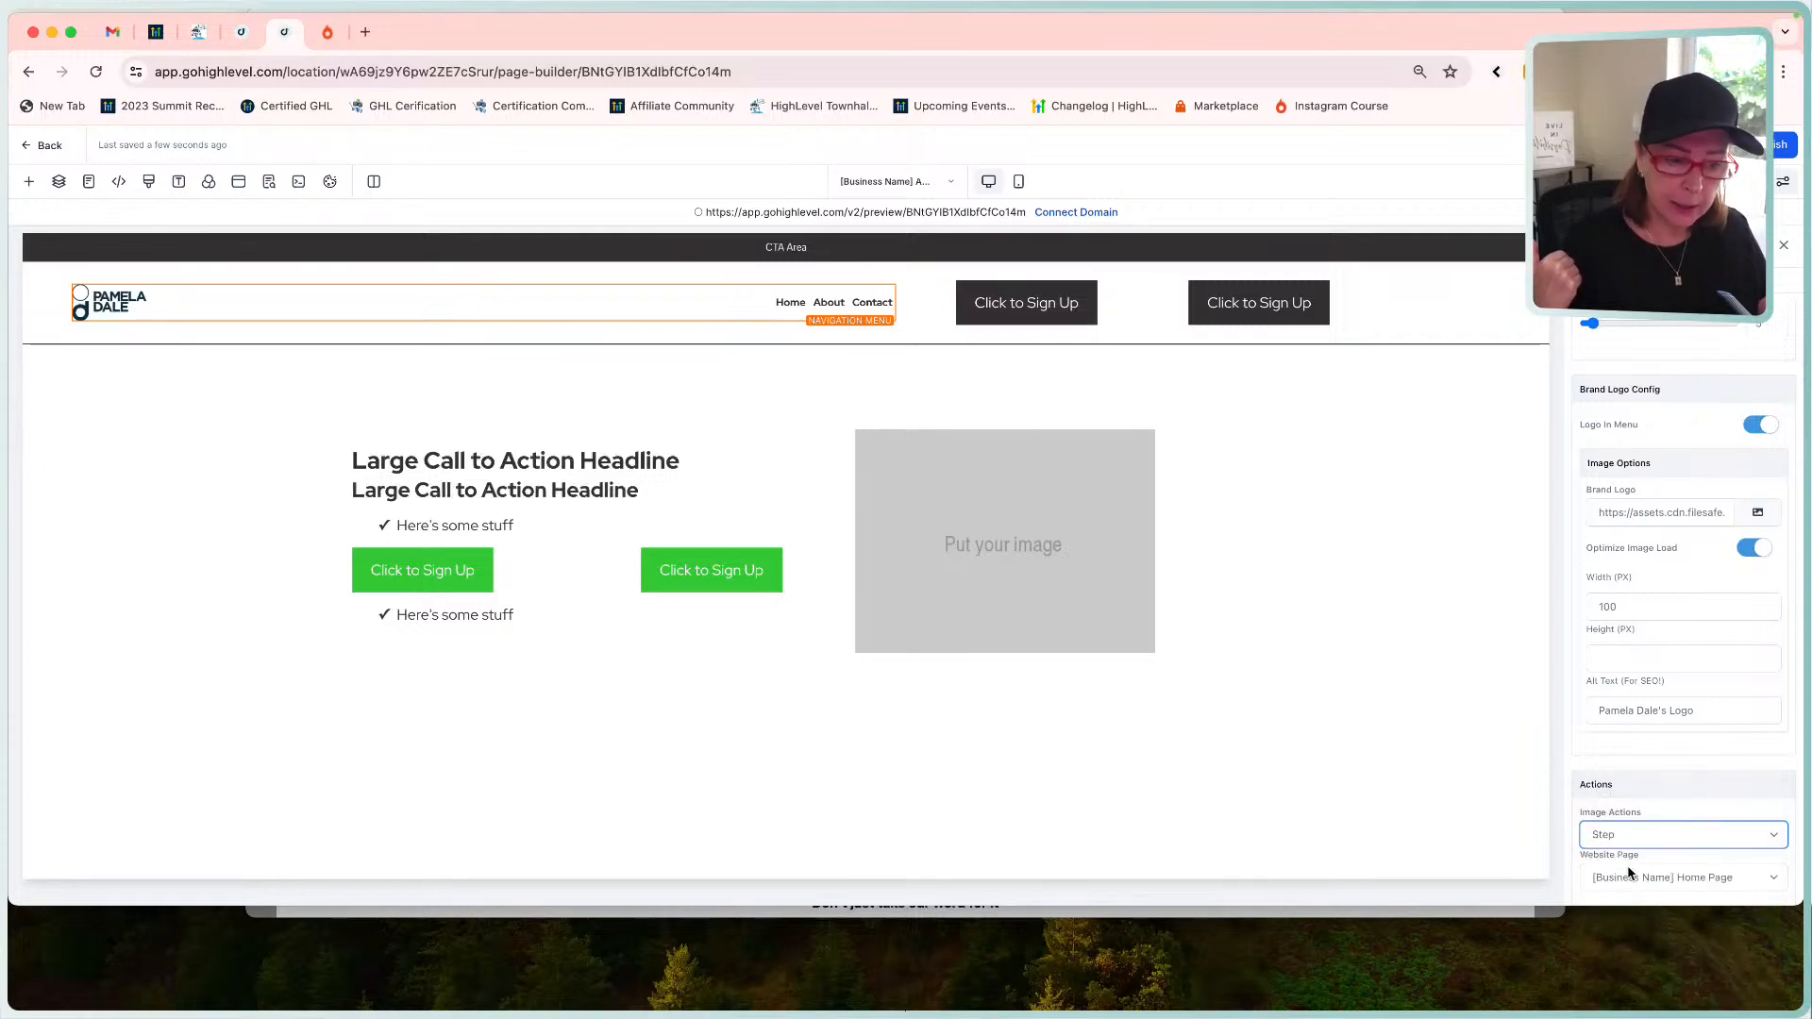
scroll(1635, 873, down, 1)
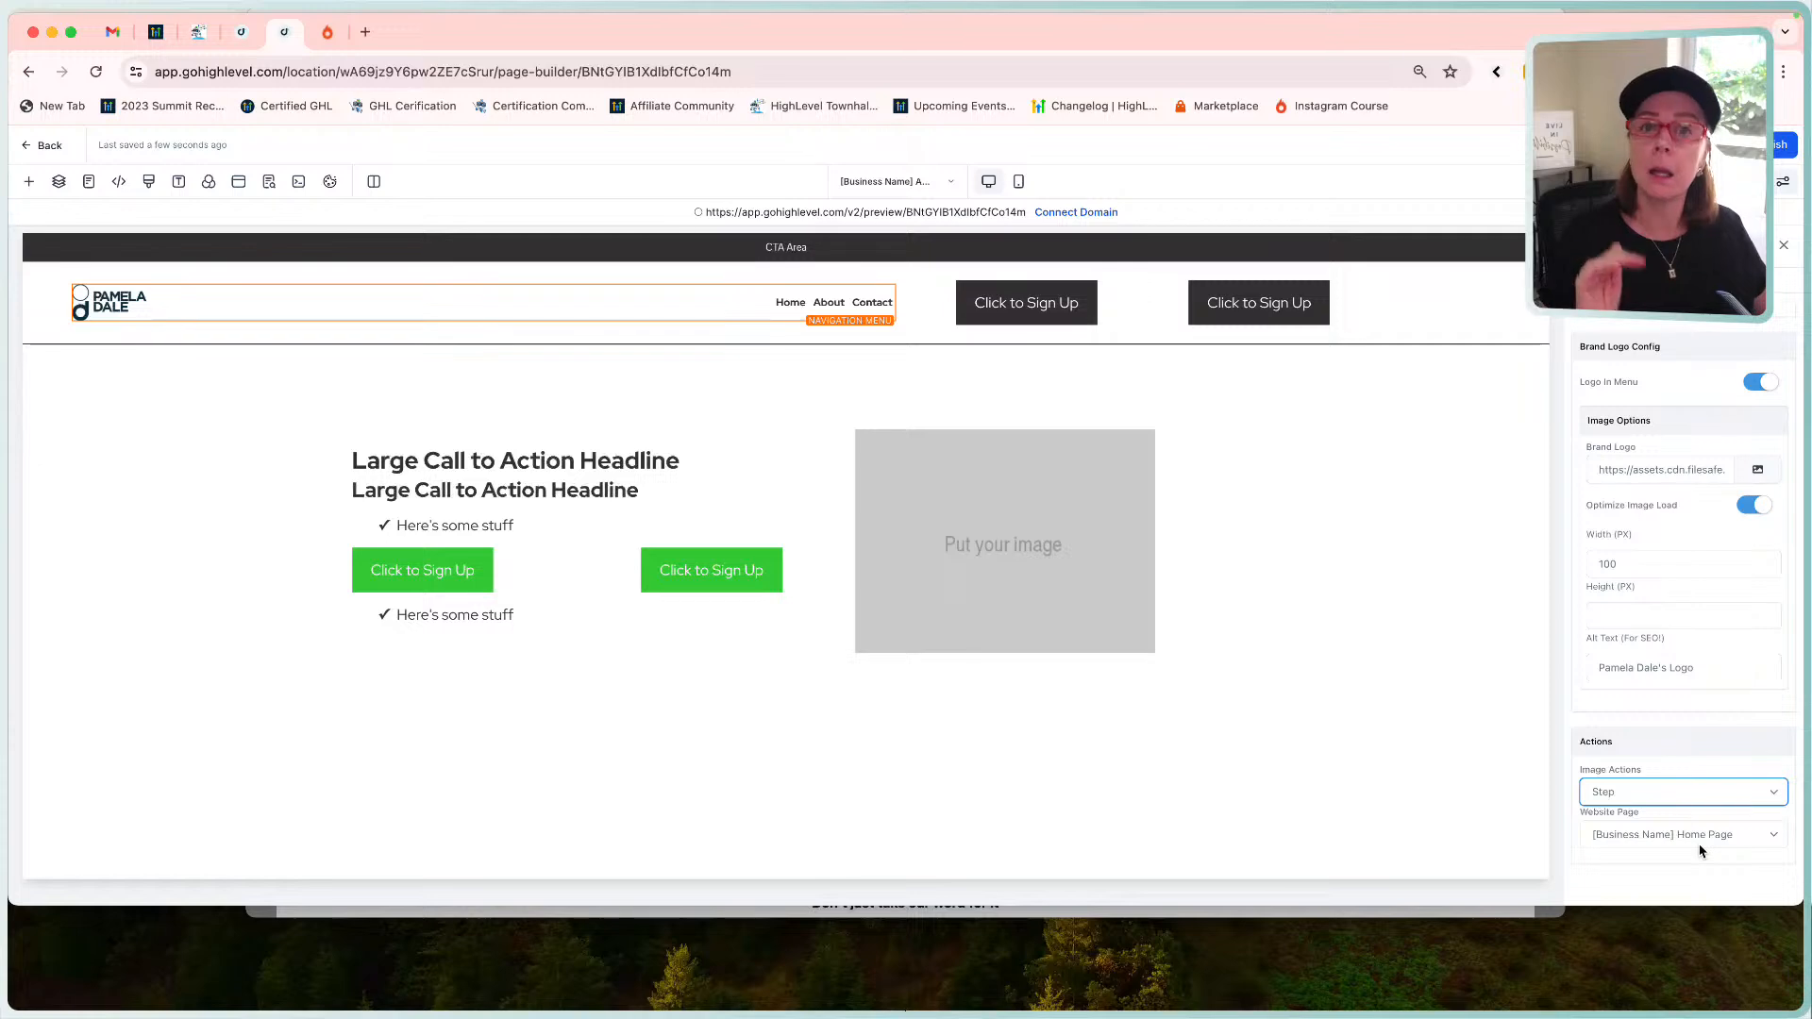
click(1710, 144)
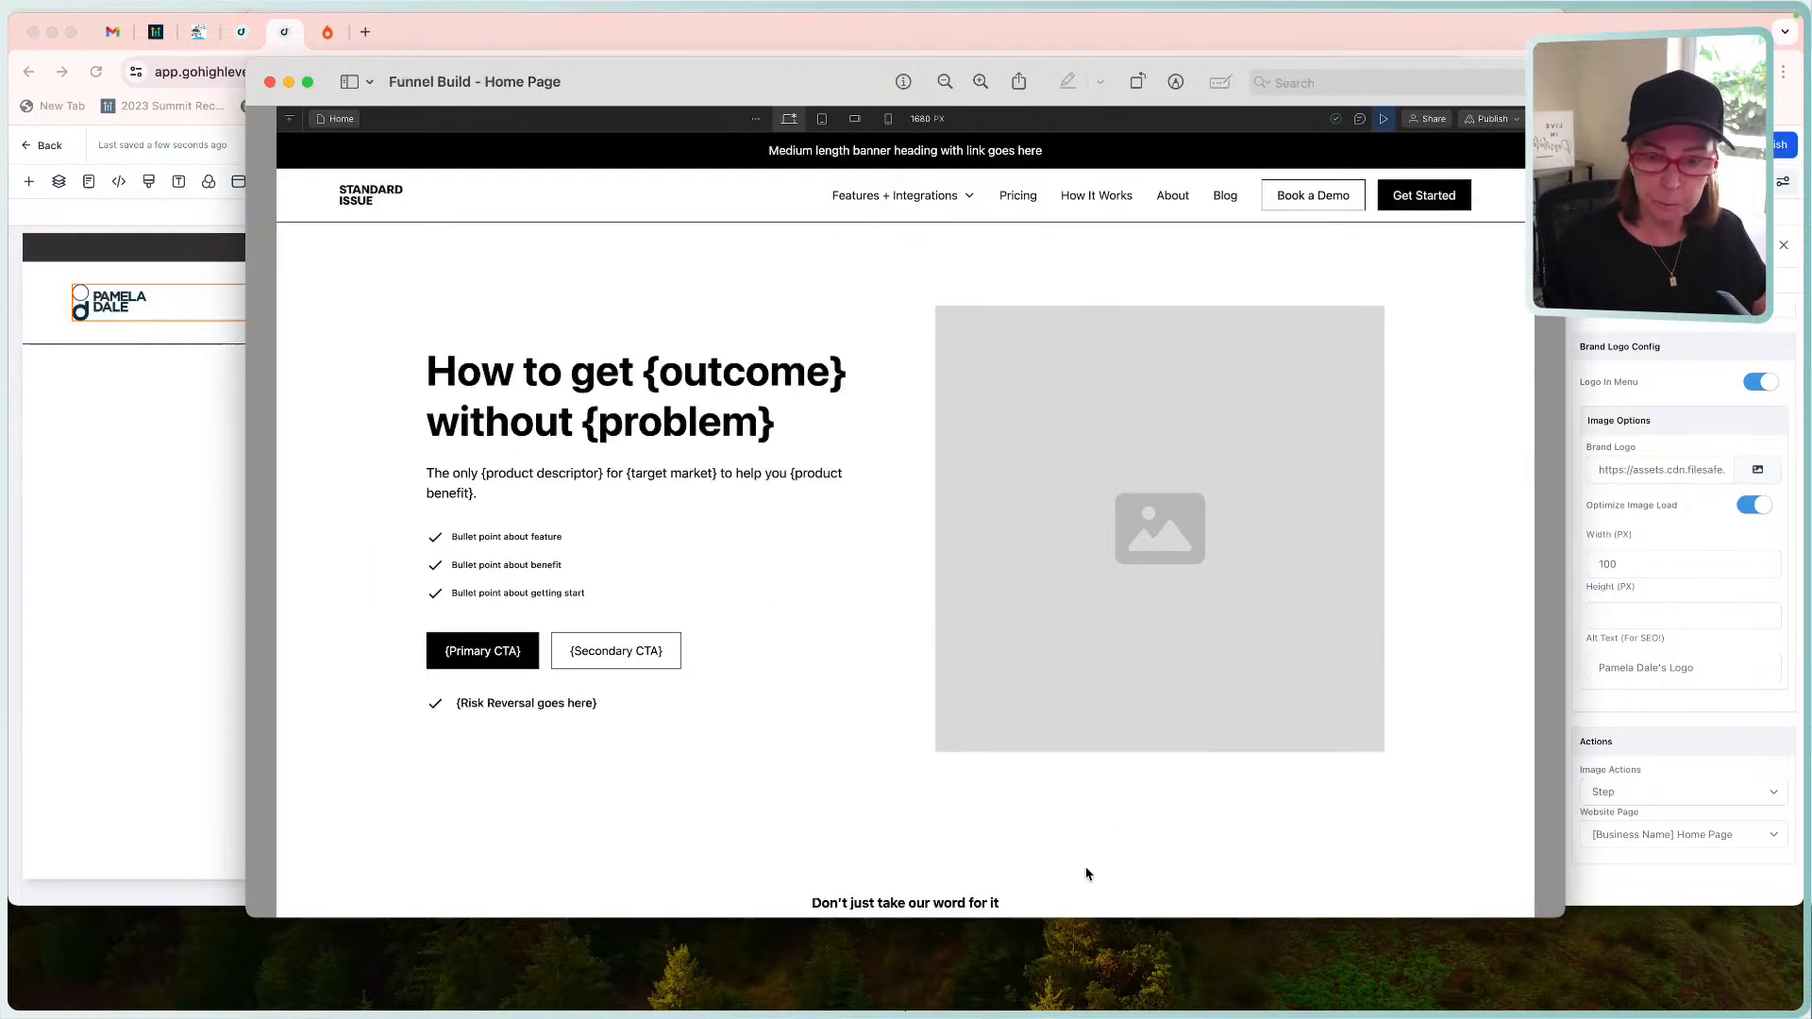
click(1102, 912)
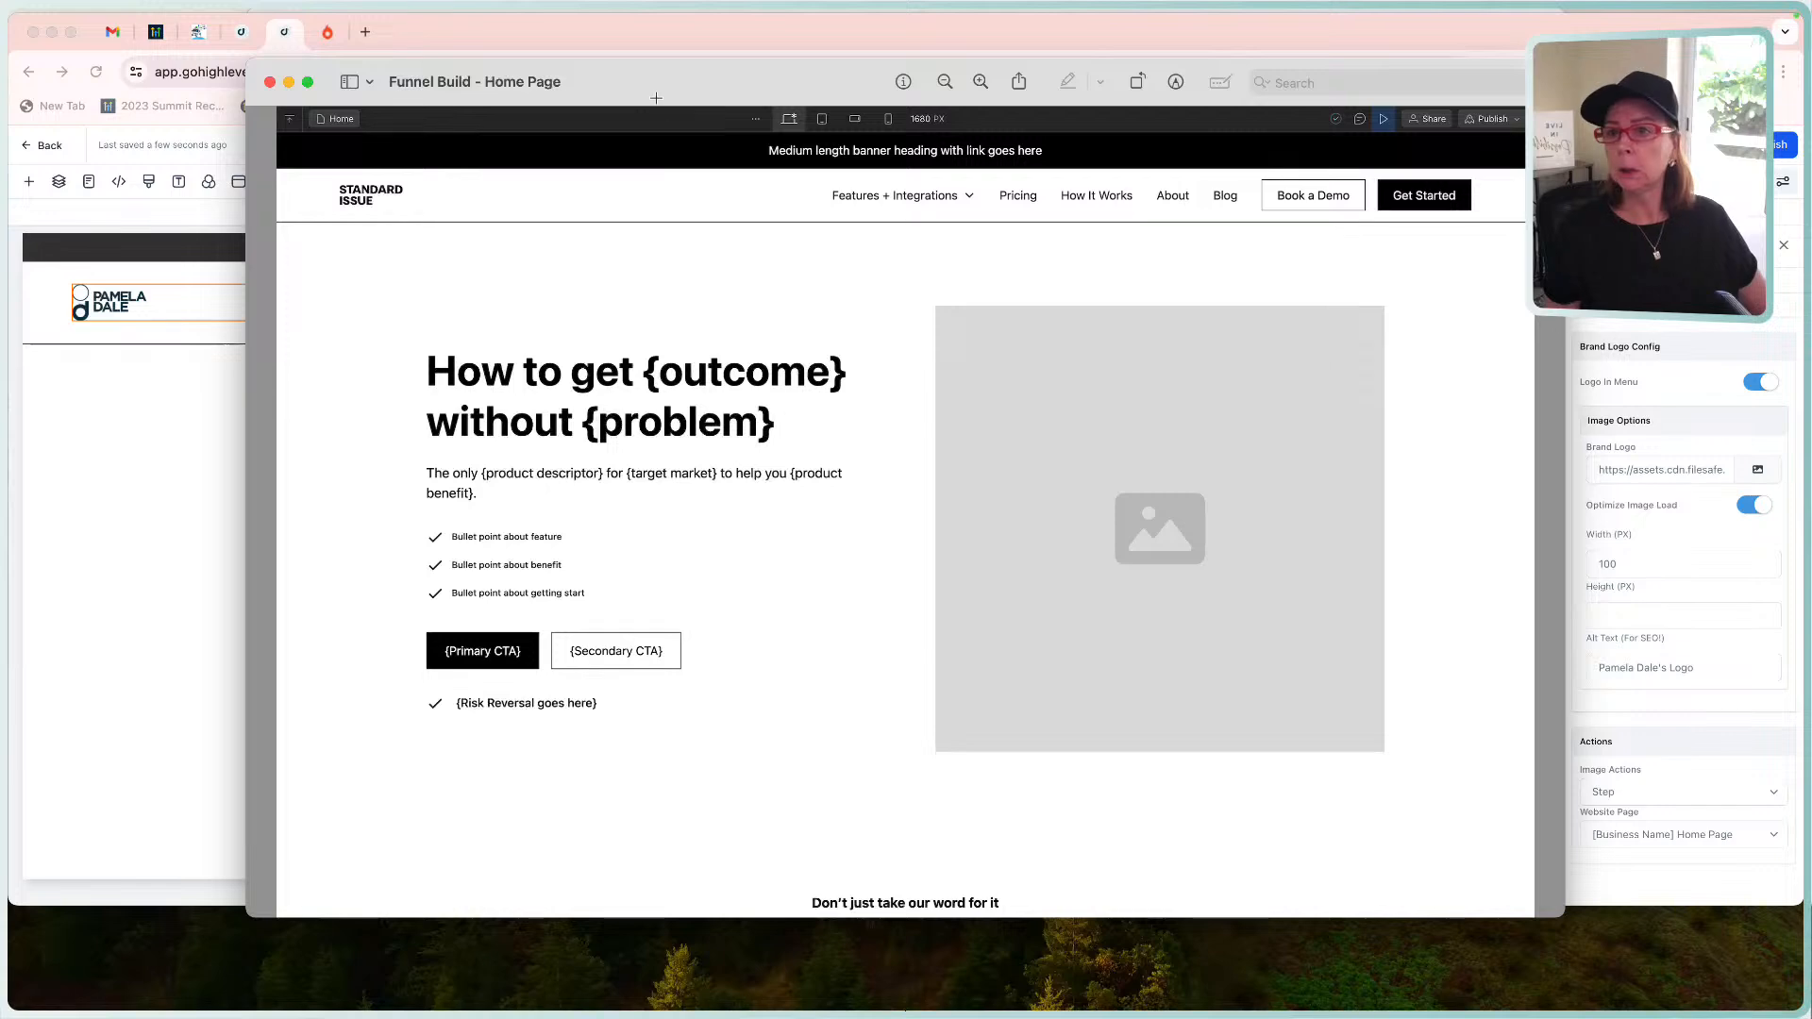
drag(644, 86, 622, 186)
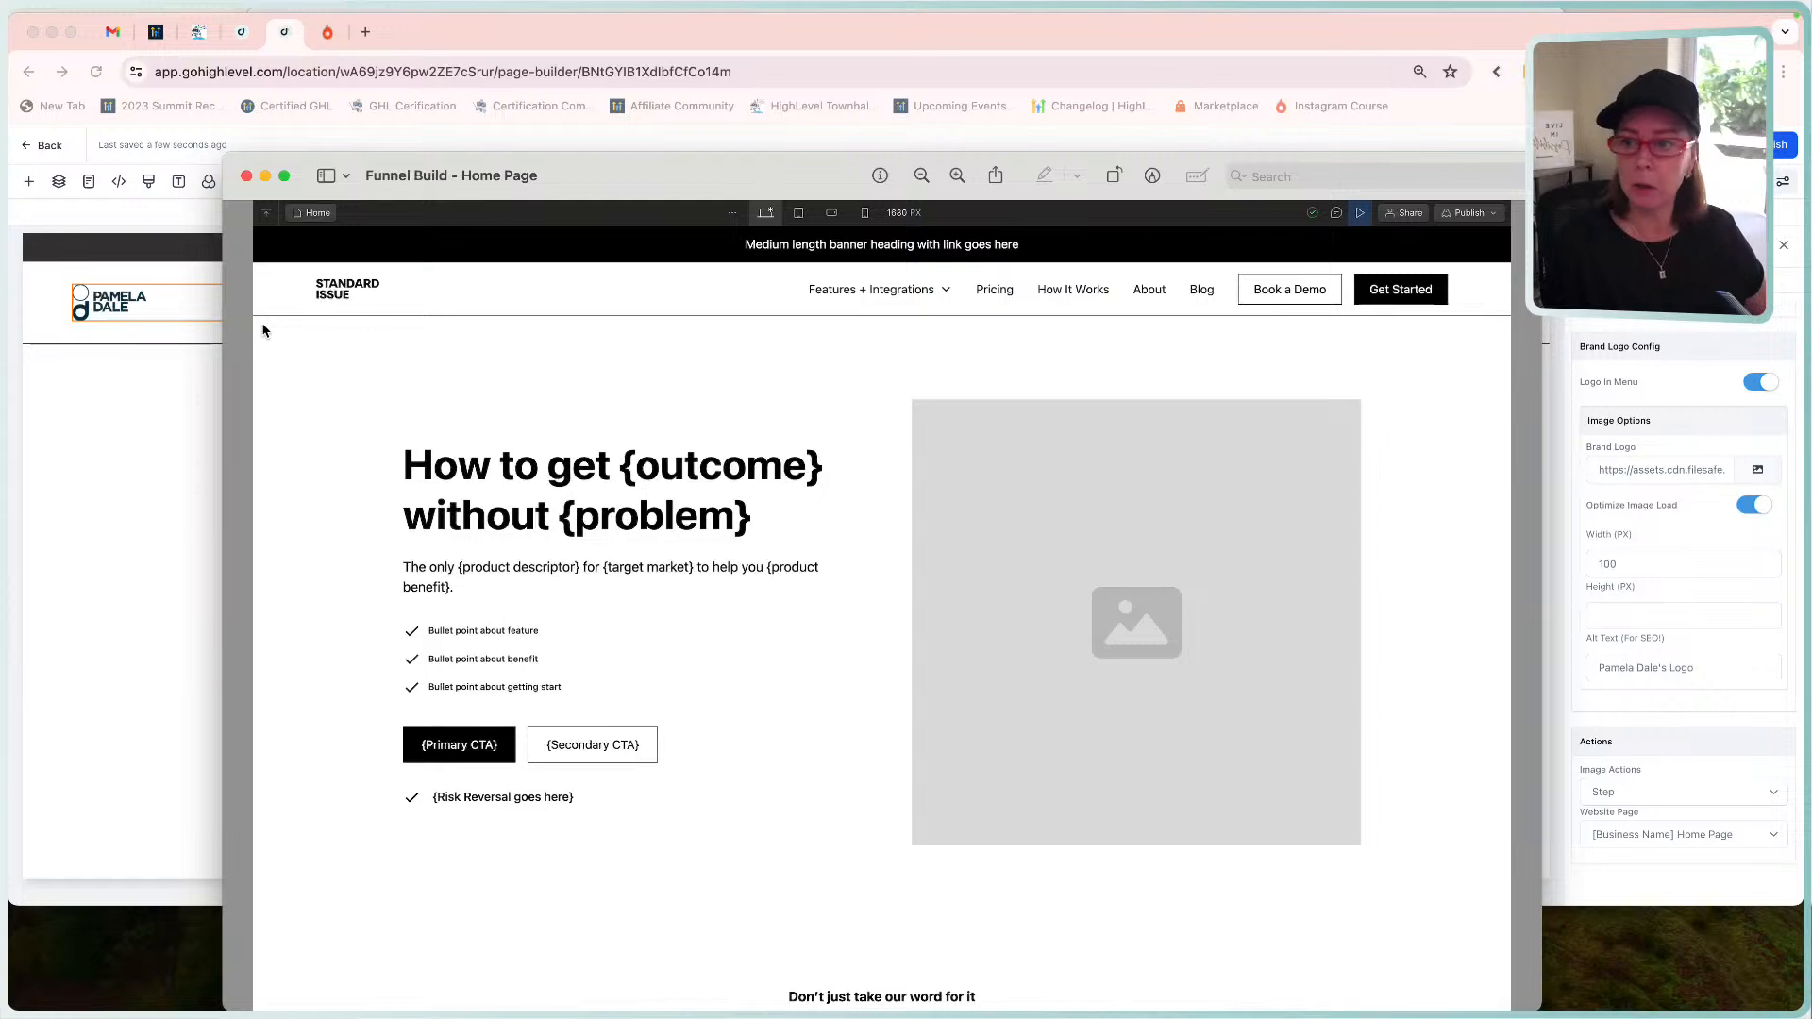
click(119, 395)
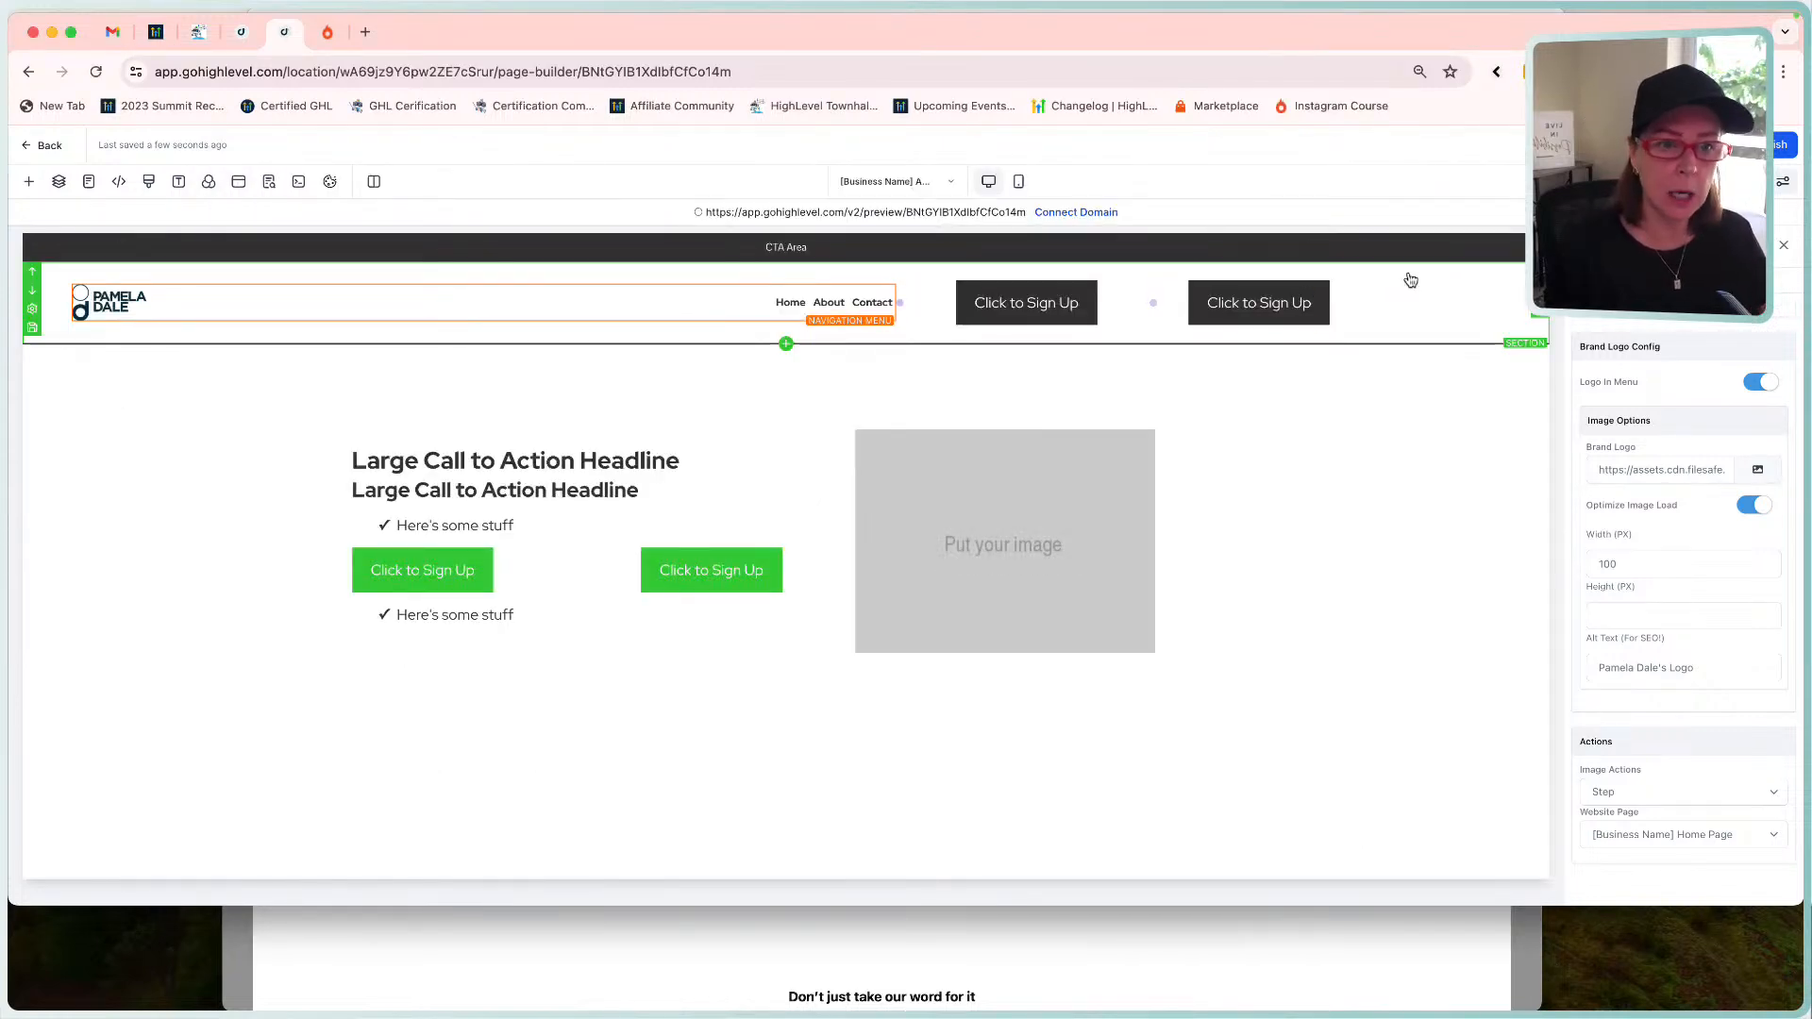
Set the header 3 Column Row's top and bottom padding to 0 px, checking against the mockup.
click(1442, 284)
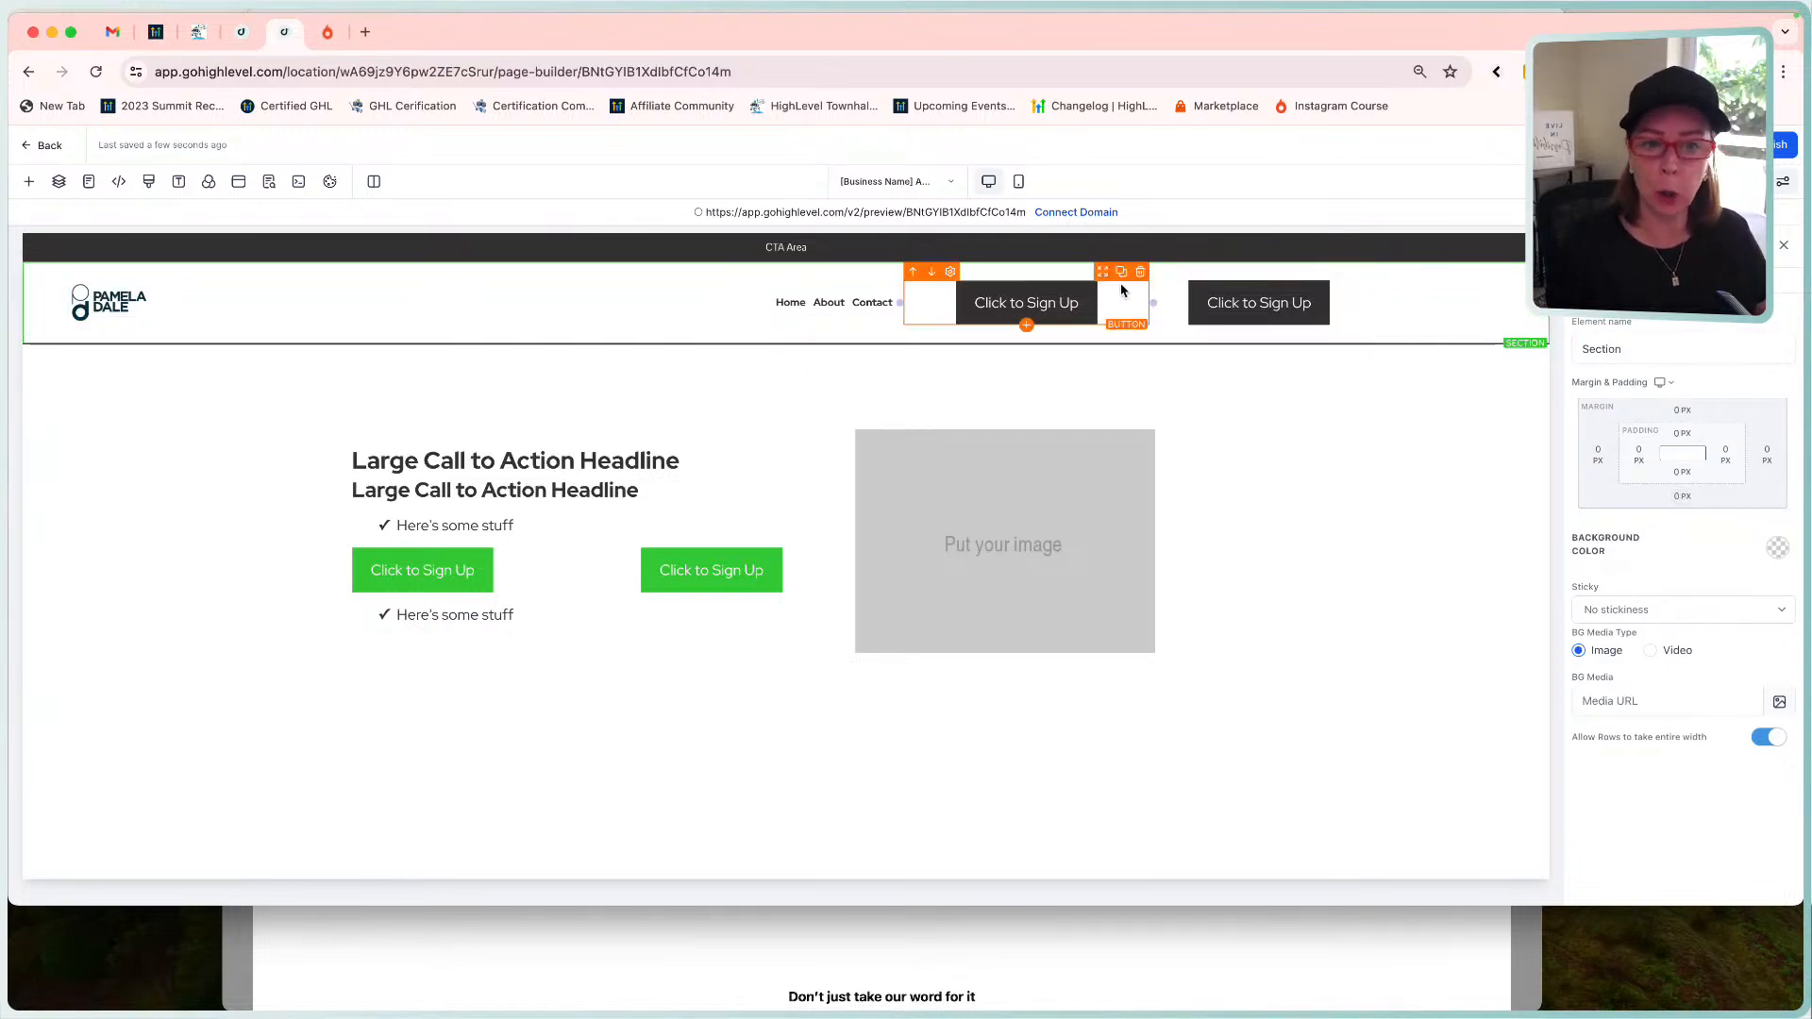
click(1246, 276)
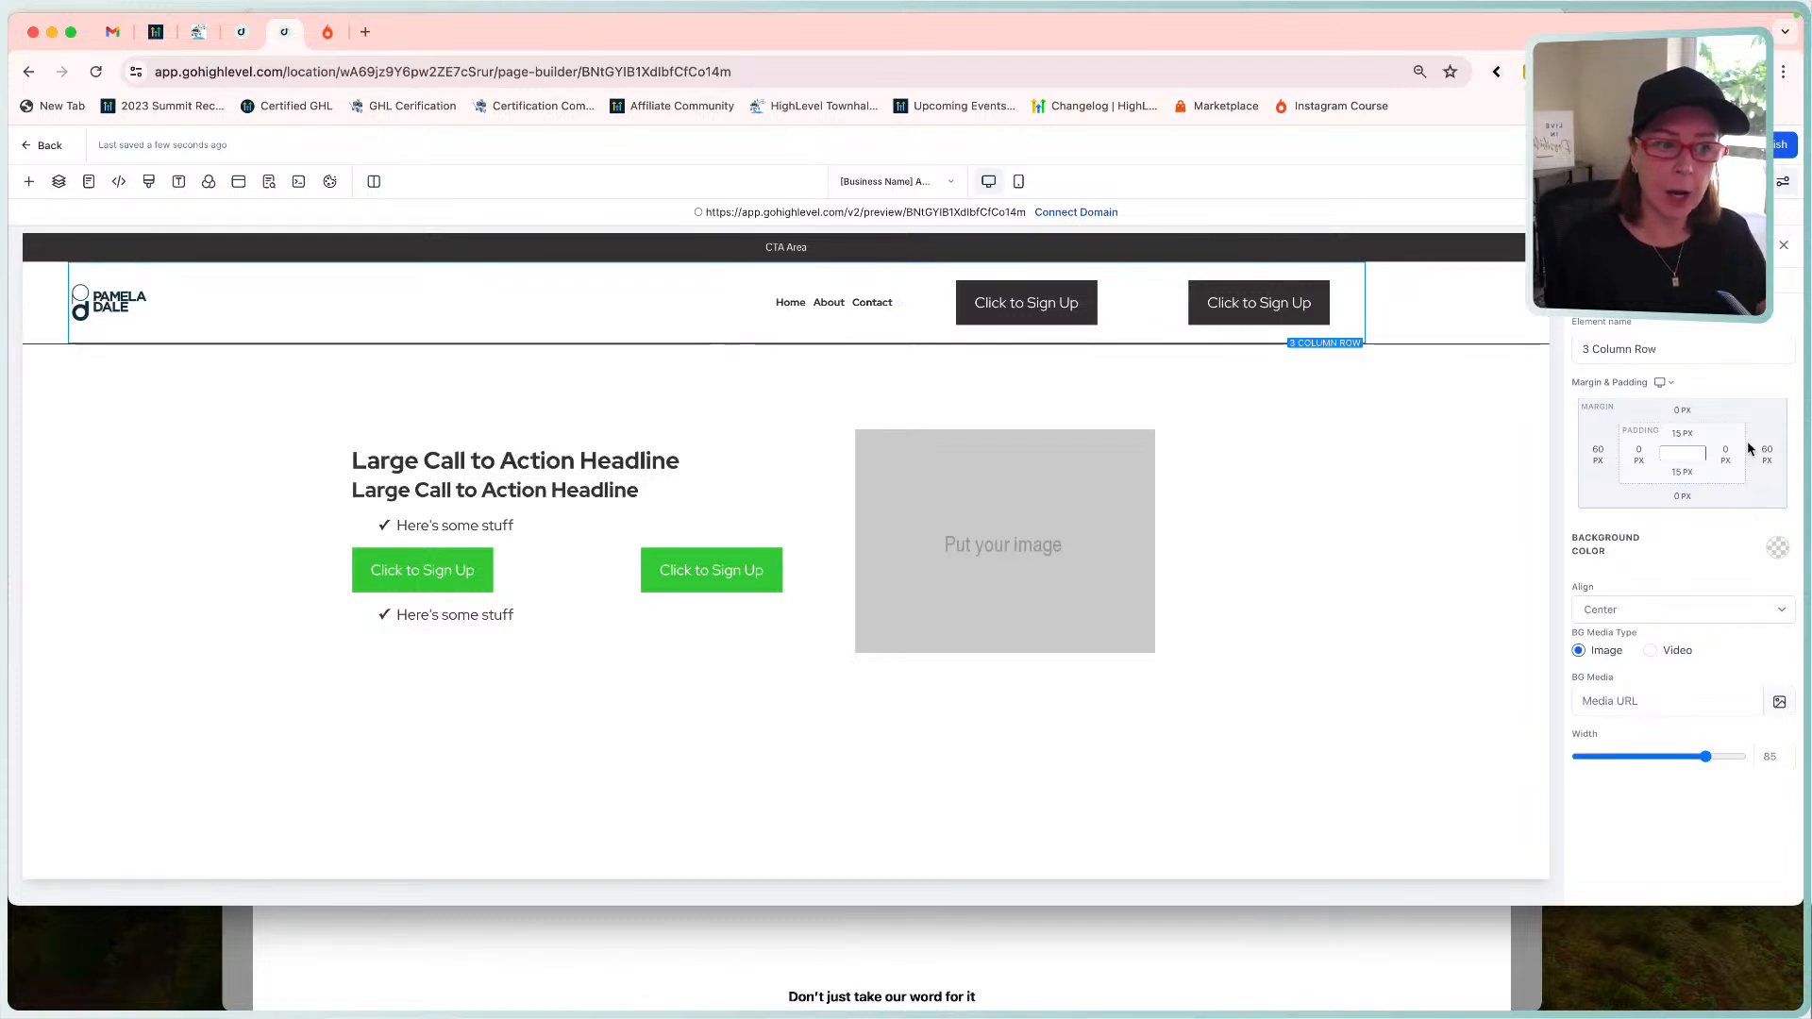
click(1682, 434)
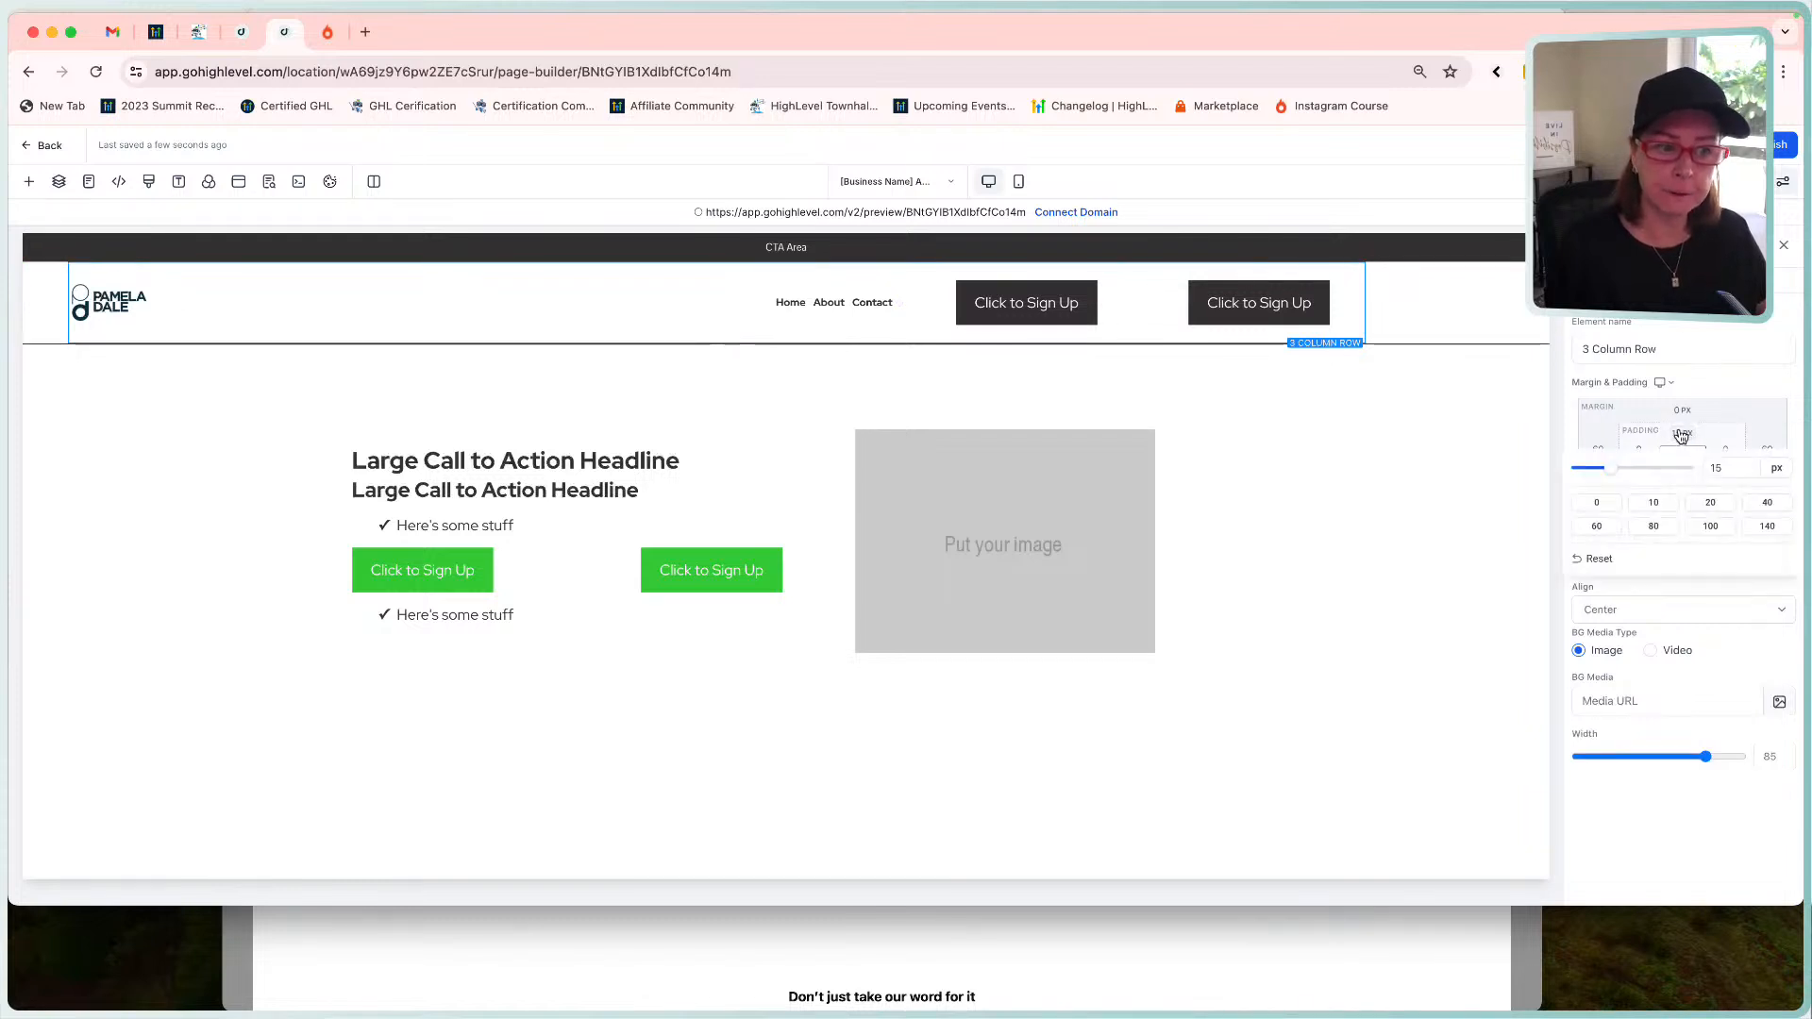
click(1597, 502)
click(1682, 472)
click(1612, 545)
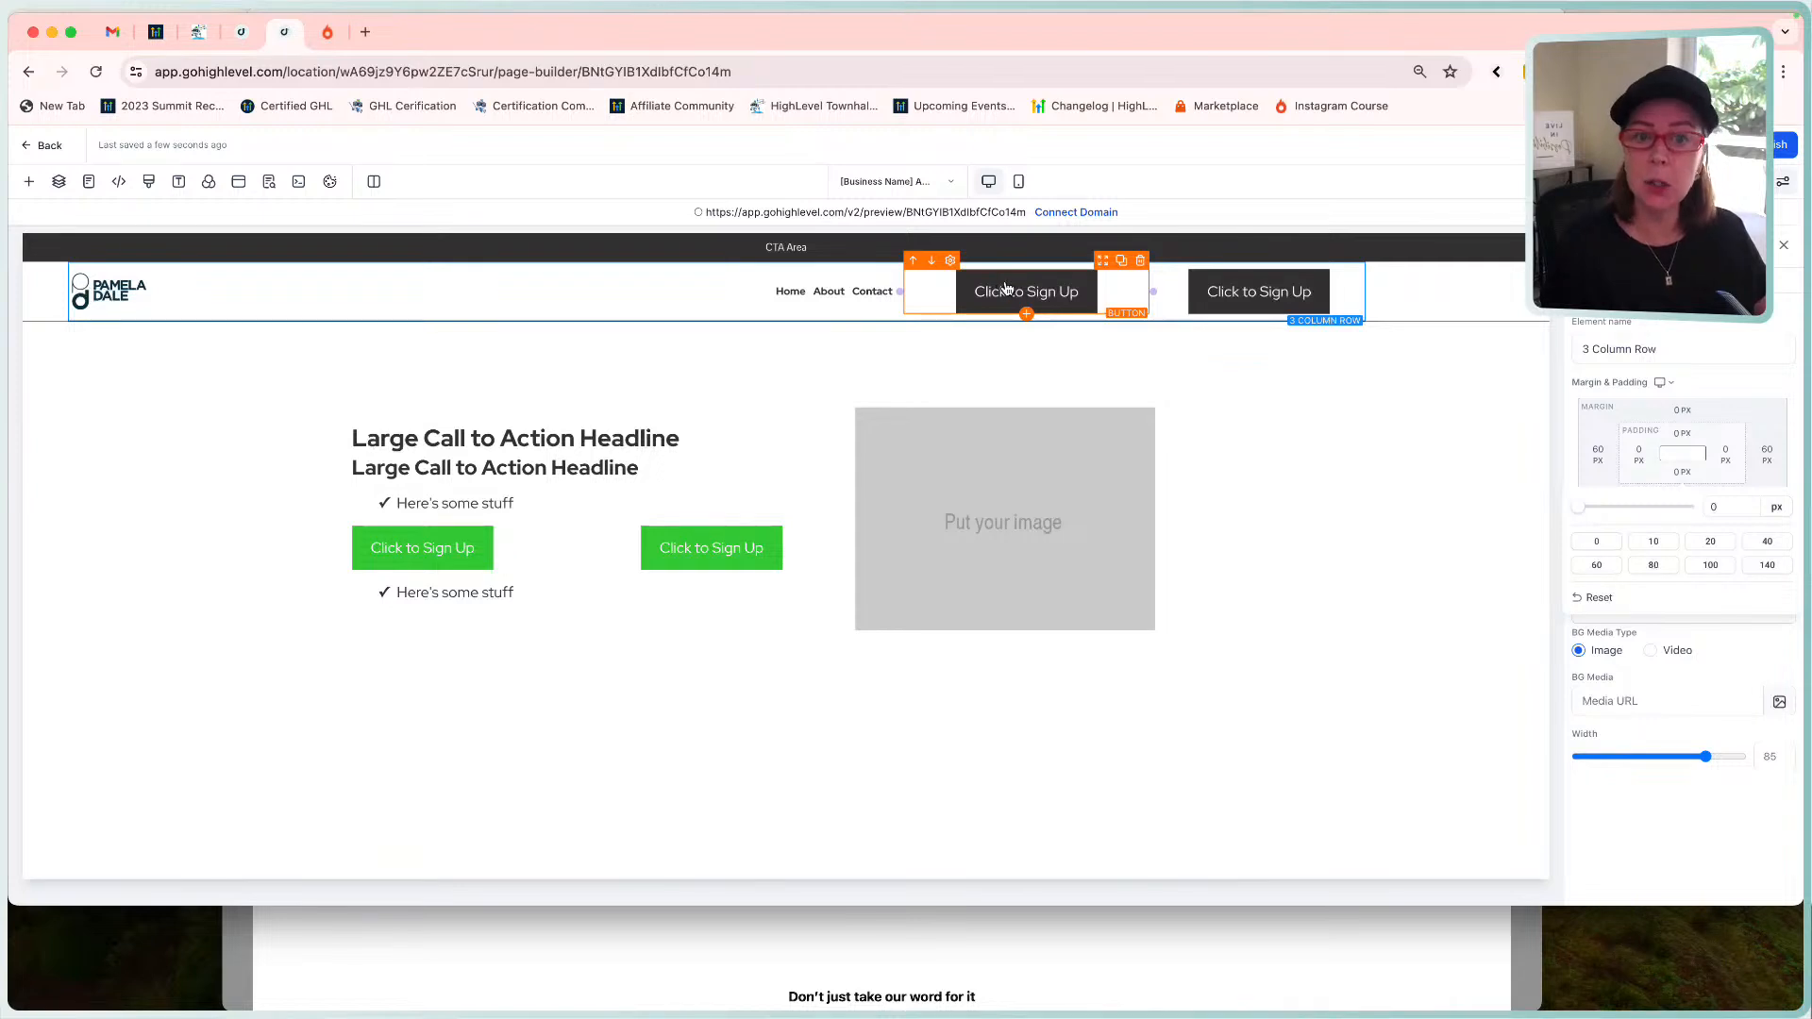
click(839, 945)
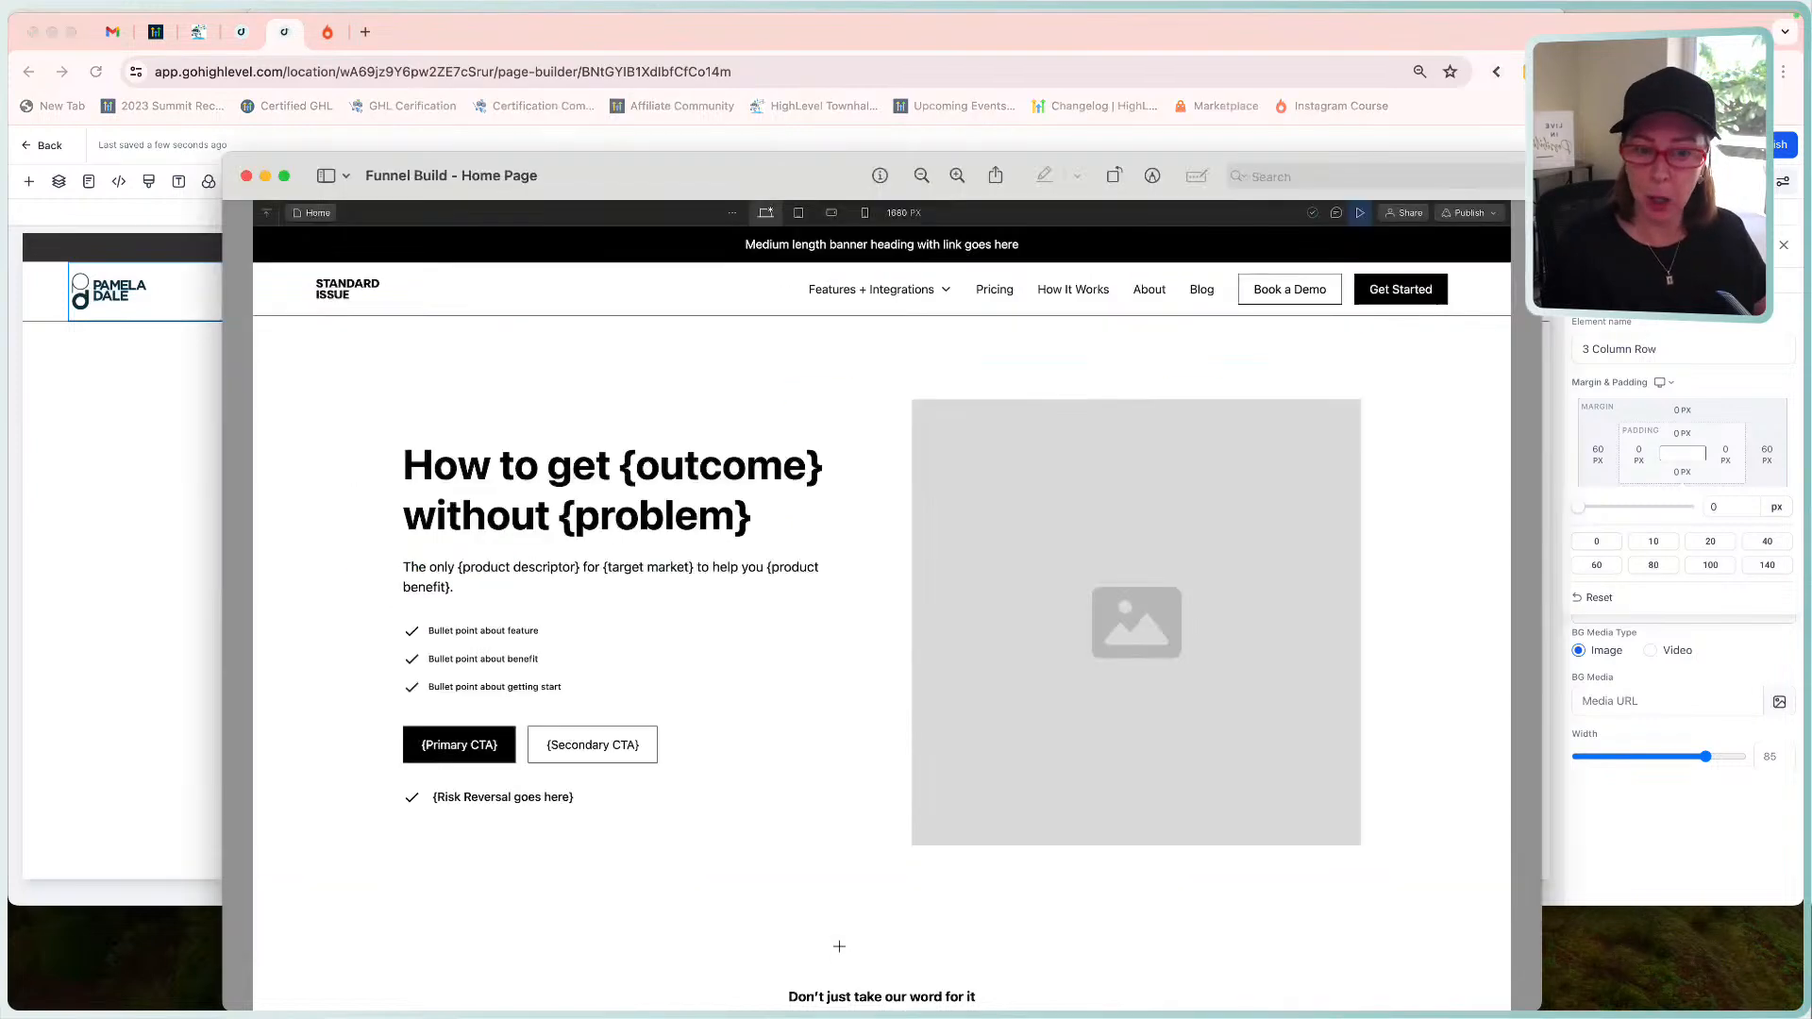
click(154, 531)
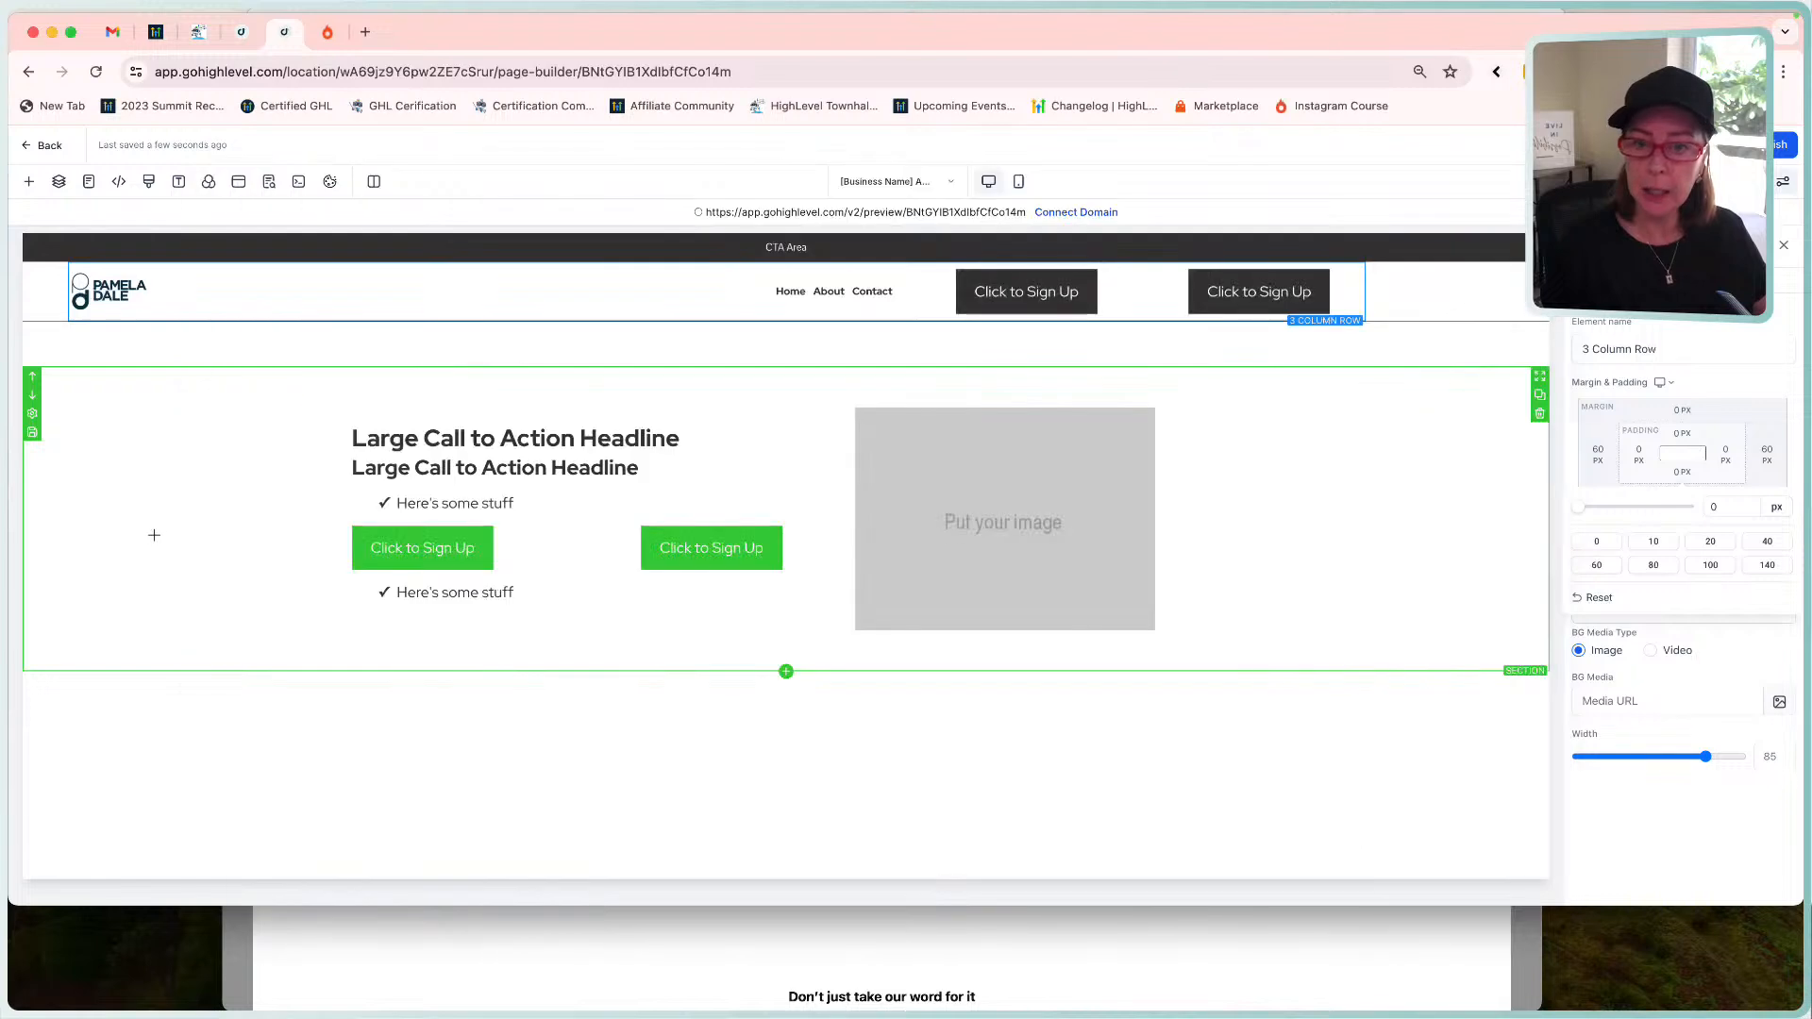
Give the first Click to Sign Up button 6 px top and bottom padding.
click(1028, 289)
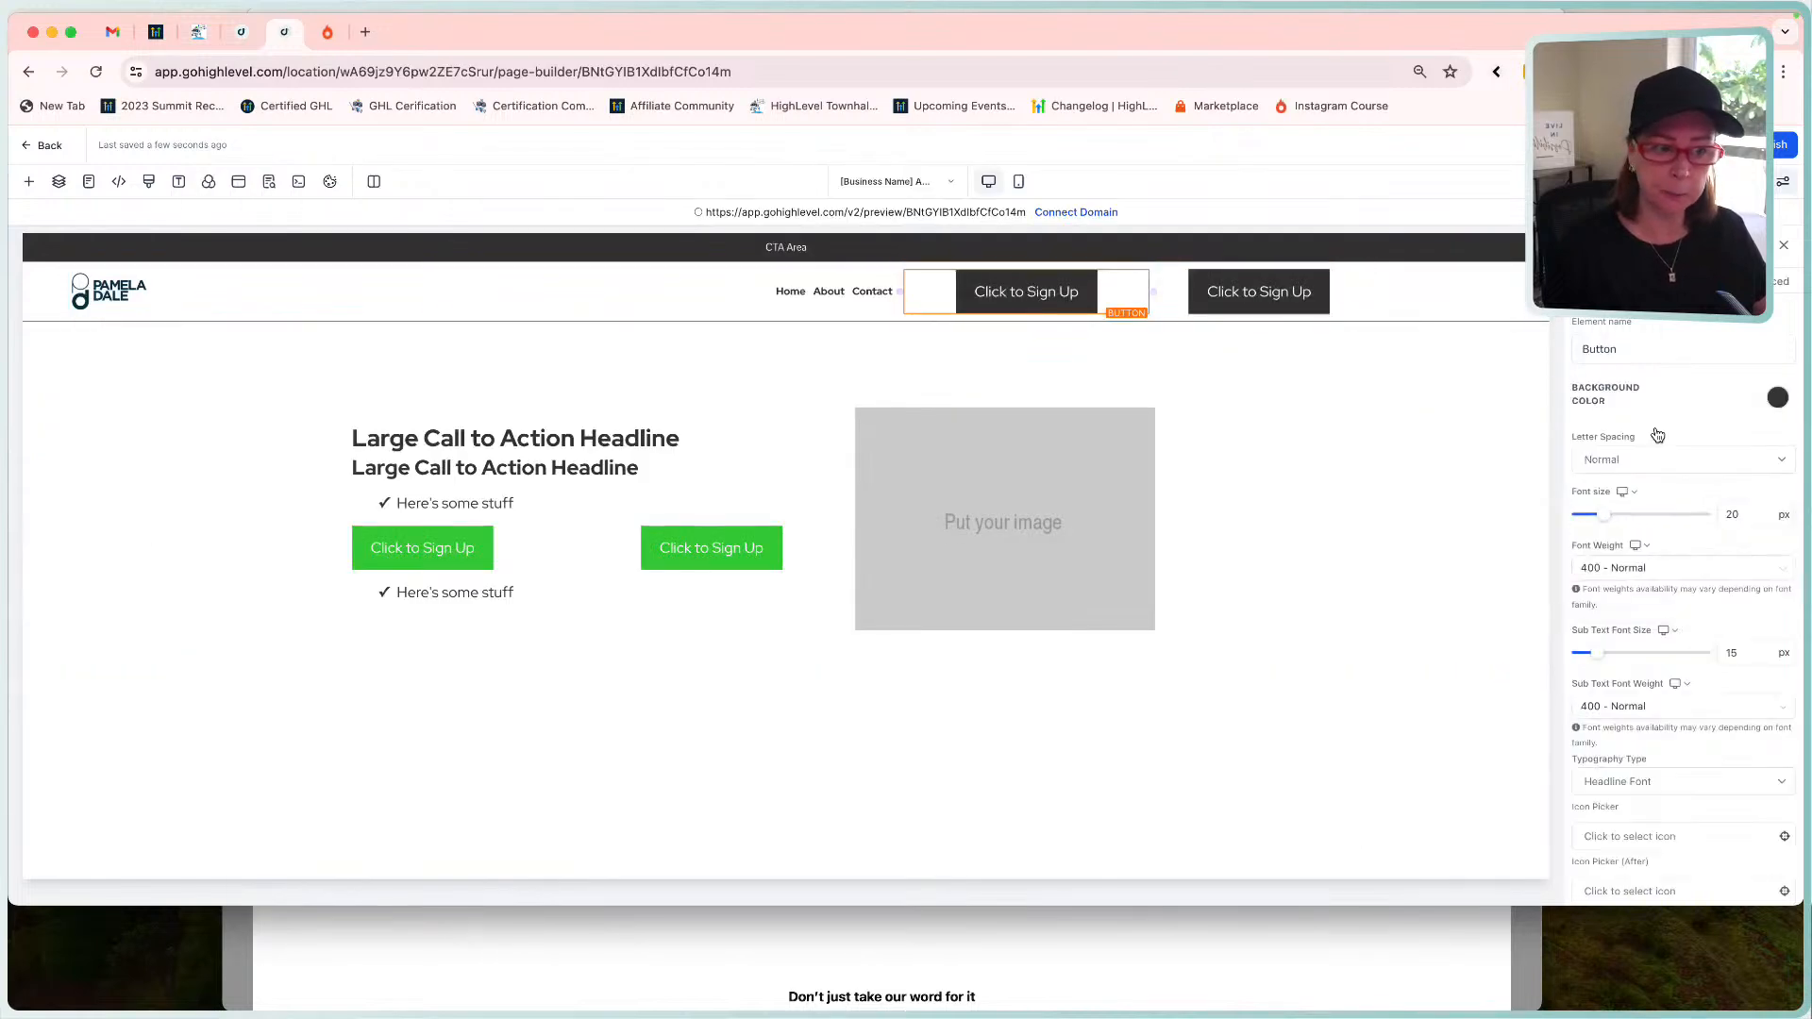
scroll(1708, 529, down, 5)
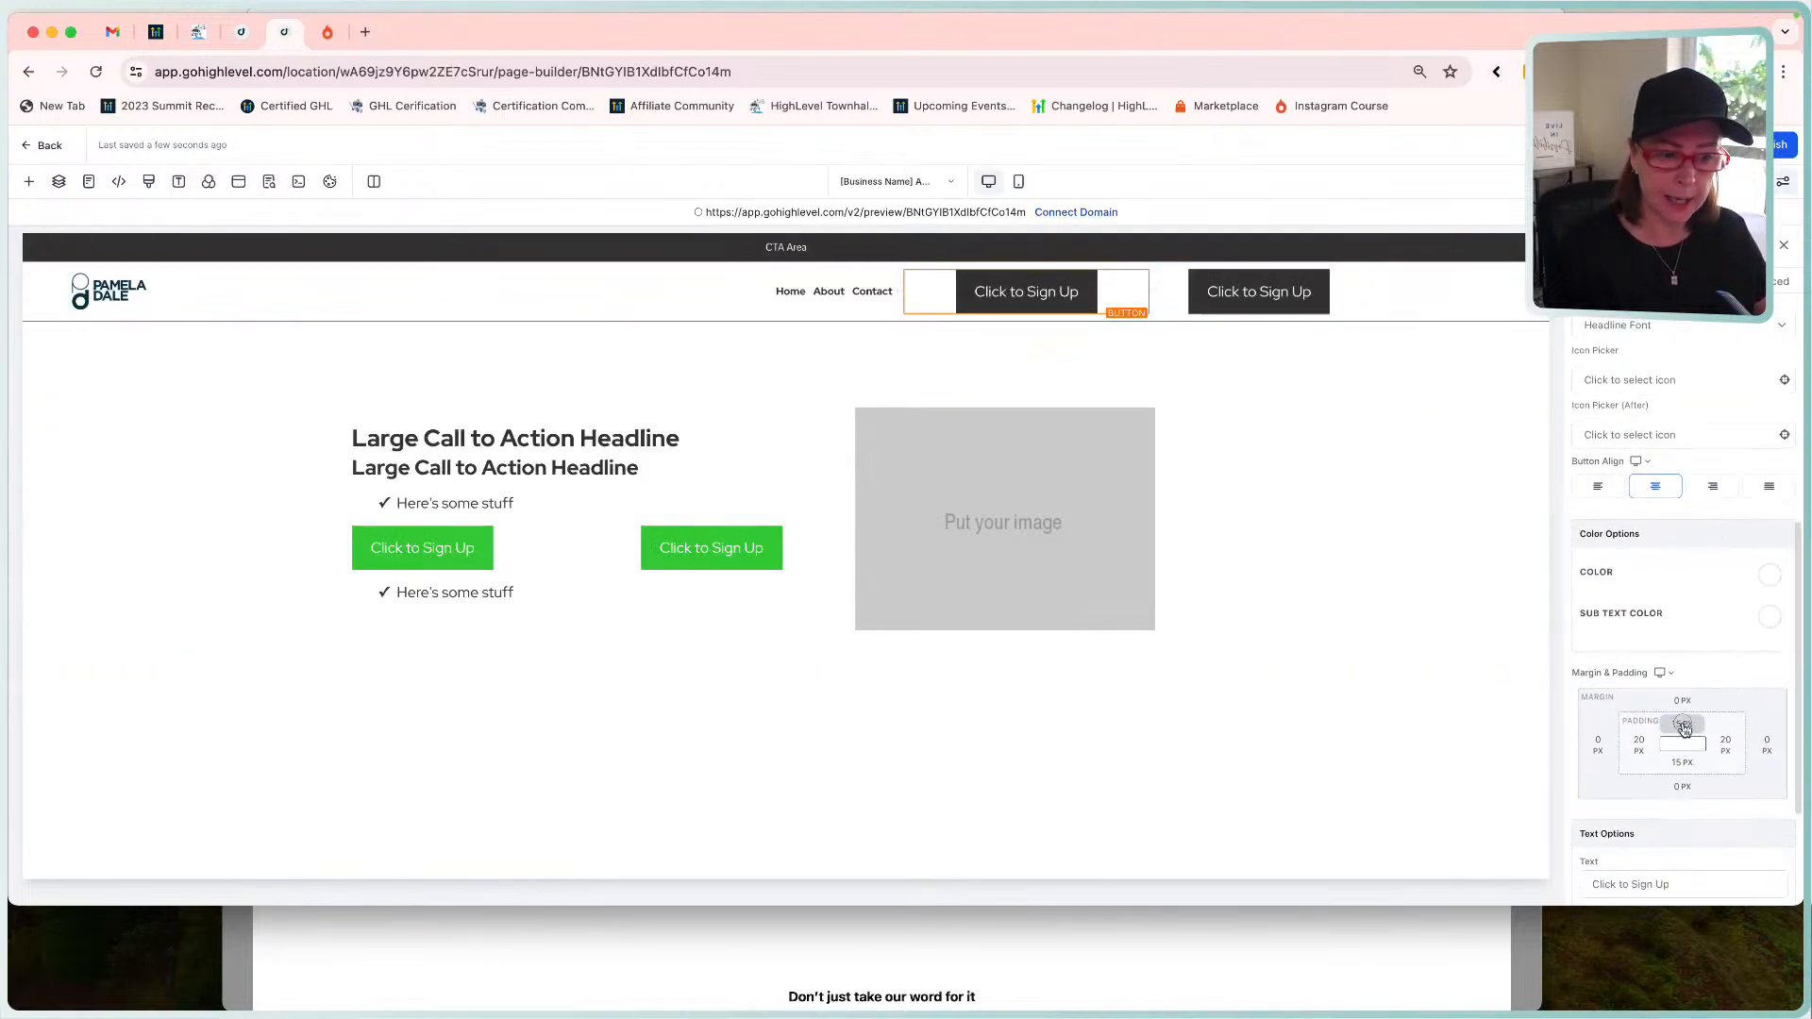
click(1684, 725)
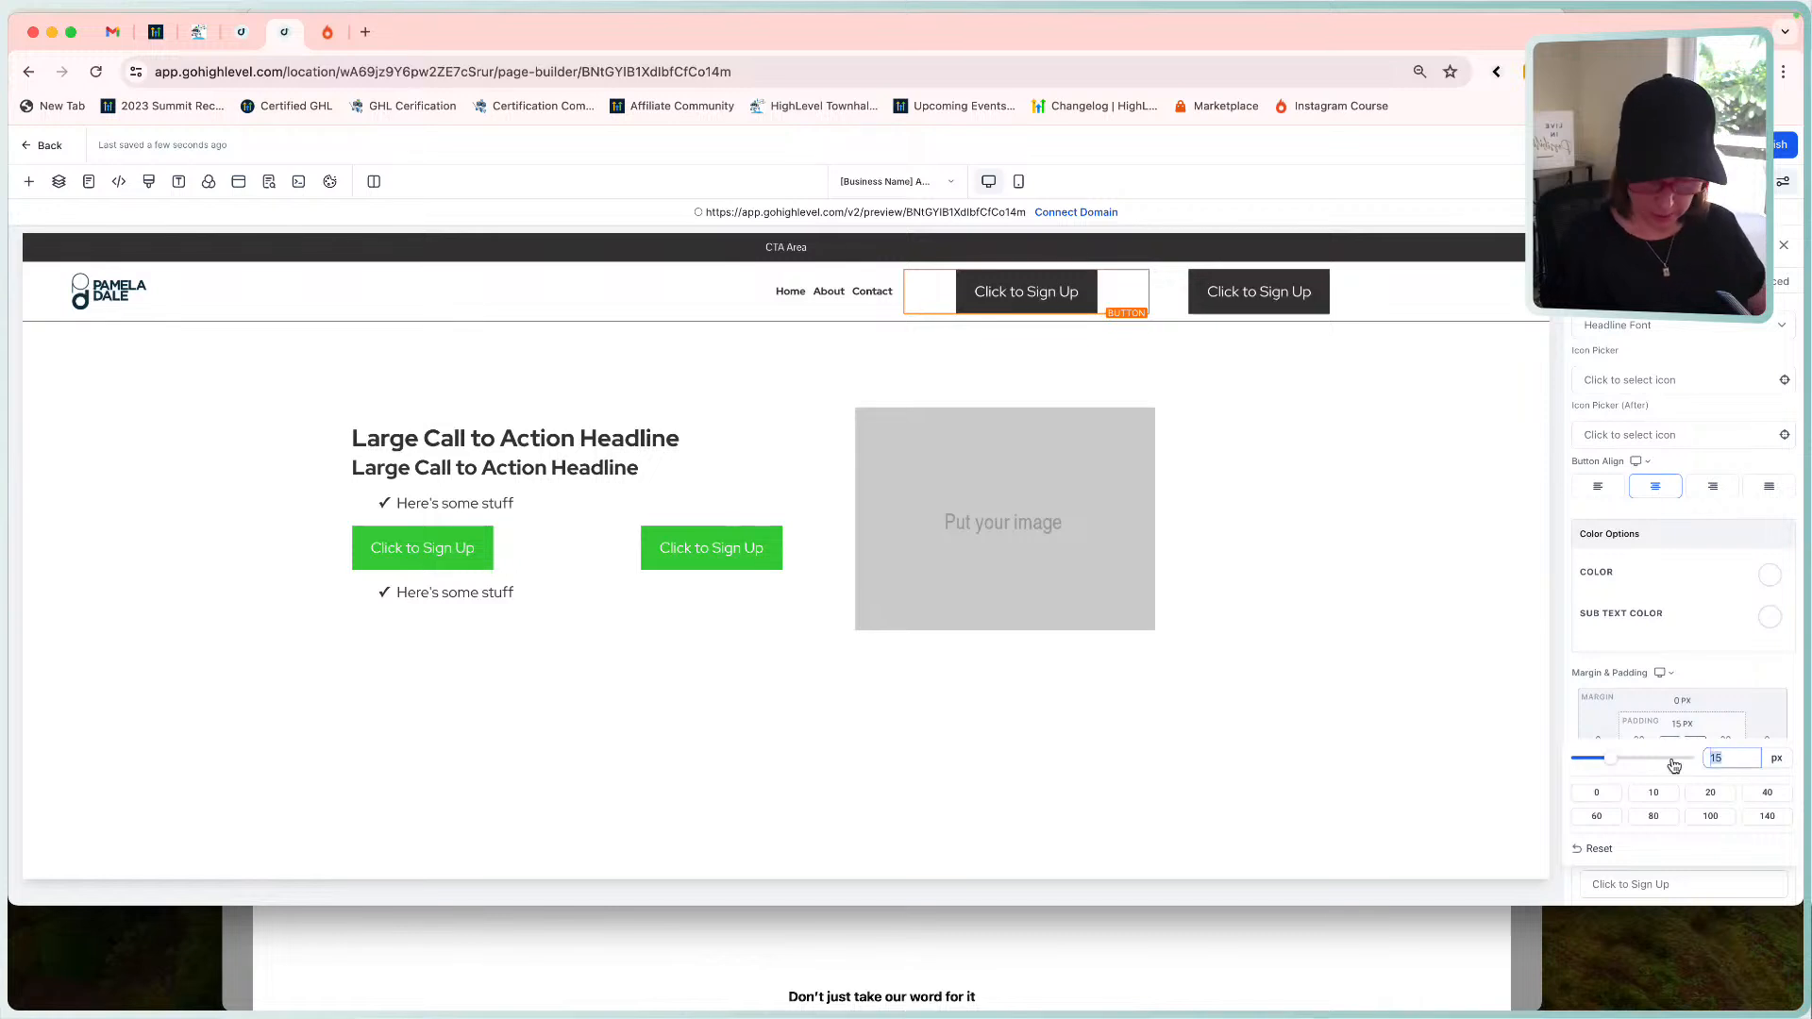
text(6)
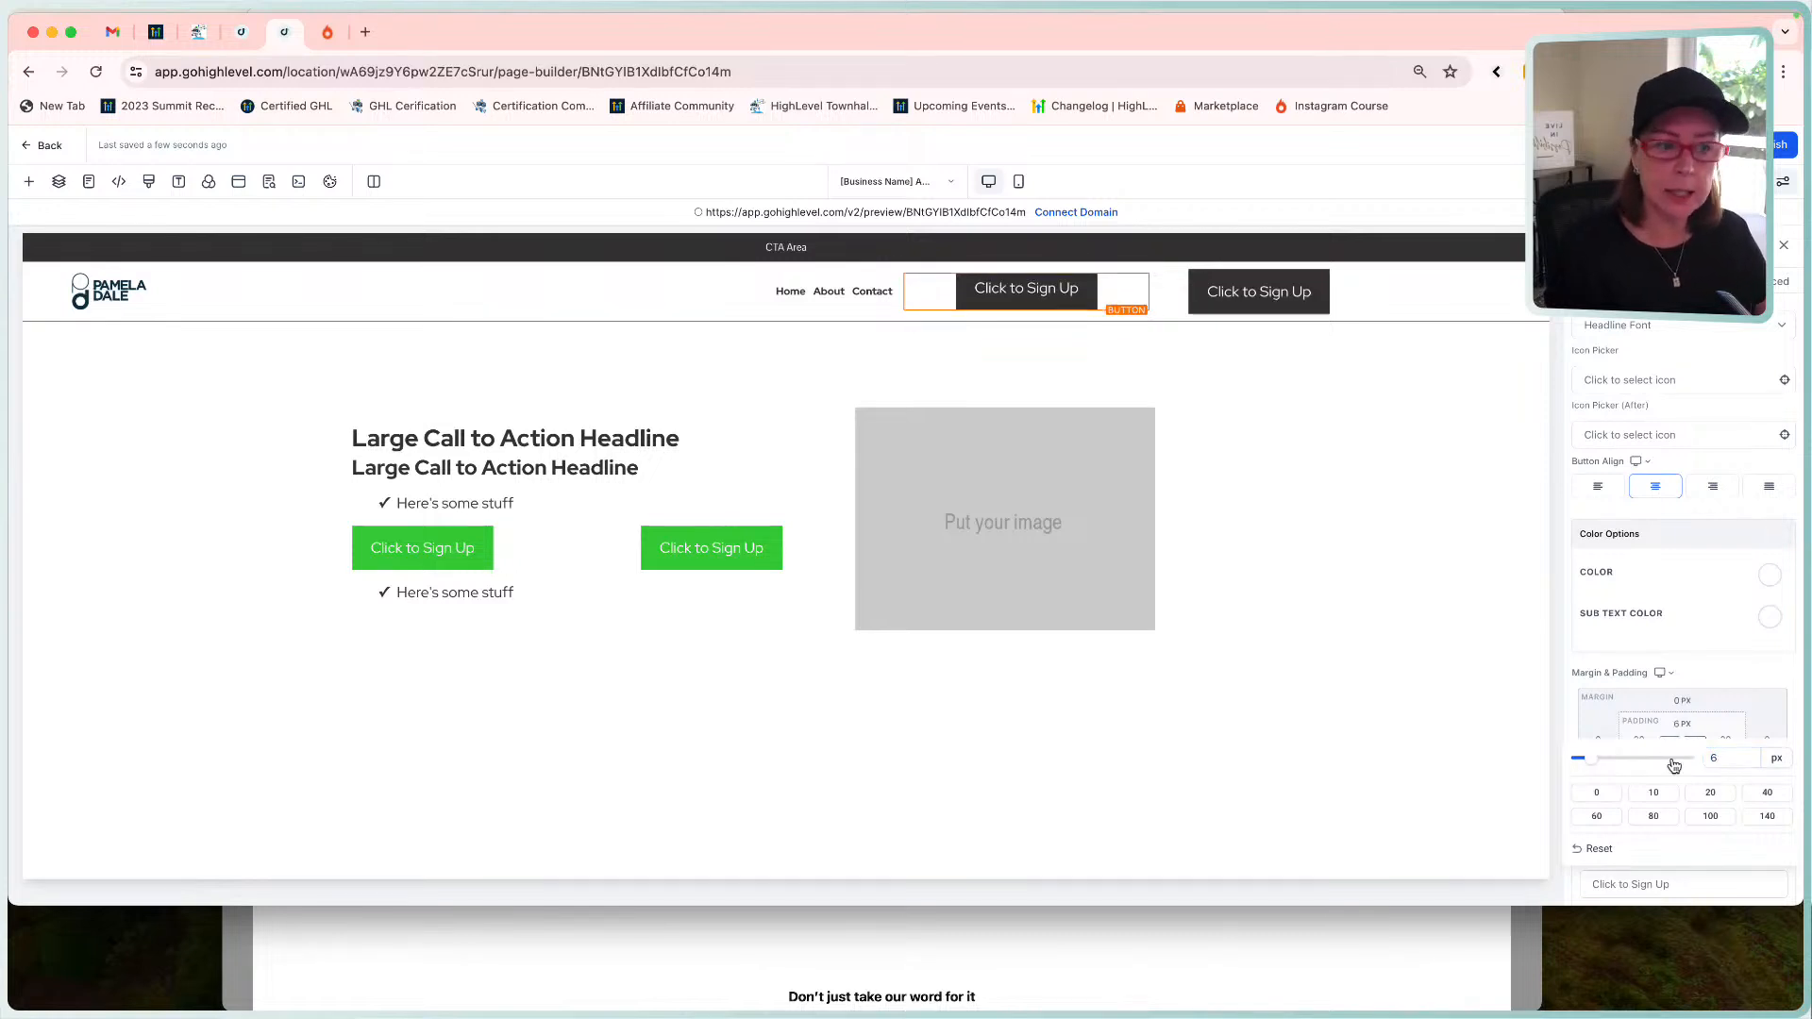
click(1700, 684)
click(1681, 764)
text(6)
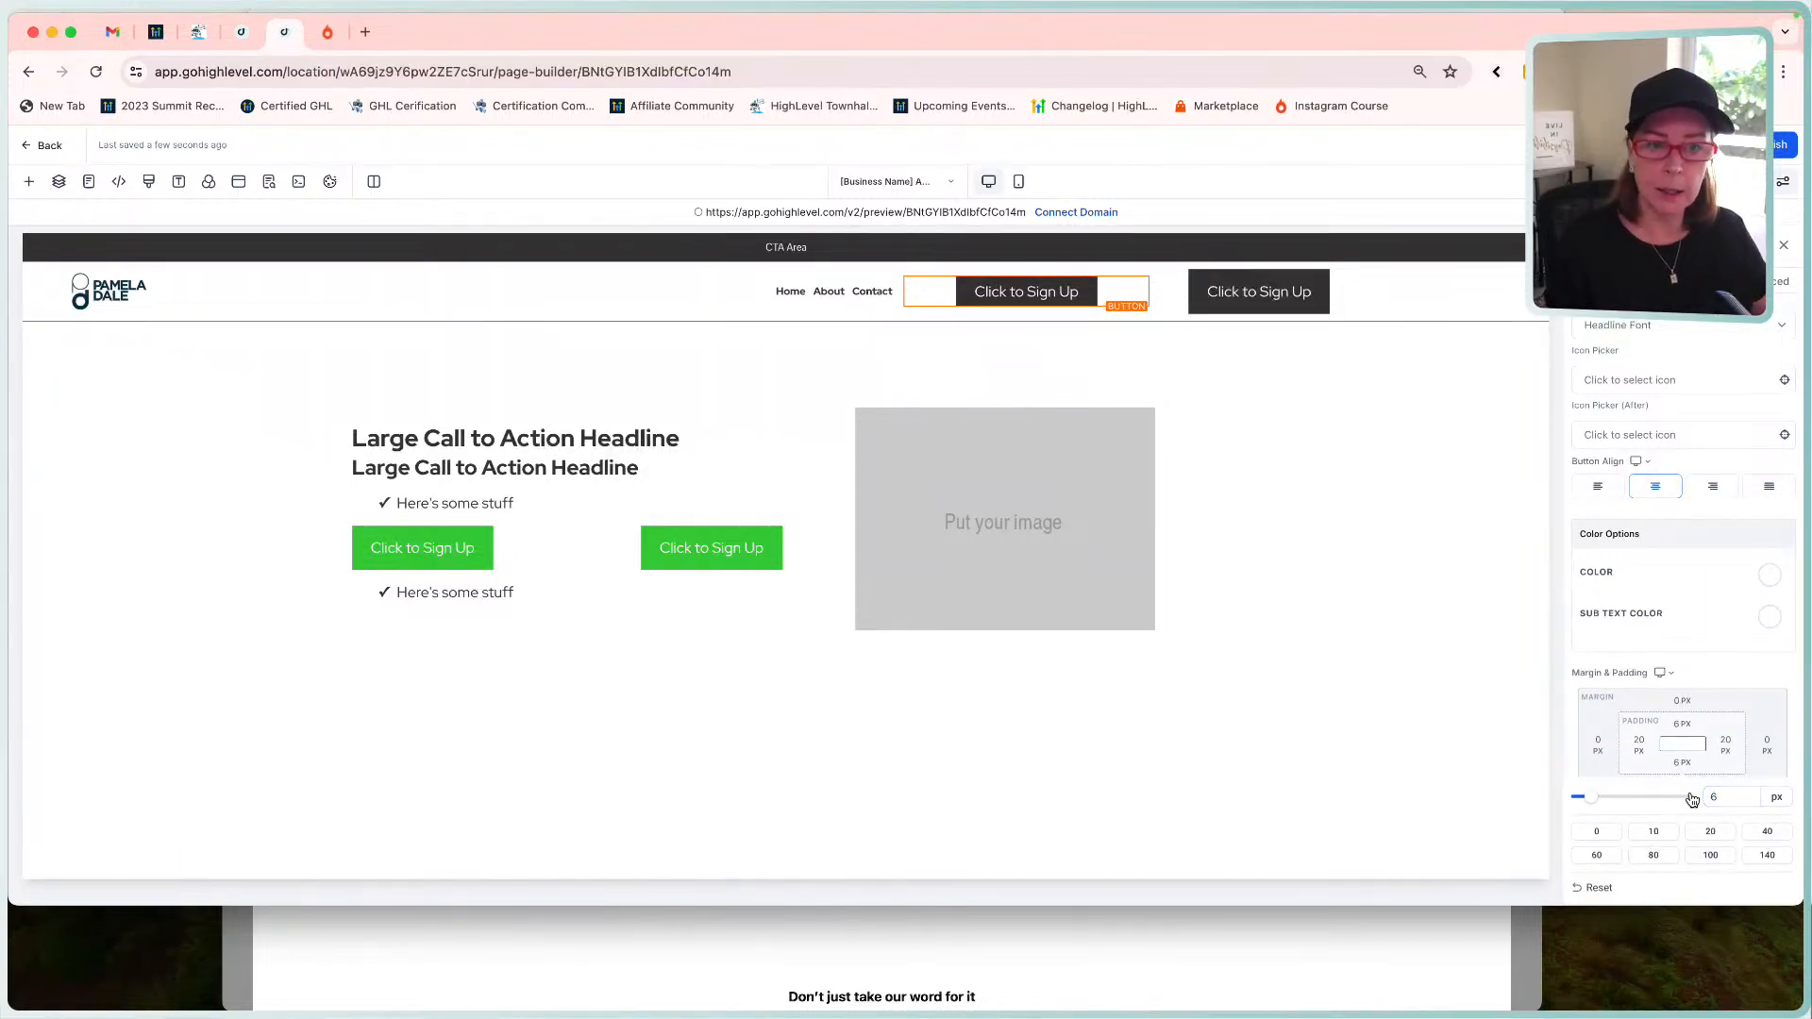
scroll(1706, 637, down, 3)
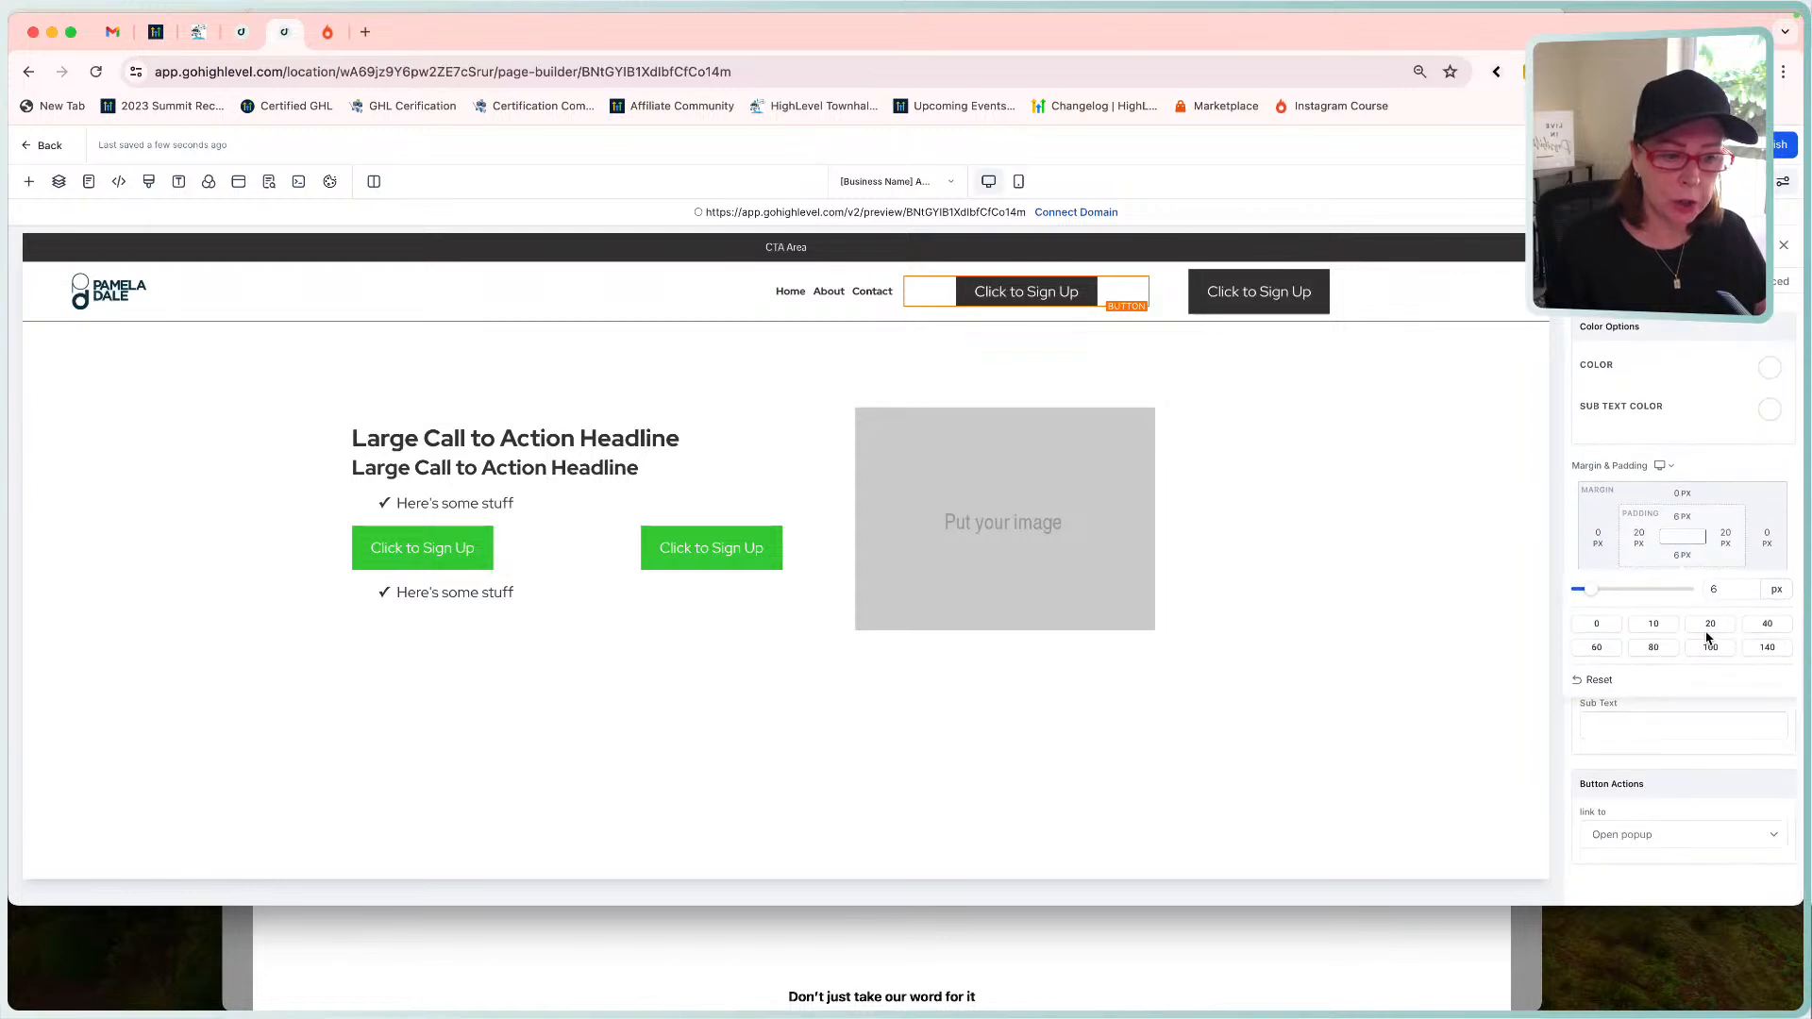
click(1679, 557)
Set the button's font size to 14 px.
scroll(1684, 571, up, 8)
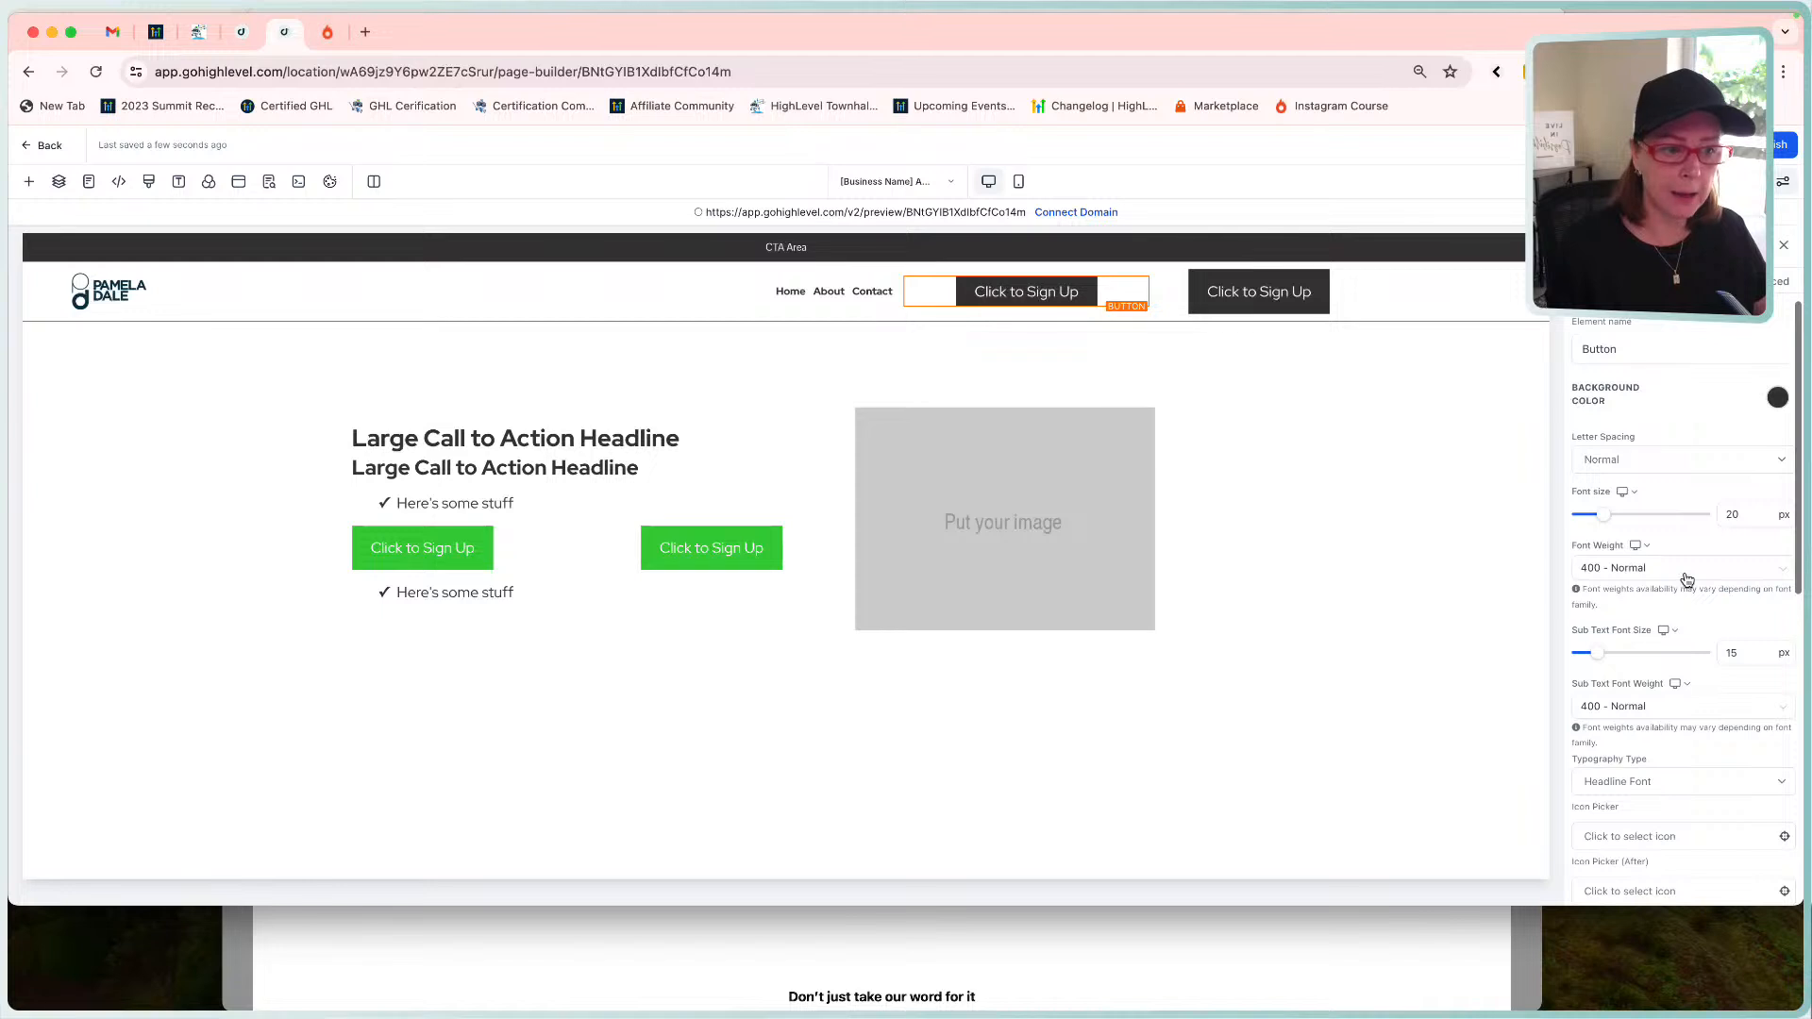
double_click(1748, 513)
text(14)
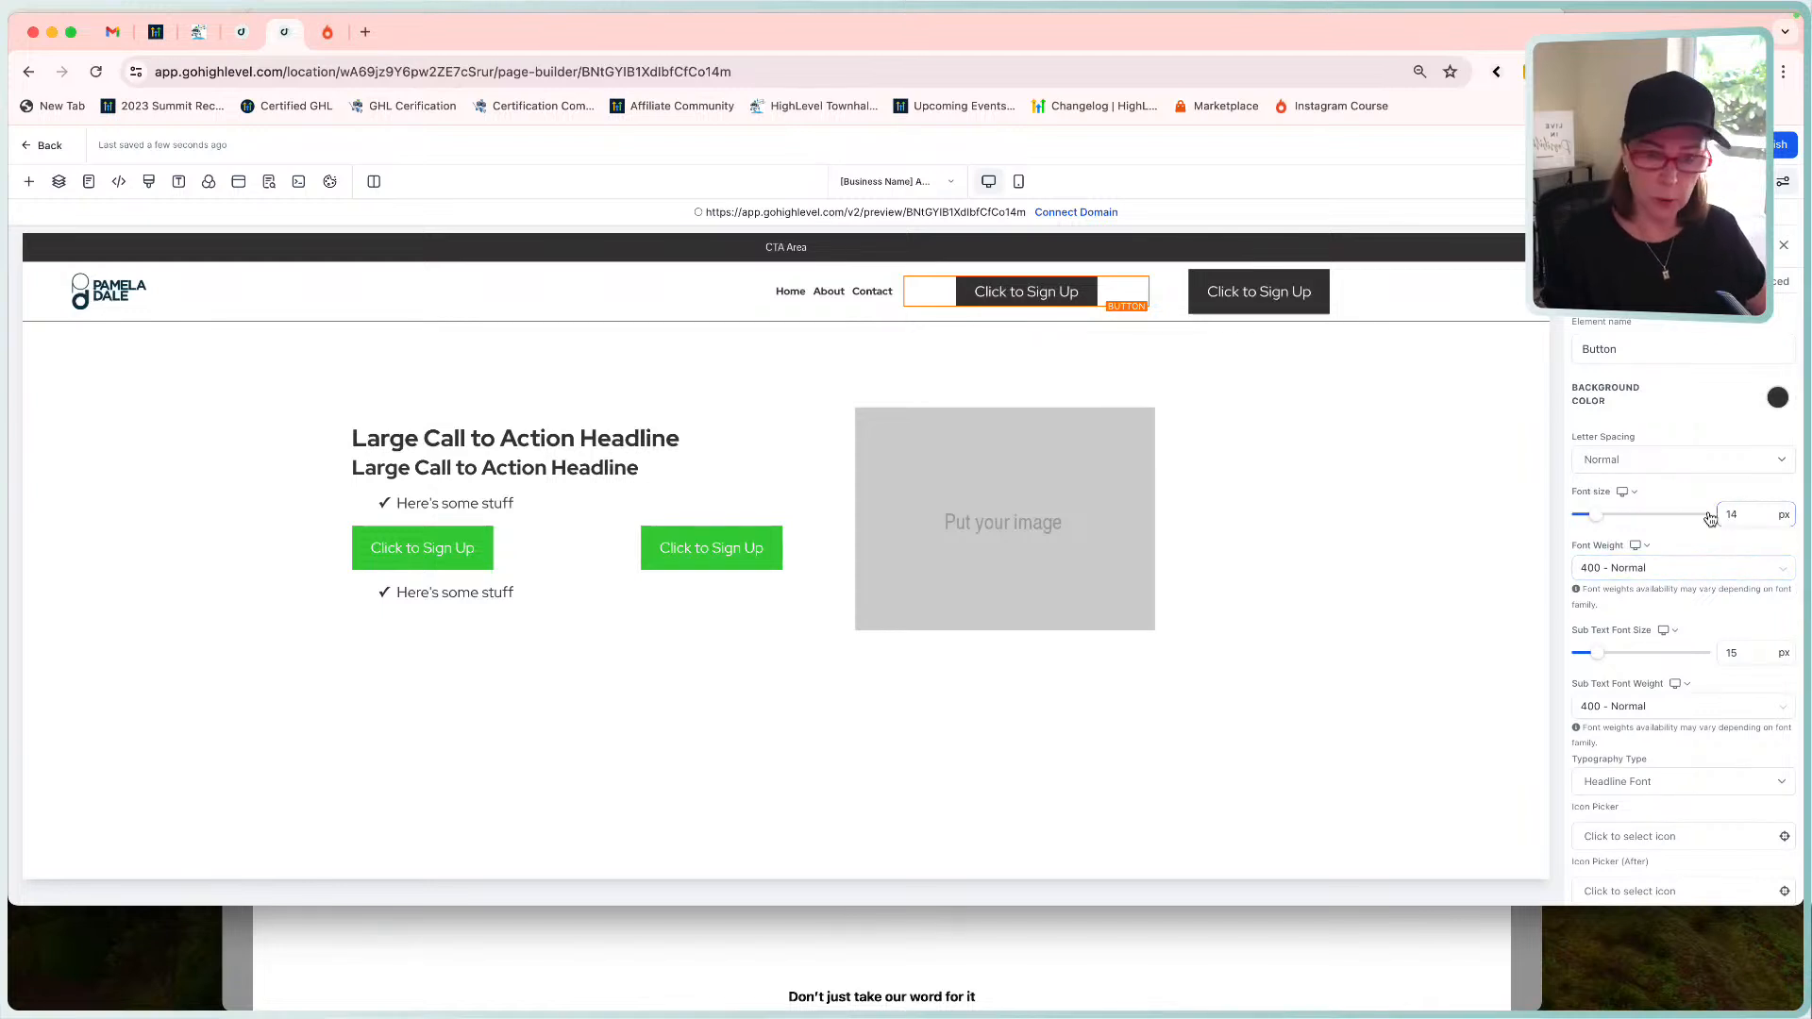
key(Tab)
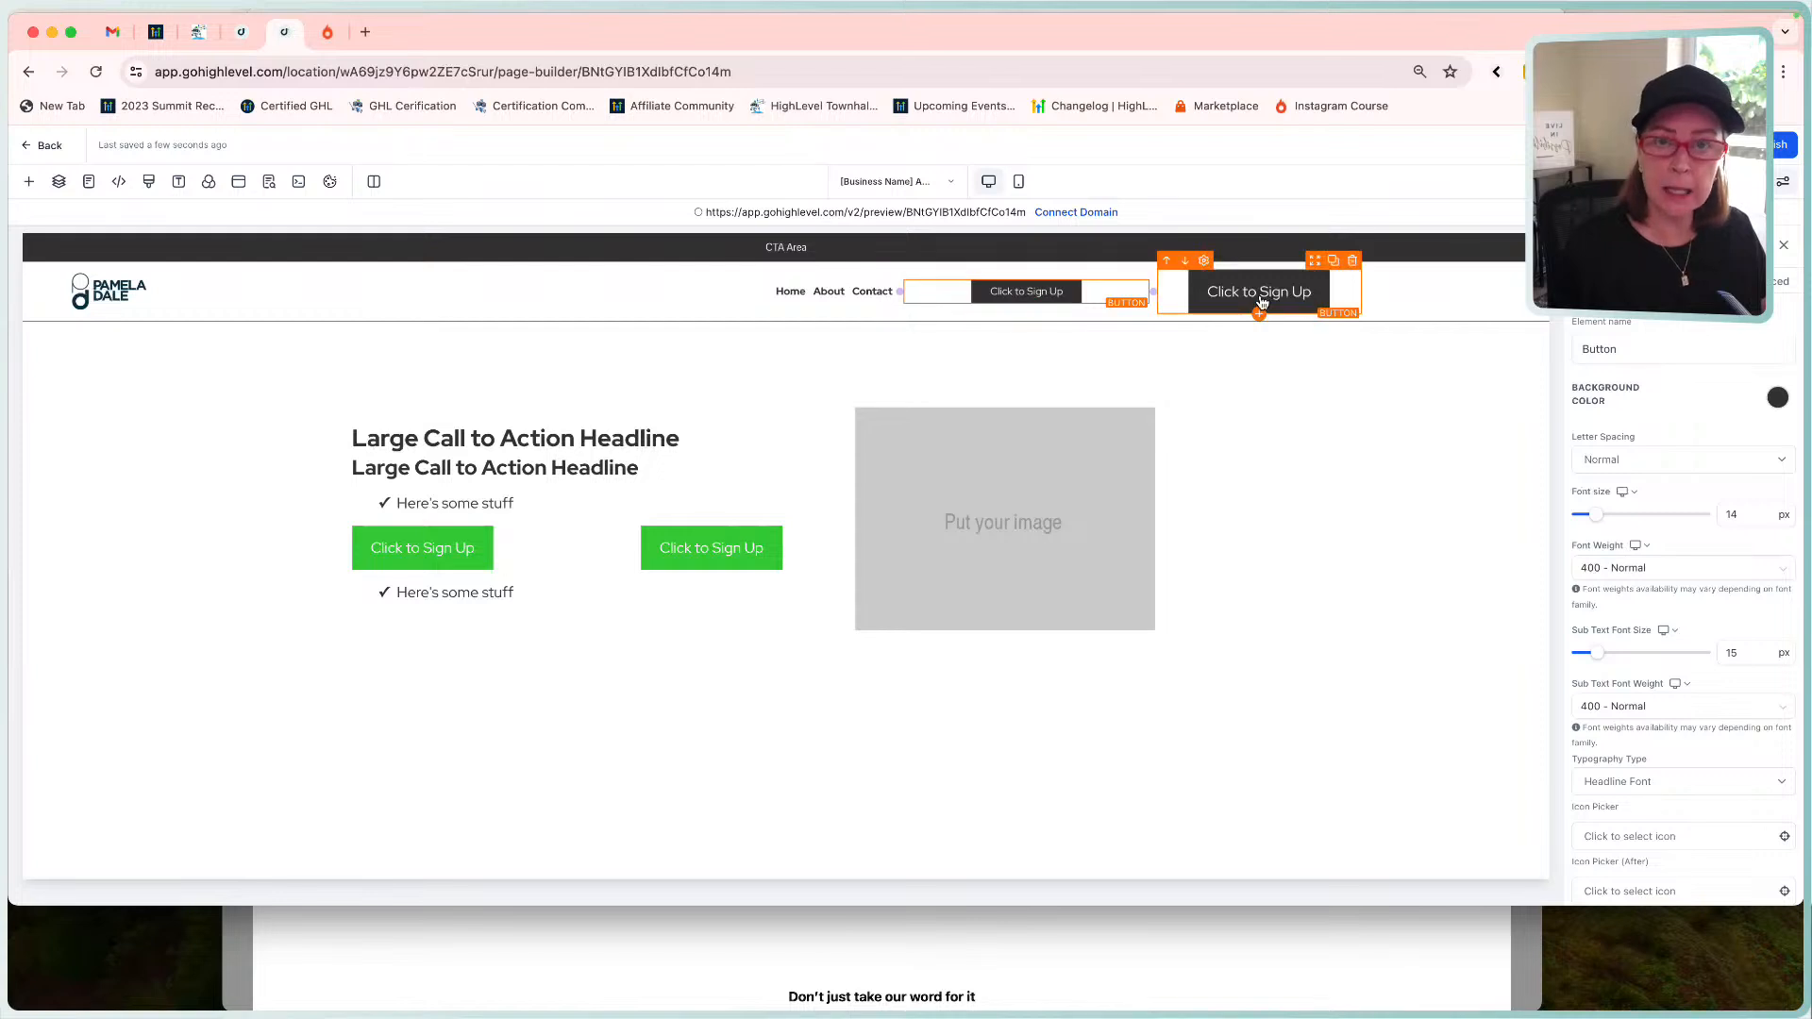
Clone the small button, move the copy to the right, and delete the large button.
click(1121, 270)
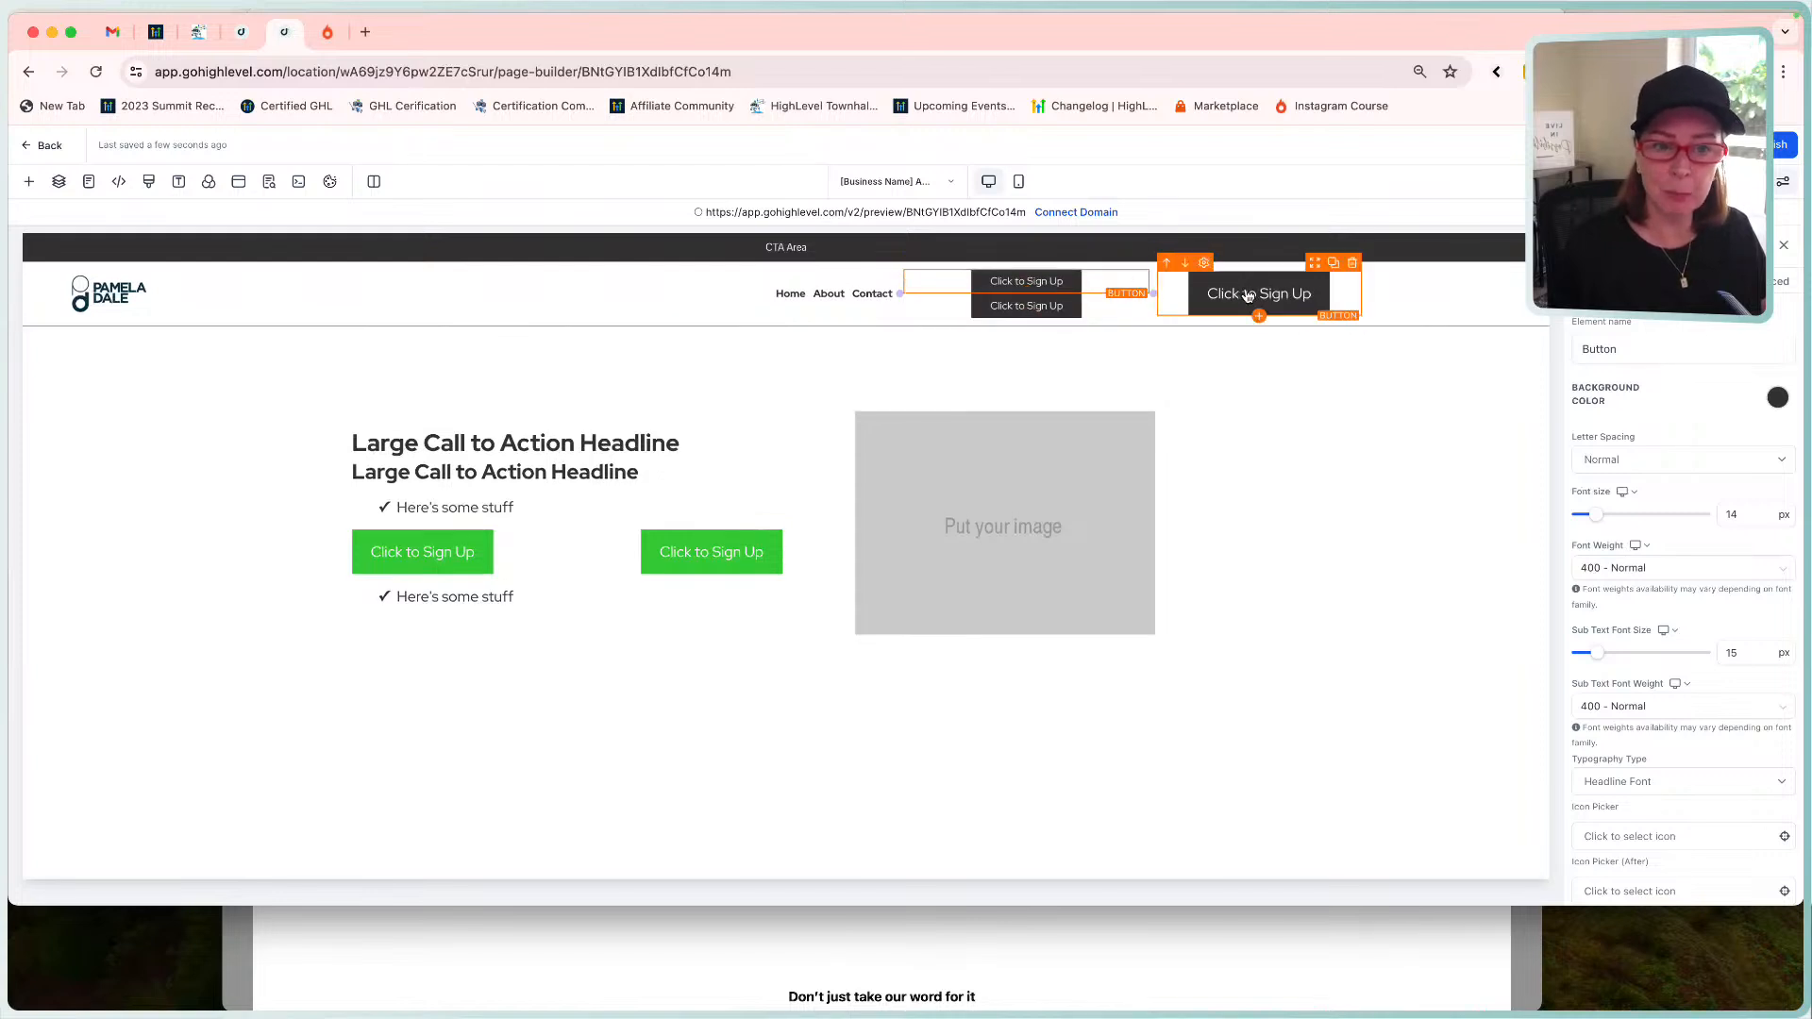
drag(1103, 269, 1340, 288)
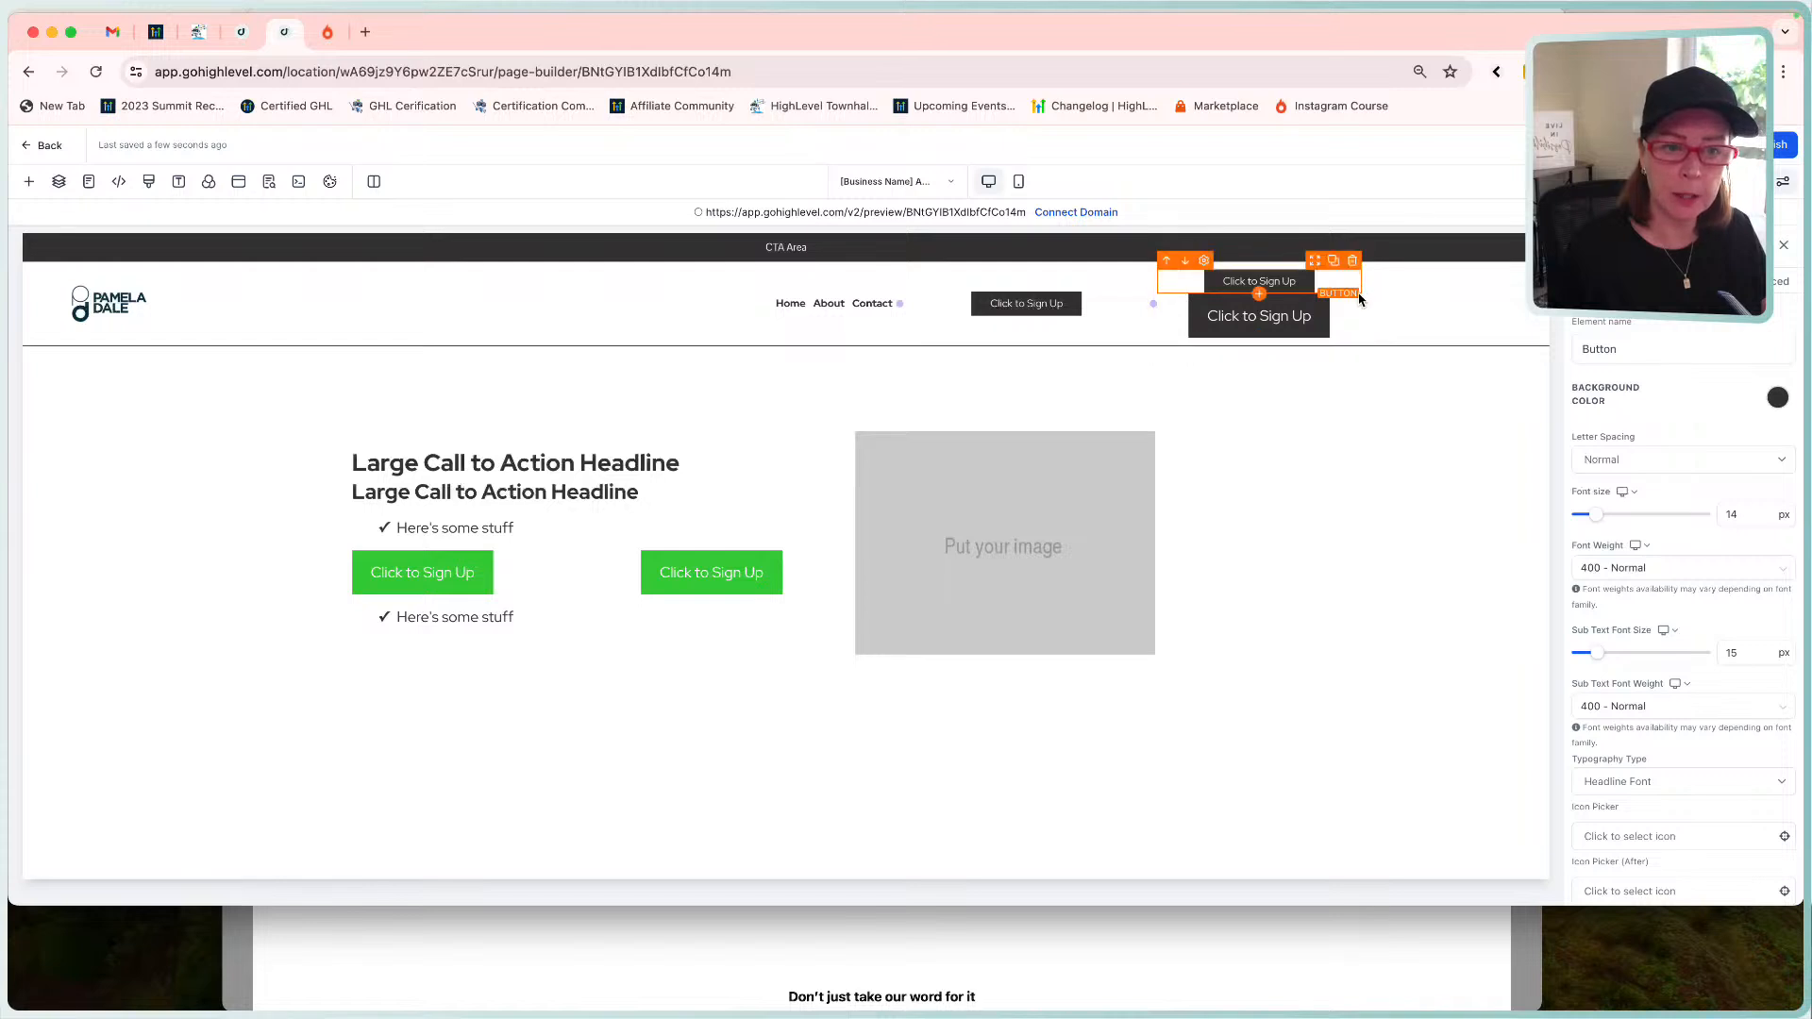
click(1352, 286)
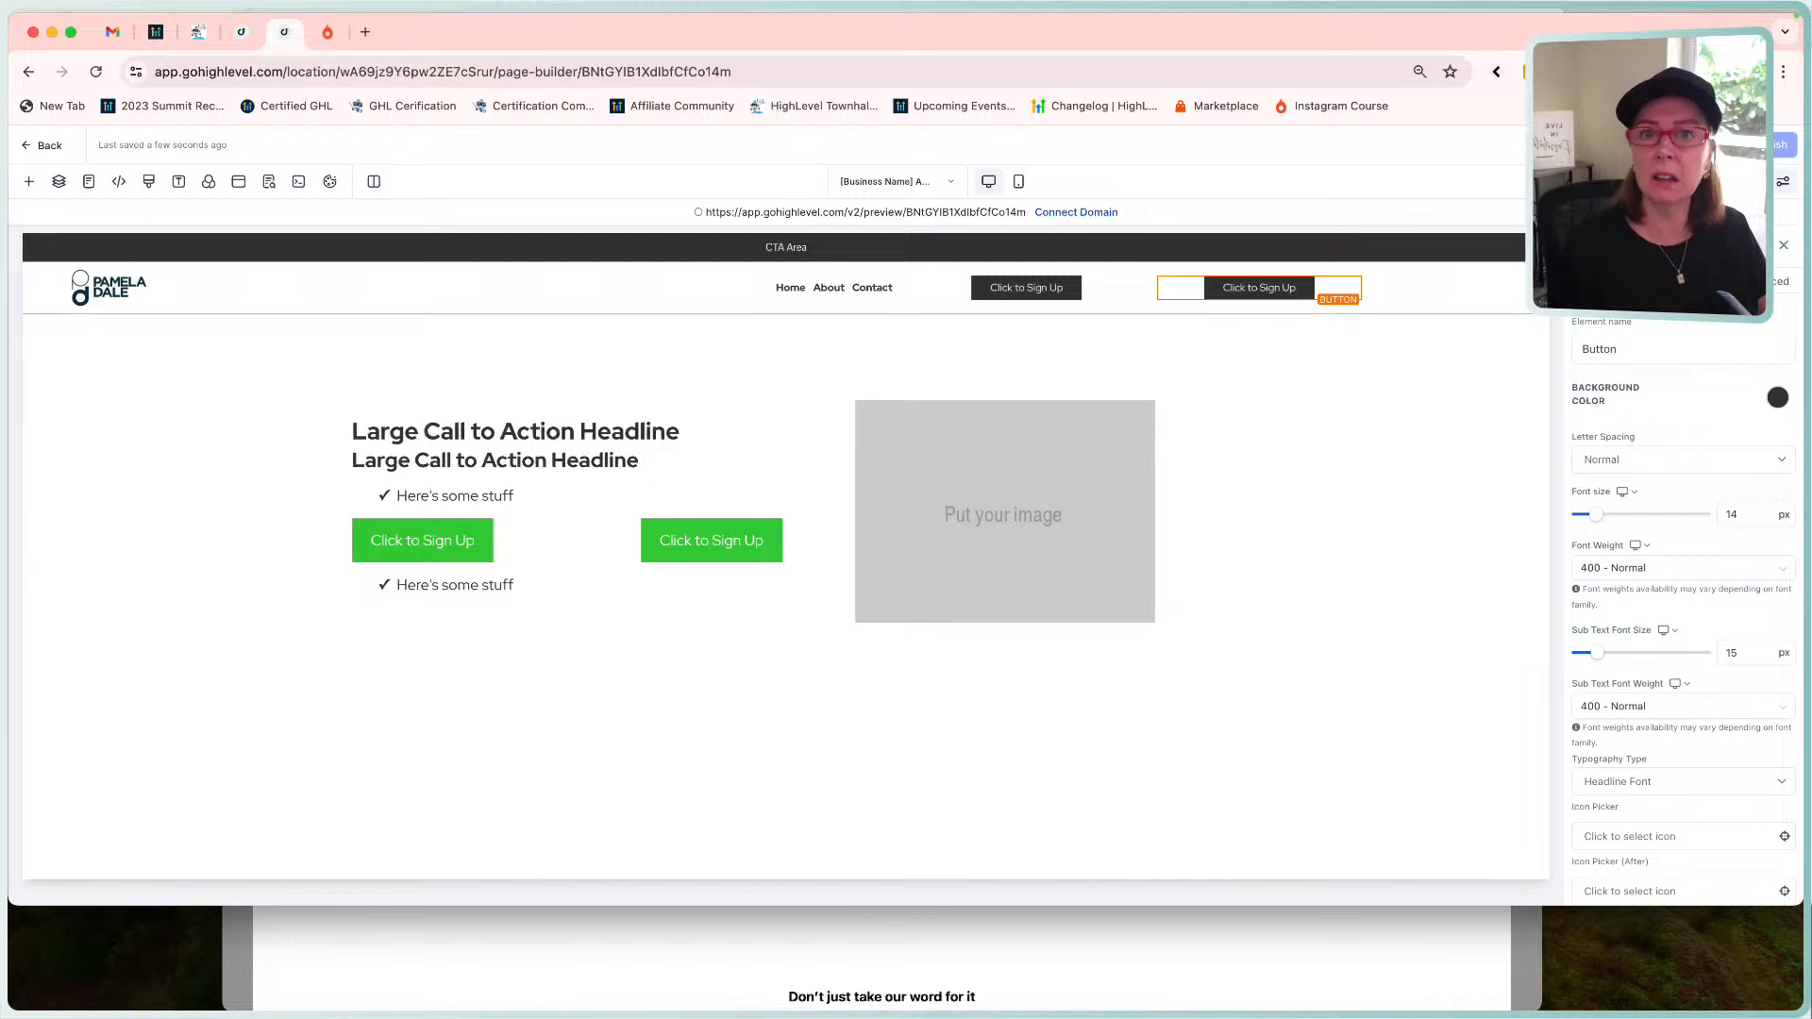
Right-align the first header sign-up button and left-align the second within their boxes.
click(1073, 297)
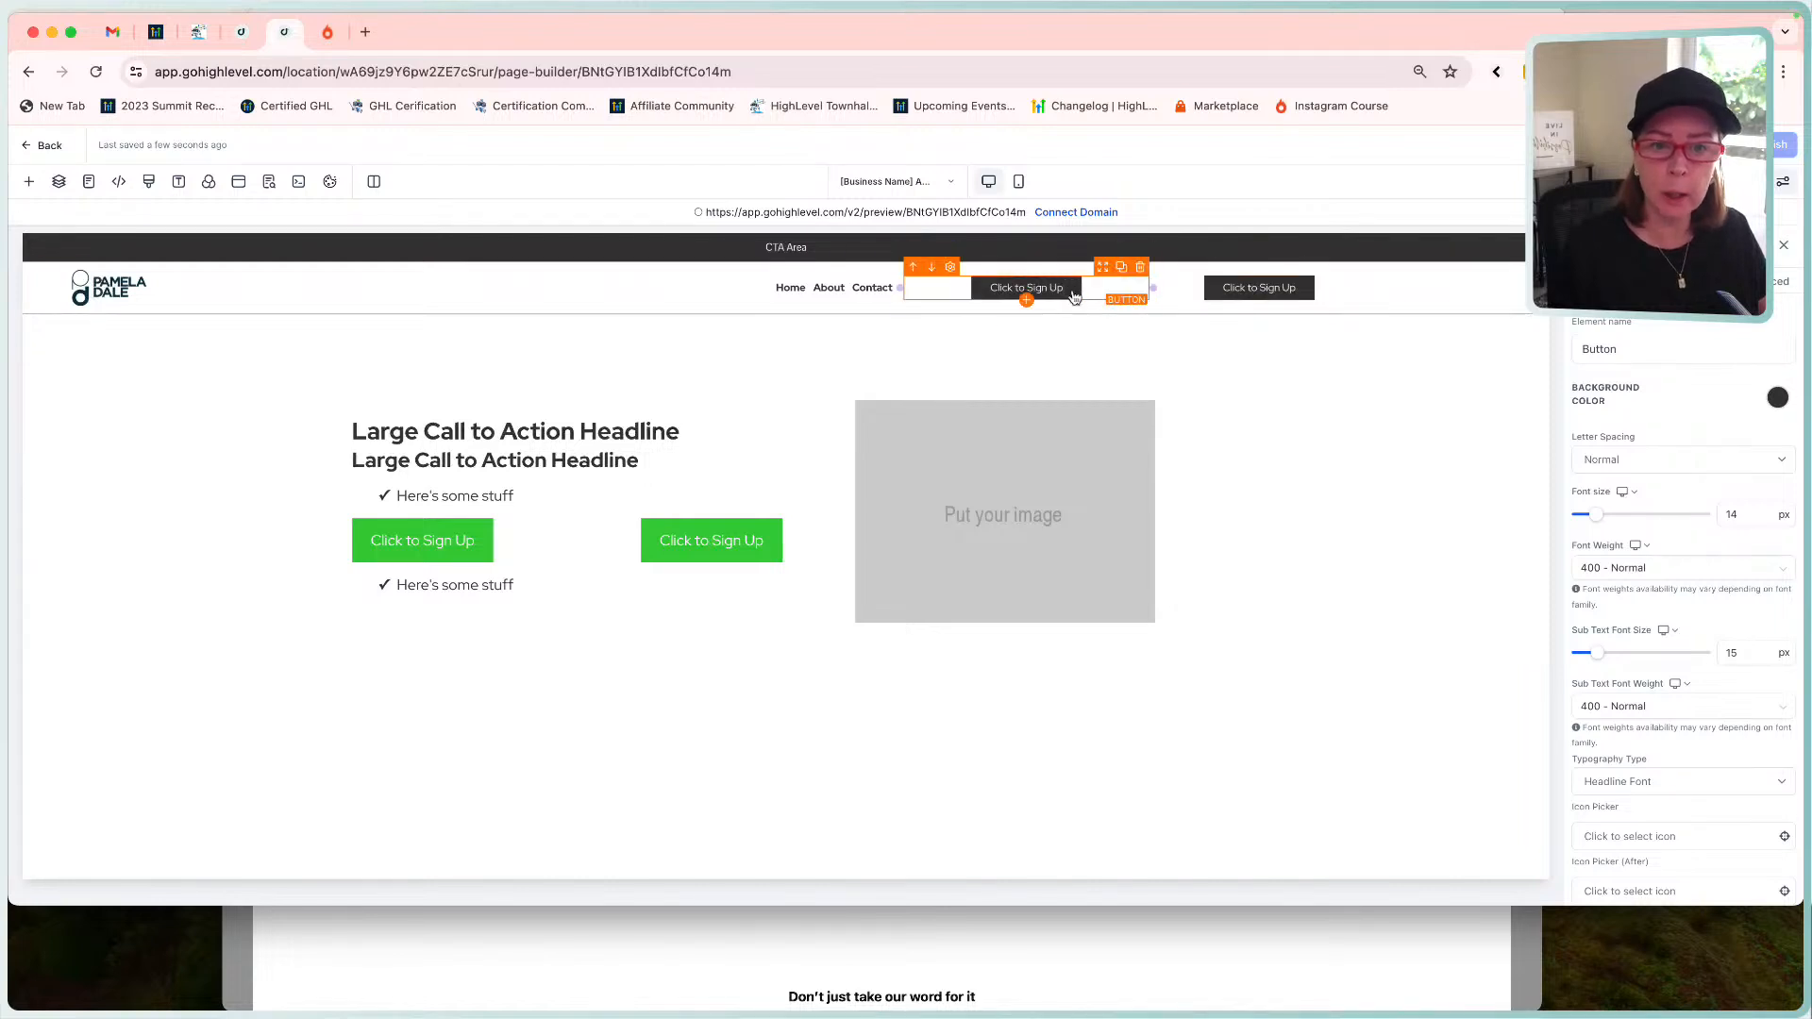
click(1028, 955)
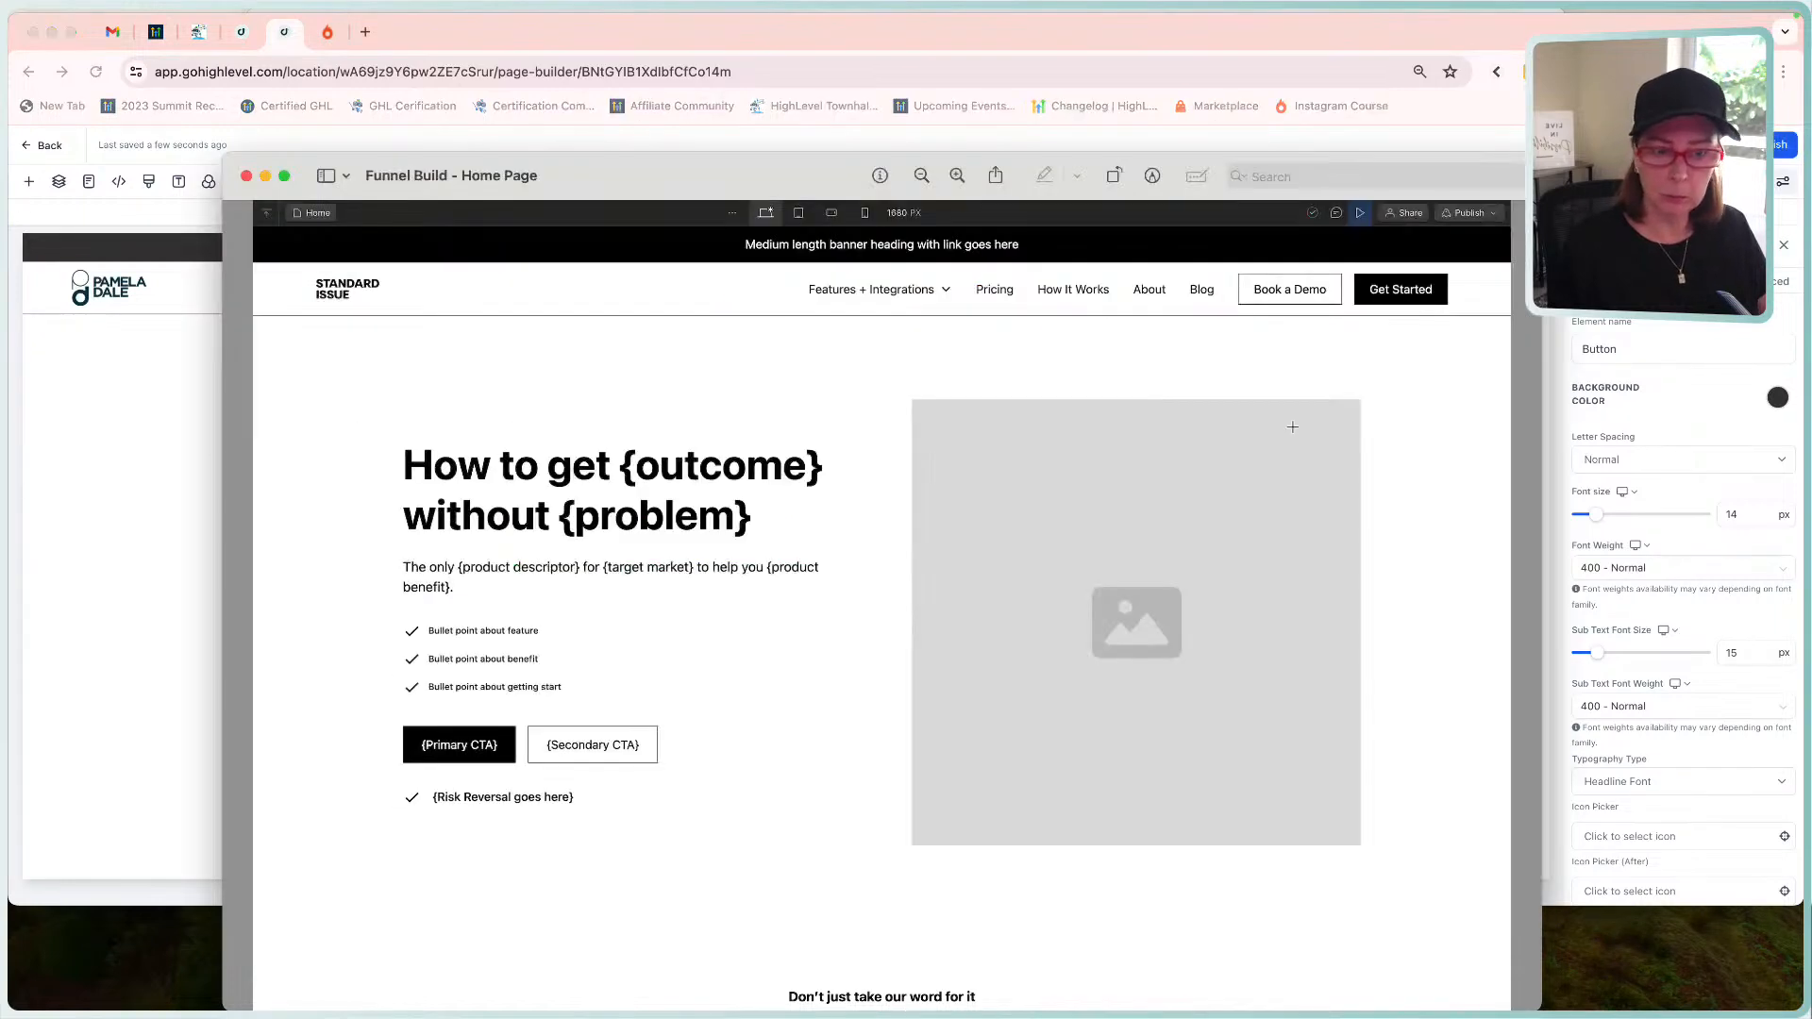
click(113, 546)
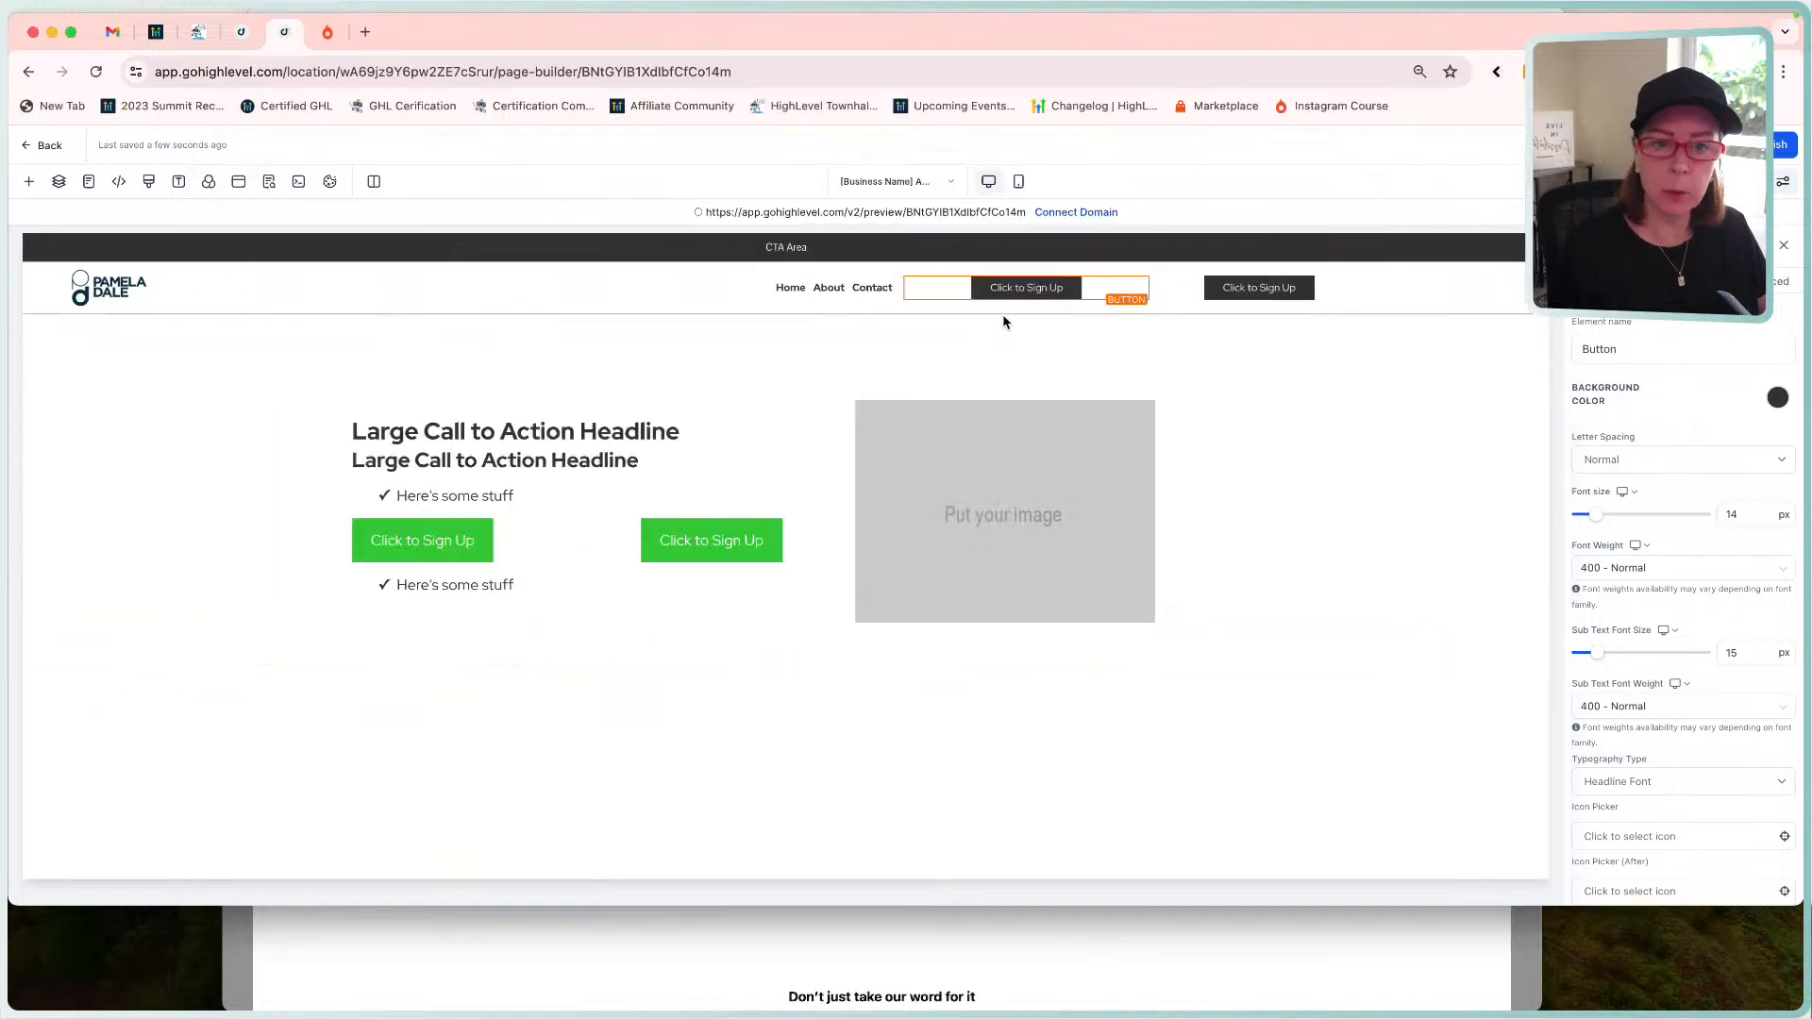
scroll(1699, 623, down, 5)
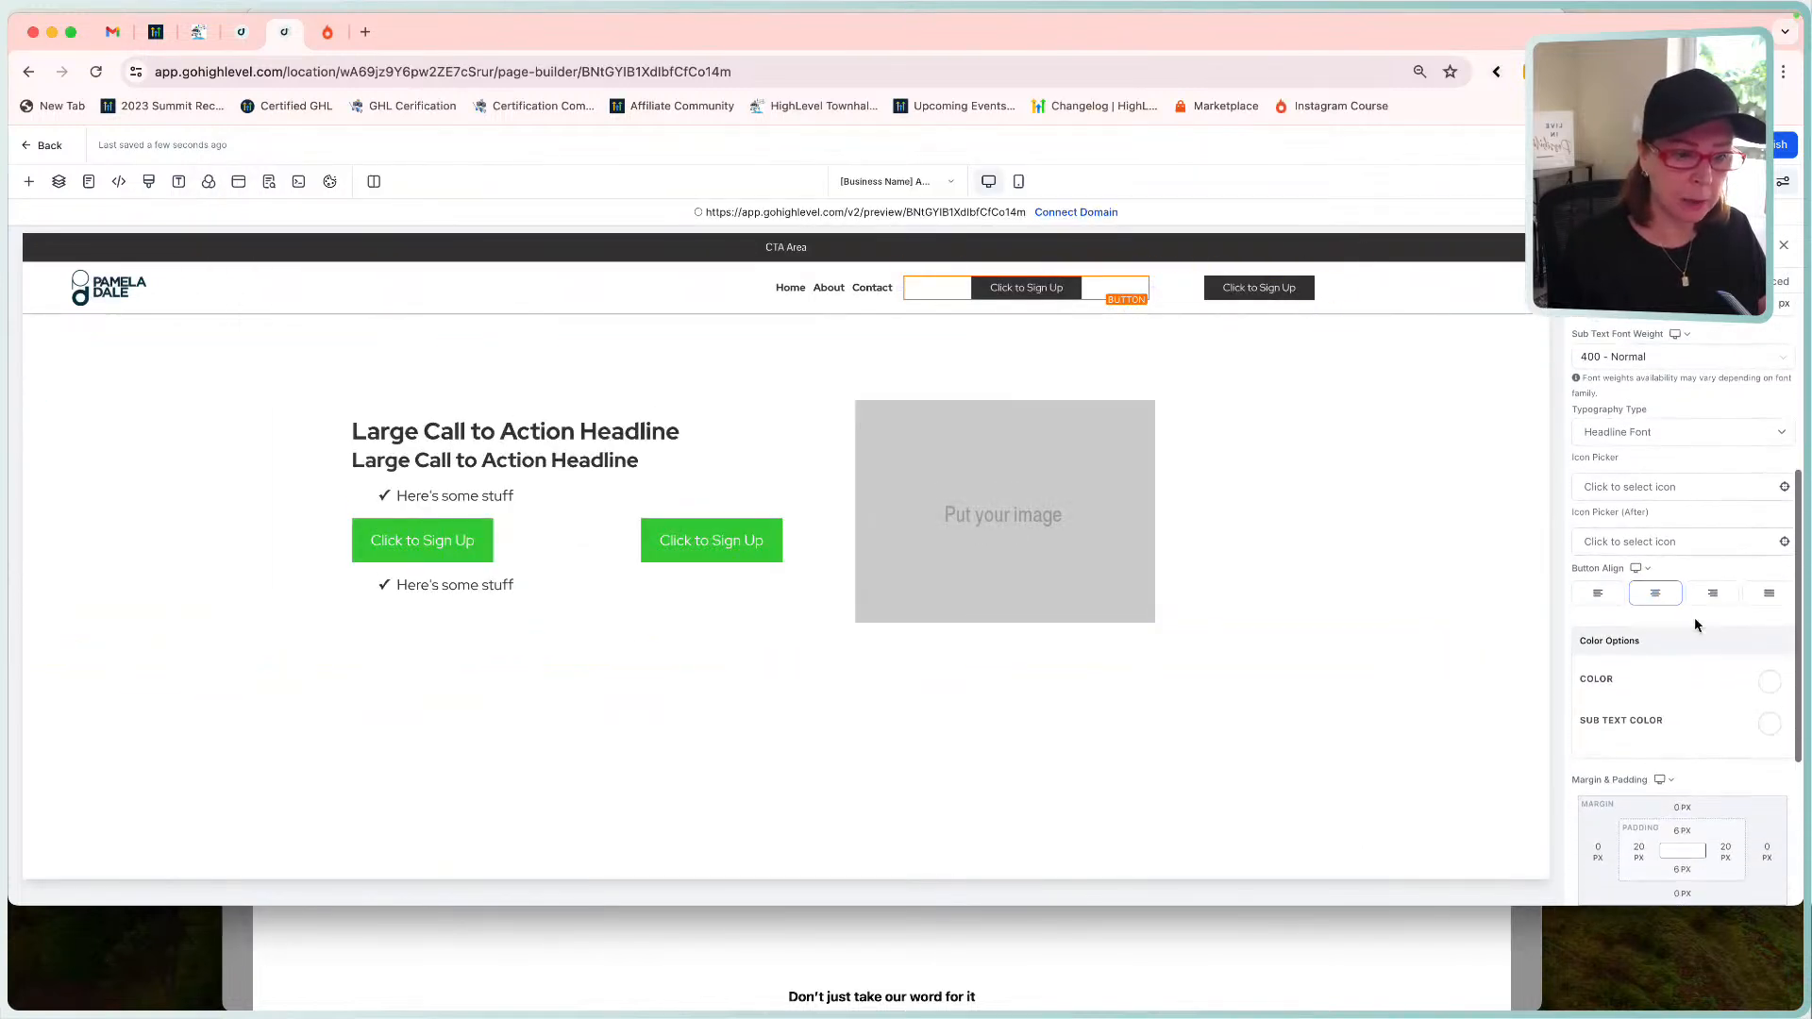
click(1715, 593)
click(1244, 288)
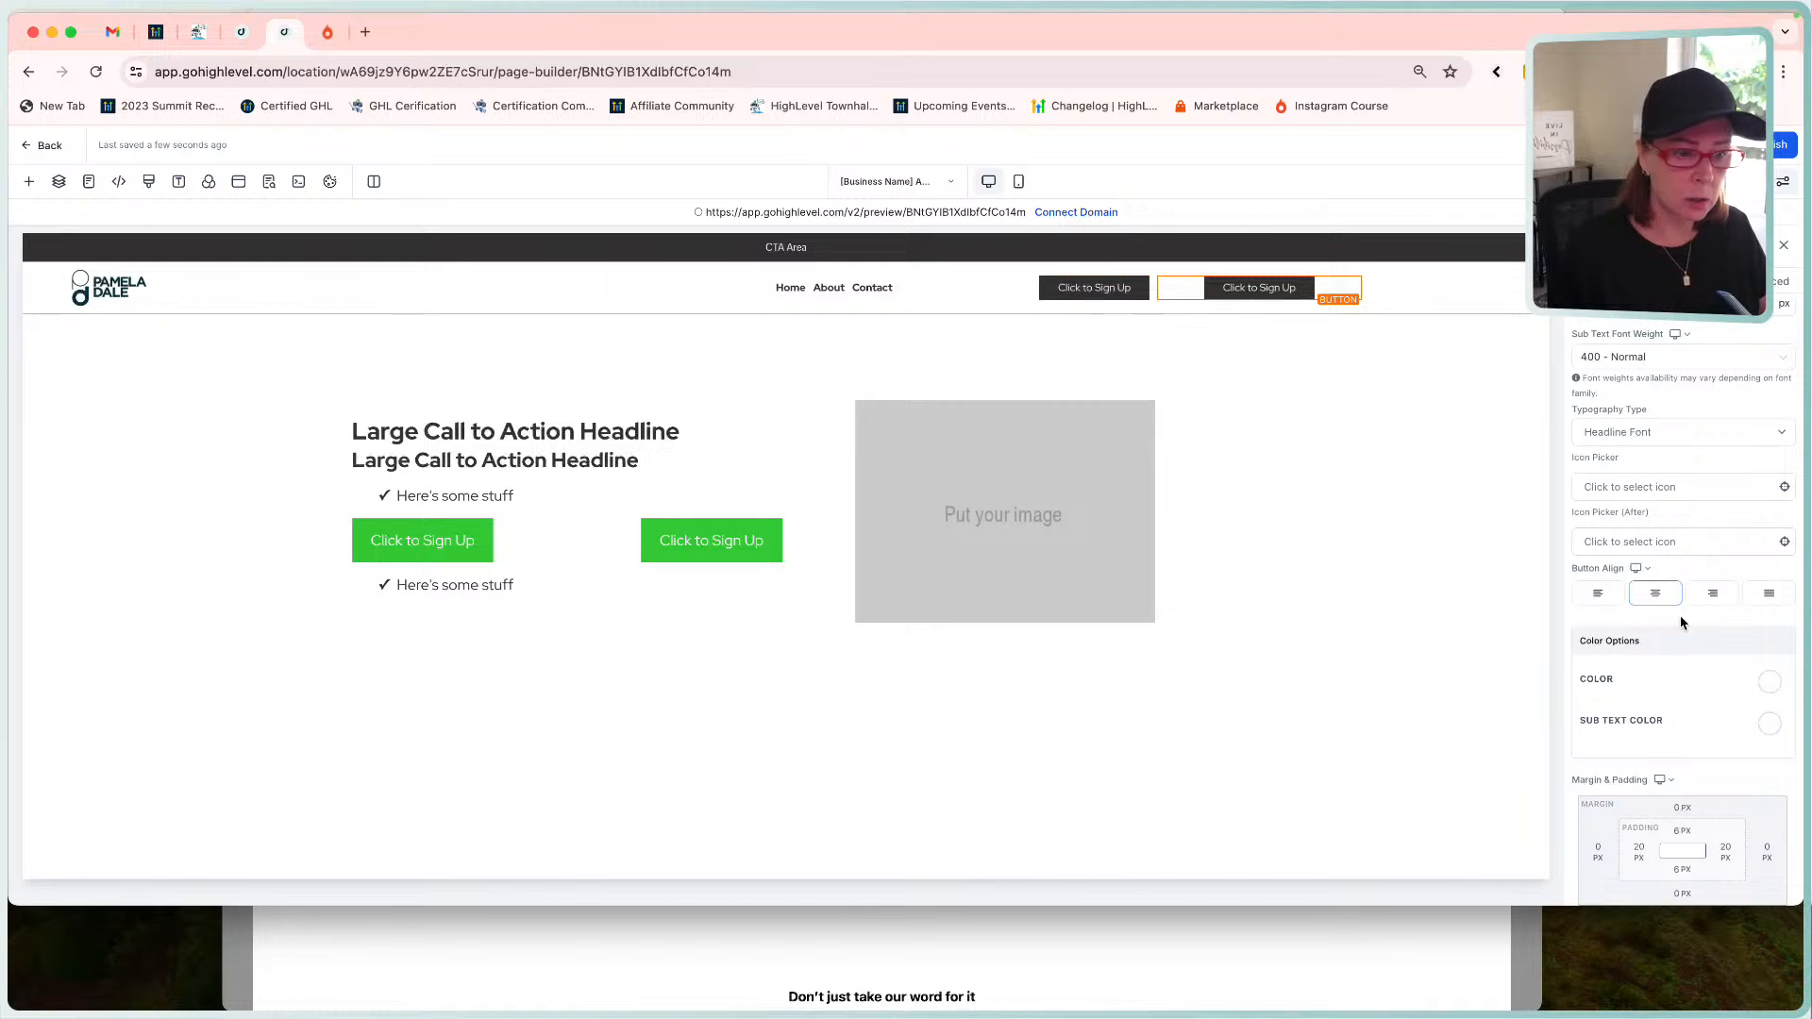
click(1595, 592)
click(1326, 462)
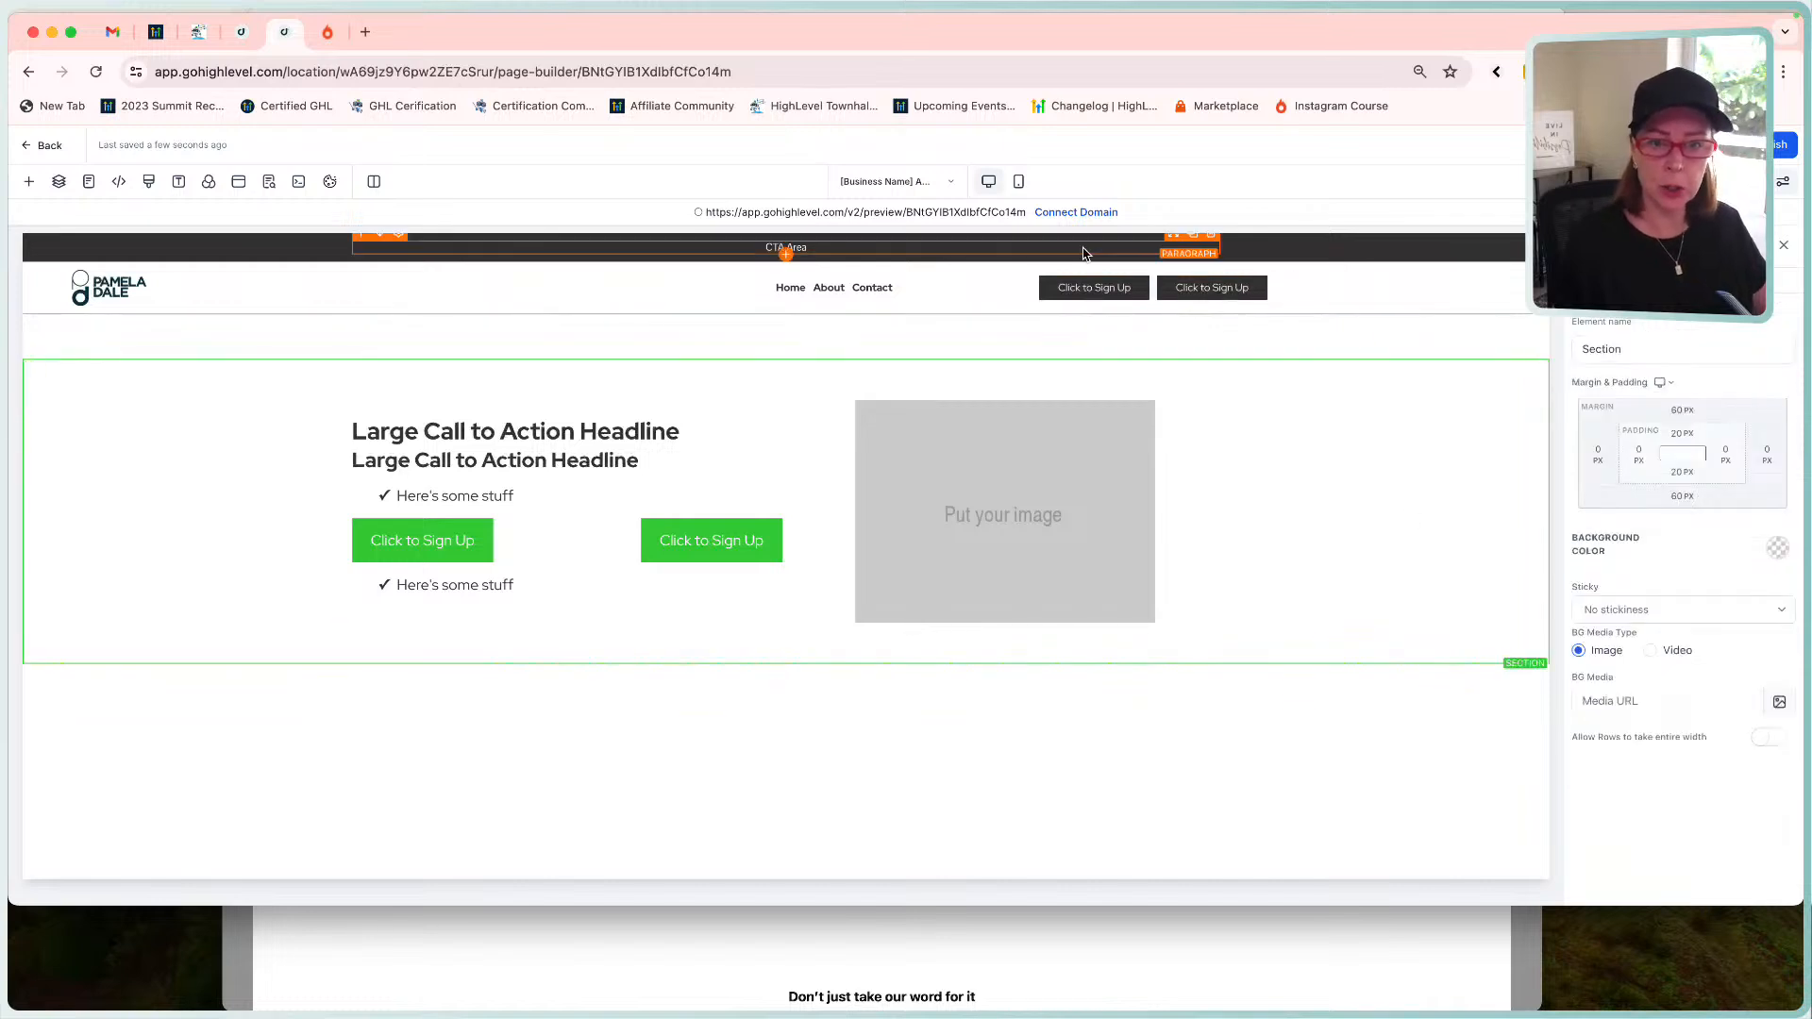
Give the first header sign-up button a white background and dark text, comparing with the mockup.
click(1097, 292)
click(1777, 397)
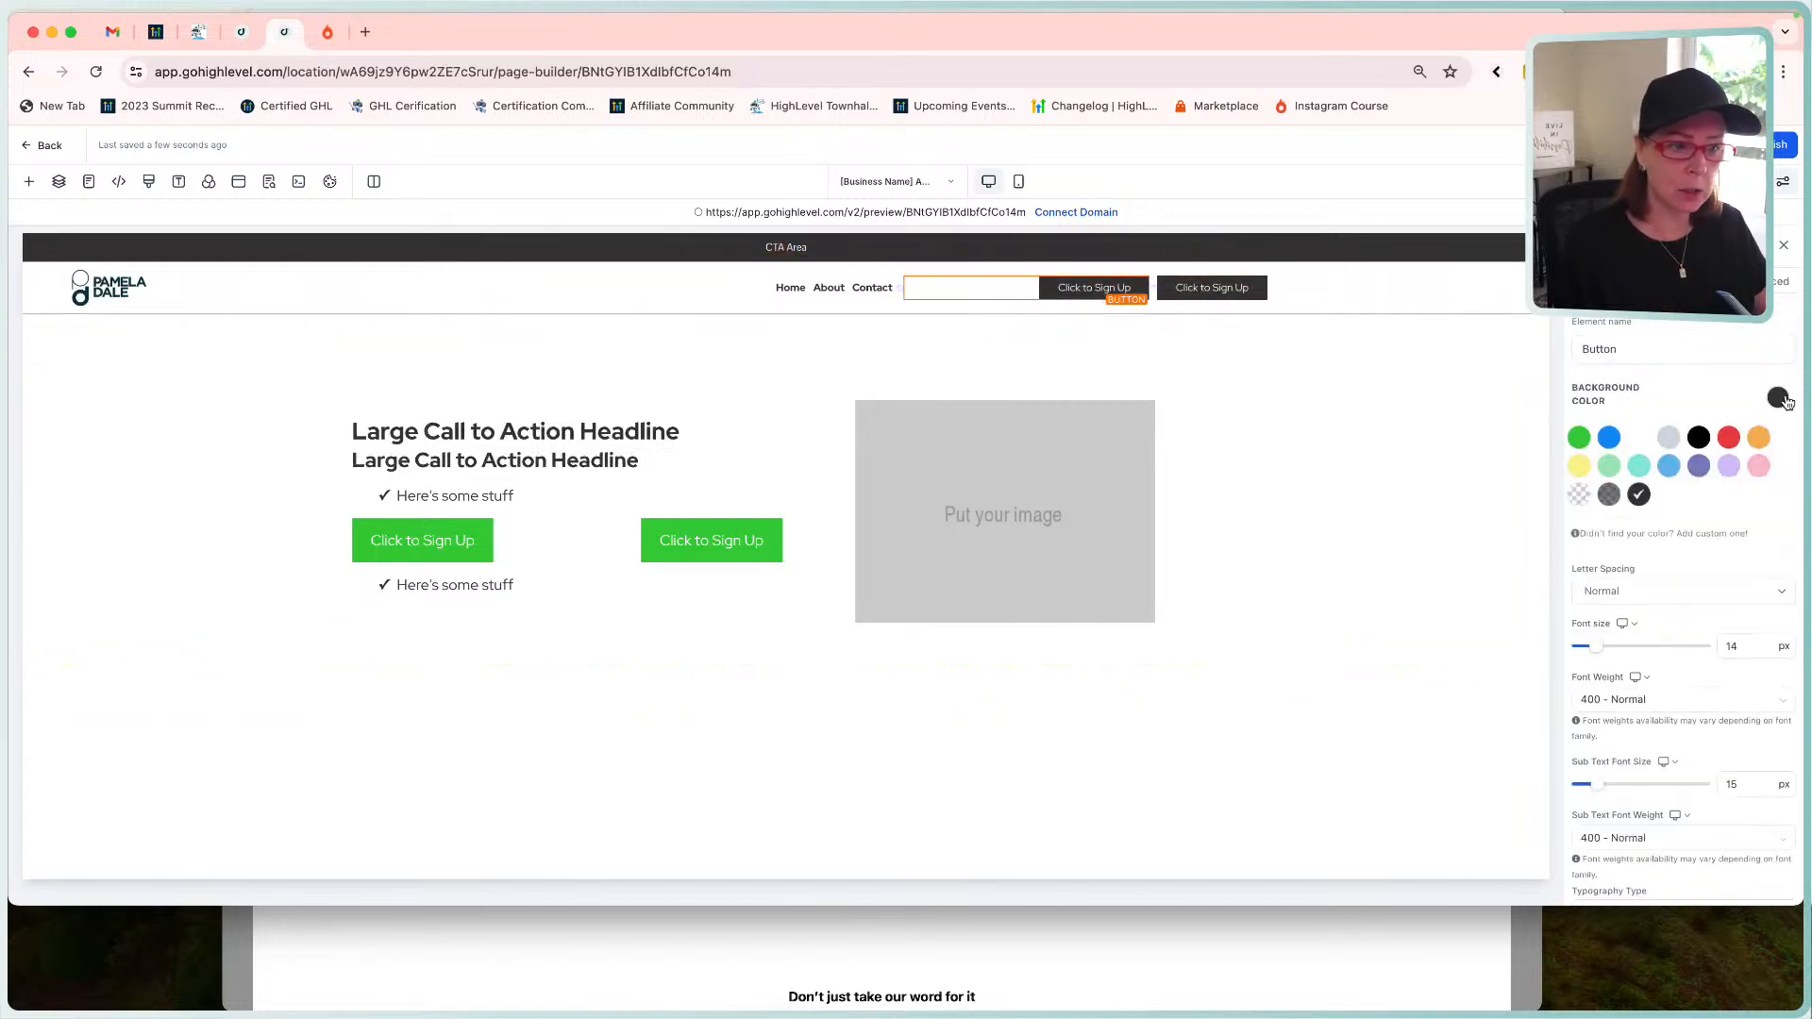
click(1639, 439)
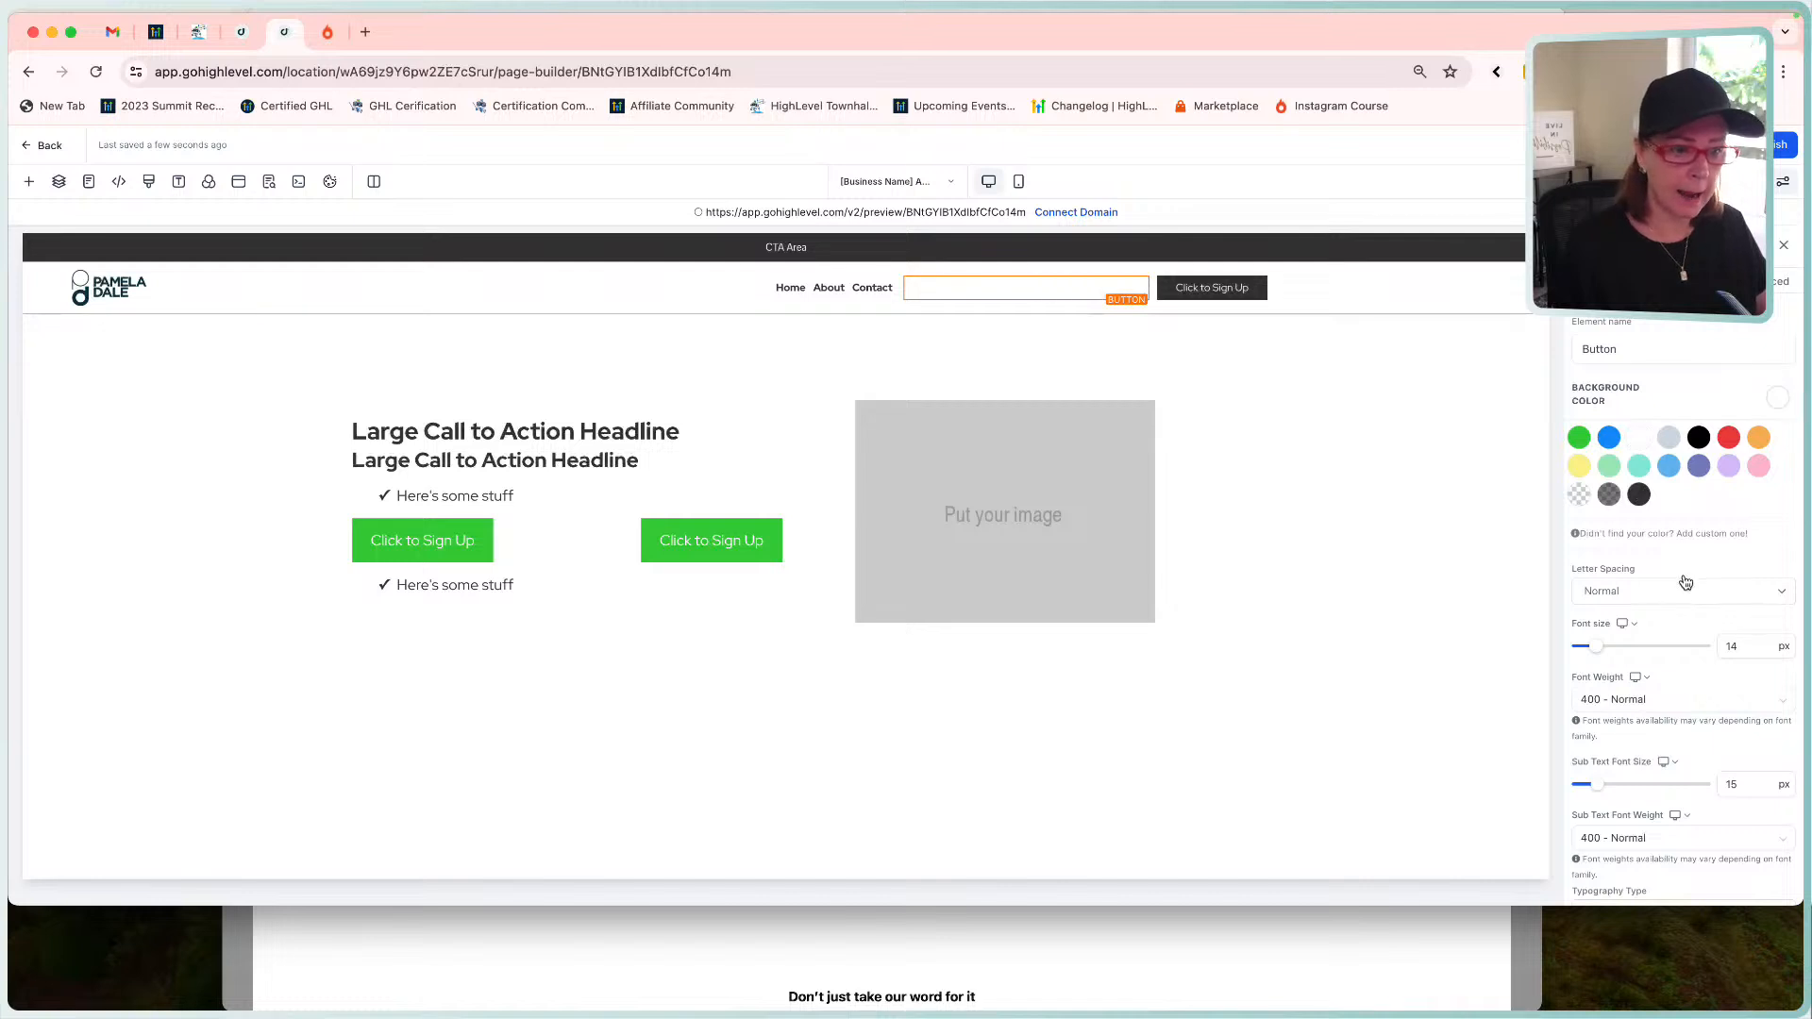
scroll(1723, 529, down, 5)
scroll(1720, 562, down, 2)
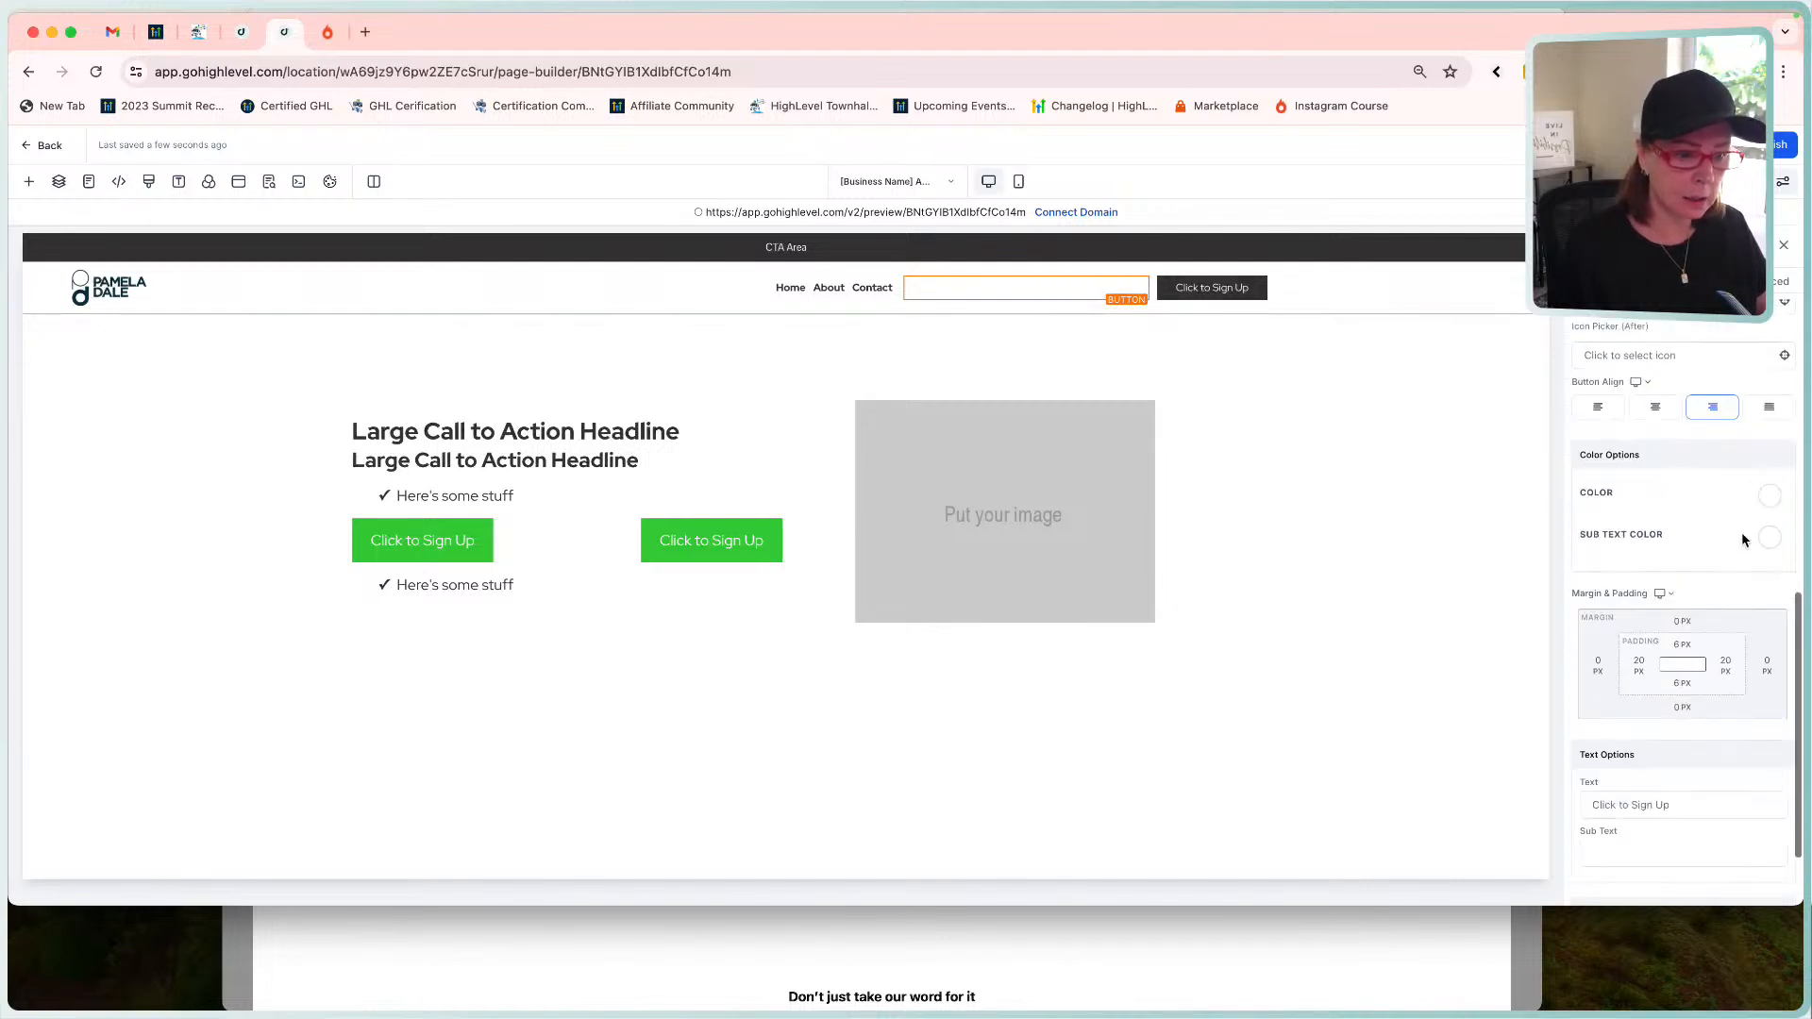
click(1768, 495)
click(1645, 587)
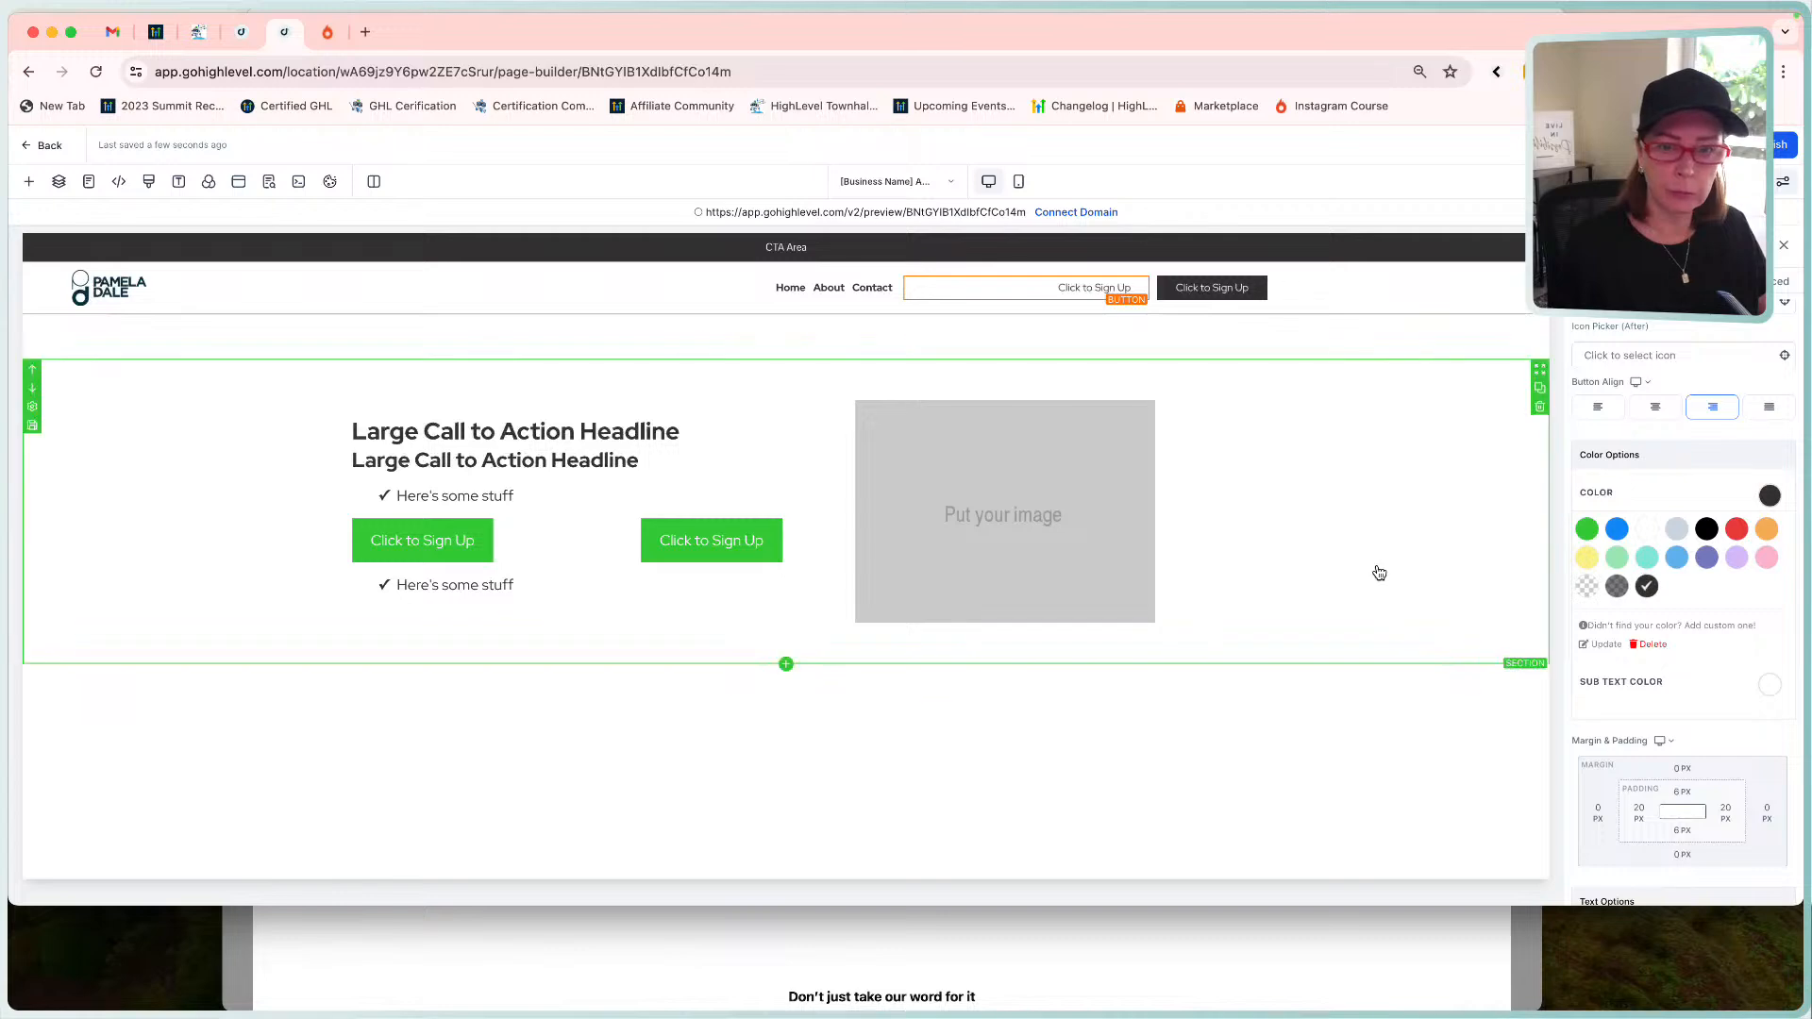
click(1178, 970)
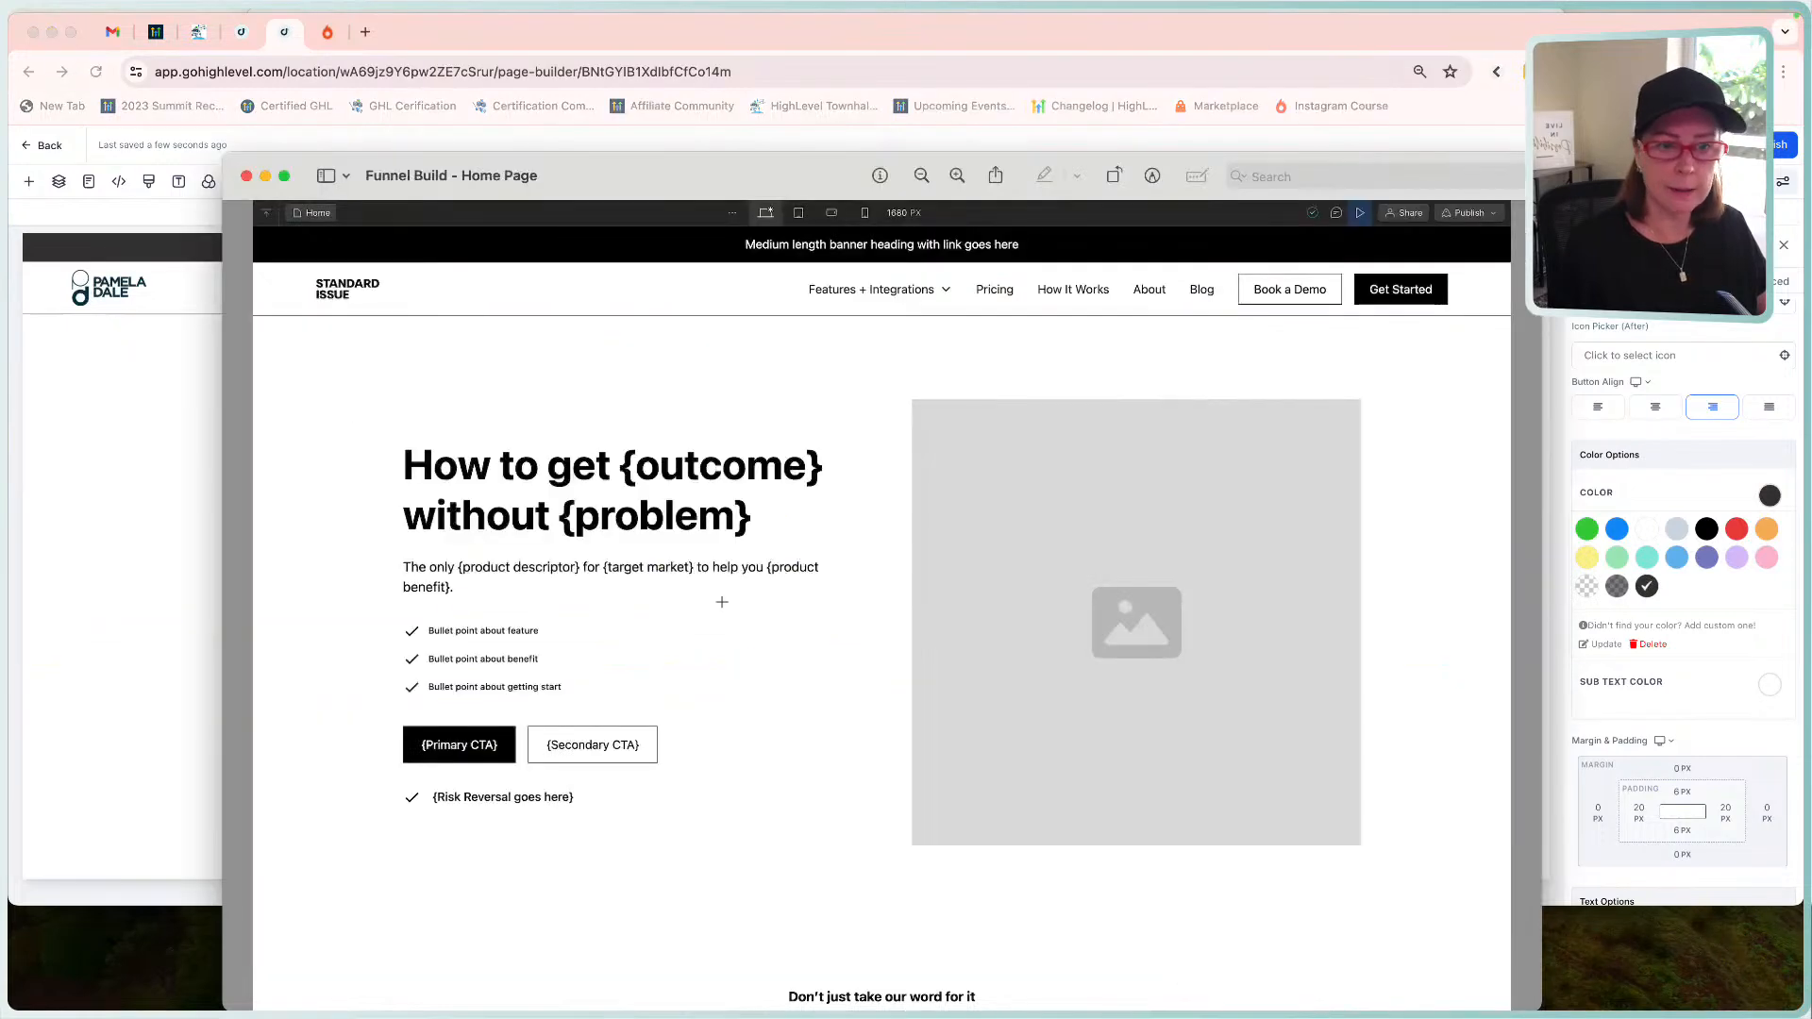
click(120, 586)
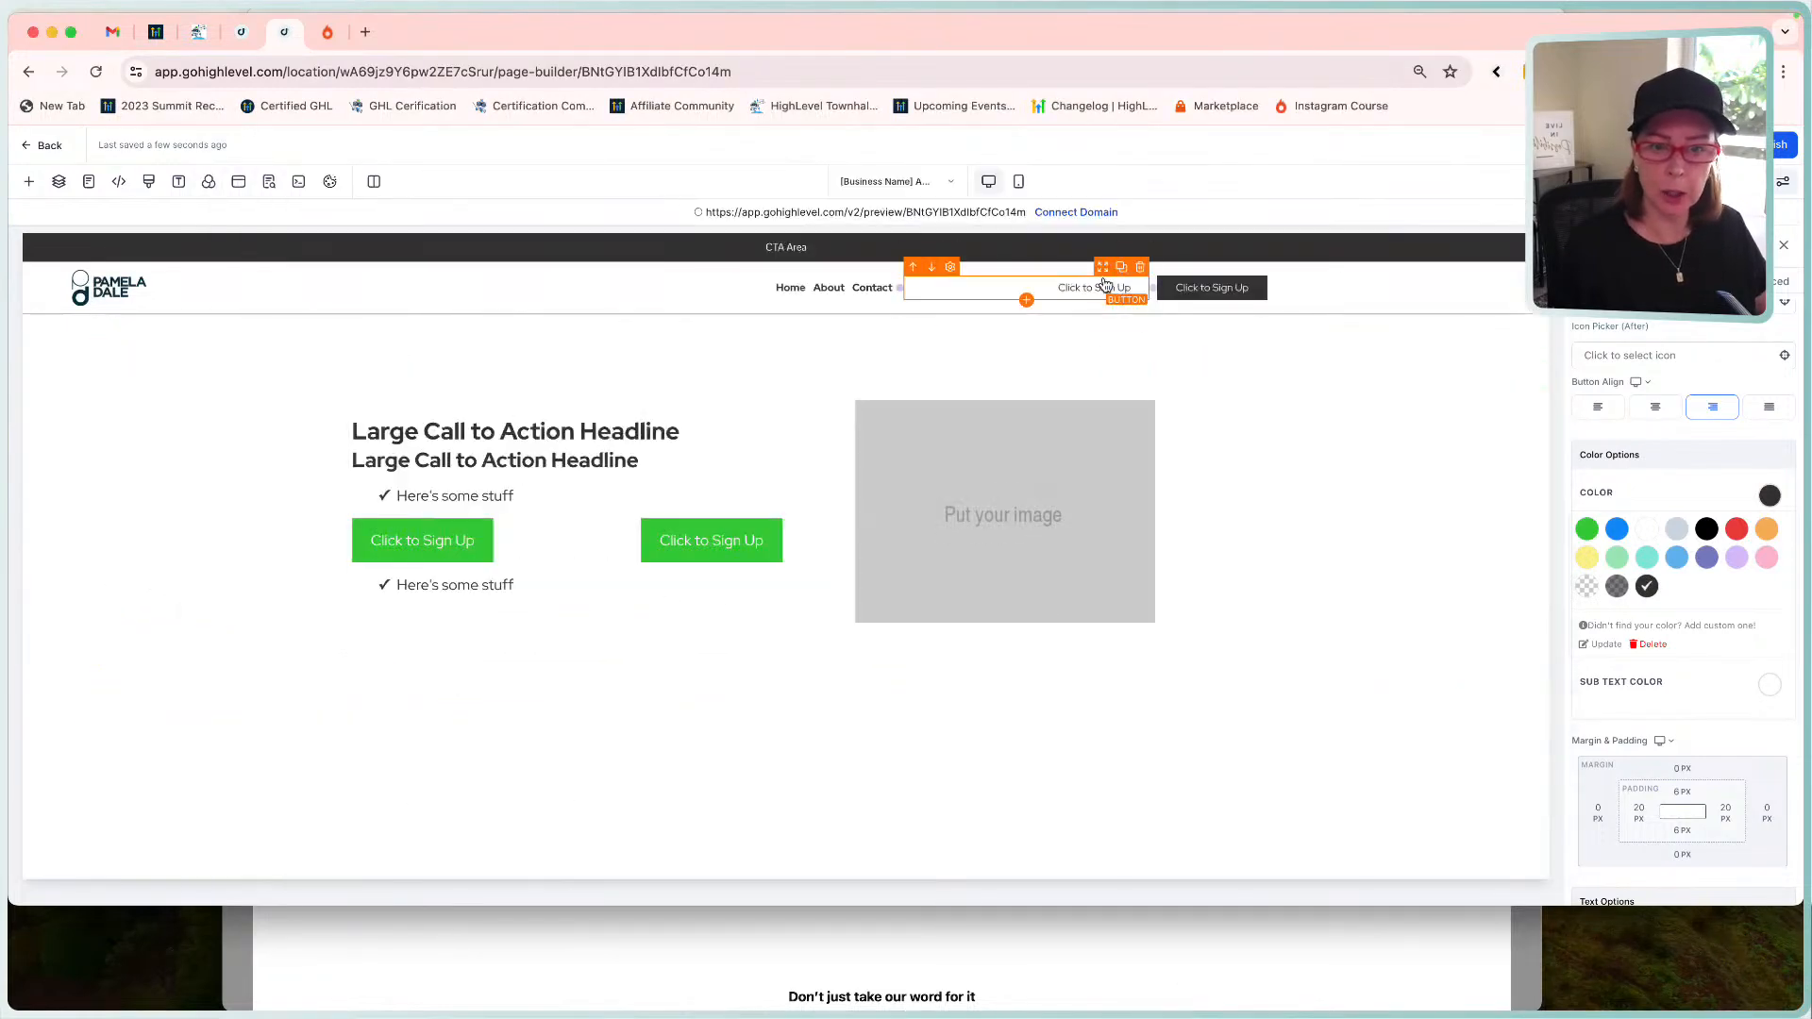
scroll(1689, 660, down, 3)
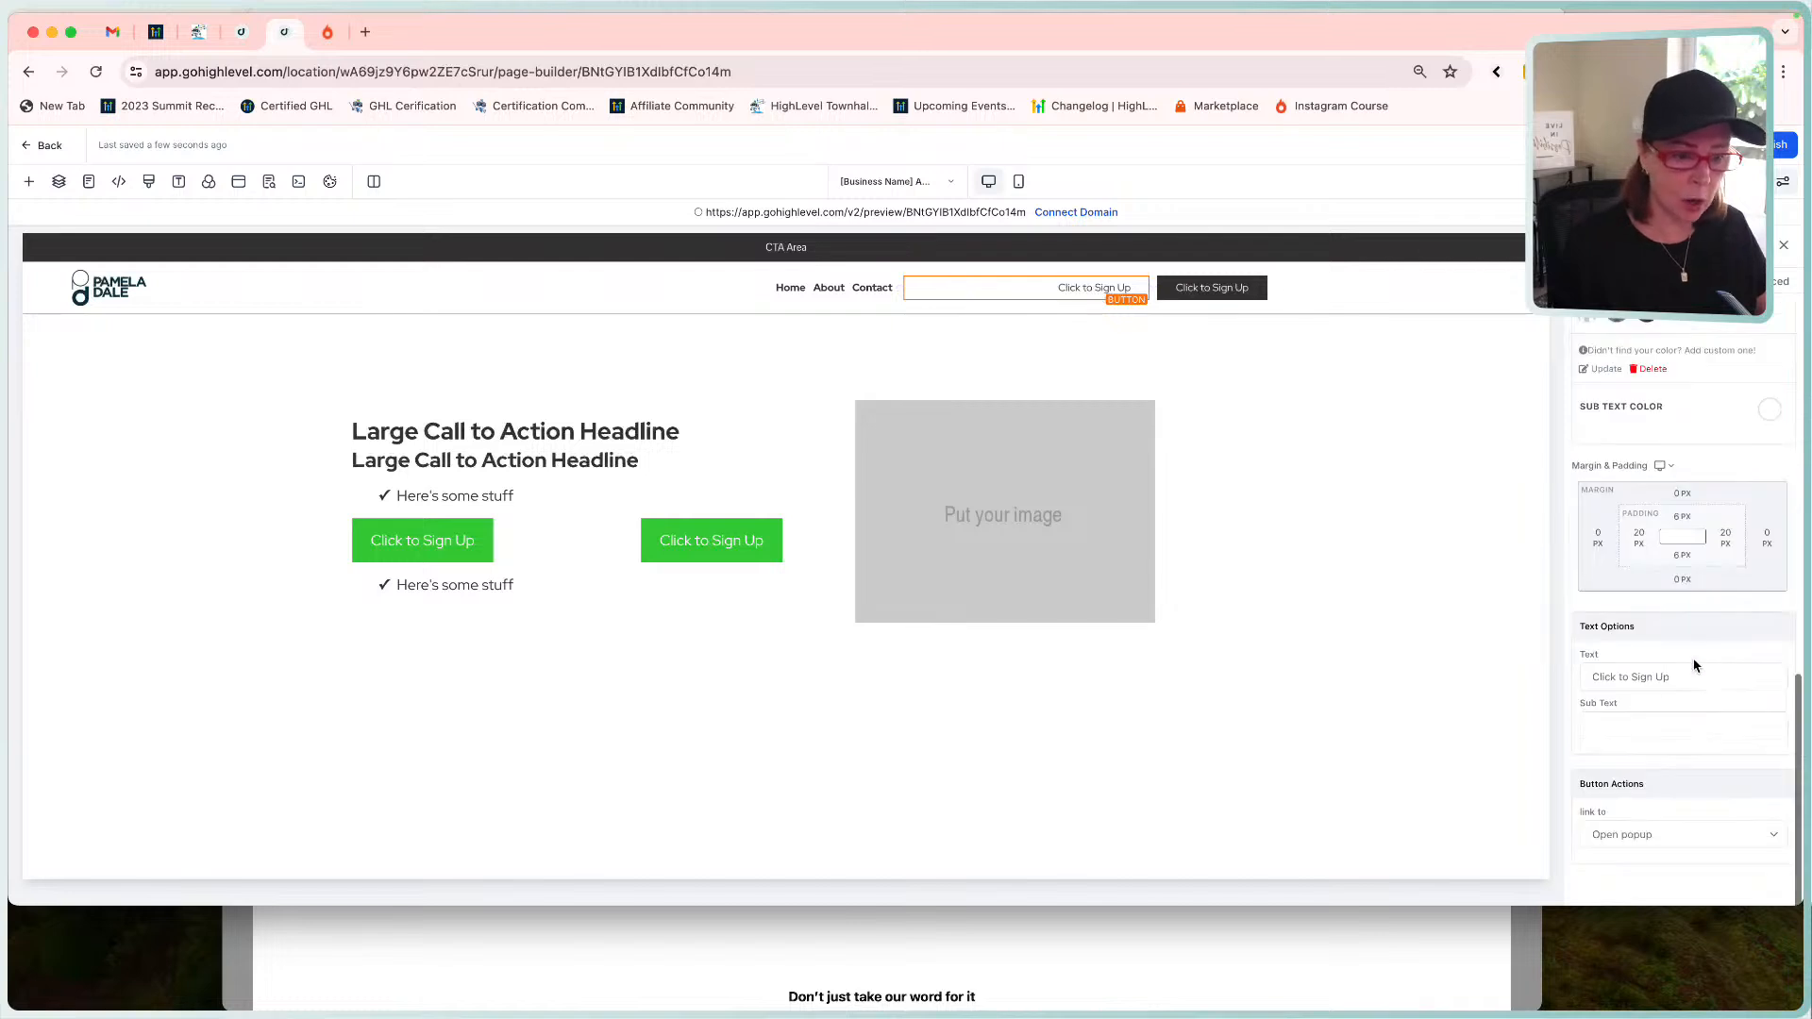
Change the first header button's label to 'Book A Demo' and the second's to 'Get Started'.
triple_click(1677, 687)
text(B)
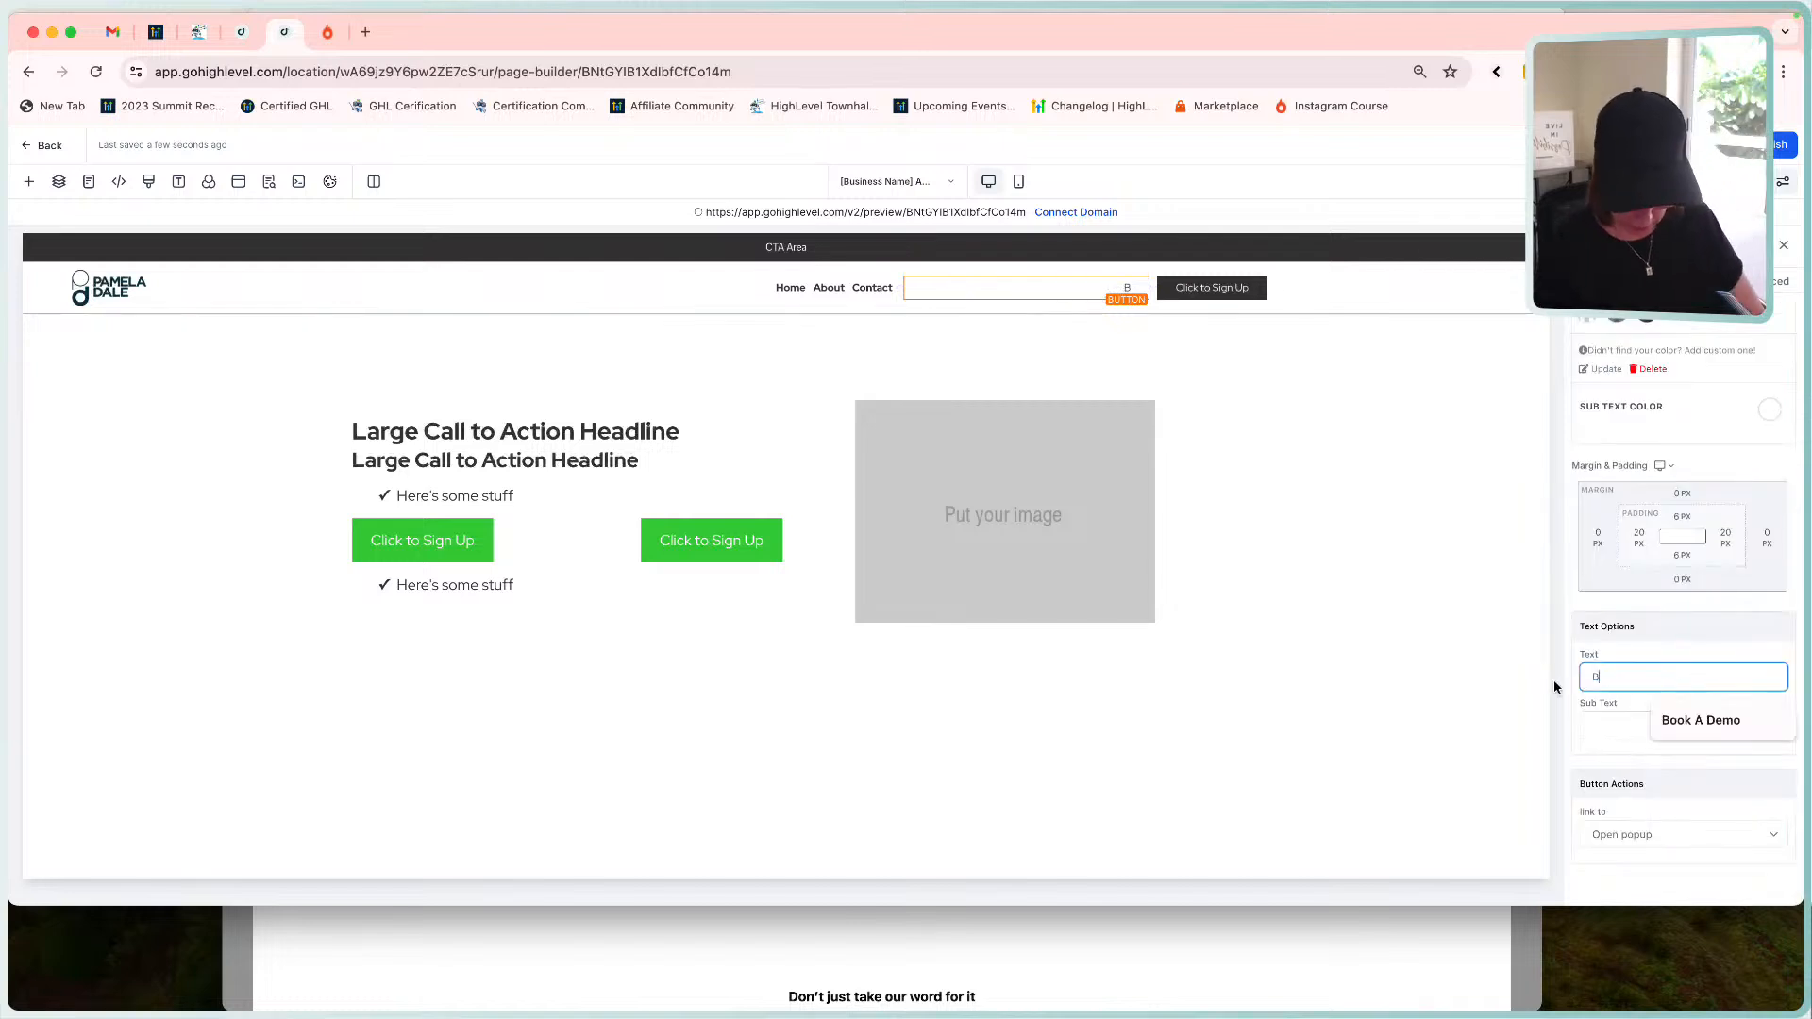
text(ook A Demo)
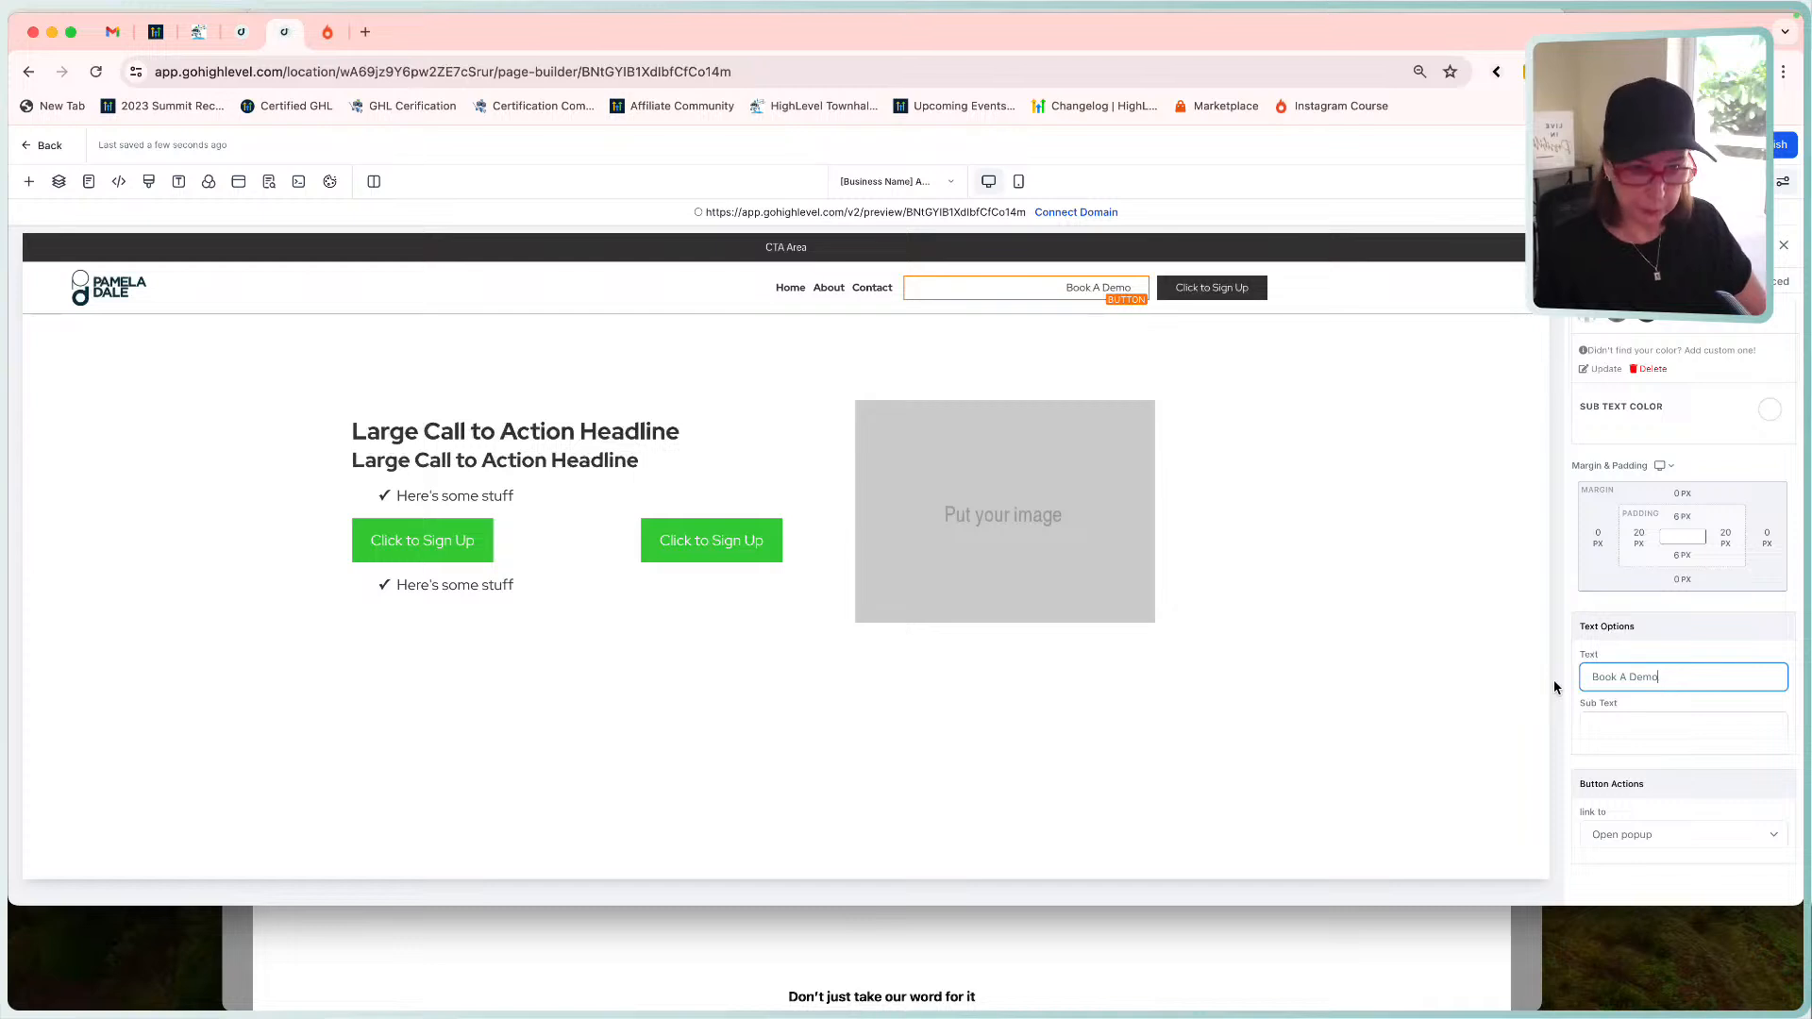
click(1222, 288)
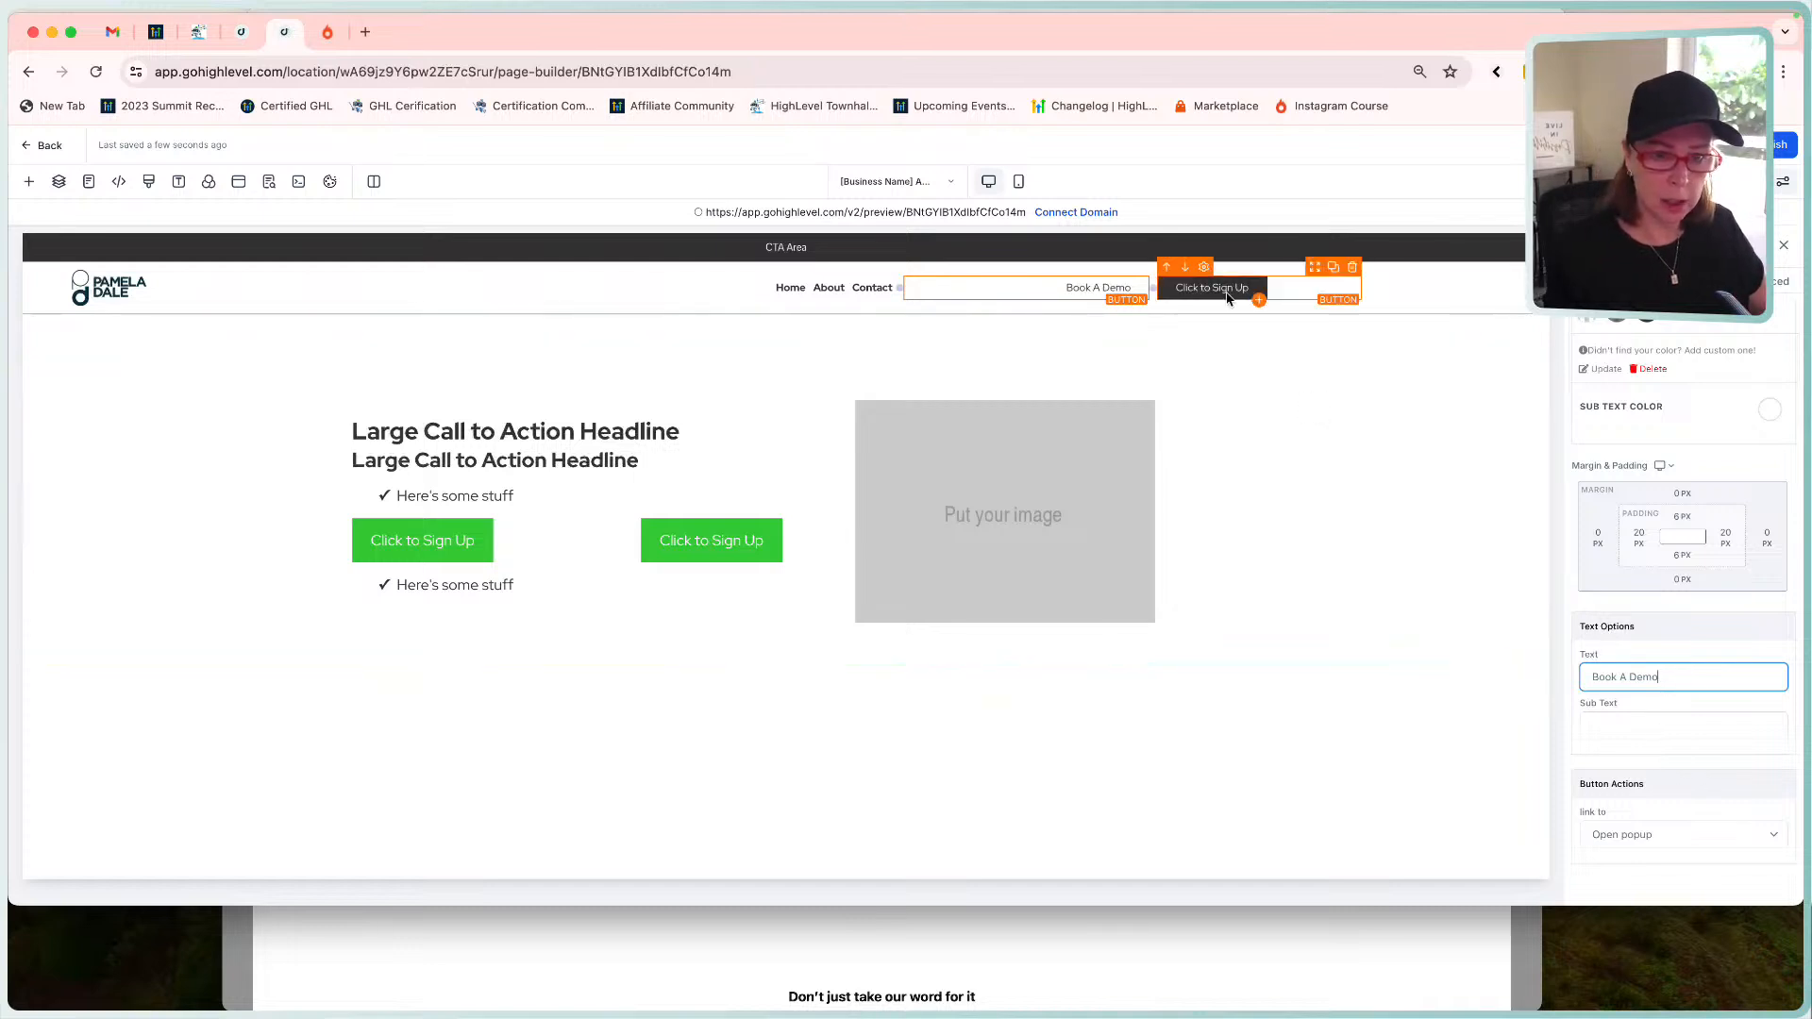
click(1682, 676)
key(super+a)
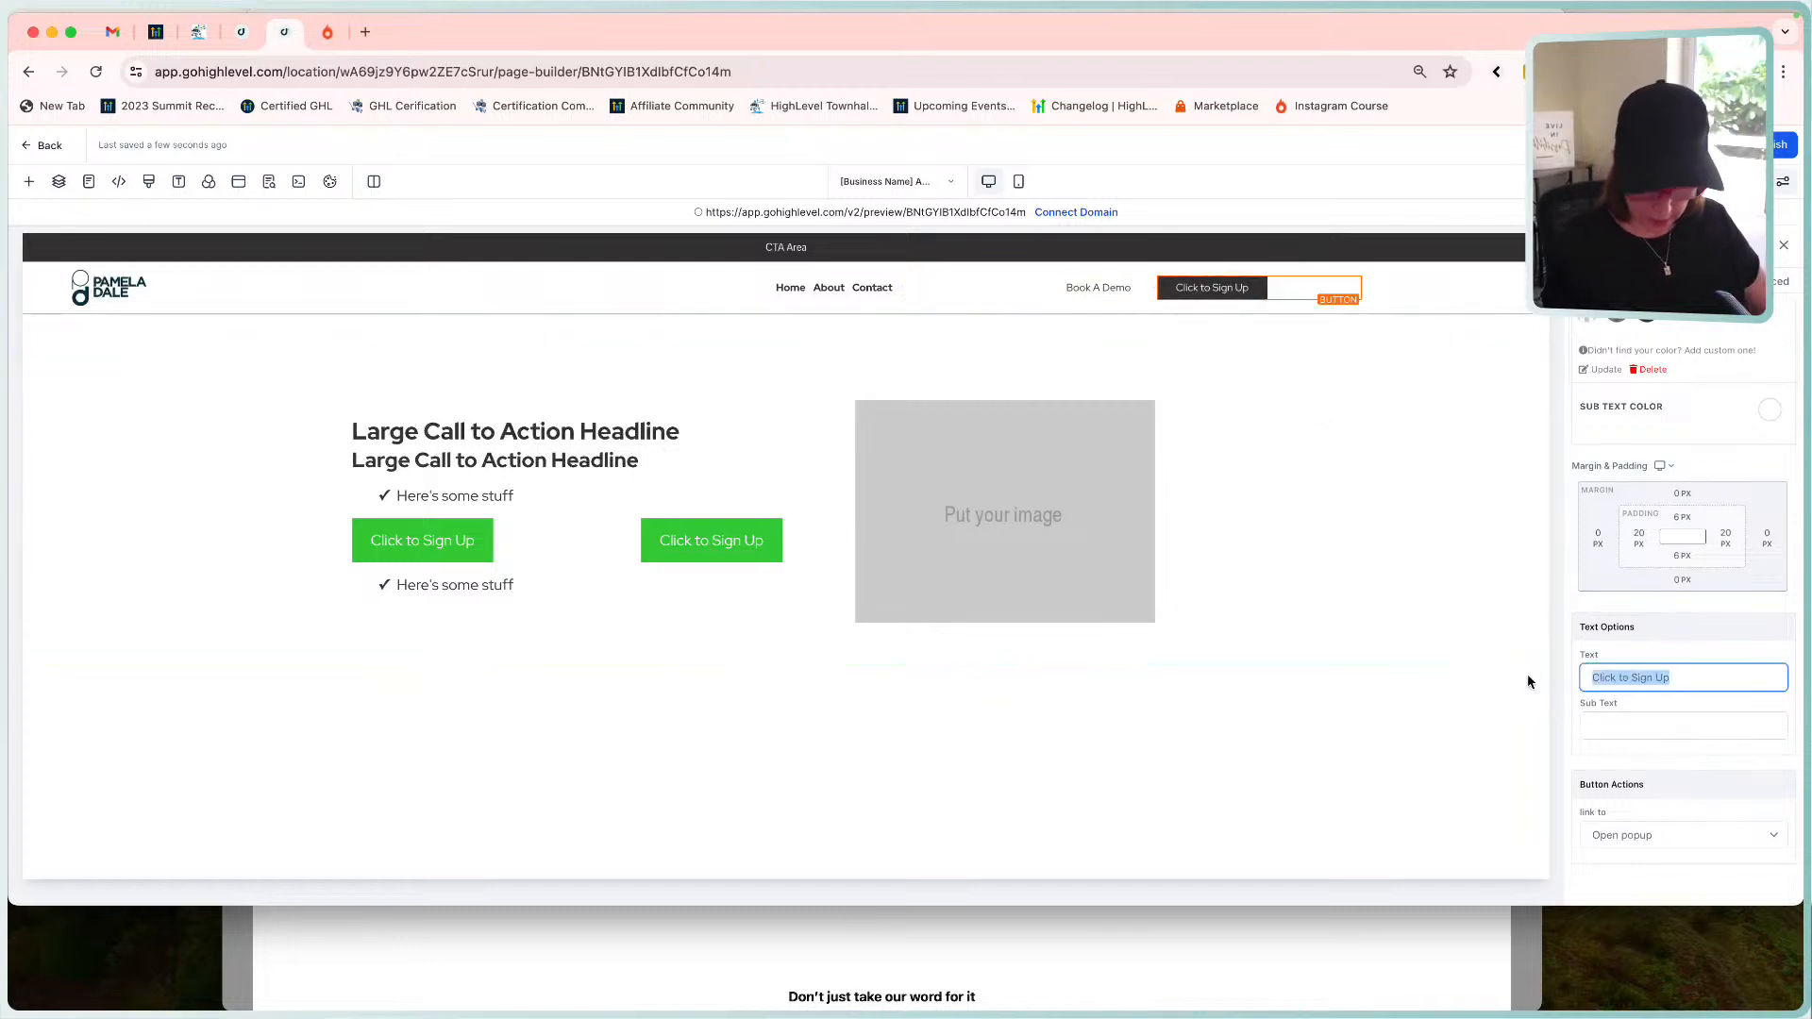
text(Gett)
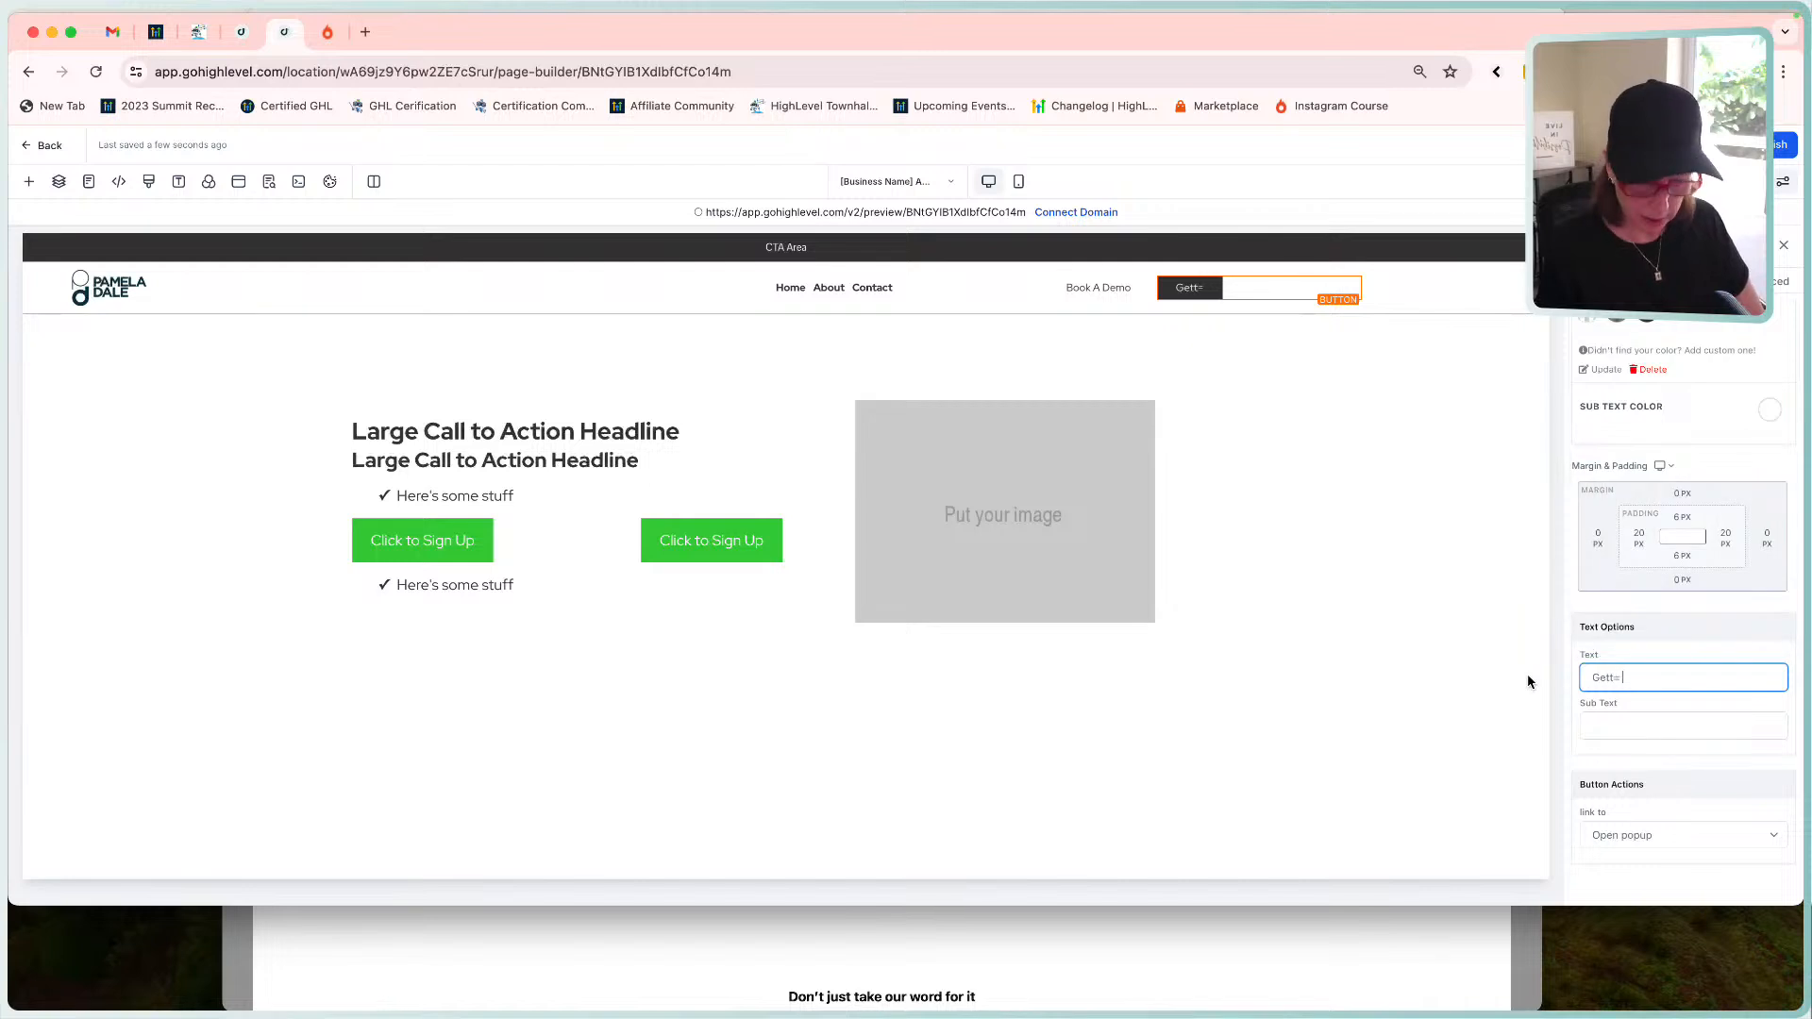
key(BackSpace)
text(Started)
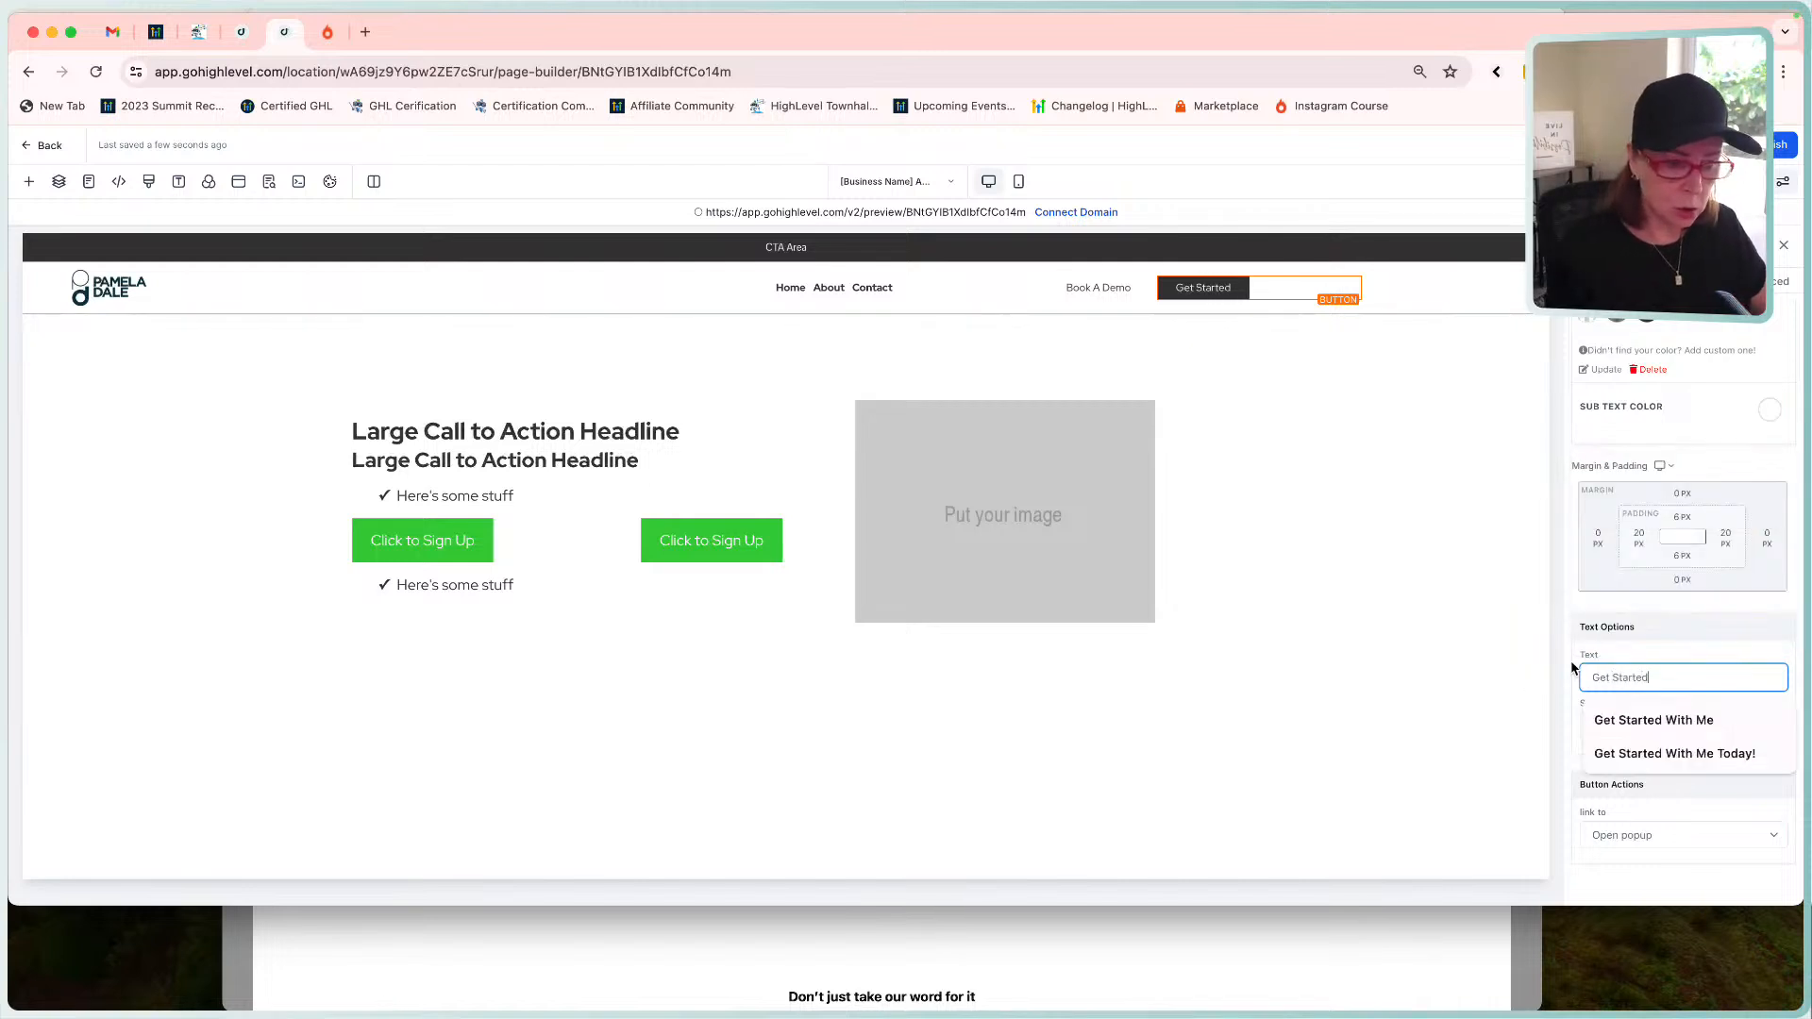
key(Tab)
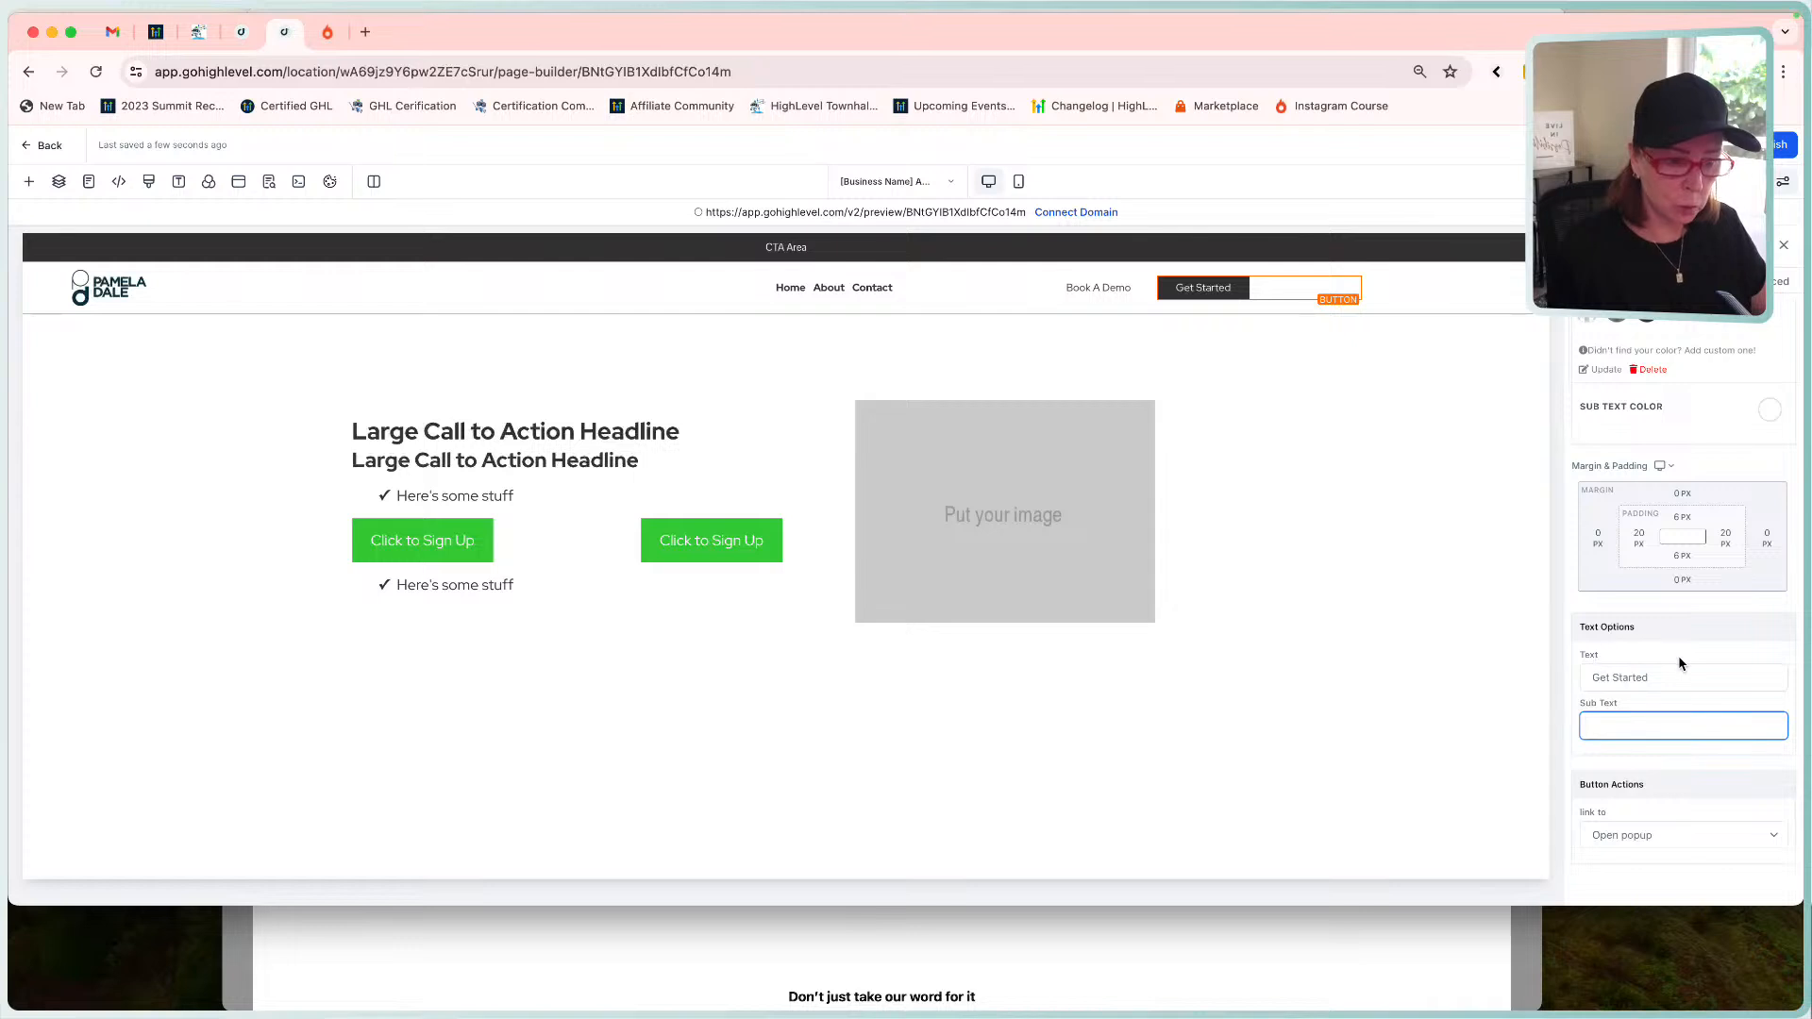
key(Tab)
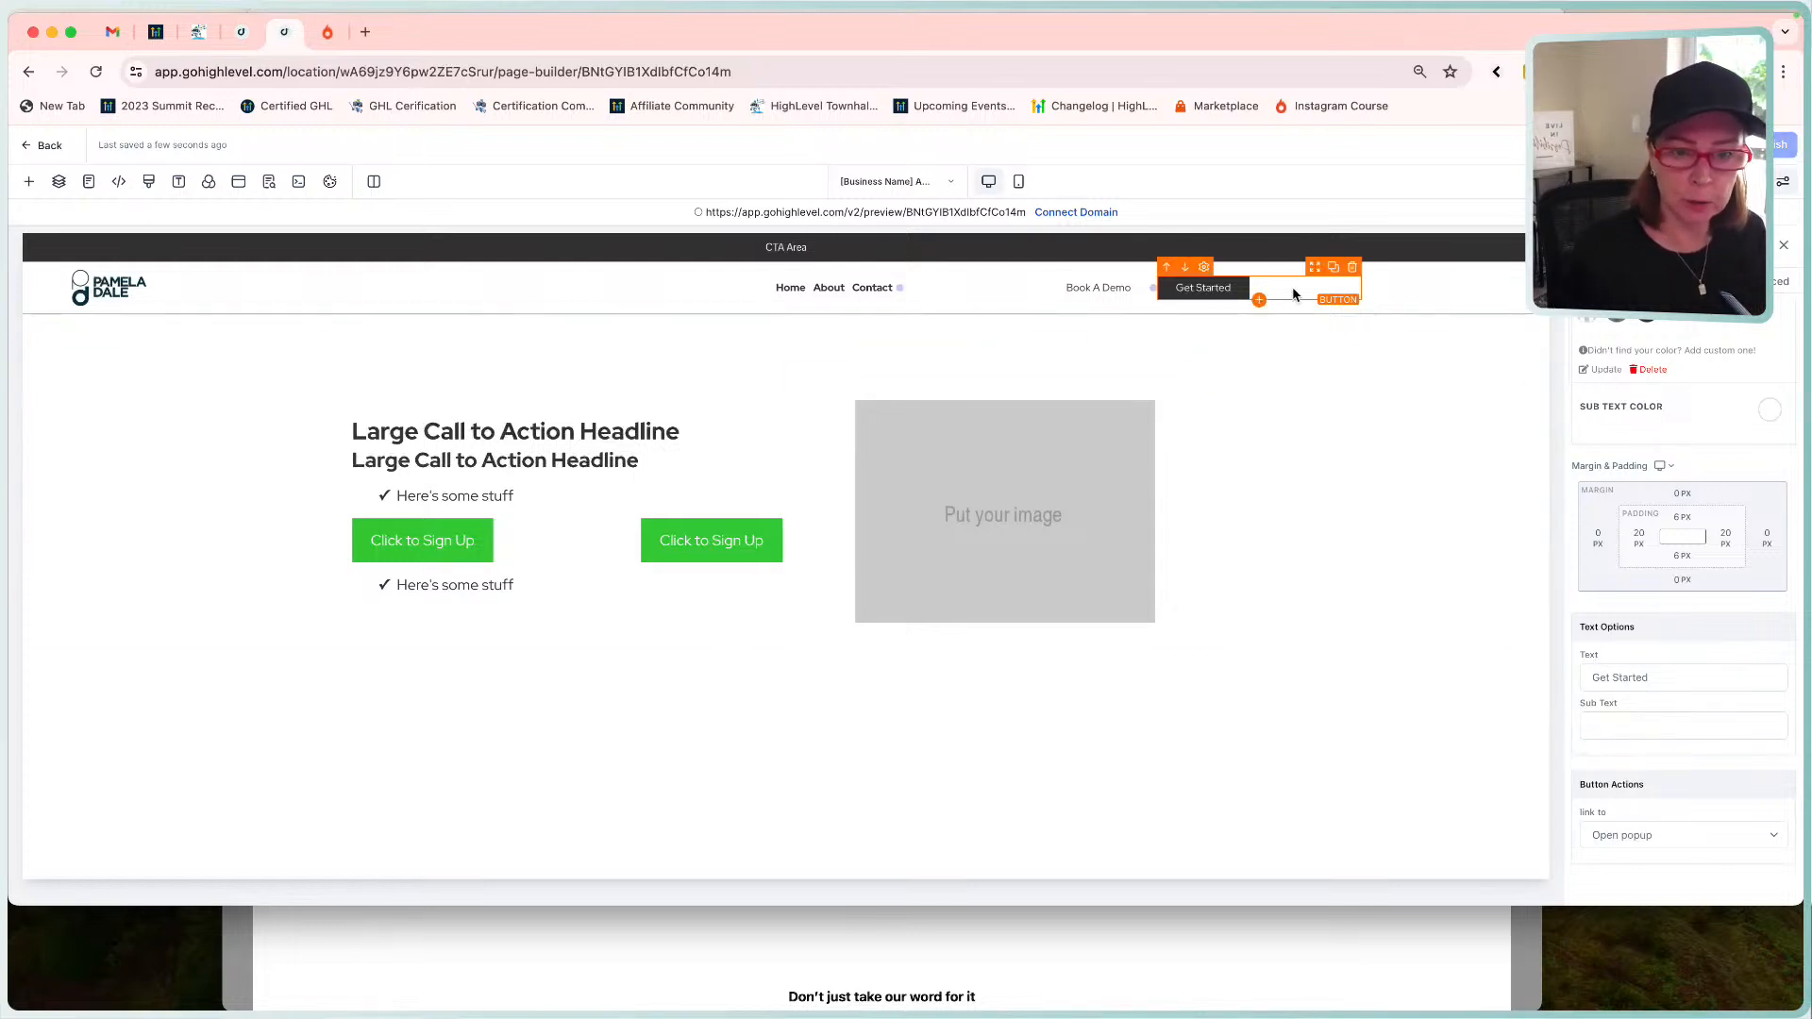
Give the Book A Demo button a dark 2px full border, then open a live preview.
click(1083, 295)
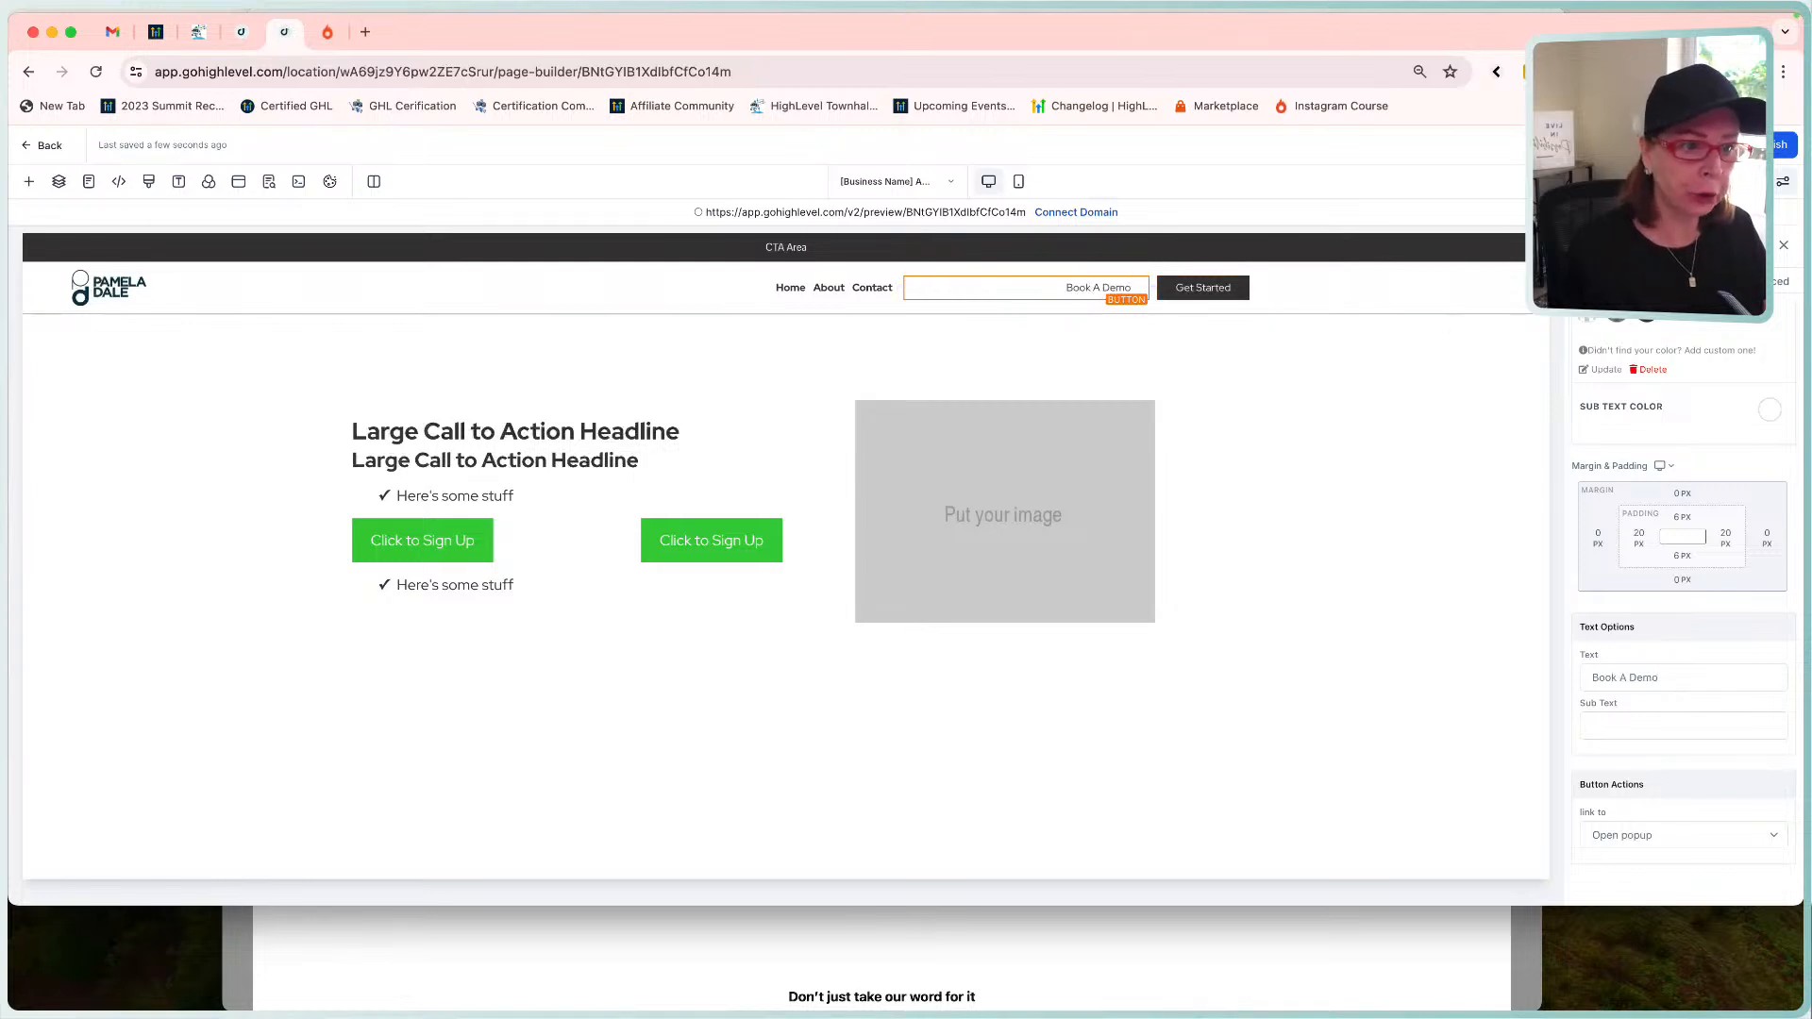
click(1760, 281)
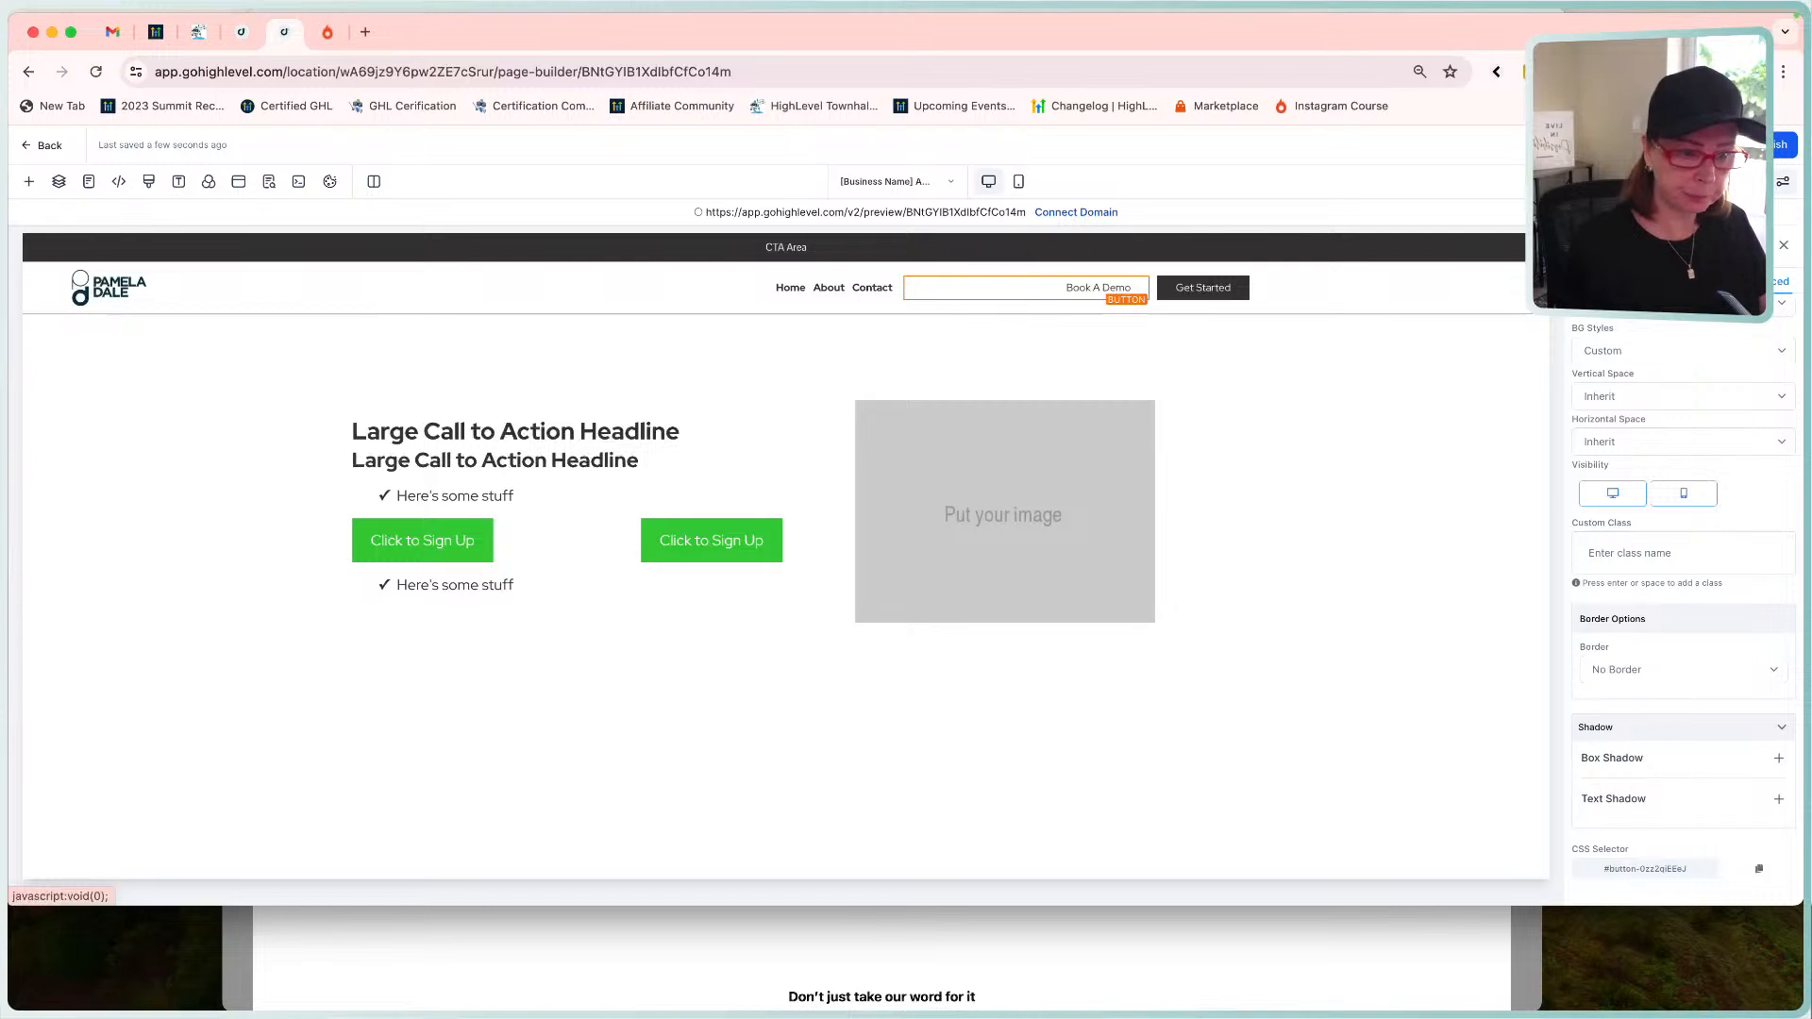
click(1642, 674)
click(1640, 695)
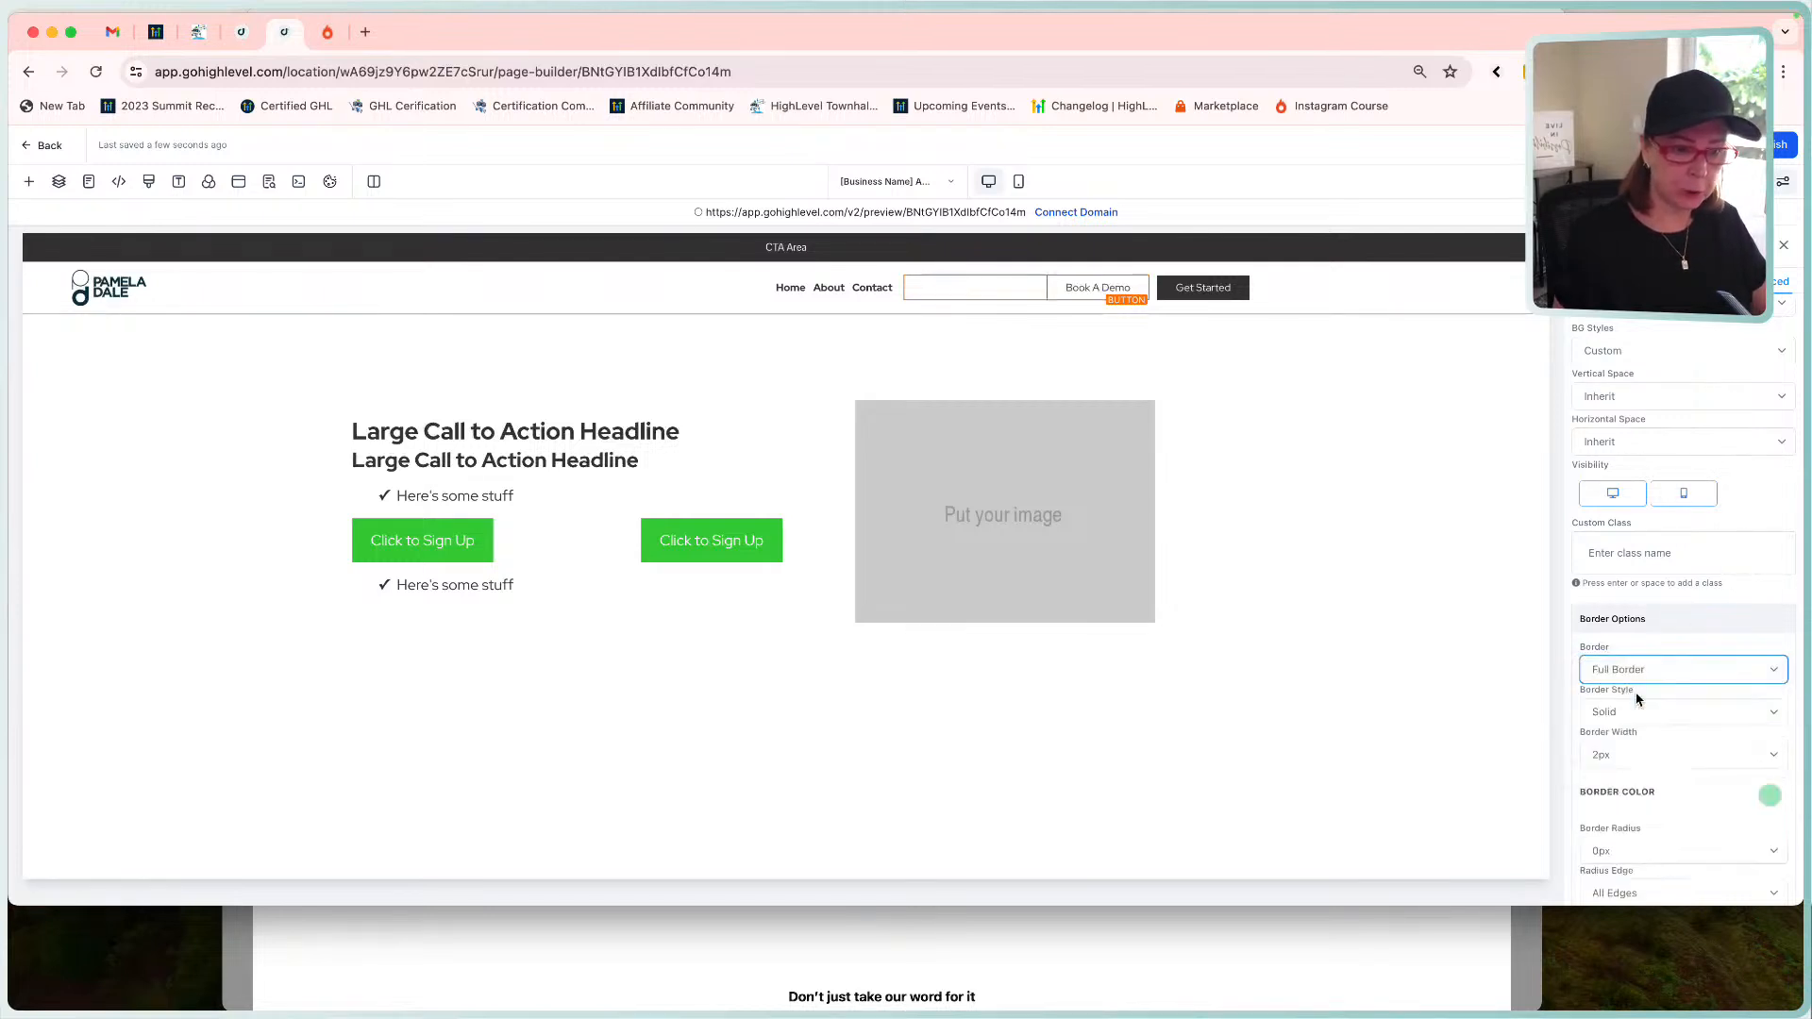
click(1659, 755)
click(1639, 734)
scroll(1674, 719, down, 3)
scroll(1676, 725, down, 1)
click(1770, 614)
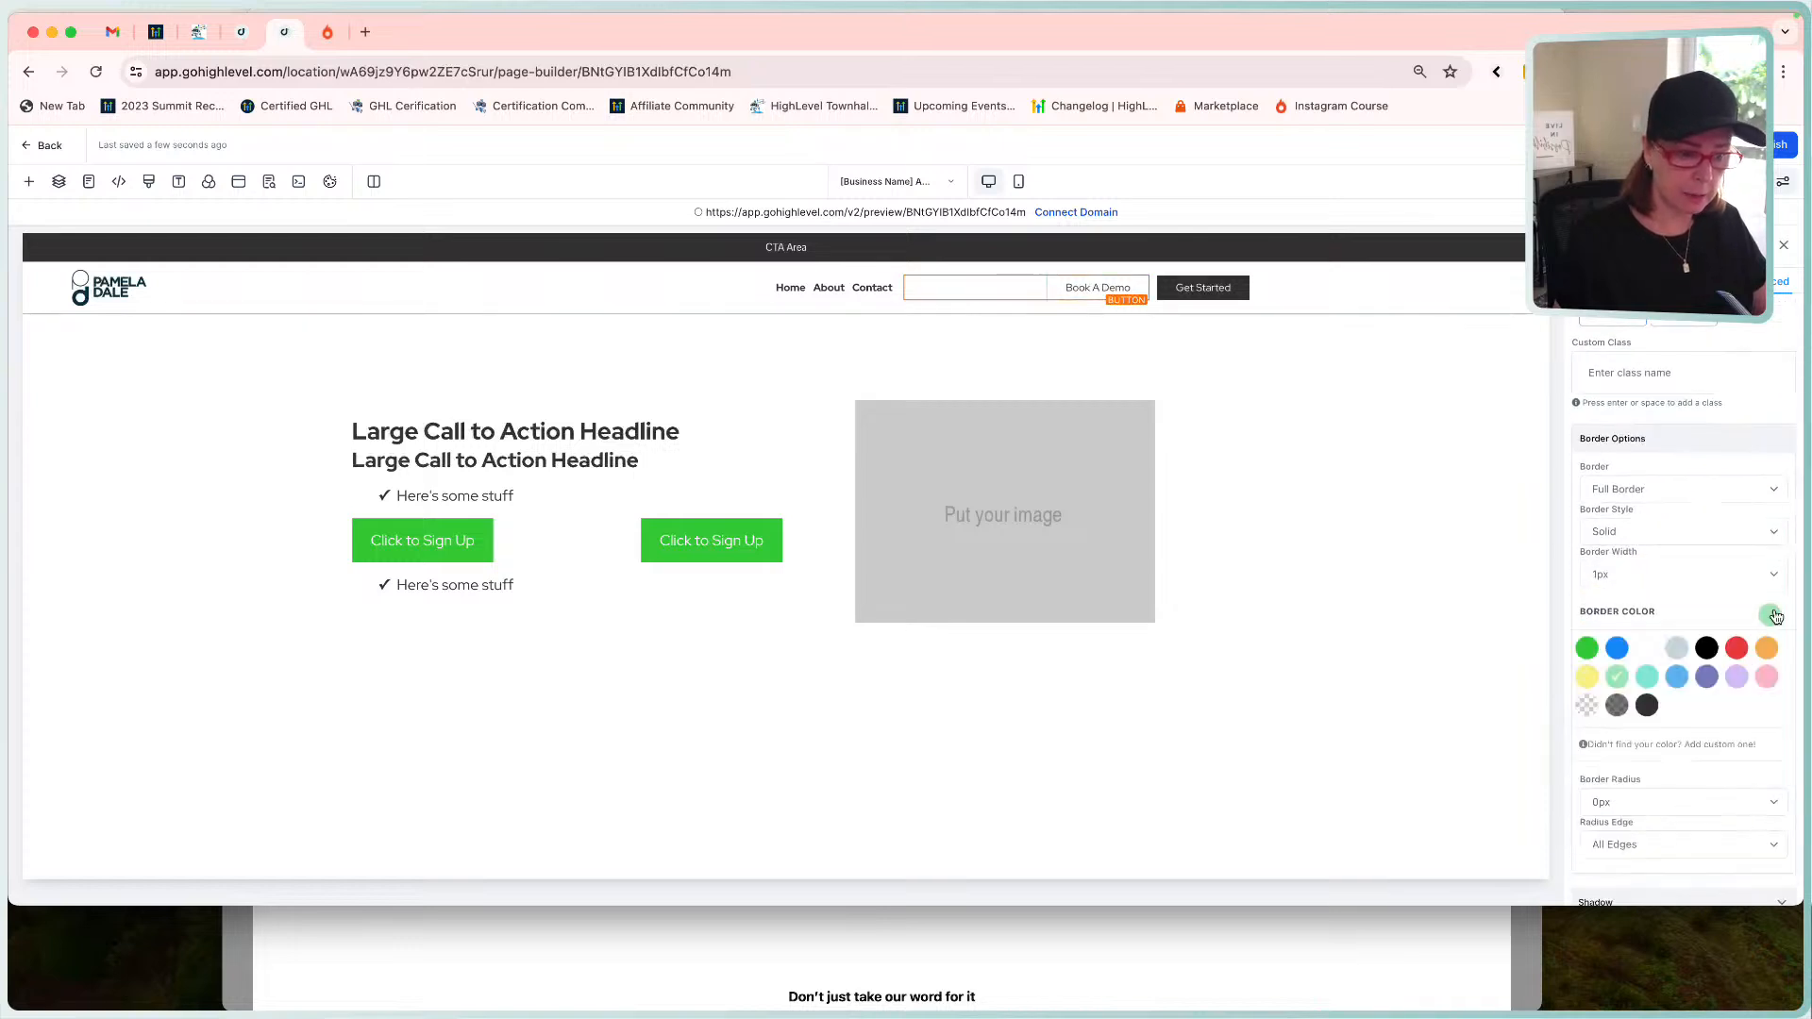
click(1647, 706)
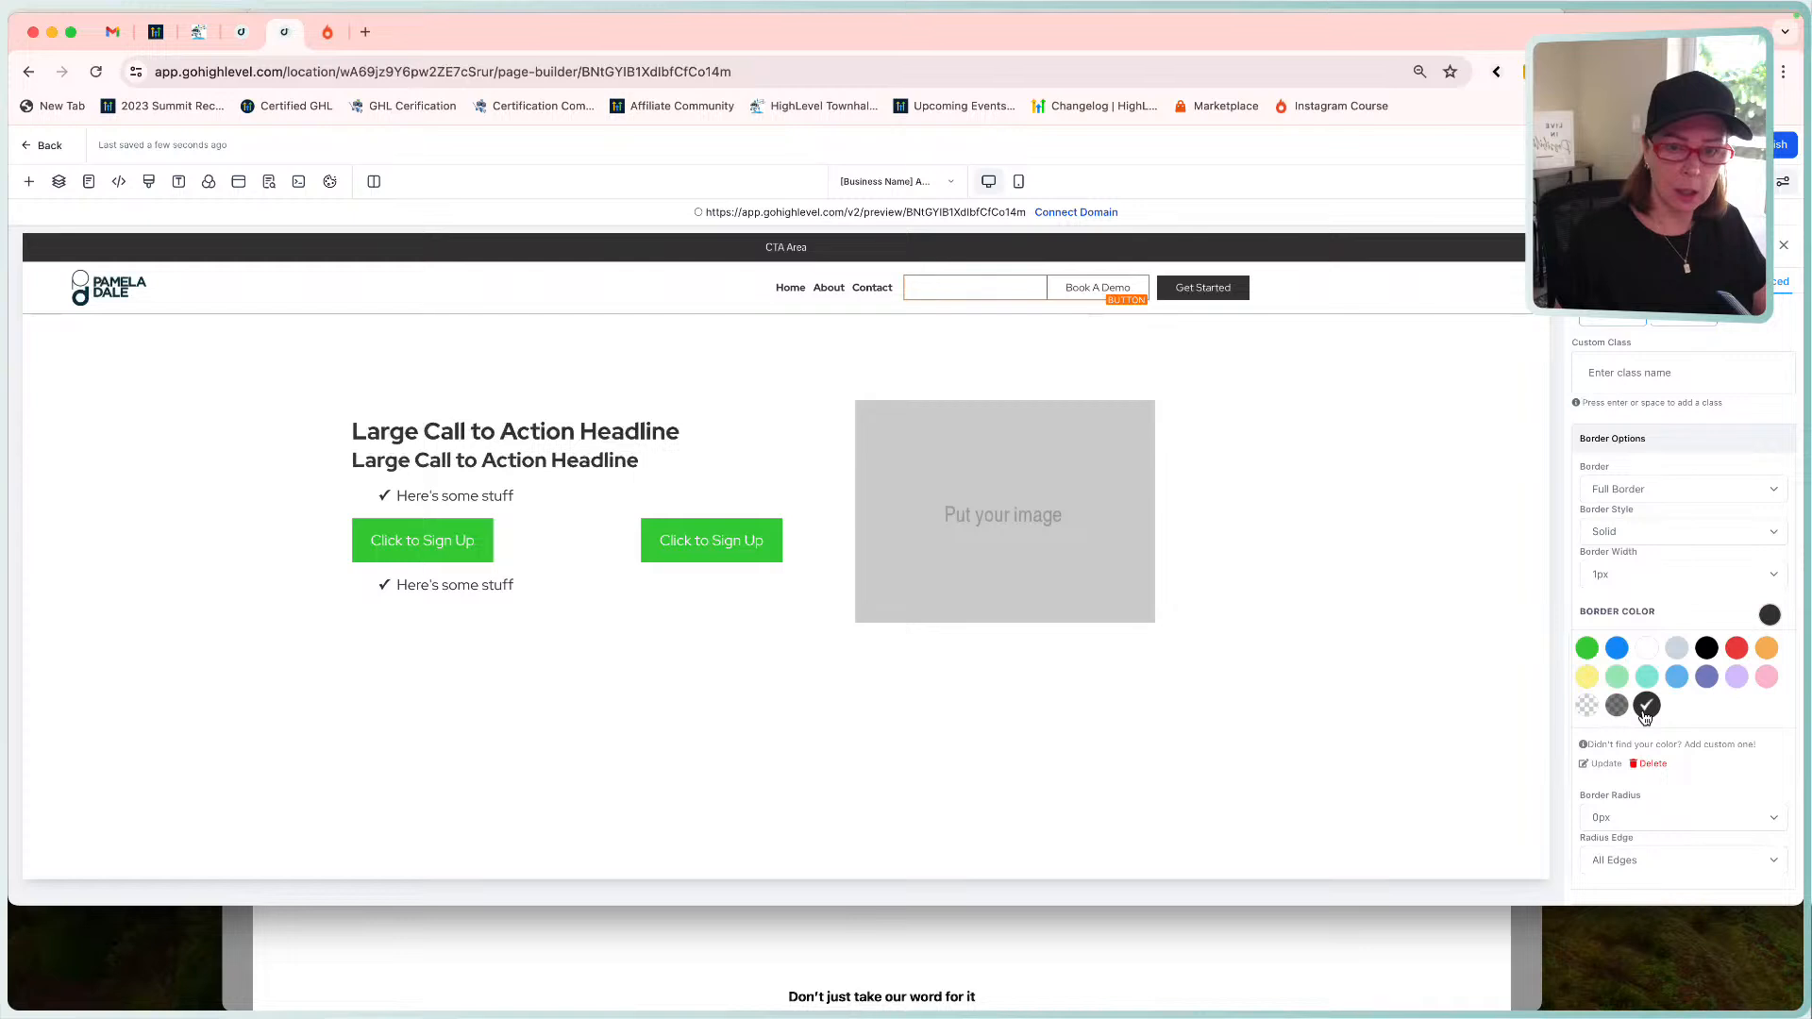
click(1644, 574)
click(1644, 596)
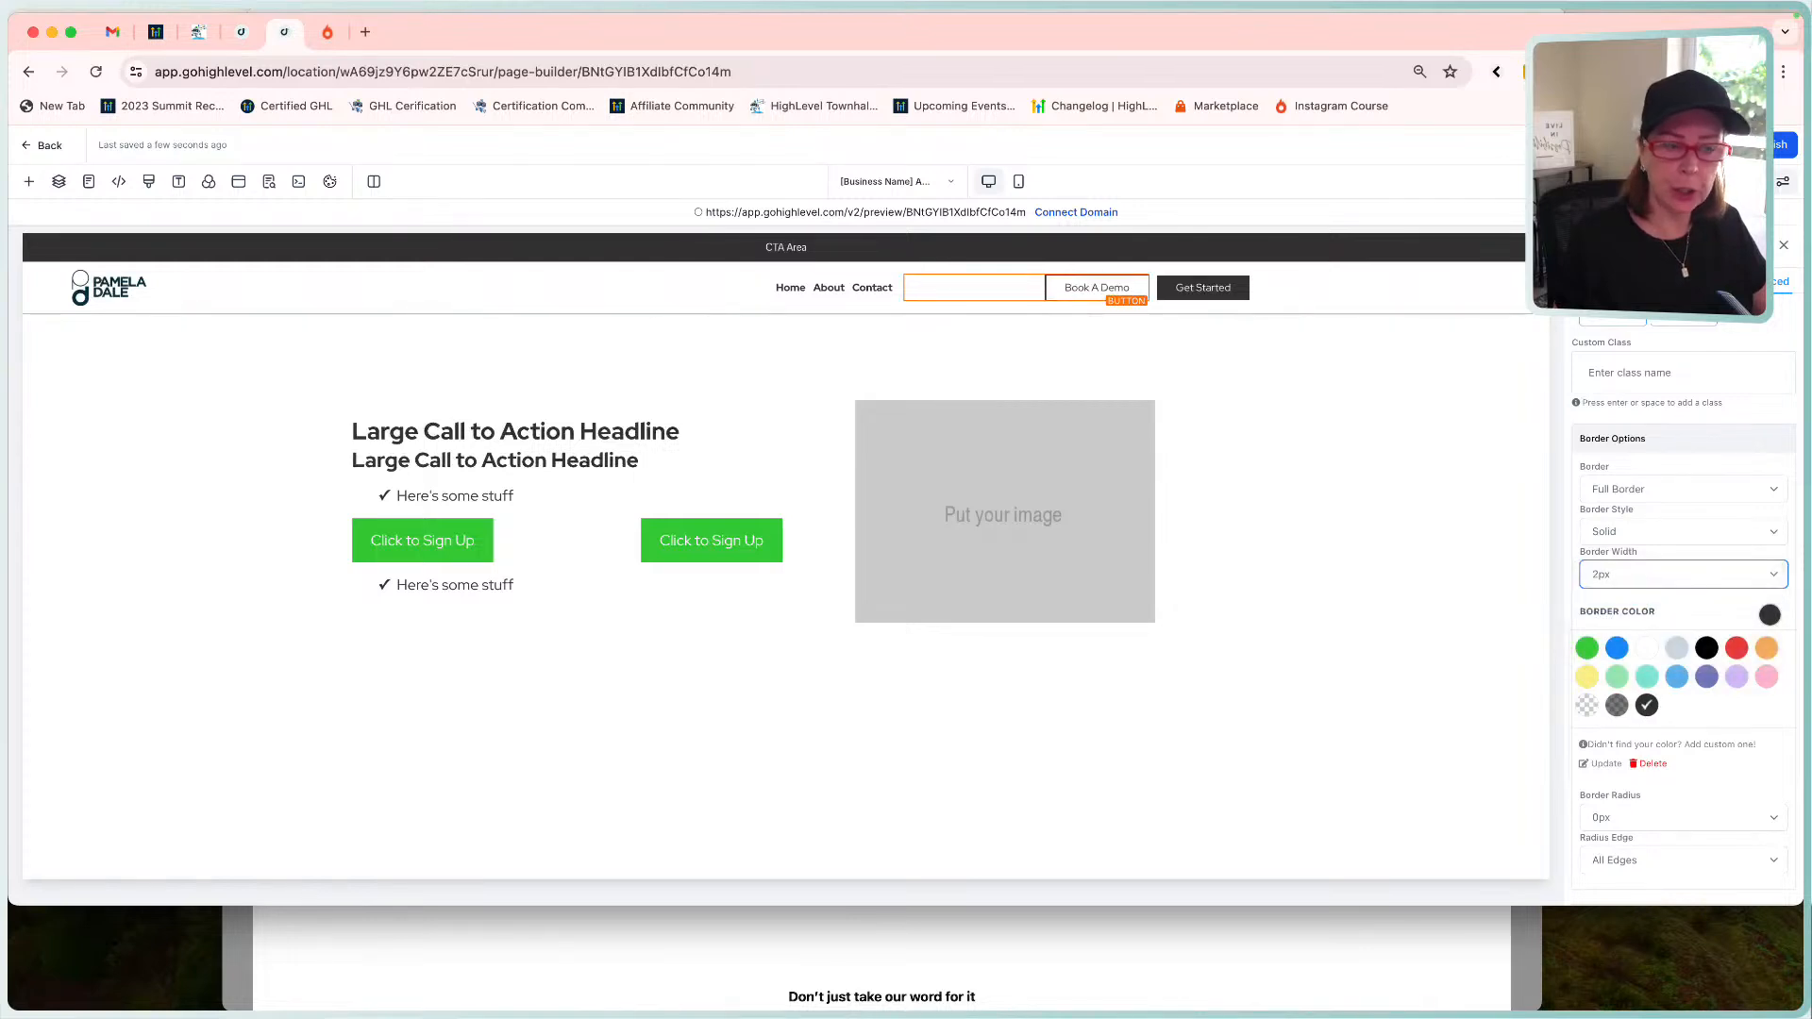
click(1714, 146)
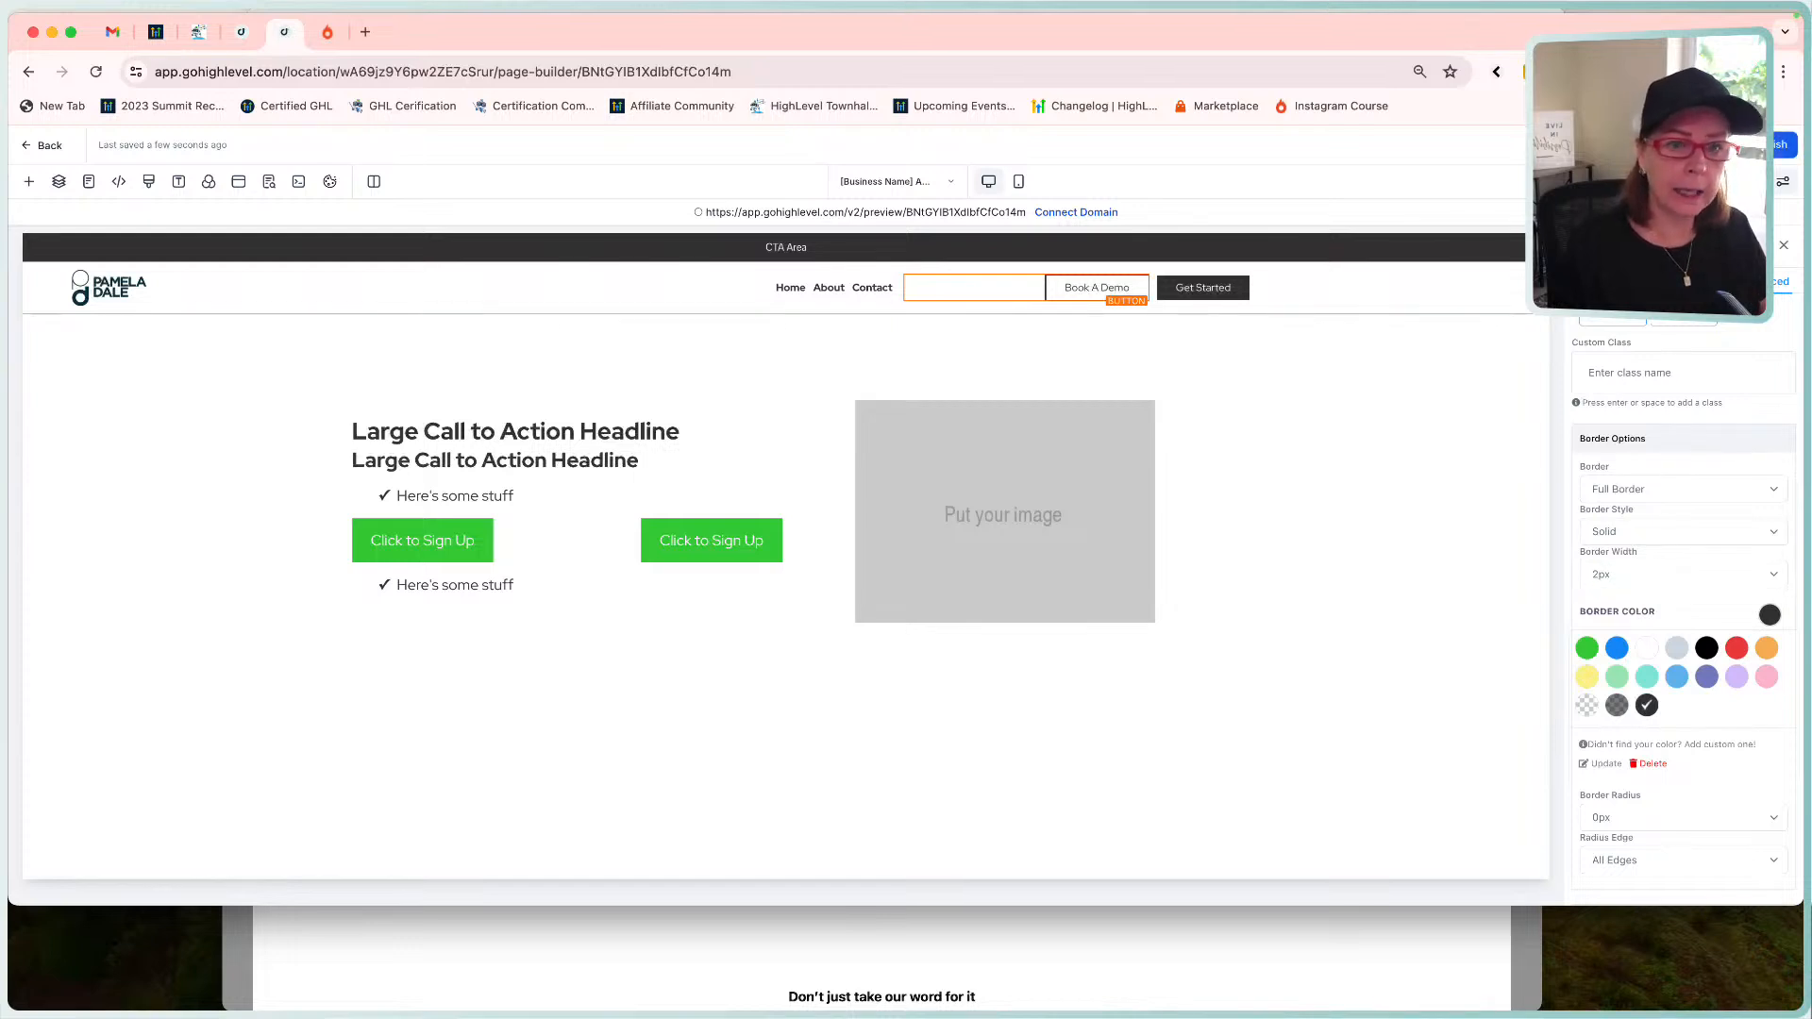
click(1671, 145)
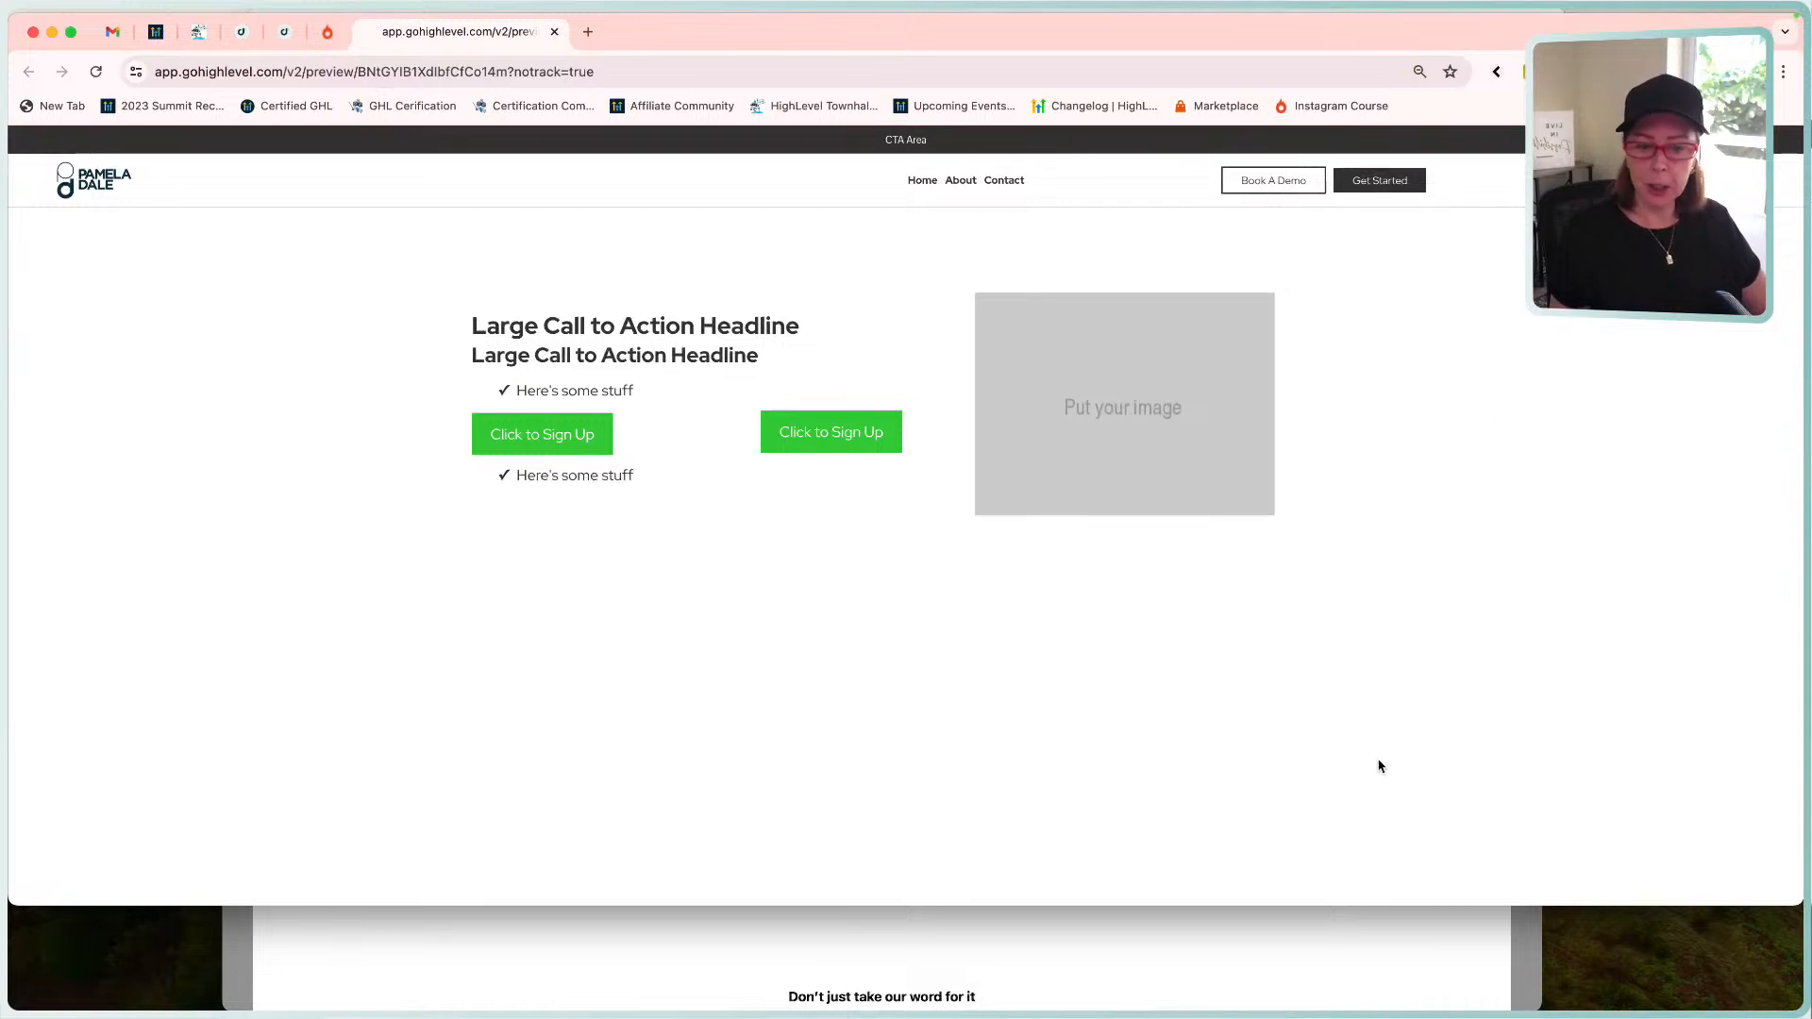
click(1404, 932)
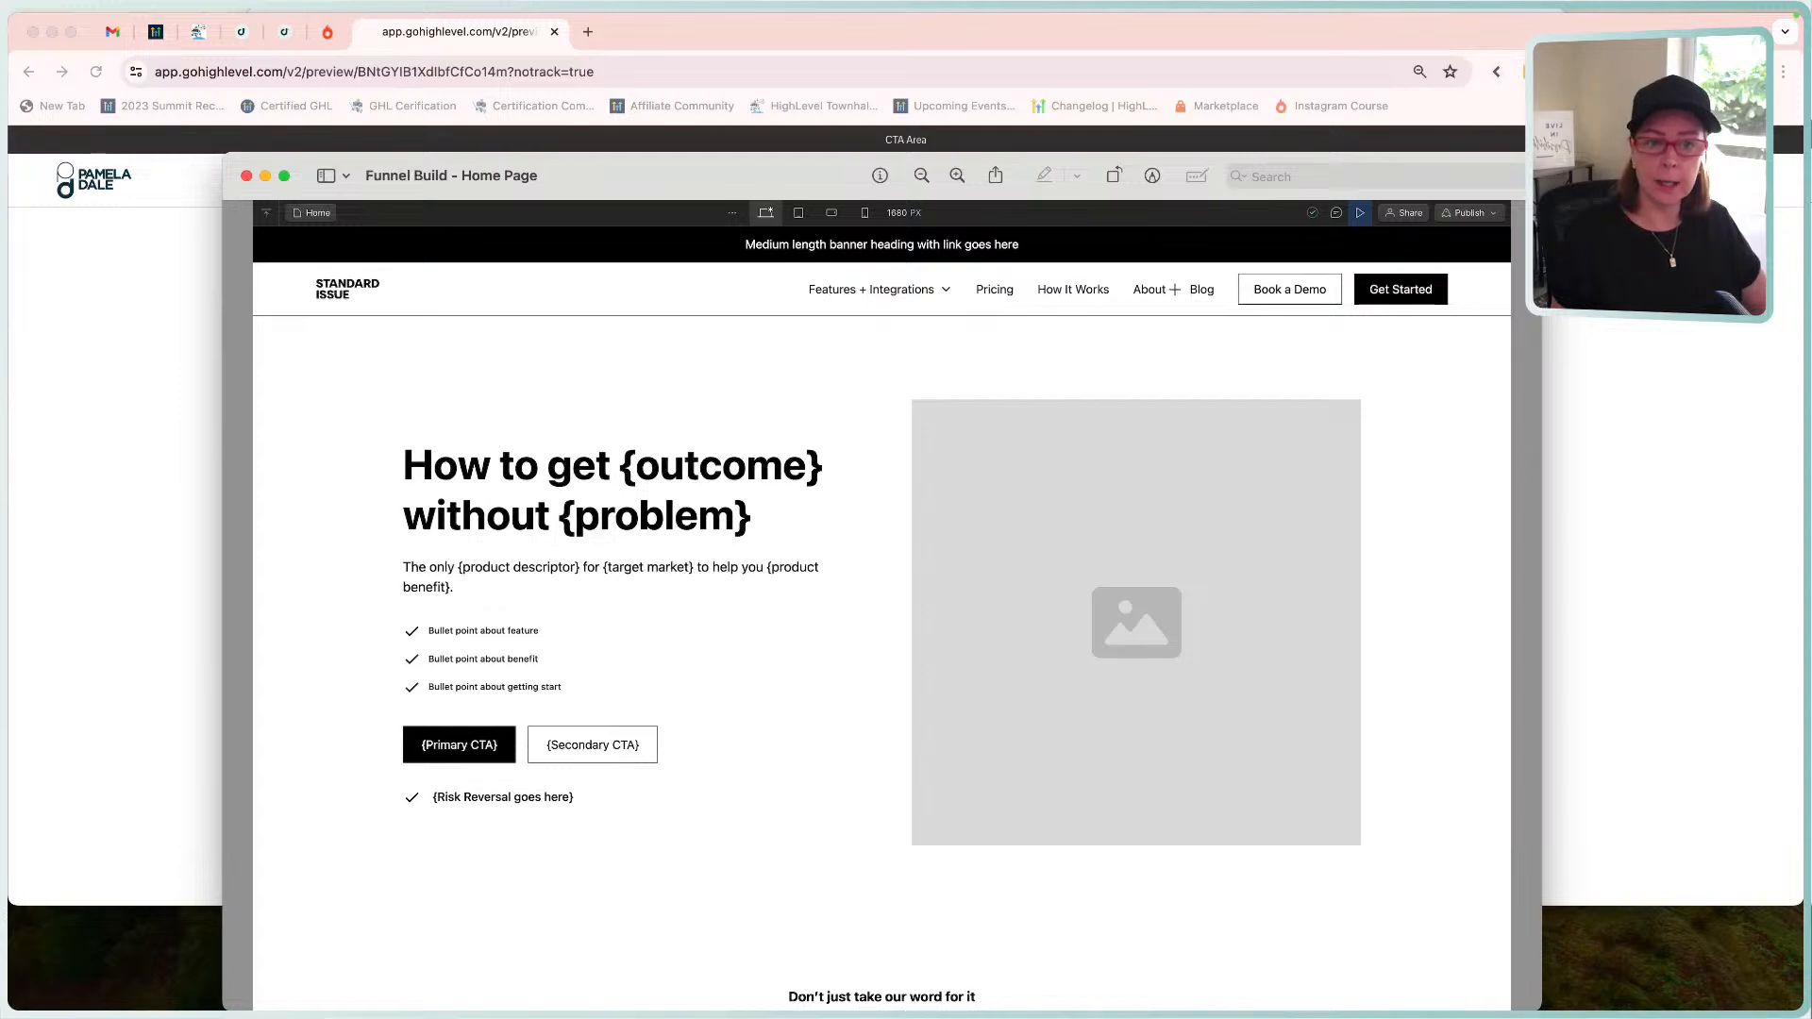
click(1610, 292)
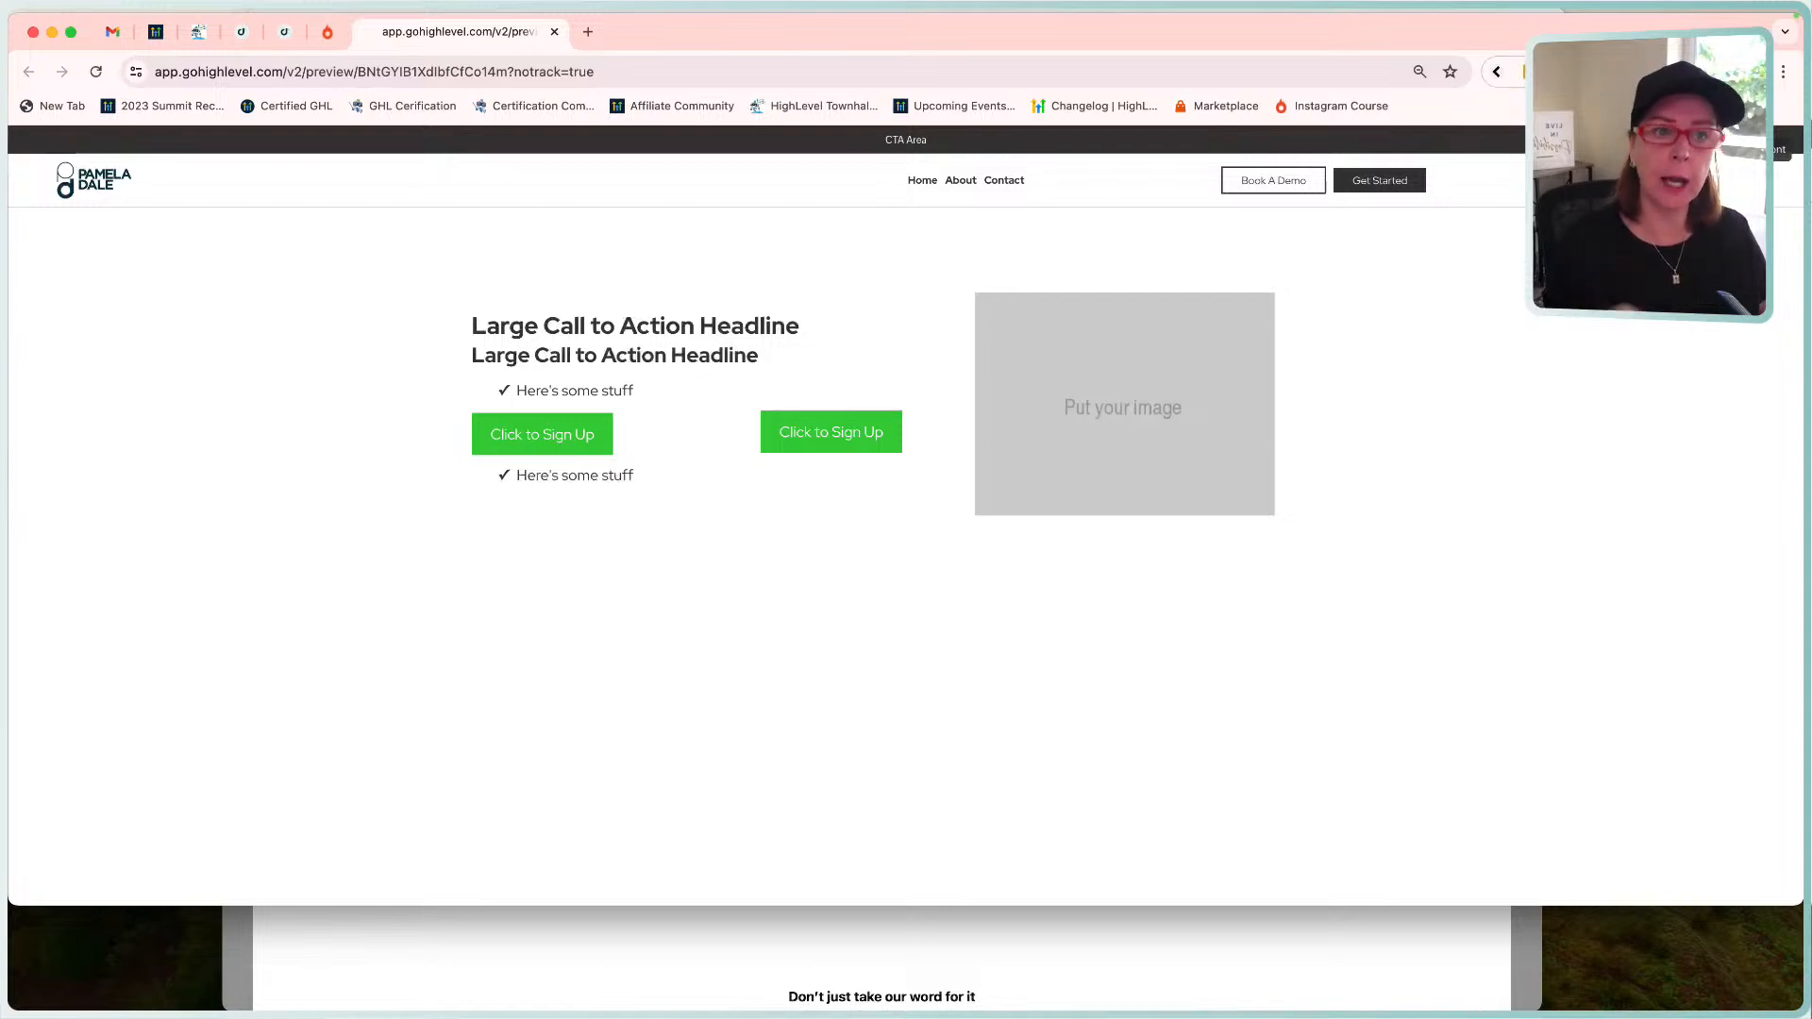
click(1007, 185)
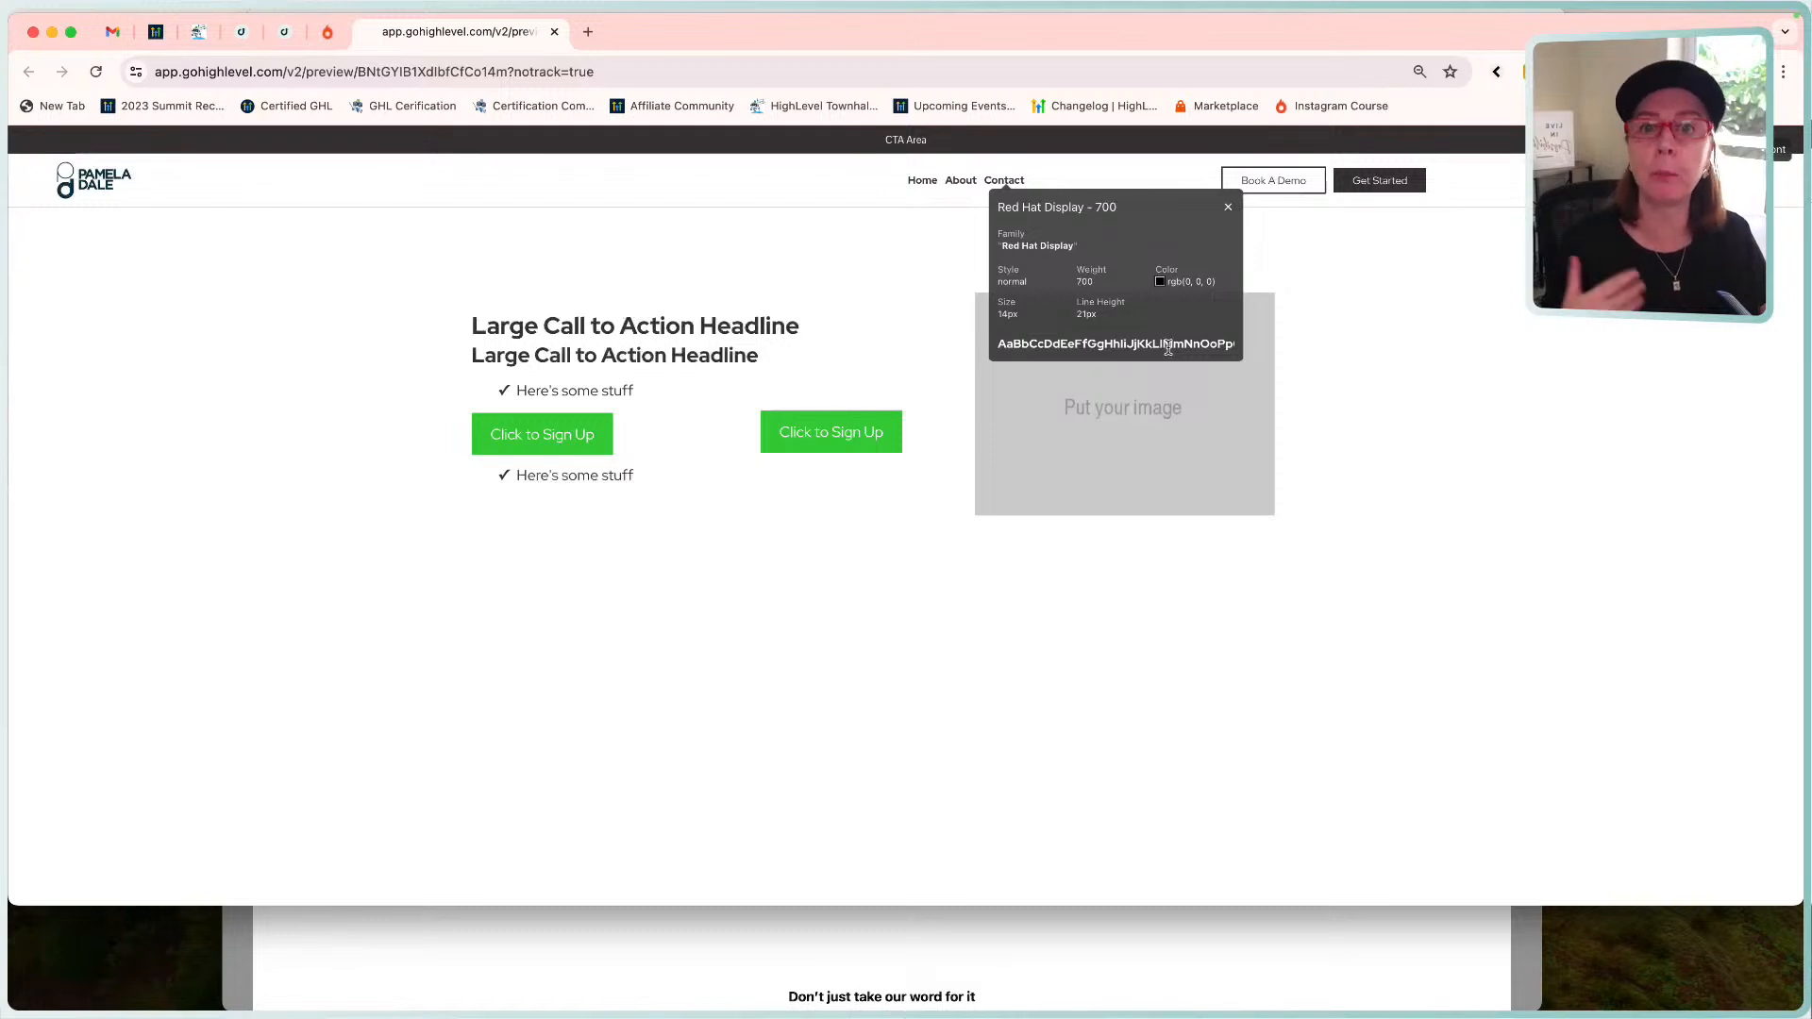
click(1215, 978)
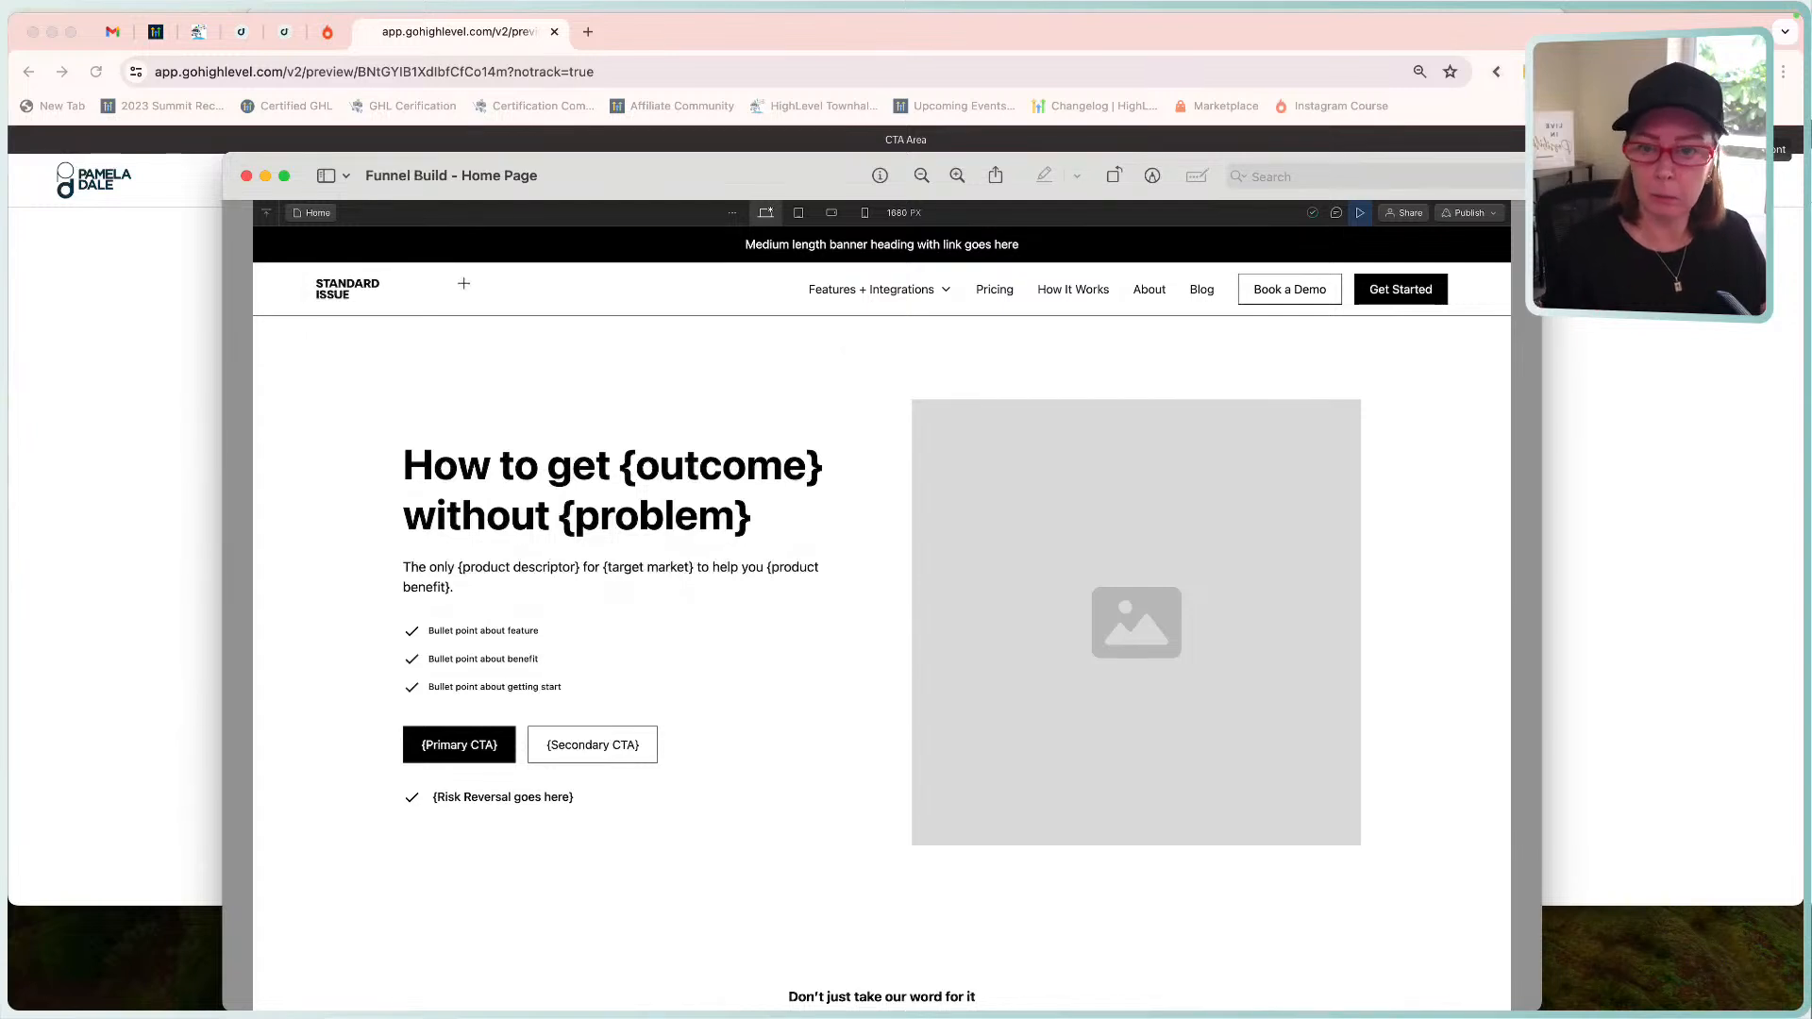
click(117, 345)
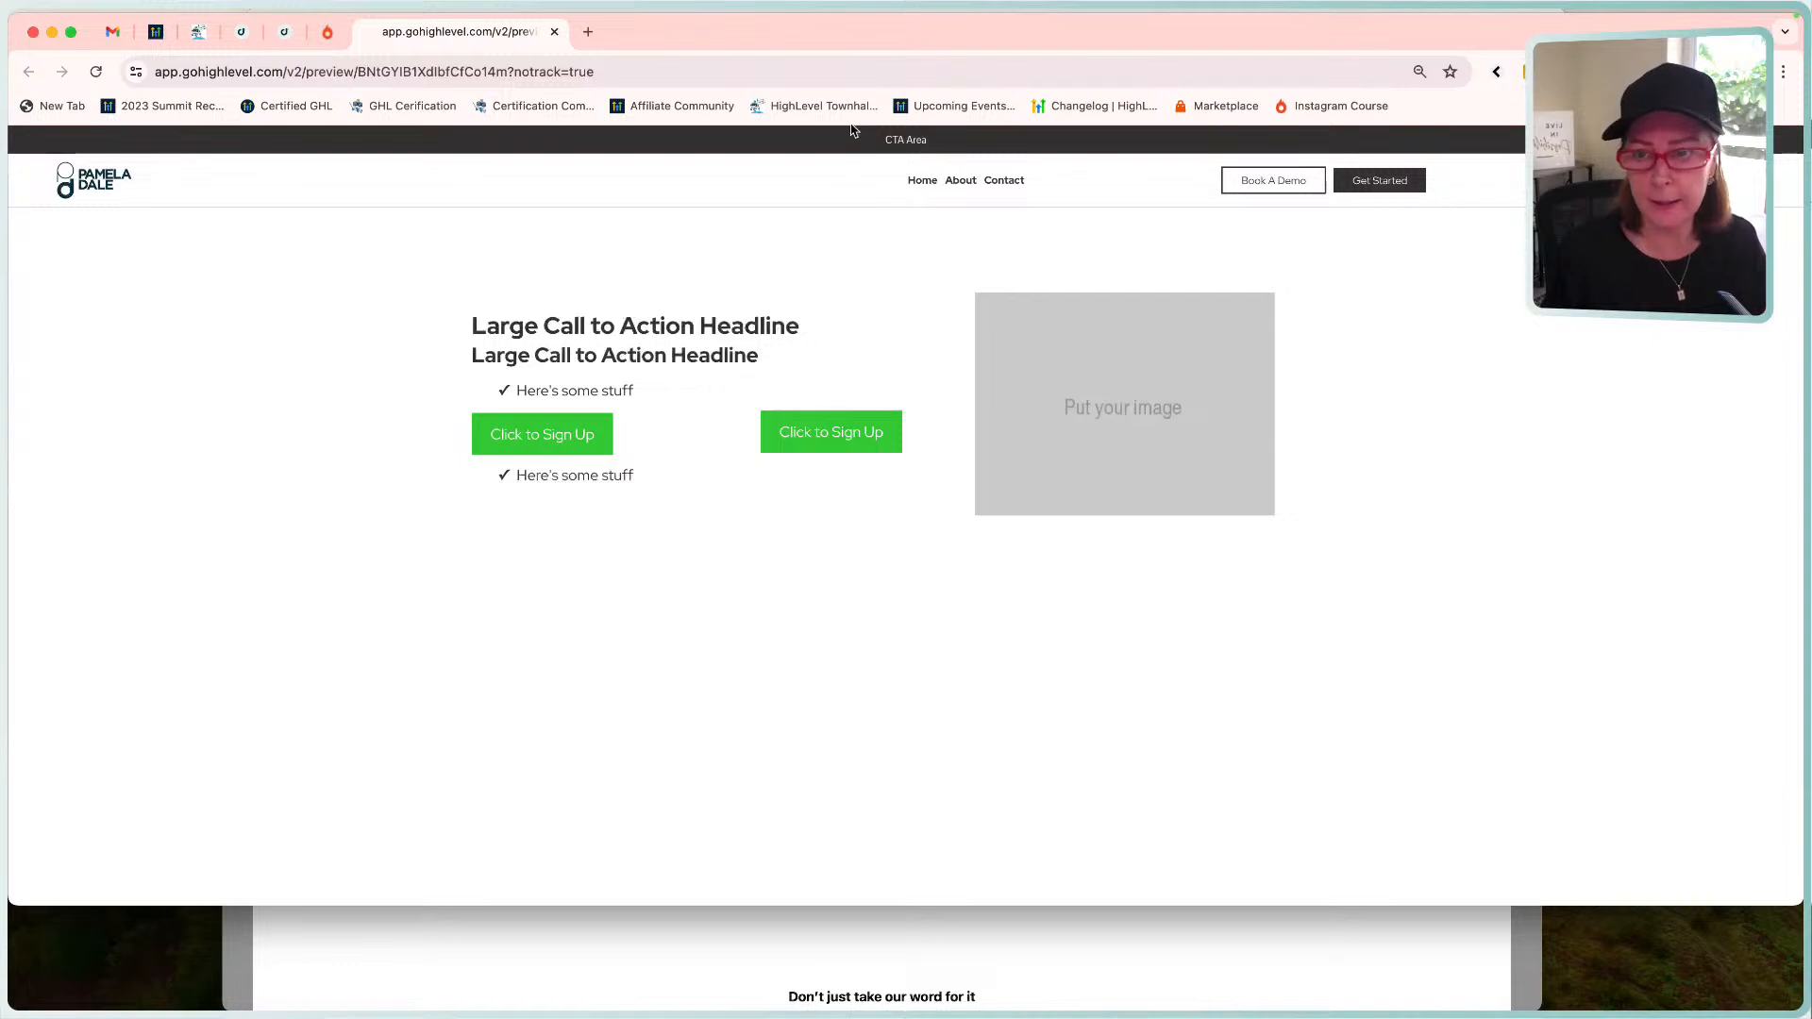
Set the header navigation menu links to 400 - Normal font weight.
click(284, 32)
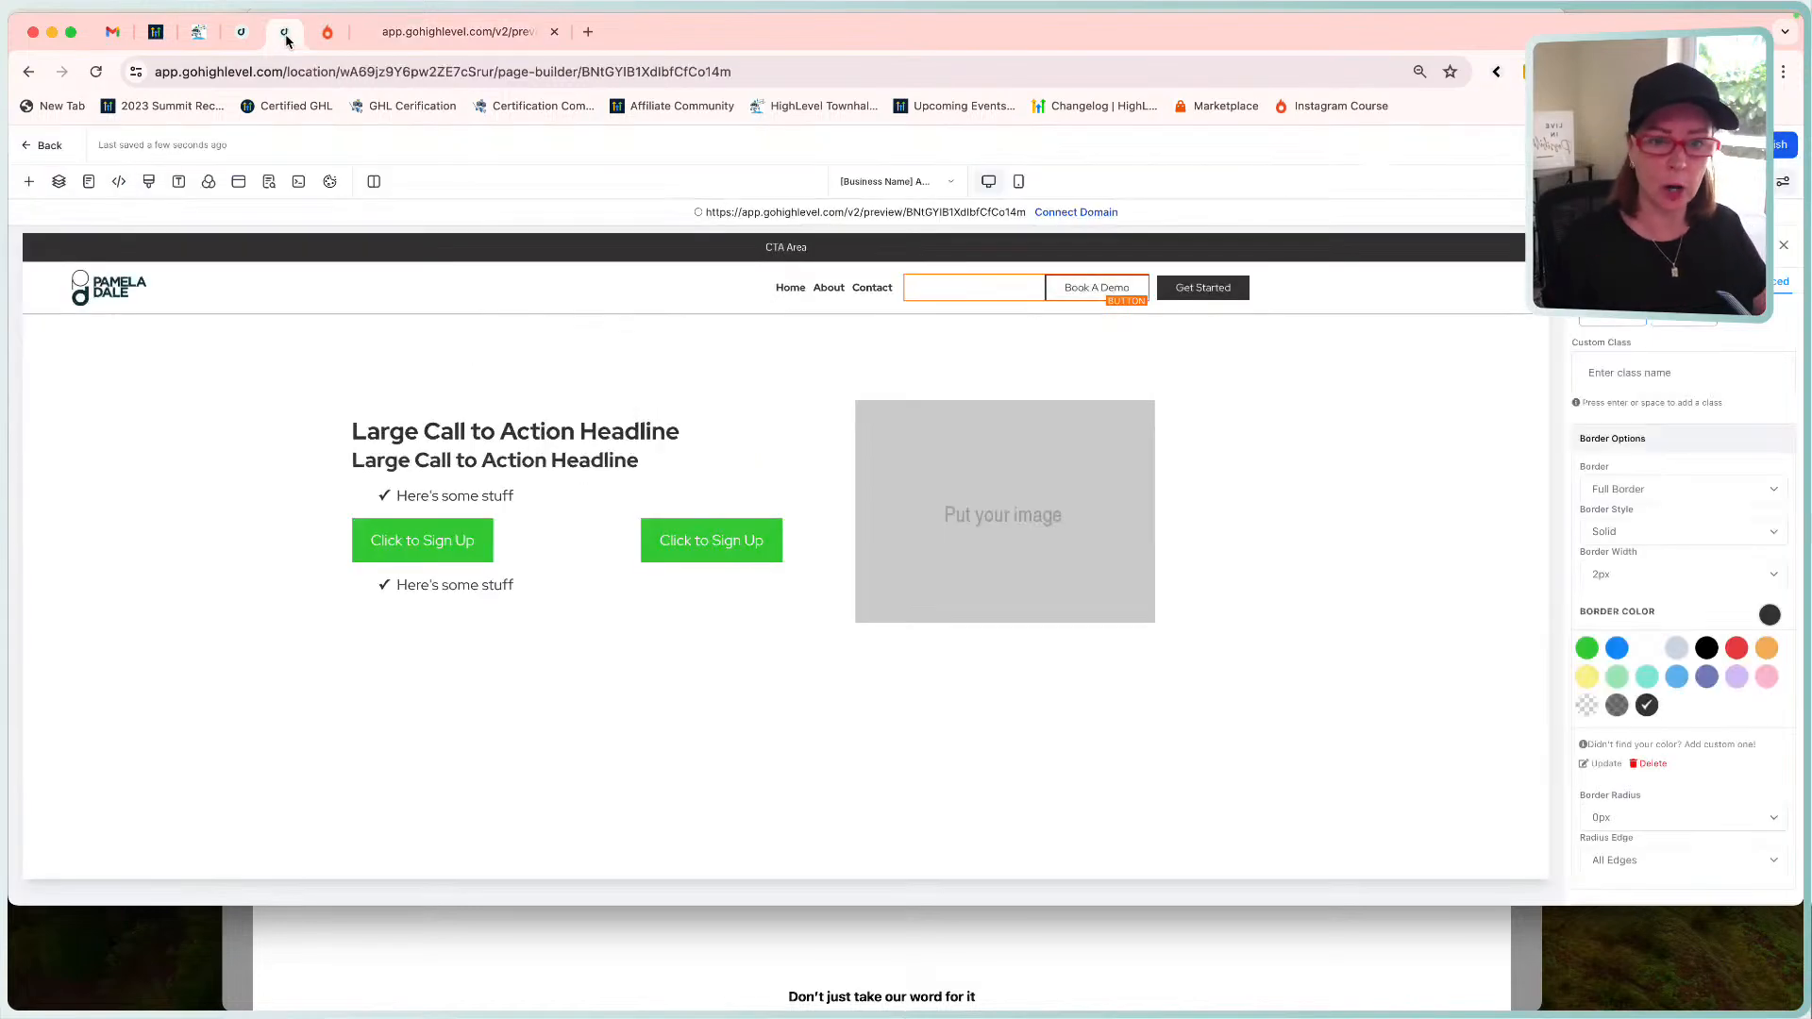
click(862, 288)
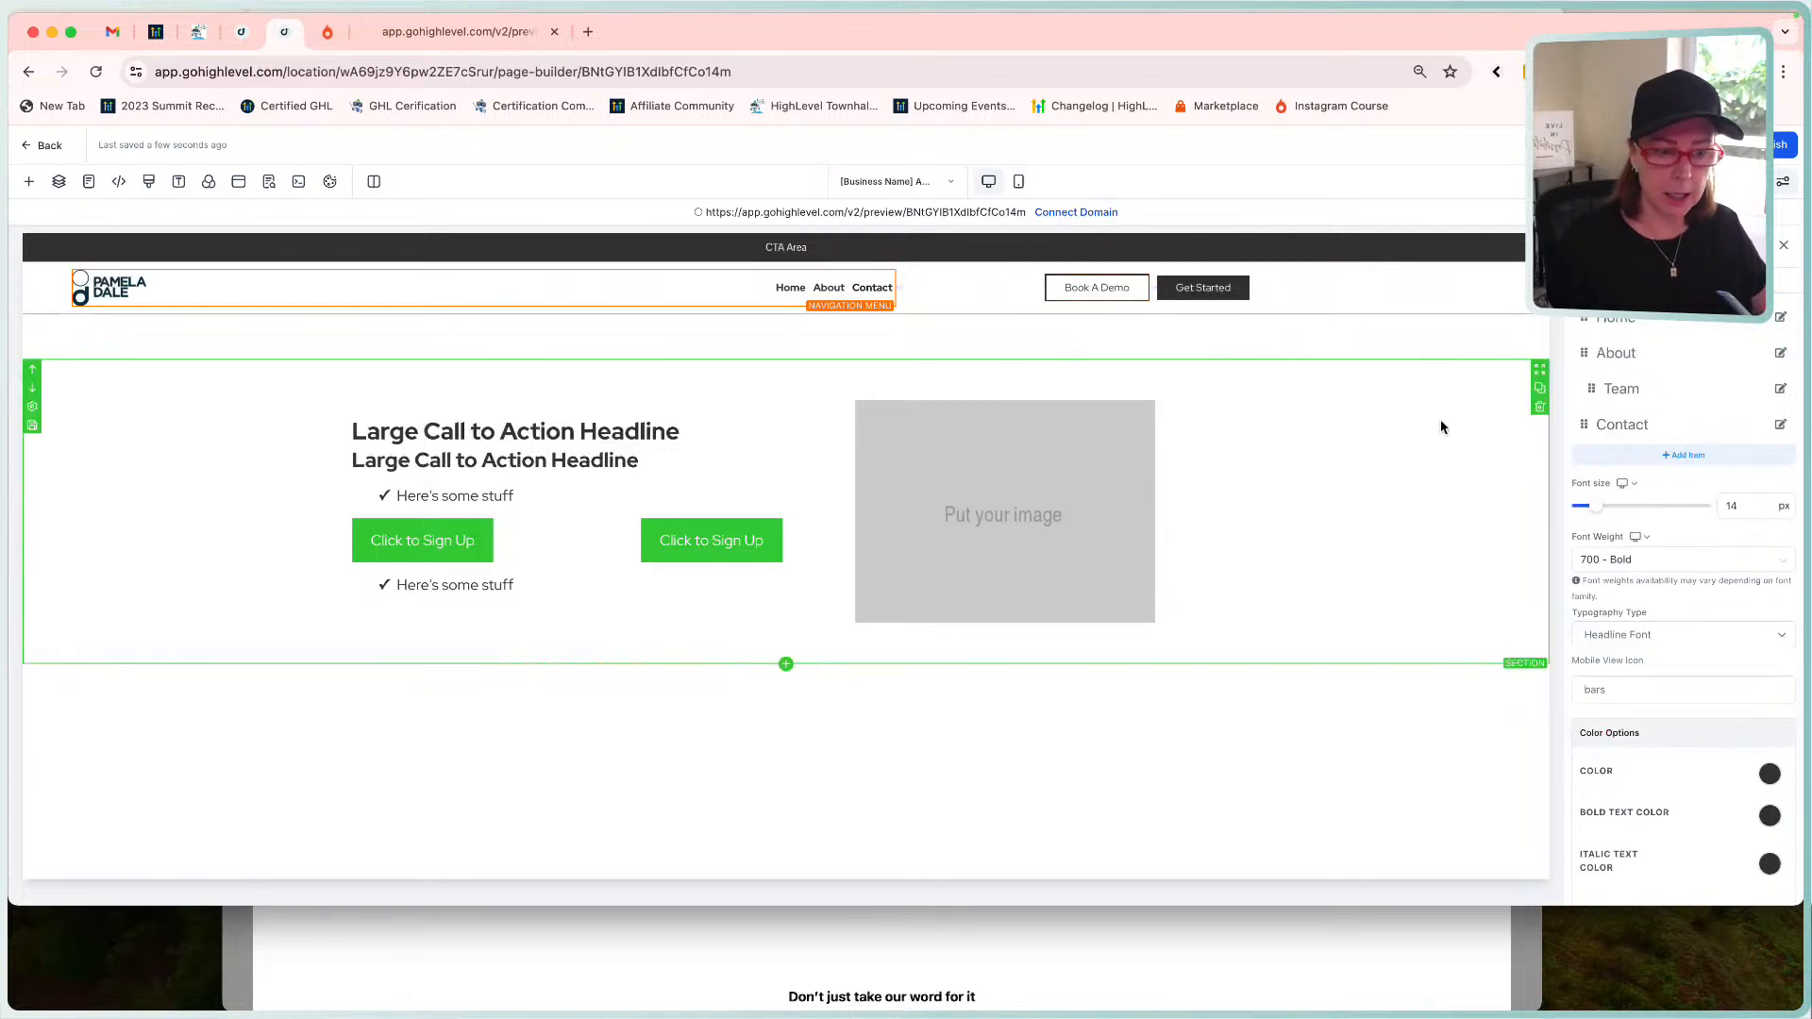
click(1620, 560)
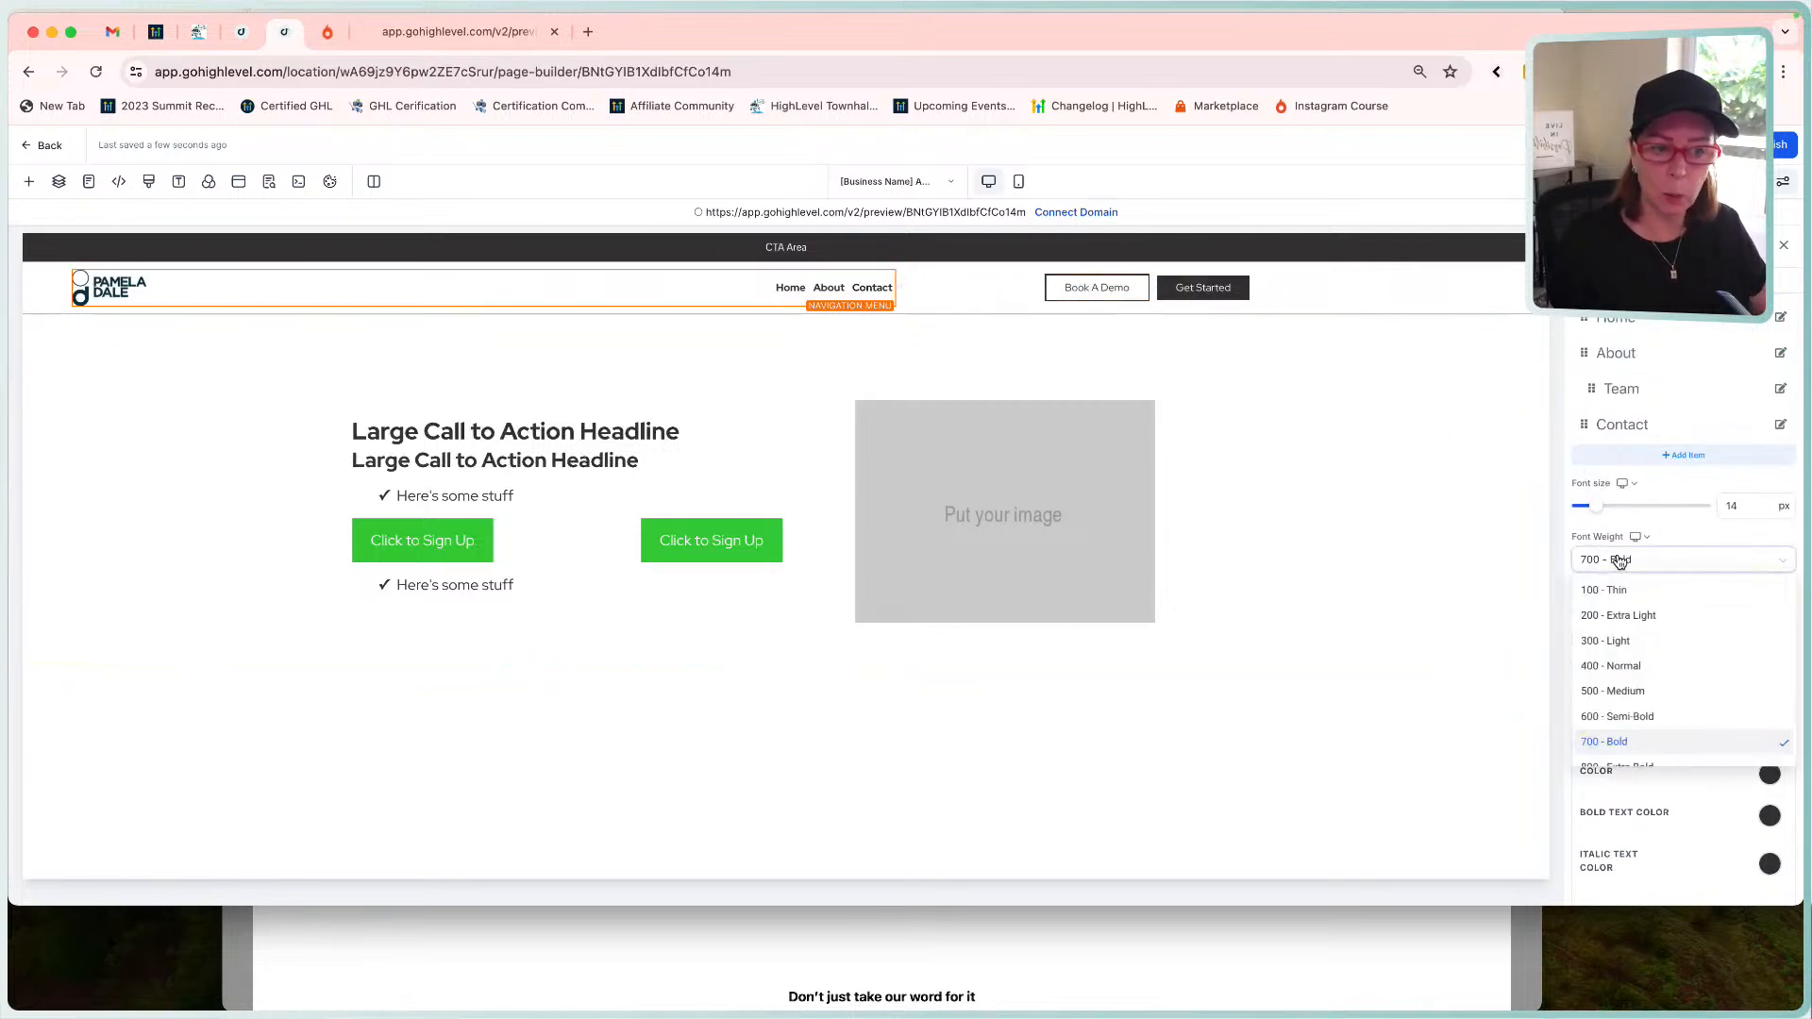
click(1650, 666)
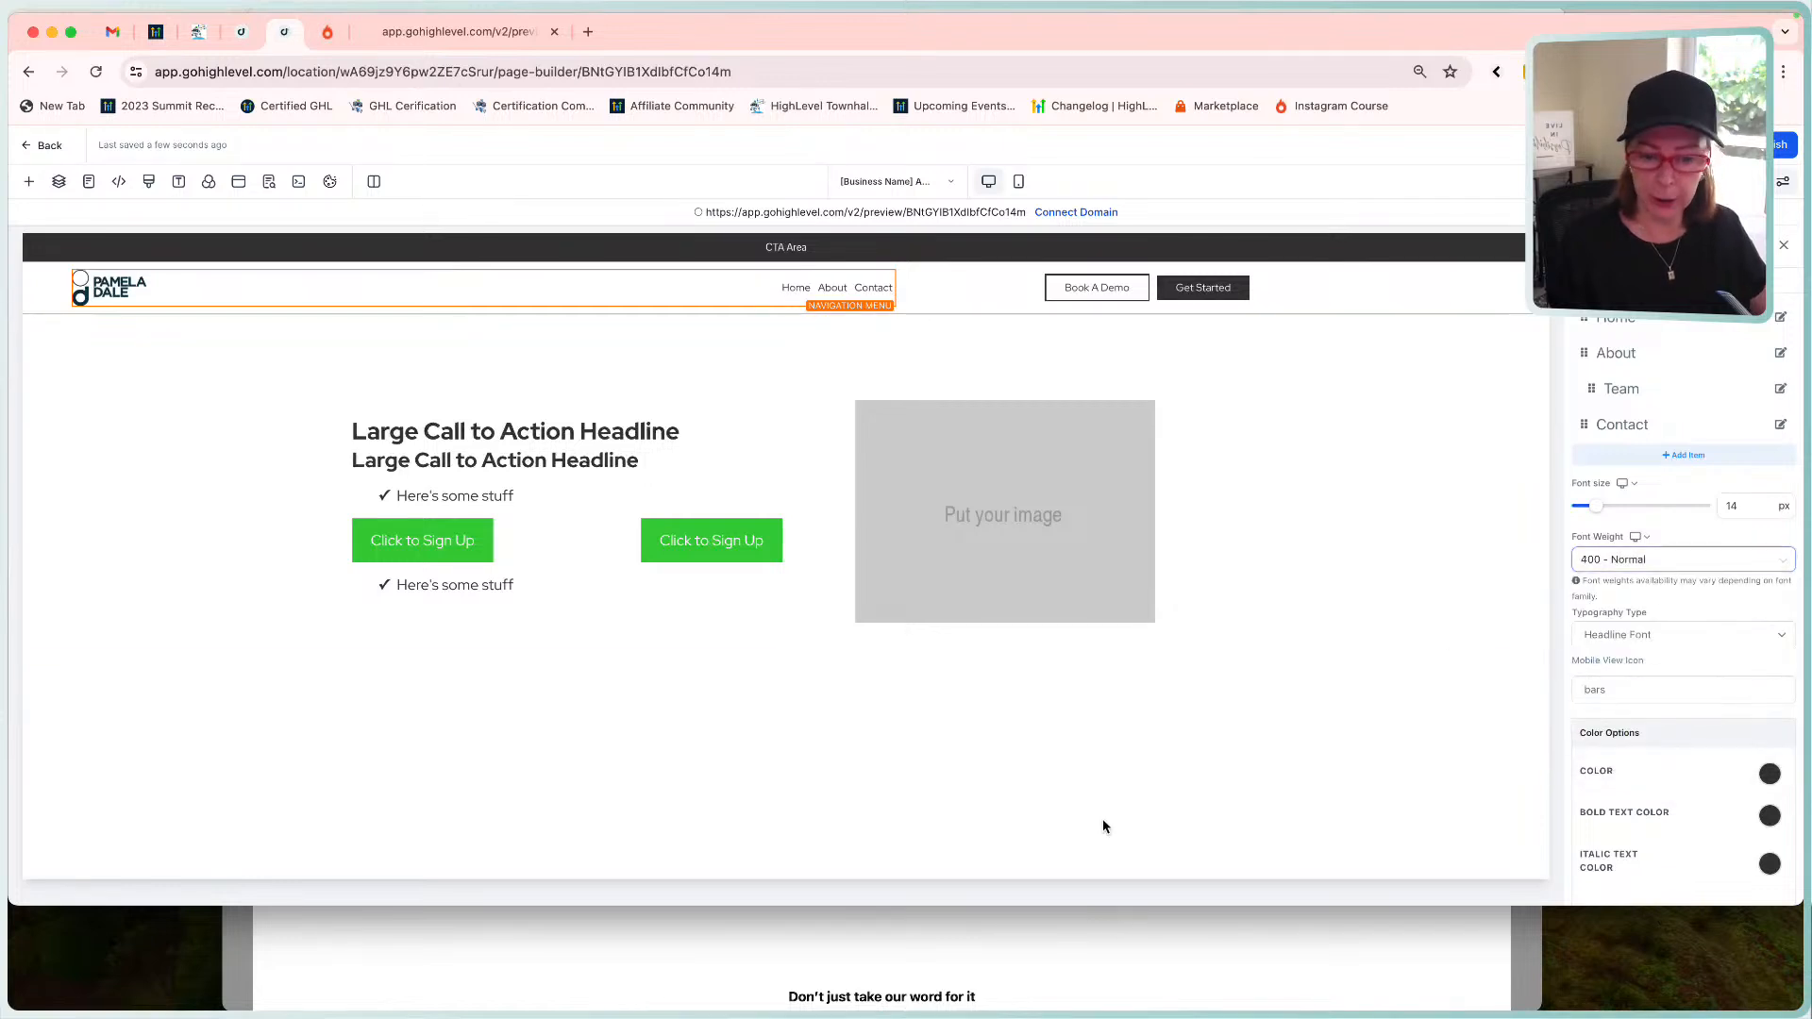
After checking the Home Page mockup, change the nav links to 500 - Medium and preview.
click(1123, 961)
click(90, 576)
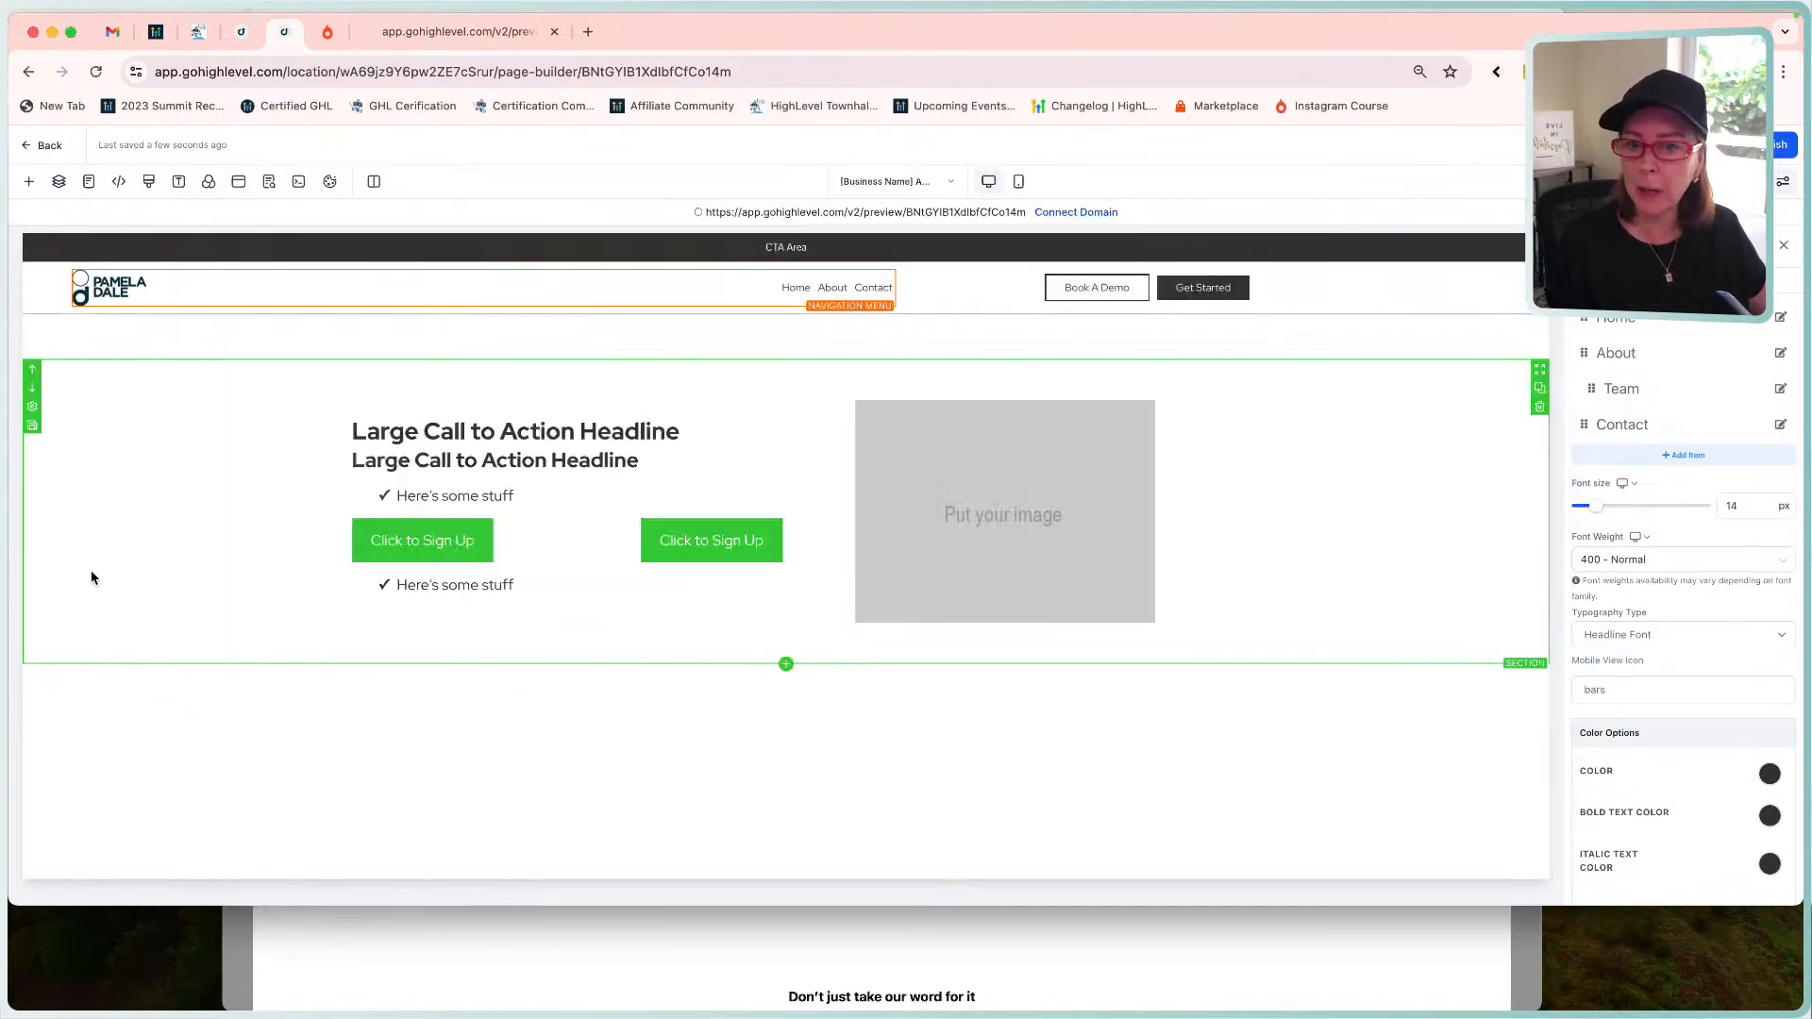
click(1678, 559)
click(1650, 690)
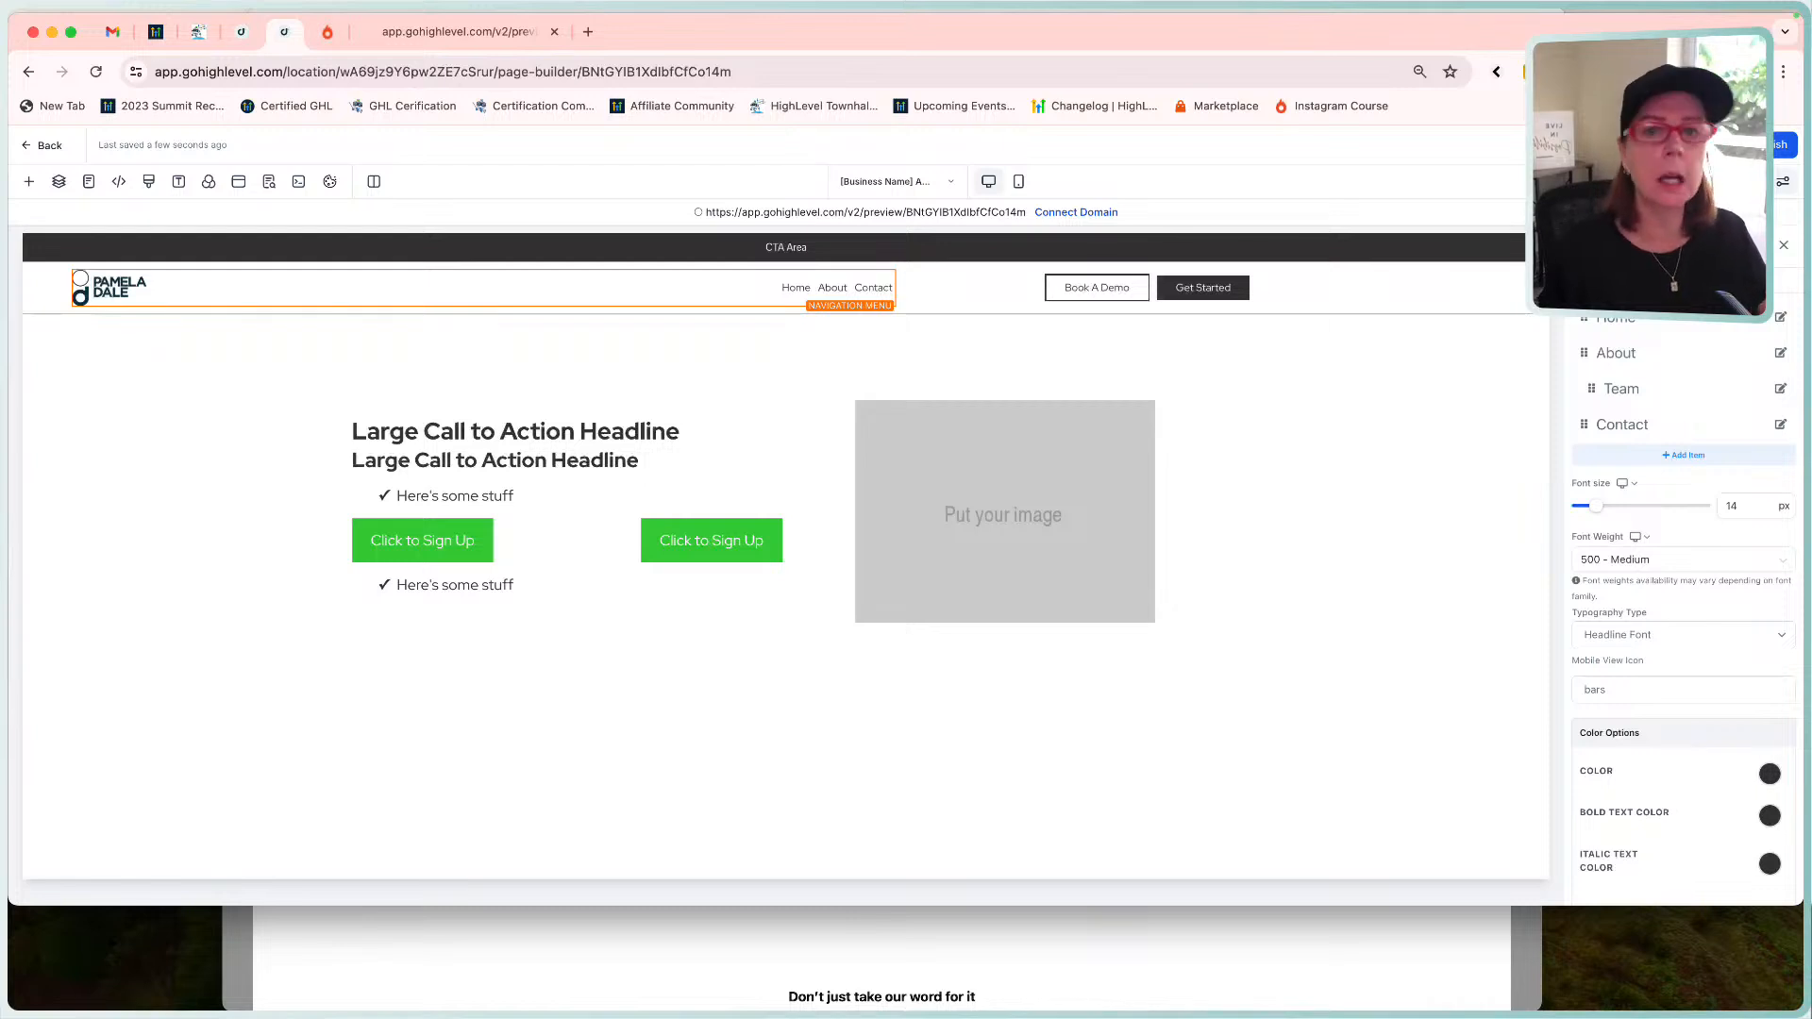
click(1647, 145)
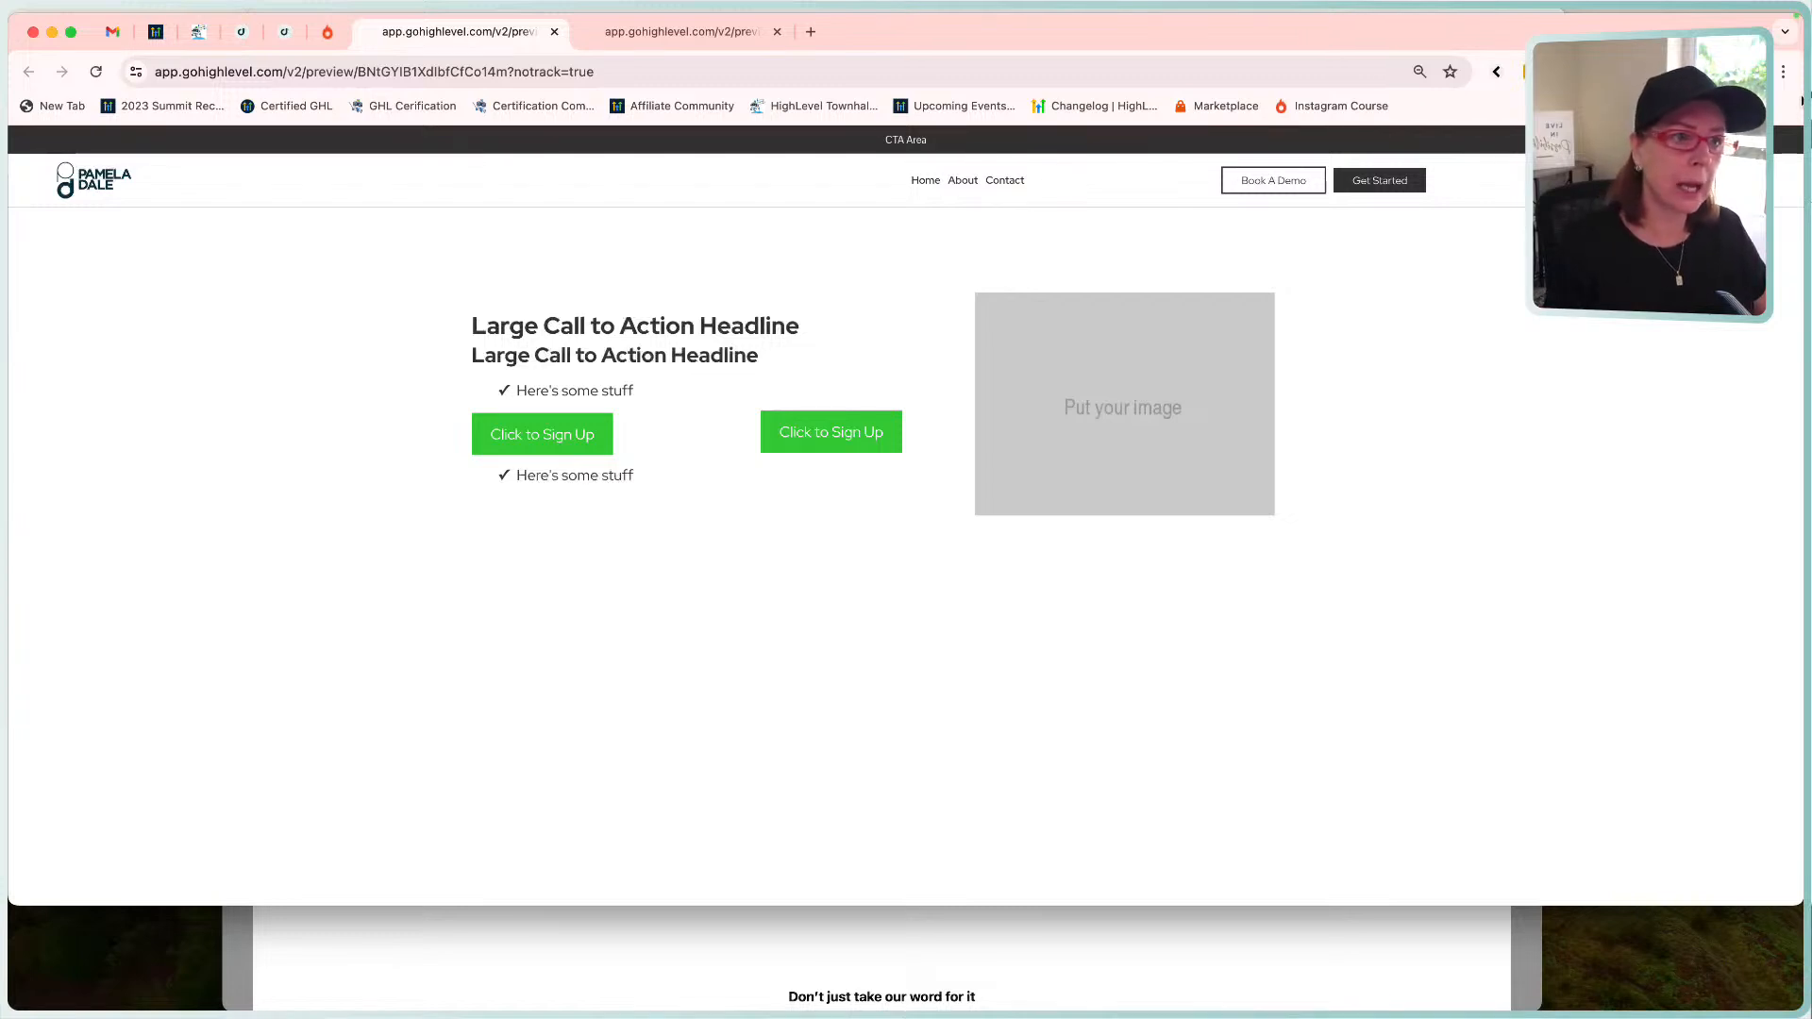
Narrow the browser window, shift it right, and reload the page builder tab.
drag(1800, 95, 1493, 94)
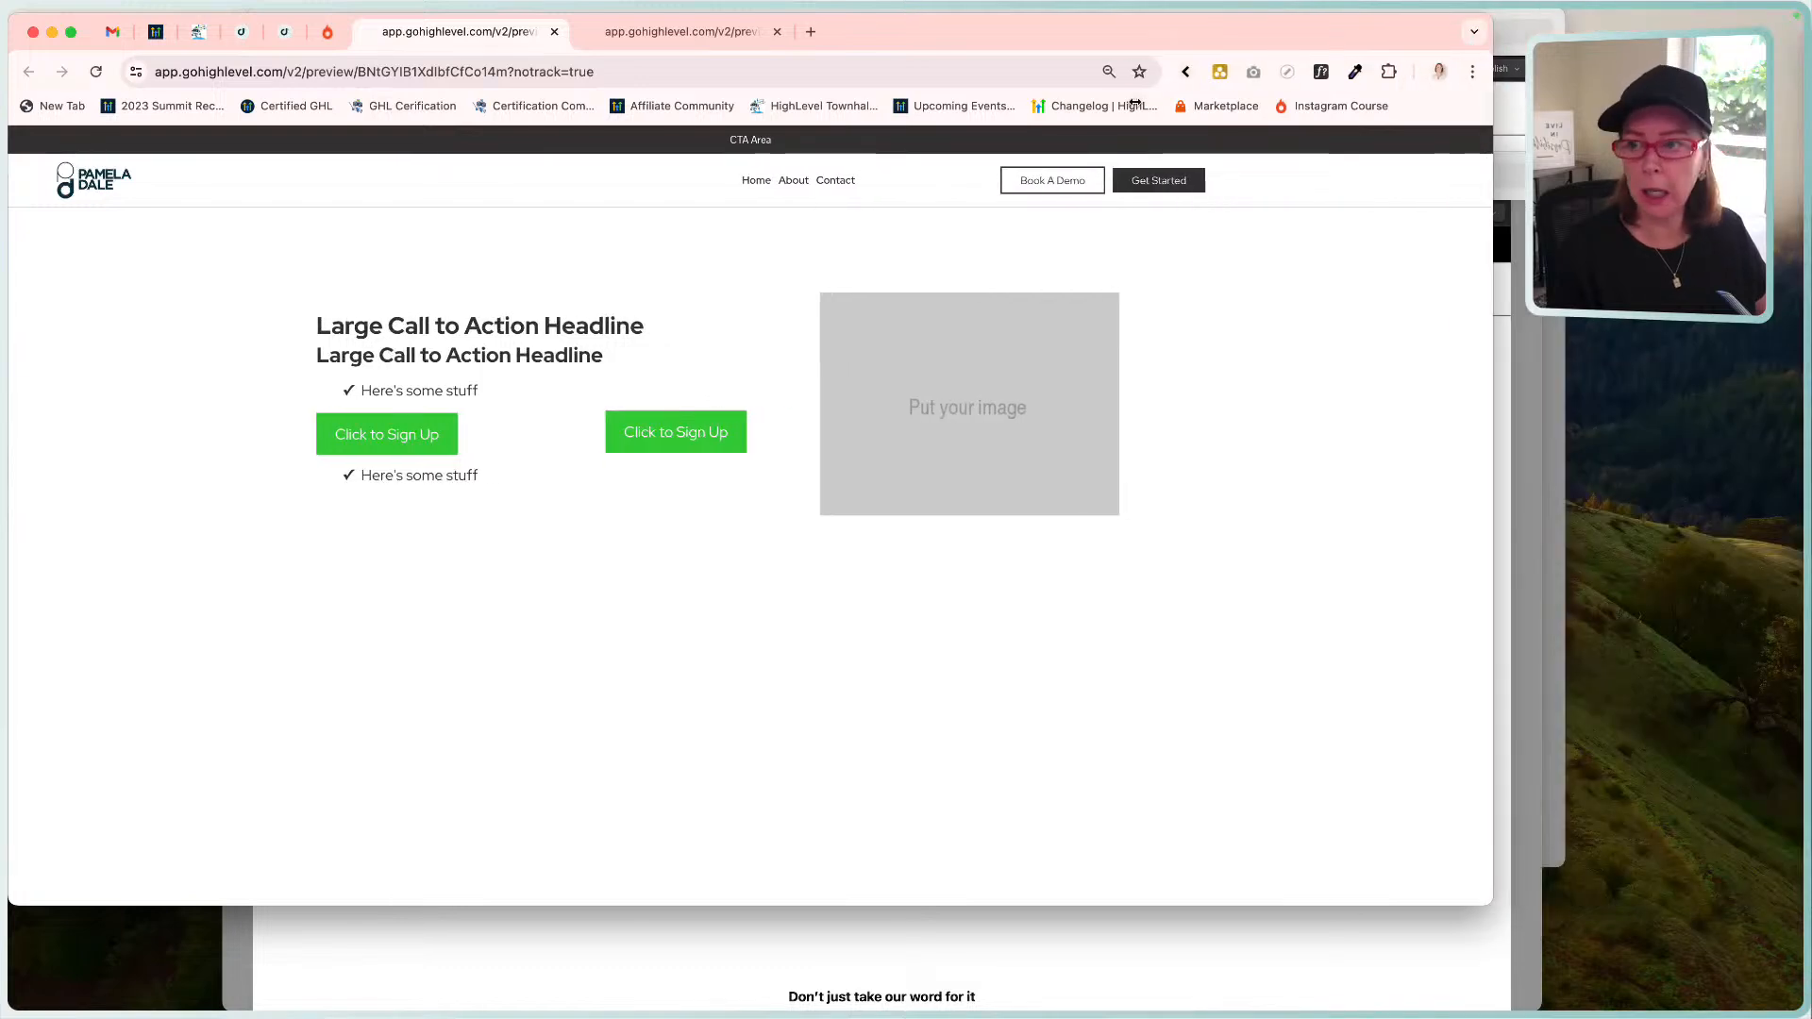
drag(1102, 41, 1262, 57)
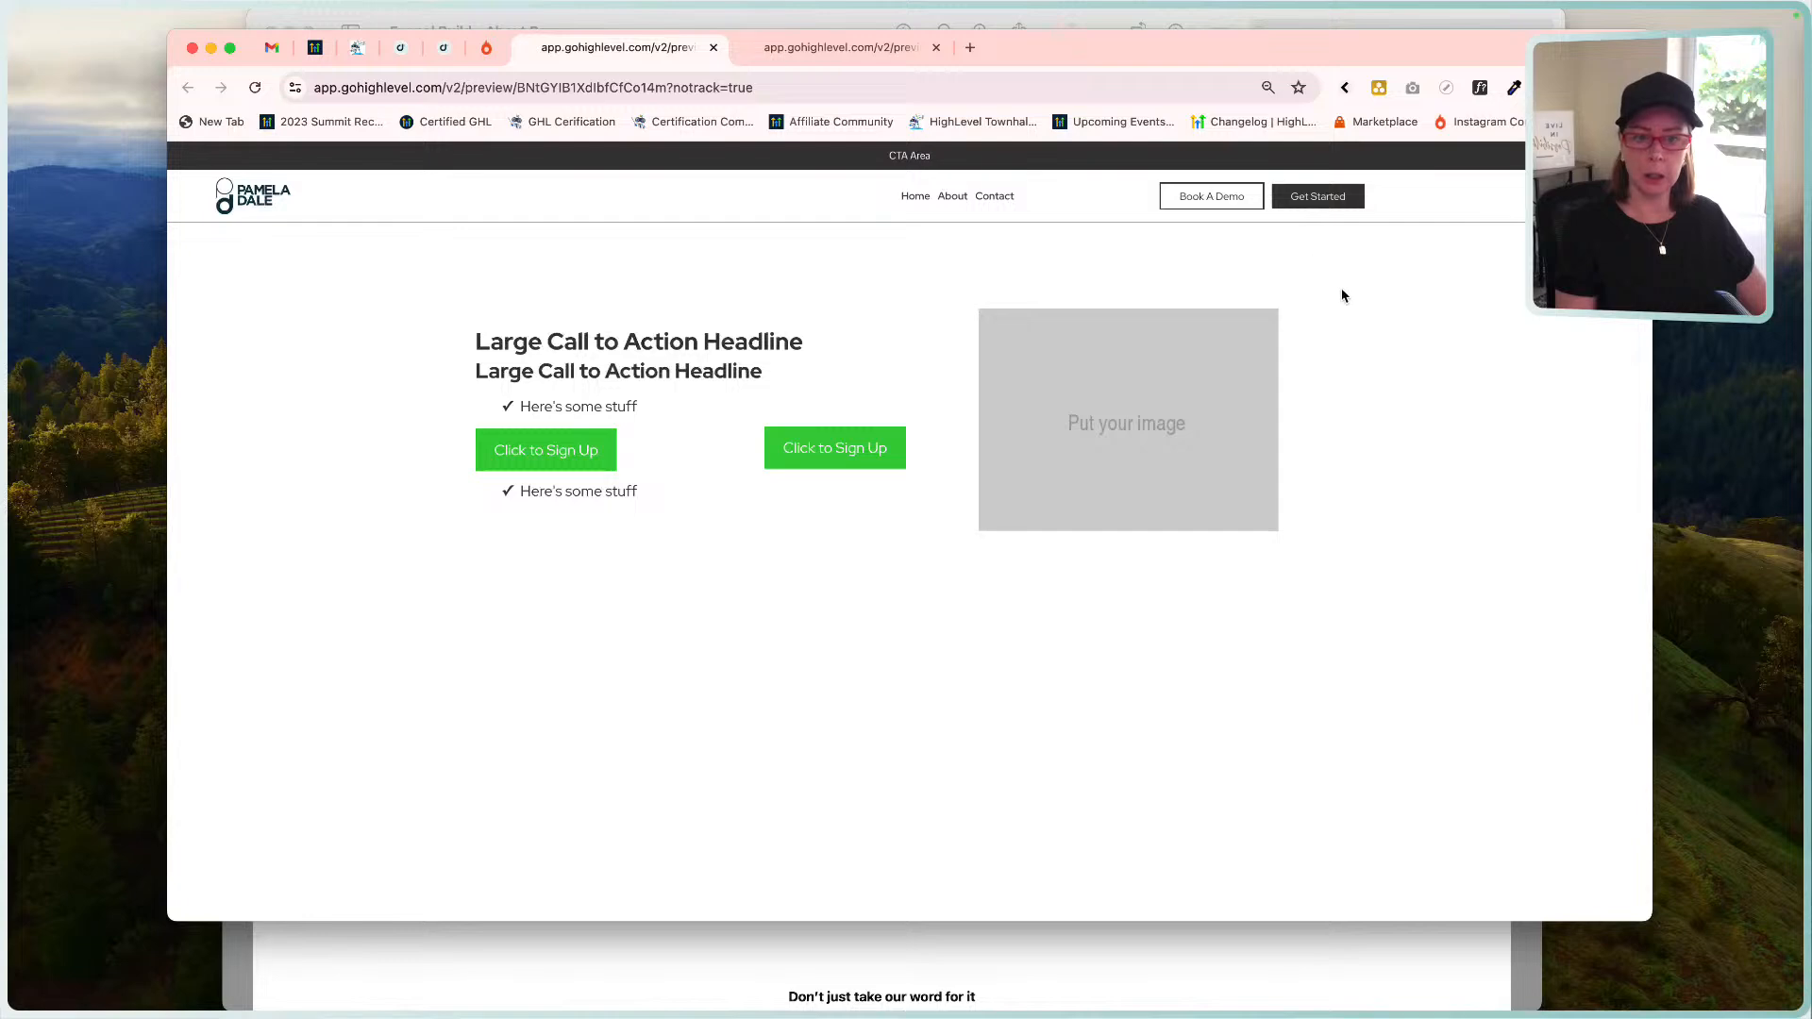
click(442, 47)
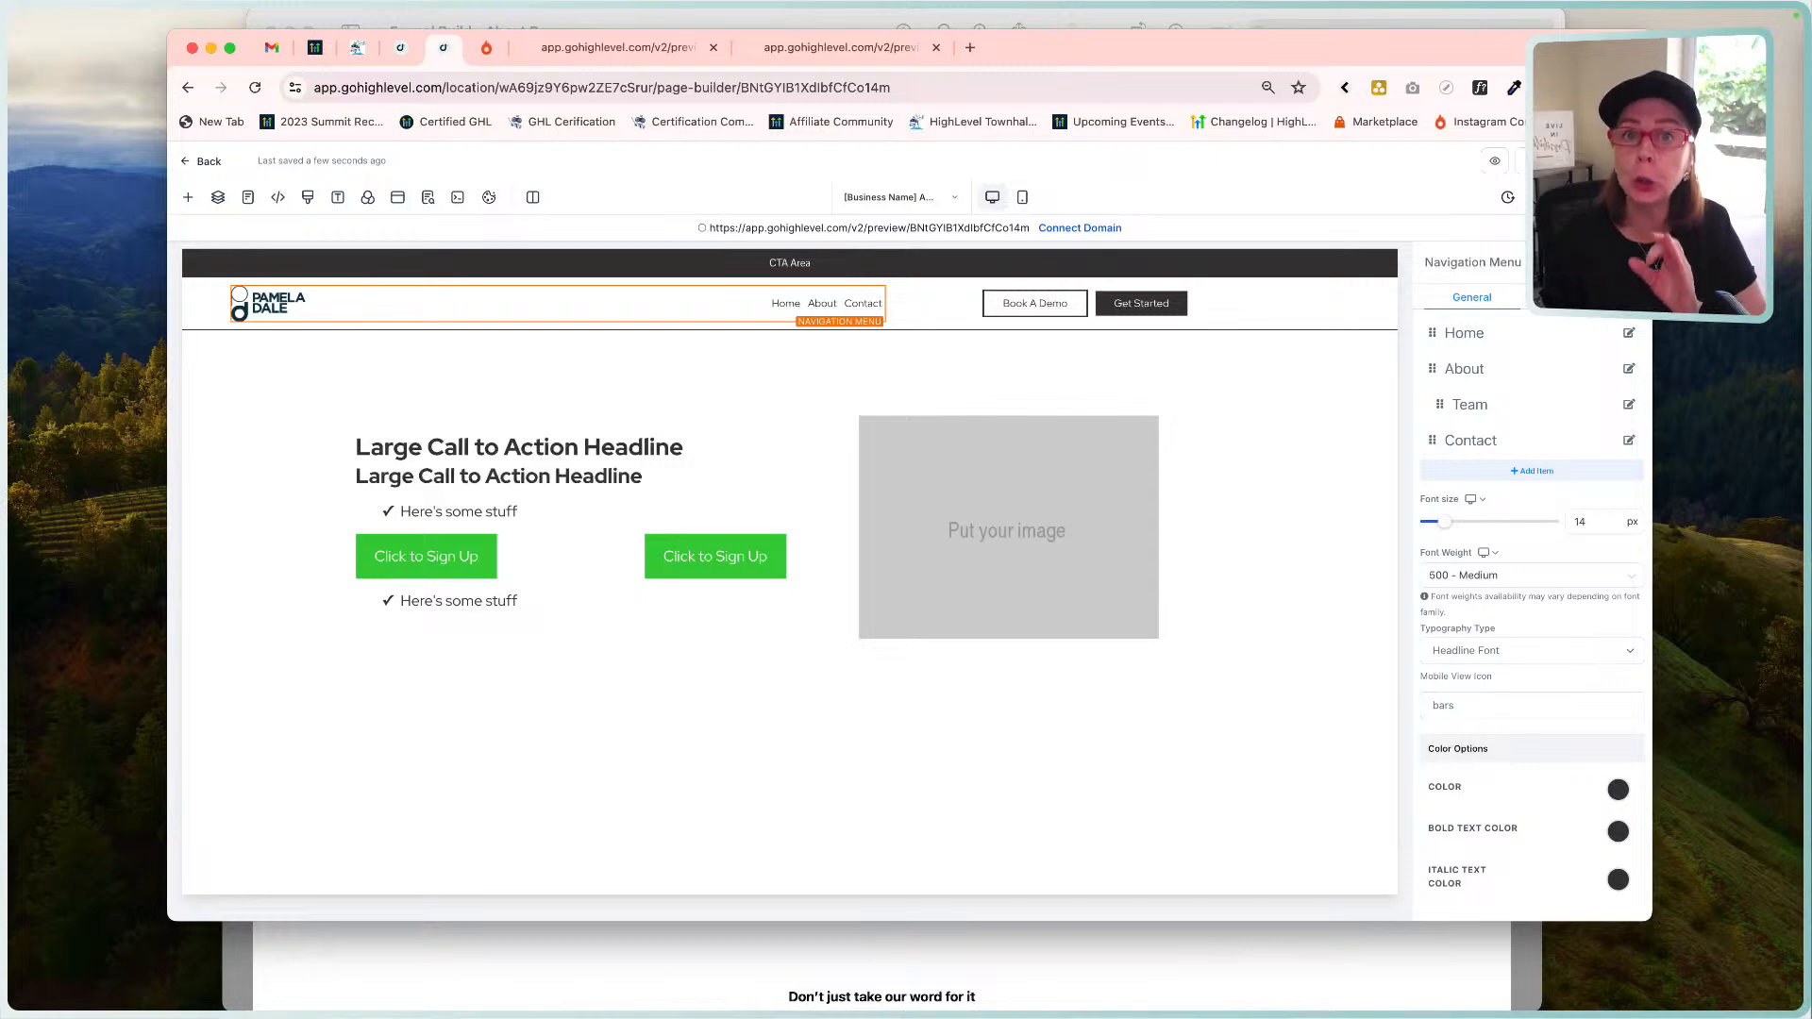
key(super+r)
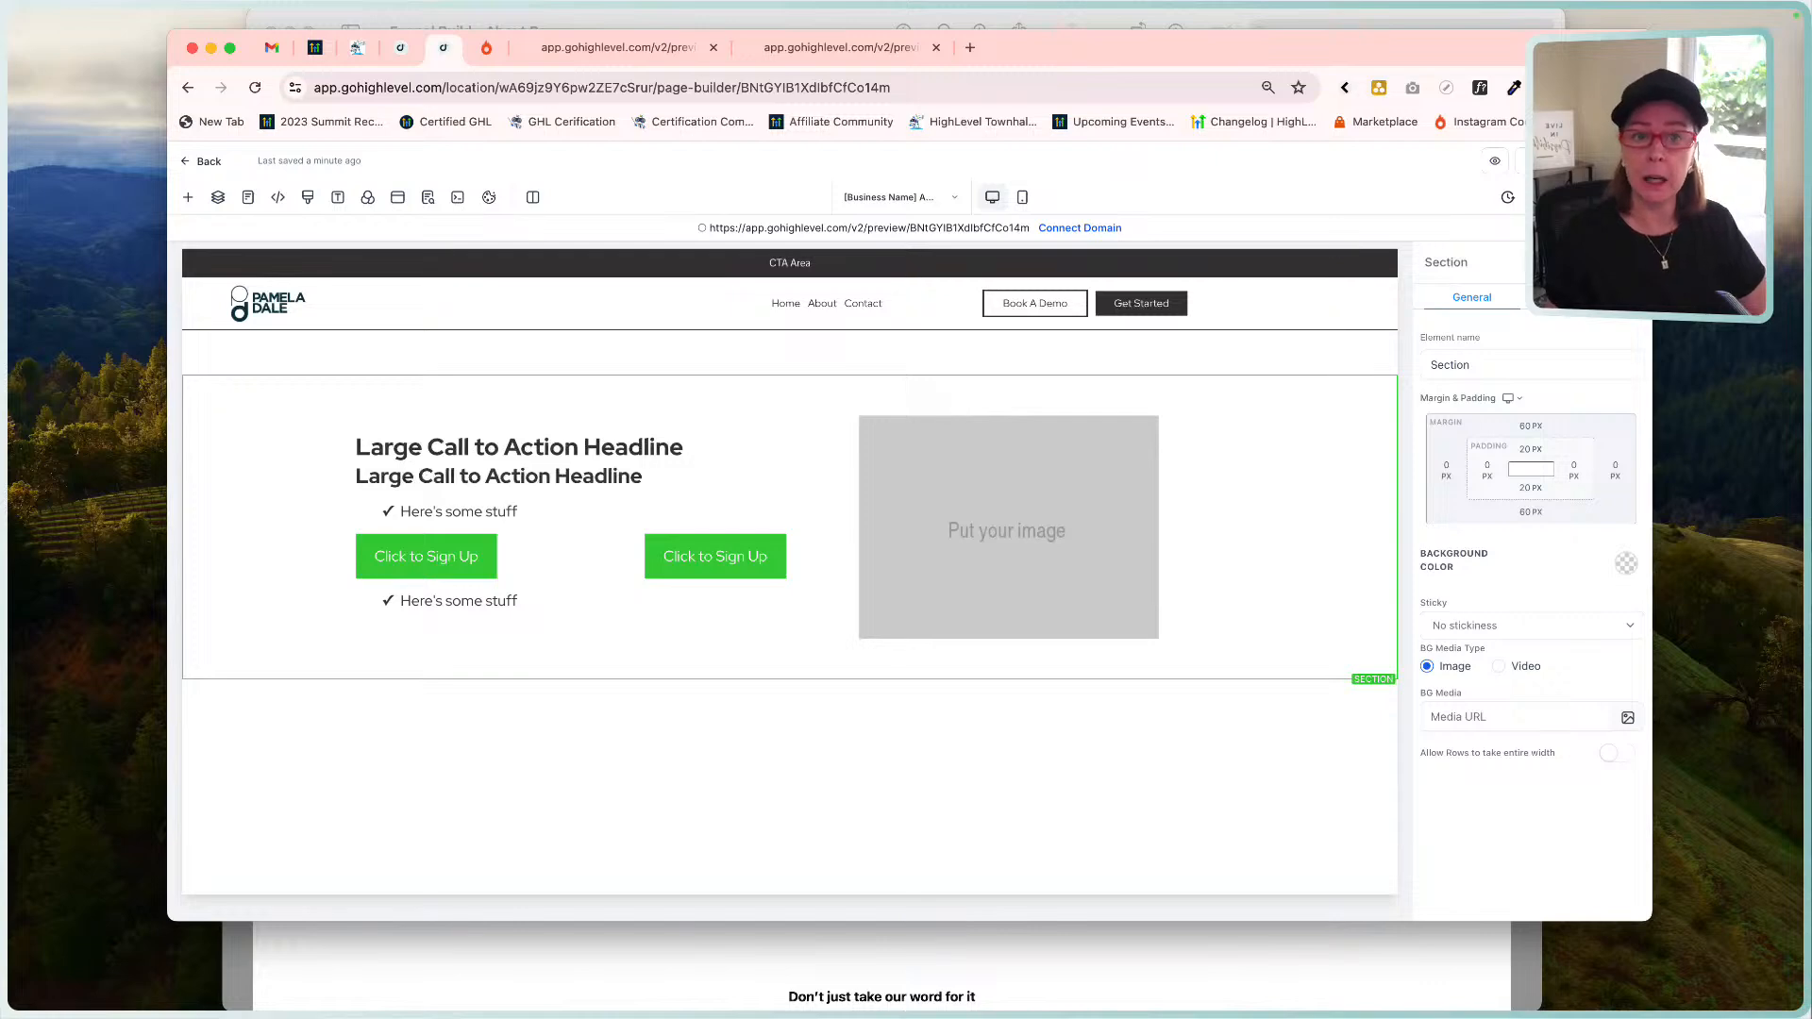
click(623, 47)
click(294, 87)
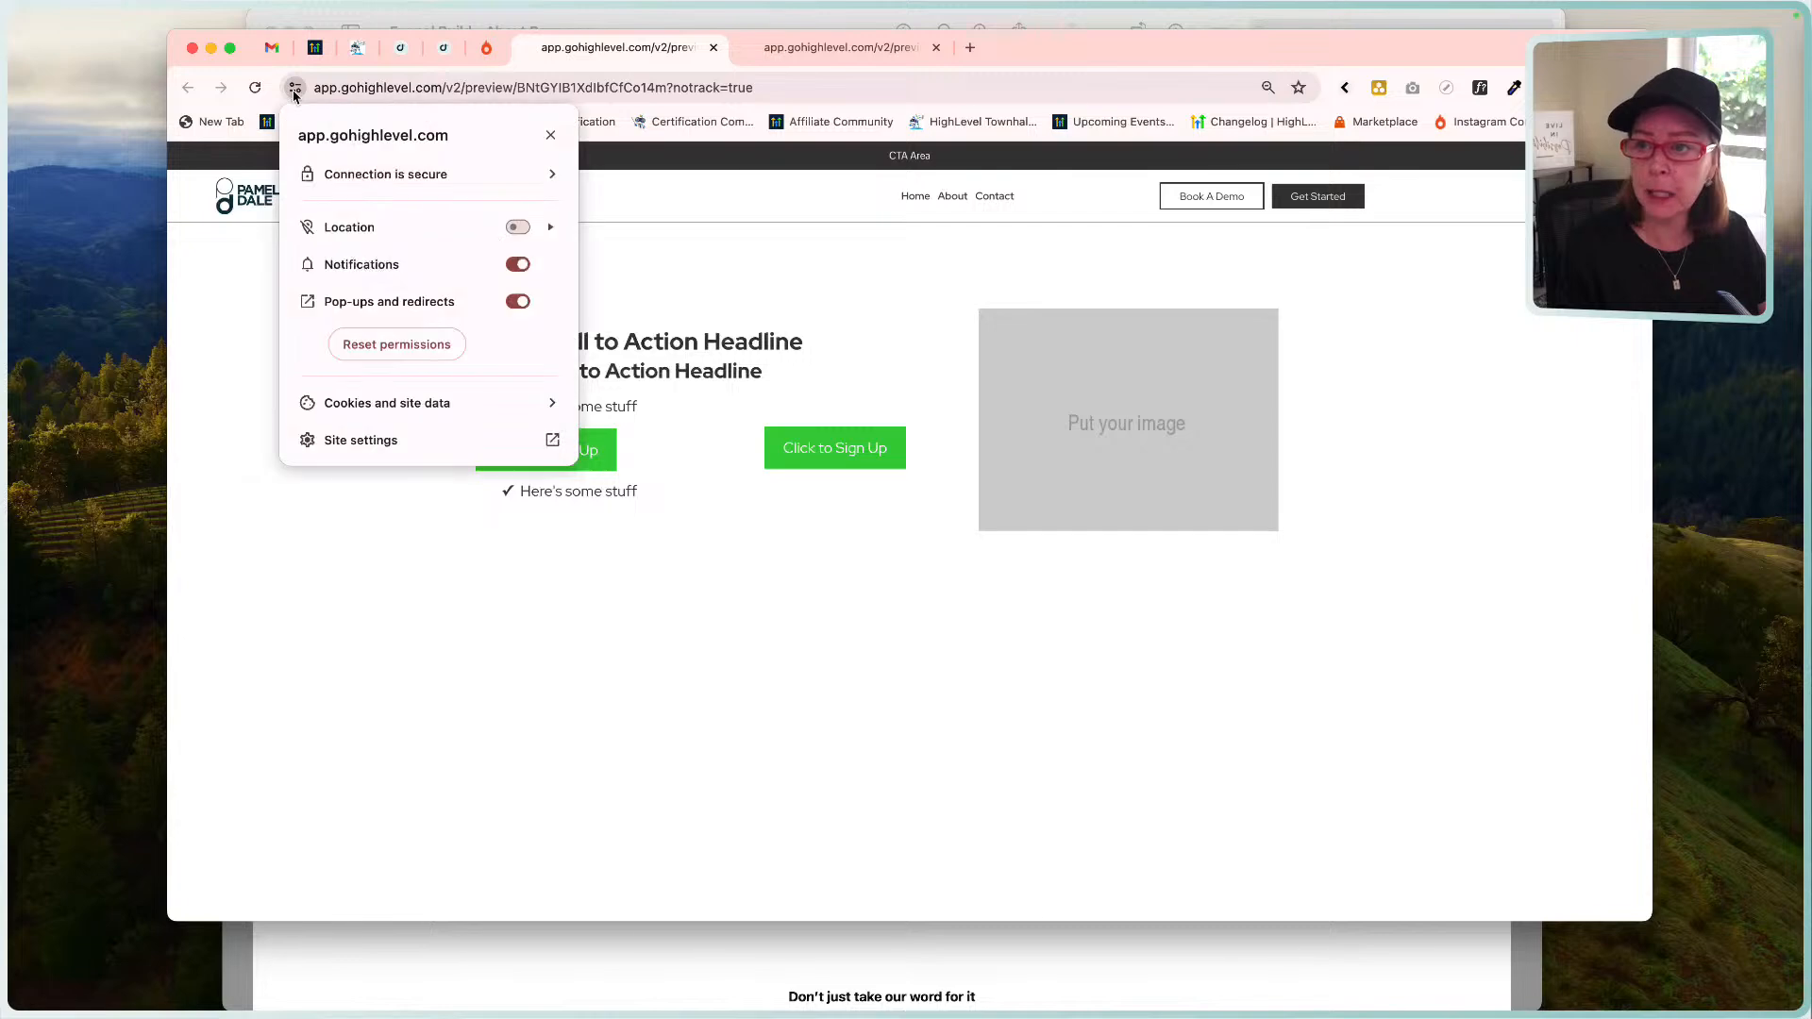
click(431, 404)
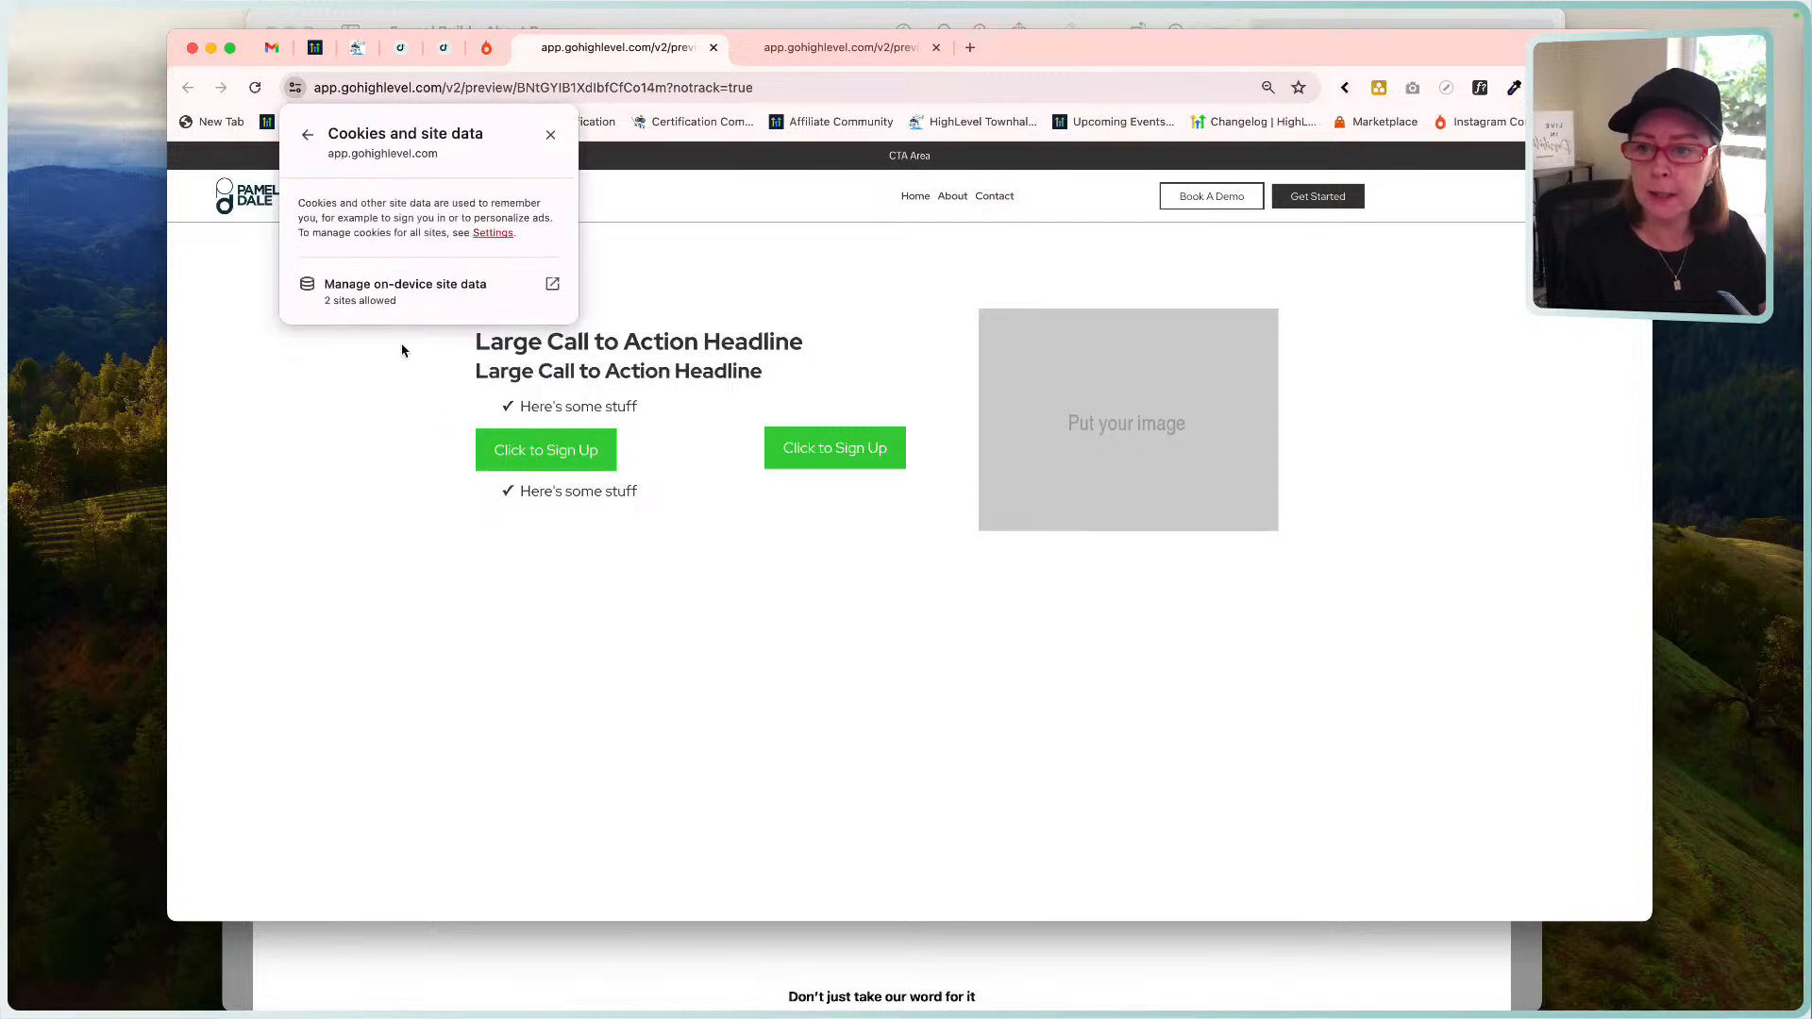
click(384, 296)
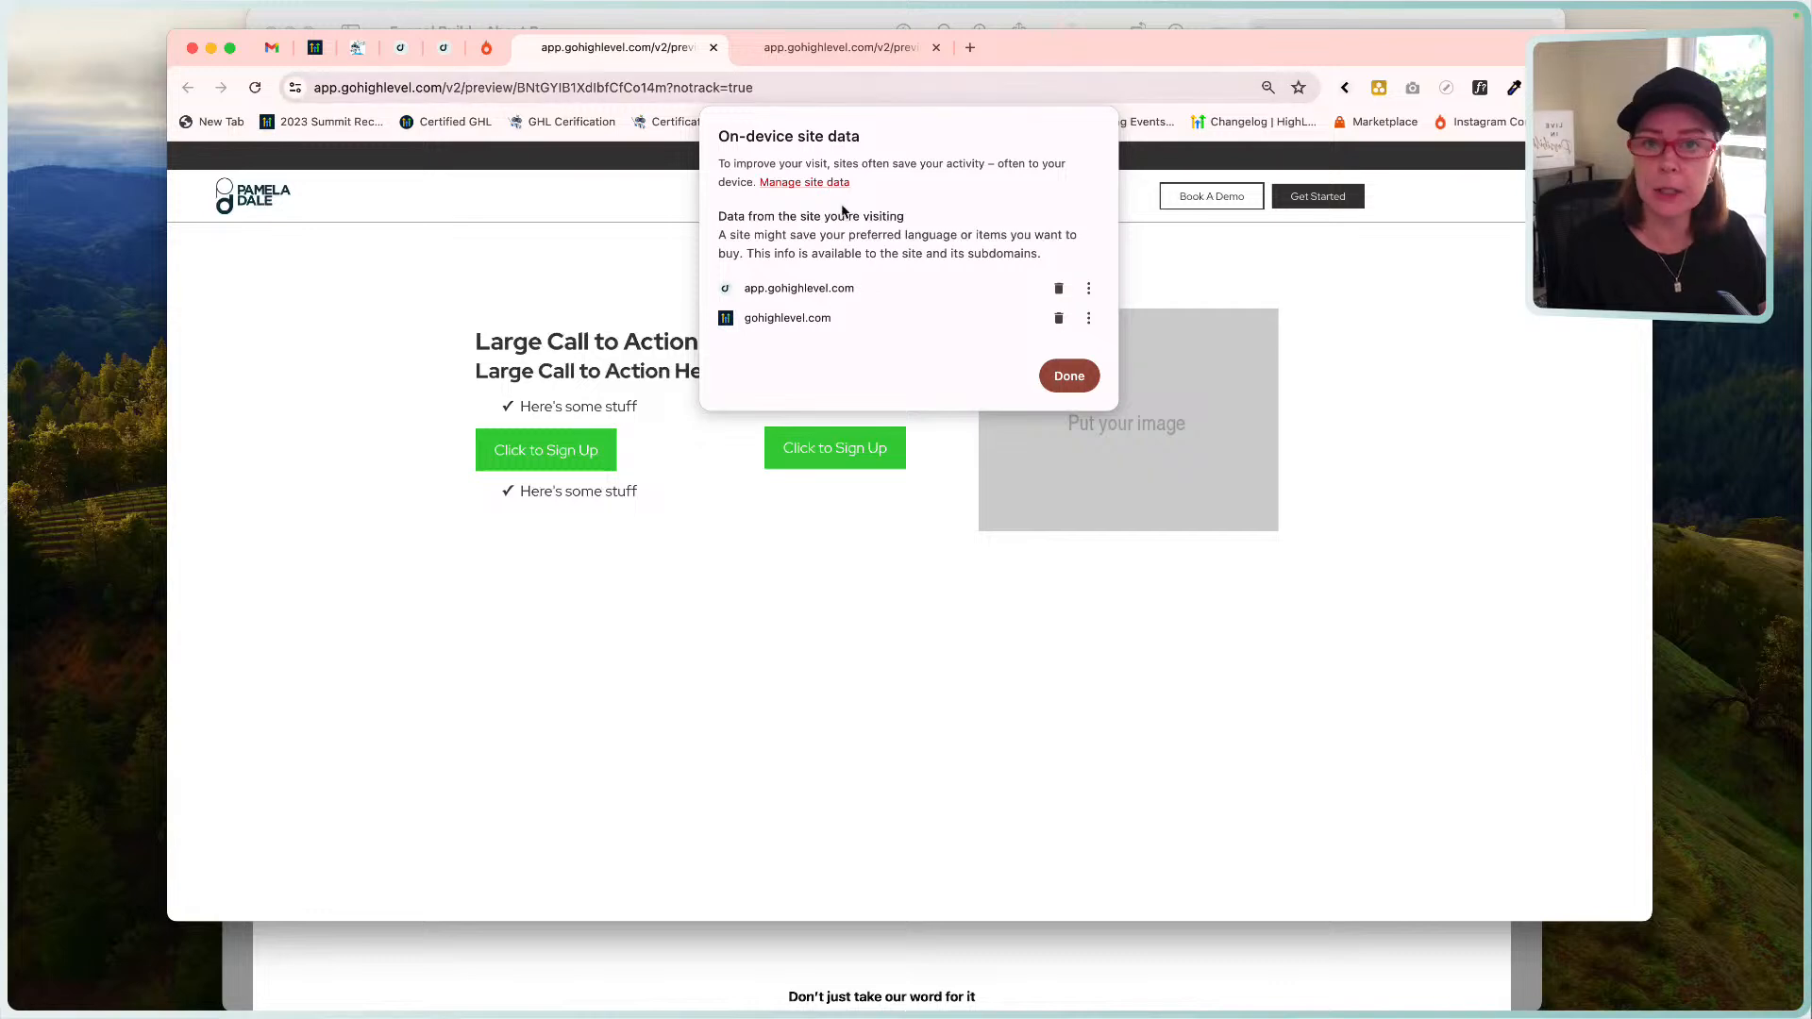
click(1076, 380)
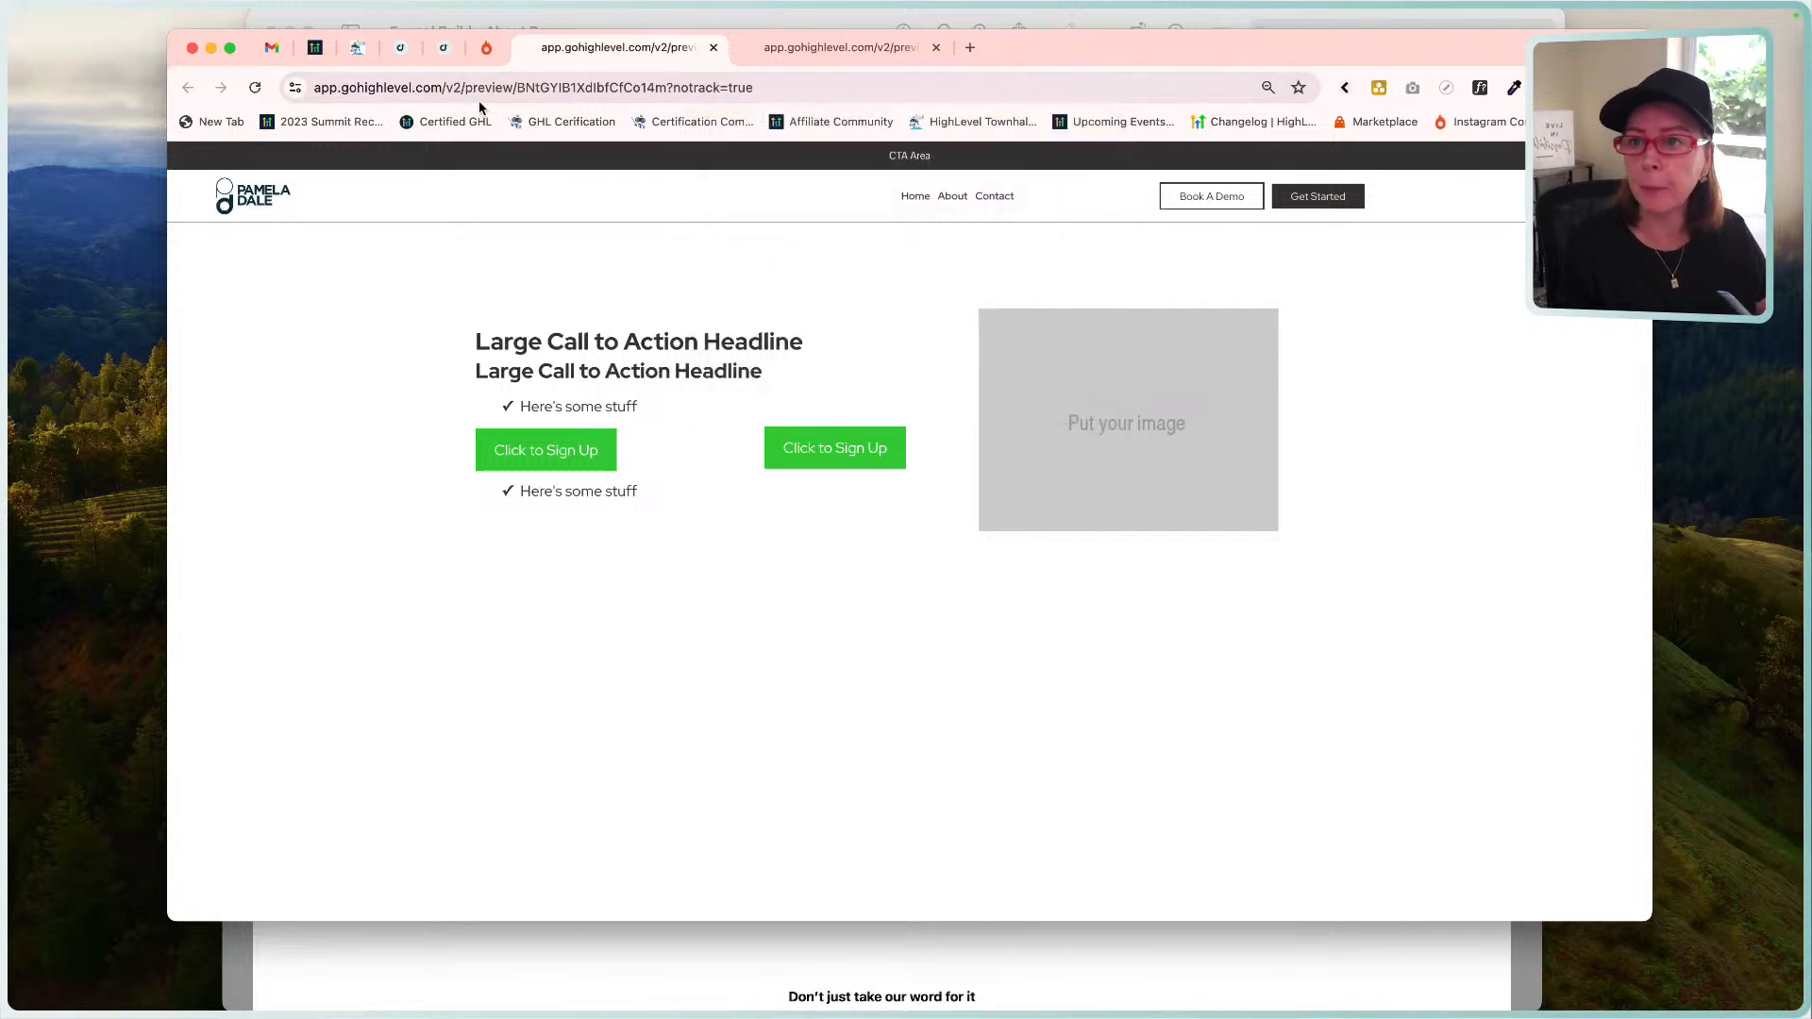
click(448, 52)
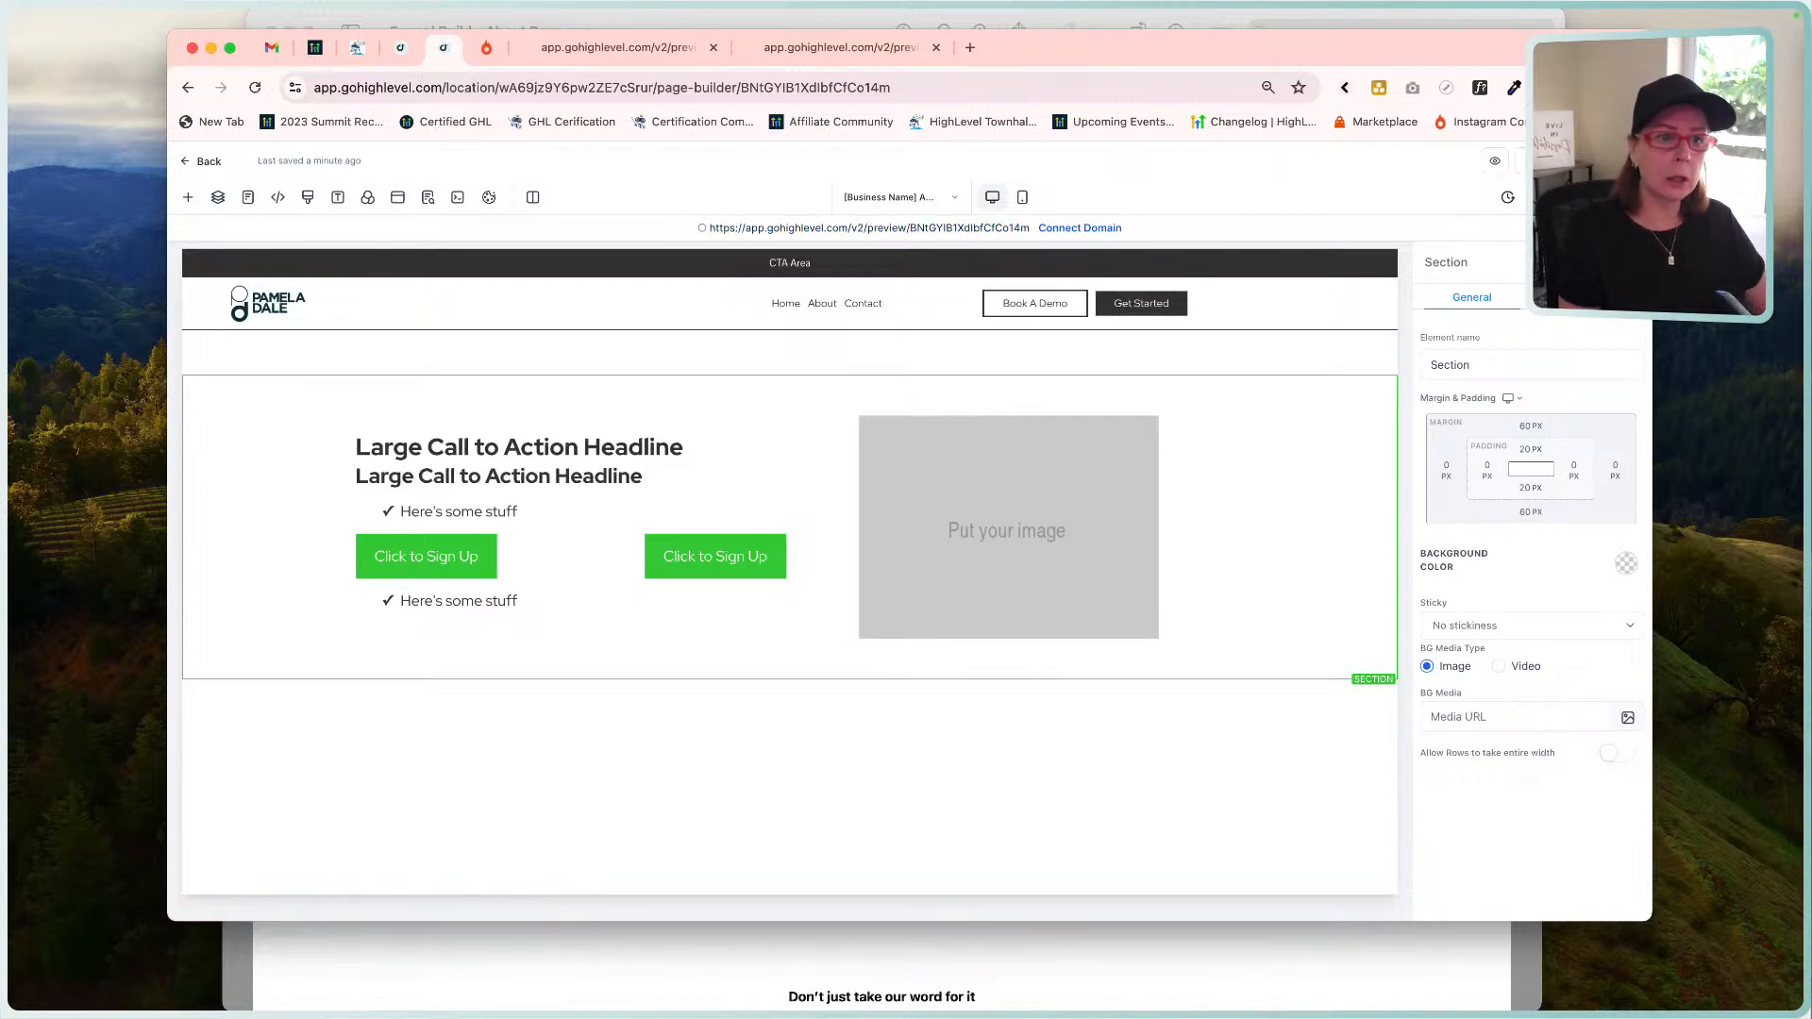
Open and close the SEO Meta Data panel, then bring the Home Page mockup forward.
click(428, 196)
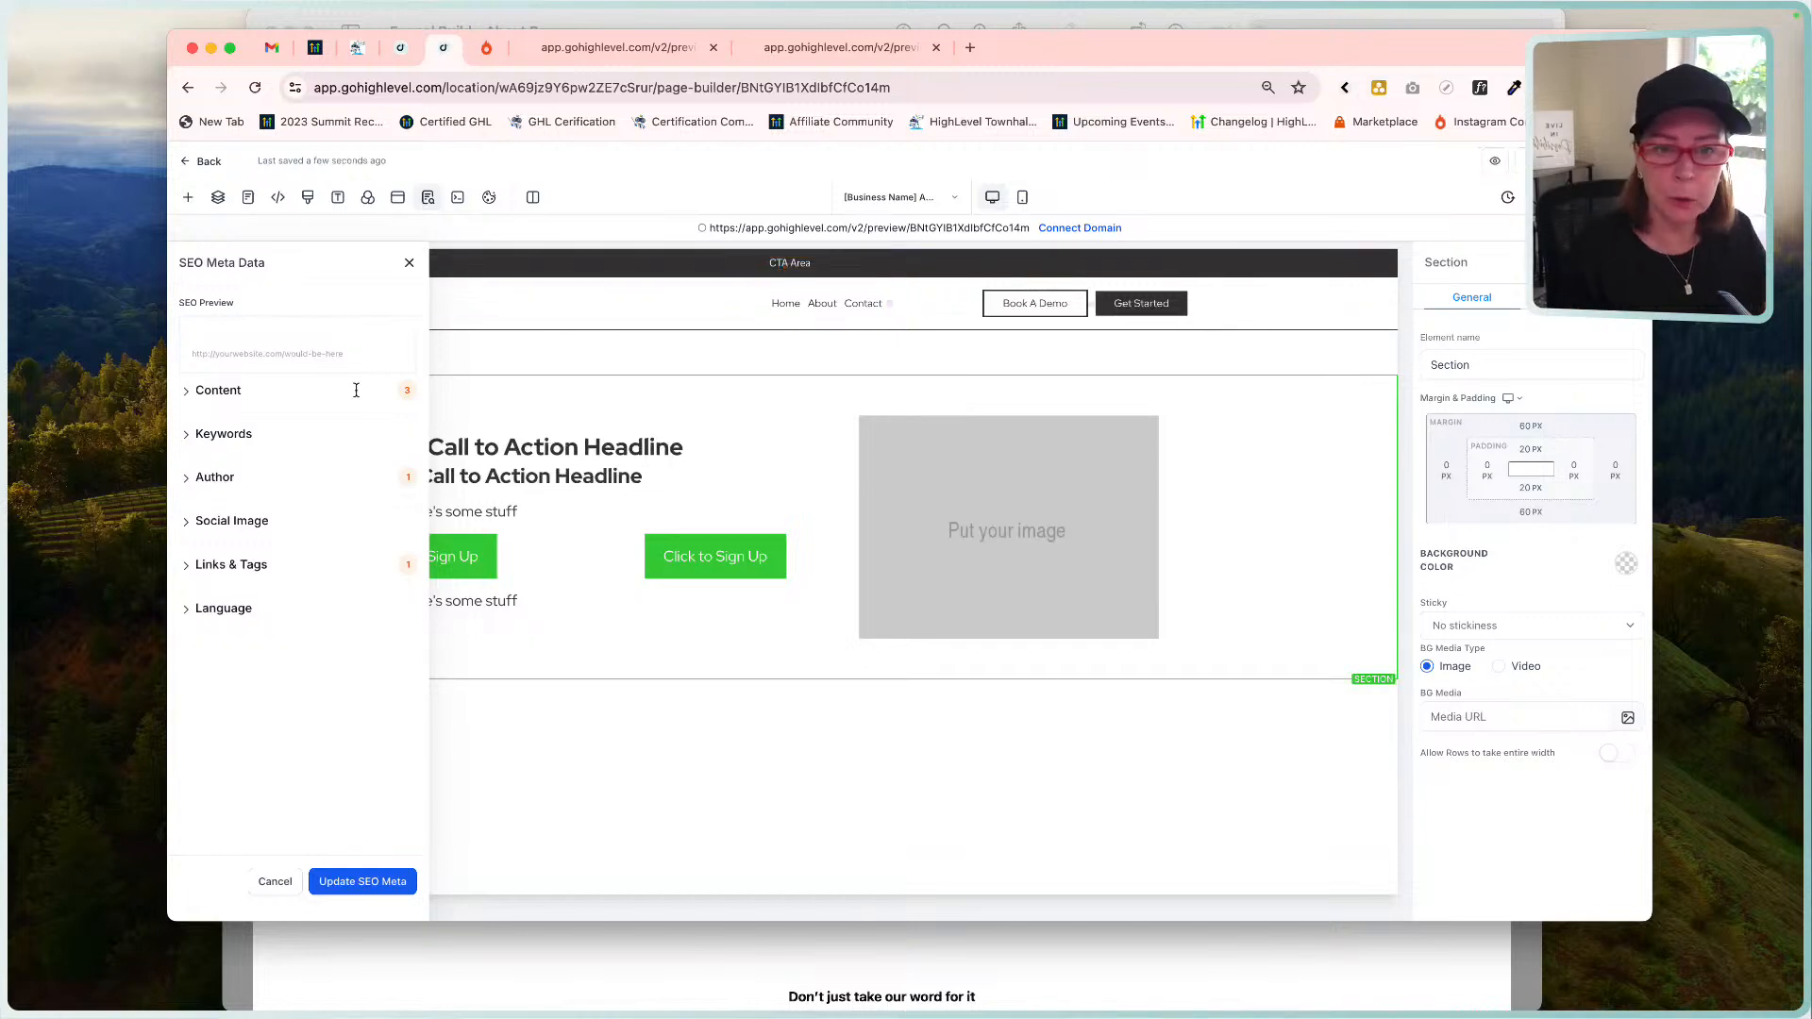
click(409, 263)
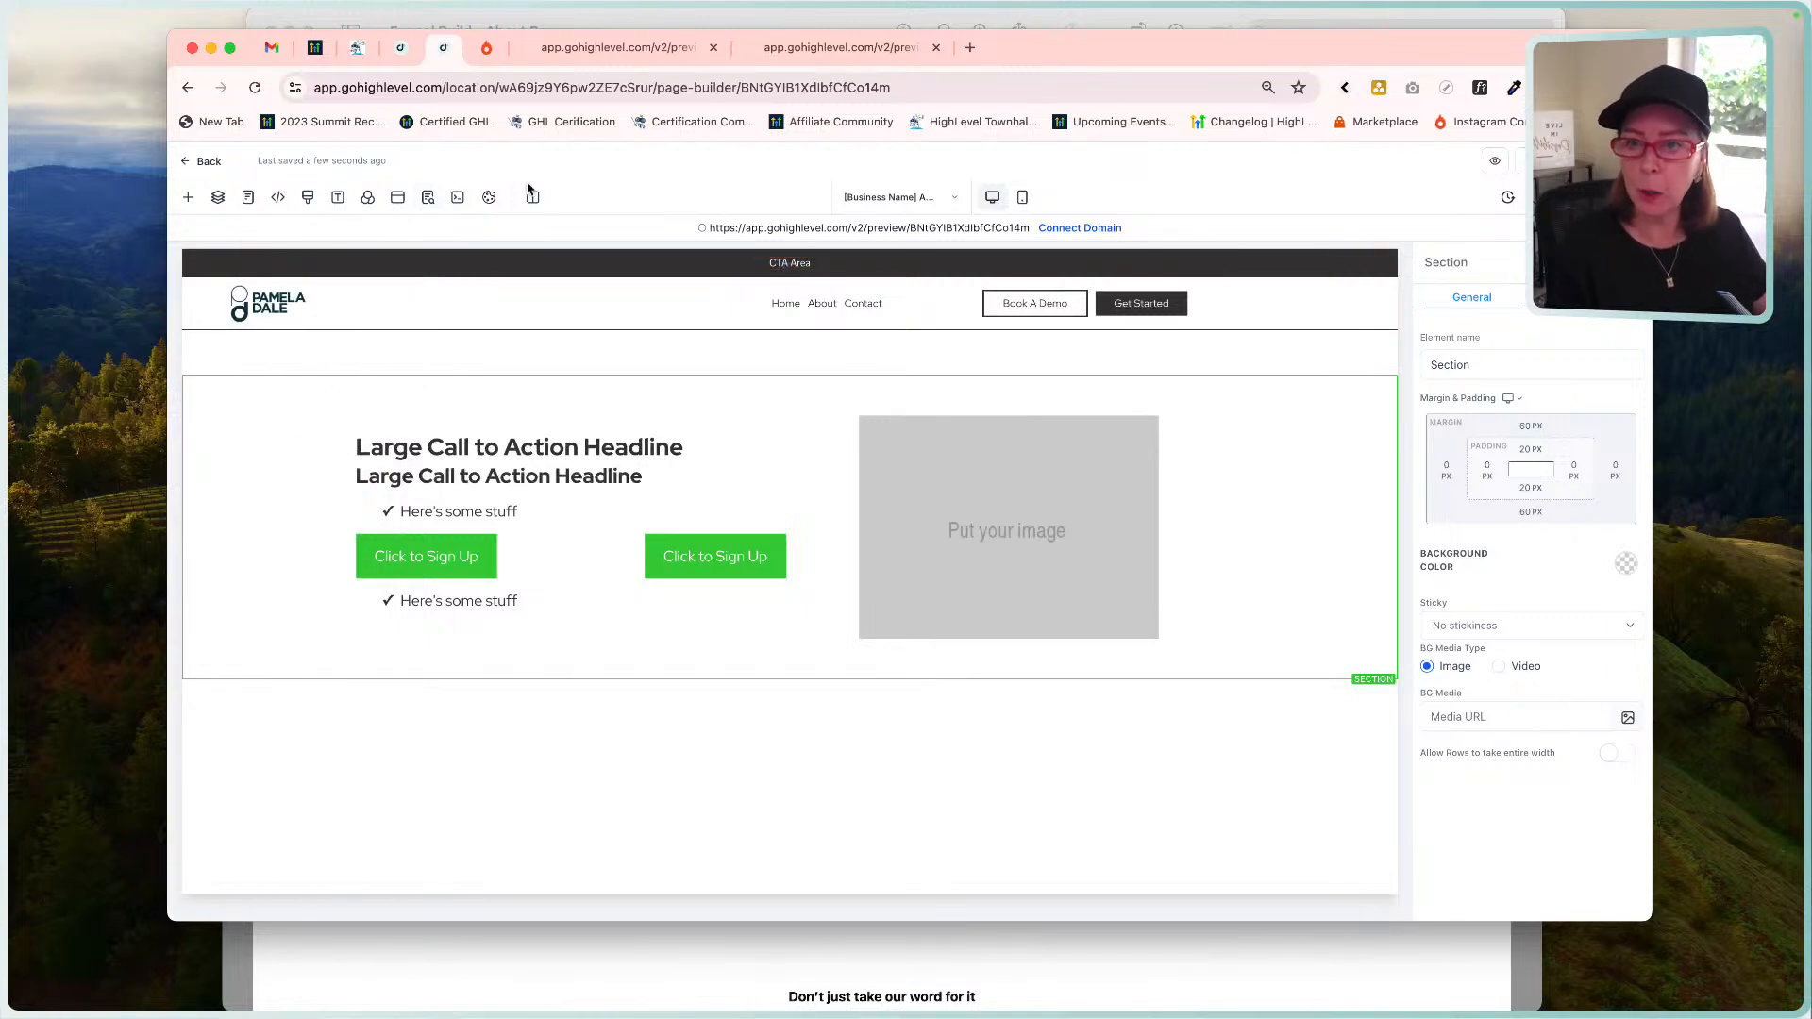
click(827, 976)
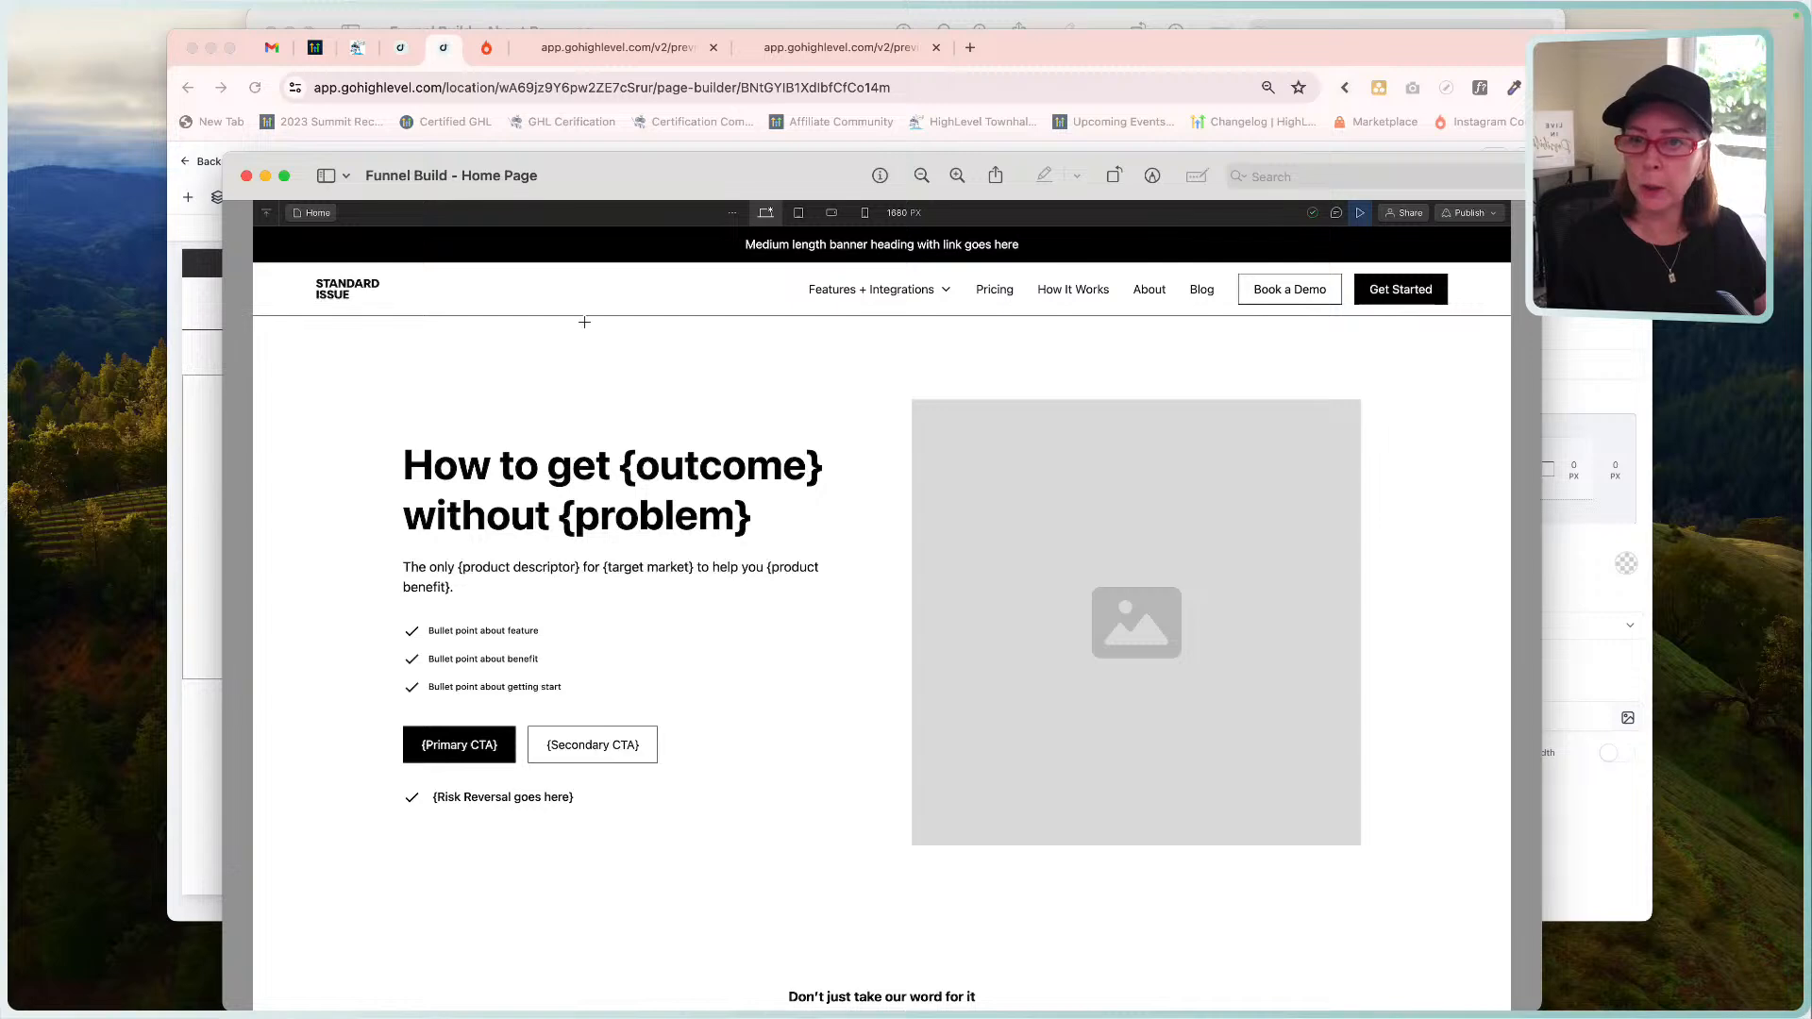
Check the About Page mockup, close the Home Page mockup, and return to the builder.
click(733, 28)
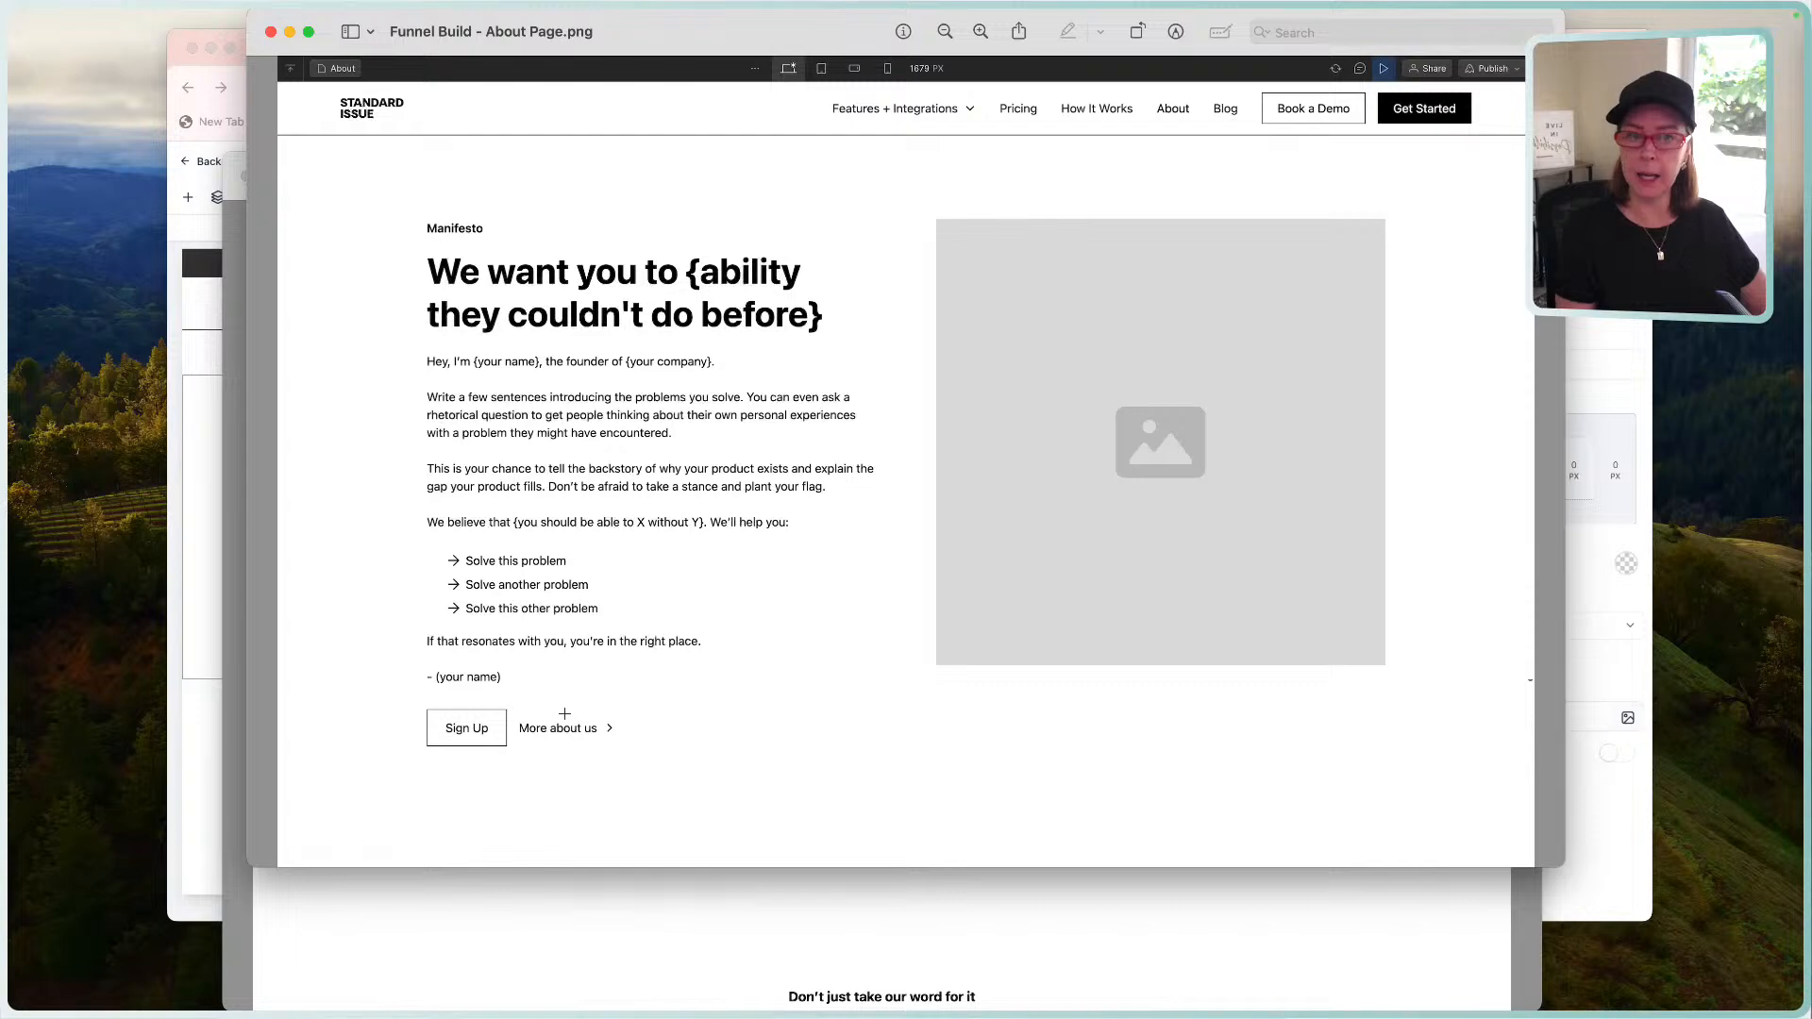
click(287, 903)
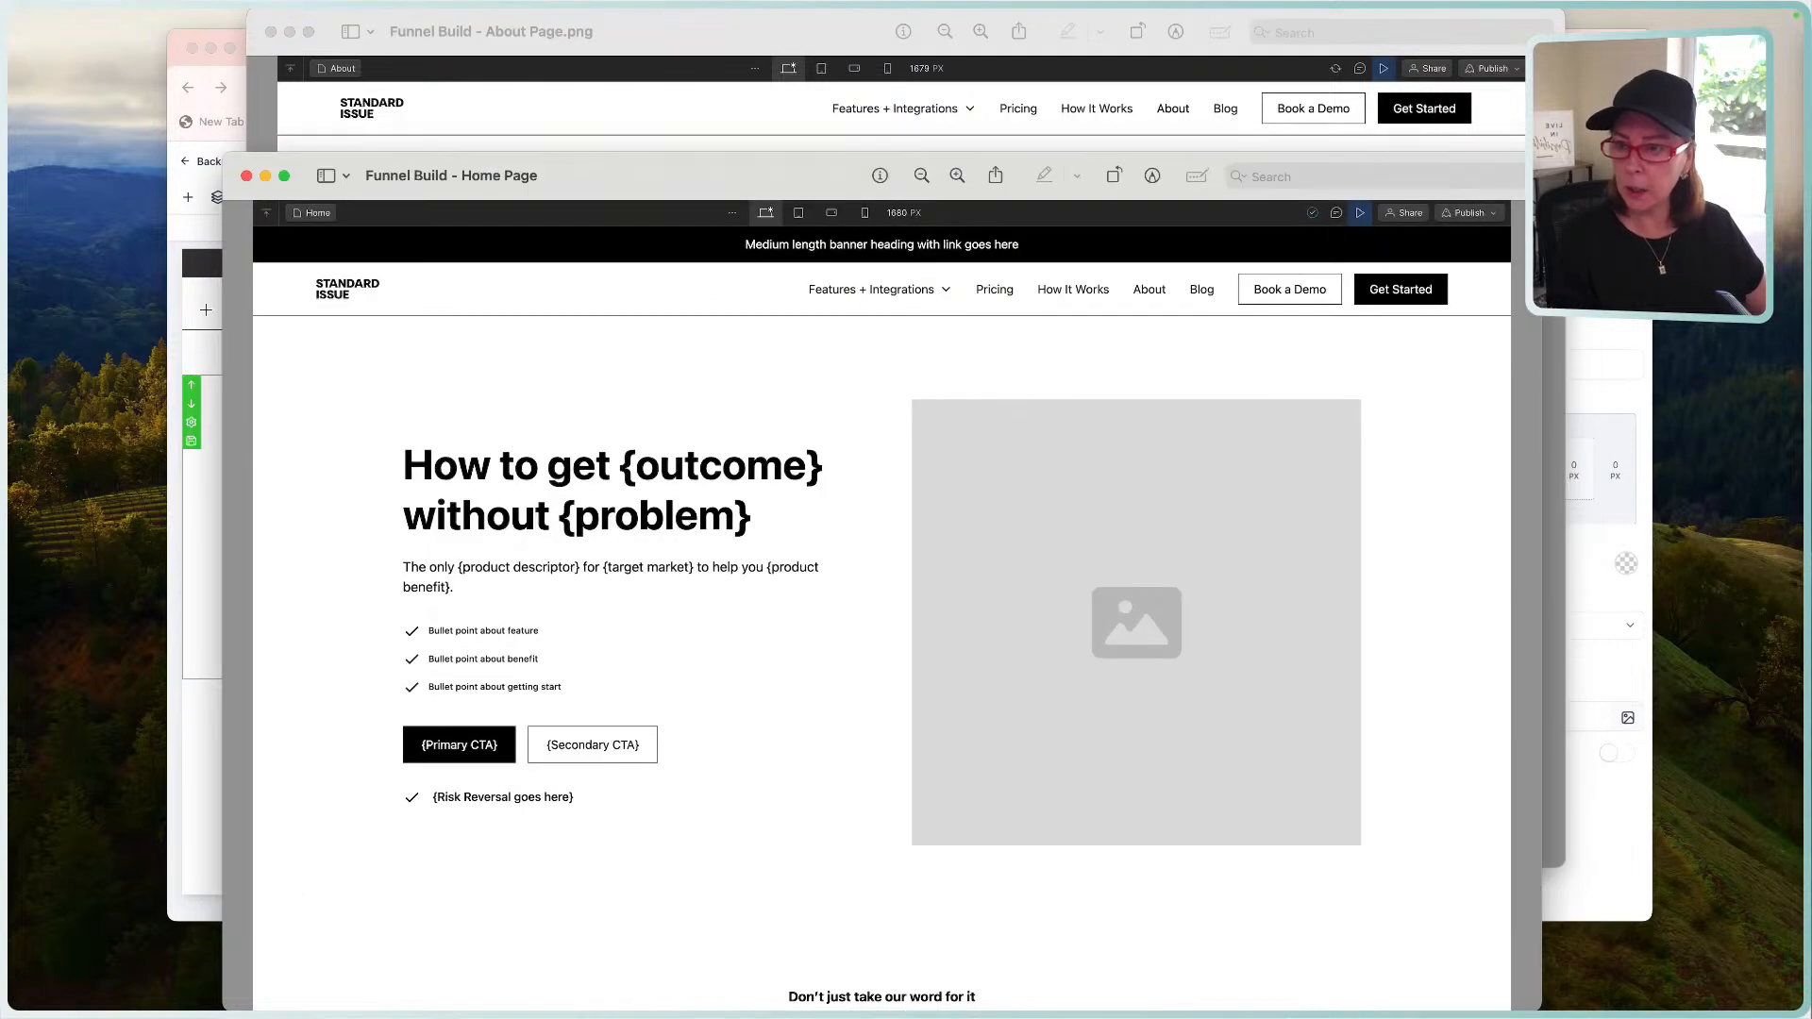
click(246, 175)
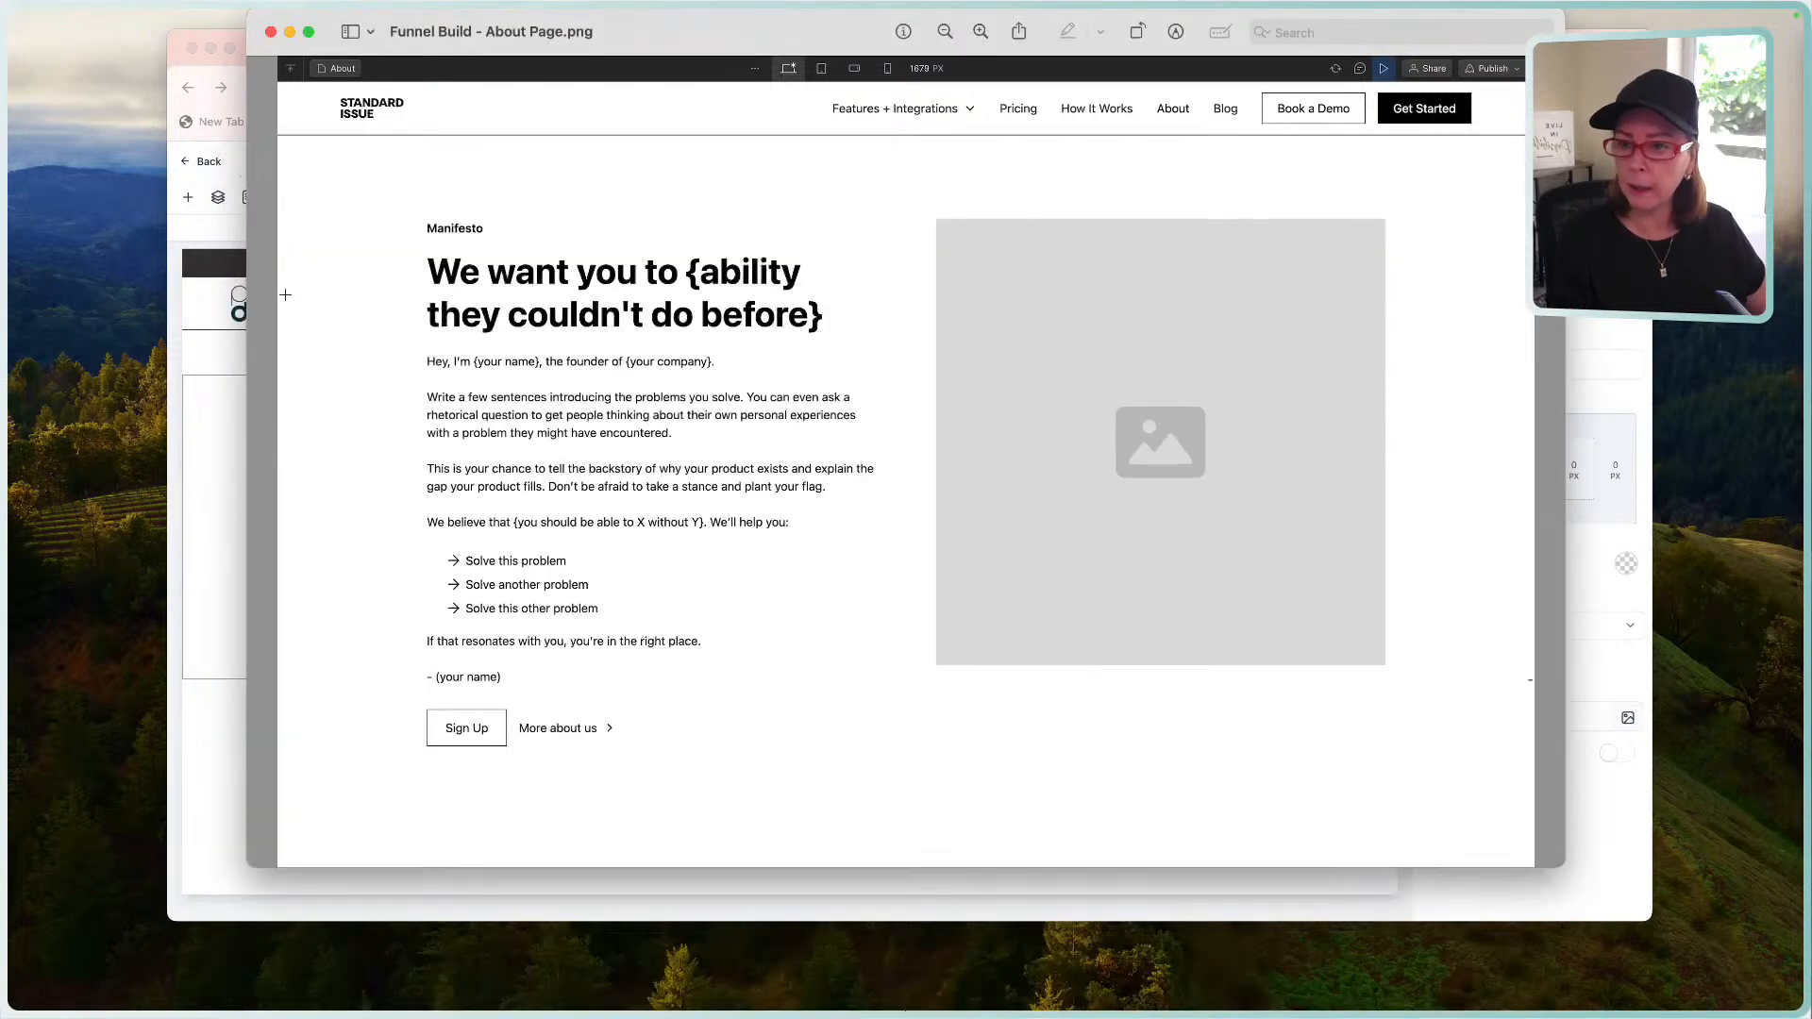
click(212, 516)
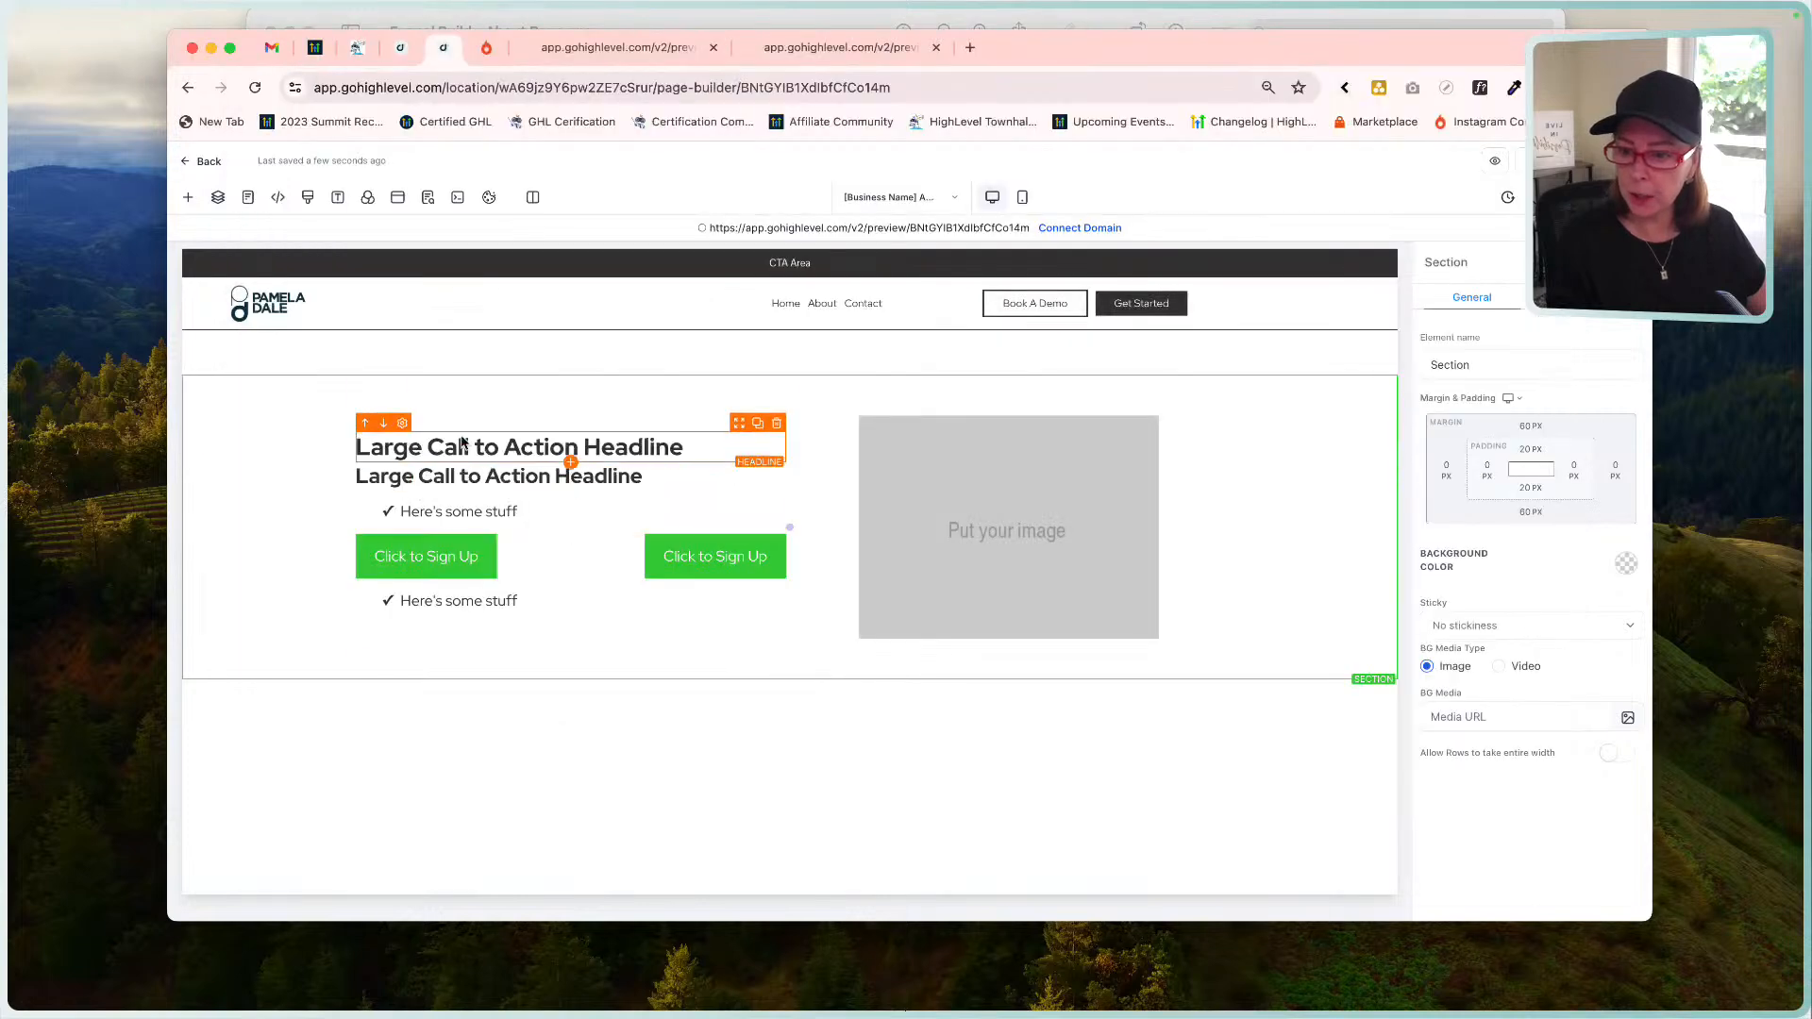
Insert a Paragraph element and move it above the hero headline.
click(571, 463)
click(549, 390)
click(365, 402)
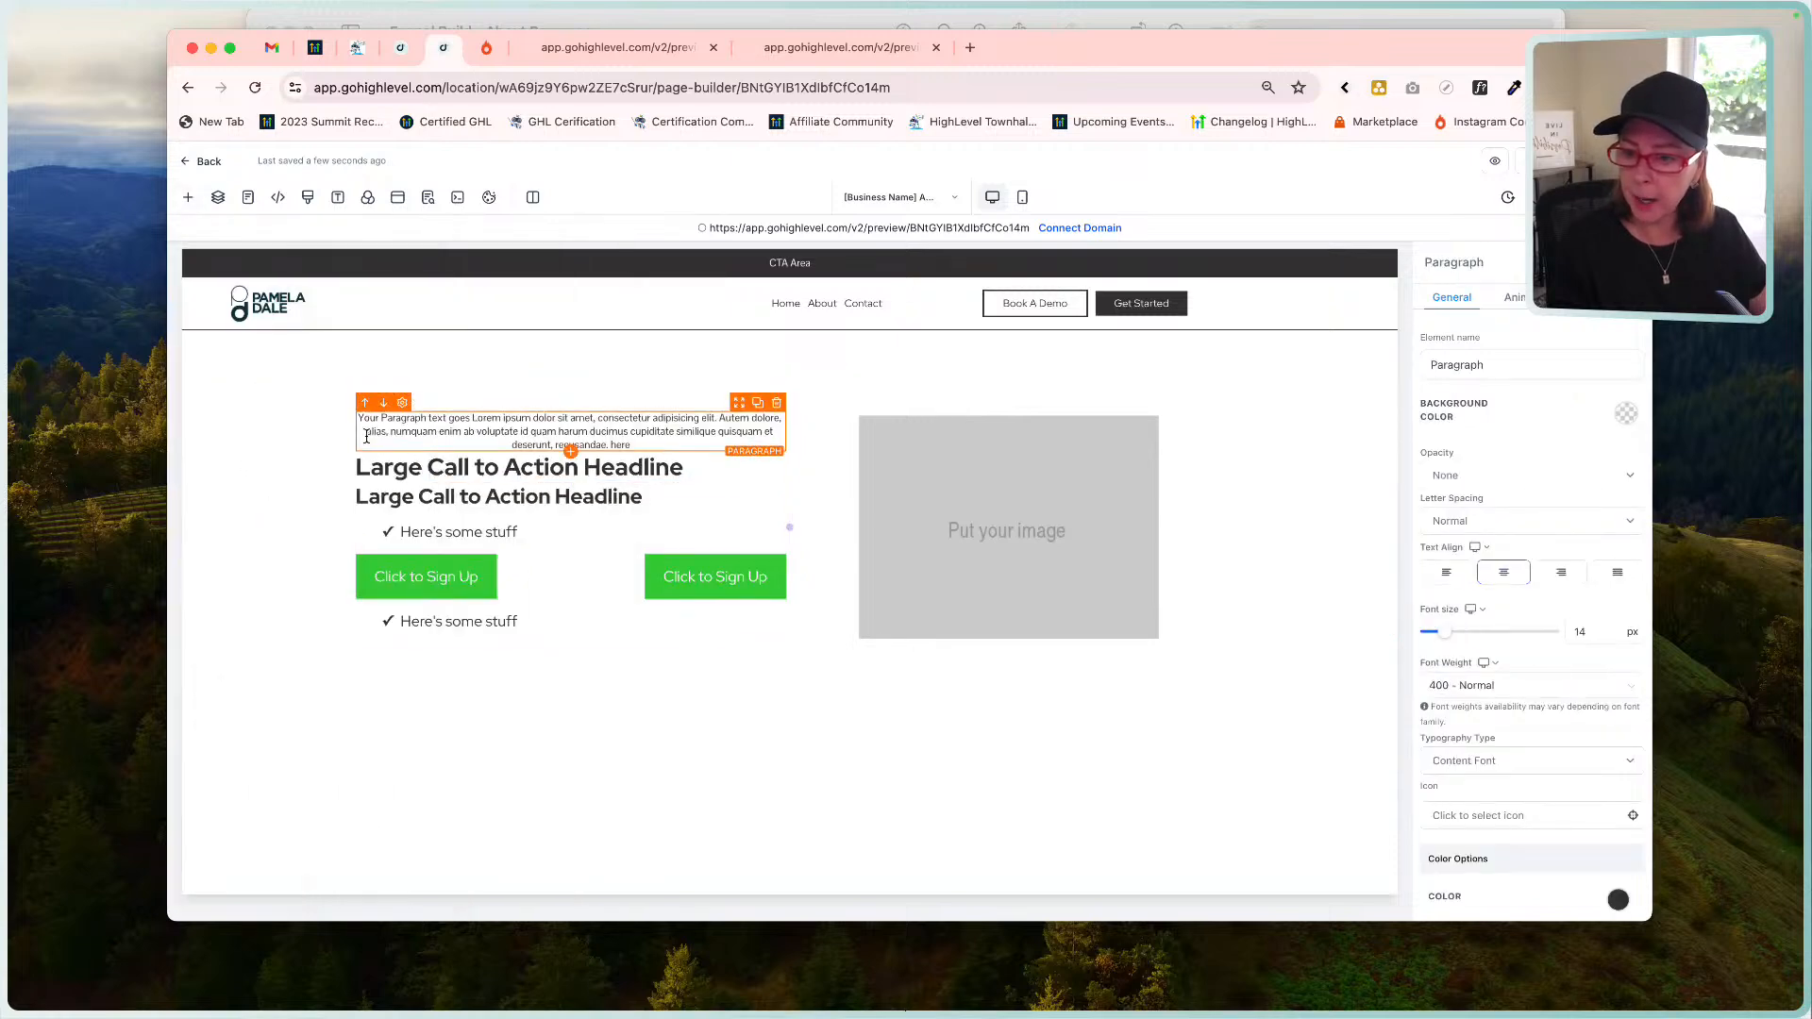
Replace its text with 'Manifesto', left-align it, and bring the About mockup forward.
click(433, 432)
key(super+a)
text(Manifesto)
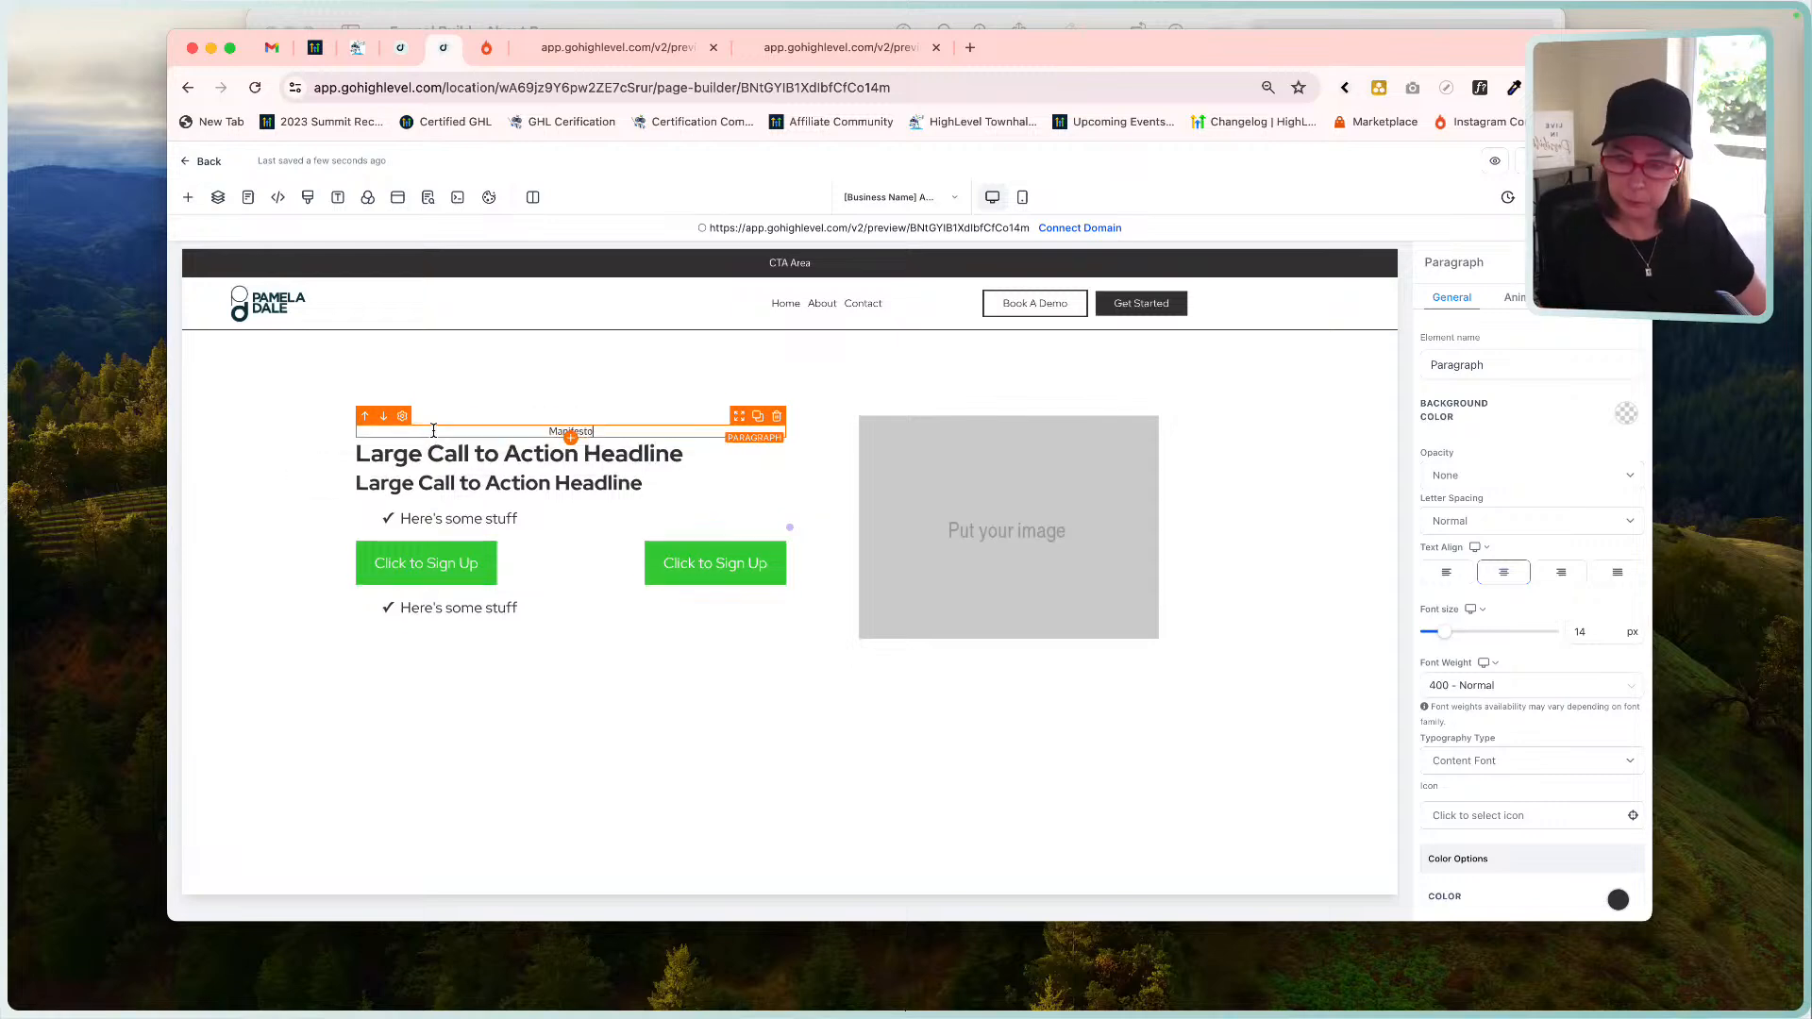
click(1443, 570)
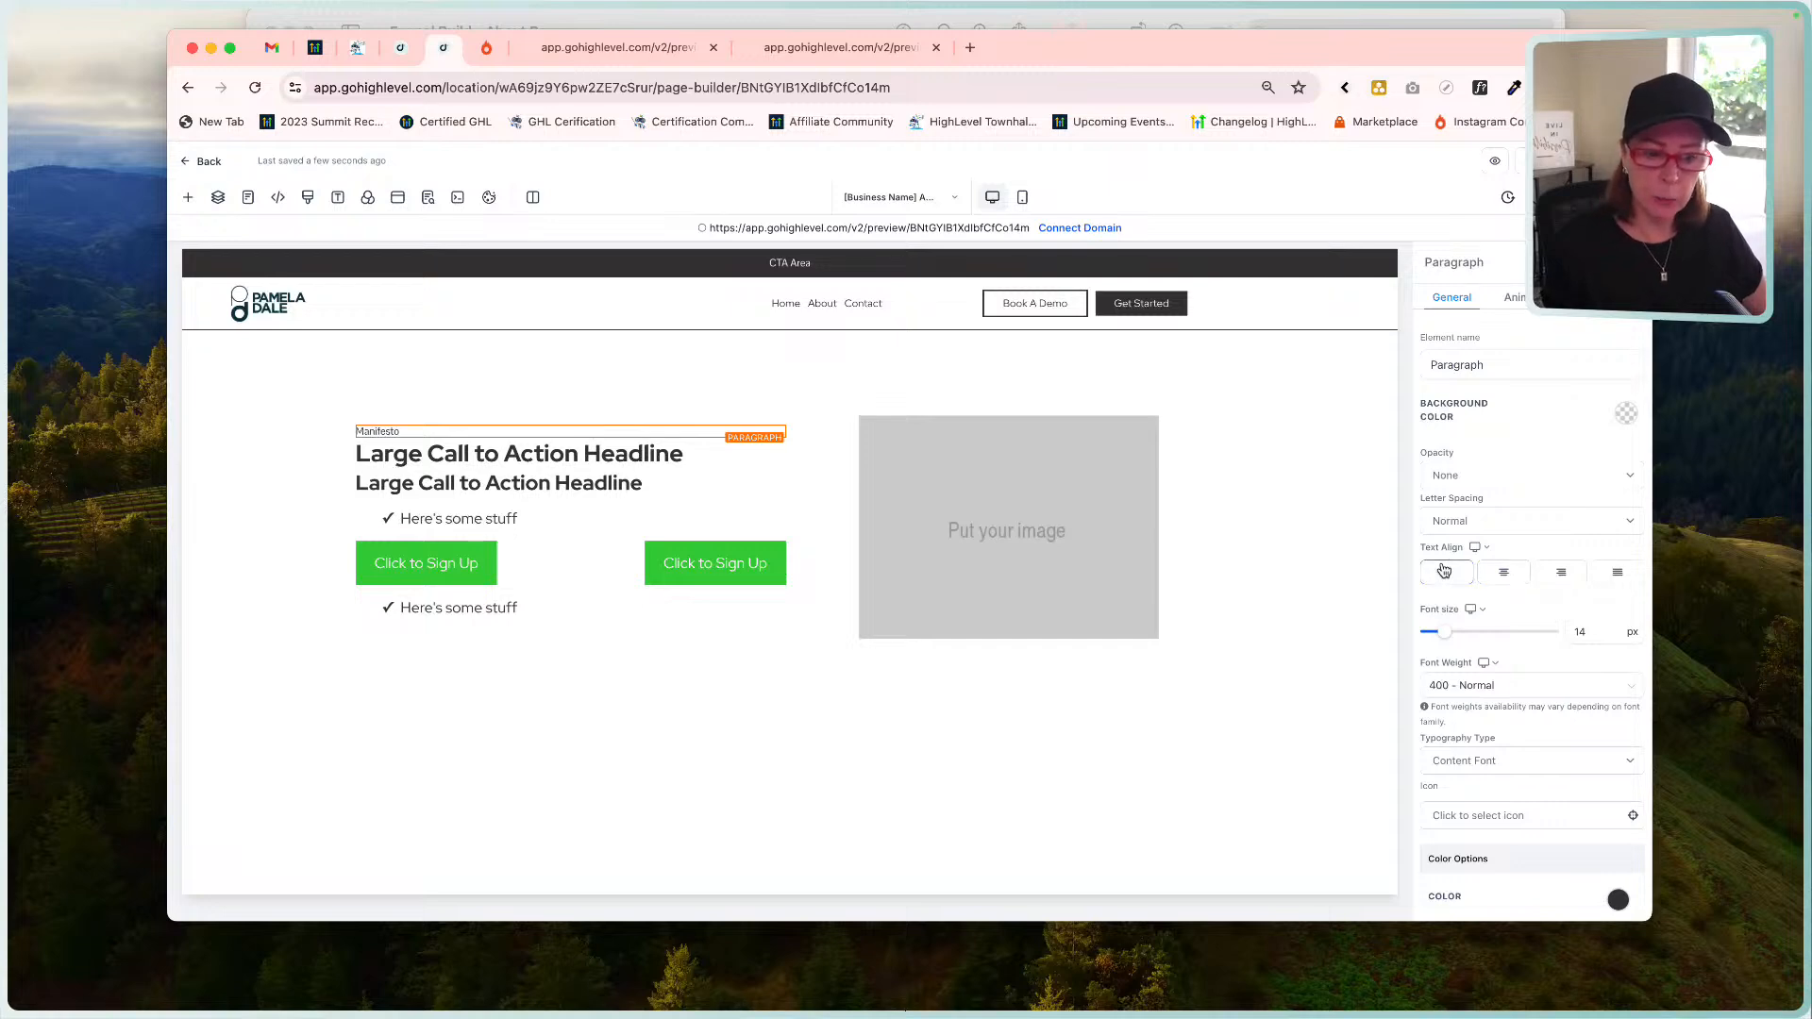
scroll(1541, 756, down, 5)
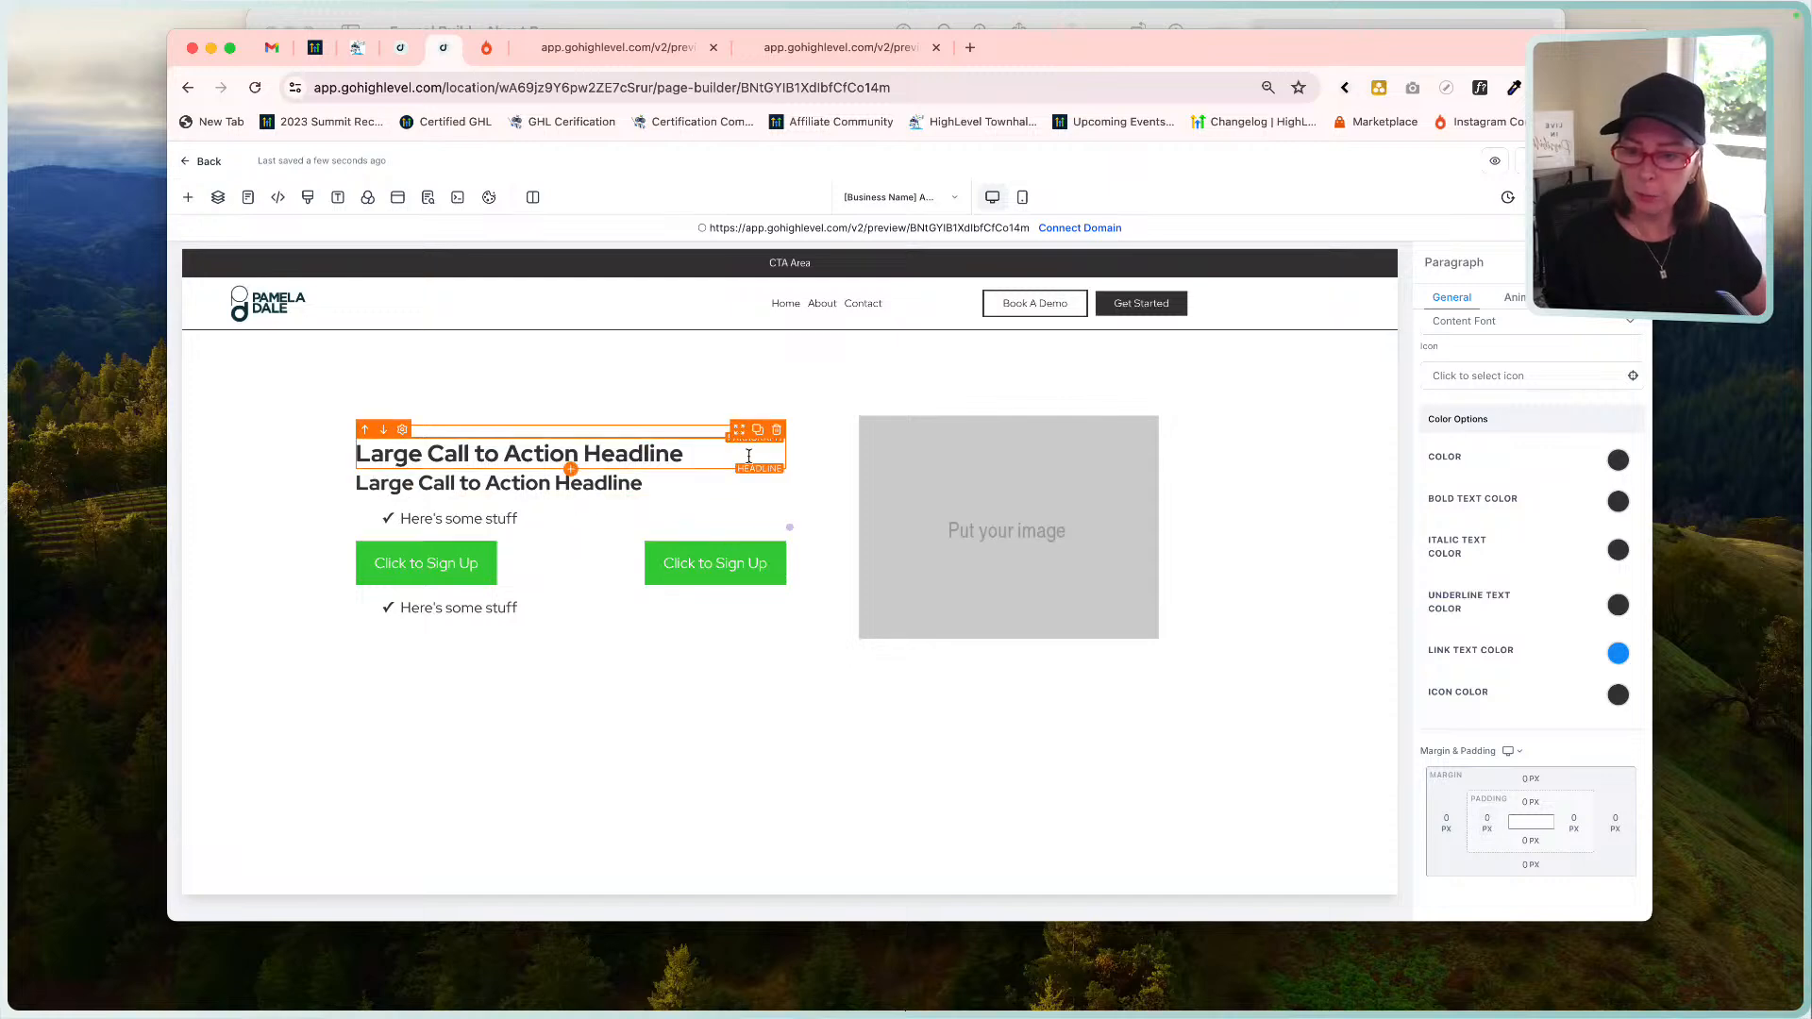
click(1048, 31)
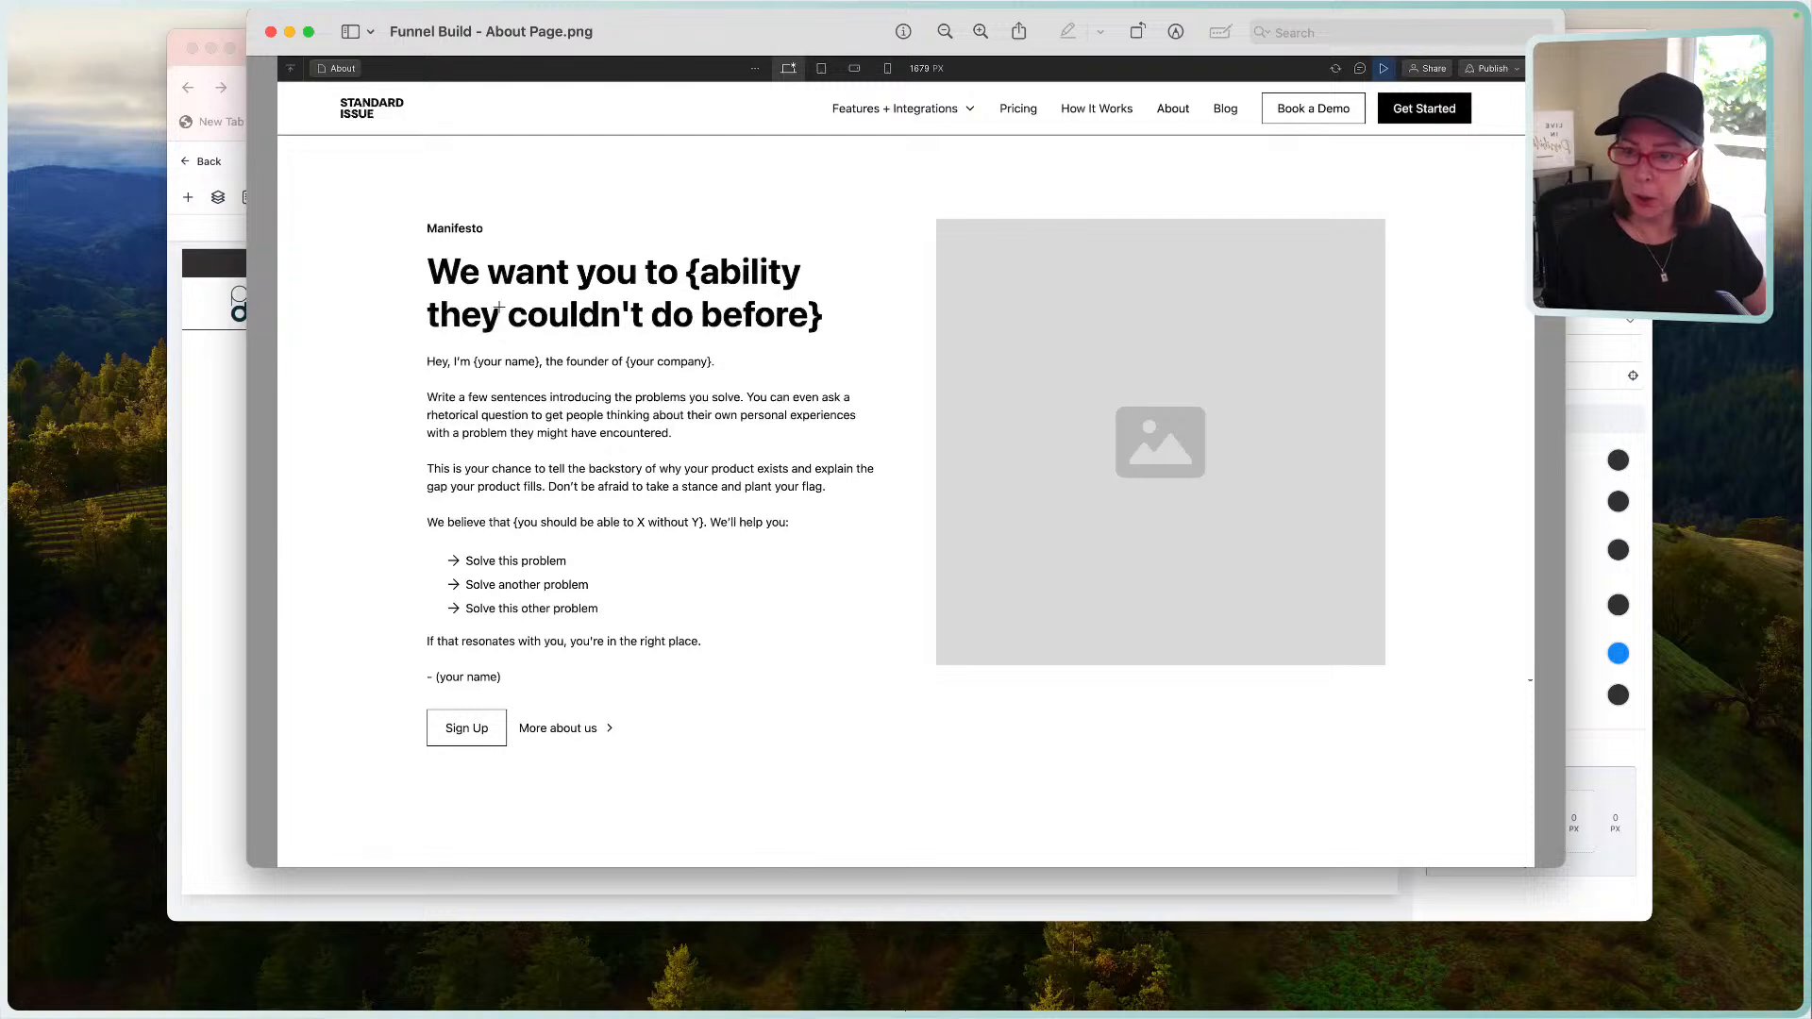
Type the new 'We want you to {Ability}…' headline and delete the leftover 'ction Headline' text.
click(205, 531)
click(494, 445)
text(s)
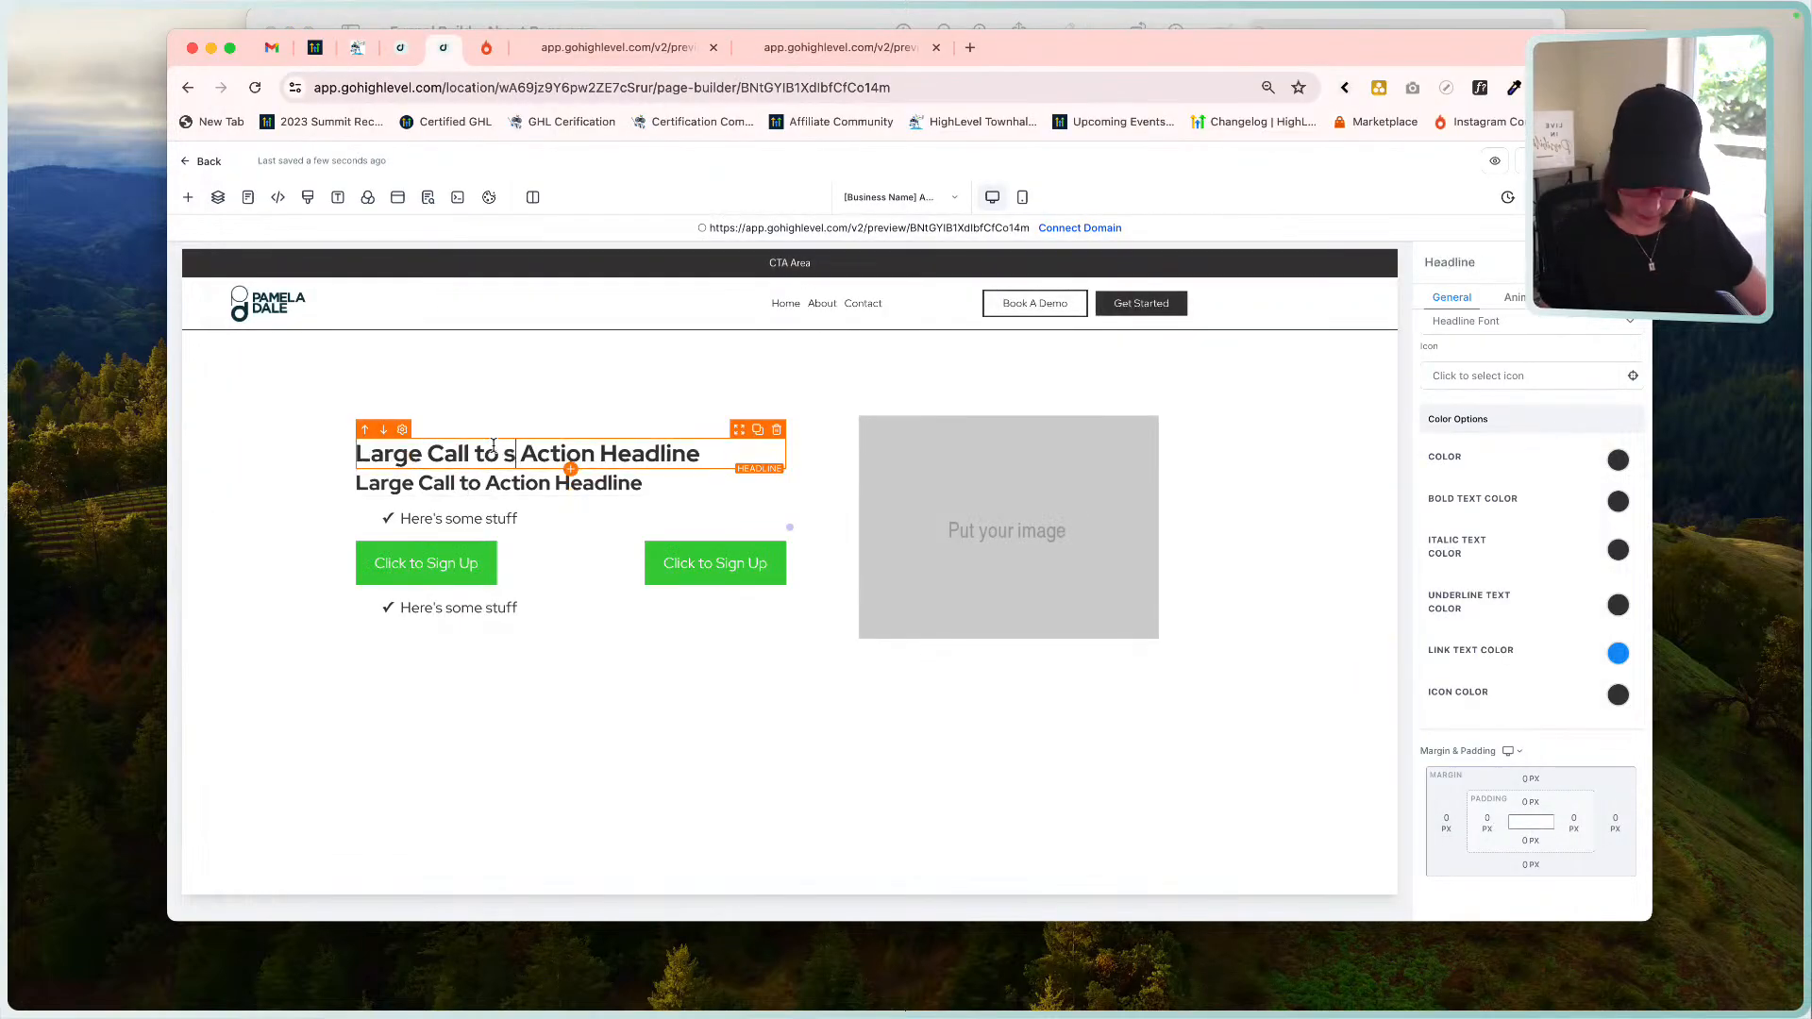
text(We want you to)
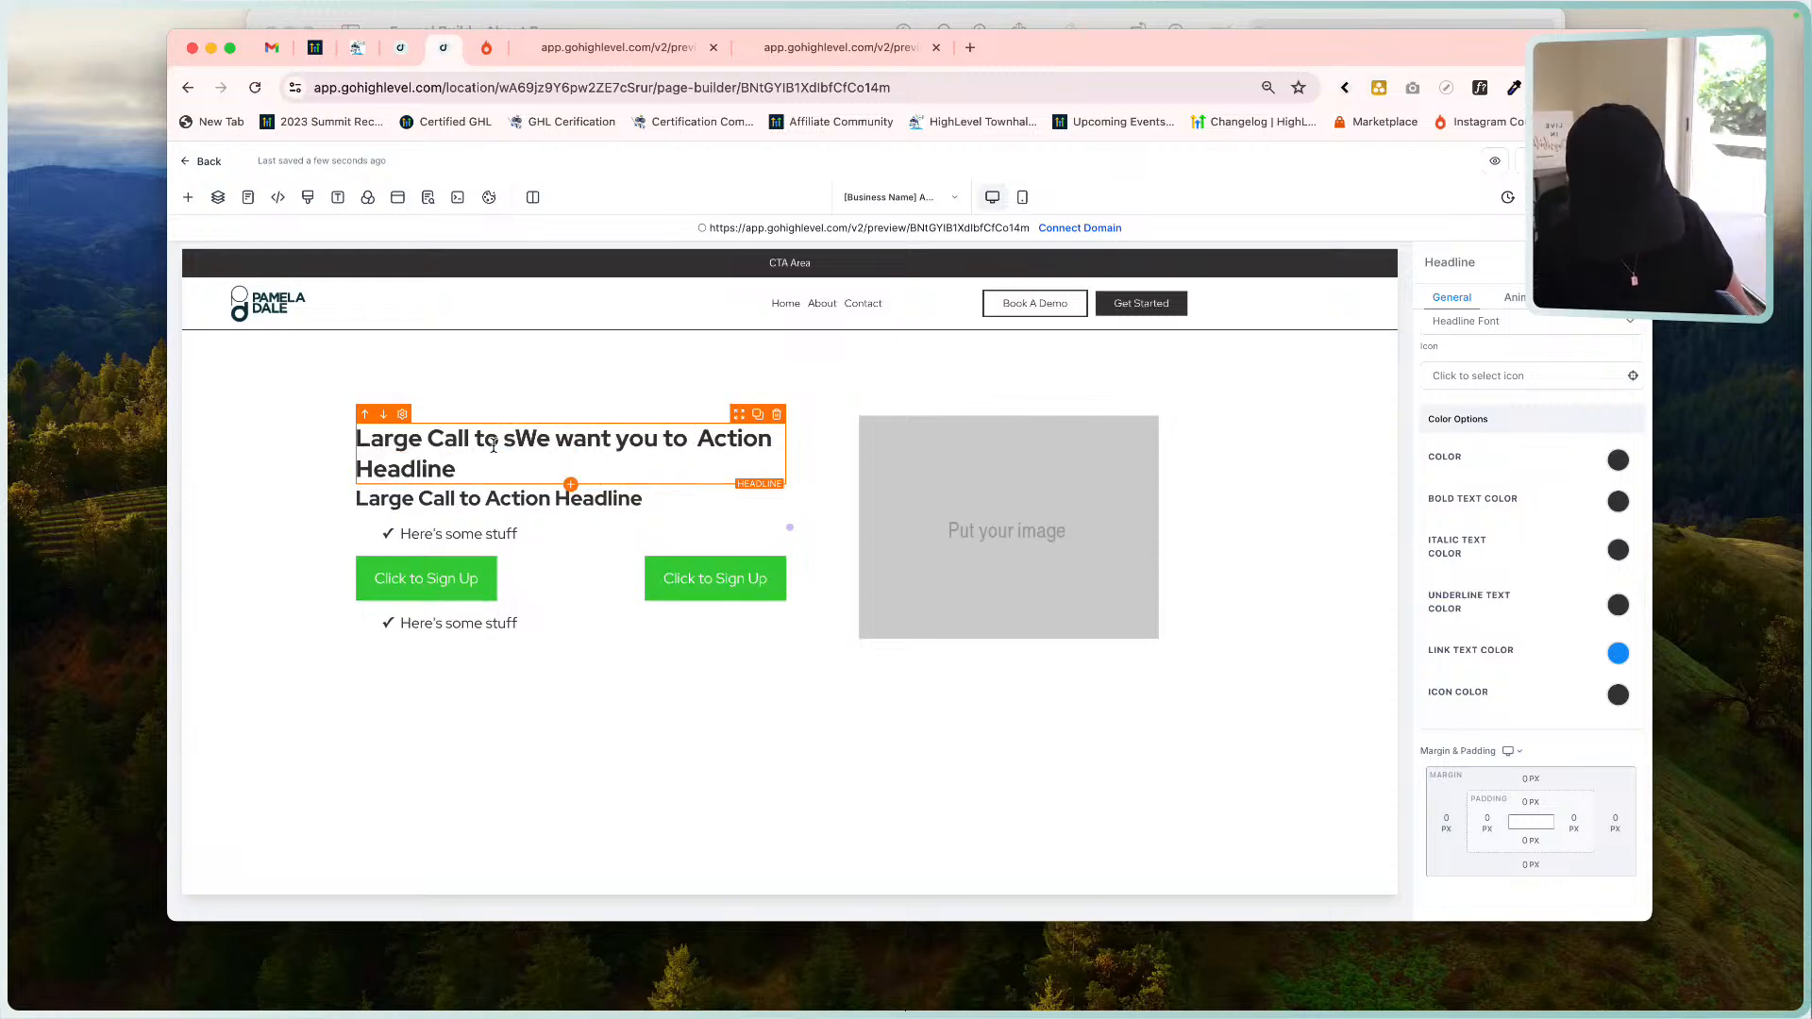
text( {{Abilty})
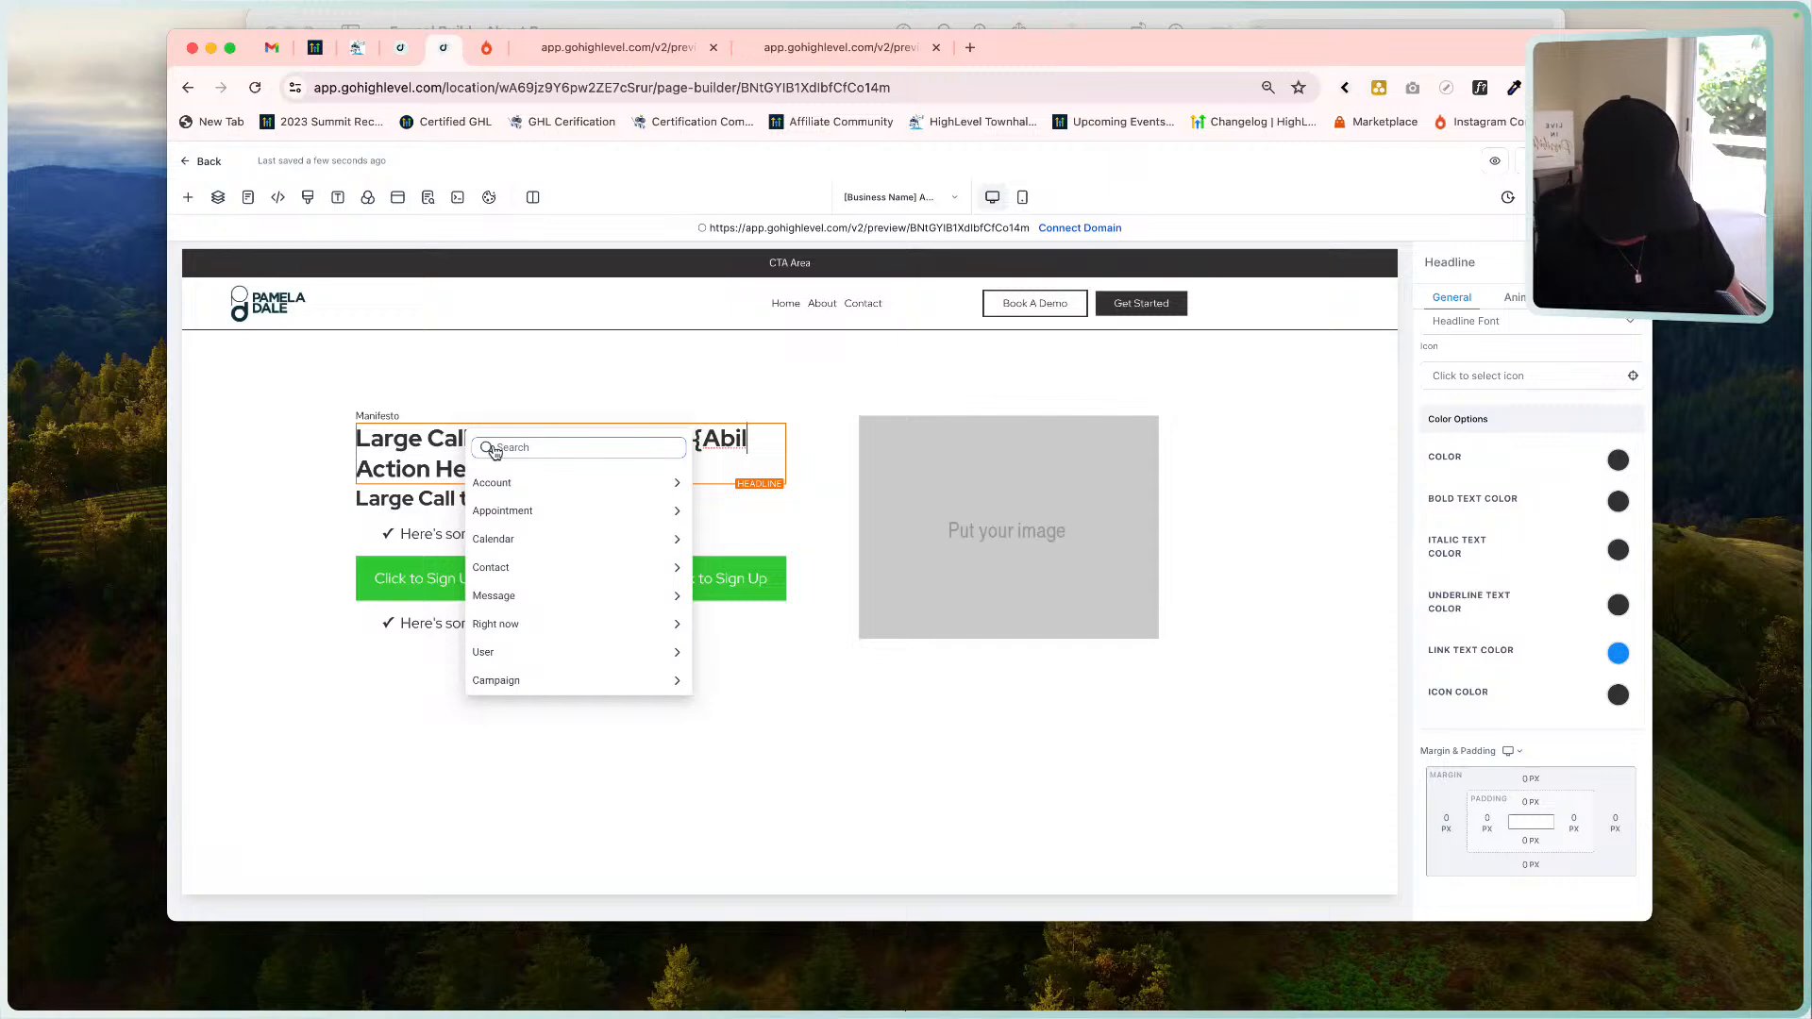
text( you cou)
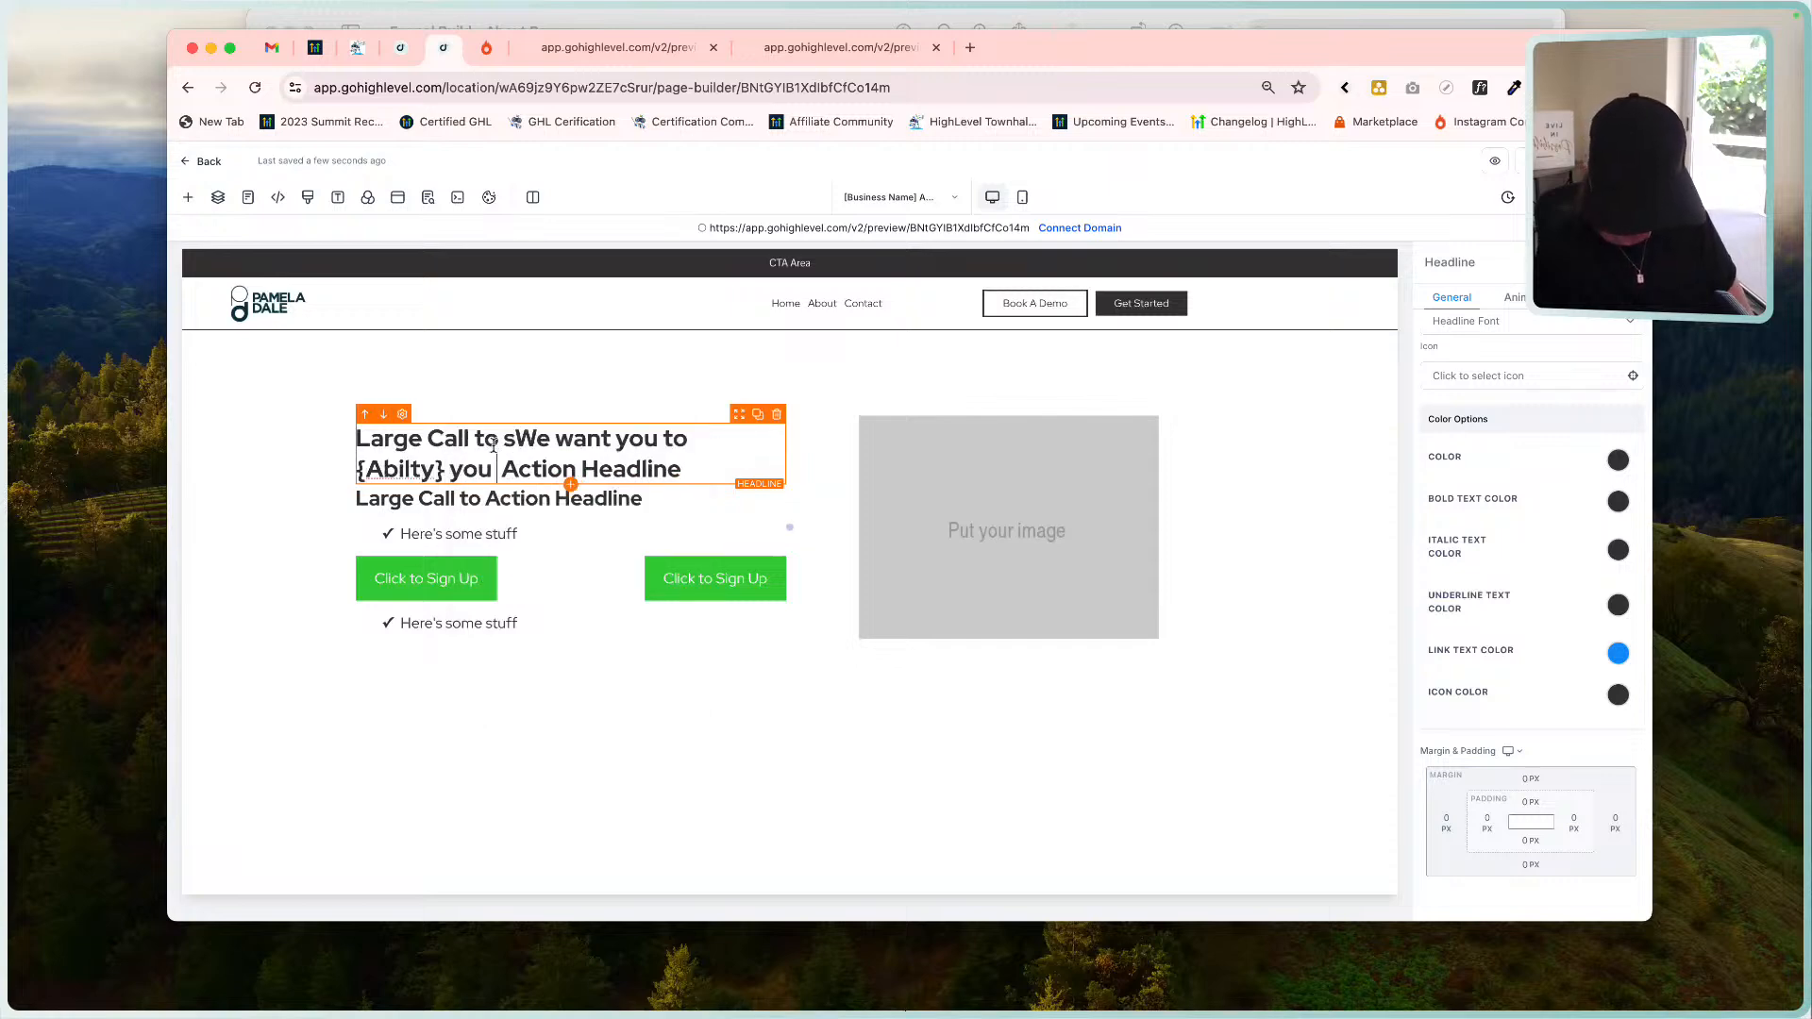
text(ldn't do bf)
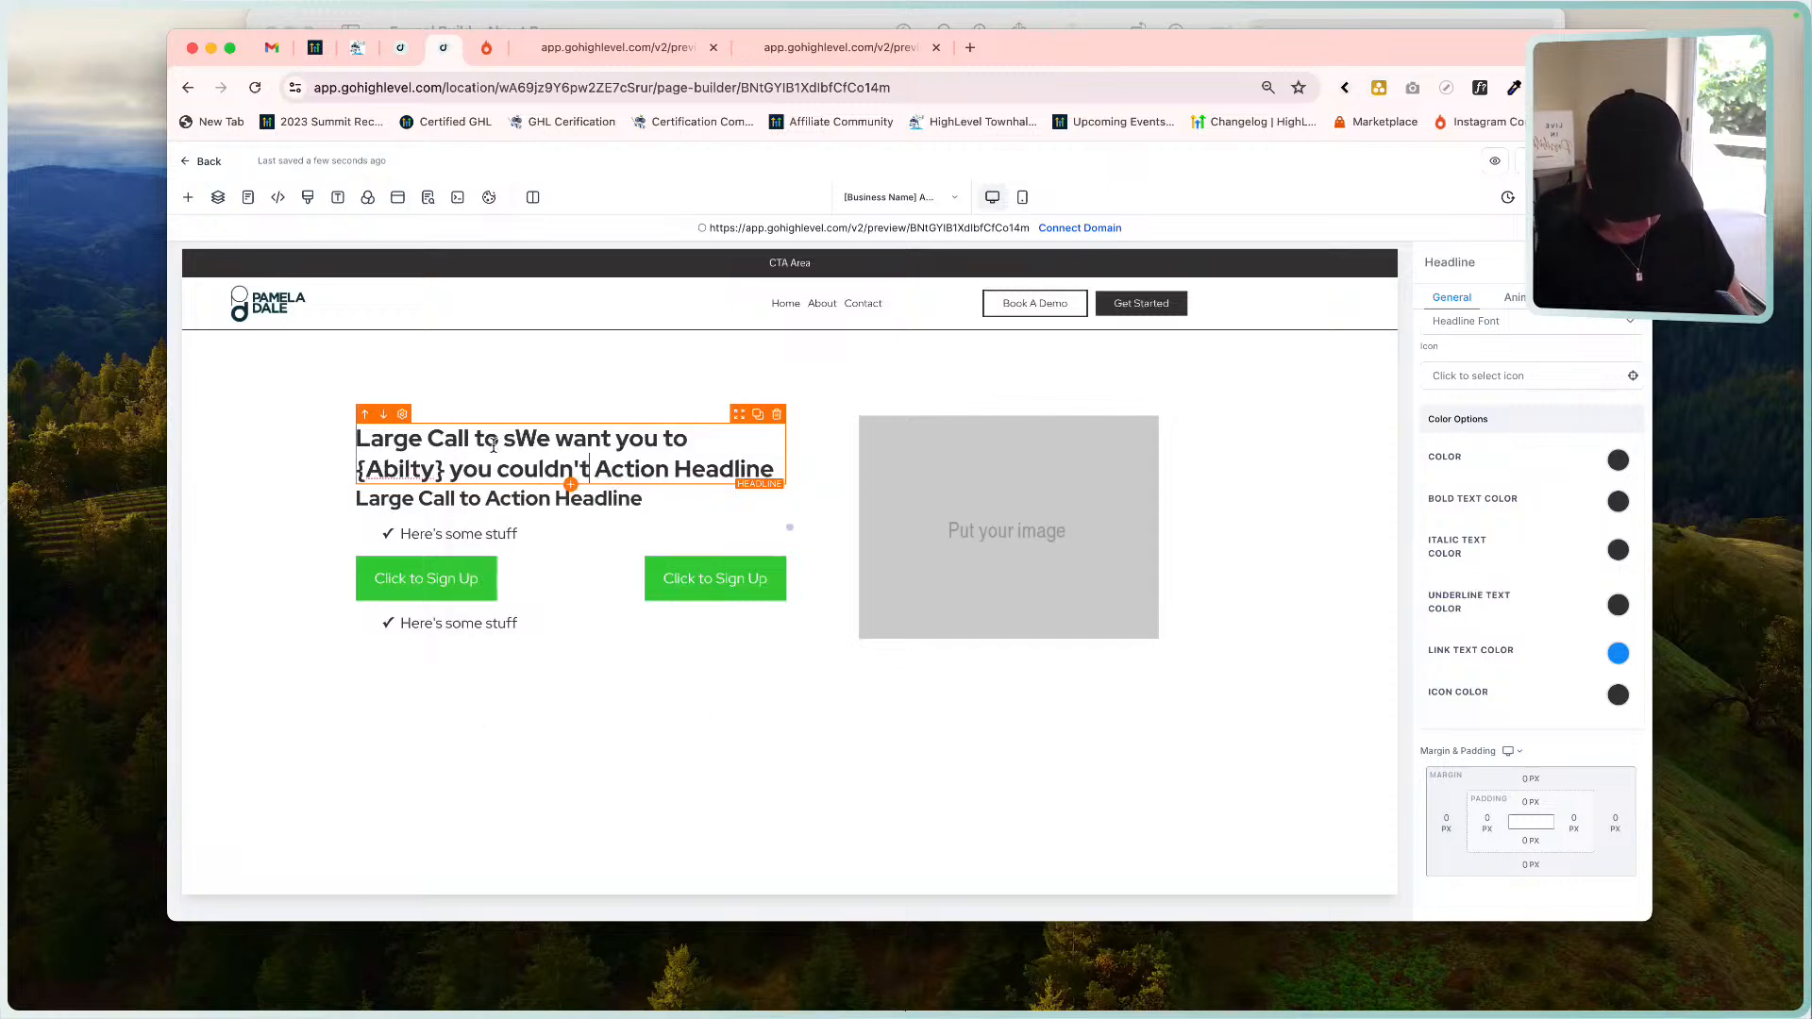
text(ore )
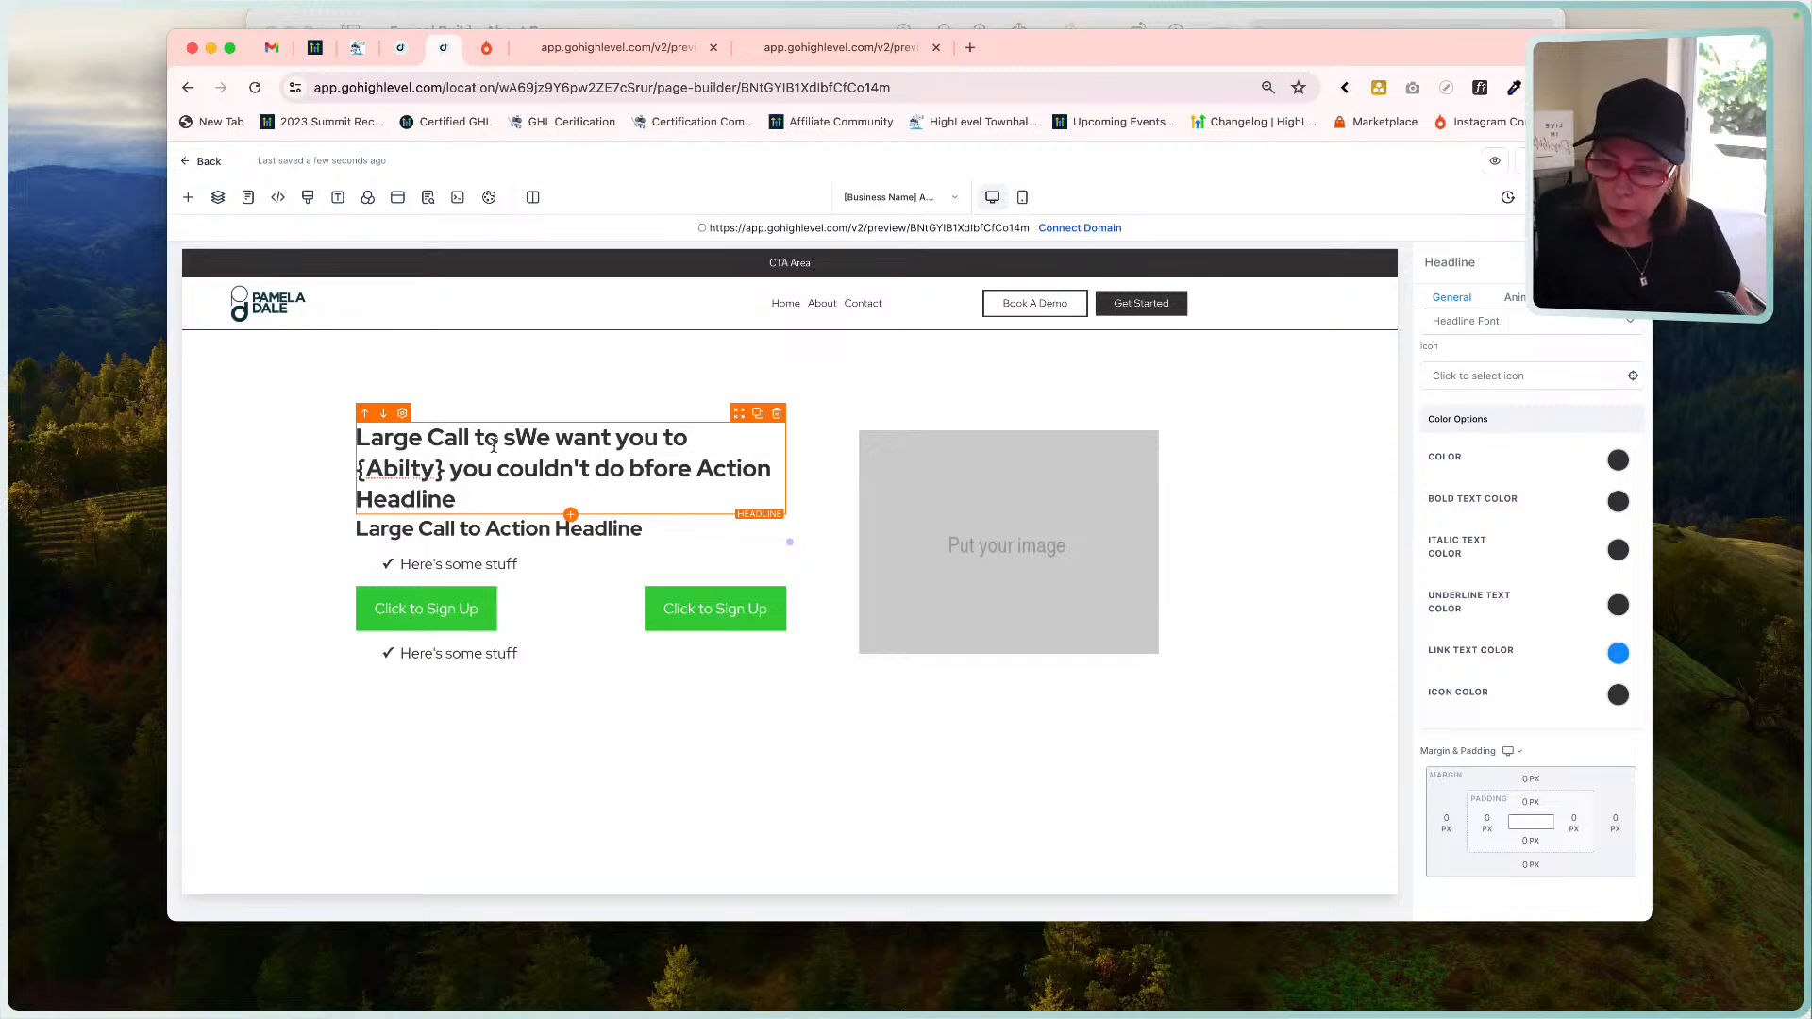
text(.)
key(Delete)
key(Delete)
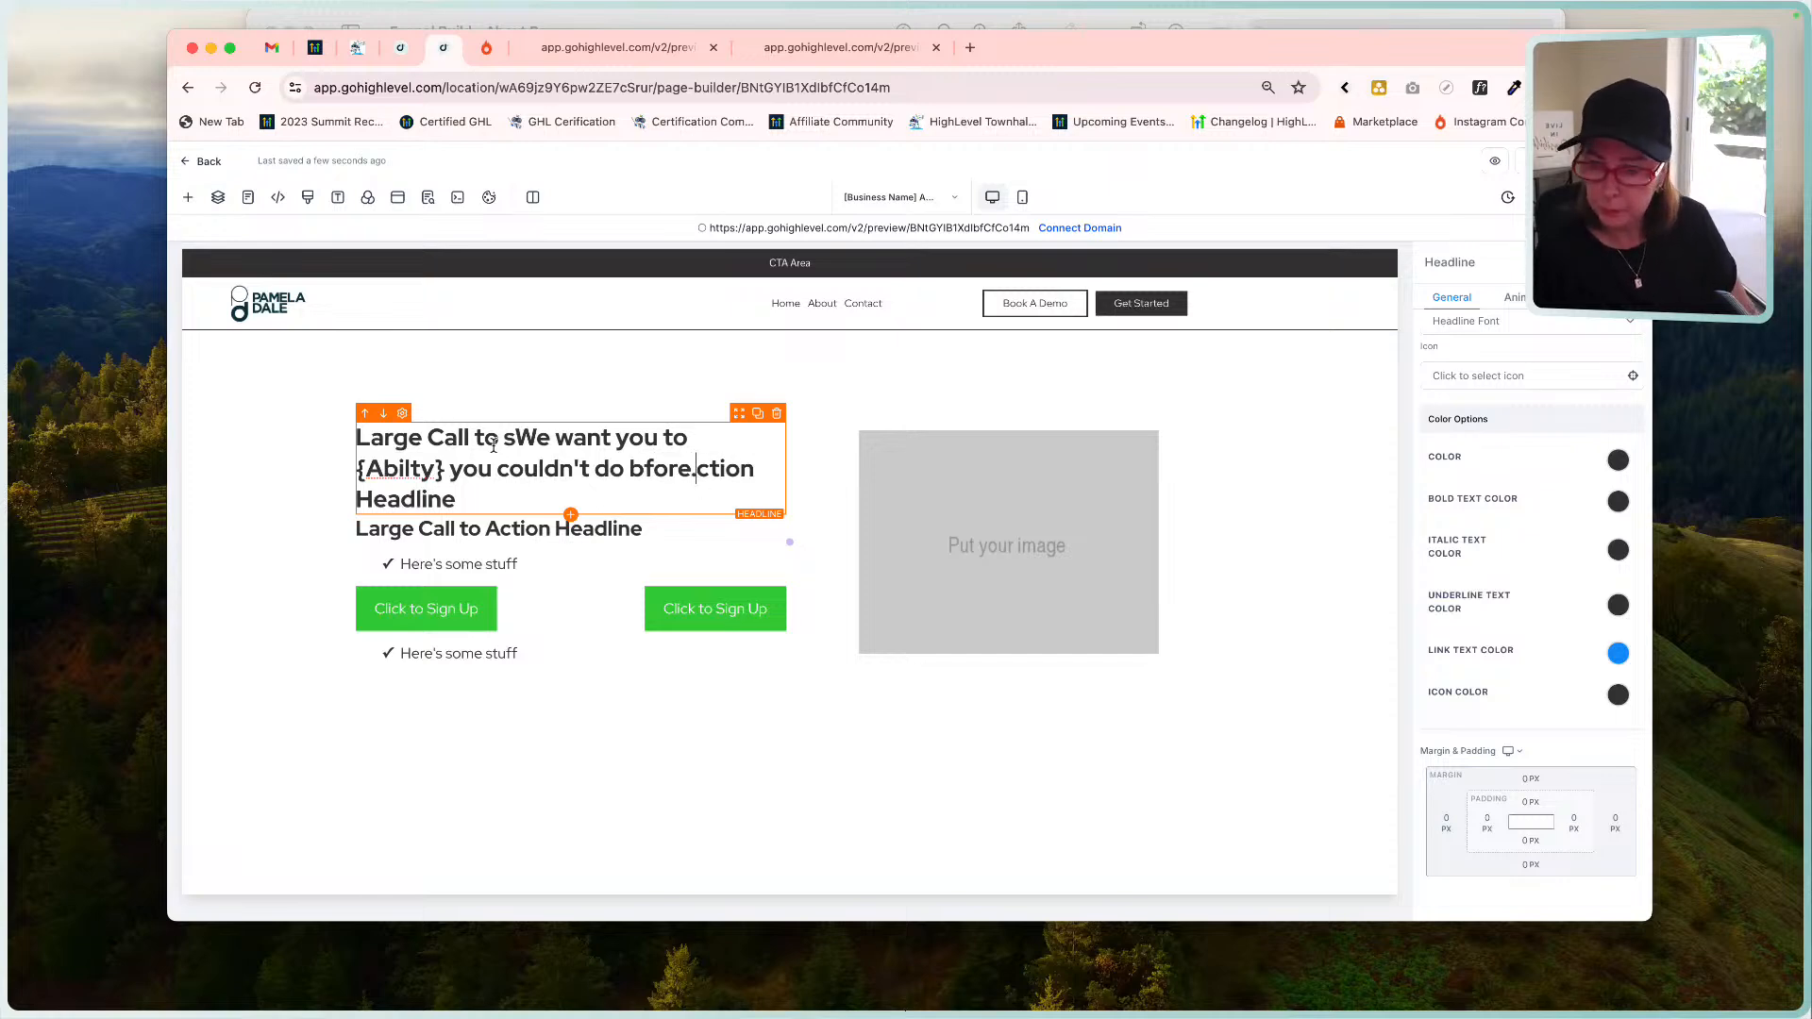
drag(696, 468, 457, 500)
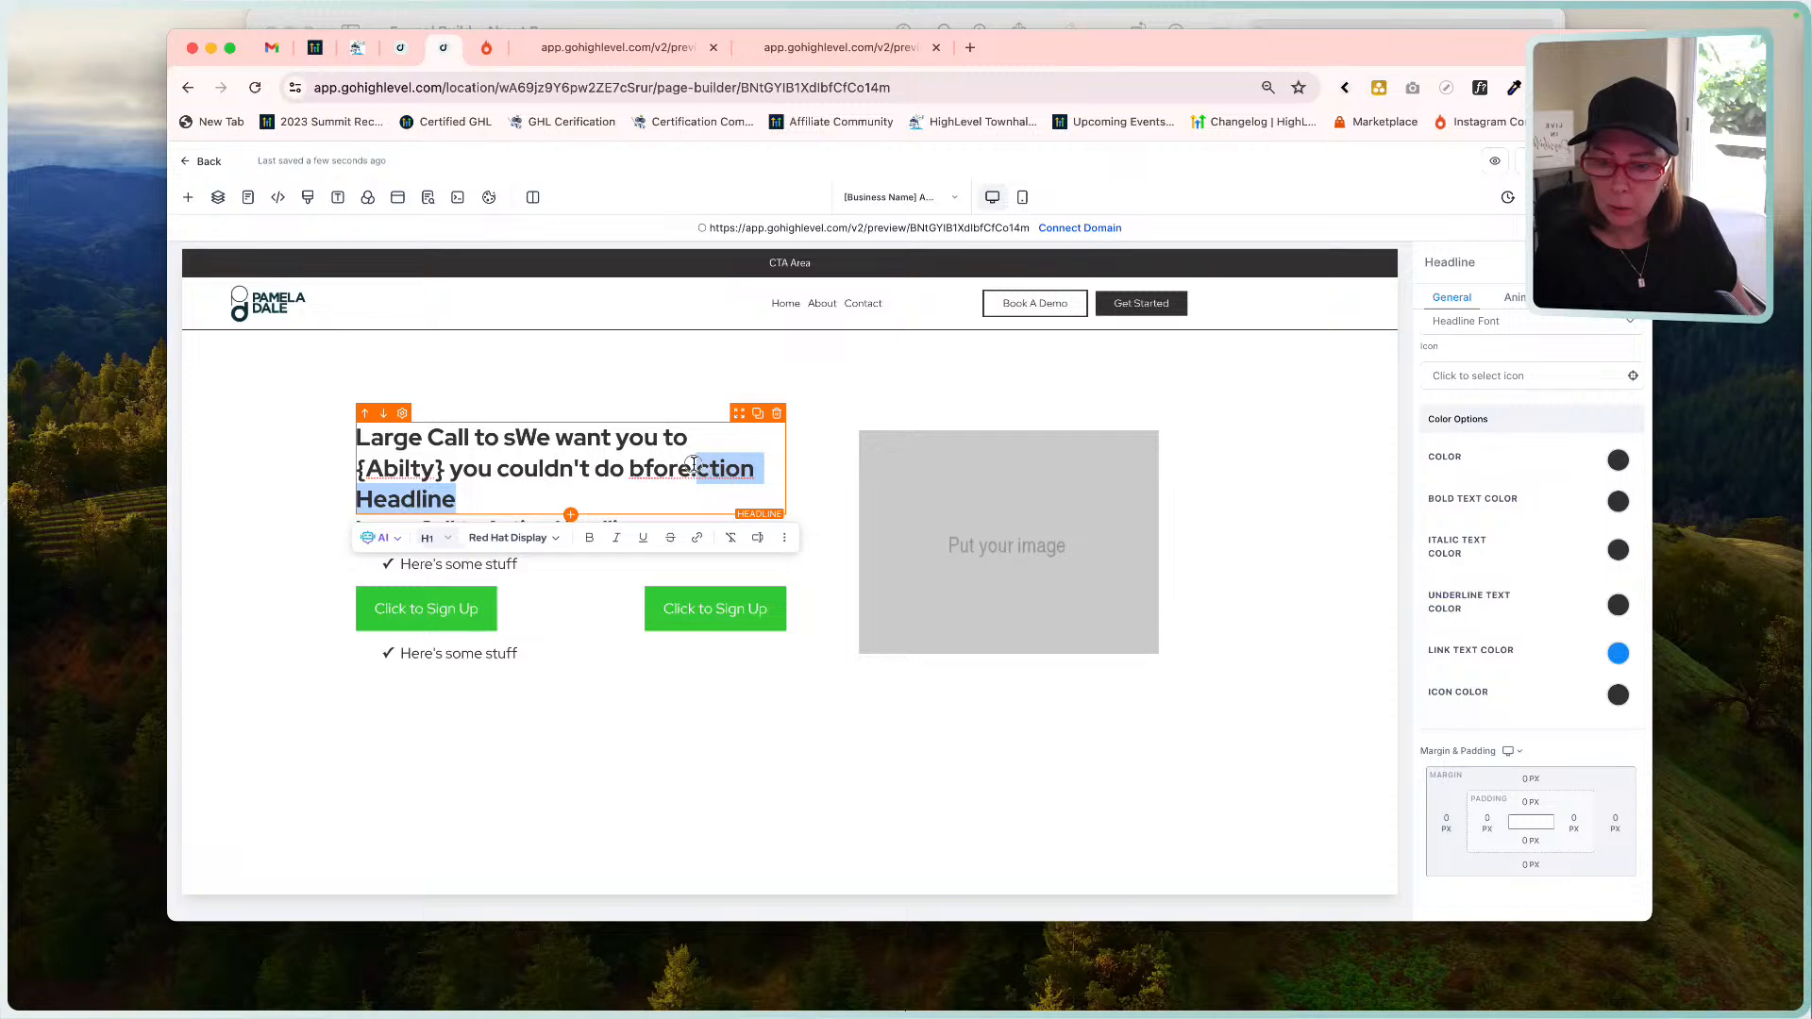
key(Delete)
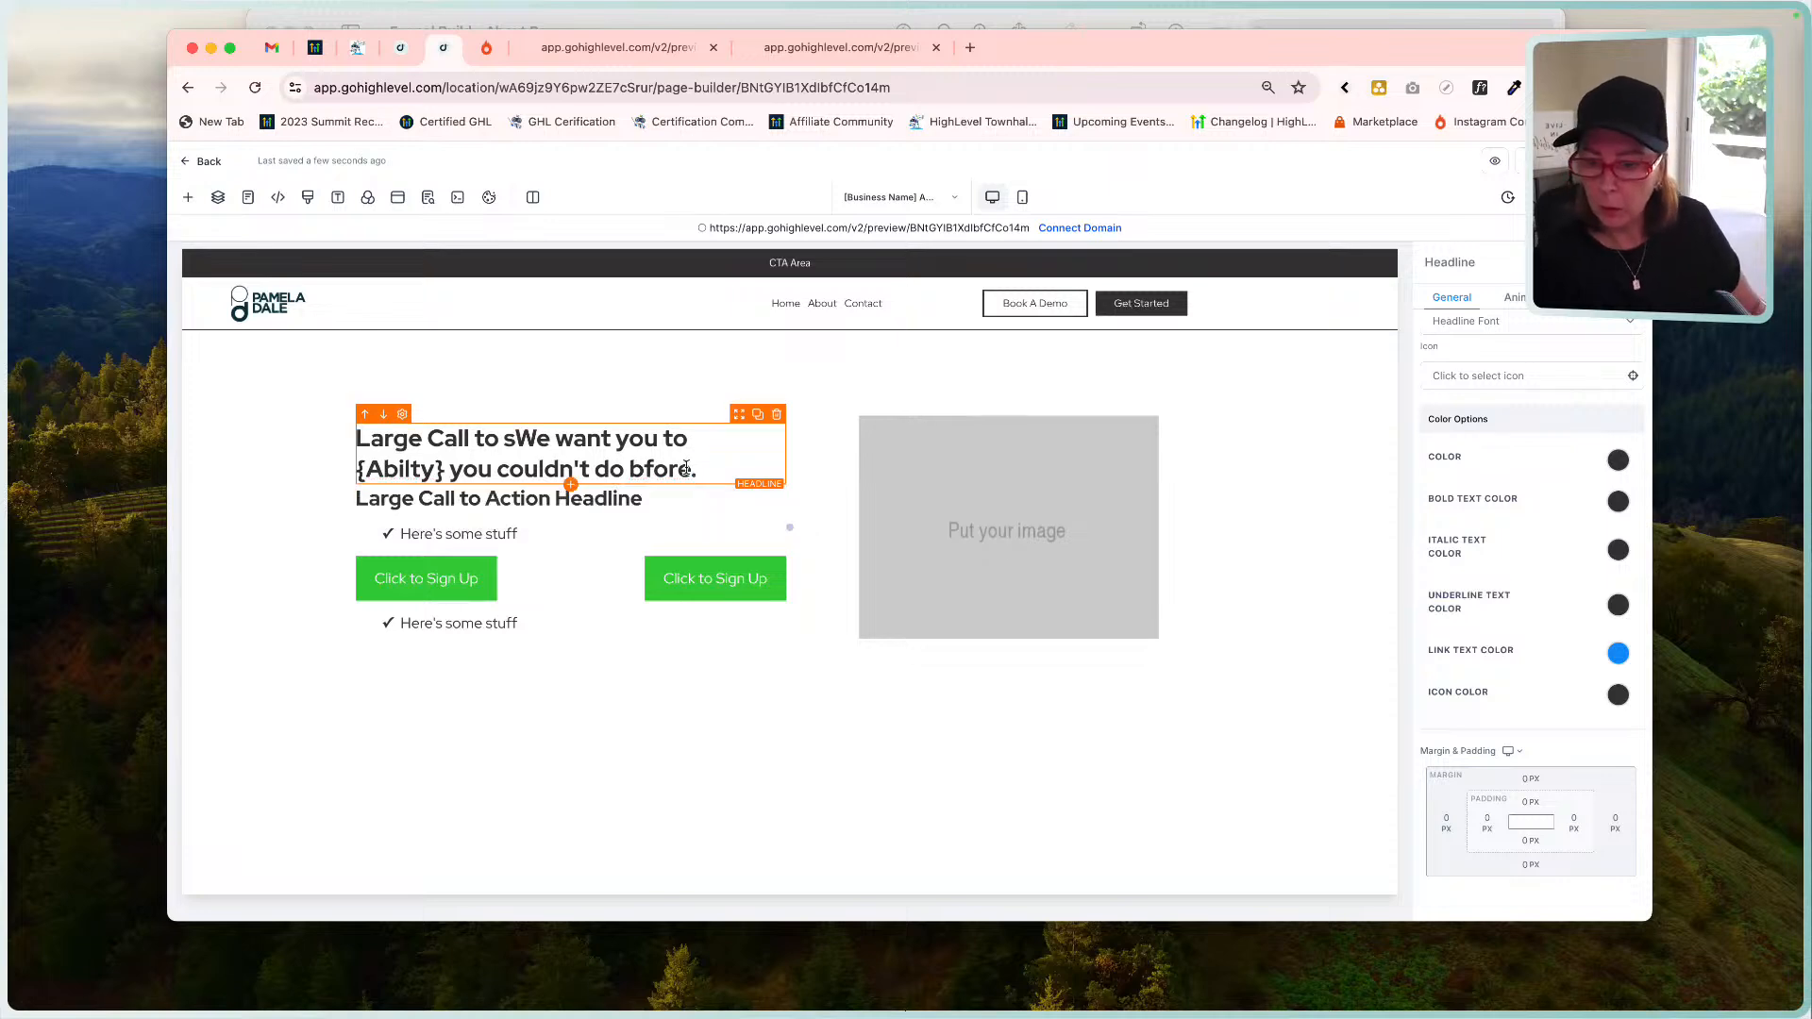
Fix the 'bfore' and 'Abilty' typos, remove leftover text before 'We', and compare with the mockup.
click(645, 469)
text(e)
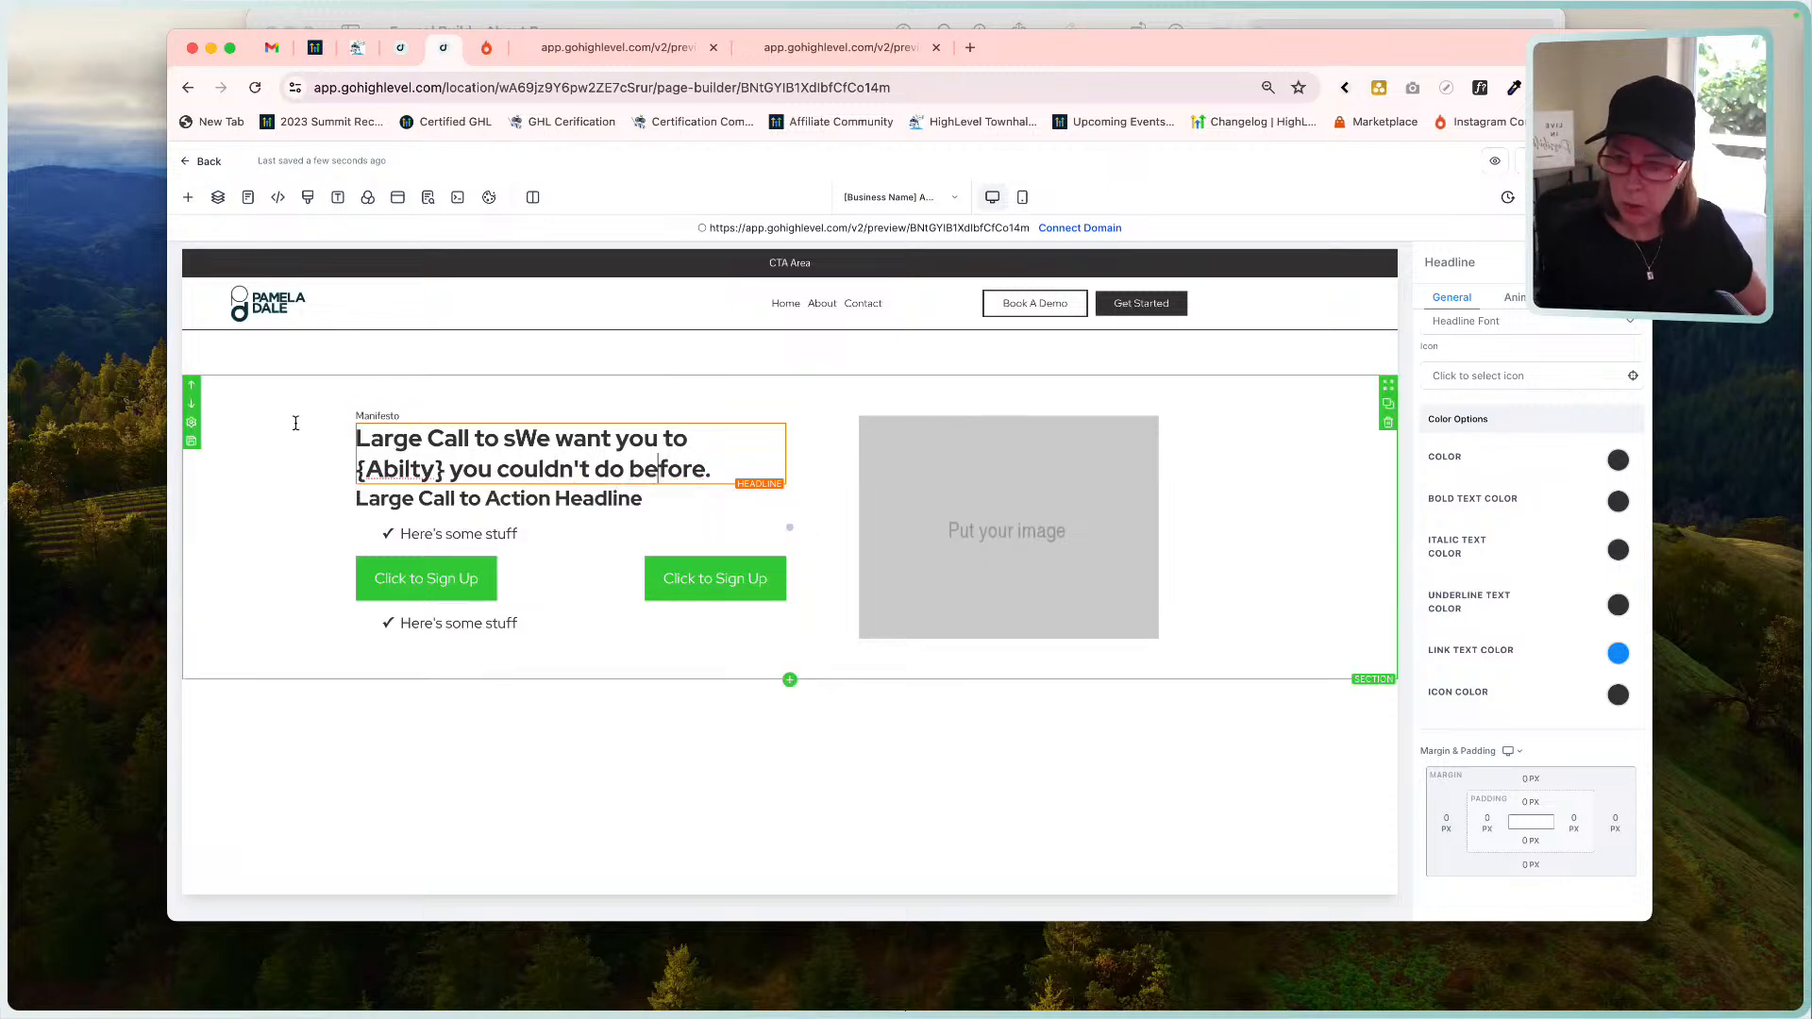
click(407, 470)
text(l)
click(686, 440)
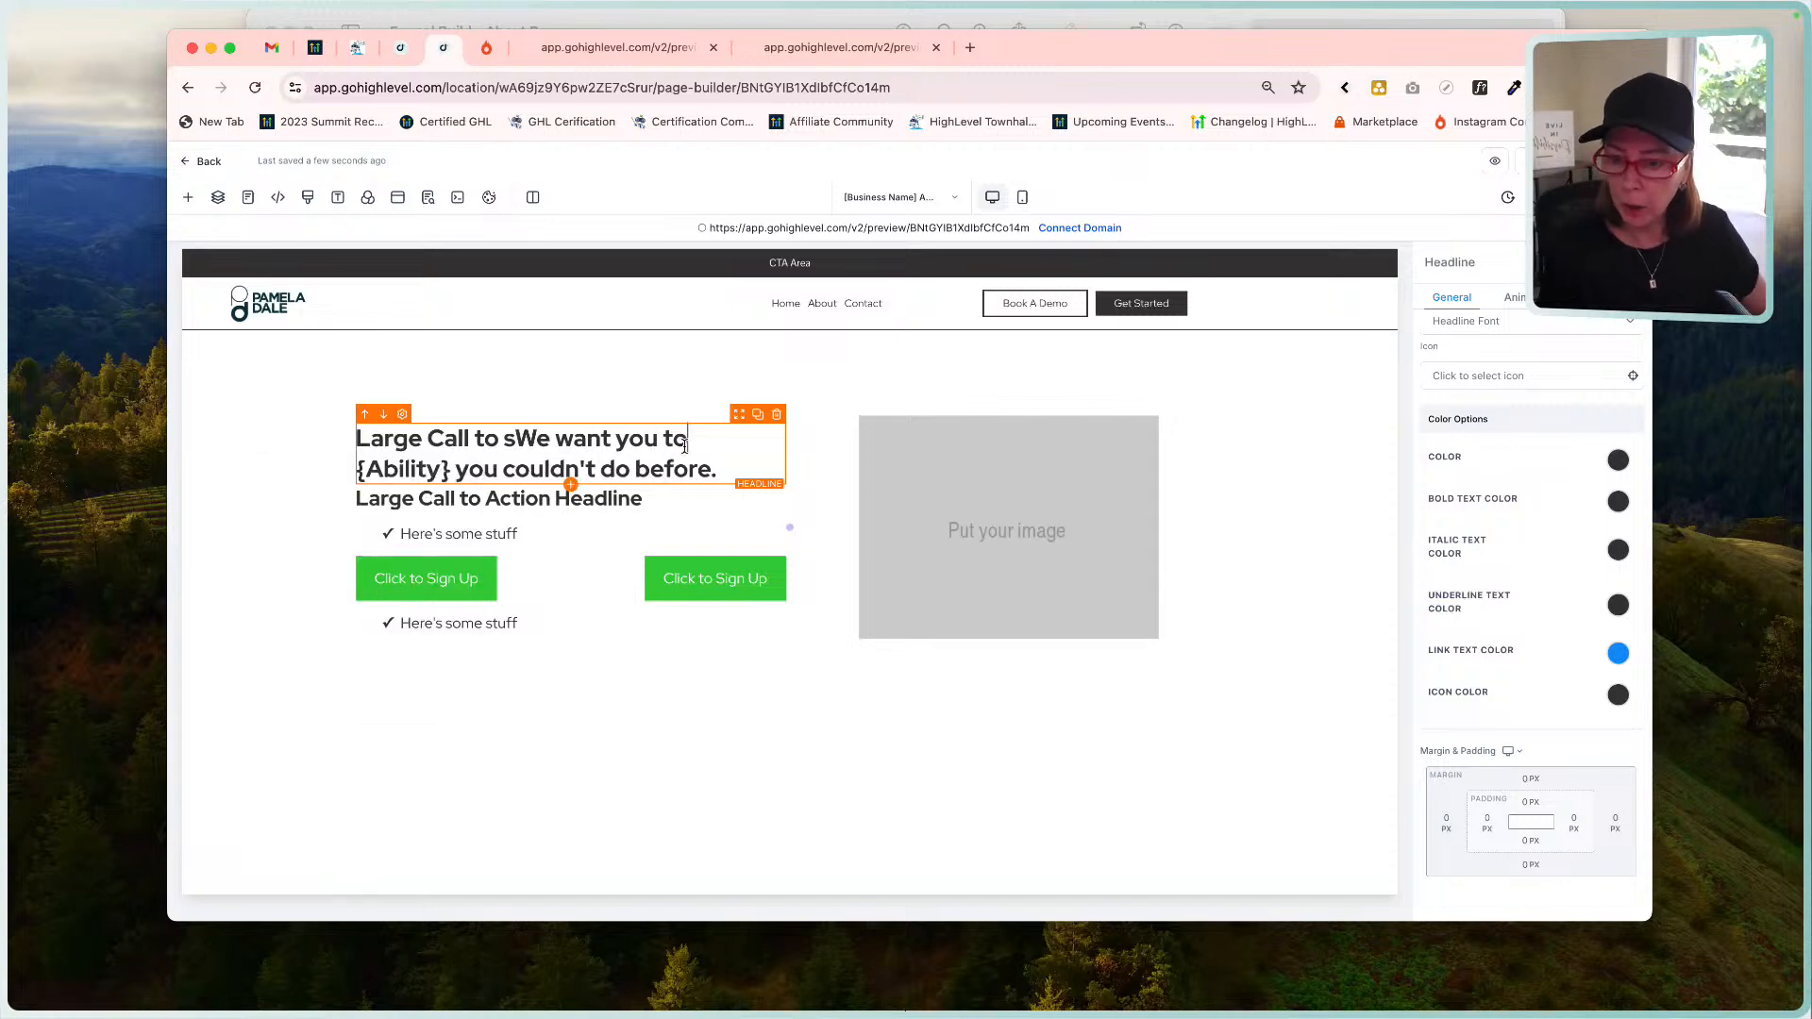
drag(518, 438, 403, 439)
key(BackSpace)
key(BackSpace)
key(BackSpace)
key(BackSpace)
key(BackSpace)
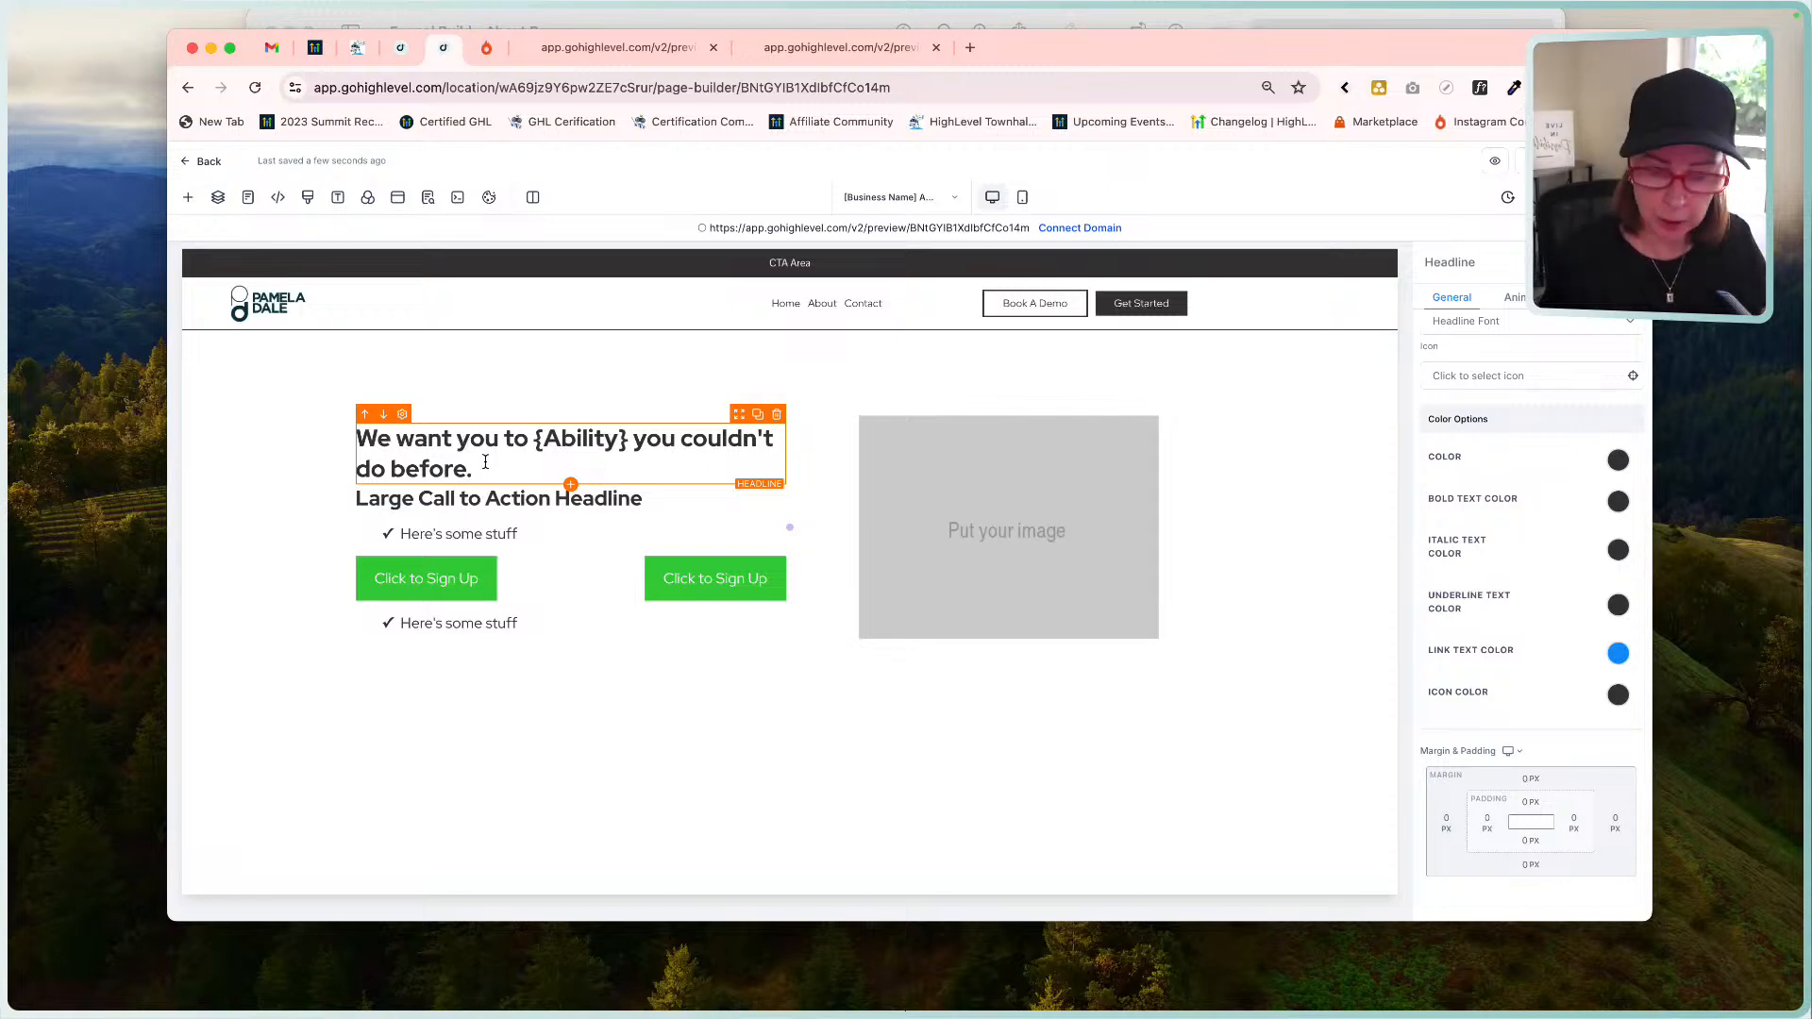
click(674, 24)
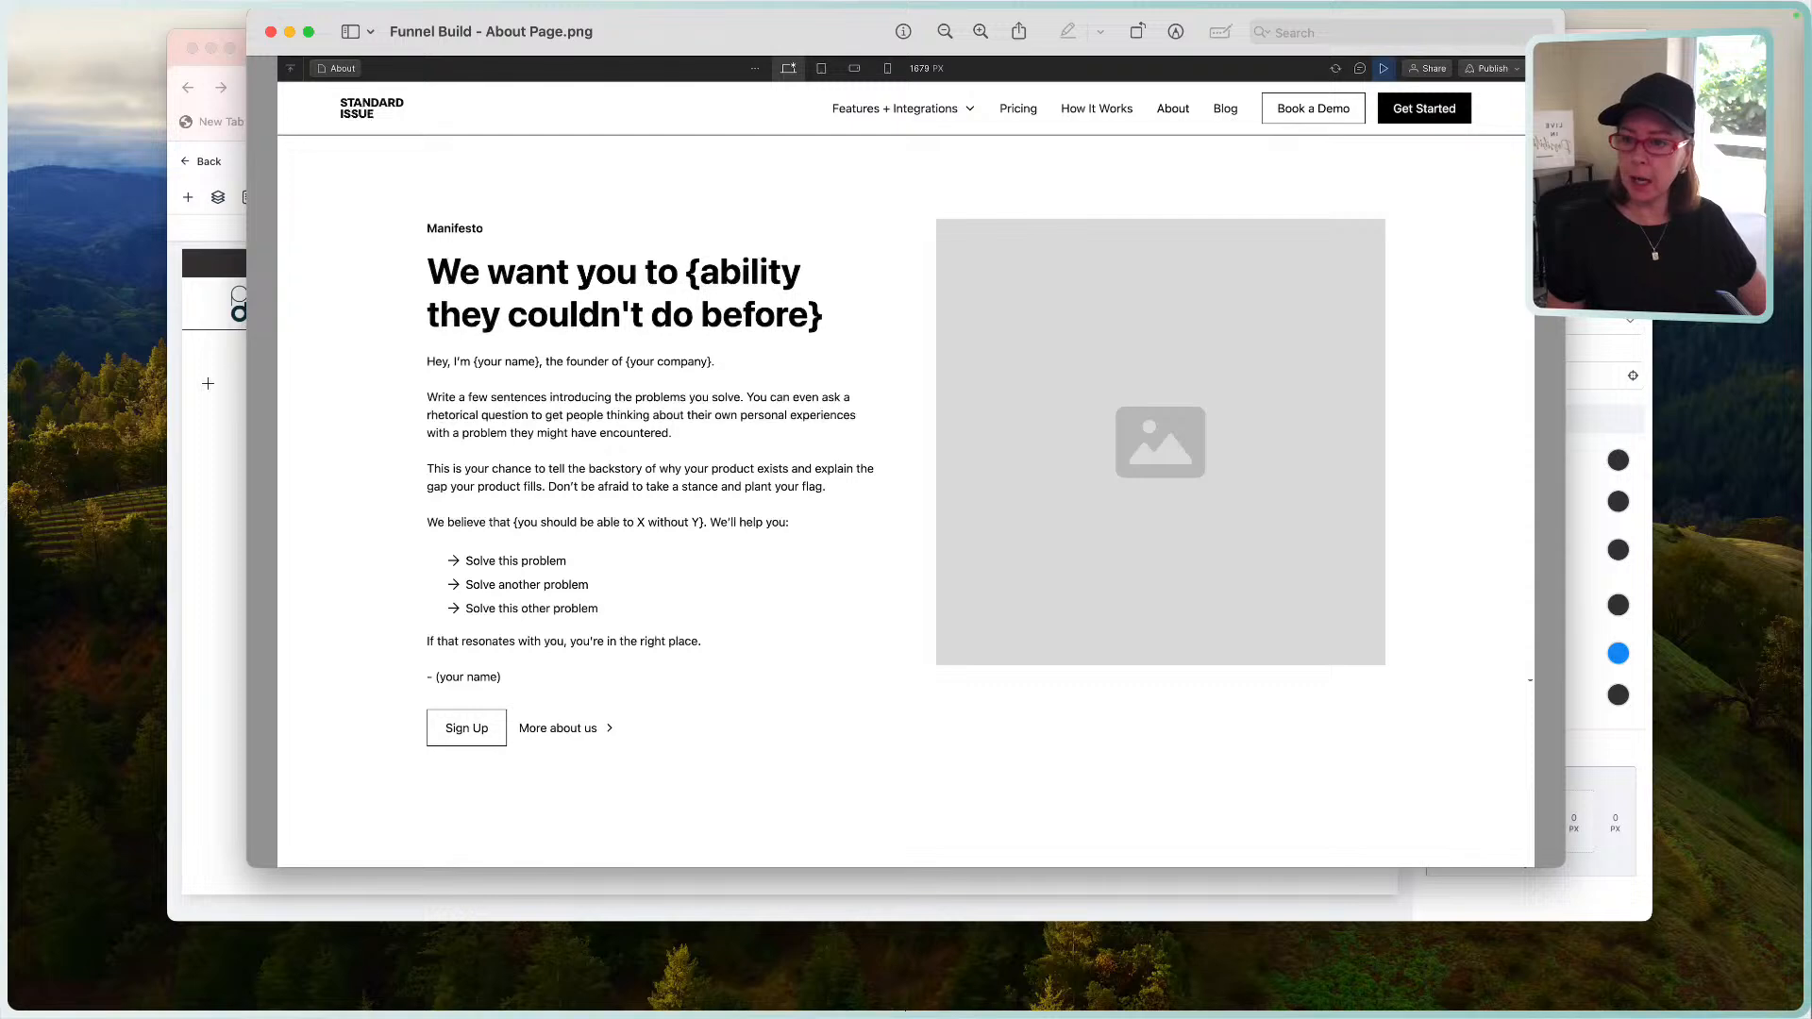
Give the Manifesto label 600 - Semi-Bold font weight and a 16 px font size.
click(236, 366)
click(417, 415)
double_click(417, 415)
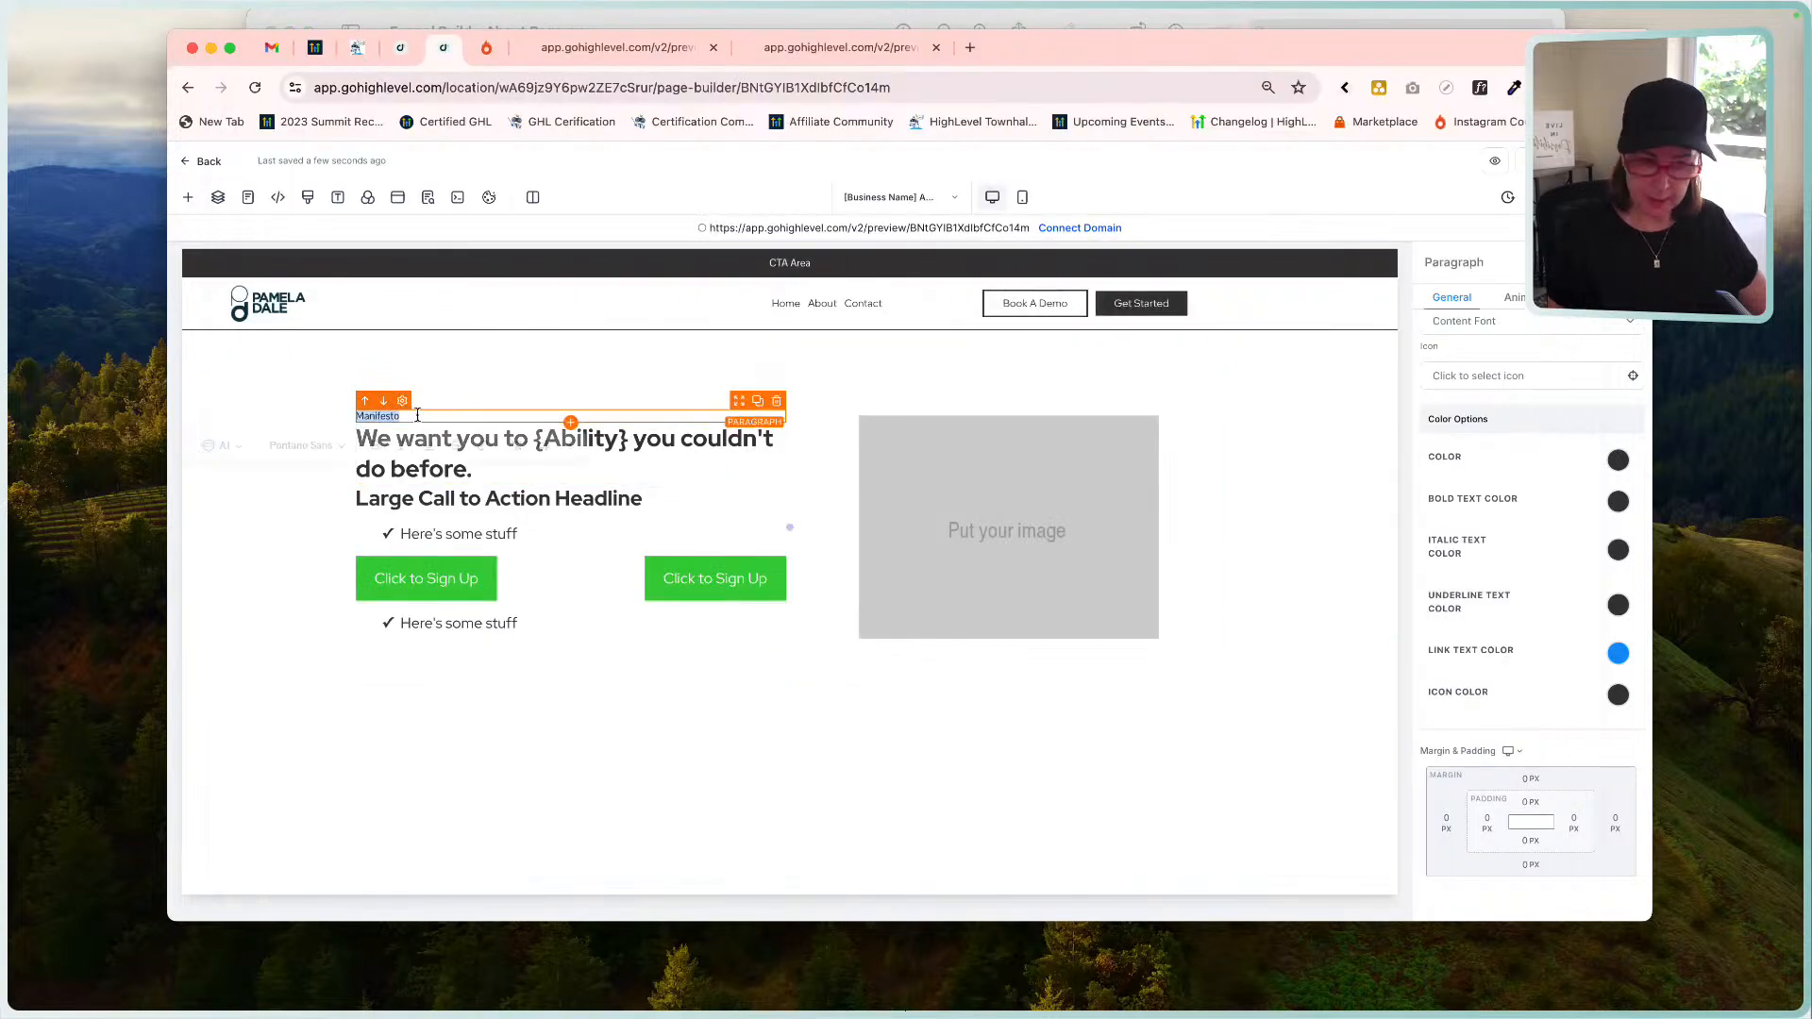
scroll(1544, 484, up, 5)
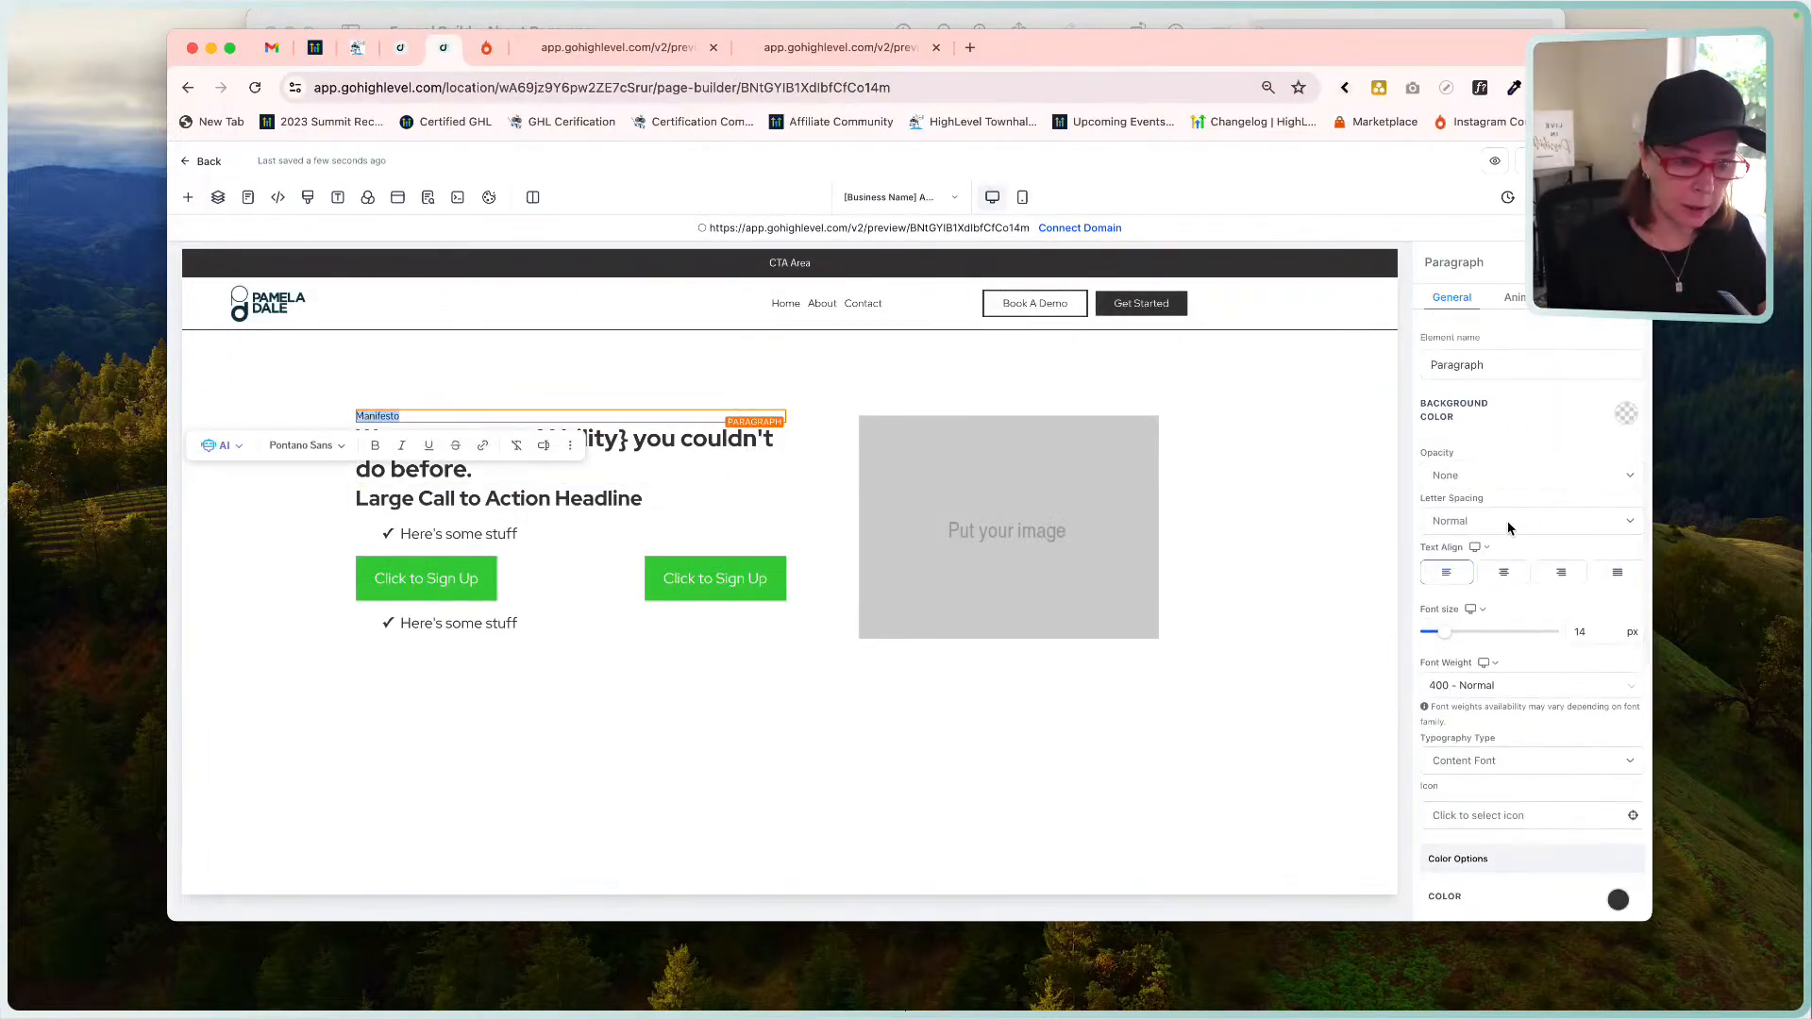
scroll(1498, 657, down, 2)
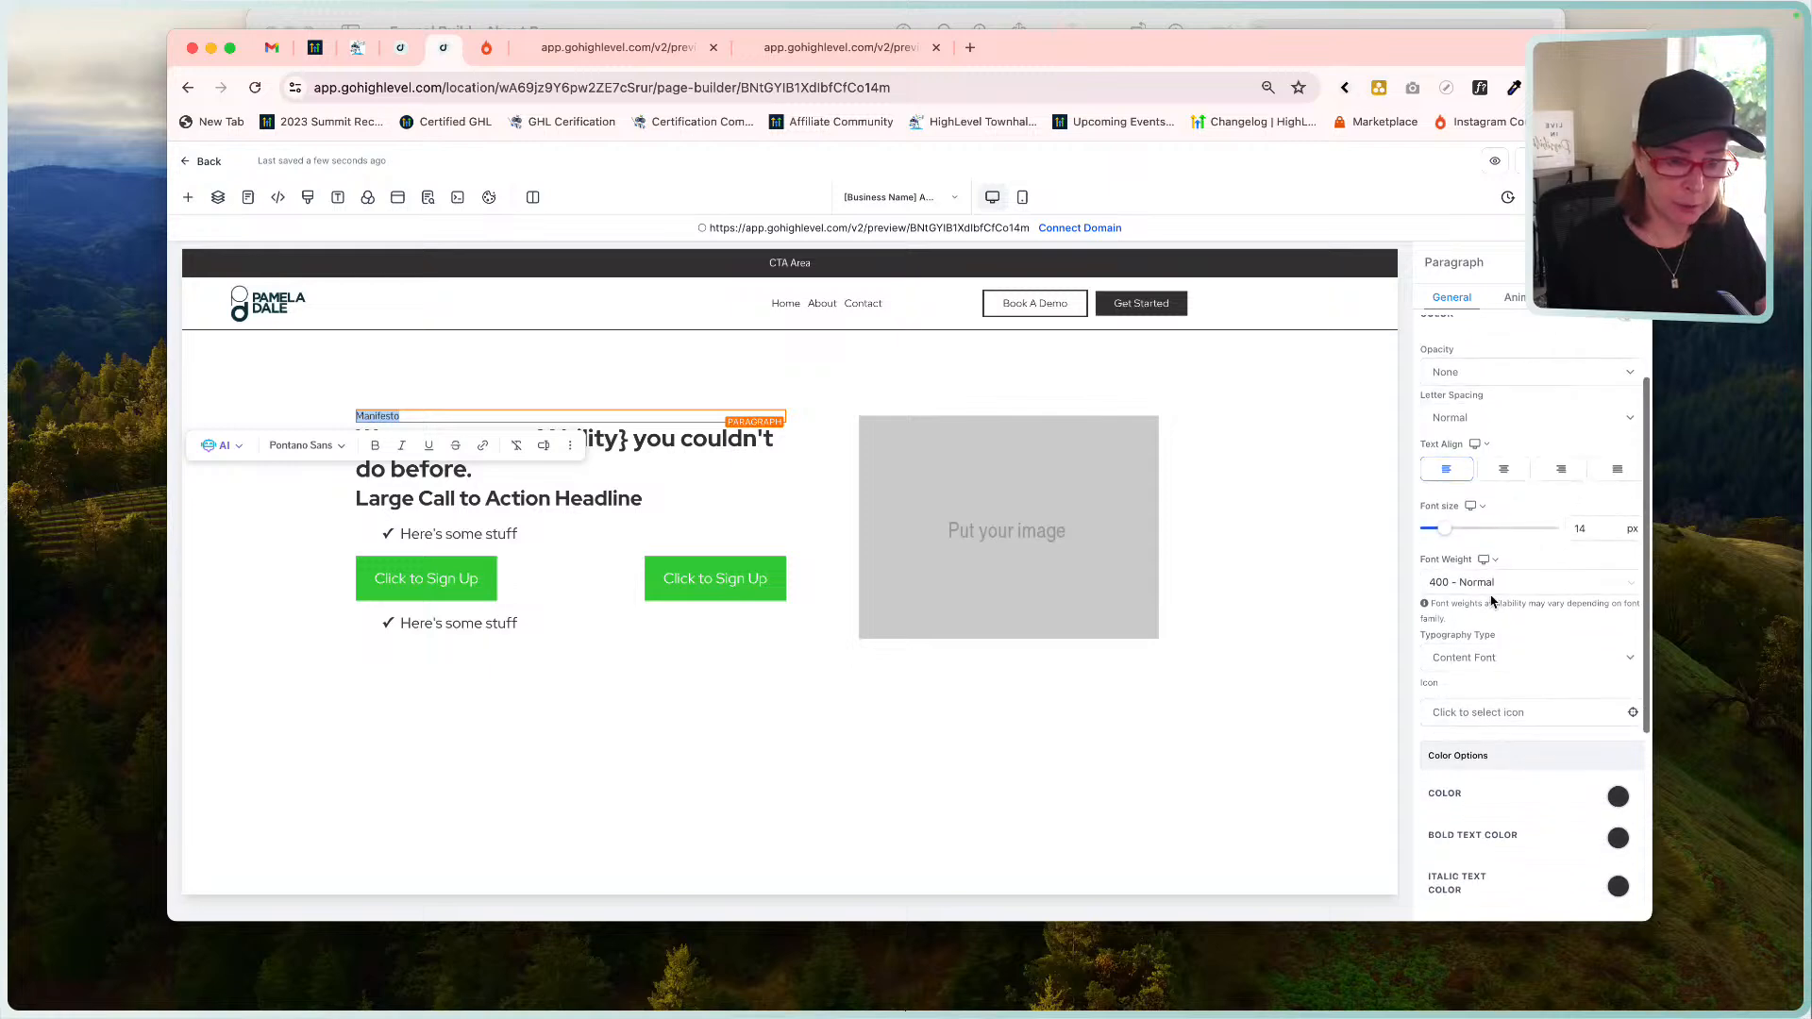
click(1491, 580)
click(1503, 736)
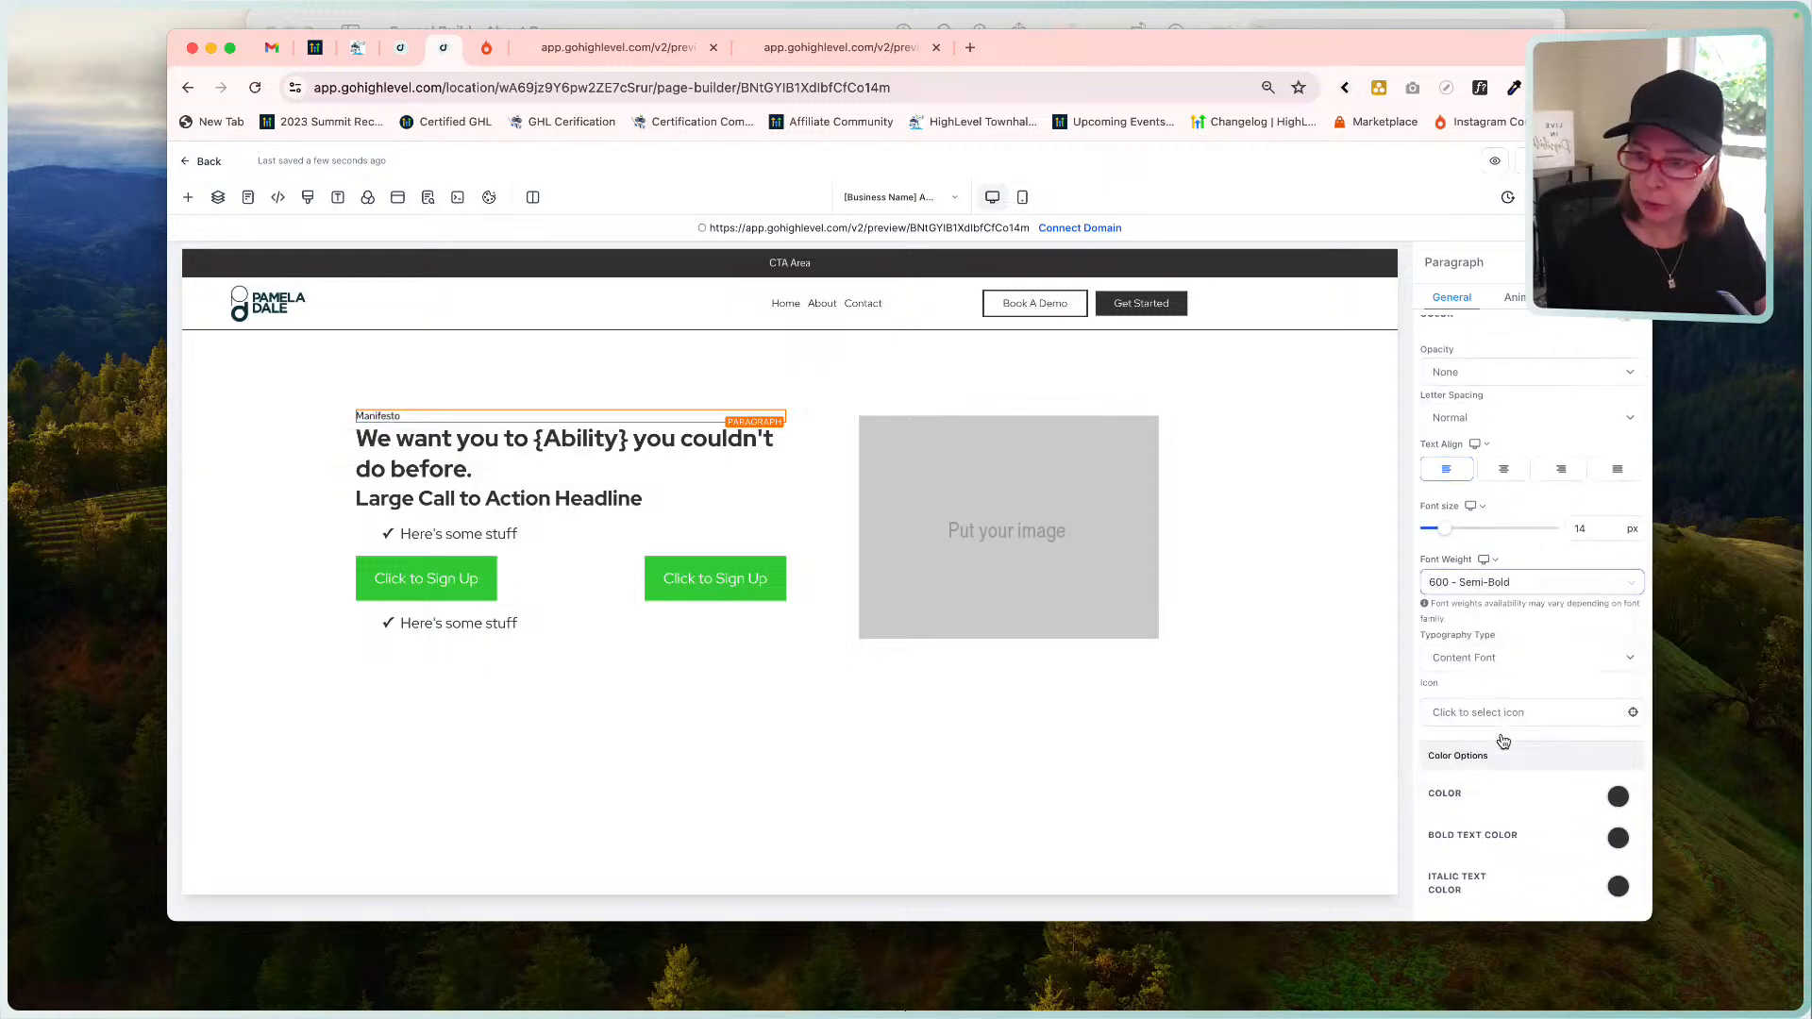
click(1589, 529)
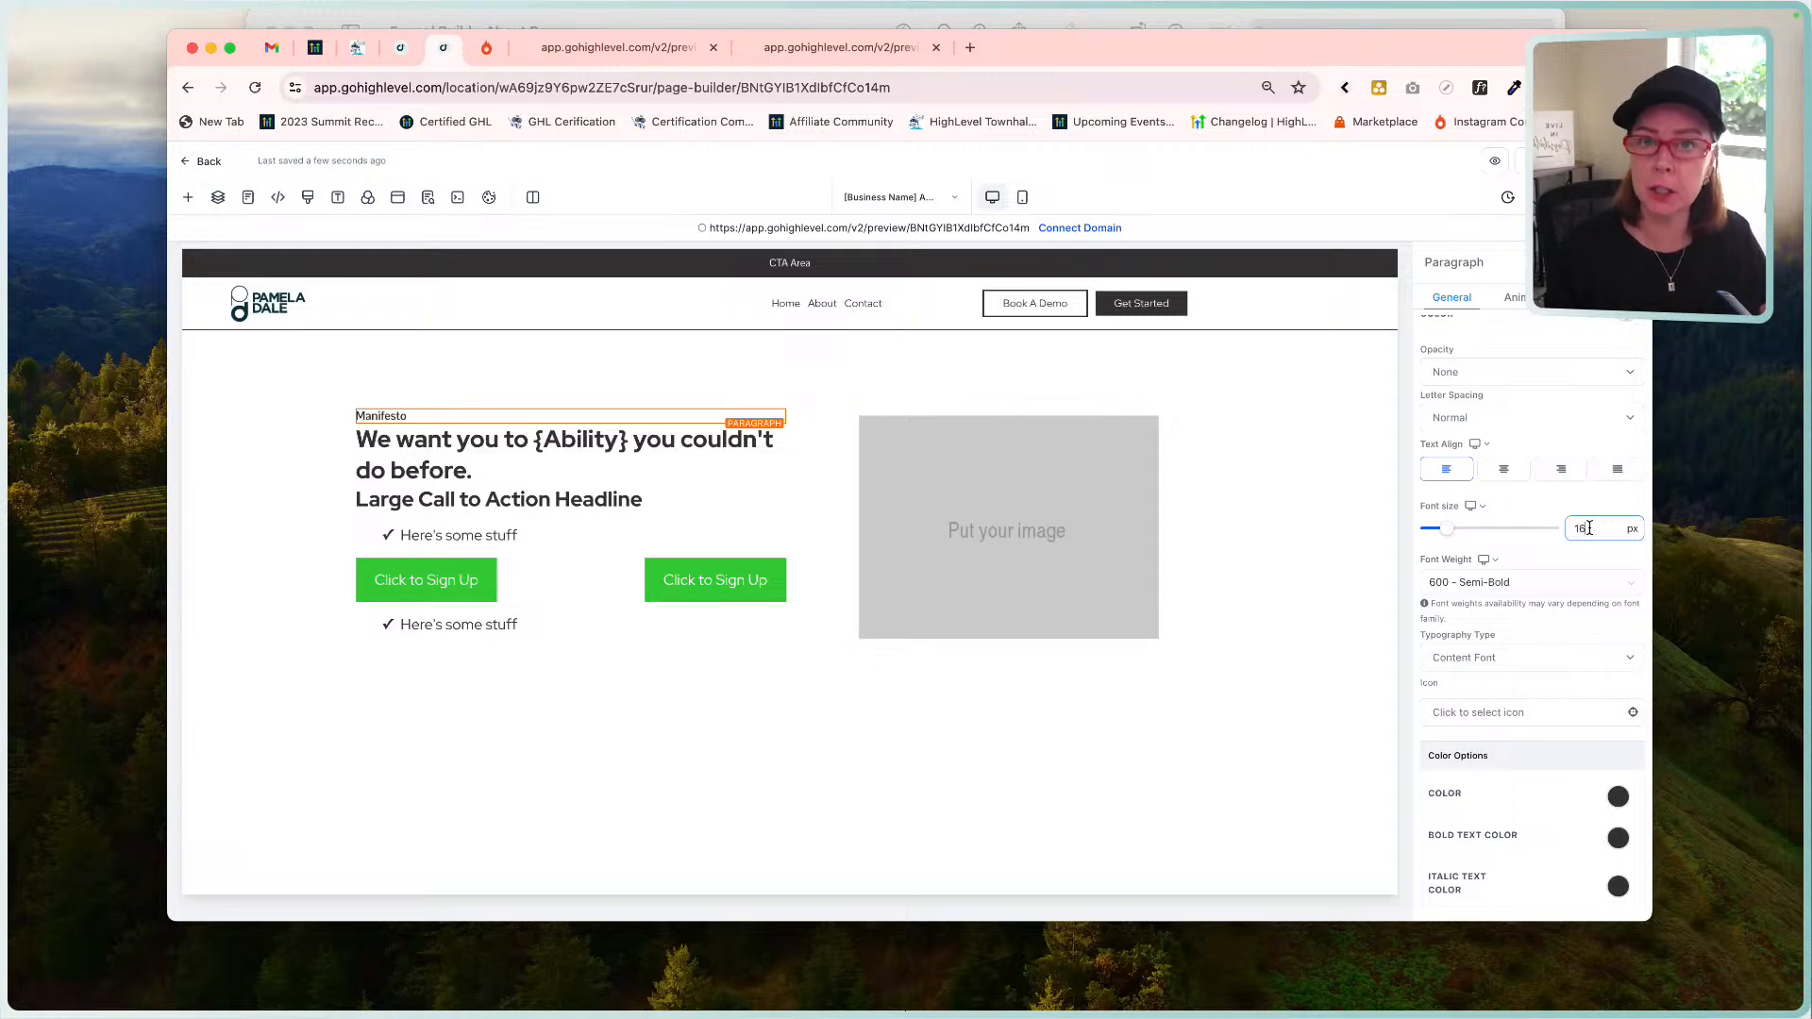
key(Tab)
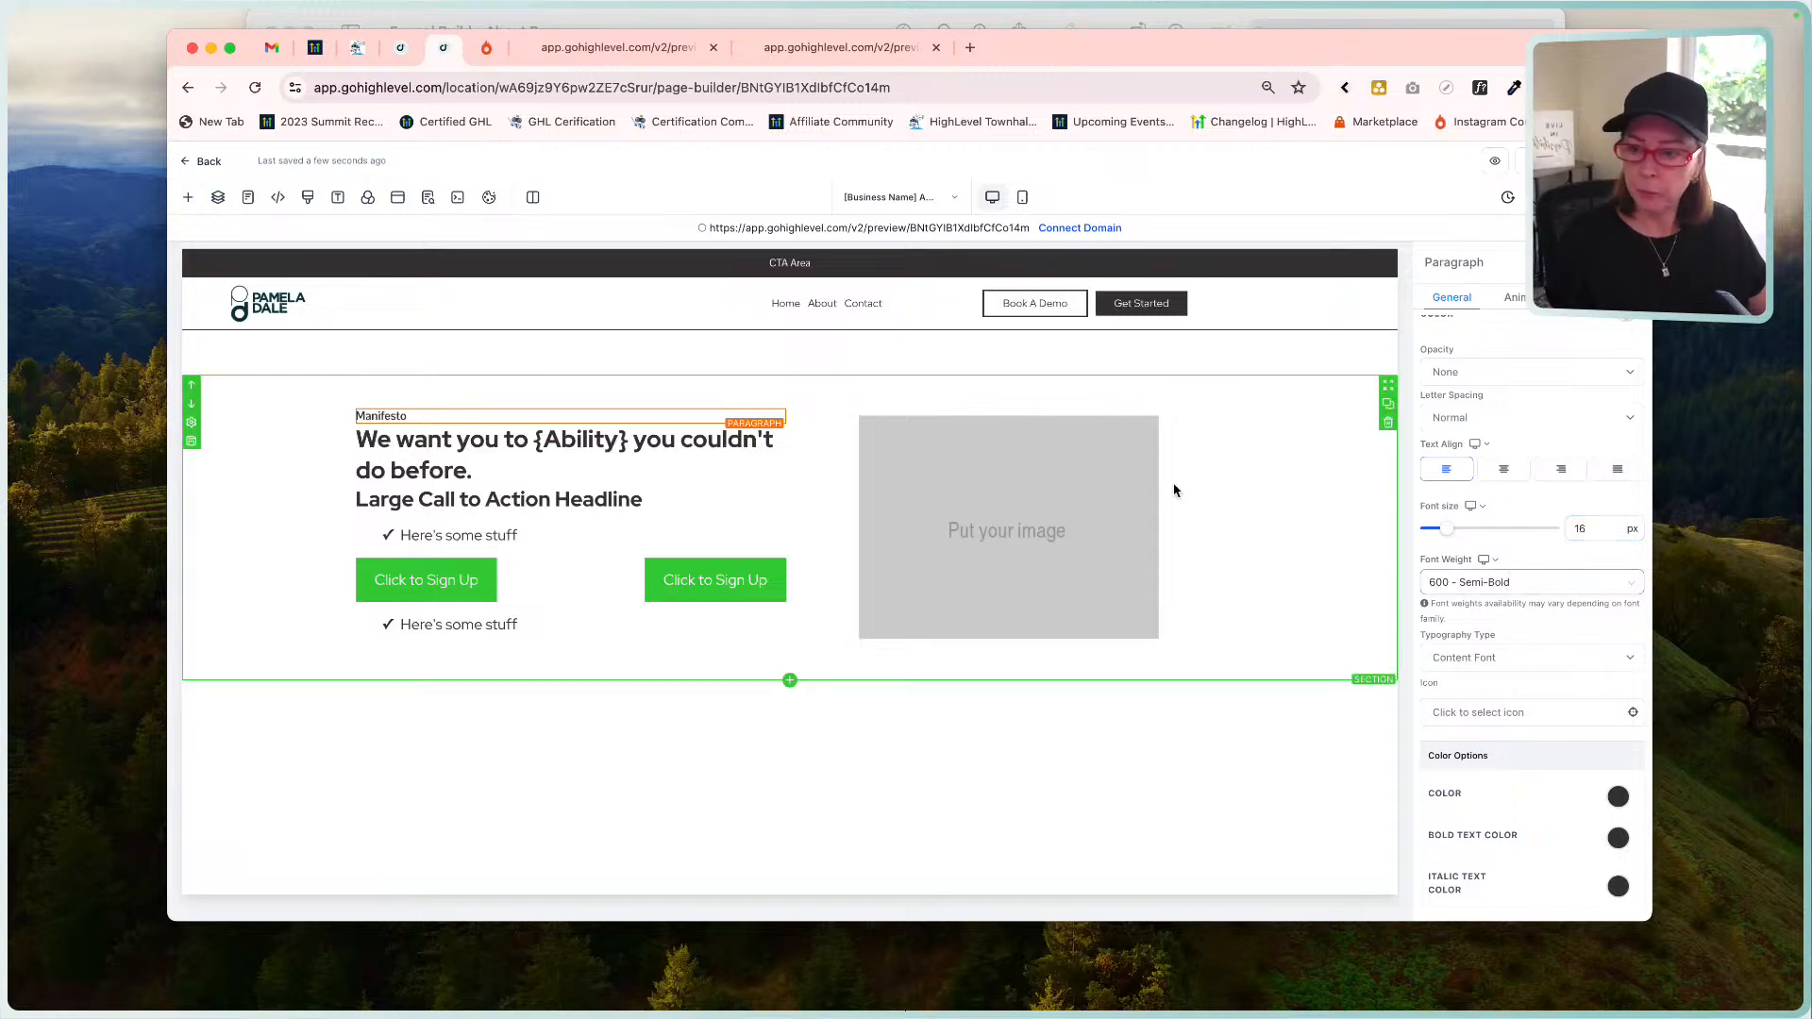
Move the headline's closing brace from after 'Ability' to the end of the sentence.
click(669, 473)
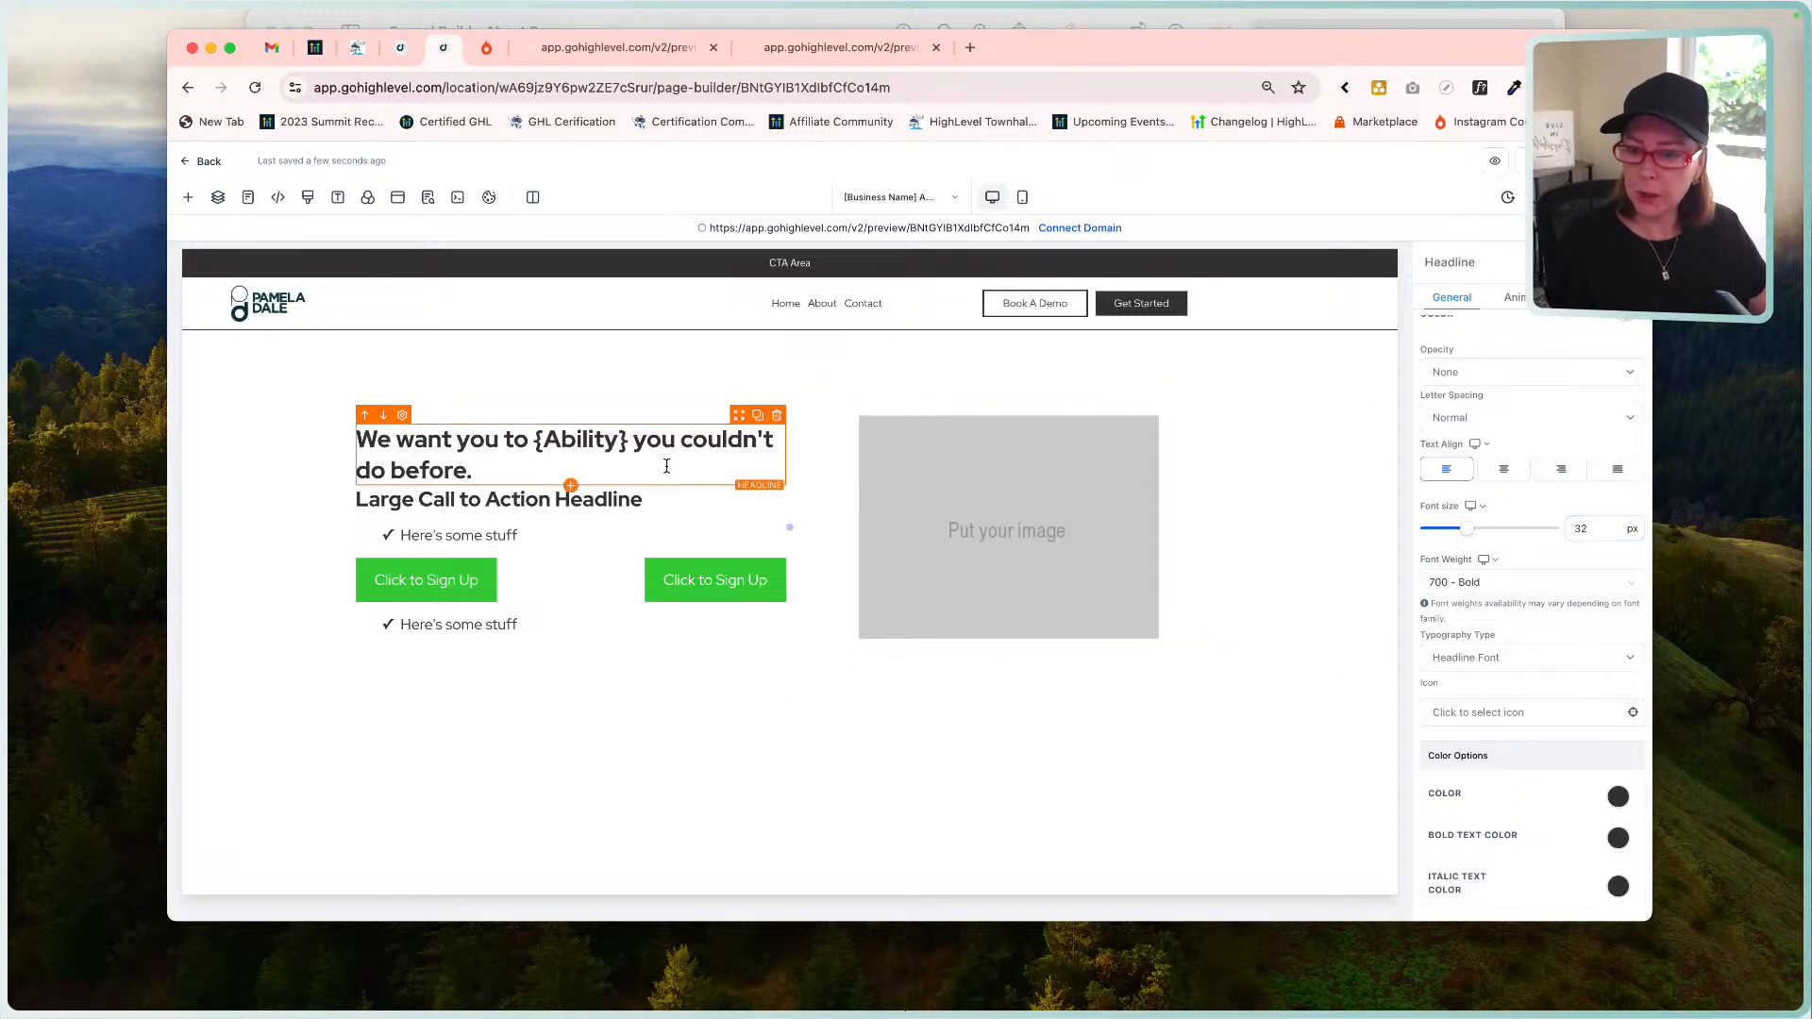
click(1083, 20)
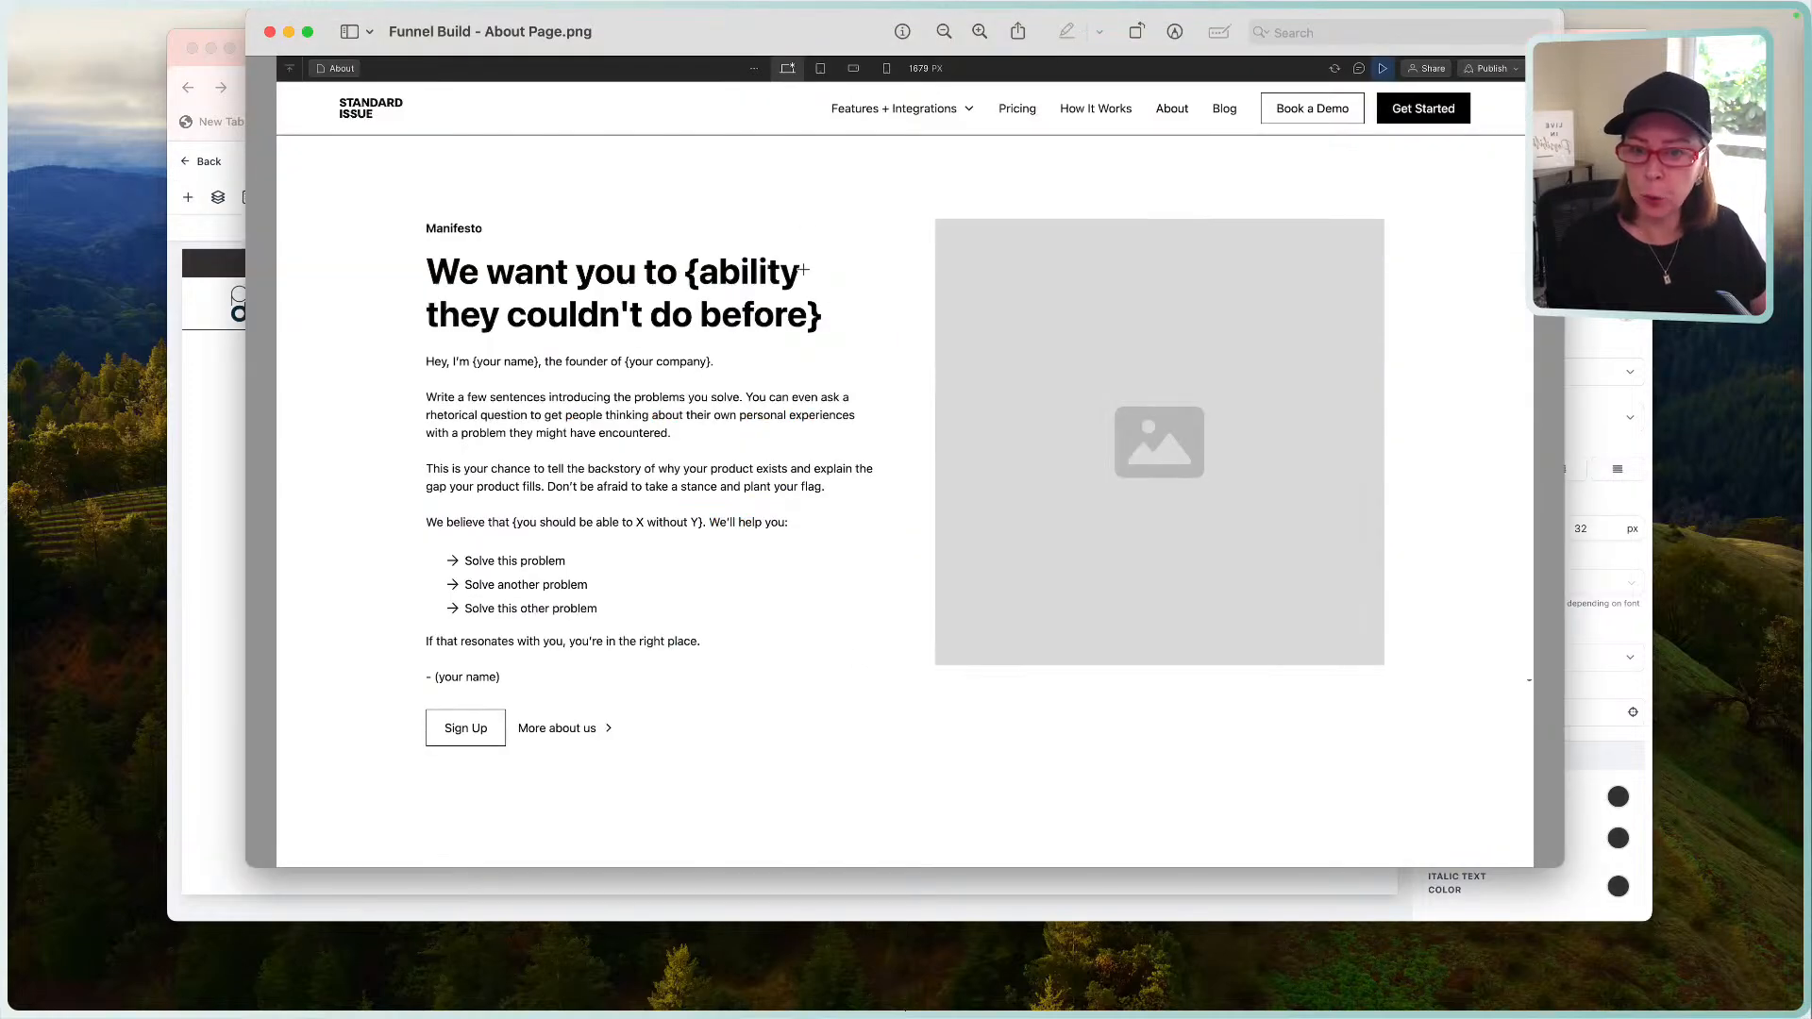
click(221, 467)
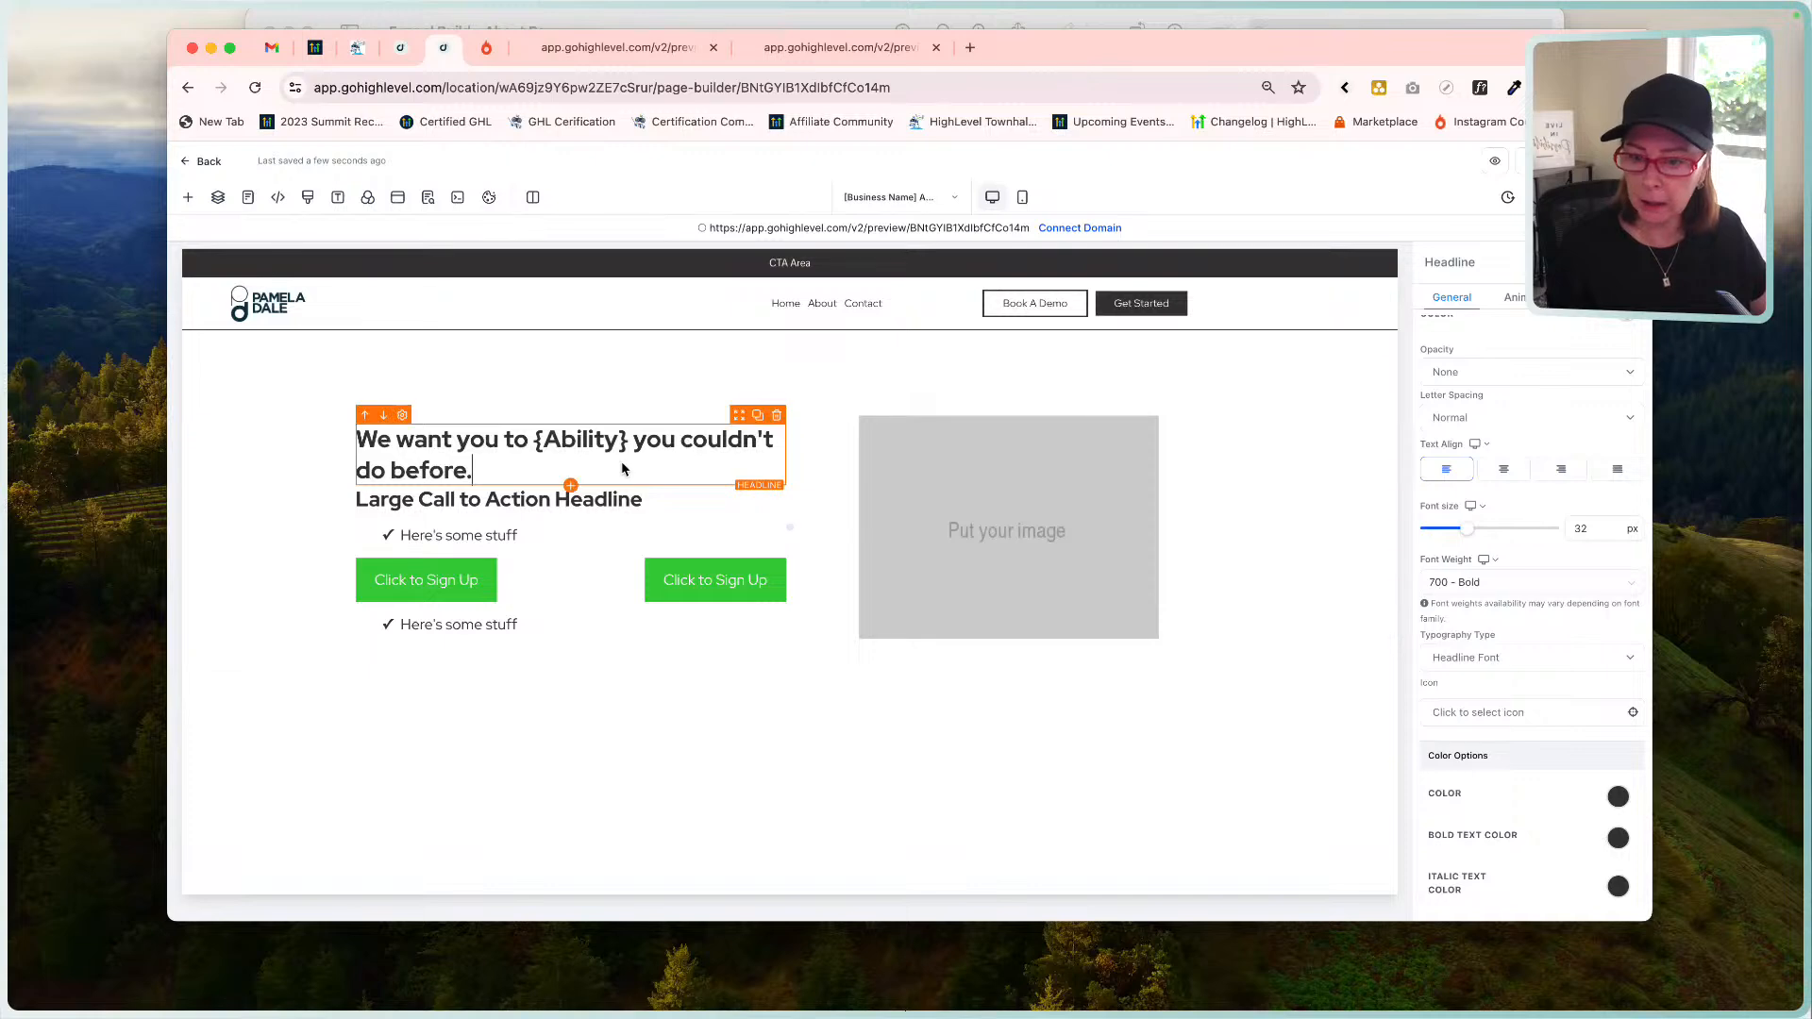
click(627, 443)
key(BackSpace)
click(475, 470)
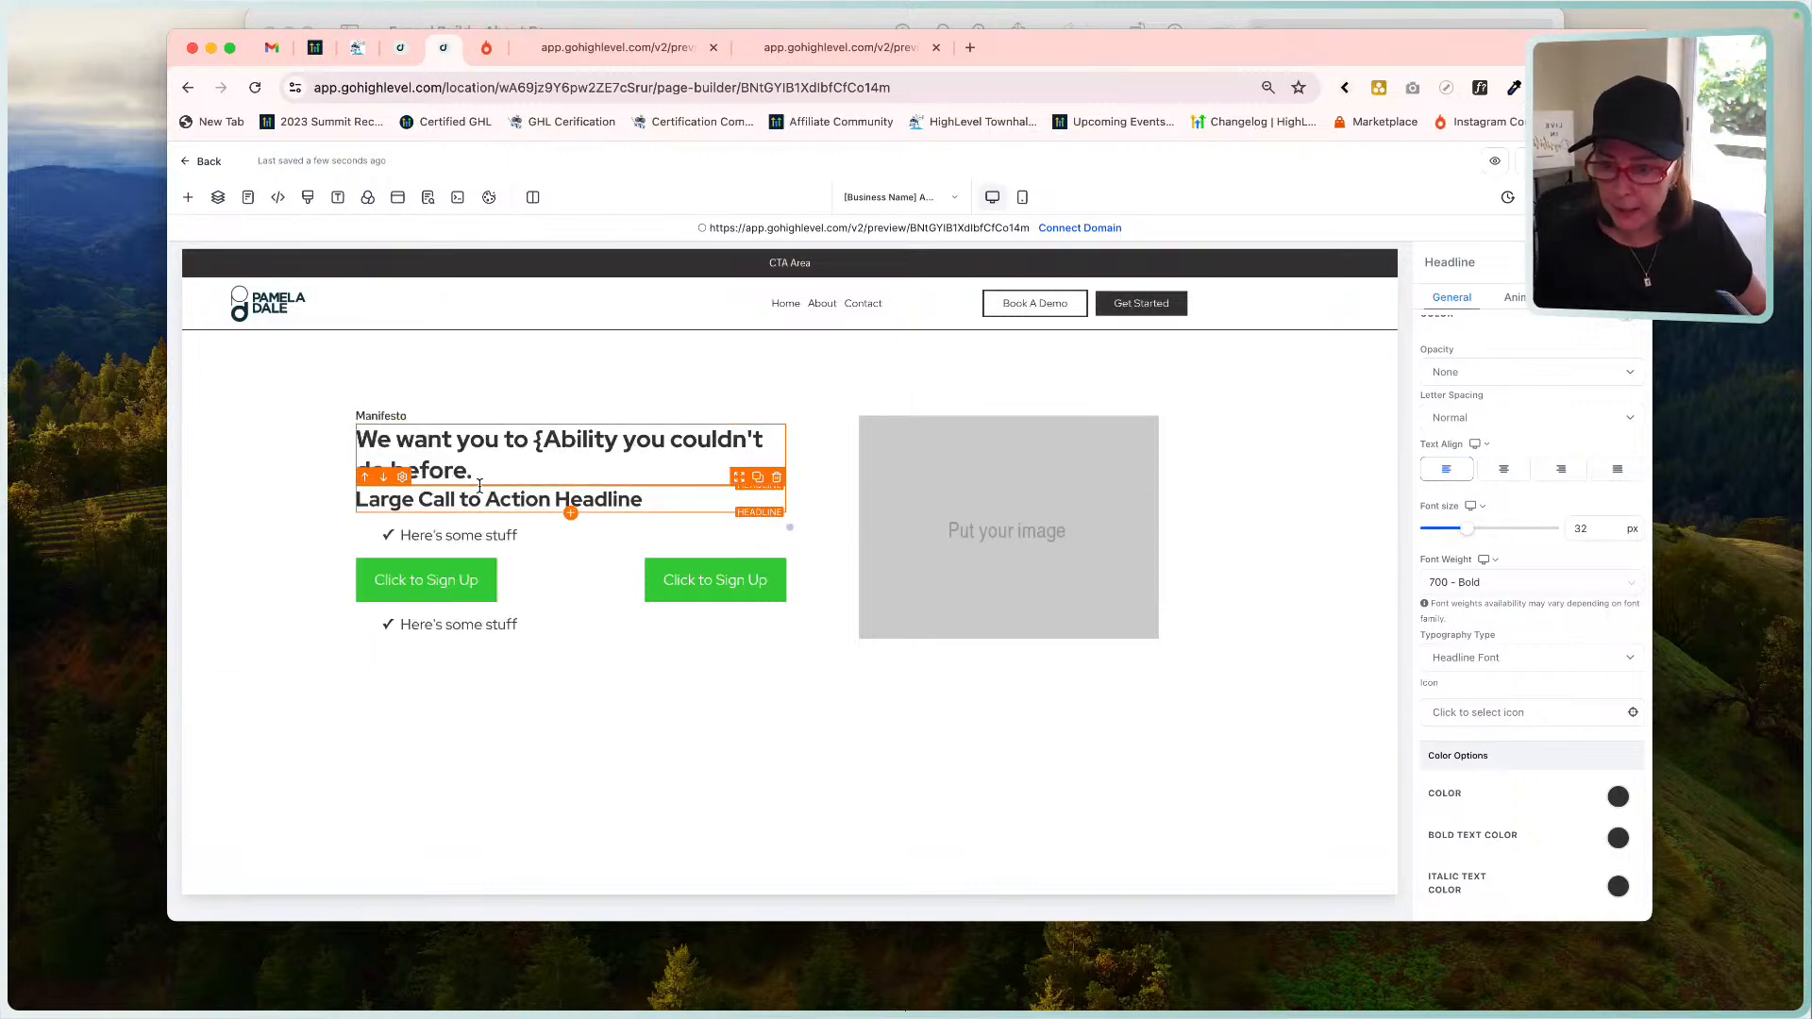
text(})
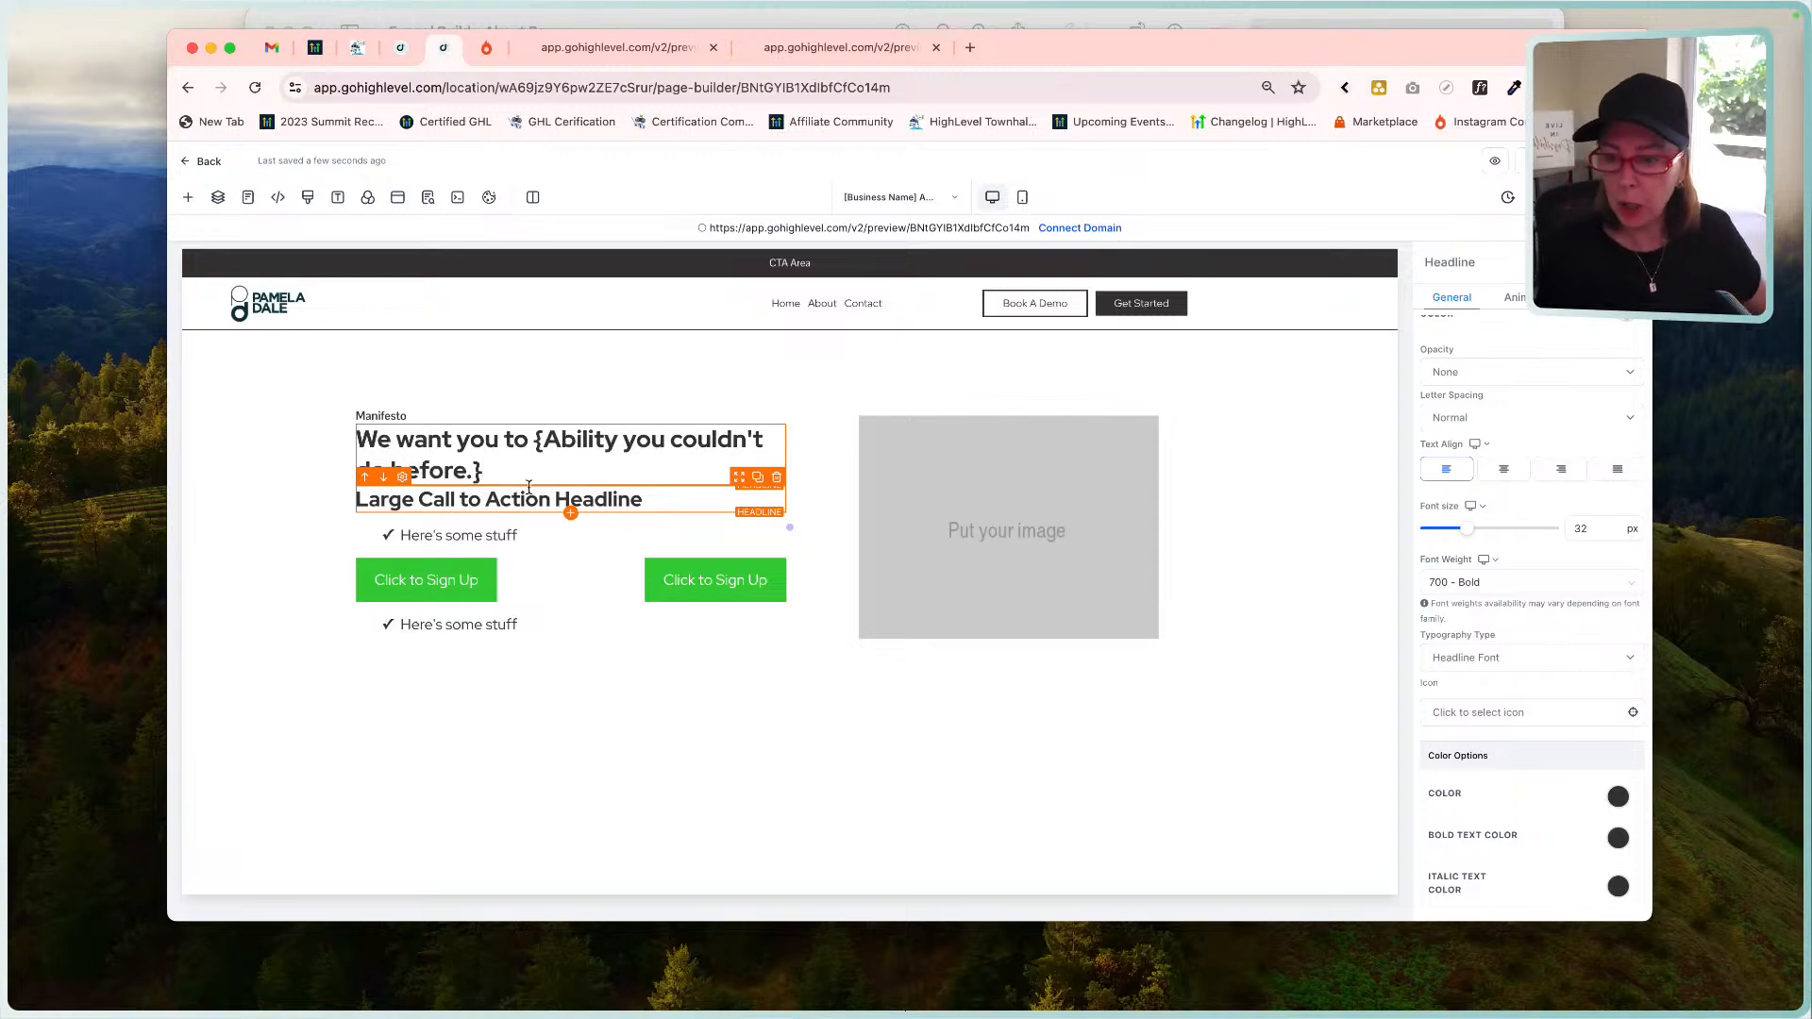
Raise the headline font size to 36 px, then 40 px, comparing against the mockup.
click(1595, 529)
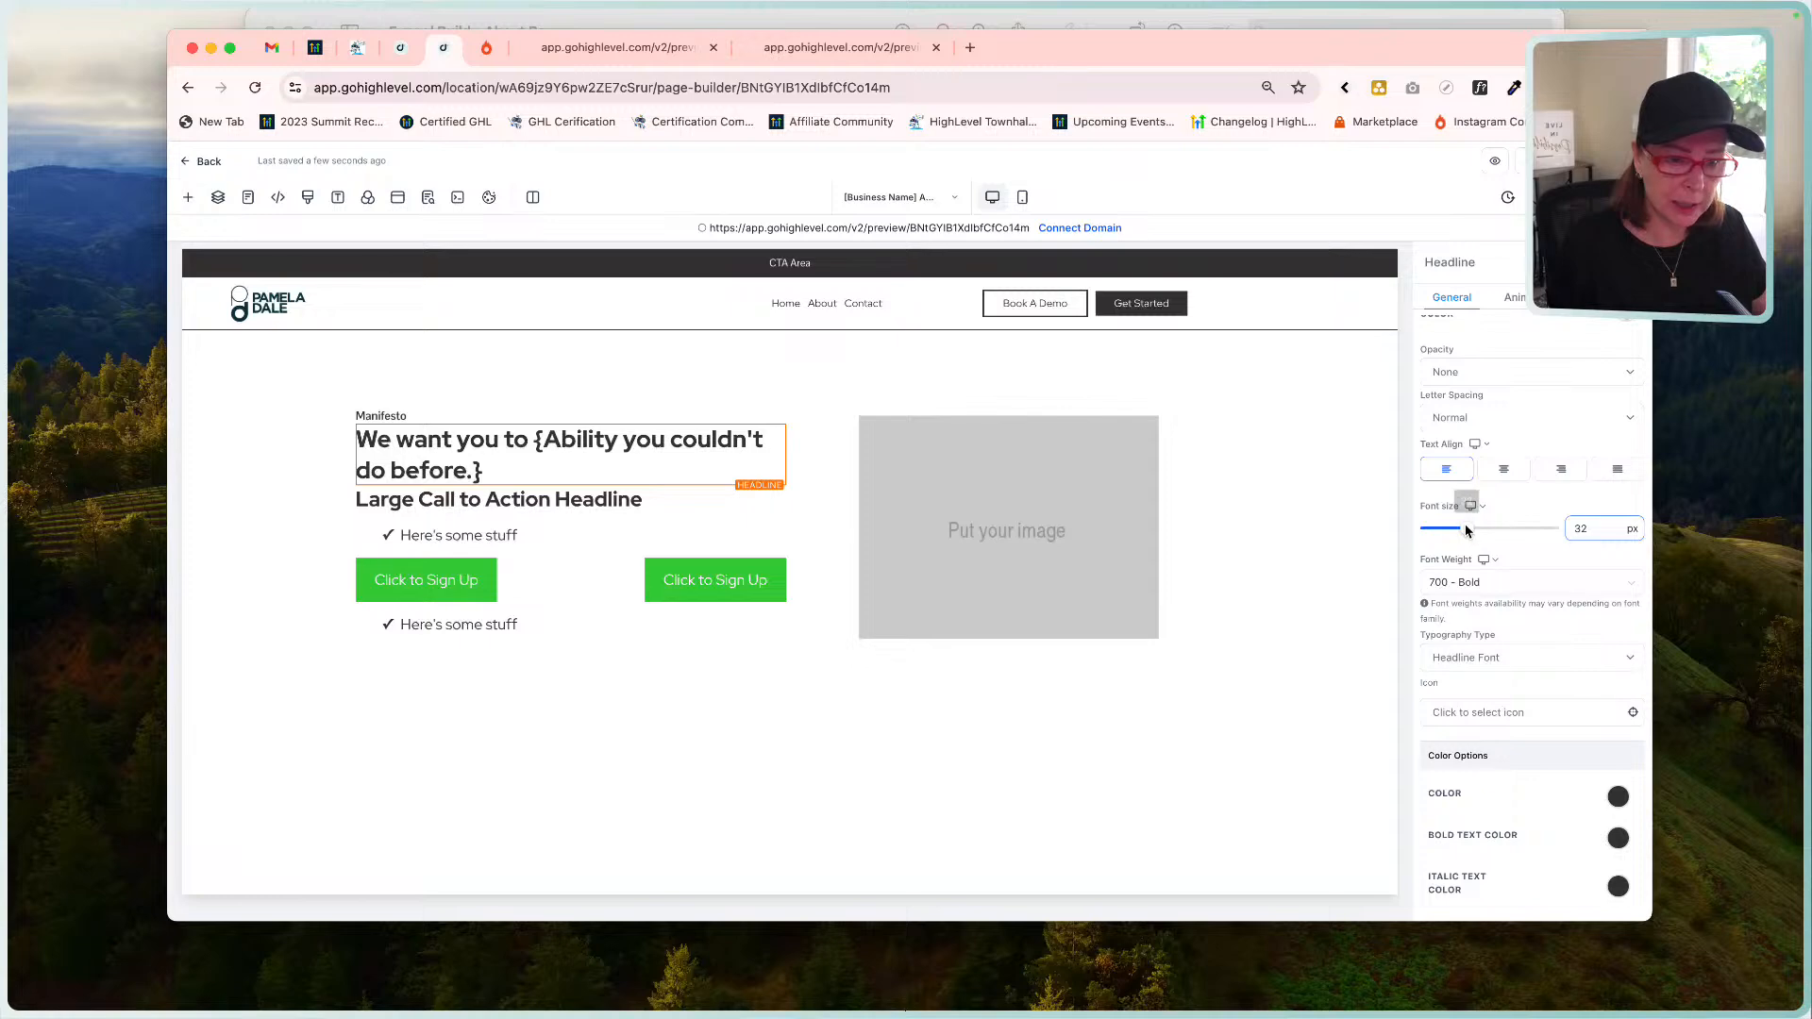
key(BackSpace)
text(6)
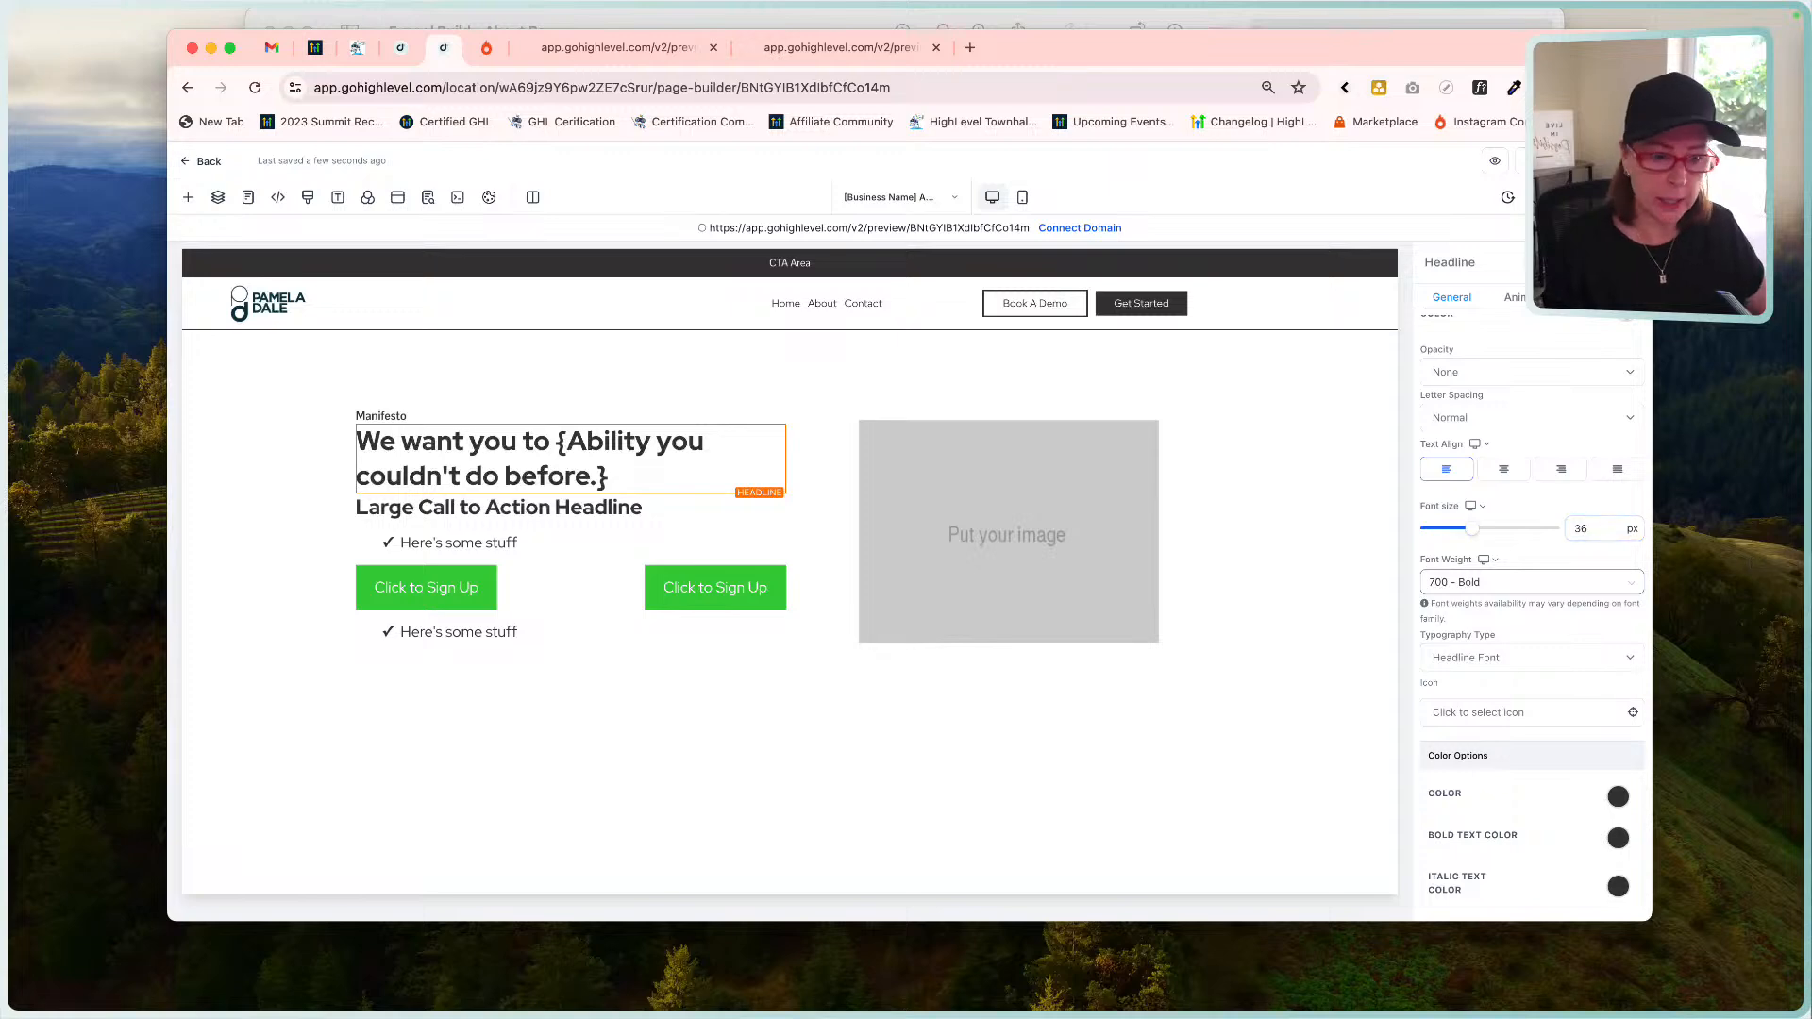
click(1598, 529)
key(BackSpace)
key(BackSpace)
text(40)
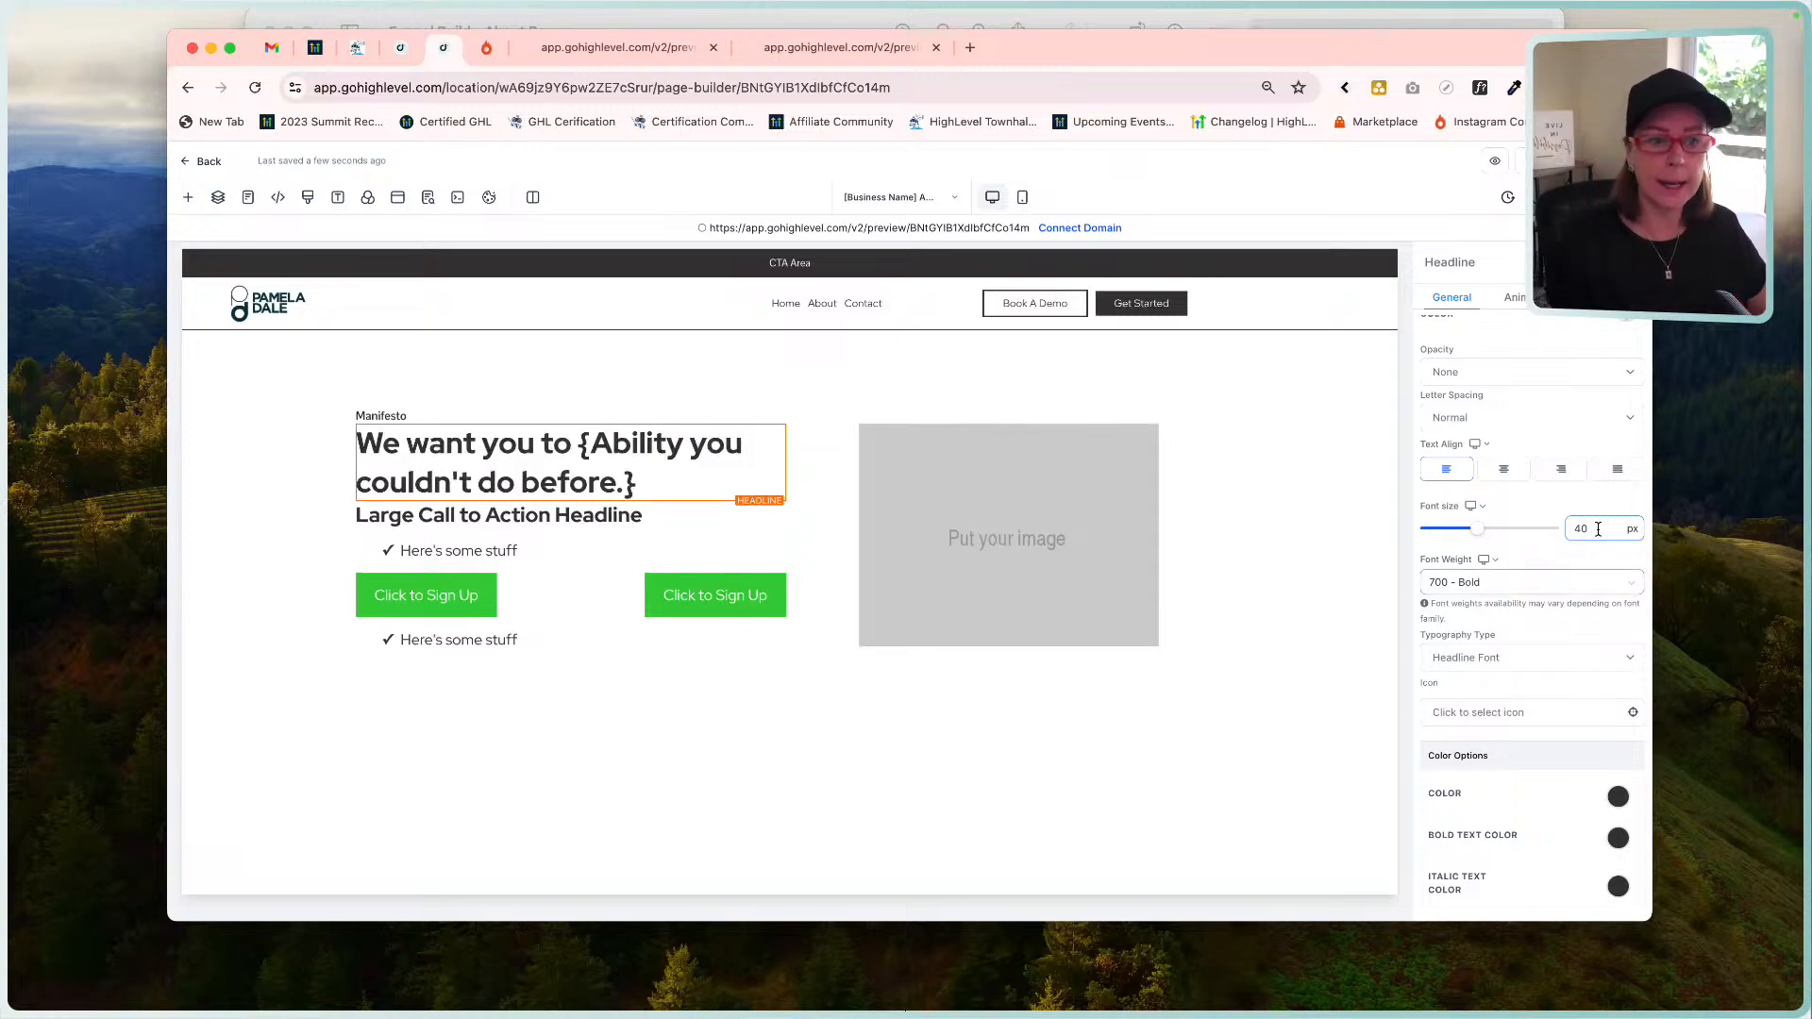
click(1046, 22)
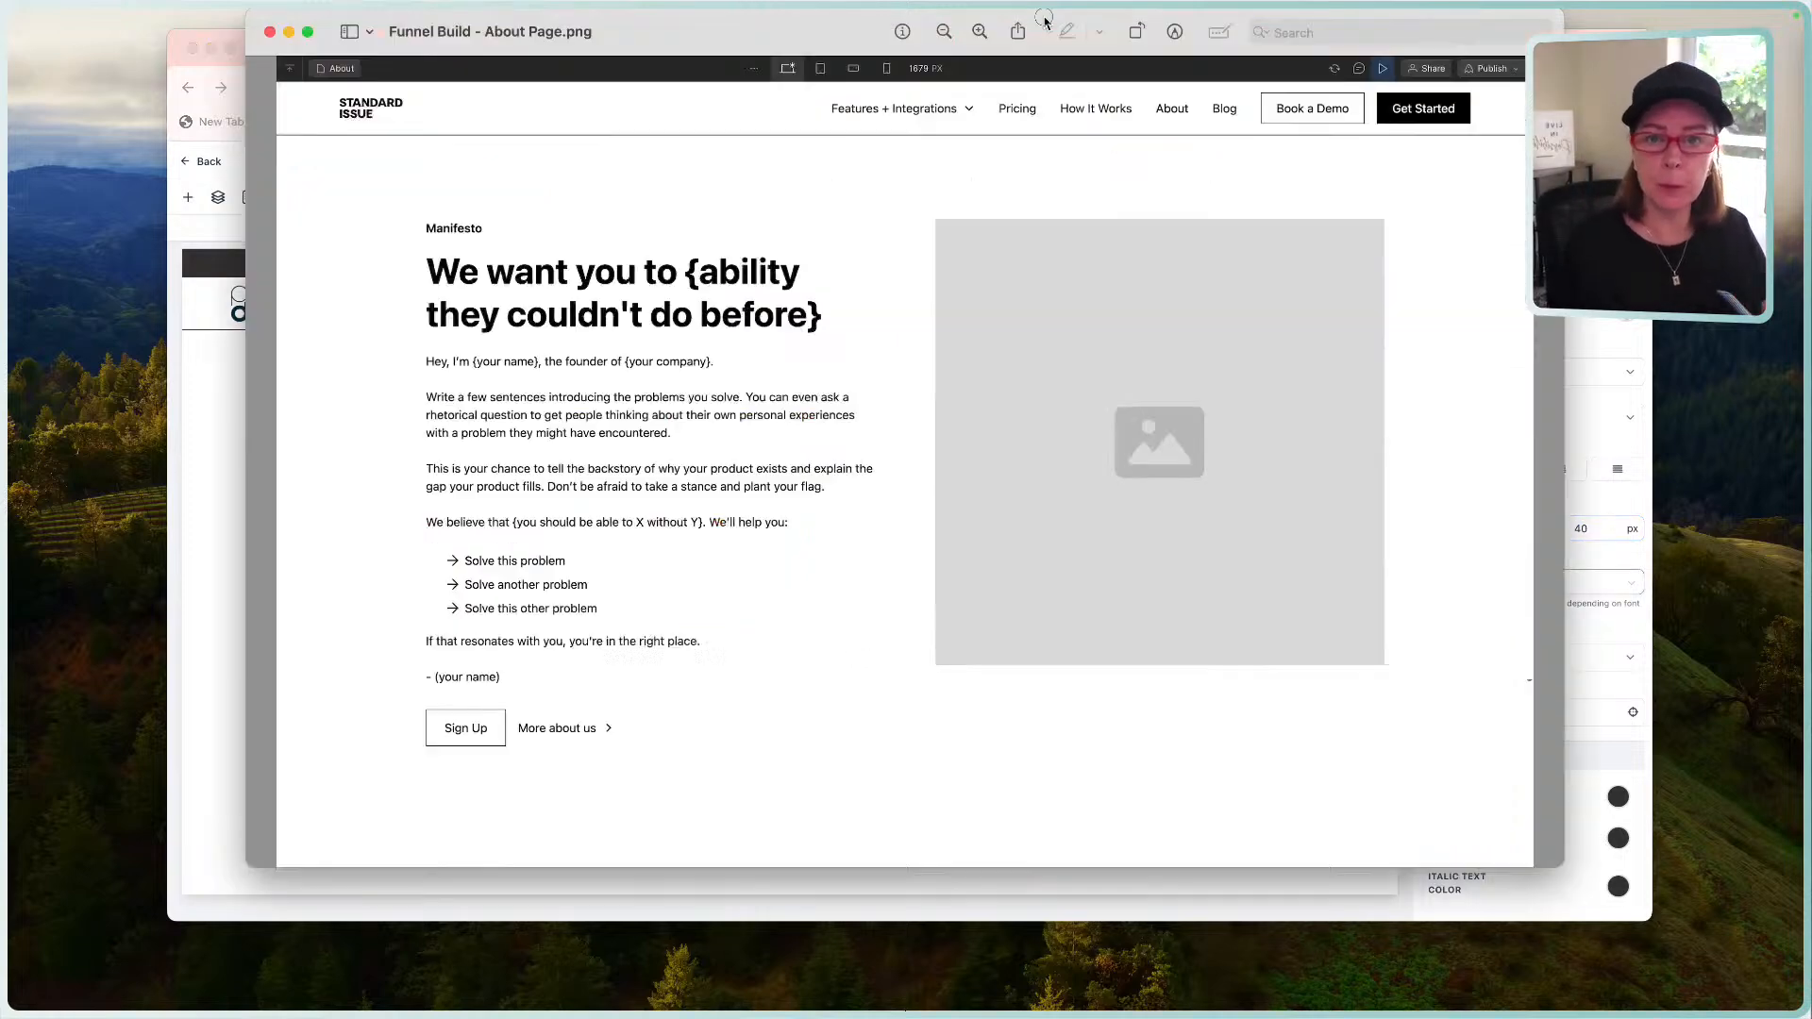
click(219, 420)
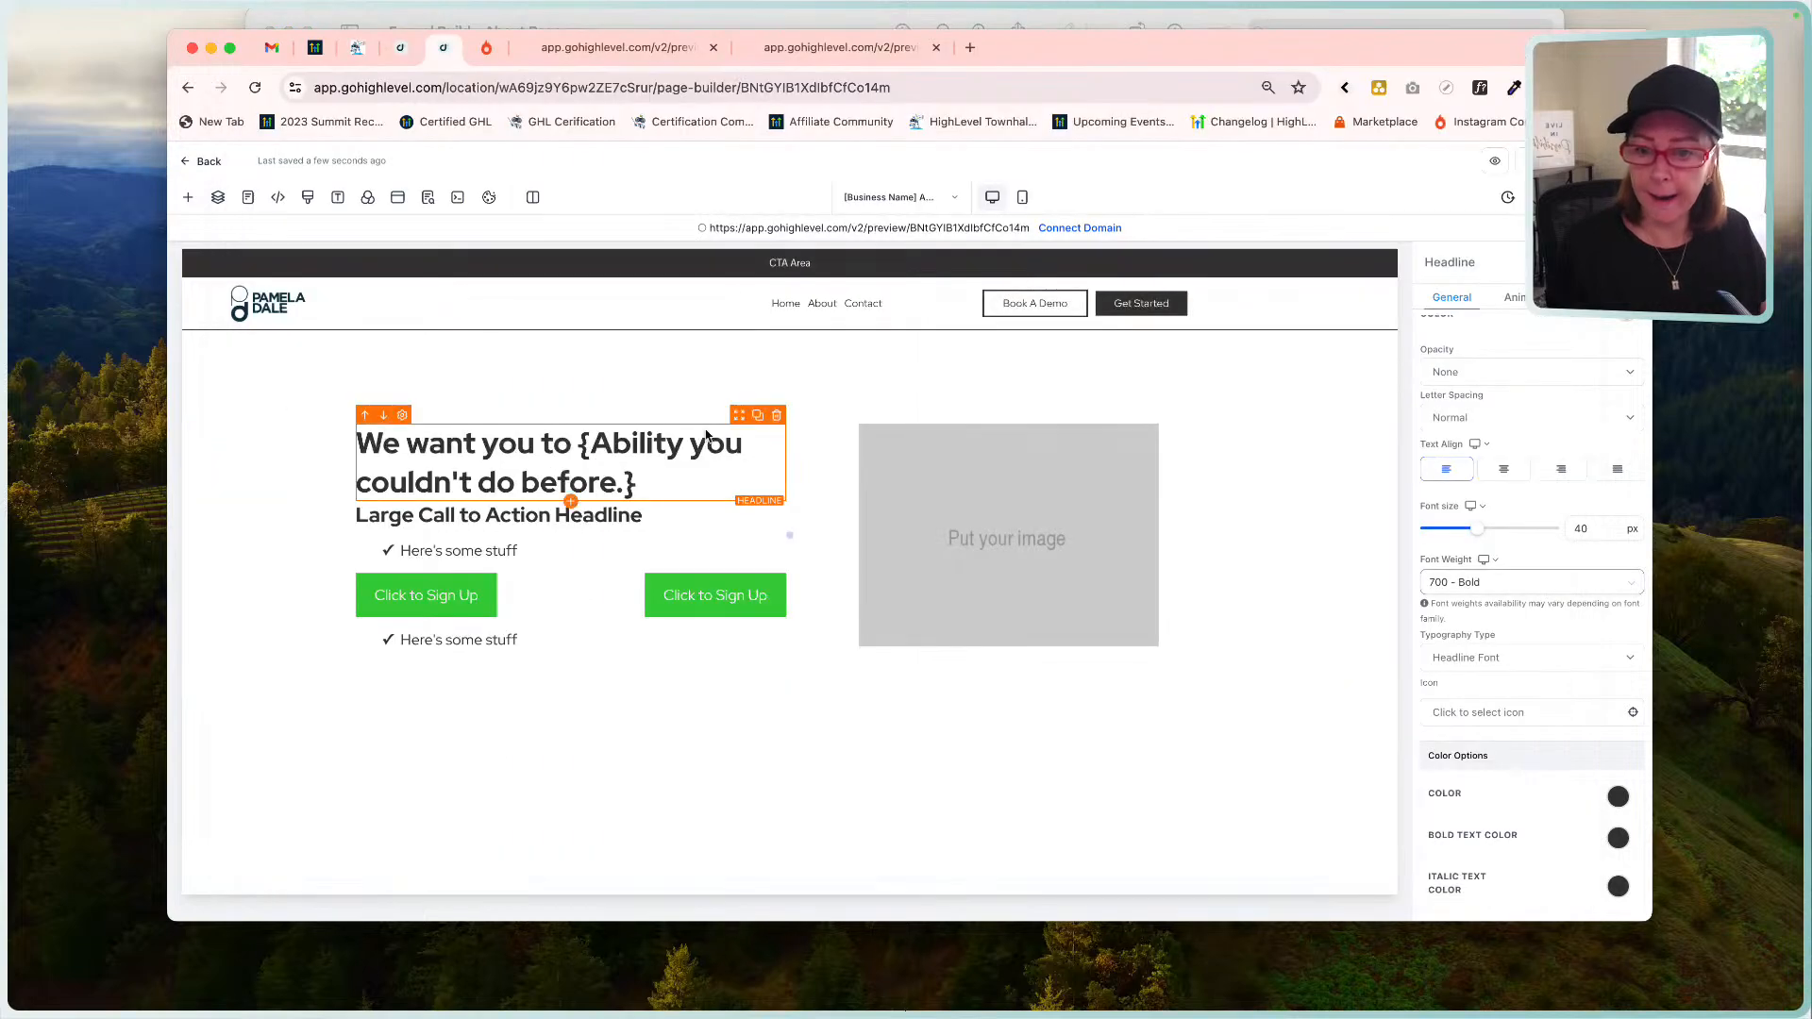
Increase the headline to 44 px and check it against the About mockup again.
double_click(732, 450)
click(1595, 527)
key(BackSpace)
text(4)
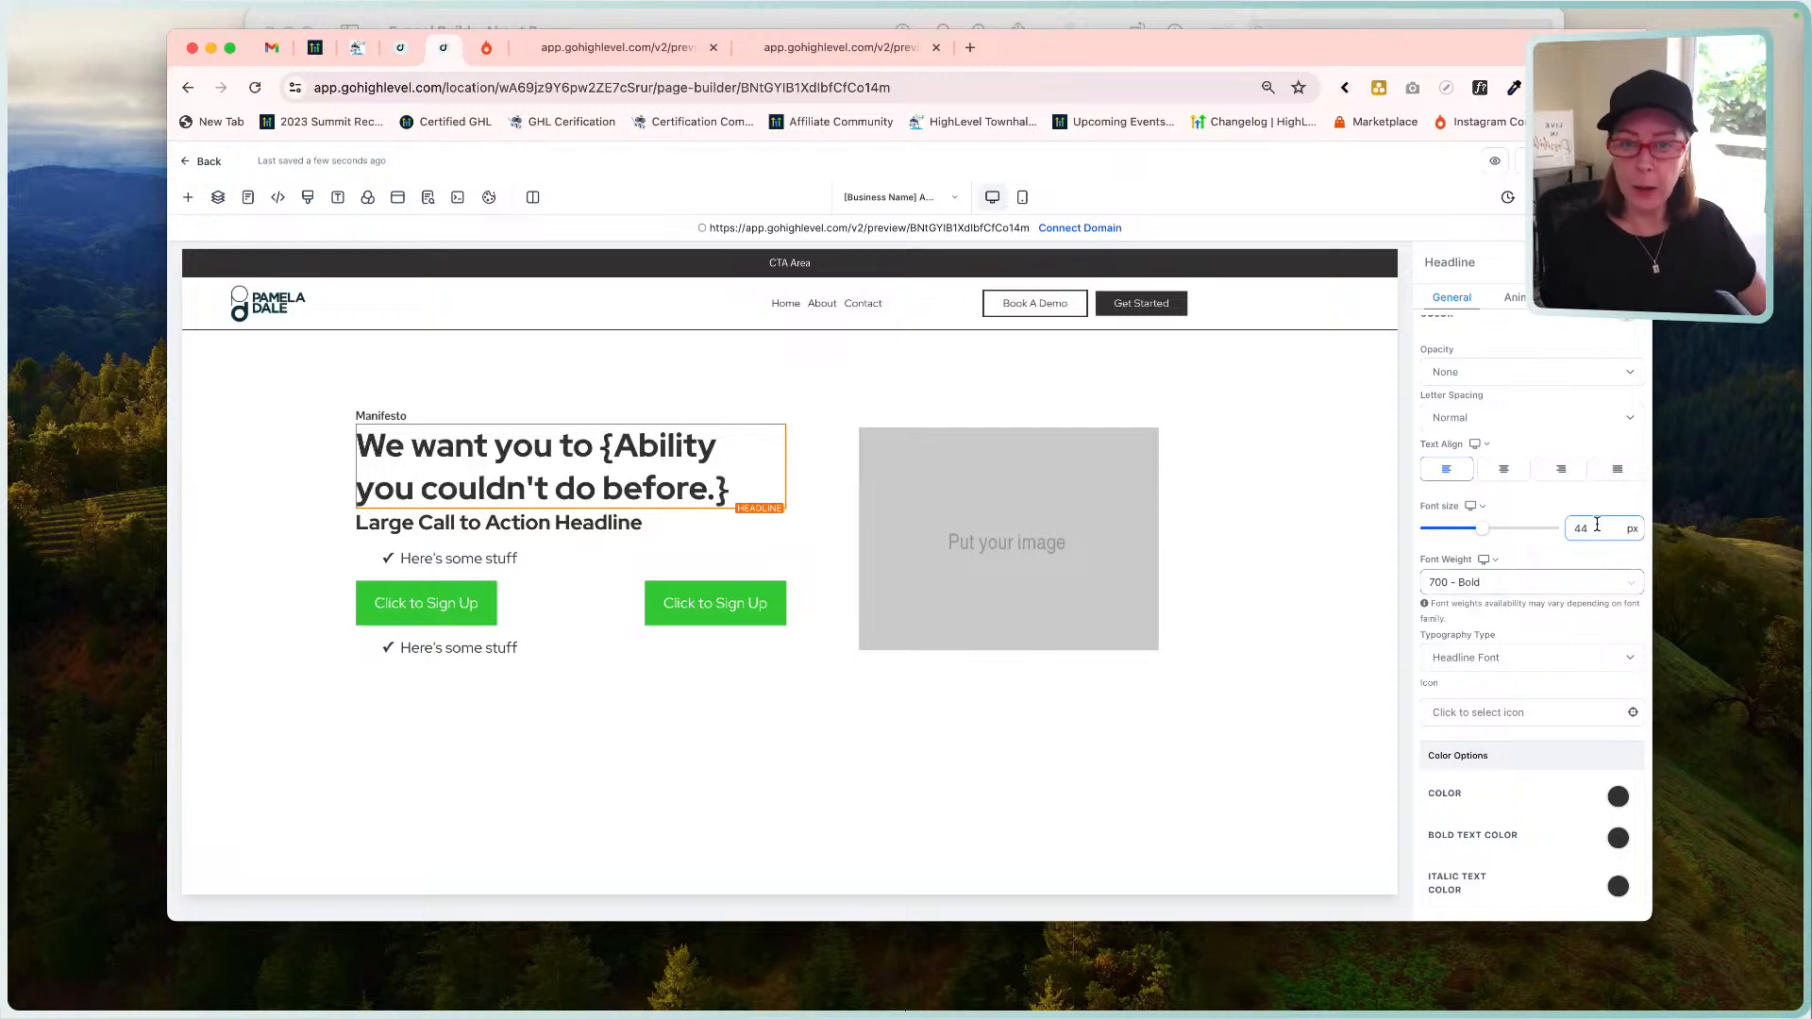
click(1221, 19)
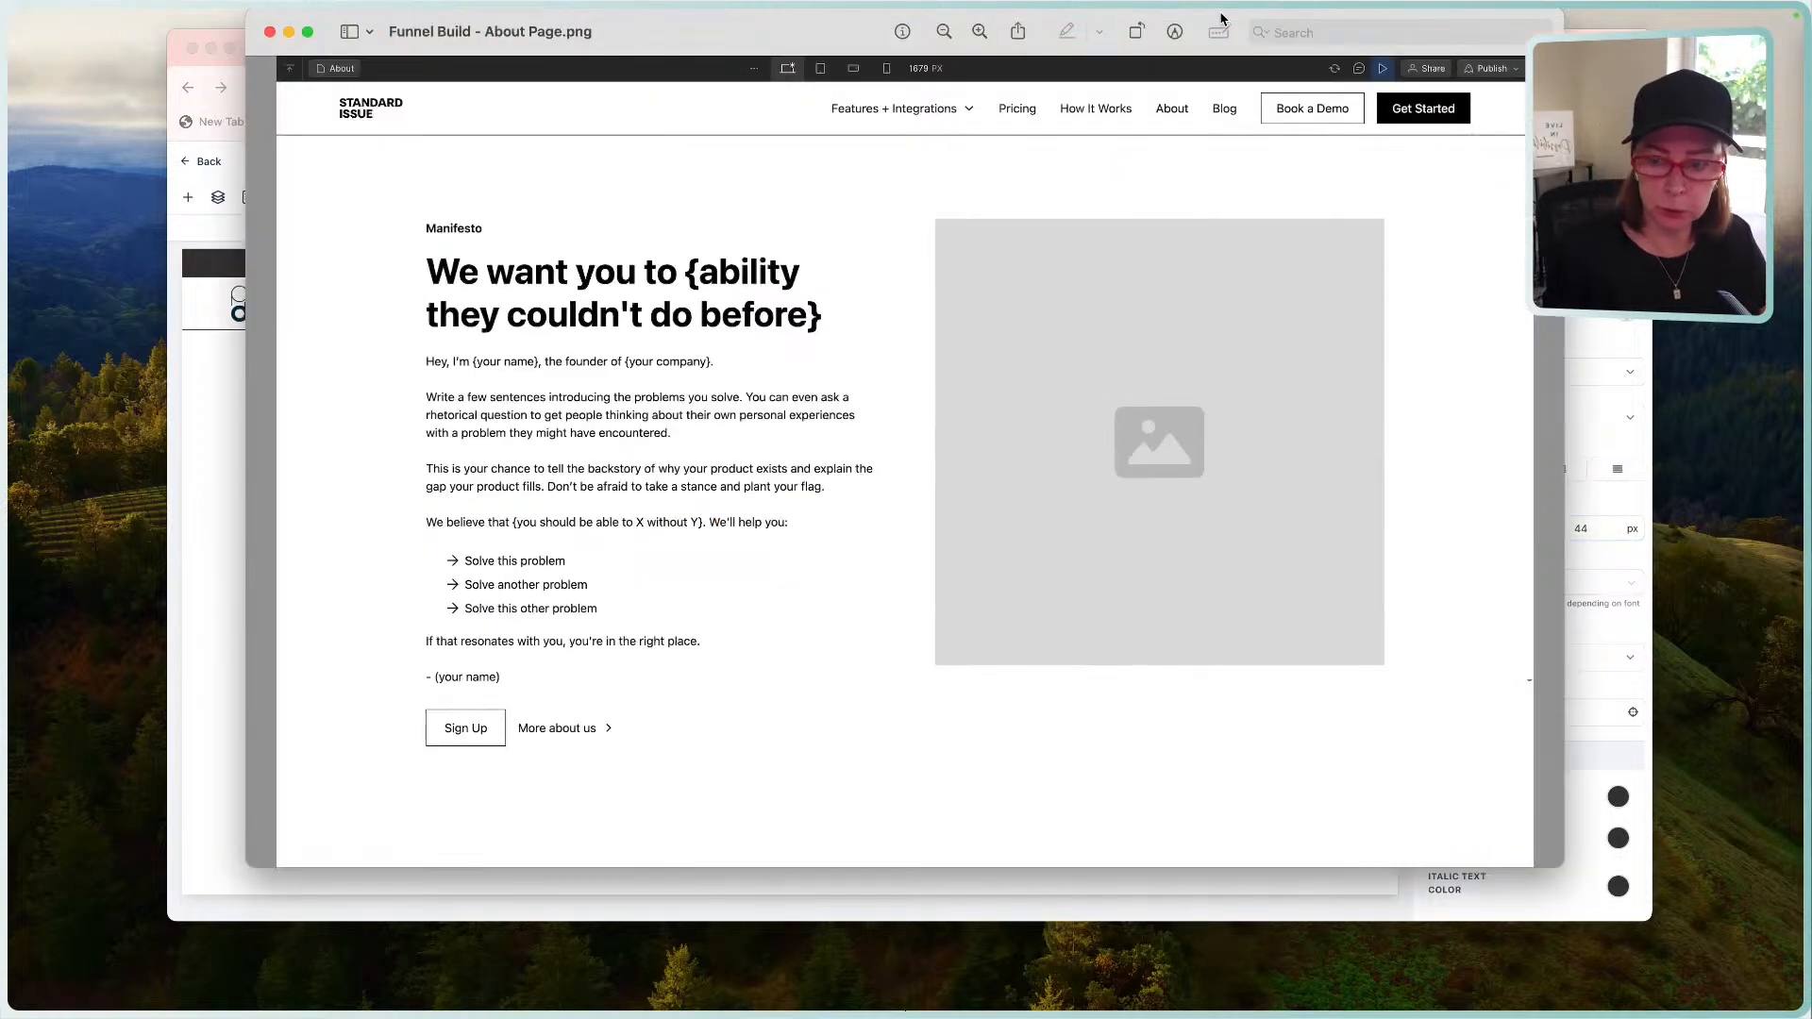
click(232, 444)
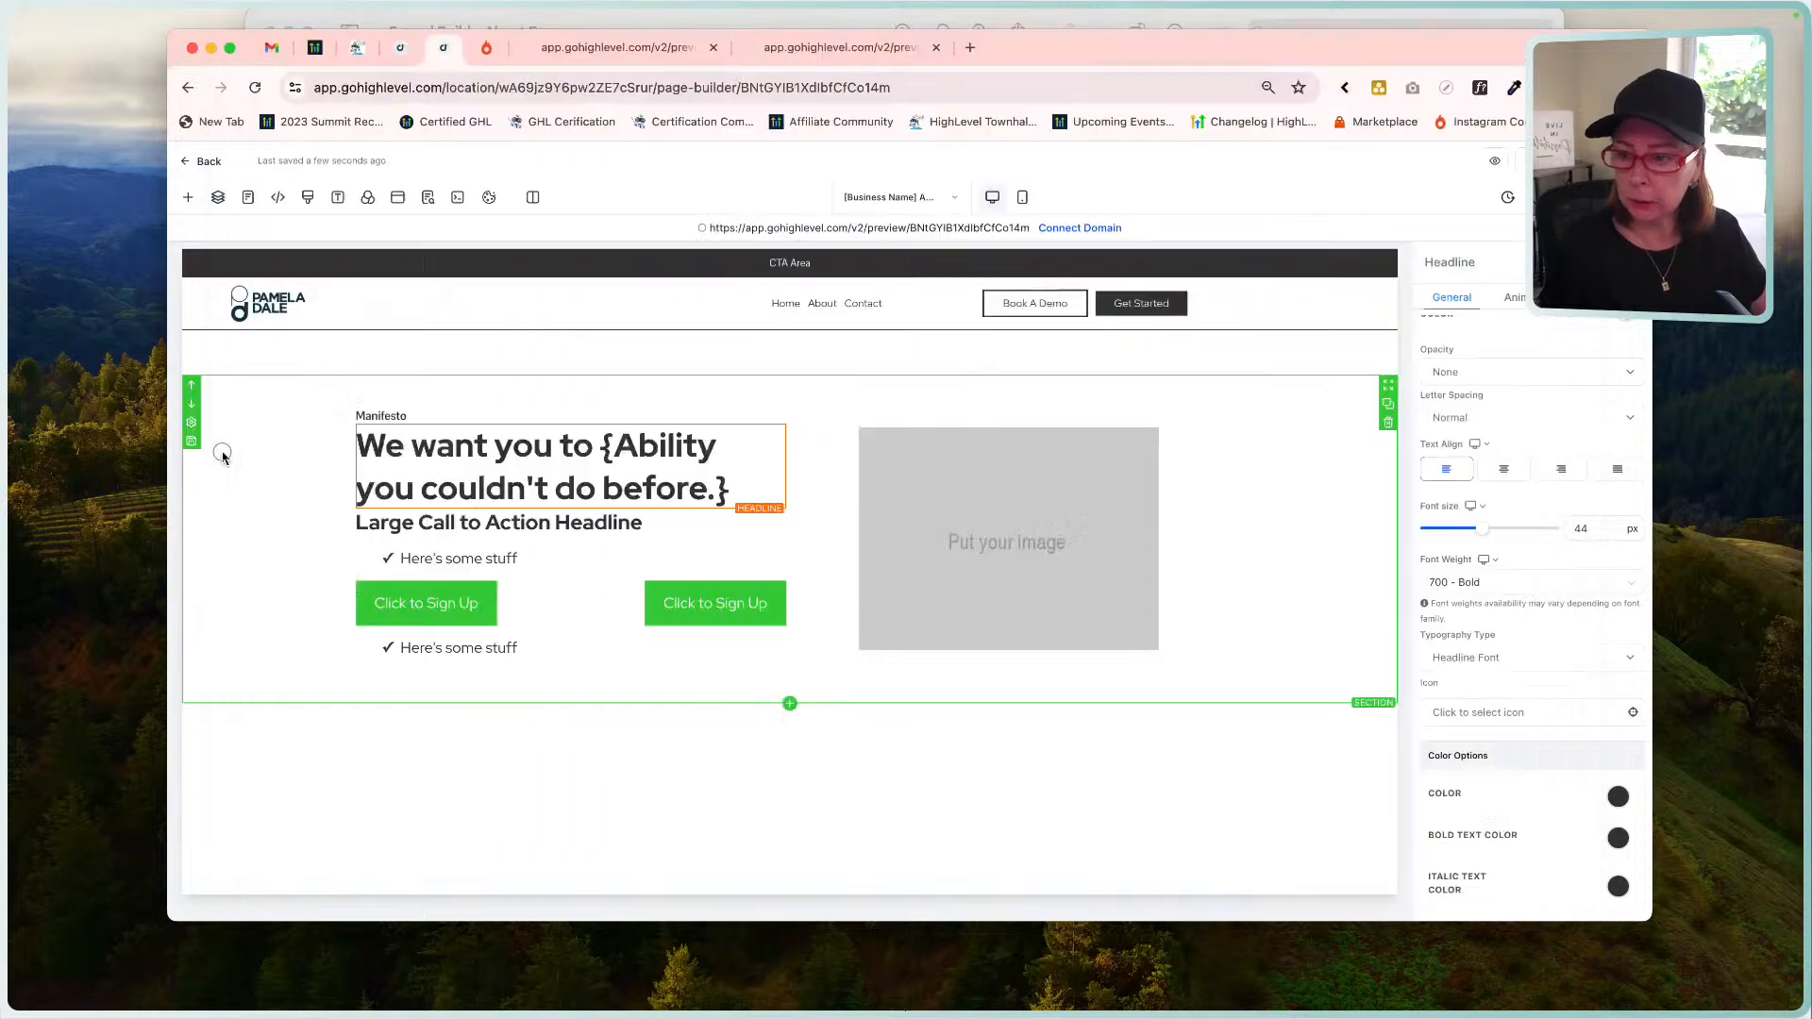
Lowercase 'Ability' to 'ability' in the headline's custom value and close the values list.
click(639, 447)
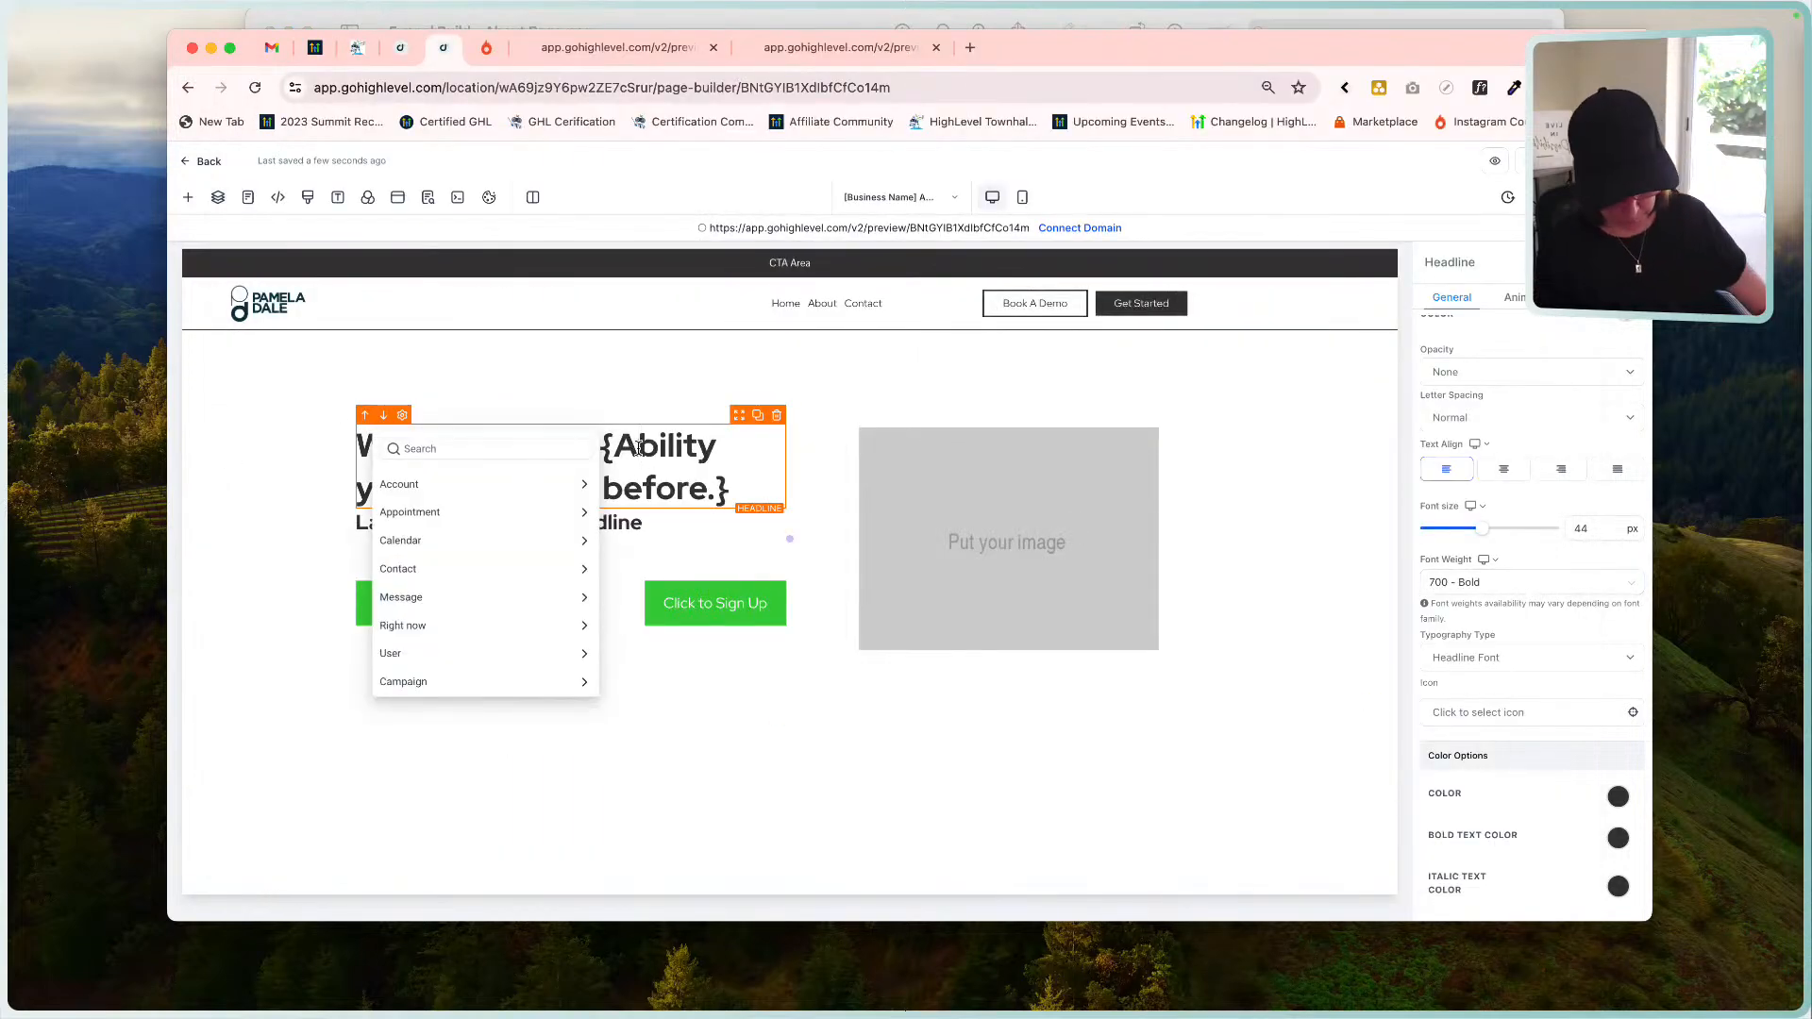
key(BackSpace)
text(a)
click(896, 434)
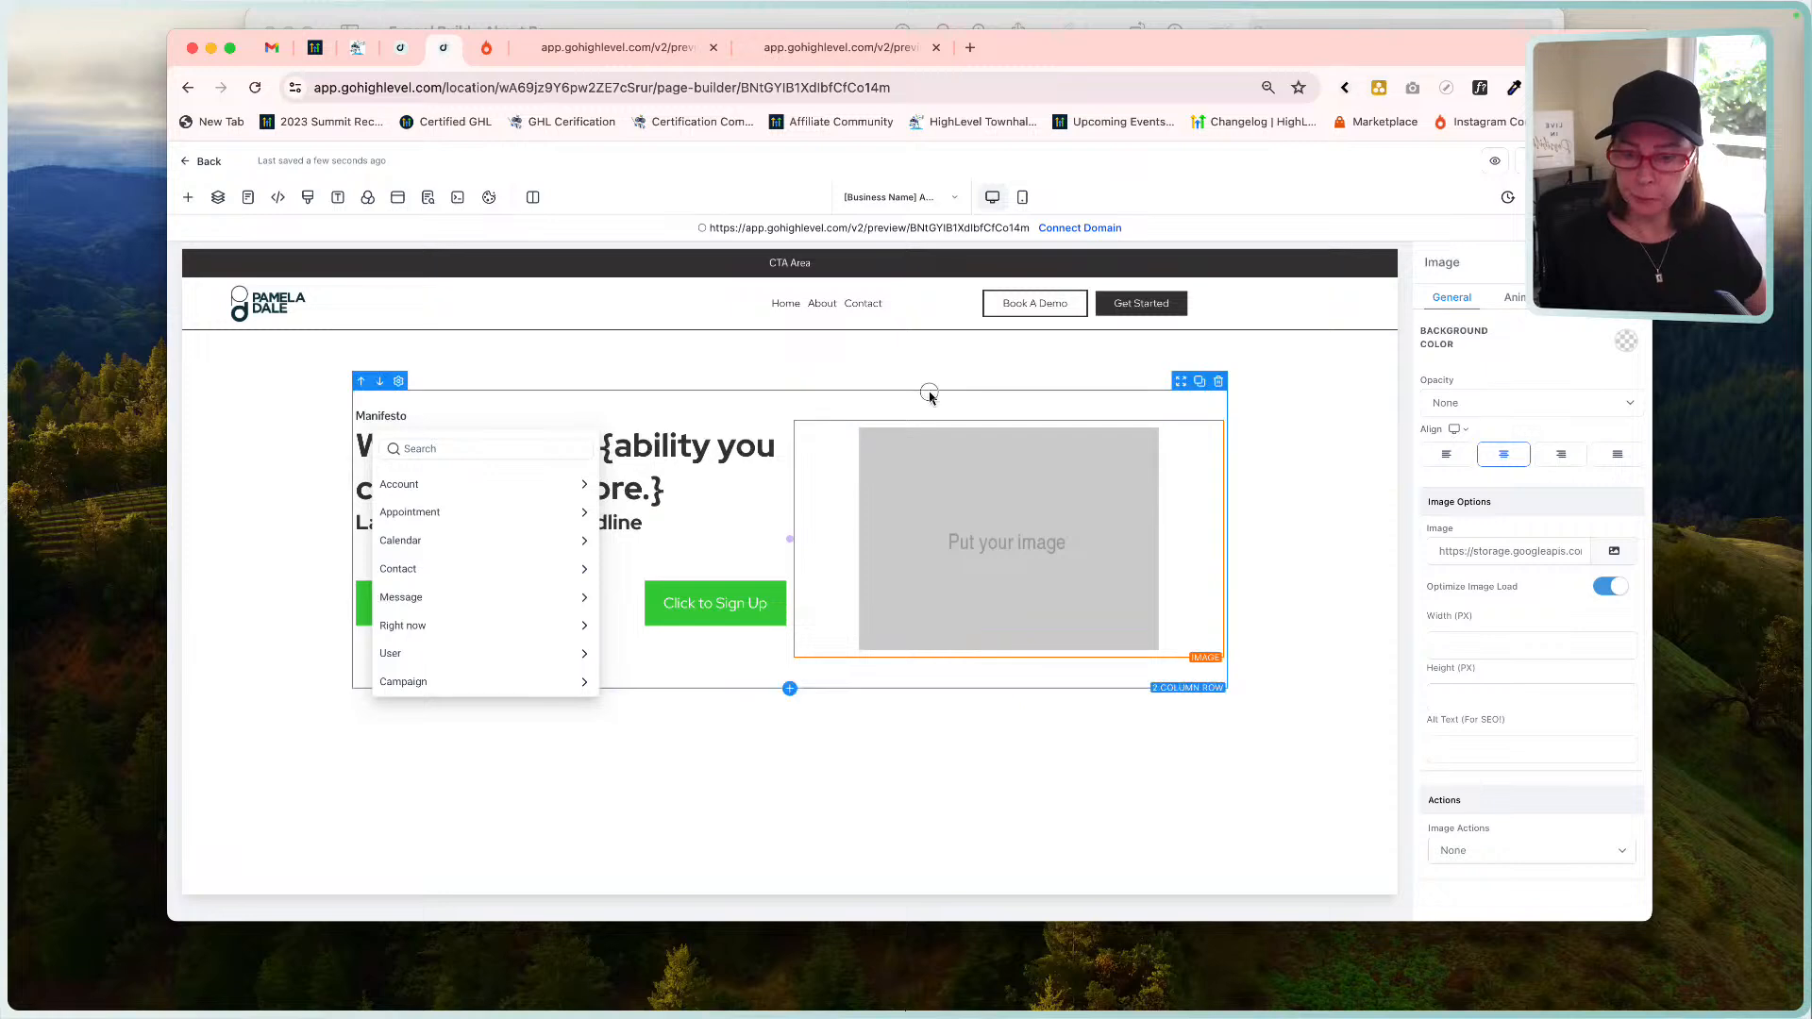
click(928, 396)
click(832, 471)
click(752, 453)
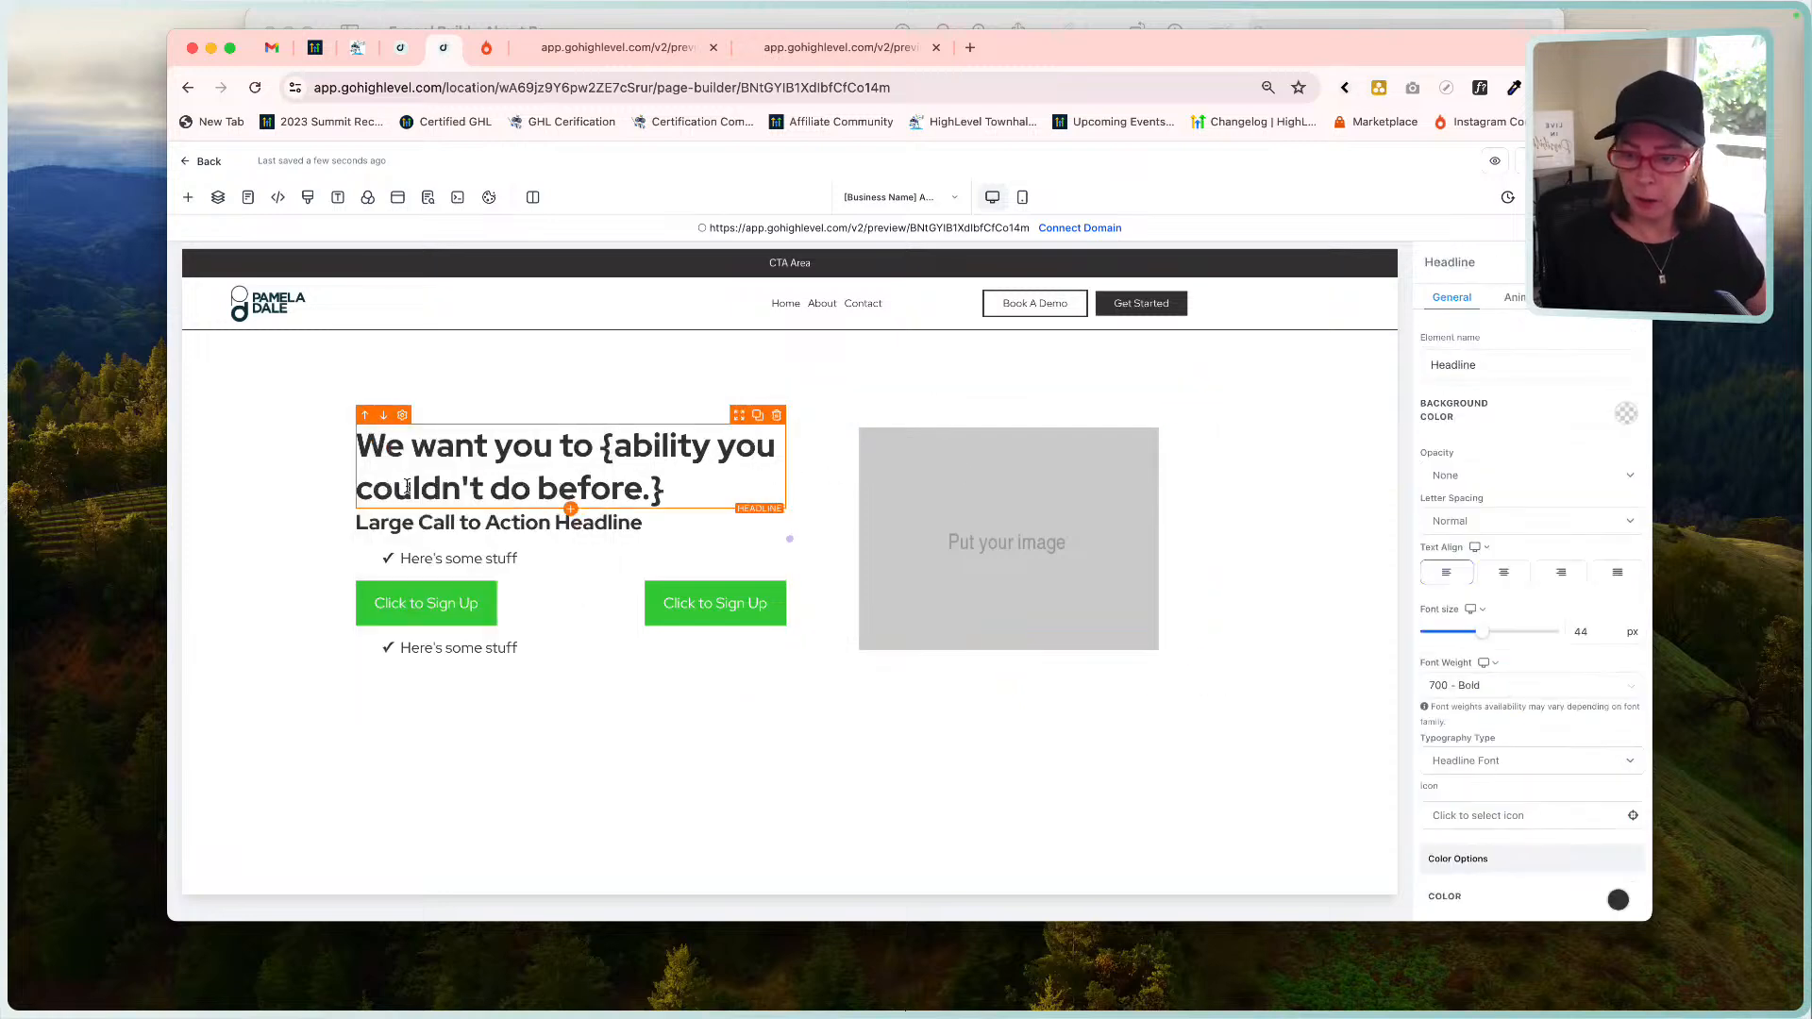
Compare the hero section with the About mockup, then bring up the headline's Margin & Padding settings.
click(315, 498)
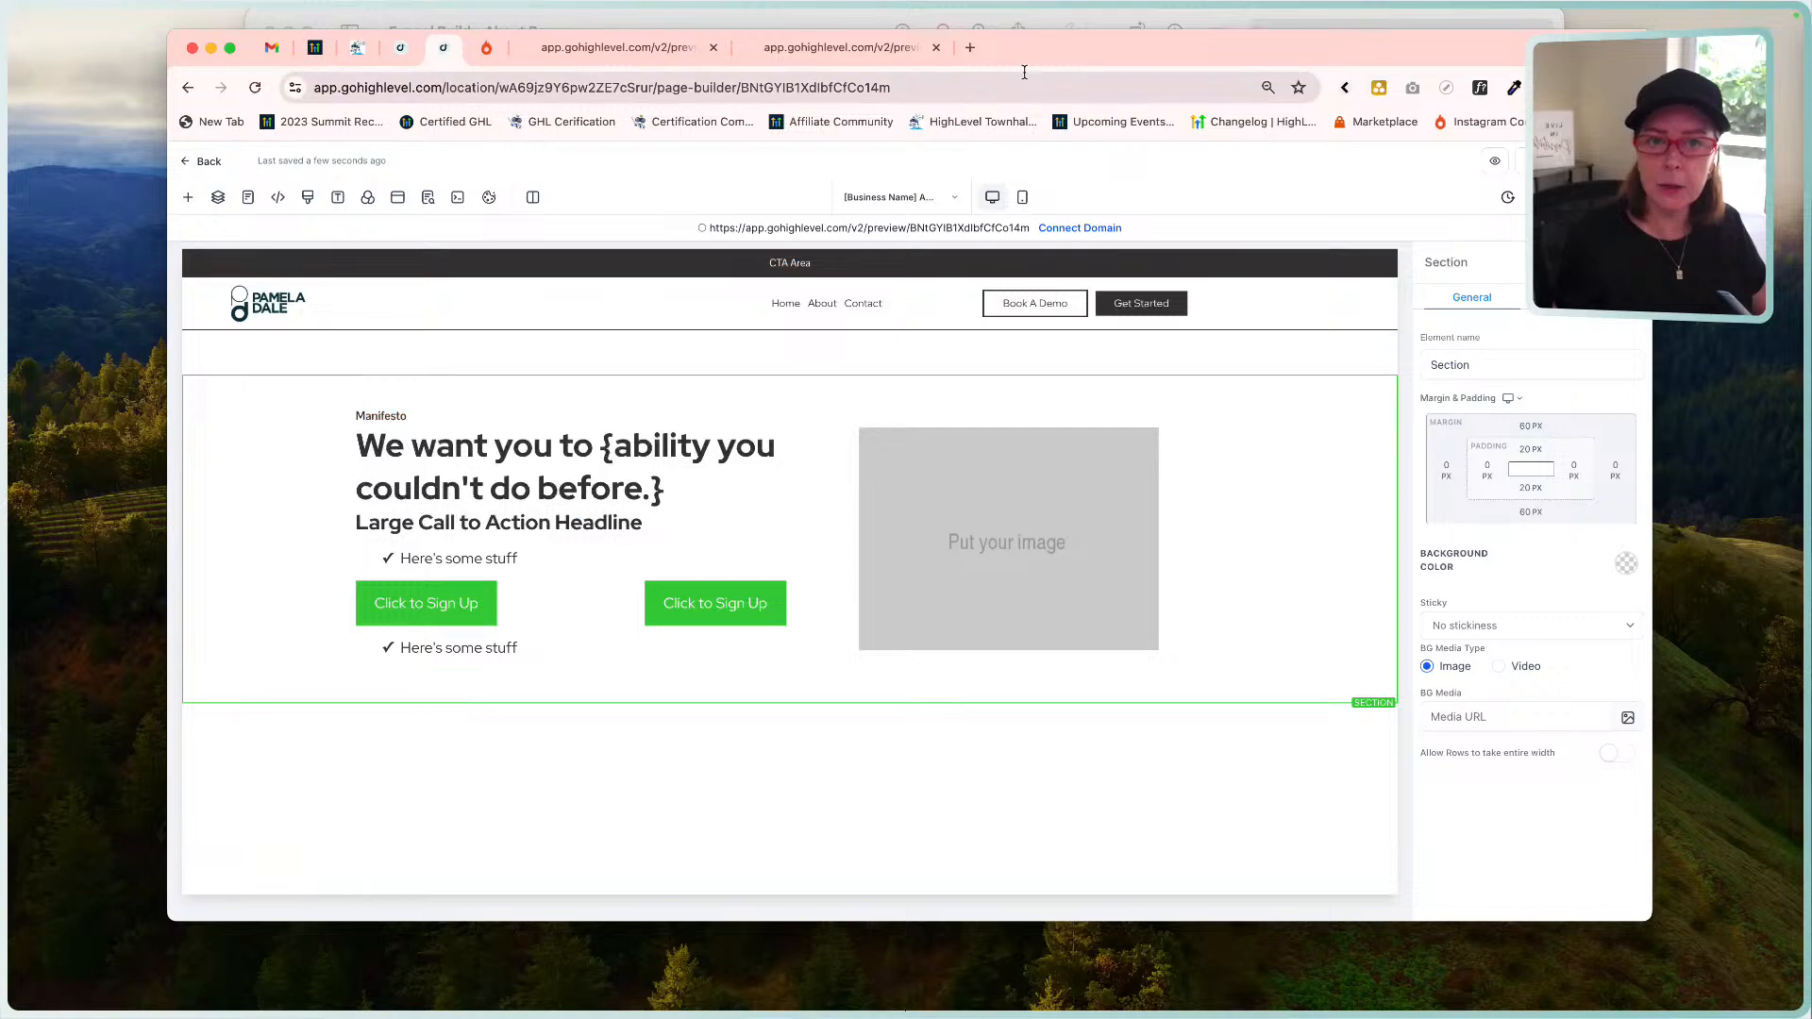
click(1031, 17)
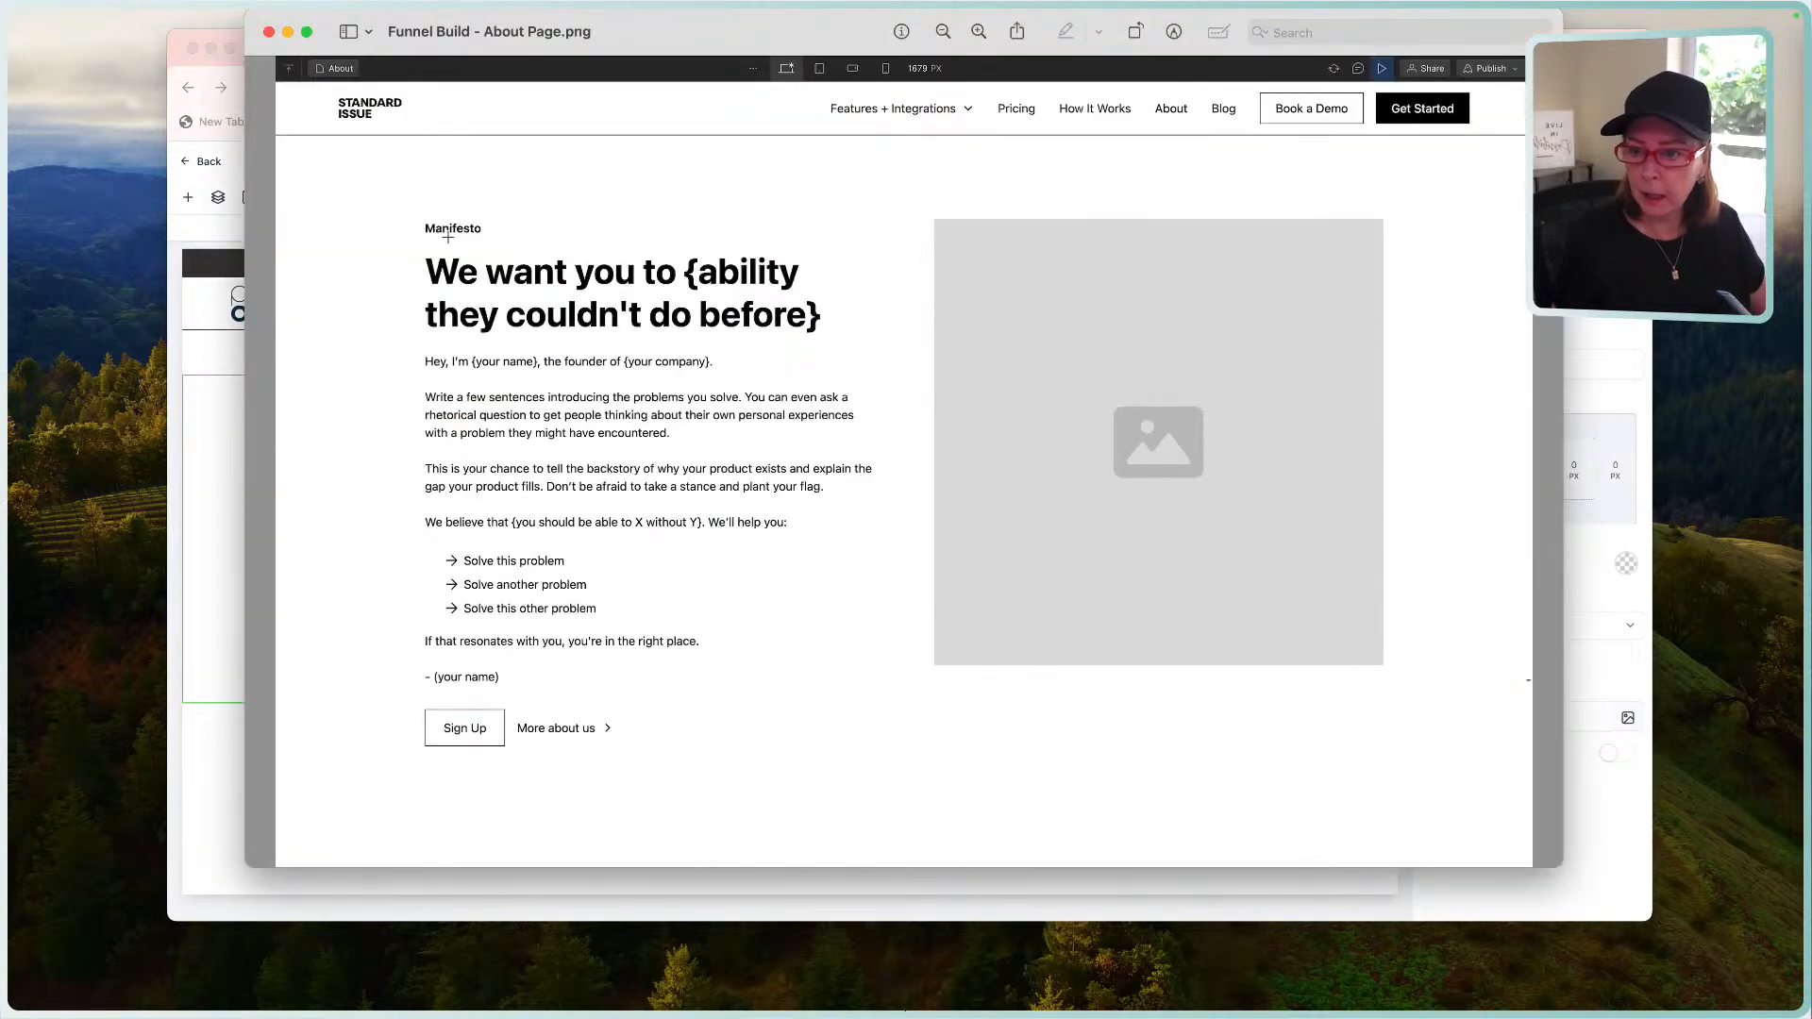
drag(448, 233, 449, 253)
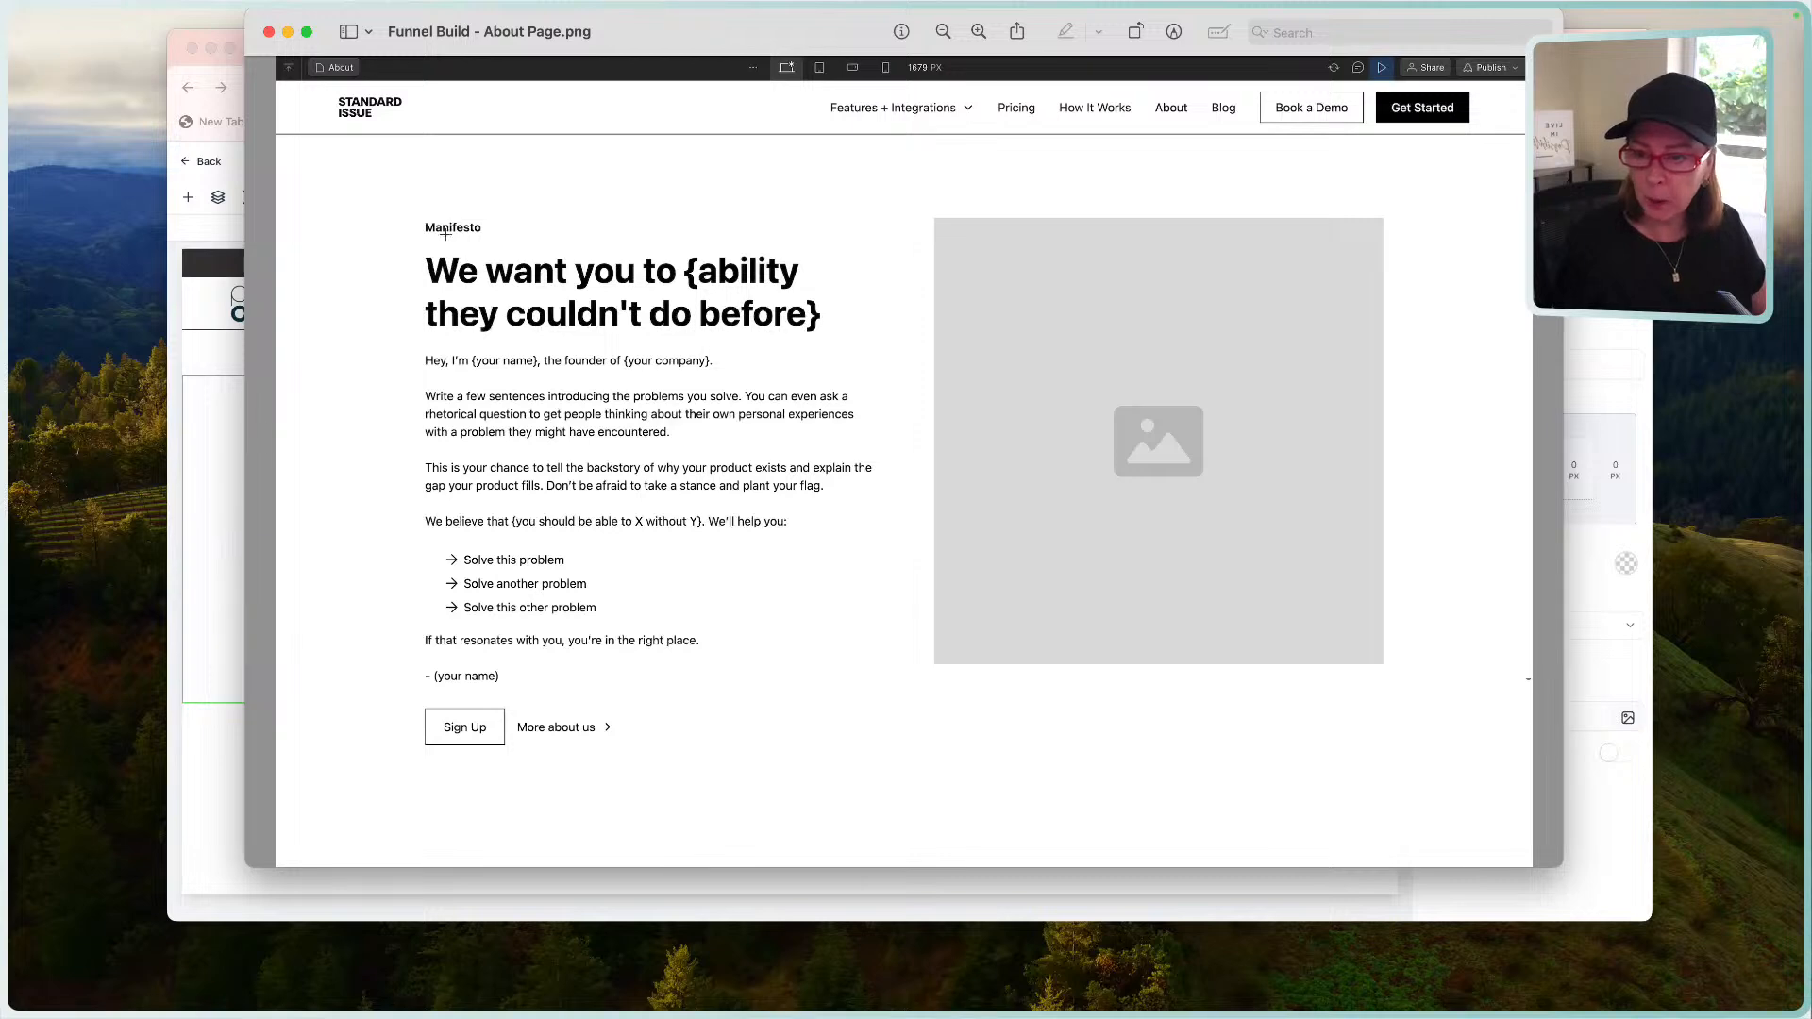
click(217, 377)
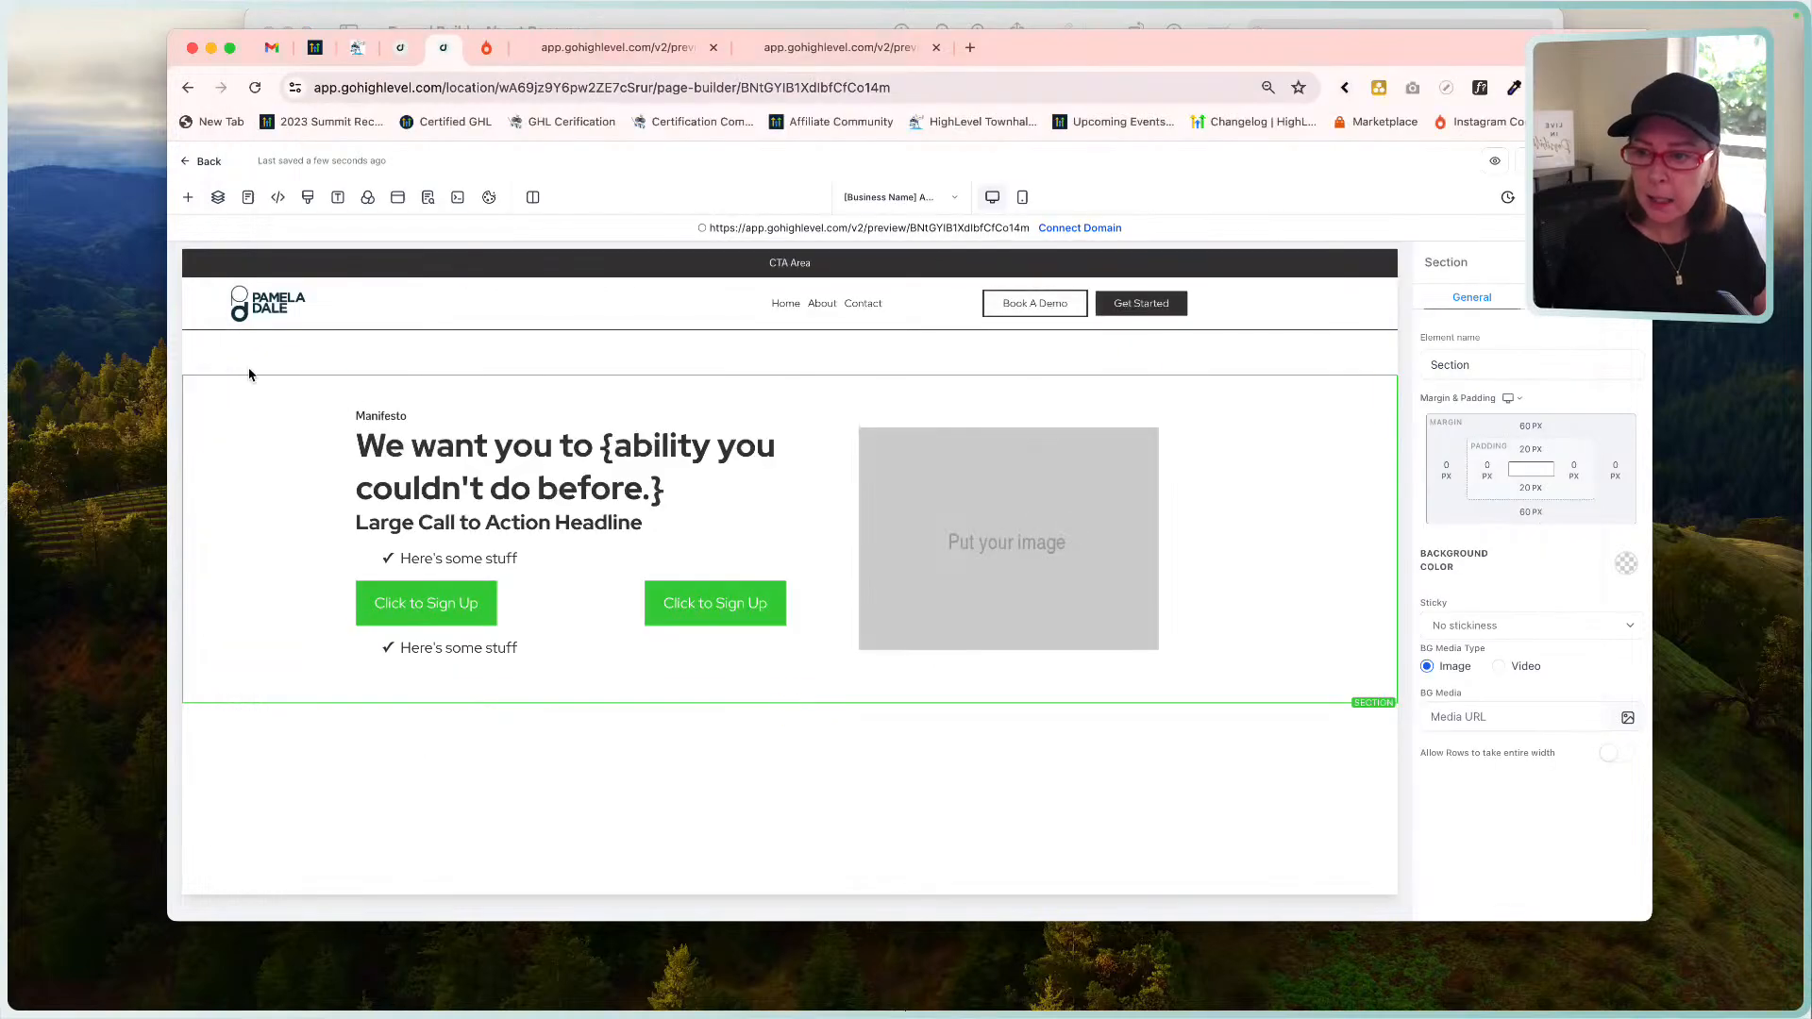
click(415, 450)
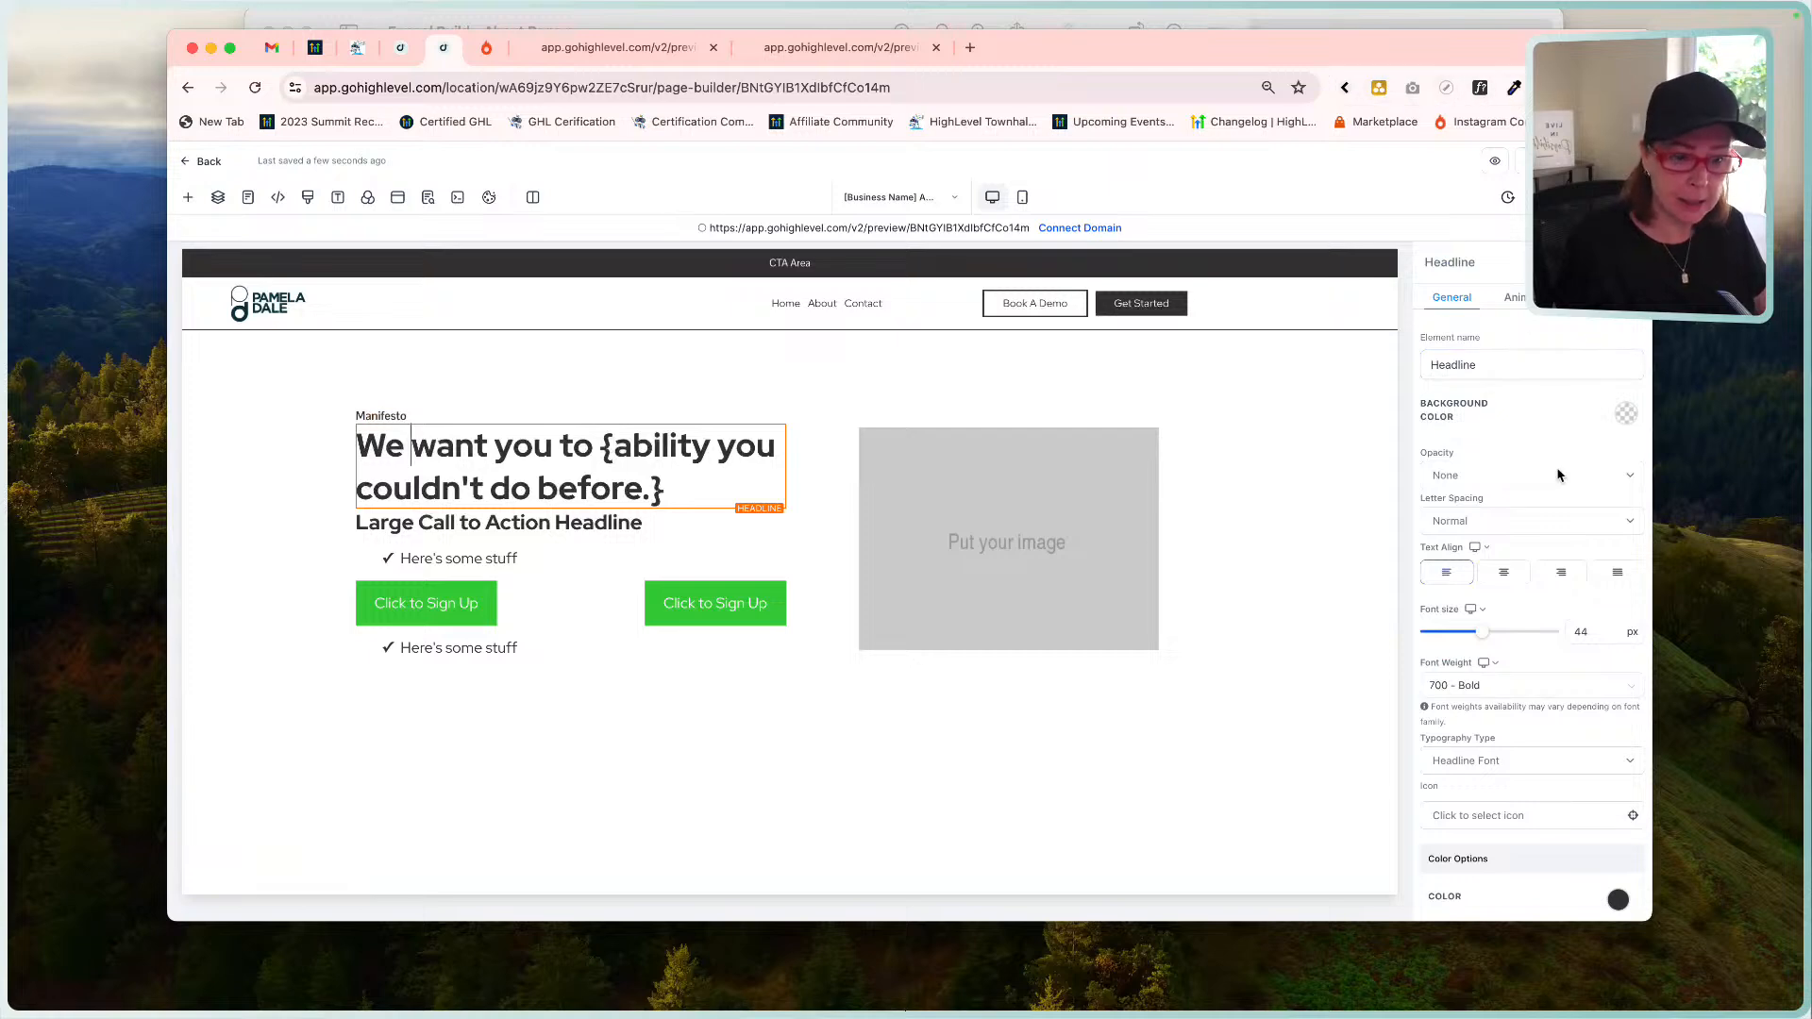
scroll(1510, 620, down, 10)
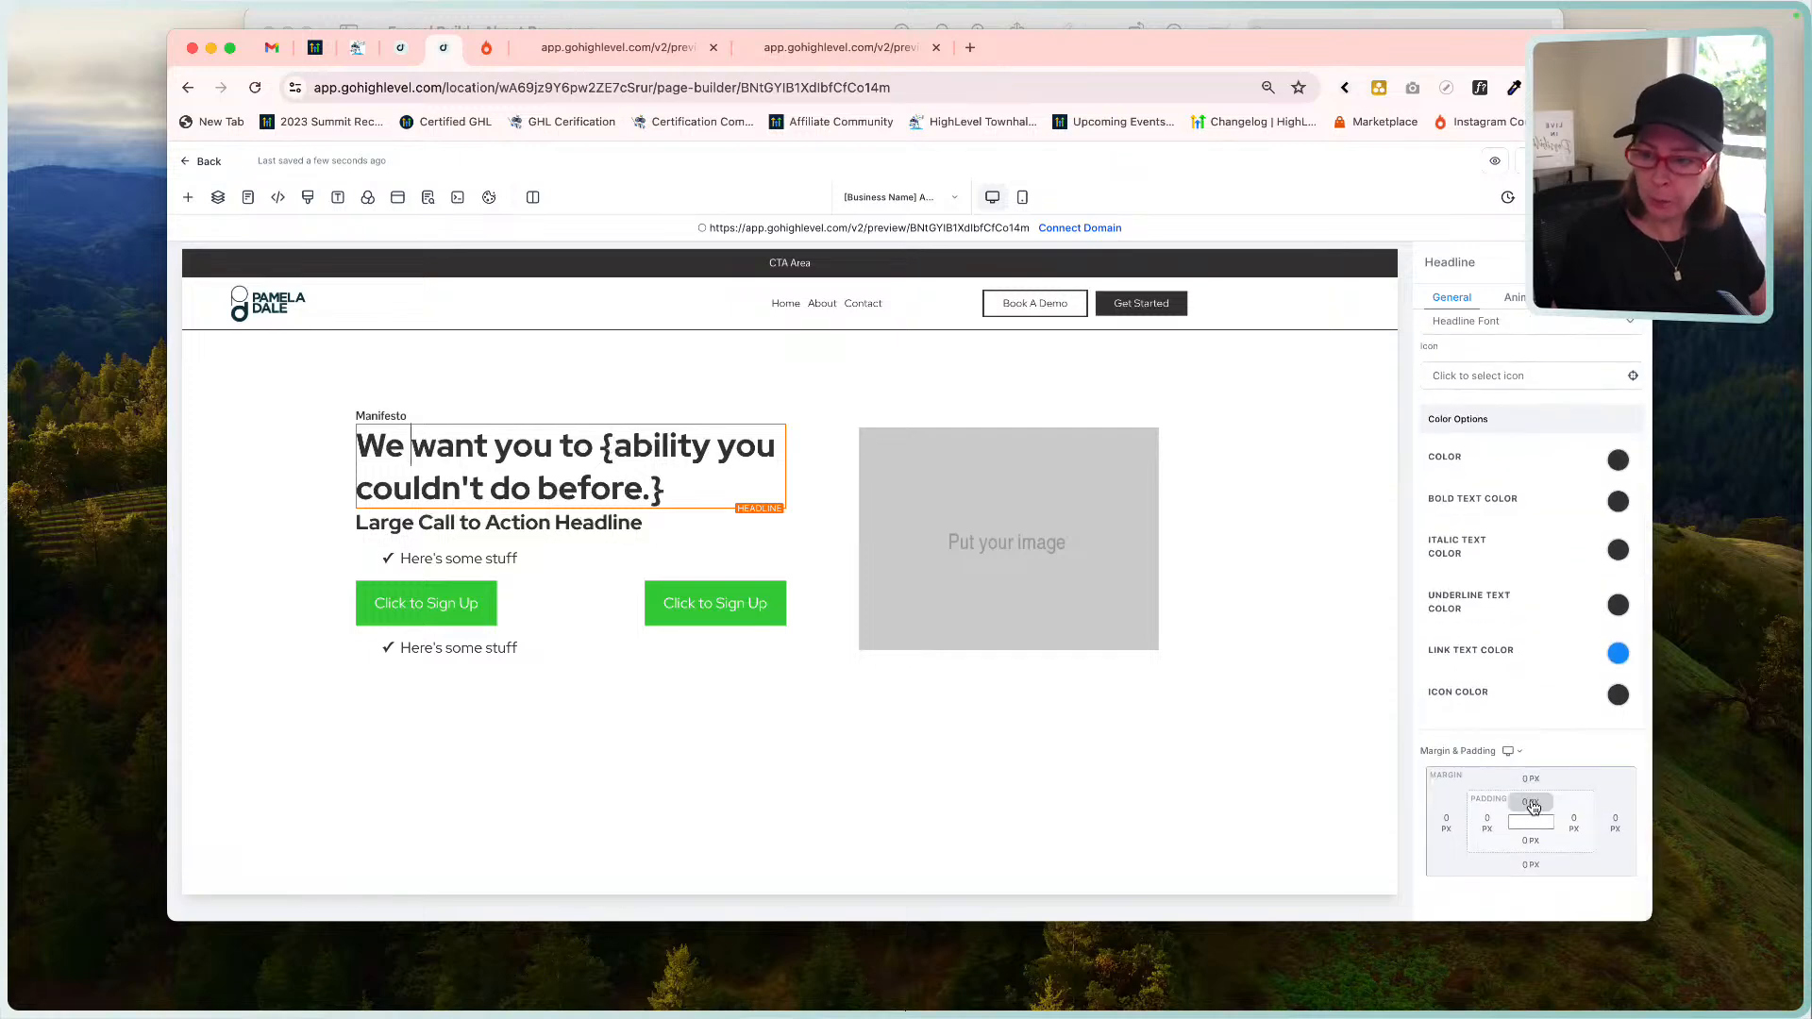
Set the main headline's top margin preset to 20 px.
click(1531, 804)
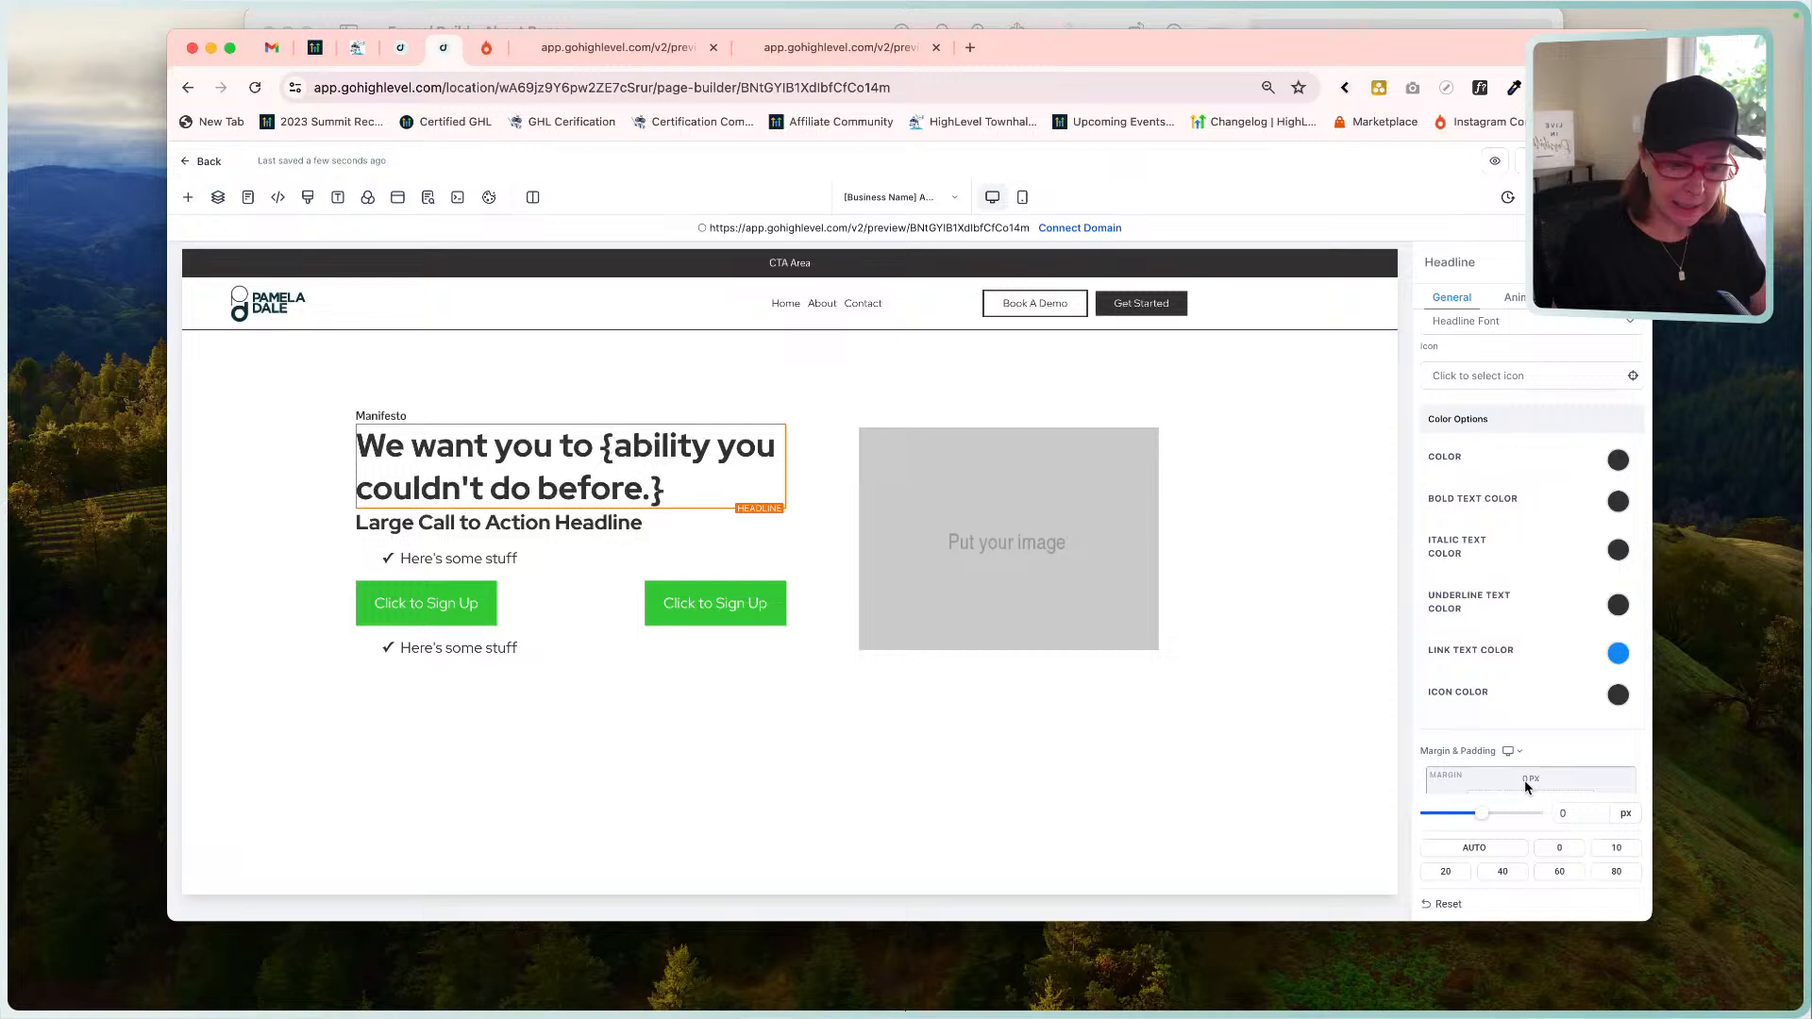
click(1634, 849)
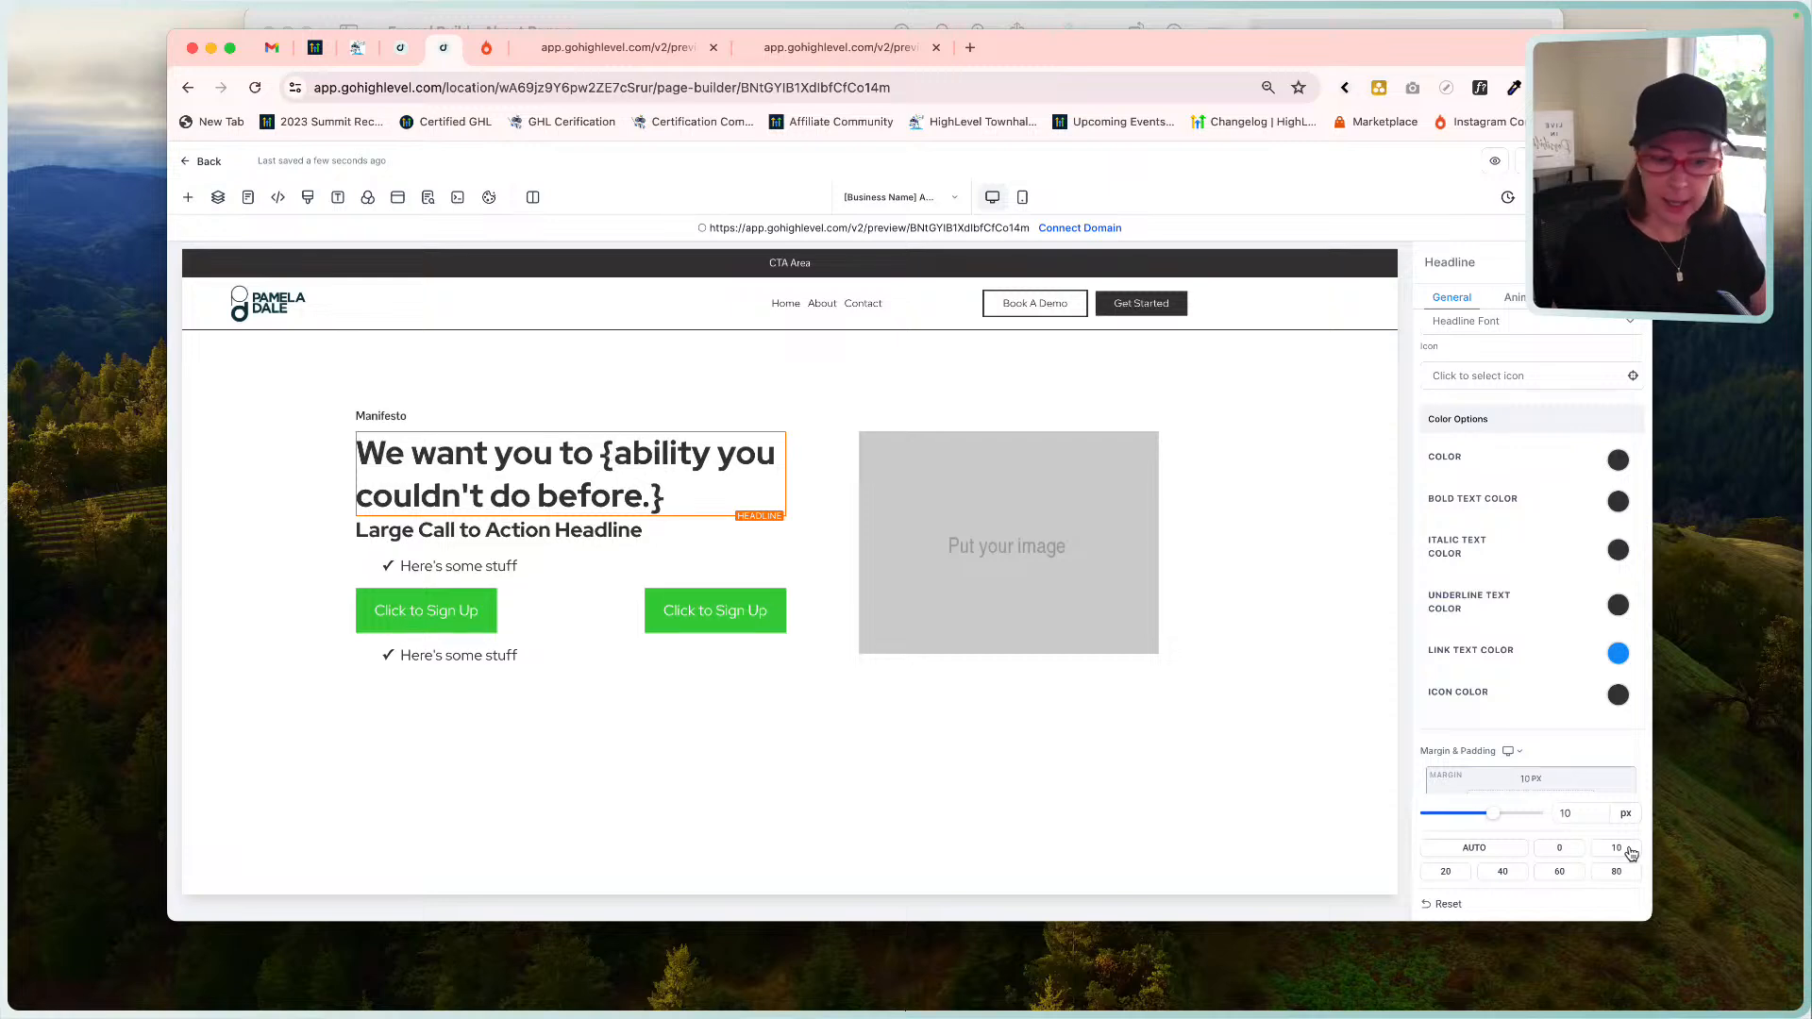
click(1444, 874)
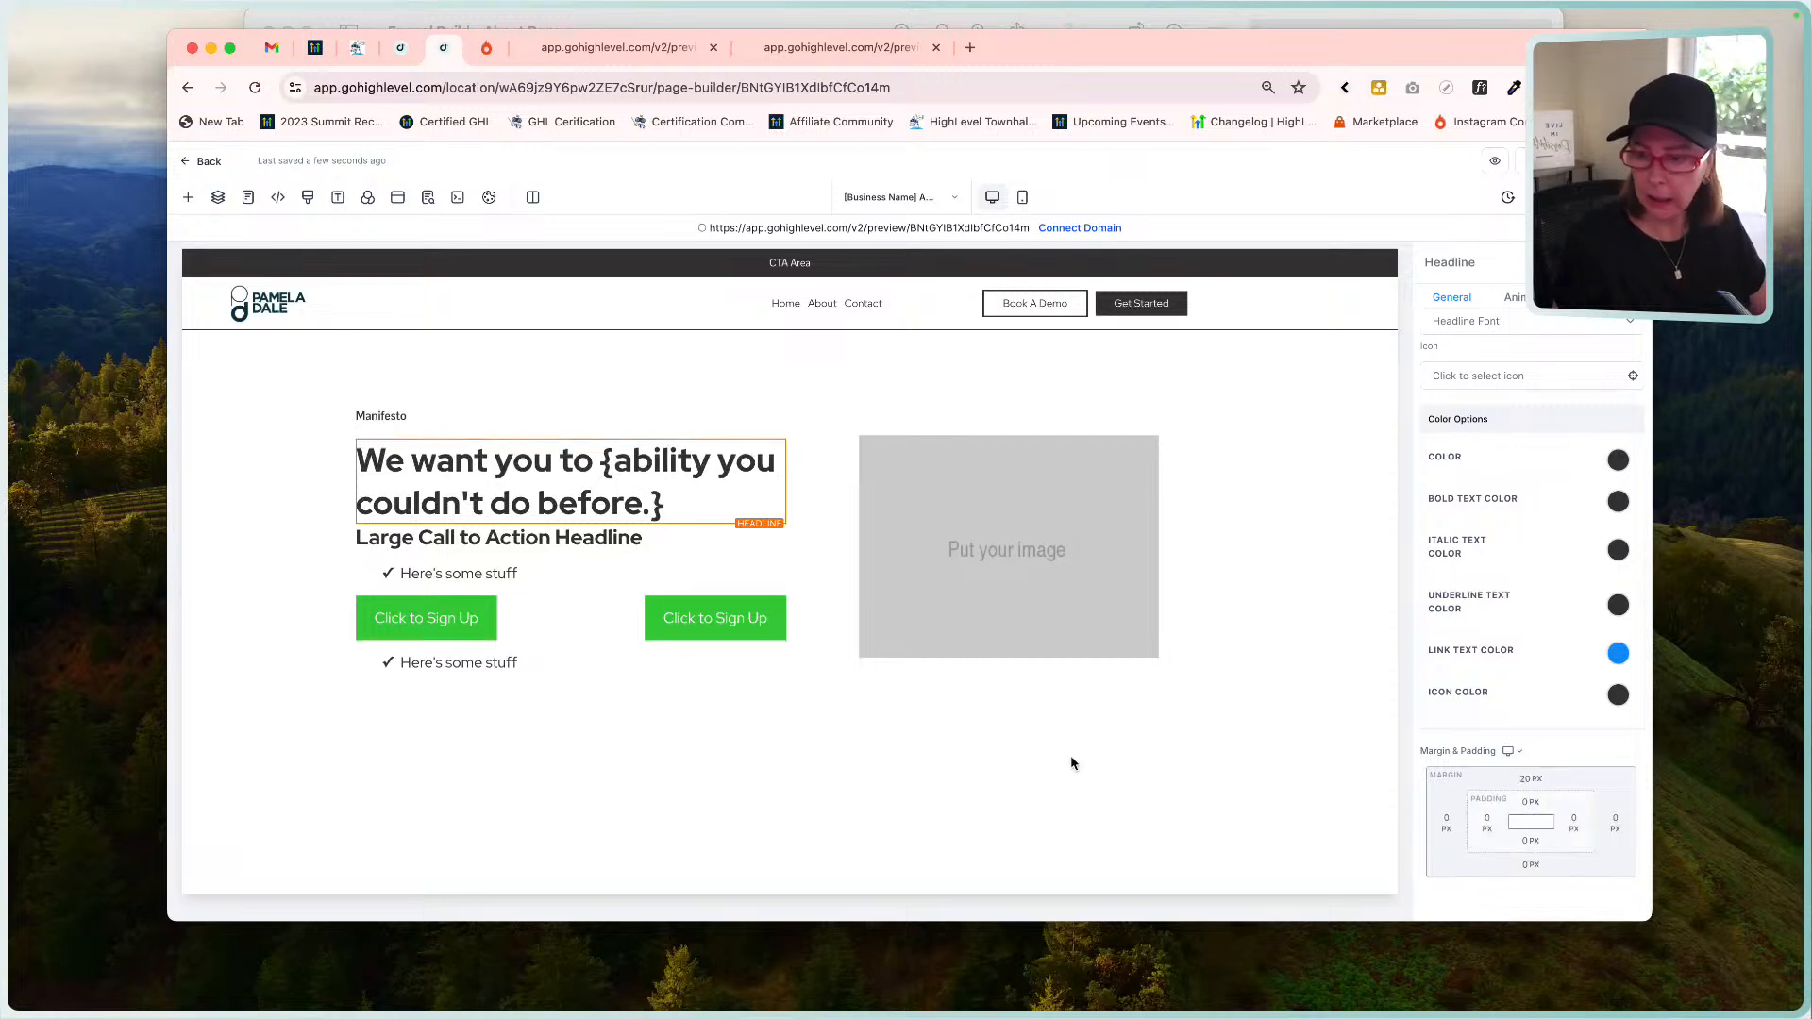
Delete the Large Call to Action Headline from the hero.
click(501, 538)
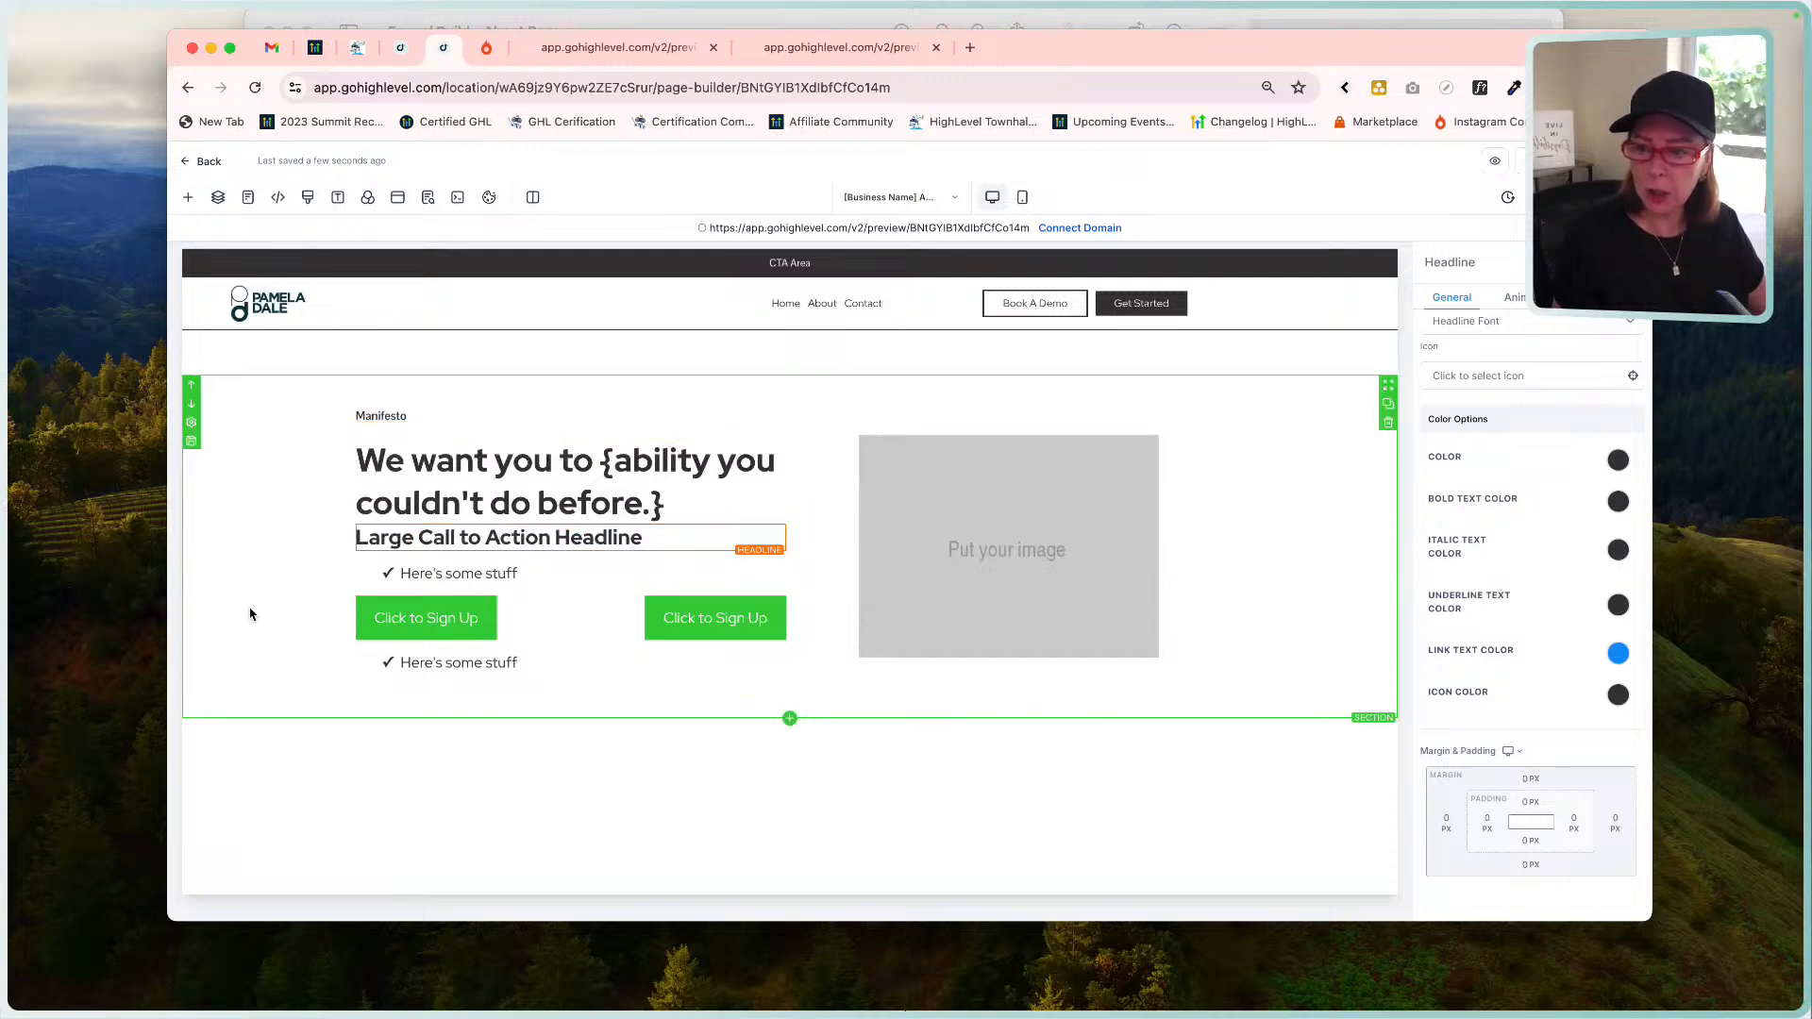
click(394, 459)
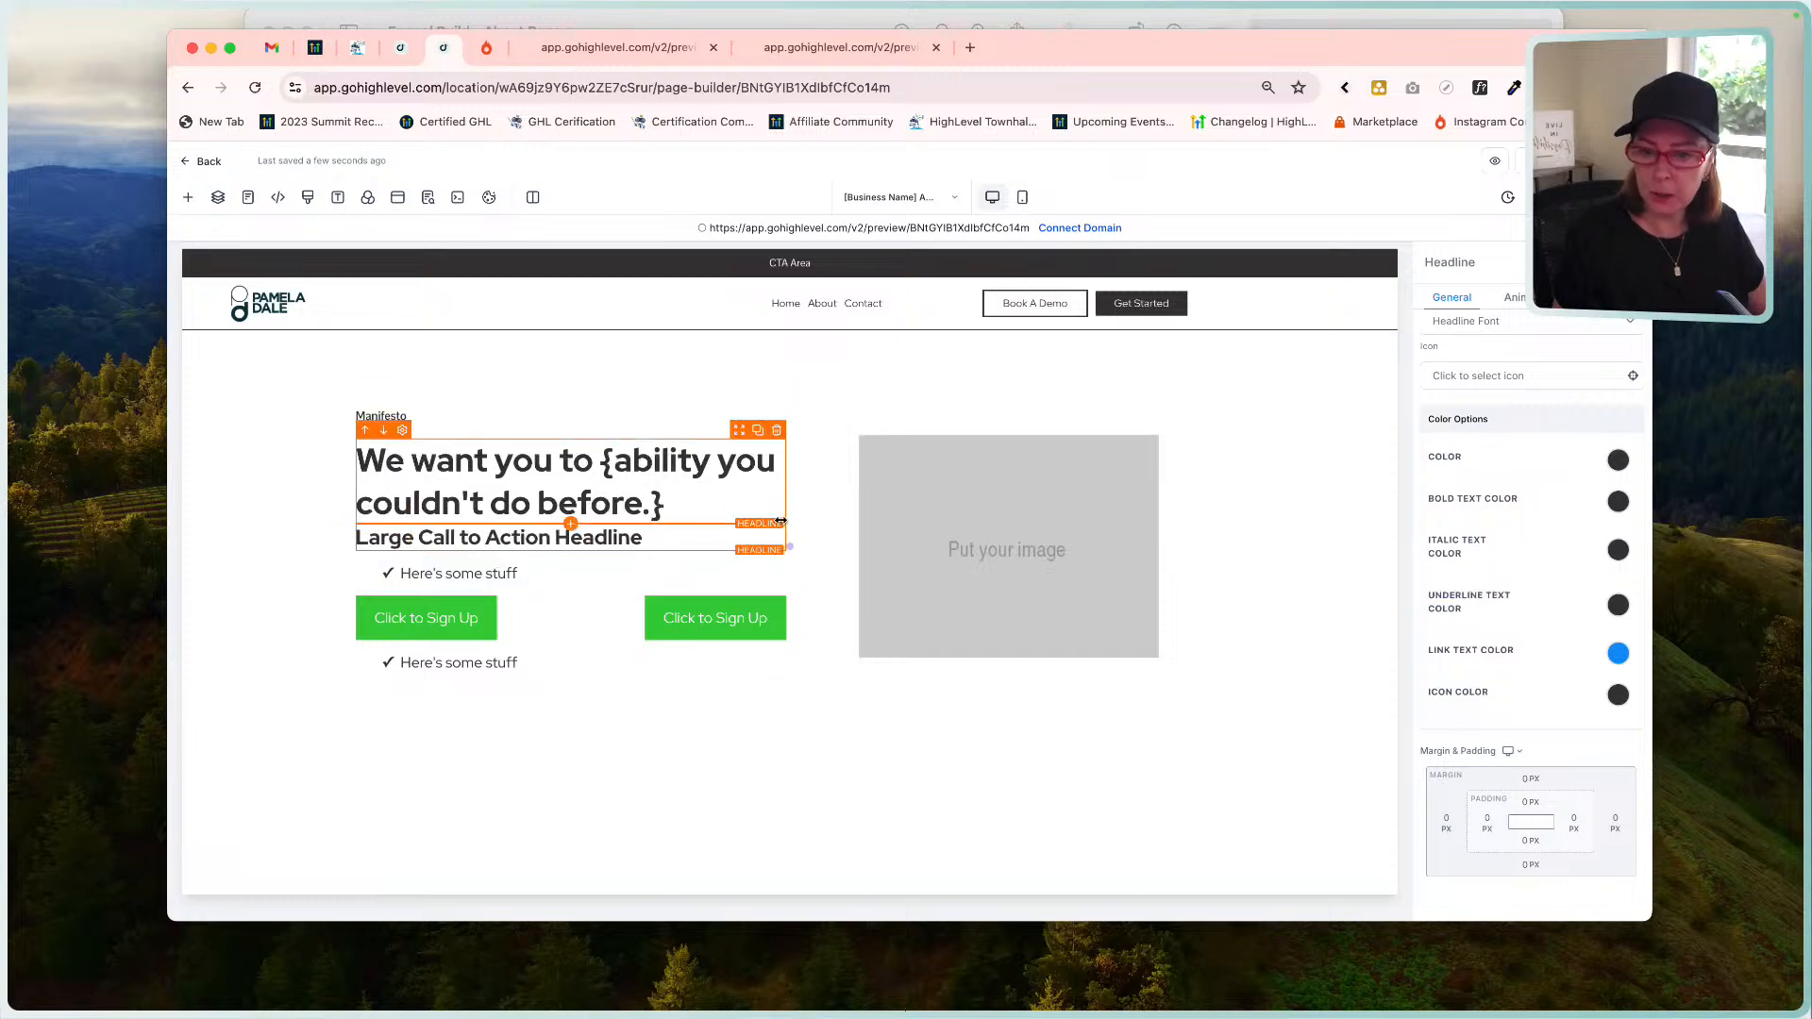
click(777, 515)
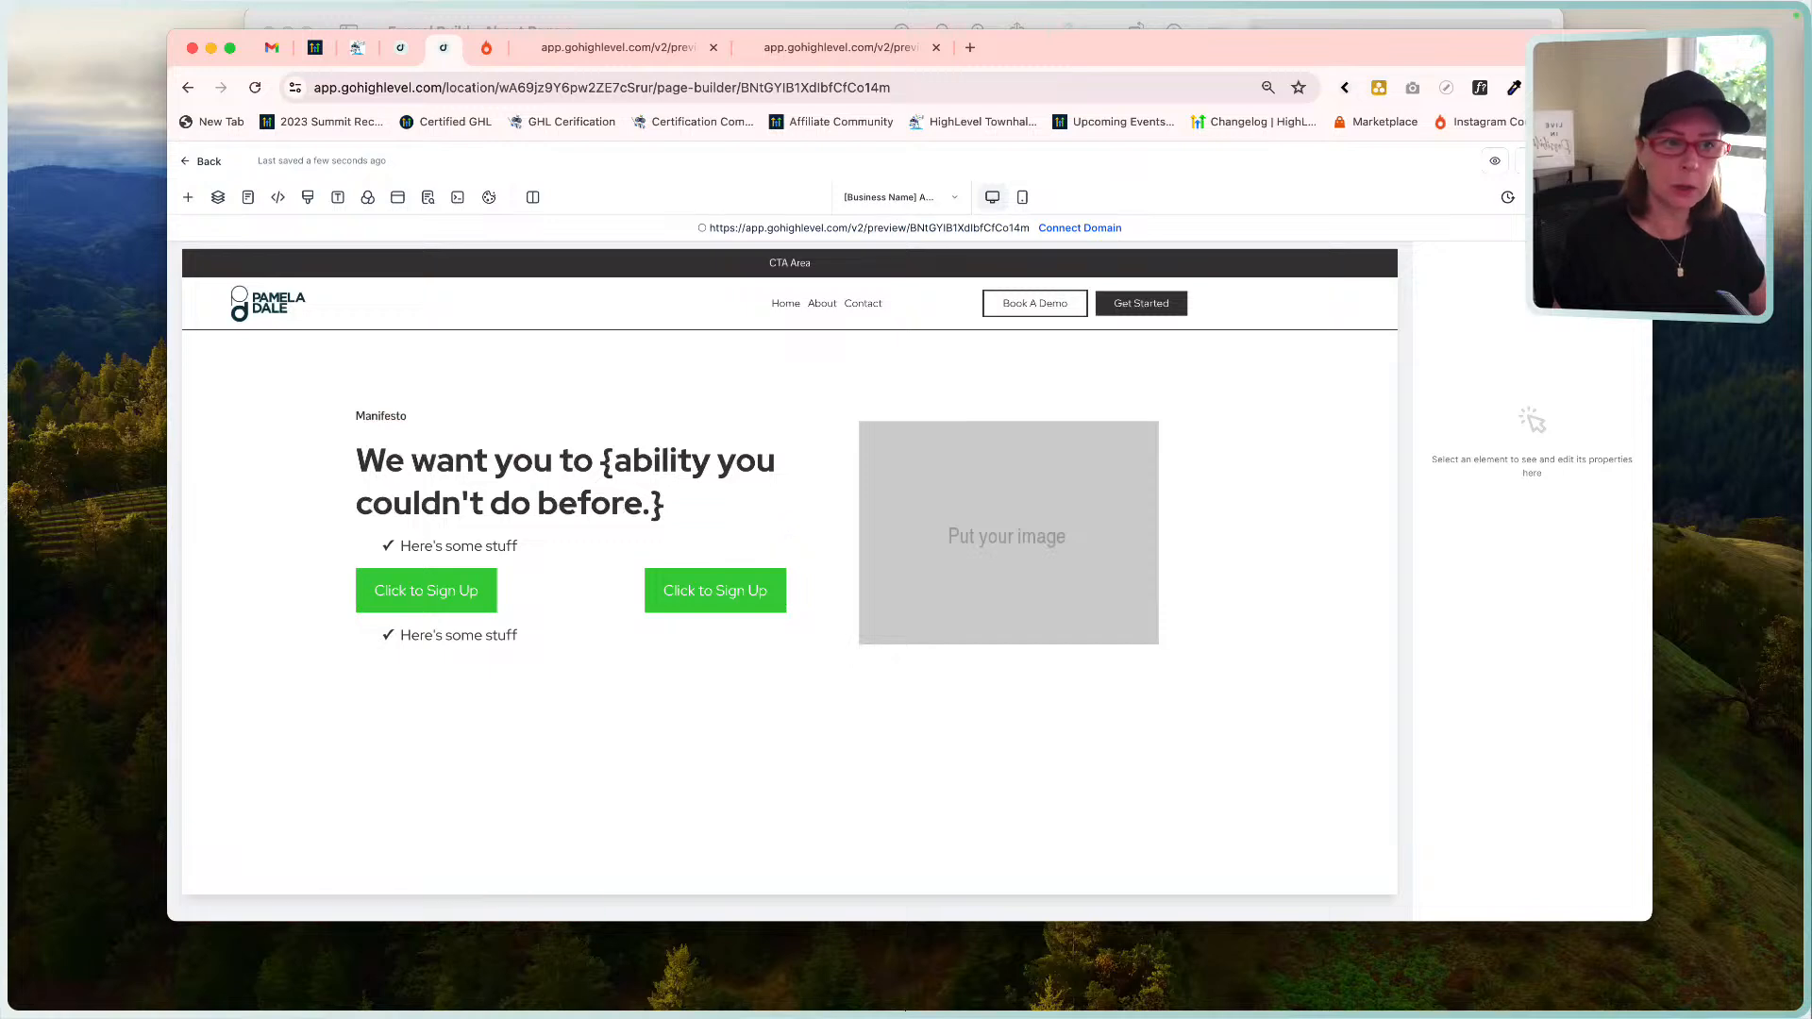
Add a left-aligned Paragraph element directly below the headline.
click(1184, 17)
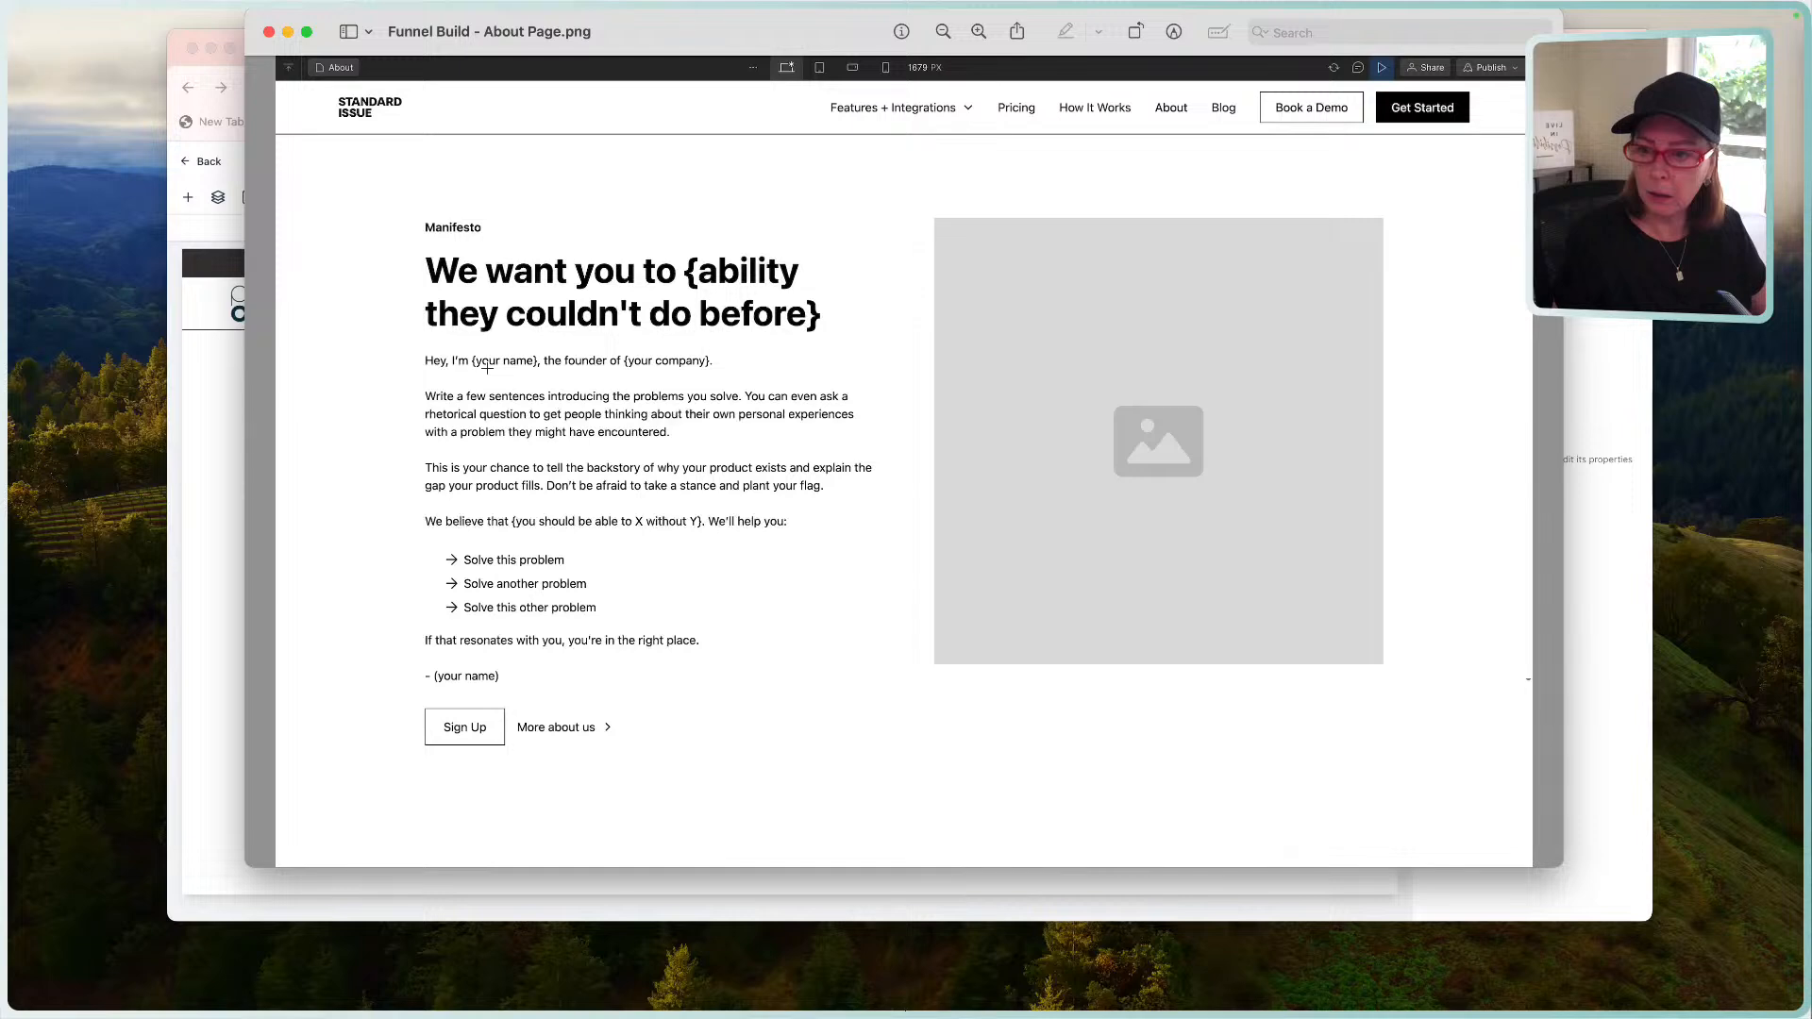
click(200, 453)
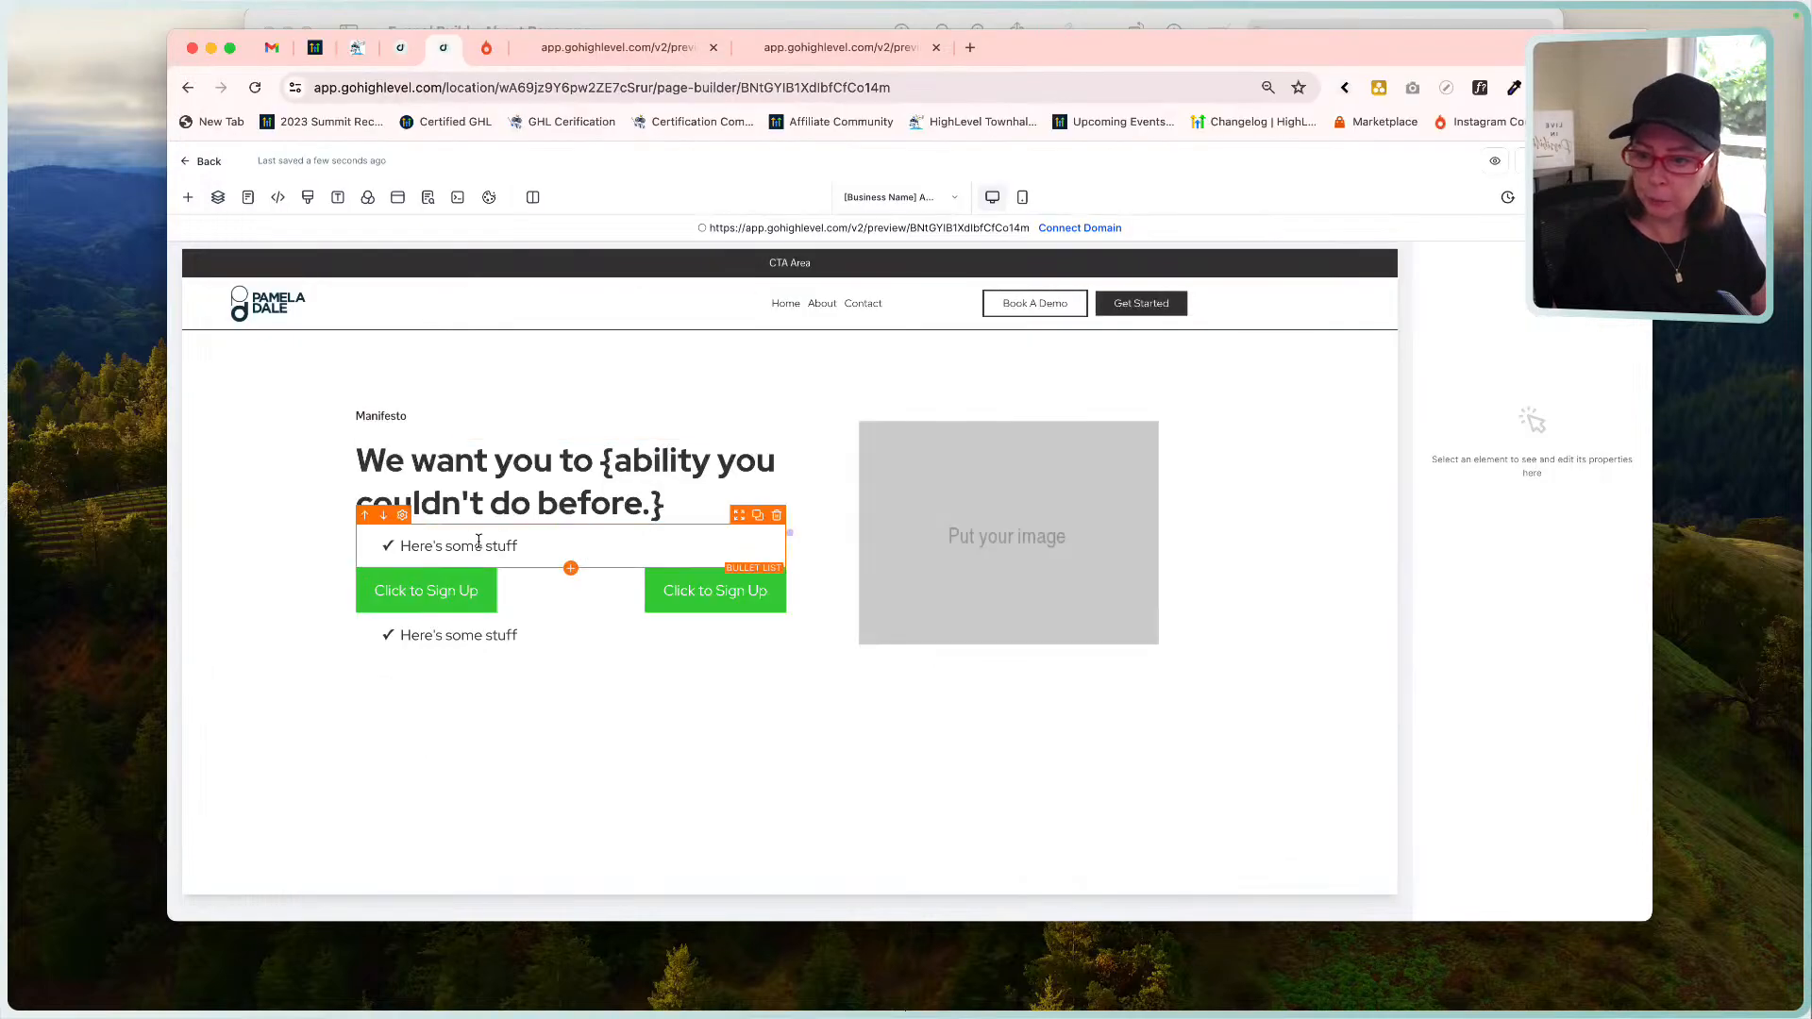
click(571, 525)
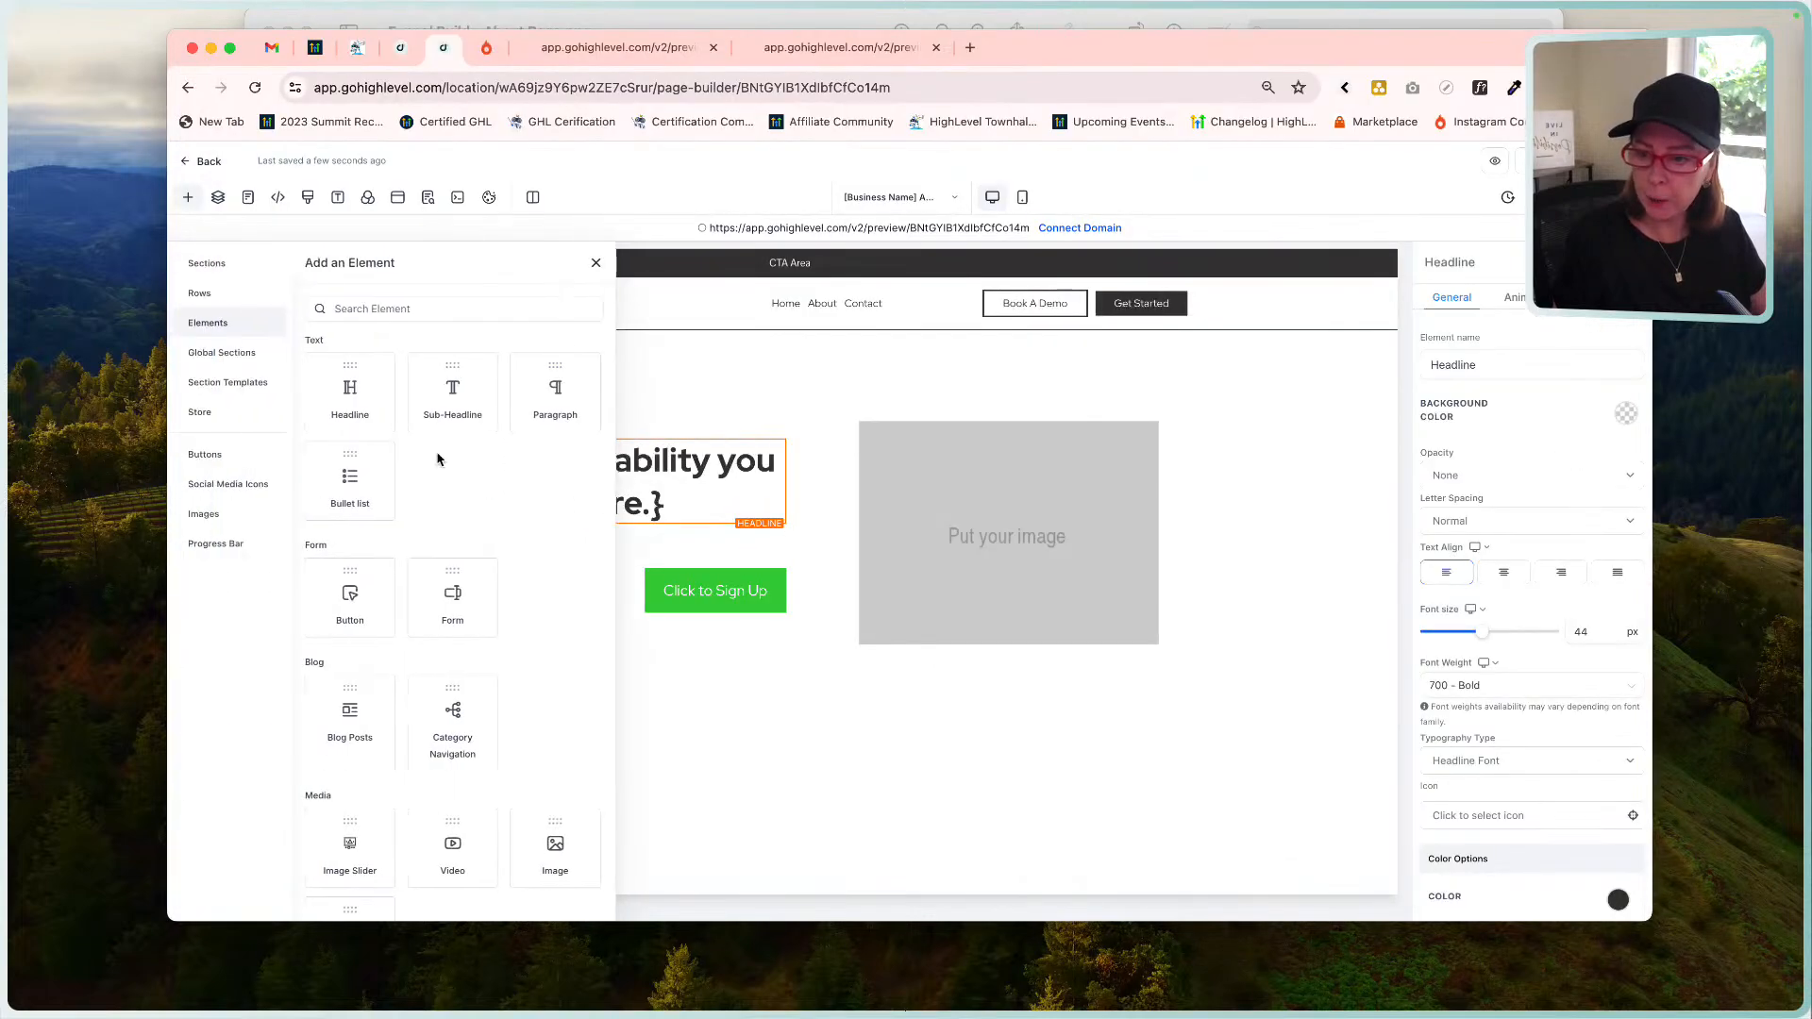
click(574, 408)
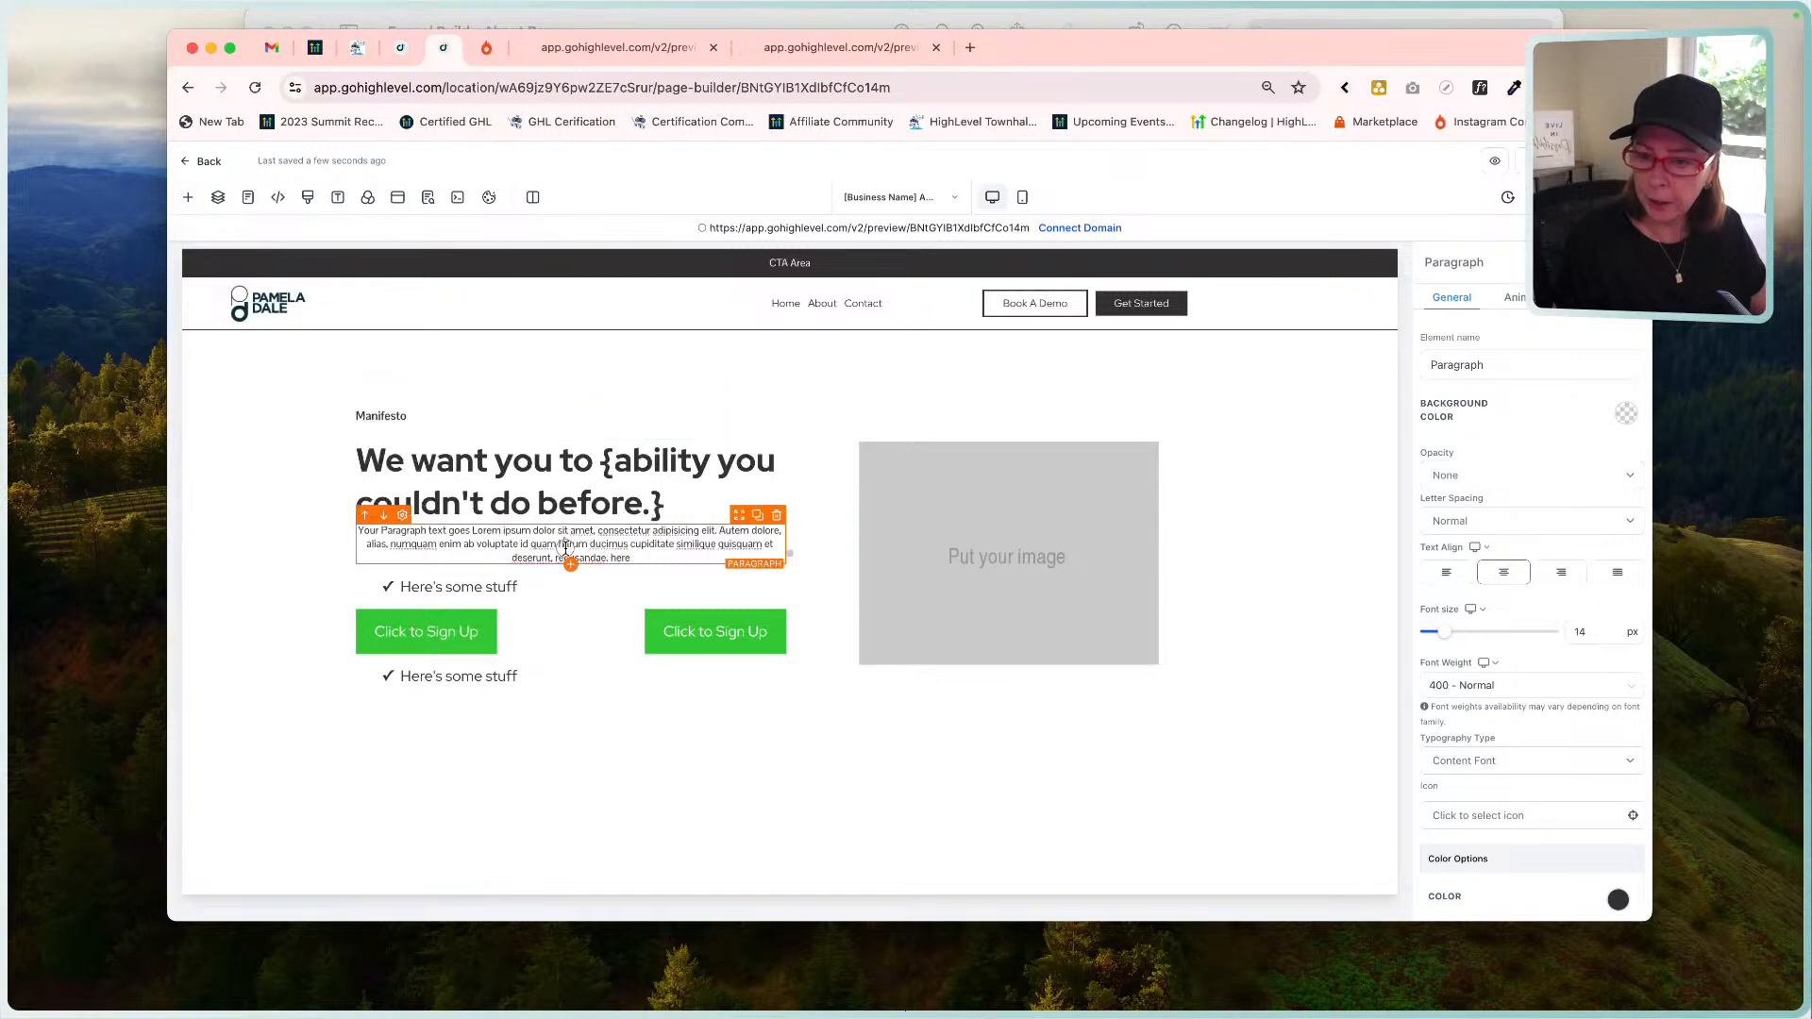
click(1446, 572)
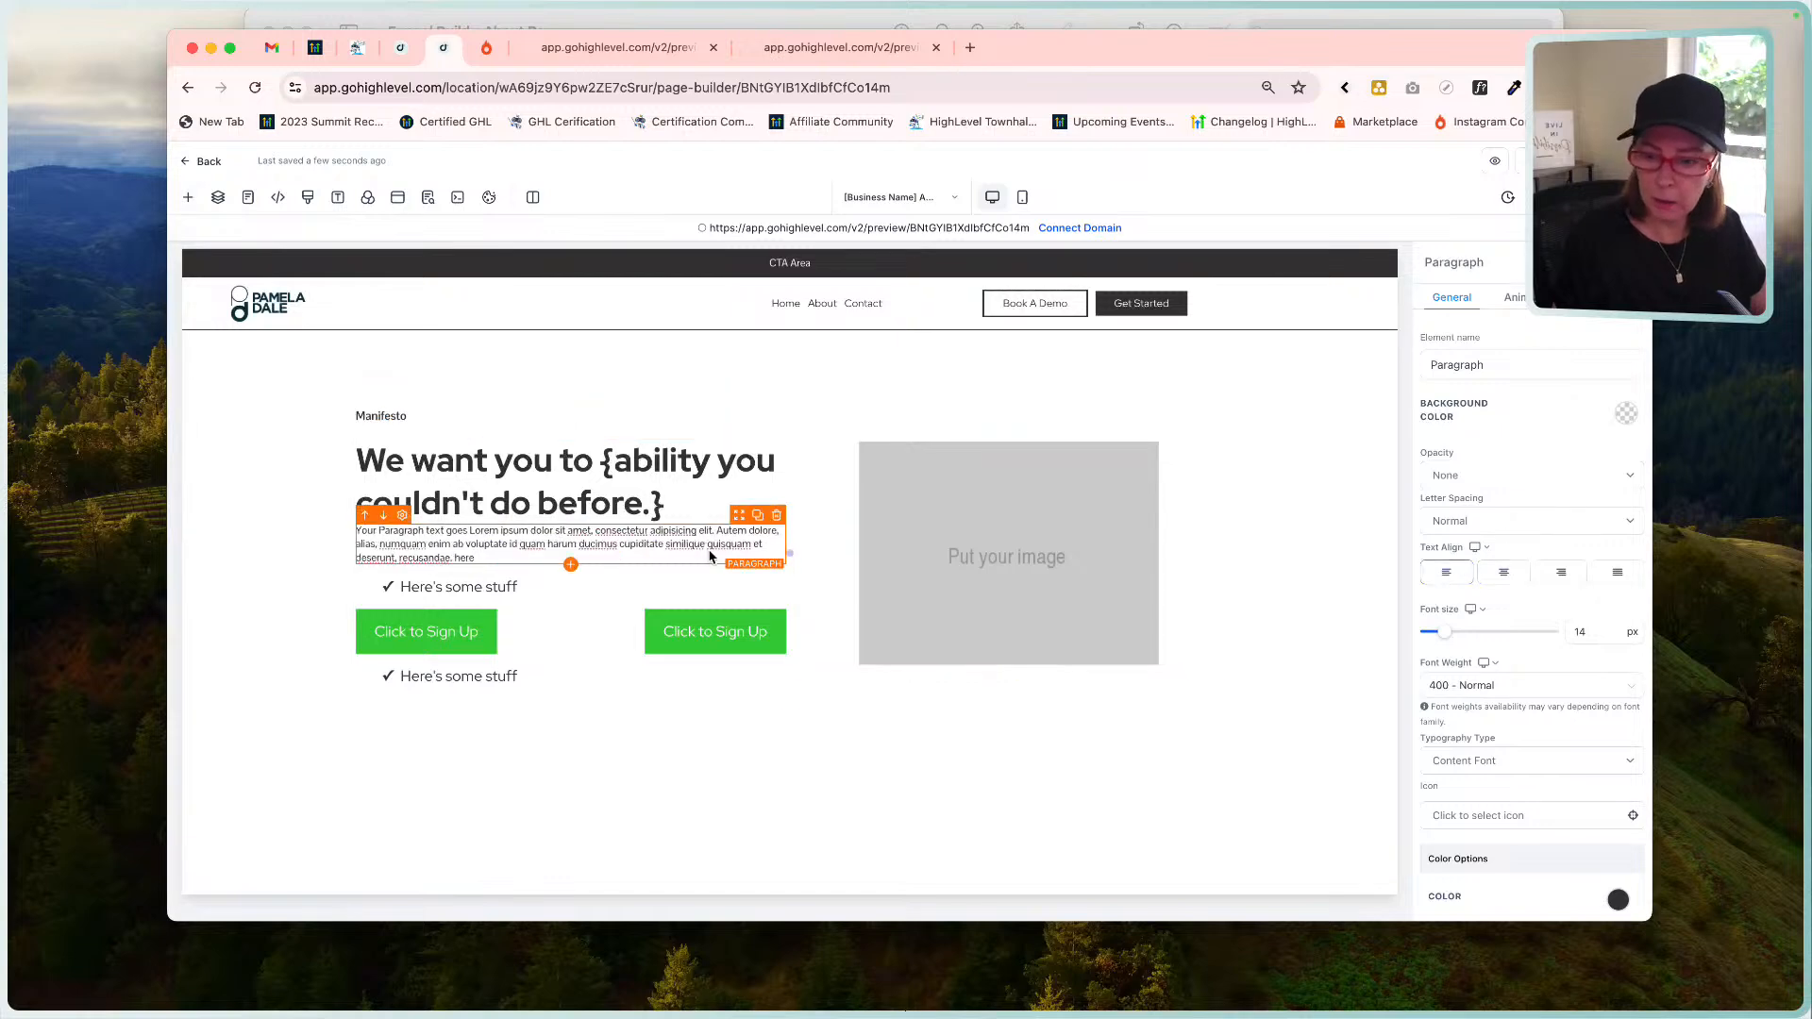
Replace the paragraph placeholder with 'Hey, I am your founder company name.'.
triple_click(674, 534)
text(Hey, I am your founder)
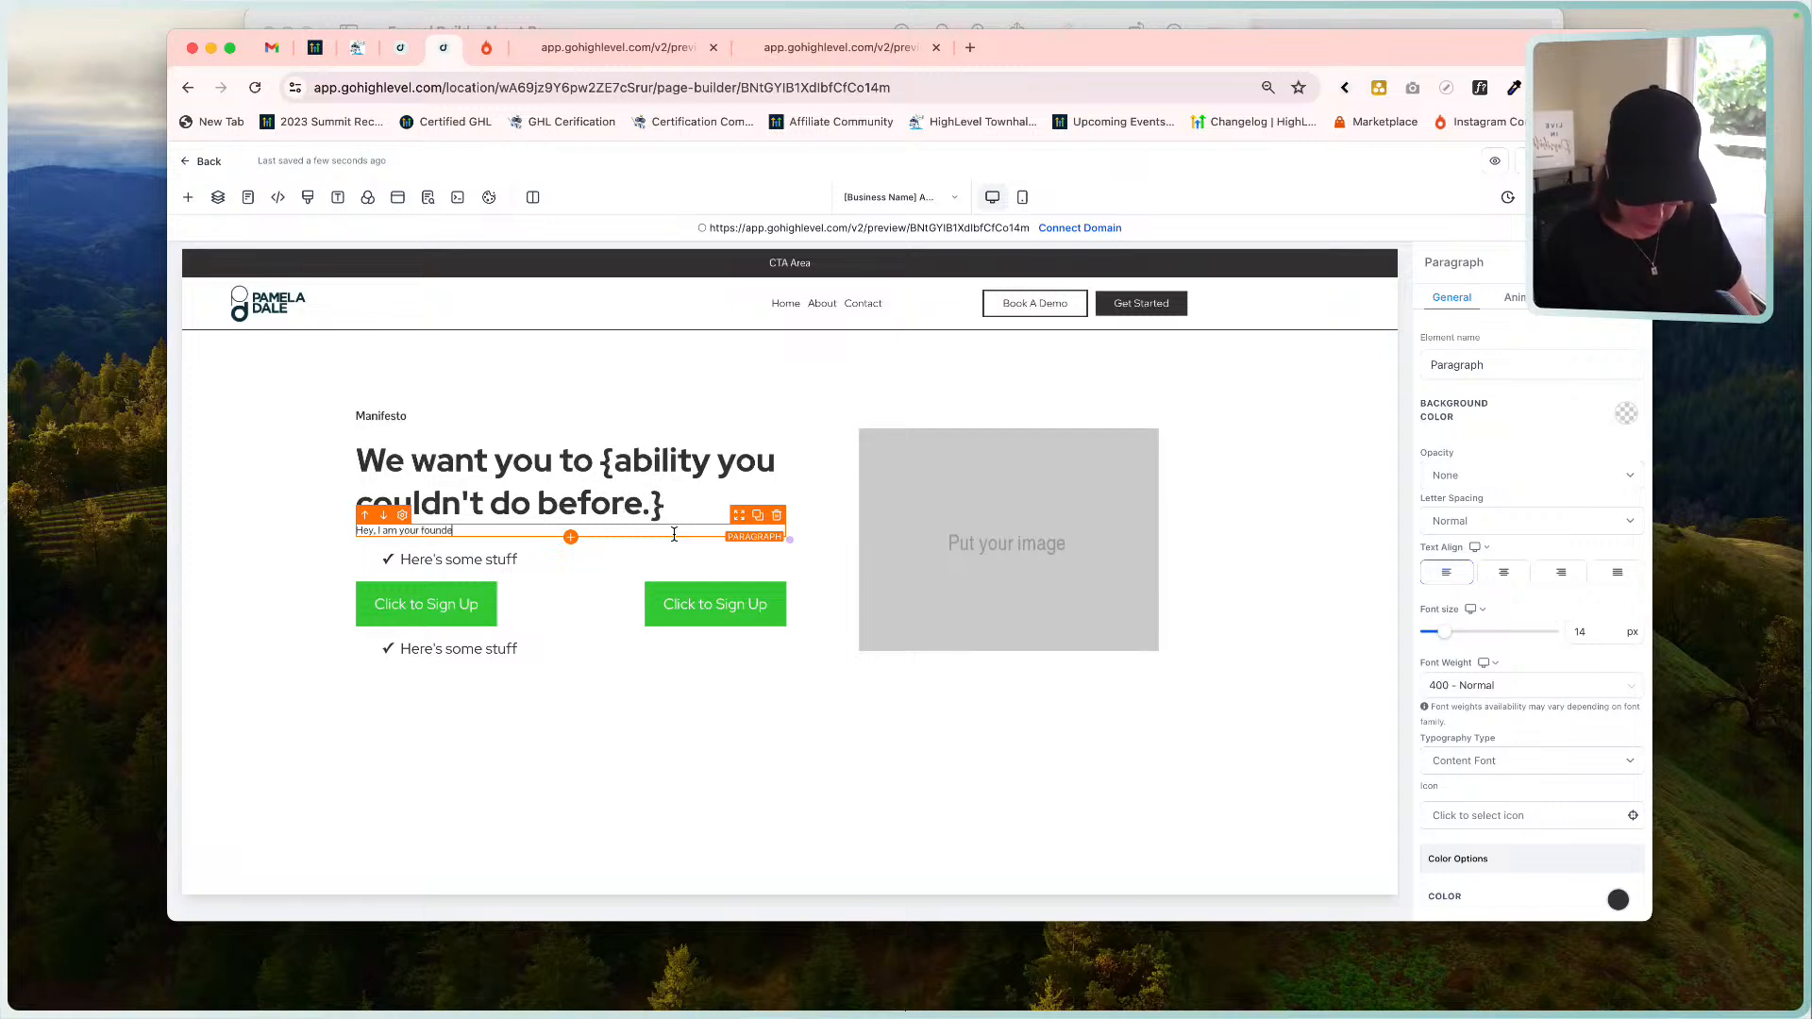
click(1102, 31)
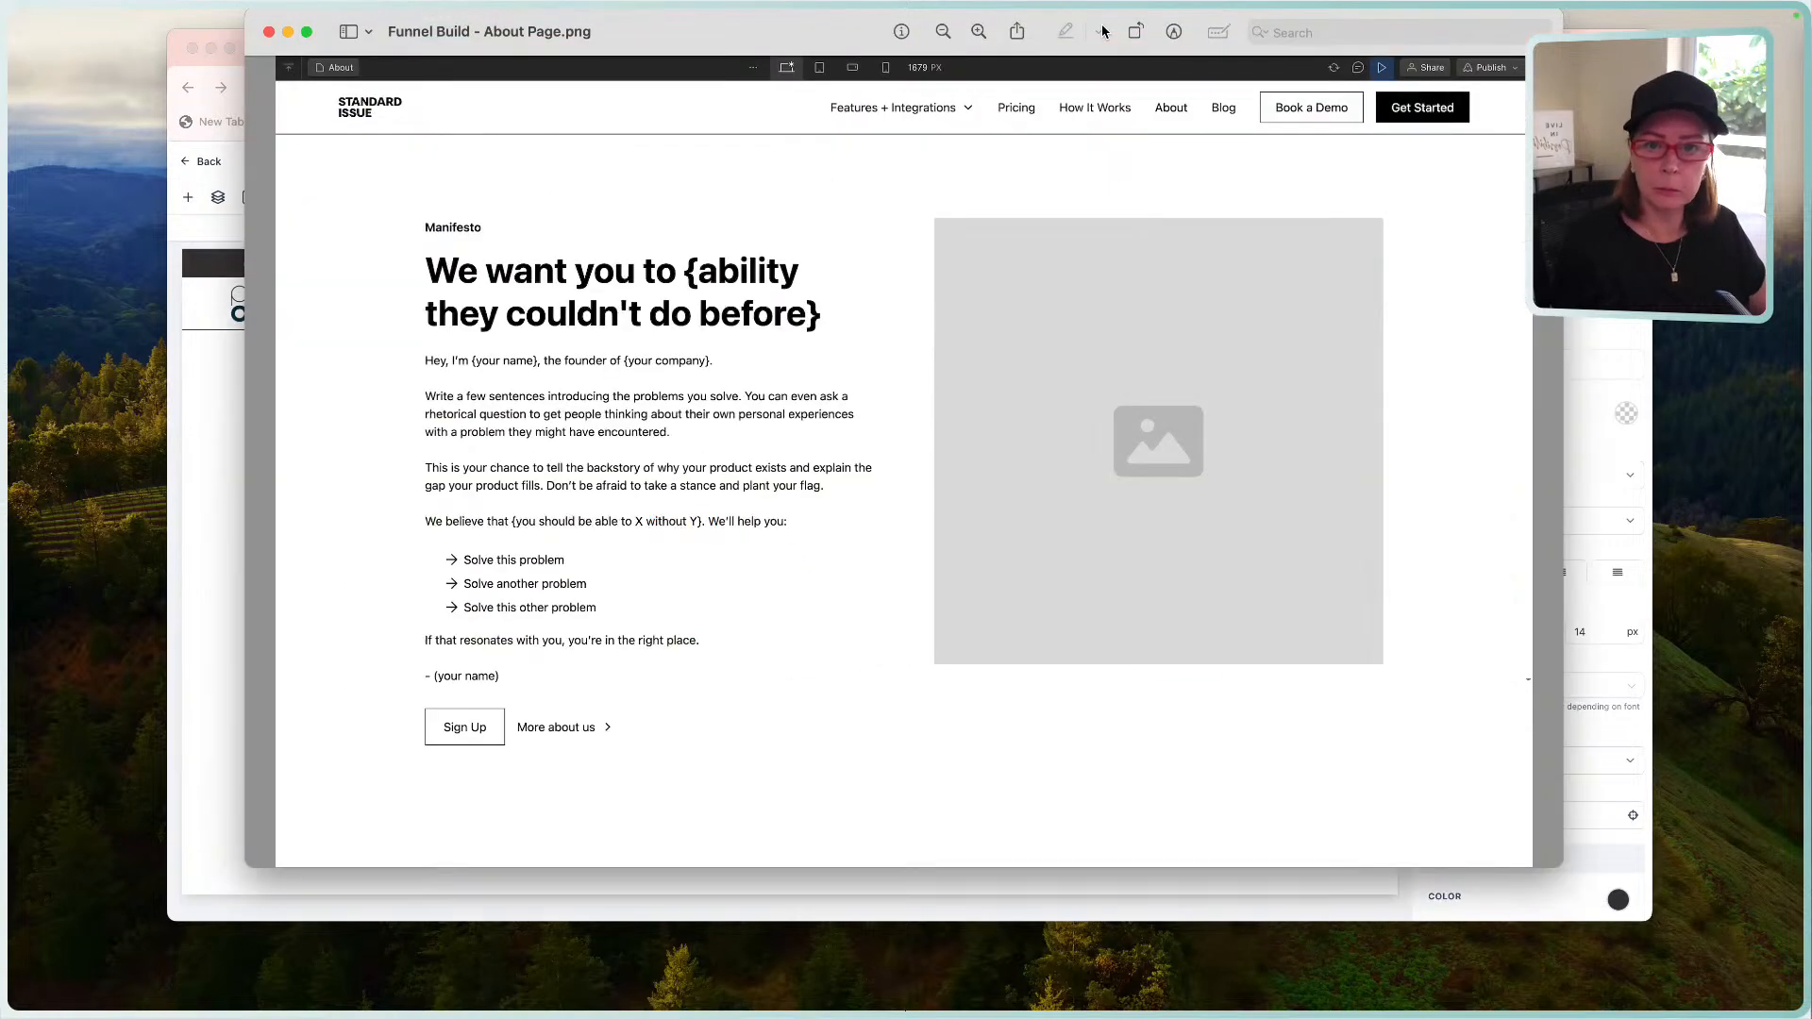
click(235, 472)
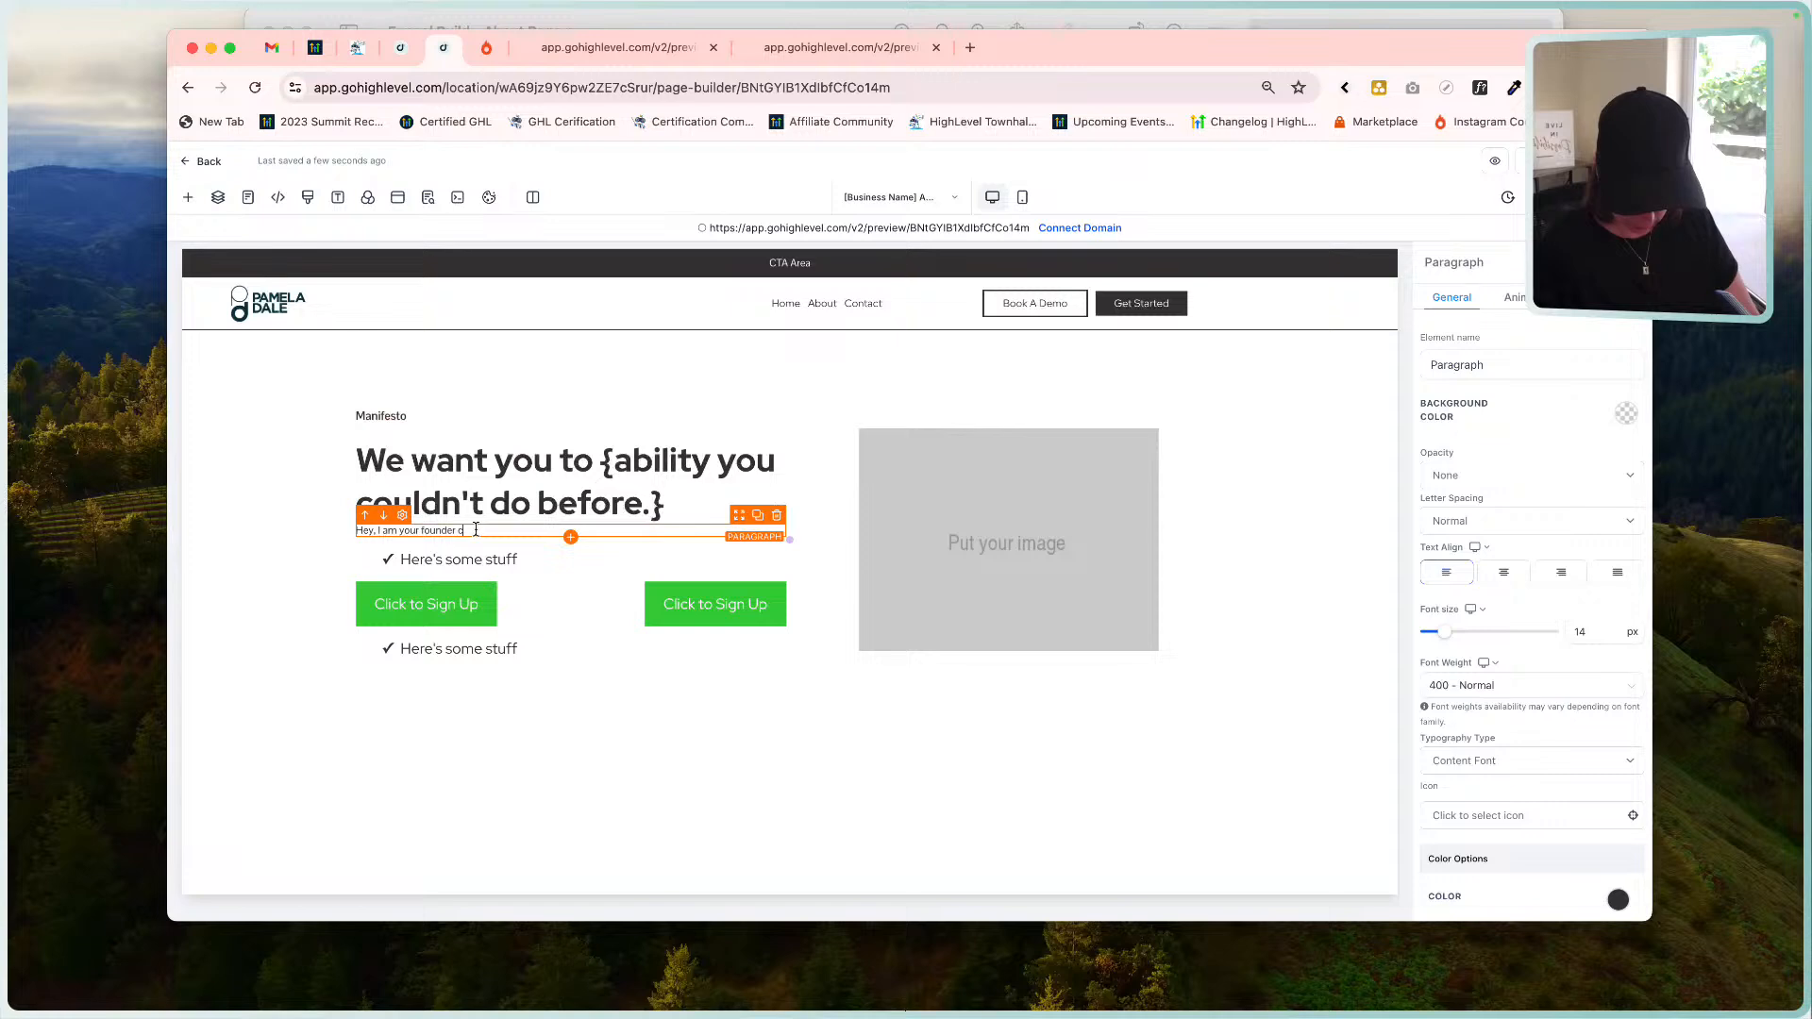
text(ame.)
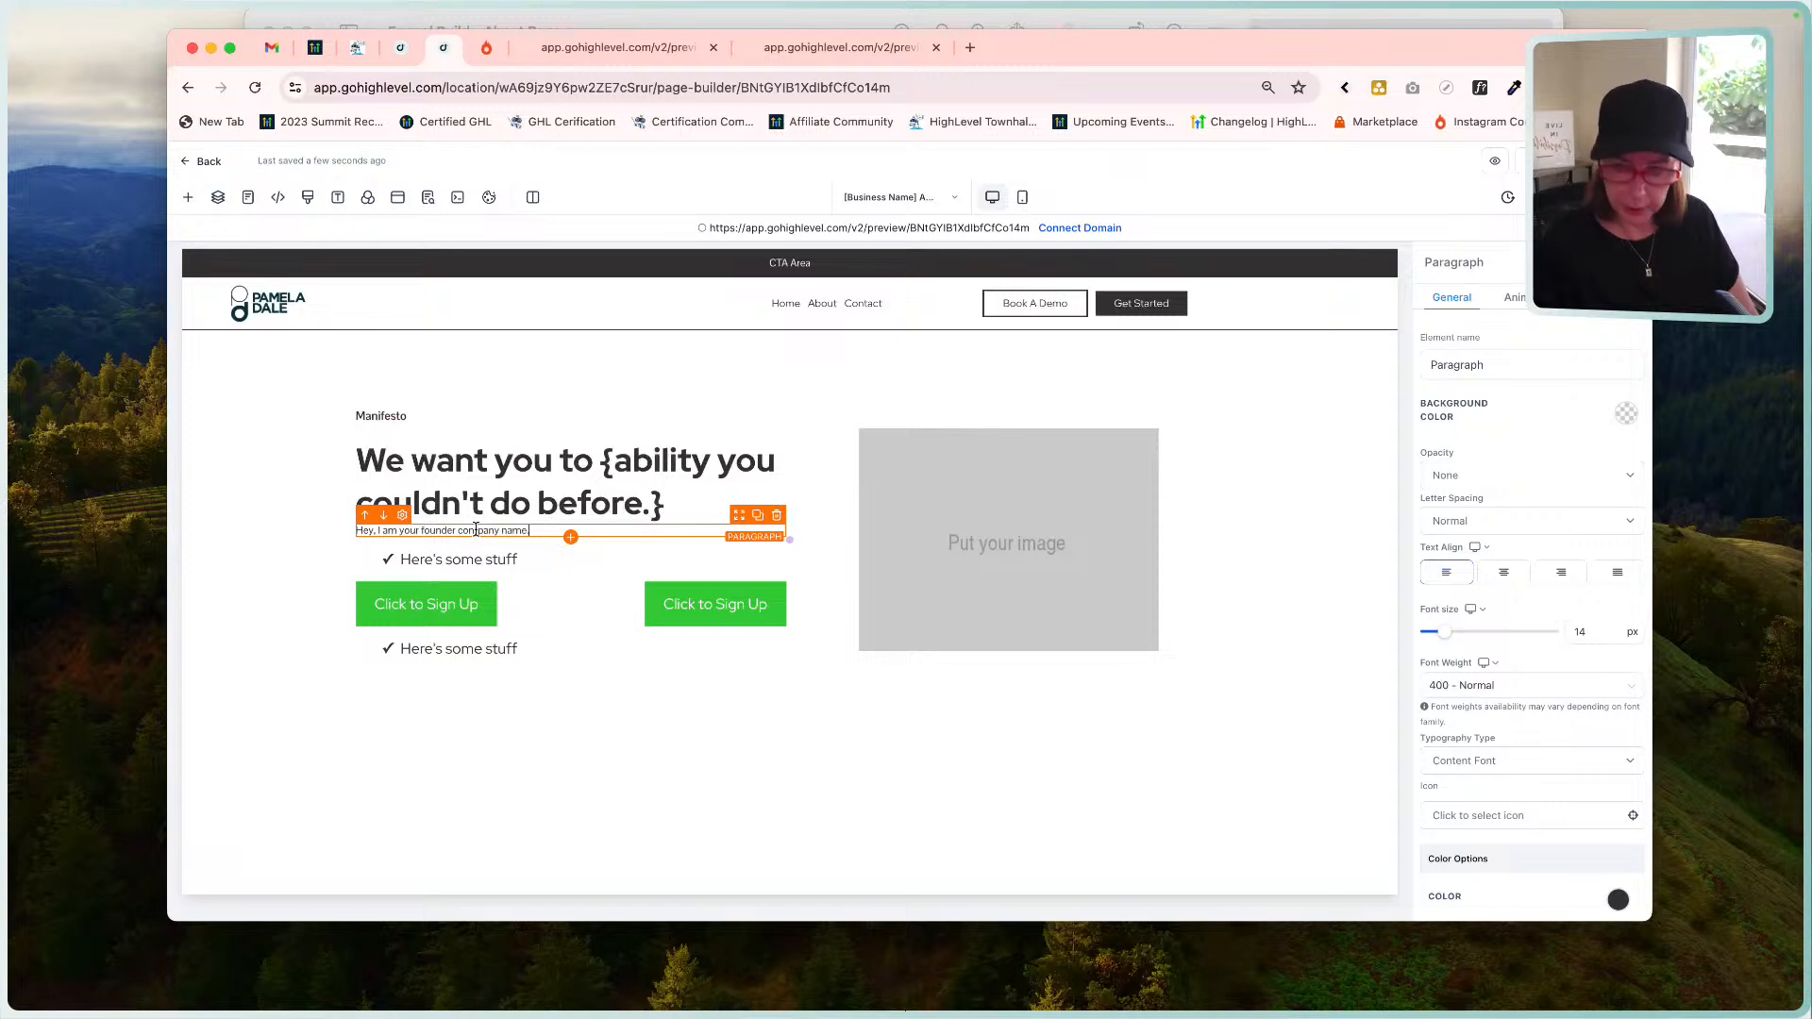
triple_click(476, 529)
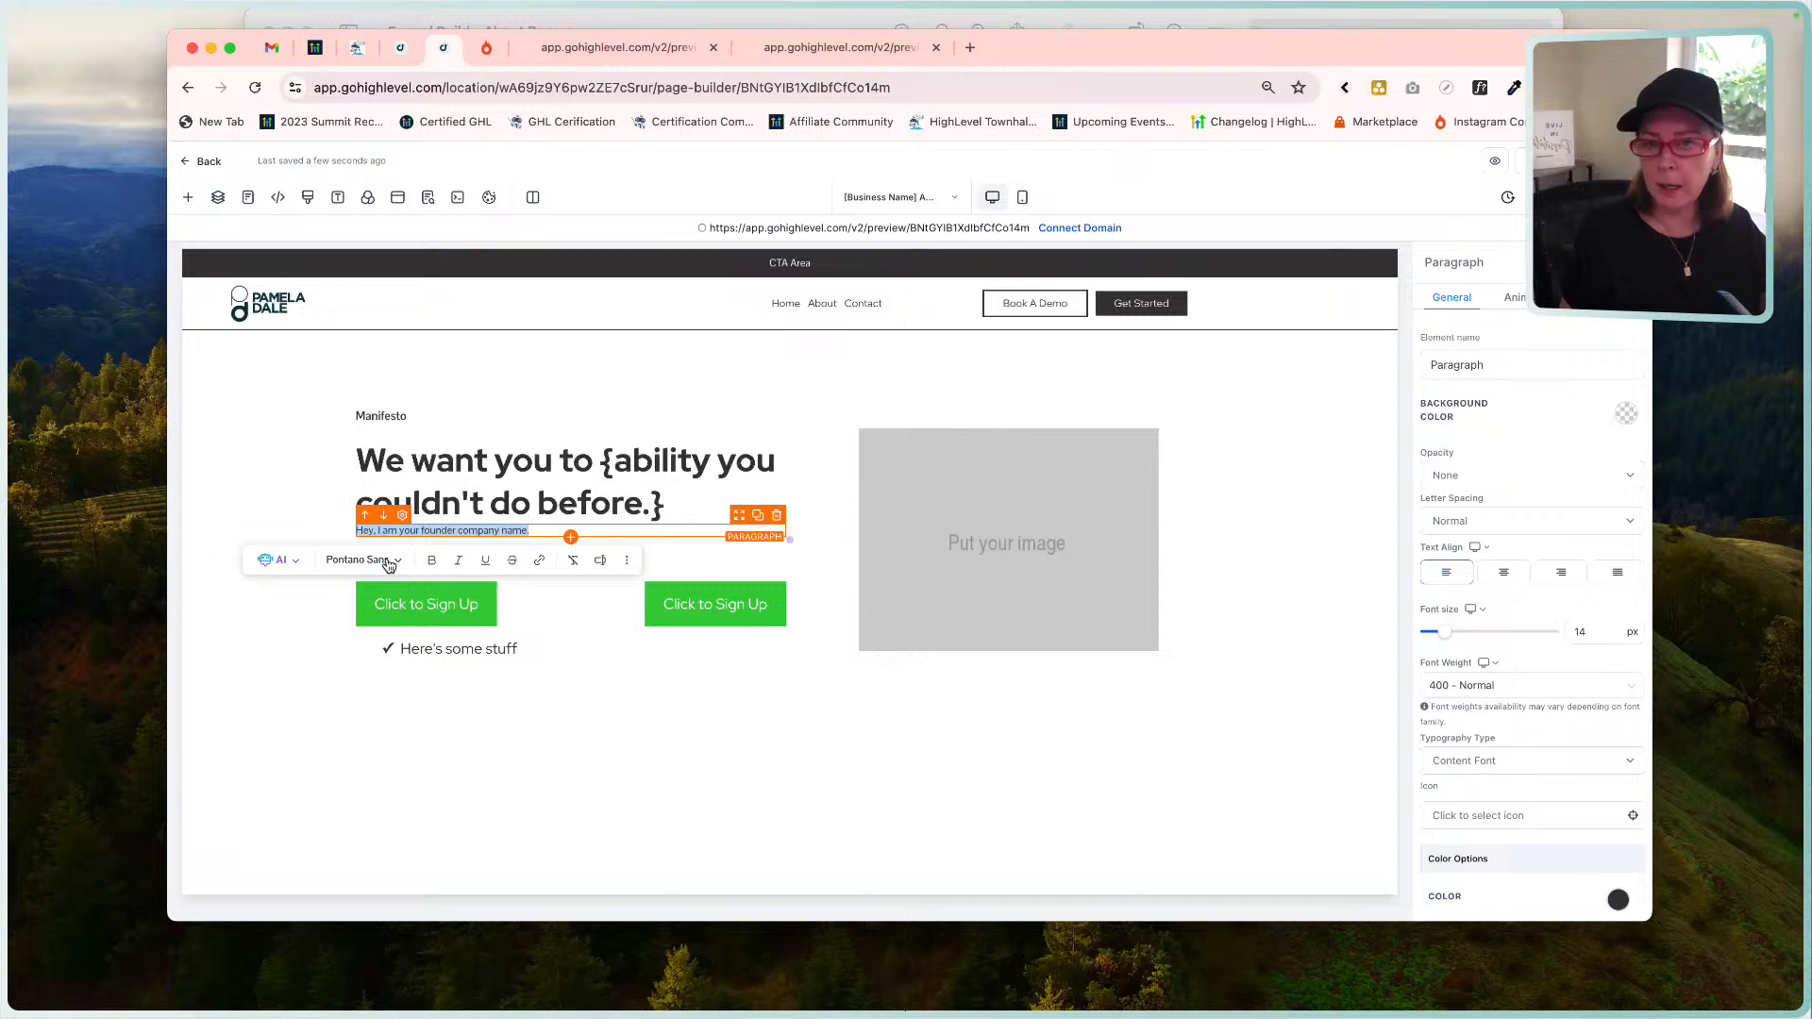
click(338, 197)
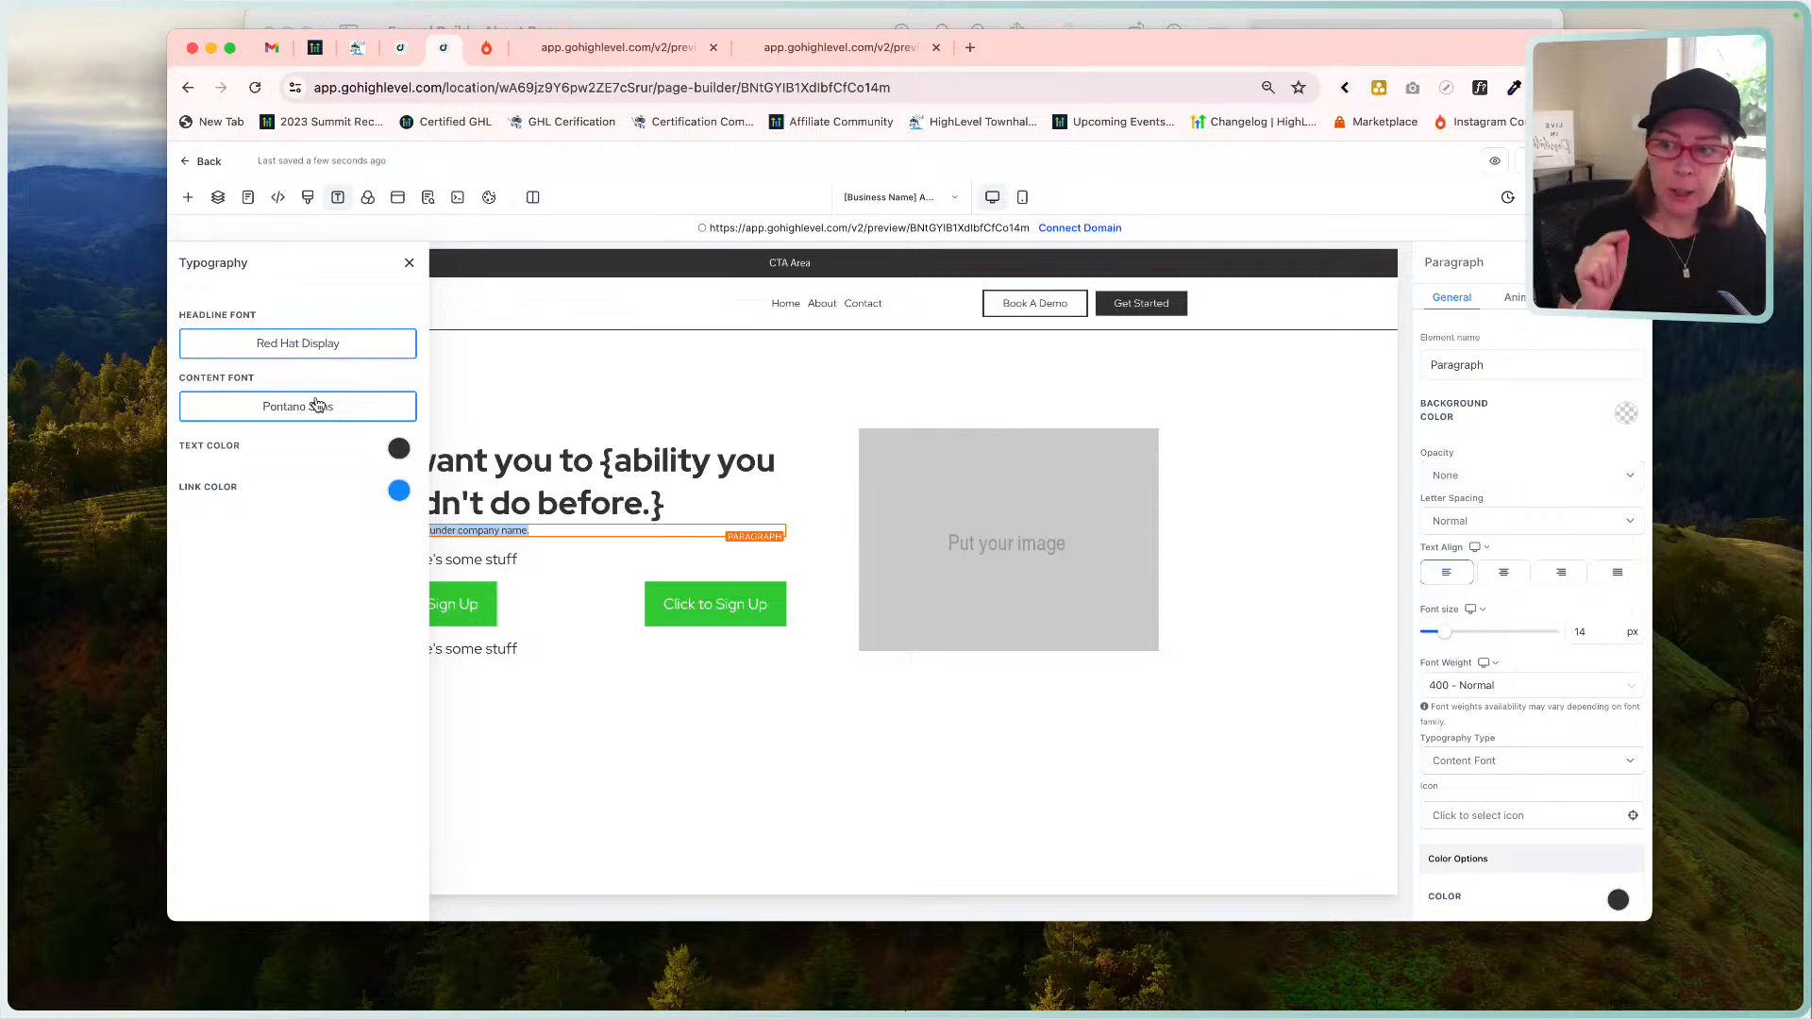
click(400, 449)
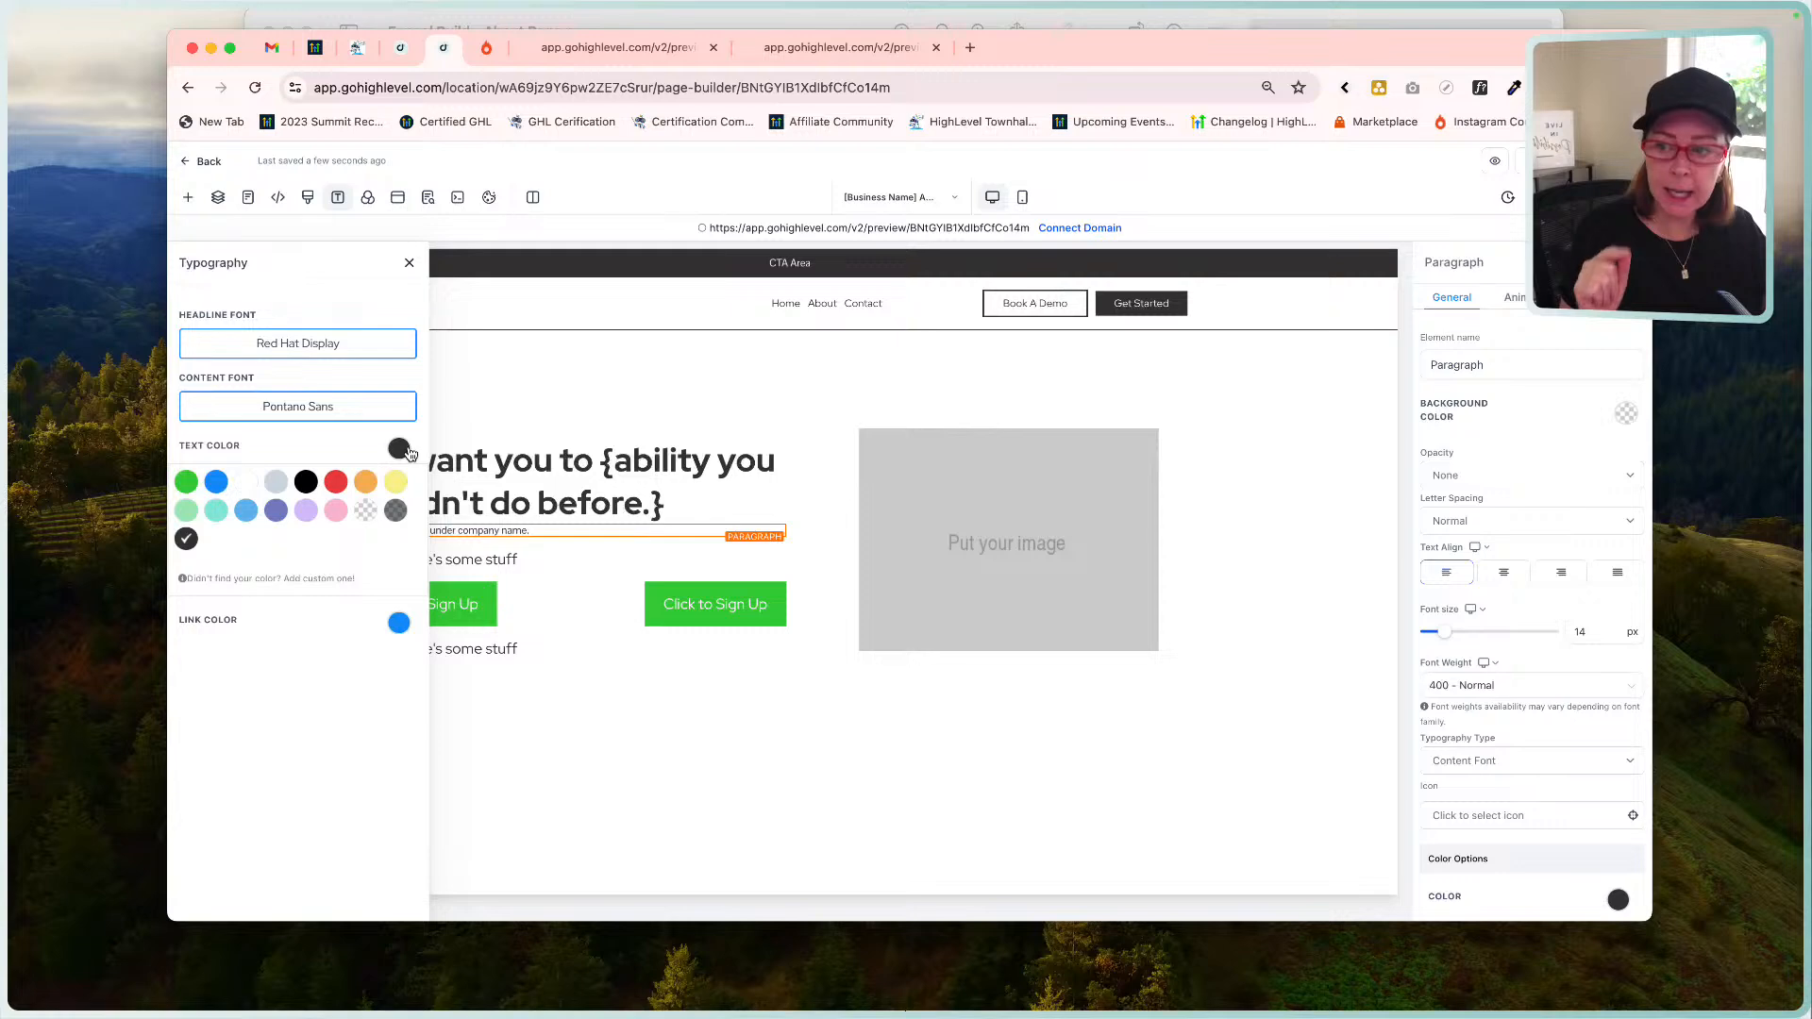
click(399, 450)
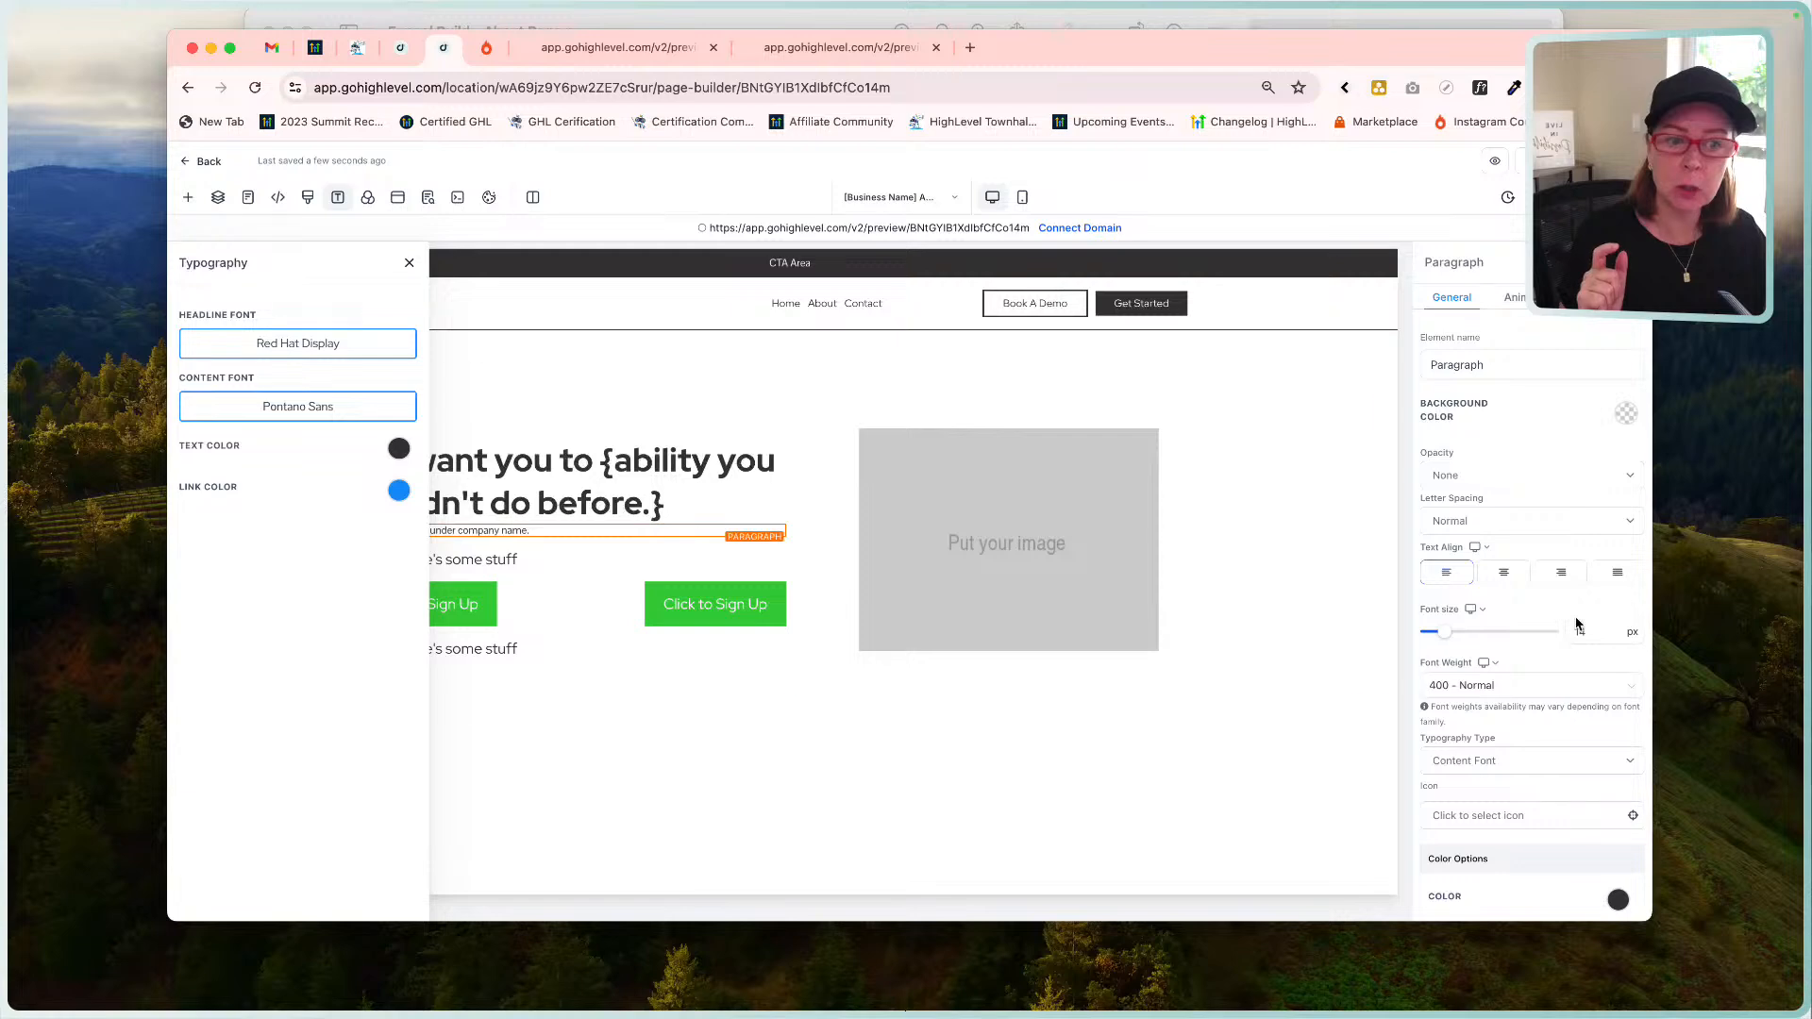
click(410, 266)
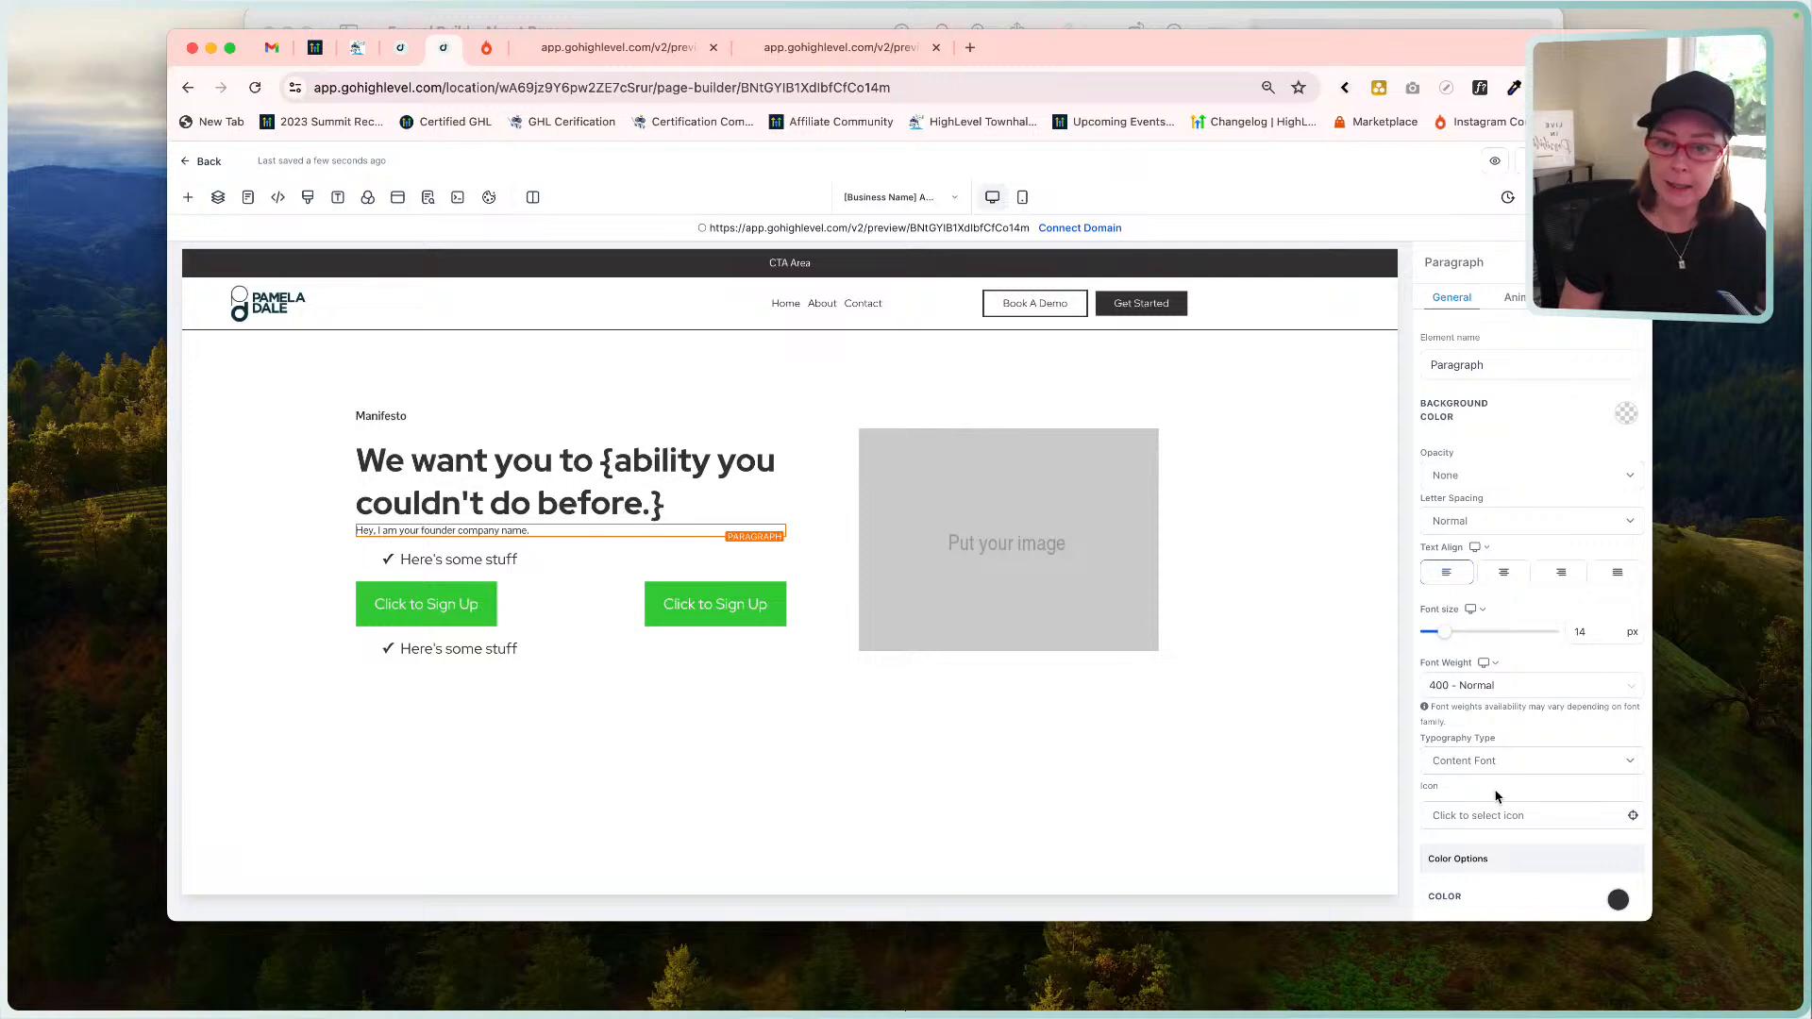
Keep the founder paragraph on the content font after trying the headline font, checking the mockup.
click(1485, 763)
click(1477, 743)
click(1478, 760)
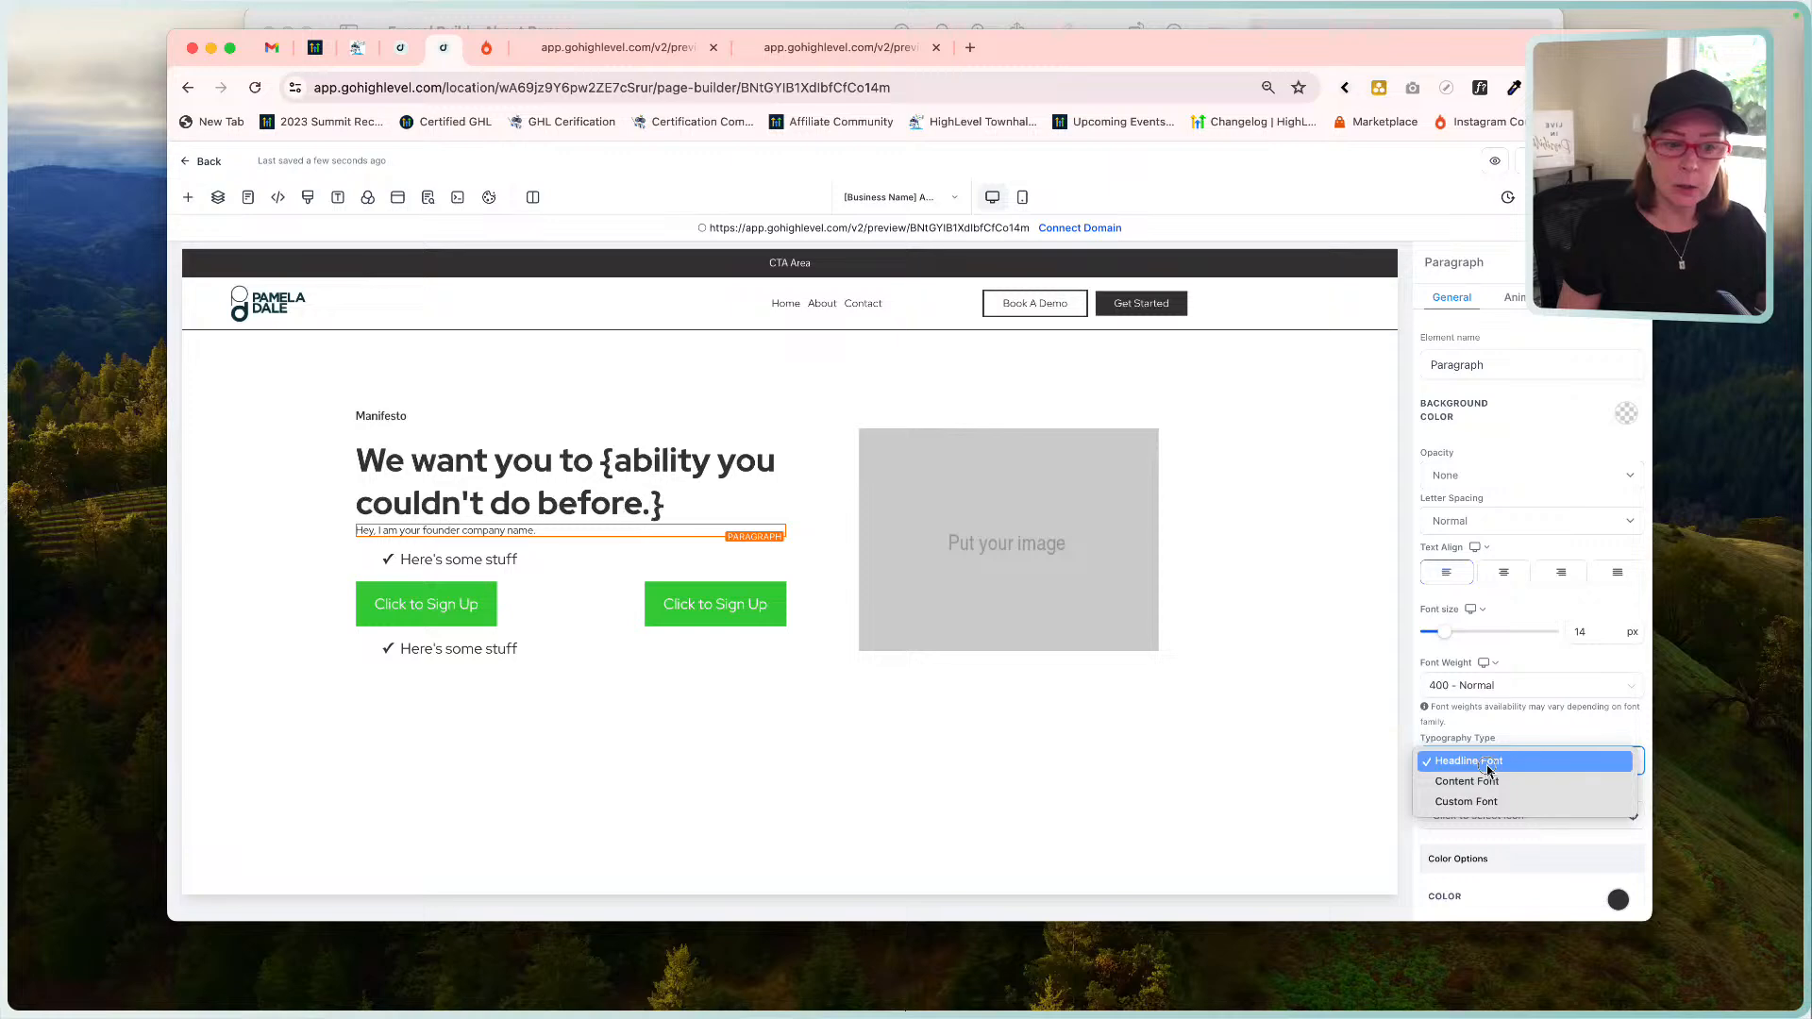
click(1491, 784)
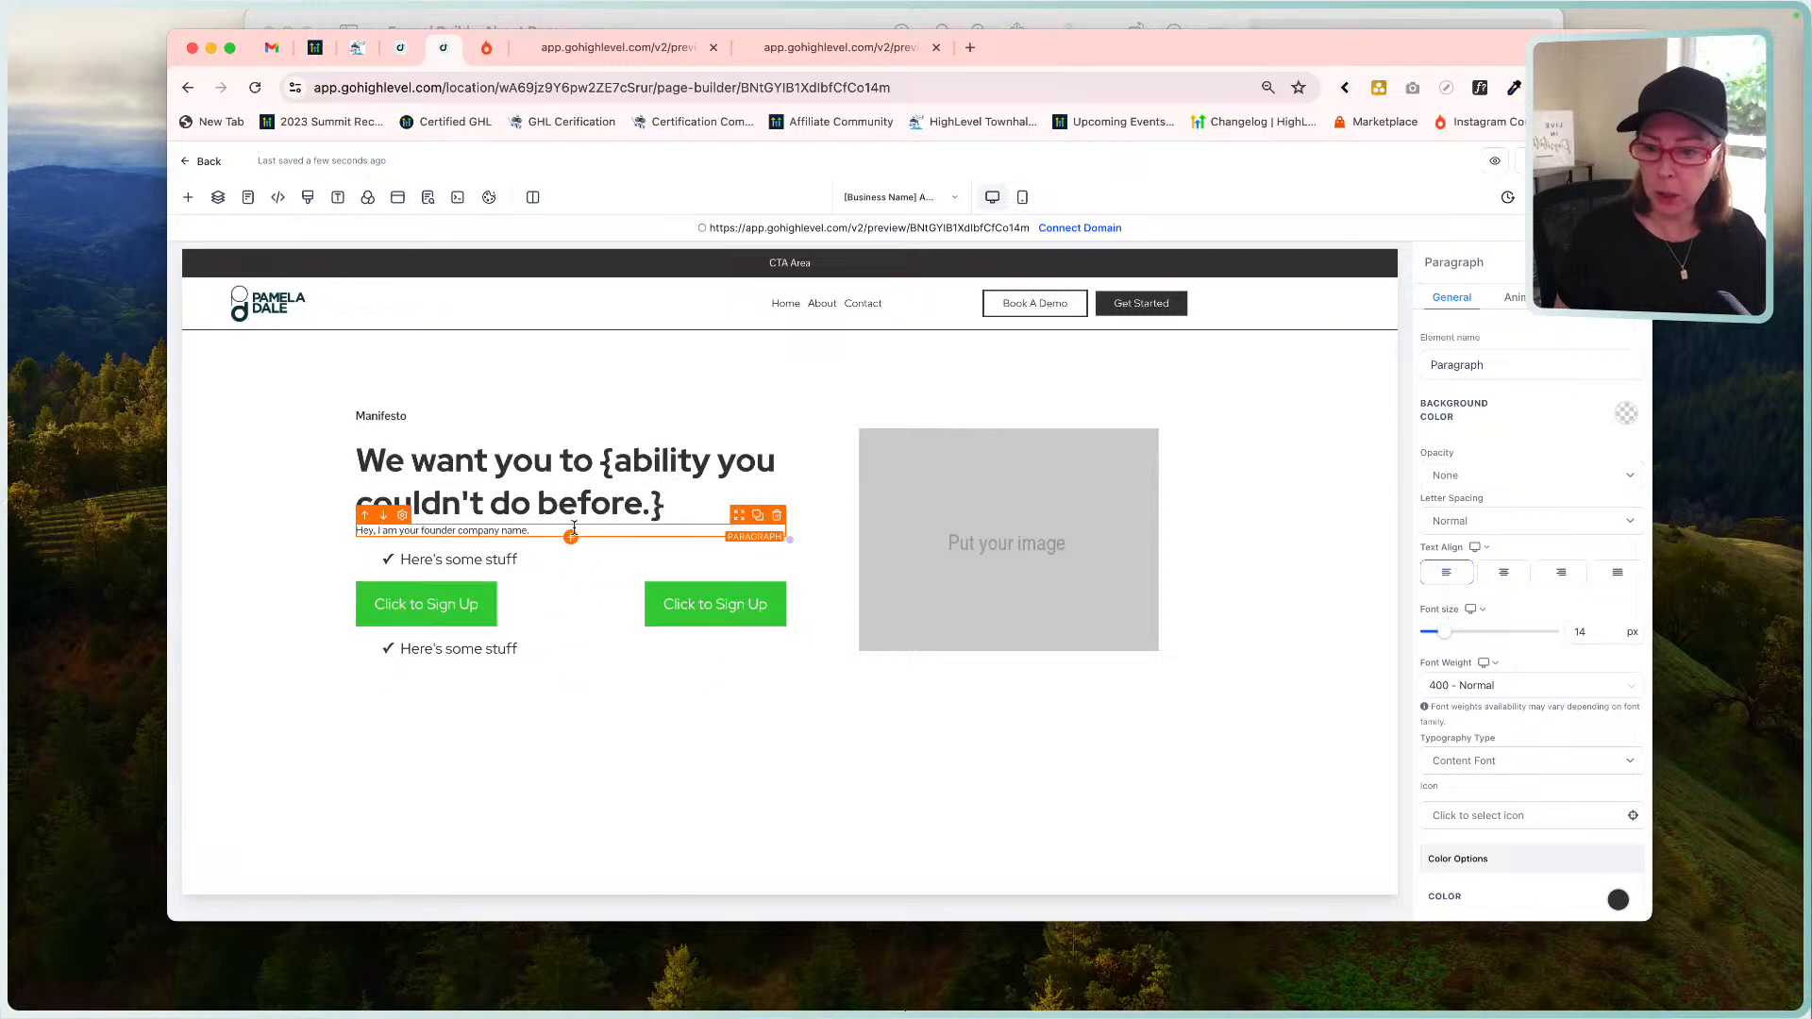
click(1033, 23)
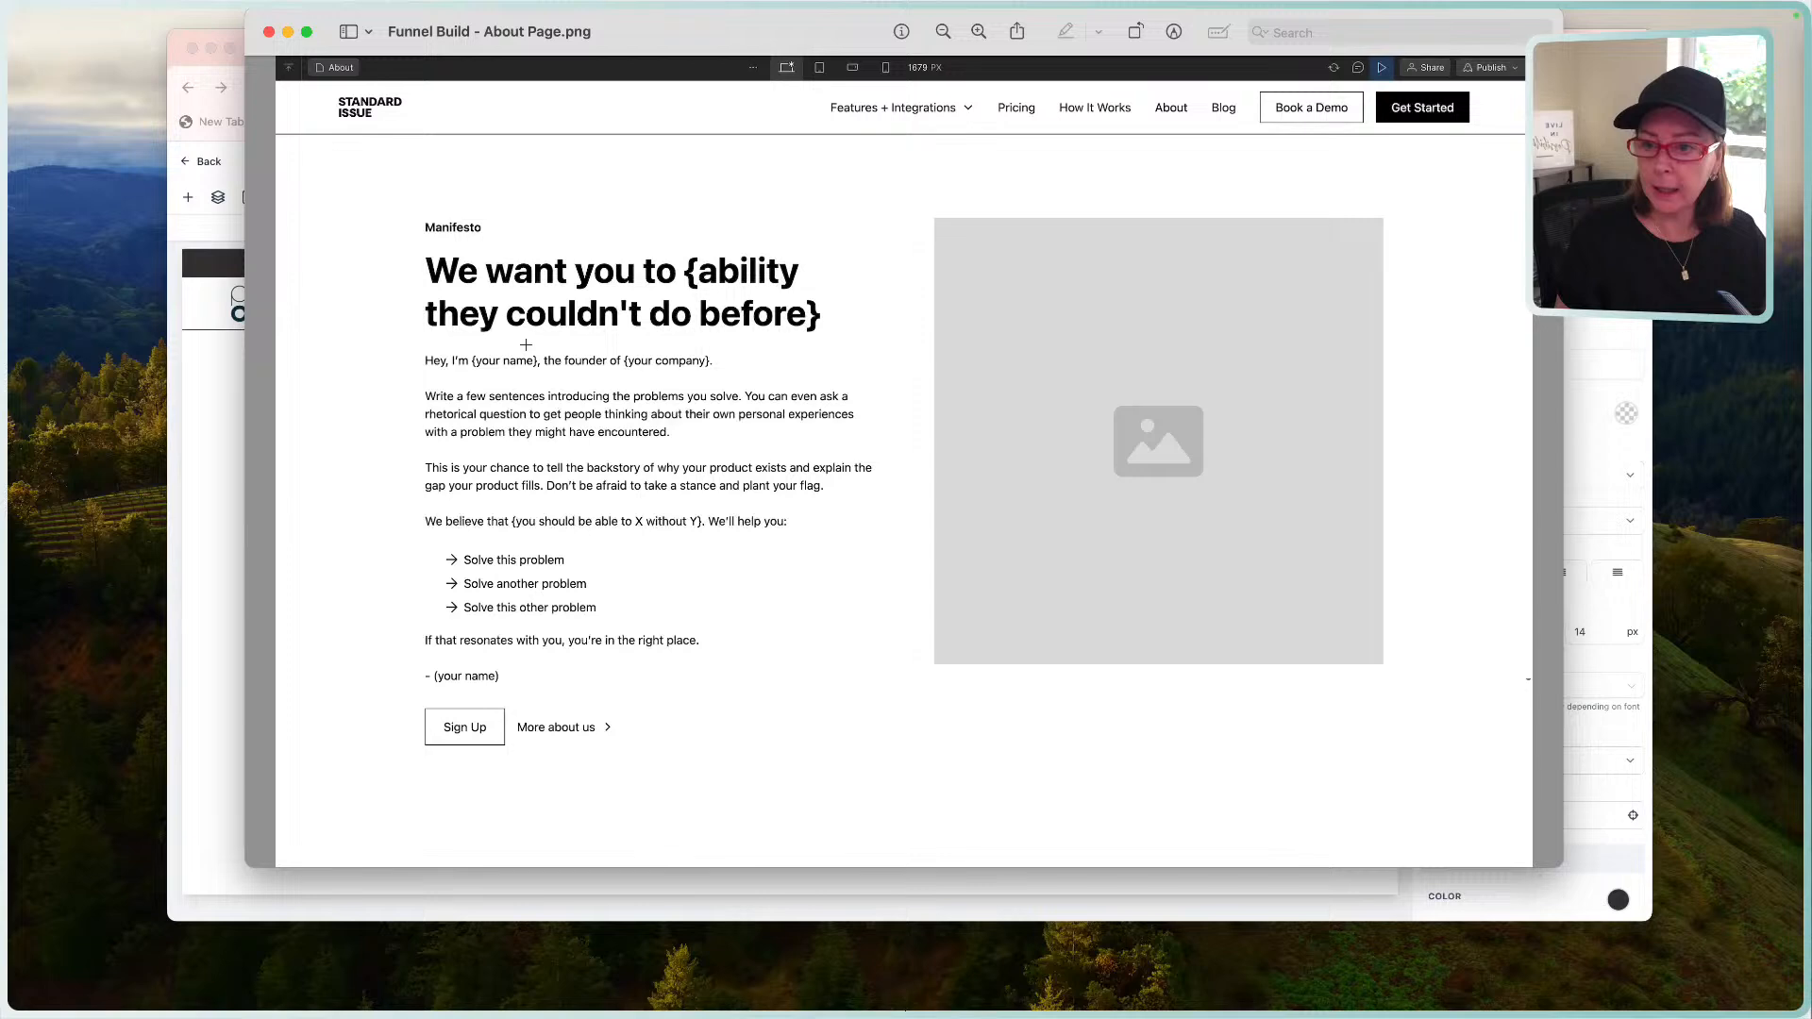
click(216, 421)
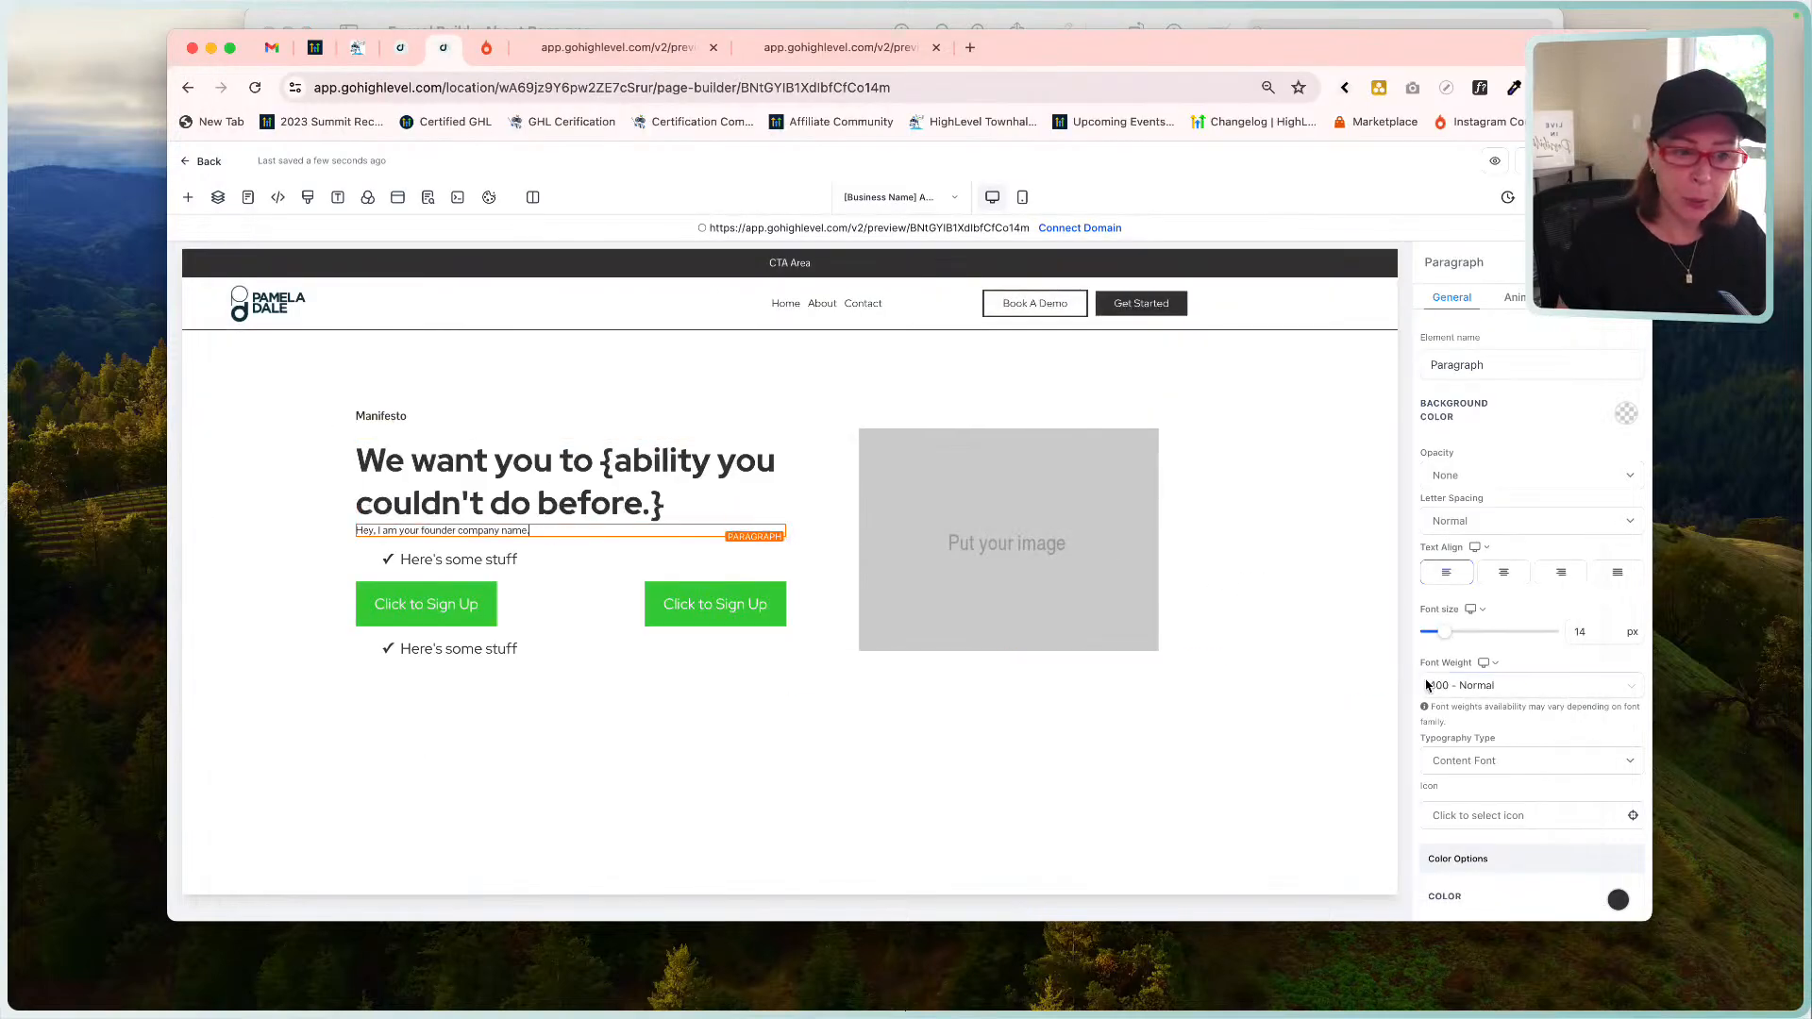
Give the founder intro paragraph 20 px top padding.
scroll(1566, 680, down, 10)
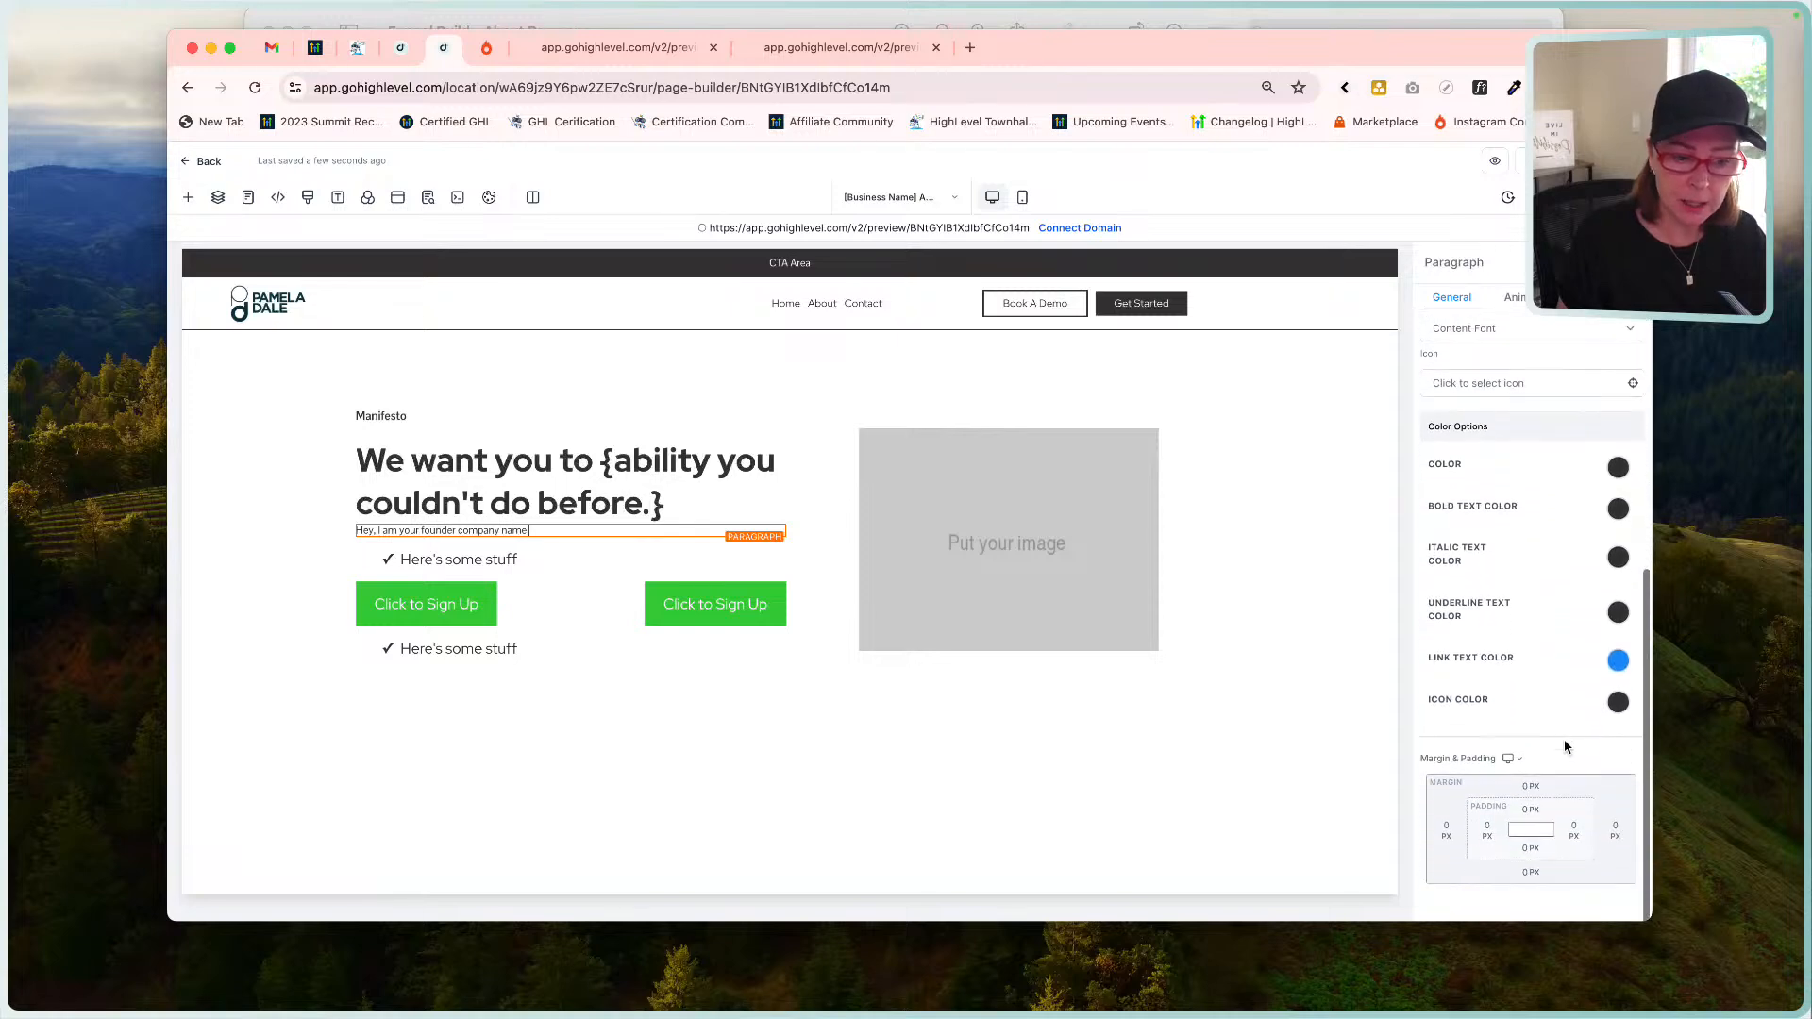
click(1531, 805)
click(1559, 716)
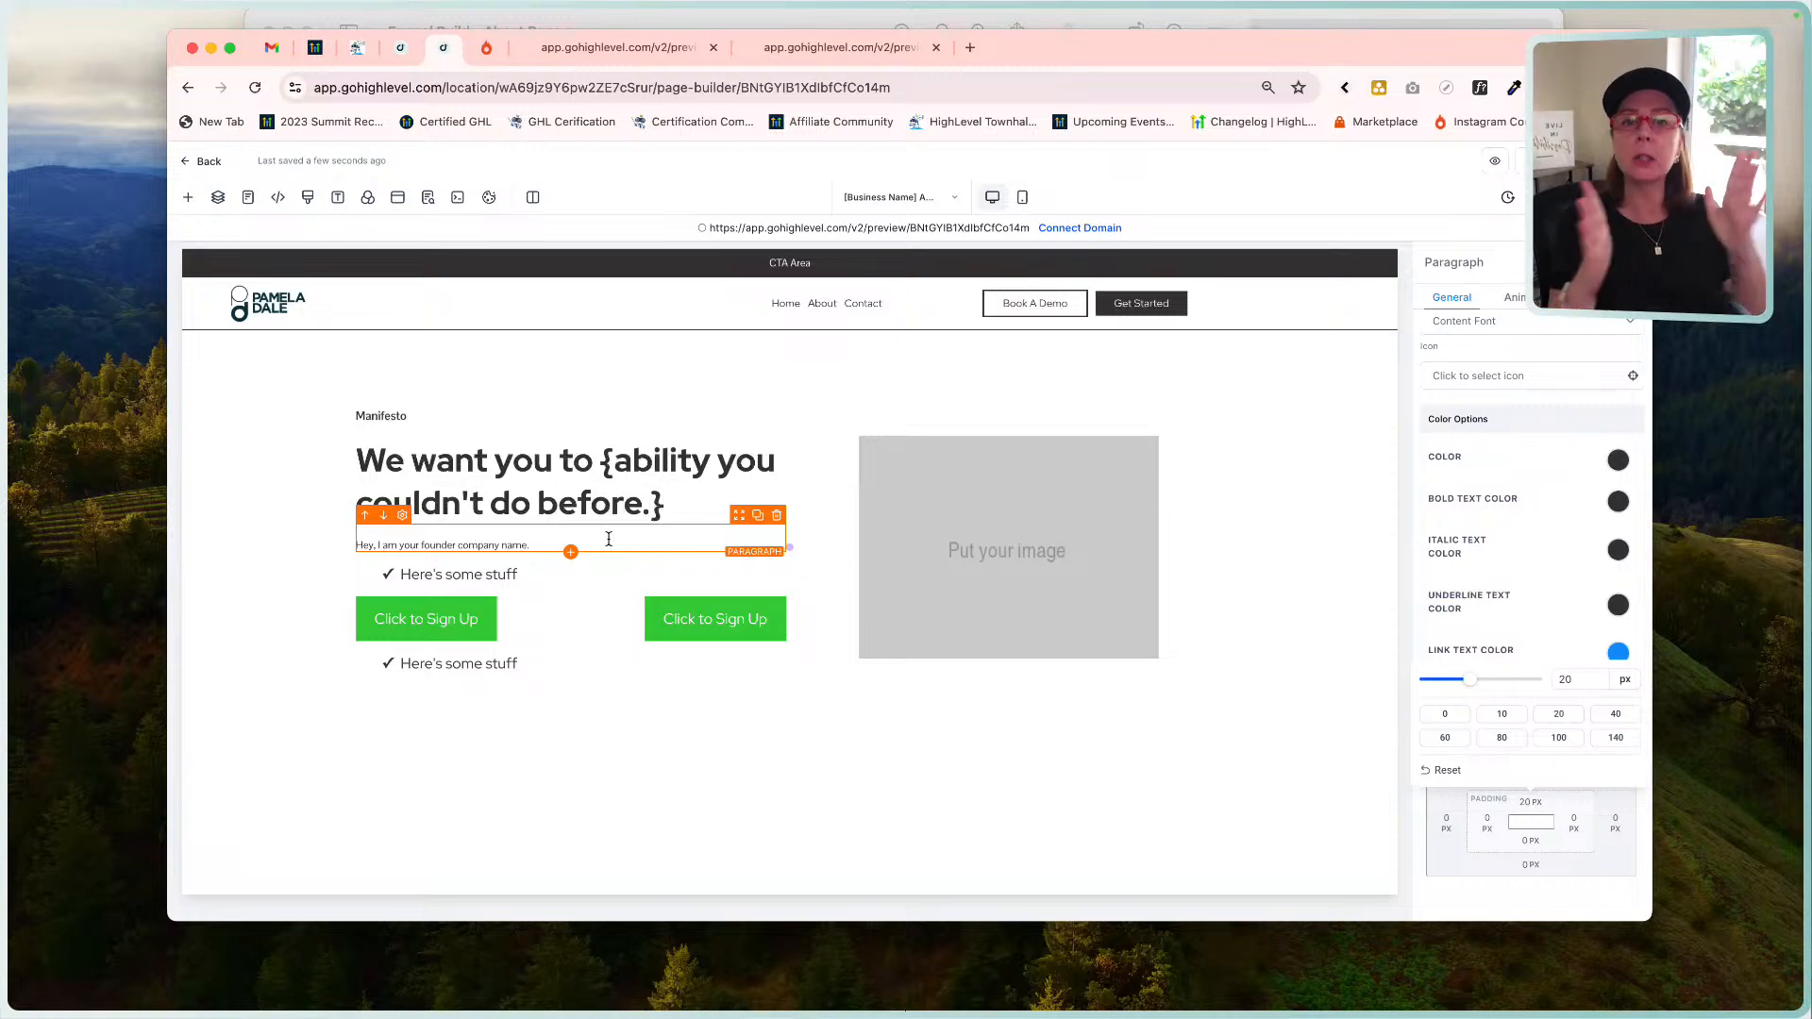
Duplicate the founder intro paragraph and begin editing the copy.
click(759, 518)
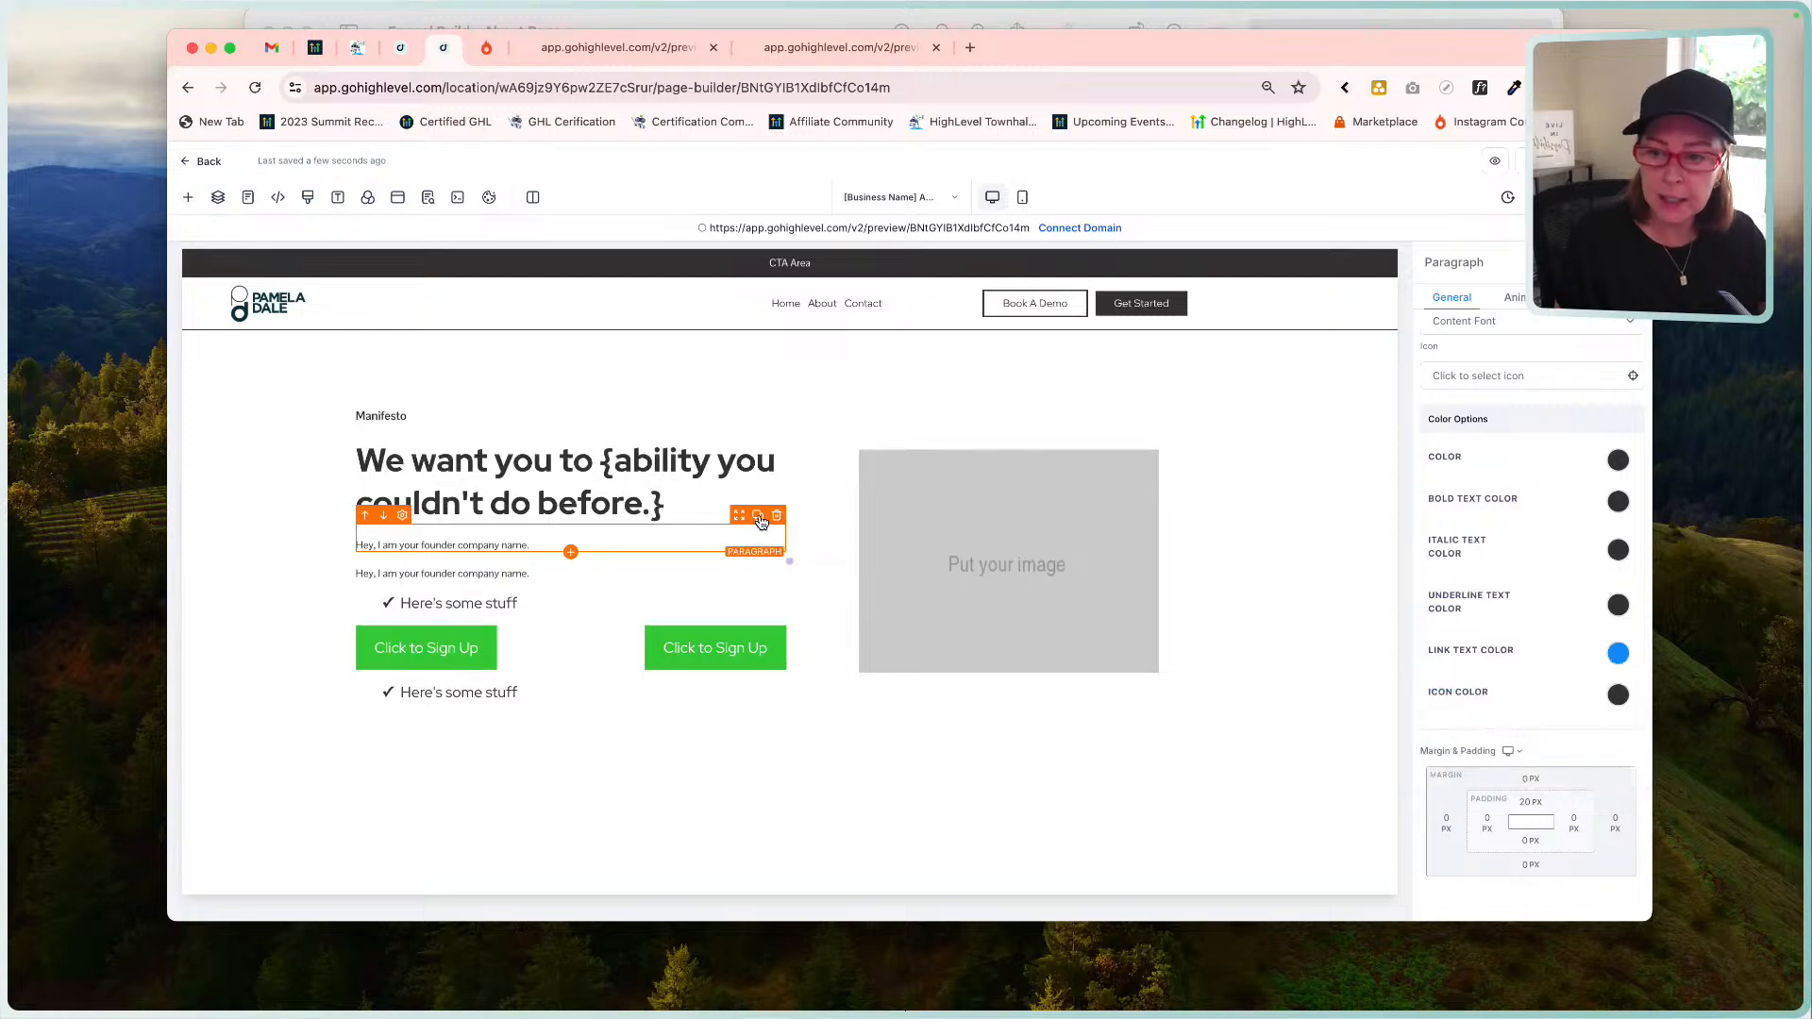
click(719, 17)
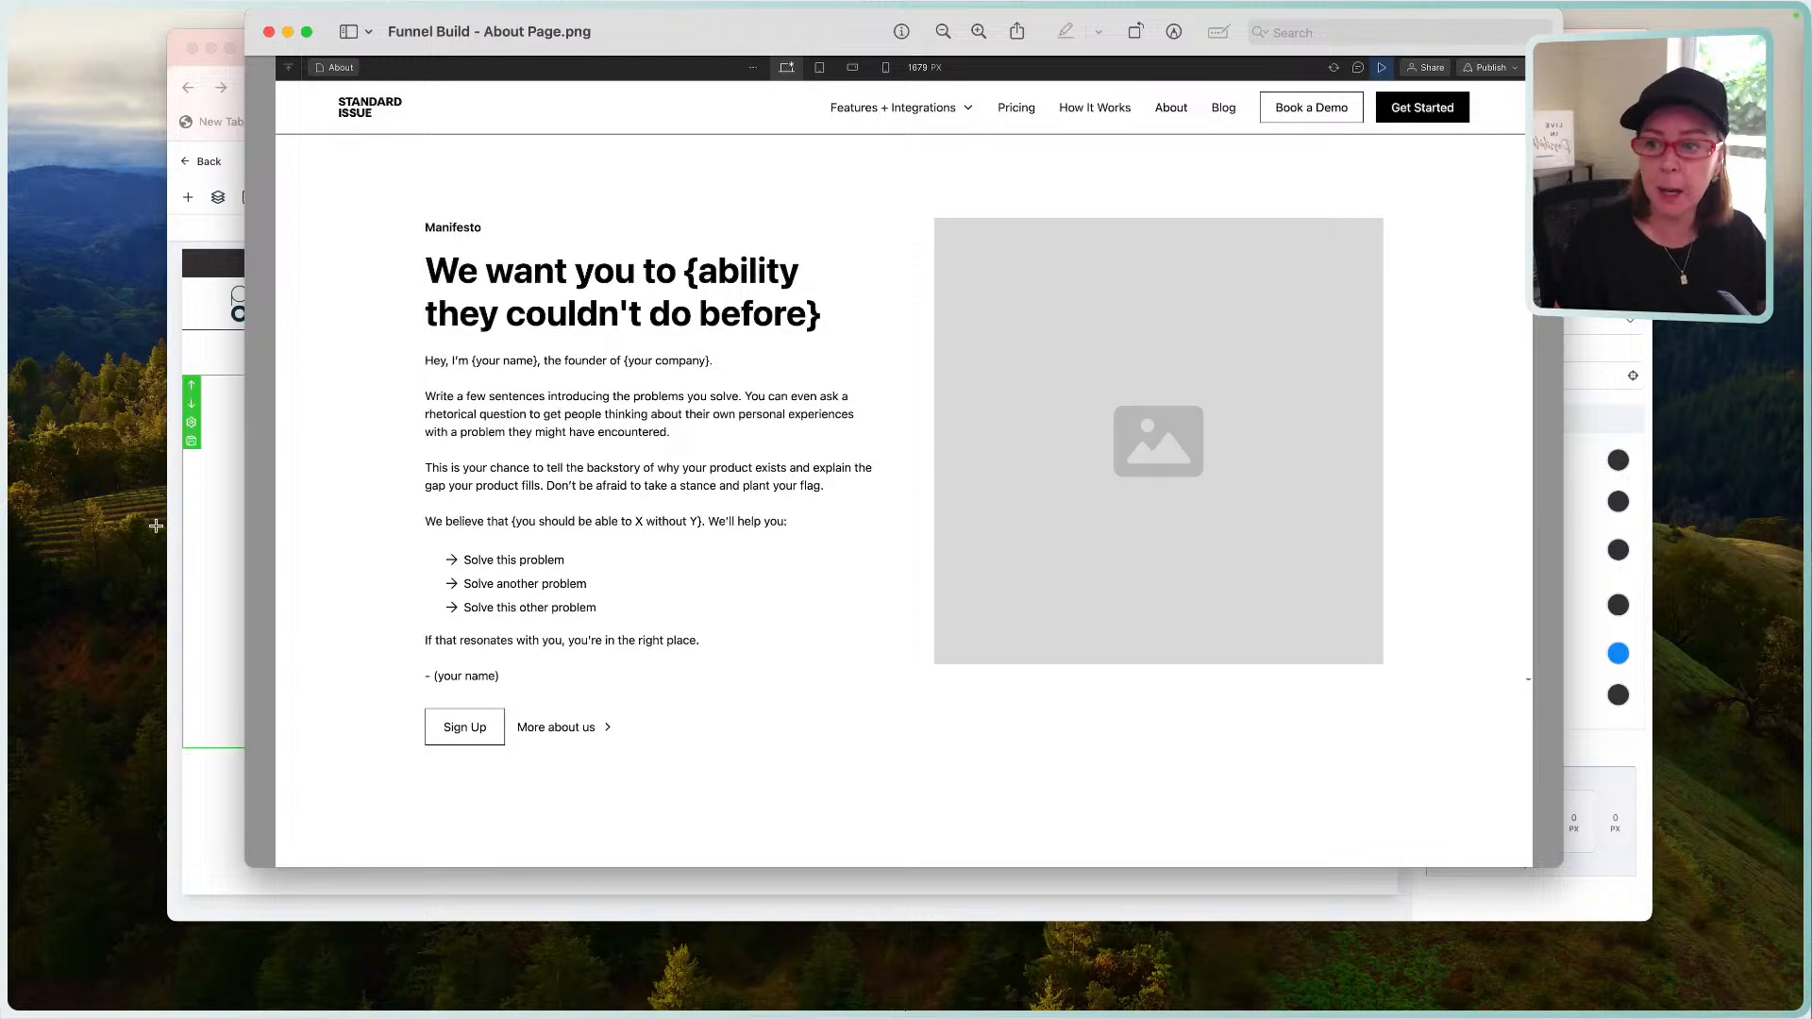
click(193, 529)
click(534, 571)
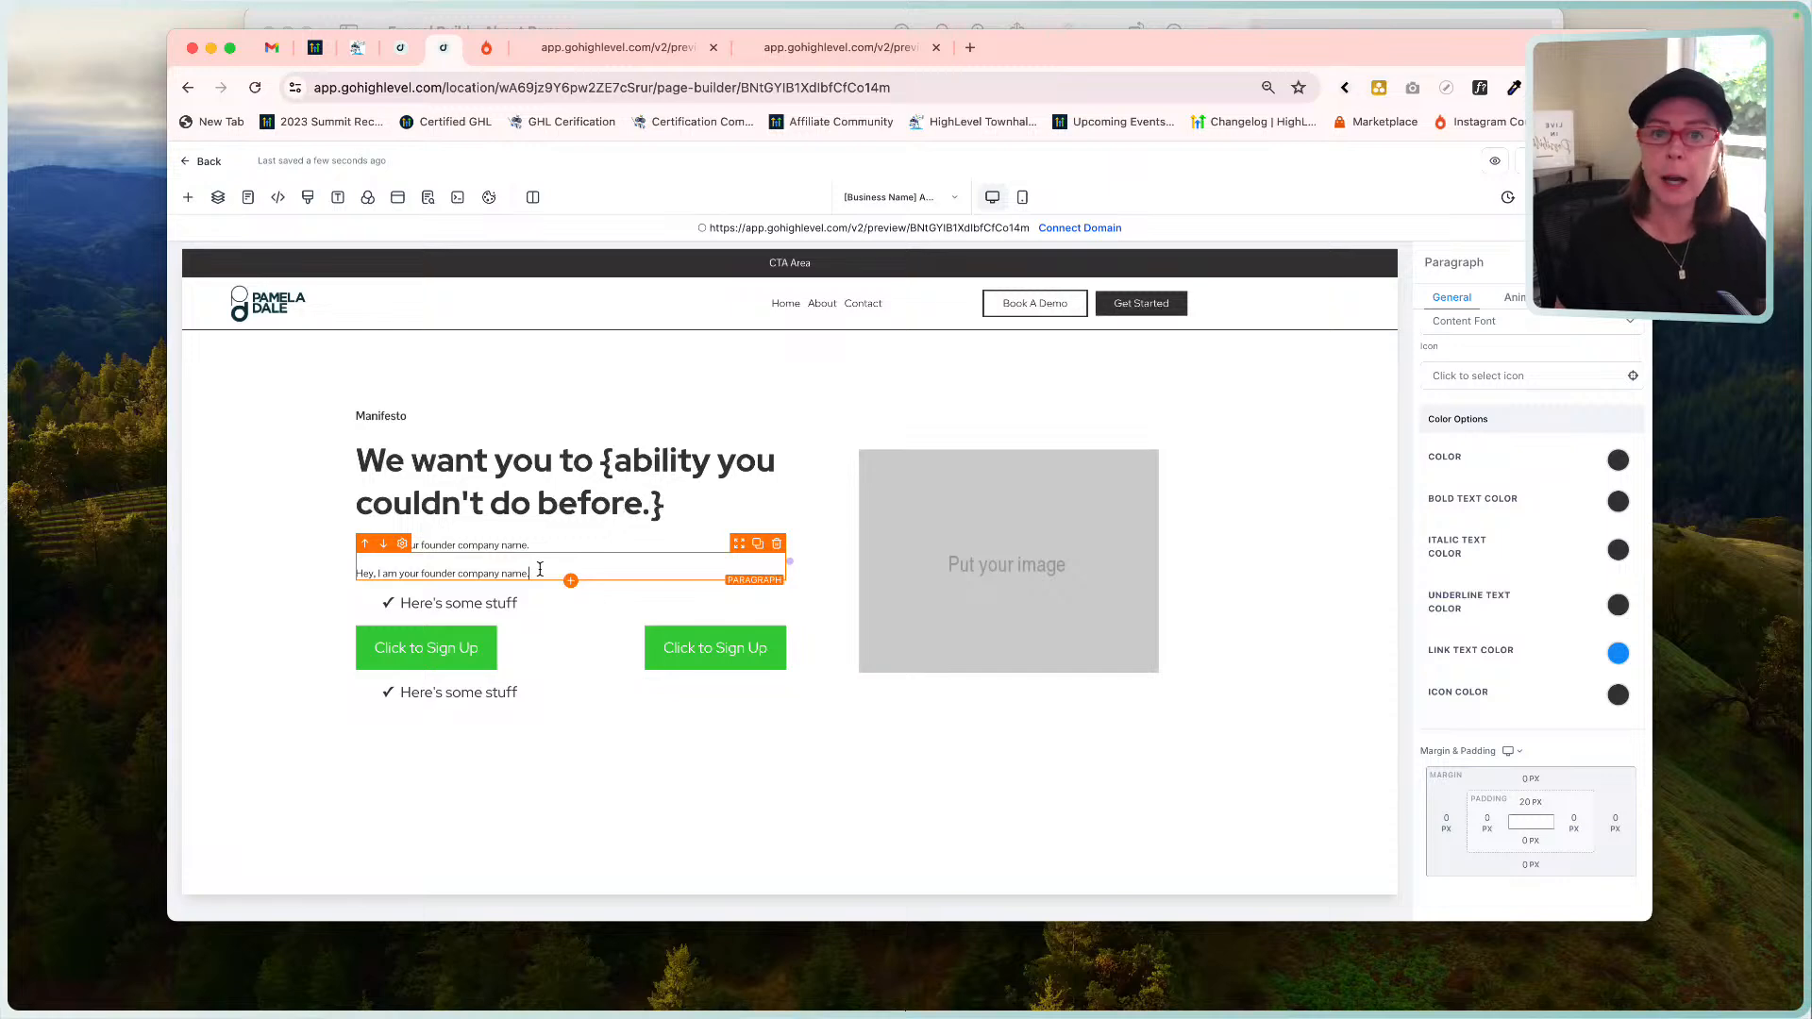
Search 'lorem ipsum dolor sit amet' in a new tab, open lipsum.com, and select its first two paragraphs.
click(971, 47)
text(lor)
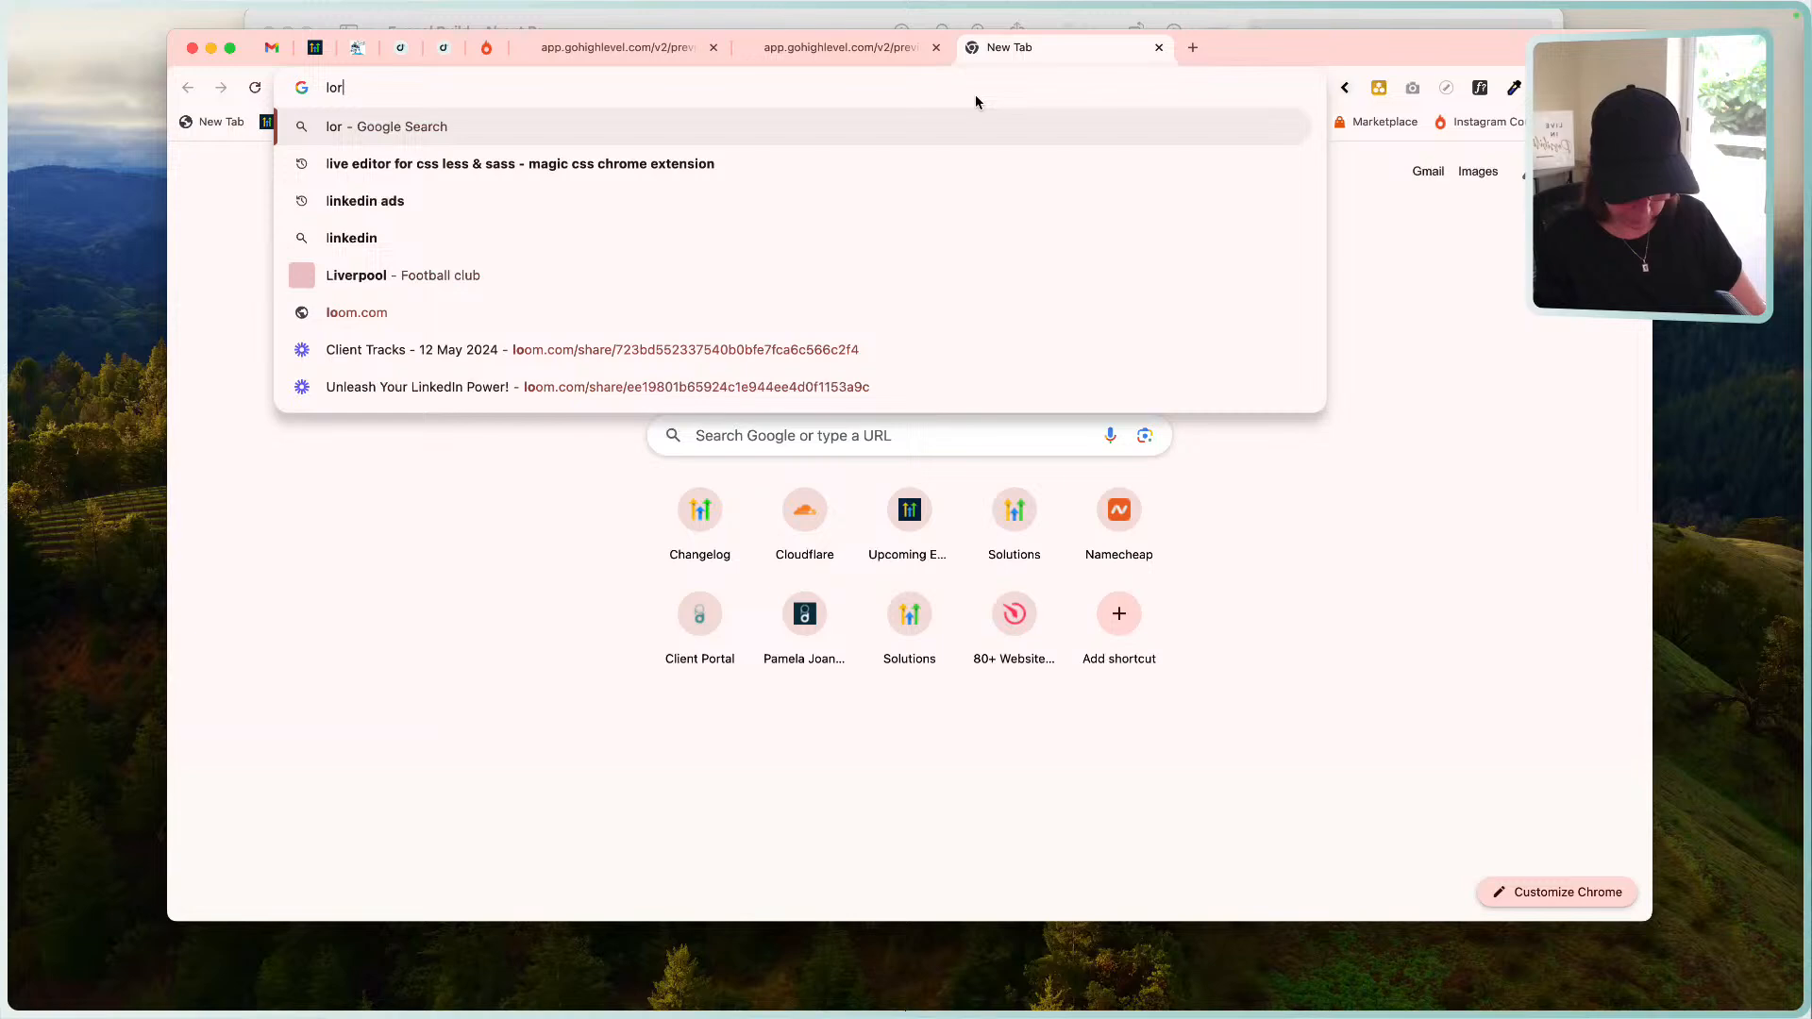
text(em ipsum)
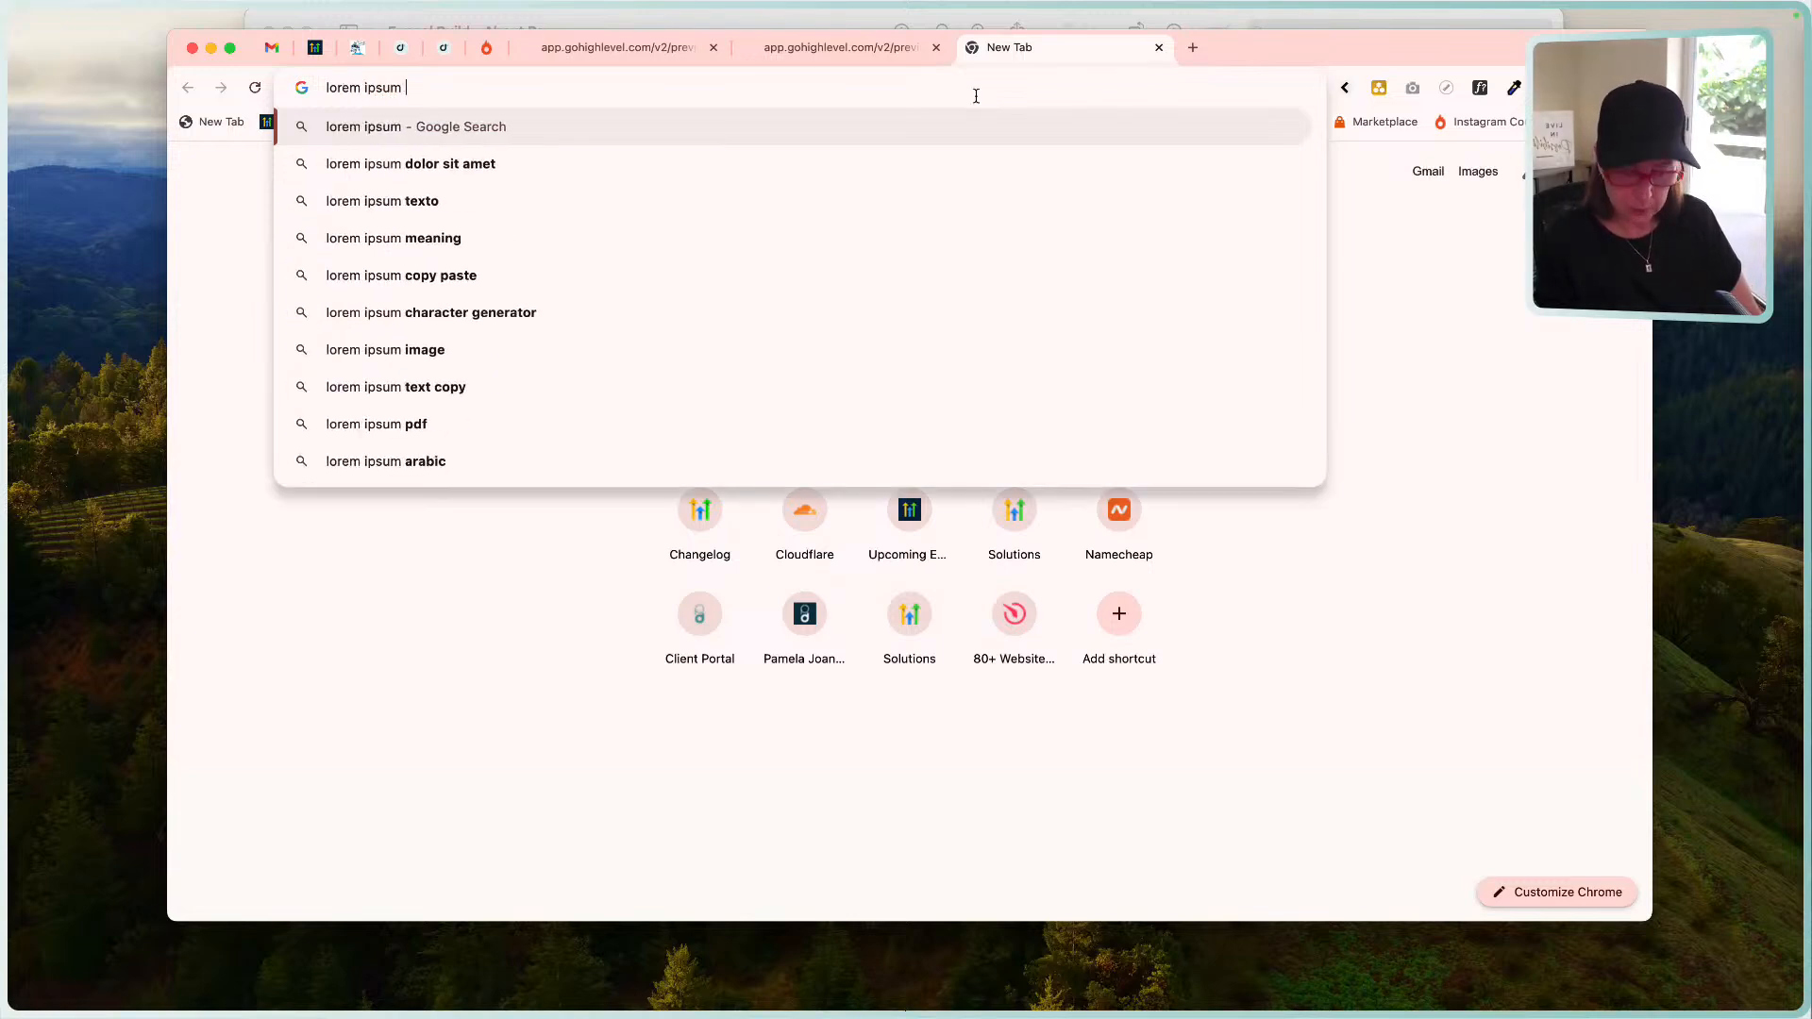
click(630, 164)
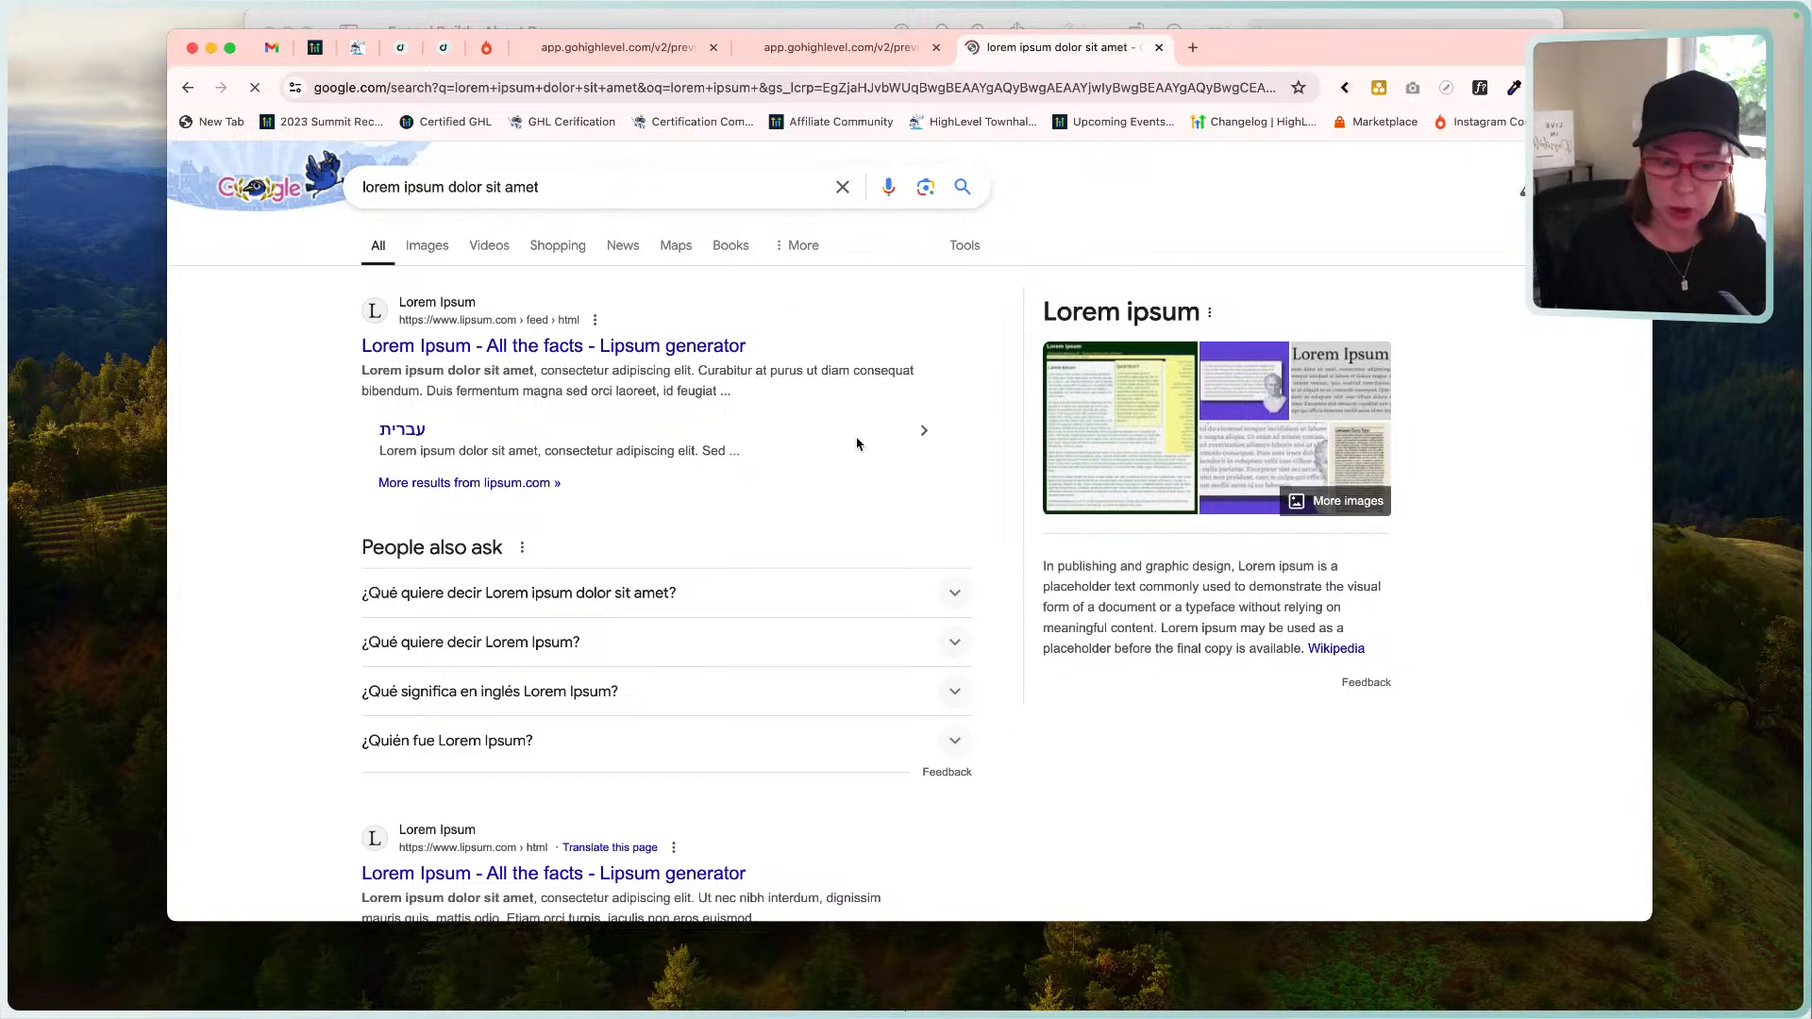
click(579, 344)
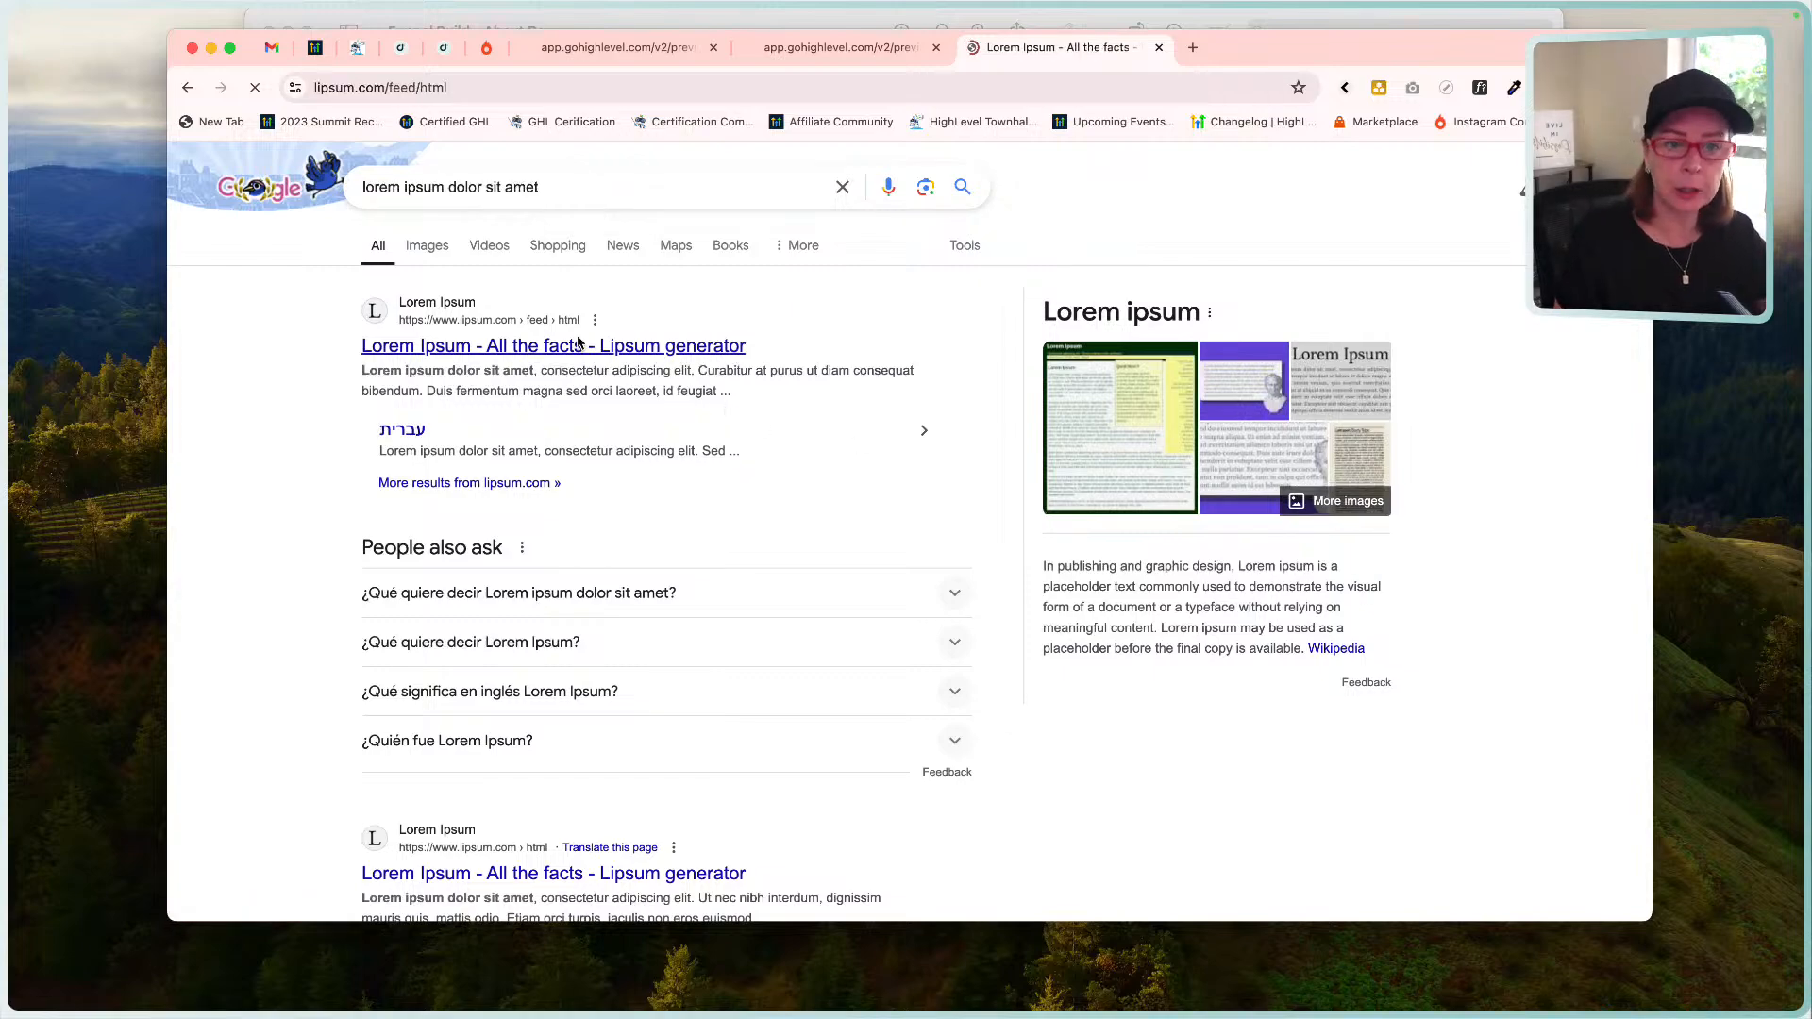
scroll(788, 563, down, 3)
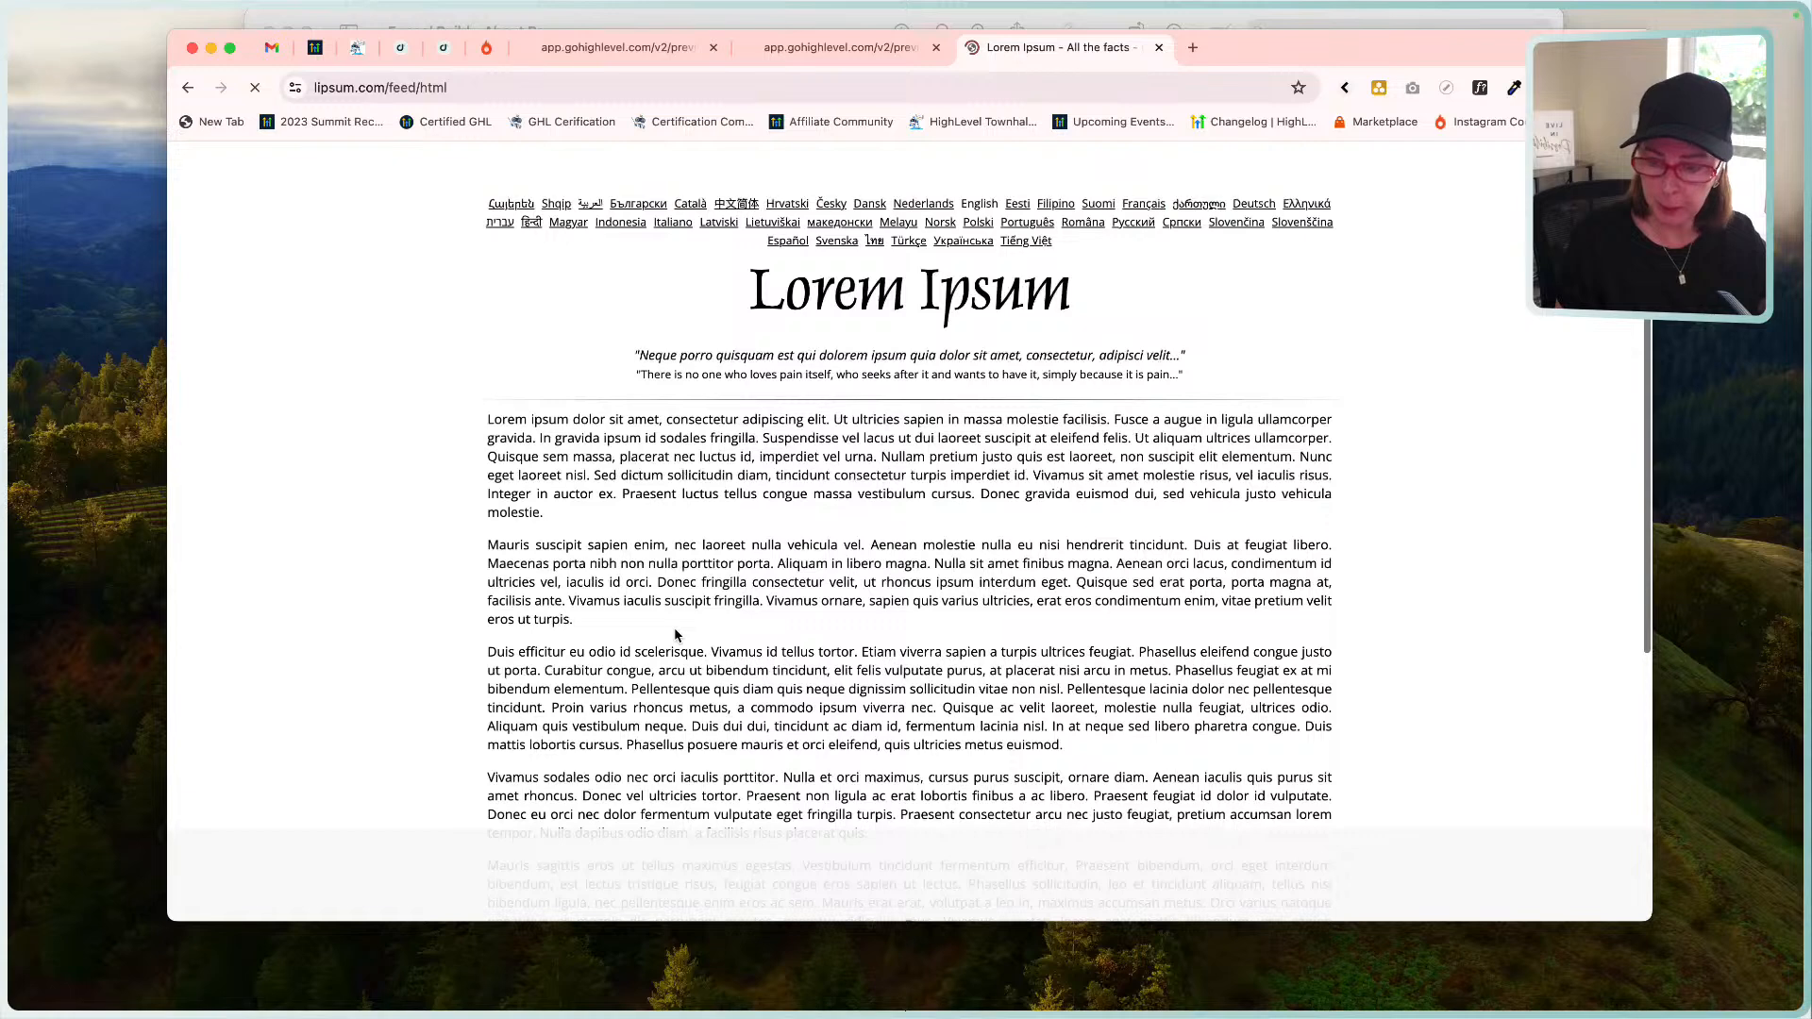
drag(577, 619, 477, 416)
key(super+c)
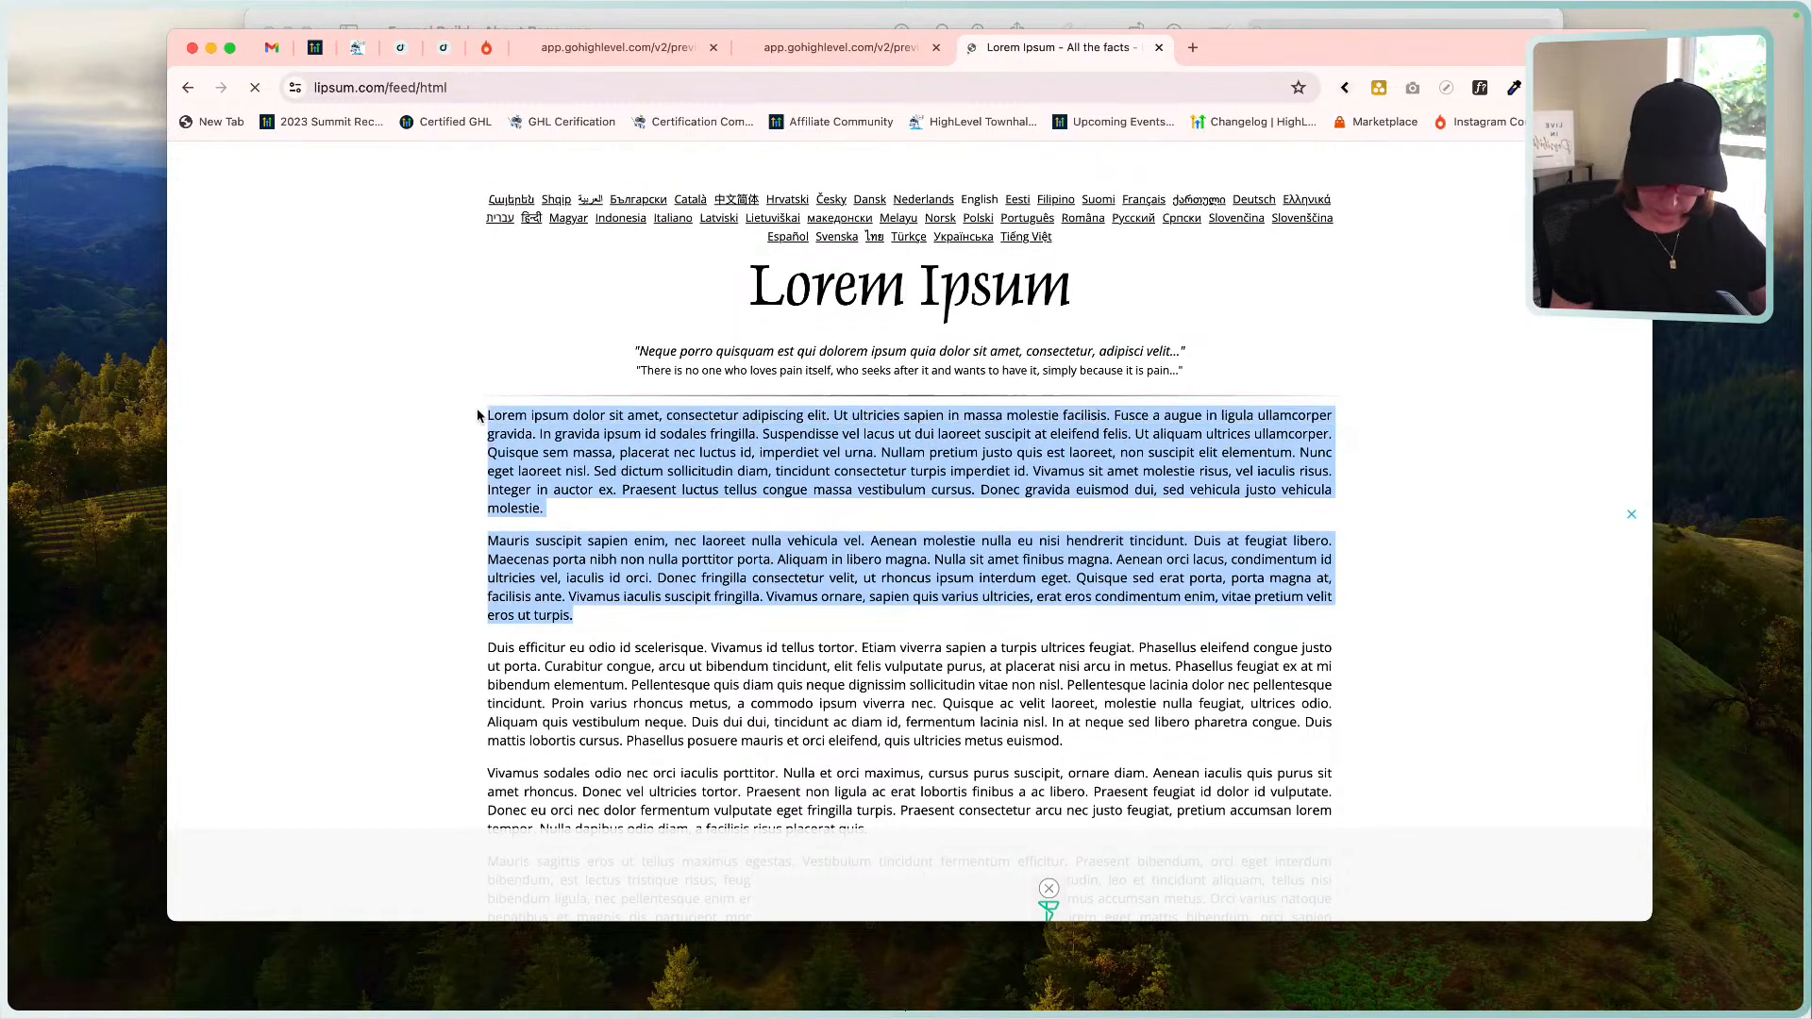
Replace the duplicate paragraph's text with the copied lorem ipsum.
click(444, 48)
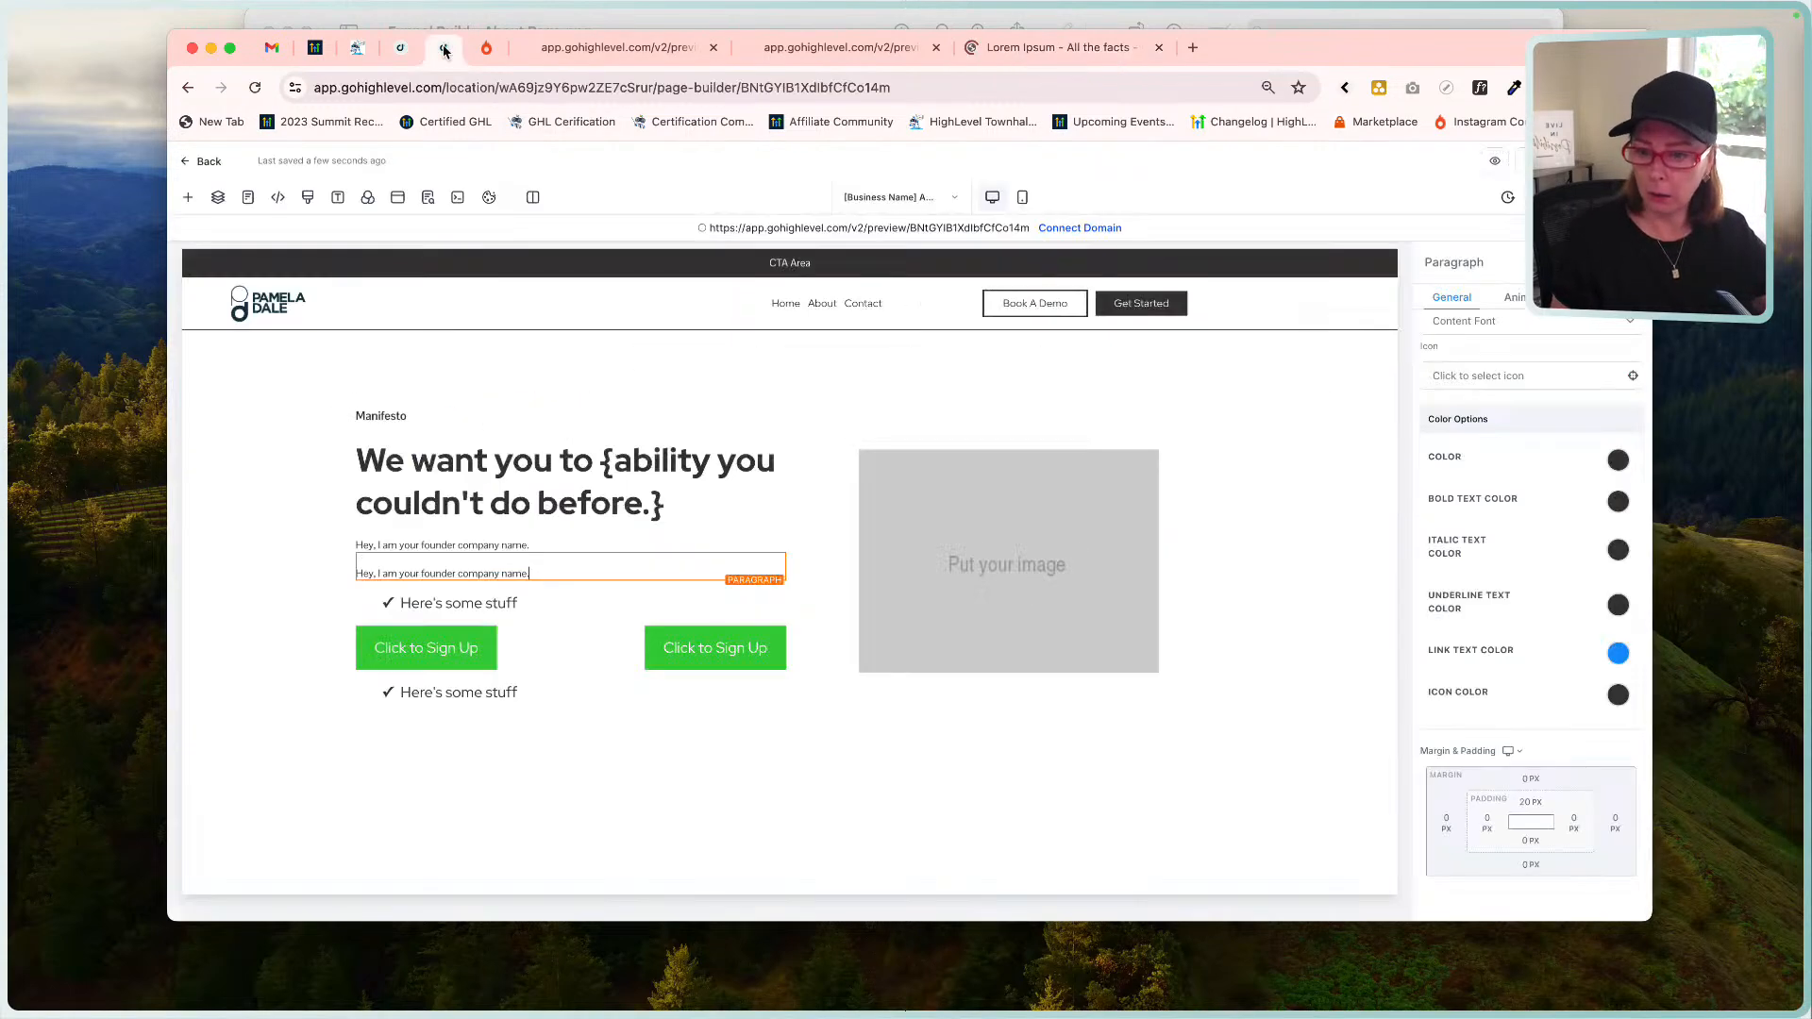
triple_click(621, 569)
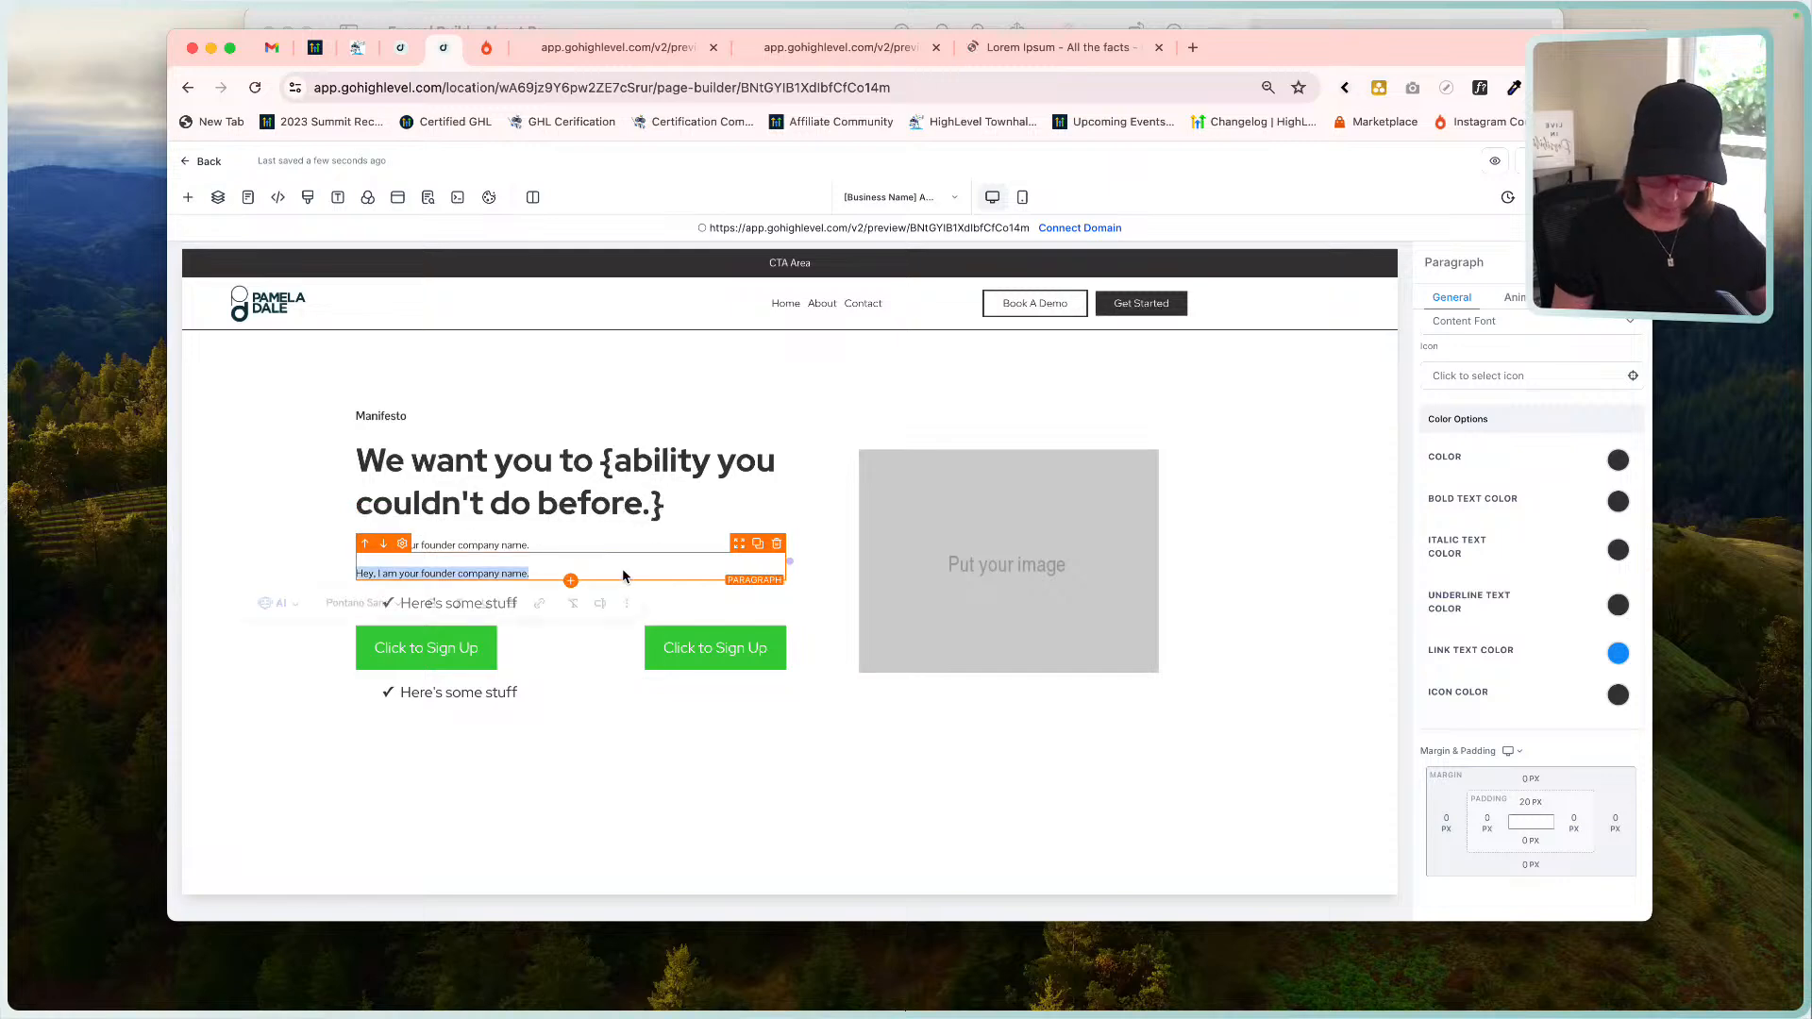
key(super+v)
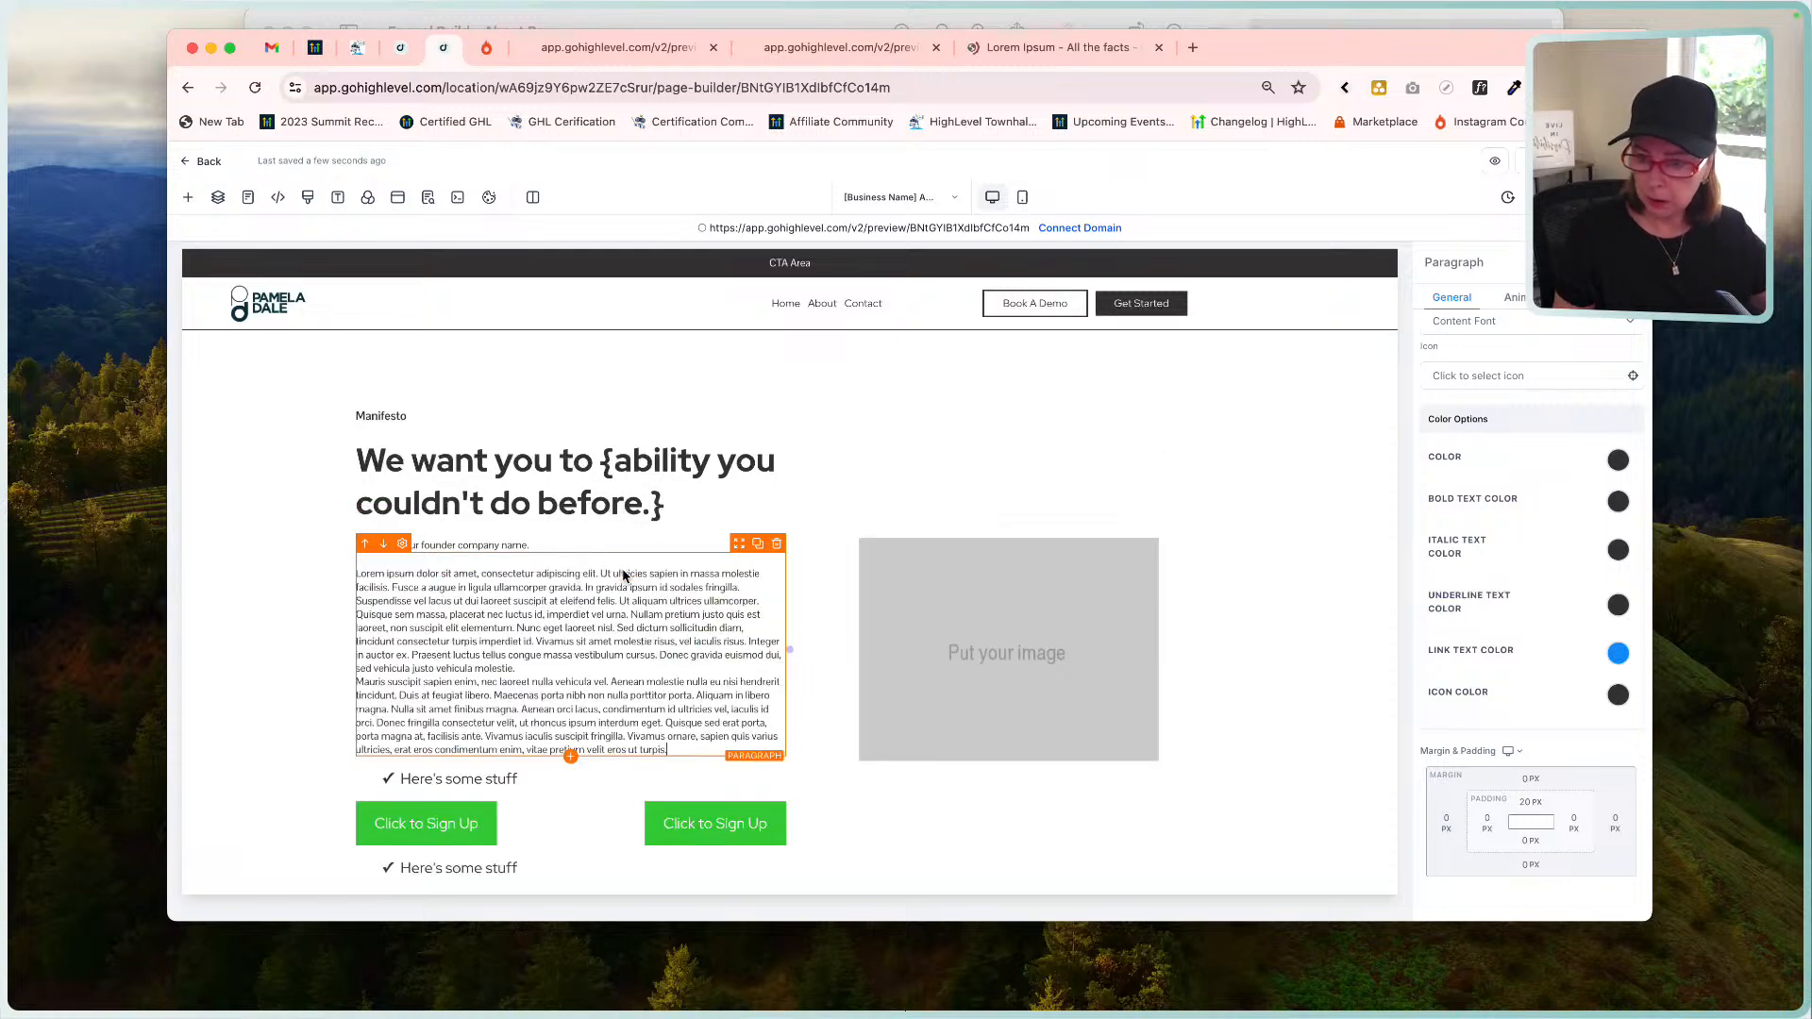
Split the pasted text into spaced paragraphs at Ut aliquam, Nunc eget laoreet nisl. and Praesent luctus.
click(529, 671)
key(Return)
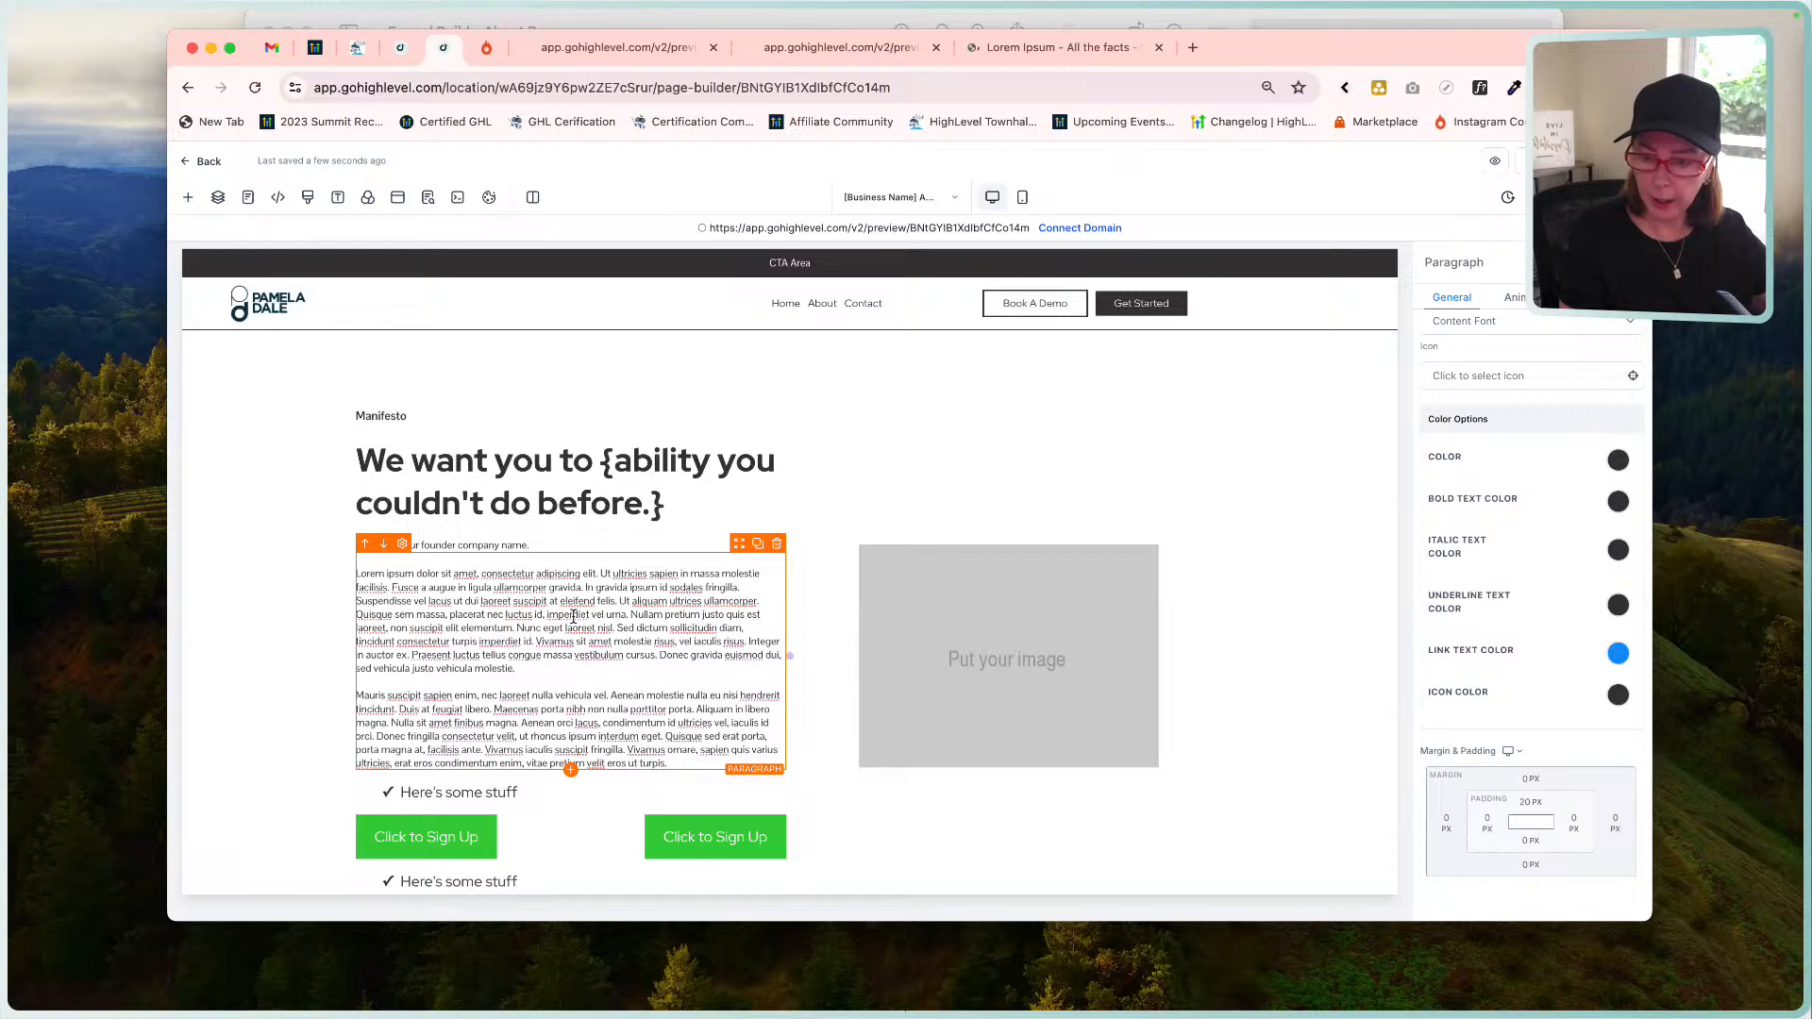
click(618, 630)
key(Return)
click(618, 603)
key(Return)
key(Return)
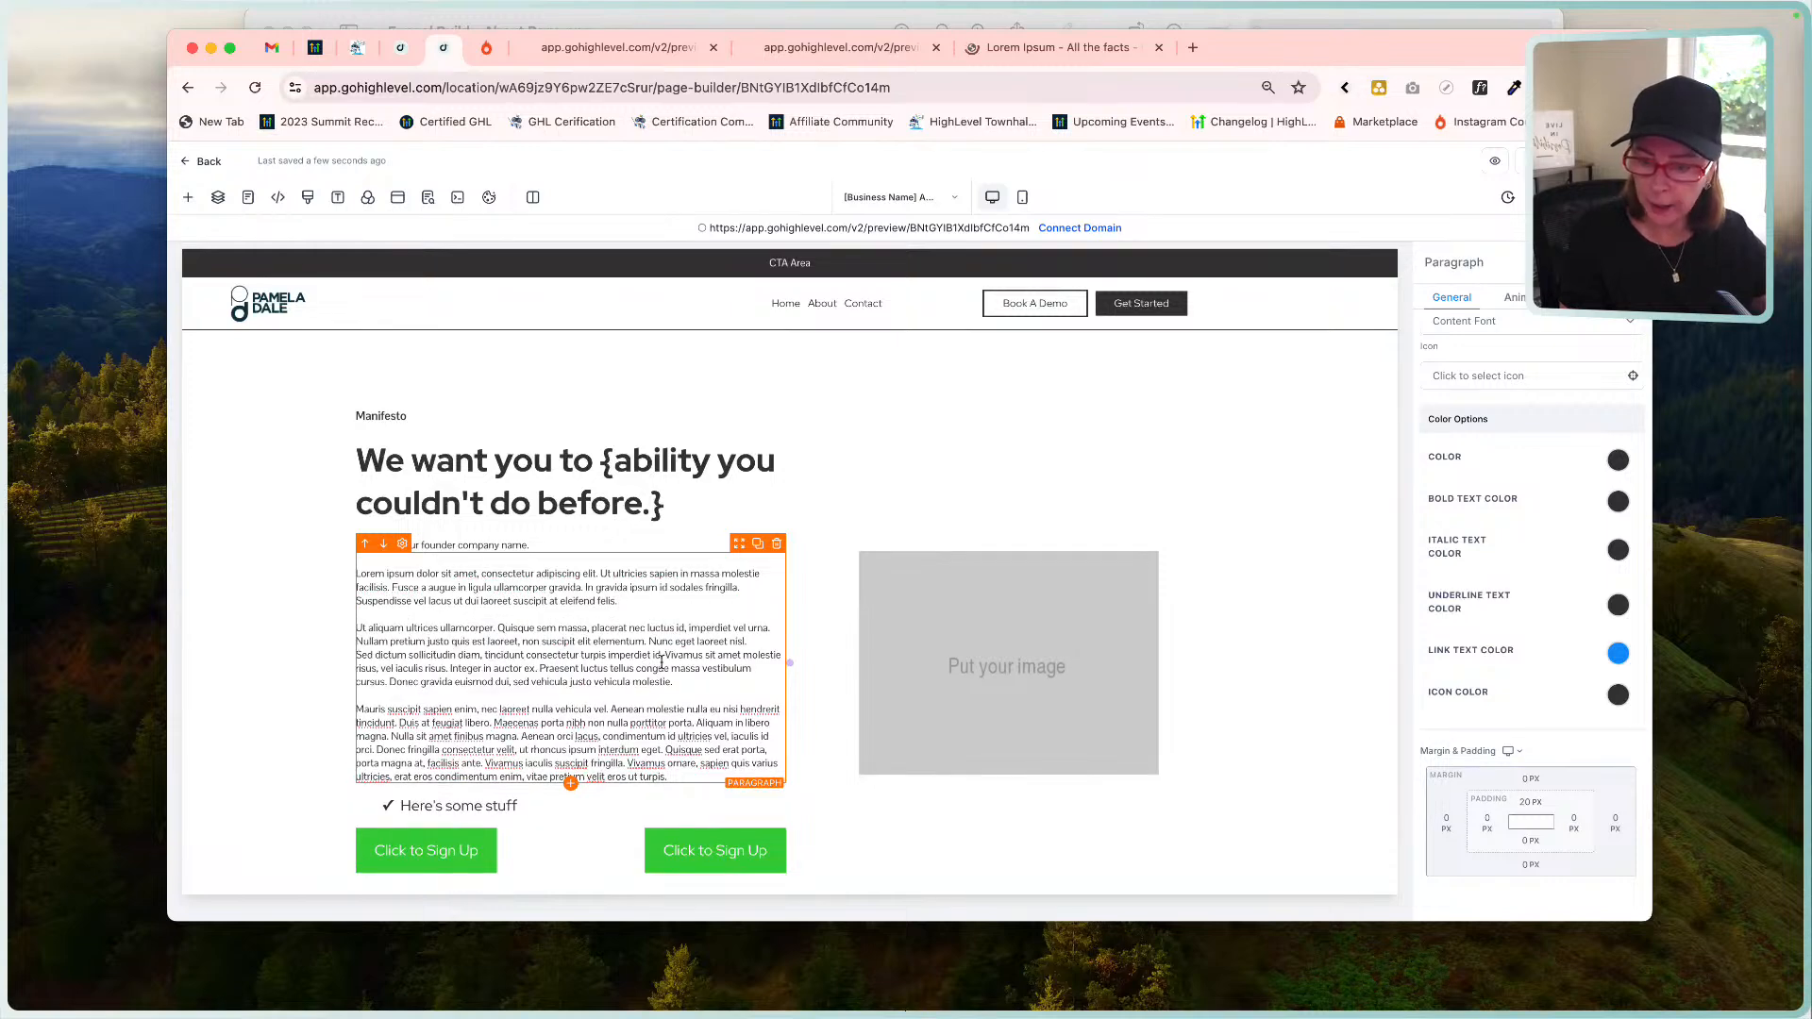
click(649, 642)
key(Return)
key(Return)
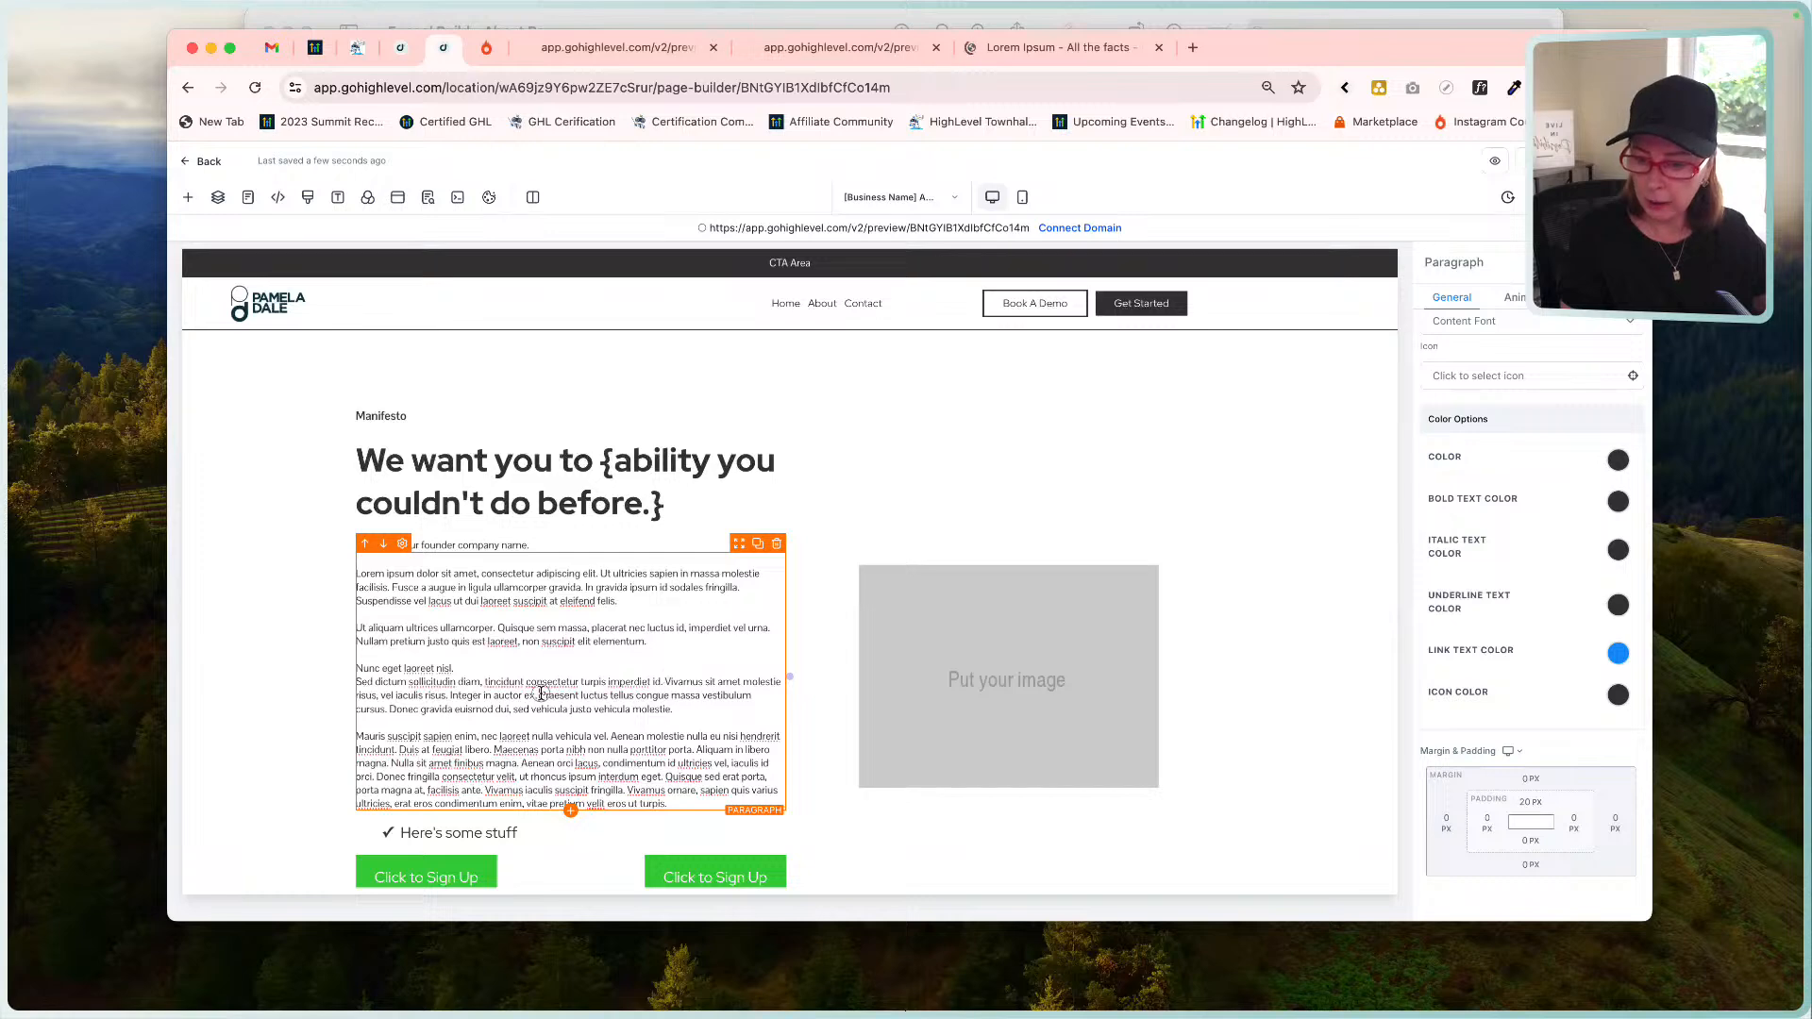
click(539, 695)
key(Return)
key(Return)
click(477, 665)
key(Return)
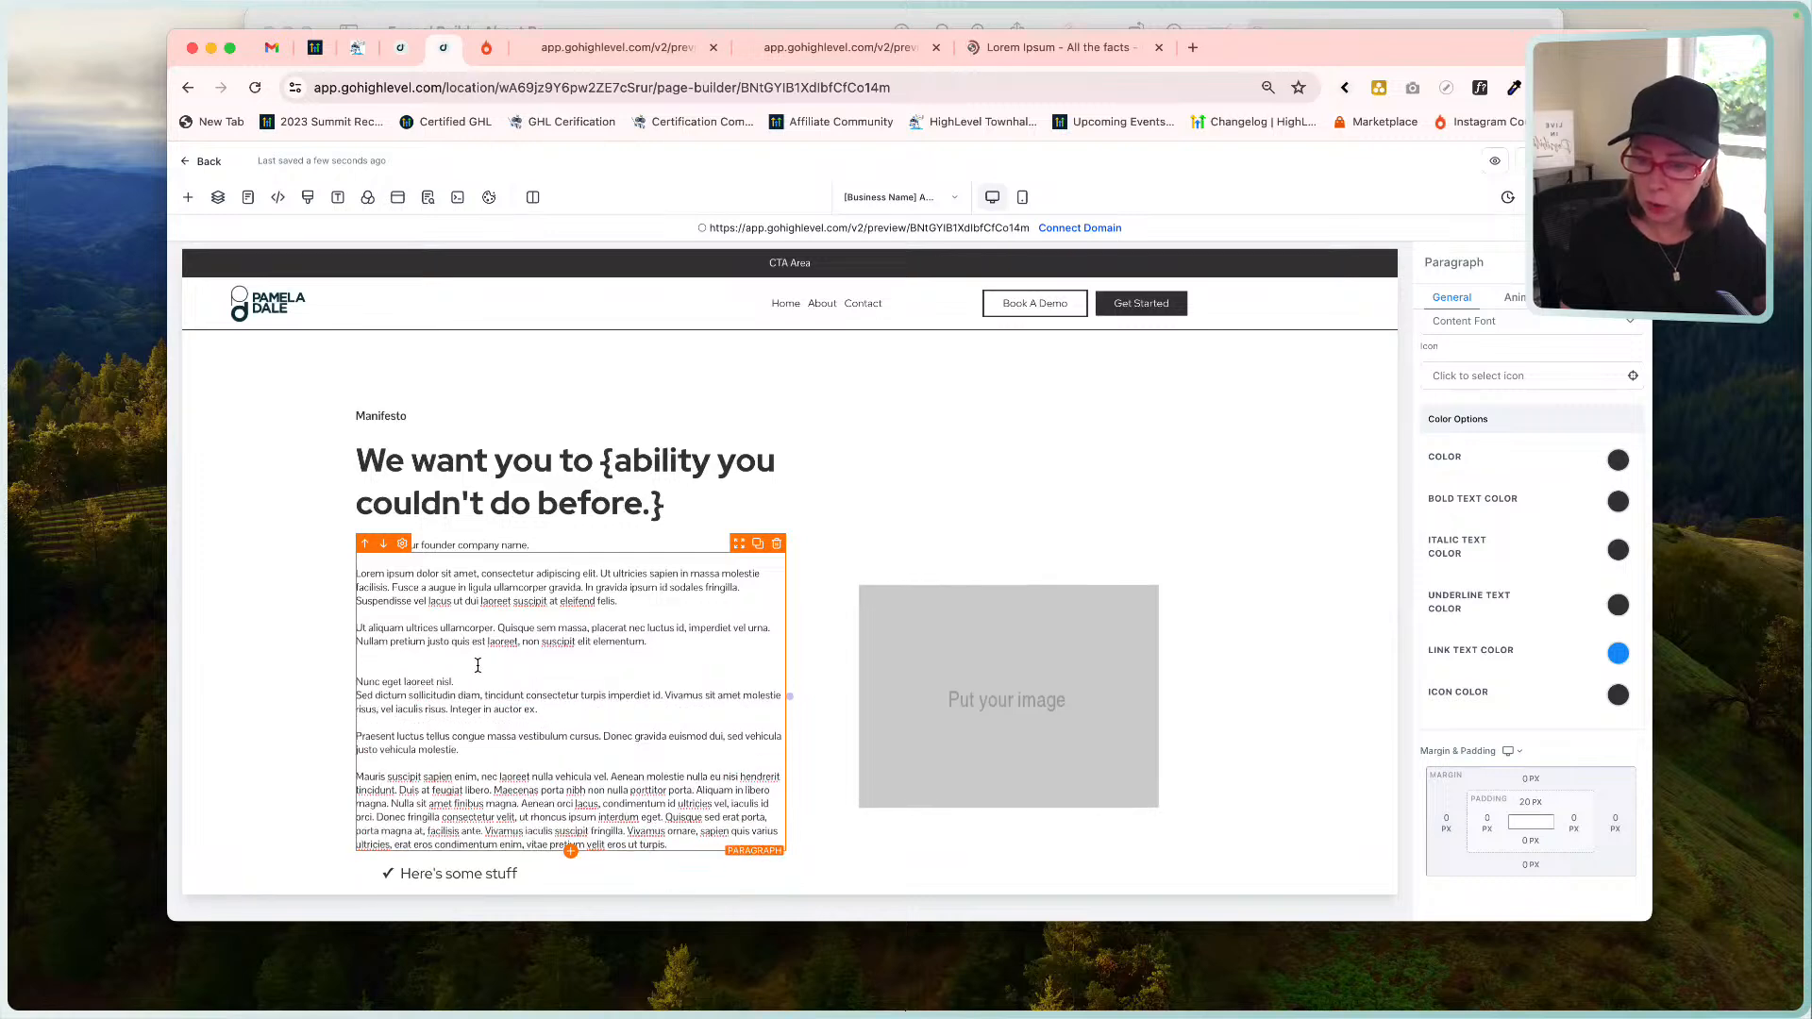
key(BackSpace)
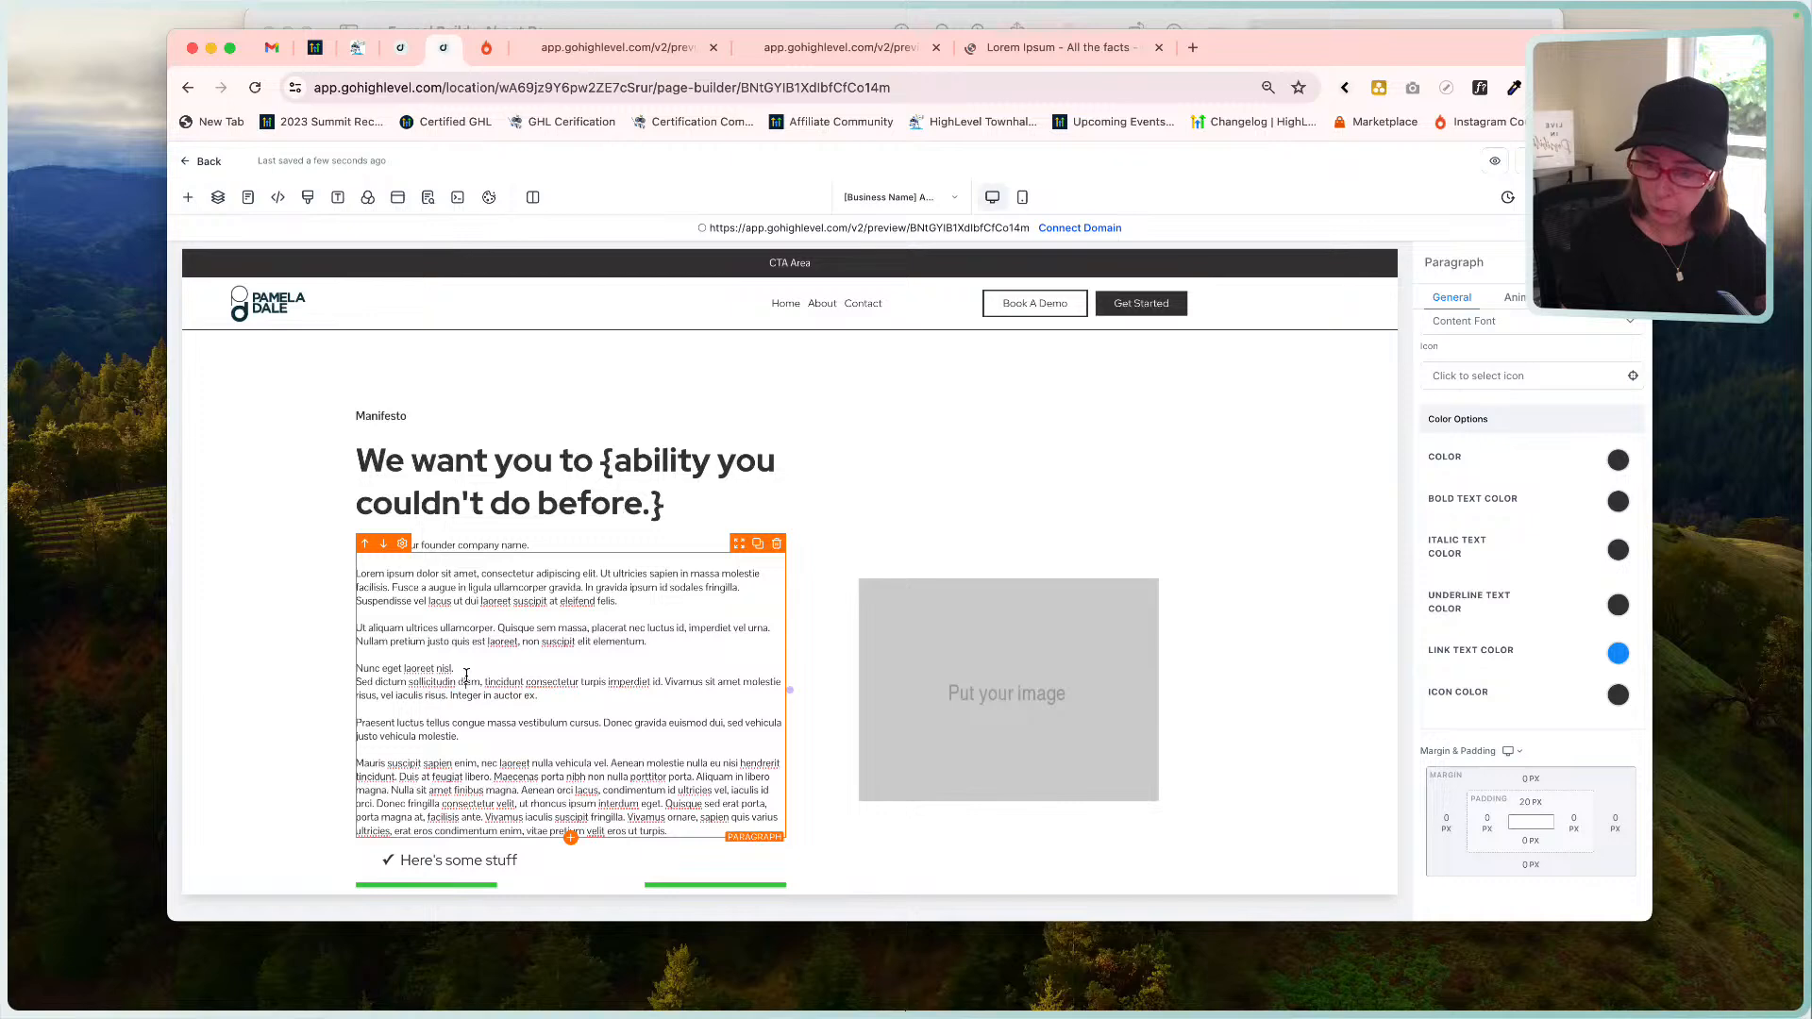
key(Return)
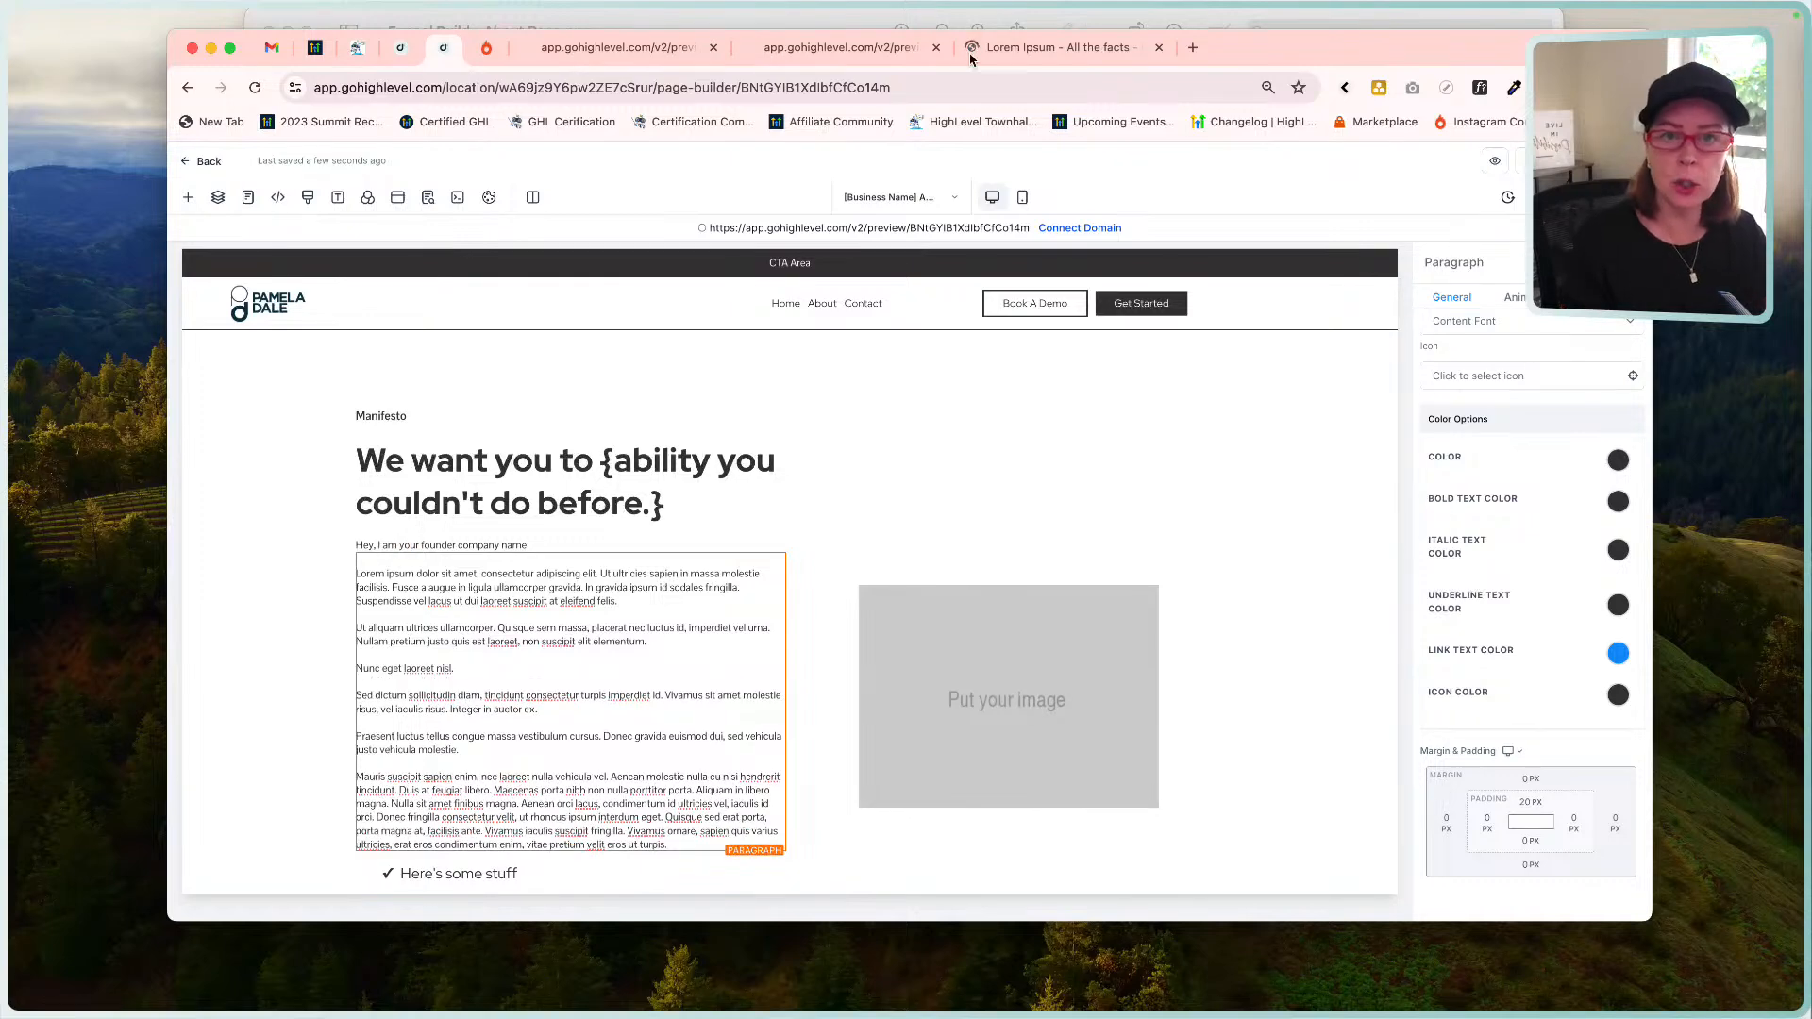
Trim the lorem ipsum to match the mockup by deleting everything from Sed dictum onward.
click(1049, 26)
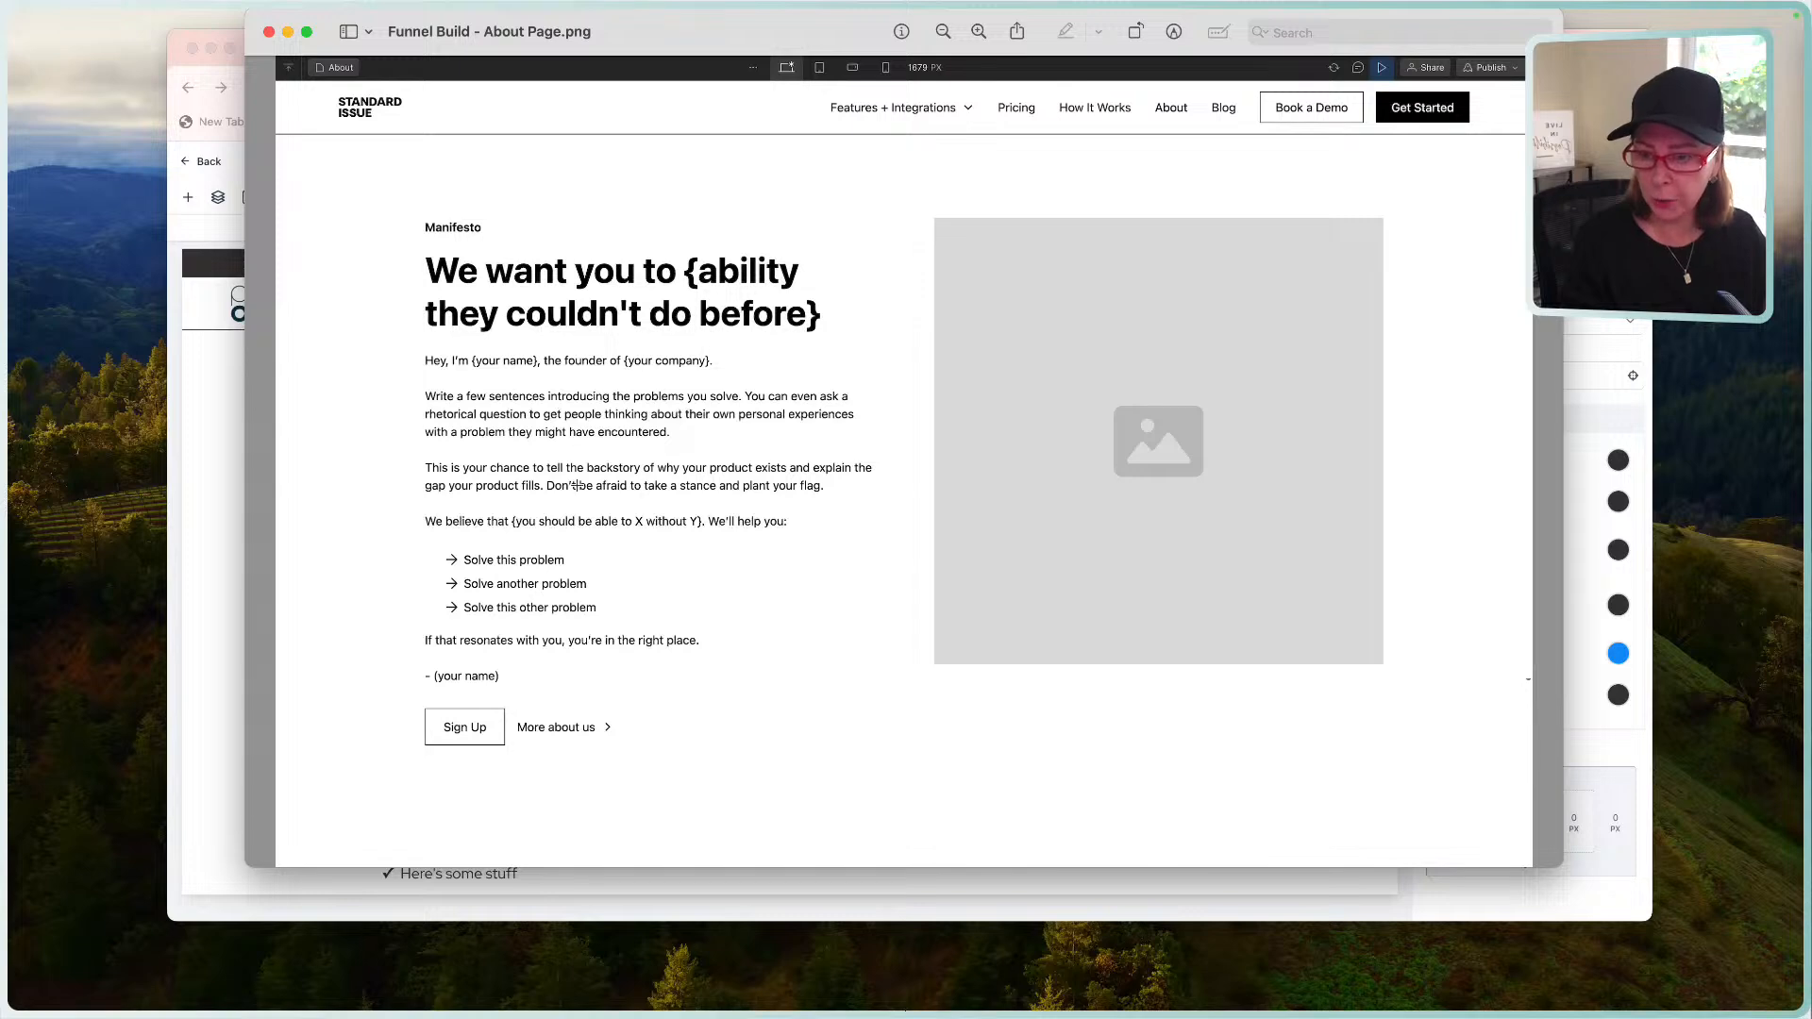
click(211, 557)
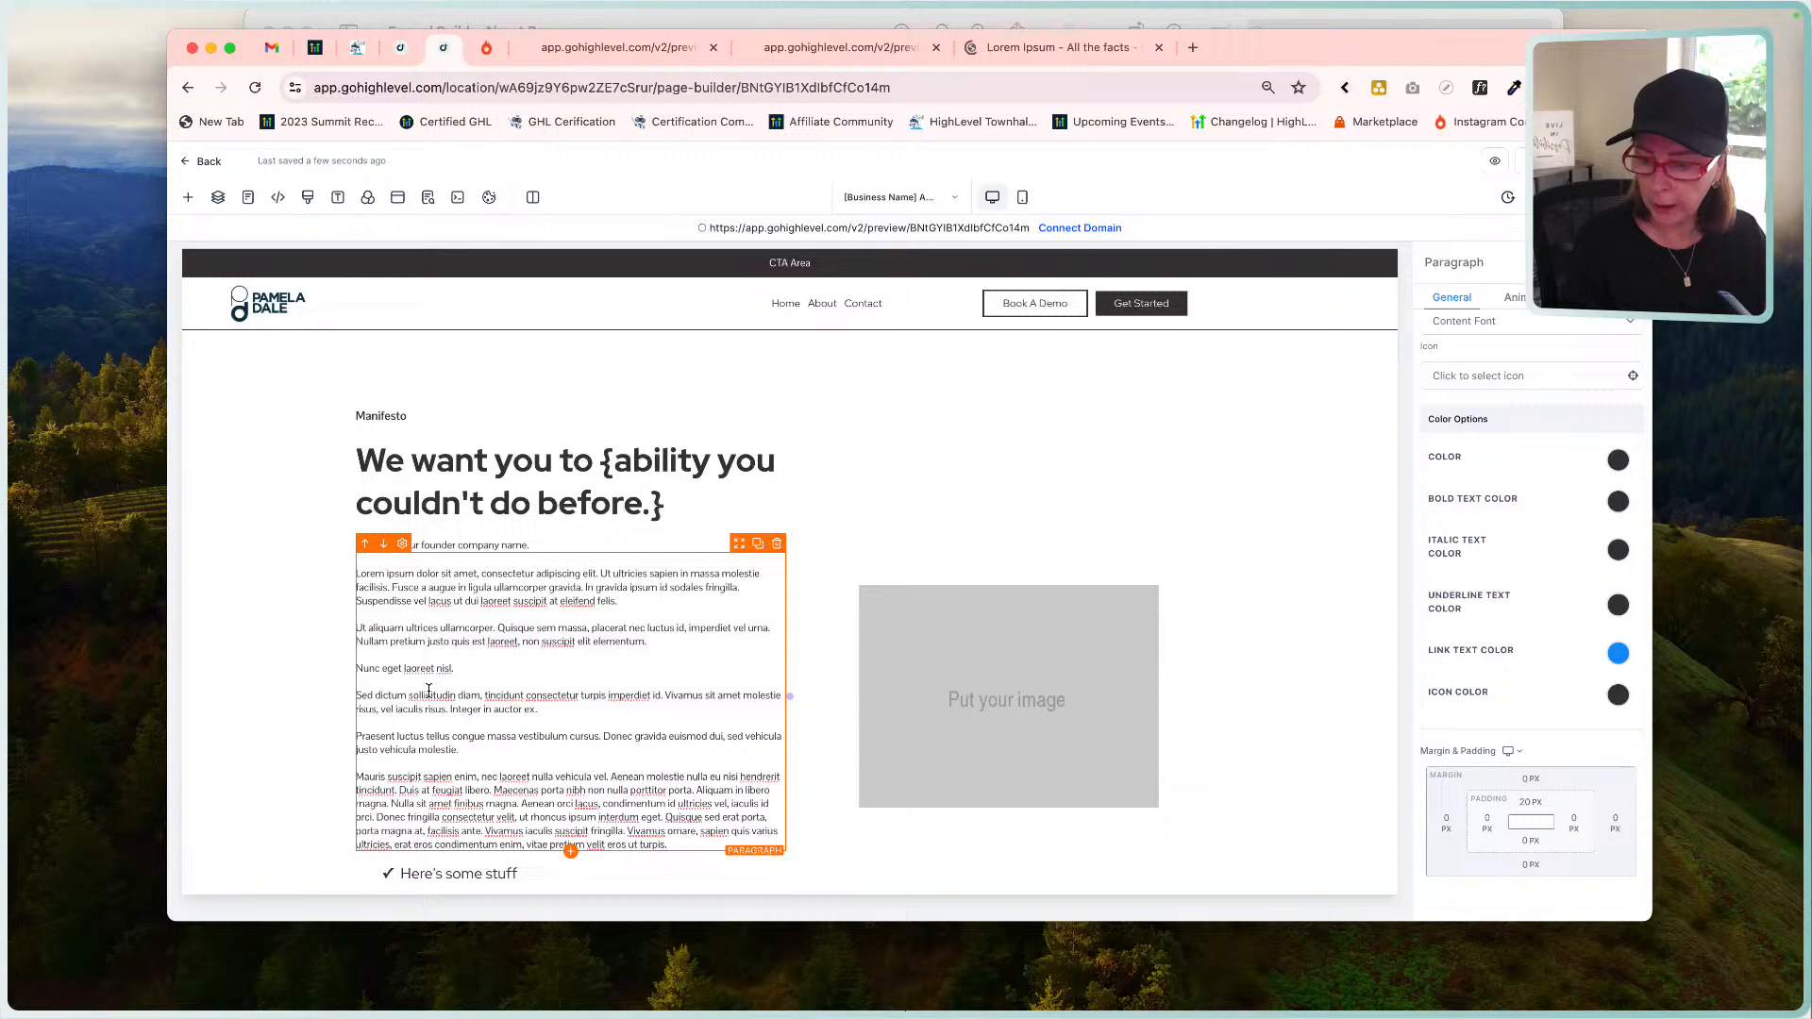
drag(358, 693, 460, 752)
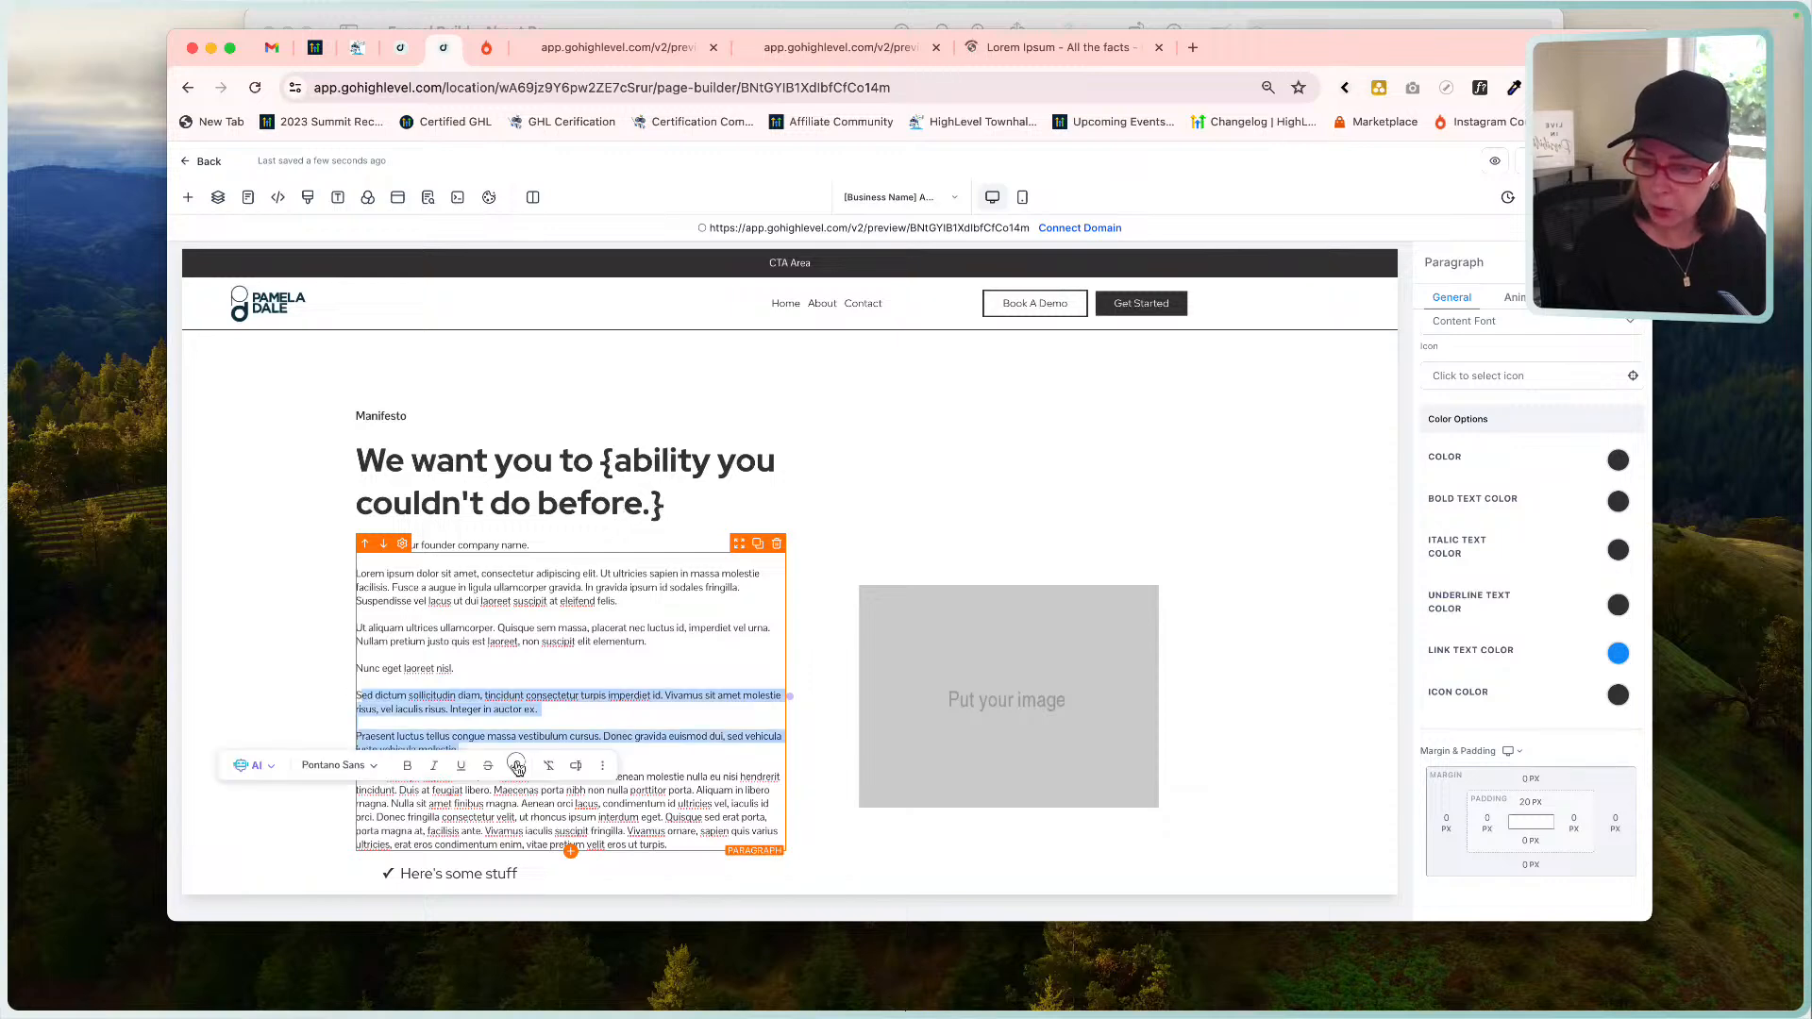
drag(668, 845, 358, 696)
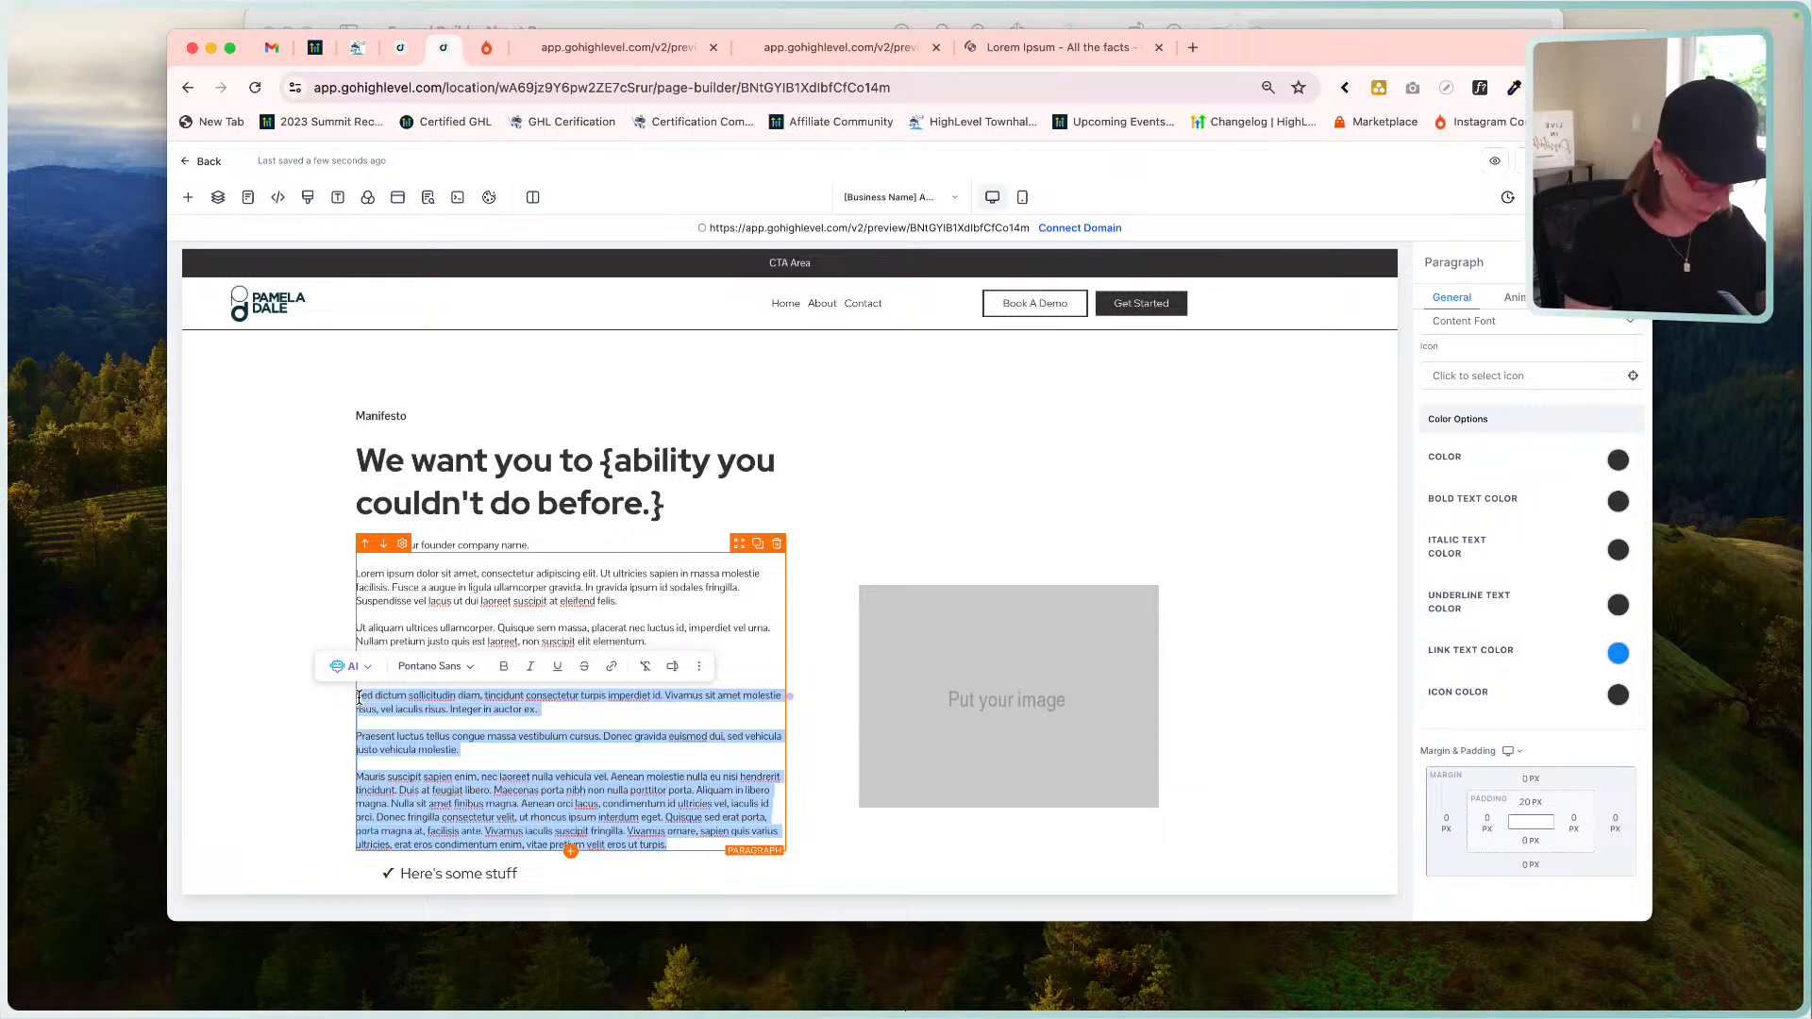
key(BackSpace)
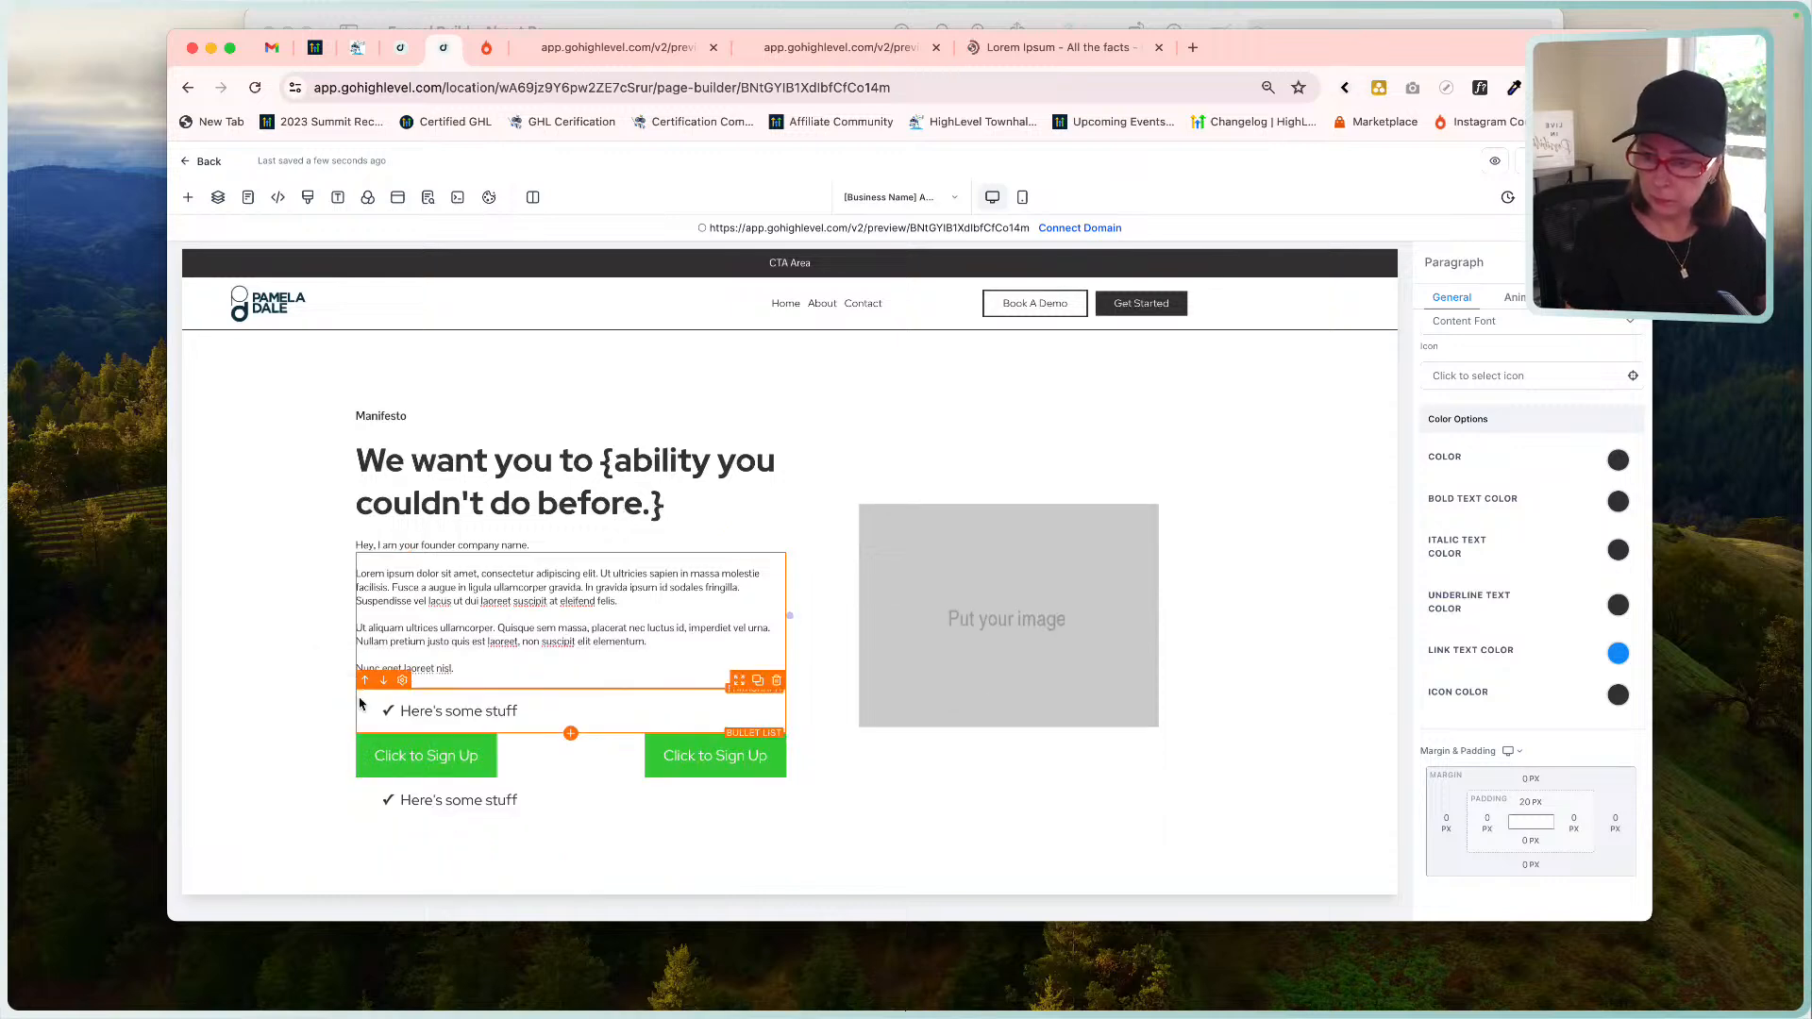
click(360, 703)
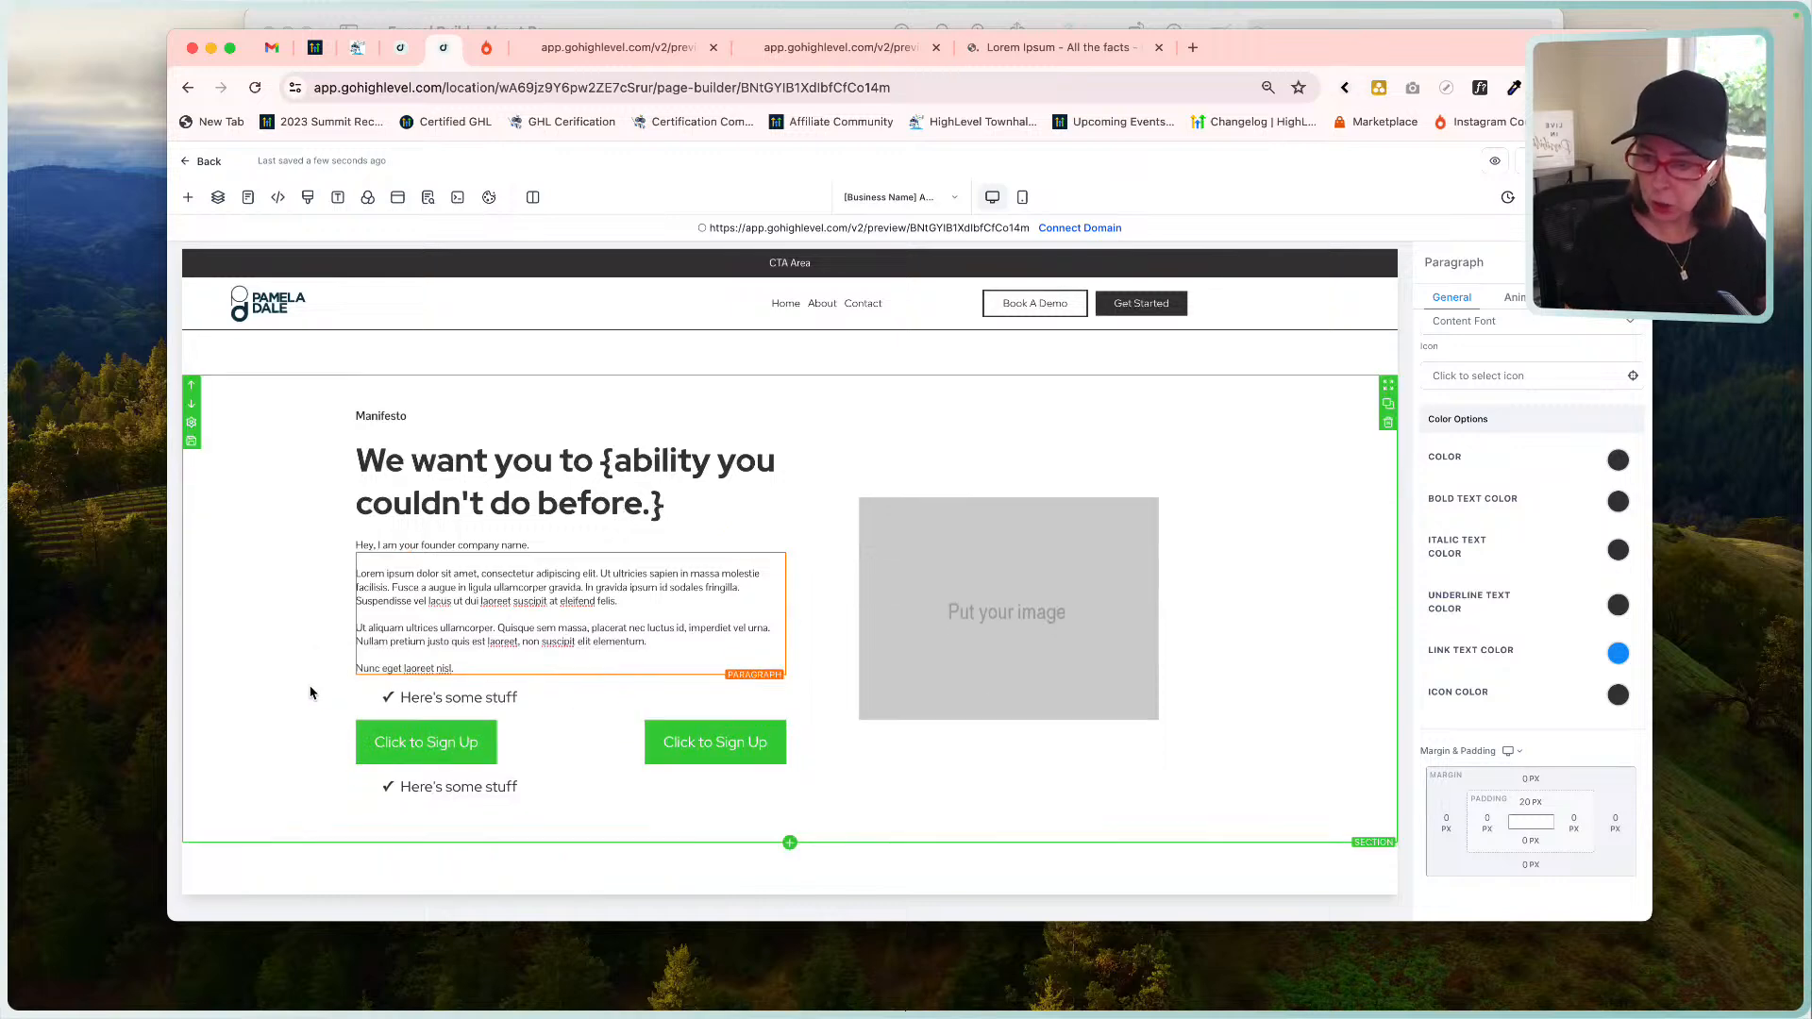
click(465, 672)
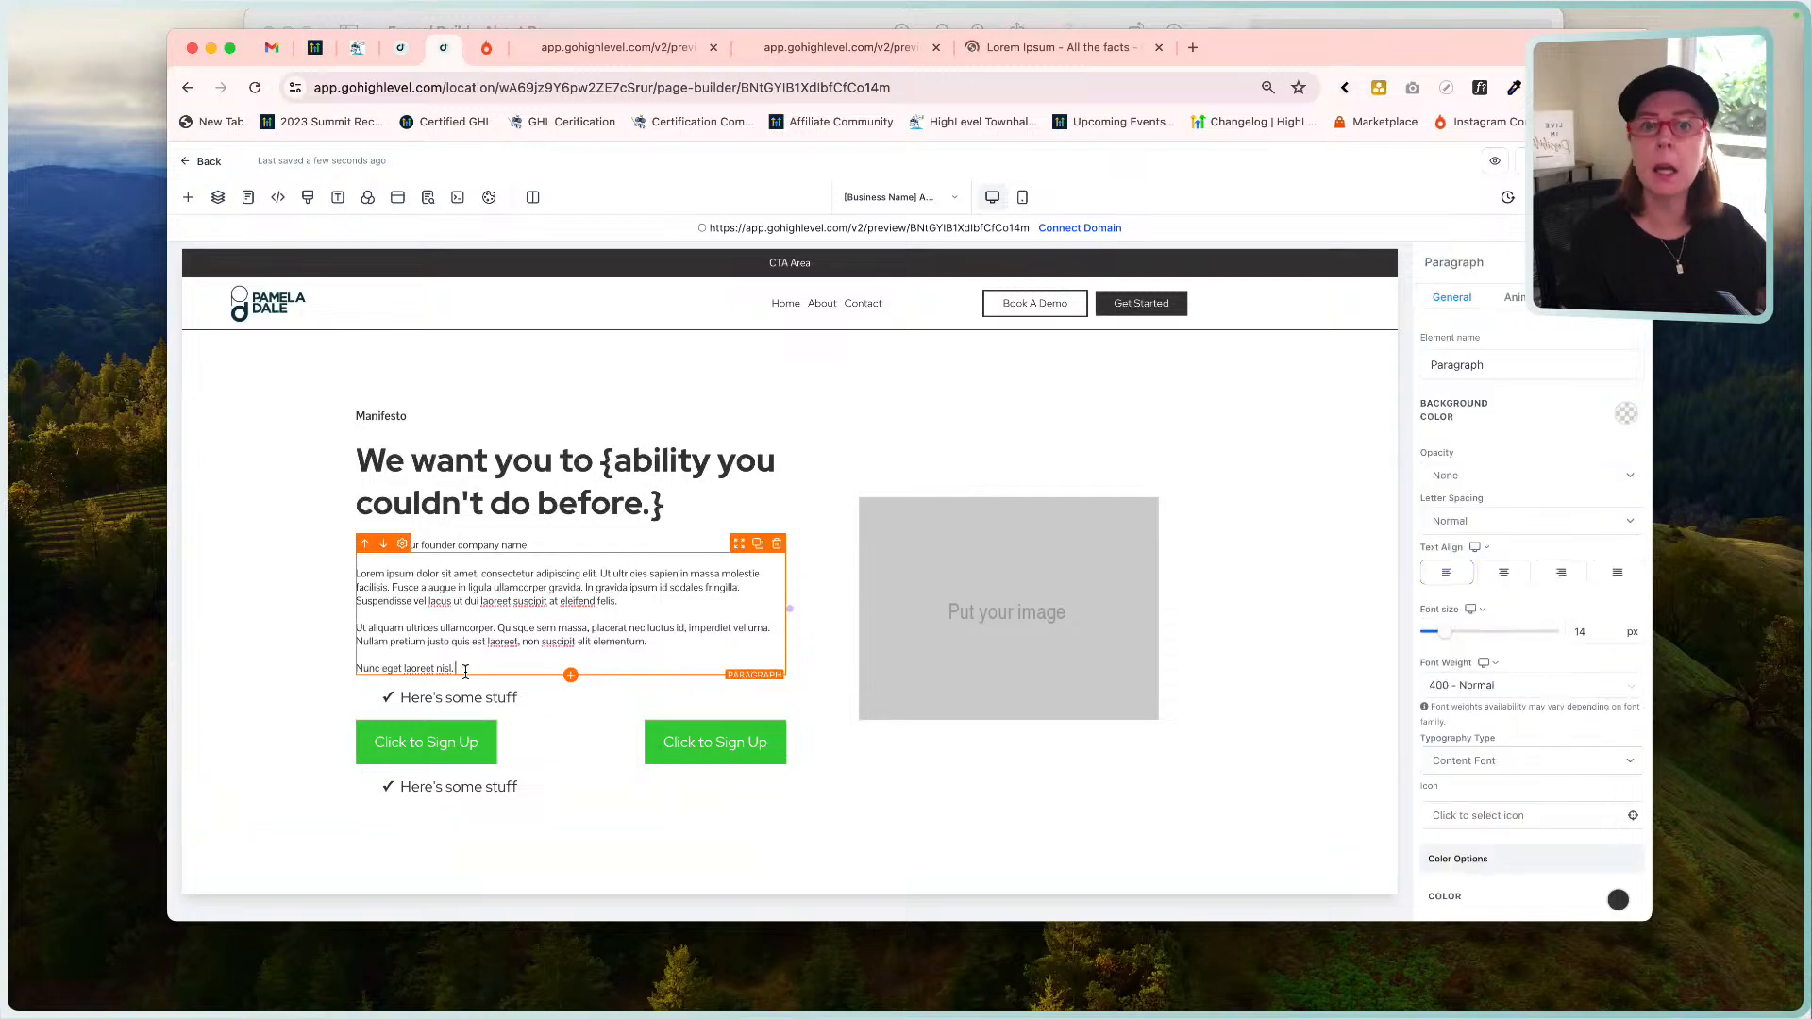
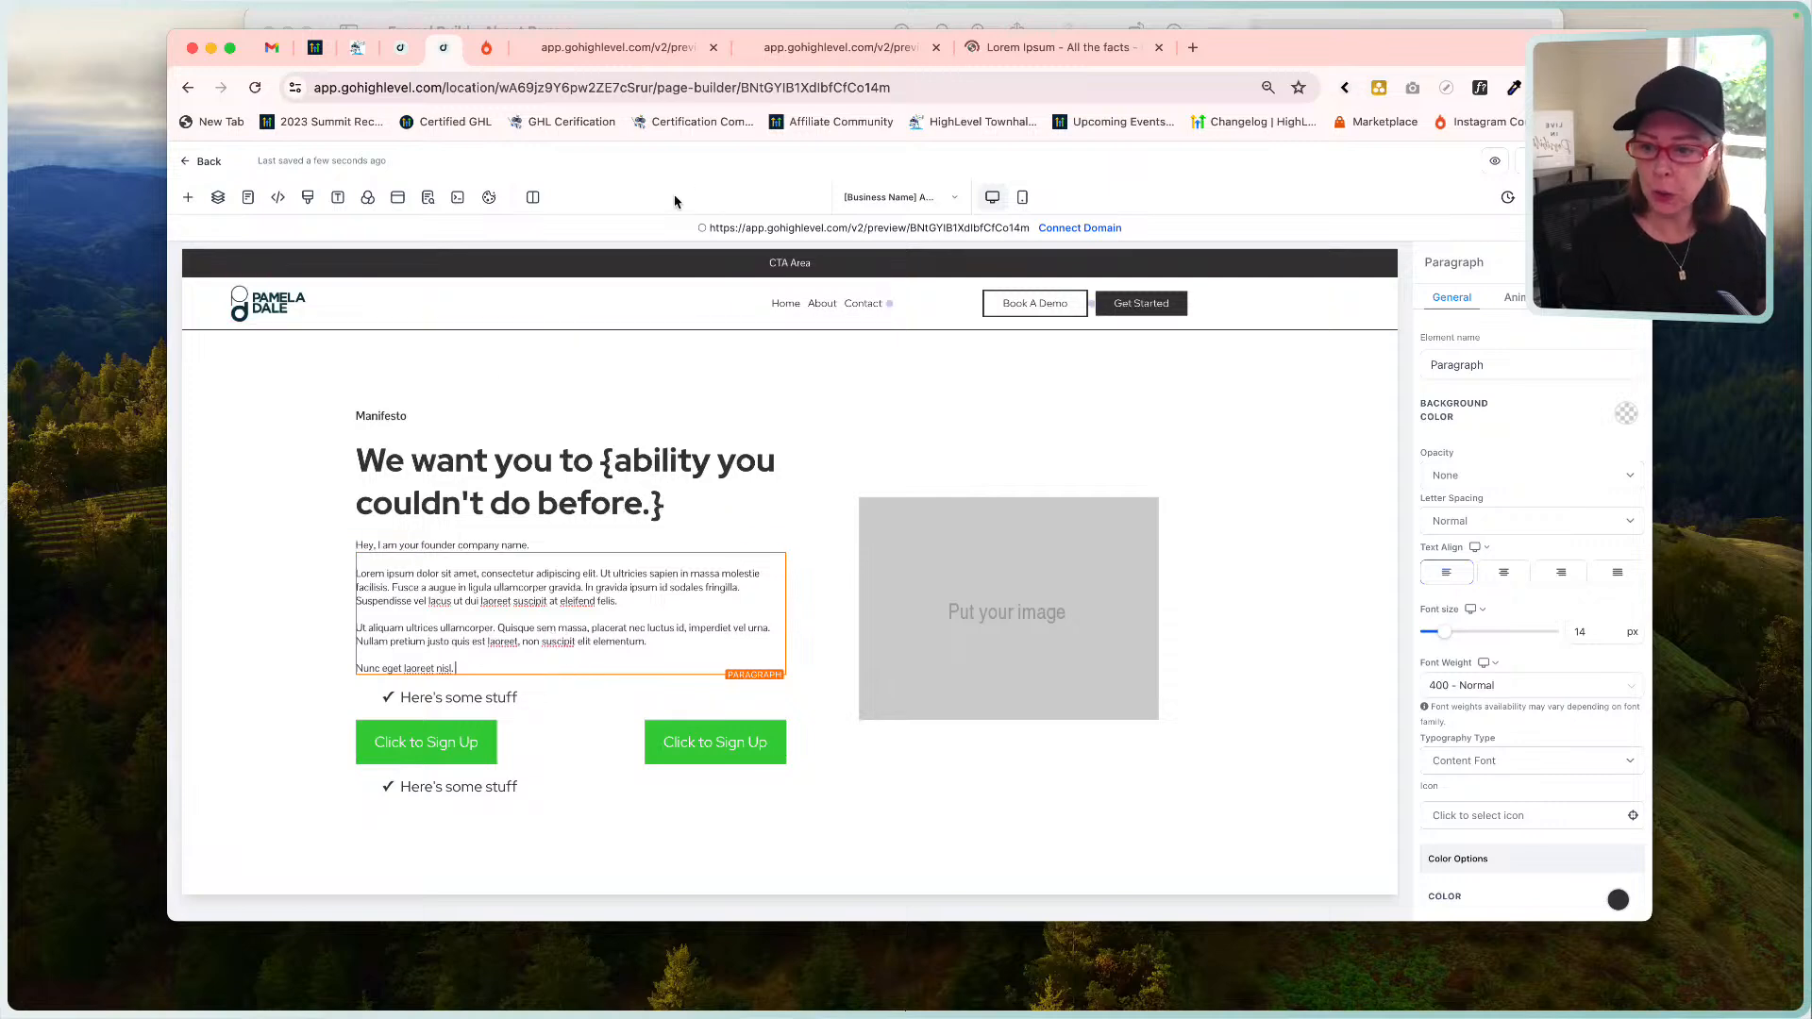
Set the intro paragraph to 16 px font size and 500 - Medium weight.
click(688, 25)
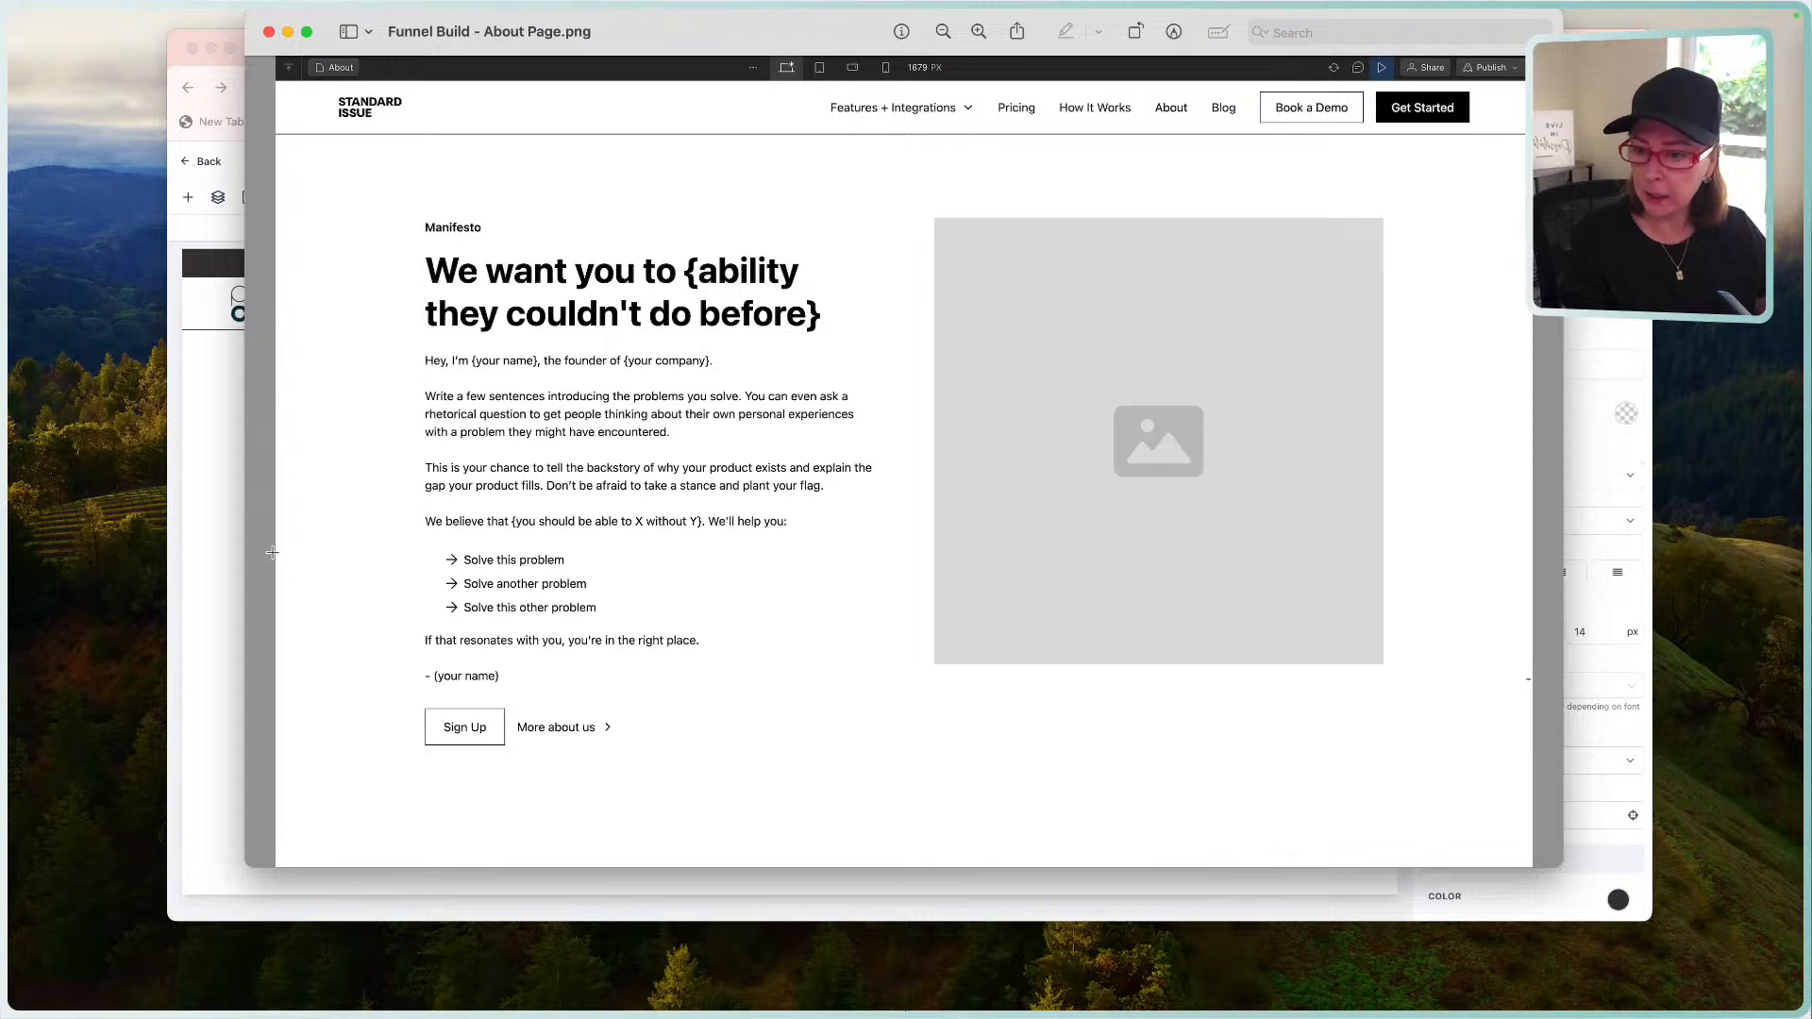
click(220, 561)
triple_click(507, 603)
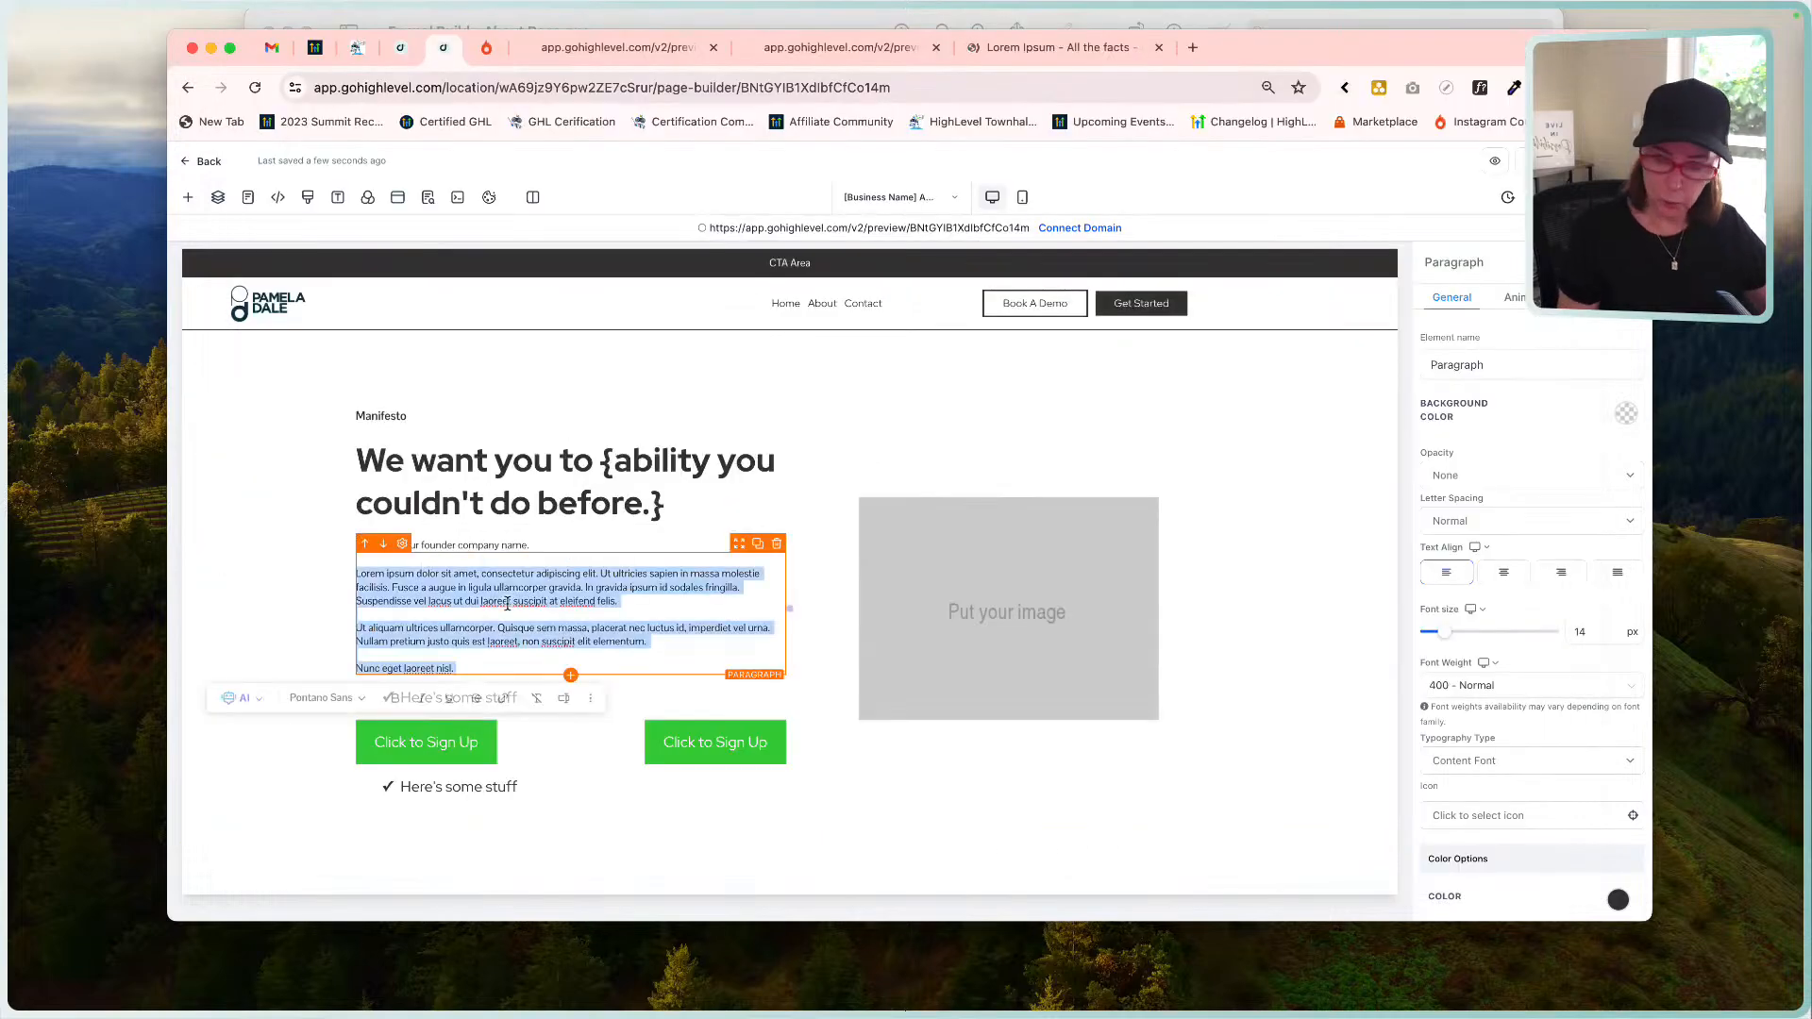
click(1593, 631)
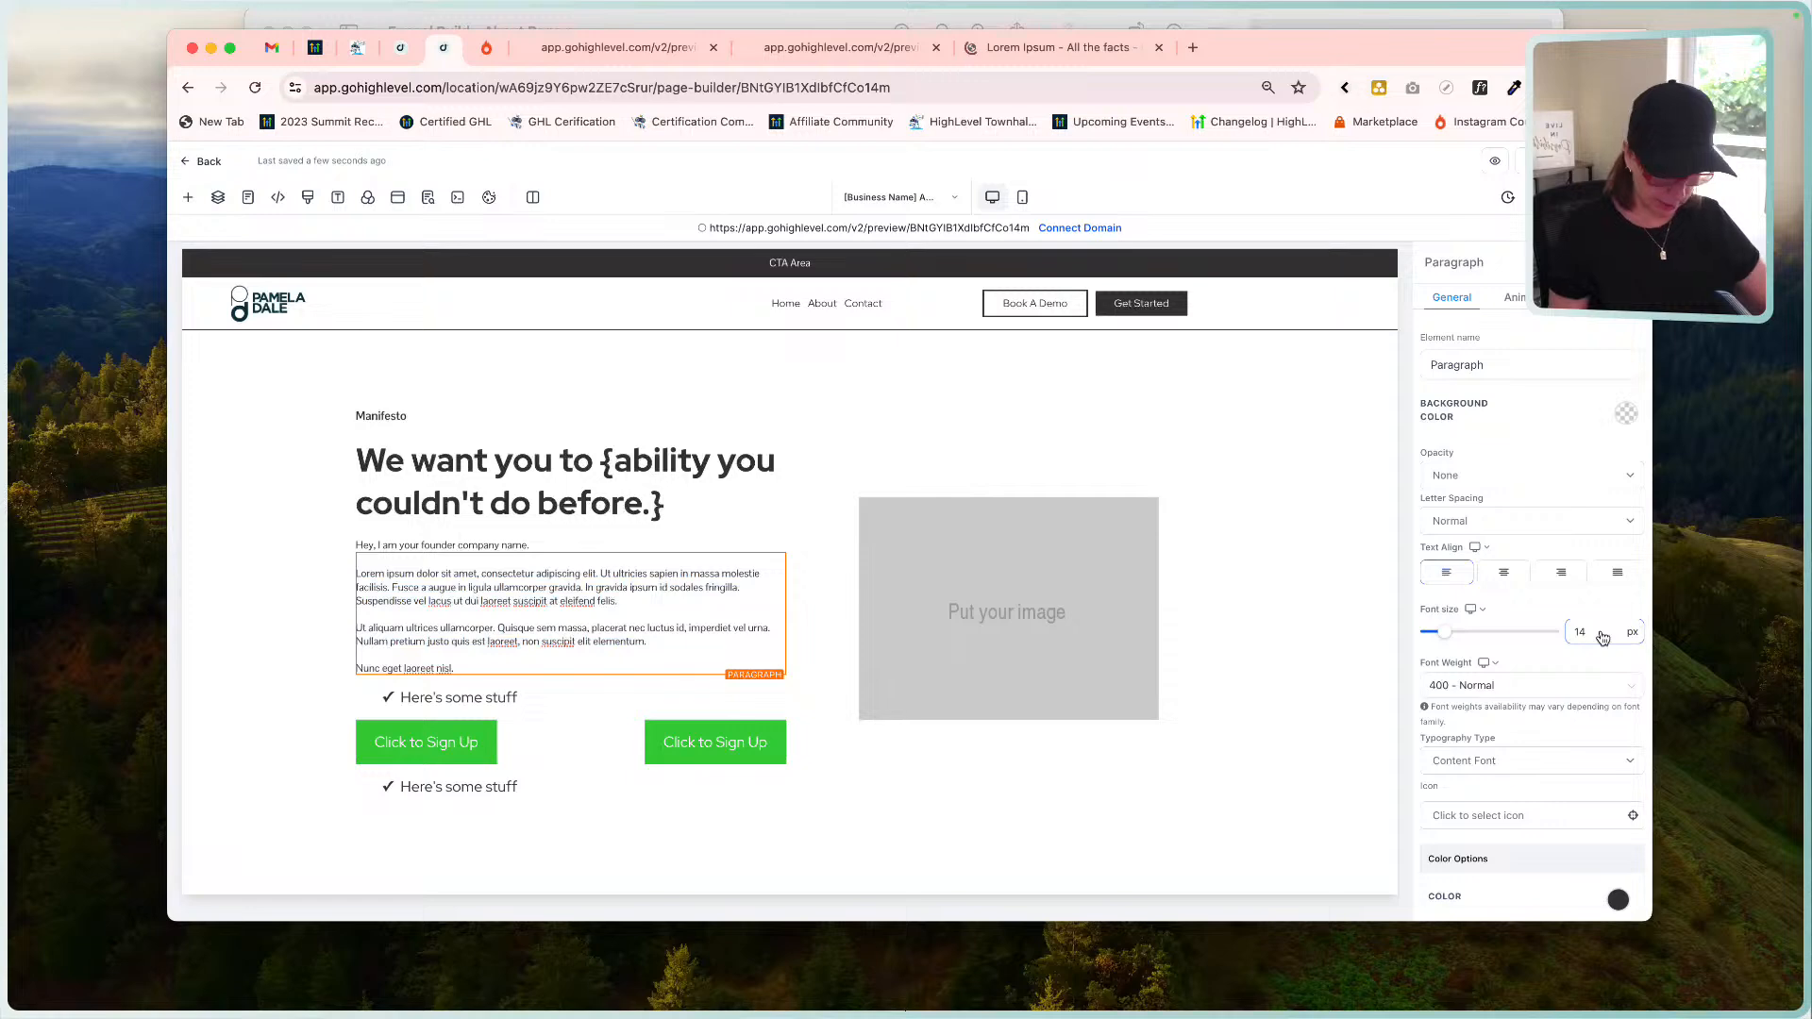
click(1501, 686)
click(1489, 817)
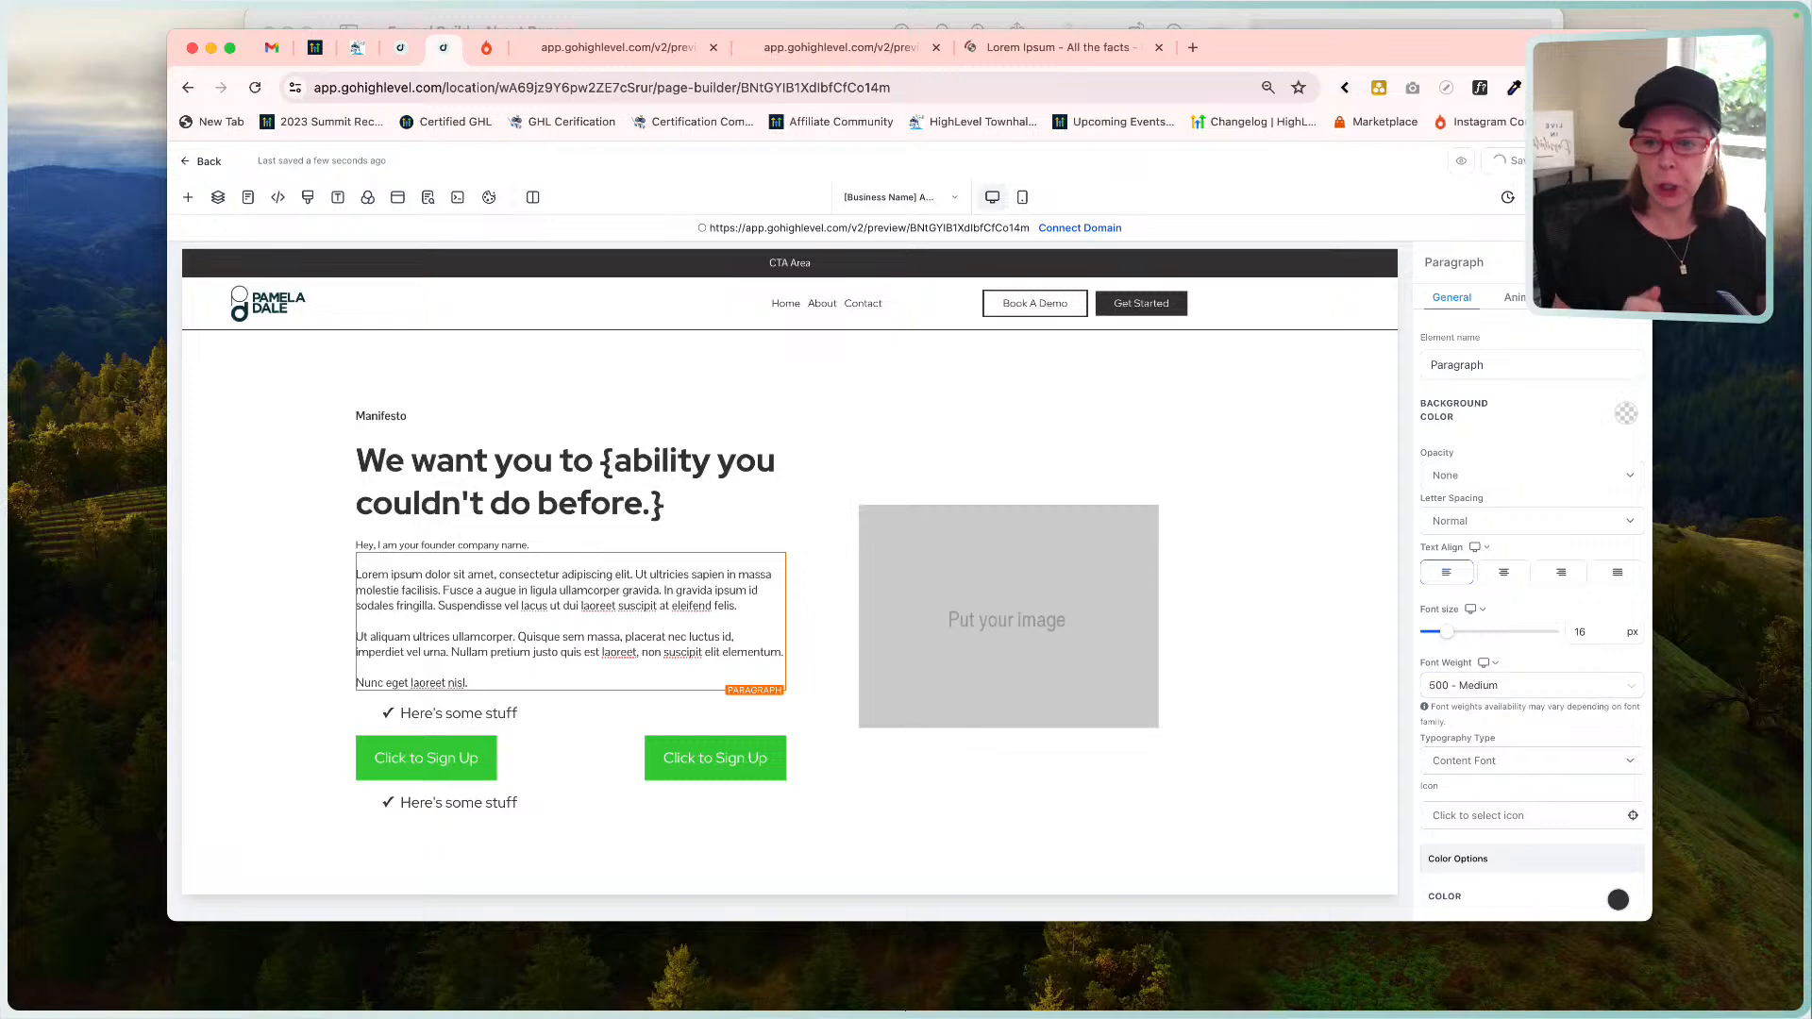
Bold 'ligula ullamcorper gravida' in the intro paragraph and compare it against the mockup.
click(1067, 20)
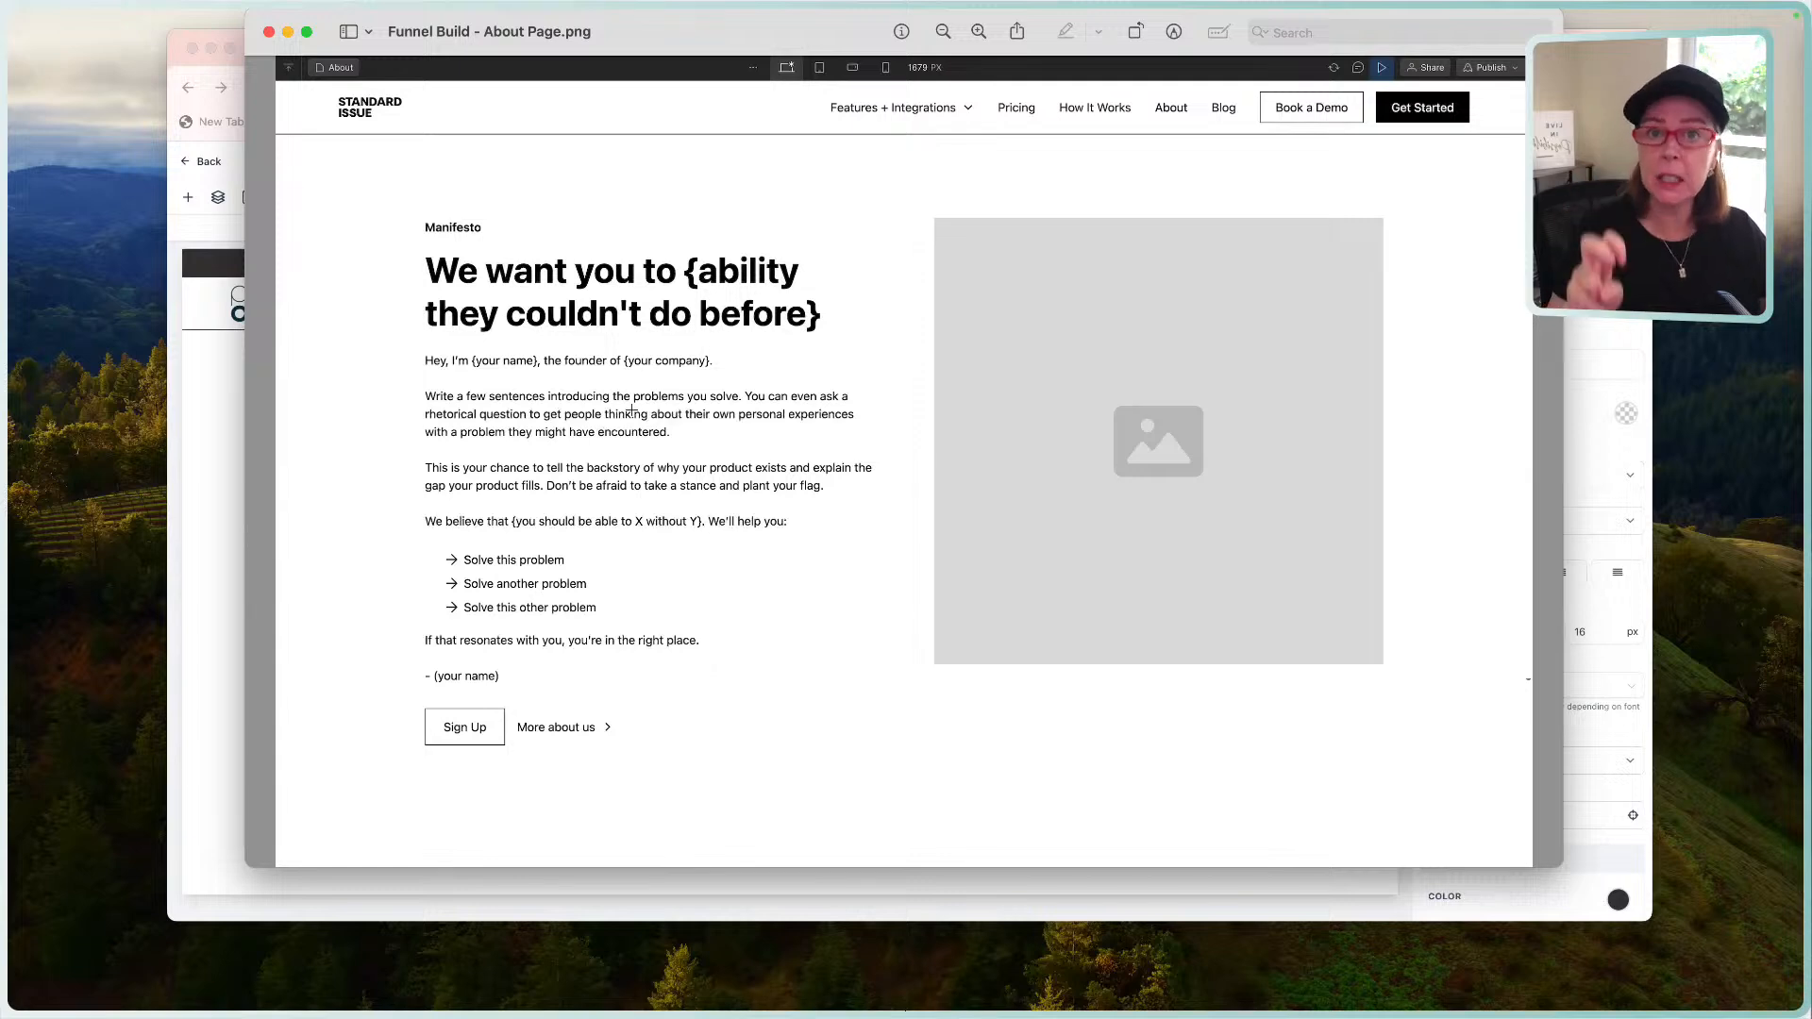
click(227, 495)
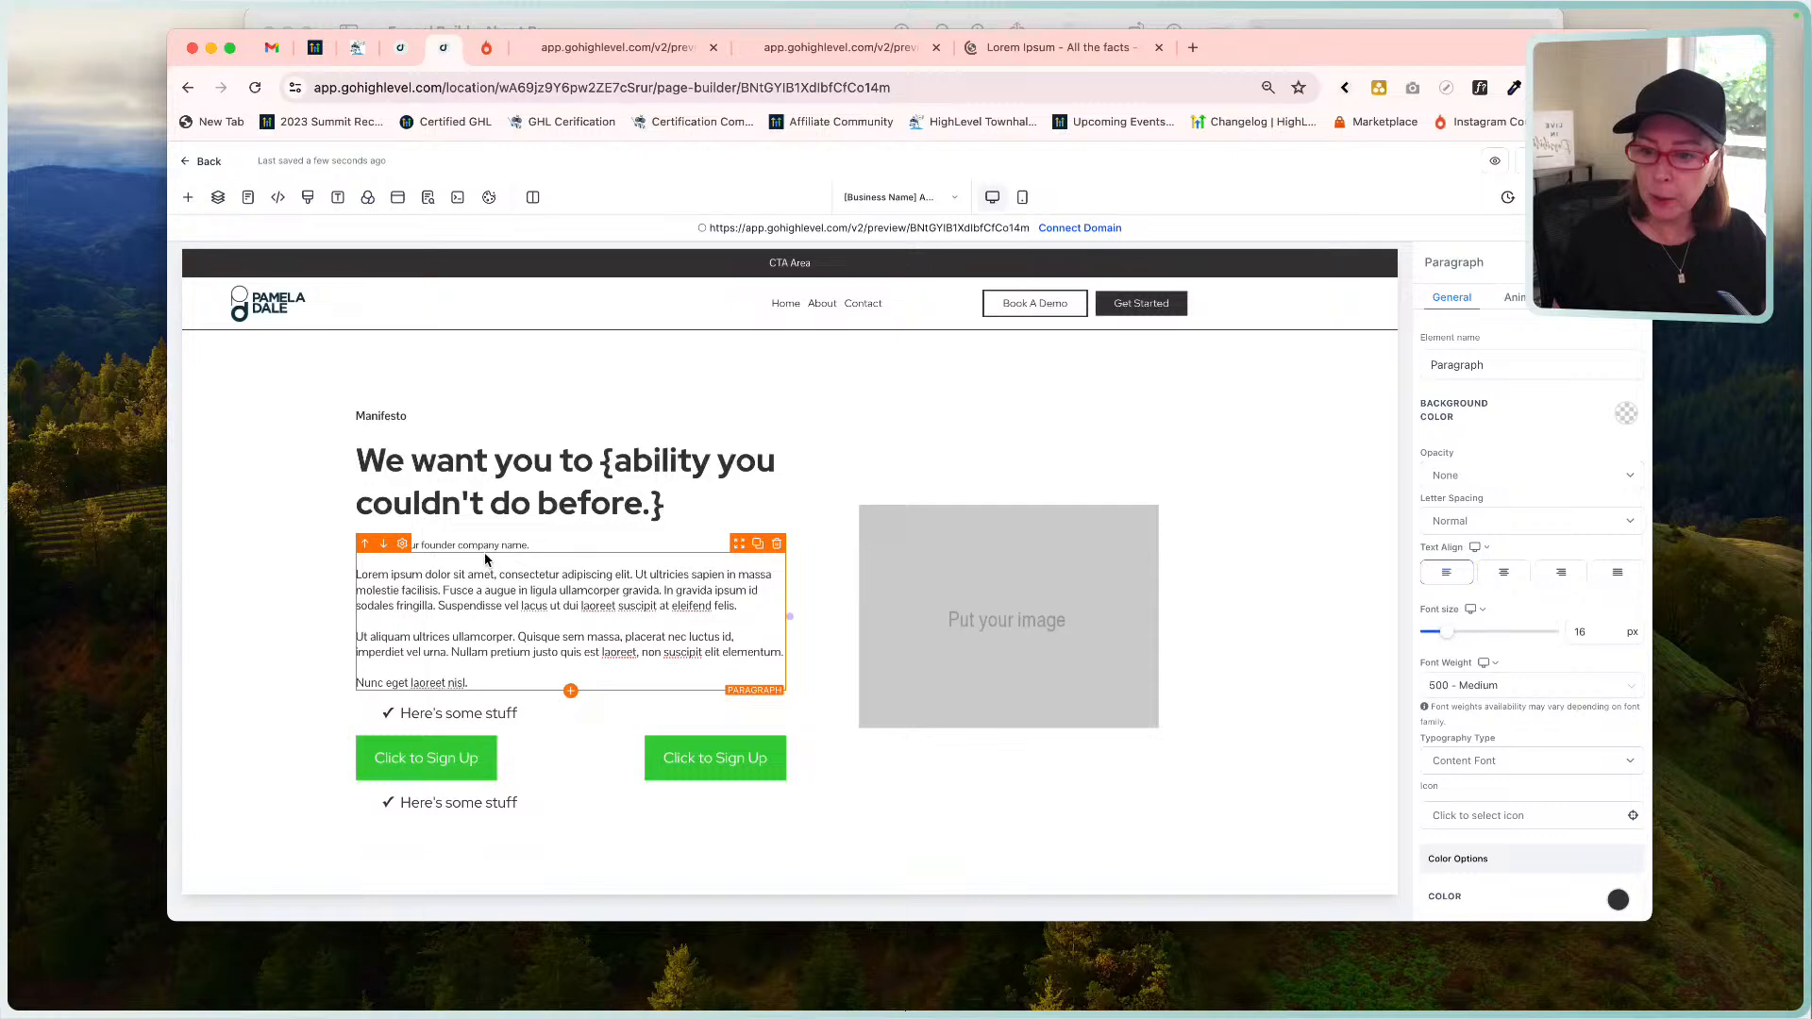
drag(660, 591, 527, 592)
click(582, 620)
click(617, 579)
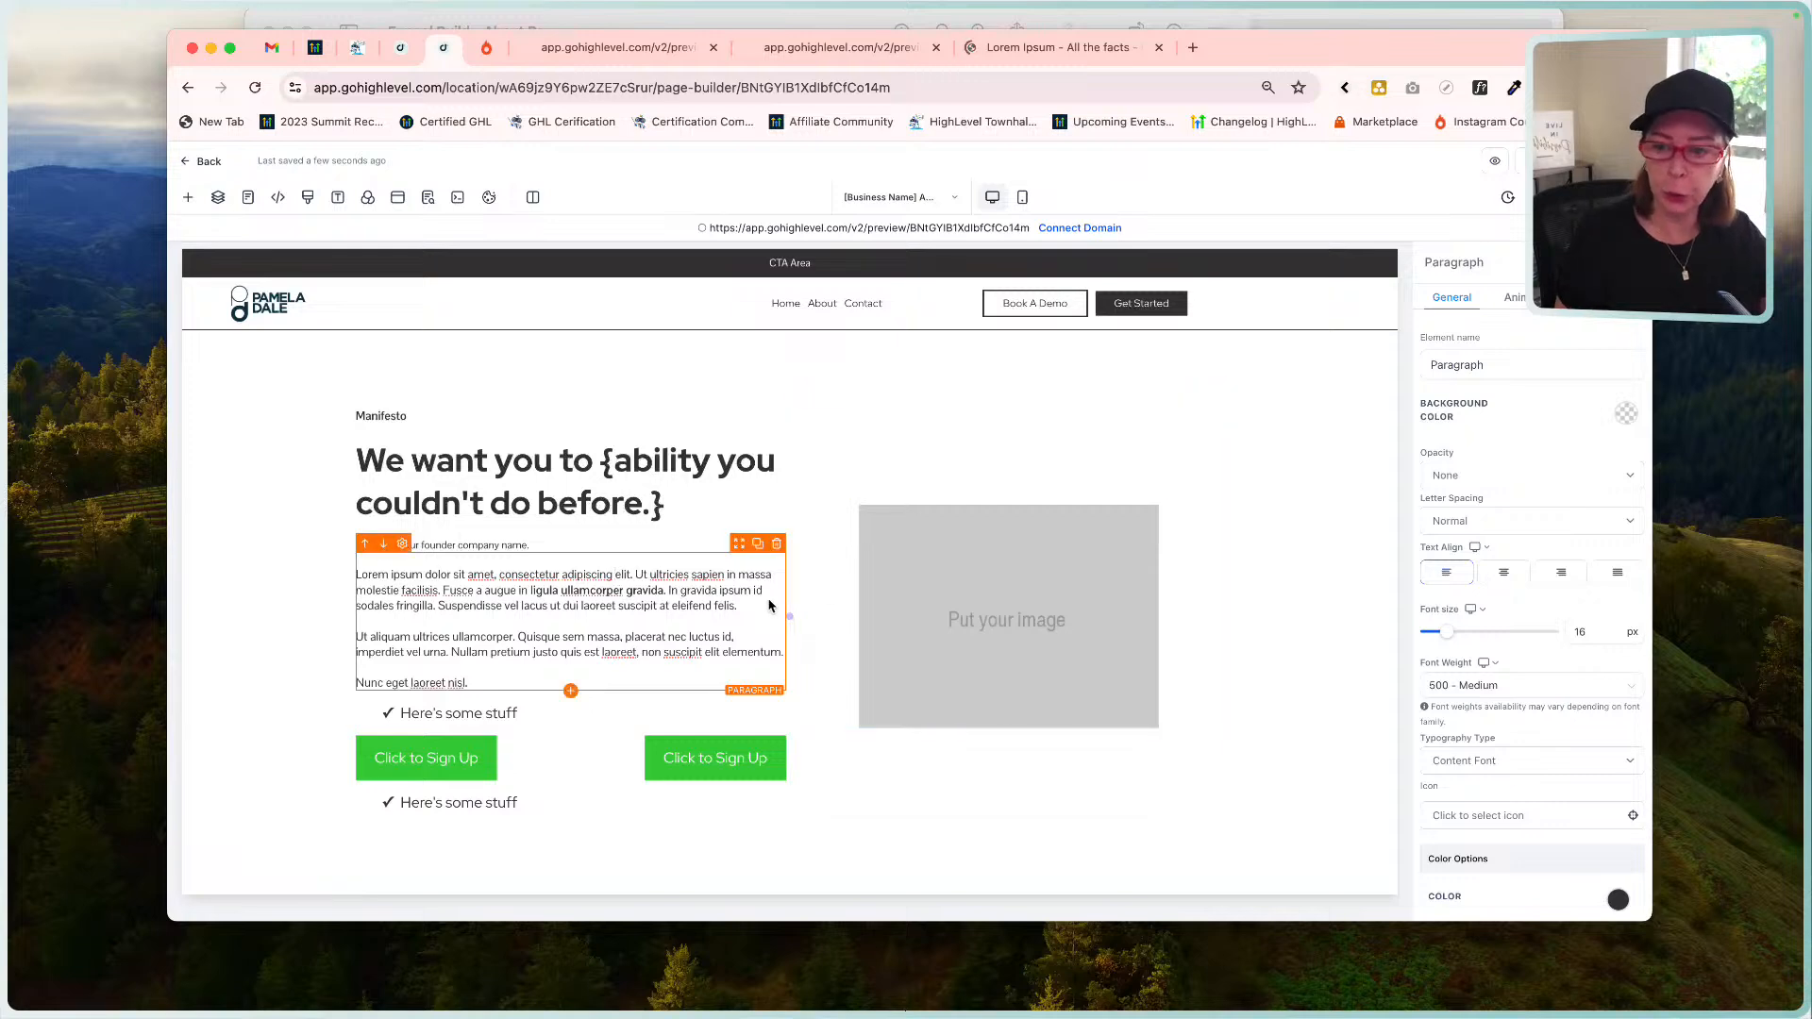
click(655, 19)
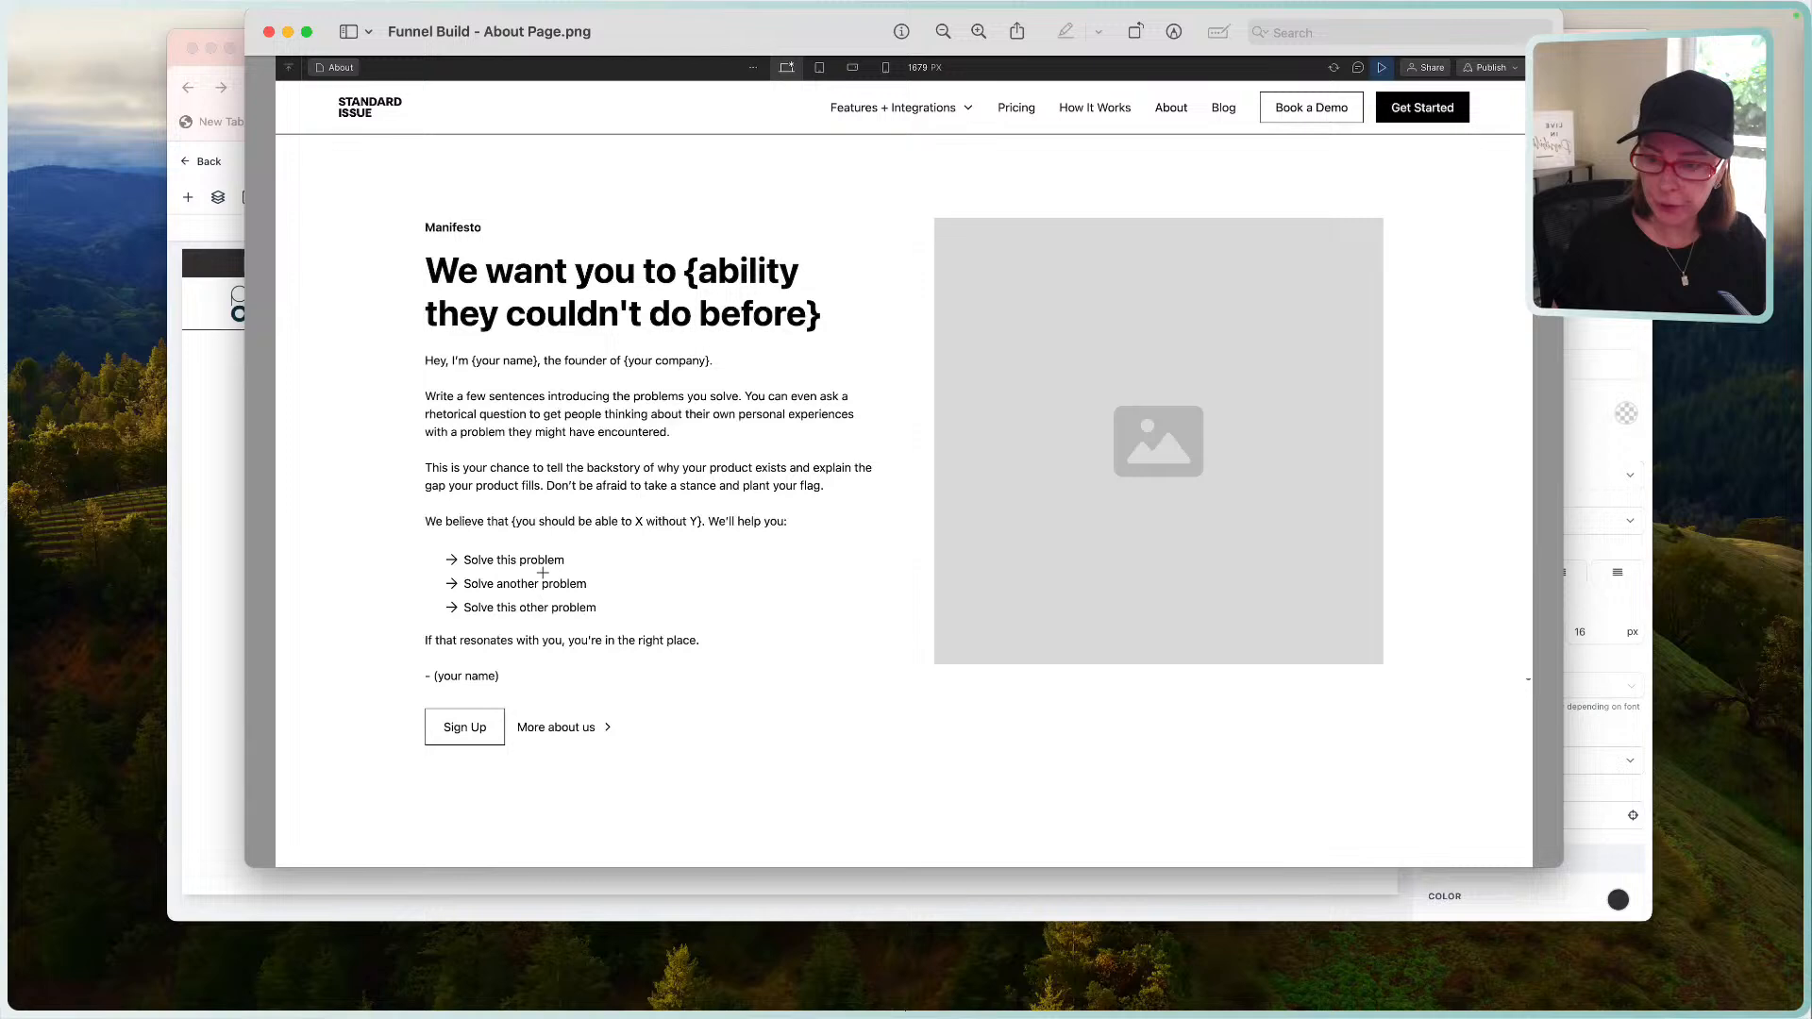
Replace 'Here's some stuff' with three bullets: Solve a problem, Solve this problem, Somve another problem.
click(215, 583)
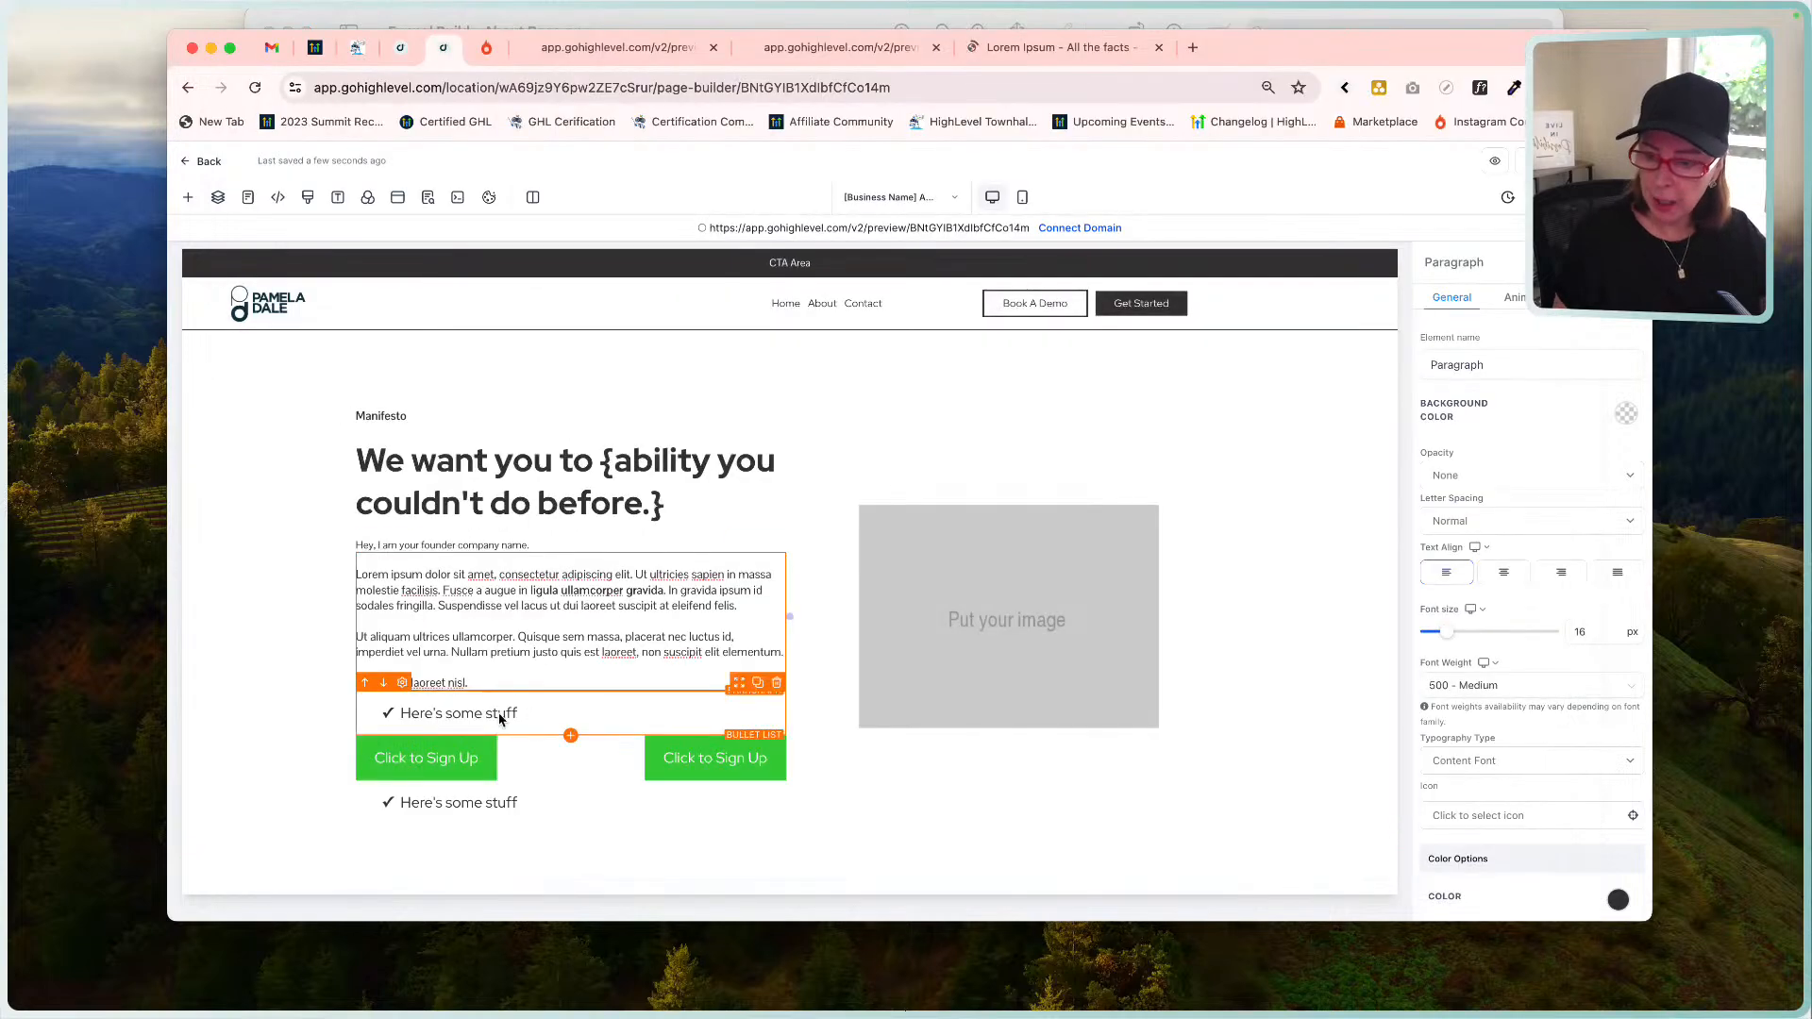
drag(530, 717, 399, 714)
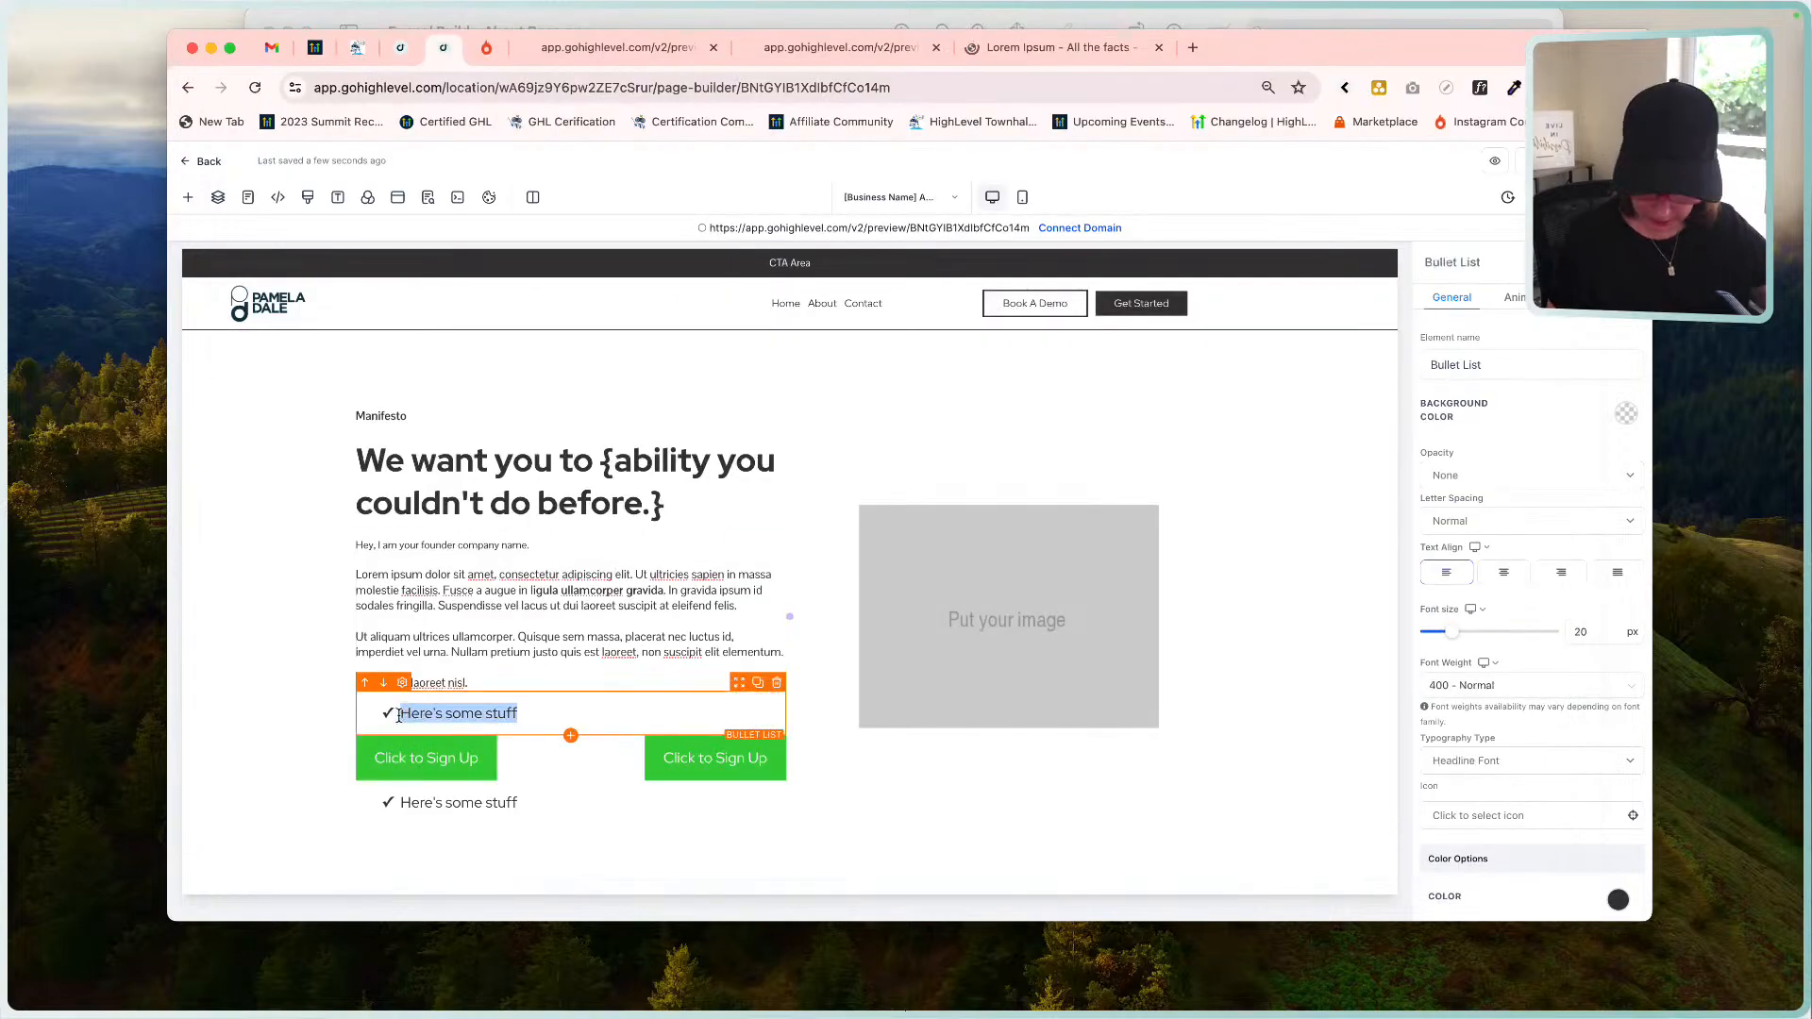
text(Solve a problem)
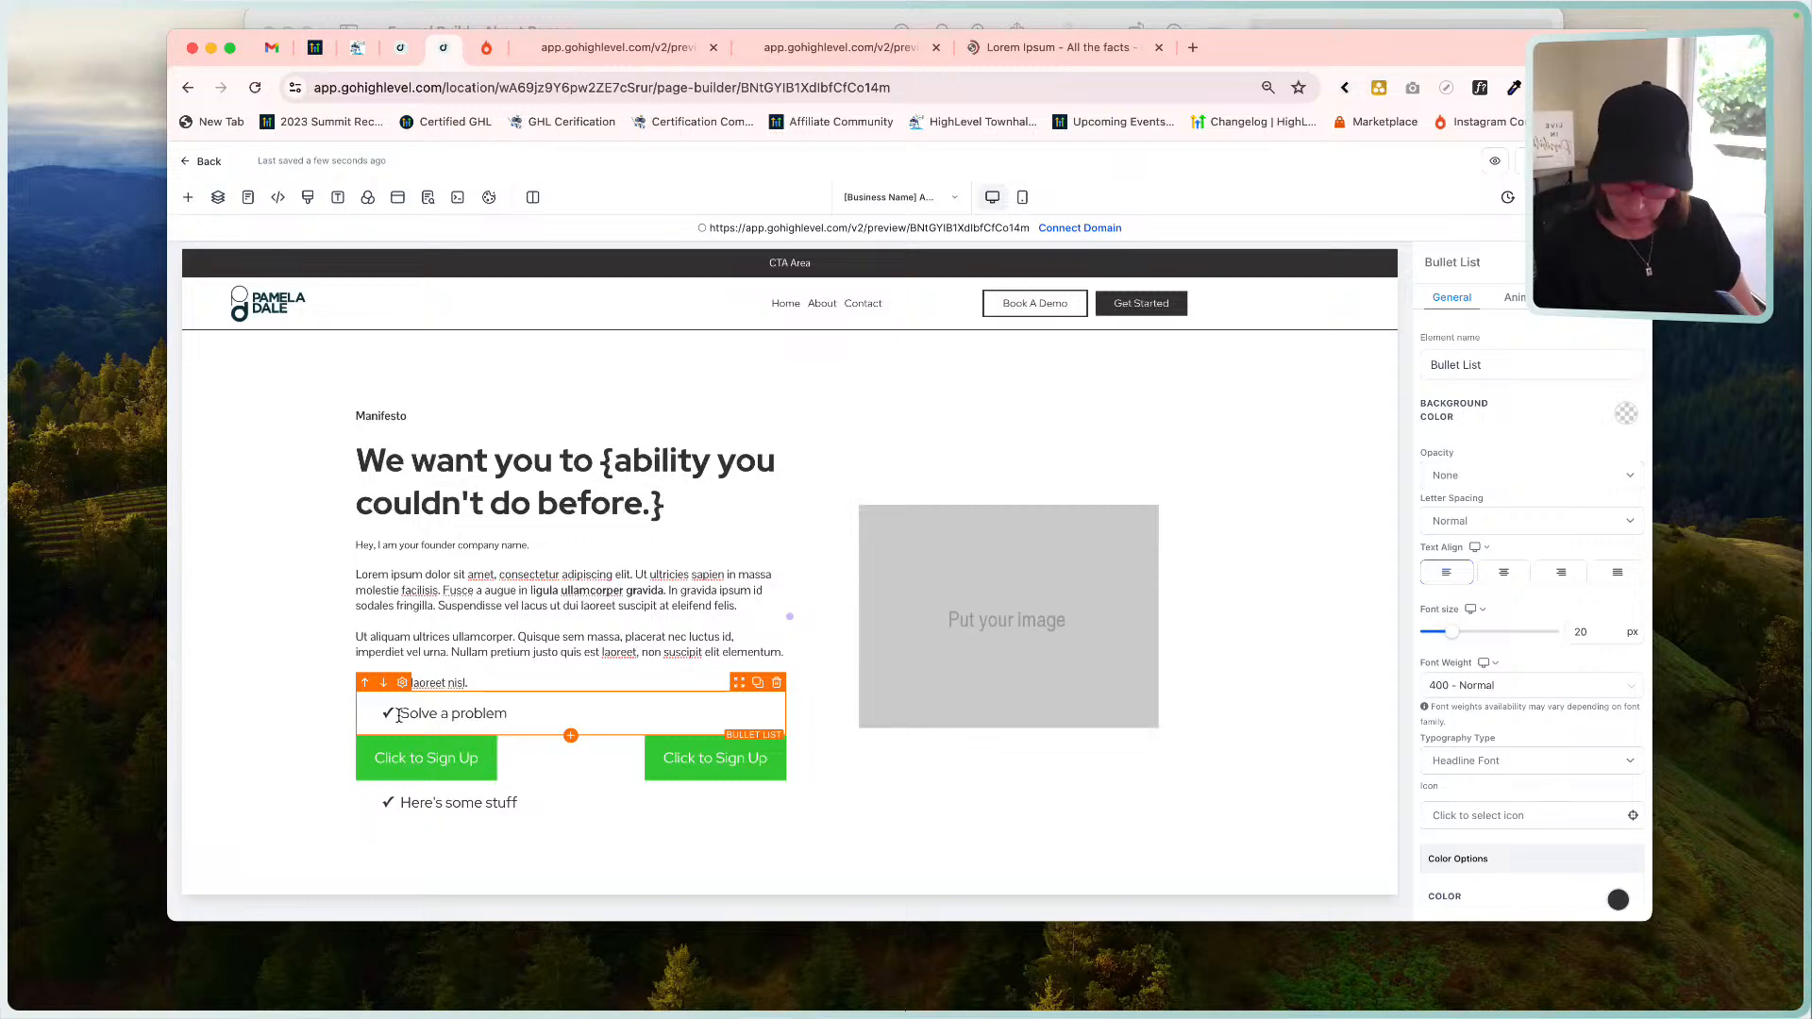
key(Return)
text(So)
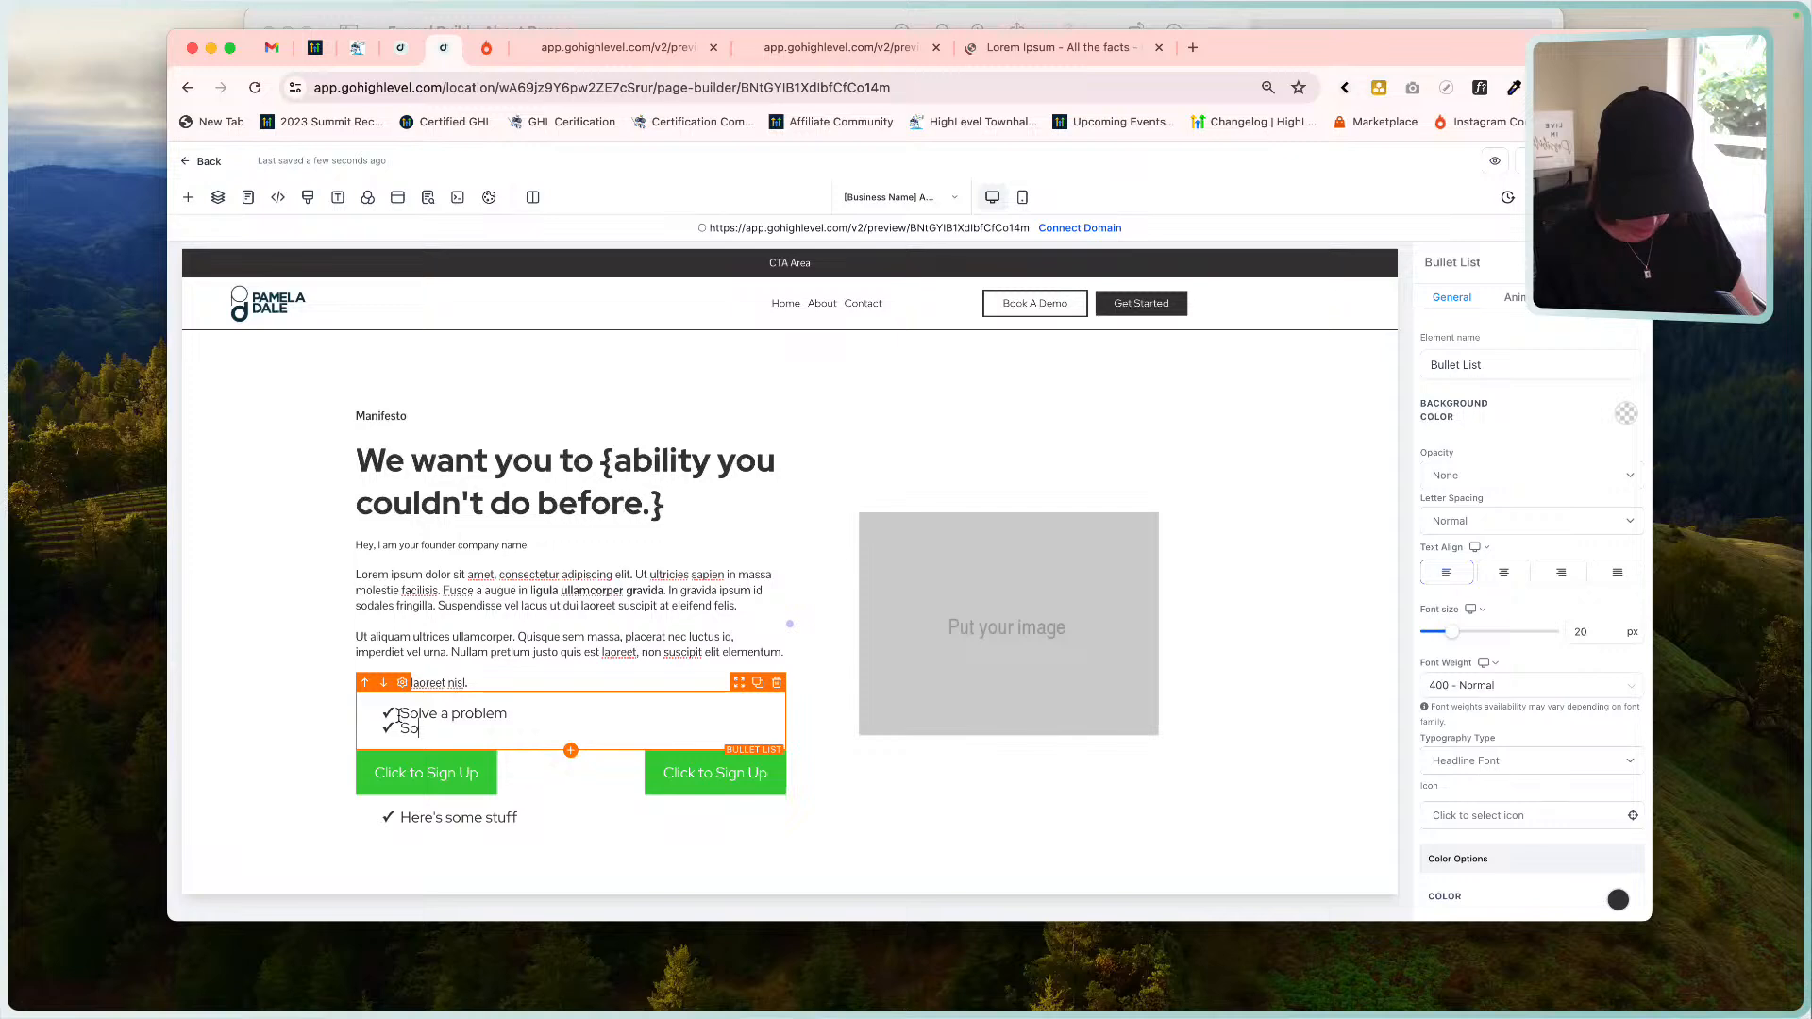
text(lve this problem)
key(Return)
text(Somve an)
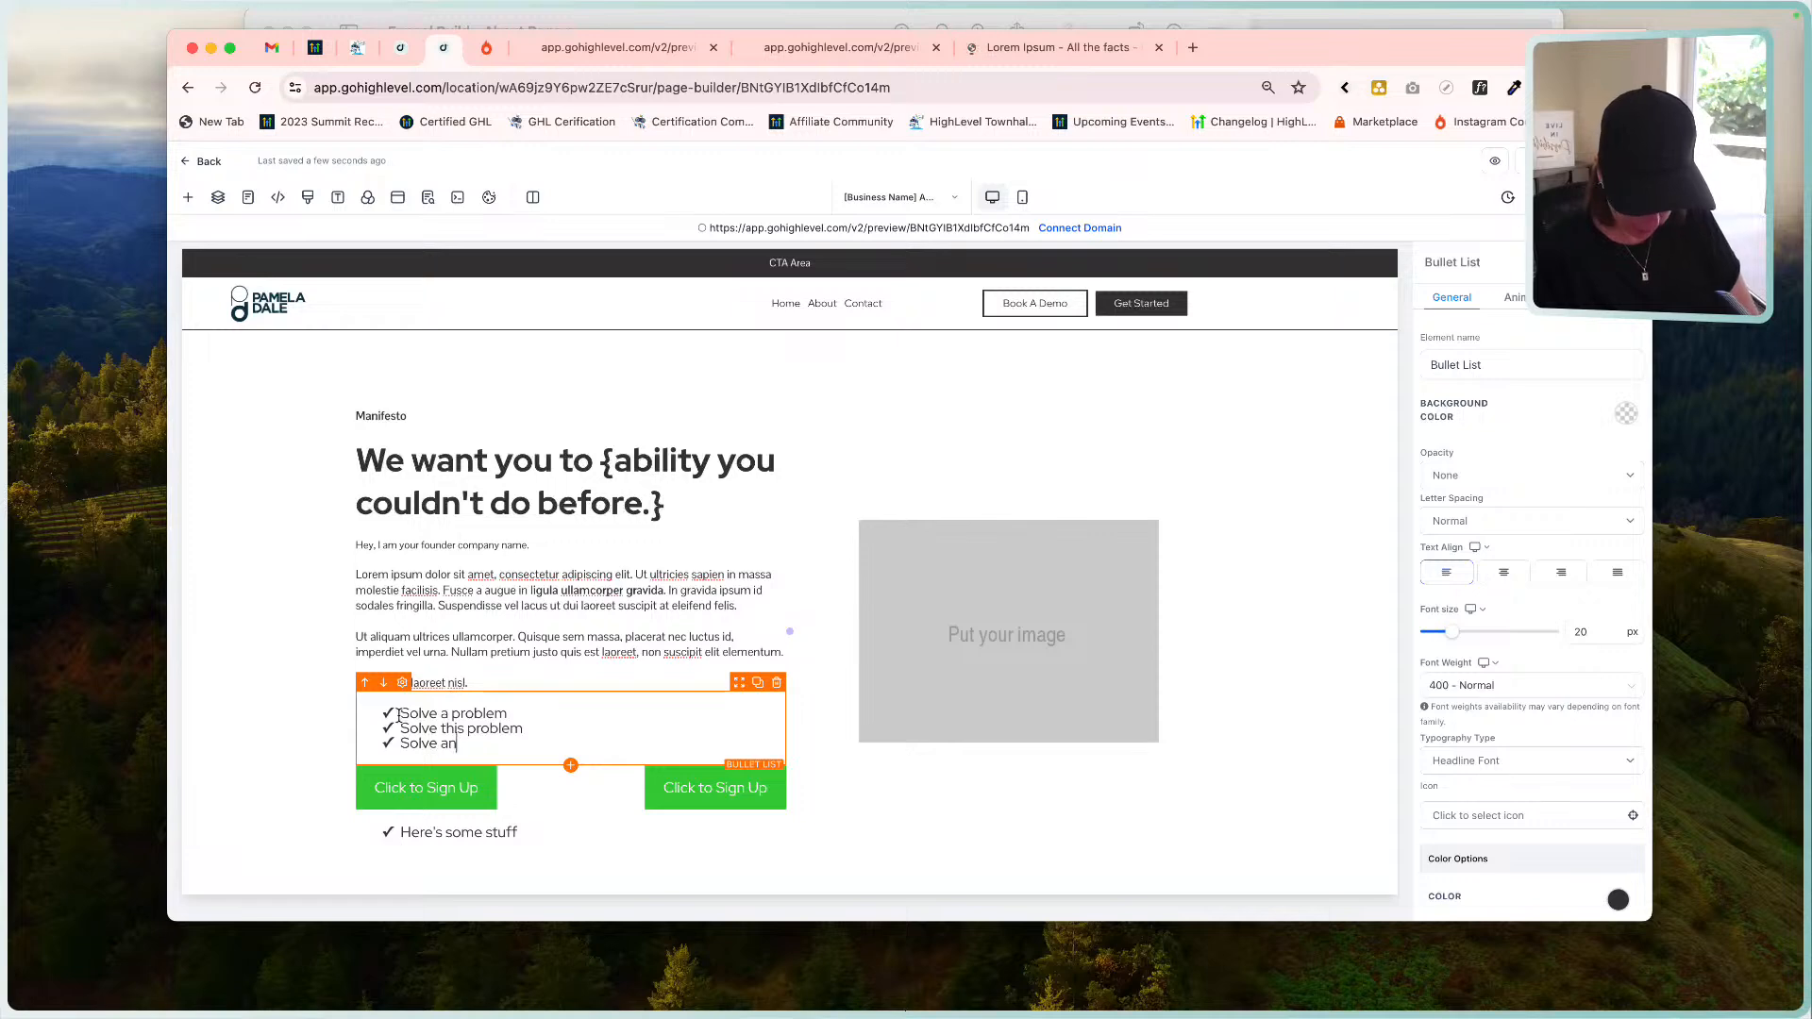
text(other problem)
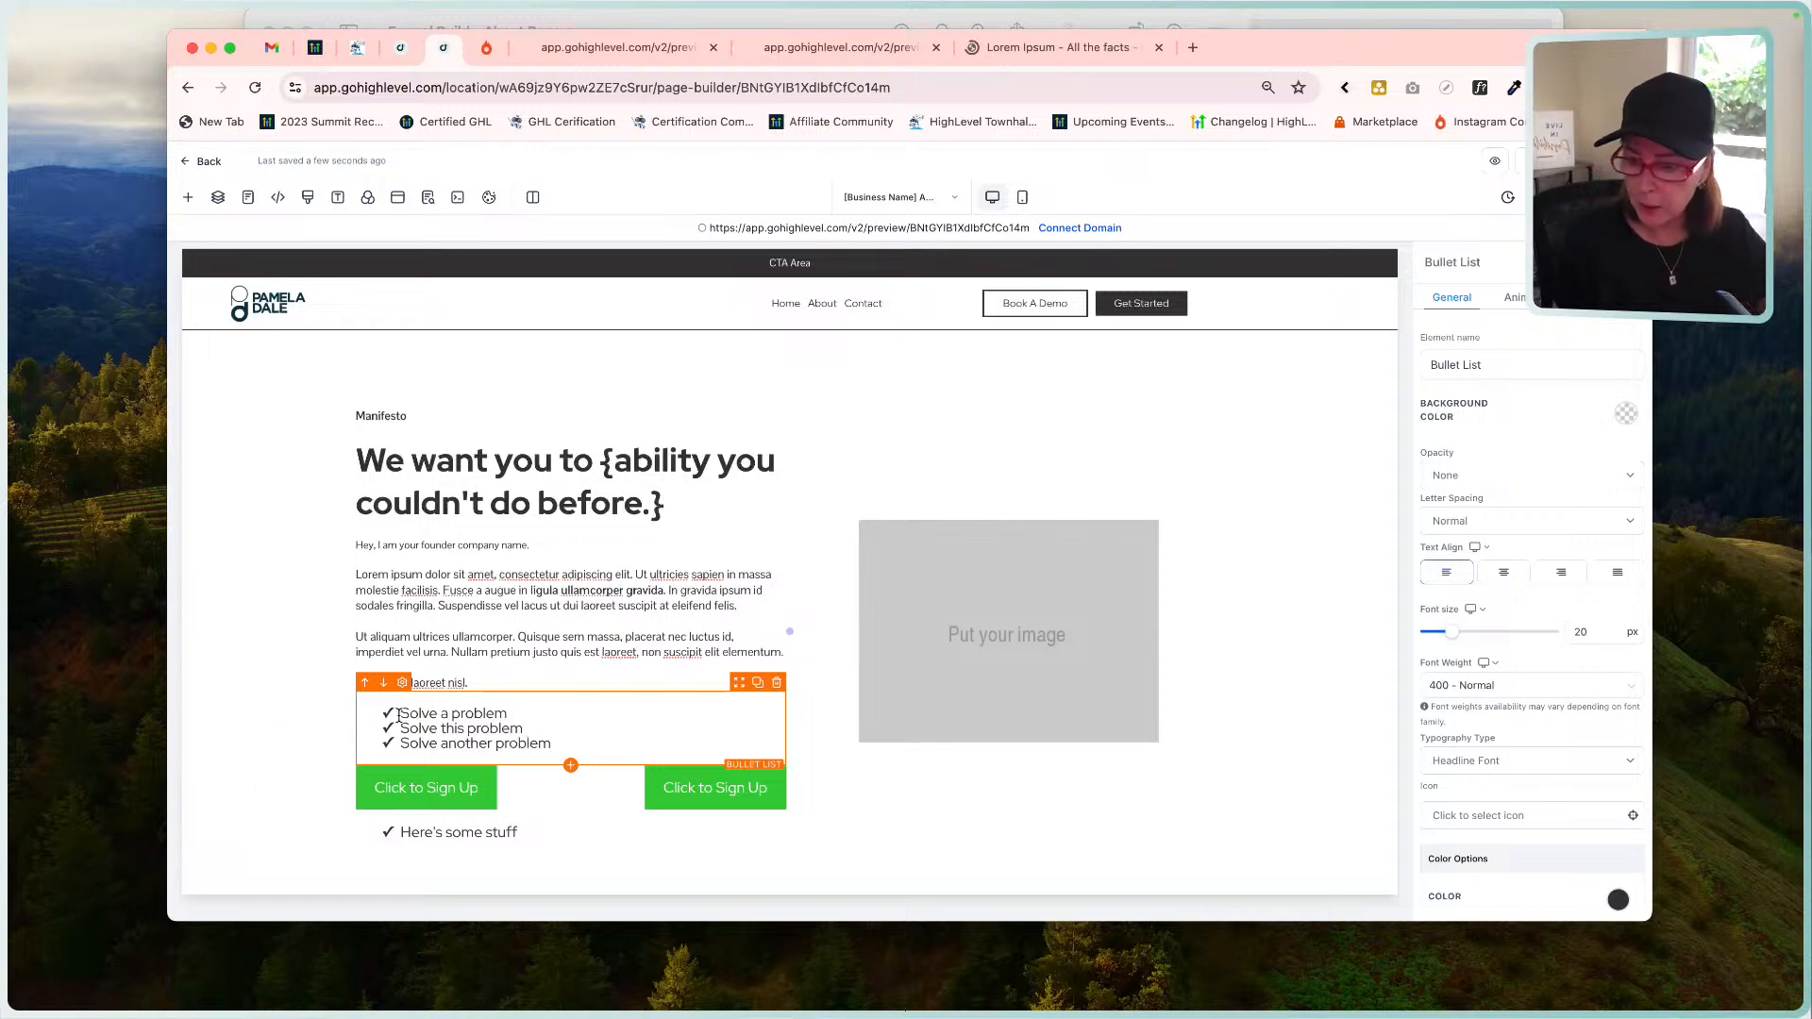
Select all the bullet list text after comparing it with the intro paragraph's settings.
key(super+a)
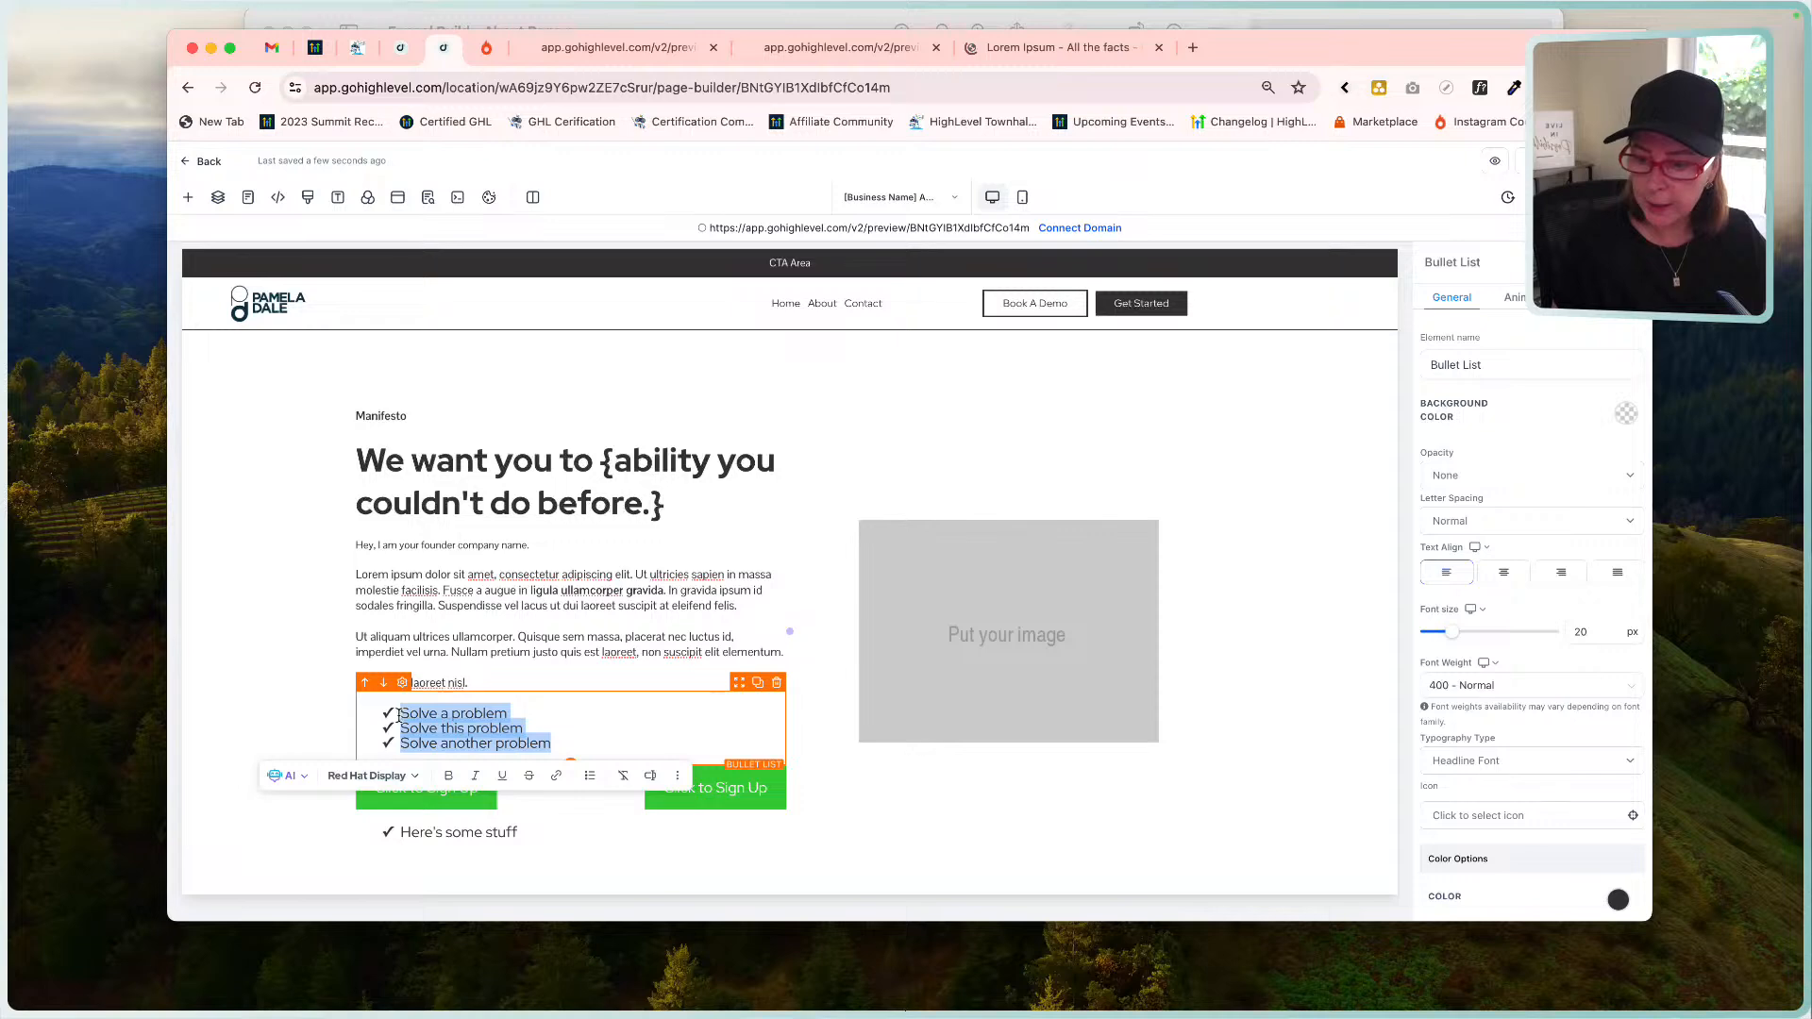
click(557, 706)
click(406, 637)
click(524, 708)
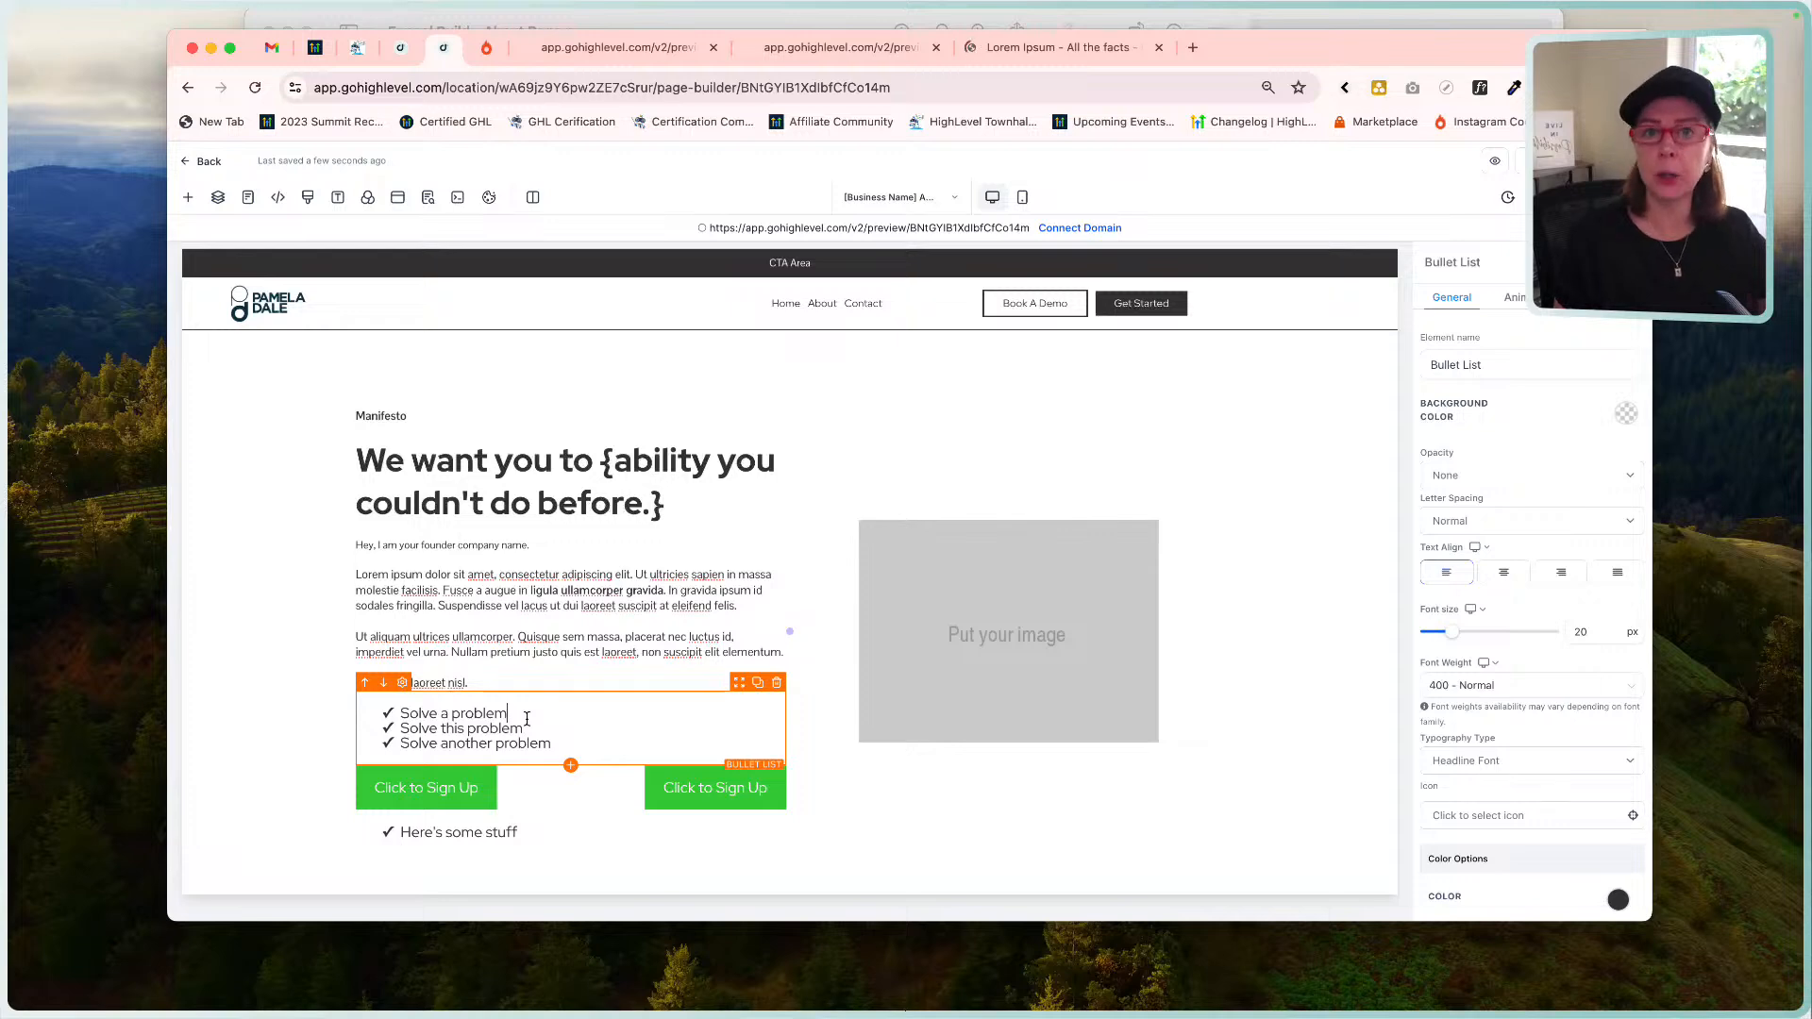
key(super+a)
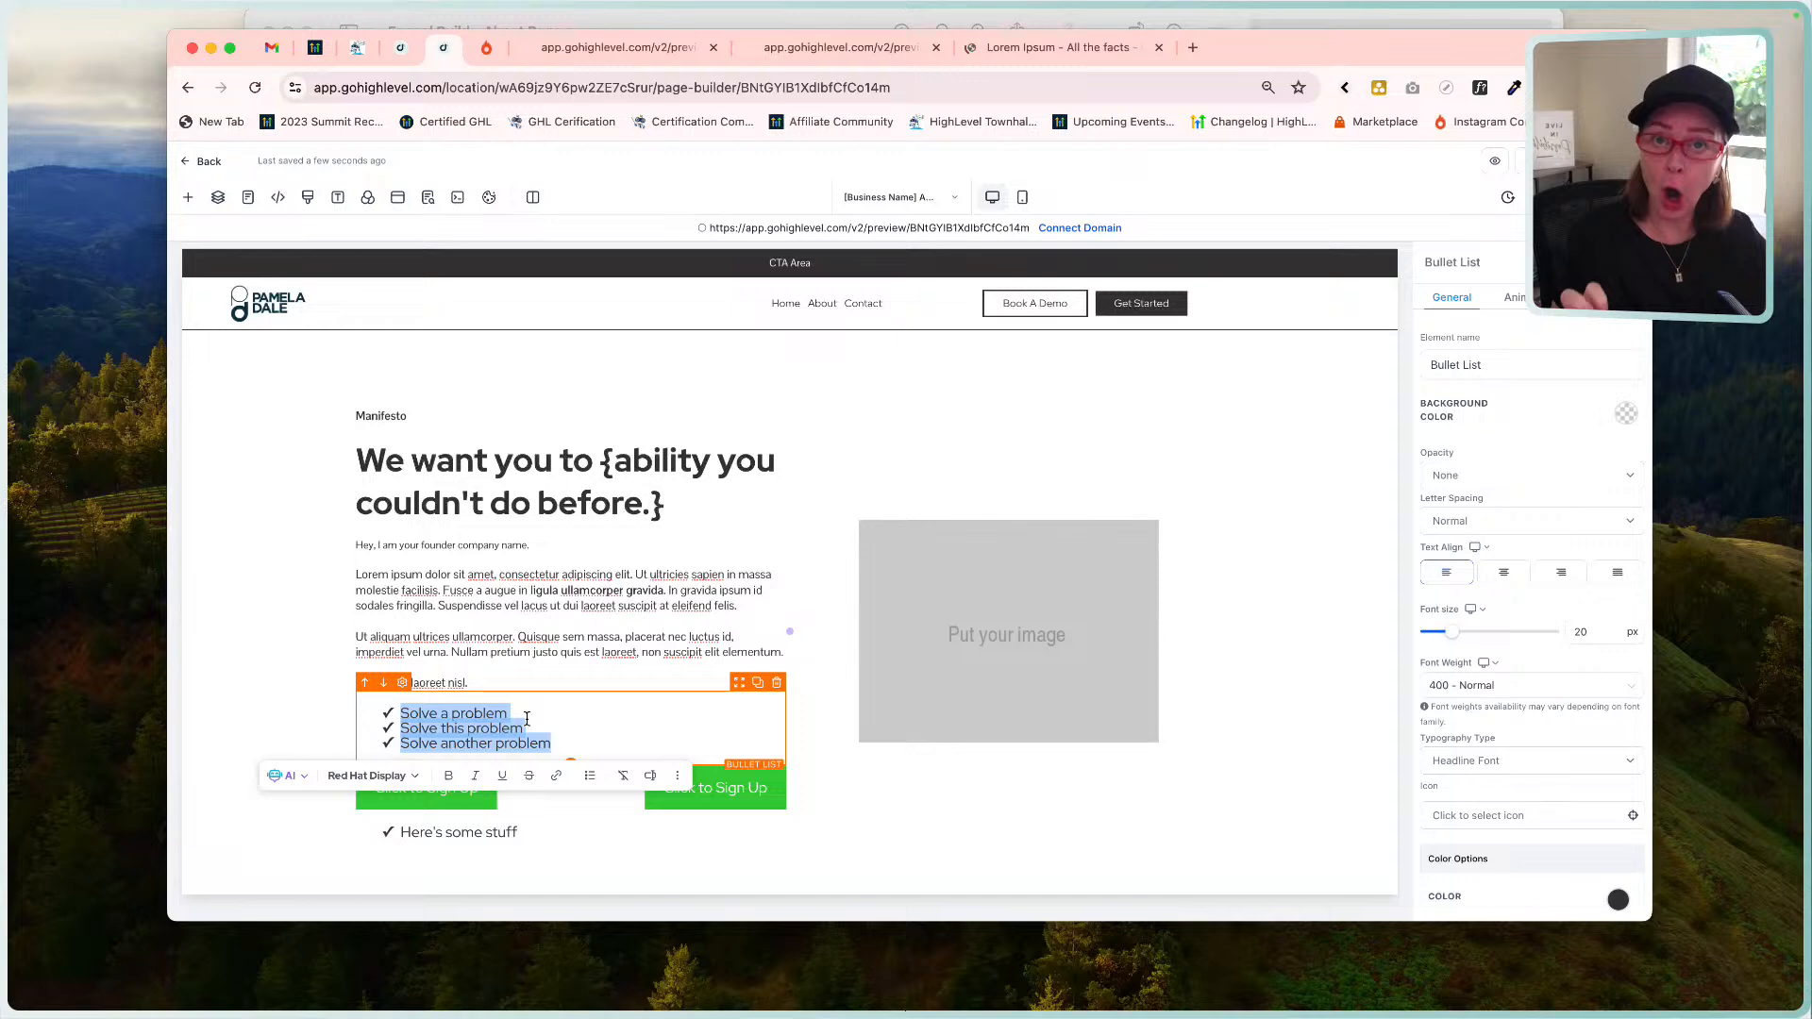
click(573, 719)
key(super+a)
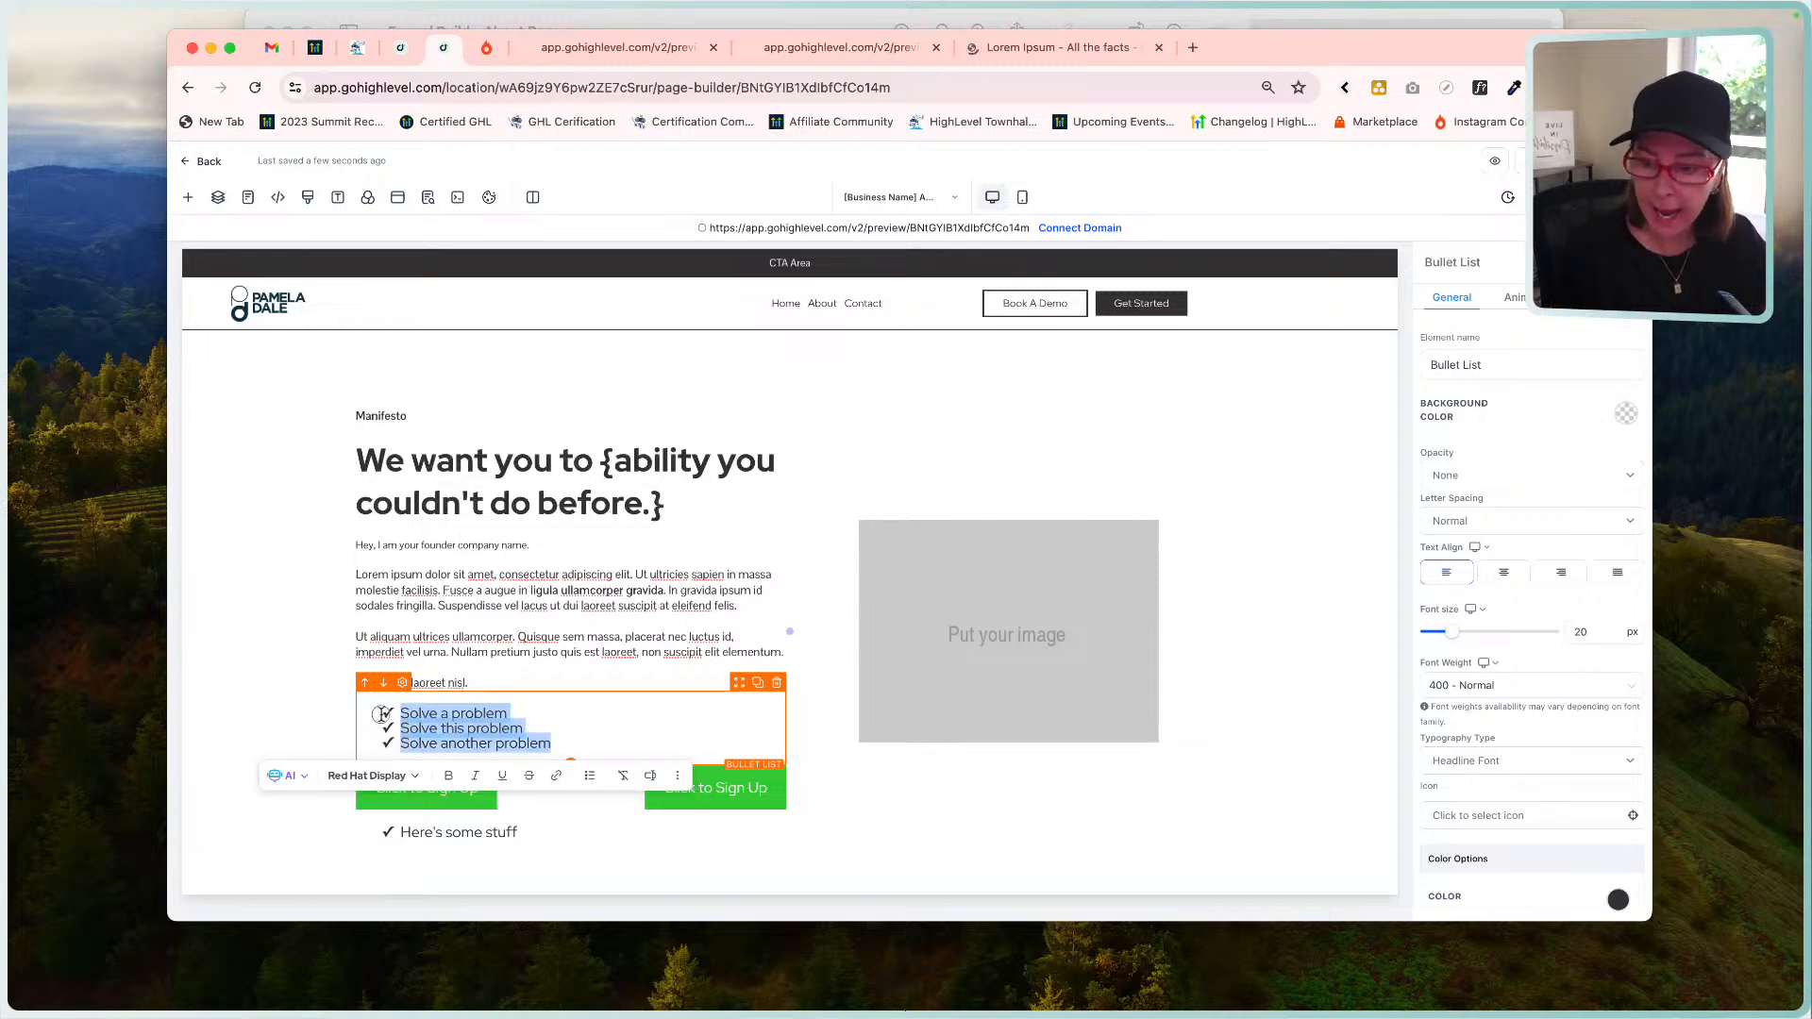
Set the bullet list font to Pontano Sans with the content typography type.
click(407, 783)
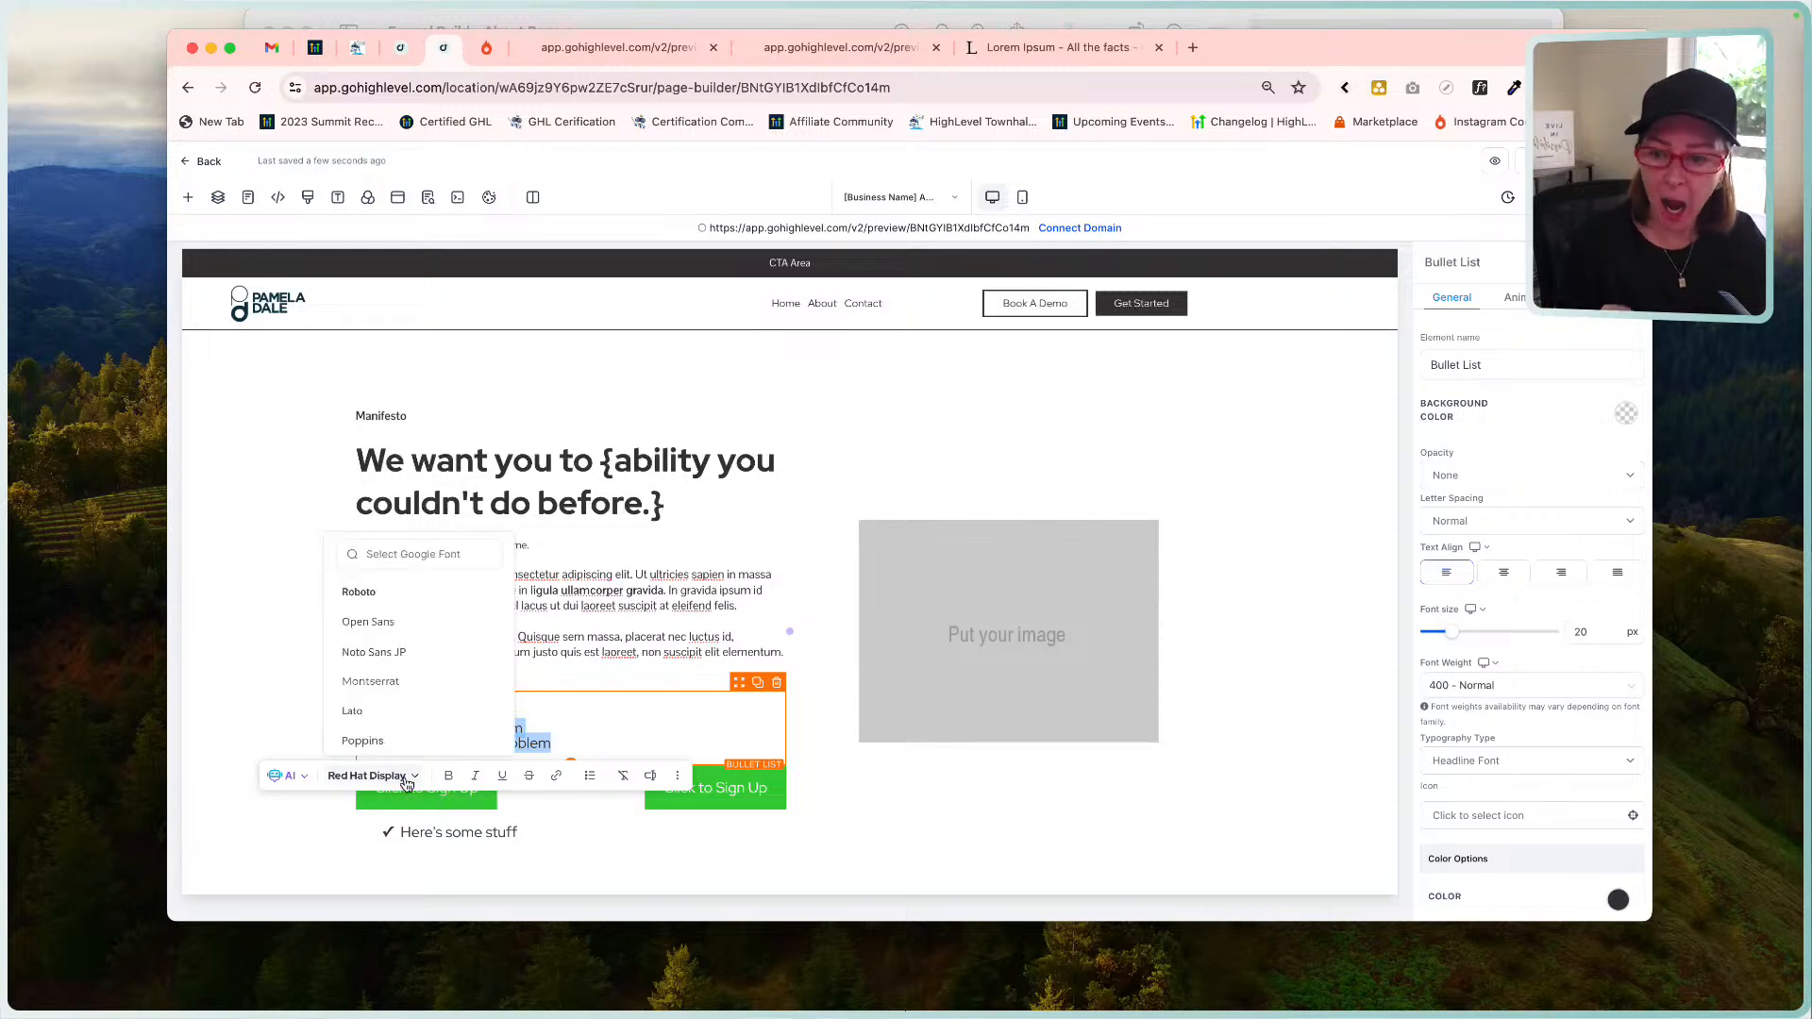
click(392, 555)
text(po)
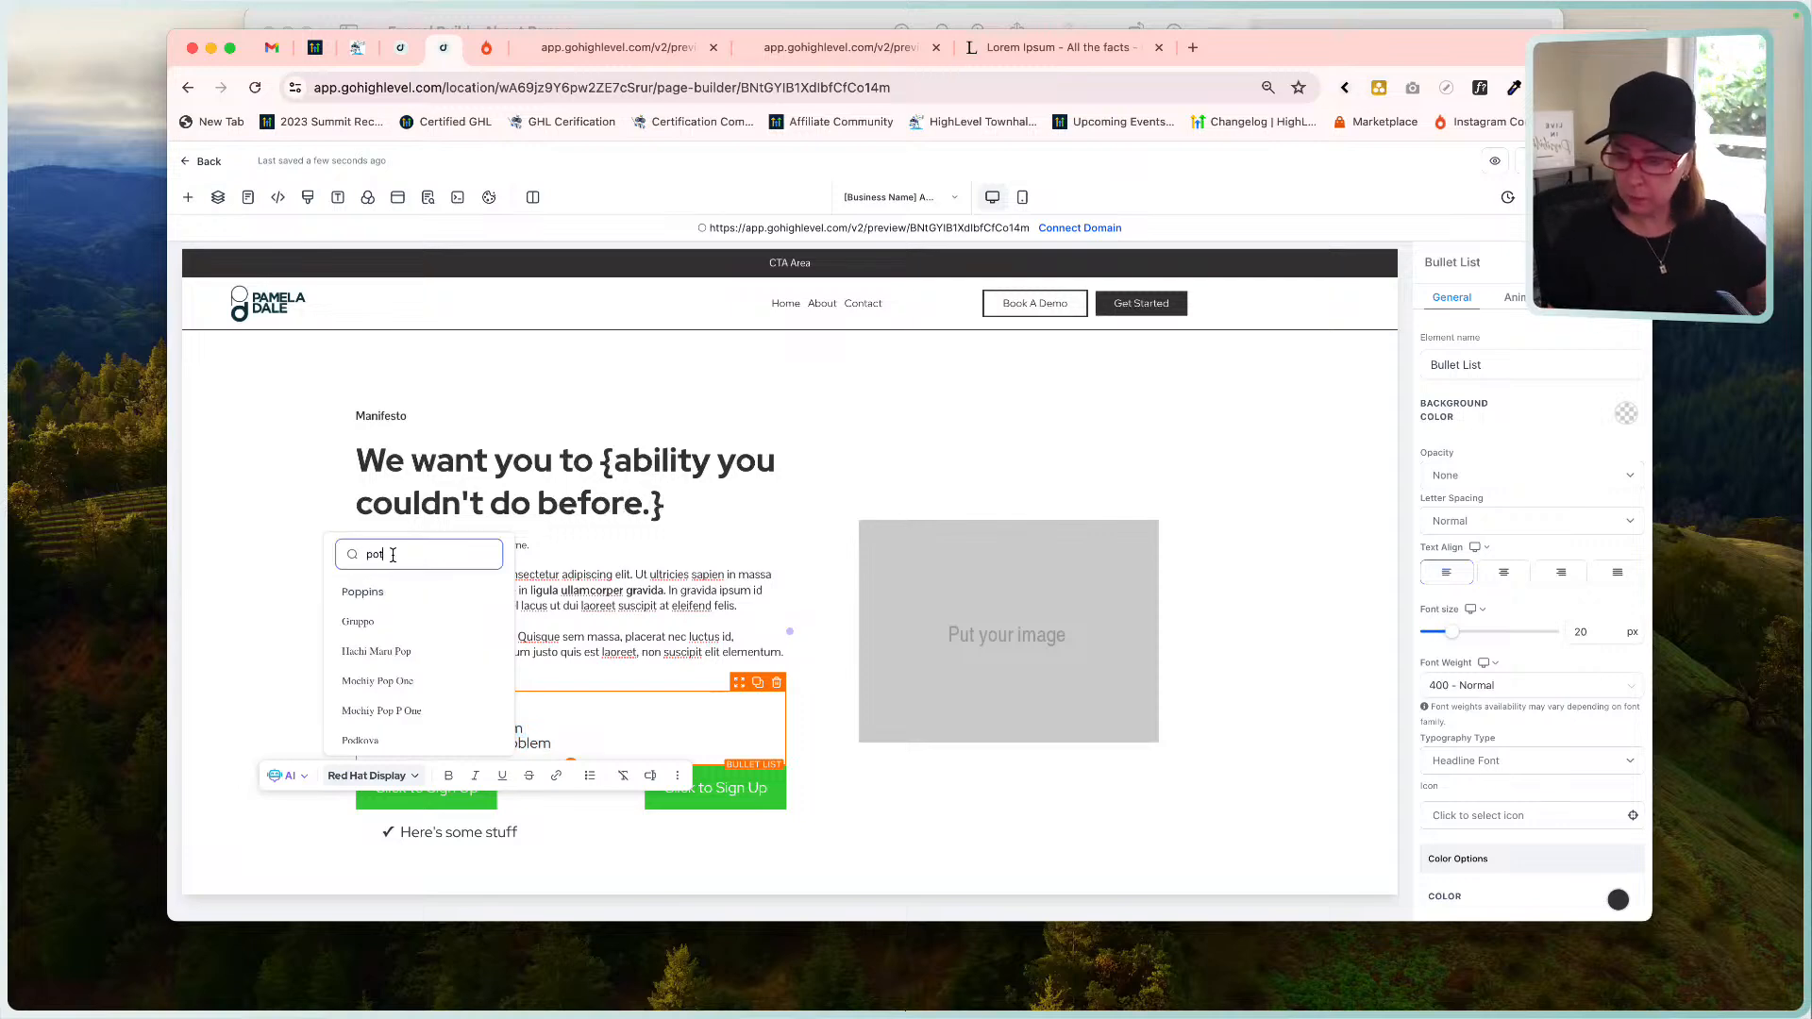
text(t)
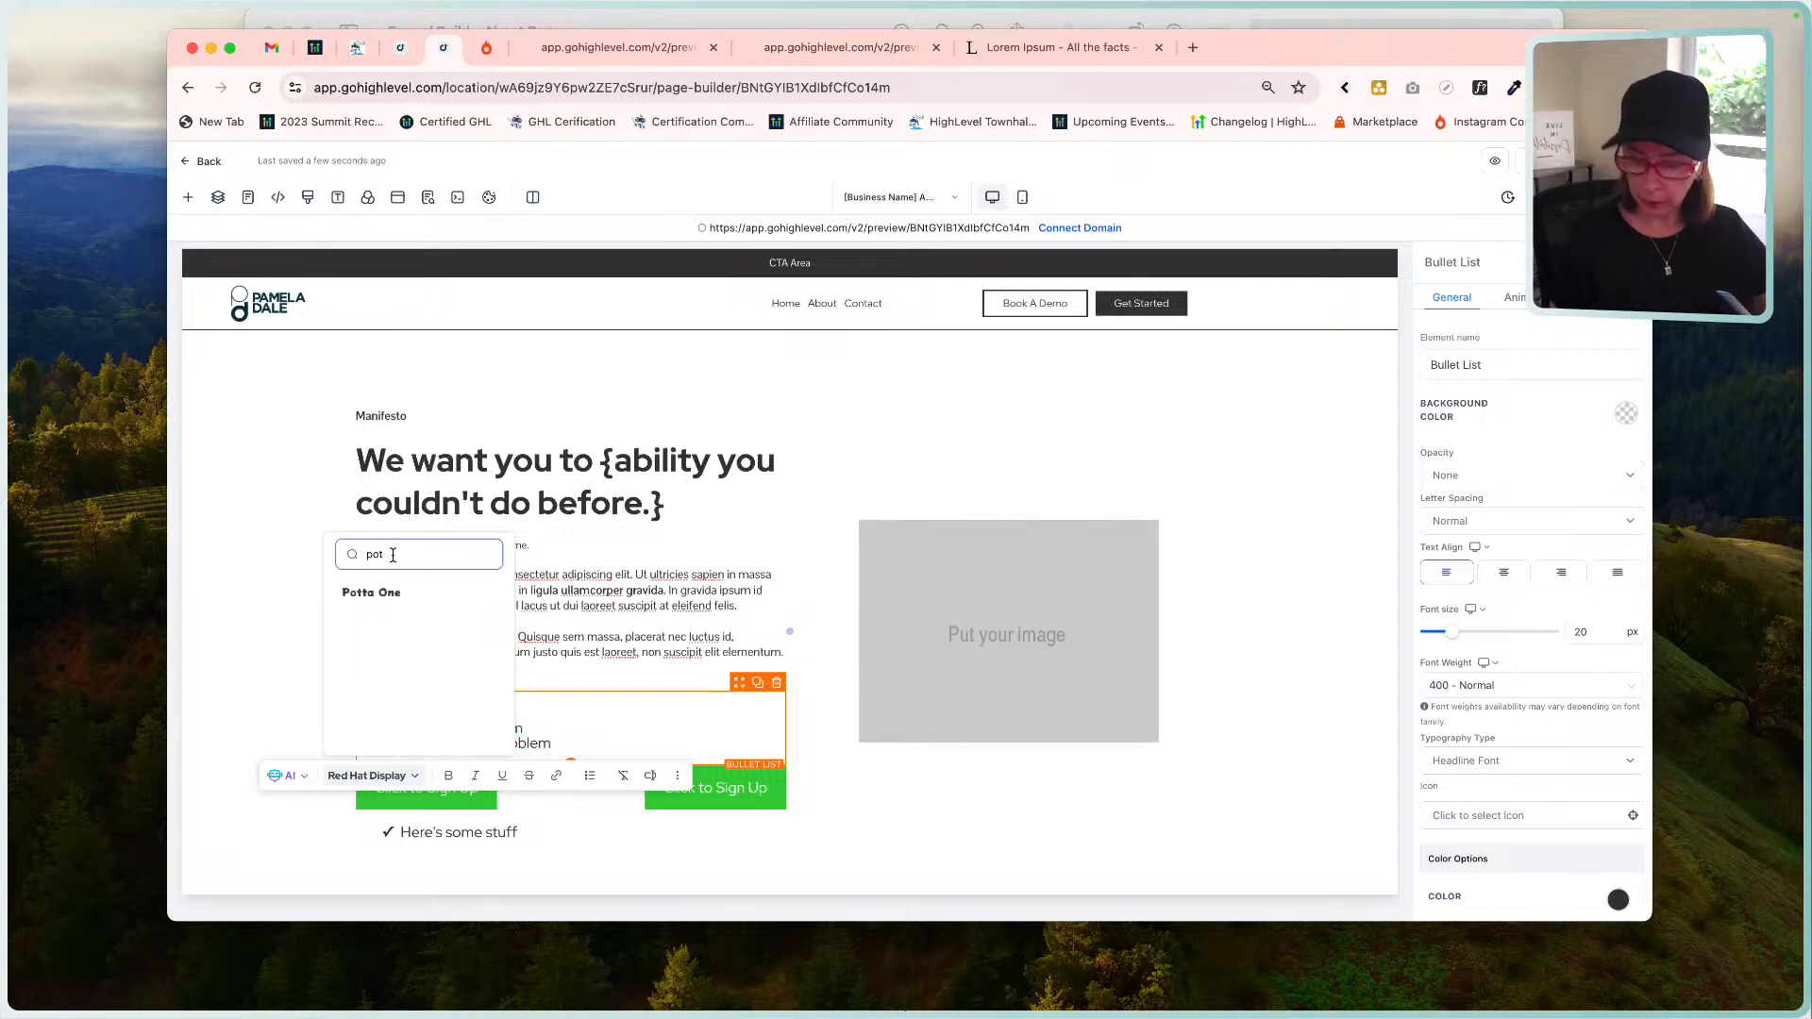
text(t)
click(393, 592)
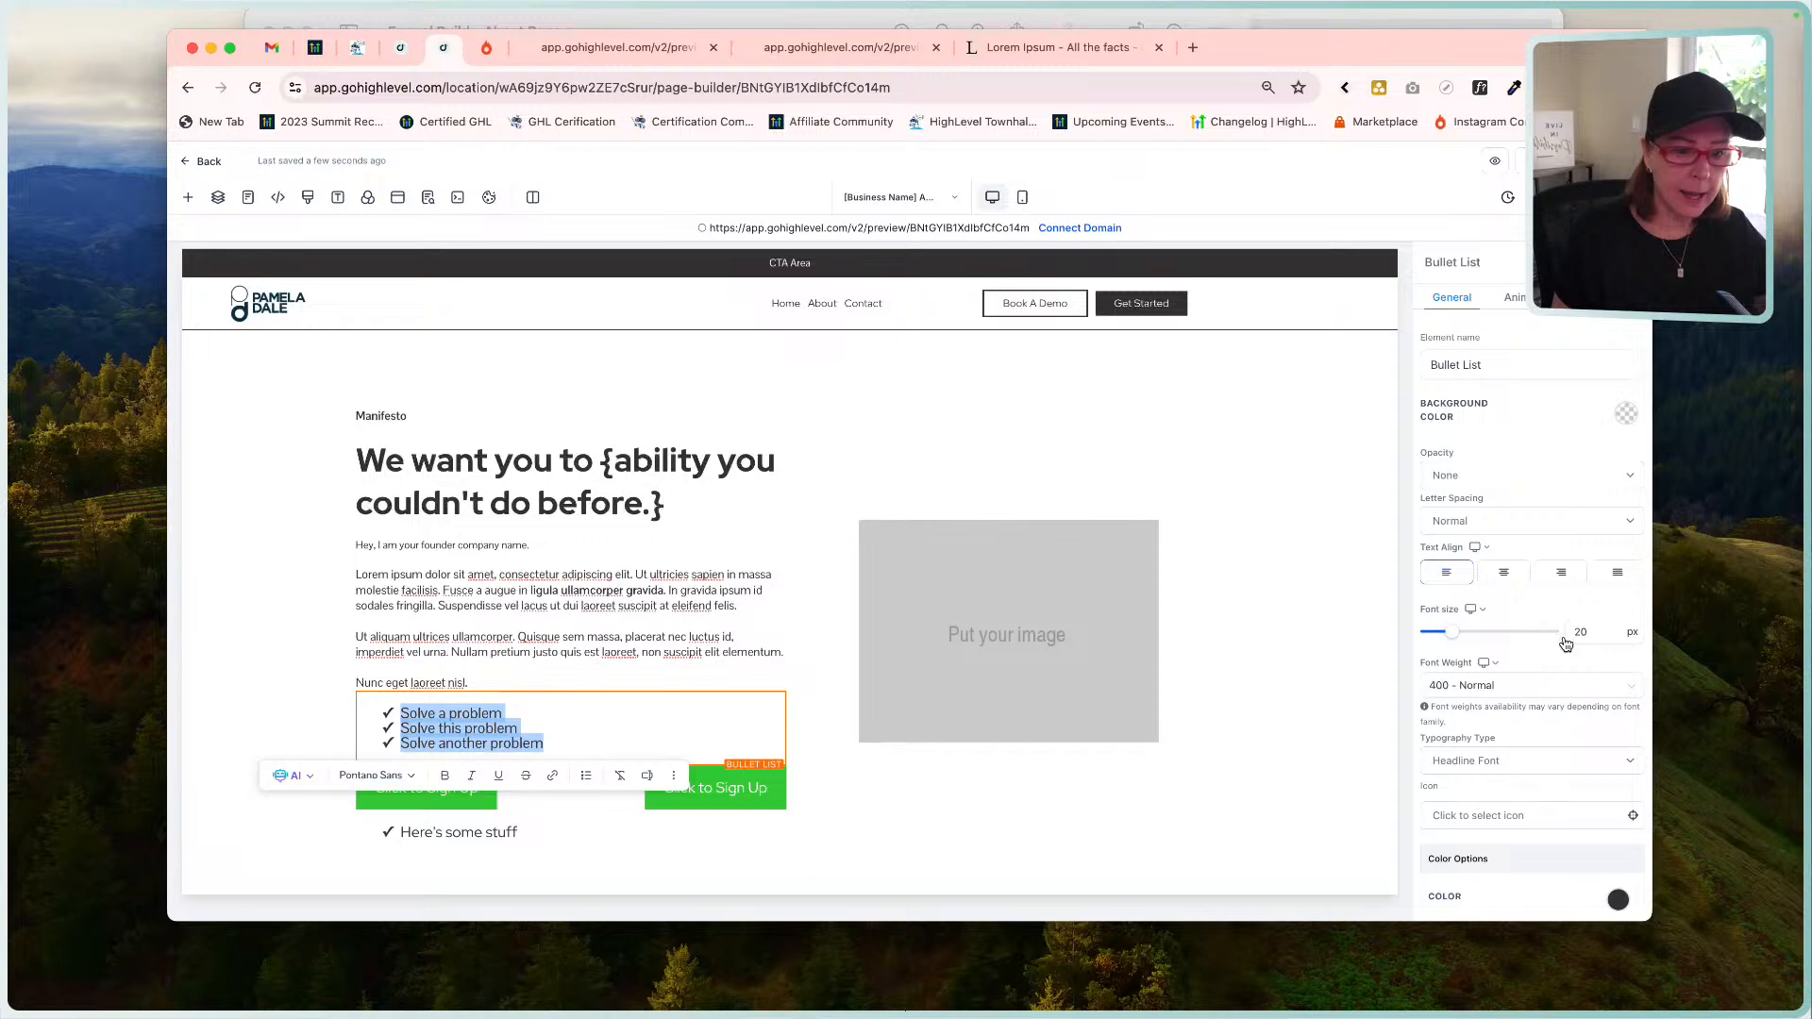
click(1478, 767)
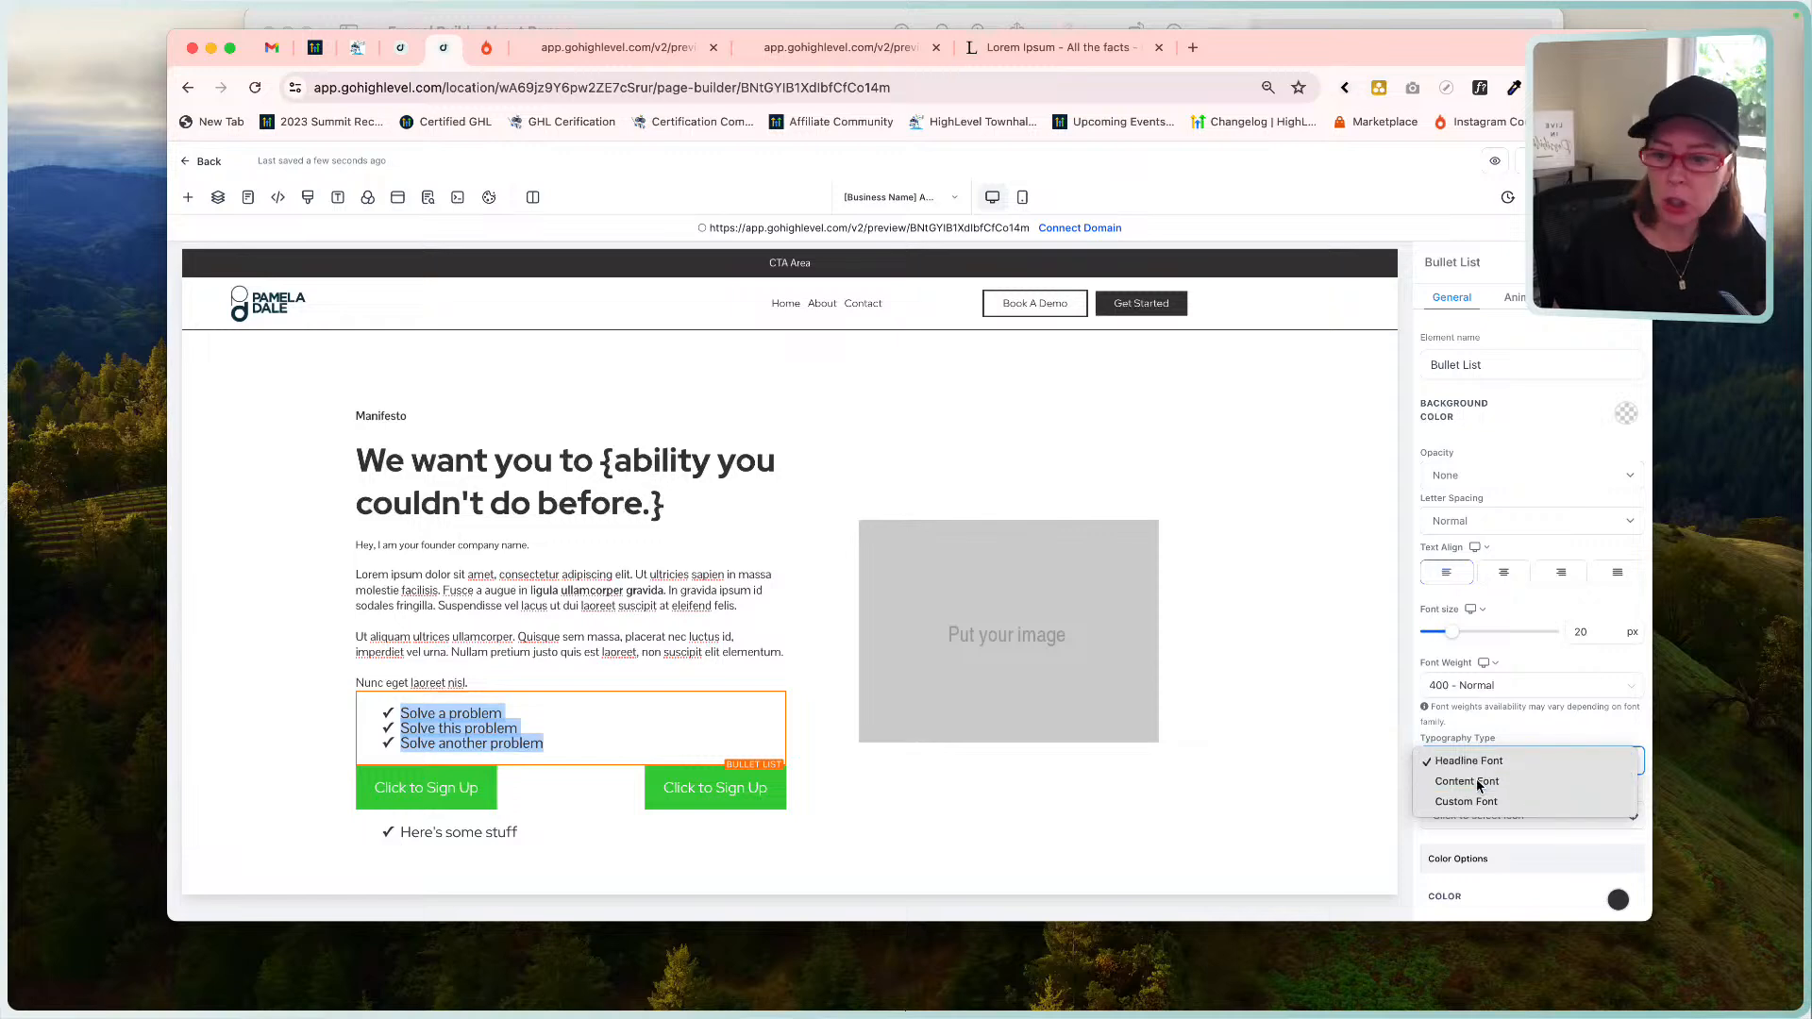
click(1477, 780)
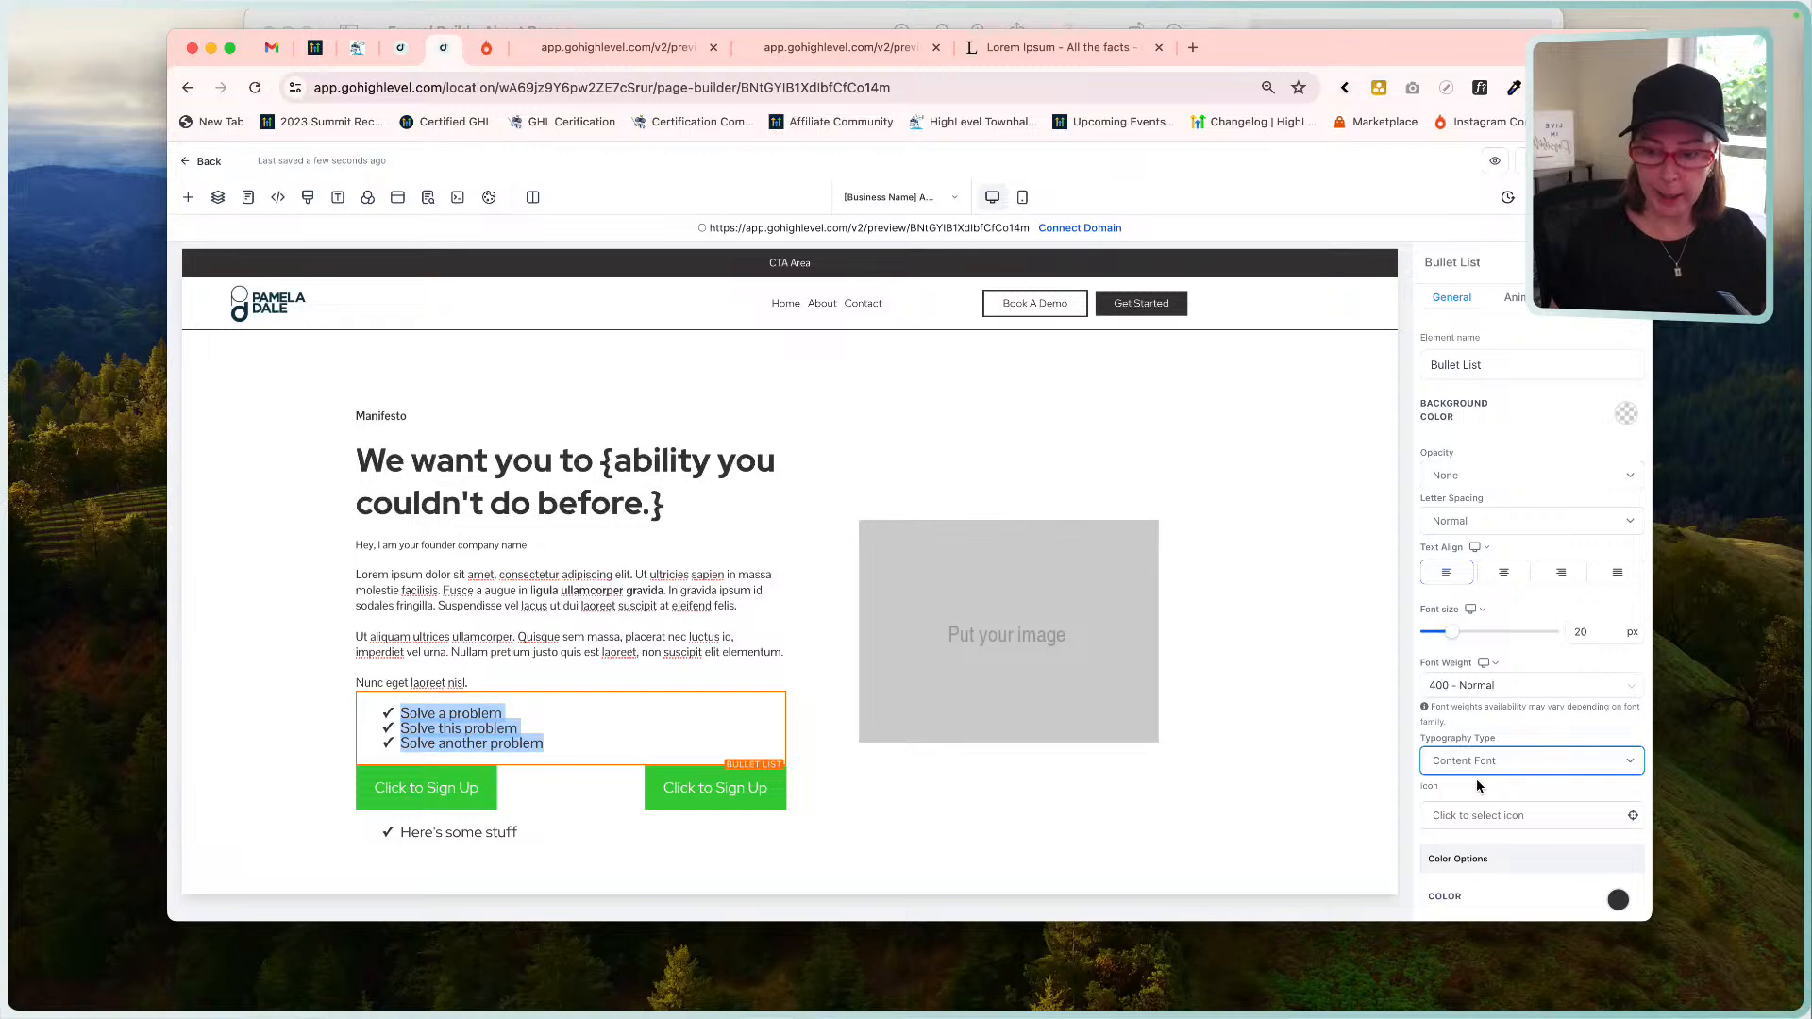
Change the bullet list font size from 20 to 16, matching the paragraph above.
drag(1601, 631, 1567, 631)
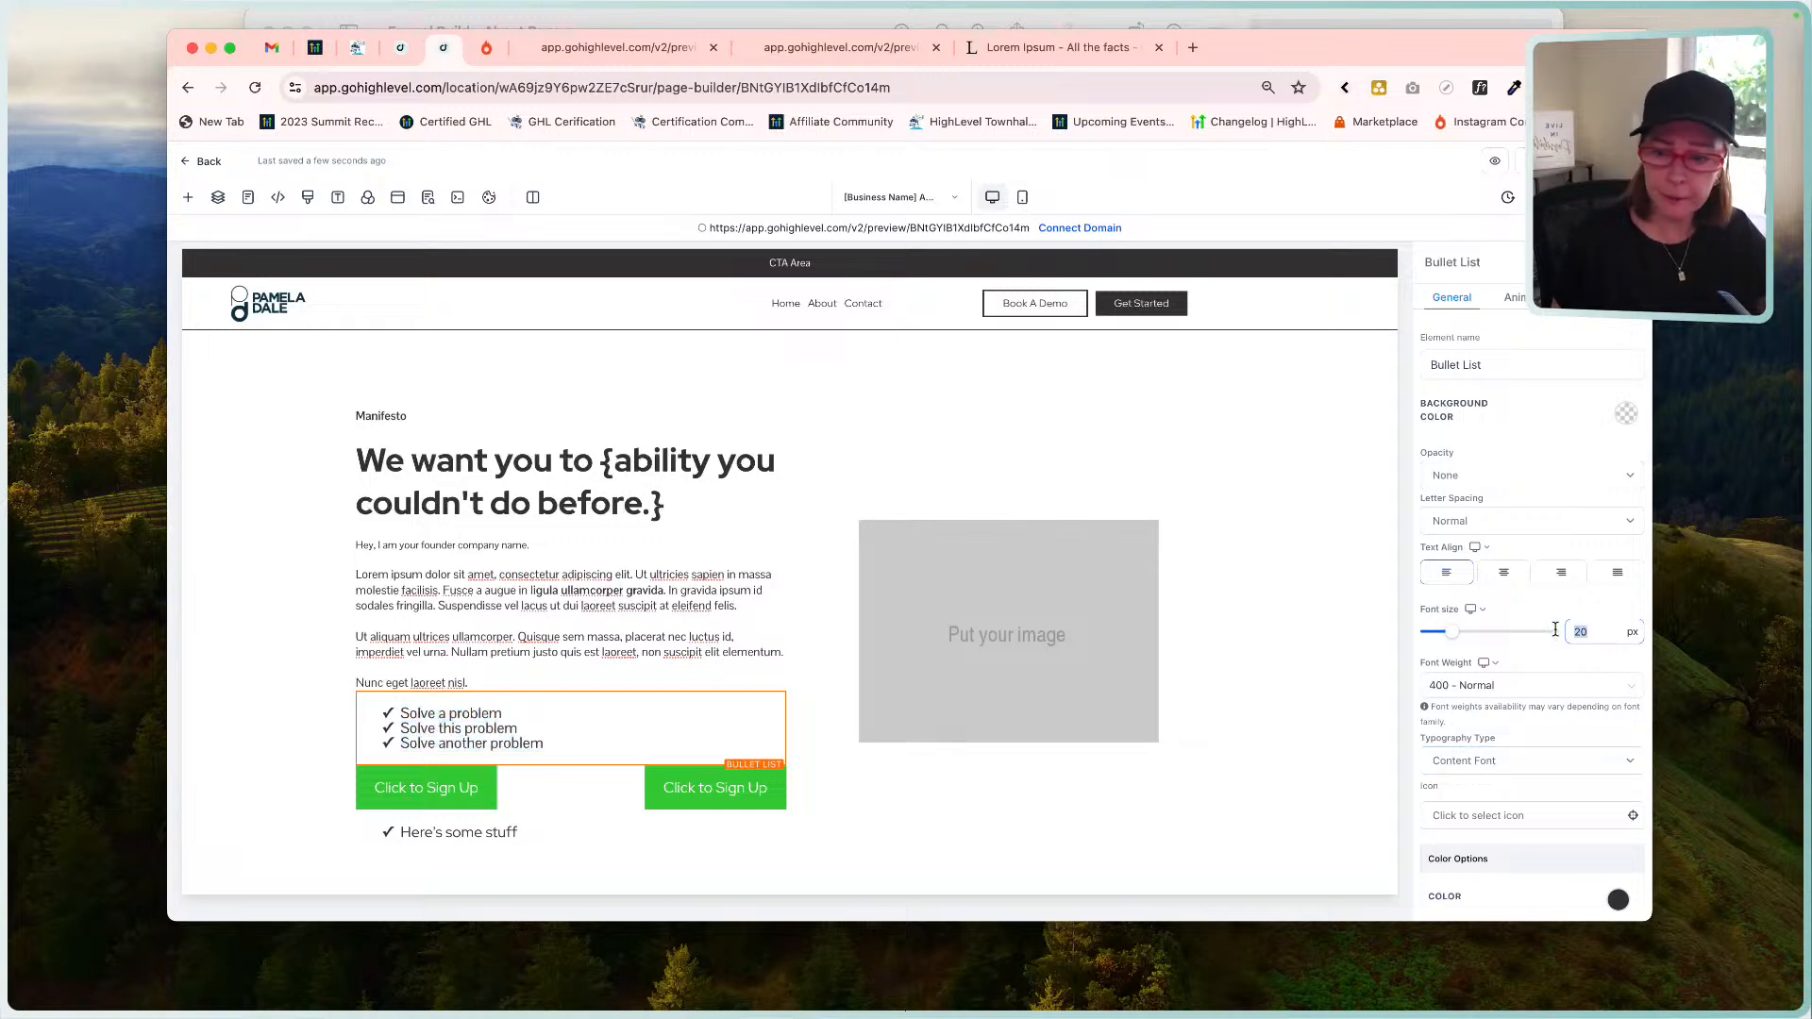
click(594, 618)
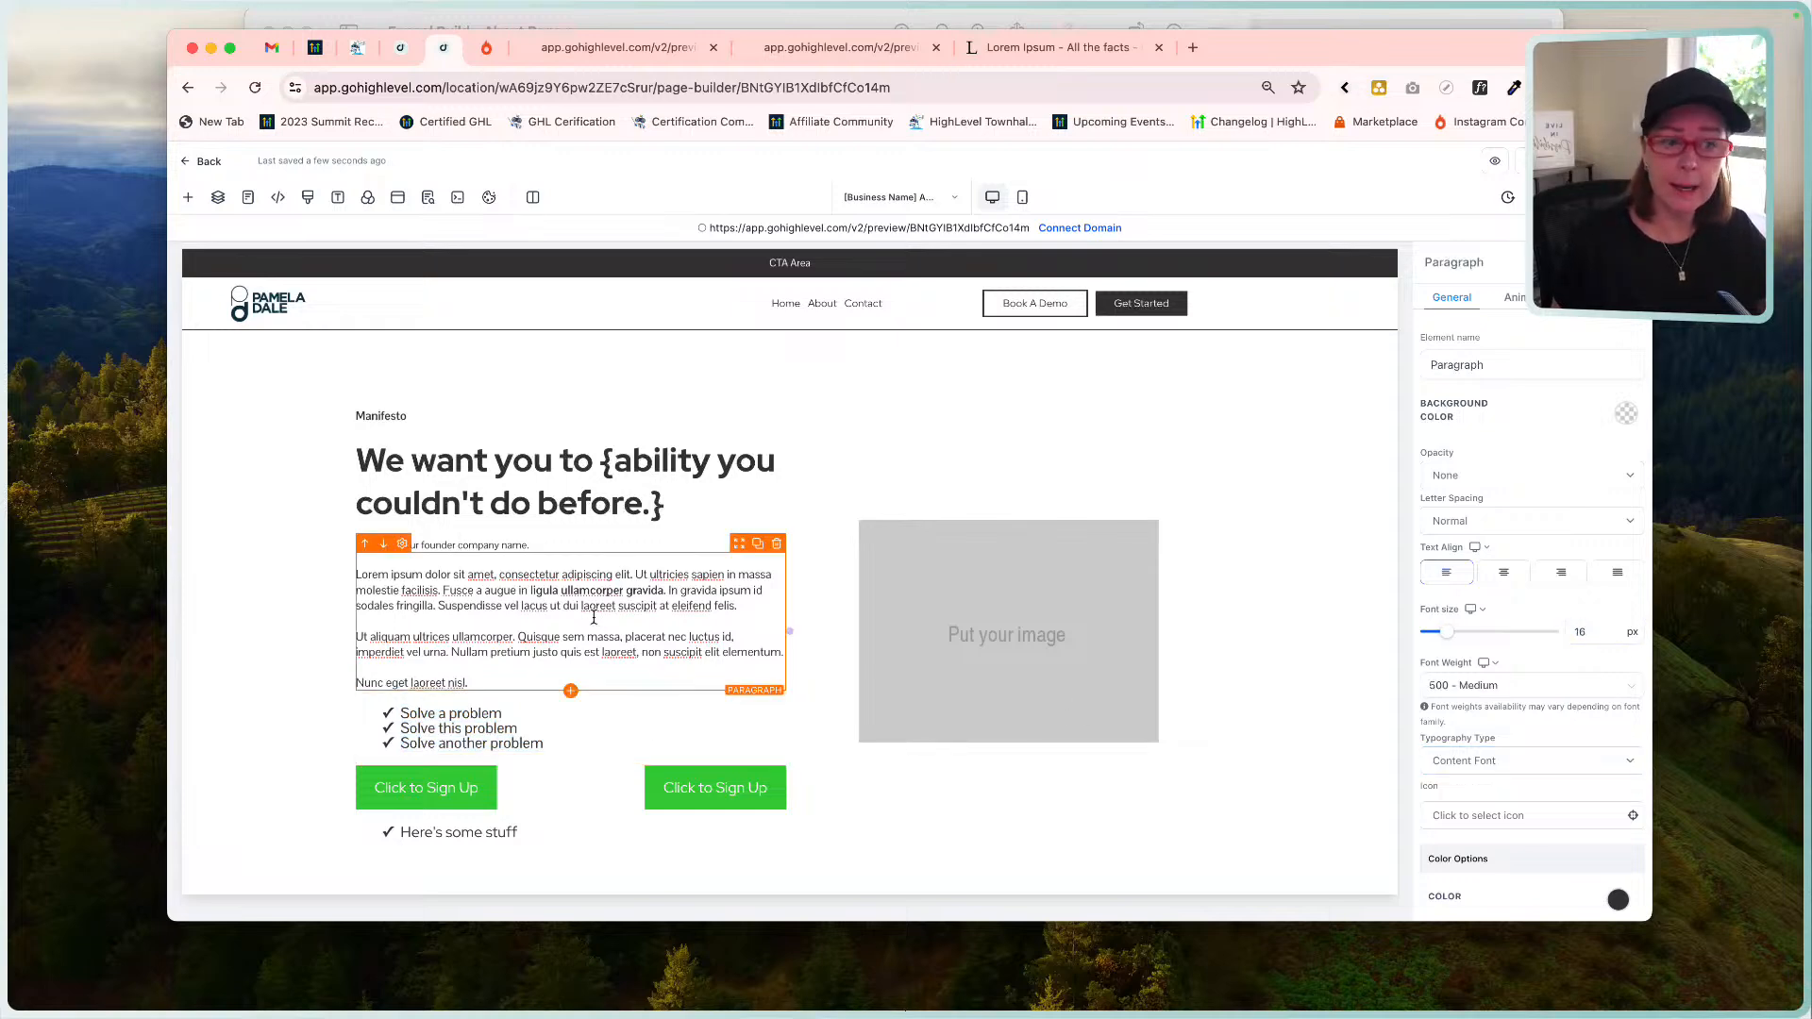
click(590, 722)
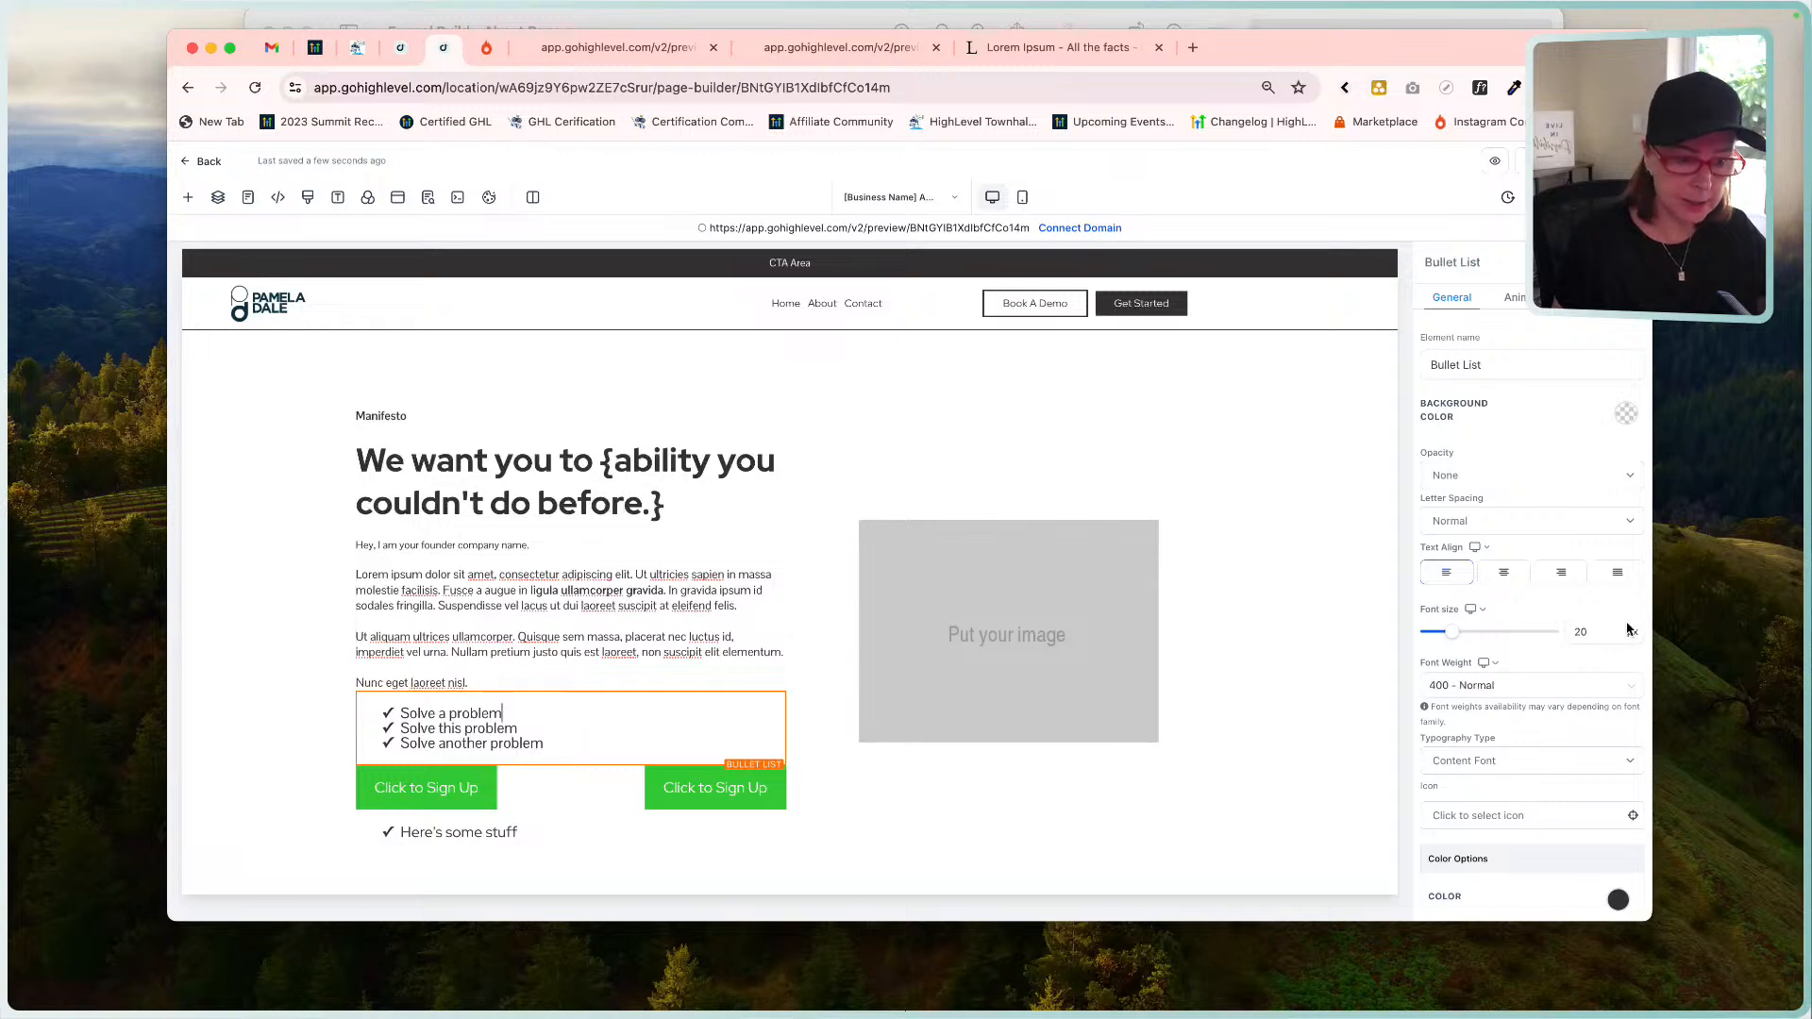
drag(1599, 633, 1547, 633)
text(16)
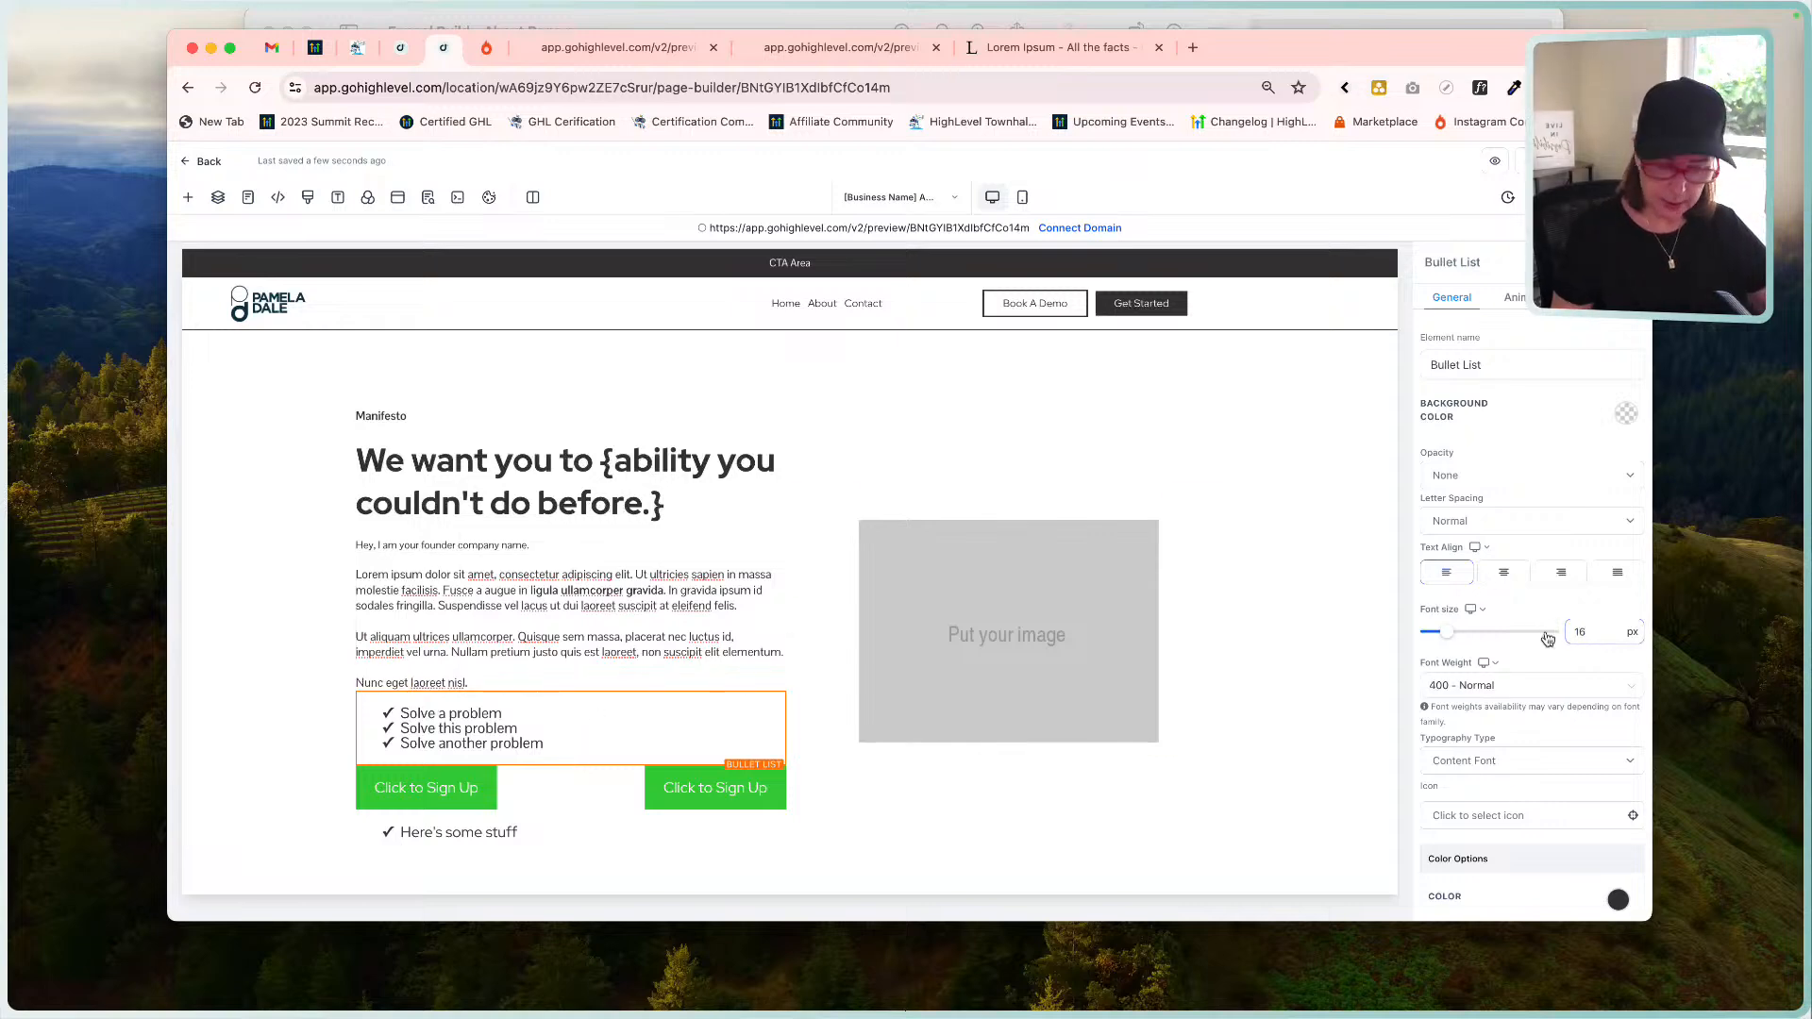
key(Tab)
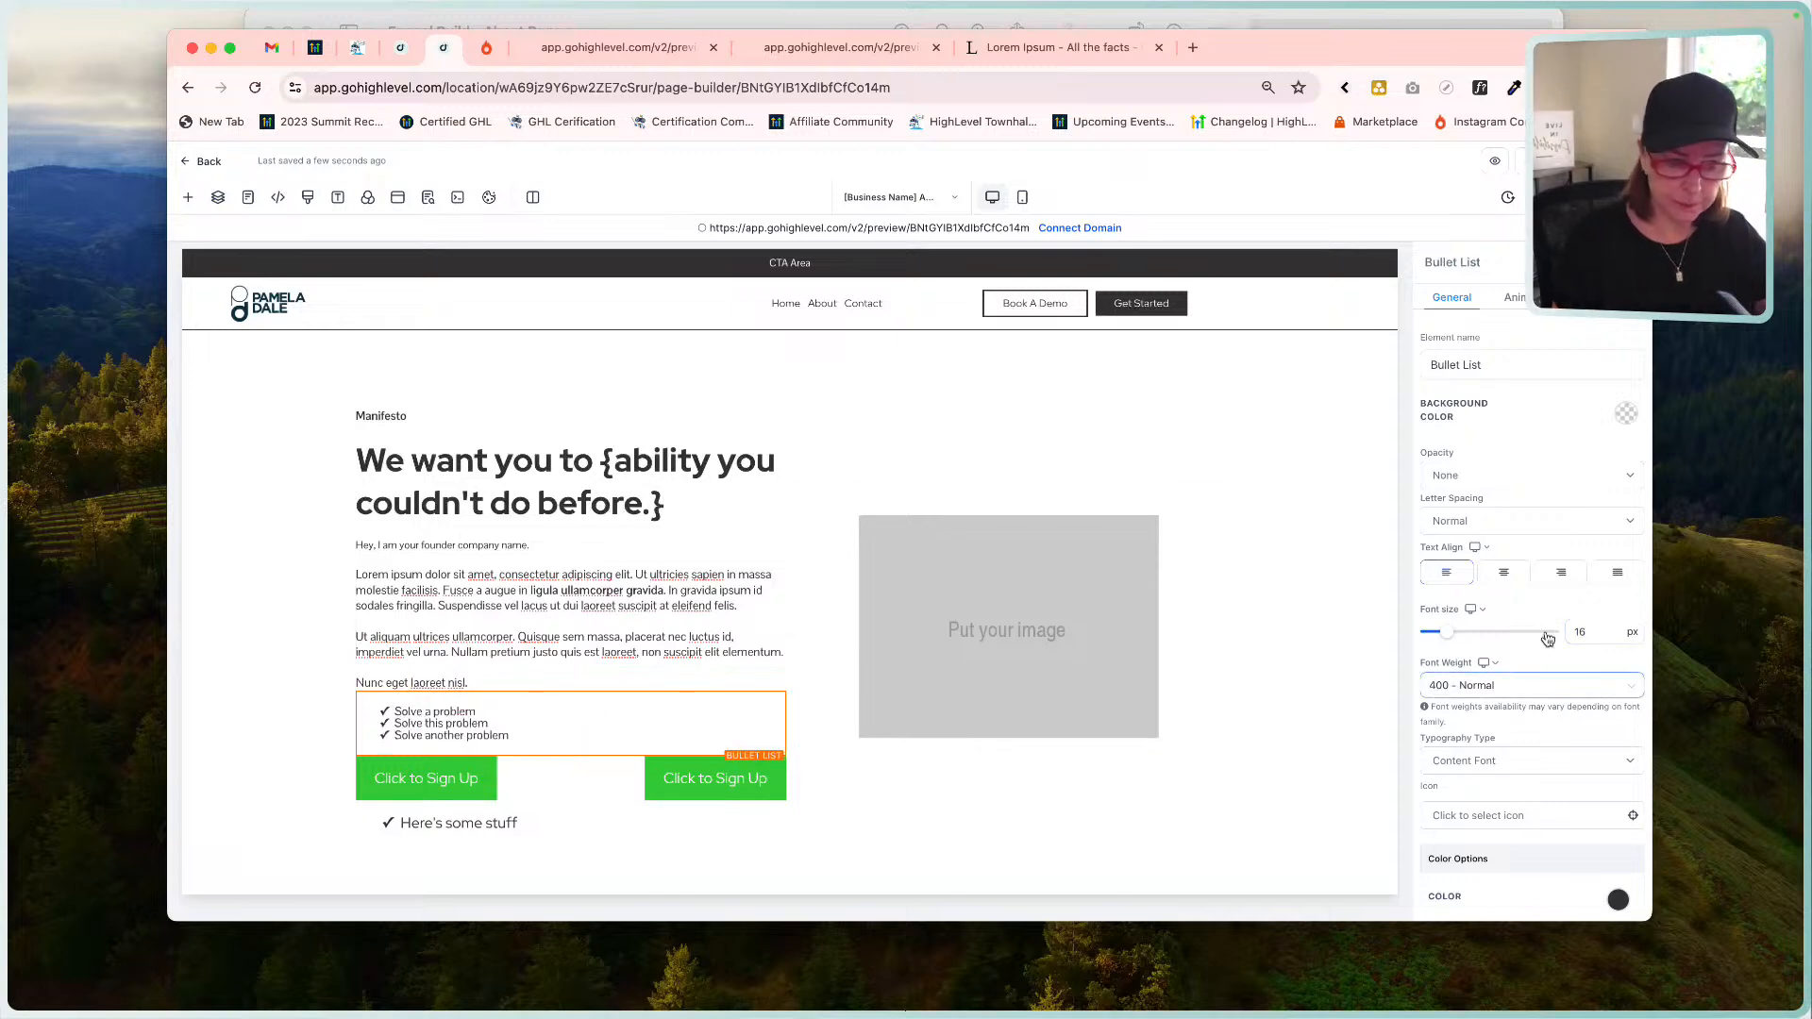
click(509, 716)
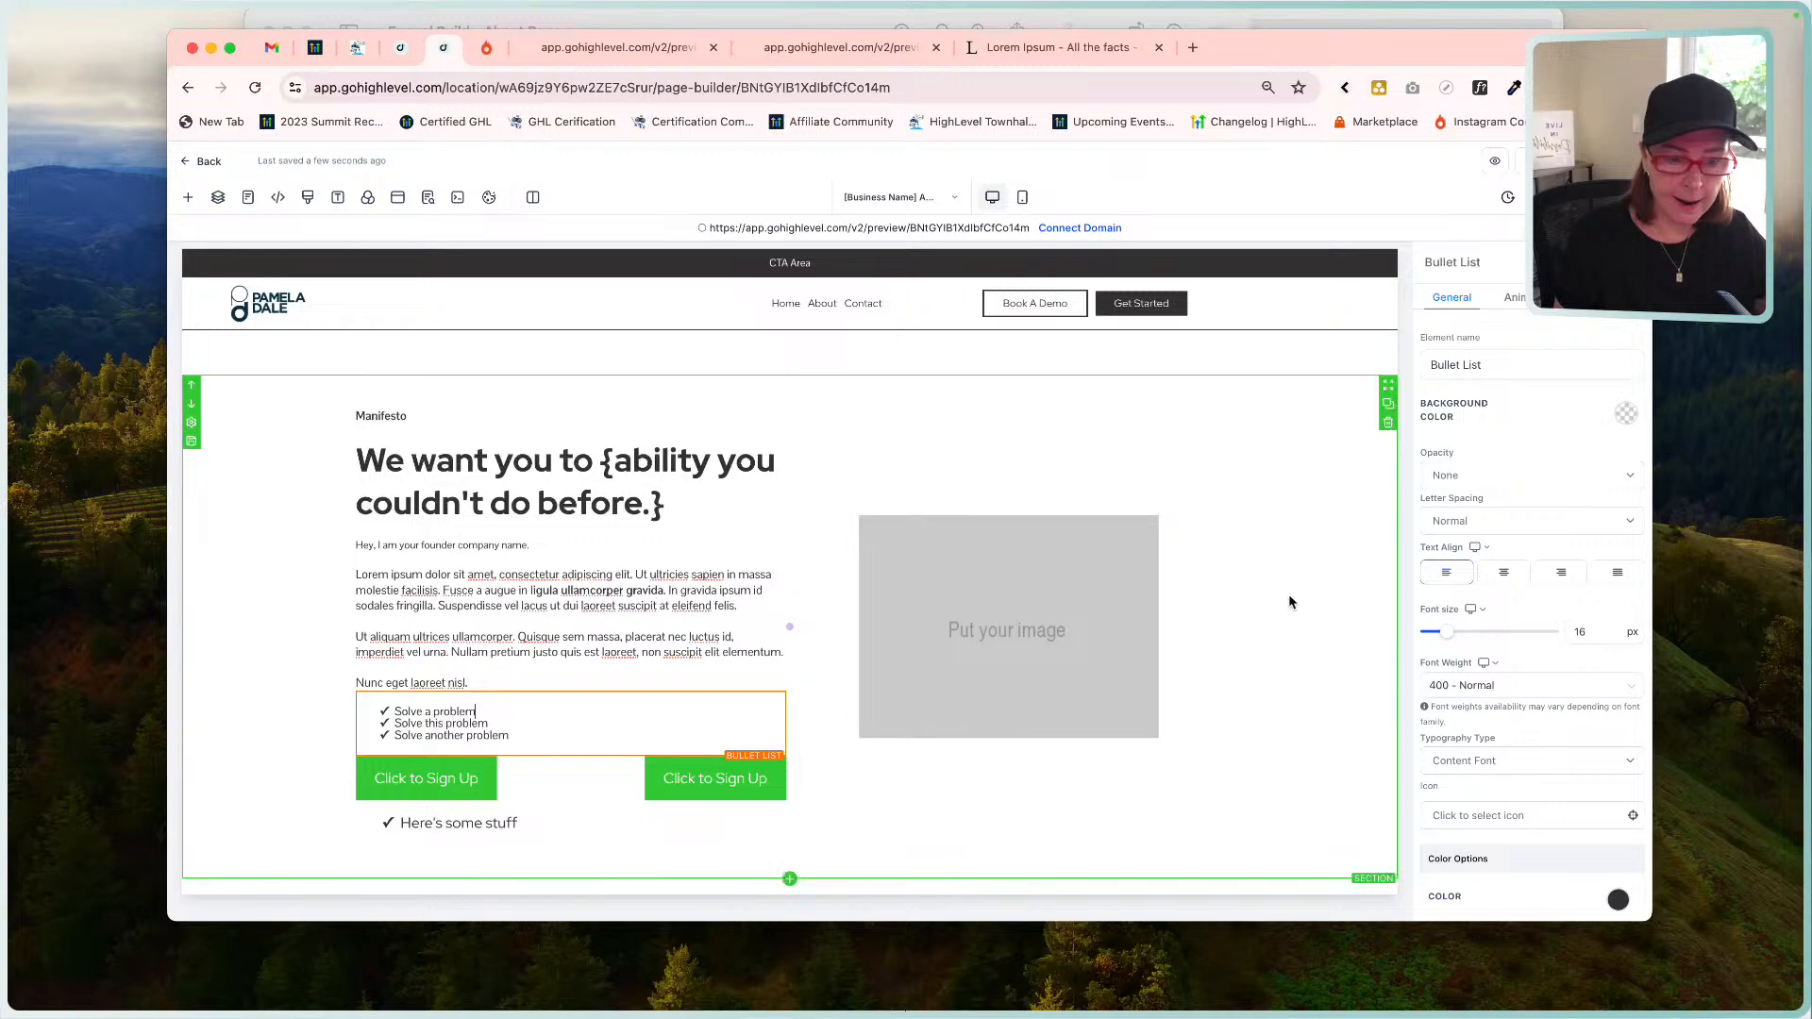
Change the bullet icons to the long-arrow-alt-right arrow and compare with the mockup.
scroll(1535, 620, down, 2)
scroll(1536, 620, down, 3)
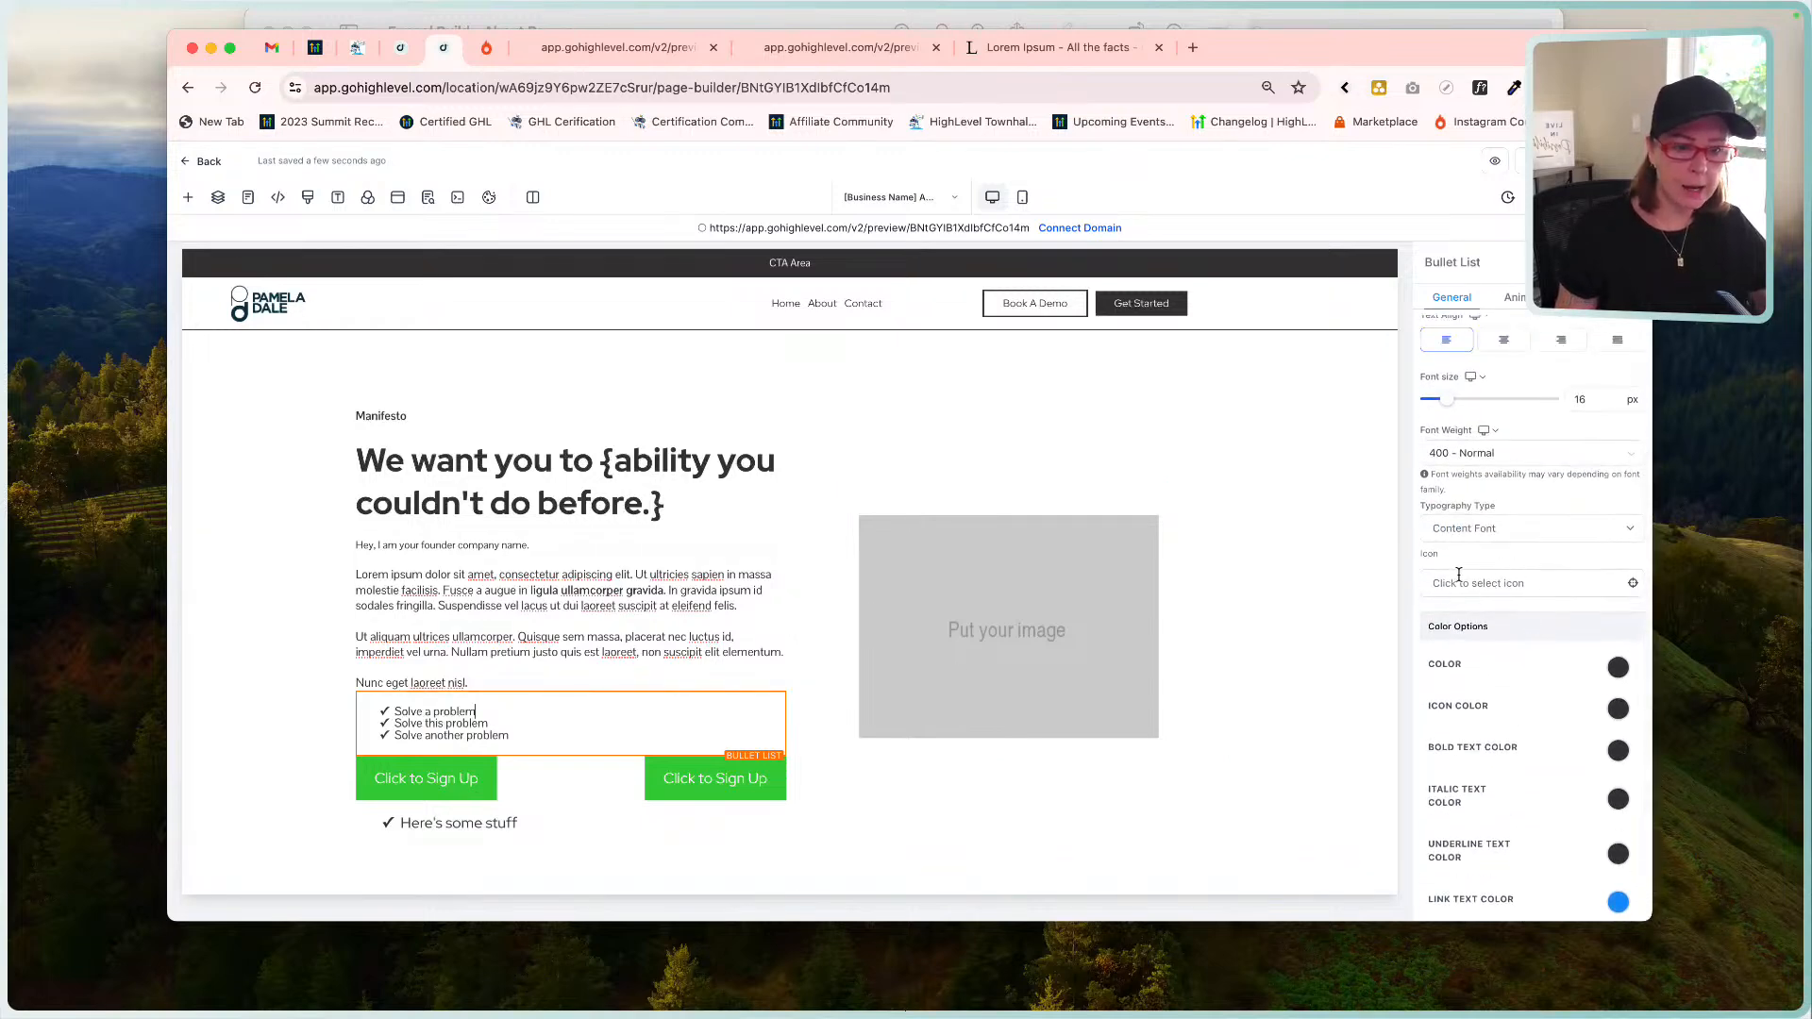
click(1521, 582)
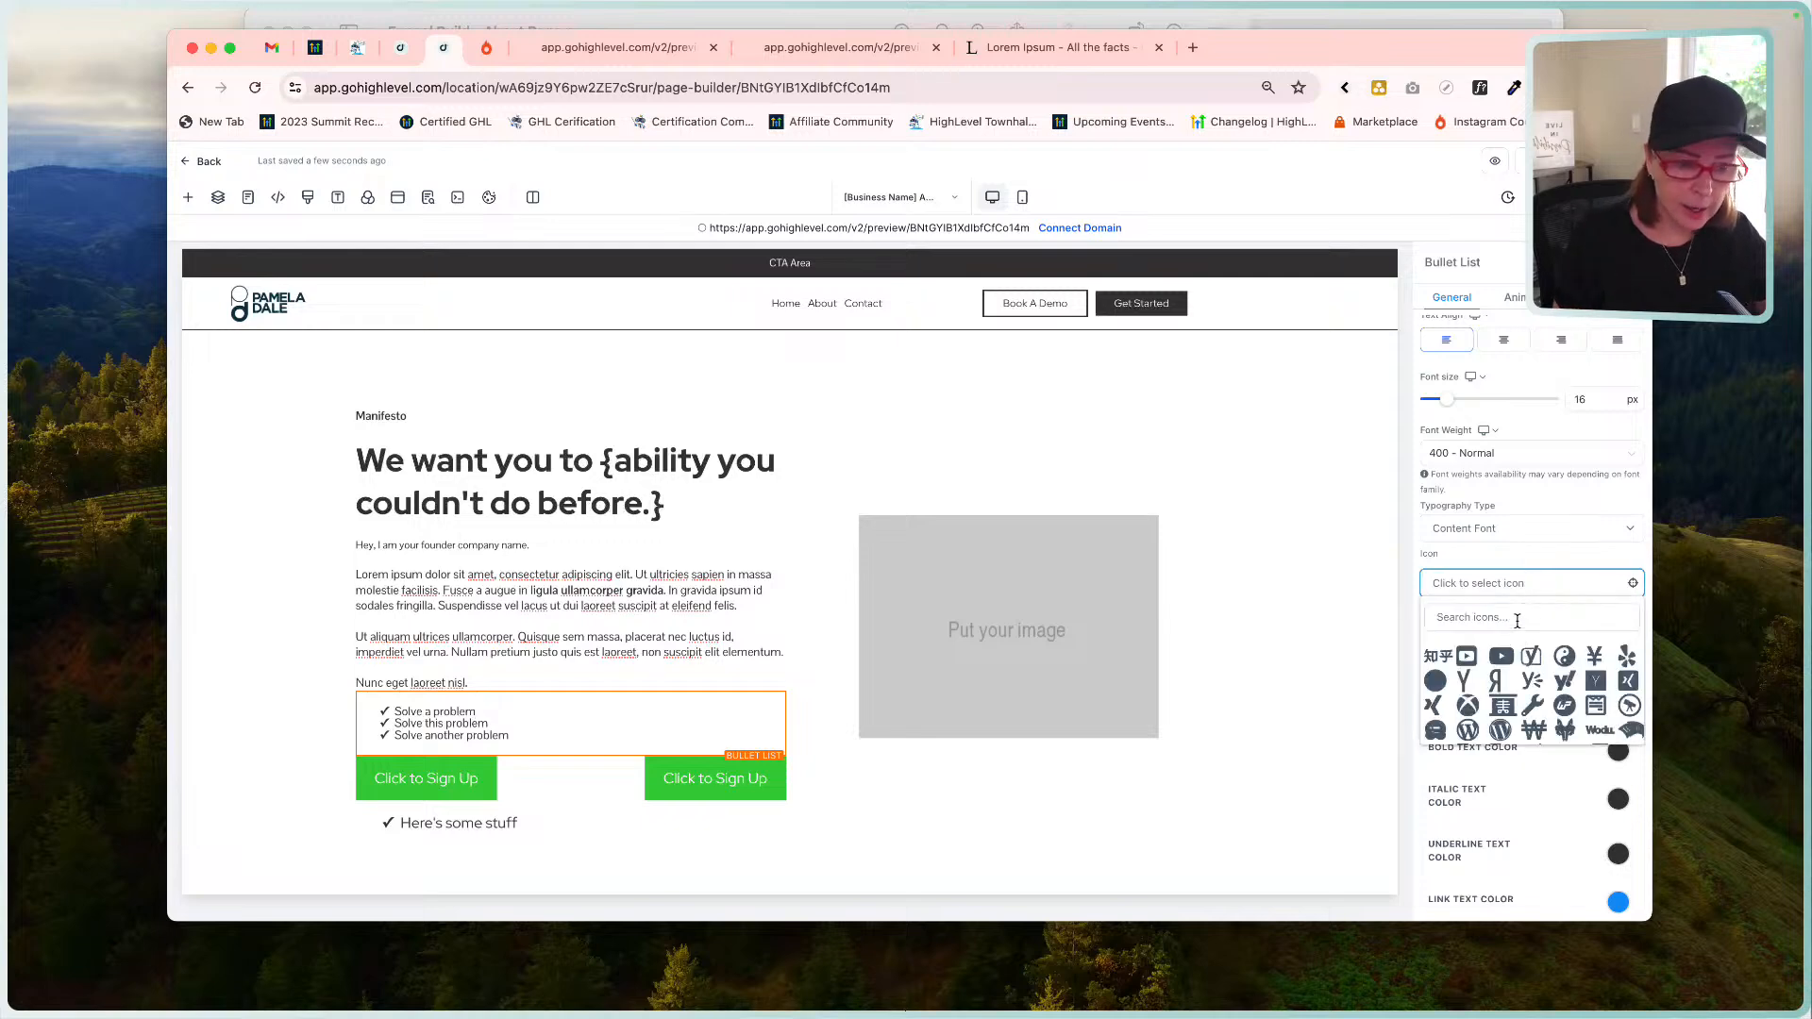
click(1517, 618)
text(arro)
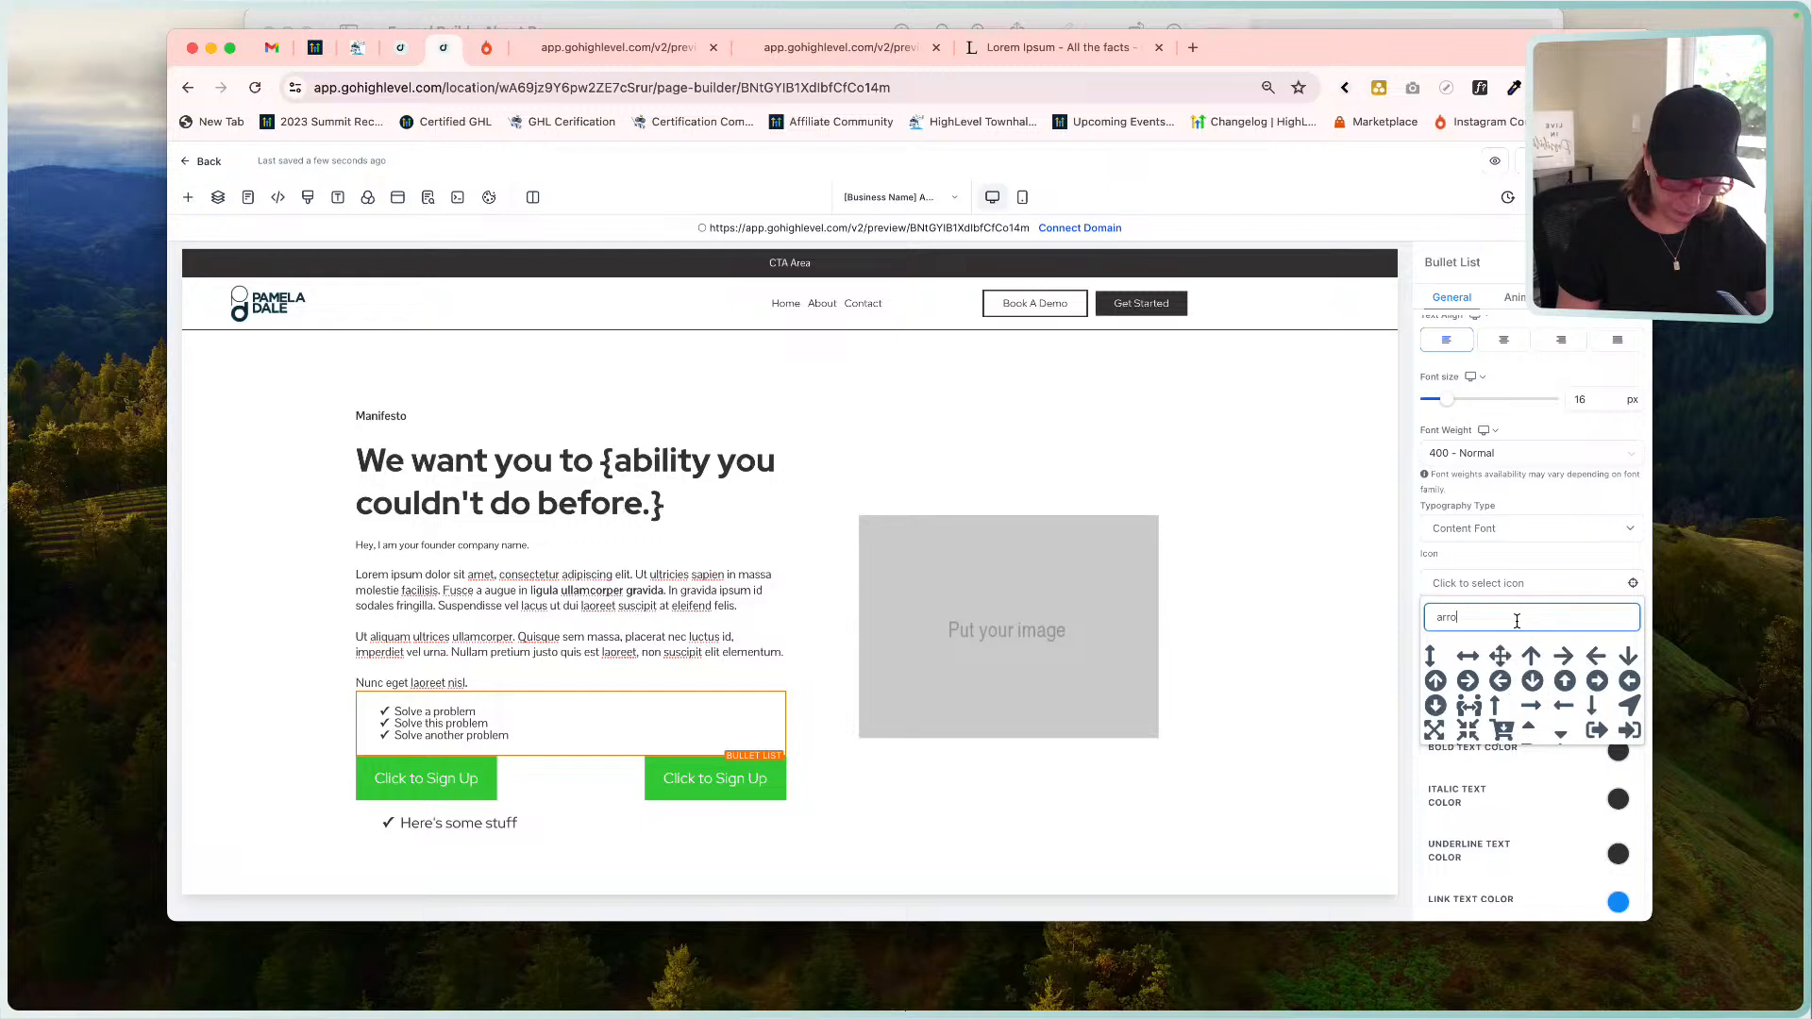
text(w)
scroll(1526, 713, down, 10)
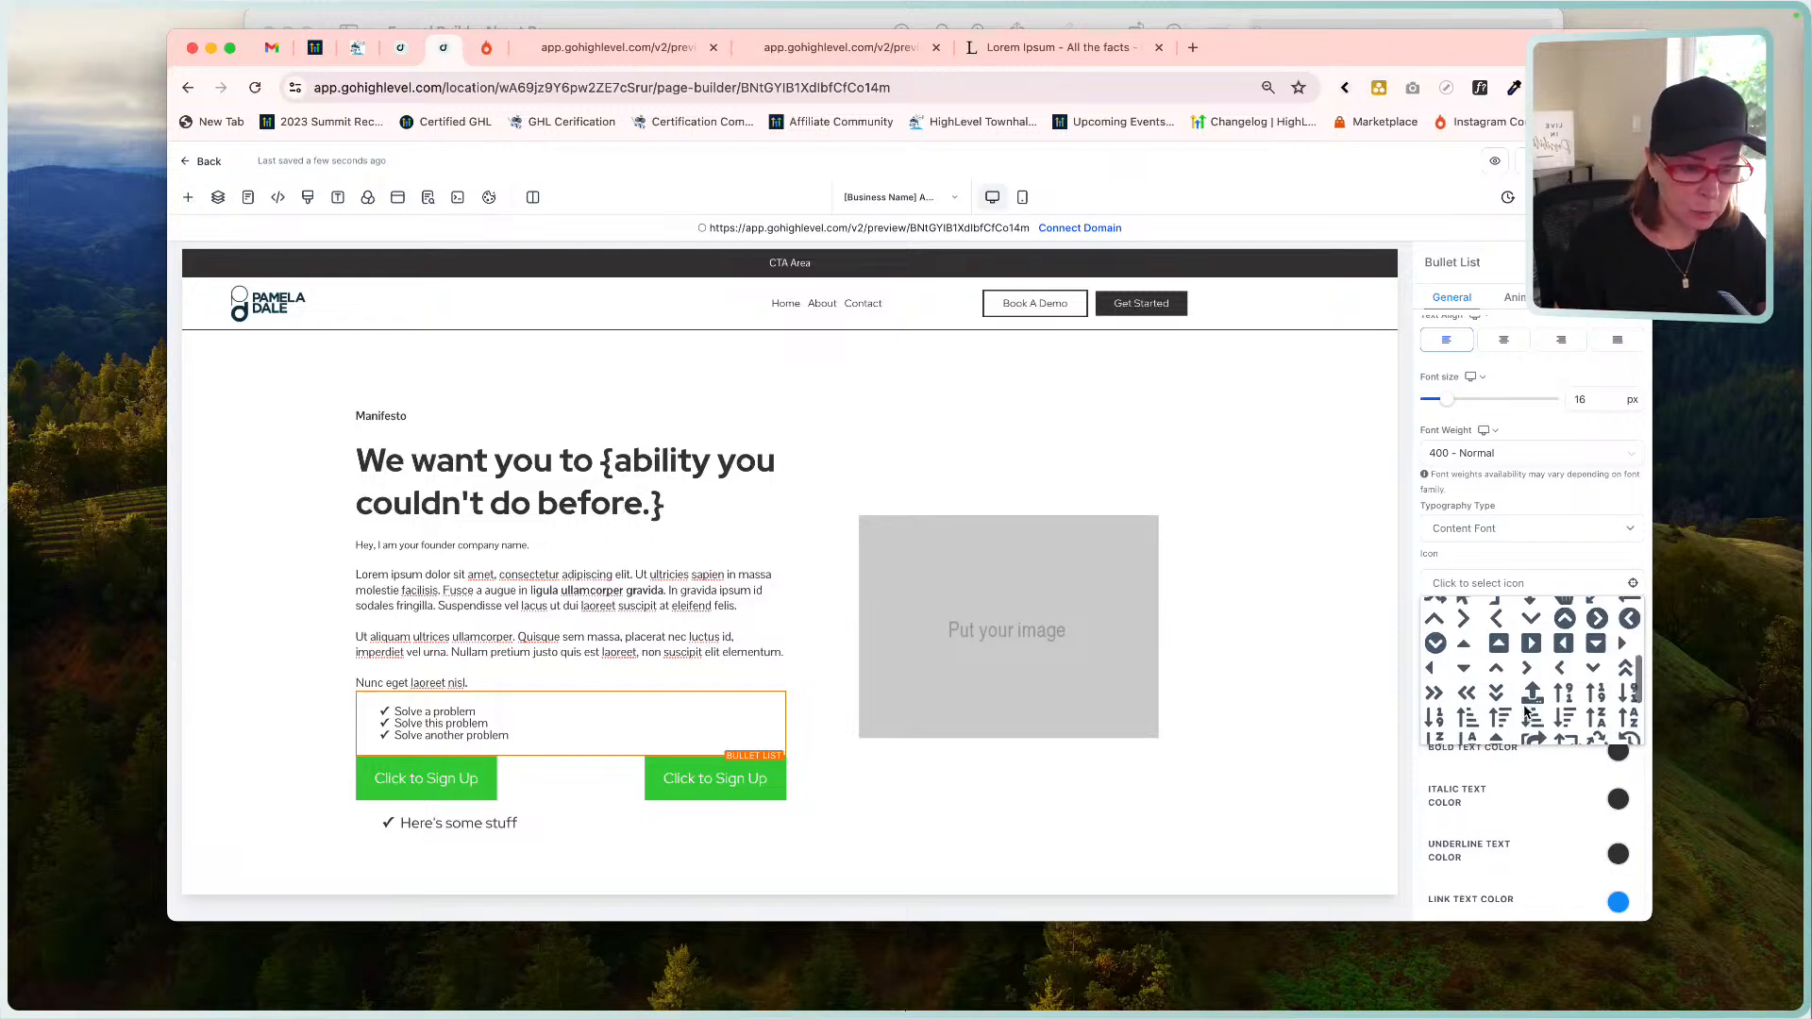
click(1531, 654)
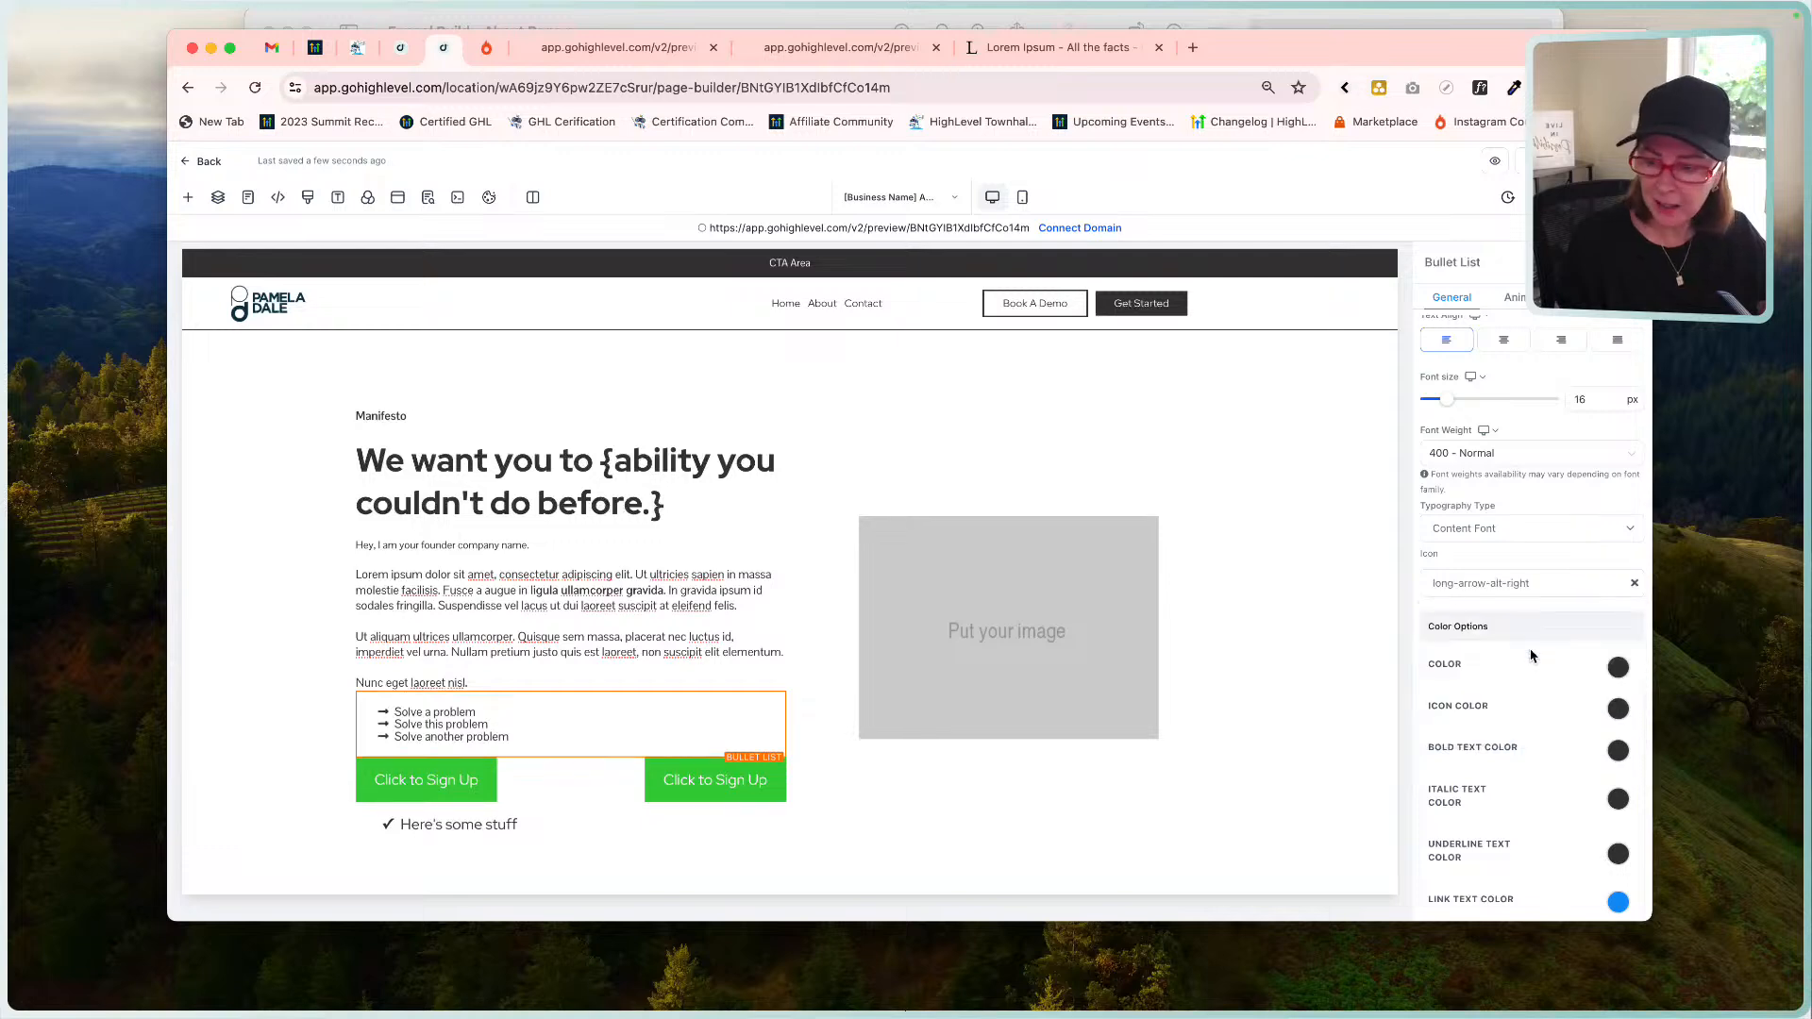
click(1220, 23)
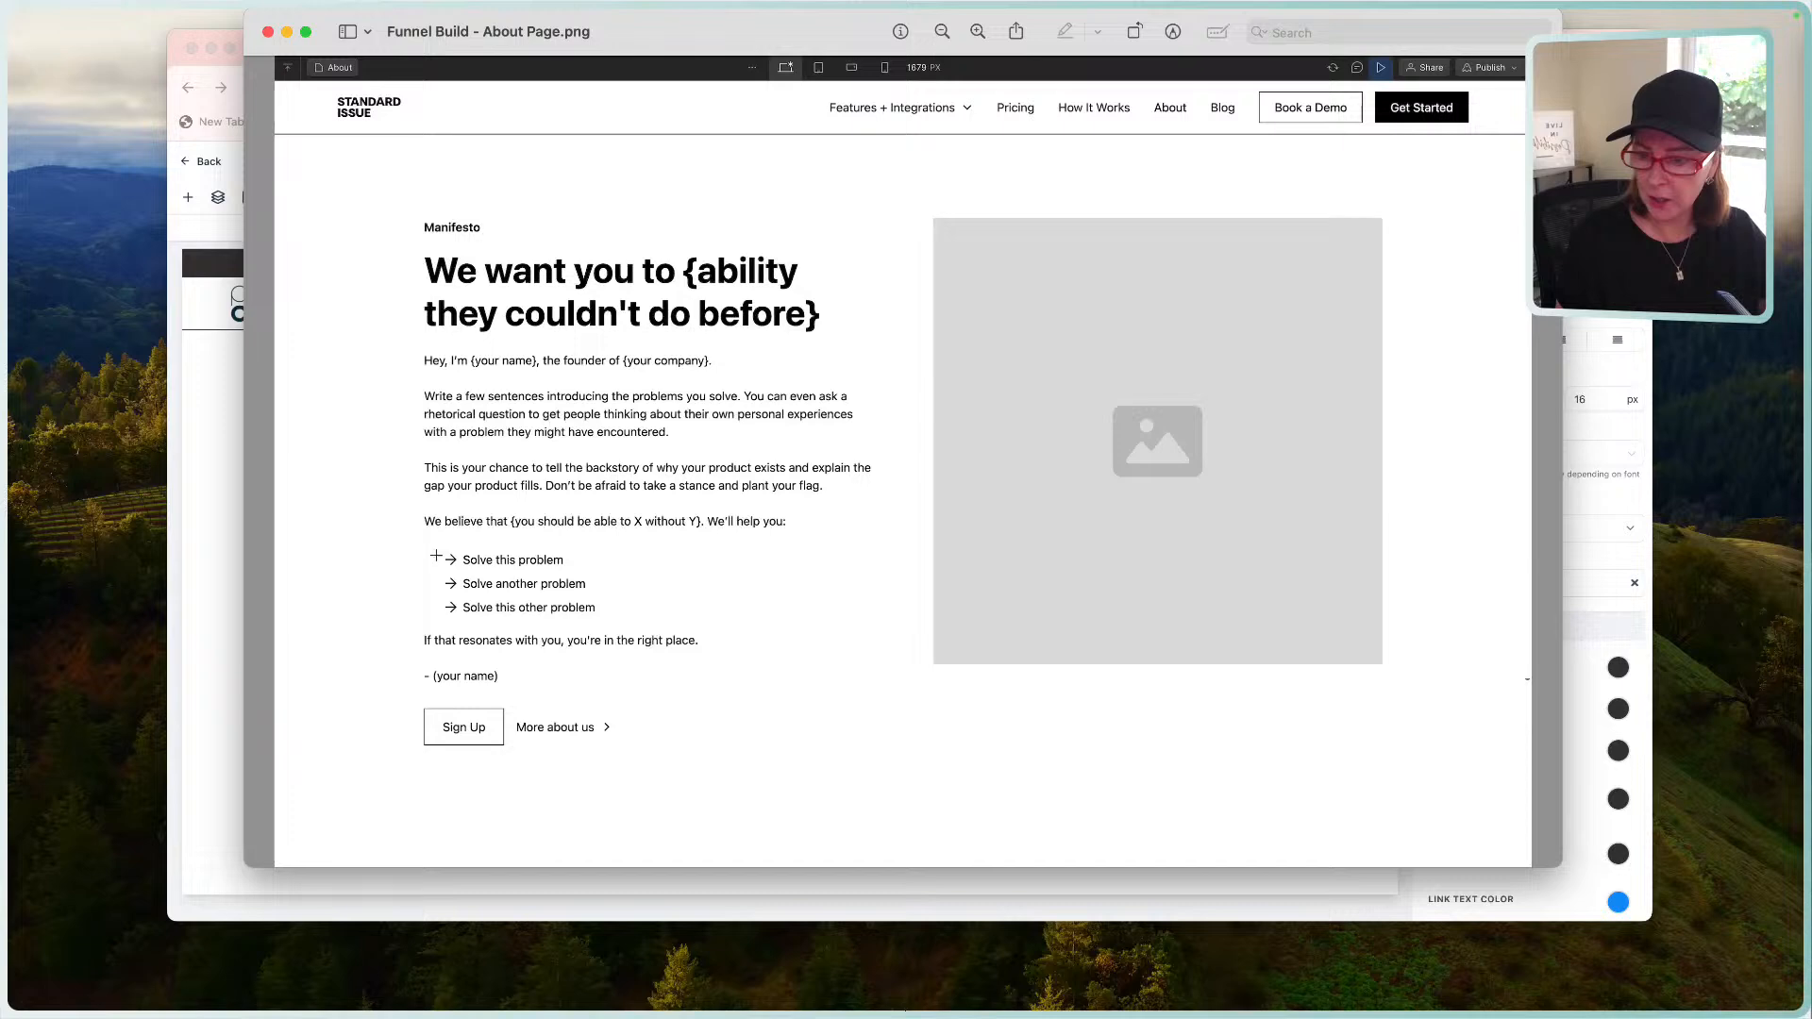
click(173, 573)
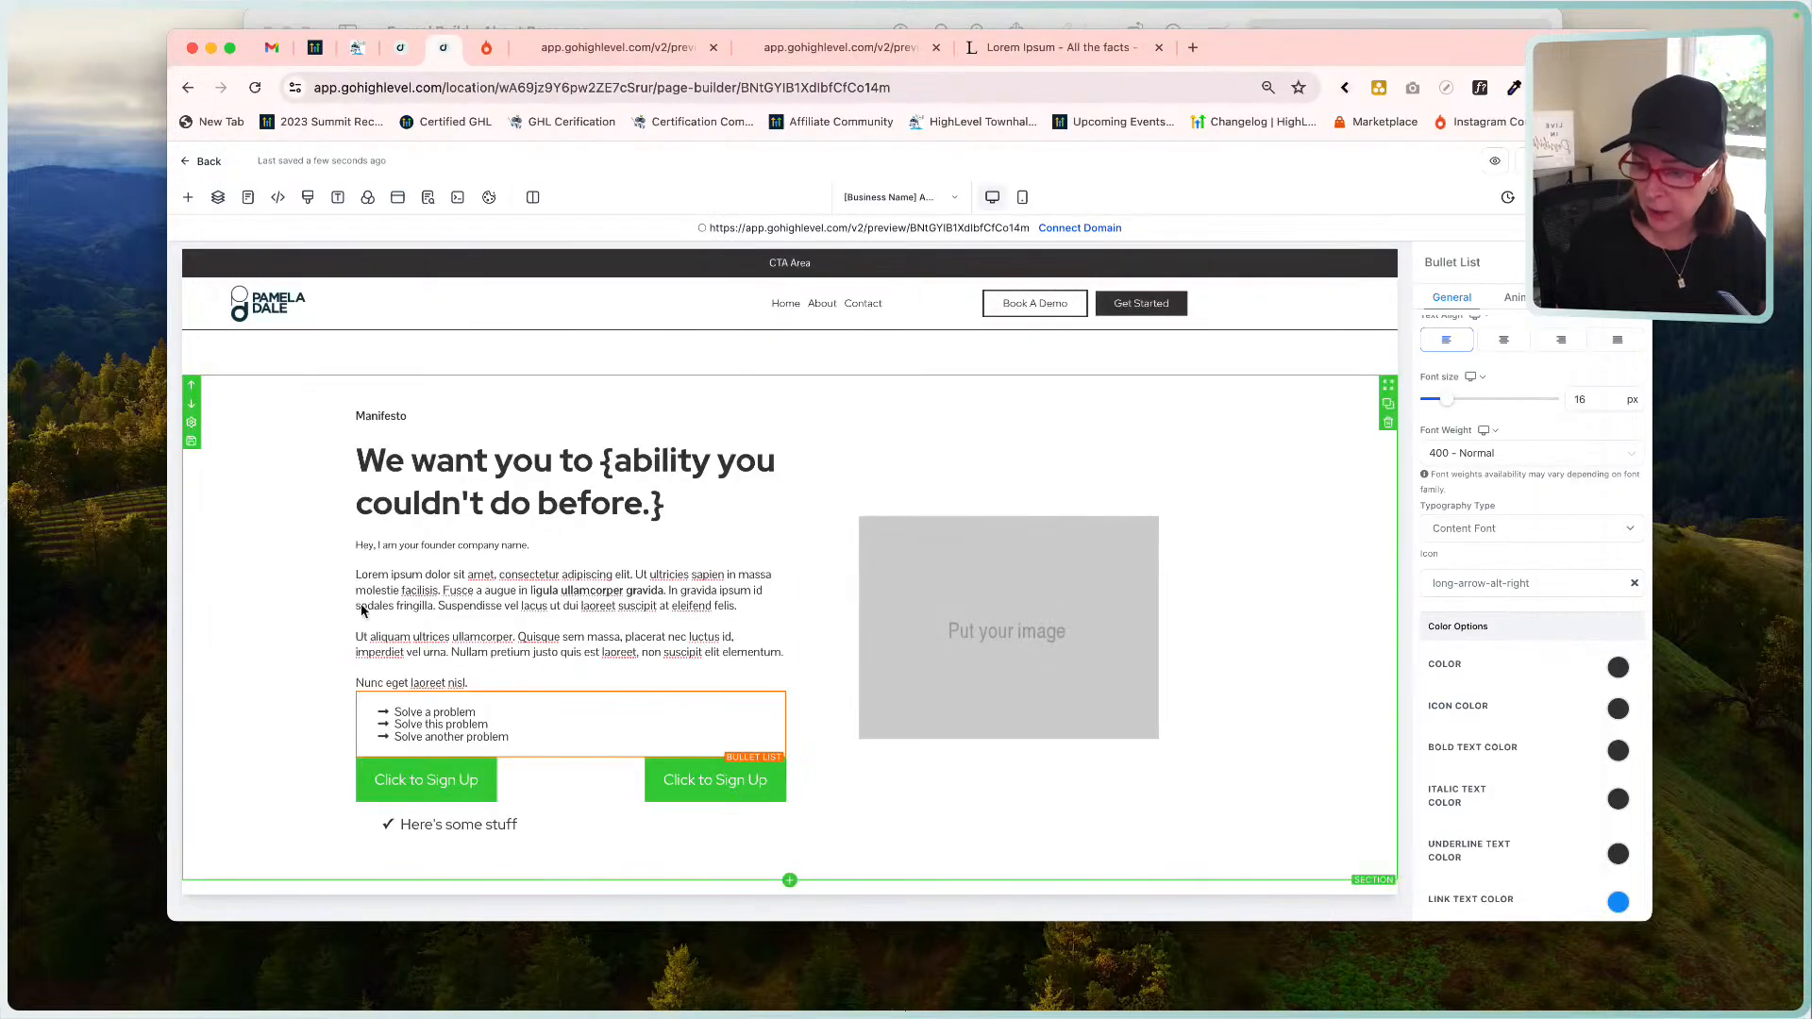
Set the bullet list line height to 1.25 and check it against the mockup.
click(521, 726)
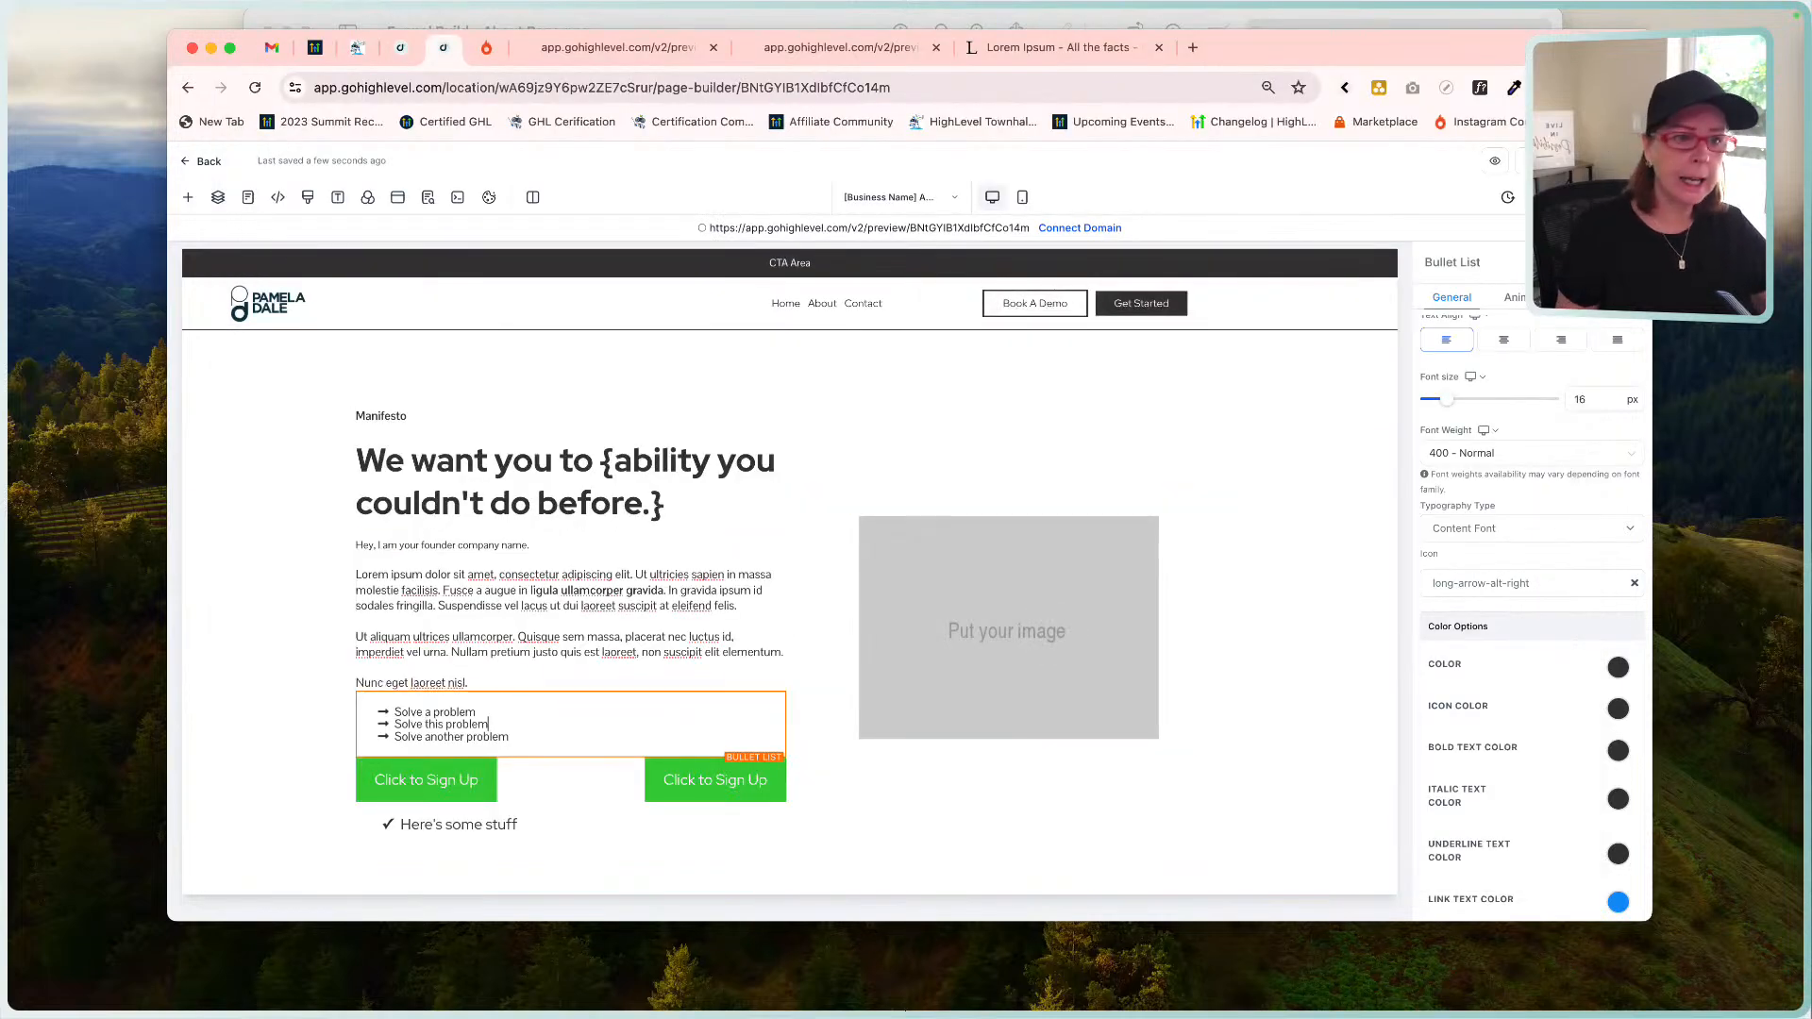
scroll(1531, 585, down, 10)
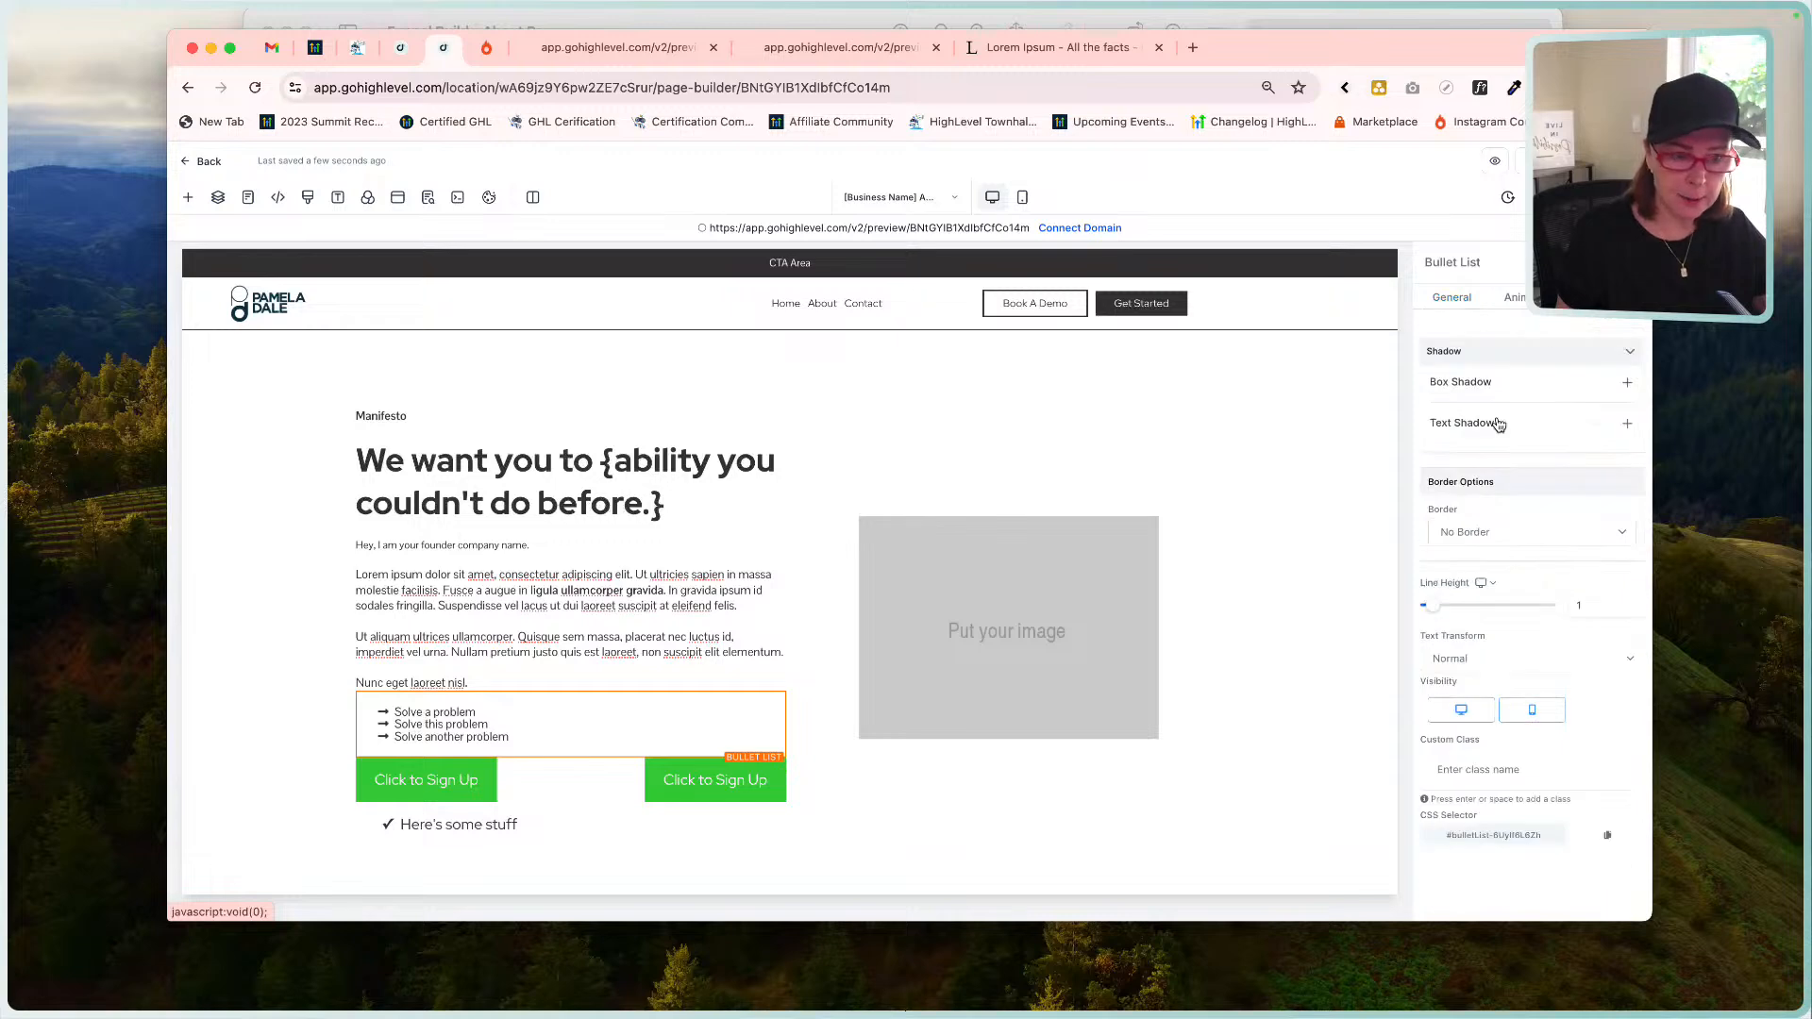
click(1592, 604)
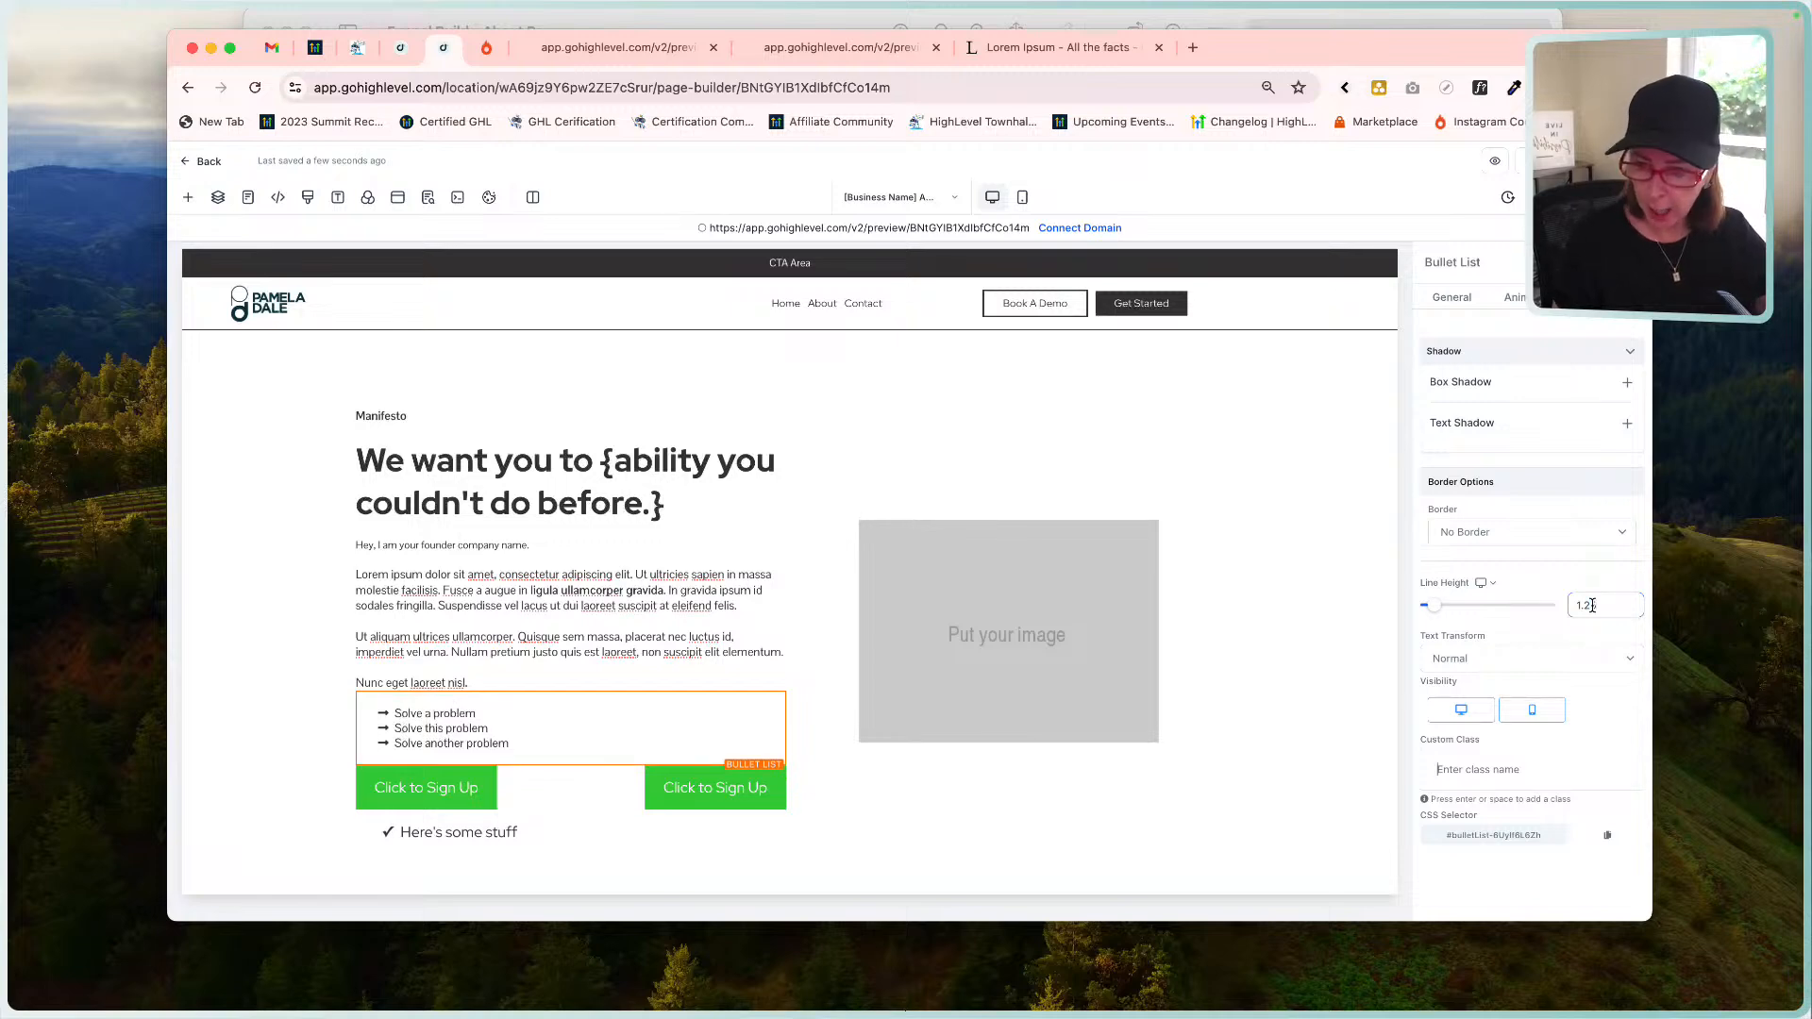
text(5)
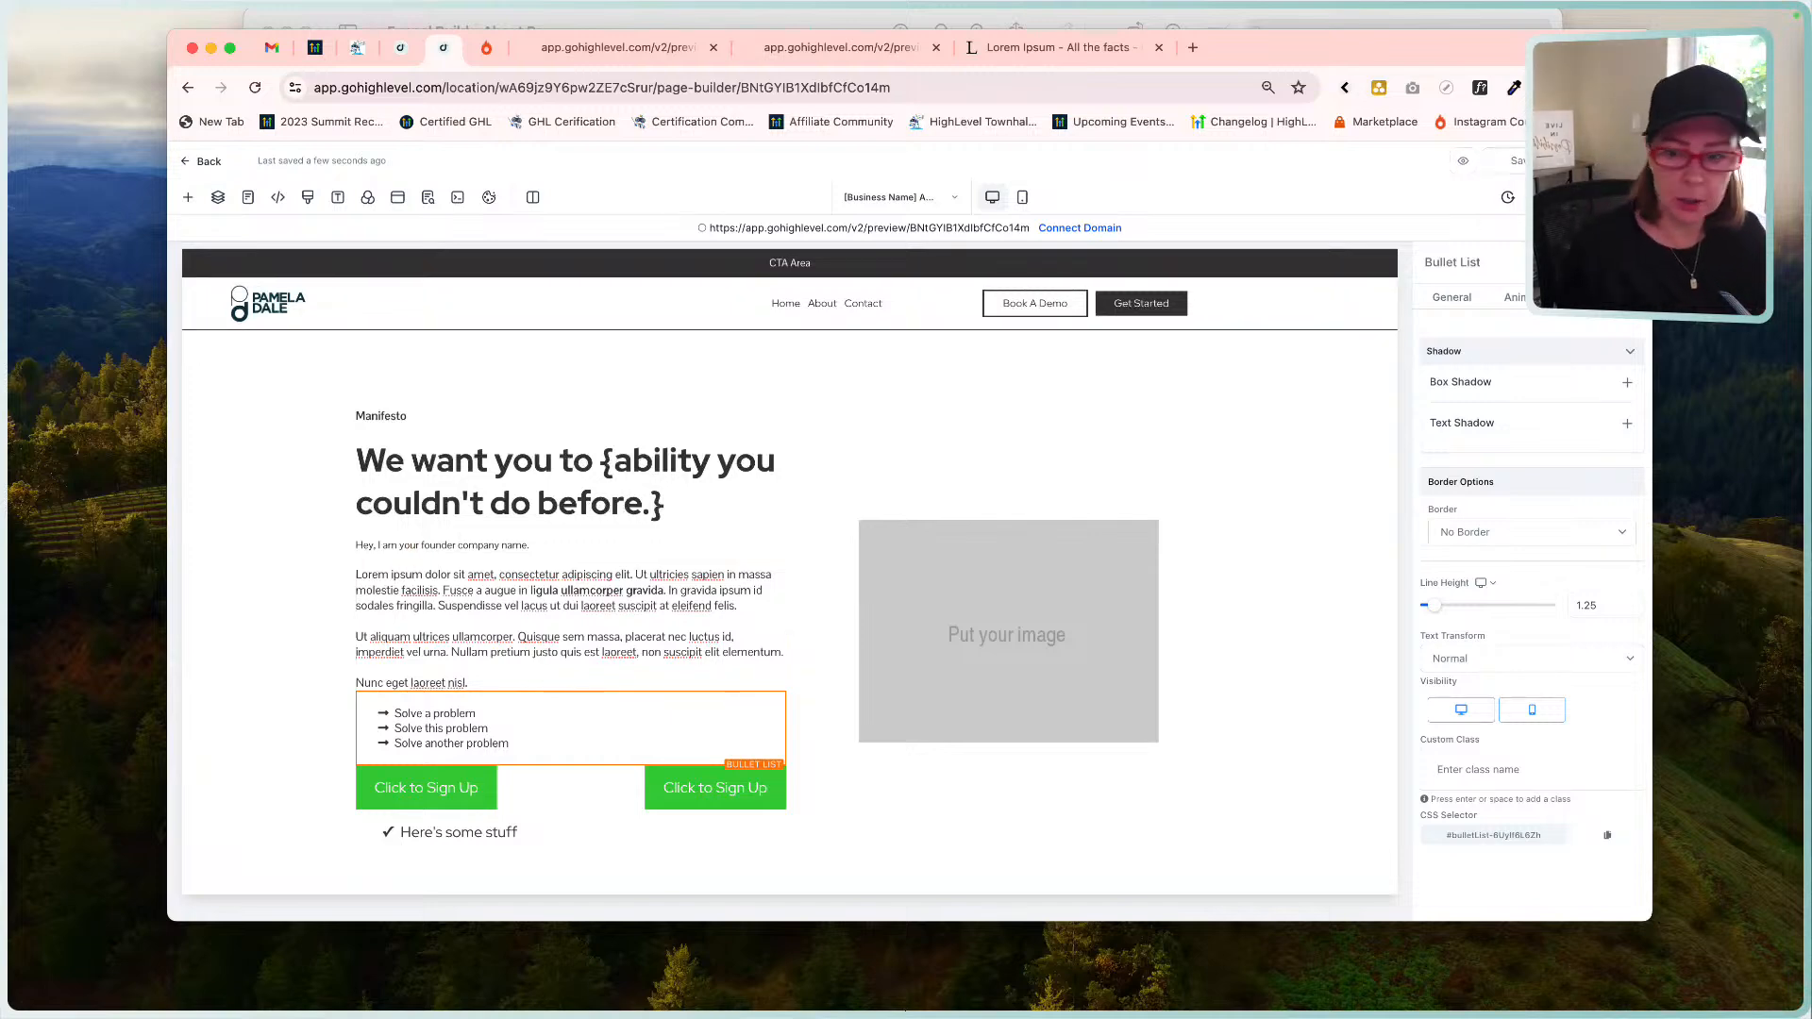
click(1188, 17)
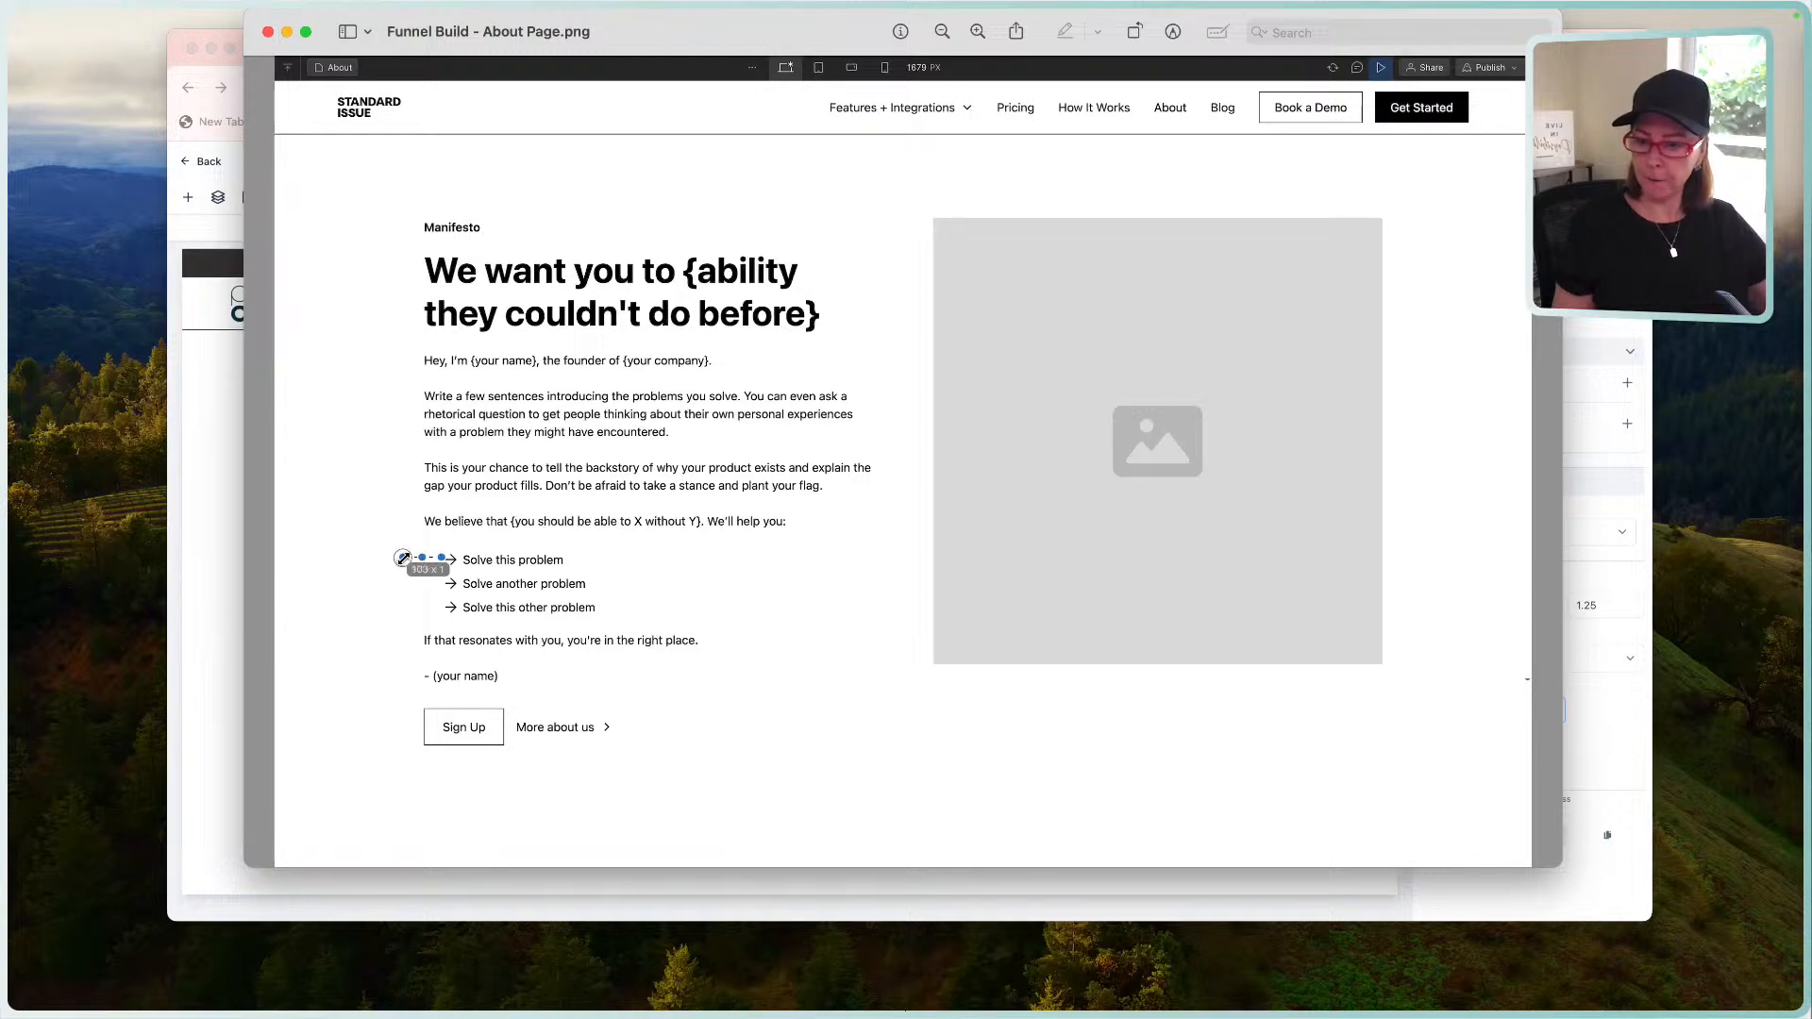
click(226, 599)
click(226, 599)
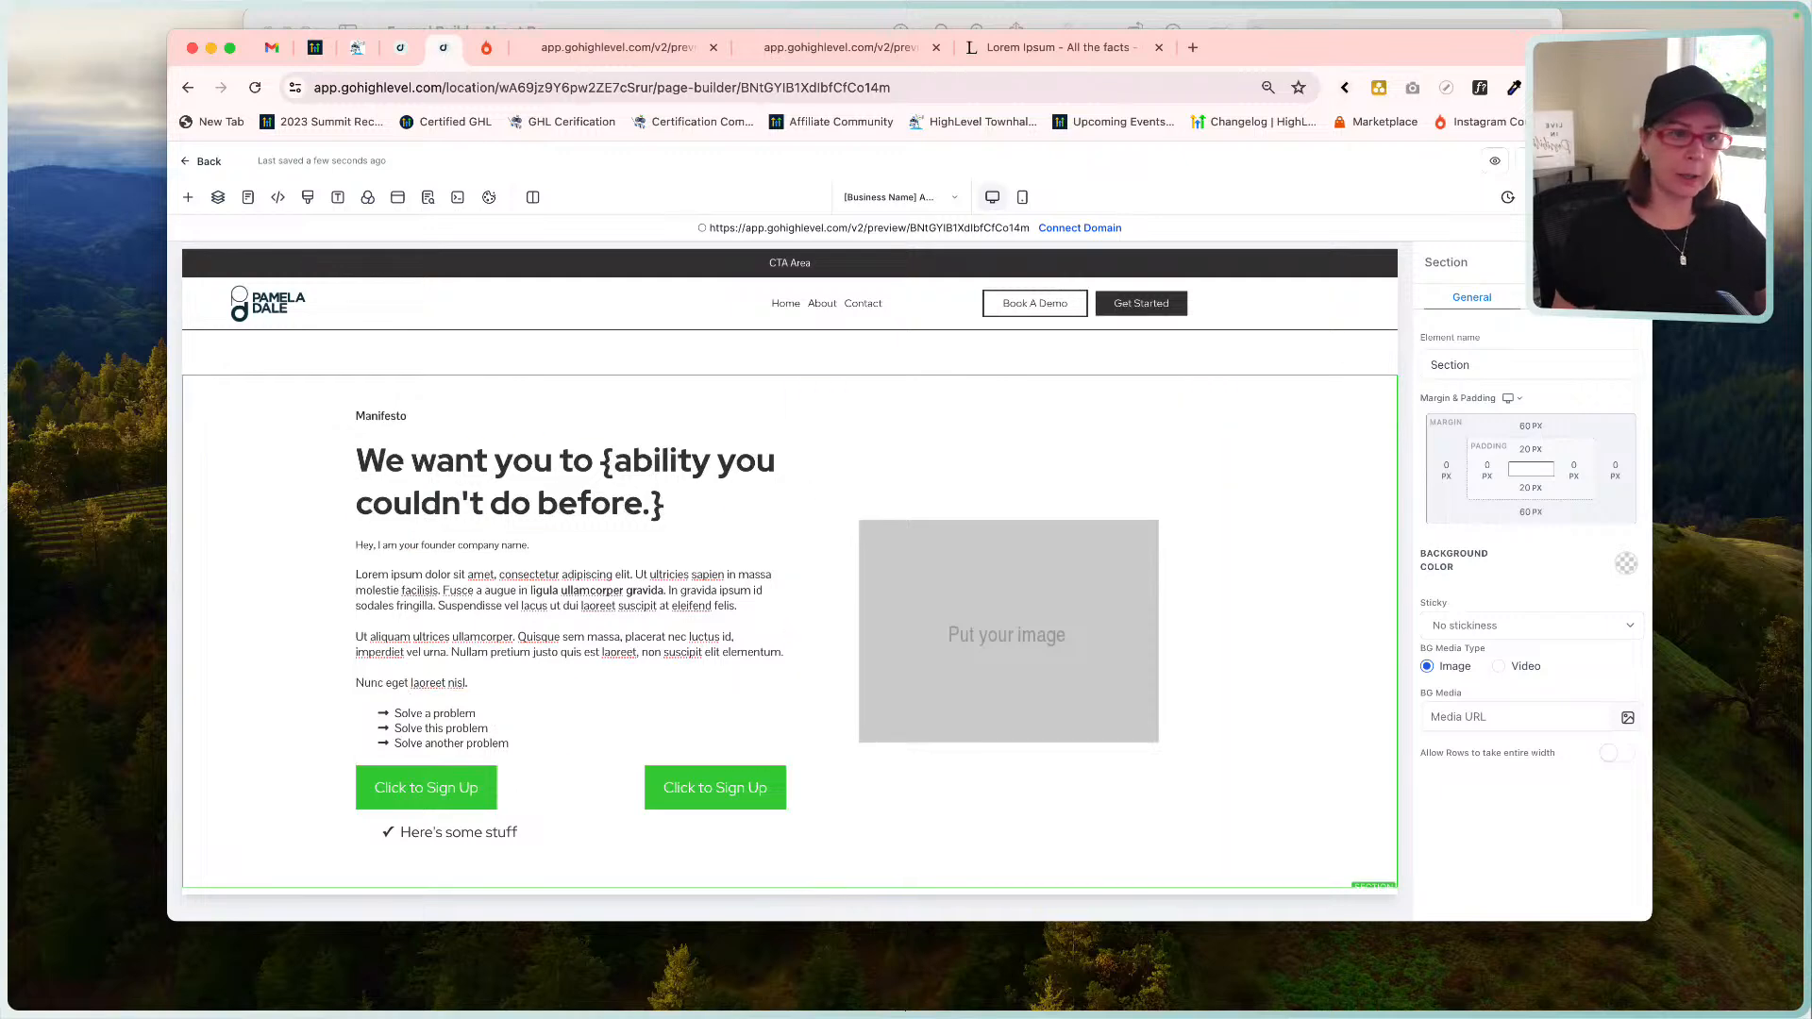
scroll(831, 602, down, 1)
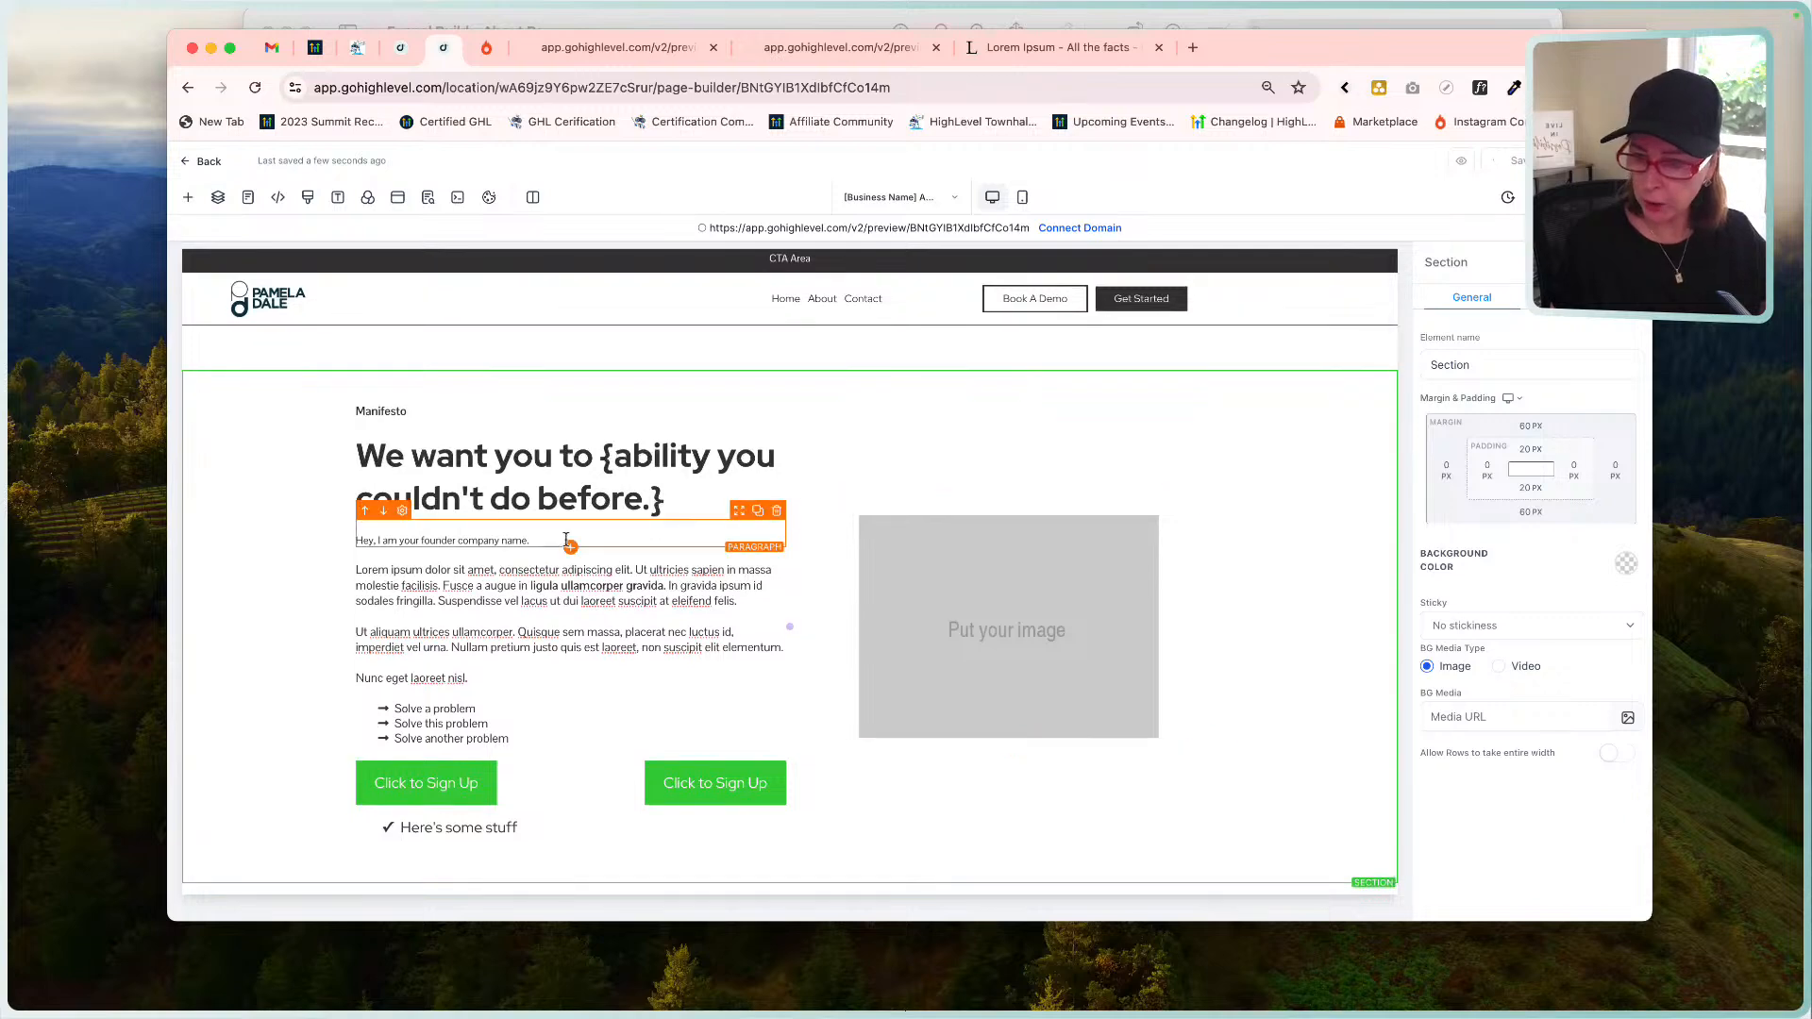
Duplicate the 'Hey, I am your founder company name.' paragraph and move the copy below the bullet list.
click(1064, 17)
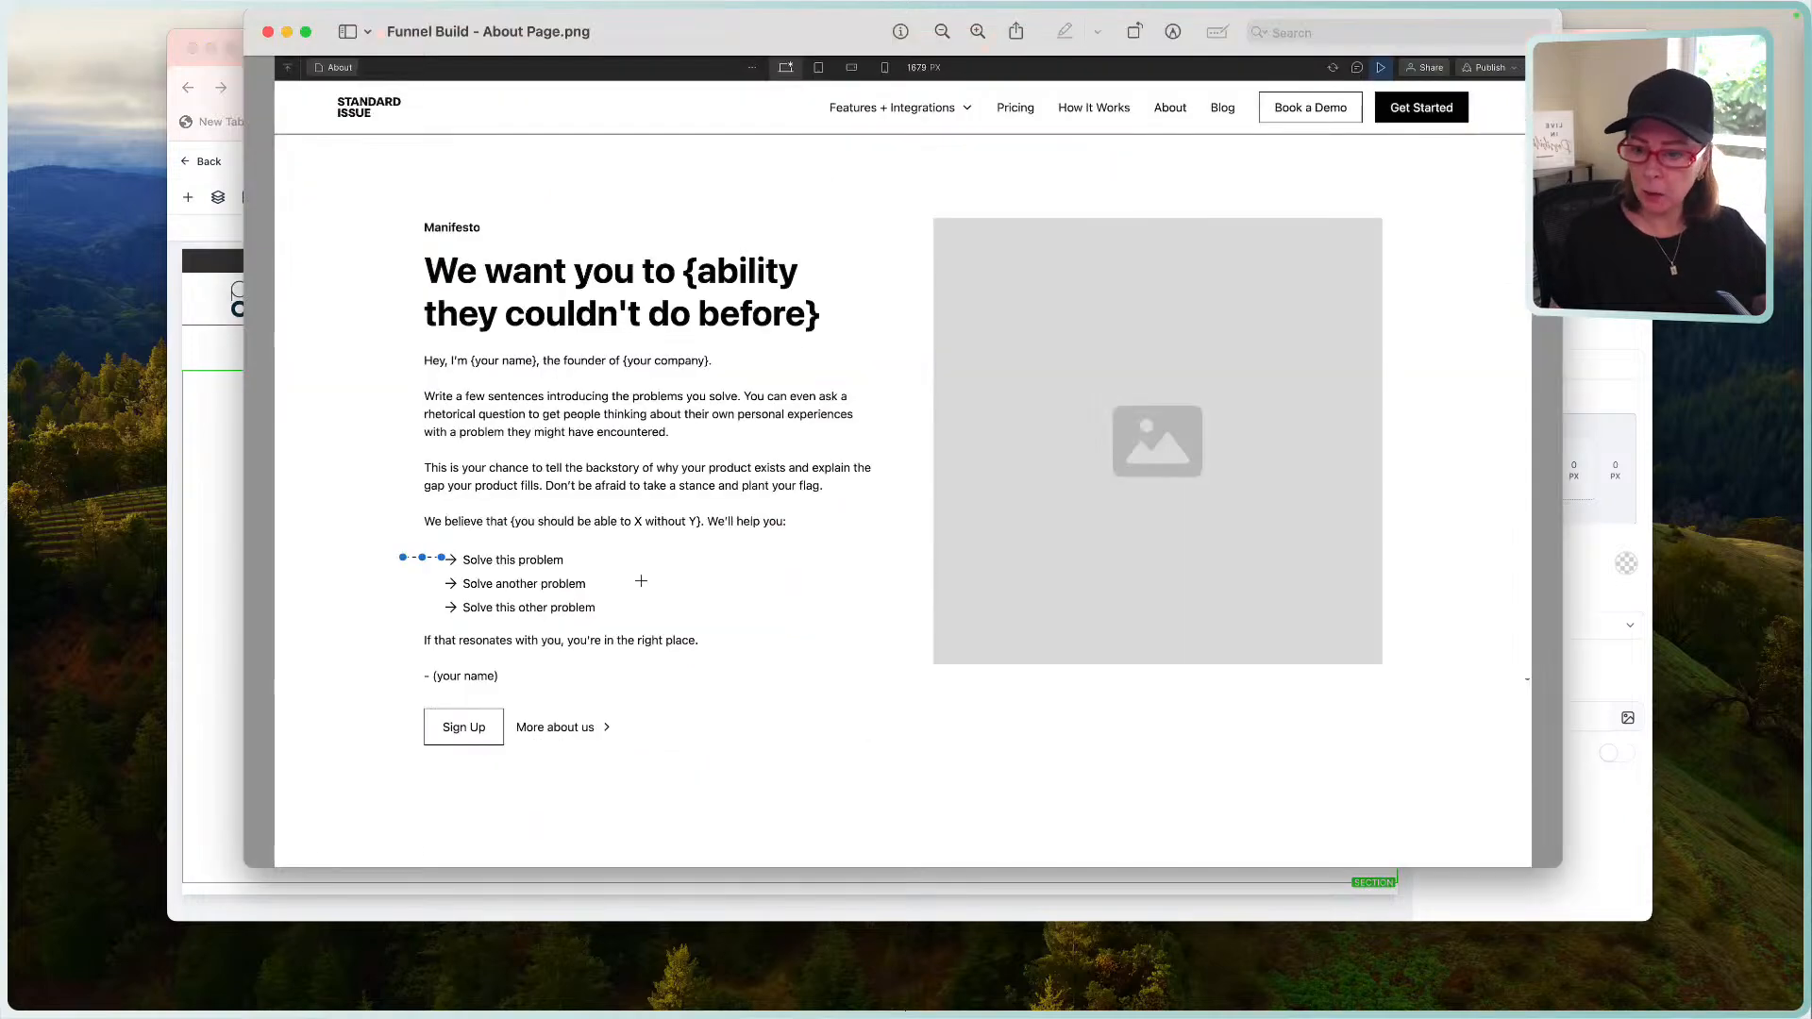
click(231, 643)
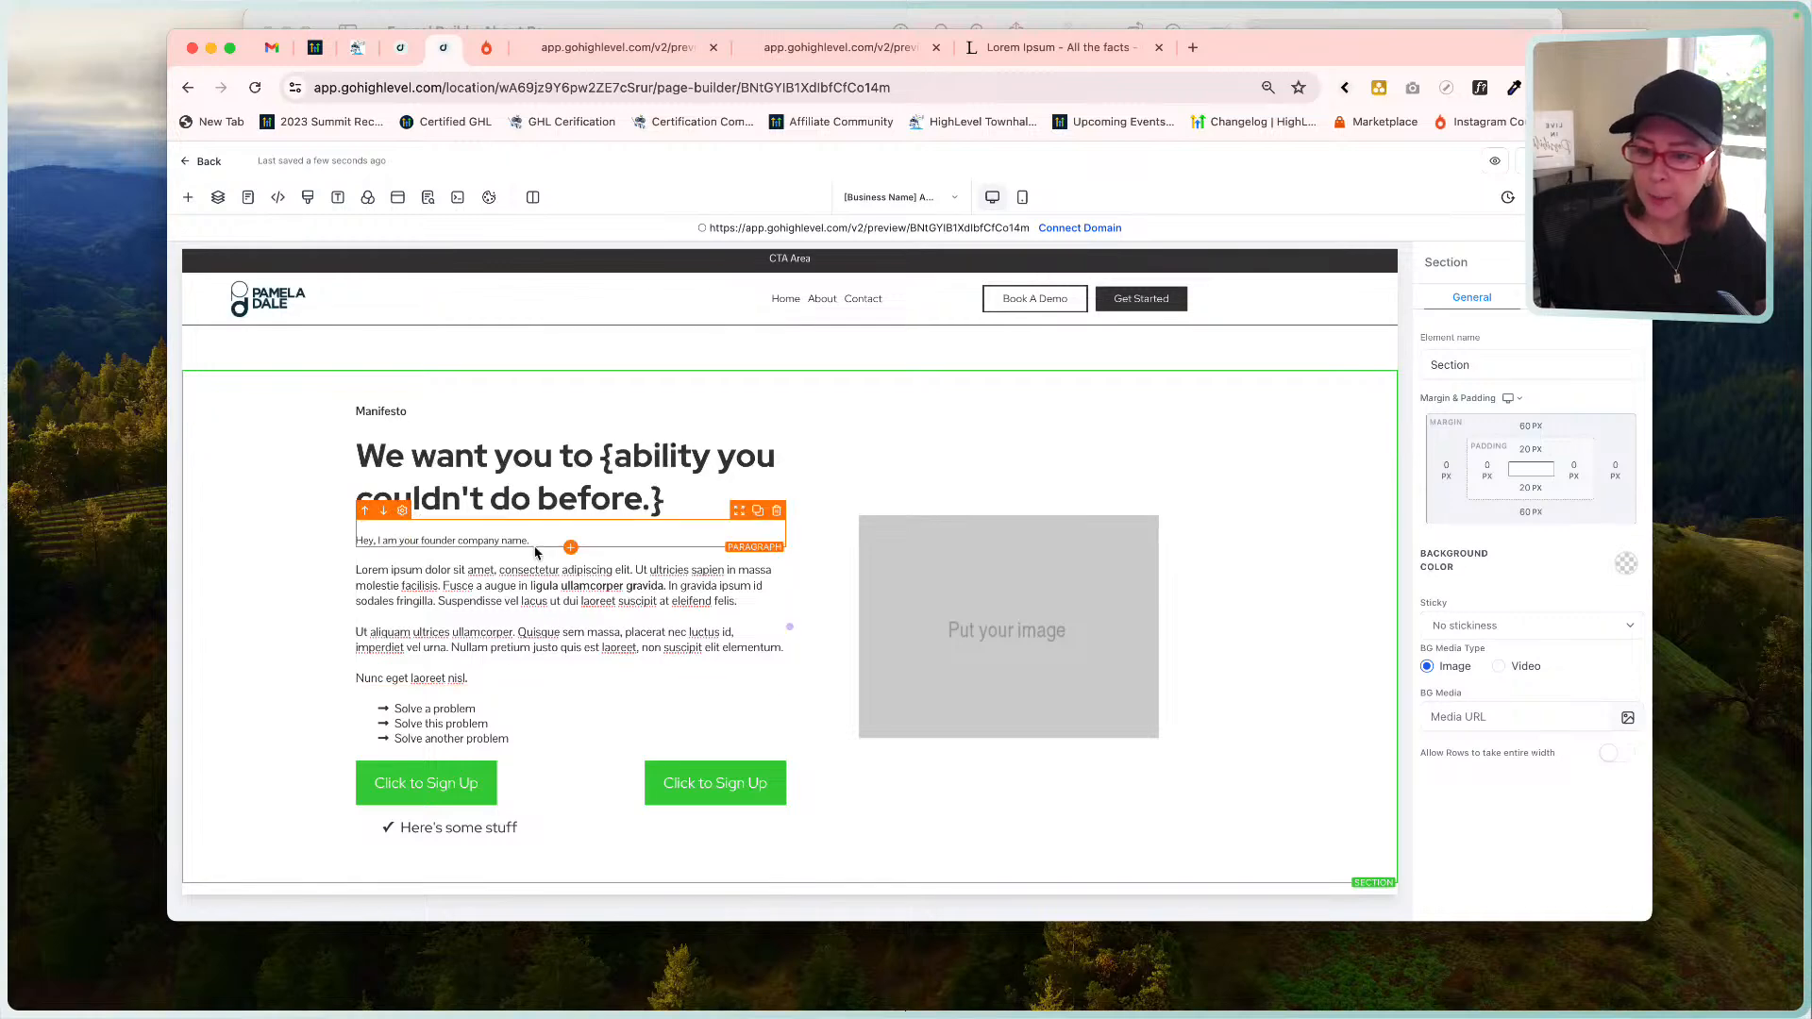
click(757, 511)
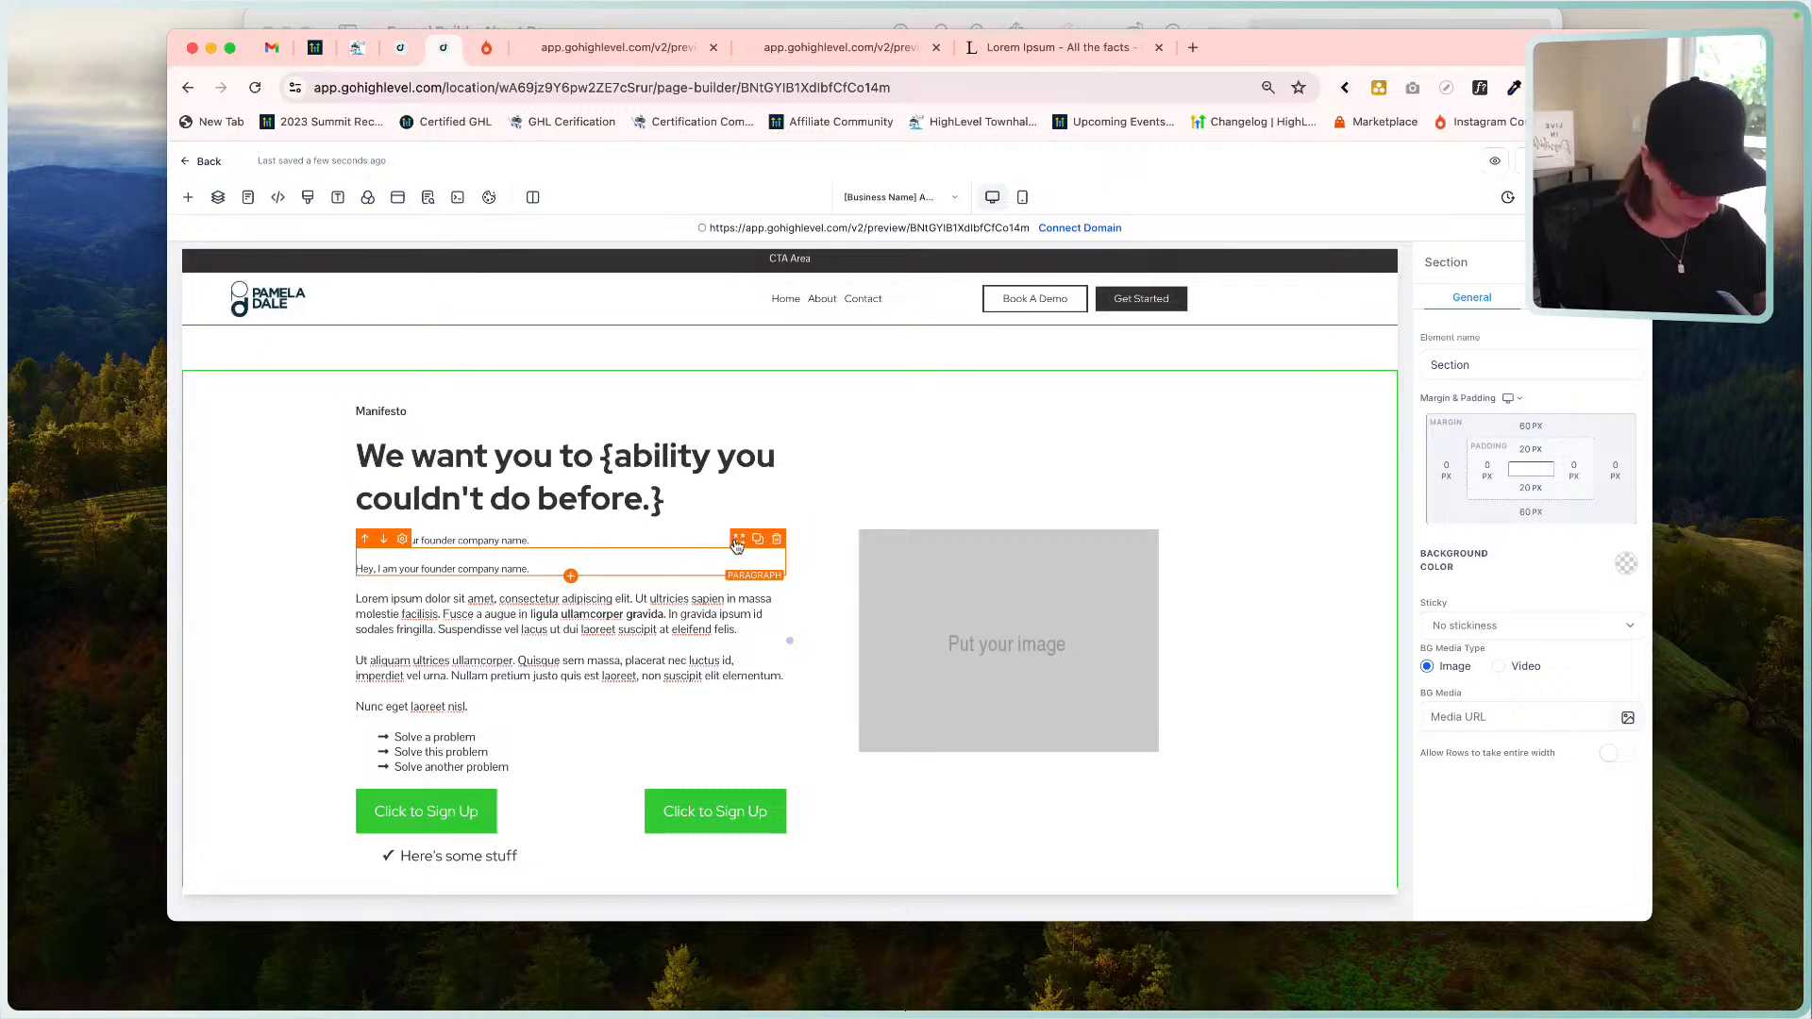
drag(737, 545, 720, 745)
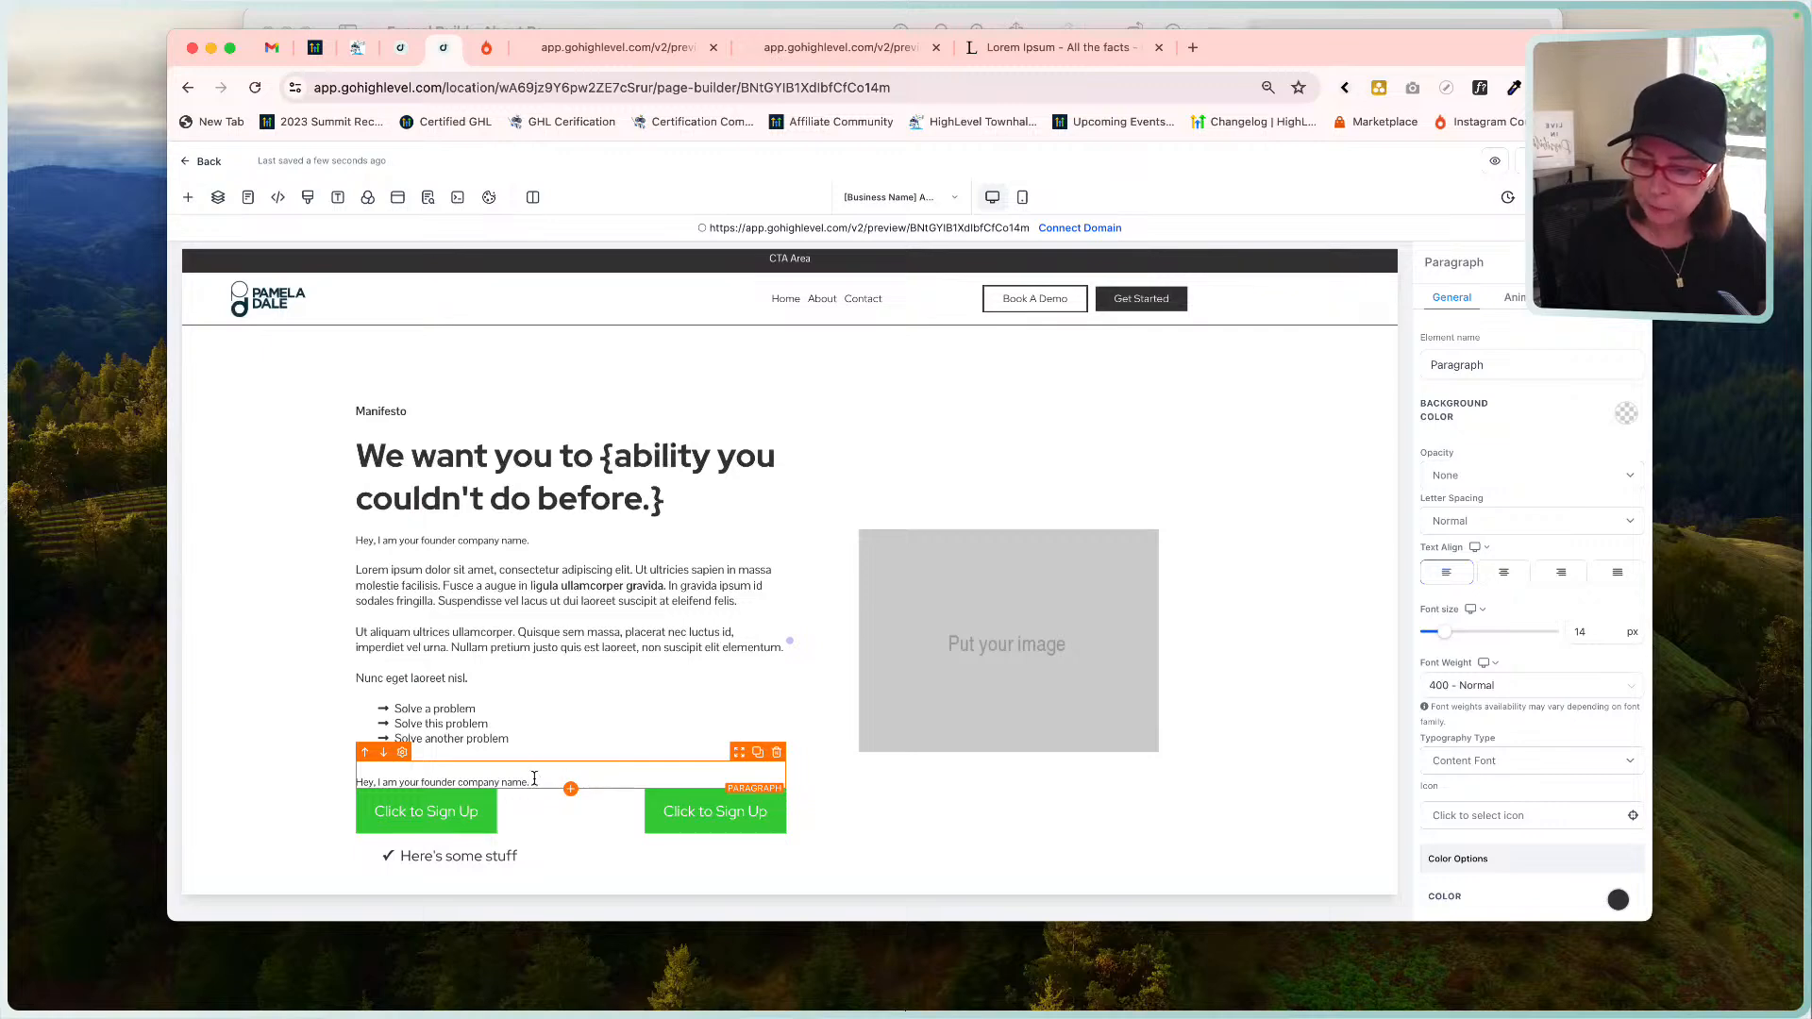
click(776, 29)
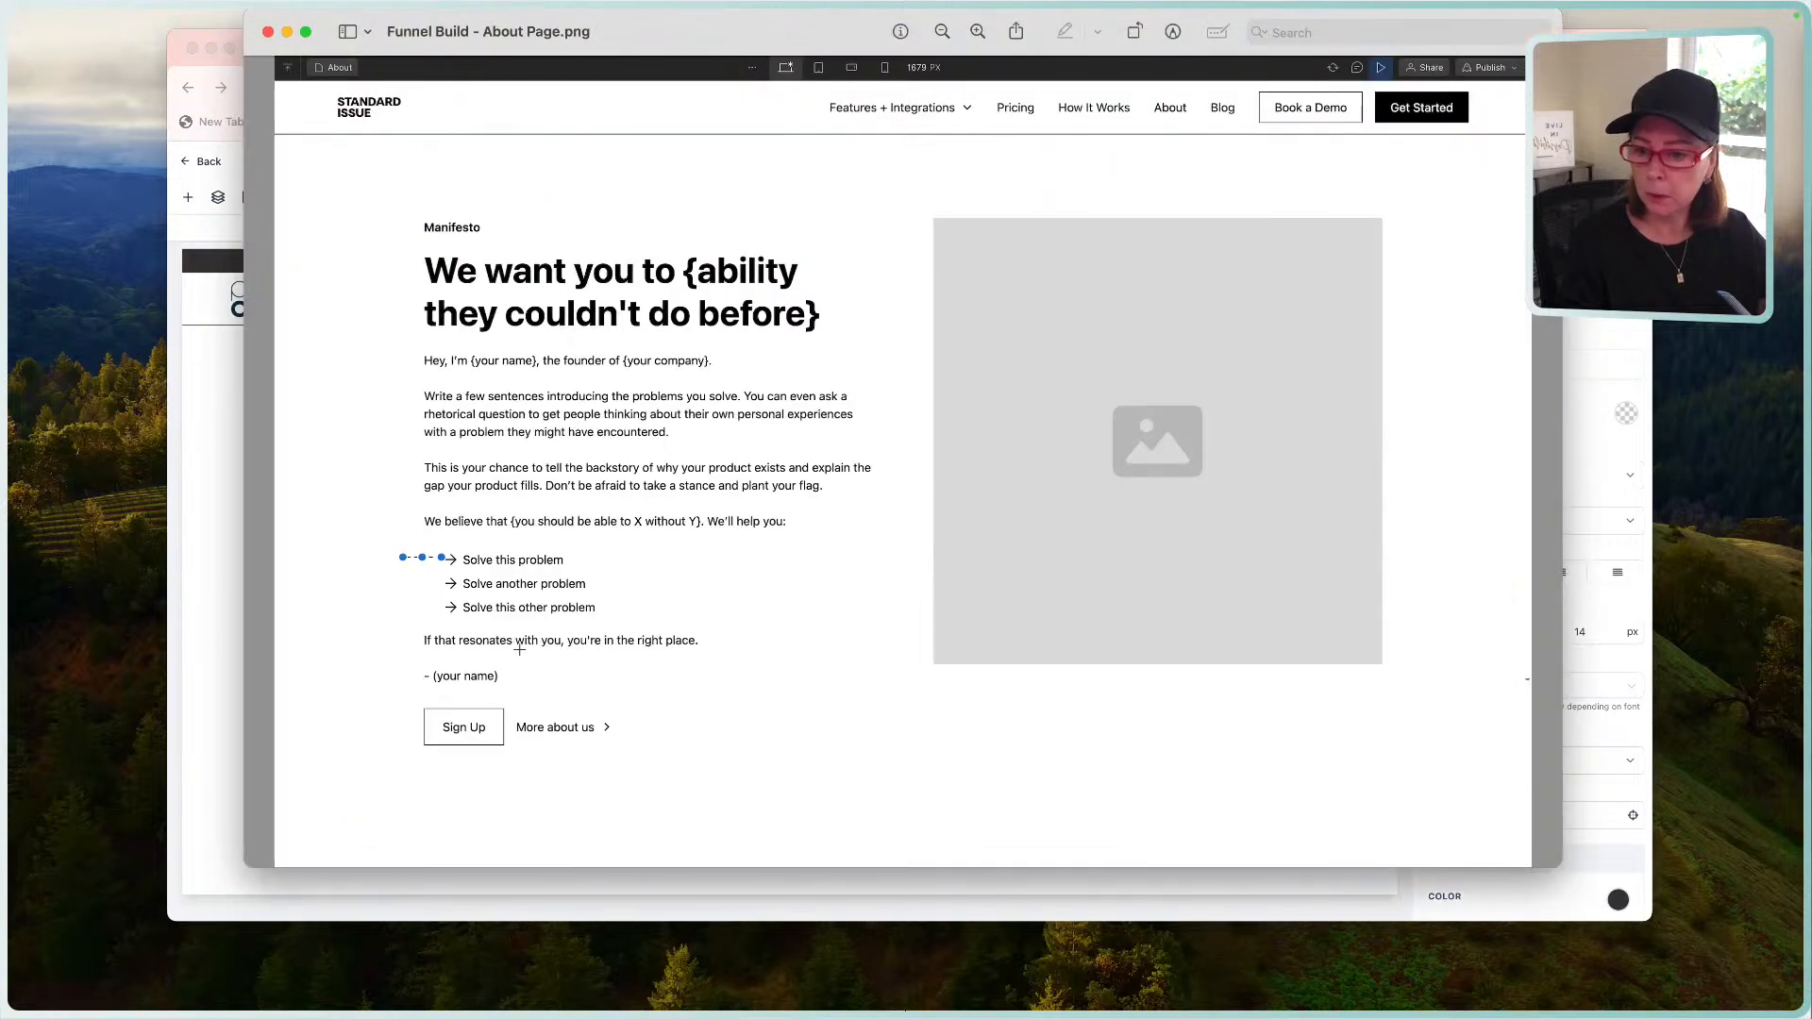
Duplicate the paragraph below the list and replace its text with 'Your'.
click(226, 615)
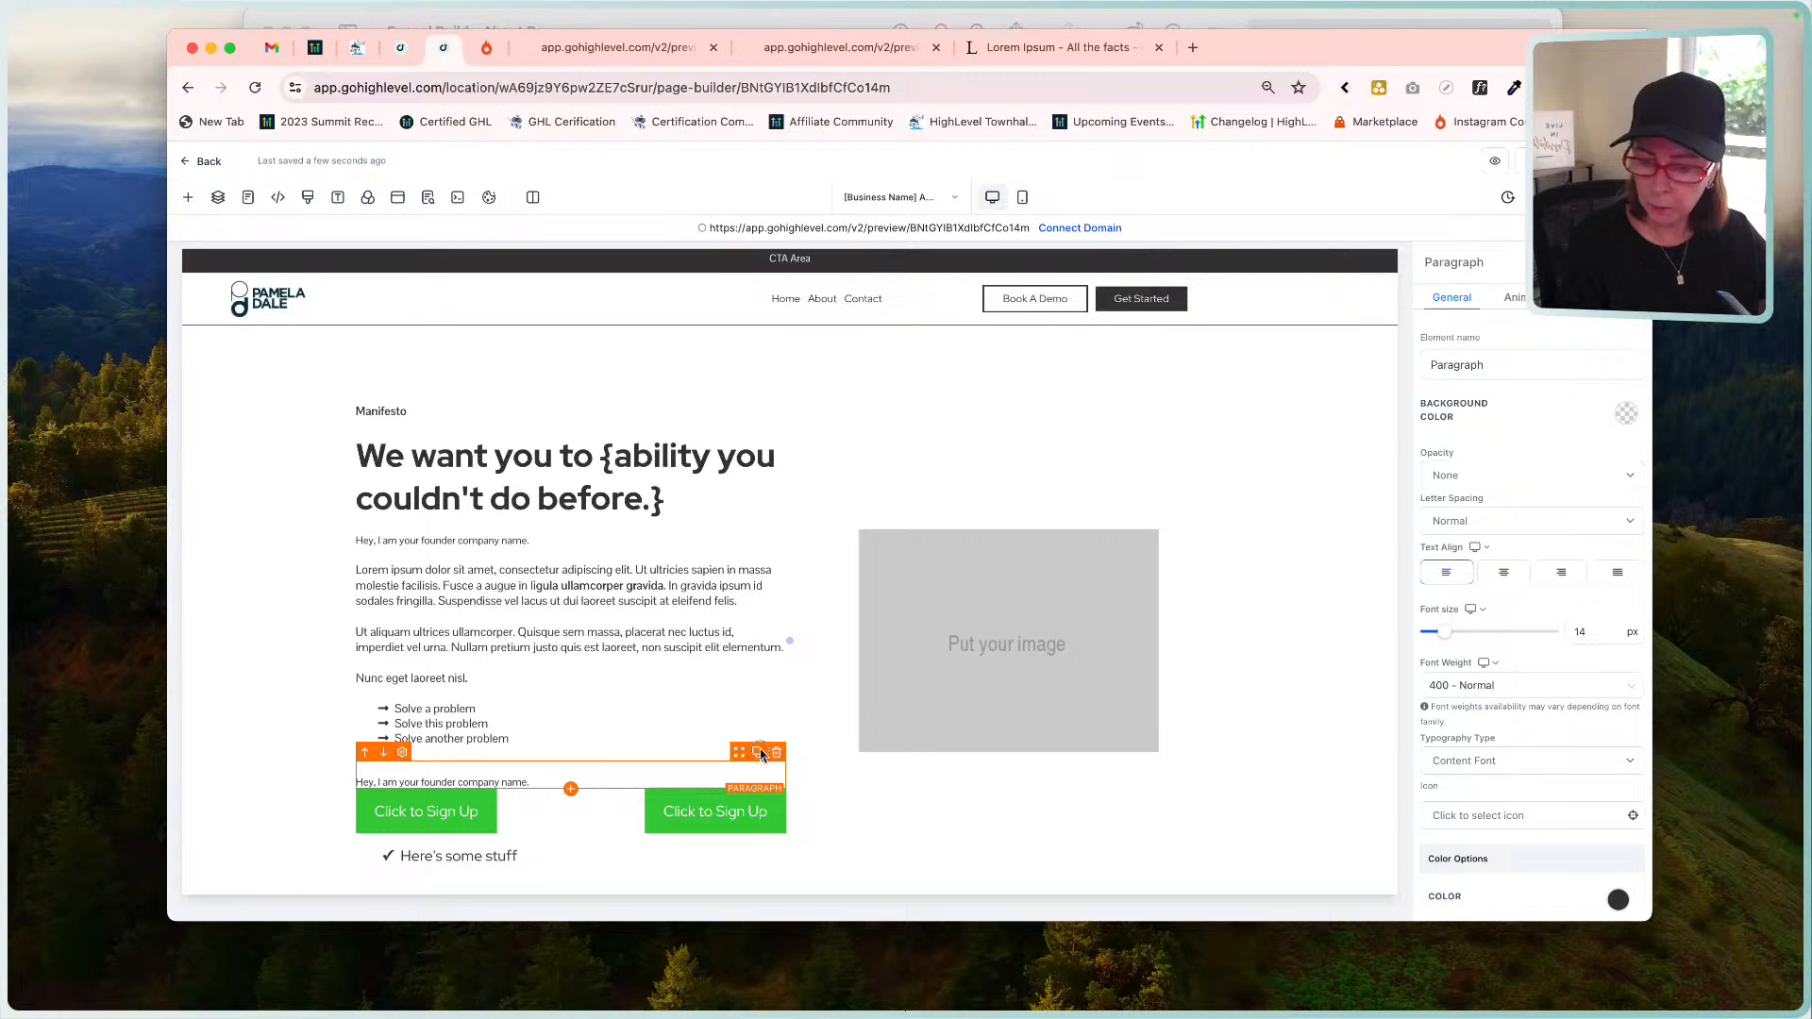
click(758, 752)
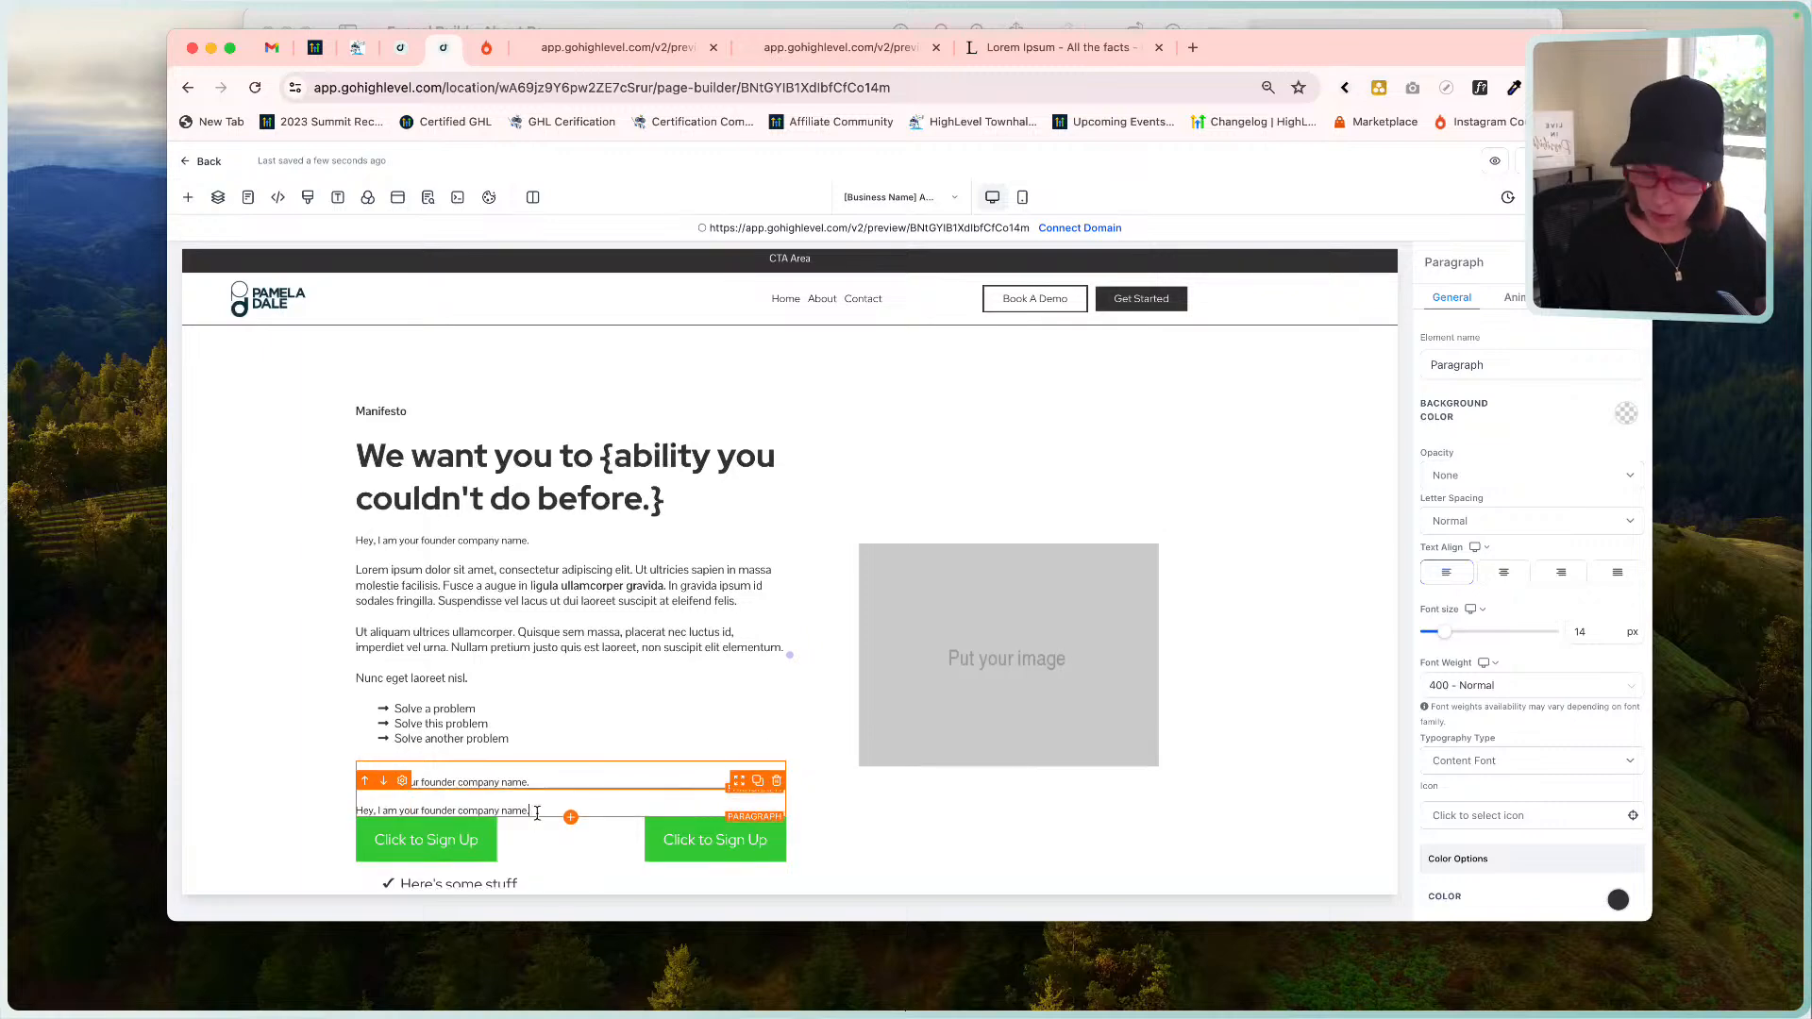
key(super+a)
key(BackSpace)
text(Your)
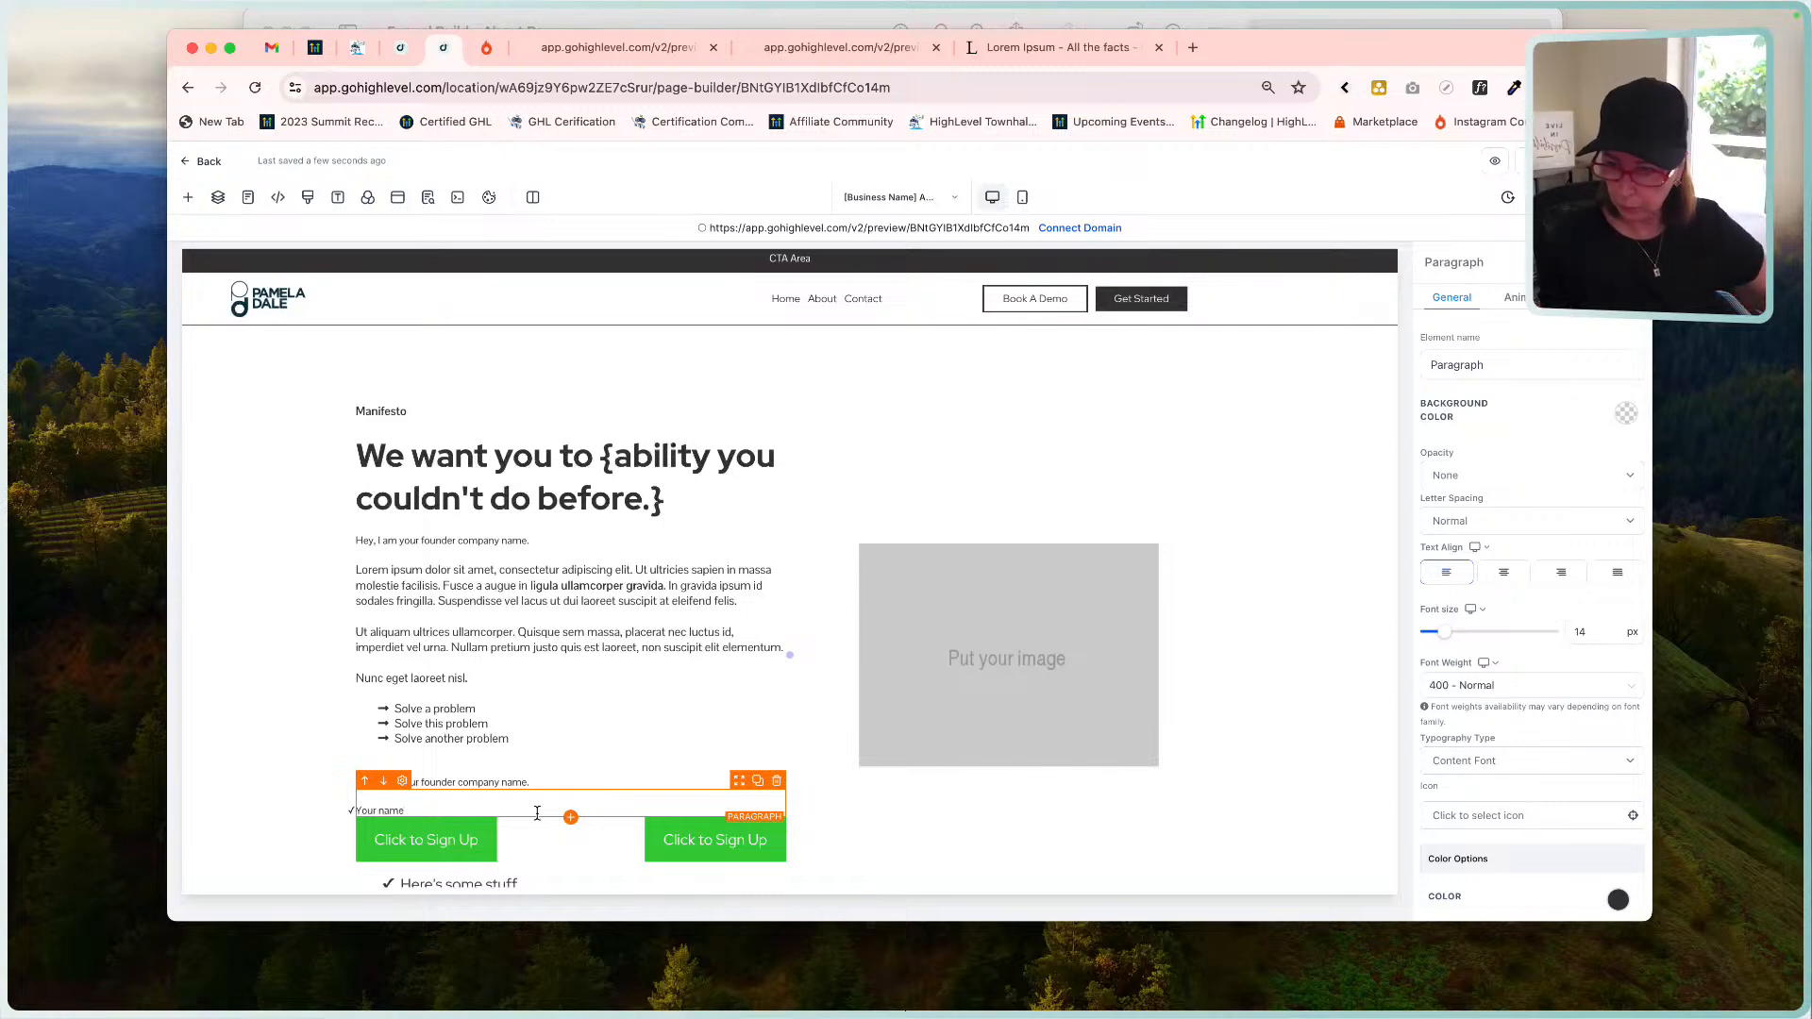
click(311, 760)
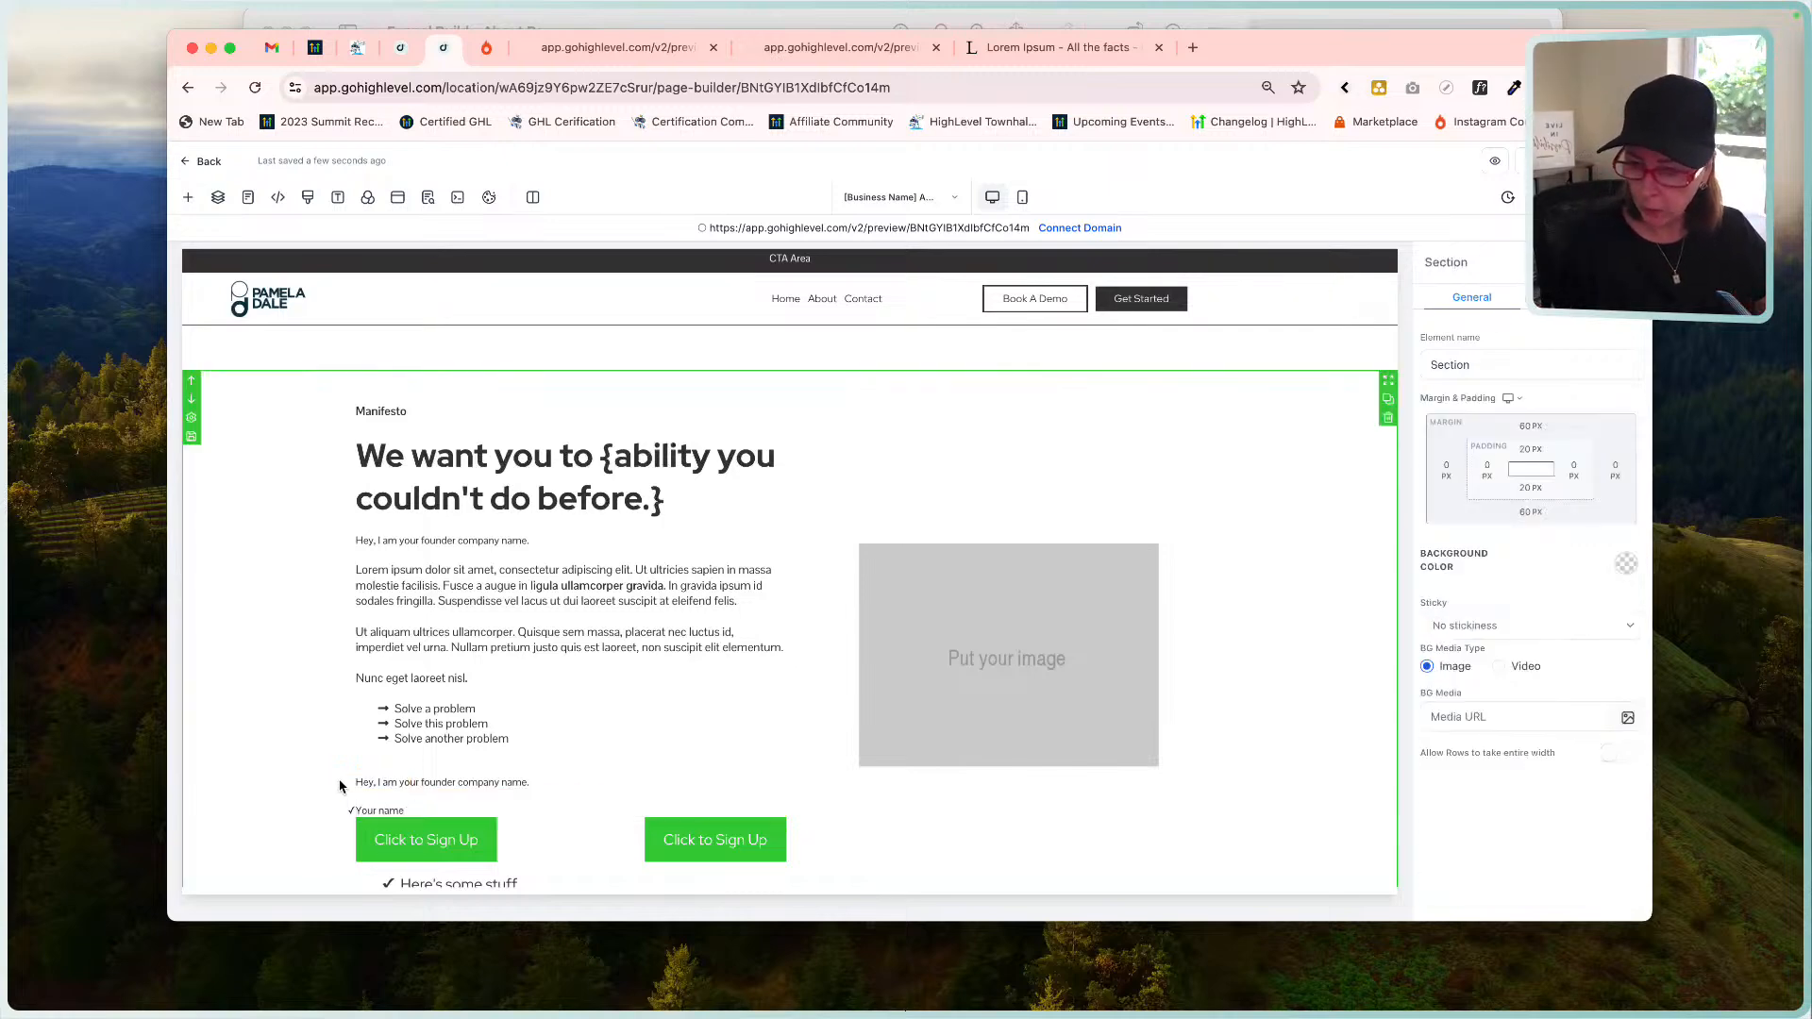
click(403, 807)
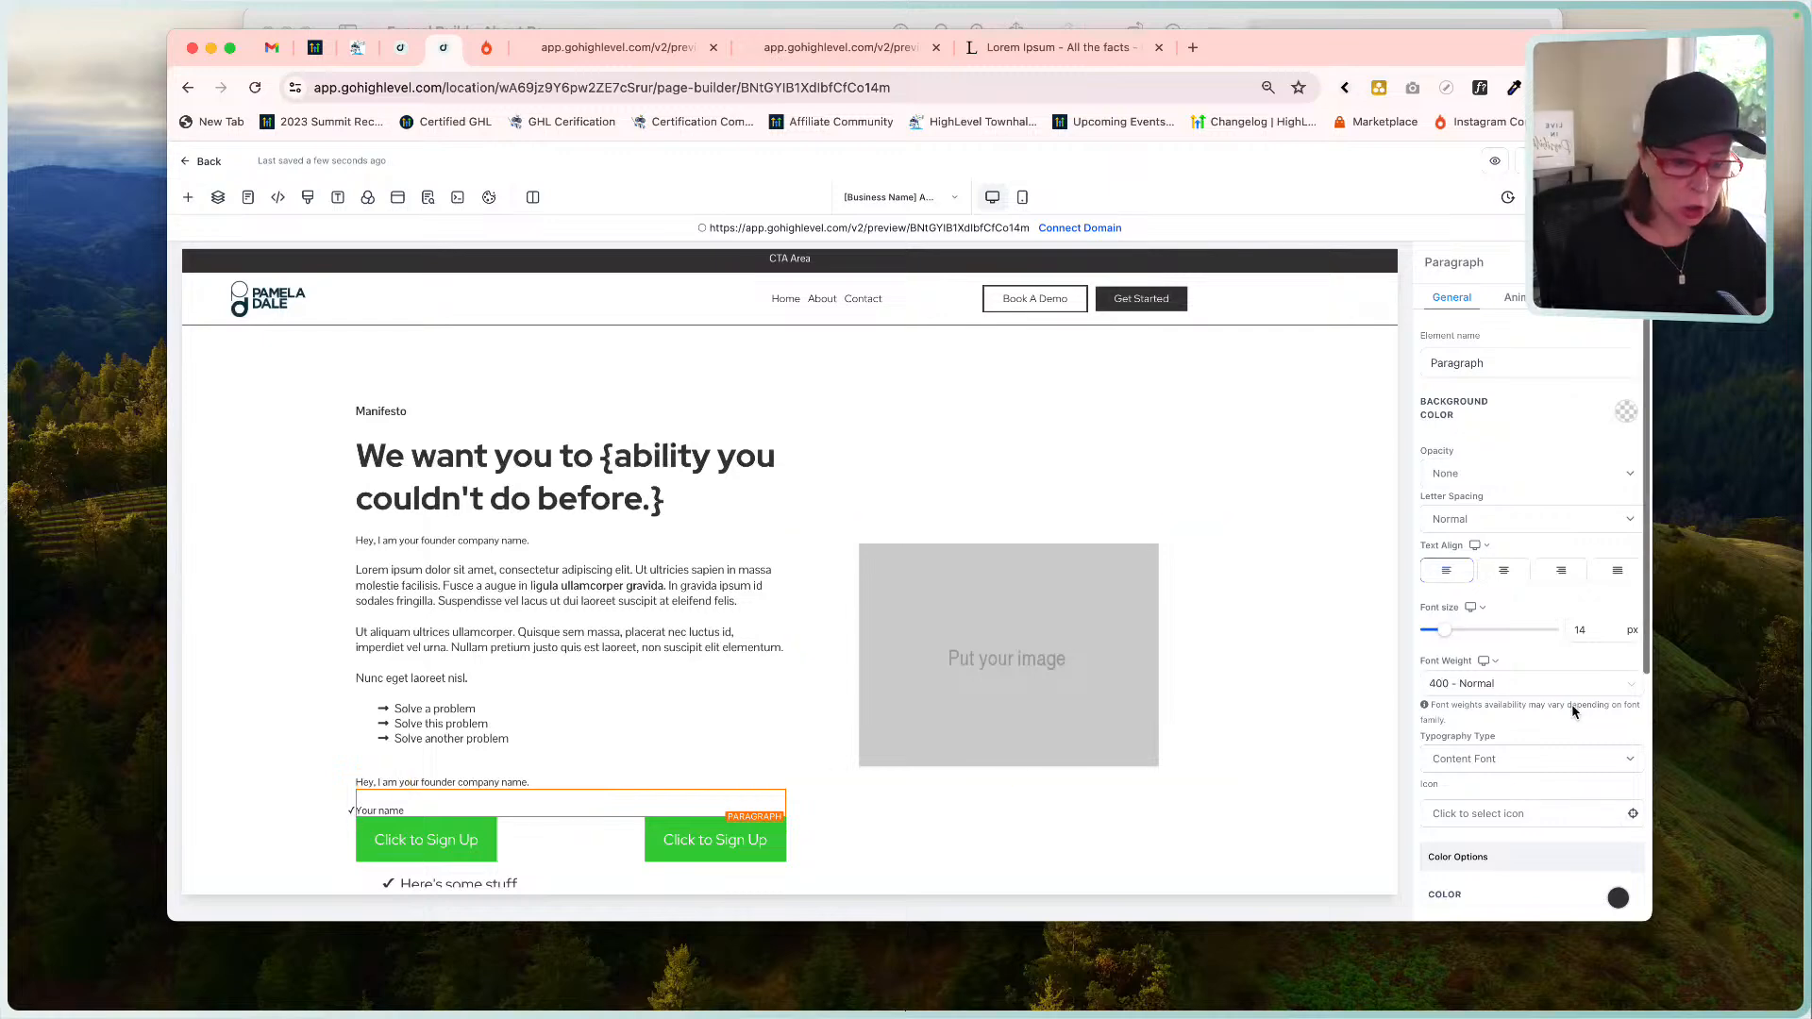
Delete the extra bullet list and stray paragraphs, including an emptied duplicate.
scroll(1576, 712, down, 5)
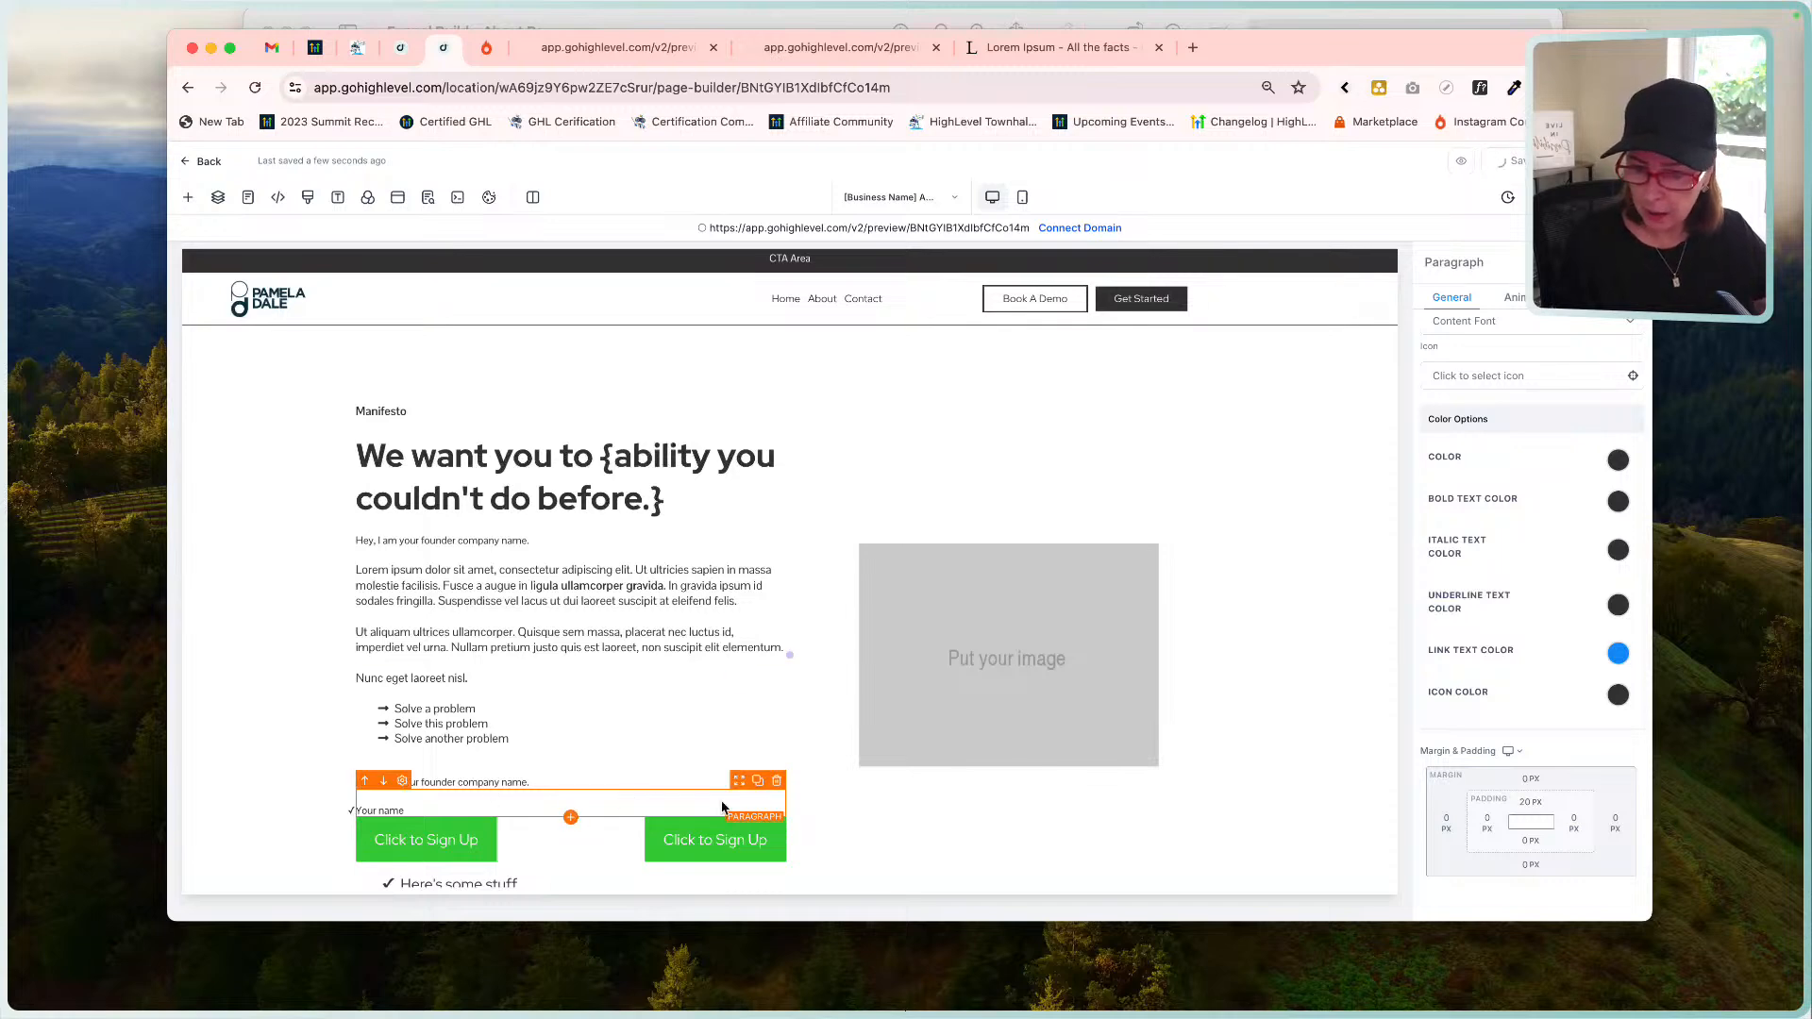
scroll(528, 827, down, 1)
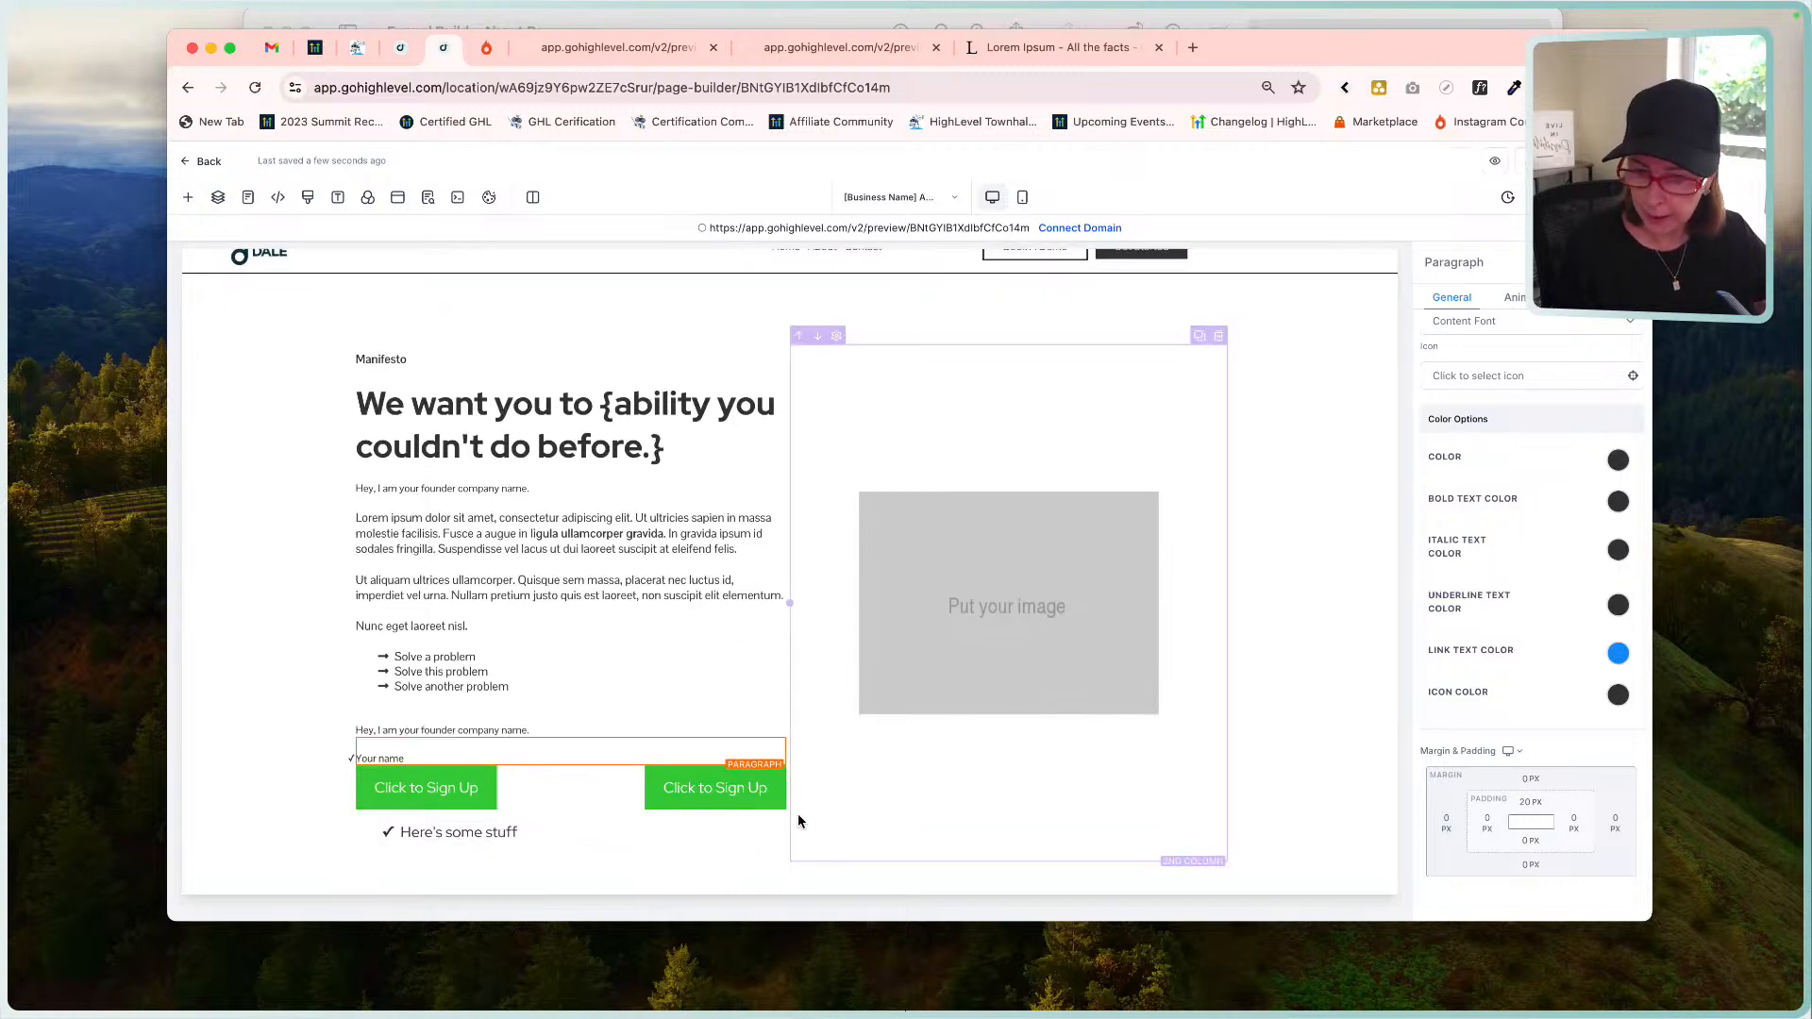
click(777, 802)
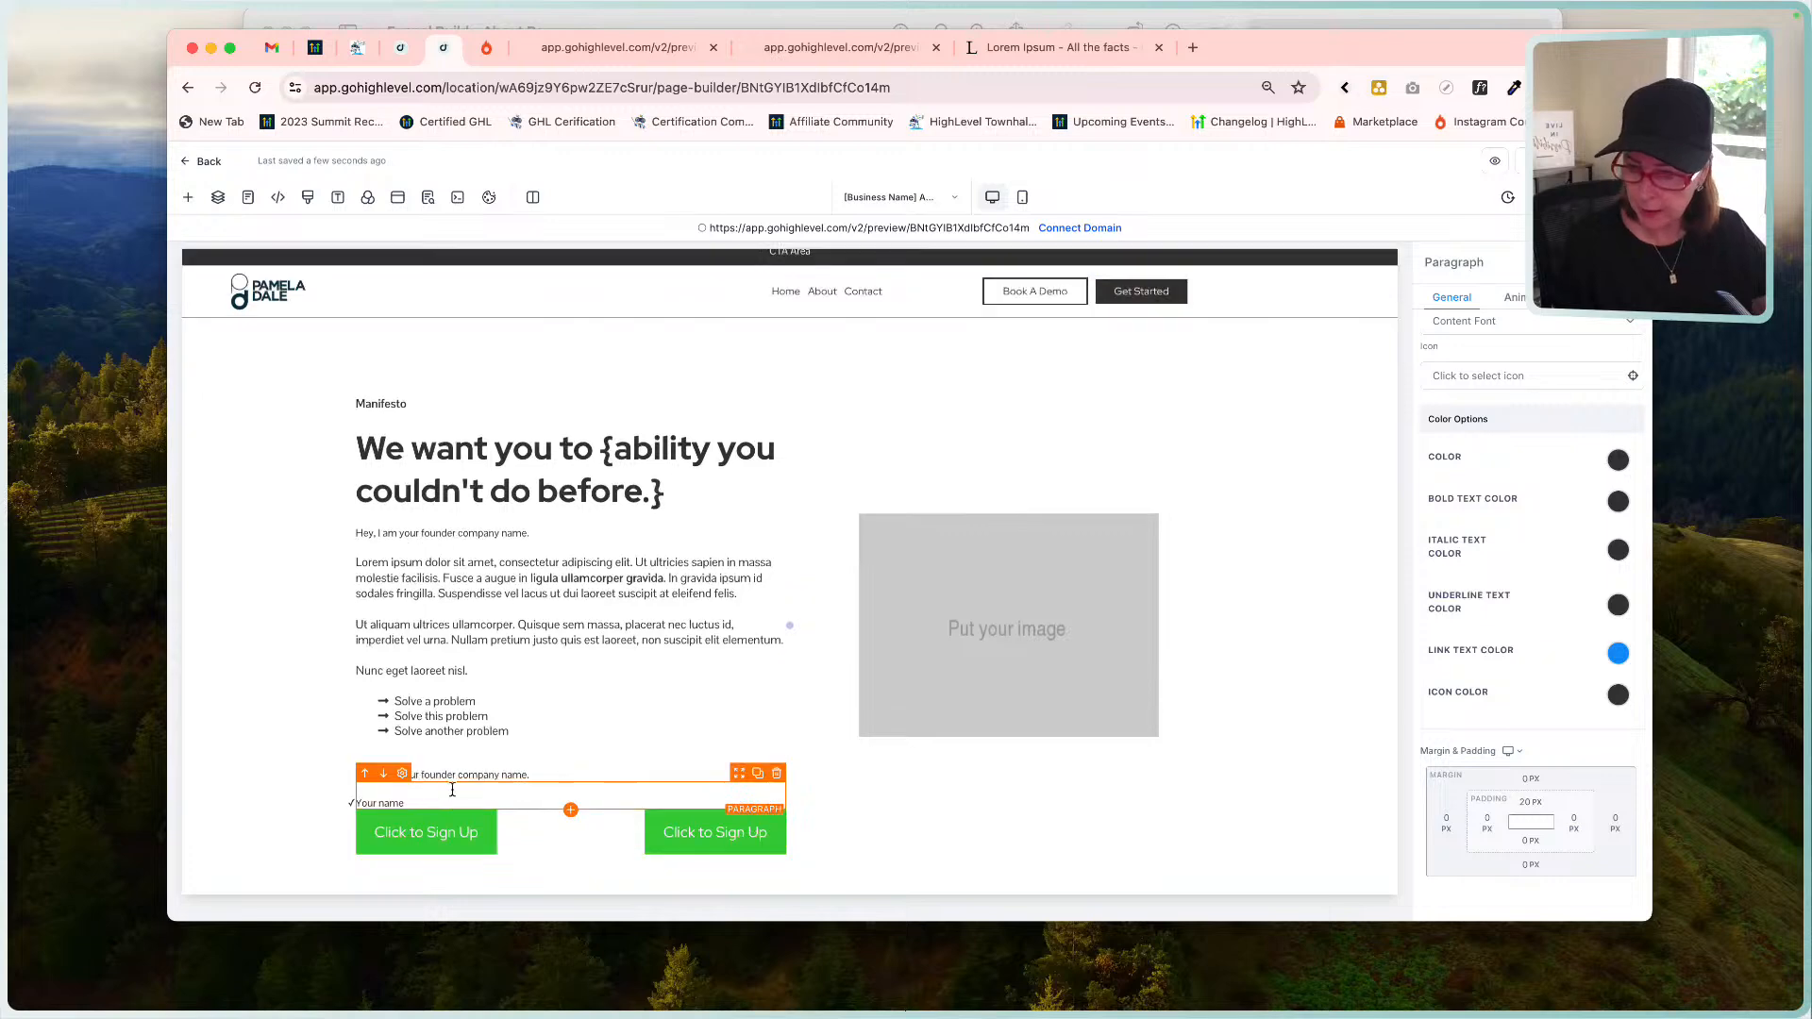
click(774, 777)
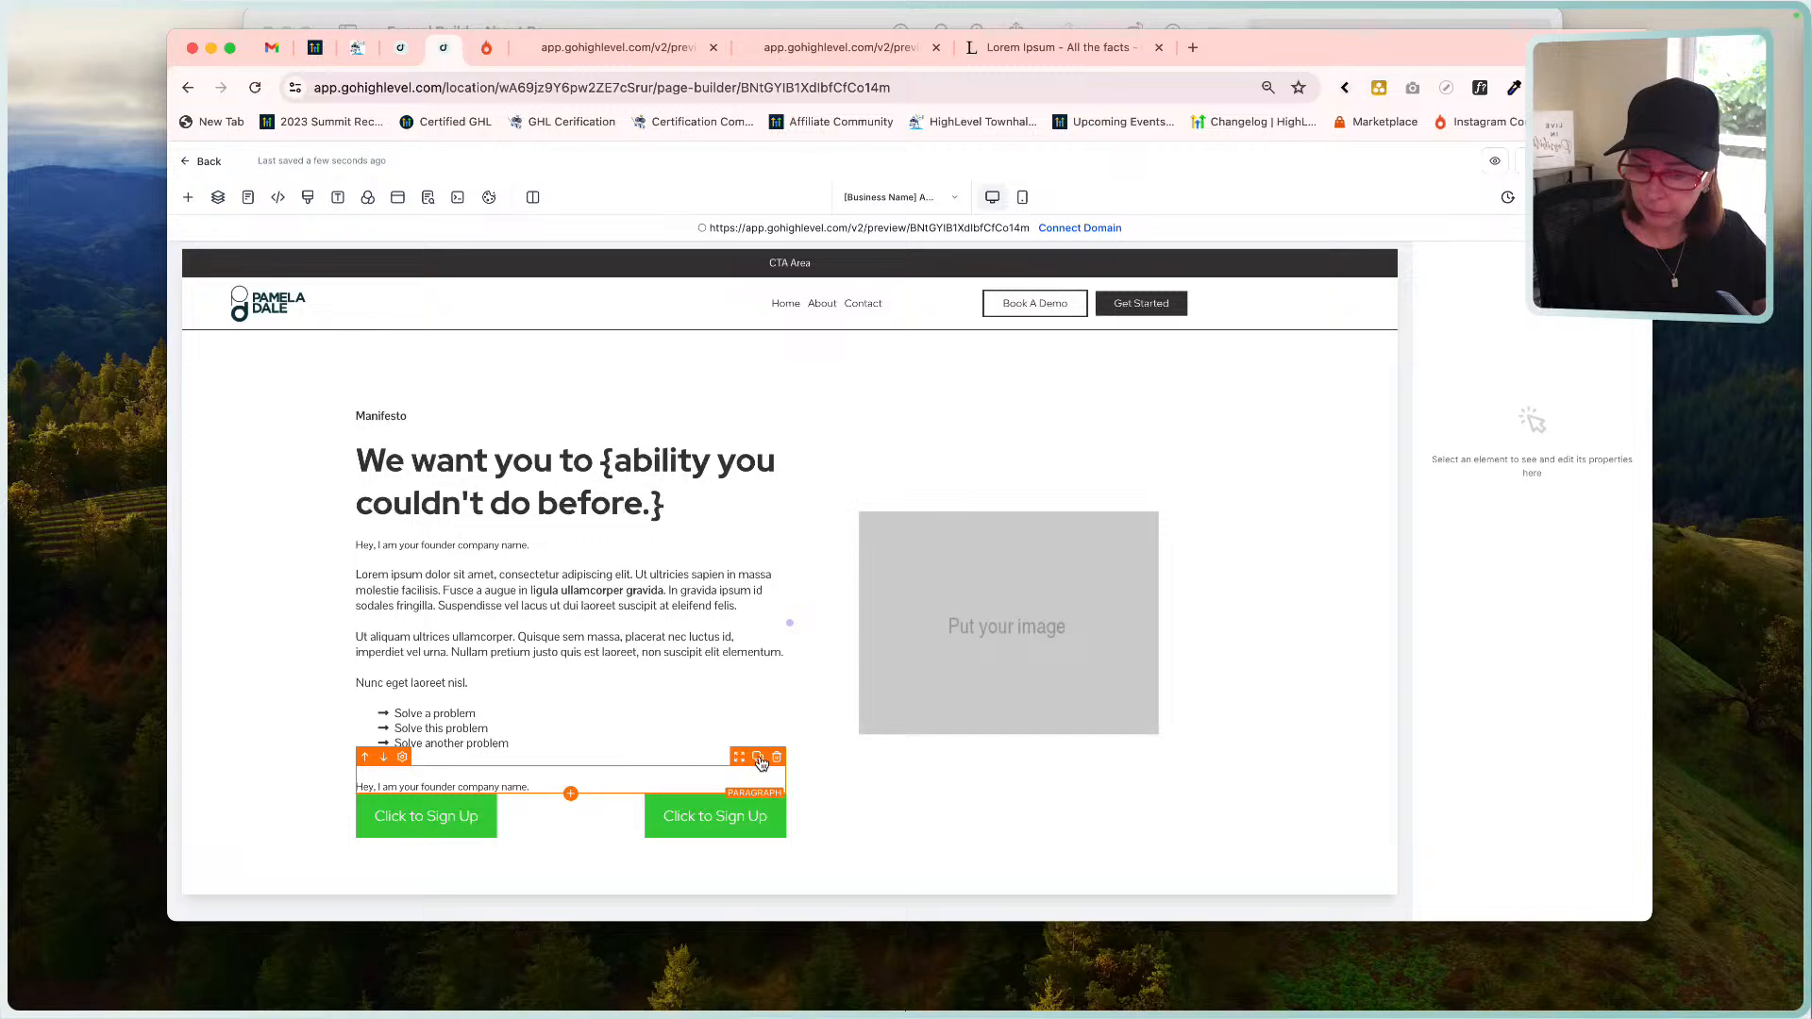
click(761, 760)
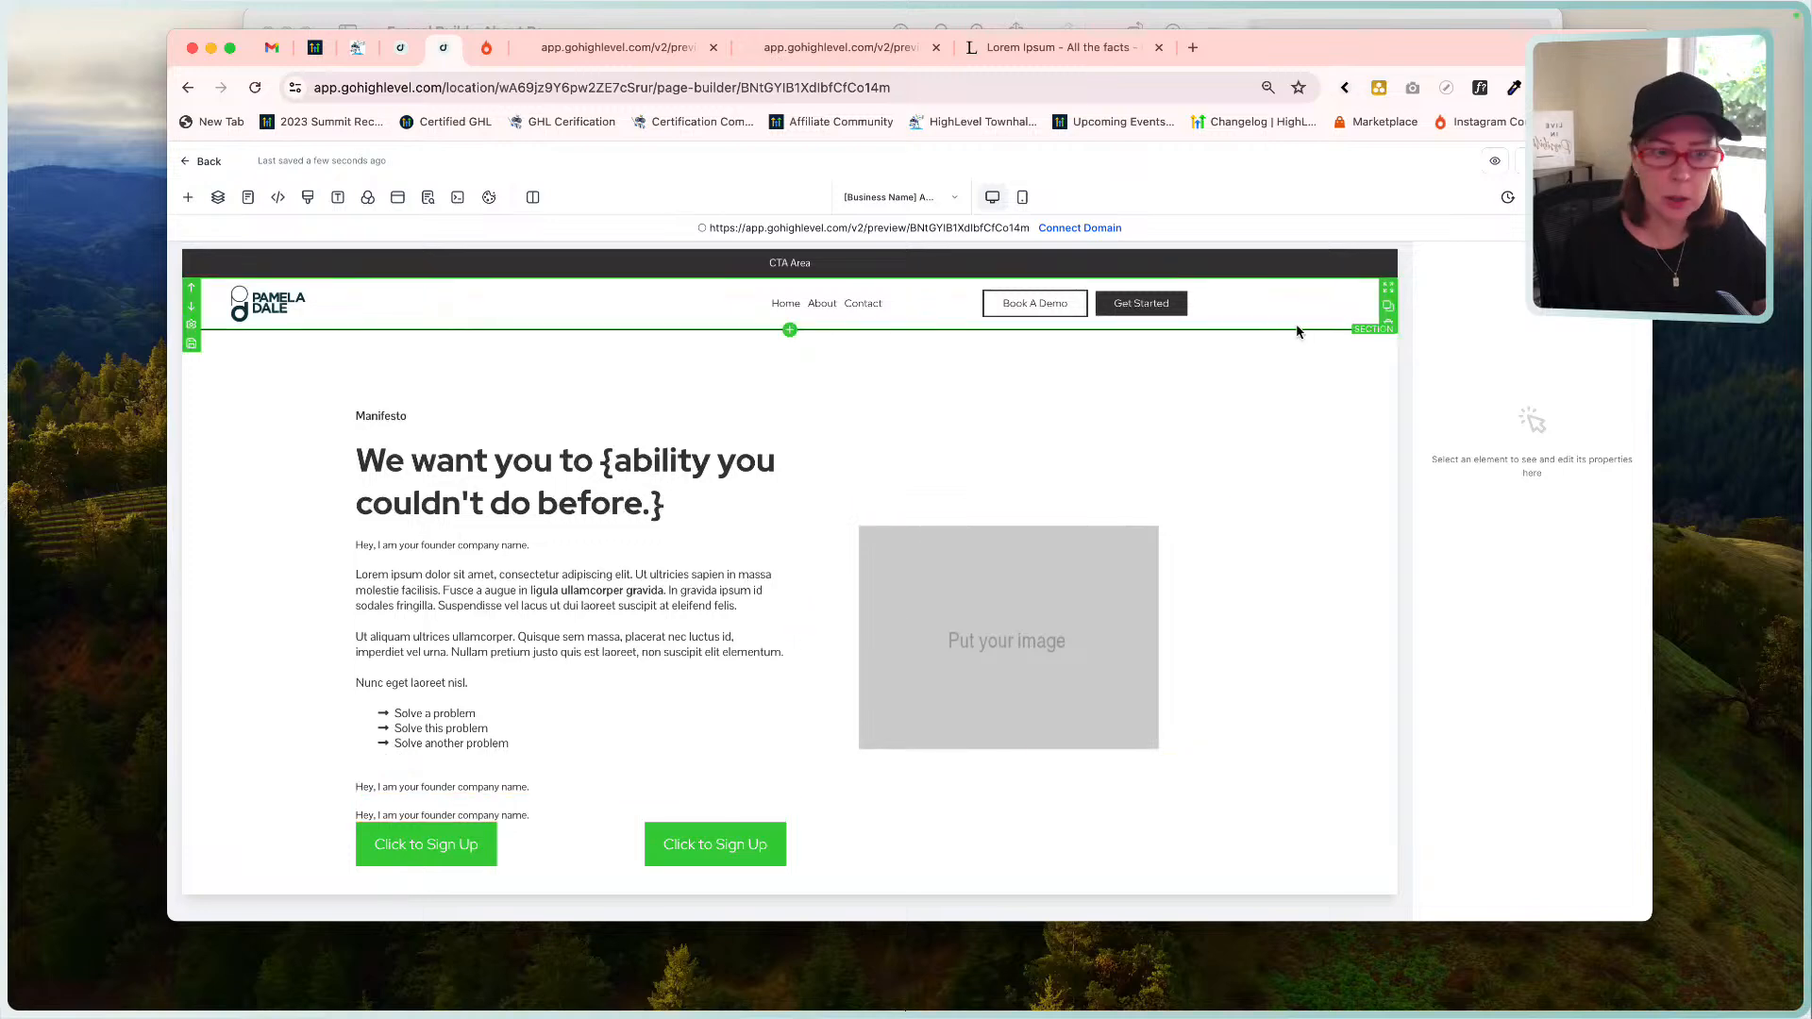
click(573, 829)
click(552, 816)
double_click(550, 815)
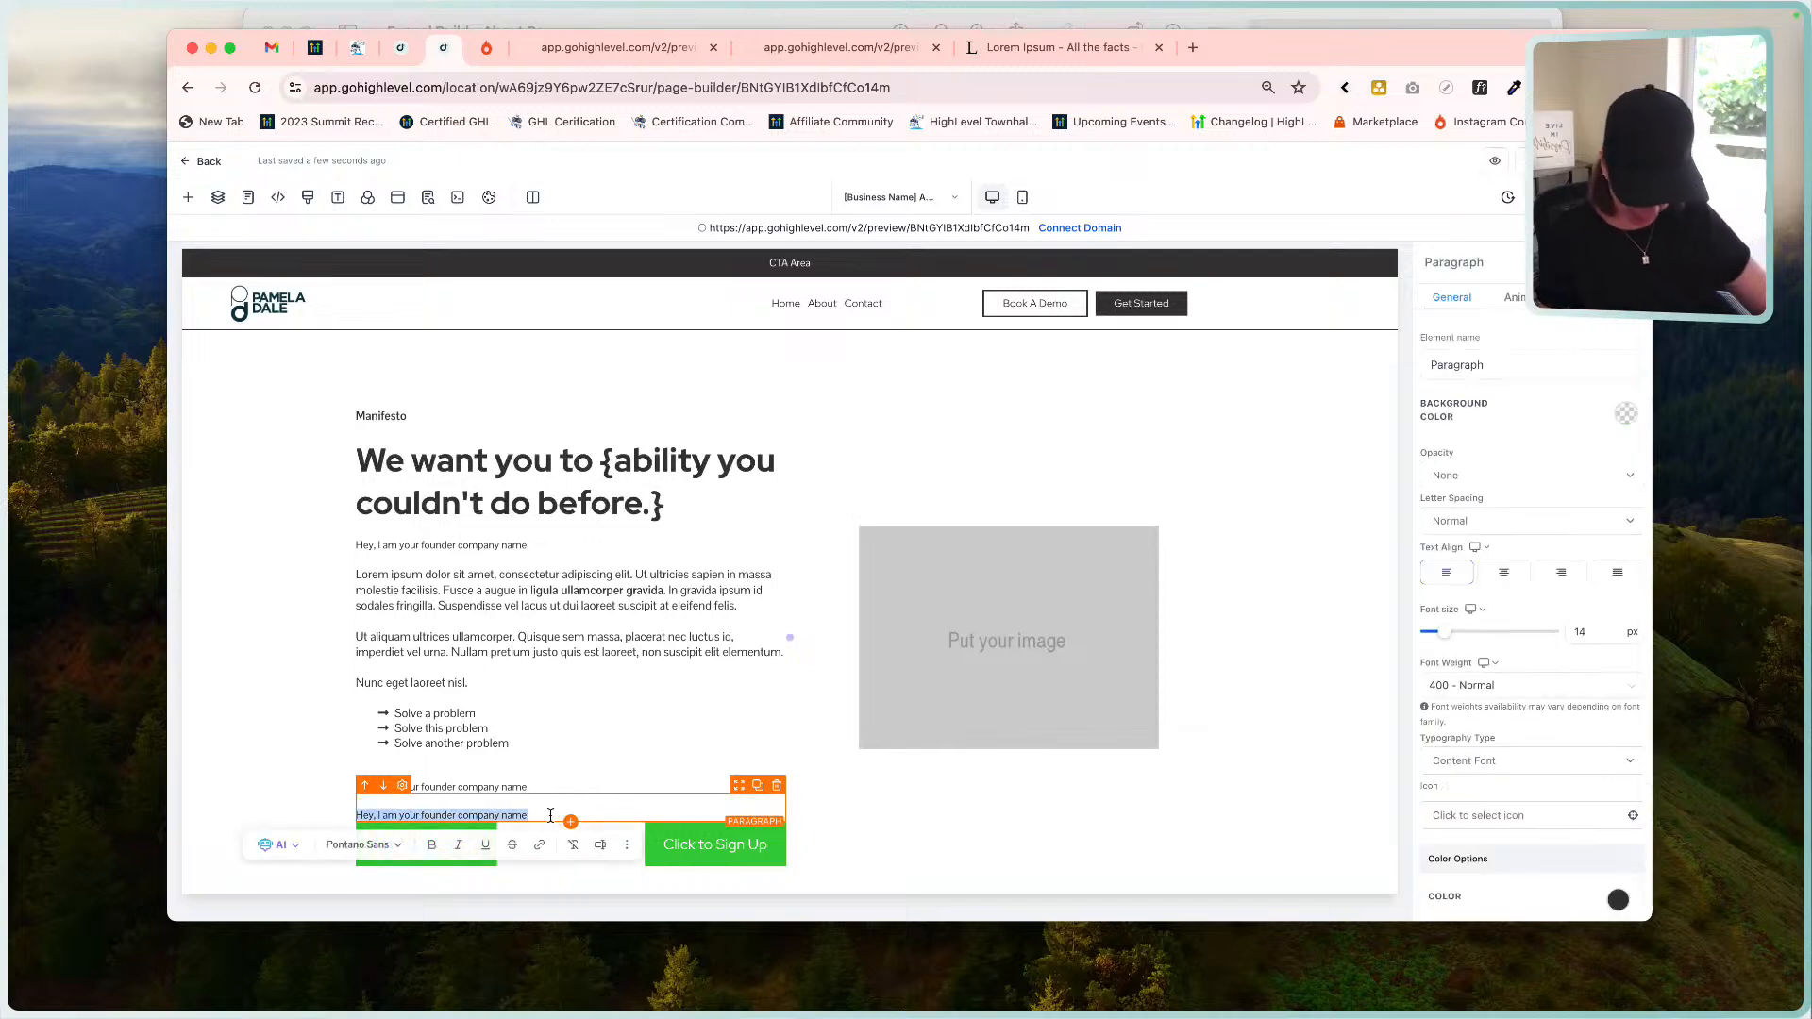
key(BackSpace)
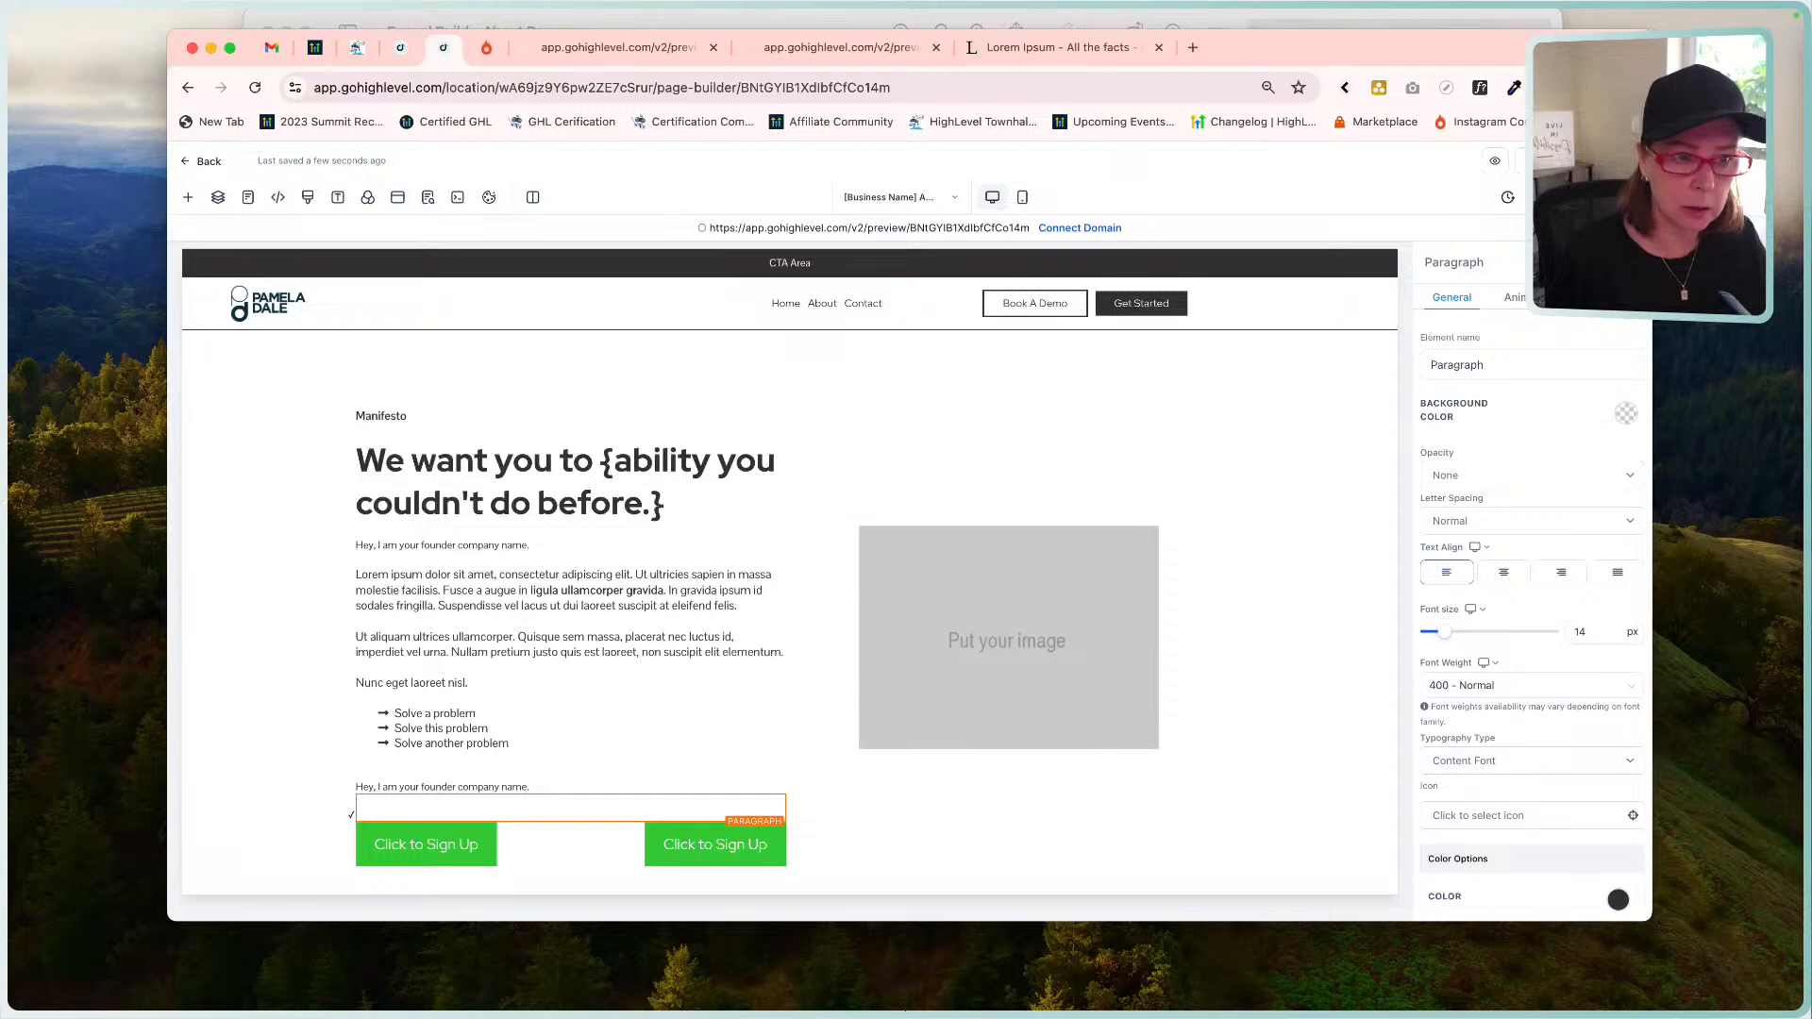
key(Delete)
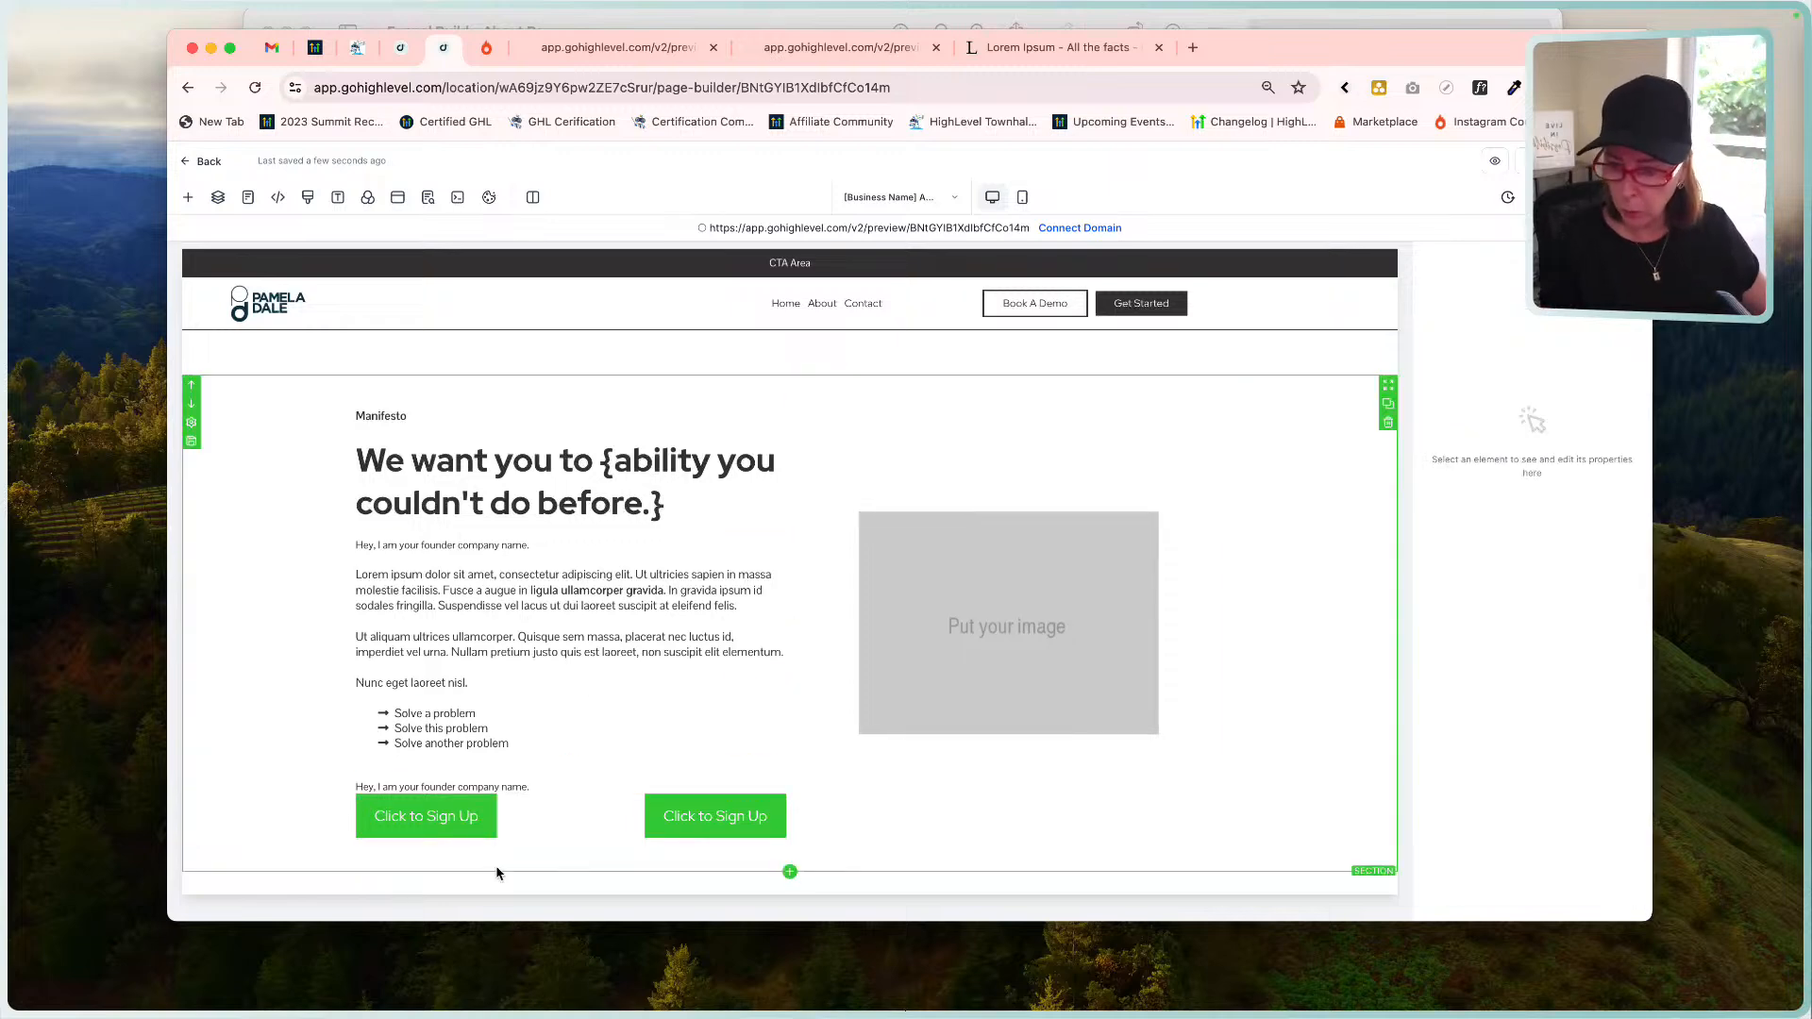
Create a '- Your Name' sign-off line from a fresh copy of the founder paragraph.
click(758, 757)
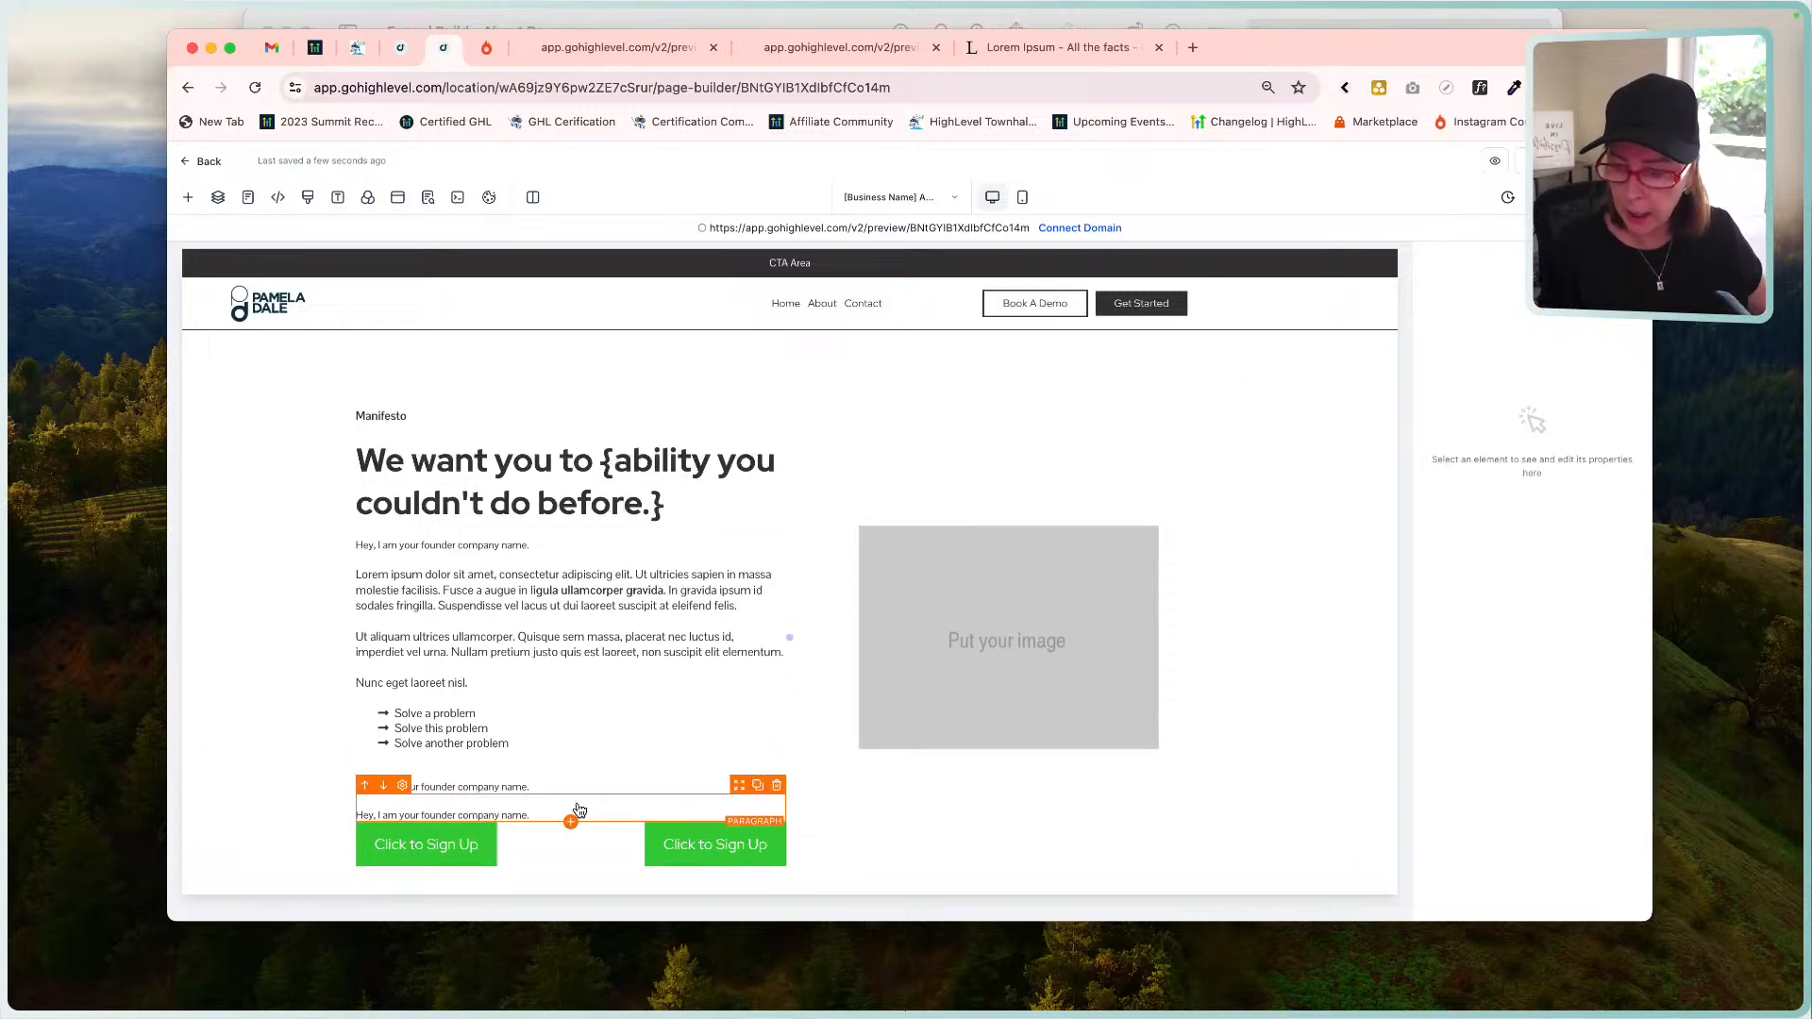
click(572, 809)
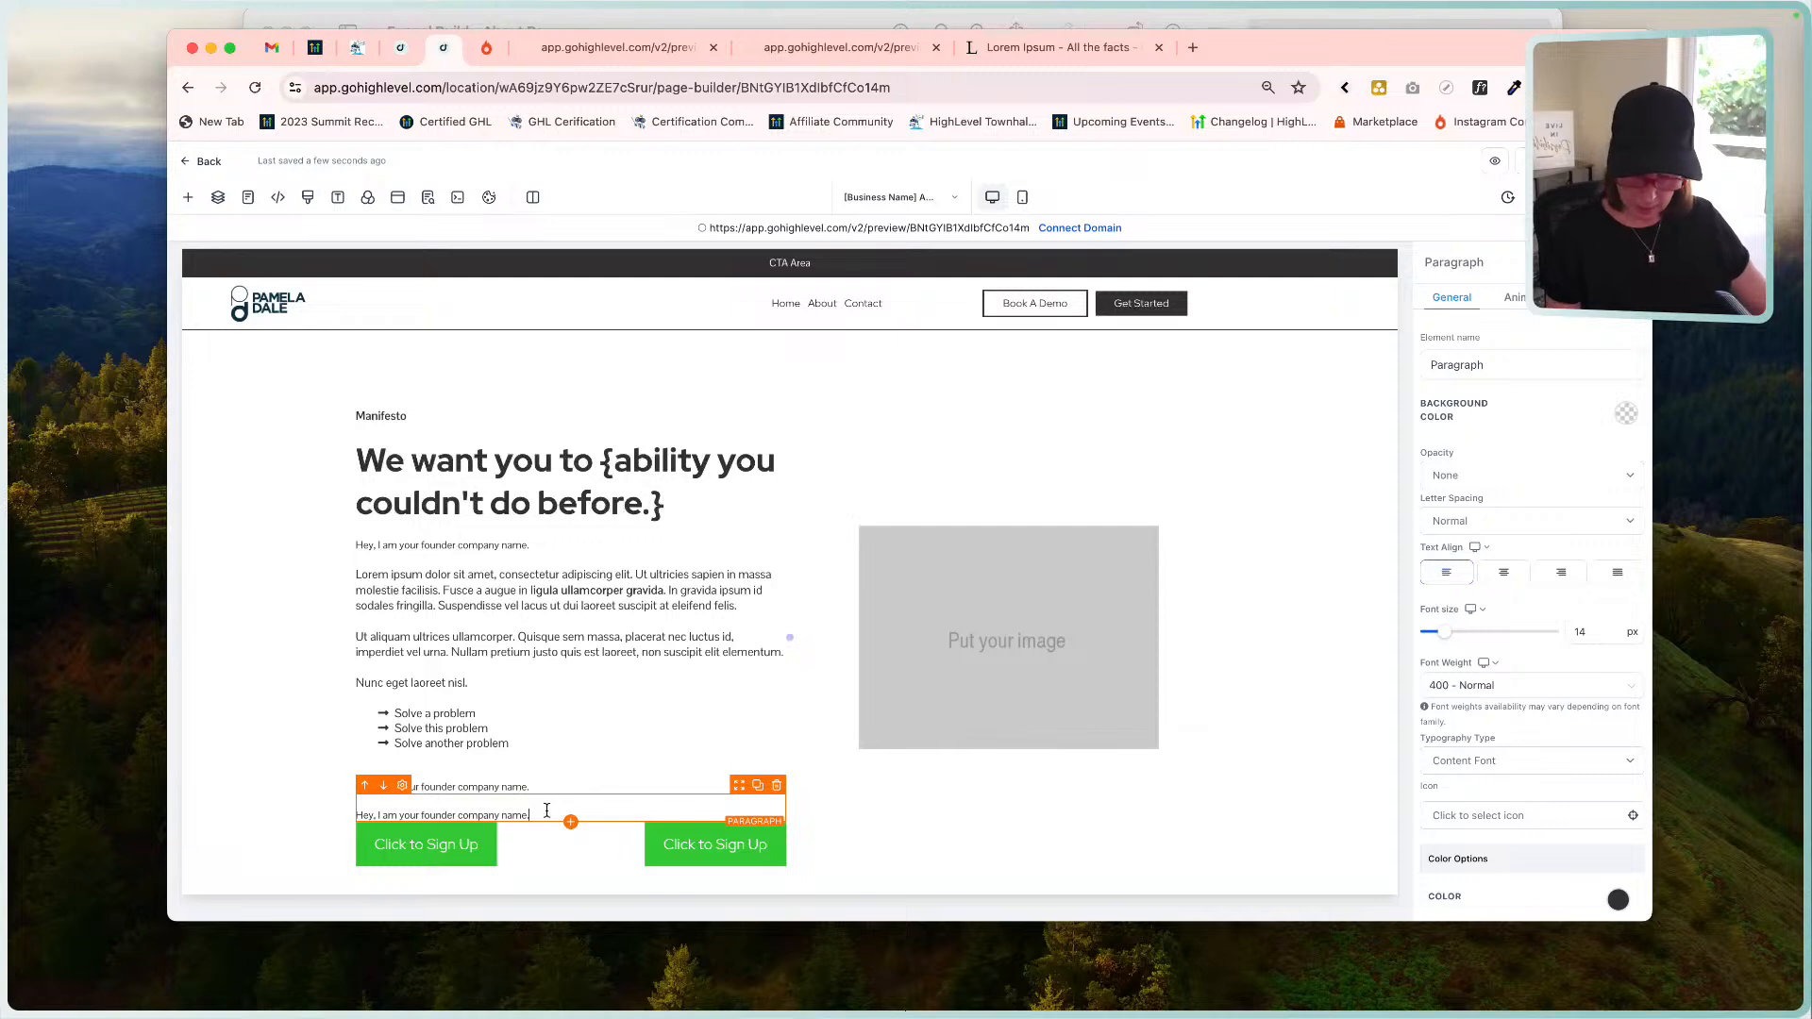
triple_click(547, 811)
key(BackSpace)
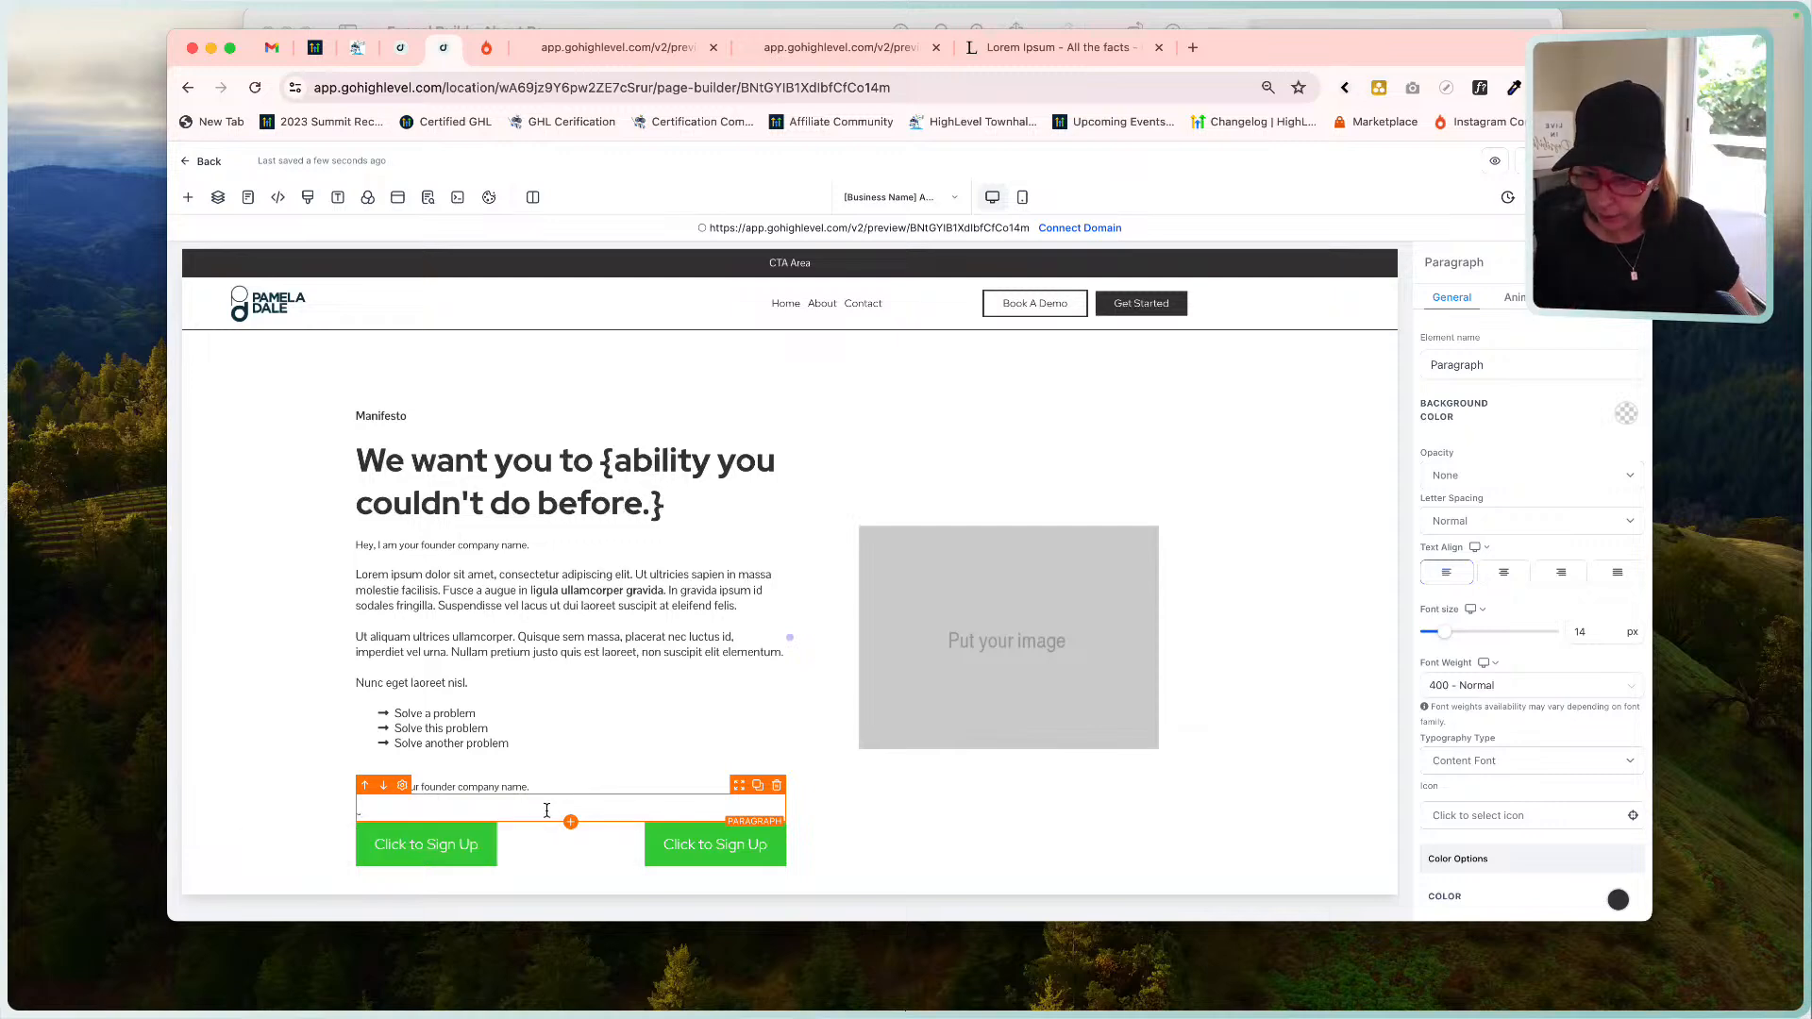
text(- Your)
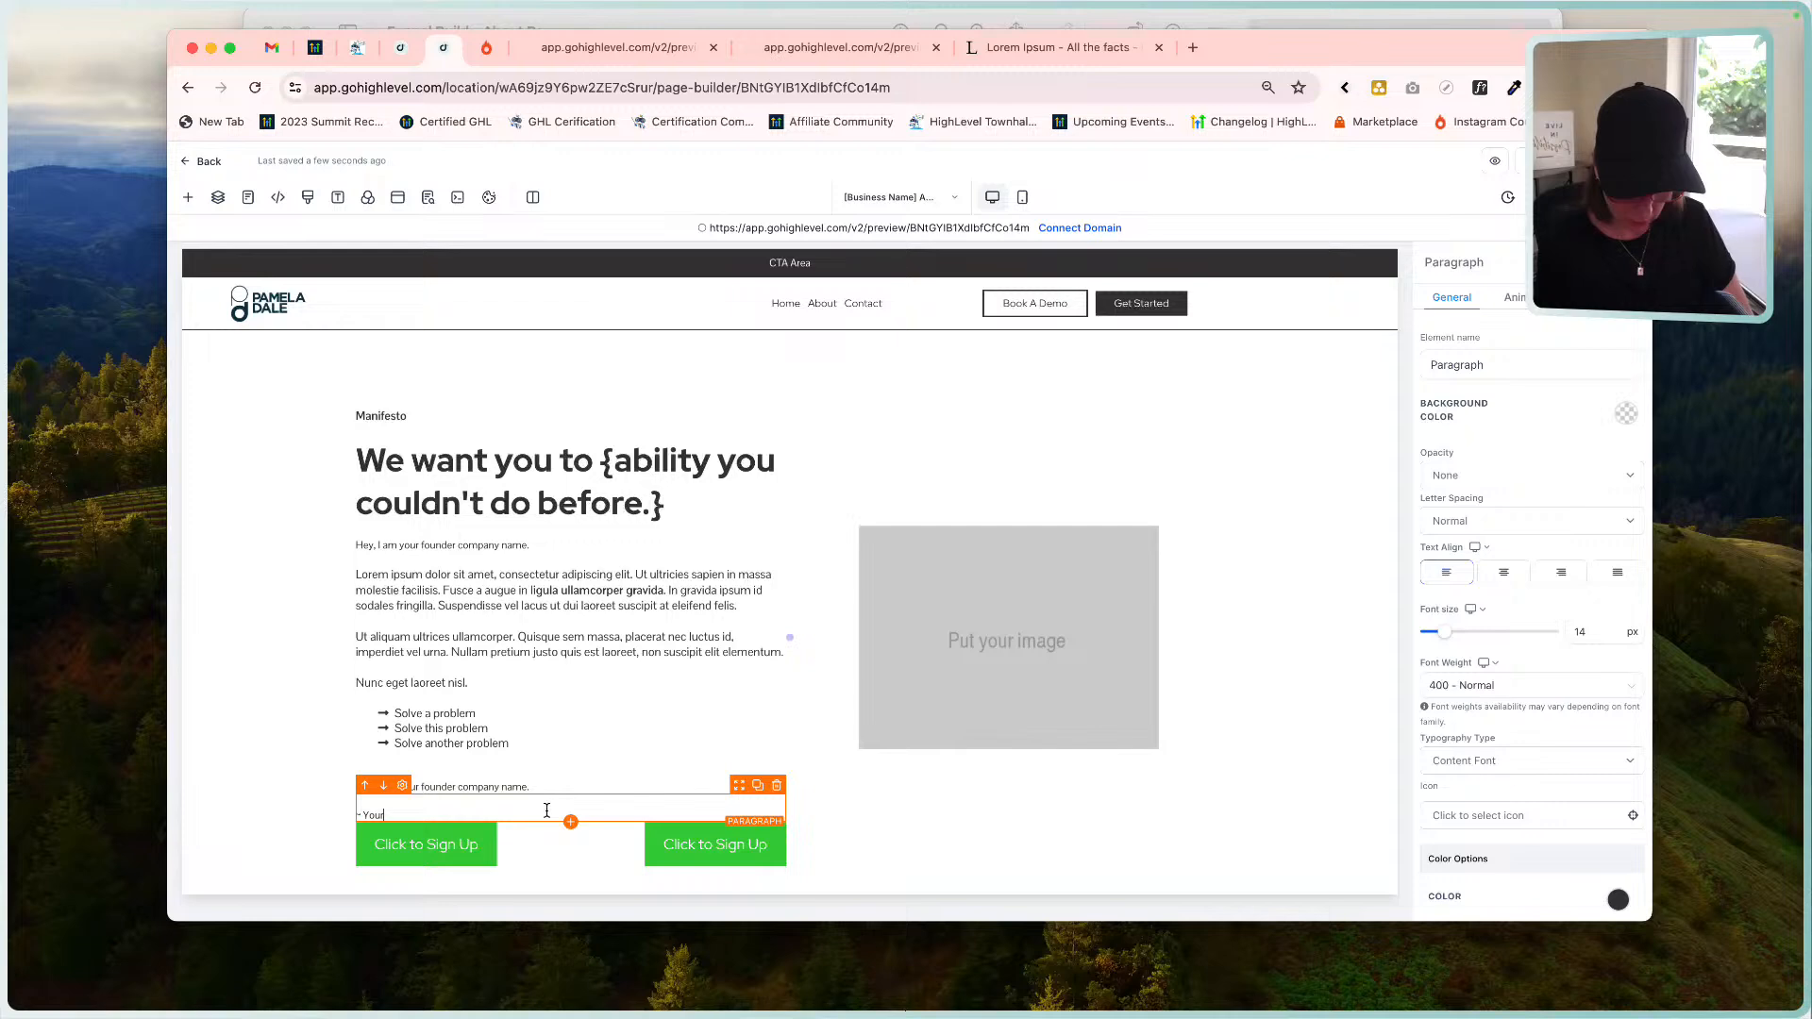
text( Name)
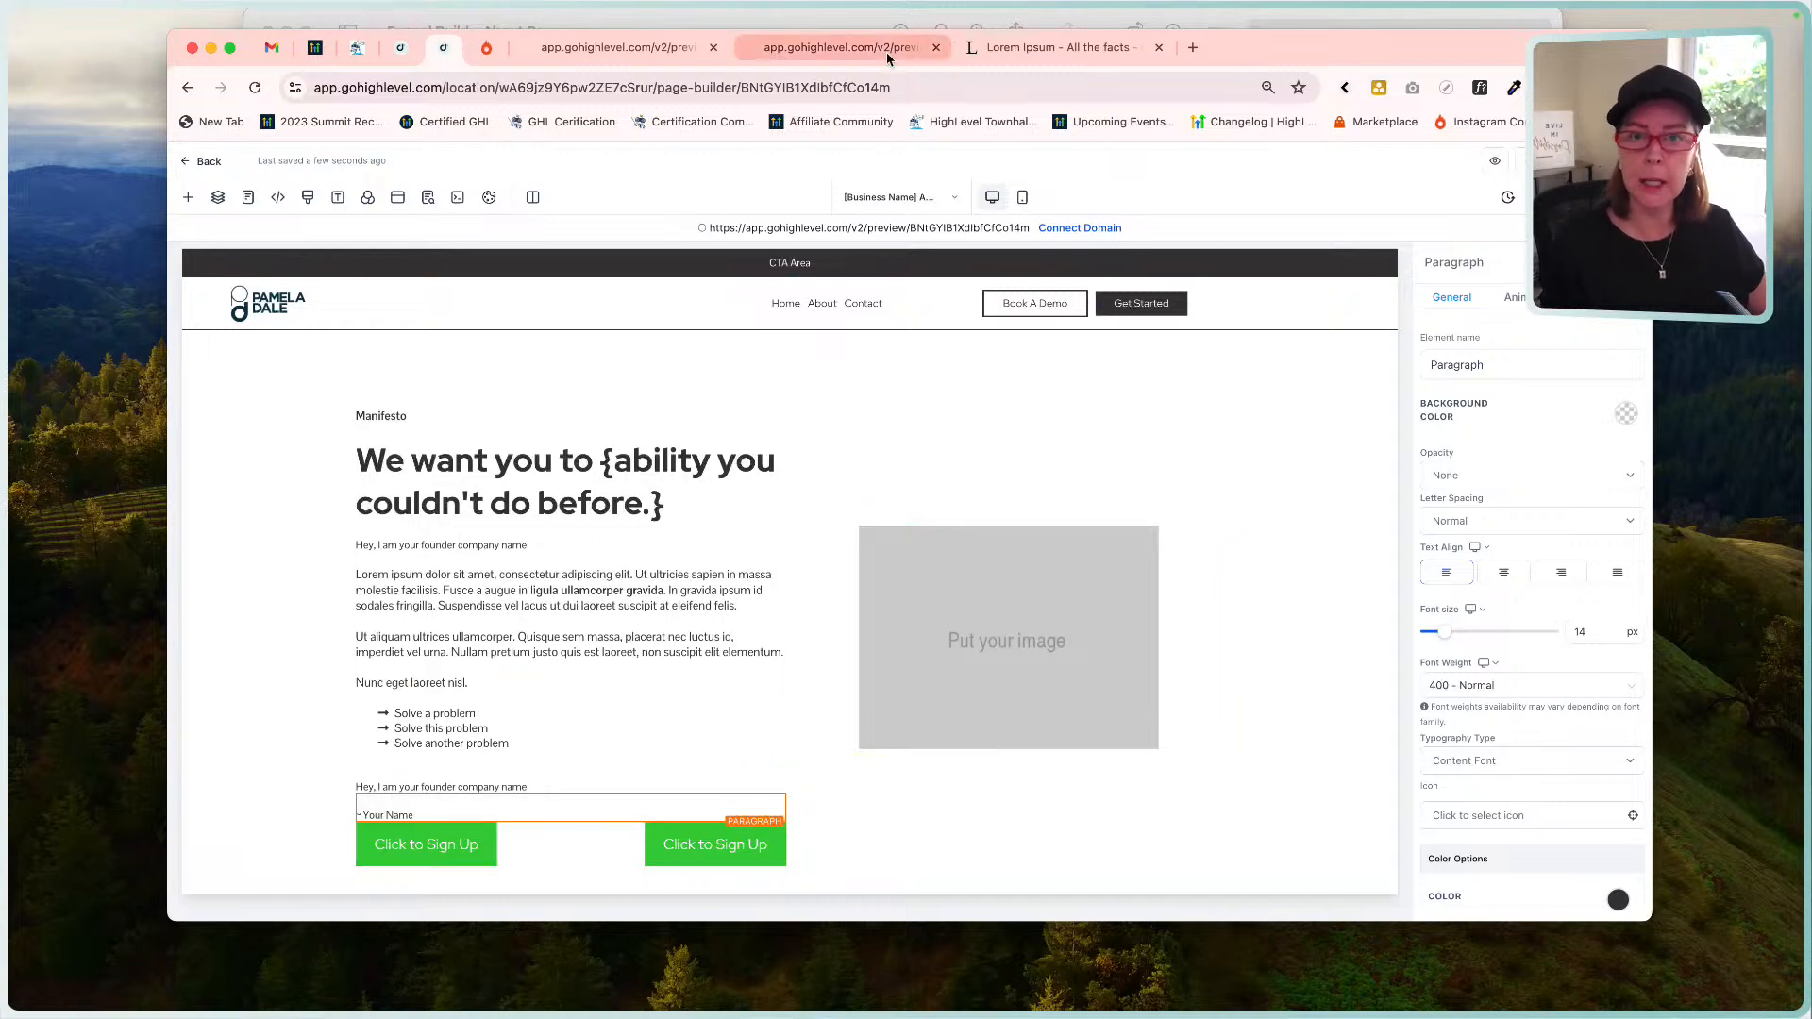
click(729, 27)
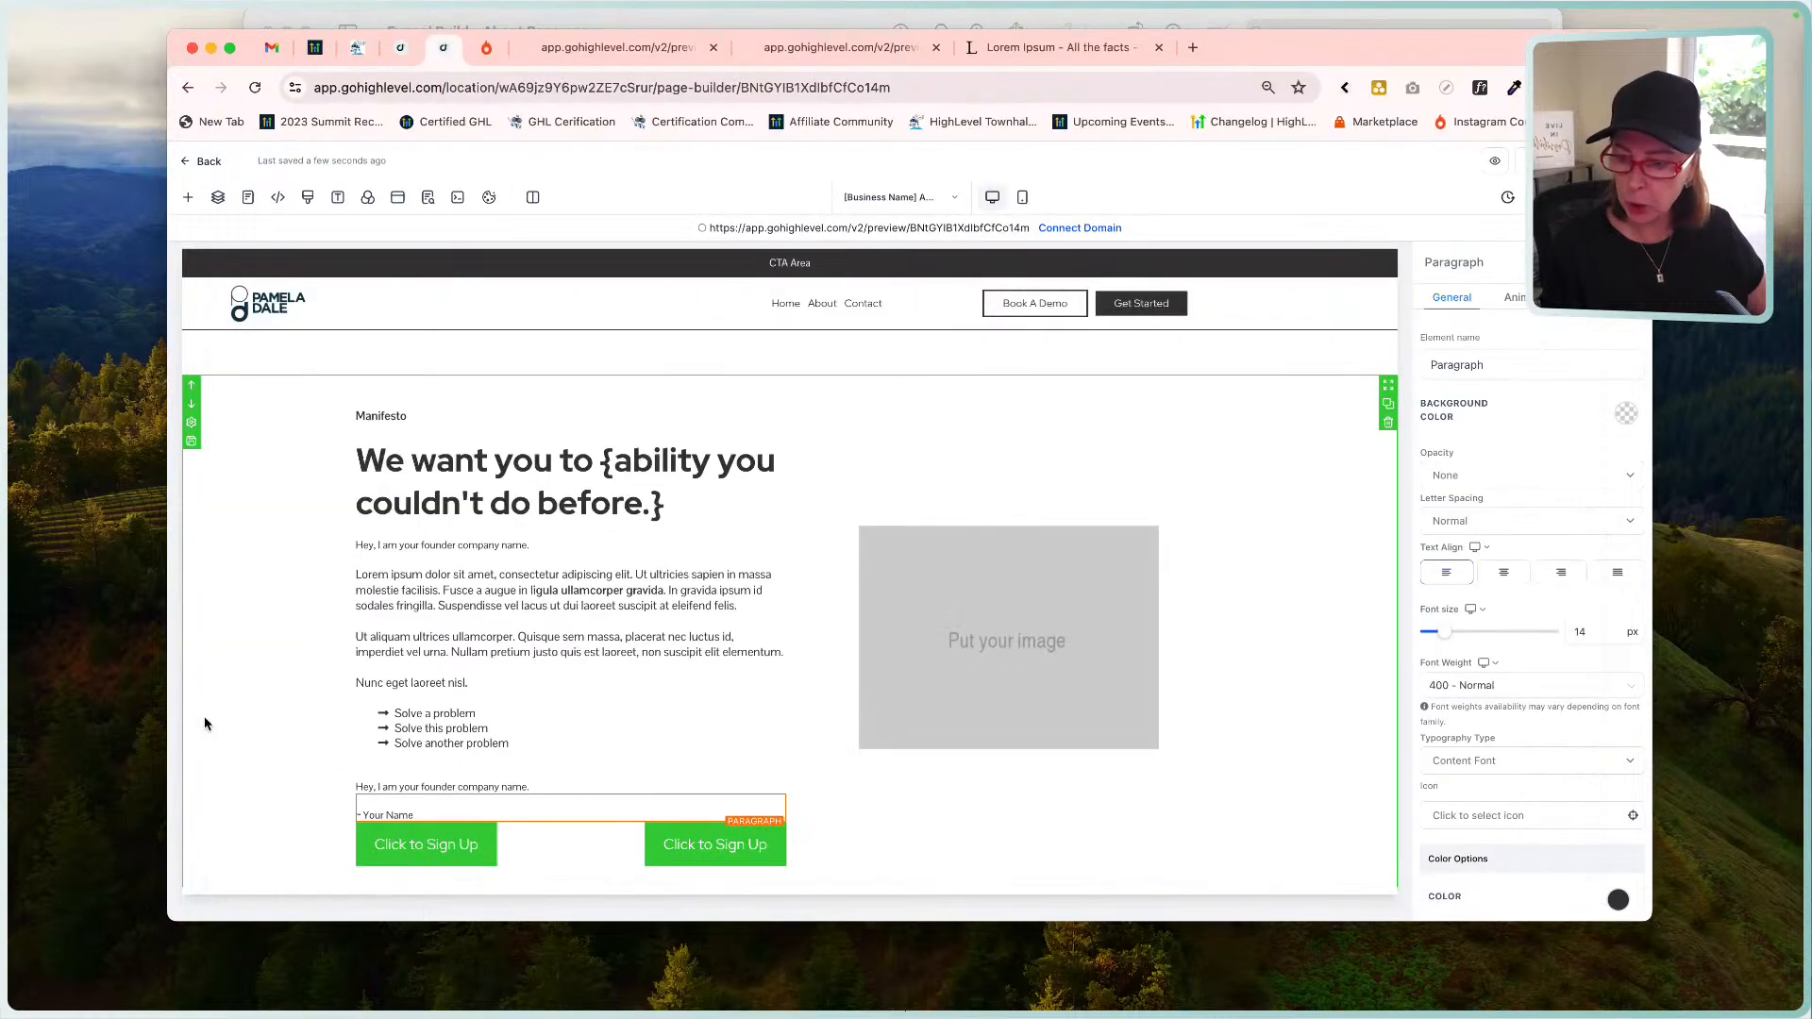
Reset the sign-up button's -60 px margin to 0 so the second button drops below the first.
click(205, 722)
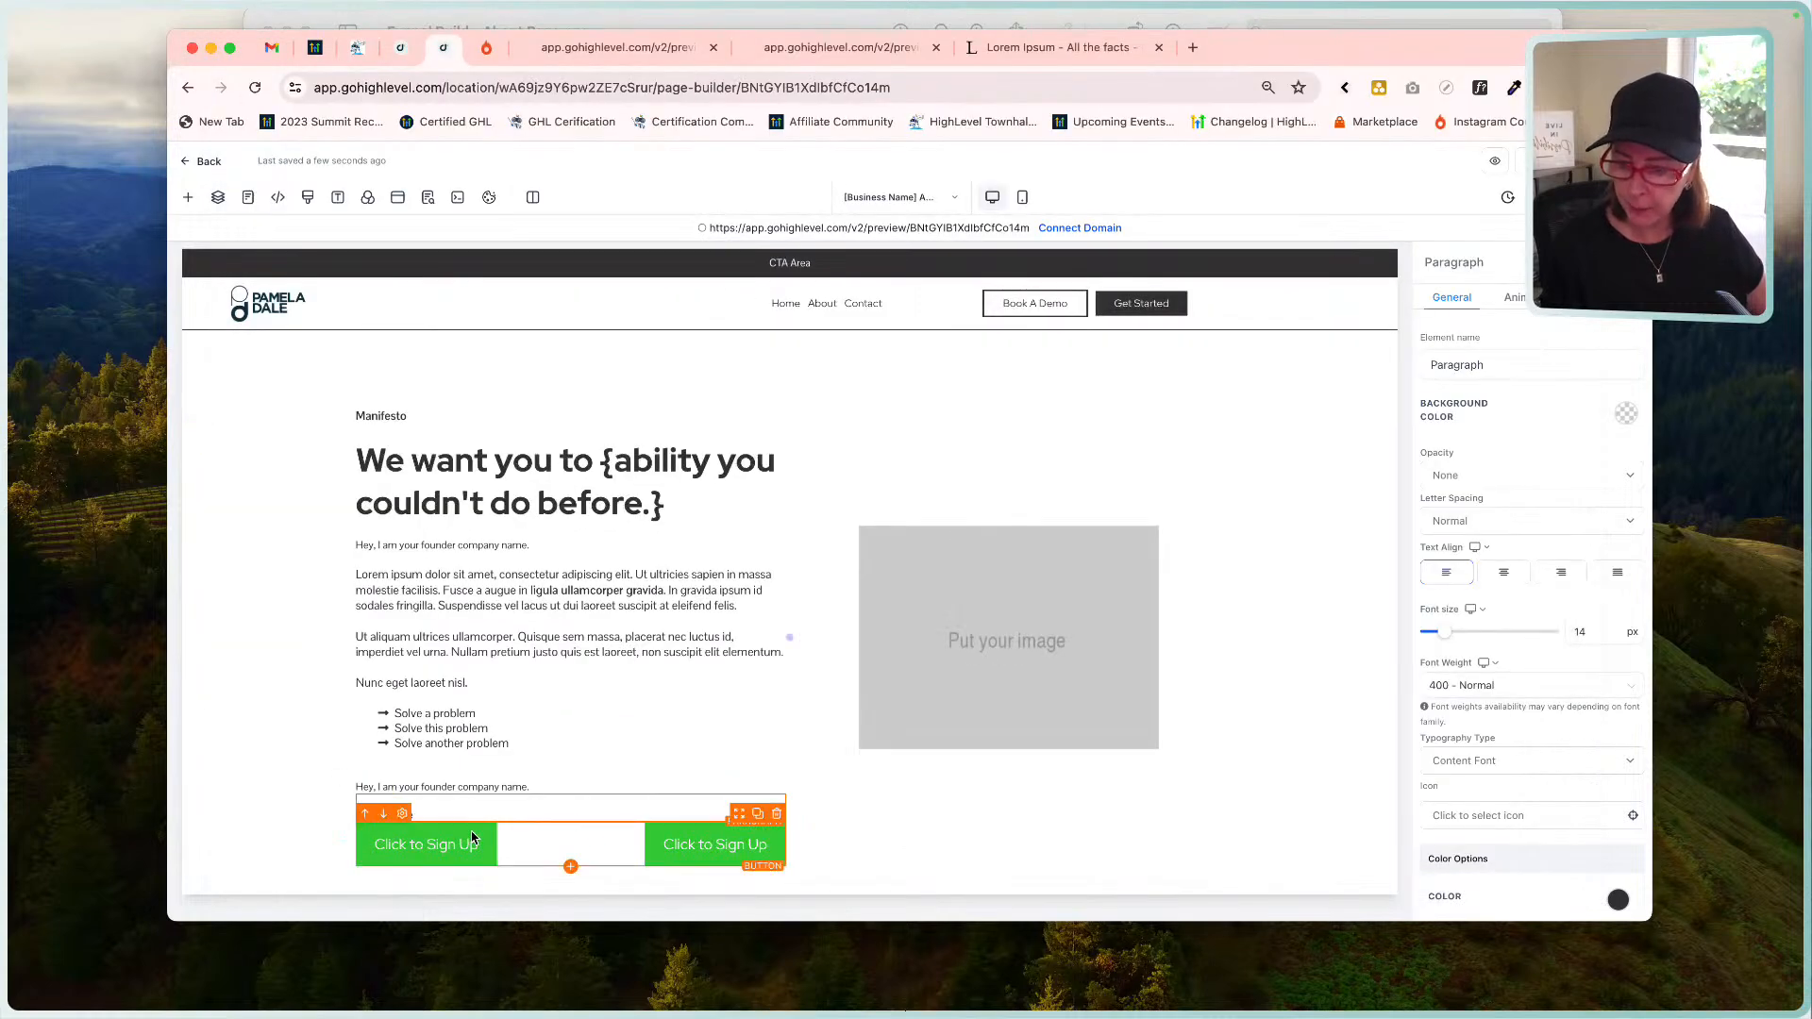
click(472, 838)
scroll(1545, 725, down, 4)
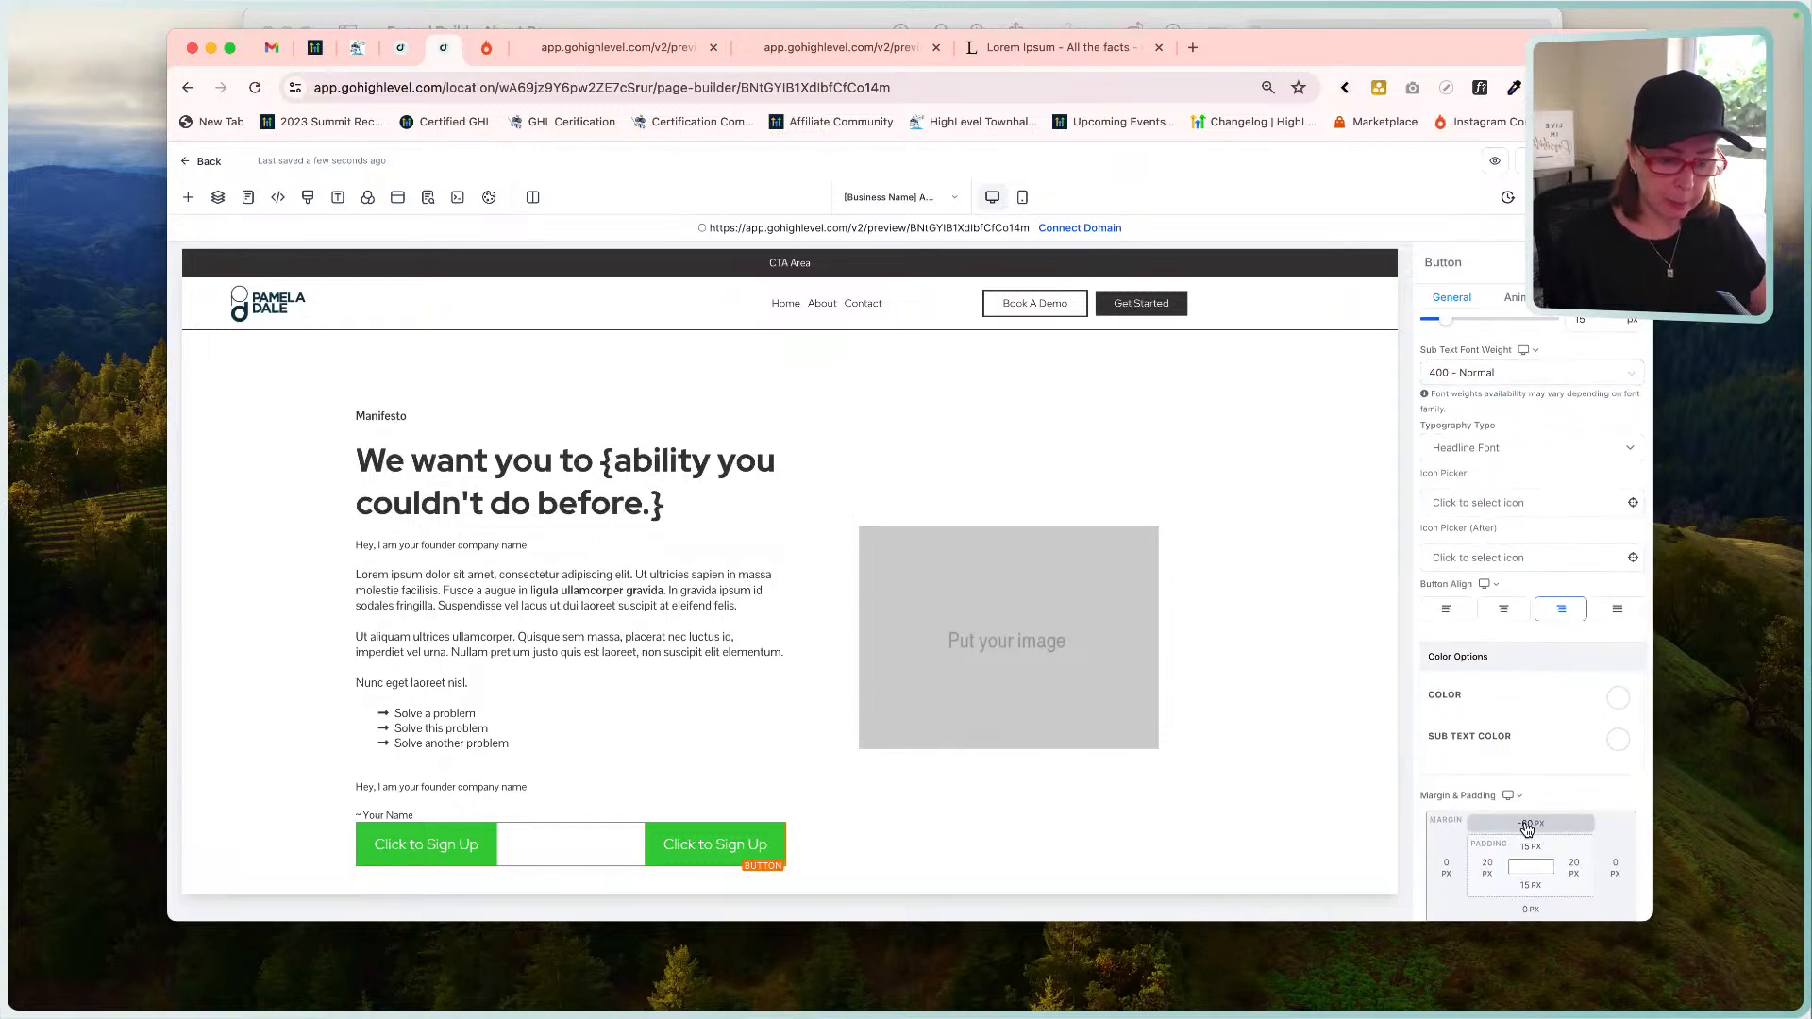
scroll(1526, 827, up, 4)
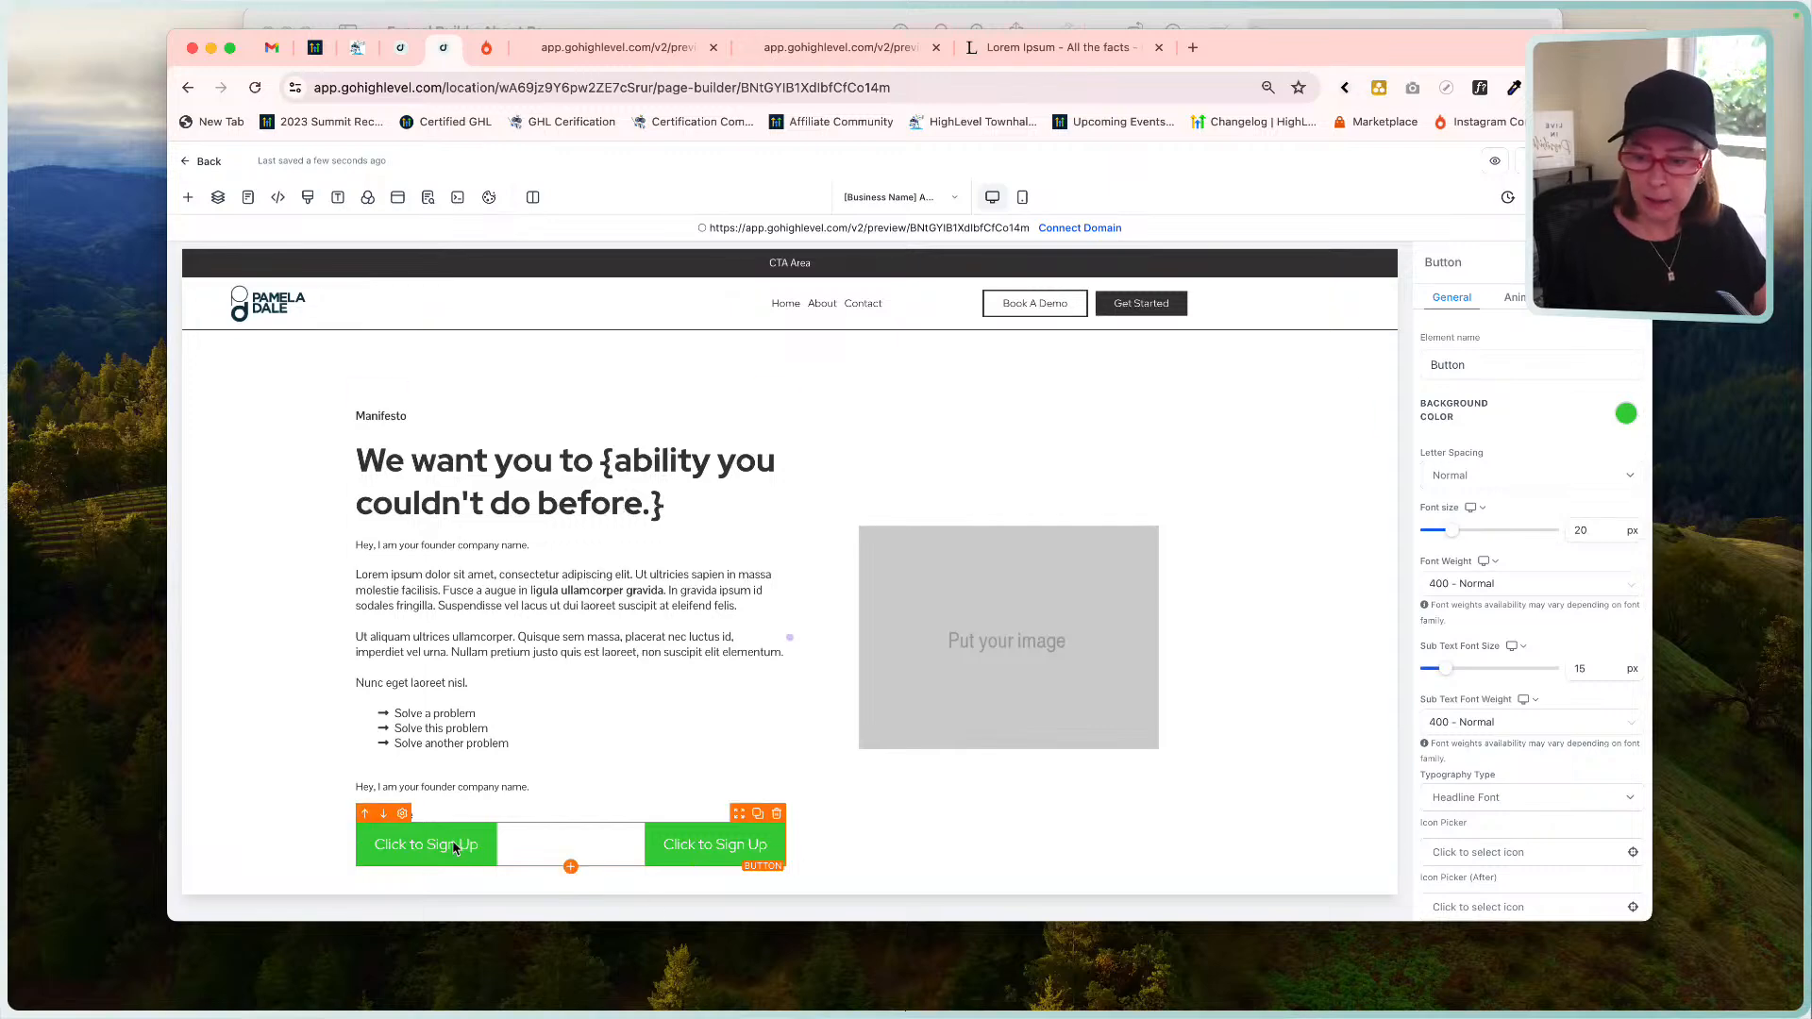
scroll(1451, 673, down, 5)
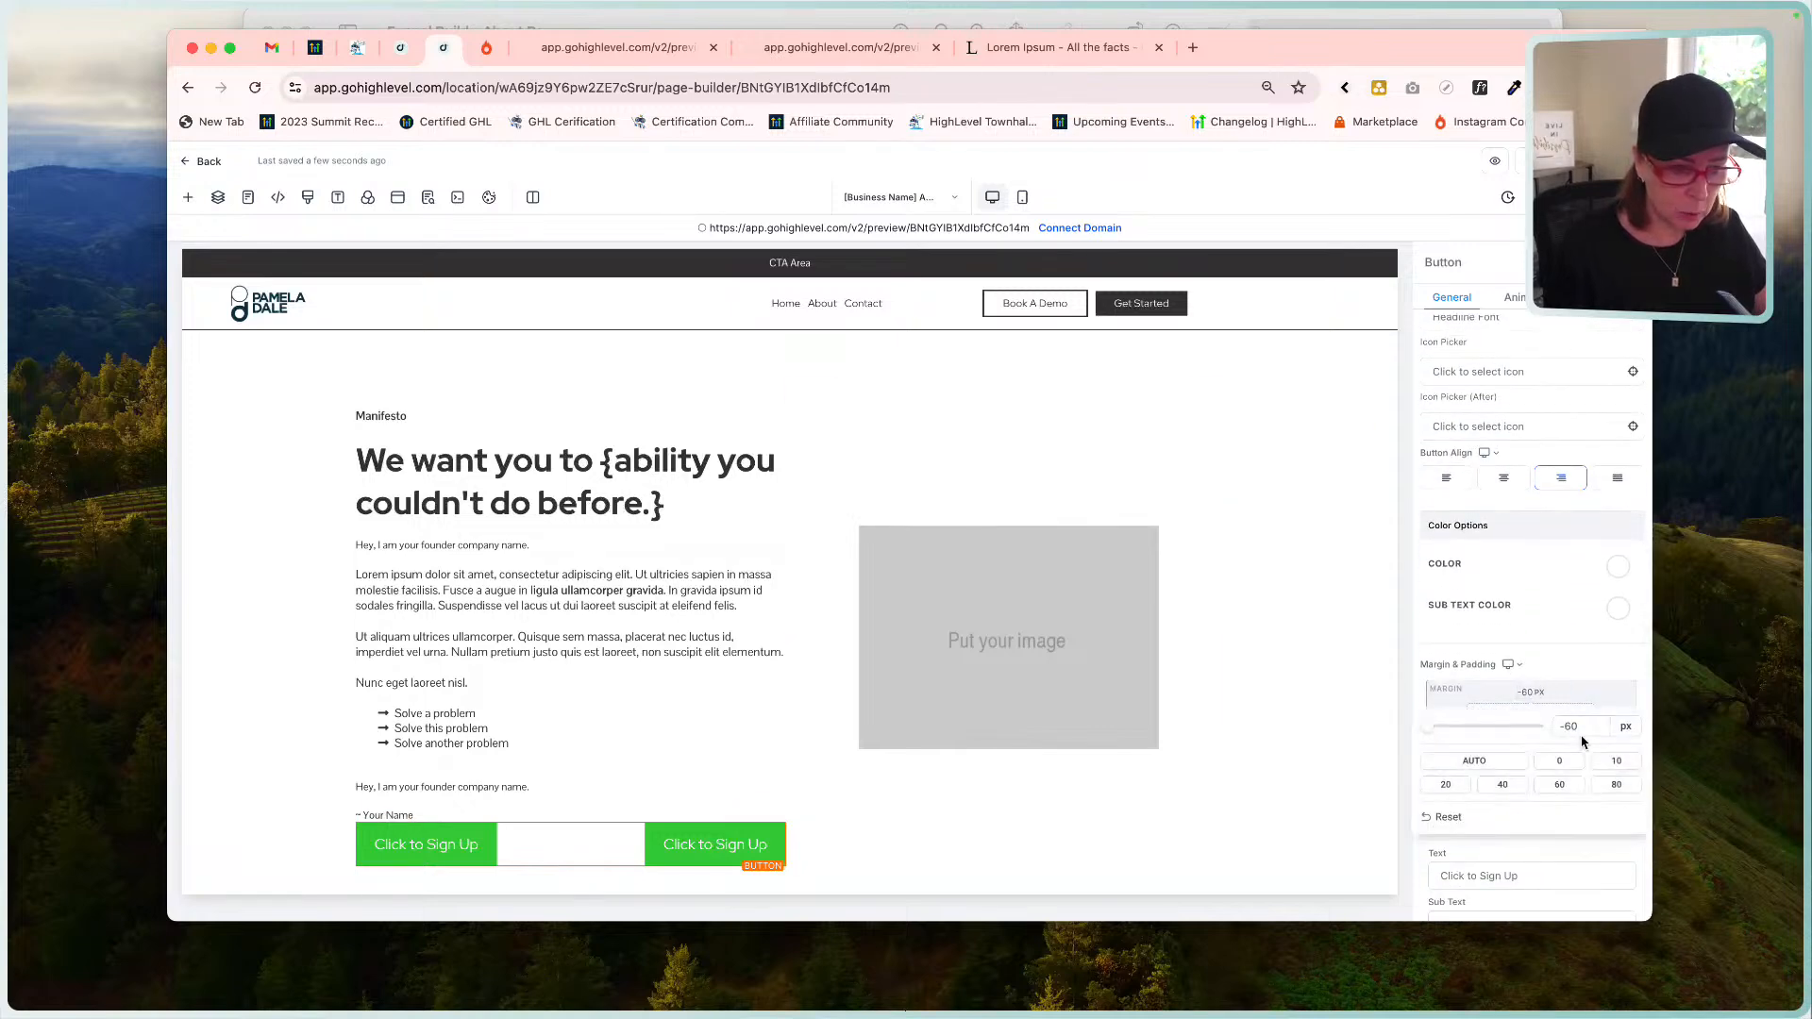
click(1562, 760)
scroll(1257, 783, down, 1)
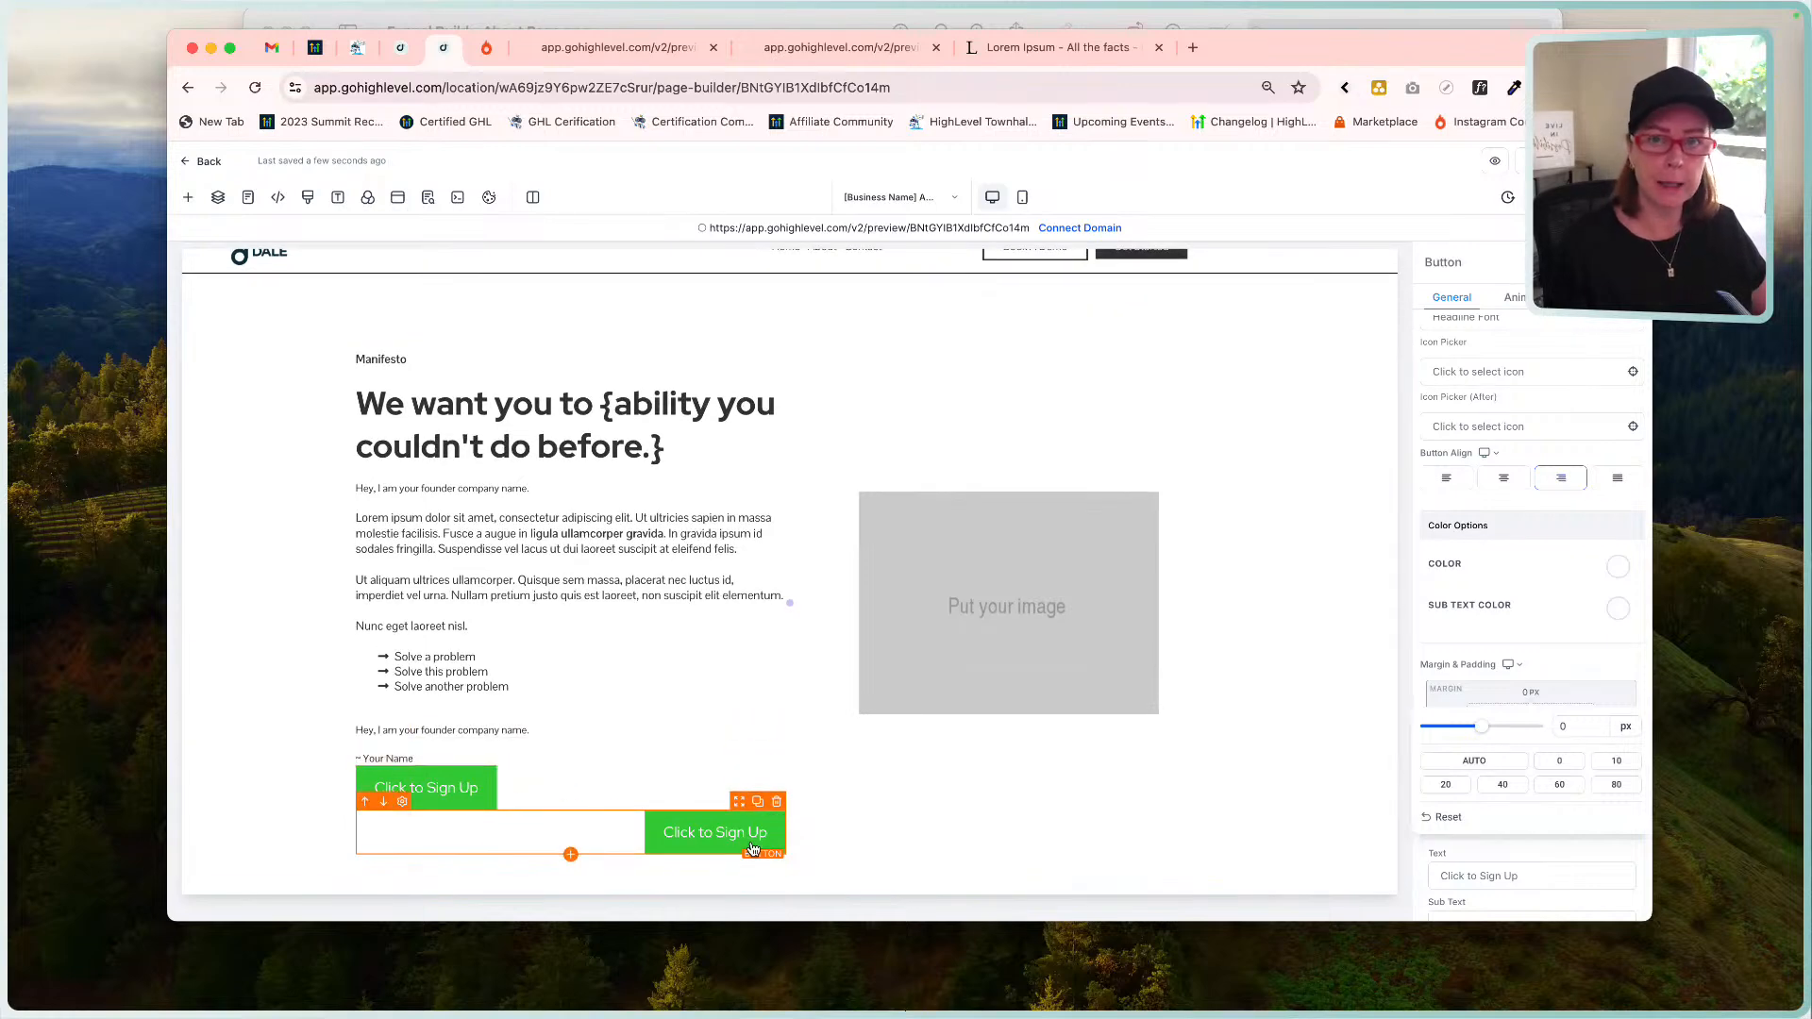
click(462, 790)
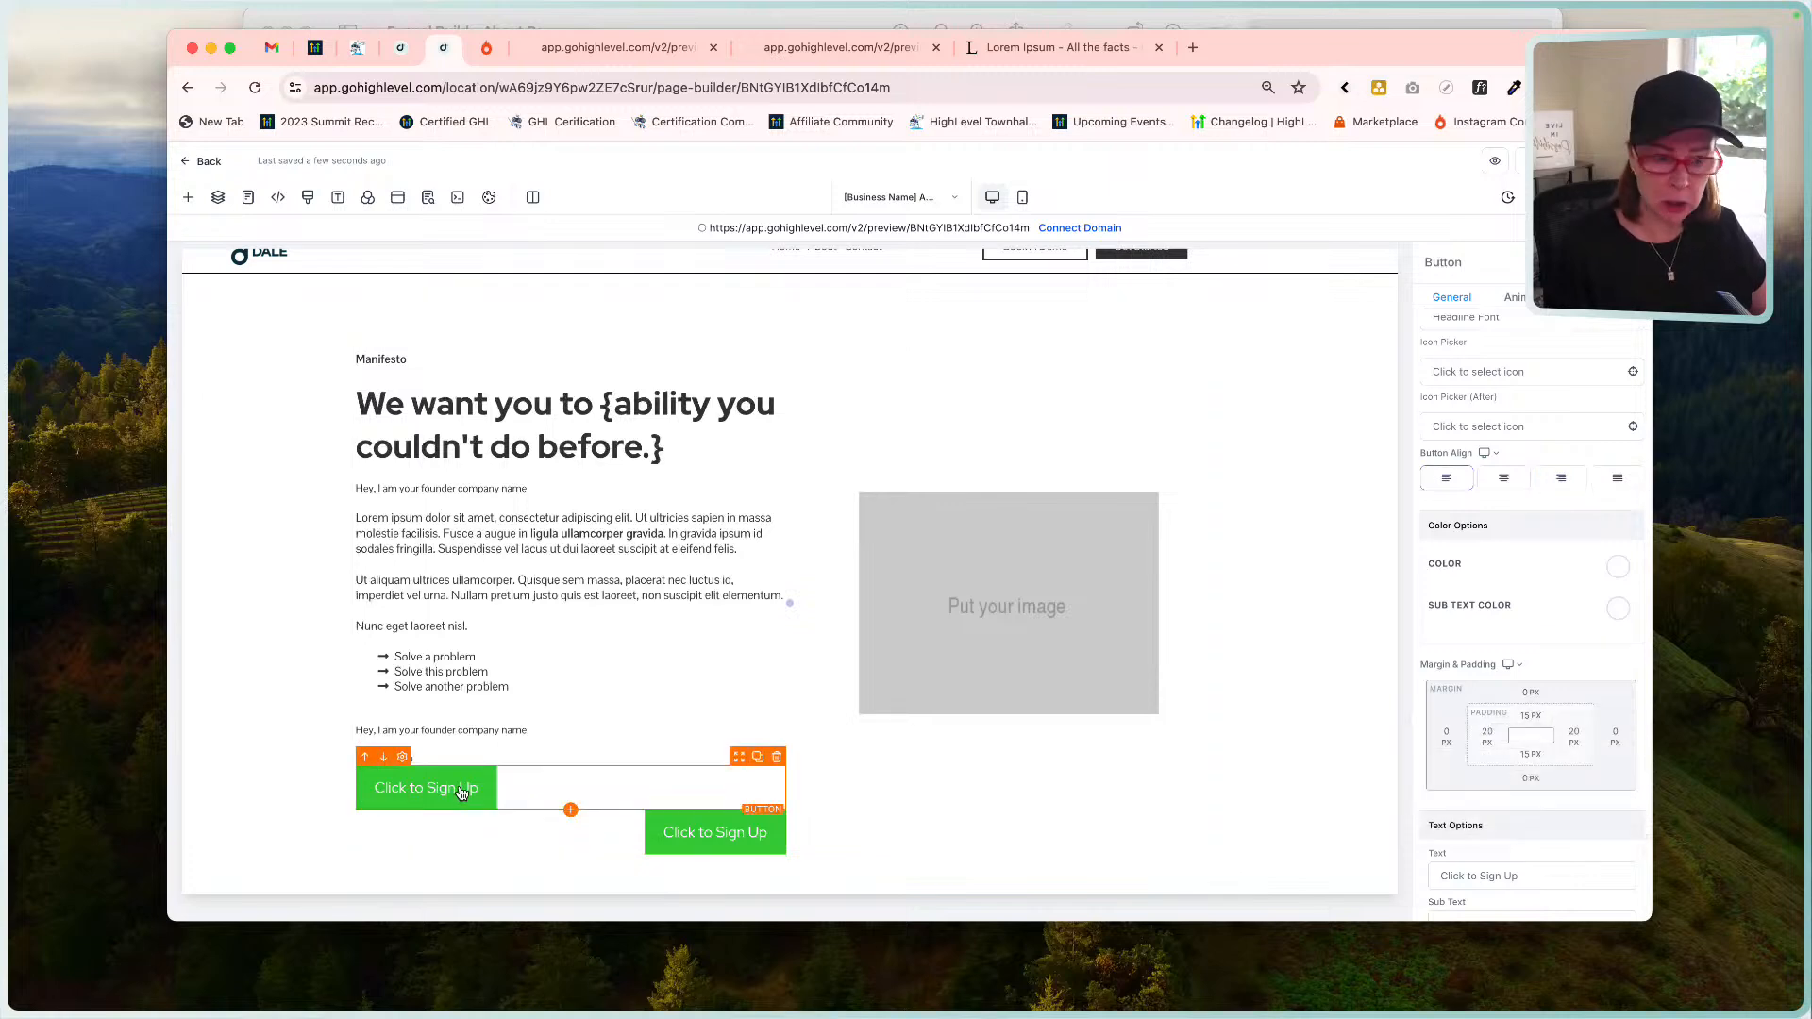
click(710, 837)
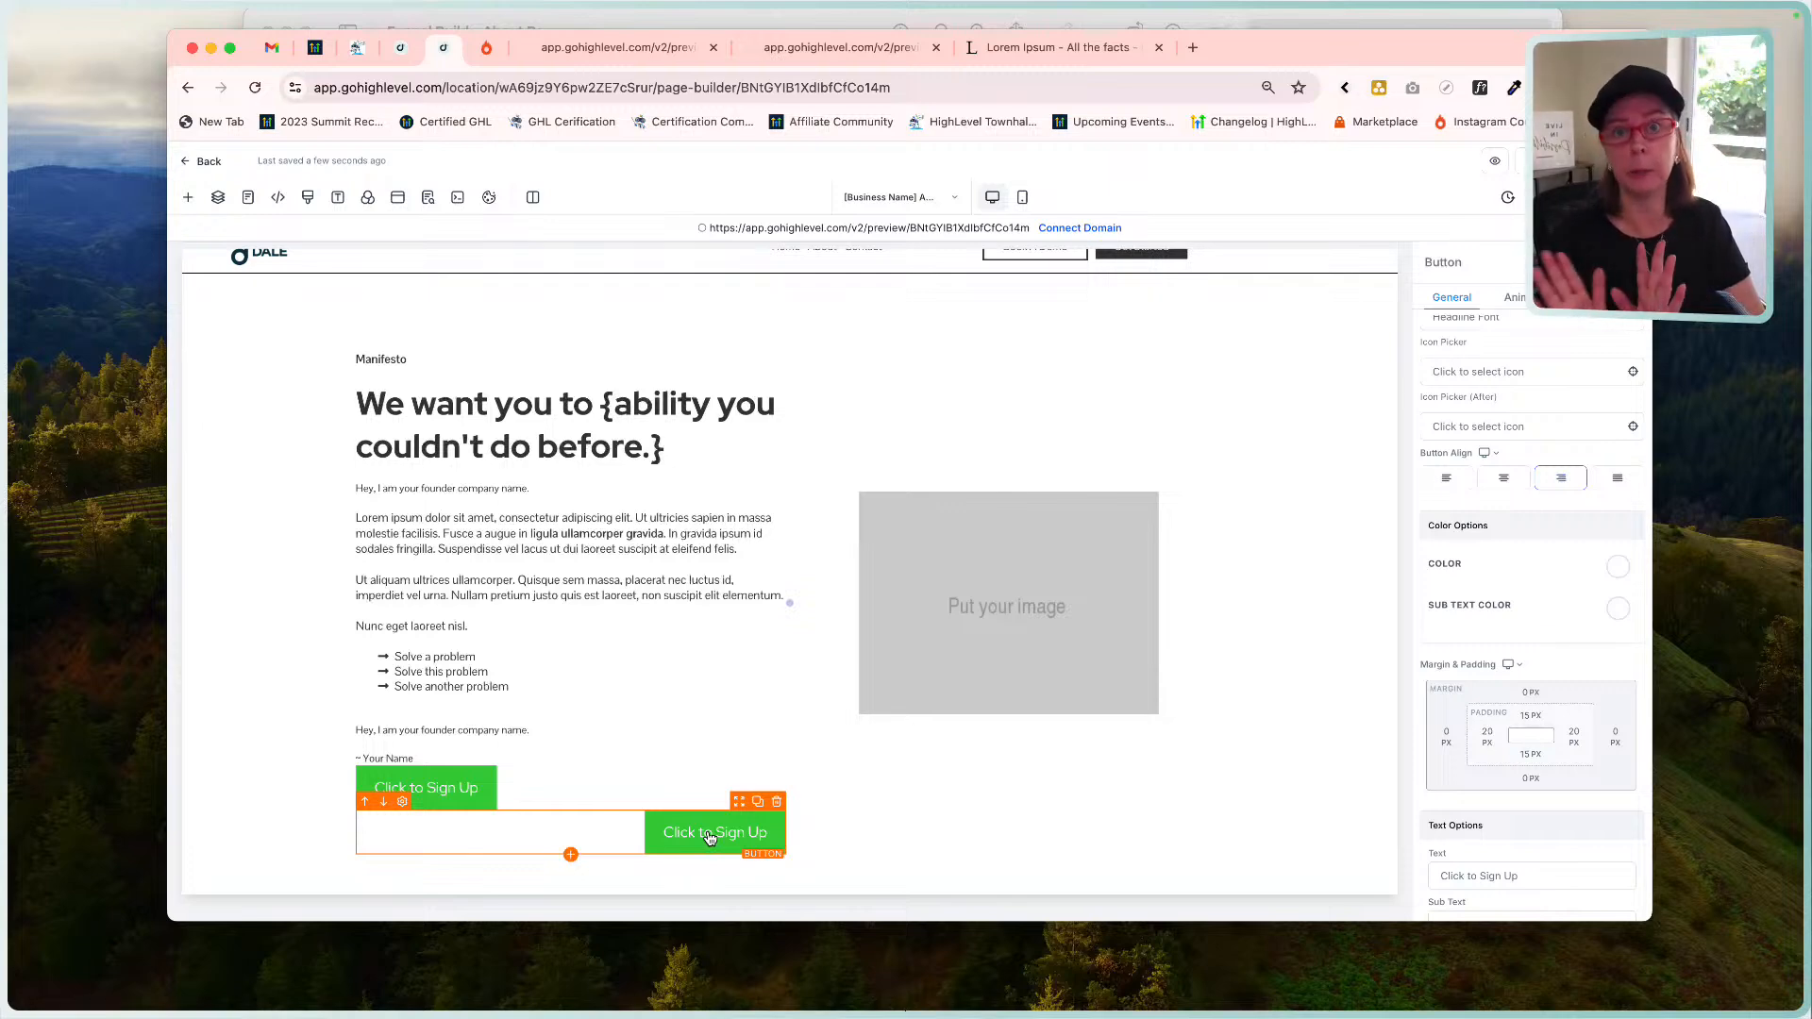
click(688, 772)
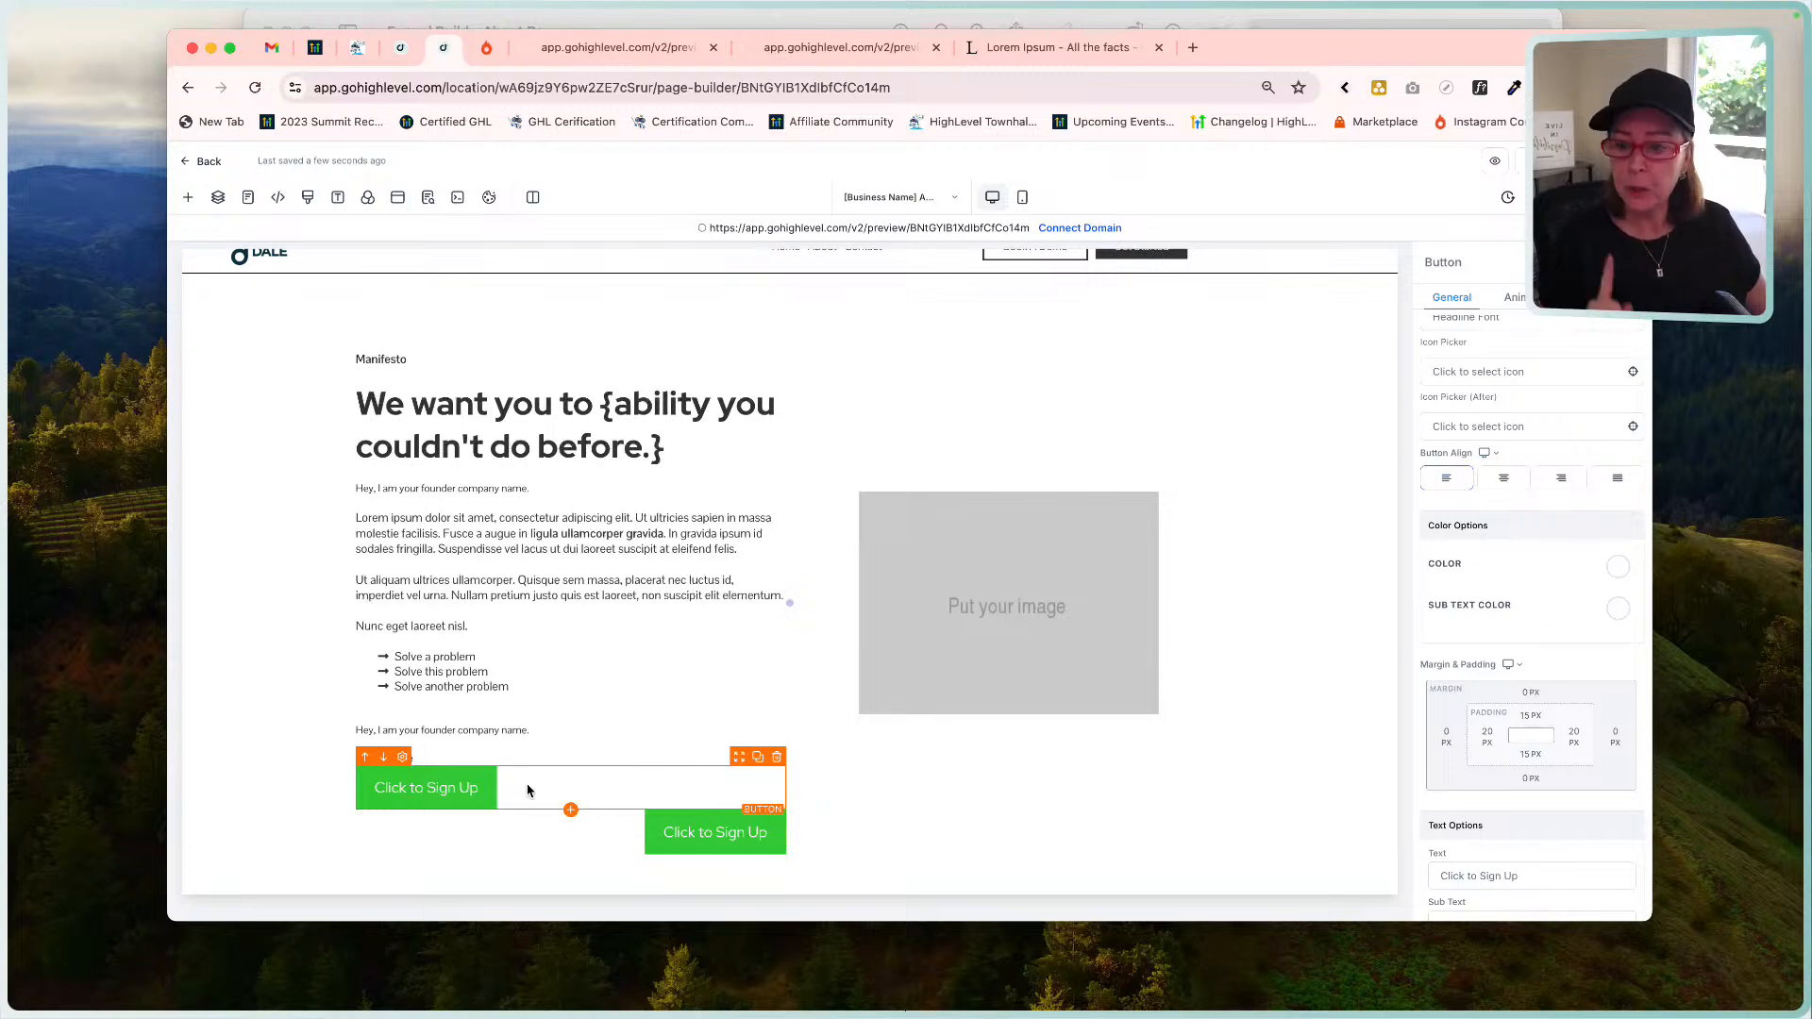
Name the two sign-up button elements Button #1 and Button #2.
scroll(1561, 472, up, 5)
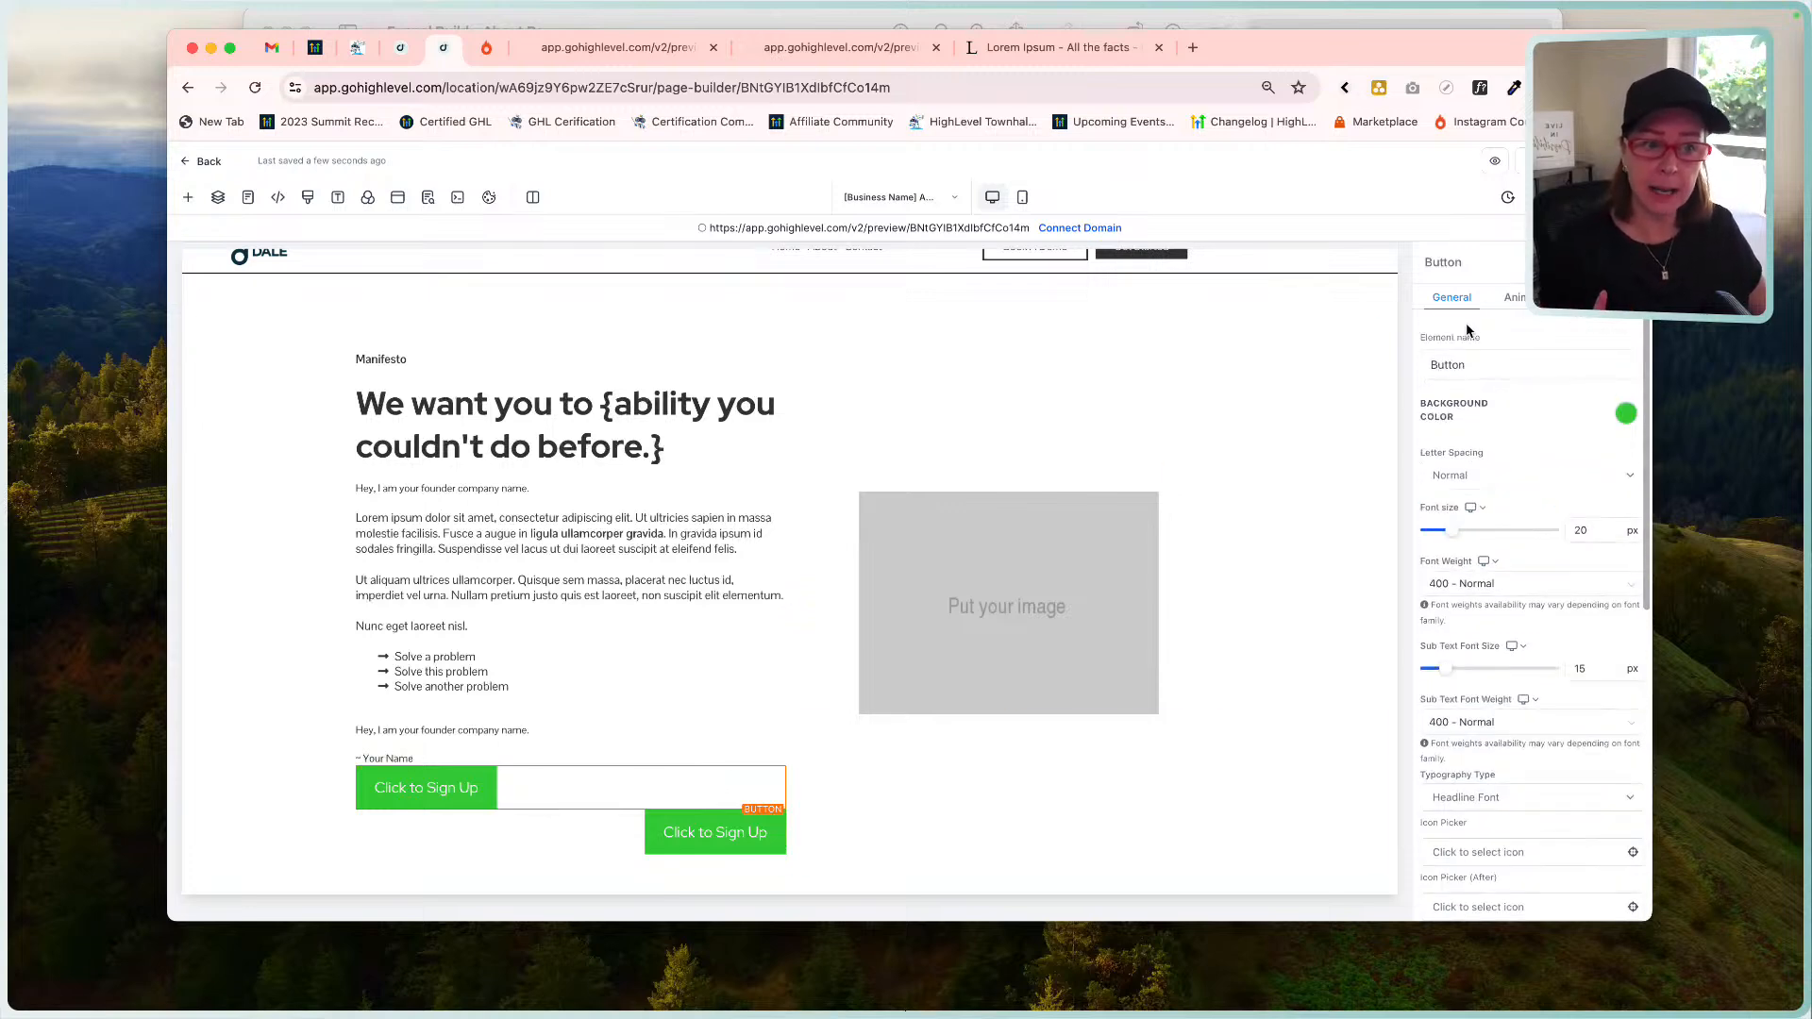
text(#1)
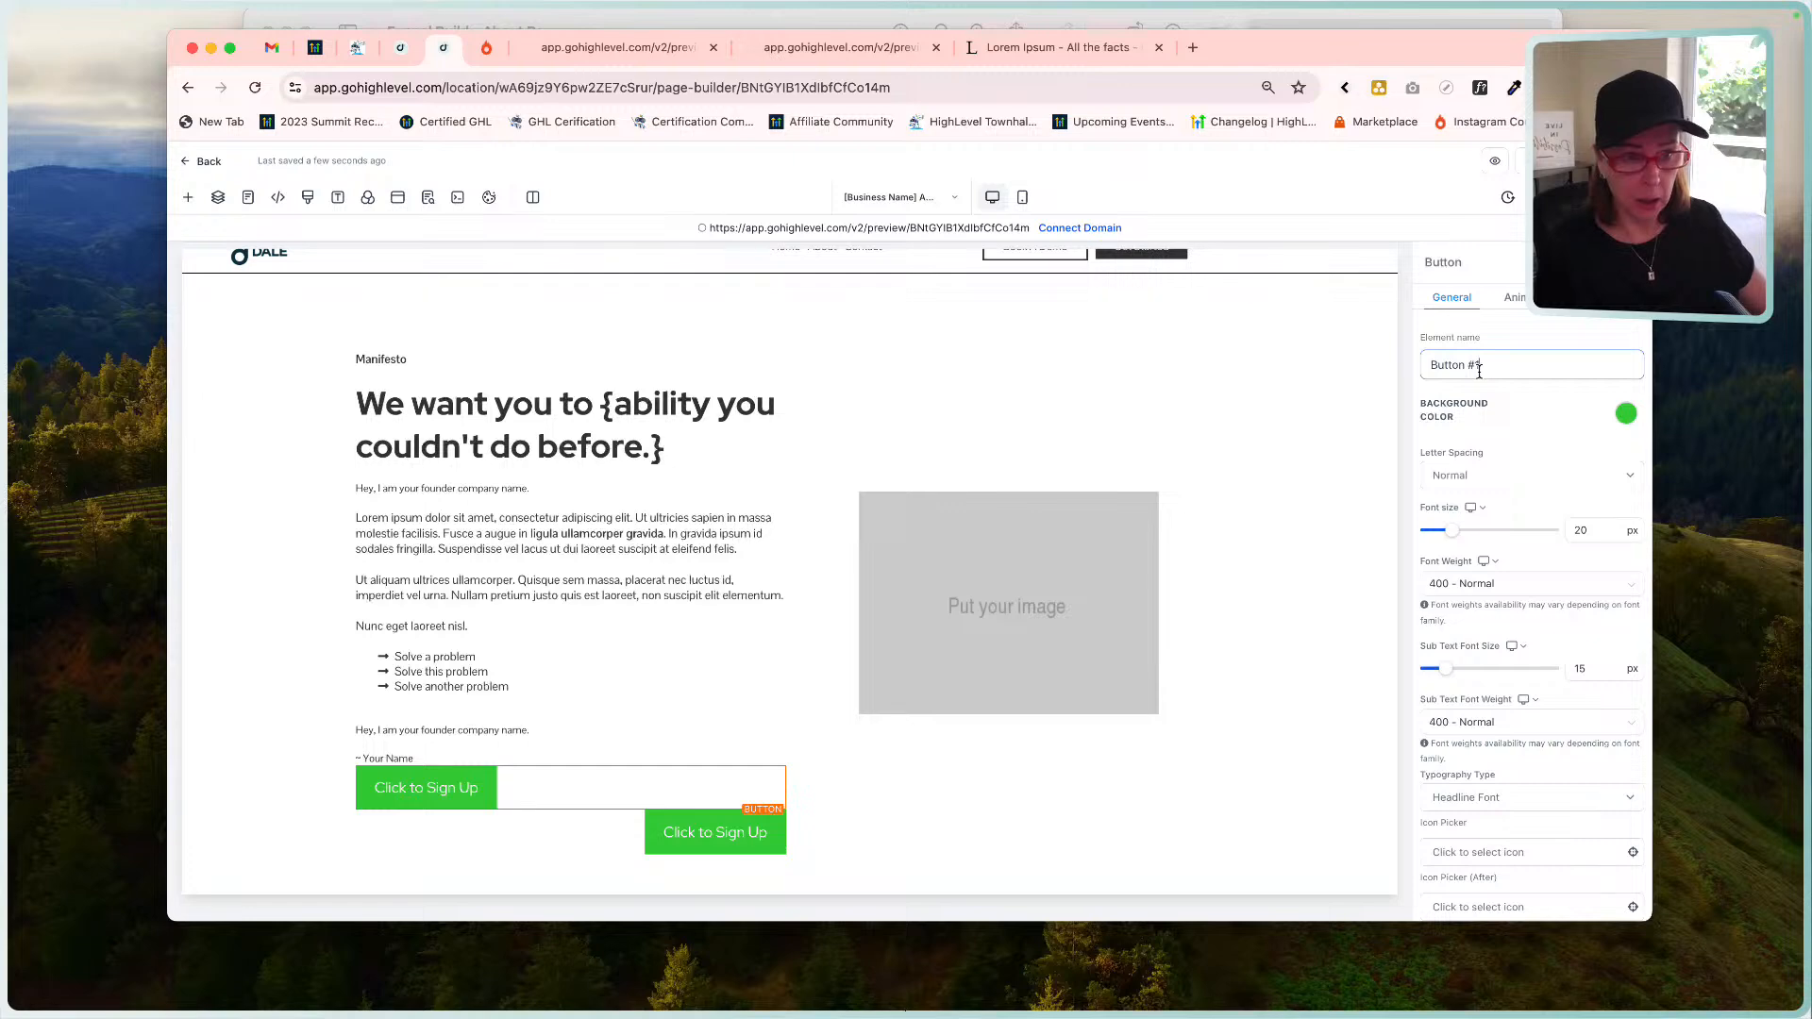
click(693, 833)
click(1501, 371)
text(#2)
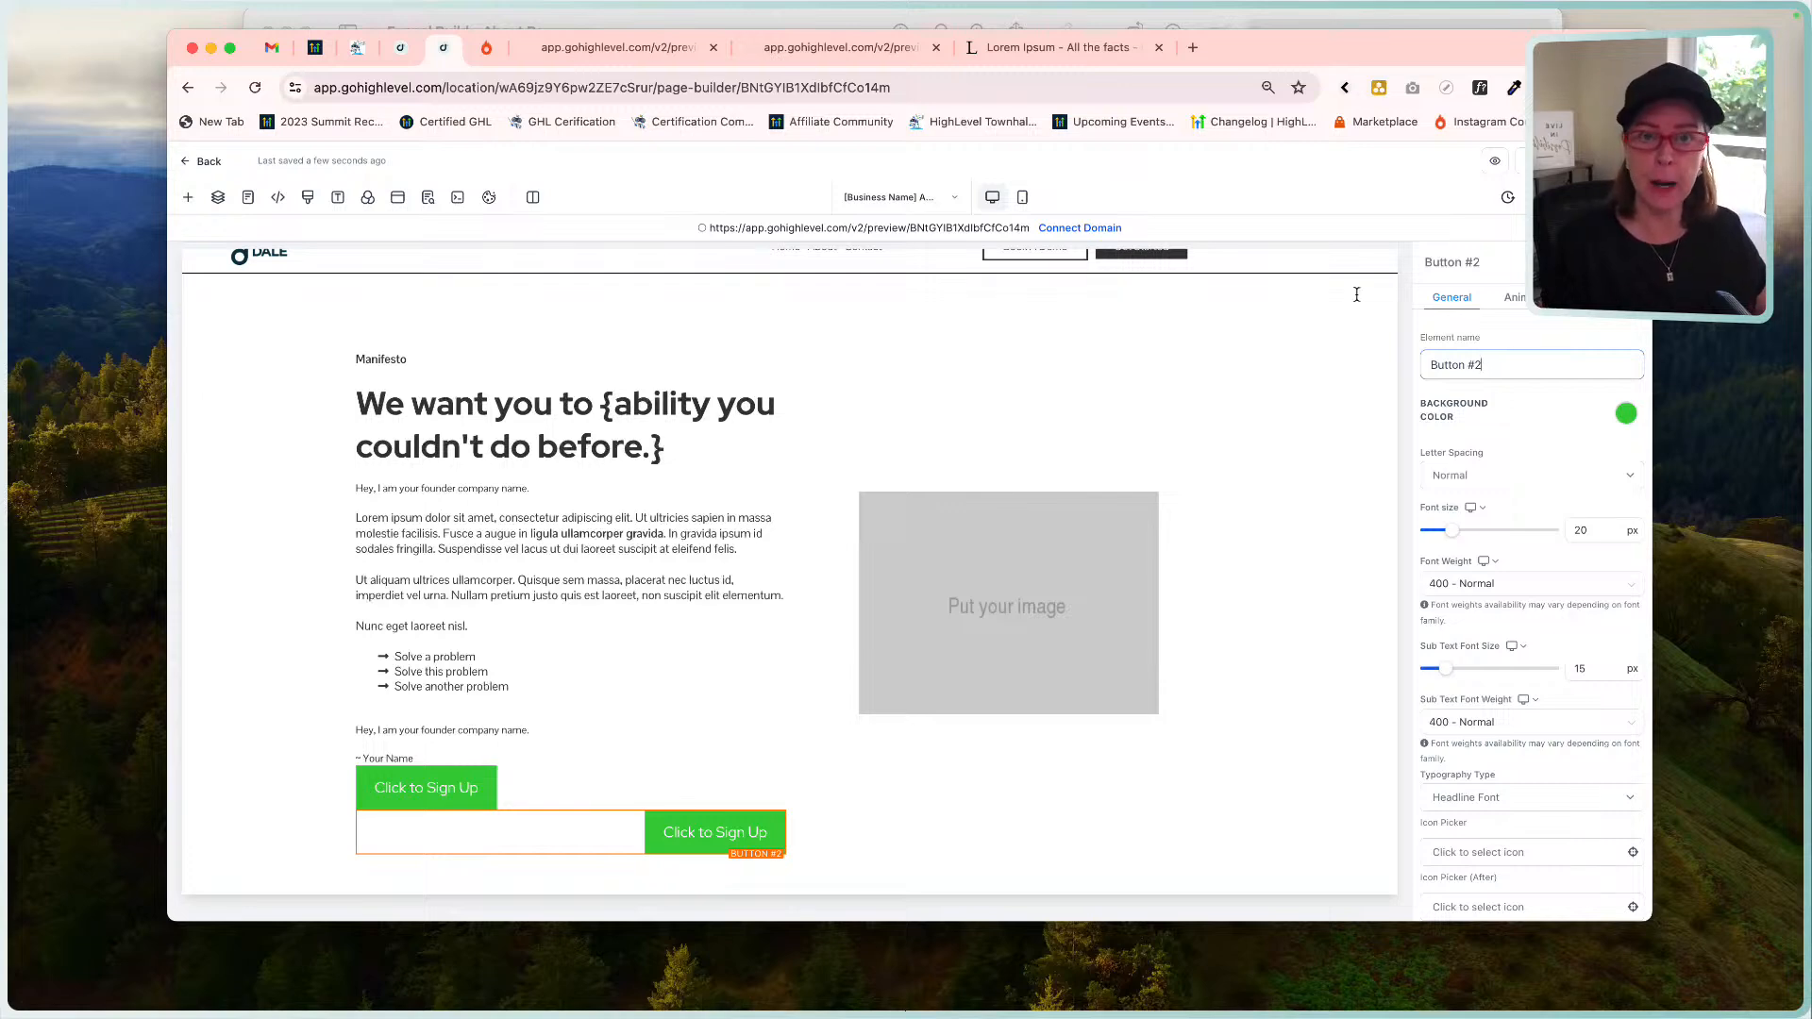
click(1068, 19)
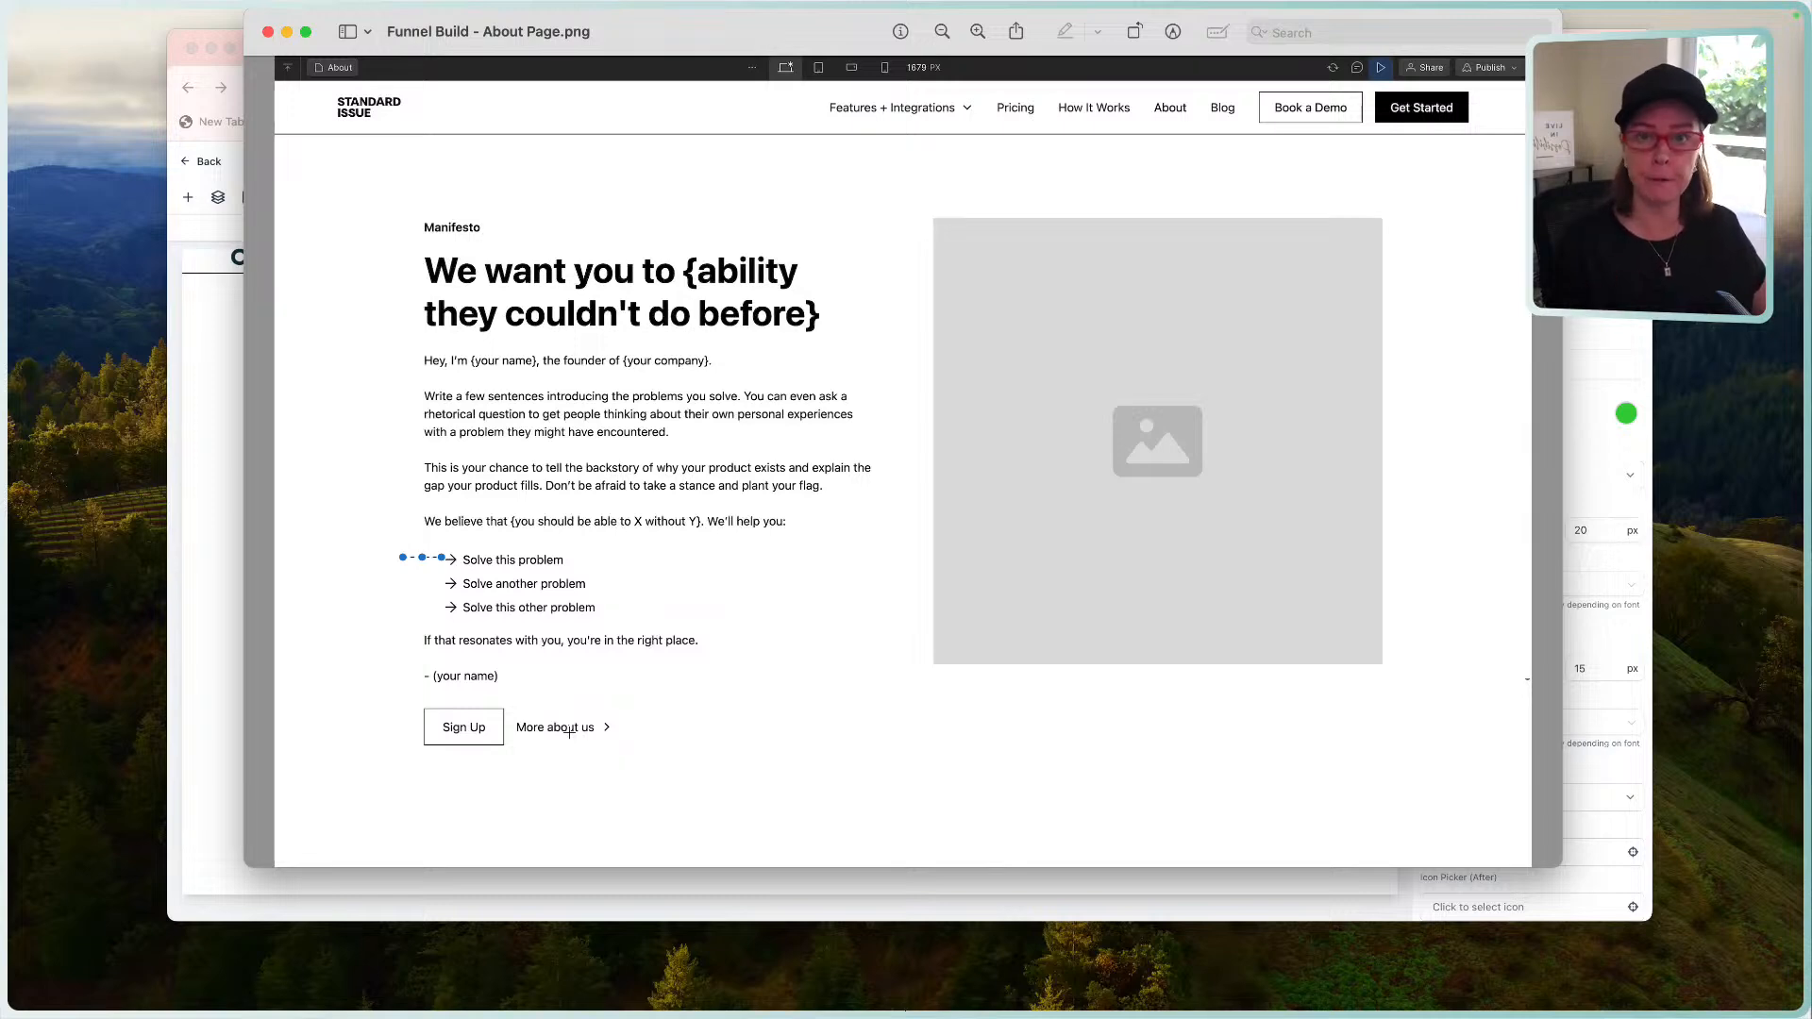
Change Button #1's label text to 'Sign Up'.
click(211, 641)
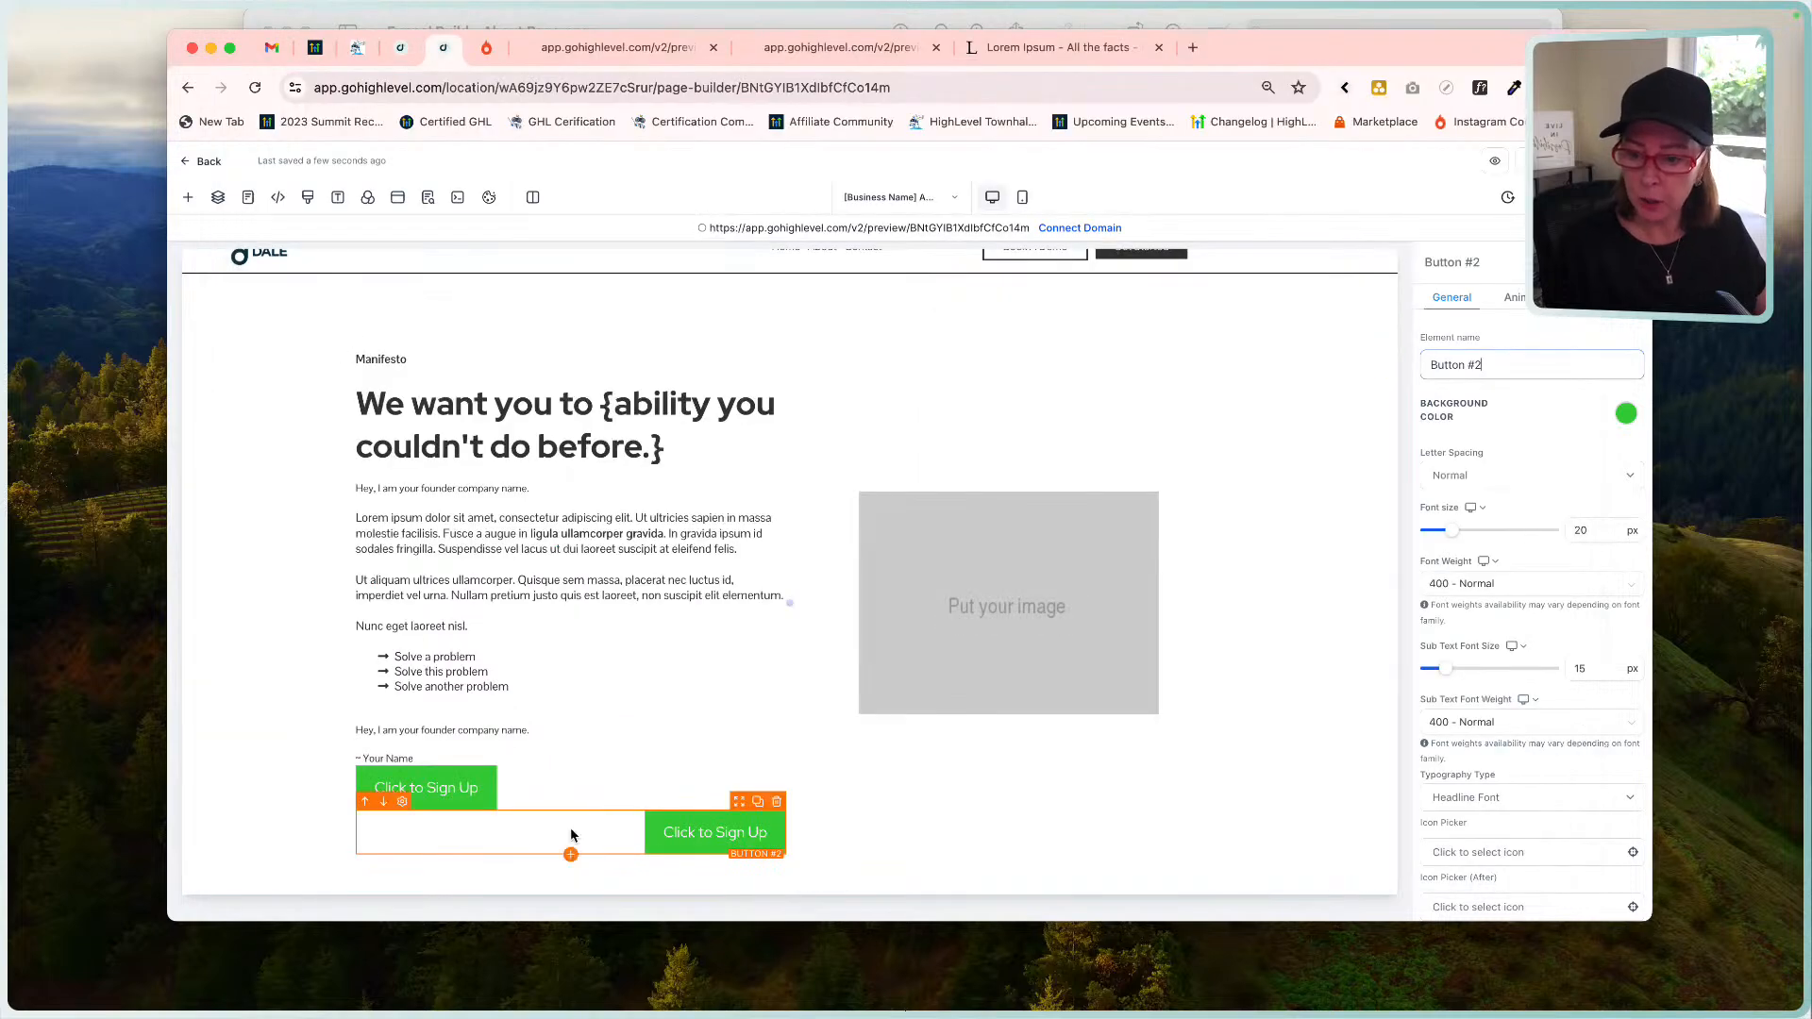
click(482, 797)
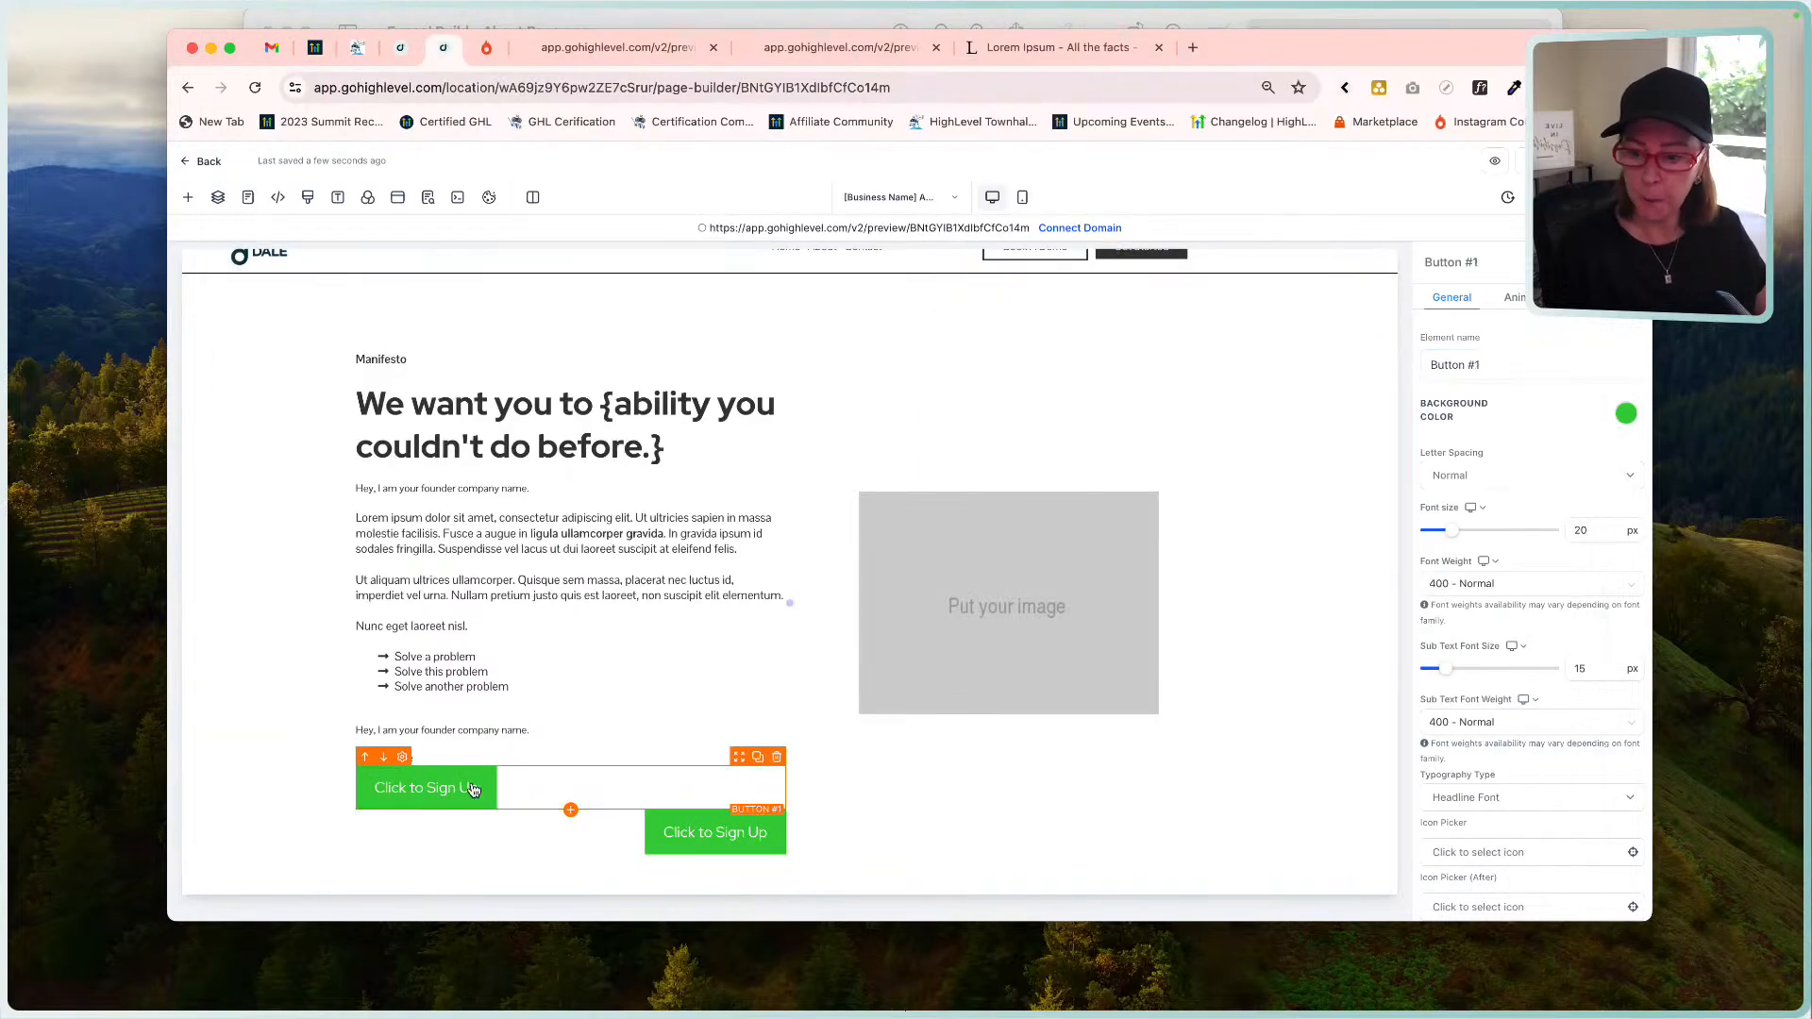
click(787, 29)
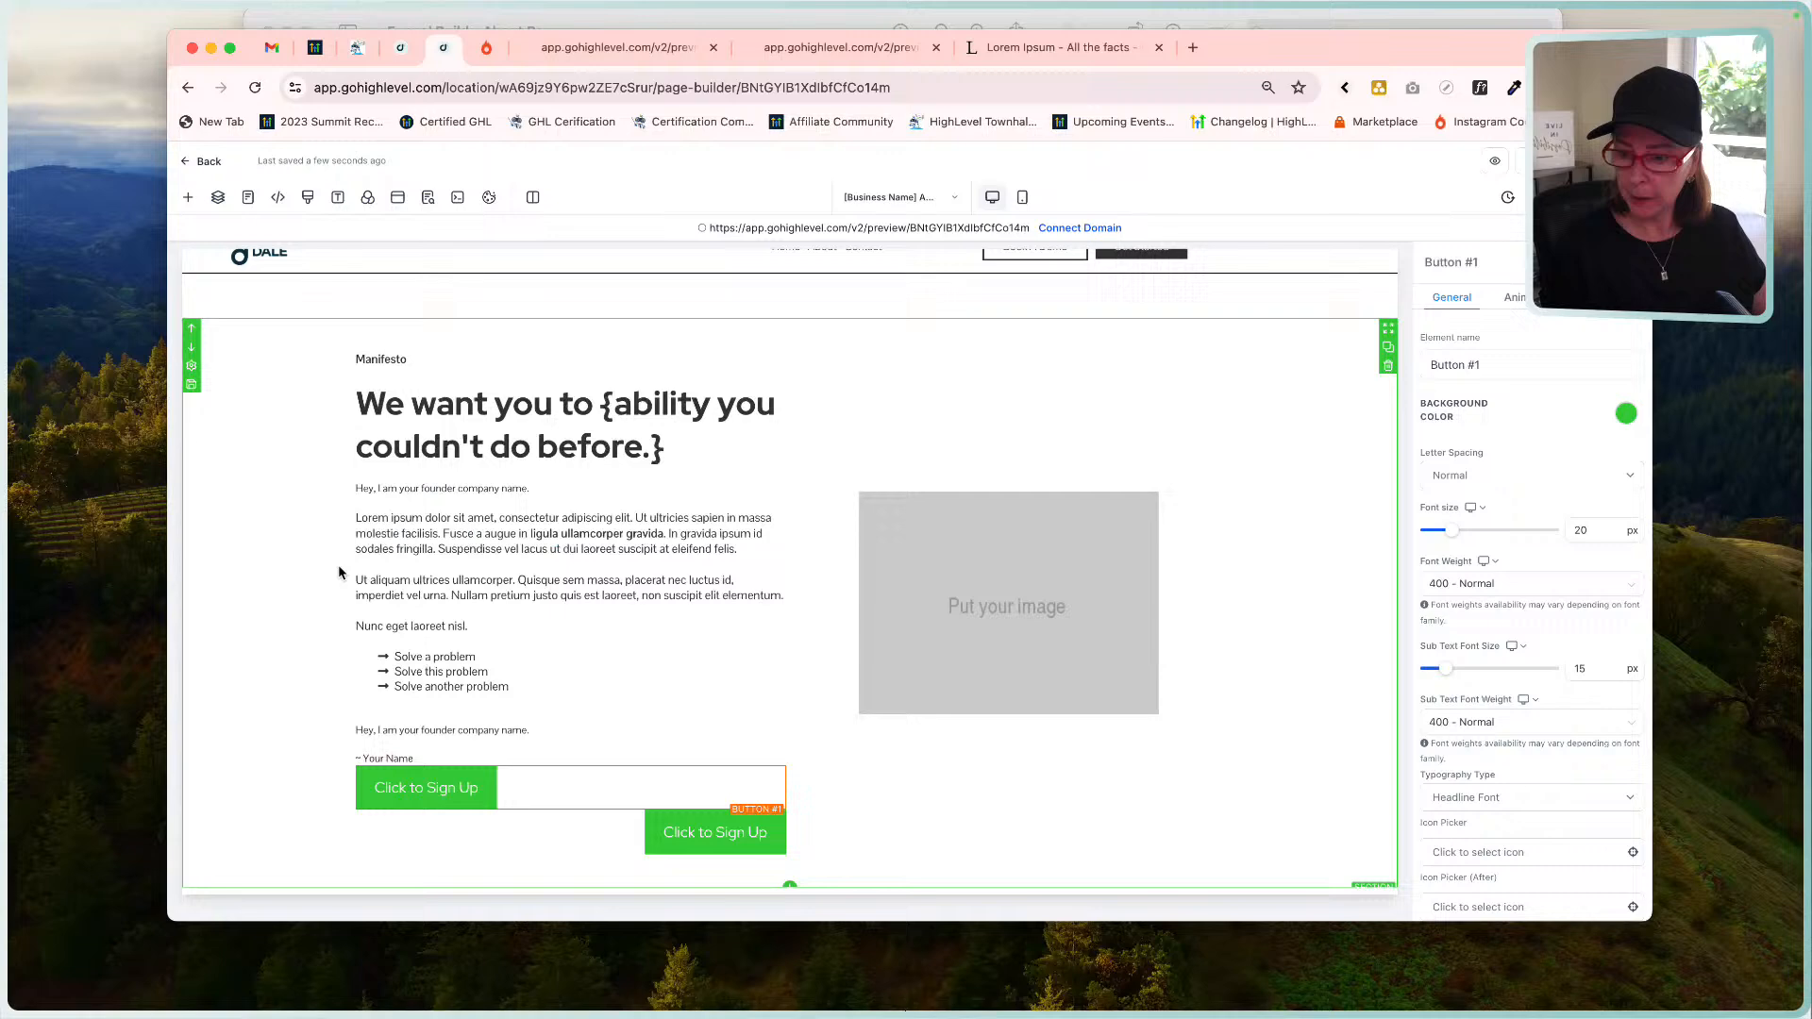
click(238, 368)
scroll(1515, 623, down, 5)
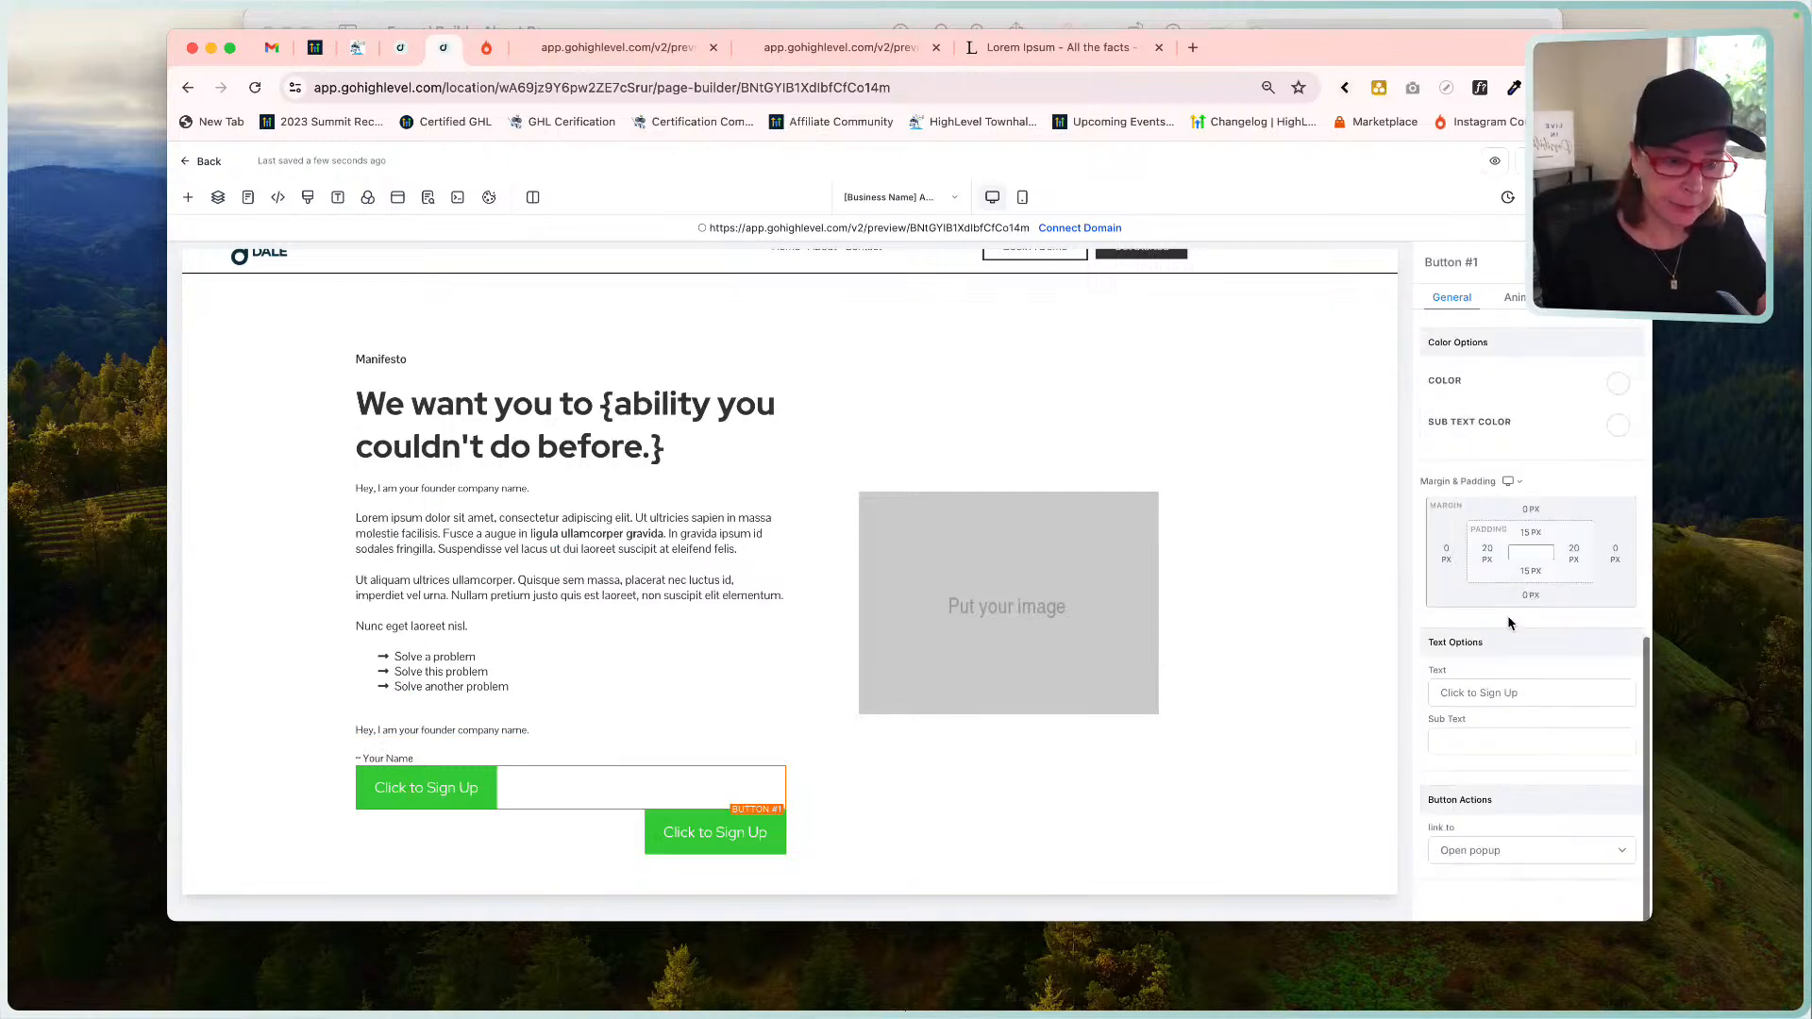
drag(1545, 692, 1397, 695)
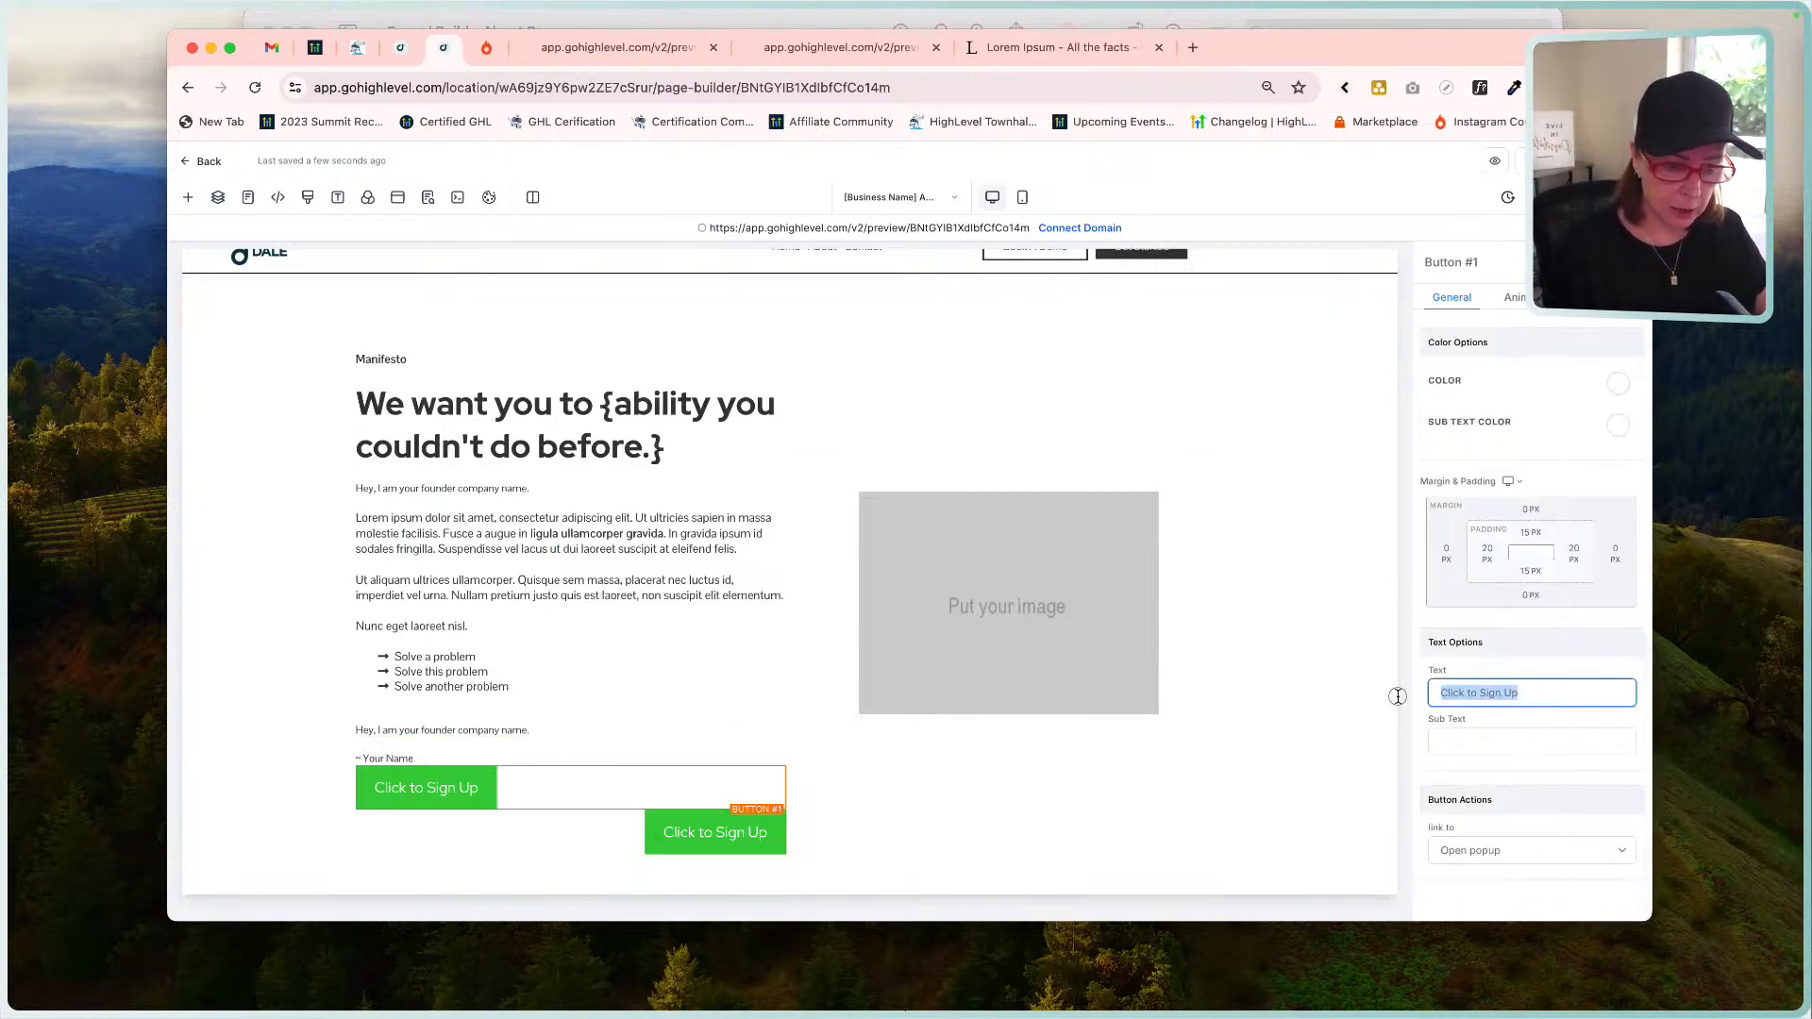
text(Sign Up)
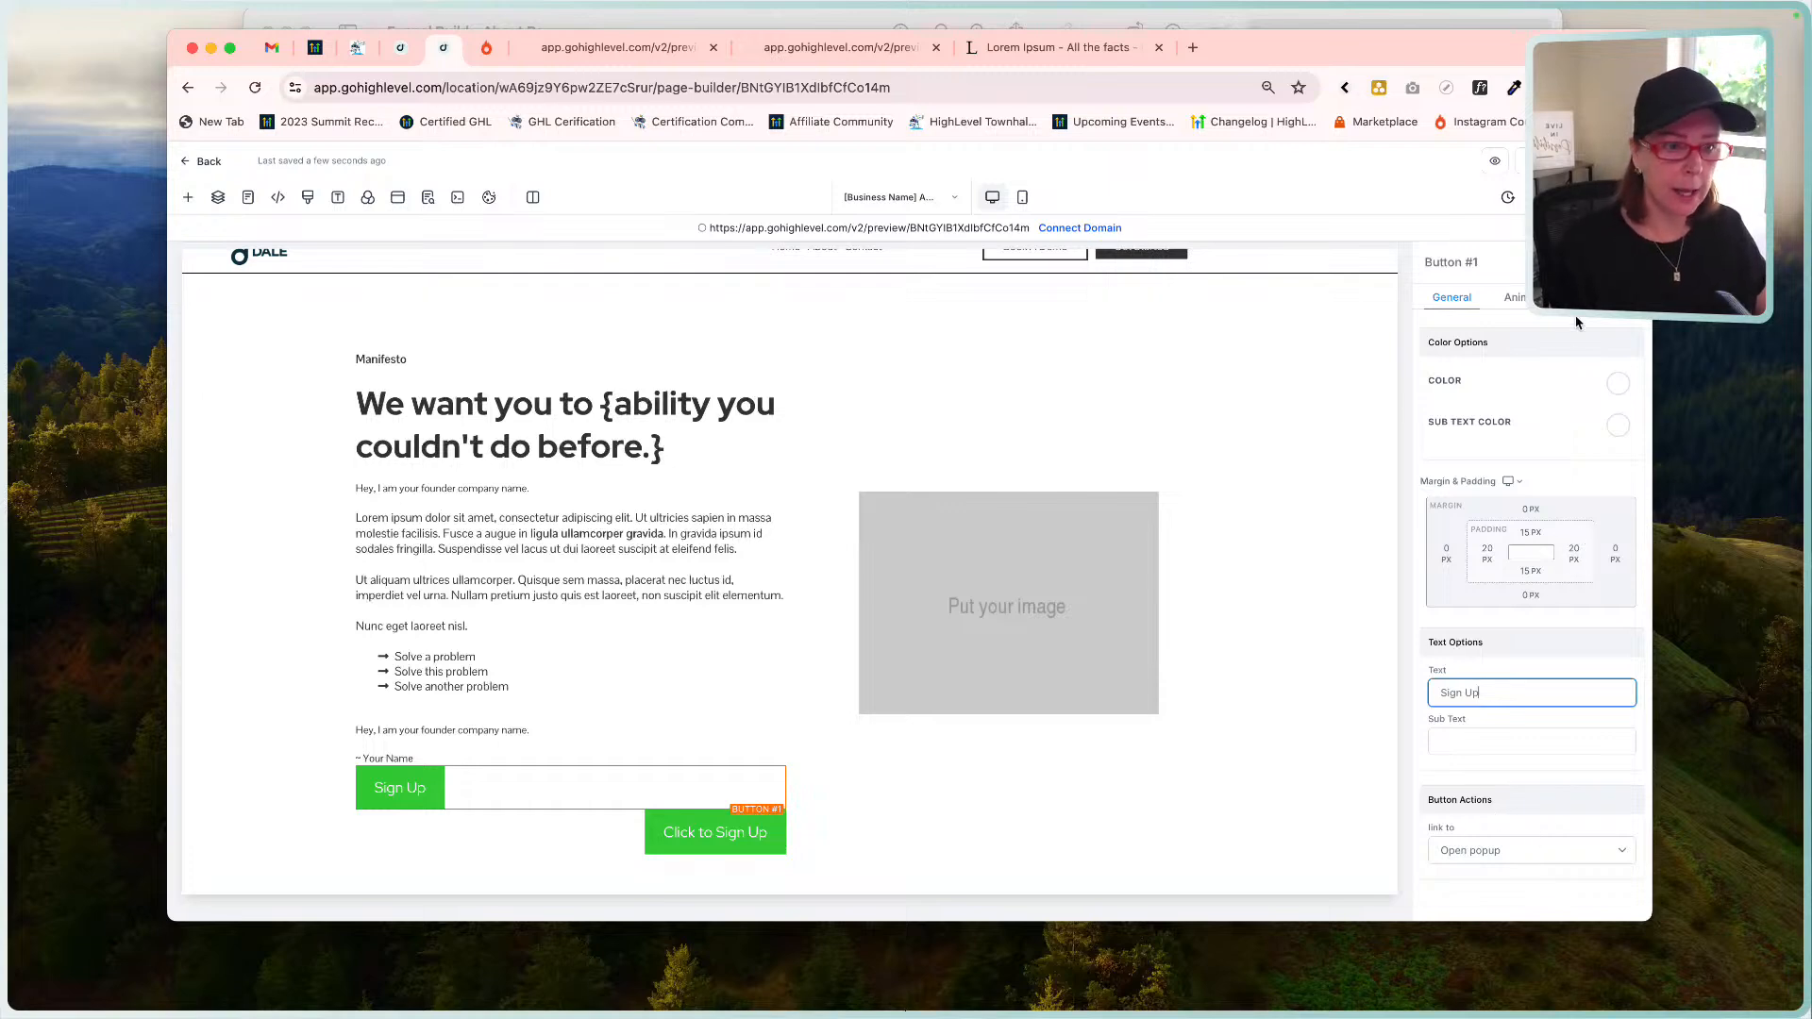
Give the Sign Up button a white background and dark text colour.
scroll(1504, 443, up, 10)
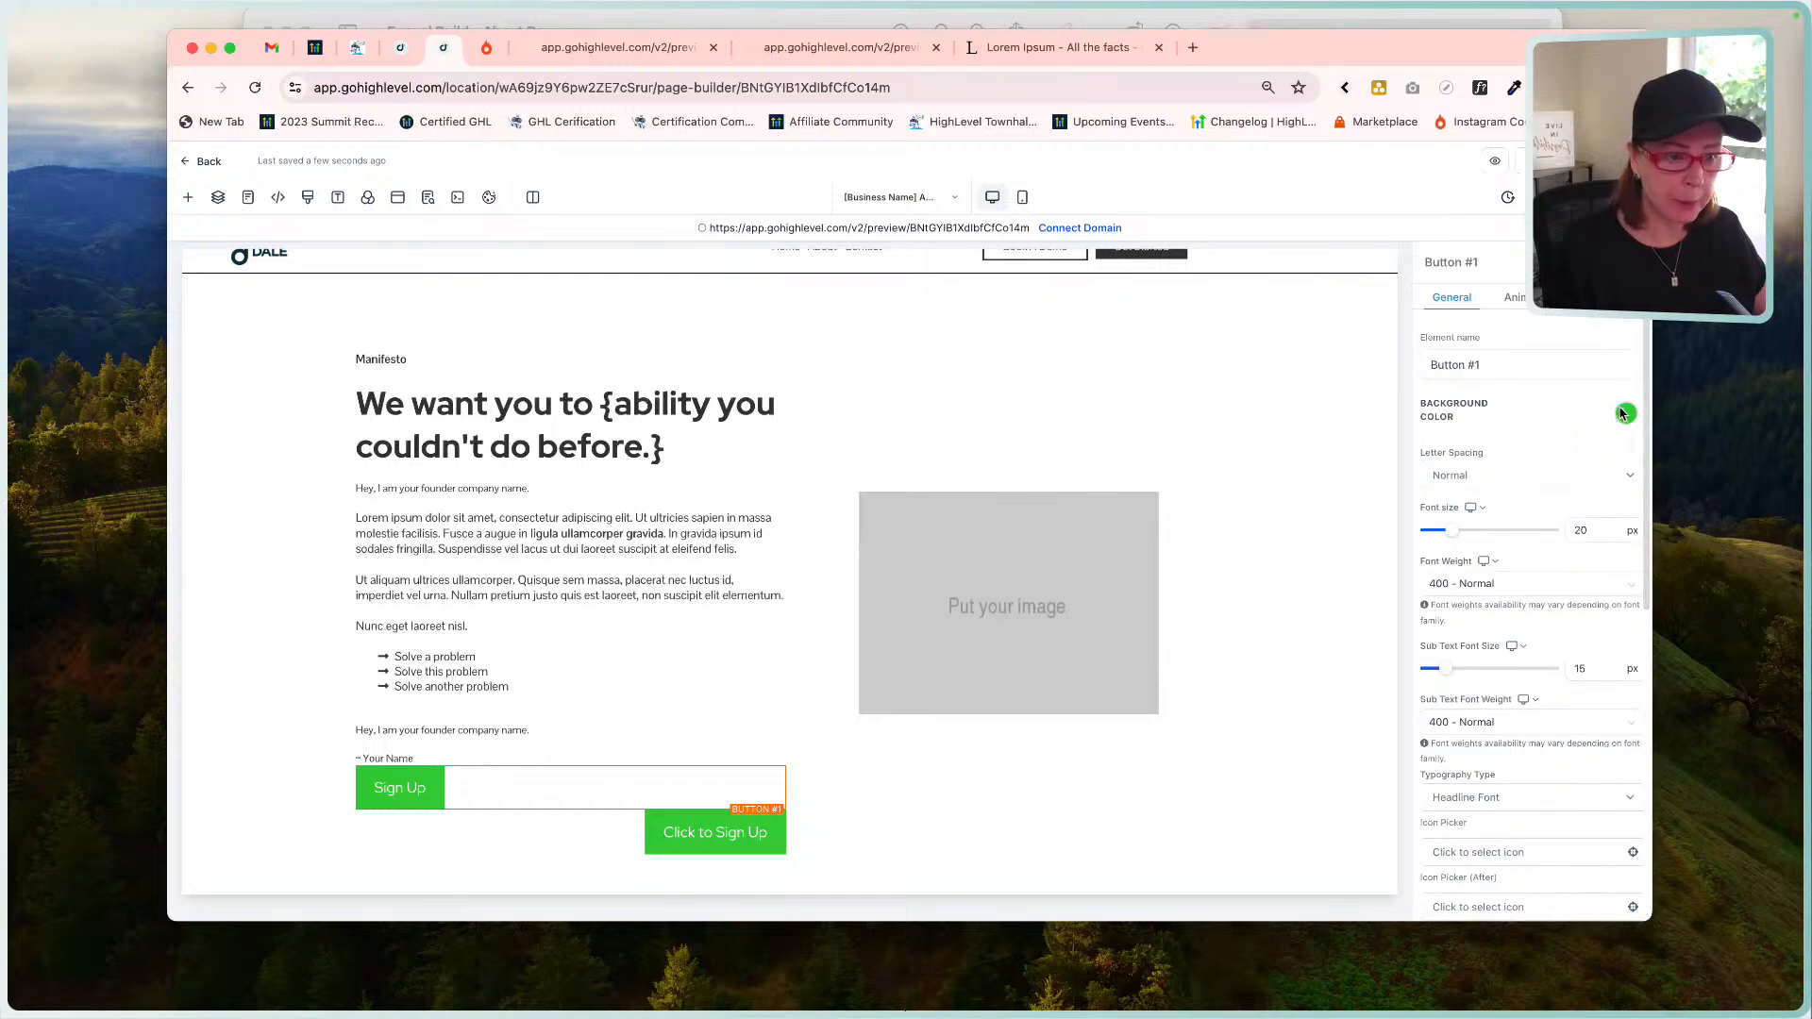
click(1489, 460)
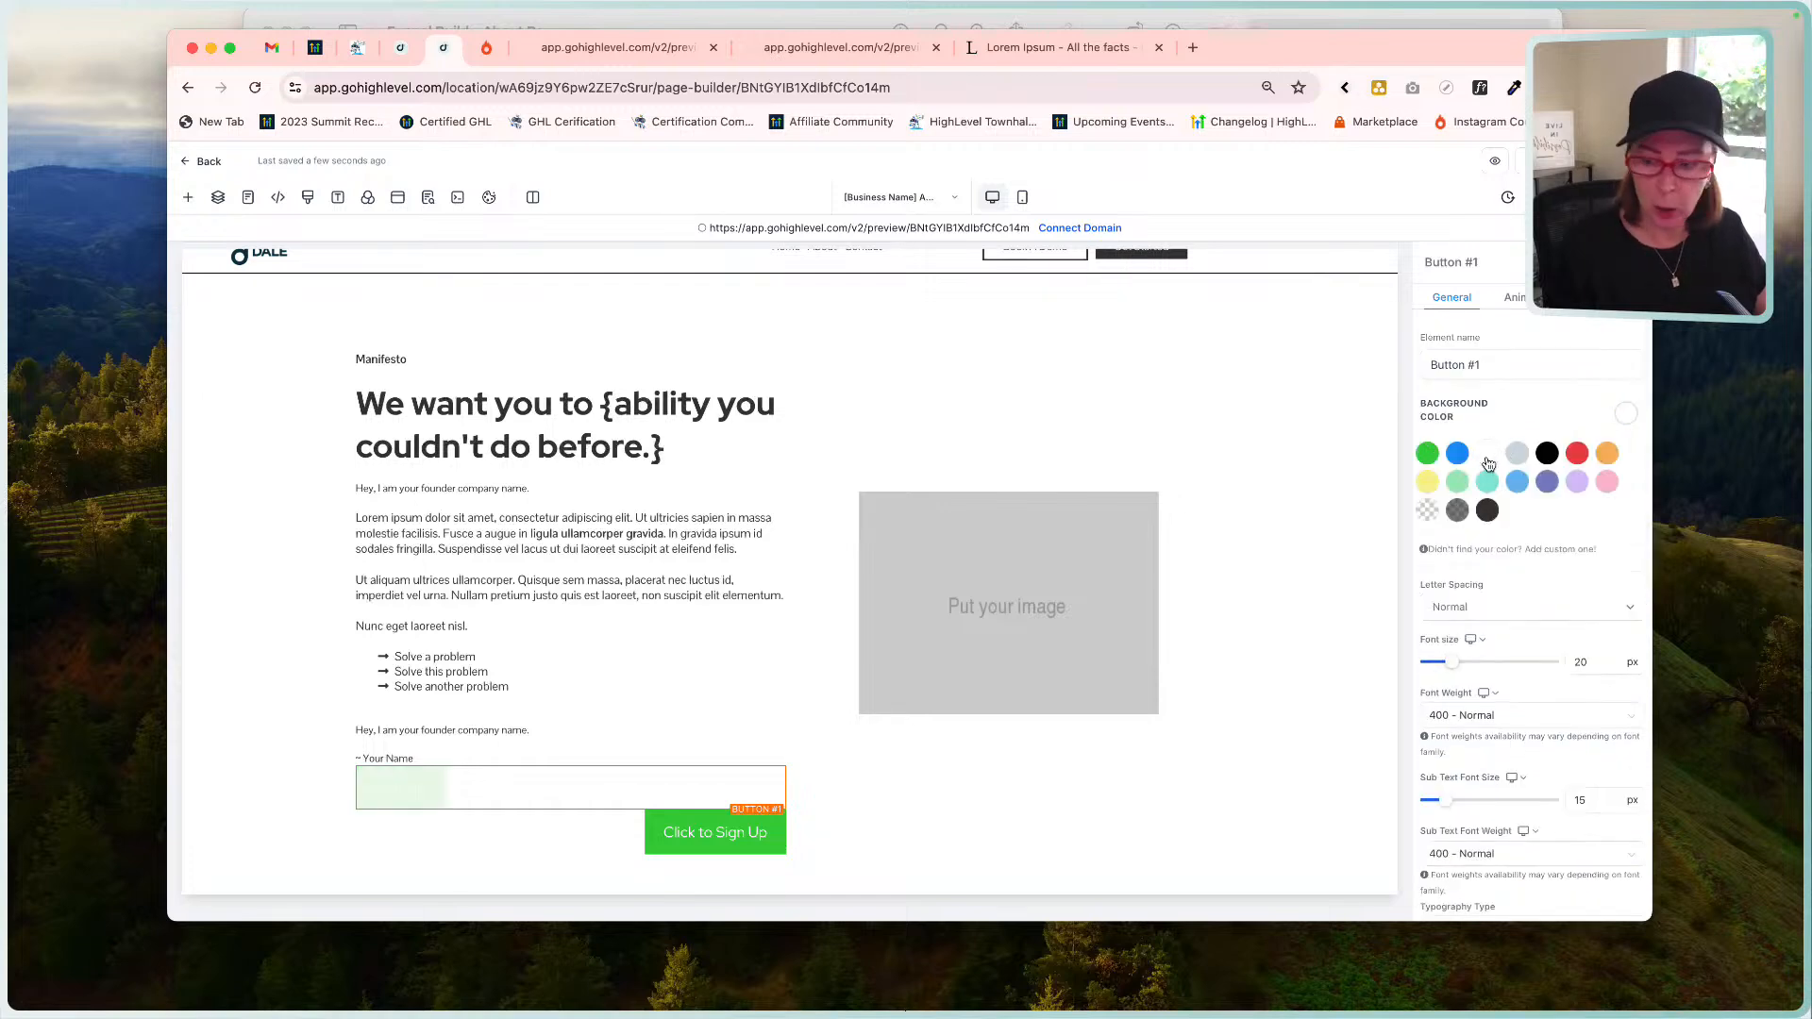
scroll(1519, 626, down, 5)
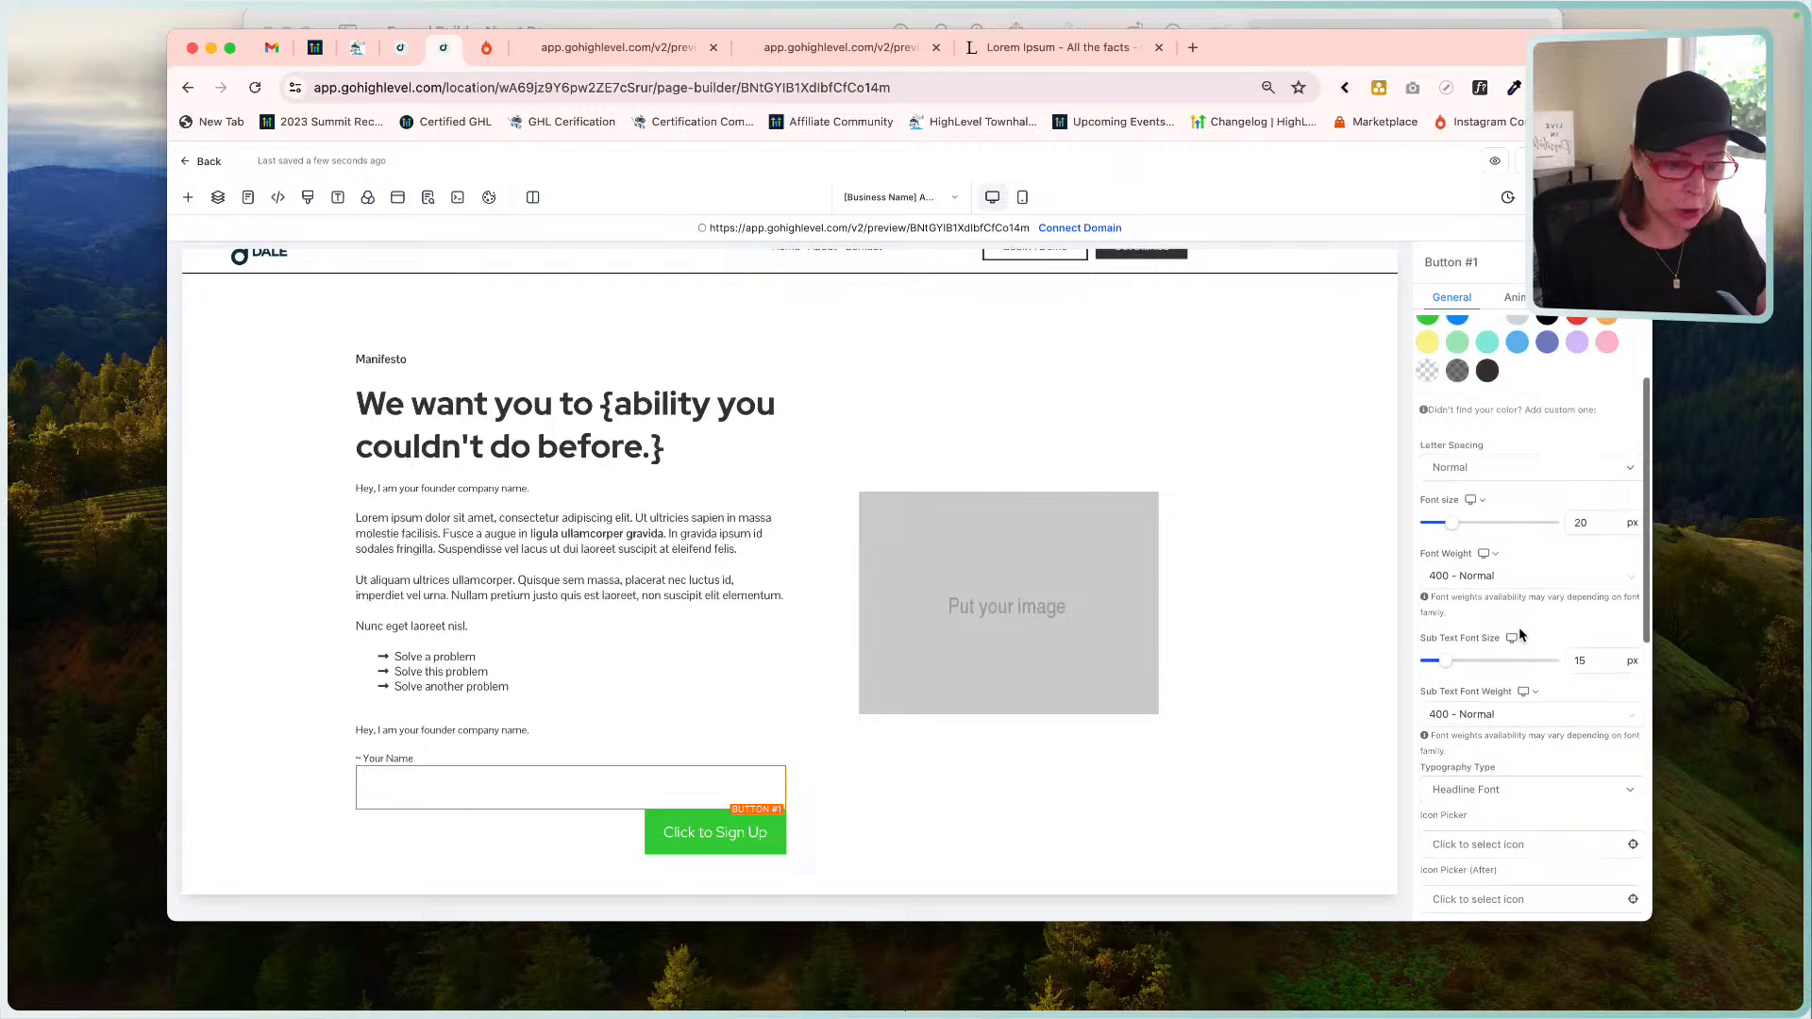
scroll(1520, 627, down, 3)
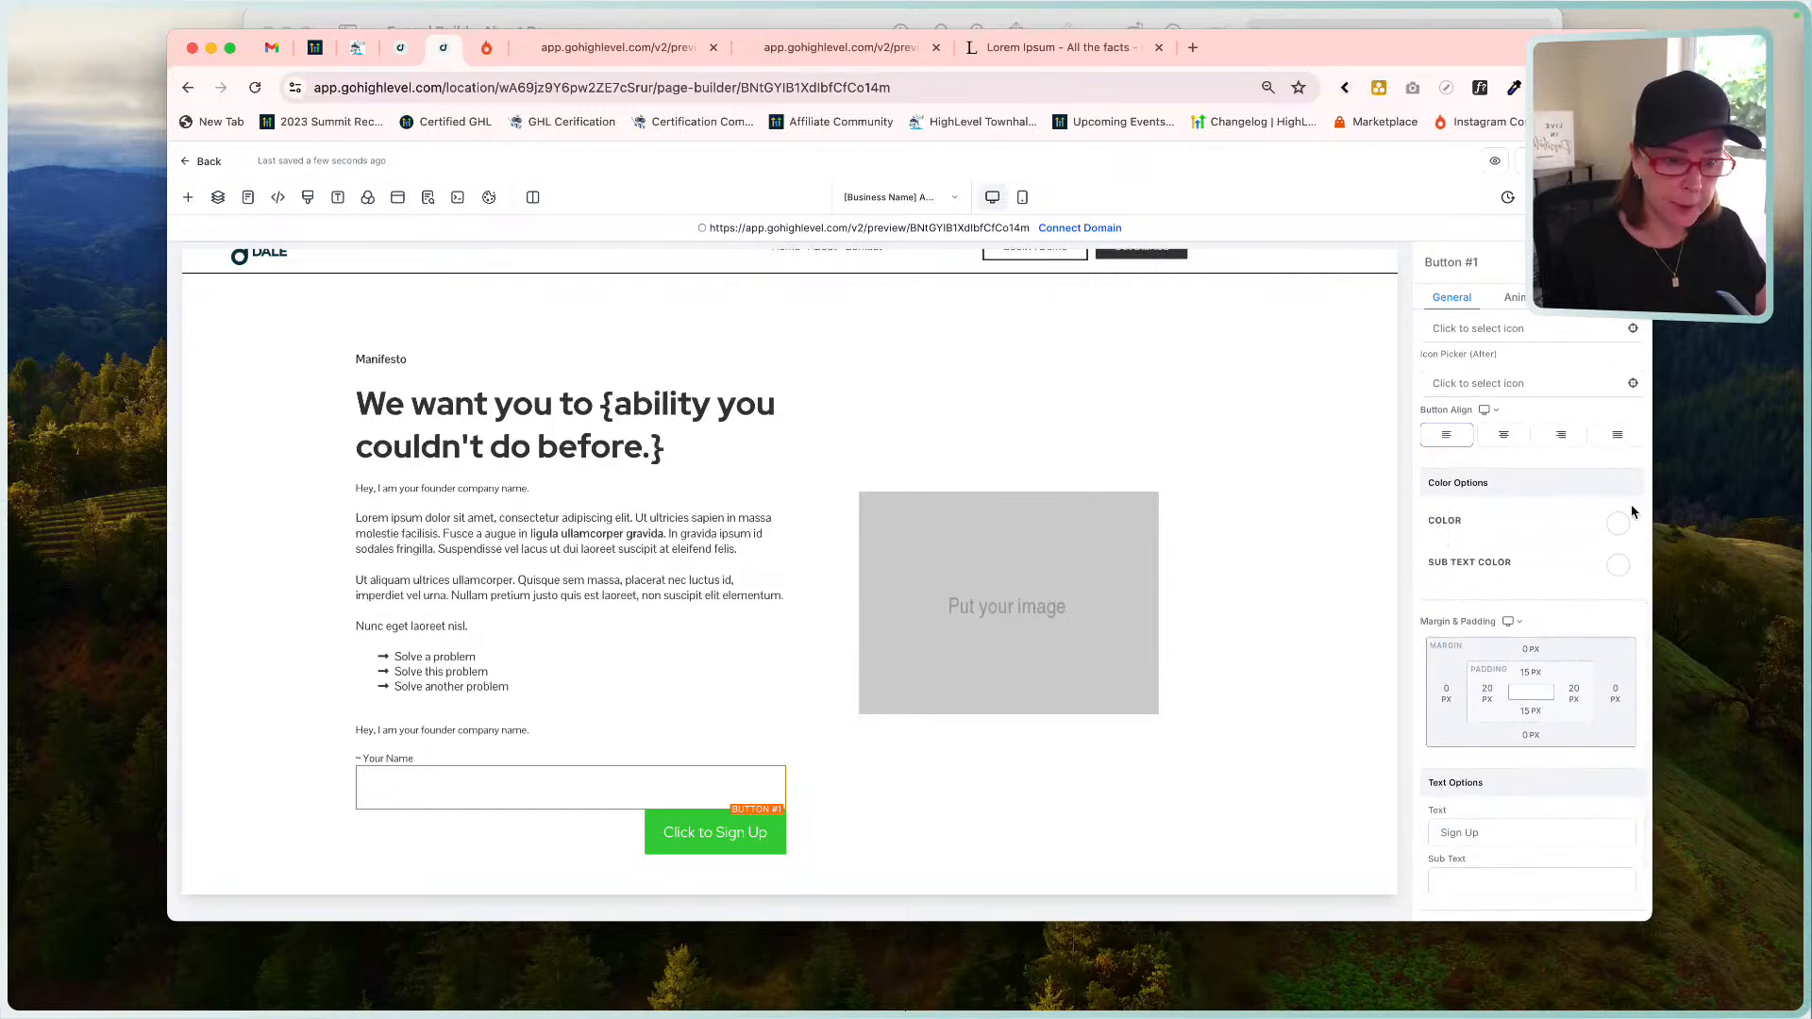
click(1619, 525)
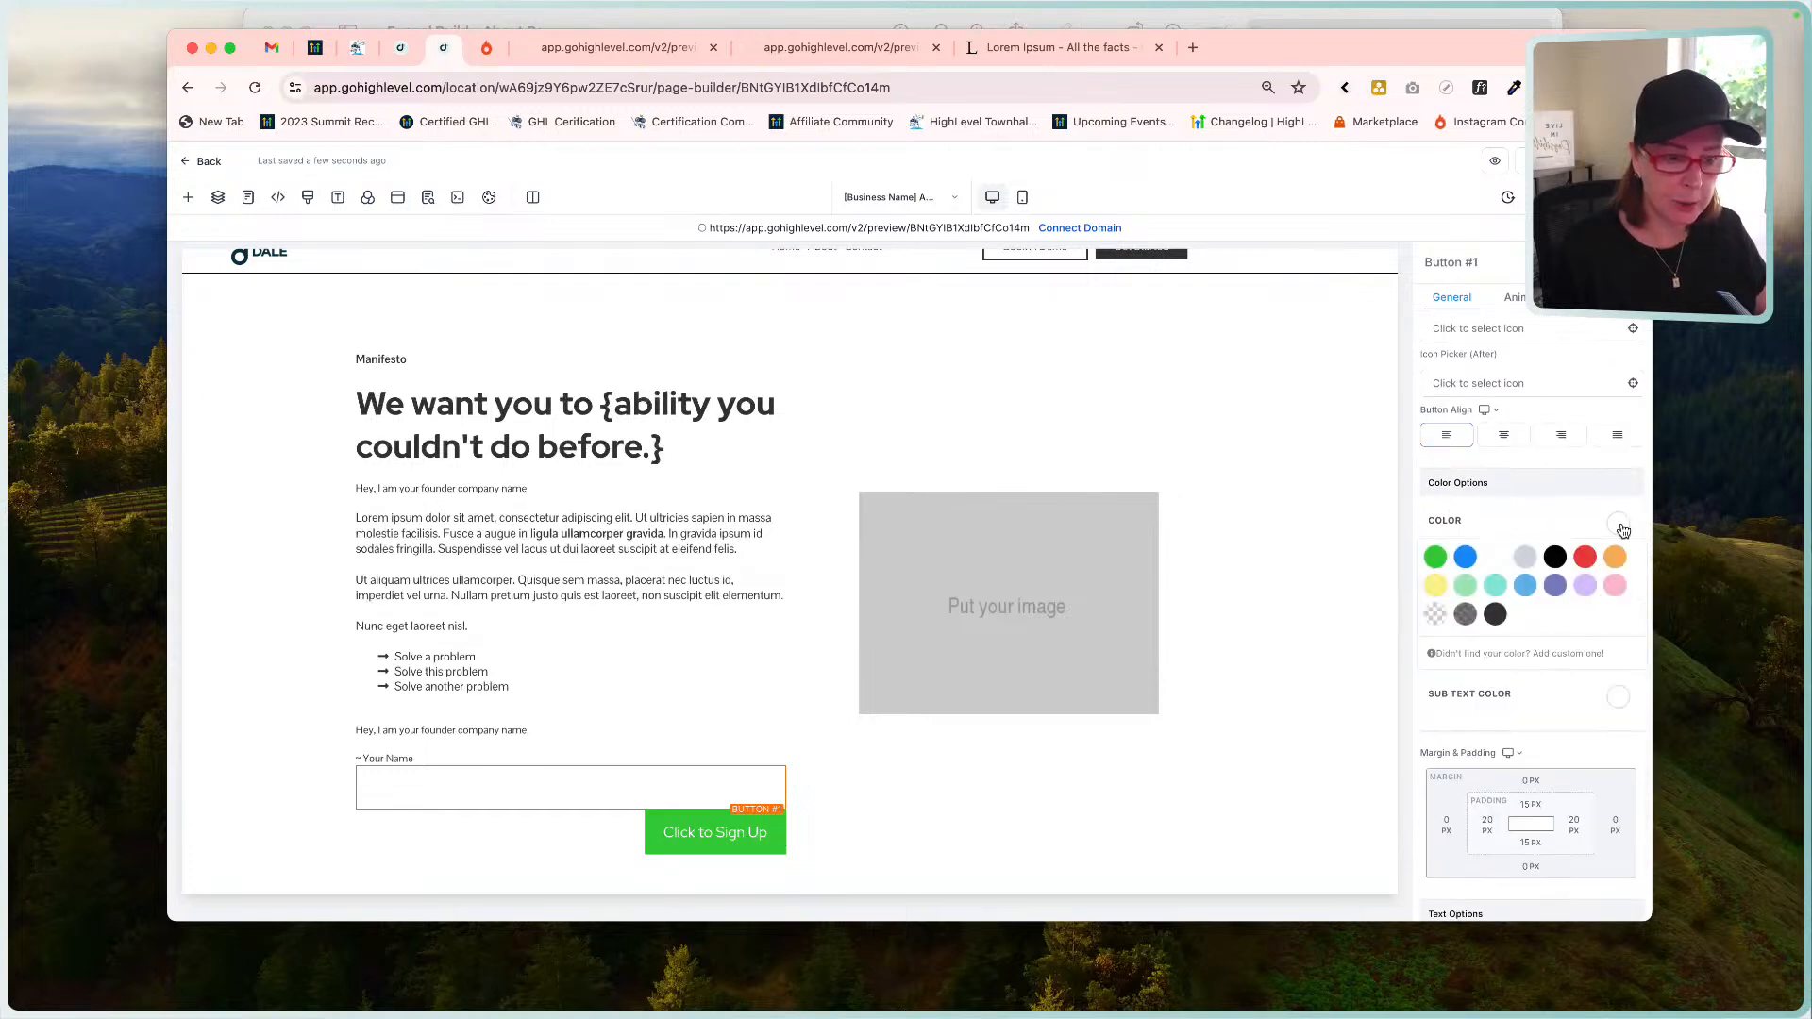
click(1495, 615)
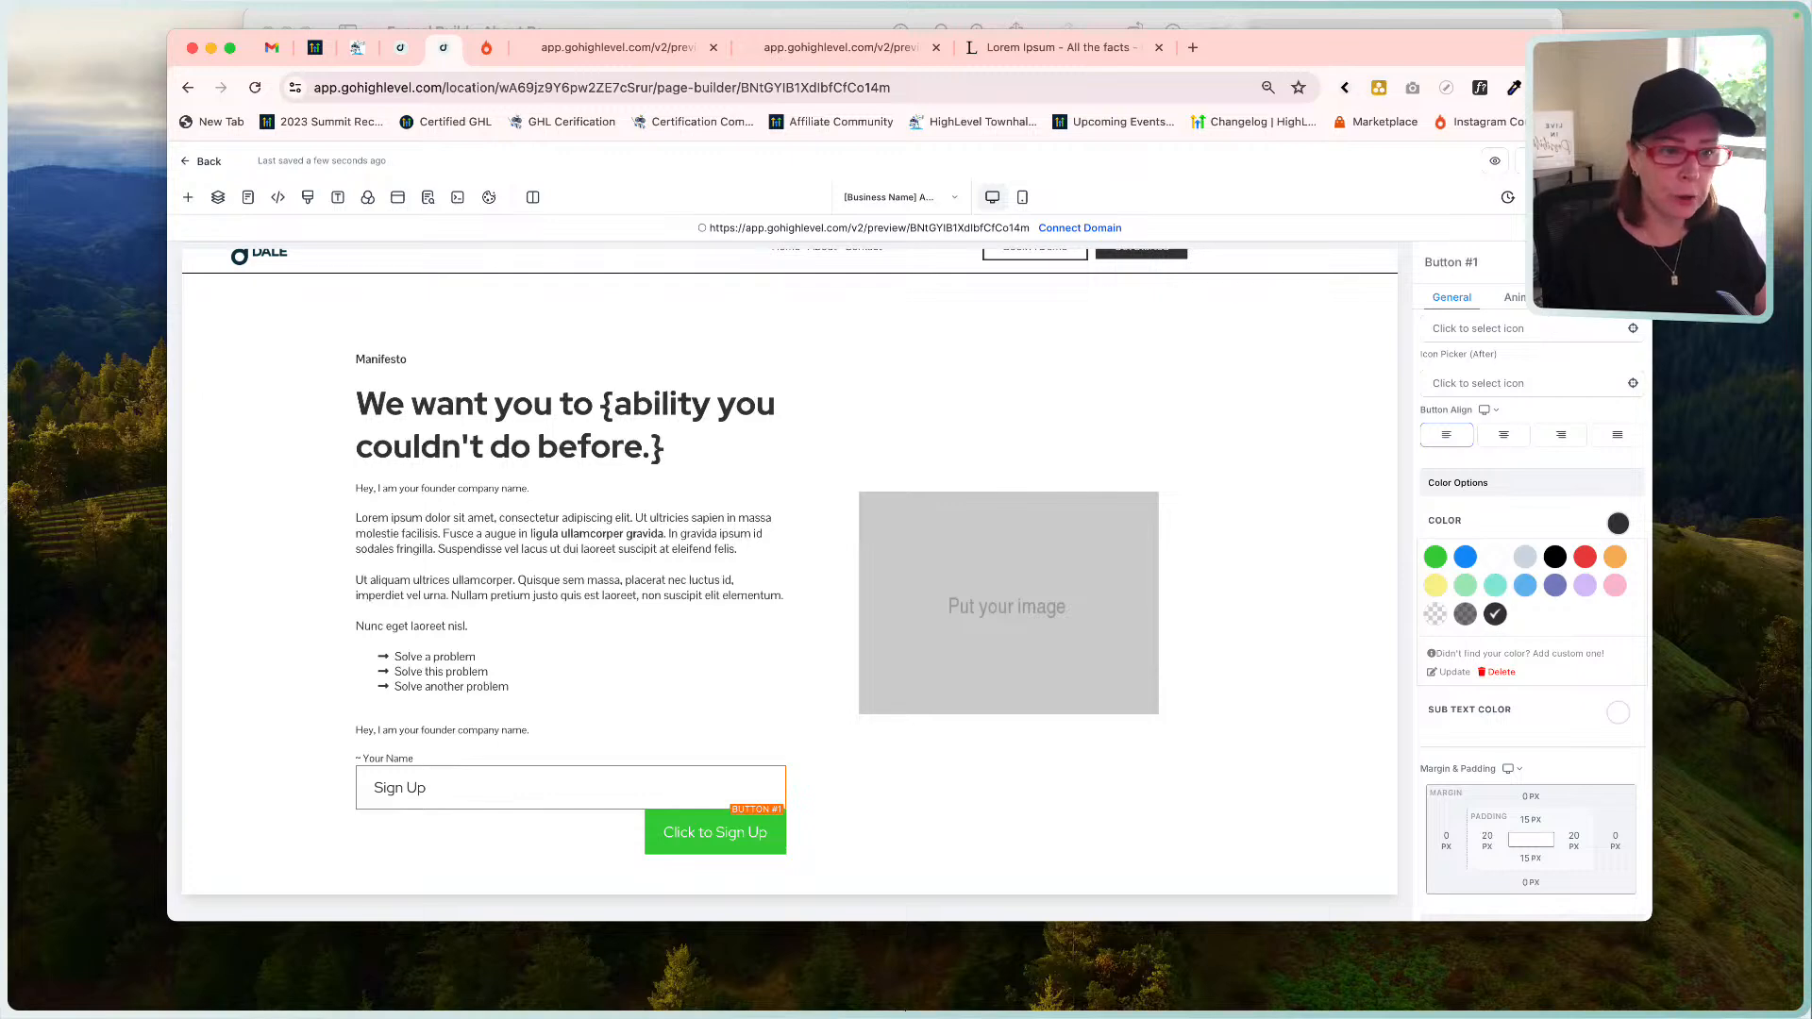
Add a 1px dark full border to the Sign Up button.
scroll(1538, 613, down, 5)
click(1533, 686)
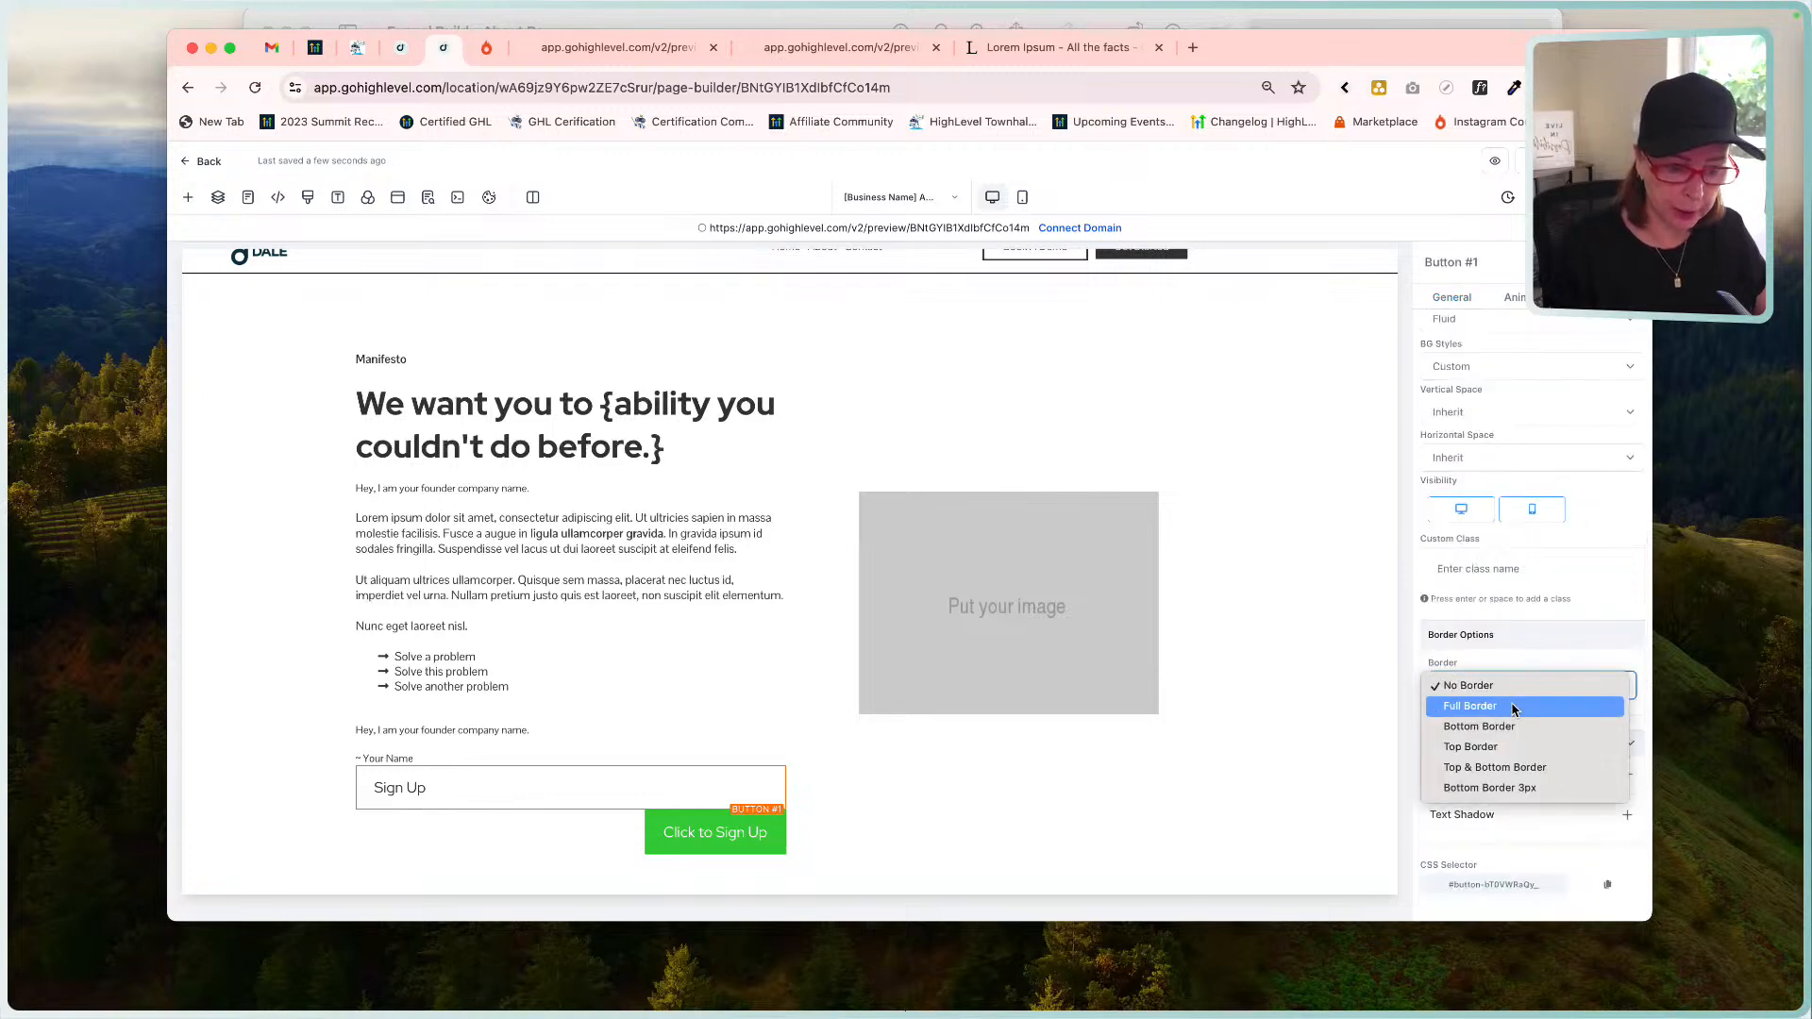
click(1513, 708)
scroll(1510, 585, down, 3)
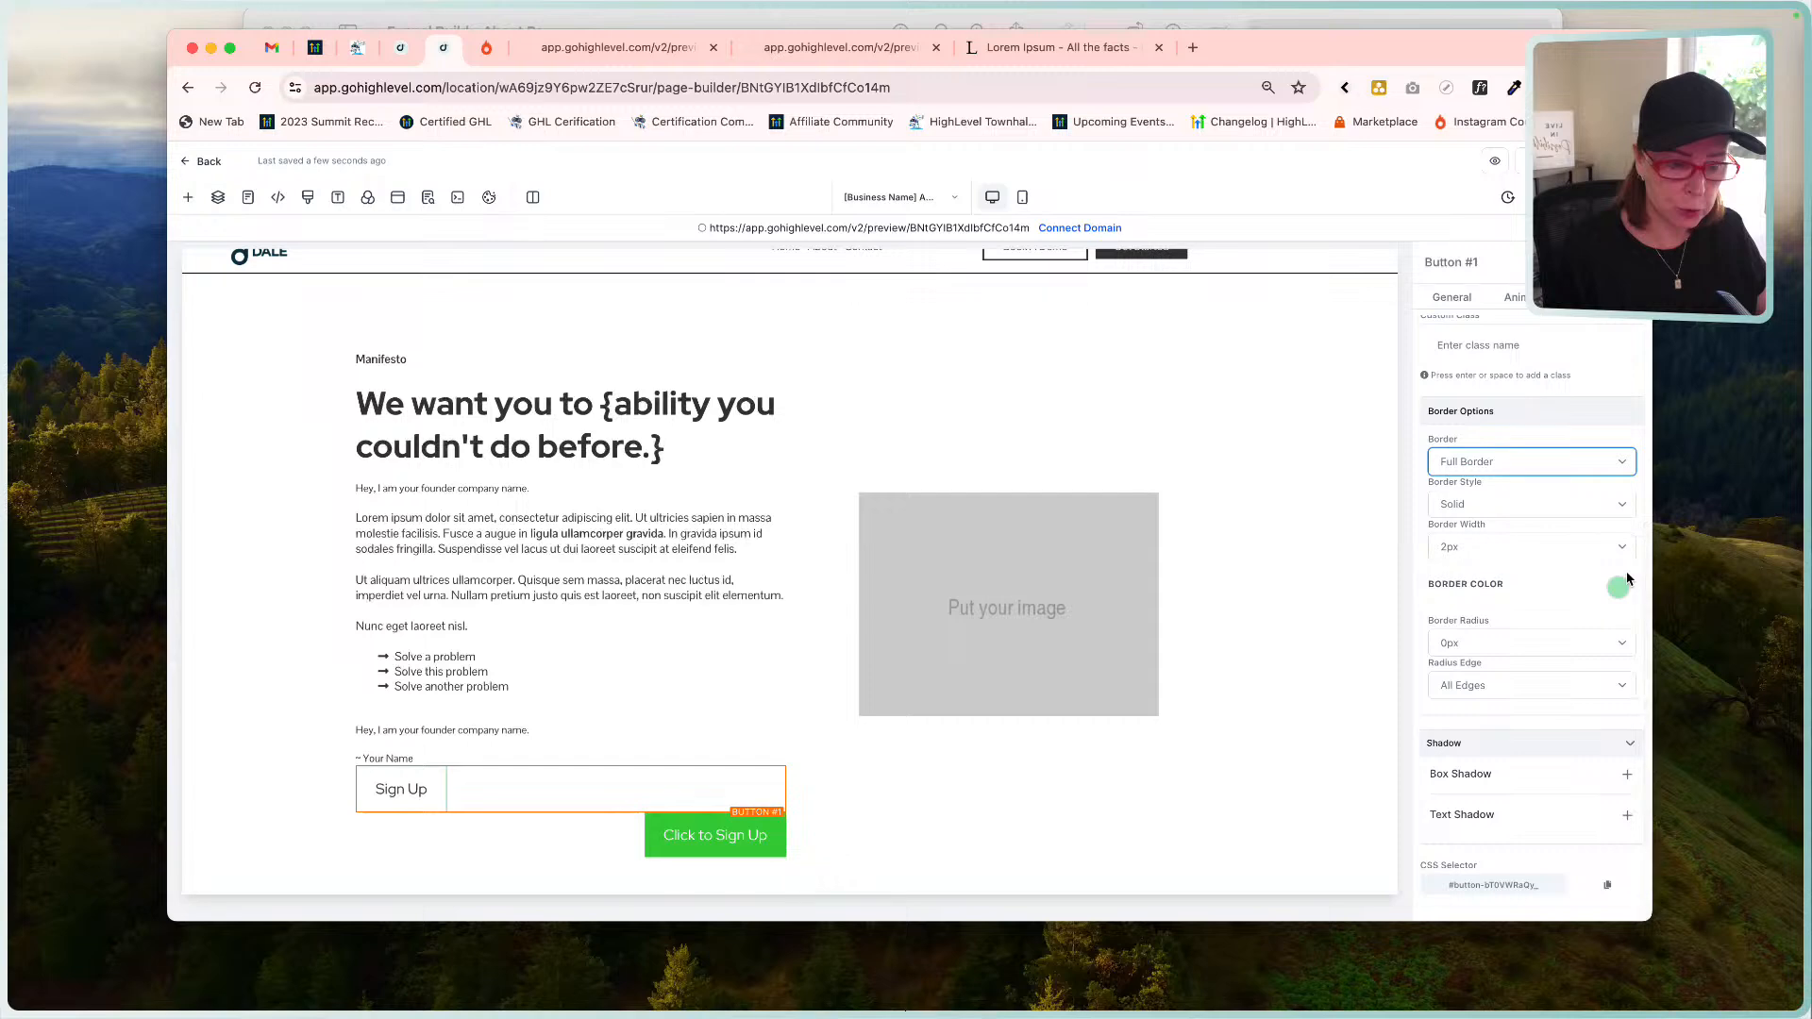
click(1477, 547)
click(1530, 543)
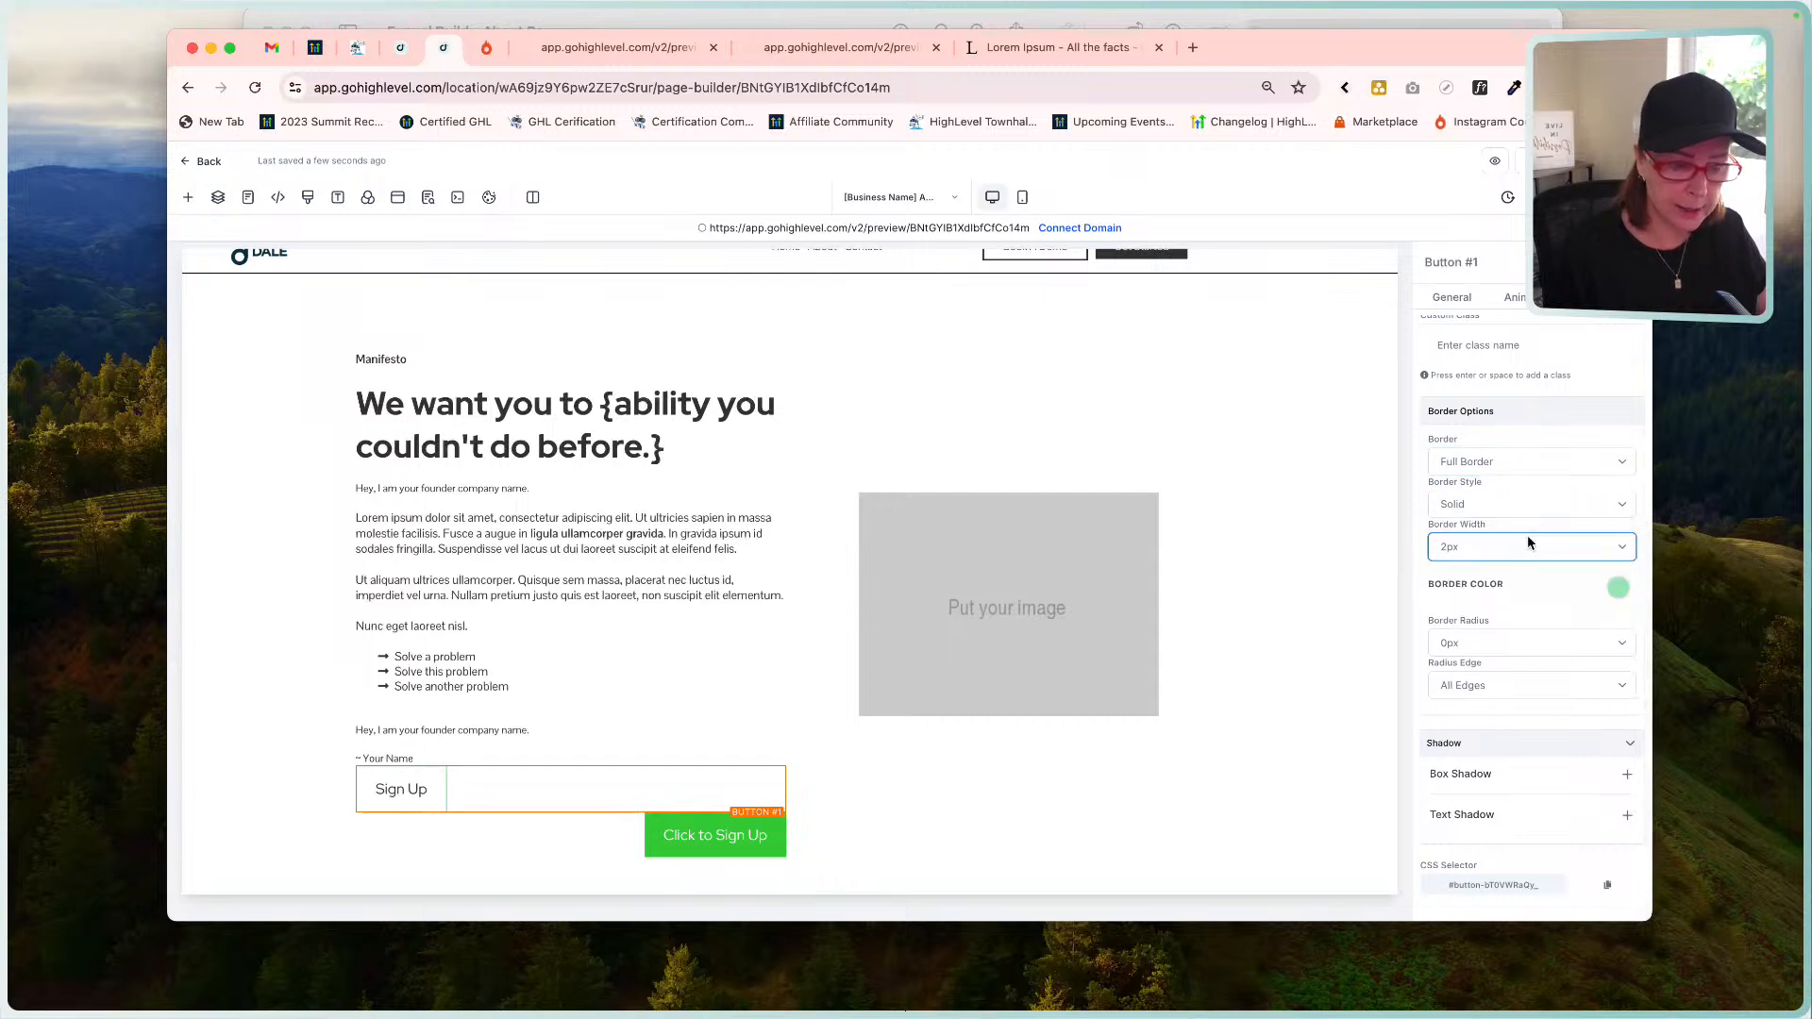
click(1618, 588)
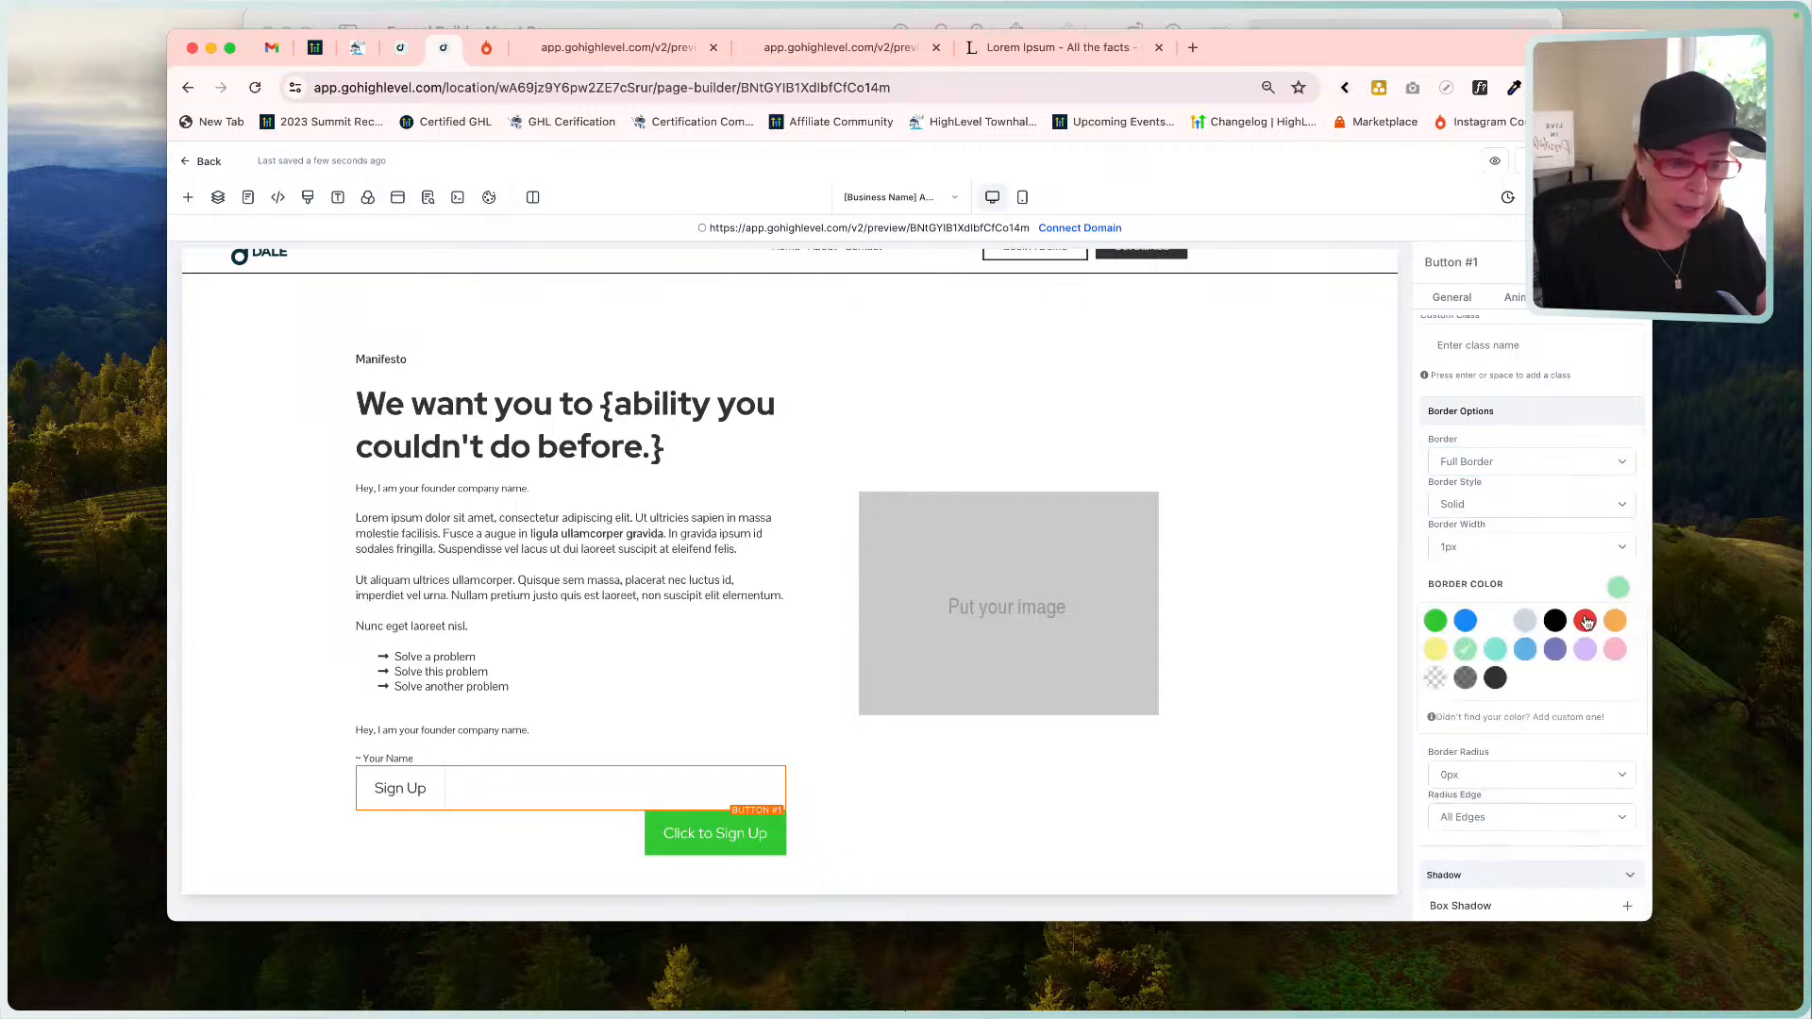
click(1496, 679)
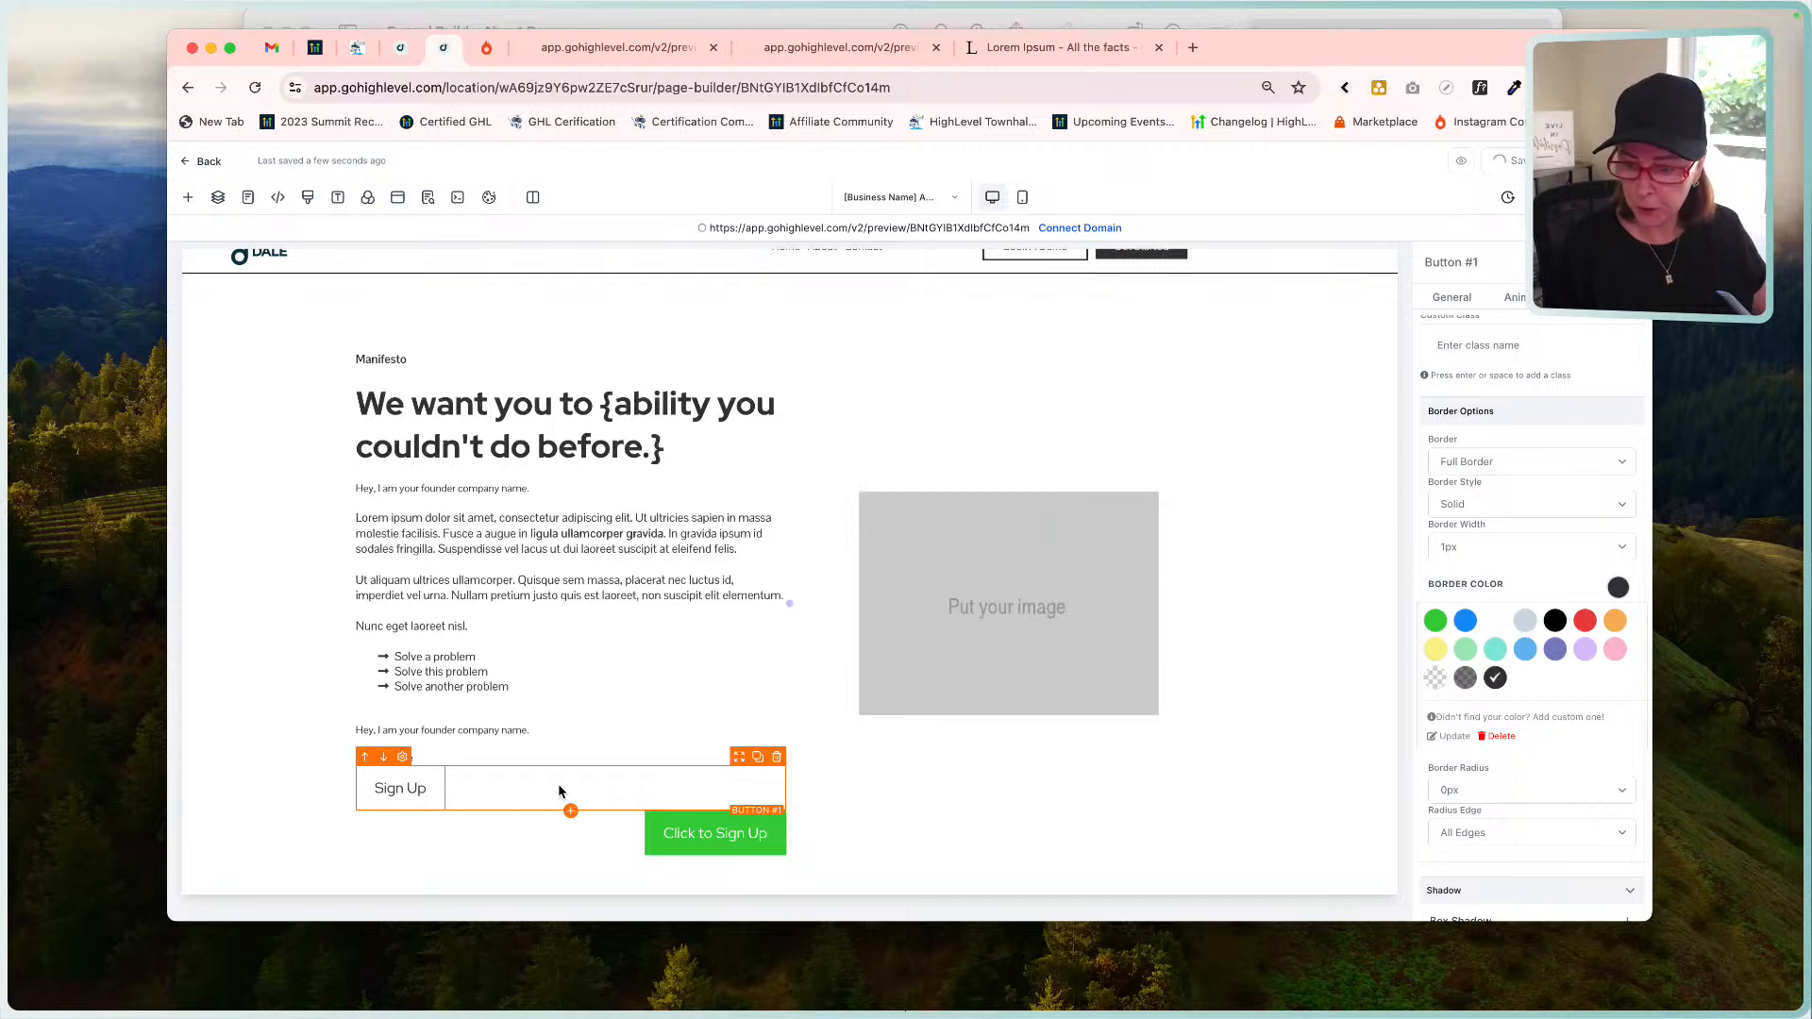
click(793, 21)
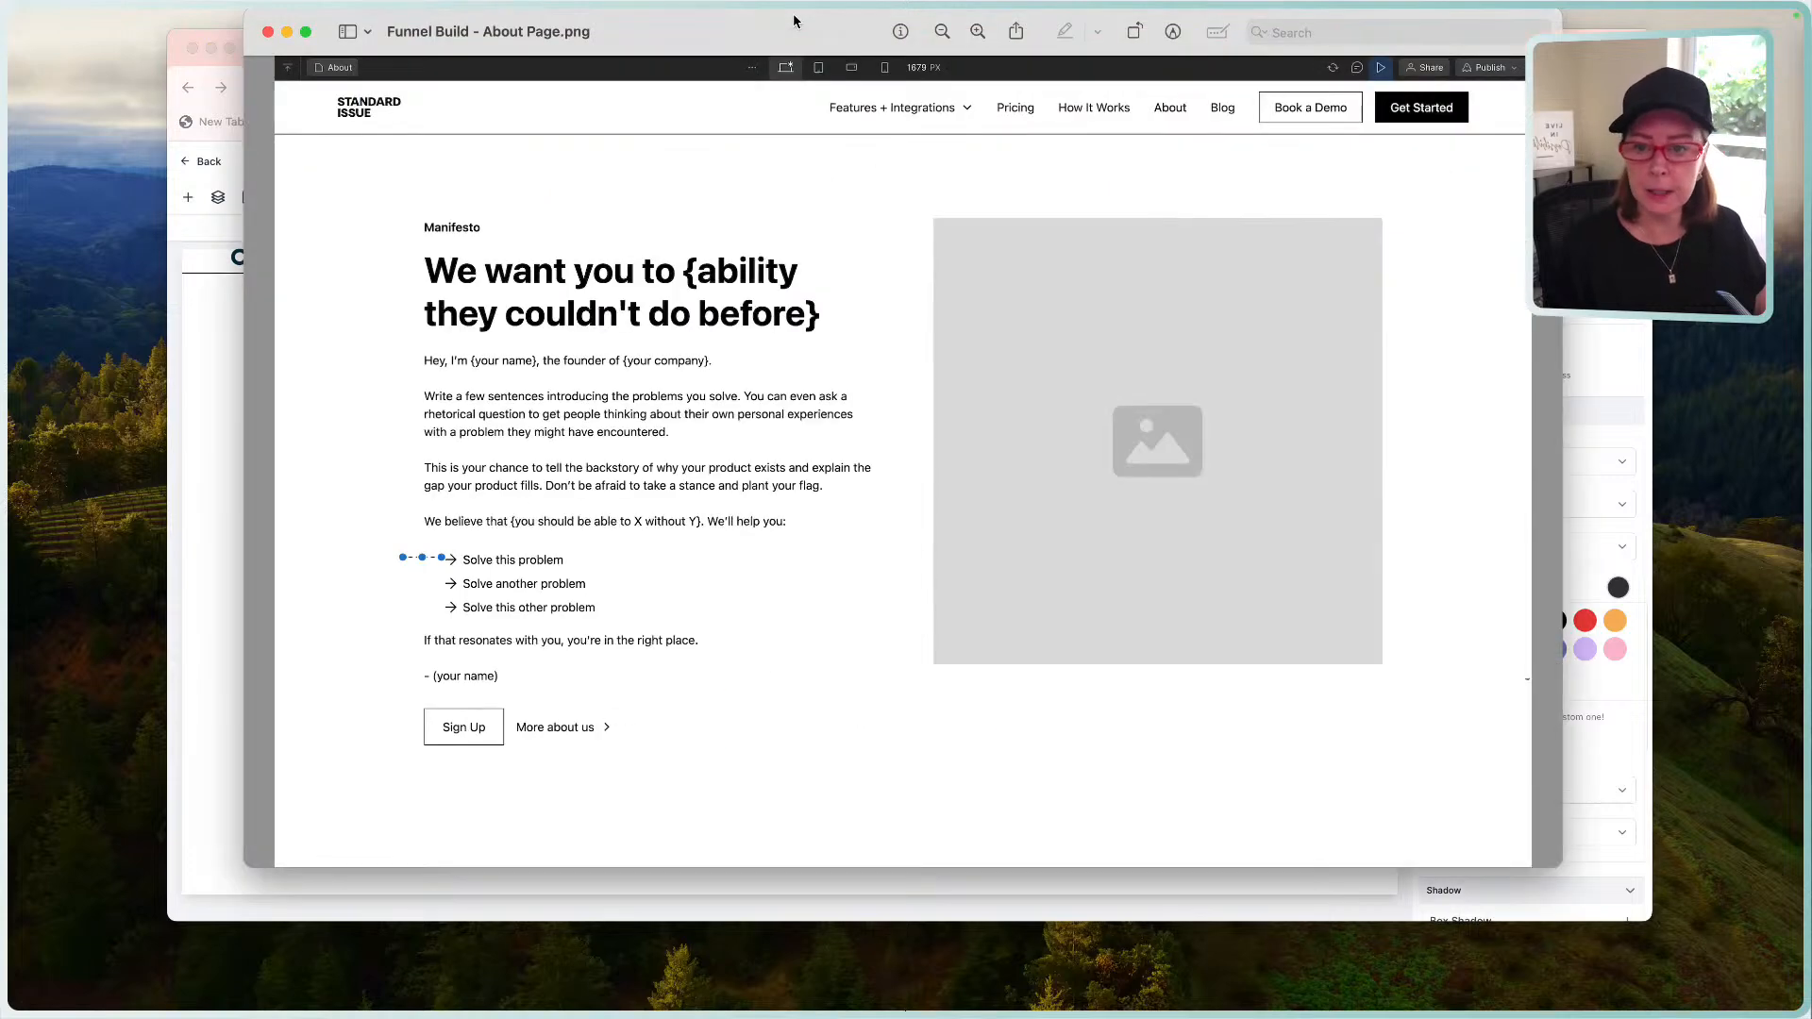
Try 5px horizontal spacing on the Sign Up button, then reset it to Inherit.
click(225, 705)
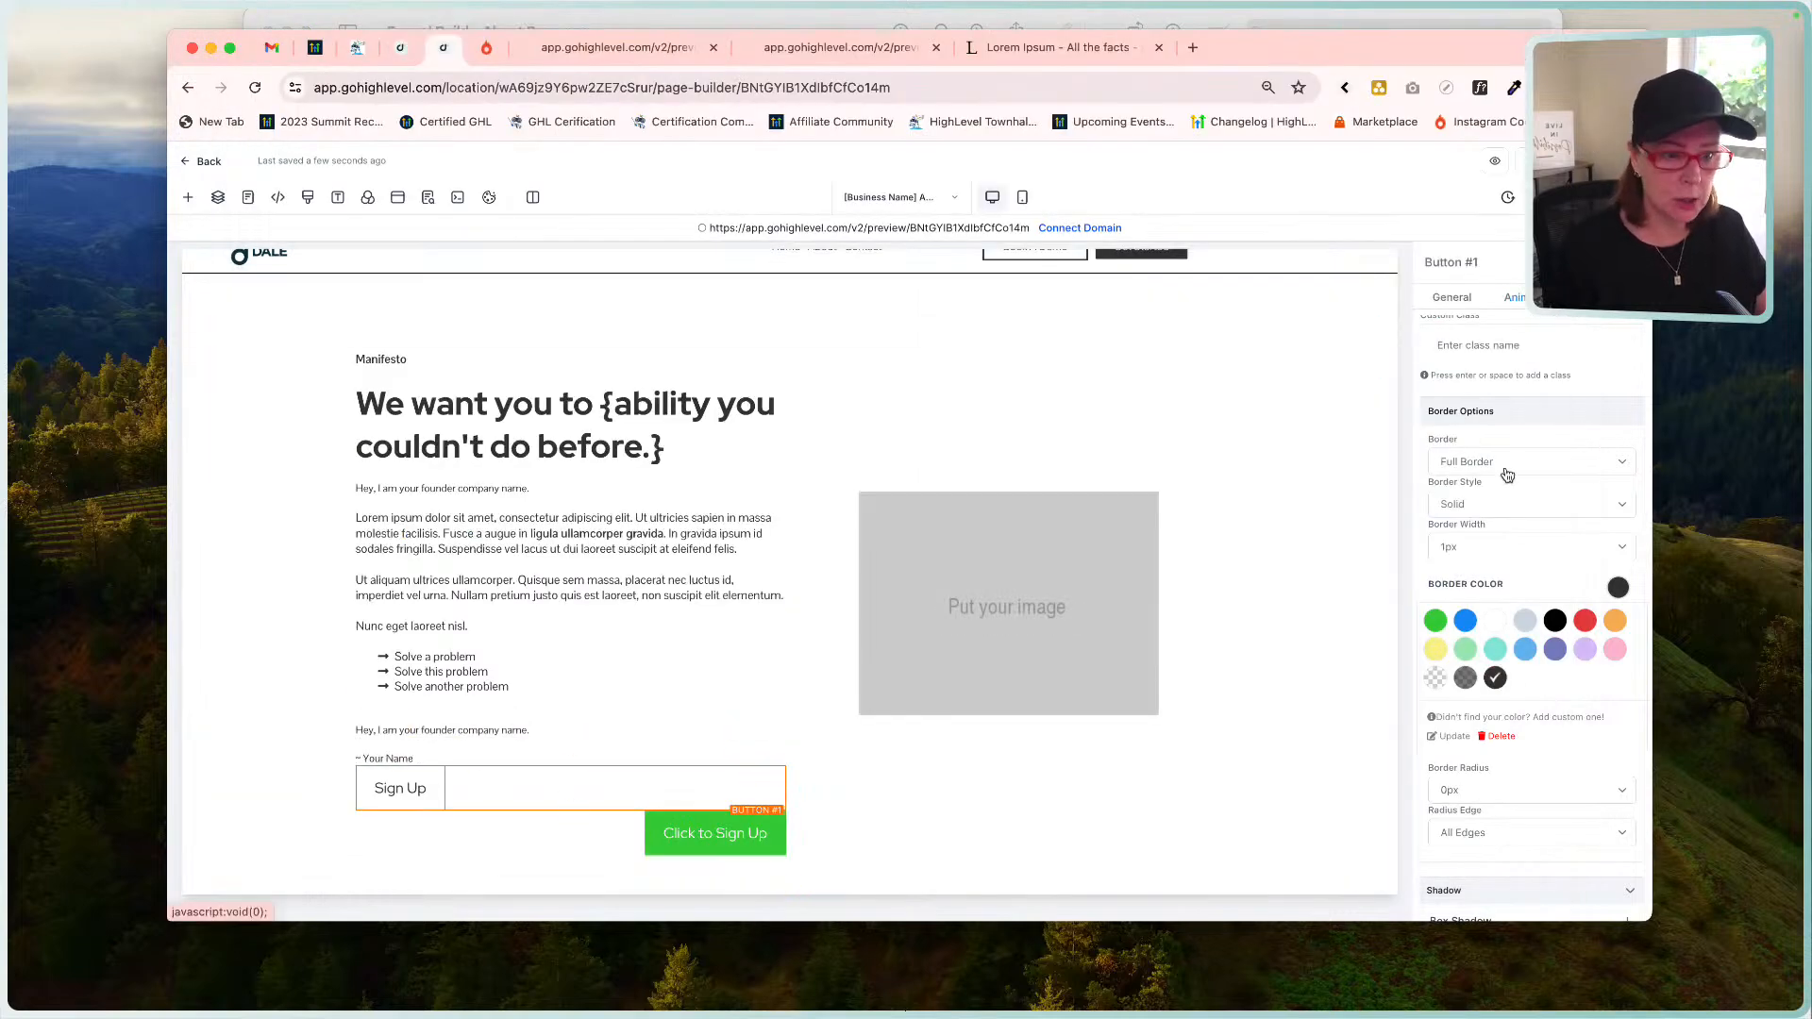
scroll(1520, 492, up, 3)
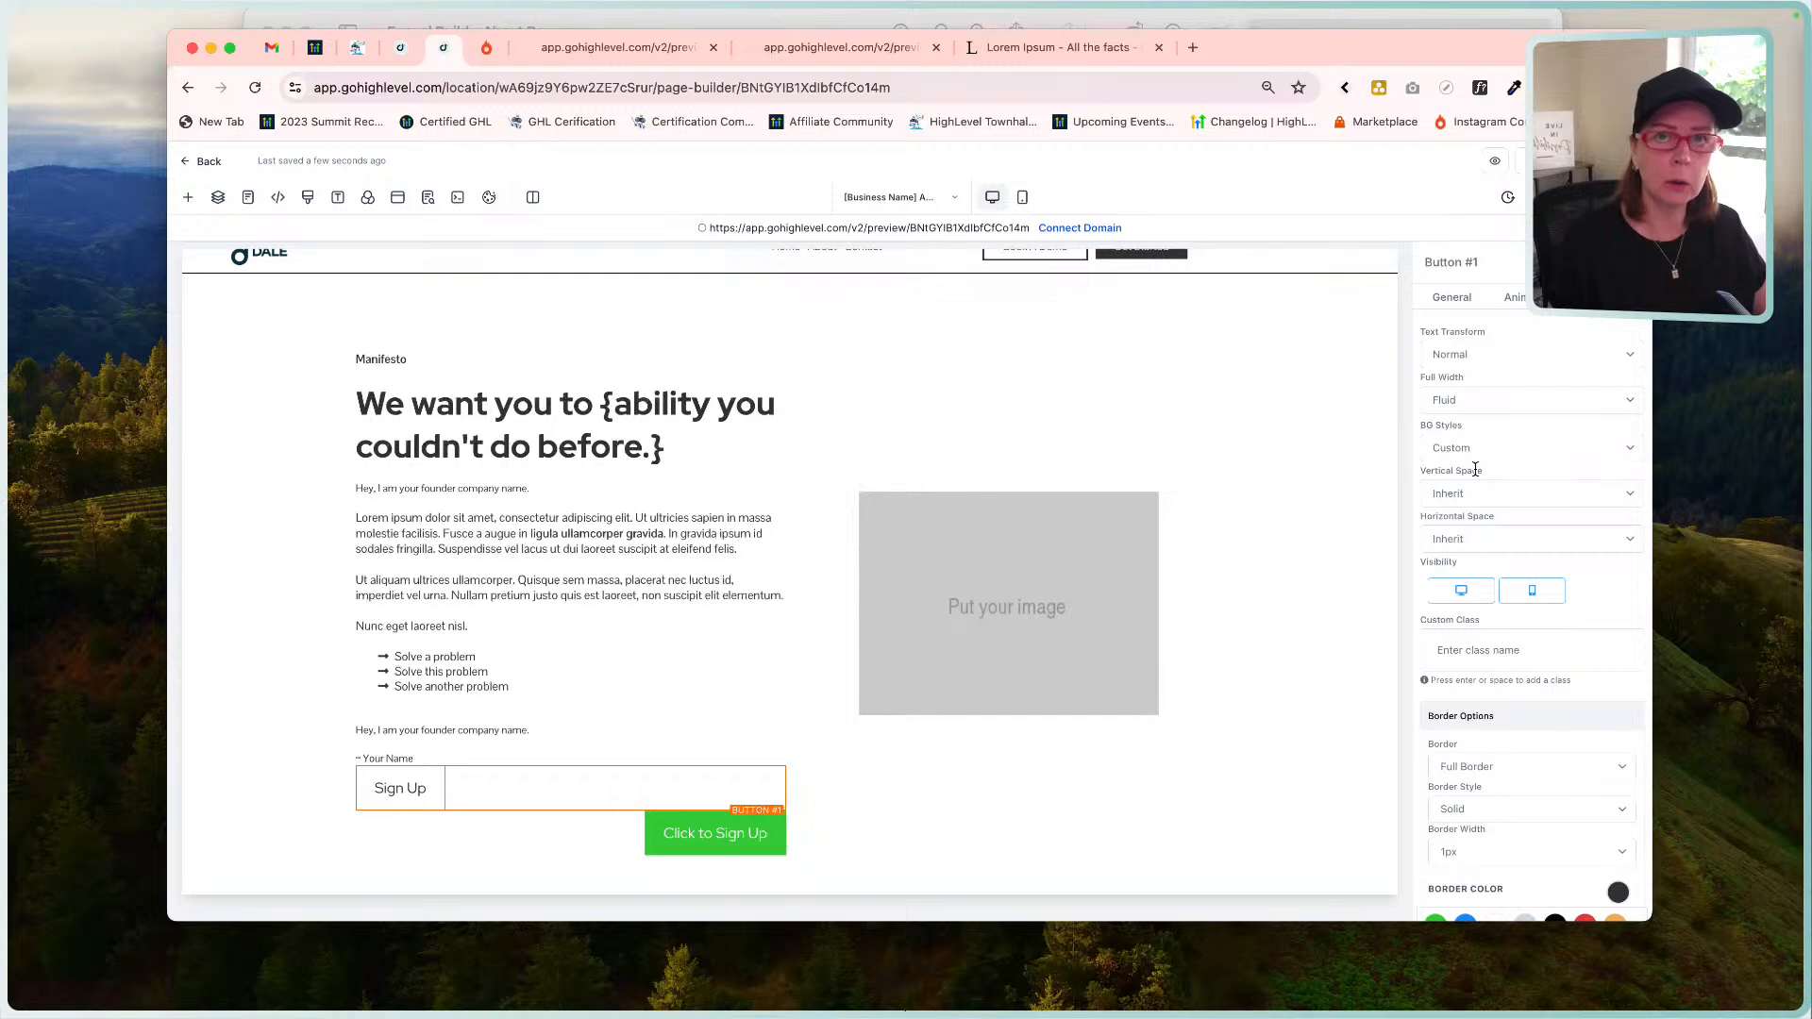
click(1474, 545)
click(1474, 559)
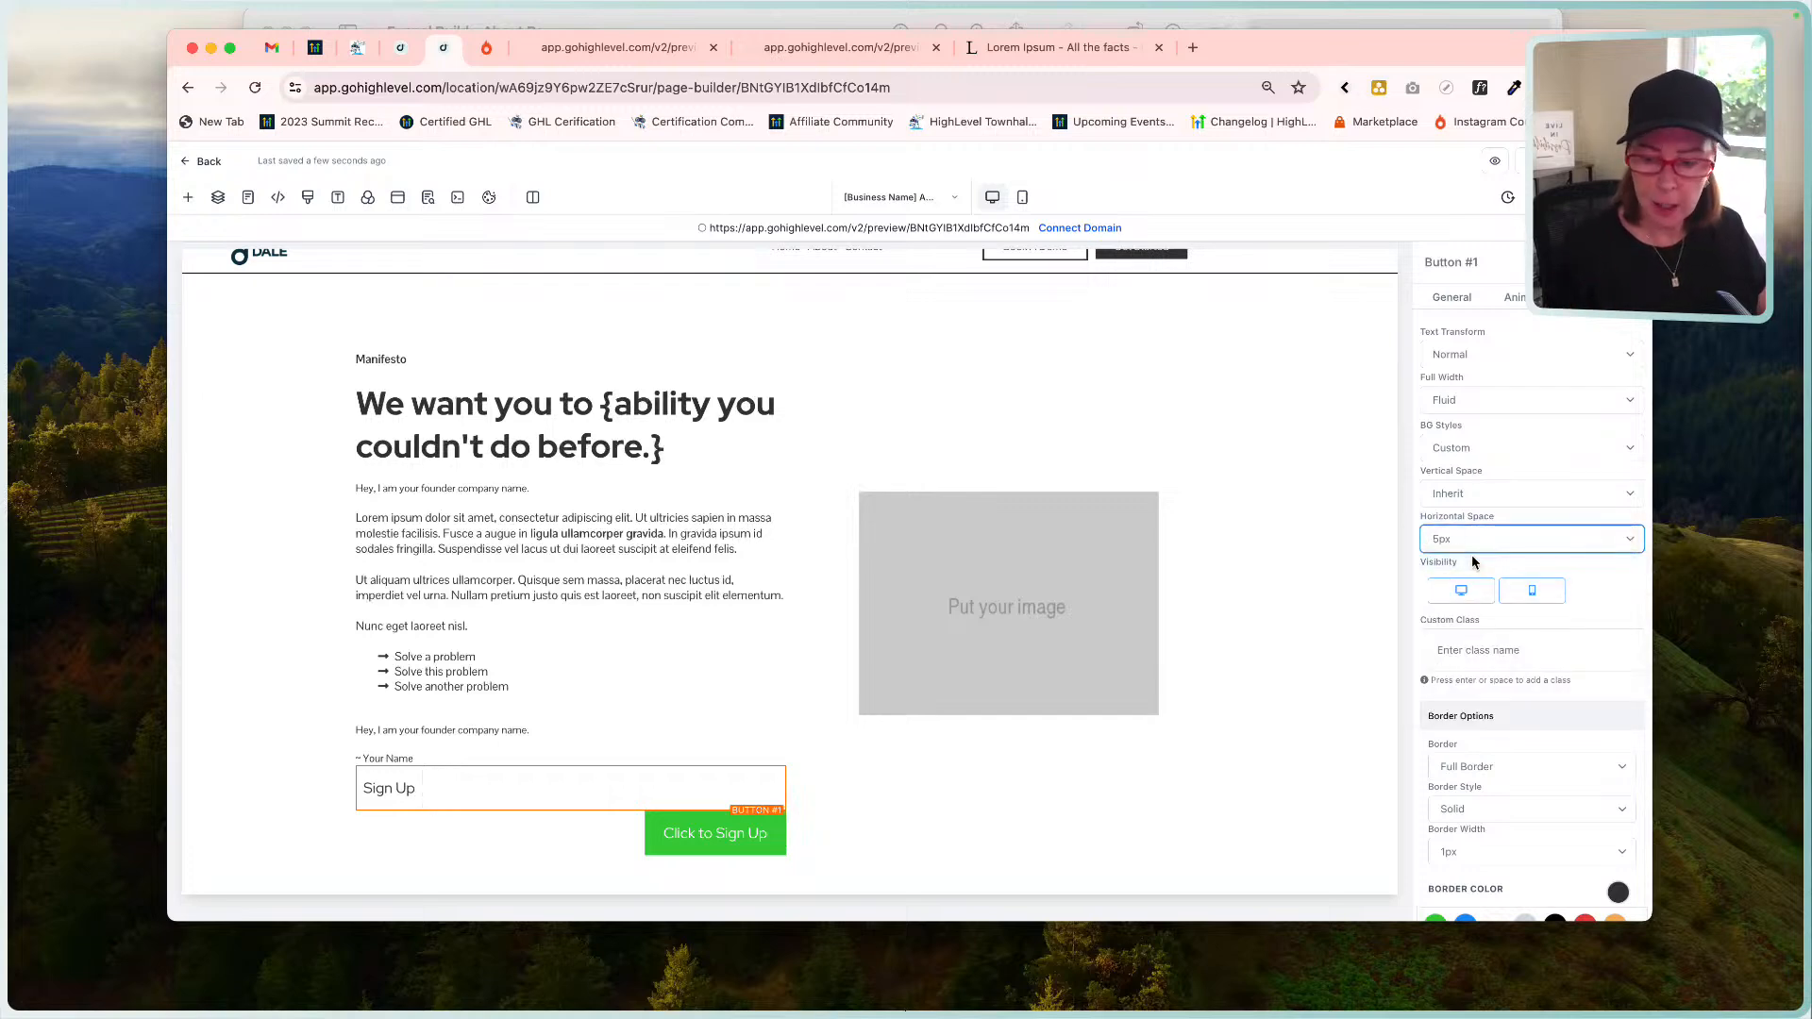
click(1470, 545)
click(1458, 525)
click(1458, 522)
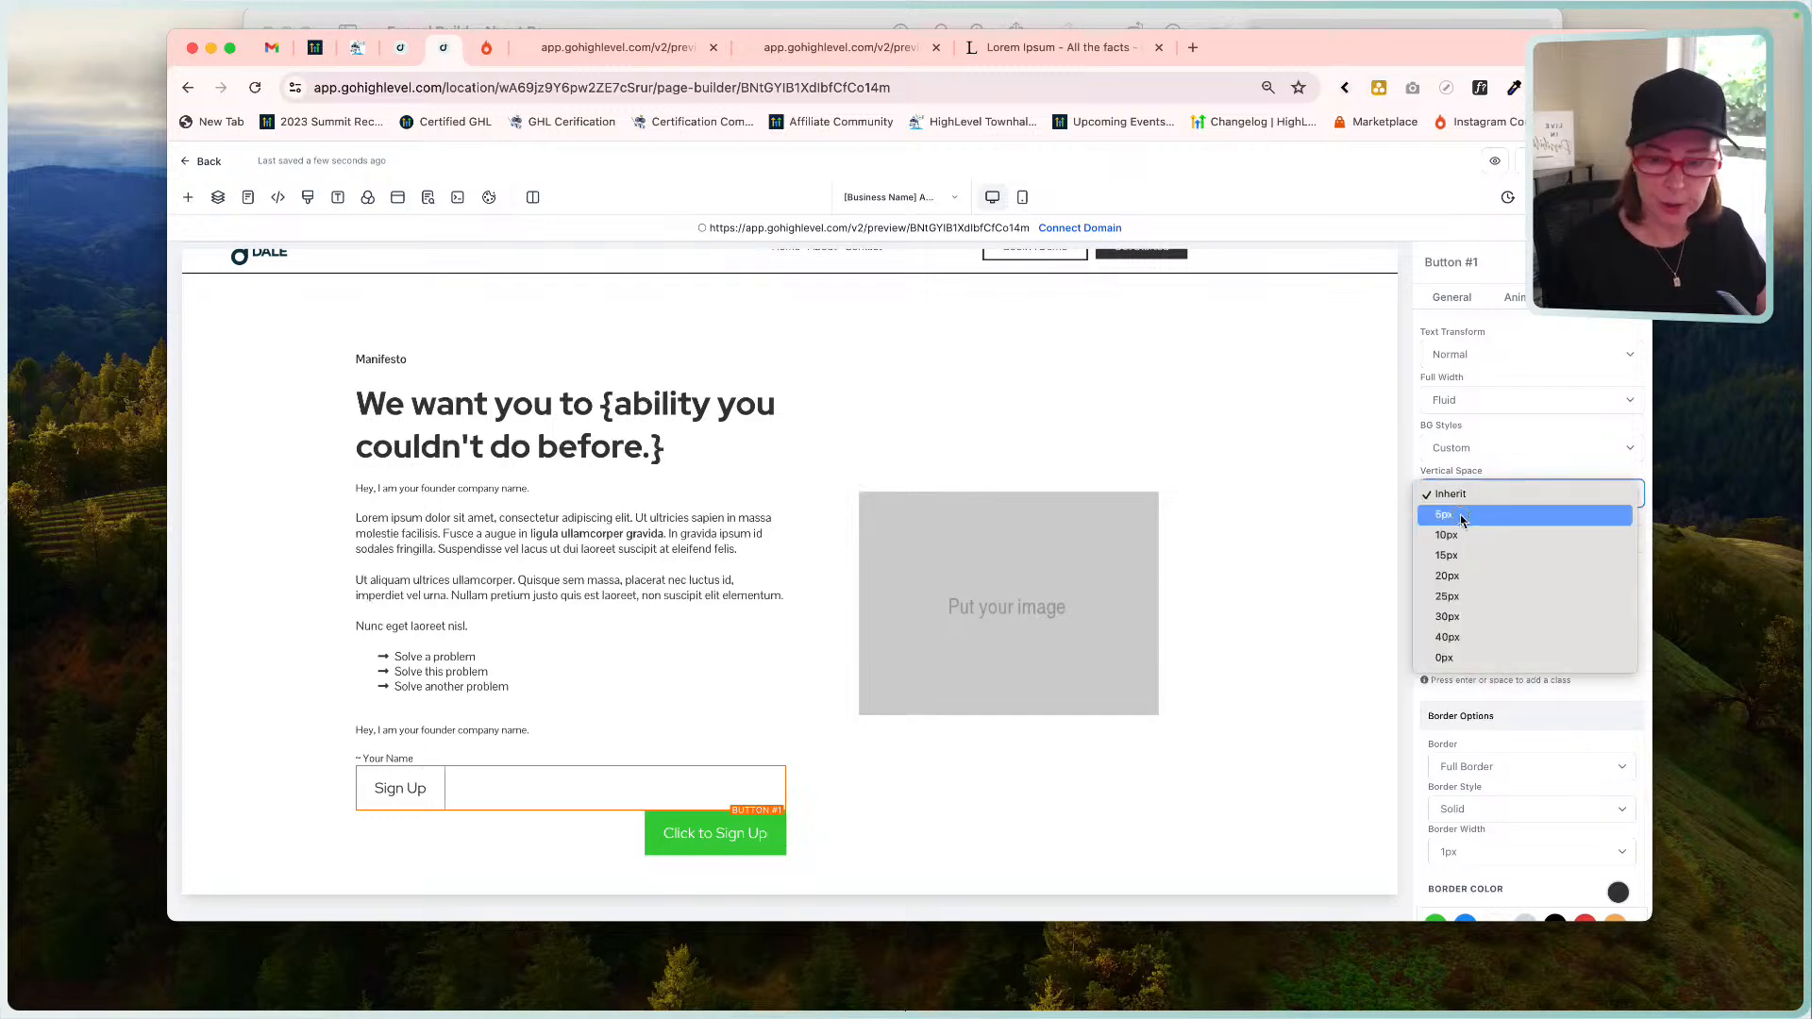
click(1460, 520)
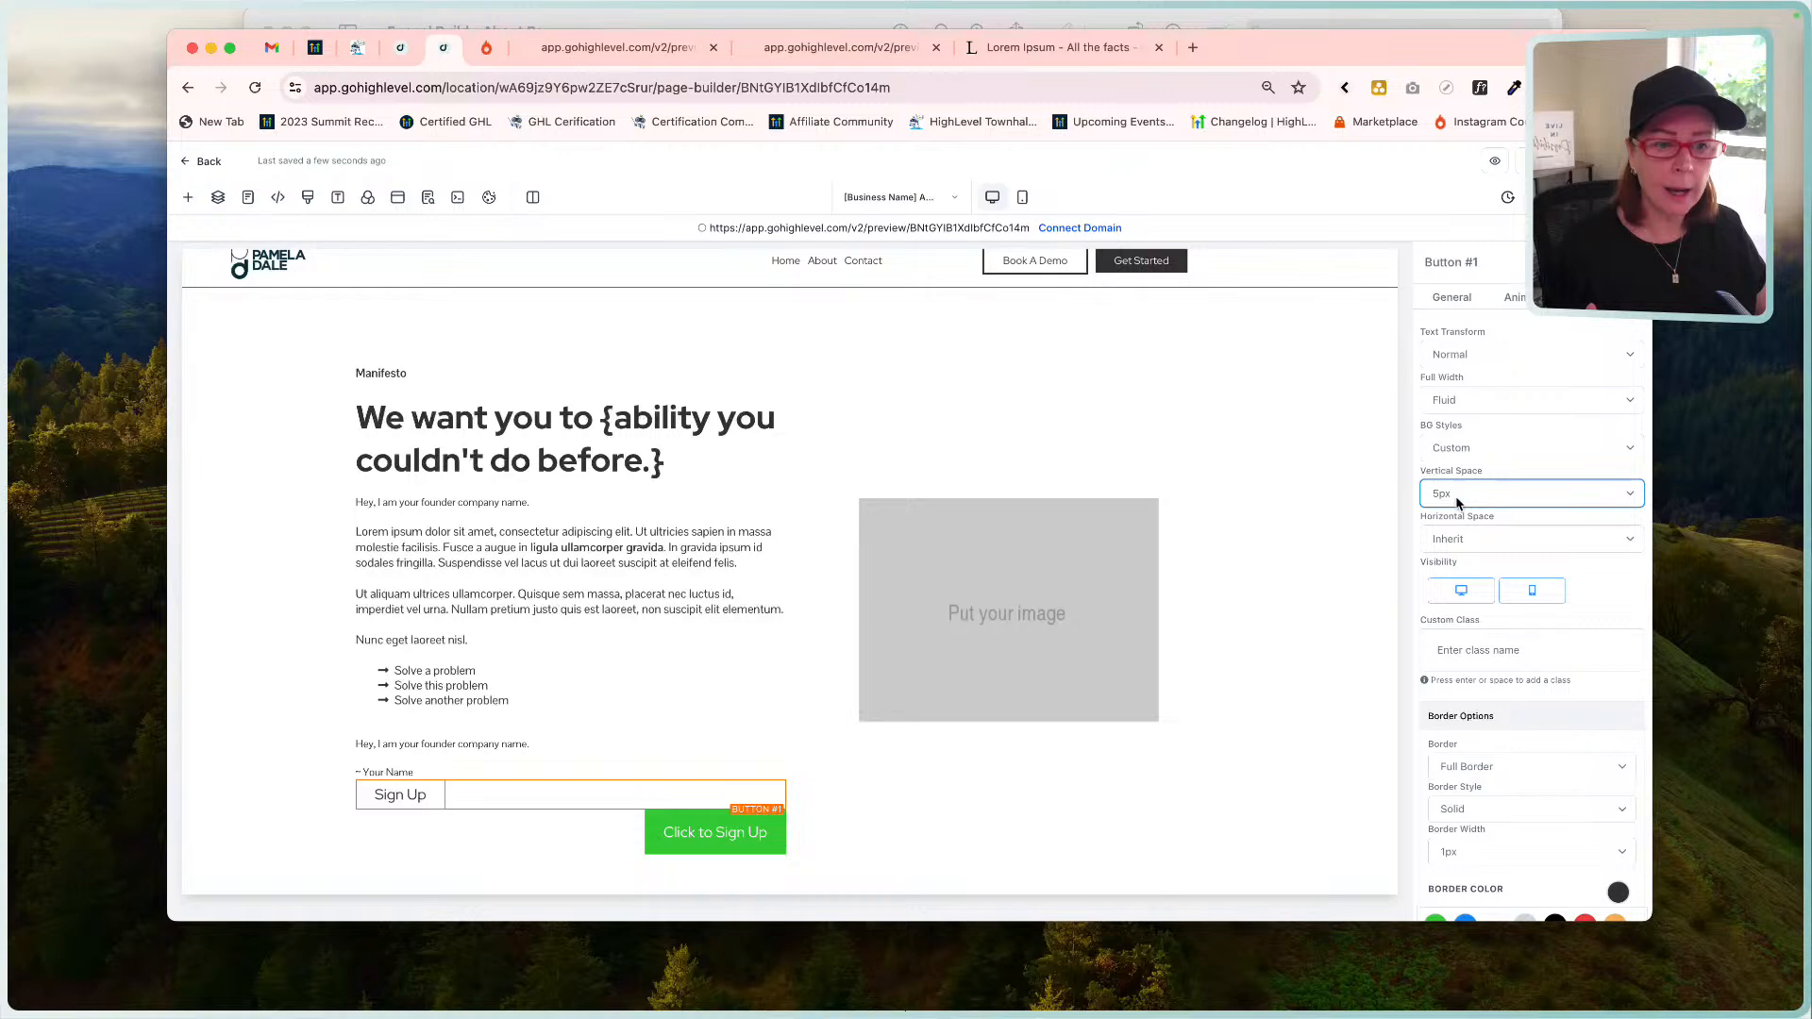
Try 10px and 5px vertical spacing on the button, then reset it to Inherit.
click(1460, 515)
click(1460, 520)
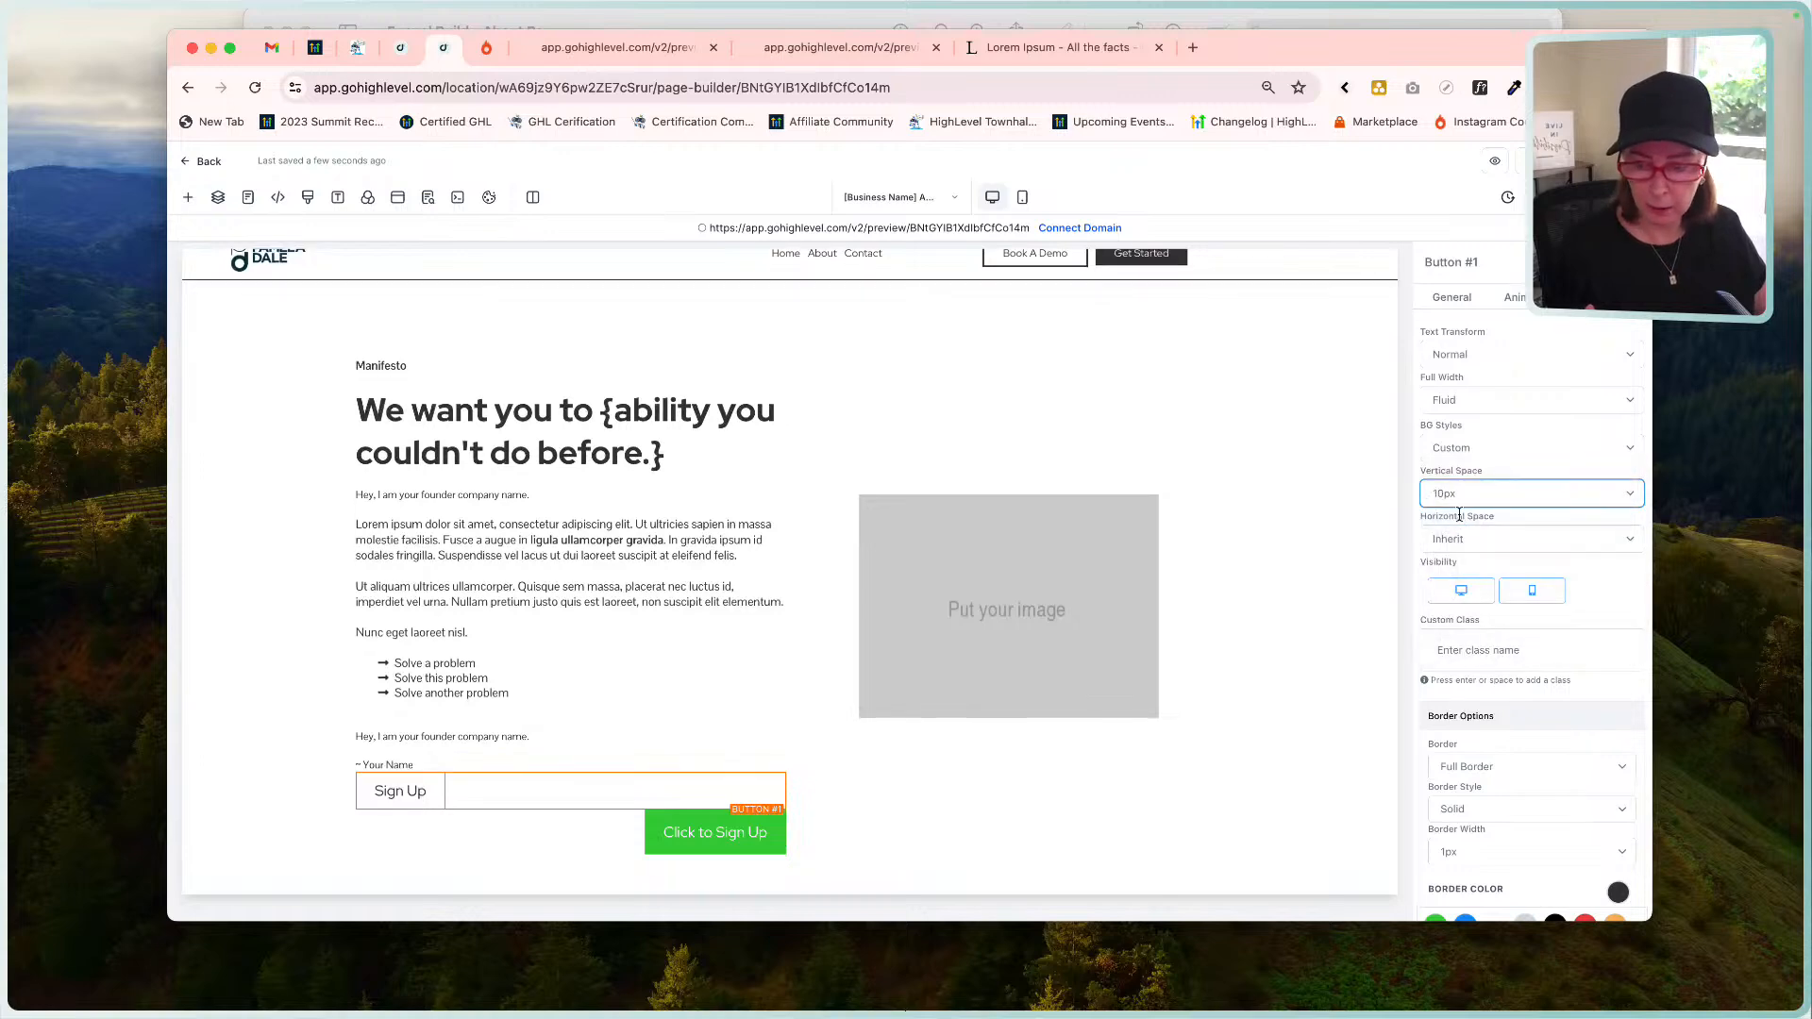
click(1449, 492)
click(1450, 482)
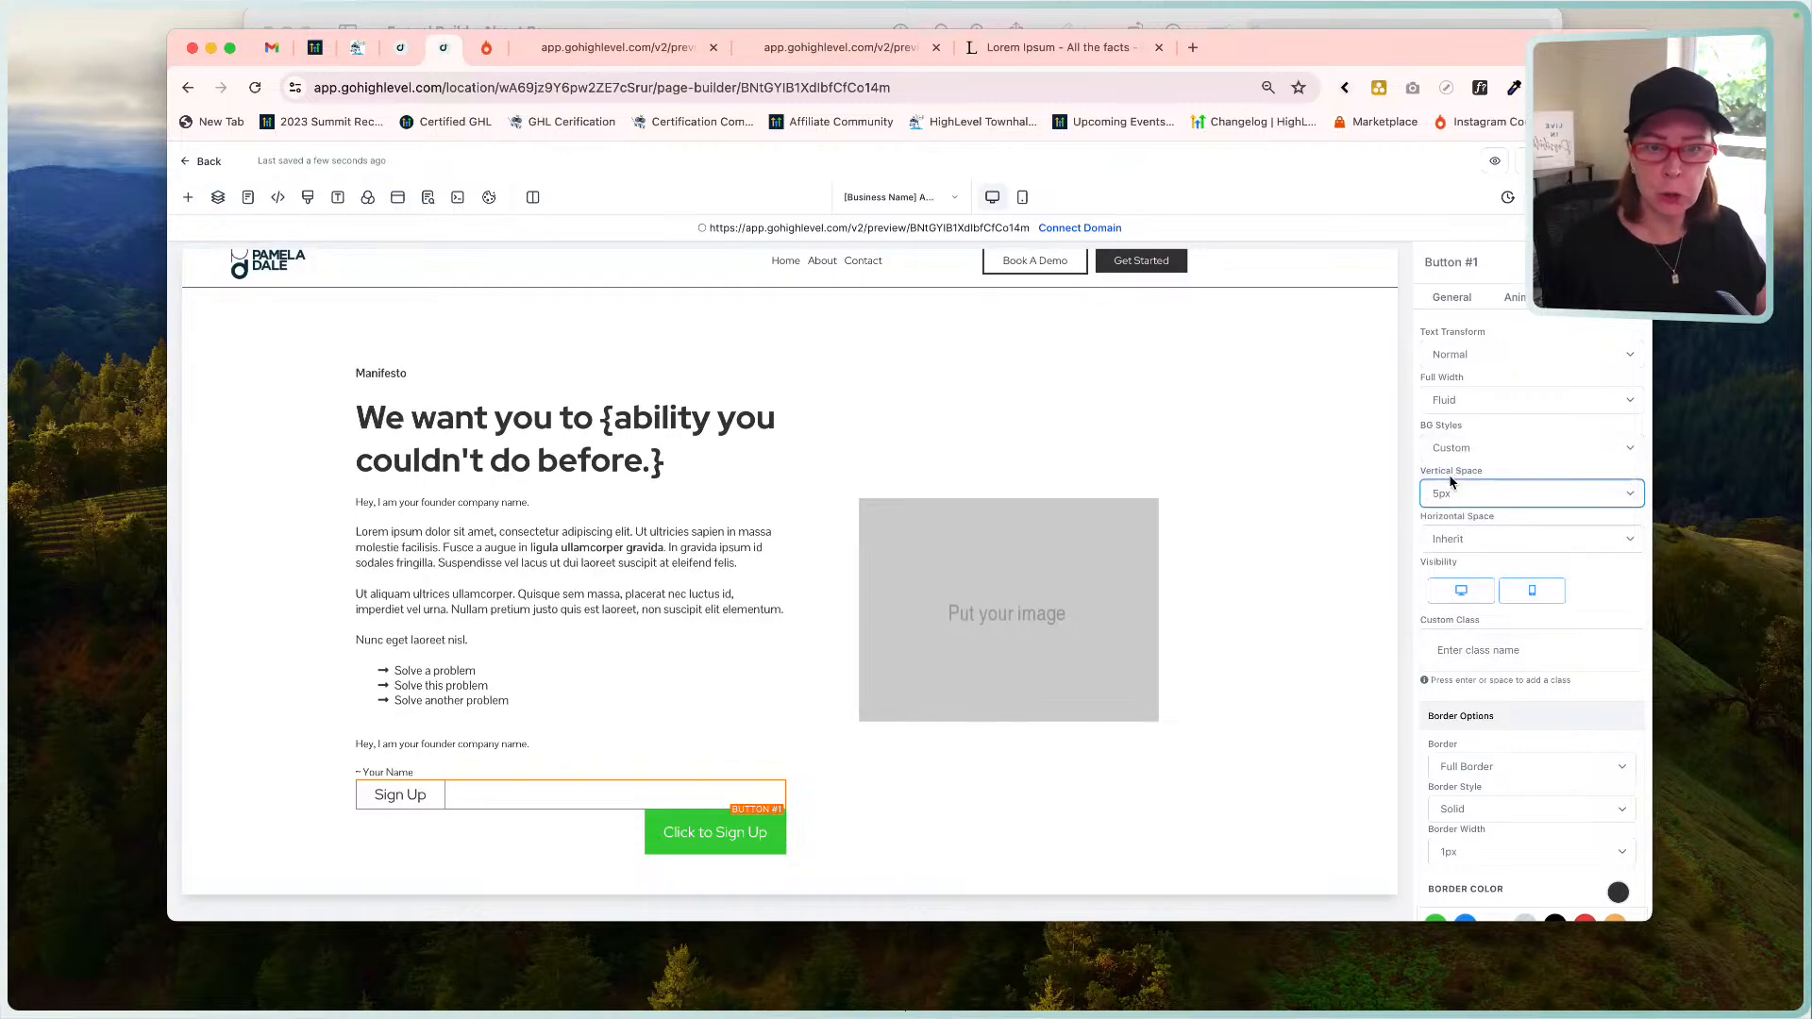
click(1451, 482)
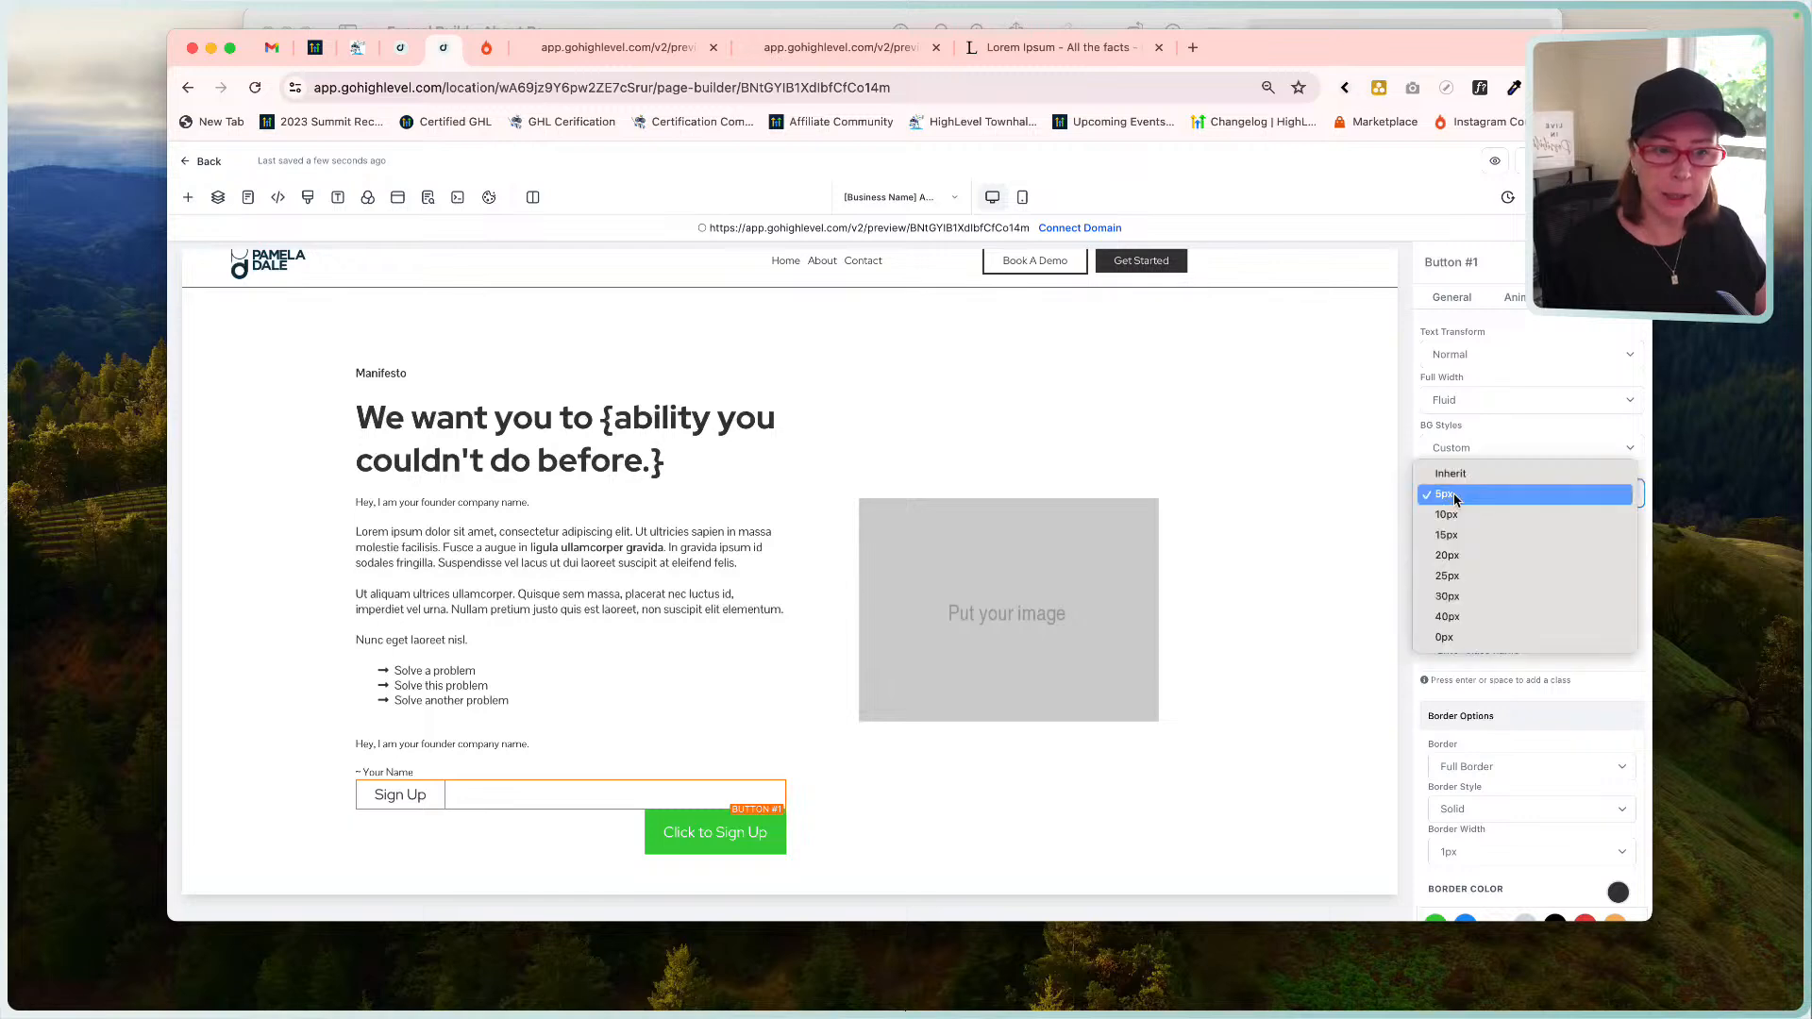
click(1450, 474)
click(1452, 296)
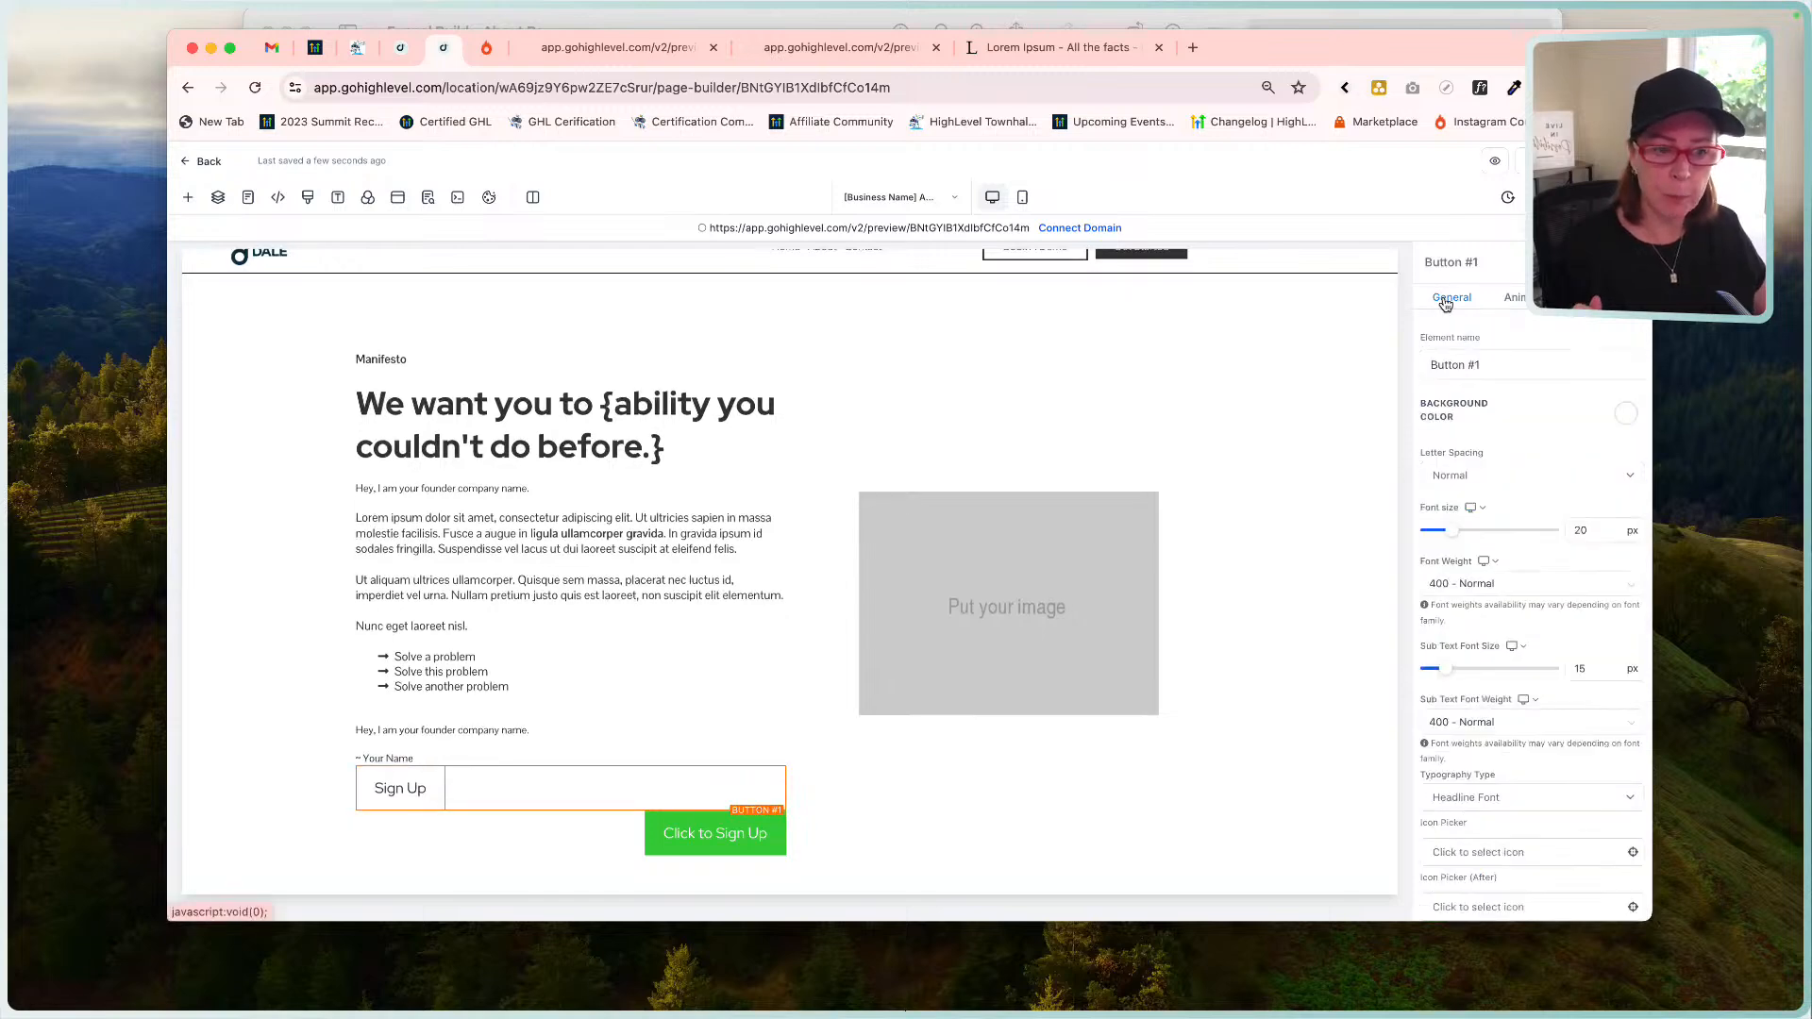
scroll(1529, 707, down, 3)
Set the Sign Up button's top and bottom padding to 7 px, then compare with the mockup.
click(1528, 646)
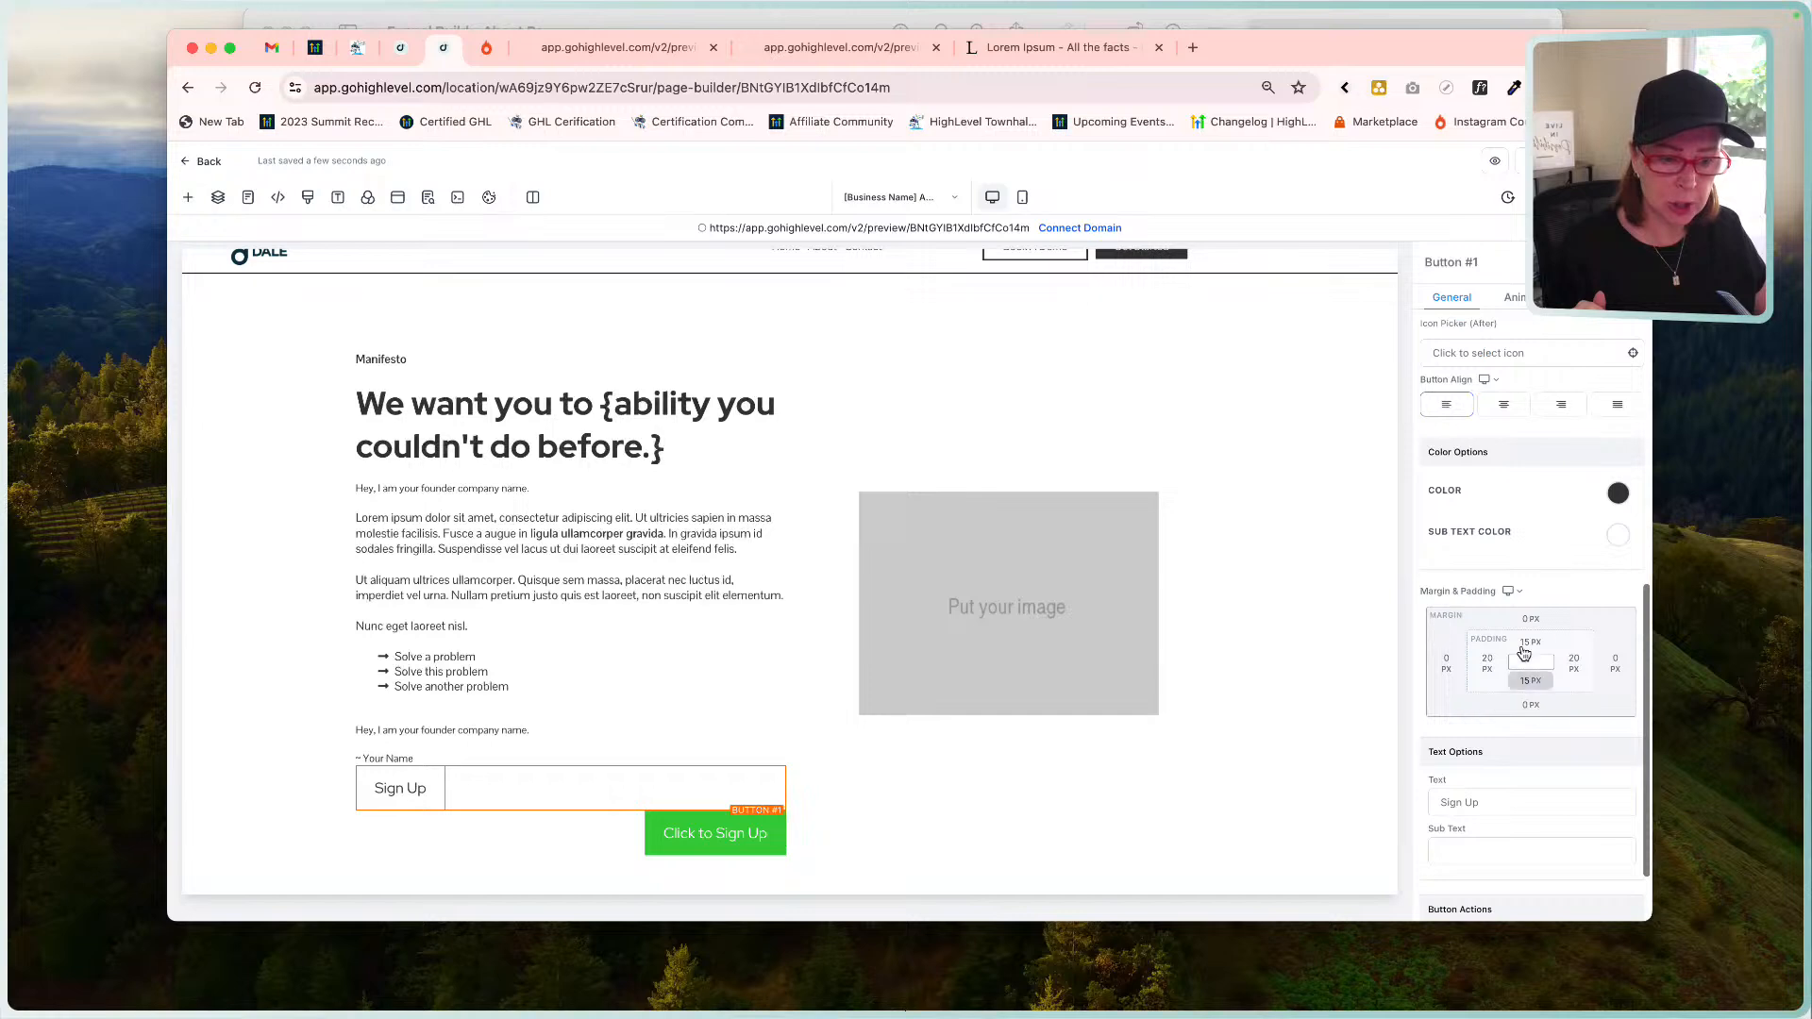
drag(1602, 677, 1542, 679)
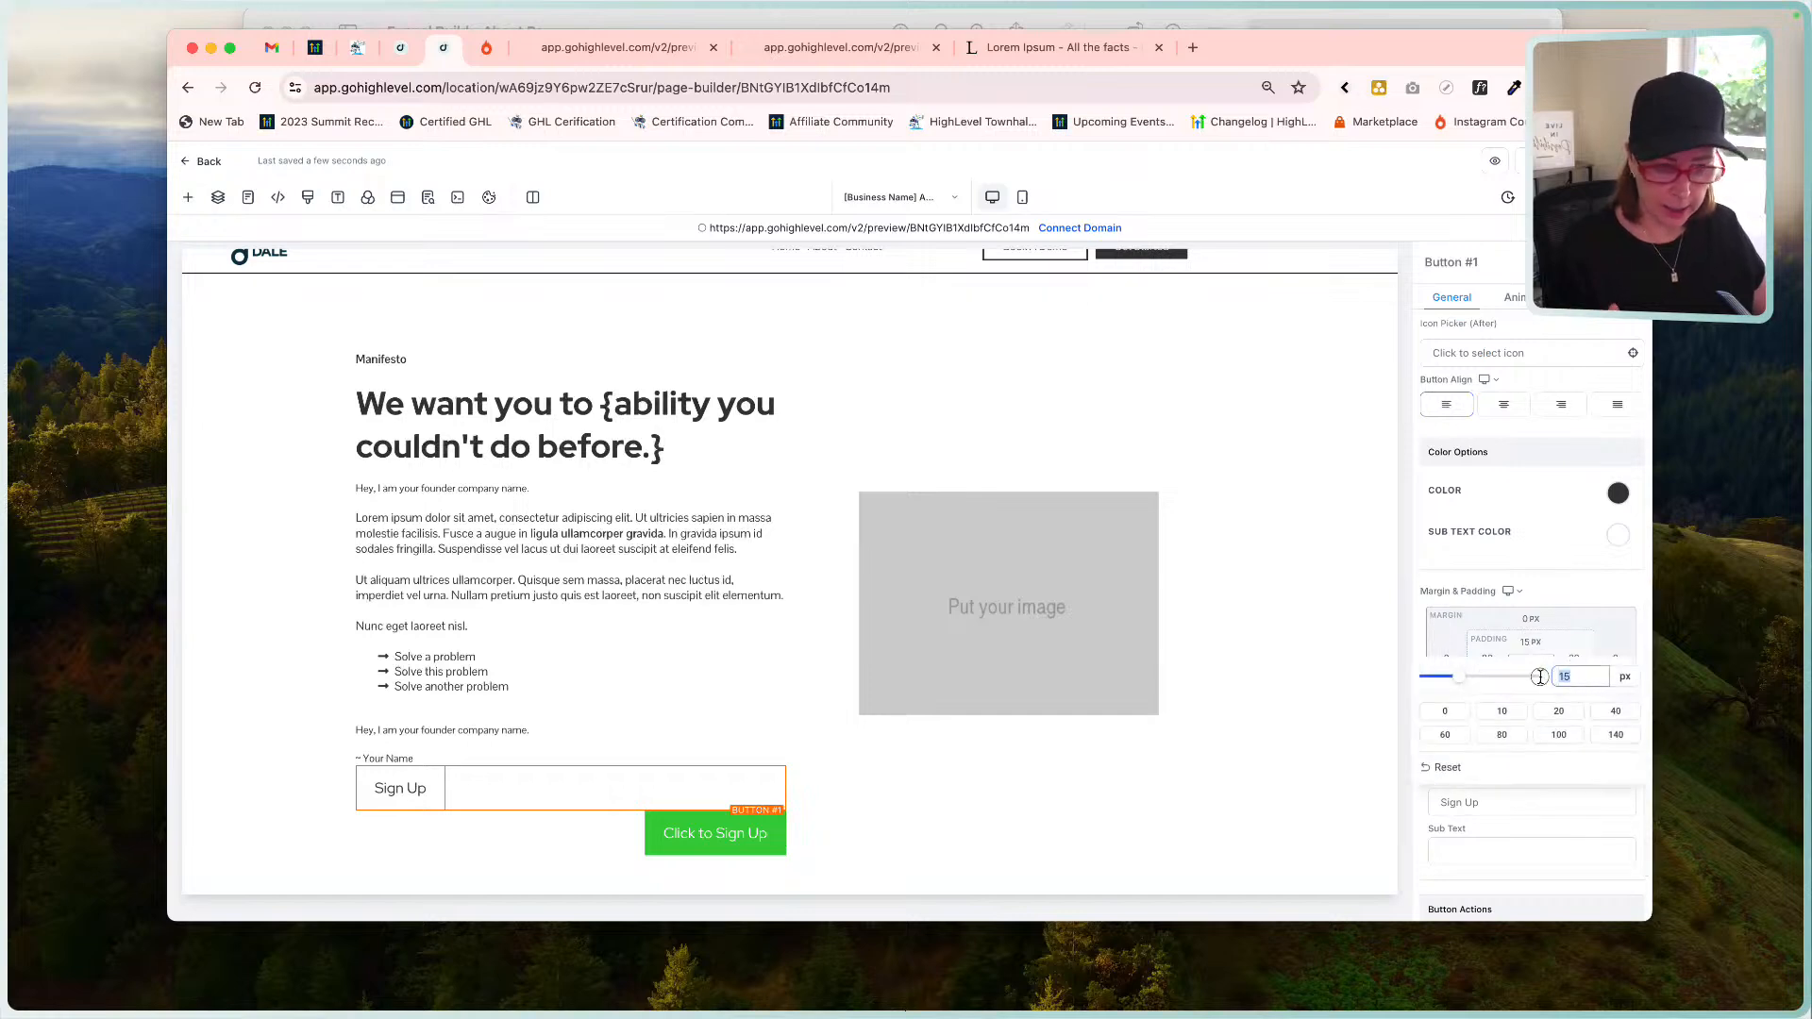
text(7)
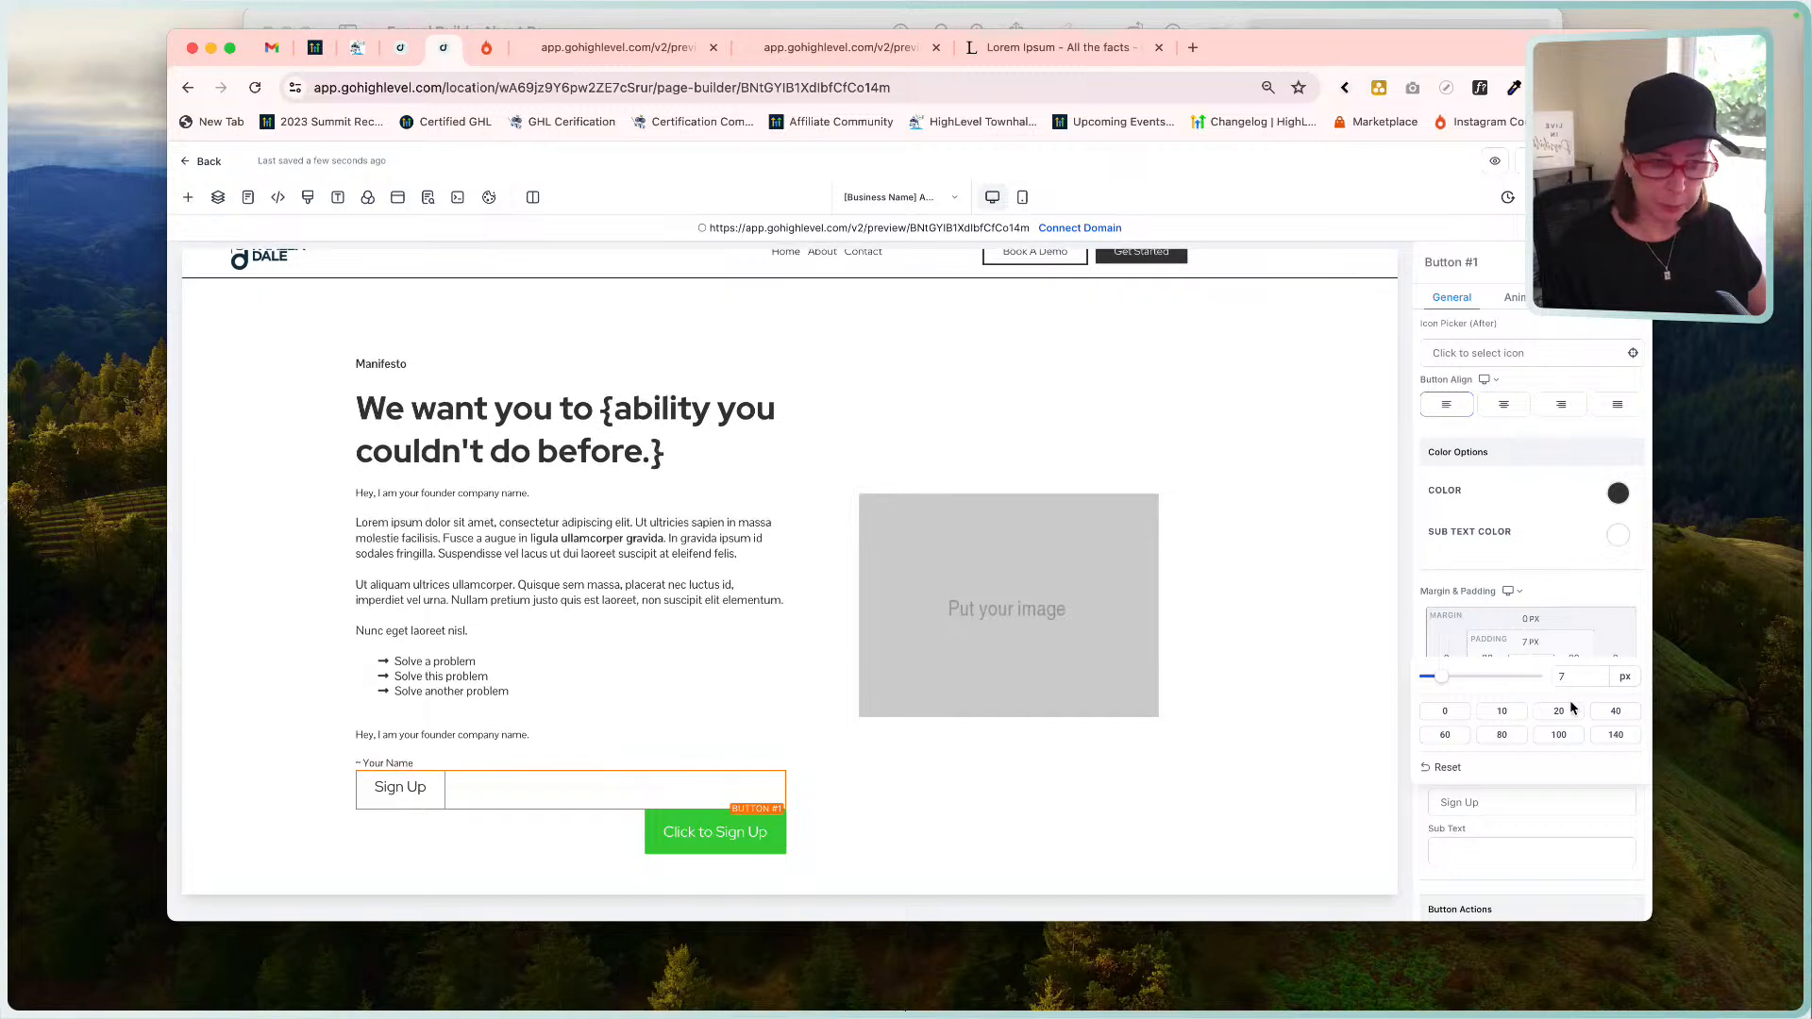
click(1530, 681)
text(7)
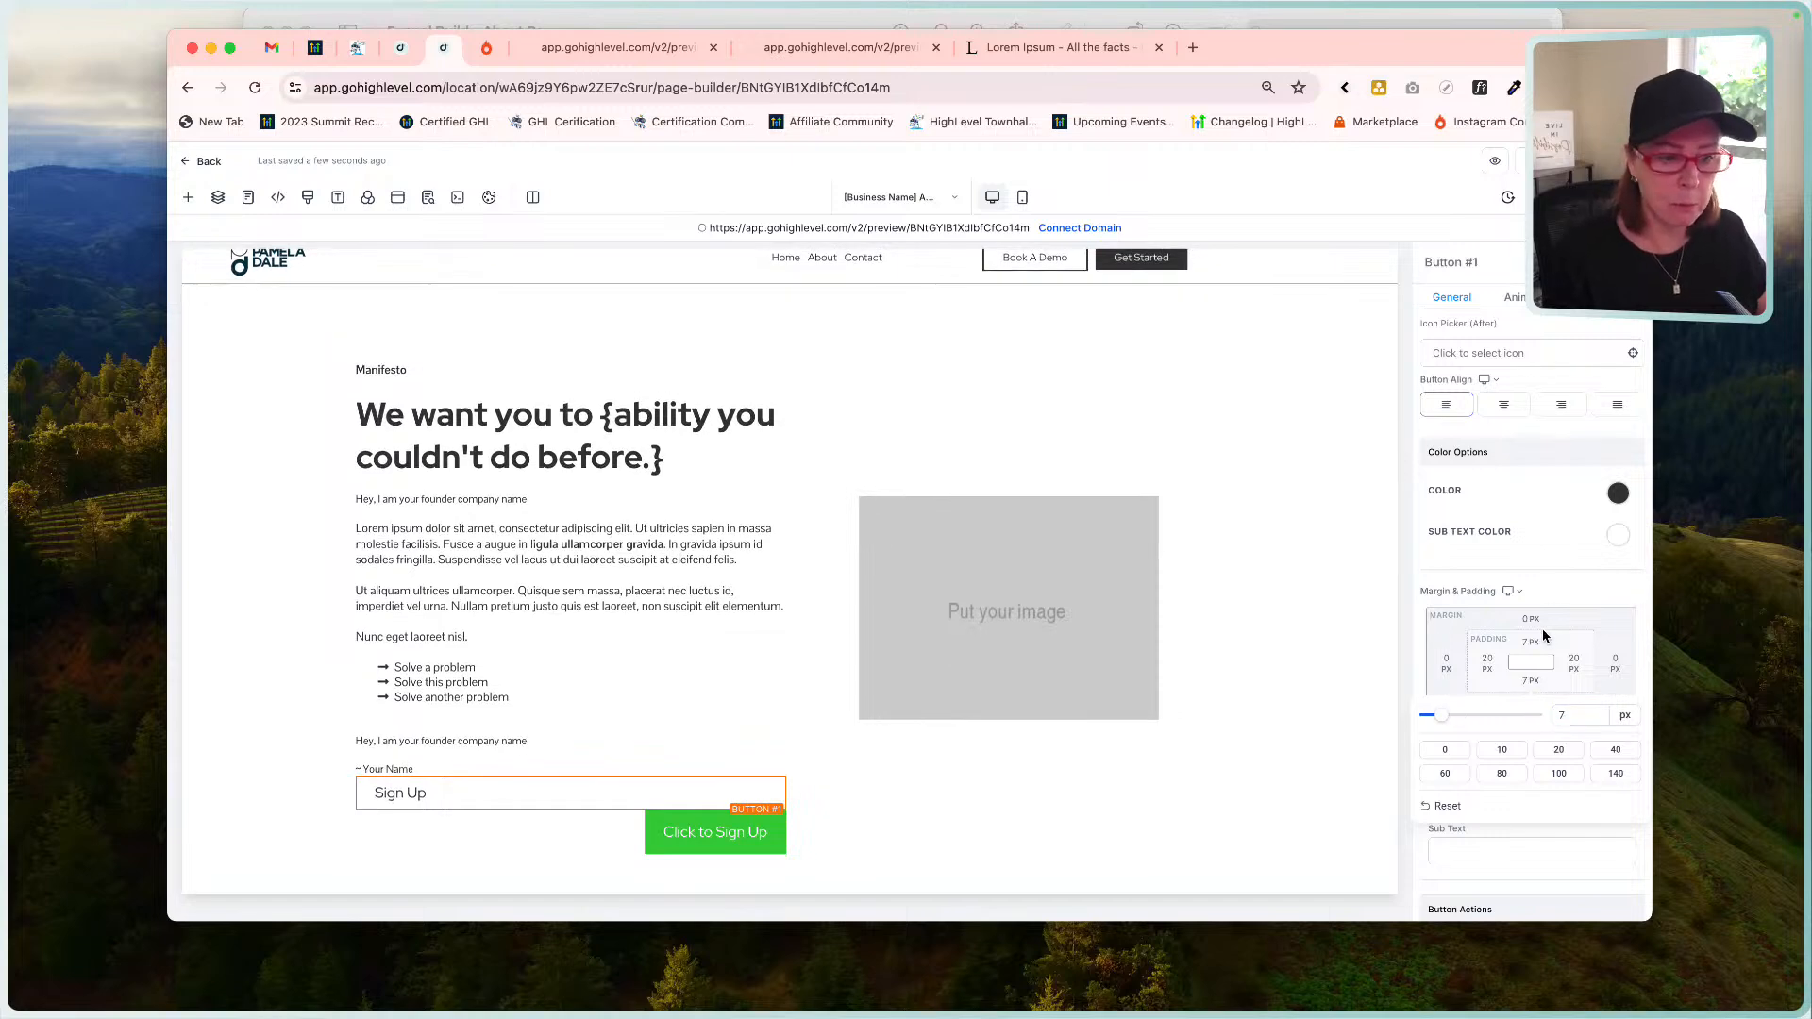
click(1531, 684)
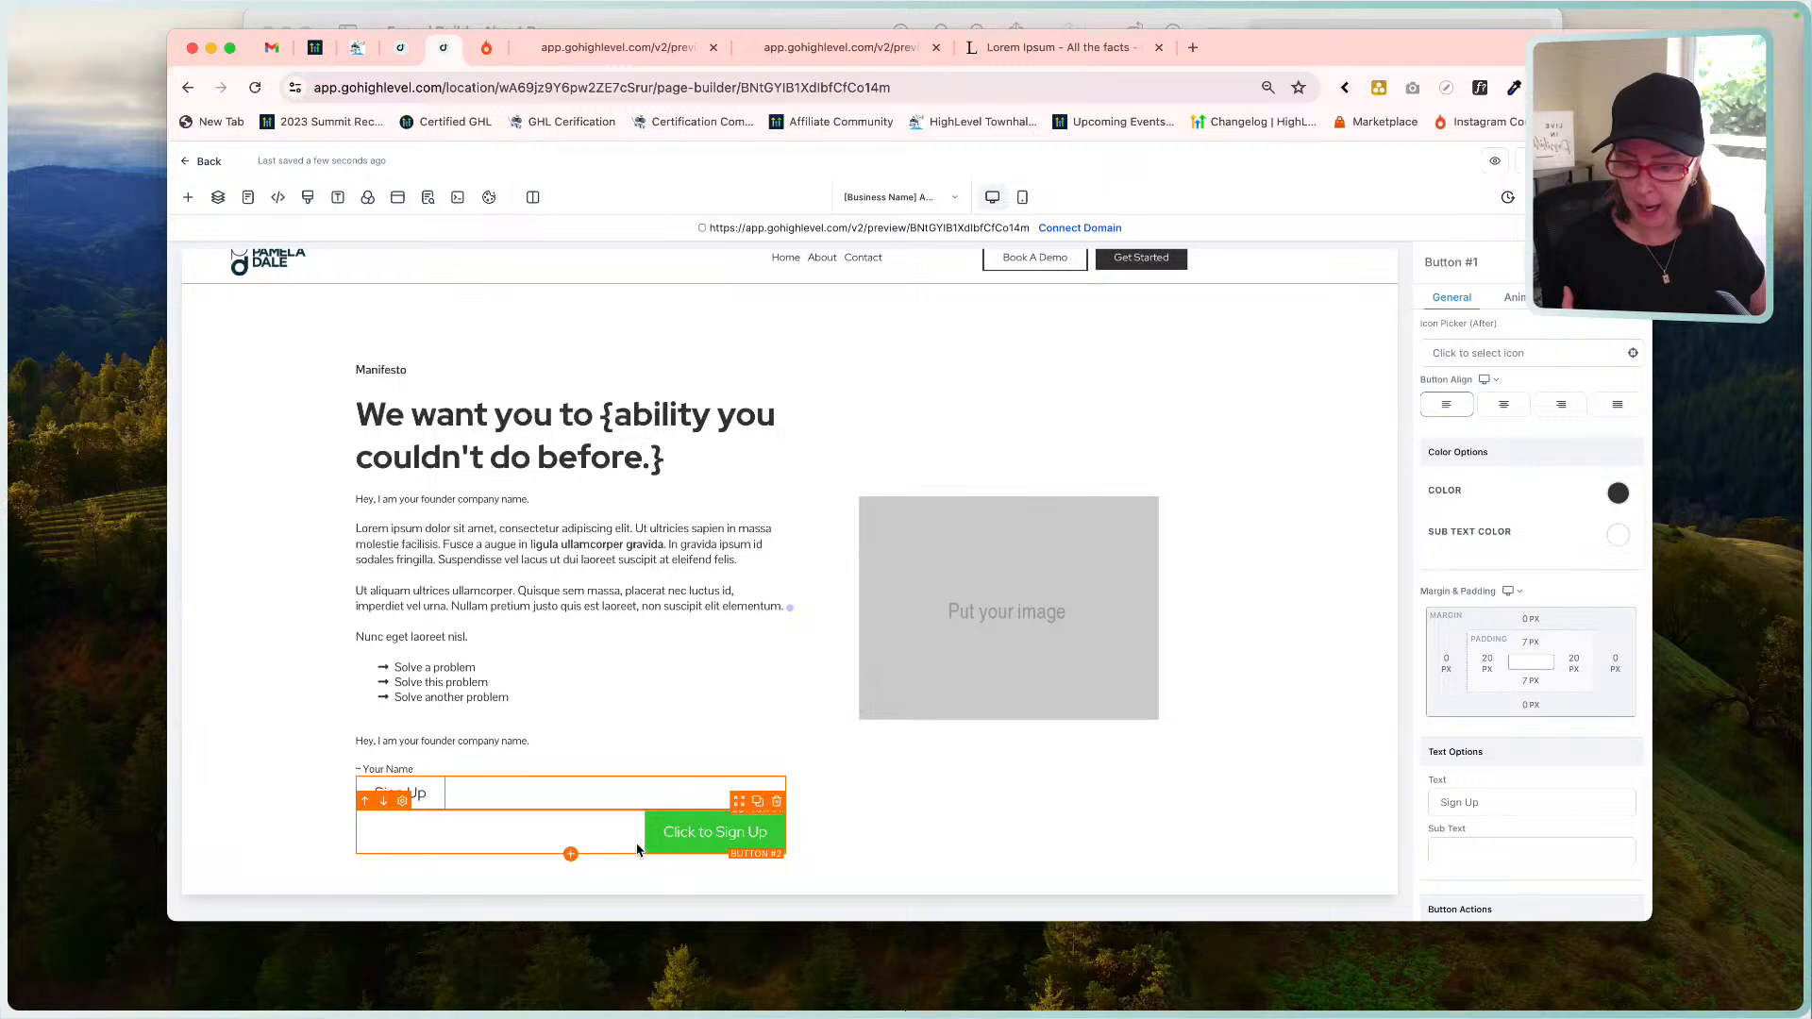
click(1232, 28)
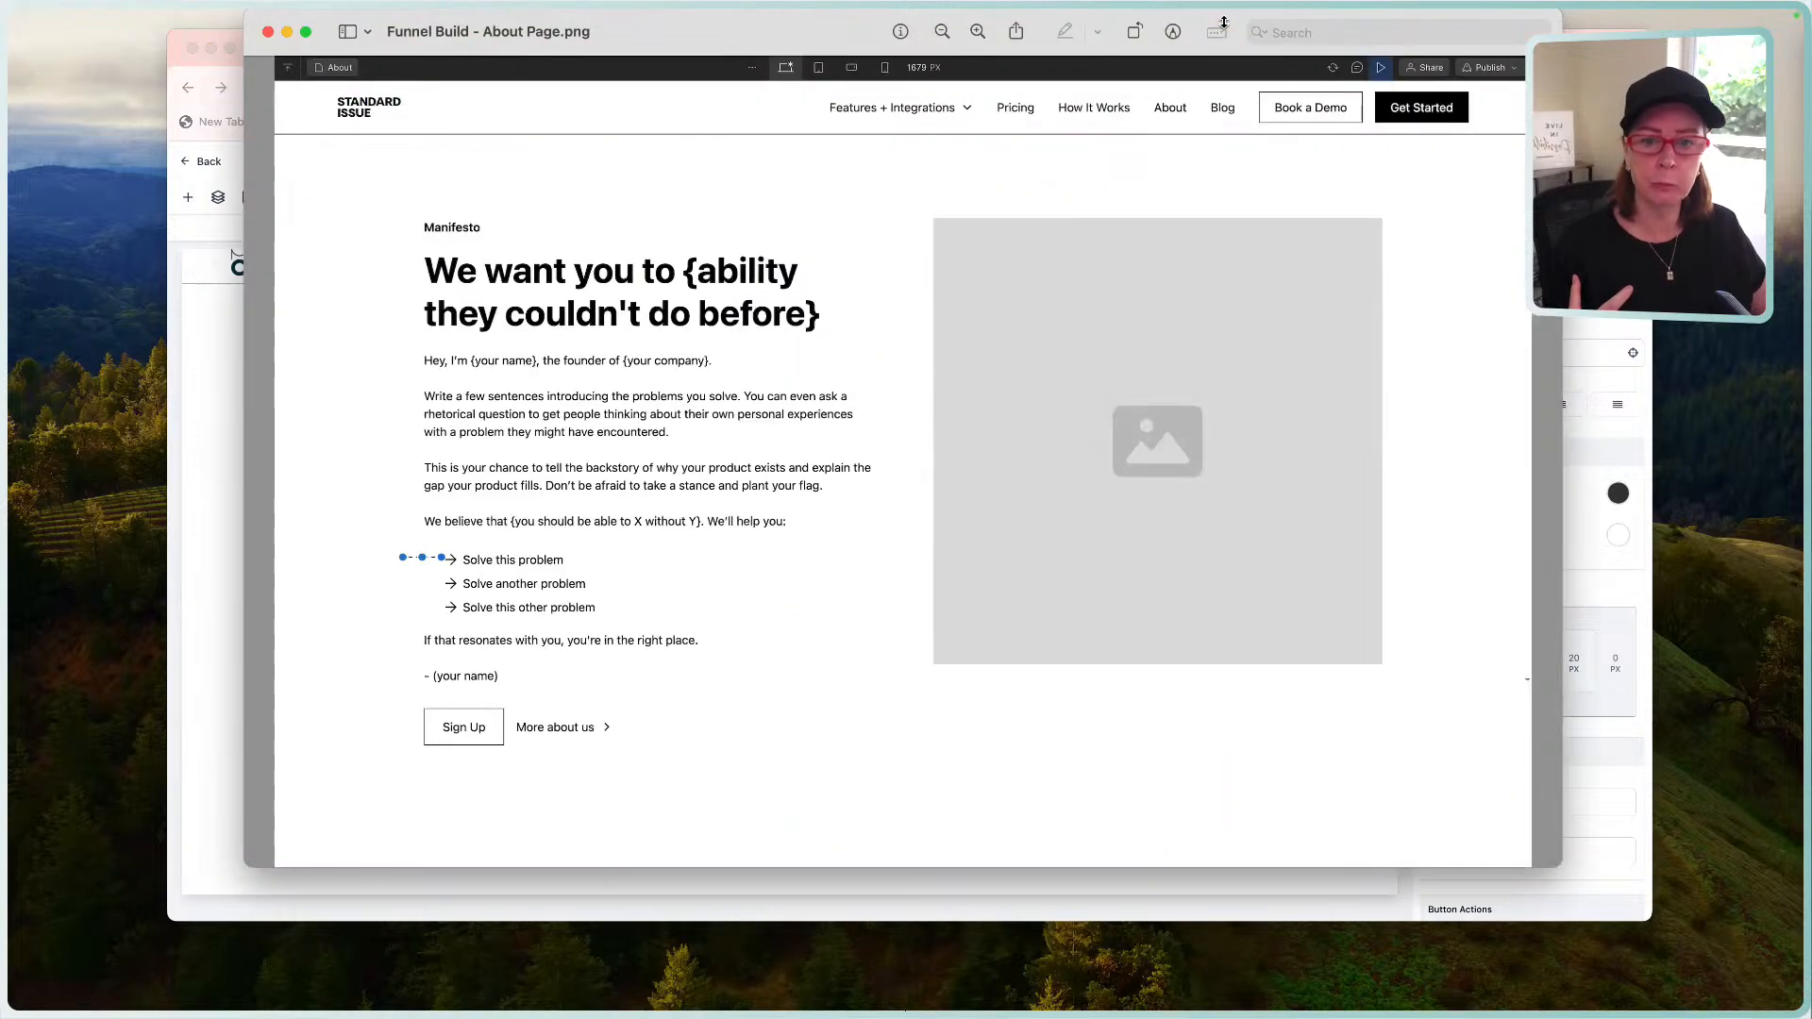
Relabel the green Click to Sign Up button as 'More About Us'.
click(203, 686)
click(706, 833)
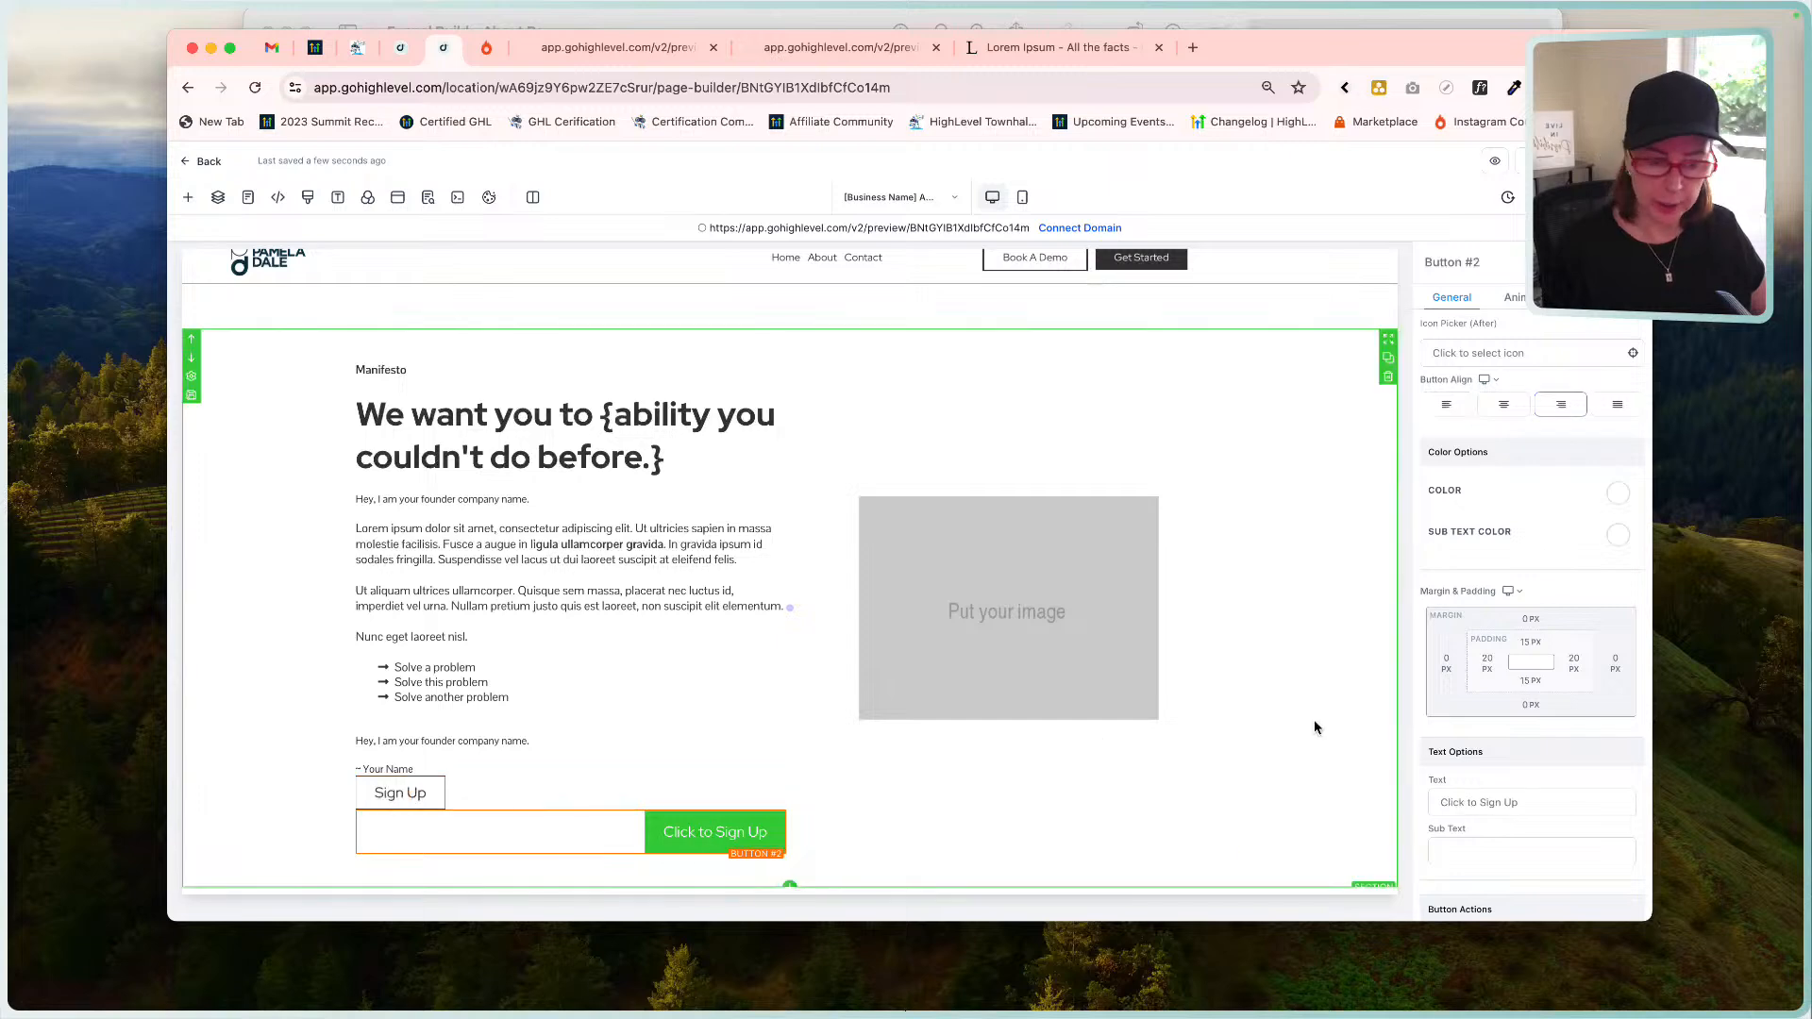
triple_click(1509, 802)
text(More About Us)
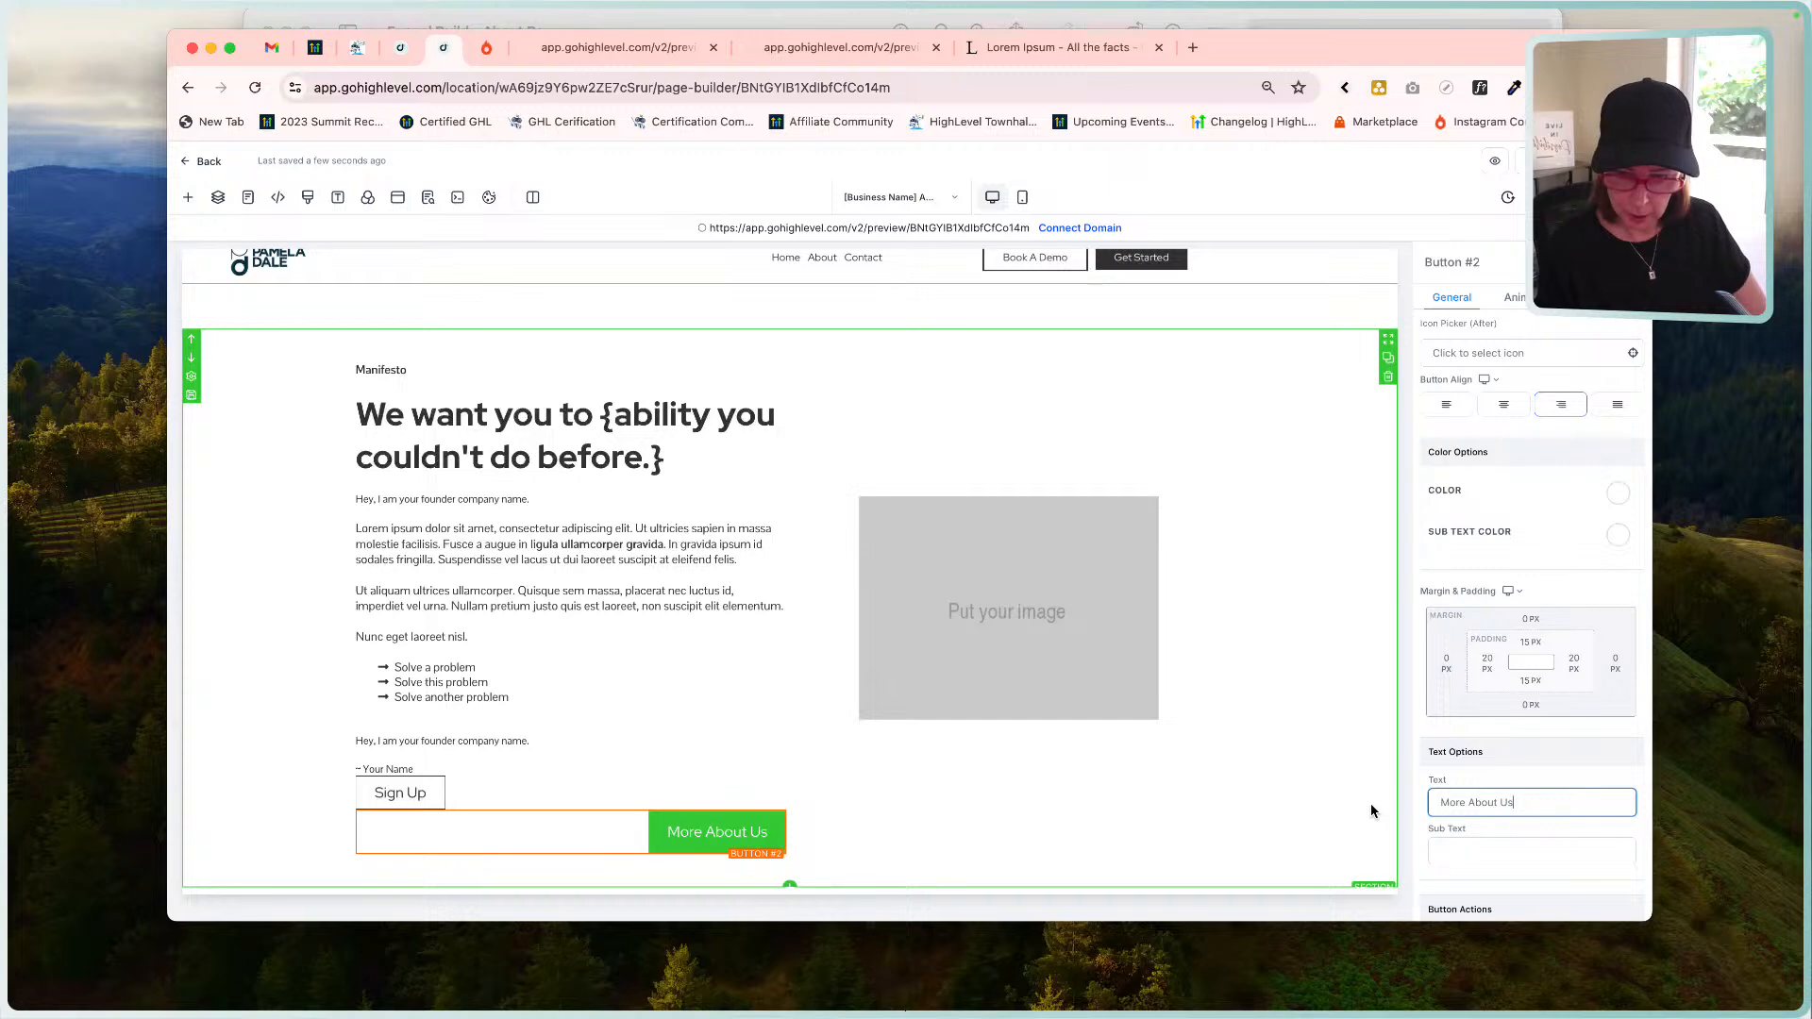
scroll(1517, 862, down, 2)
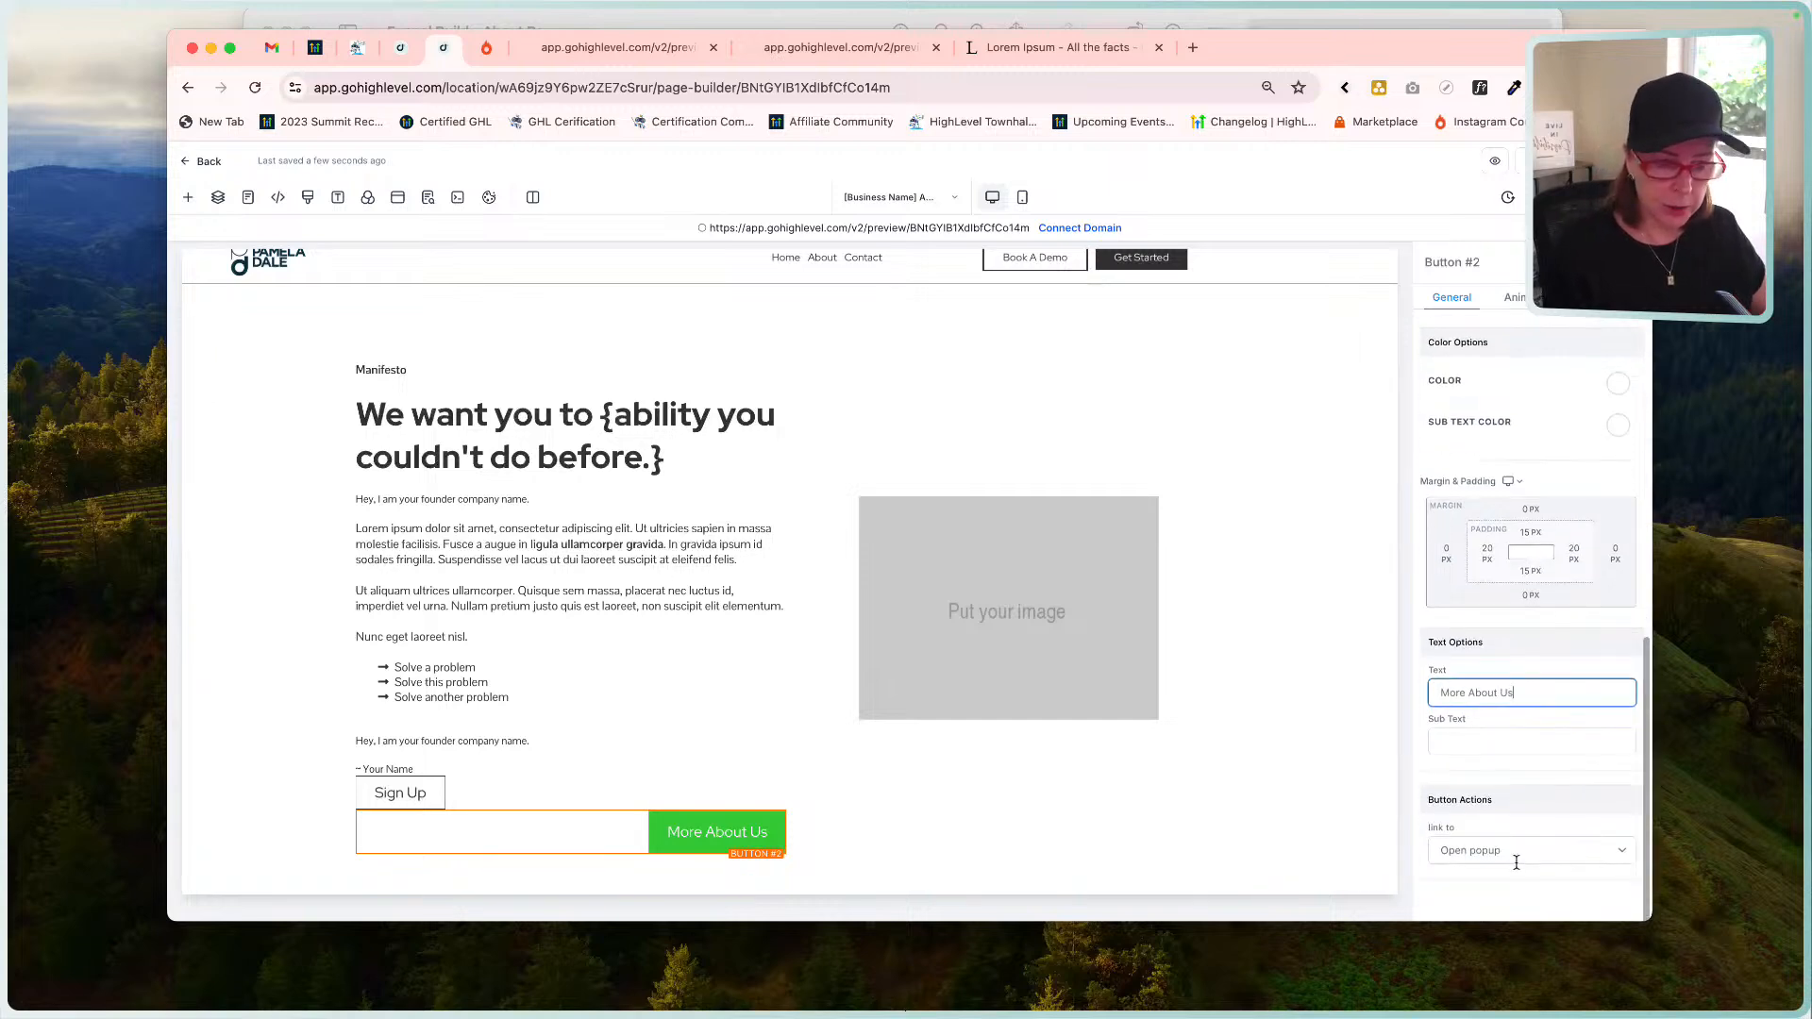
scroll(1510, 803, up, 5)
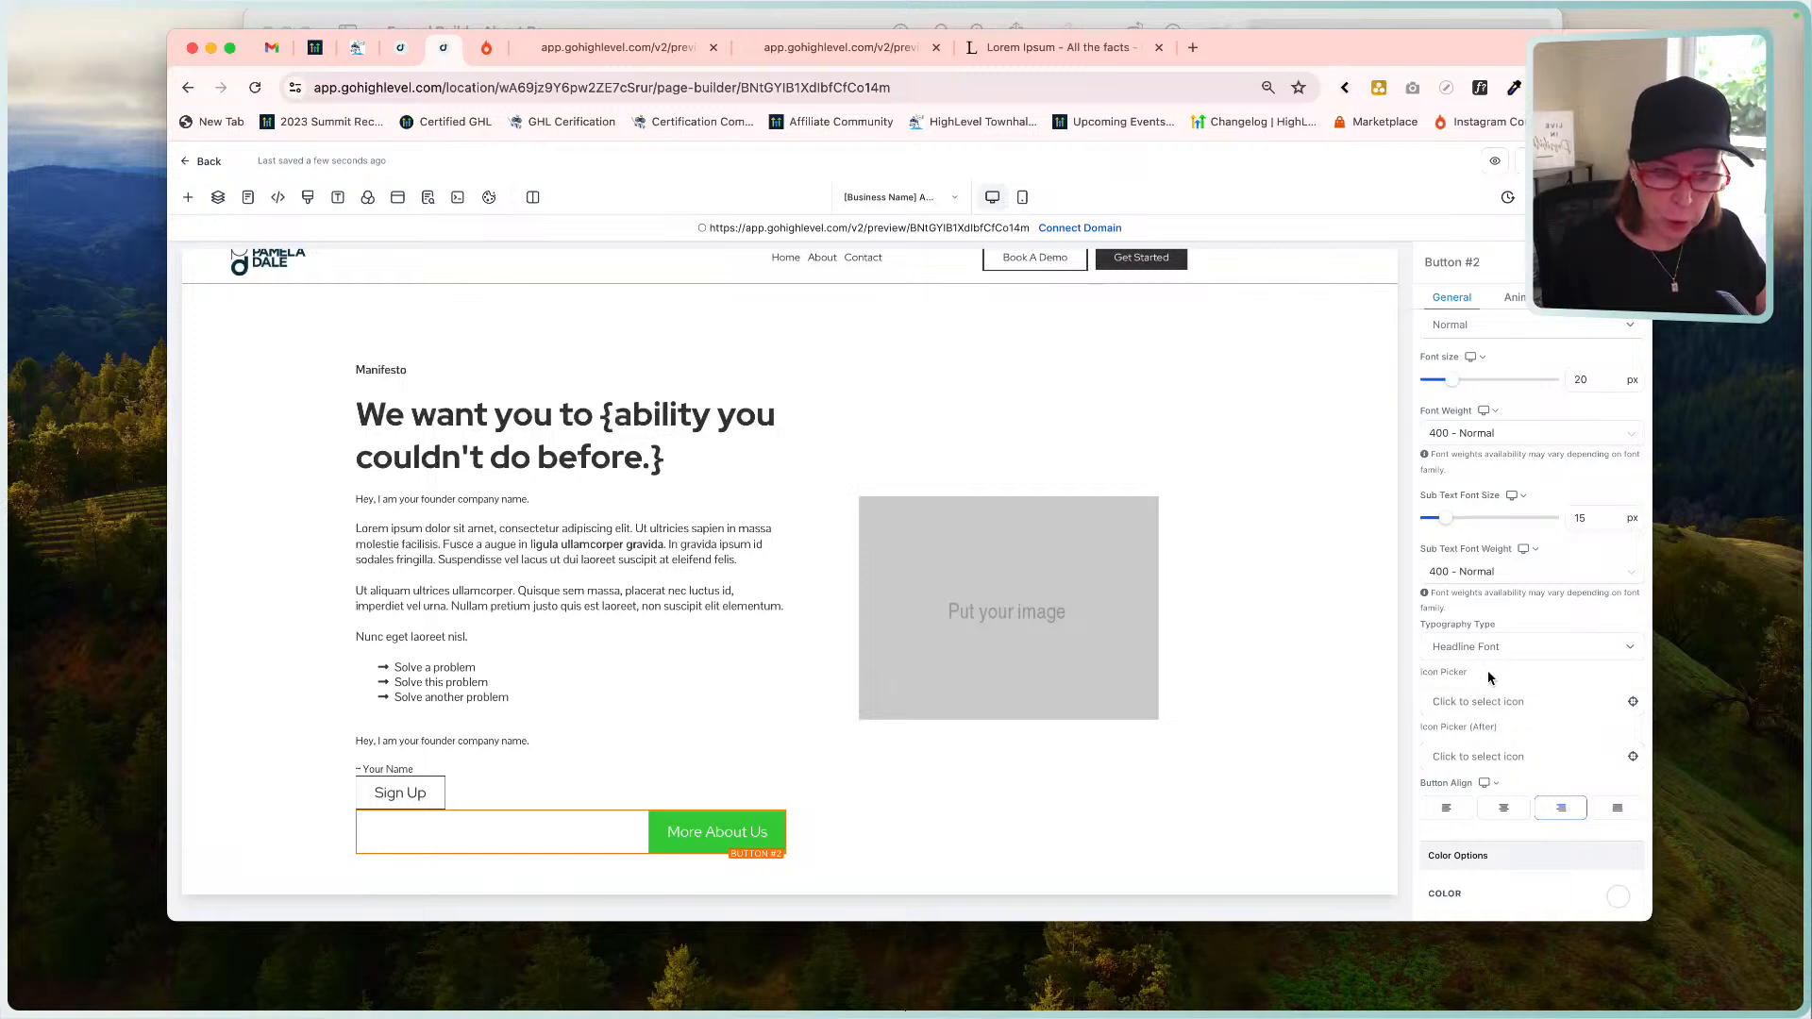
Add a chevron-right icon after the label, found by searching icons for 'arr'.
click(1473, 752)
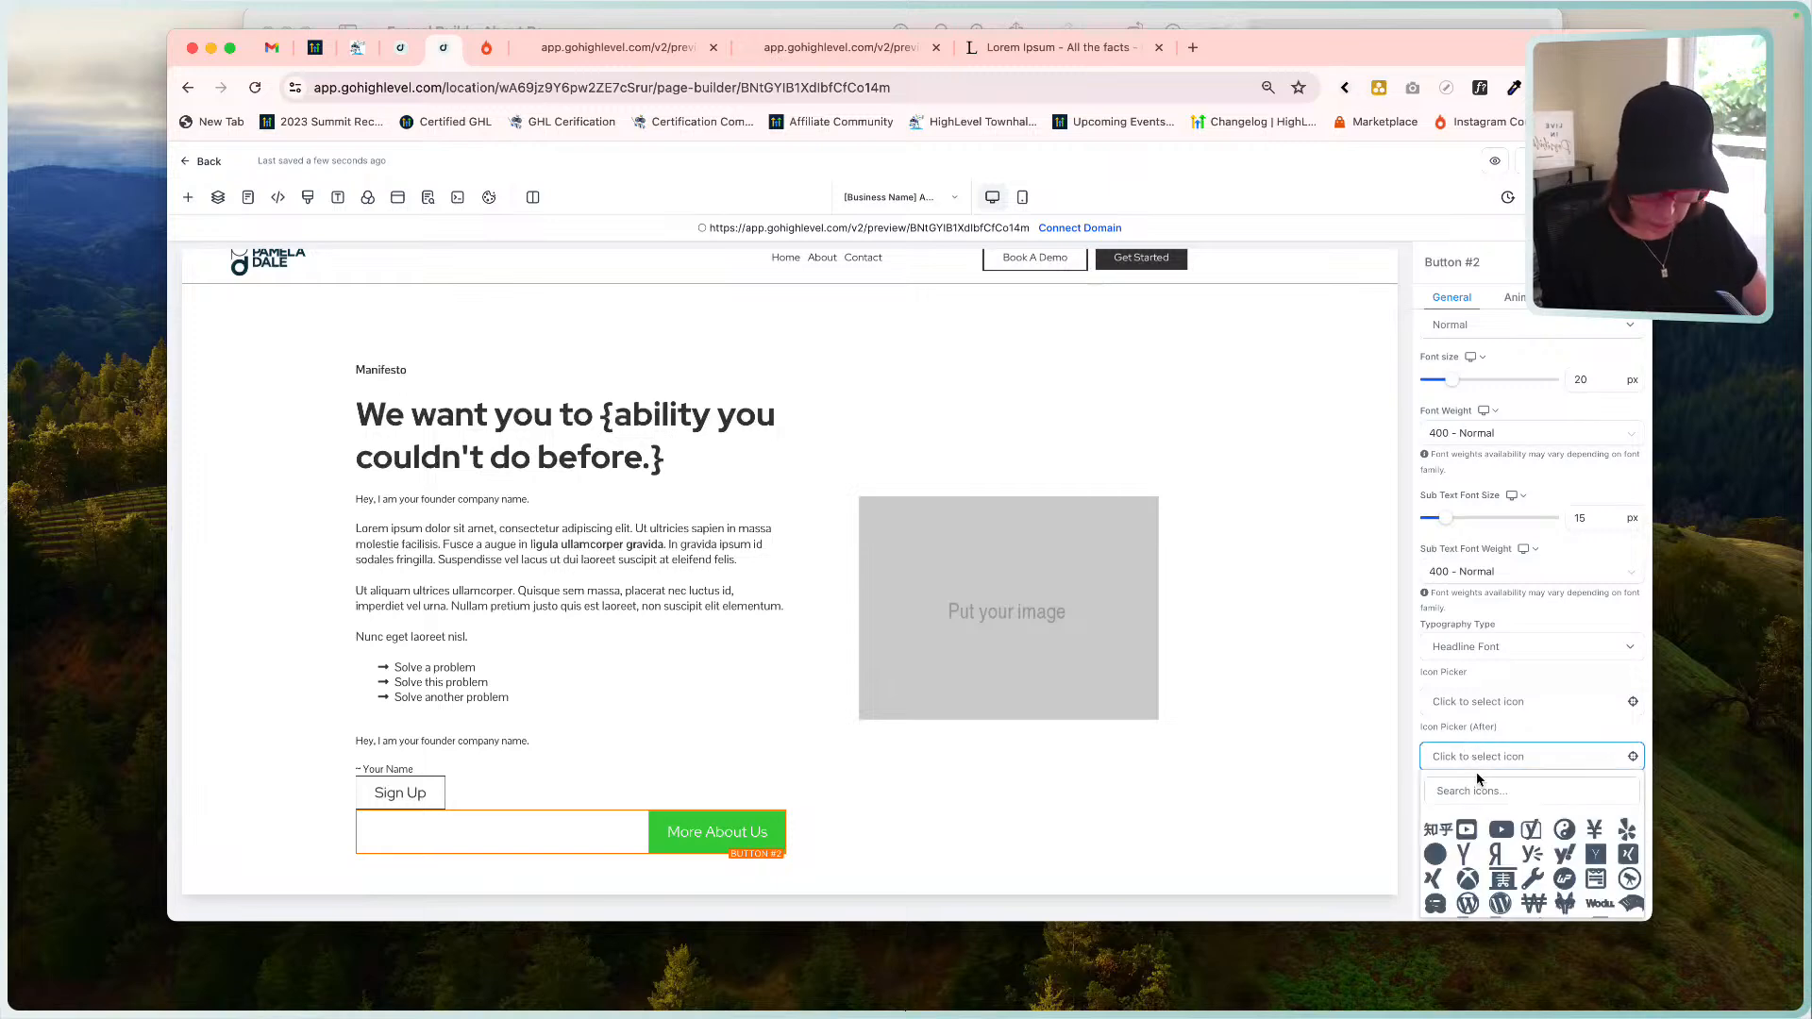
click(1477, 788)
text(arr)
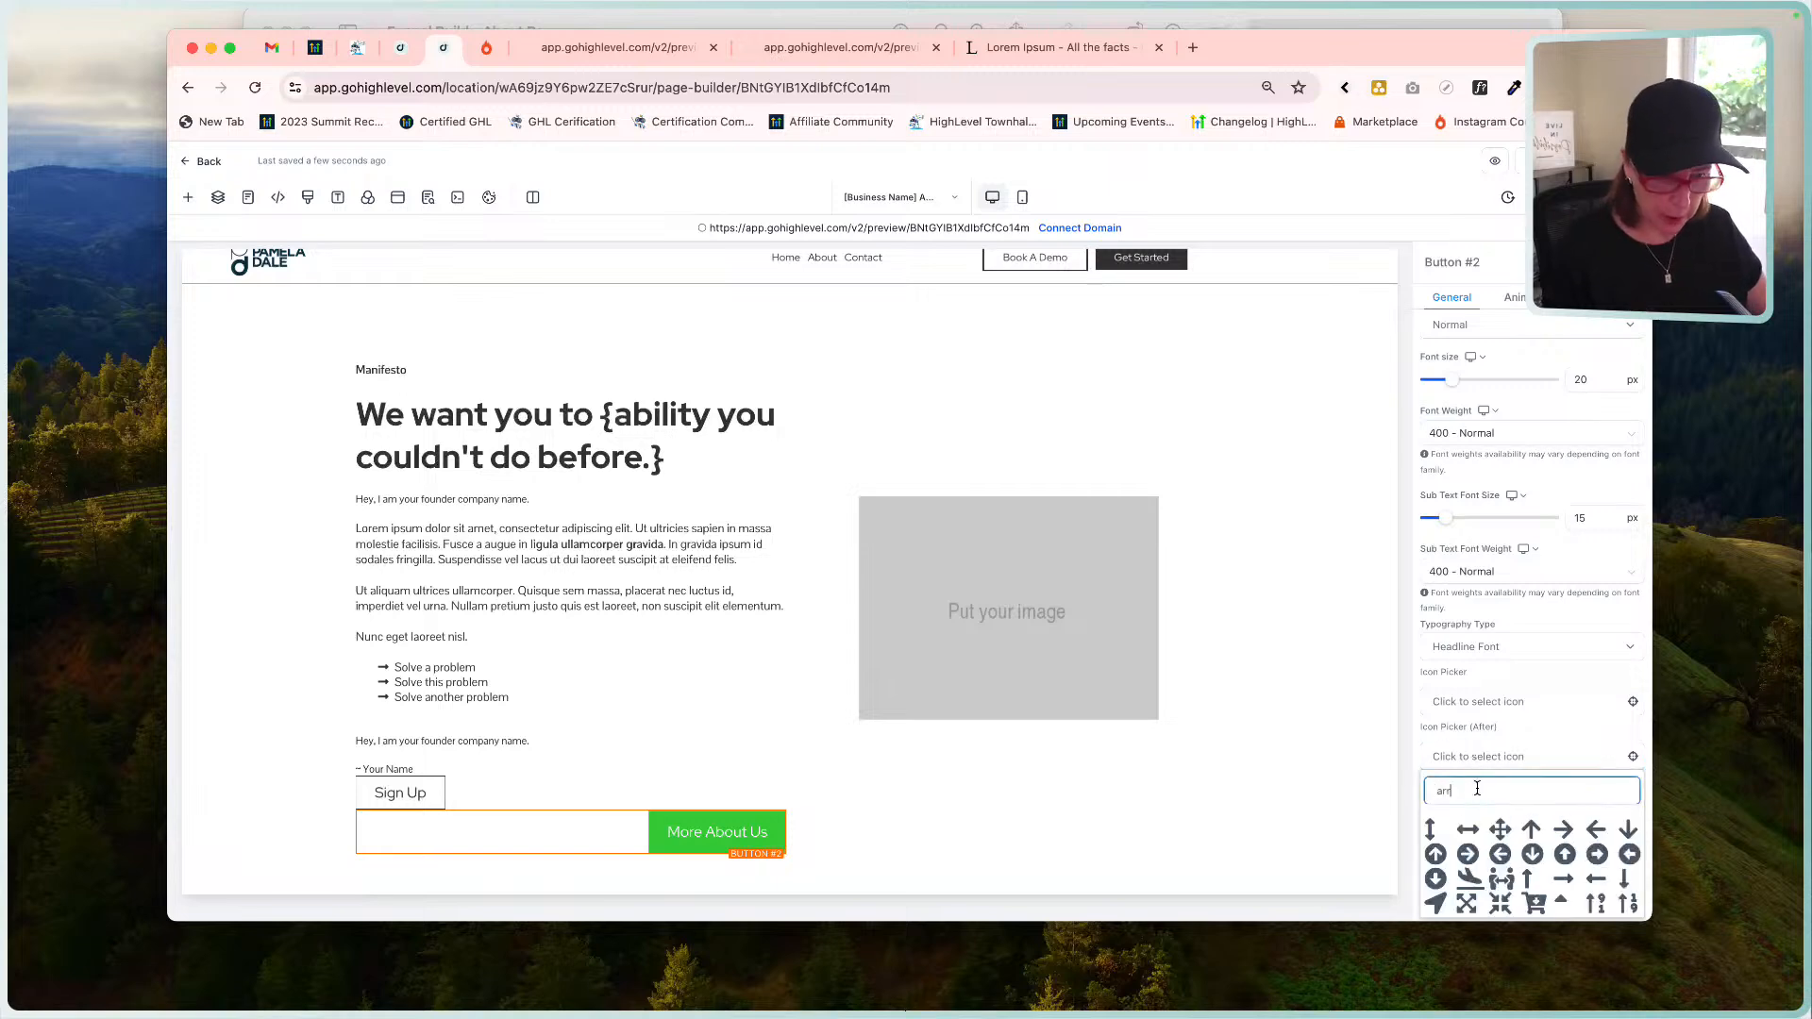
scroll(1518, 838, down, 5)
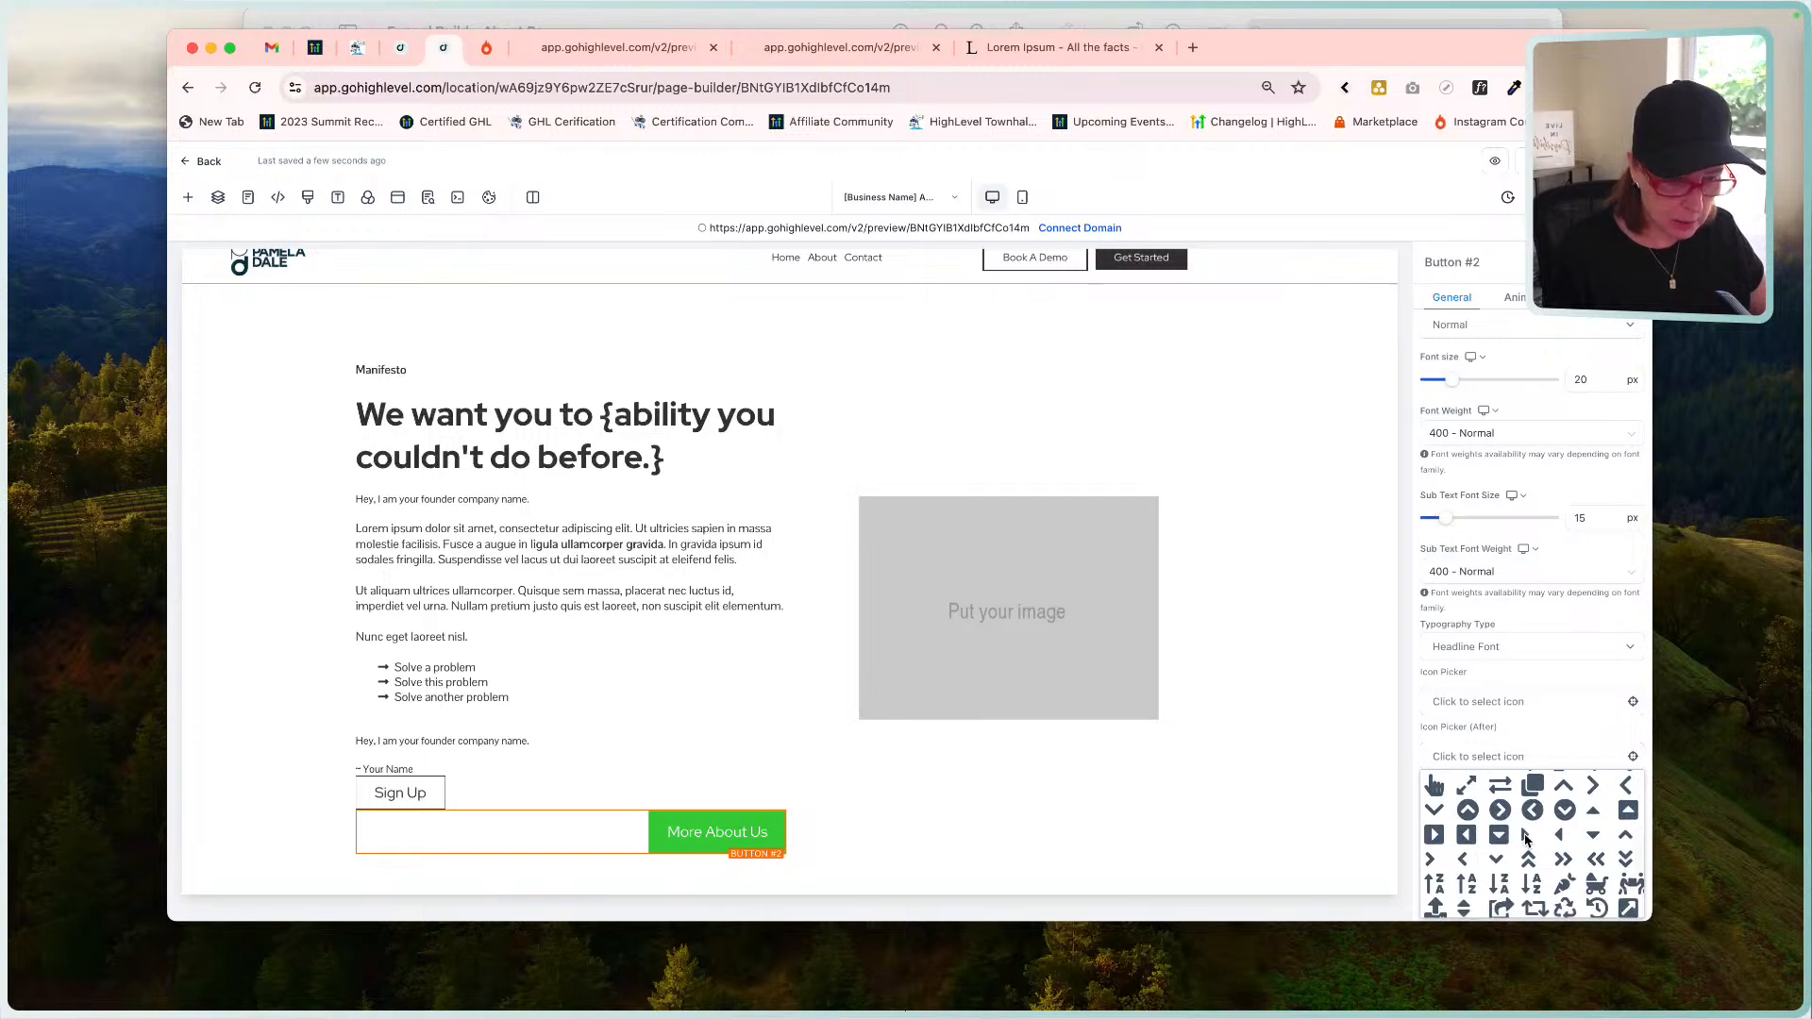
scroll(1526, 839, up, 1)
click(1593, 823)
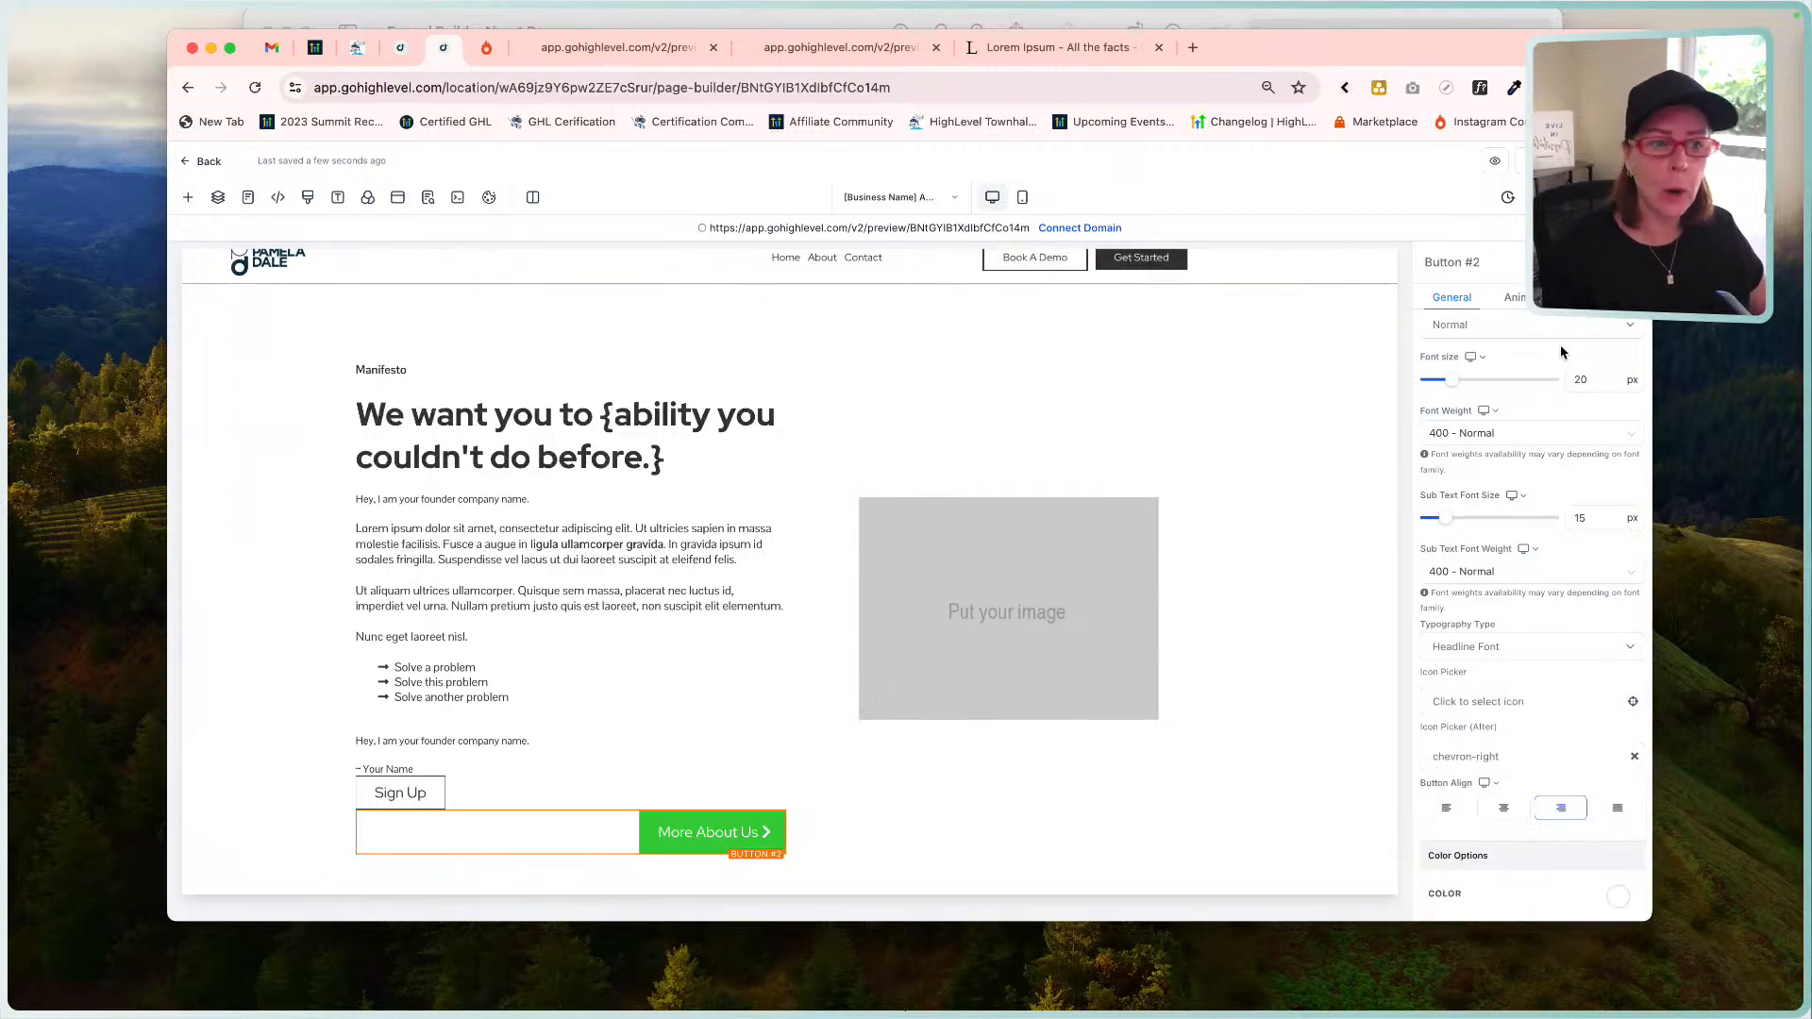
click(1513, 297)
click(1449, 298)
Give the More About Us button a white background and dark text colour.
scroll(1574, 470, up, 3)
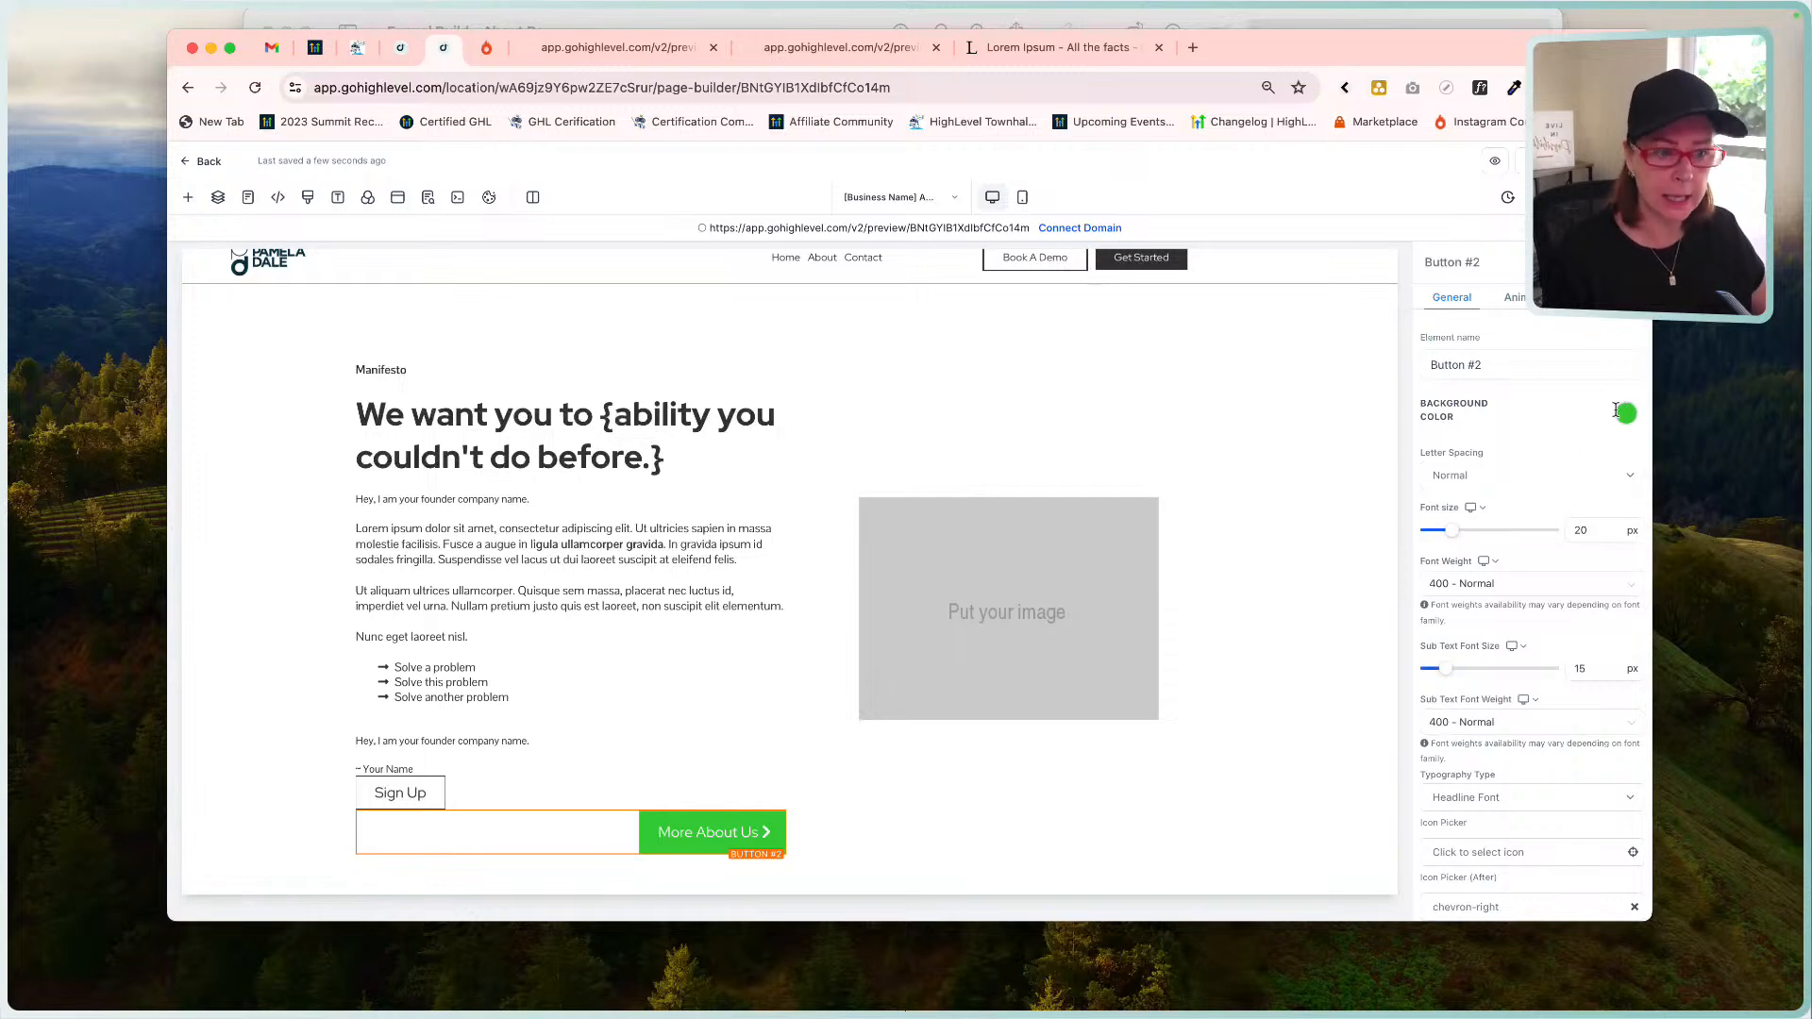
scroll(1509, 364, down, 7)
scroll(1509, 365, up, 7)
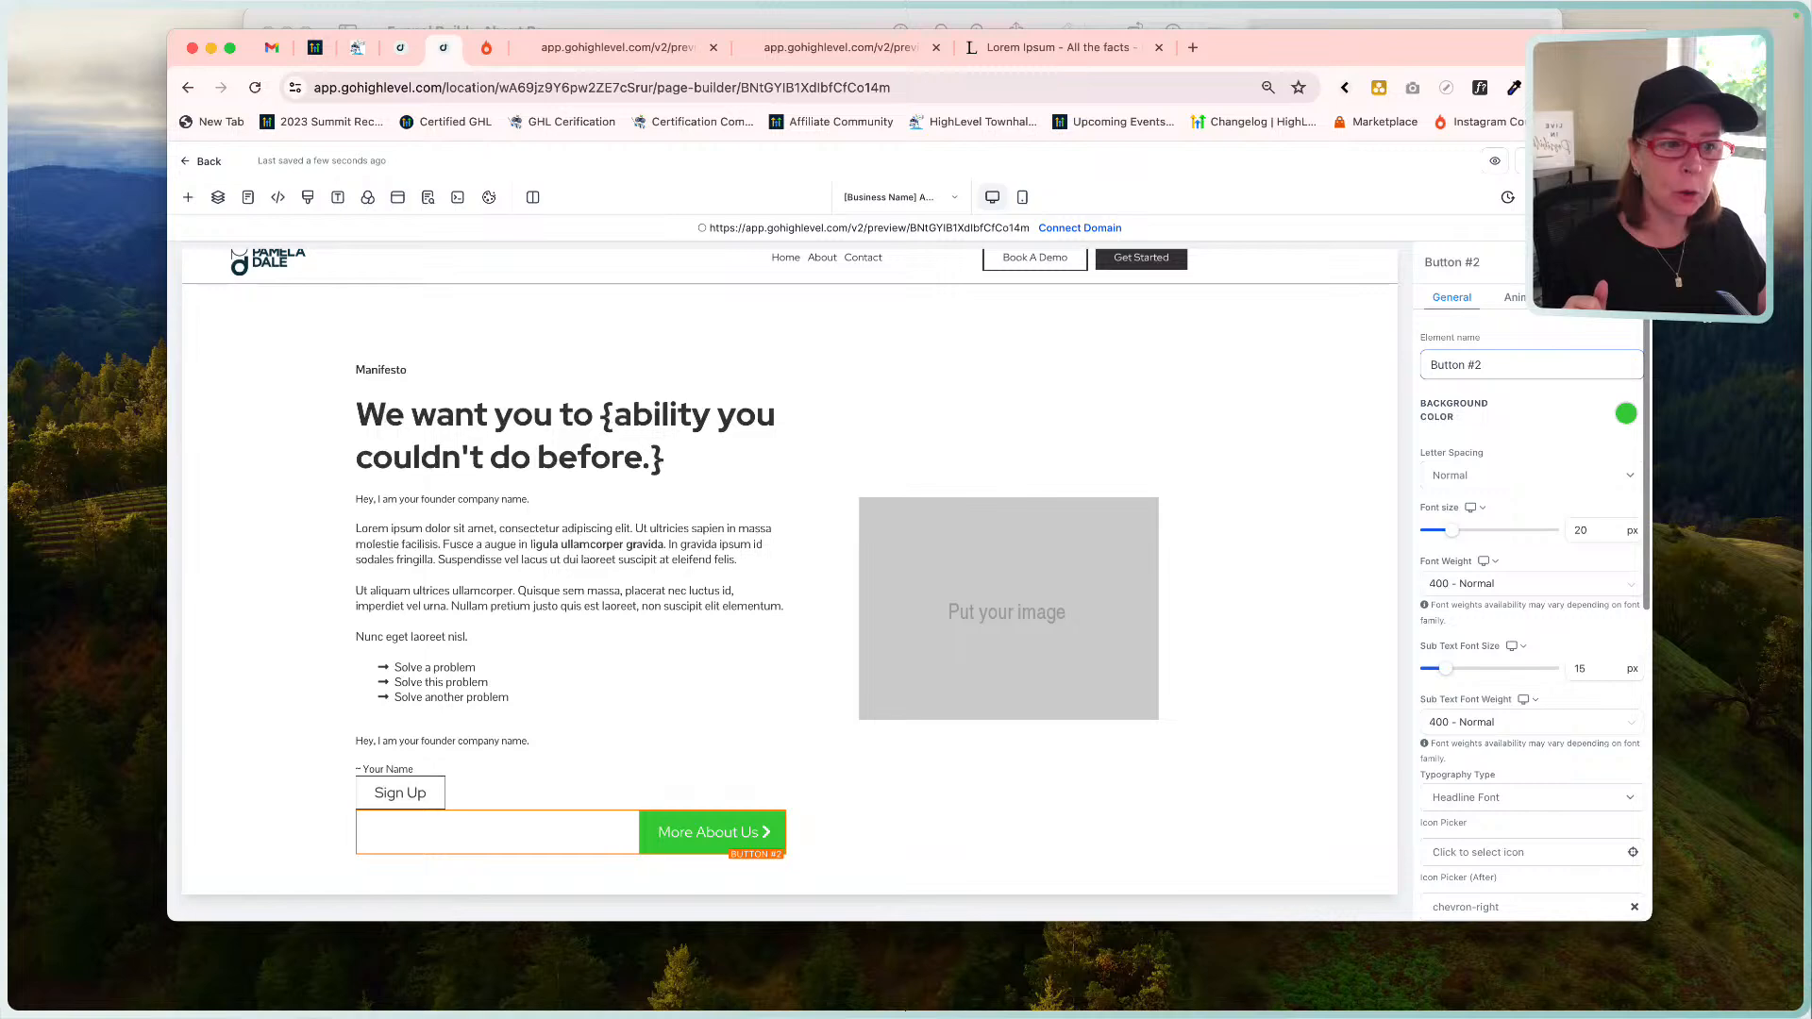
scroll(1647, 394, down, 1)
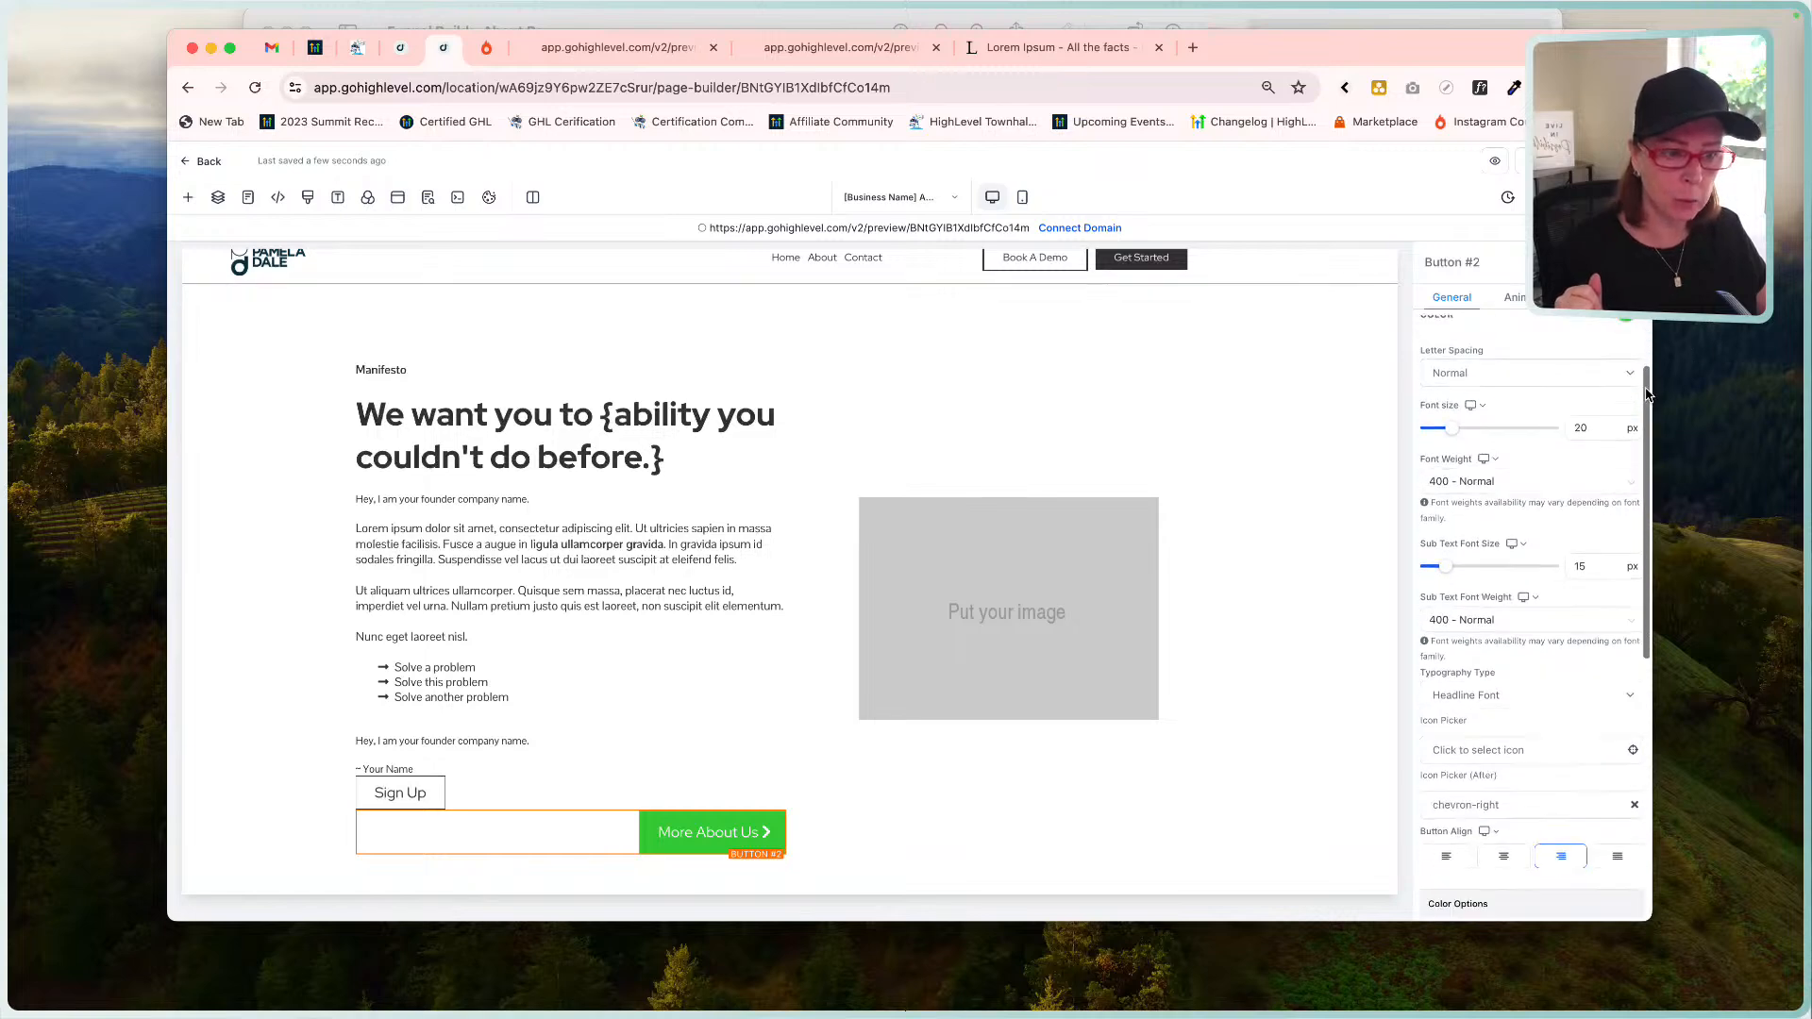
scroll(1646, 395, up, 1)
scroll(1510, 490, down, 3)
scroll(1507, 487, up, 3)
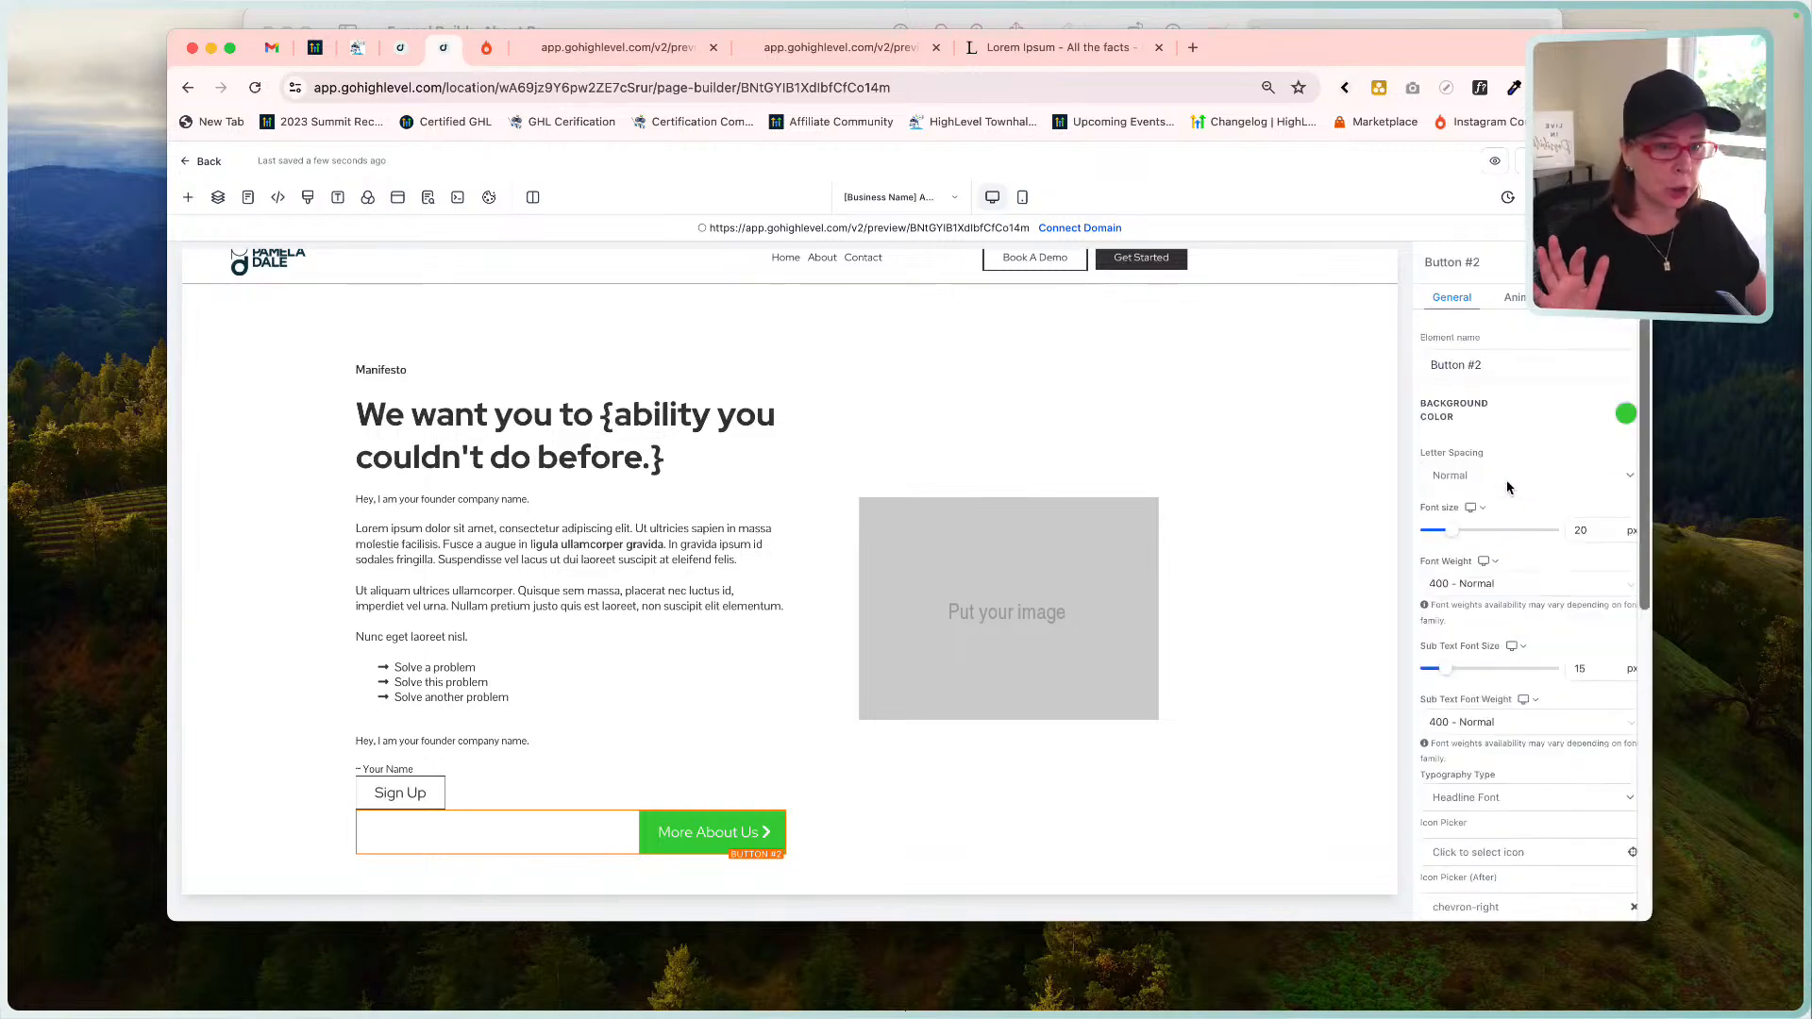
click(1625, 414)
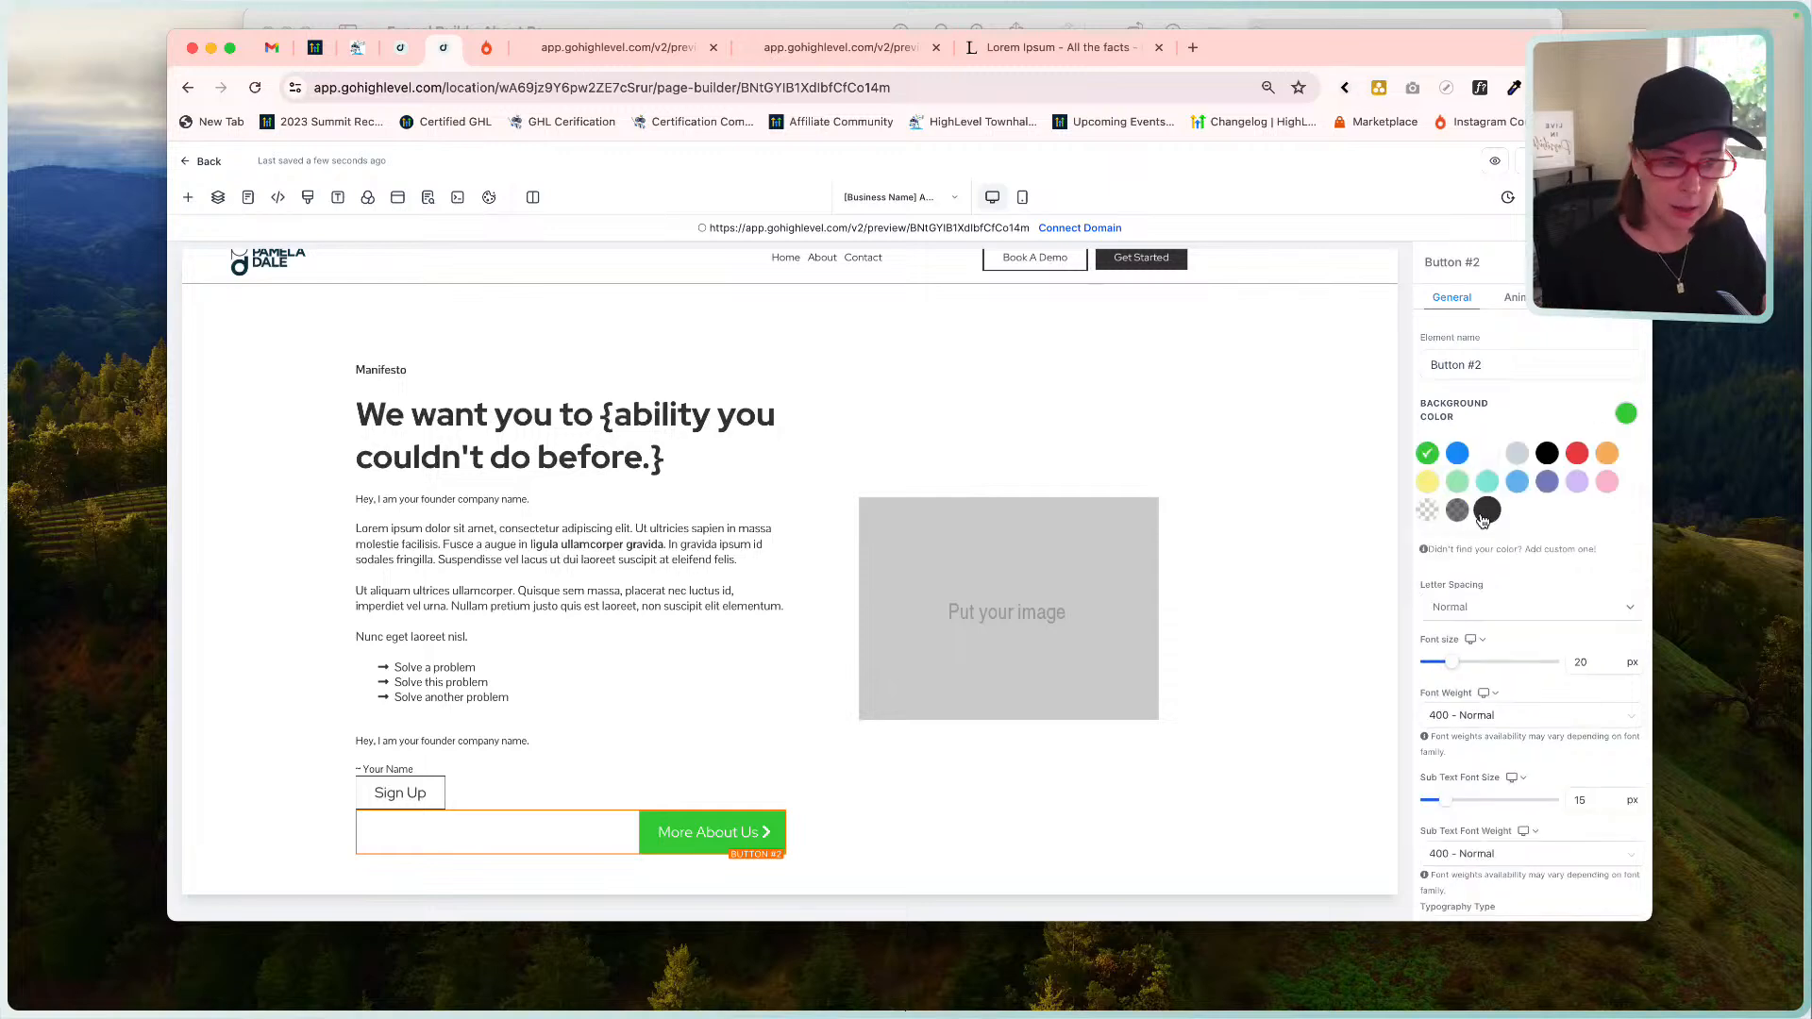
click(1487, 453)
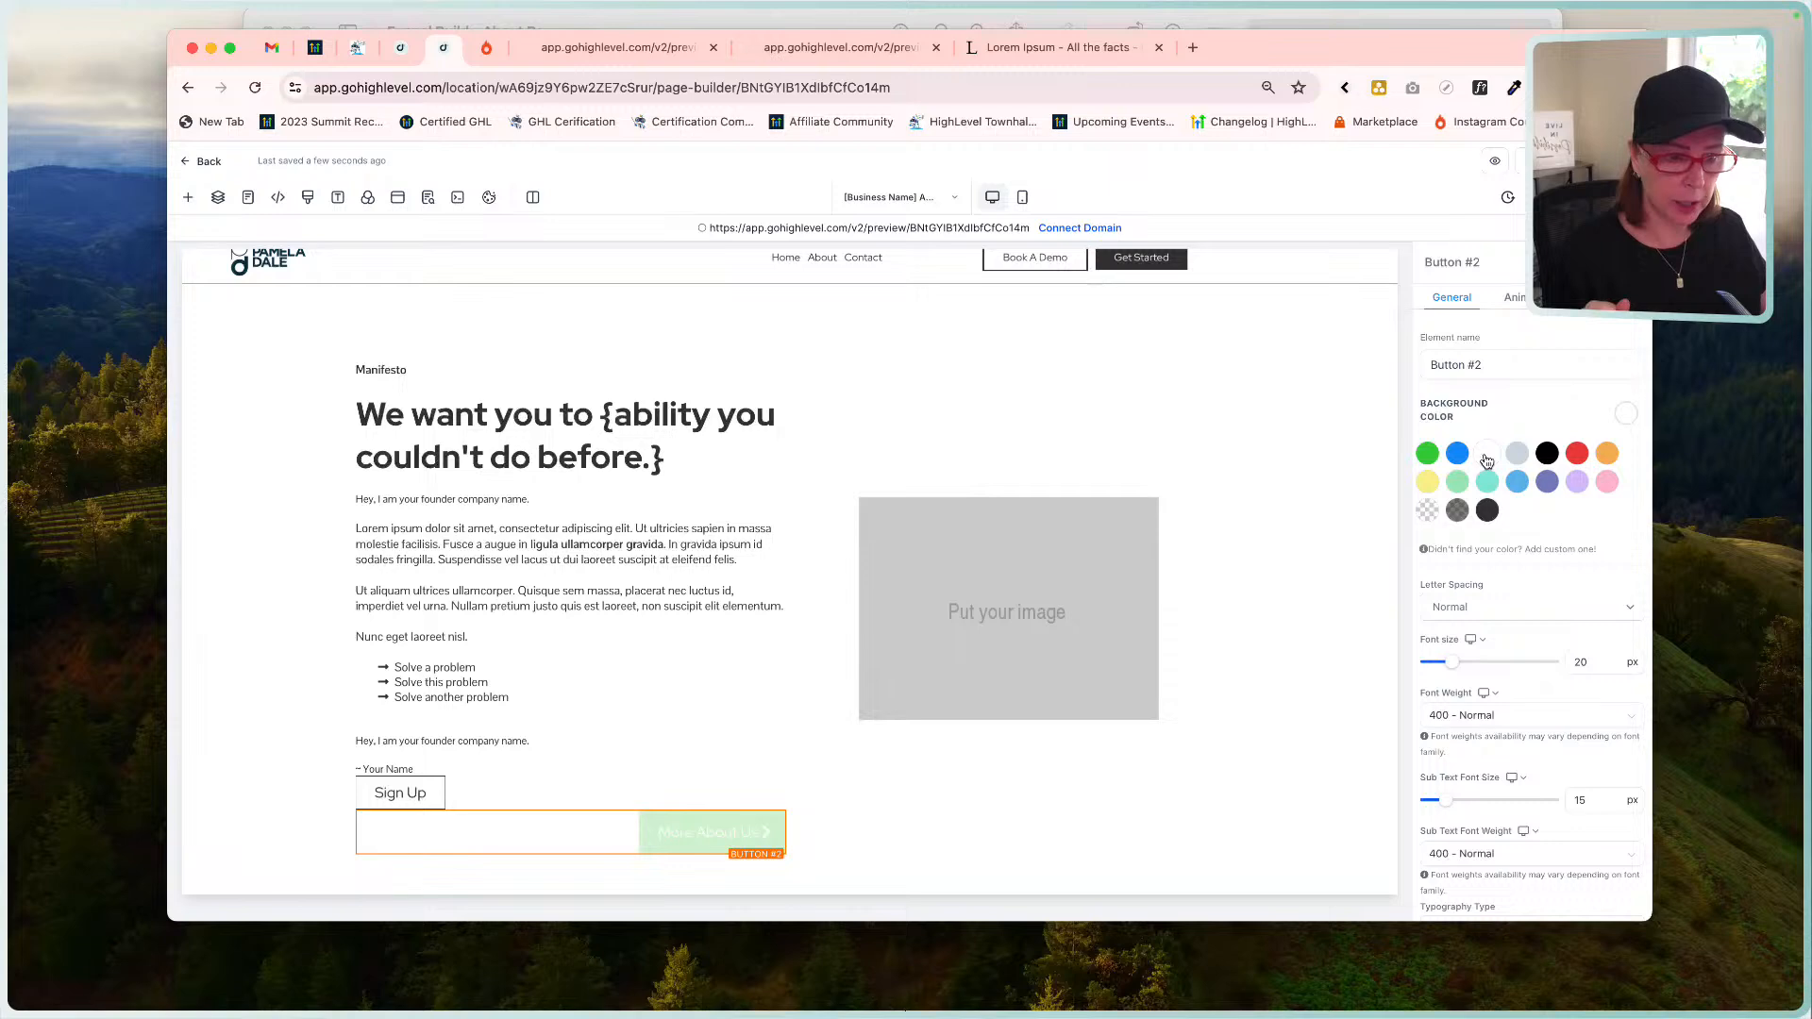
scroll(1475, 723, down, 5)
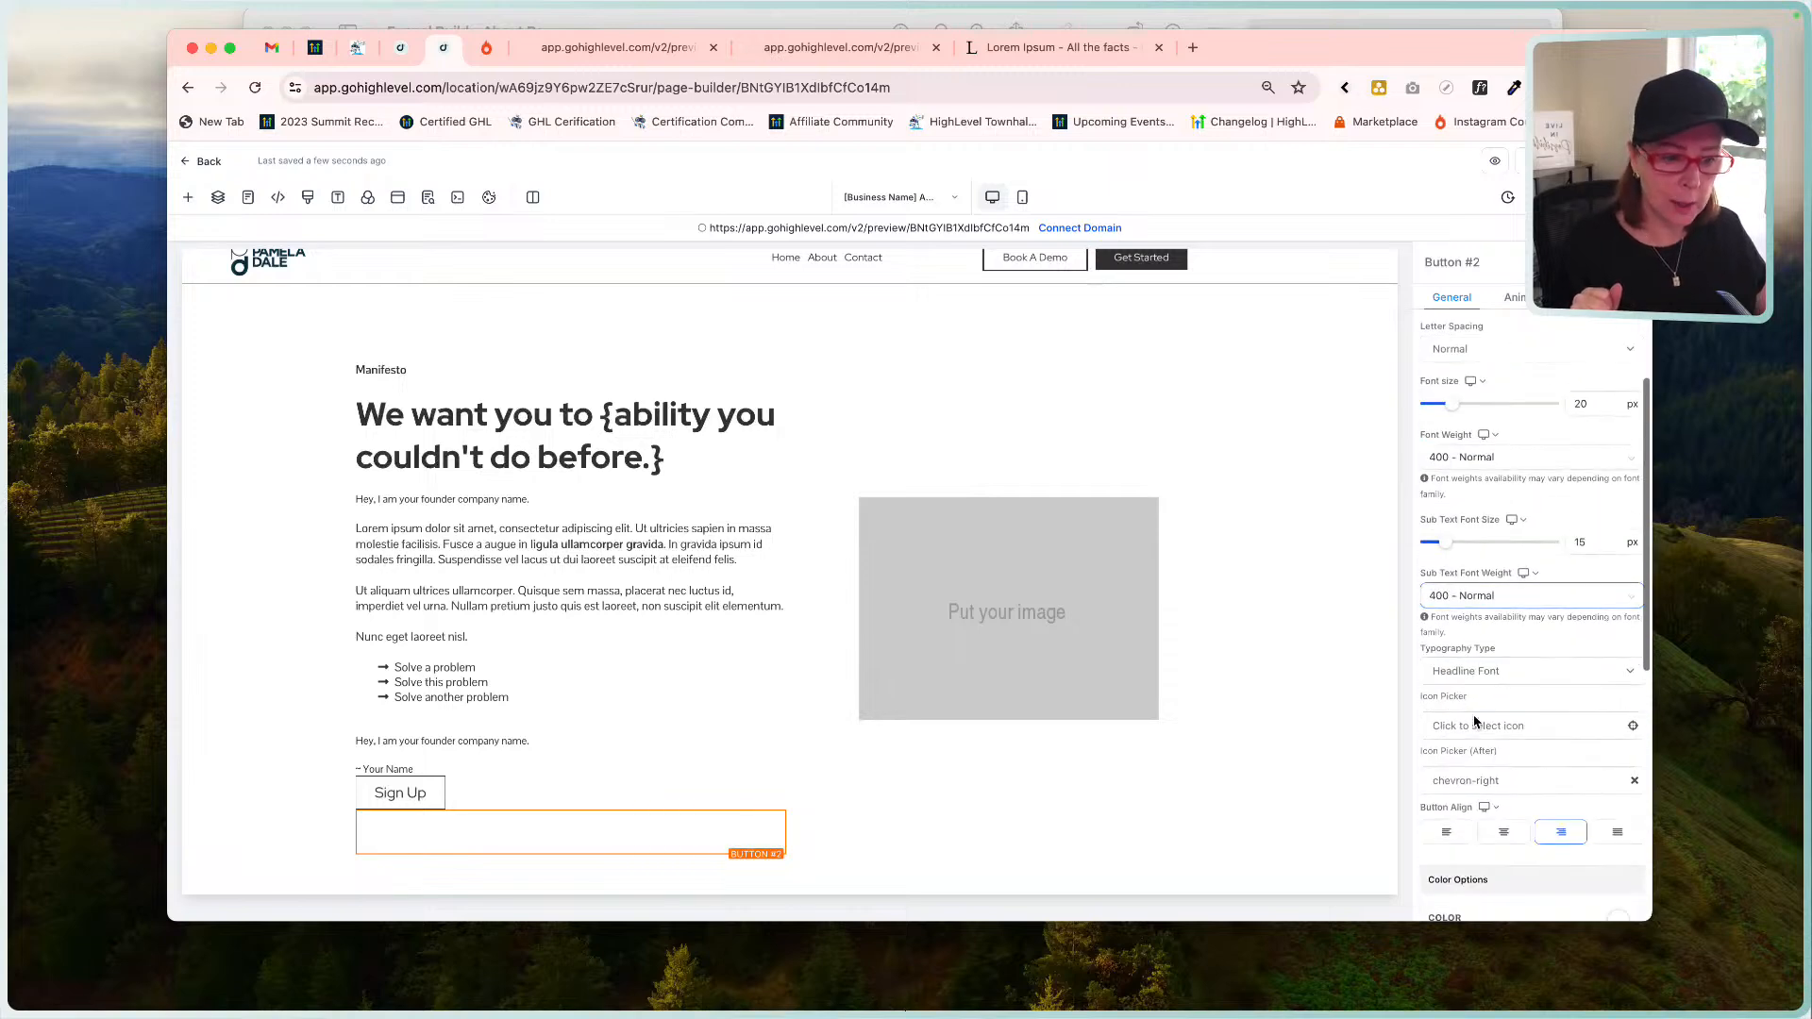
click(1617, 683)
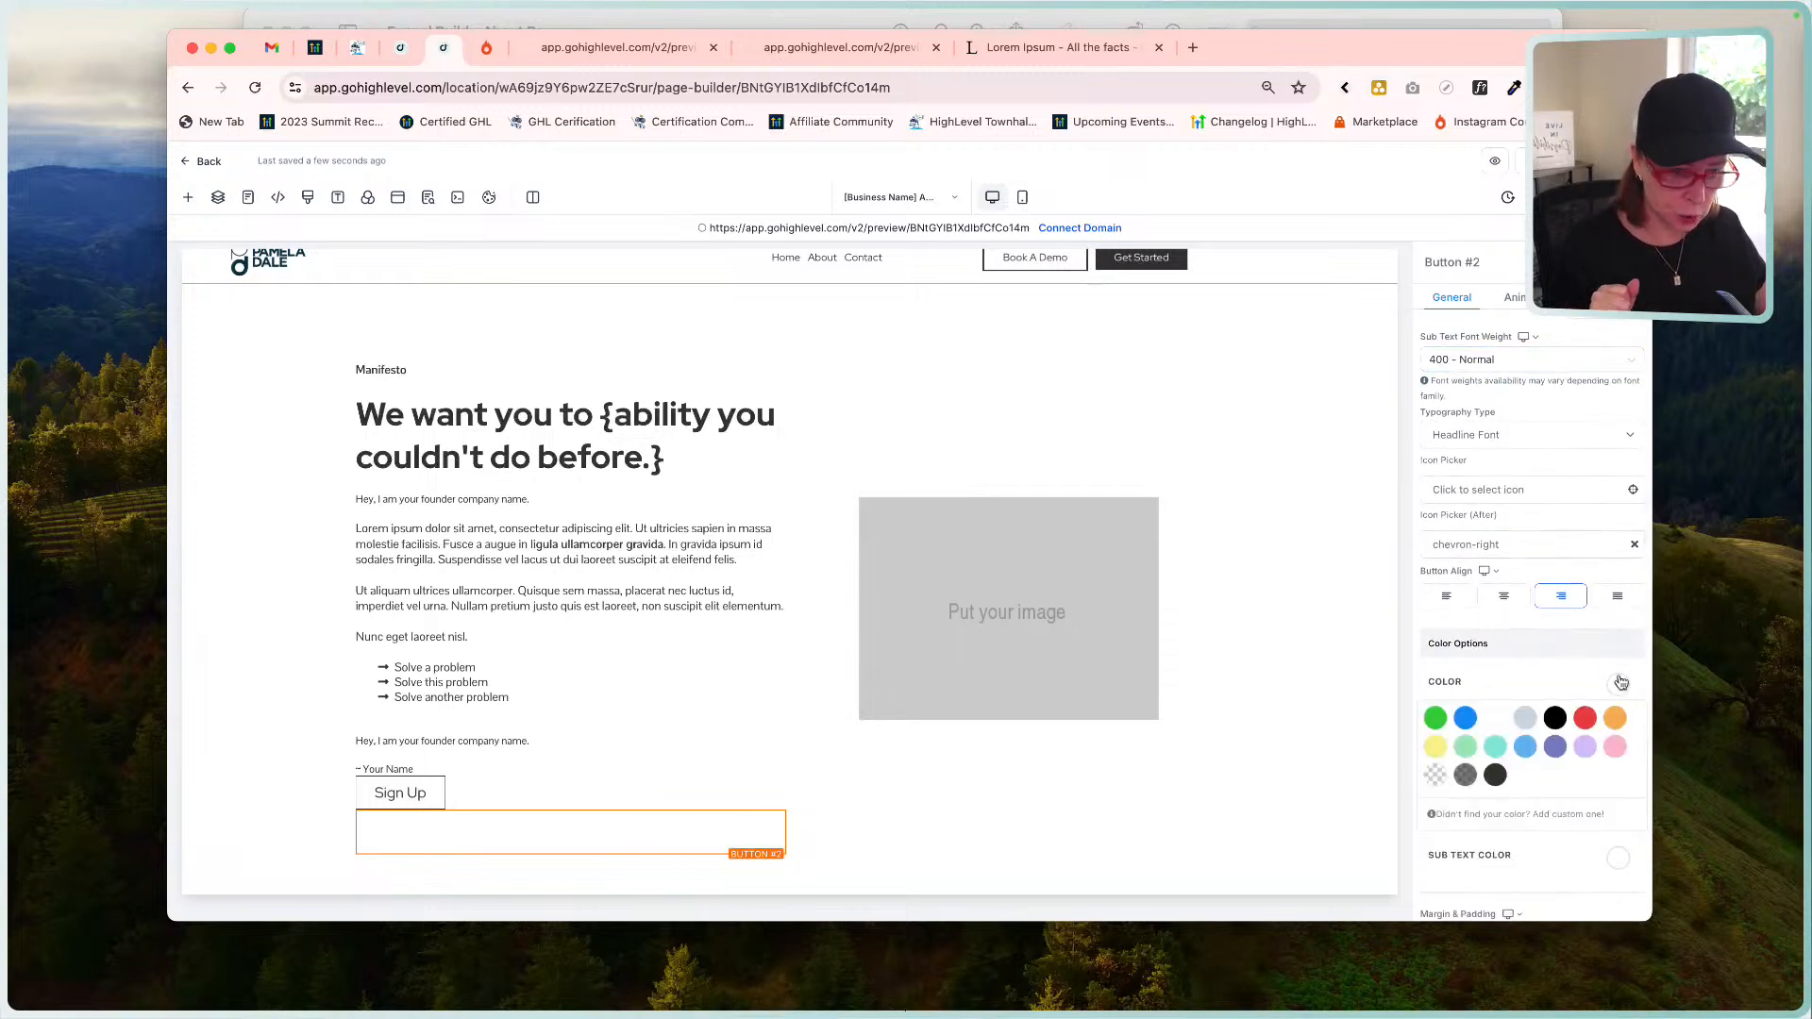
click(1494, 778)
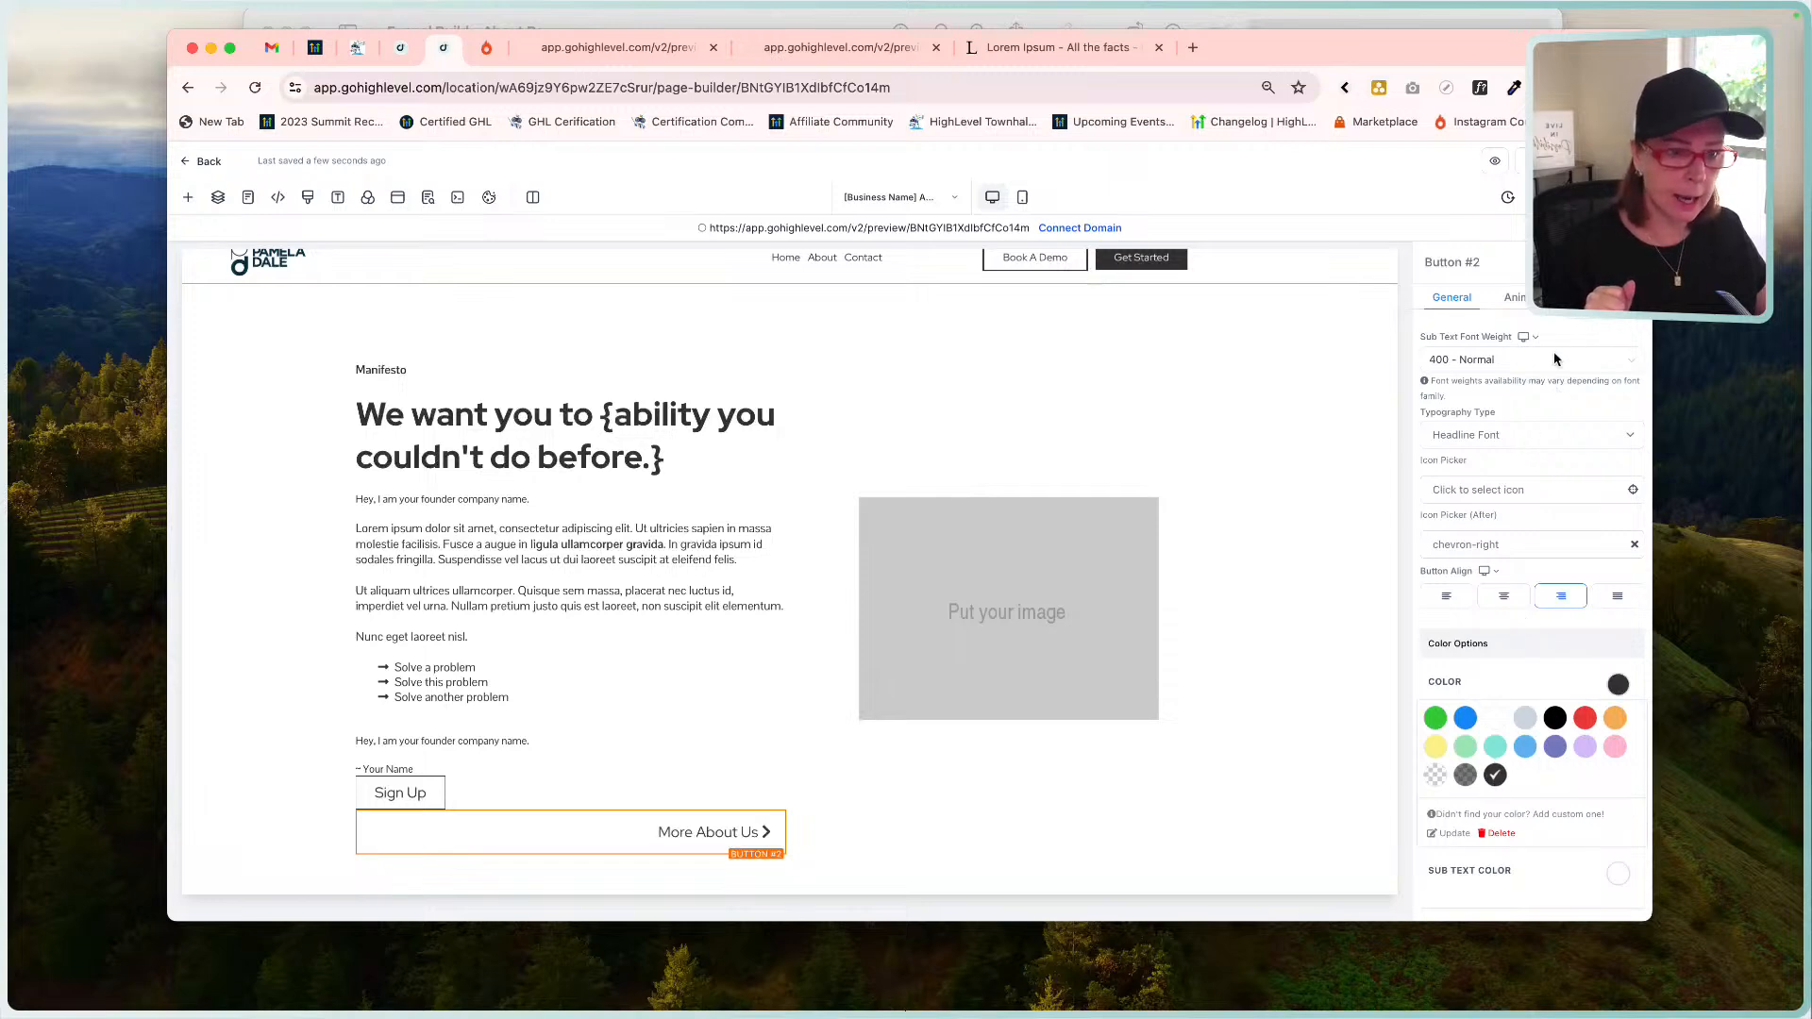
Change the button's top and bottom padding from 15 to 7 px.
scroll(1572, 517, down, 5)
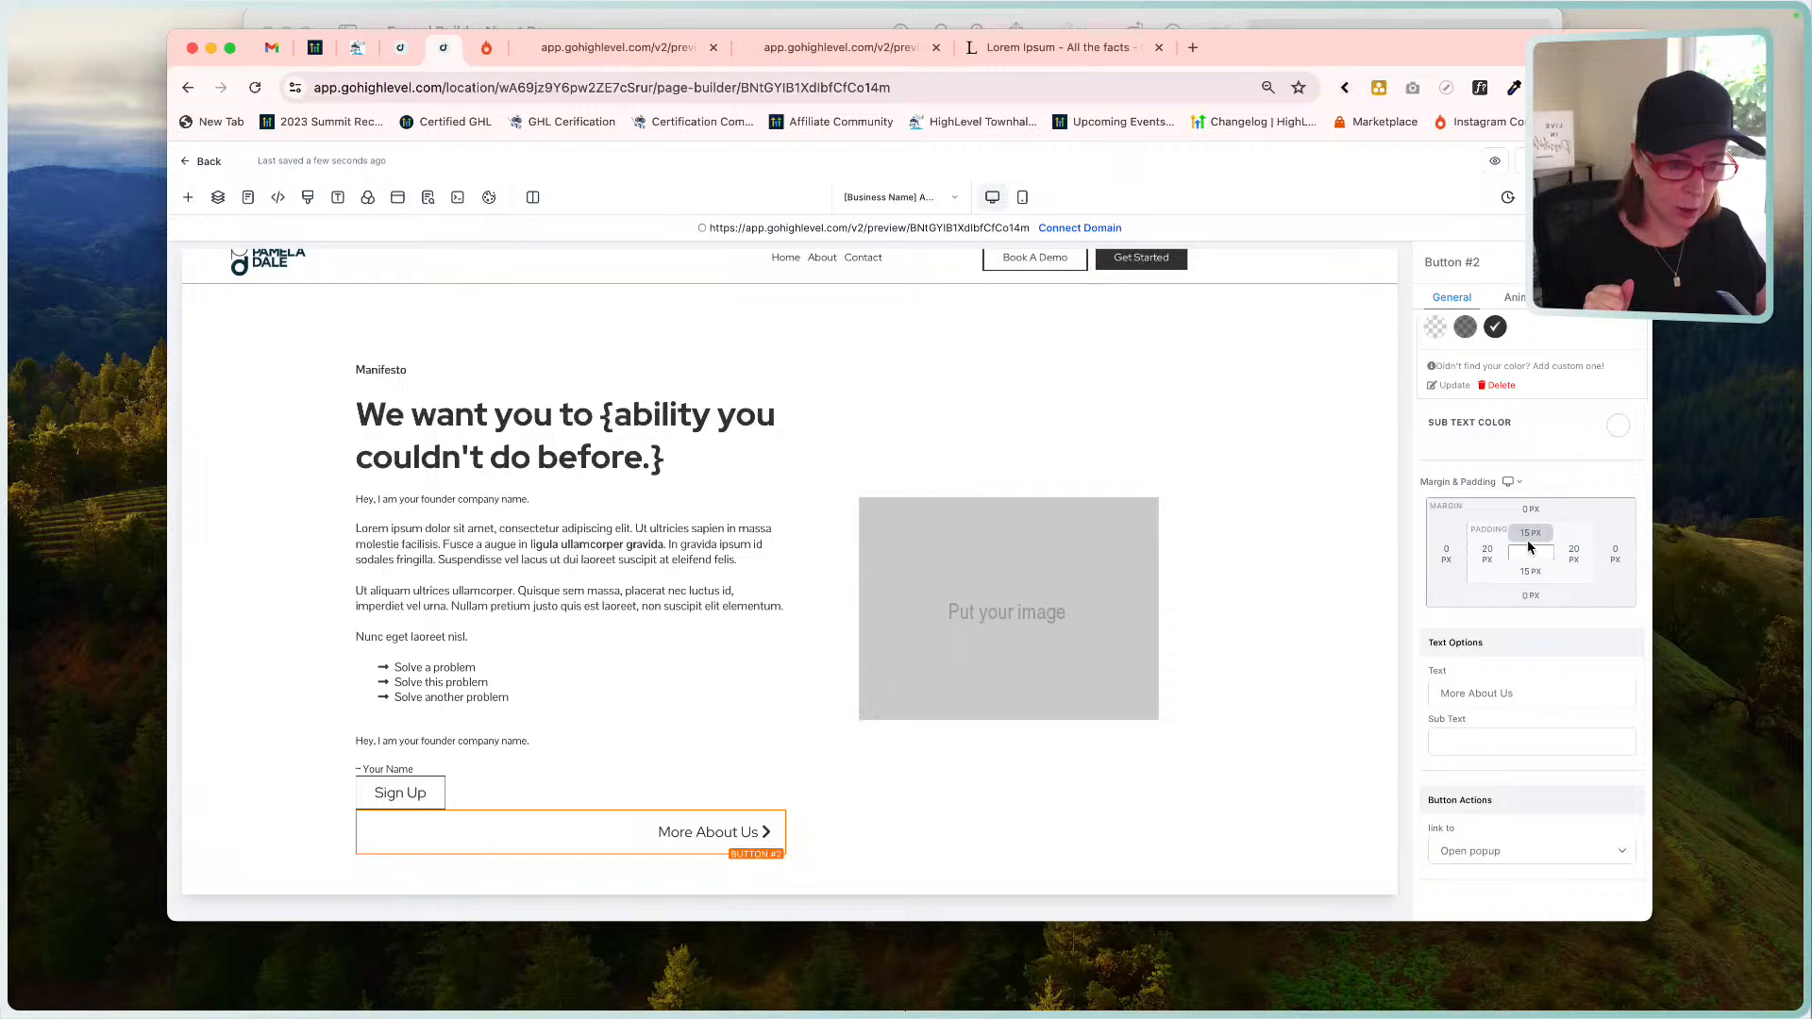
click(1530, 533)
drag(1586, 567, 1539, 567)
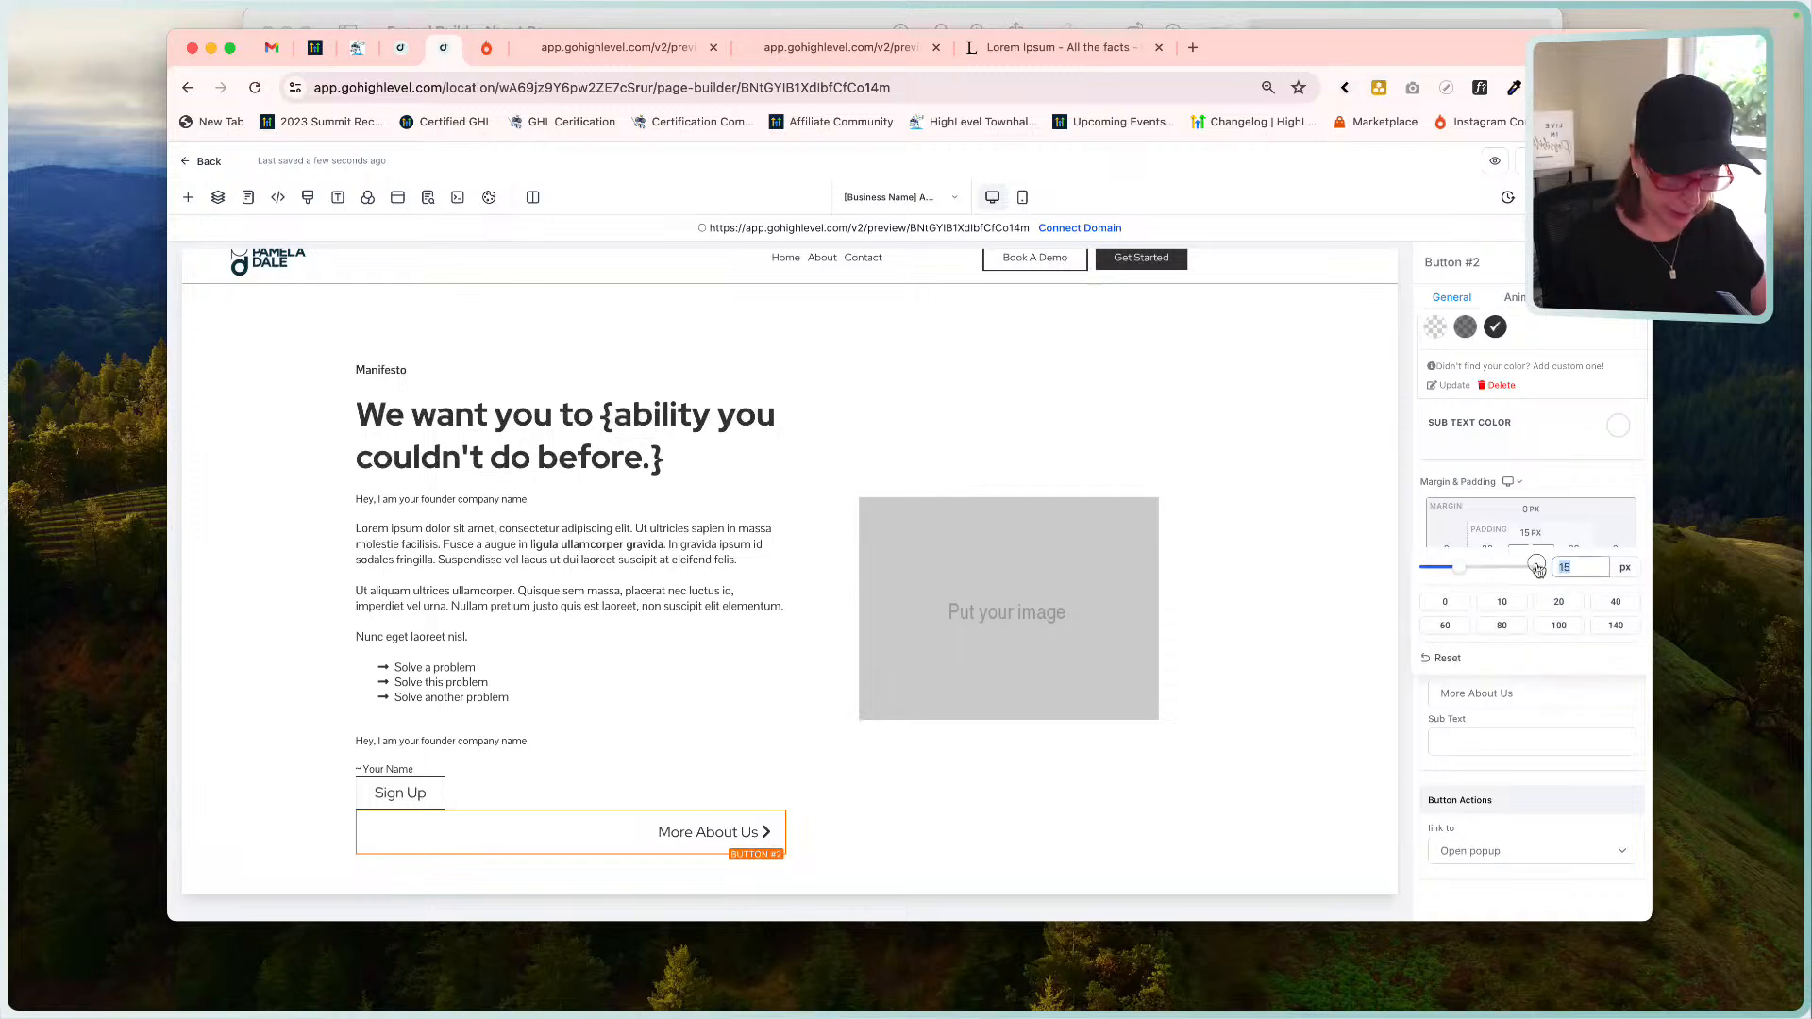
text(7)
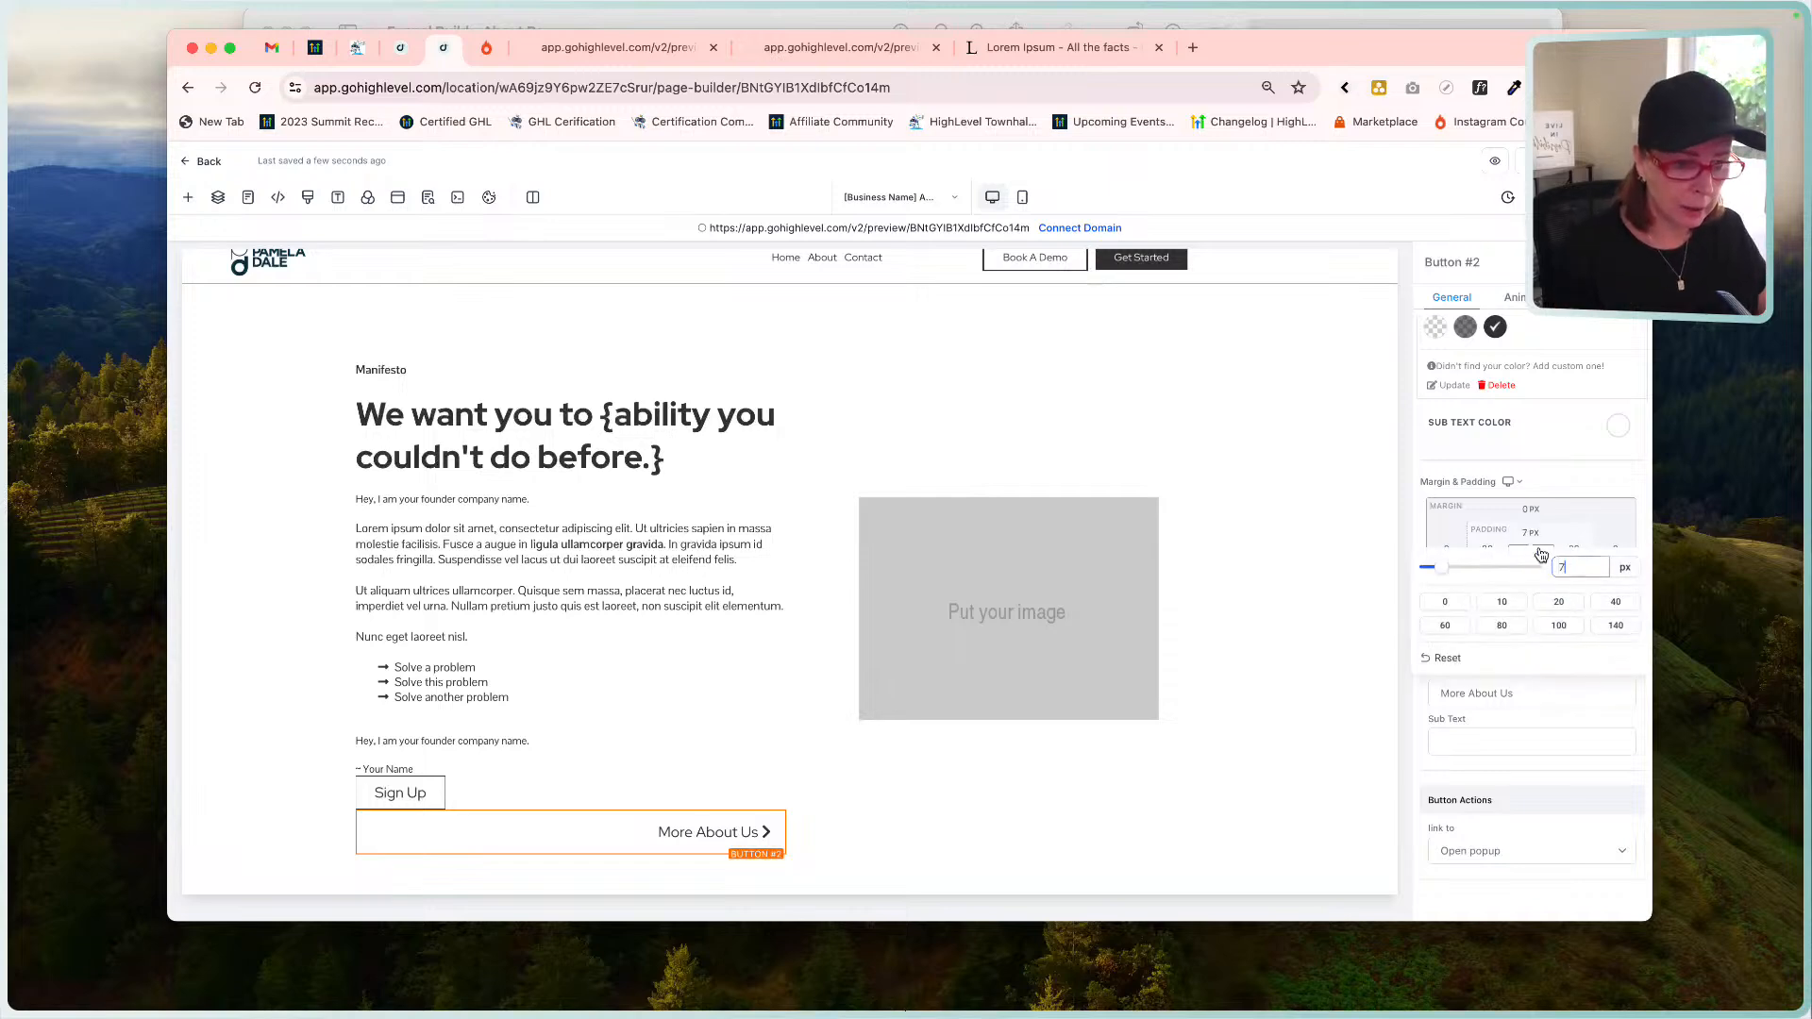
click(1522, 532)
click(1530, 571)
drag(1604, 606, 1552, 608)
text(7)
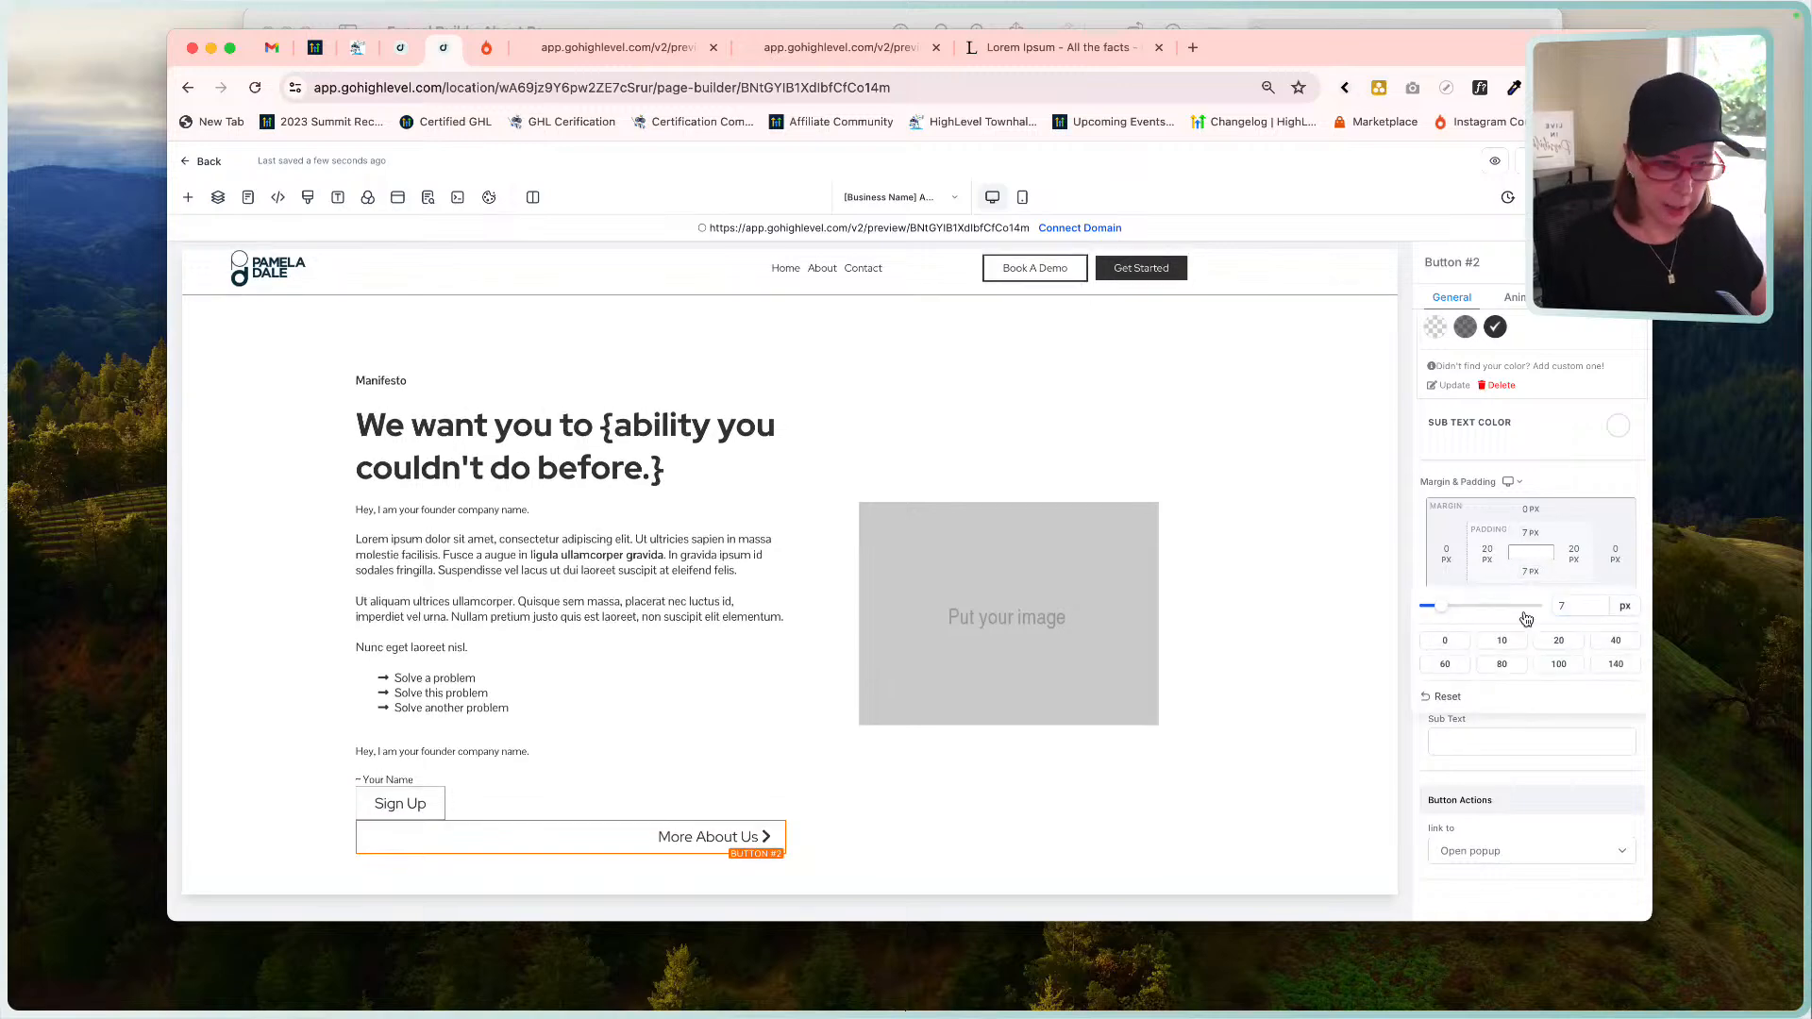
click(1538, 573)
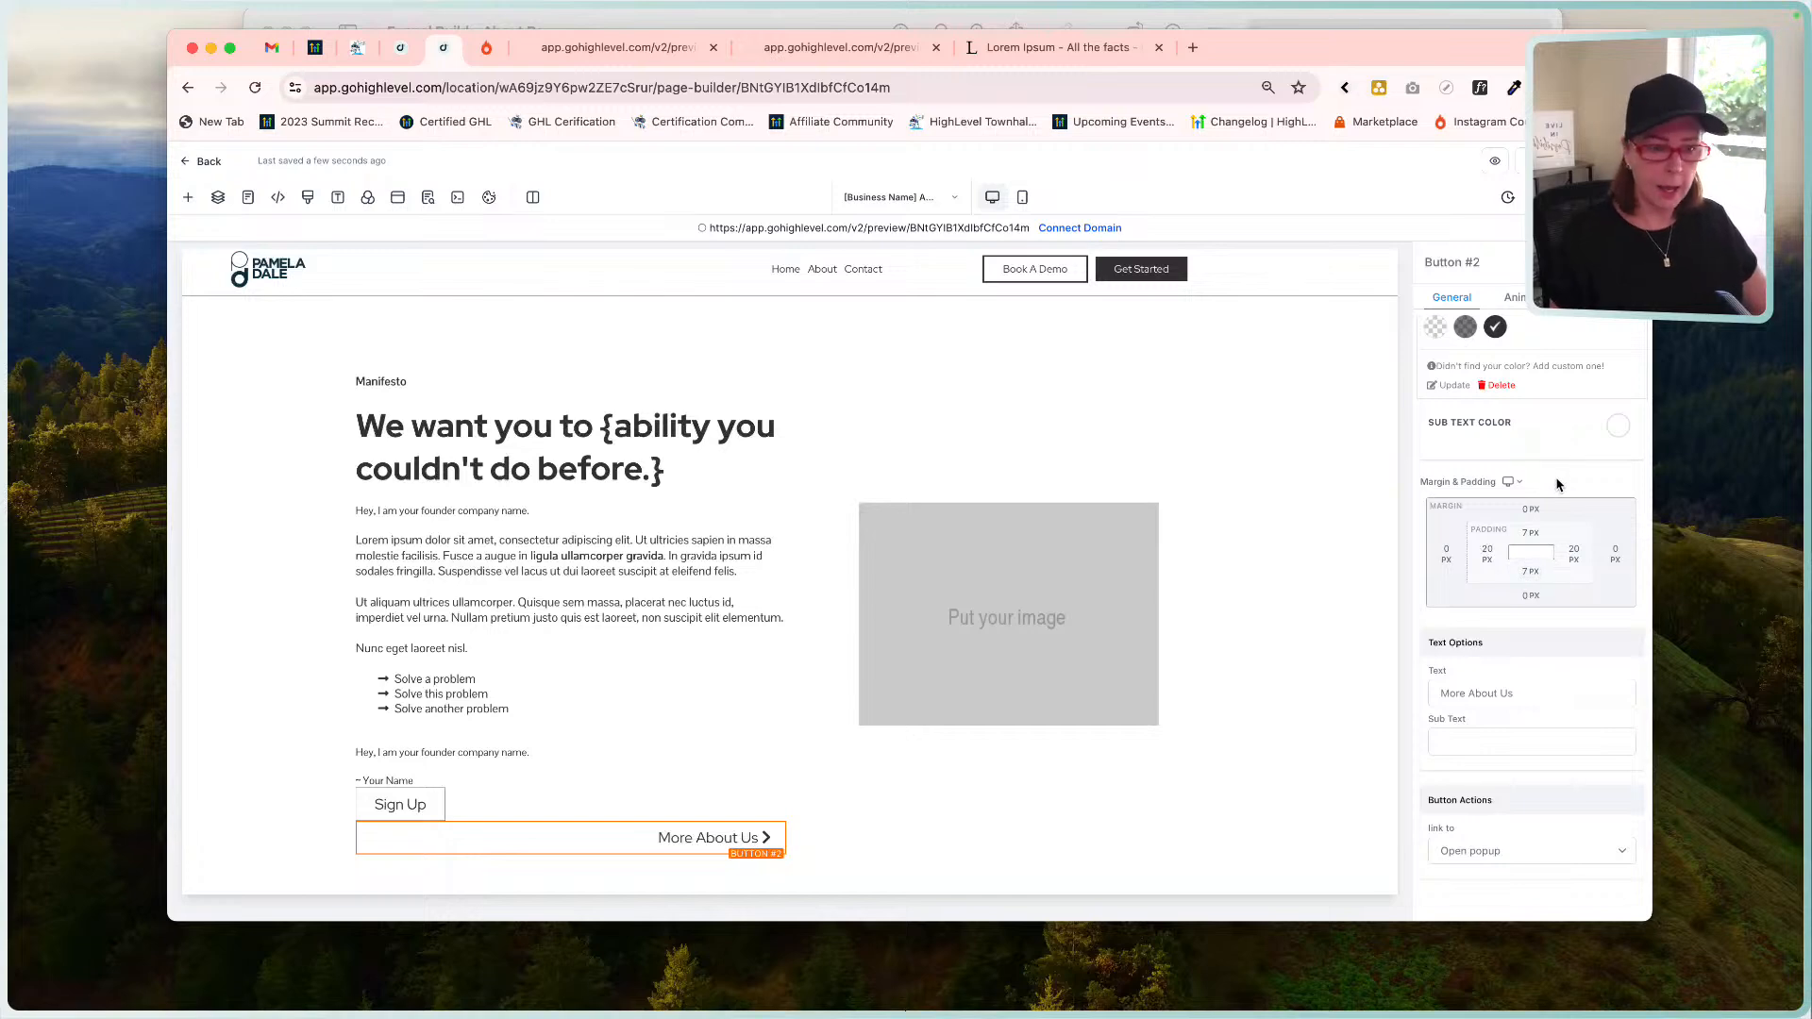
scroll(1494, 465, up, 5)
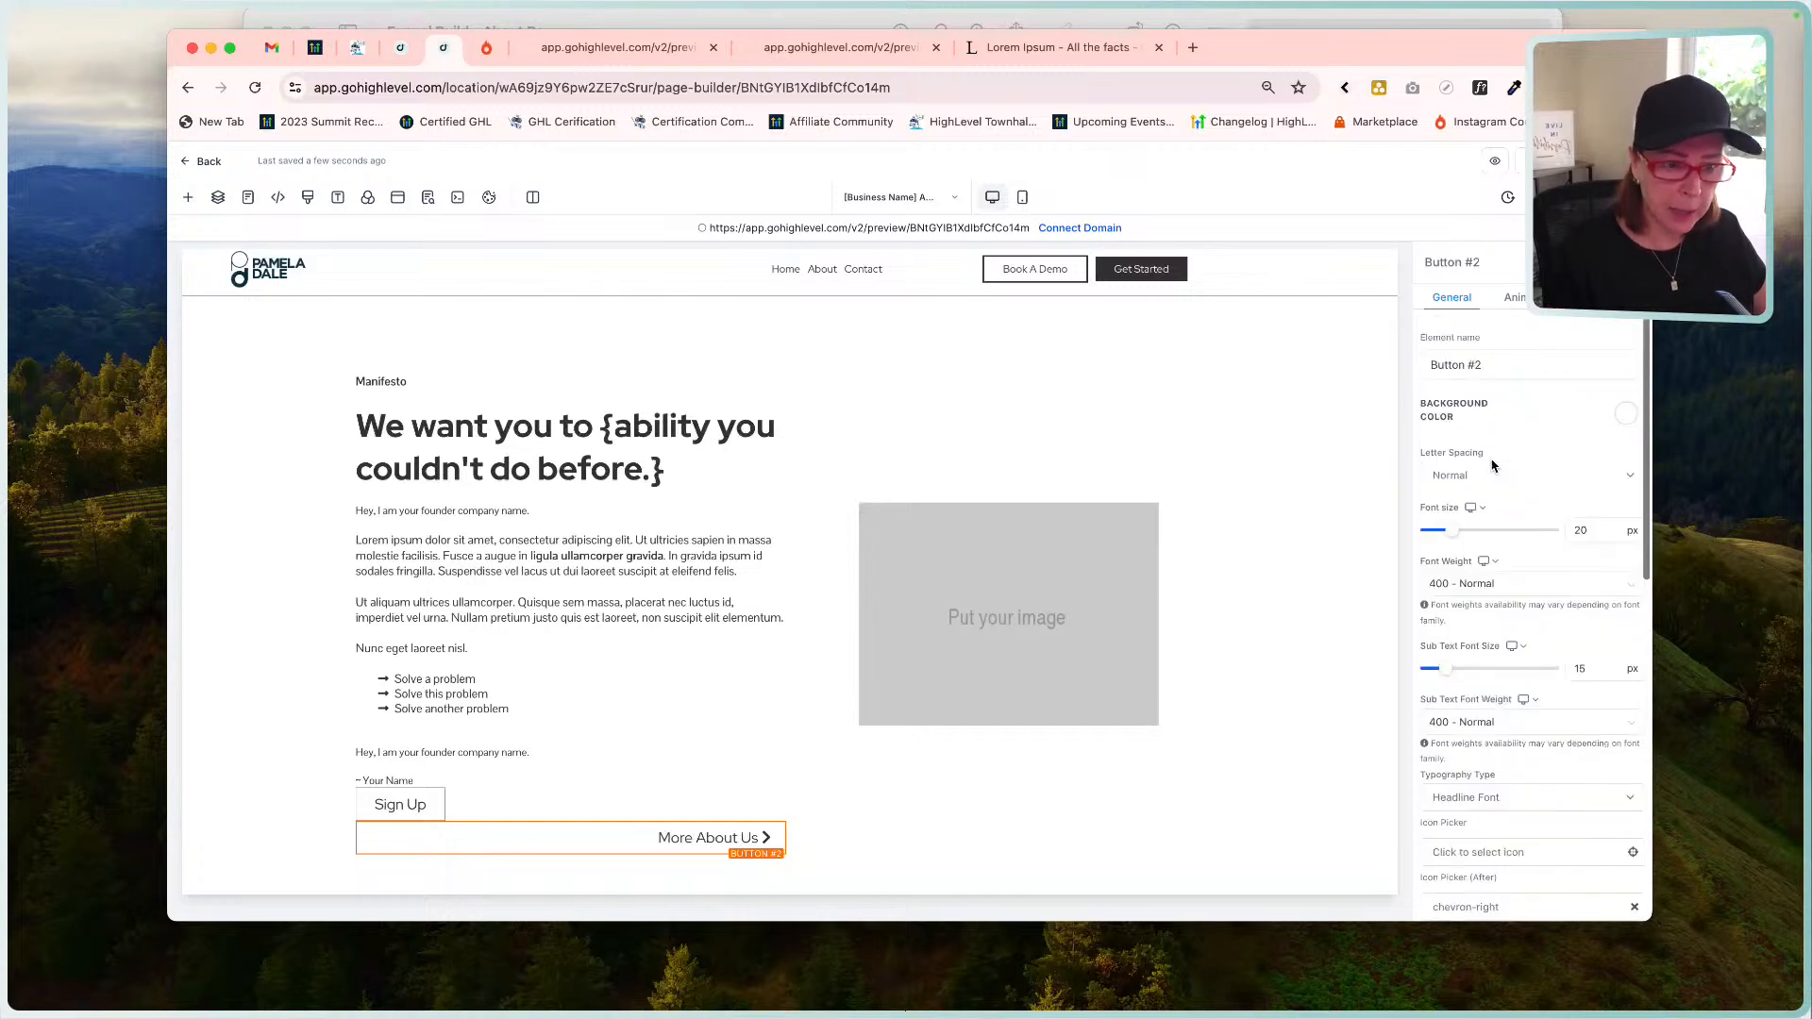
scroll(1494, 464, down, 4)
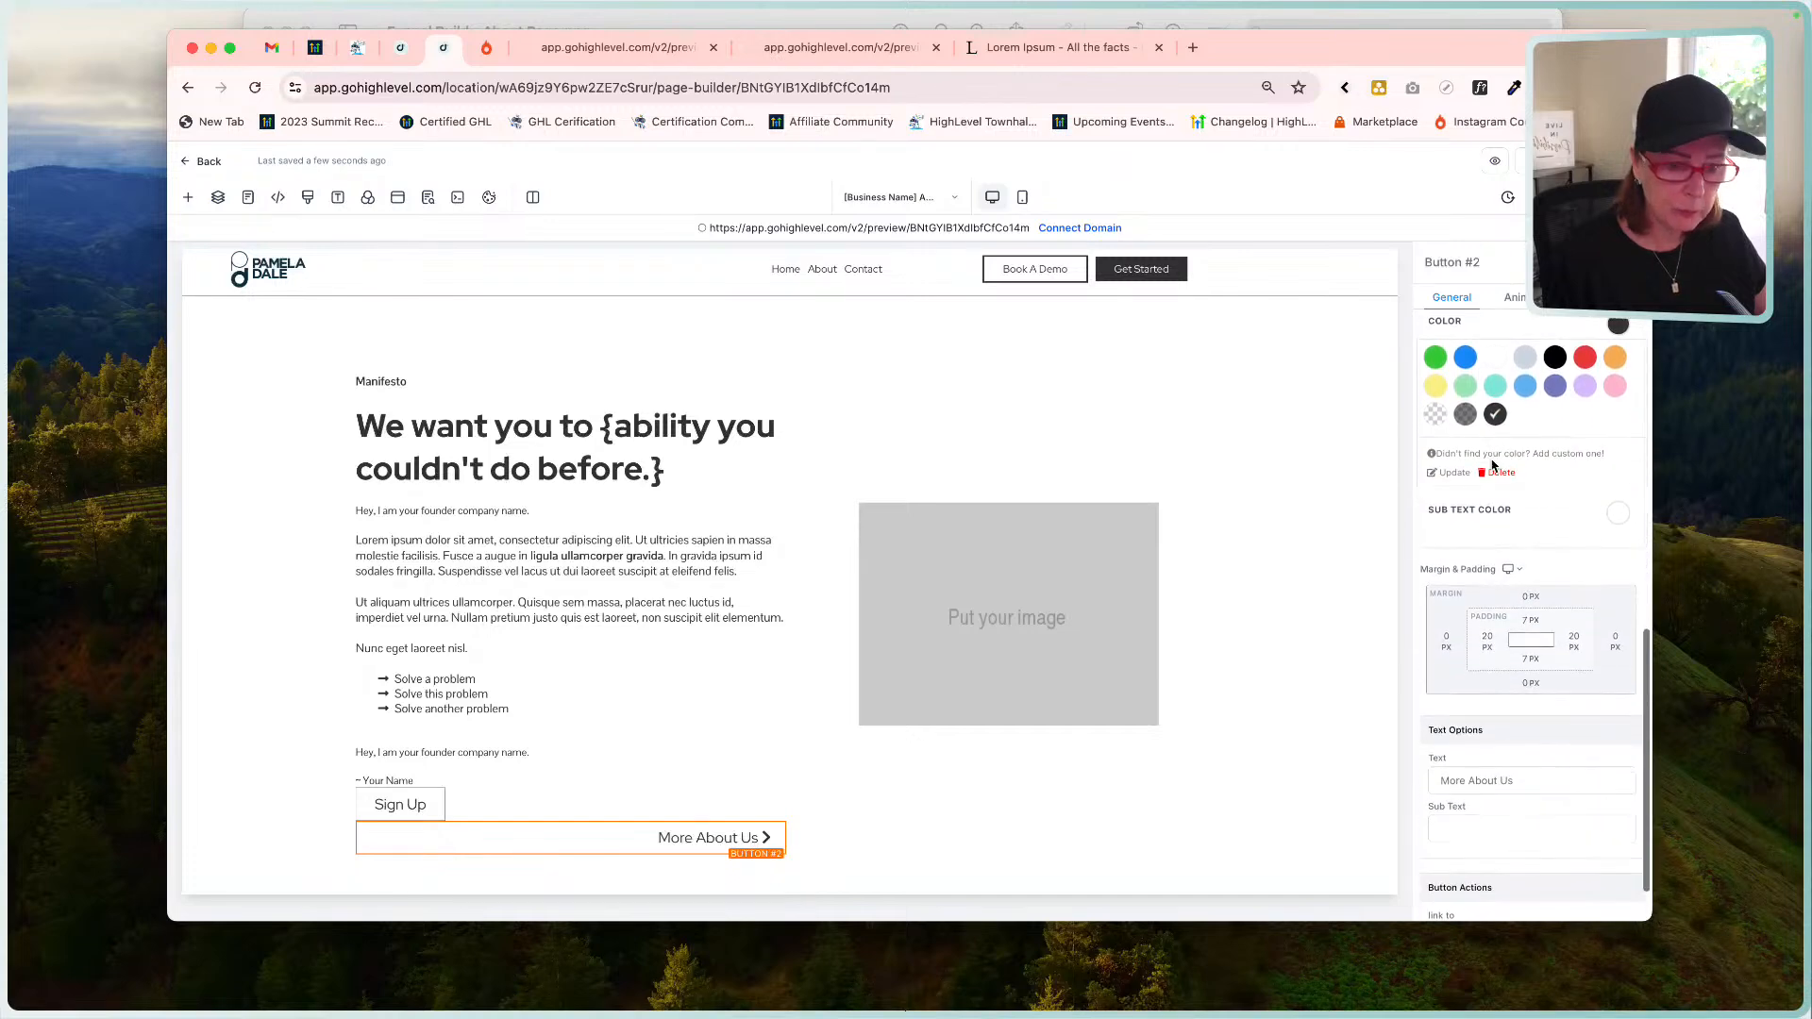
Set the More About Us button's top margin to -45 px.
click(1526, 588)
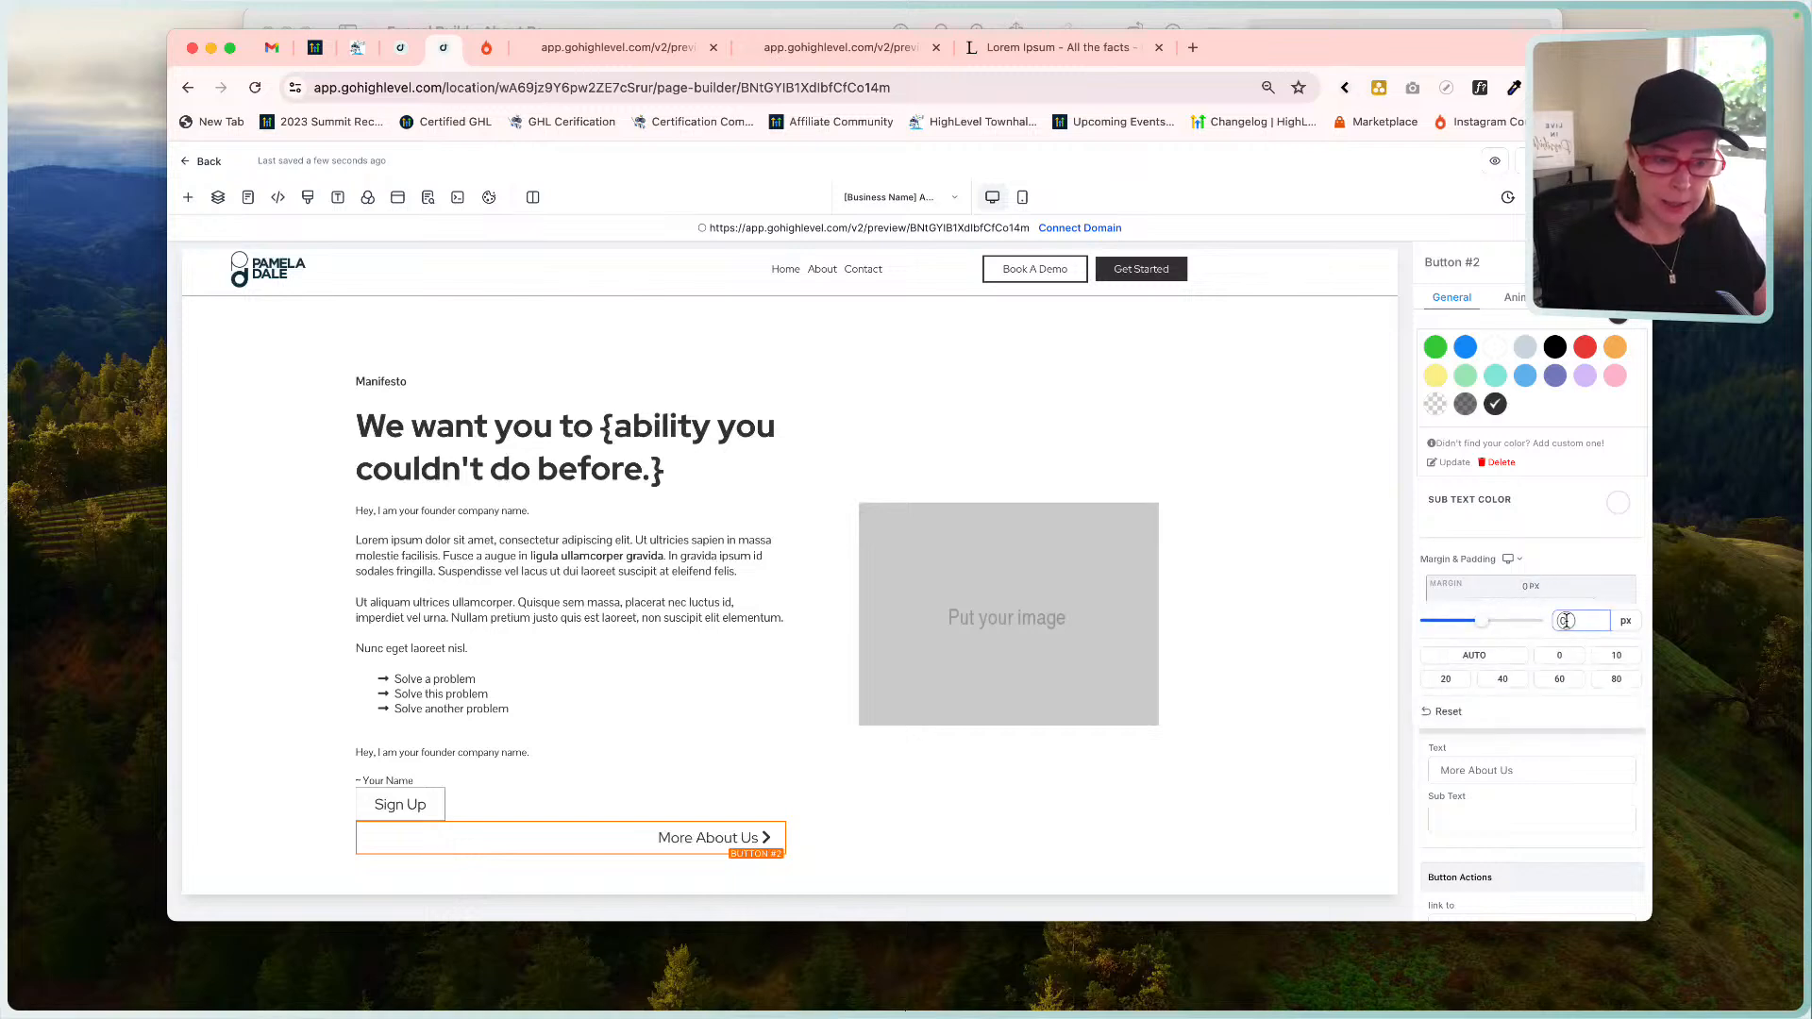
text(-)
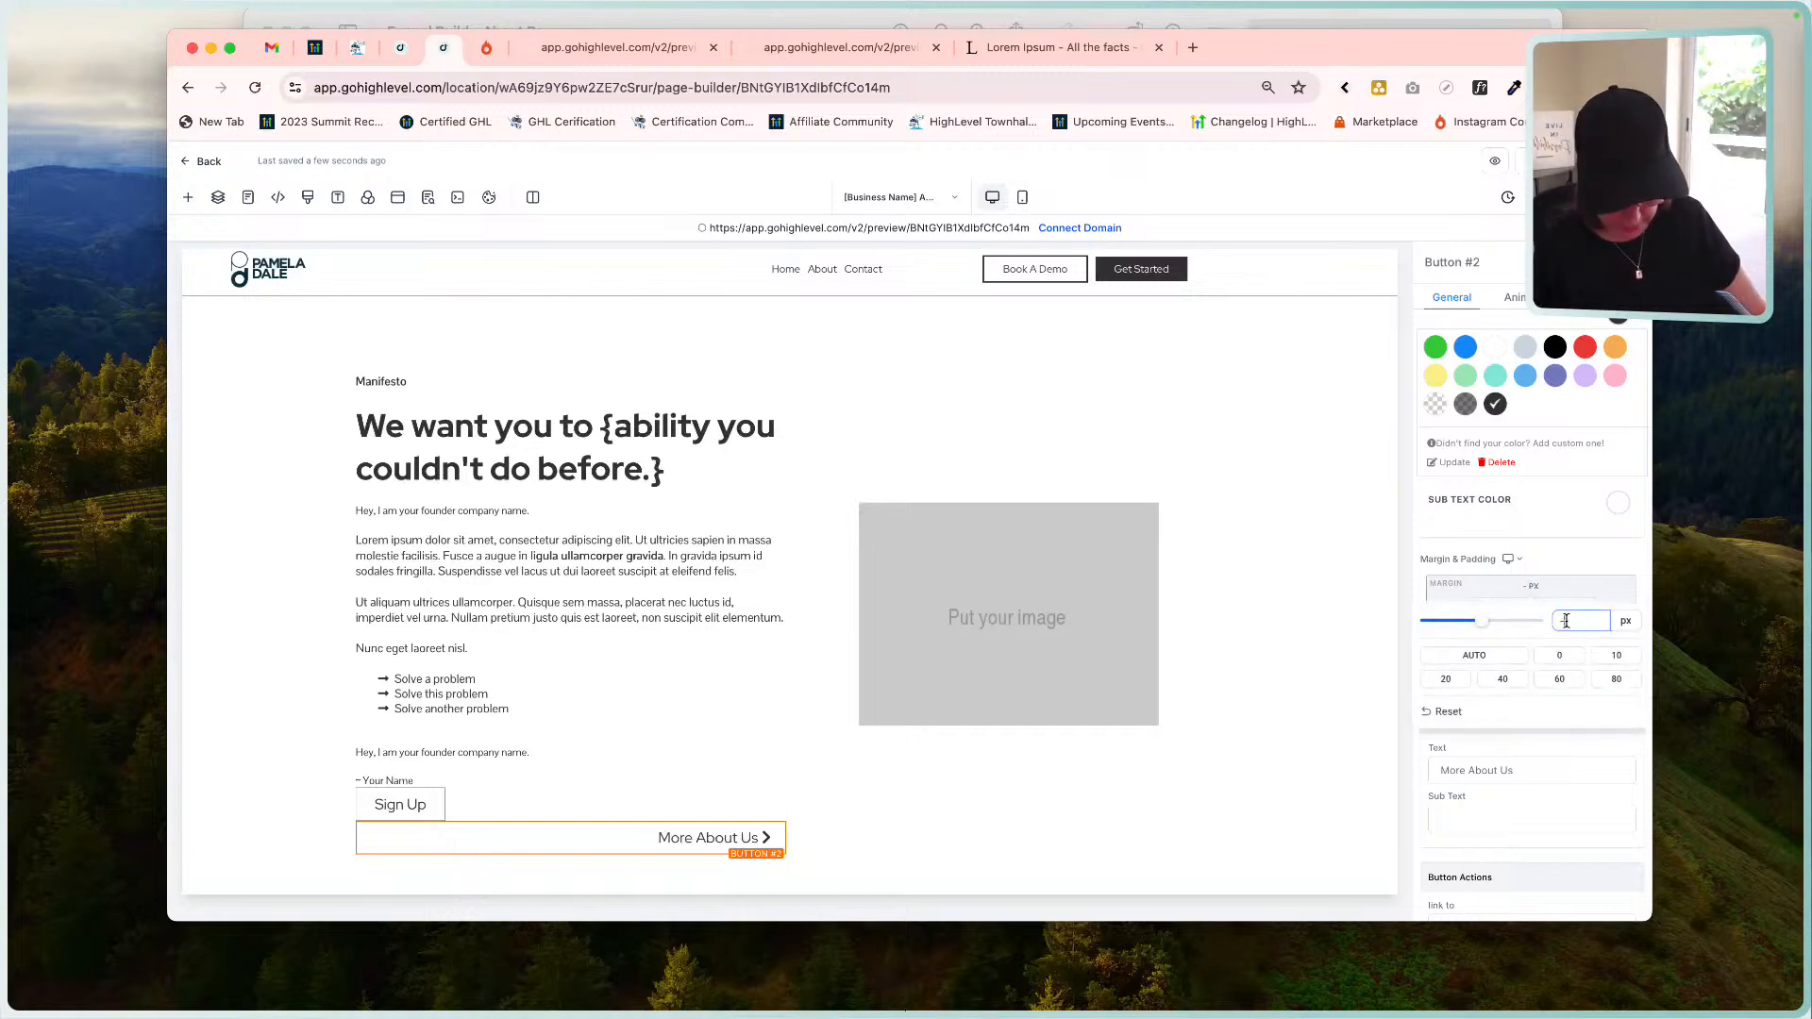
text(60)
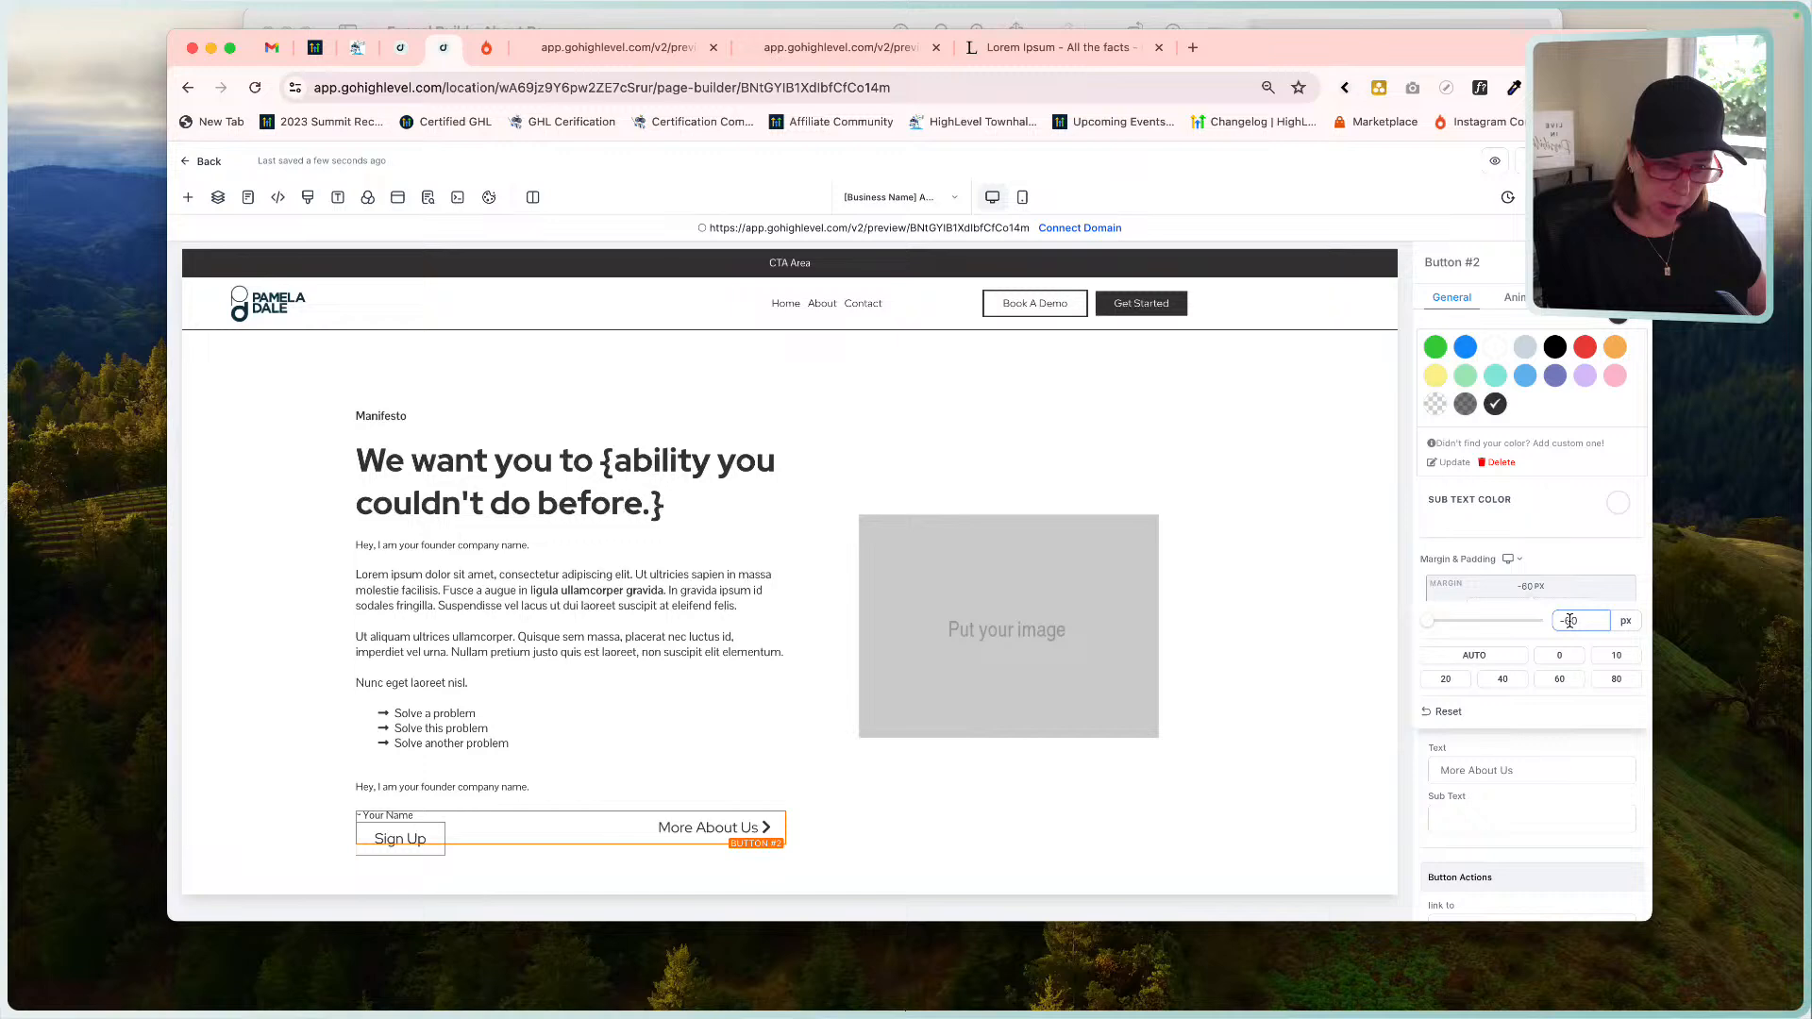
key(BackSpace)
key(BackSpace)
text(50)
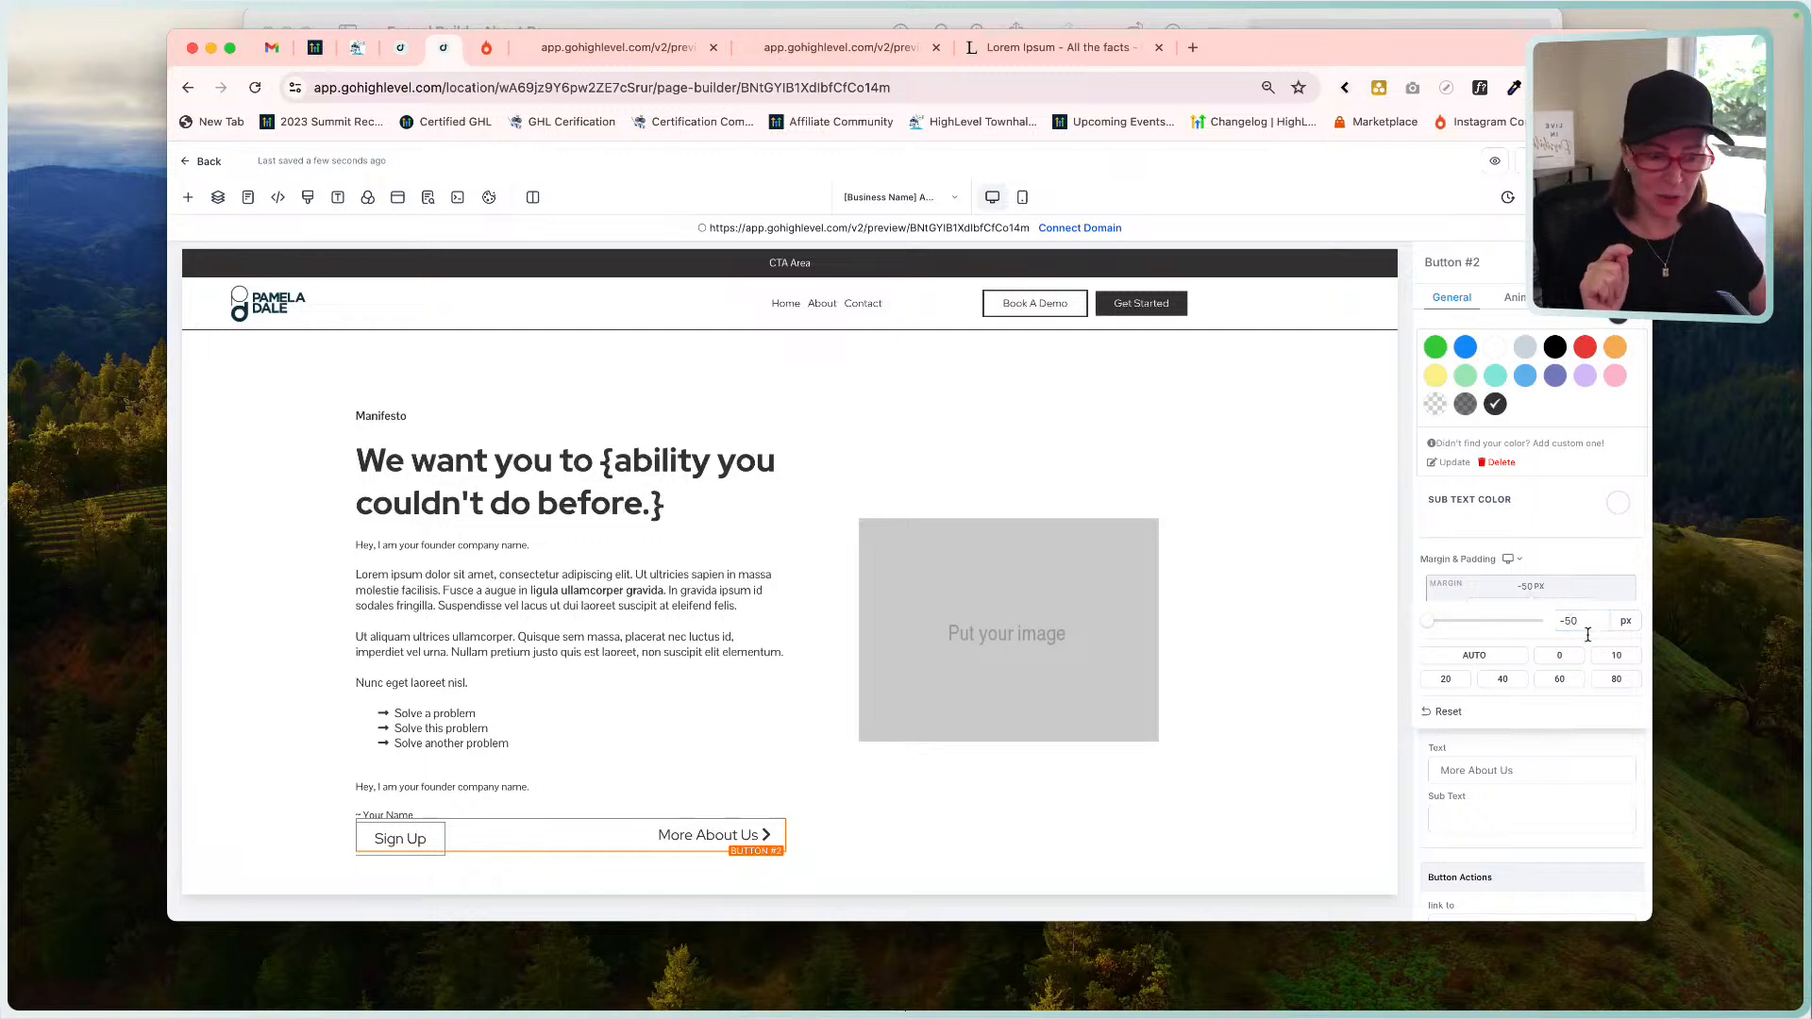
drag(1578, 623, 1566, 620)
text(45)
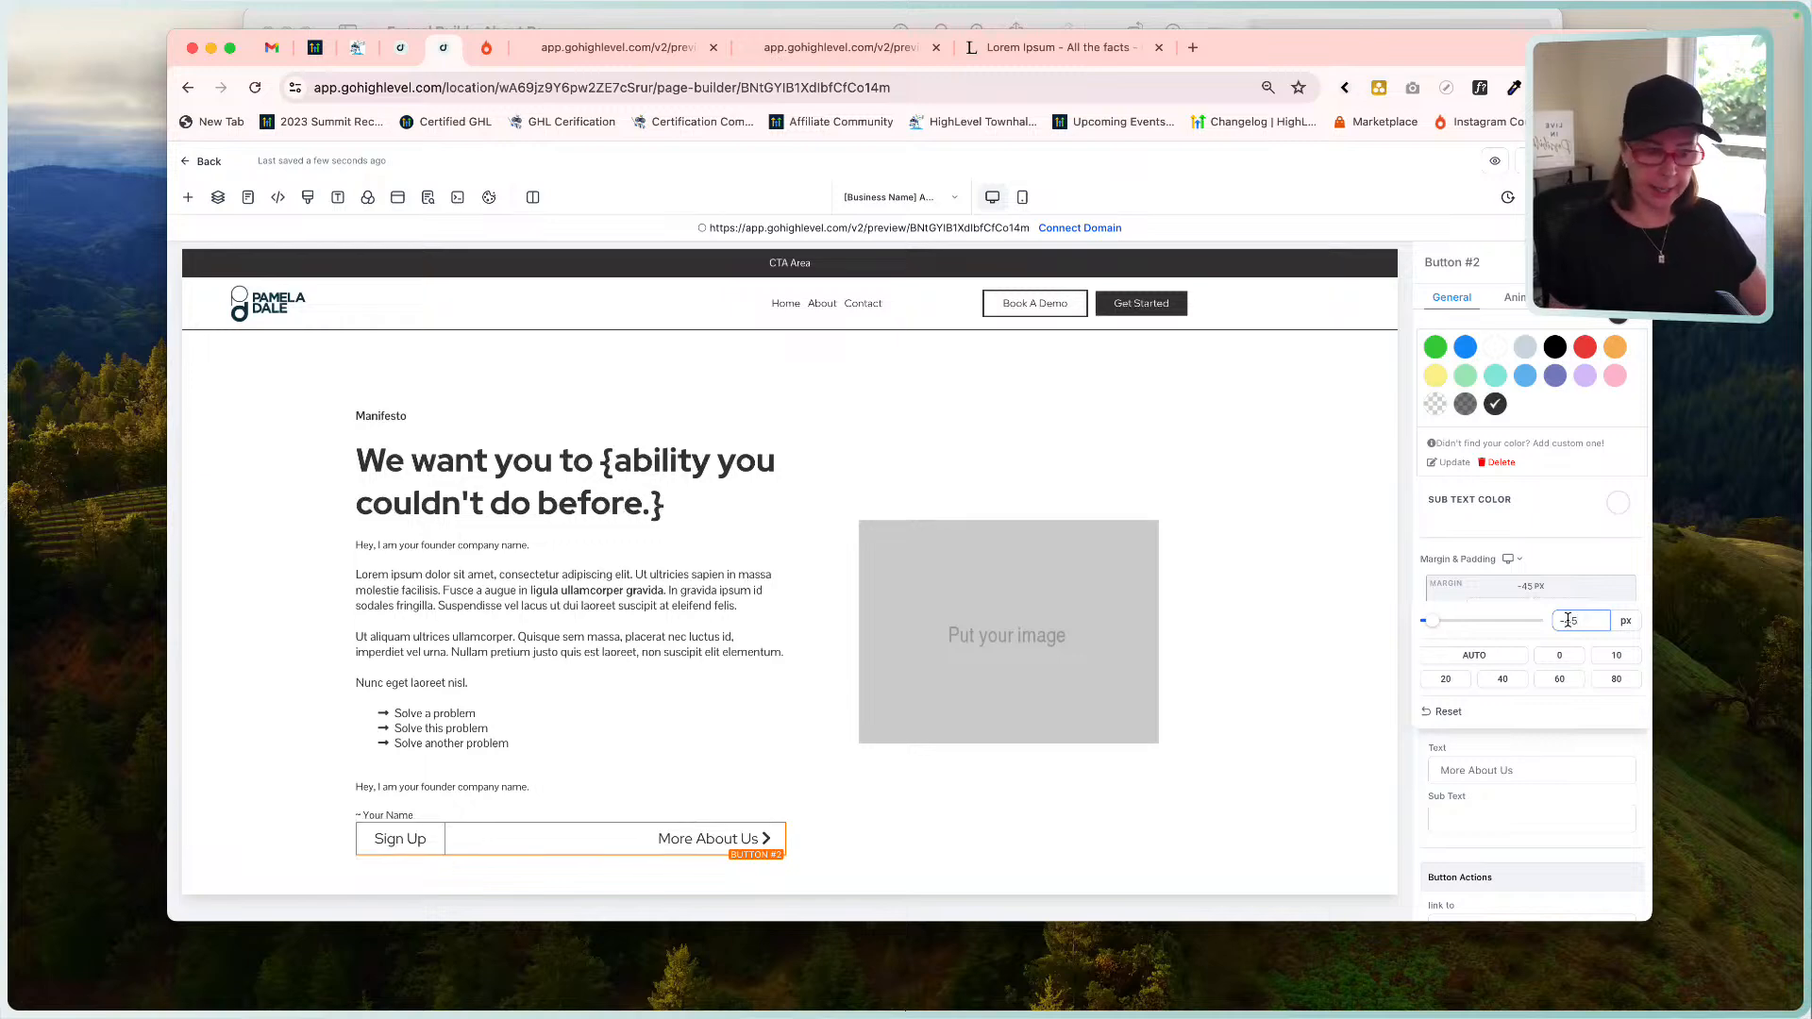
Change the button's label alignment to left.
scroll(1517, 591, up, 10)
scroll(1512, 672, down, 1)
scroll(1512, 672, down, 5)
click(1449, 670)
Center the More About Us label and reselect the button.
click(1507, 671)
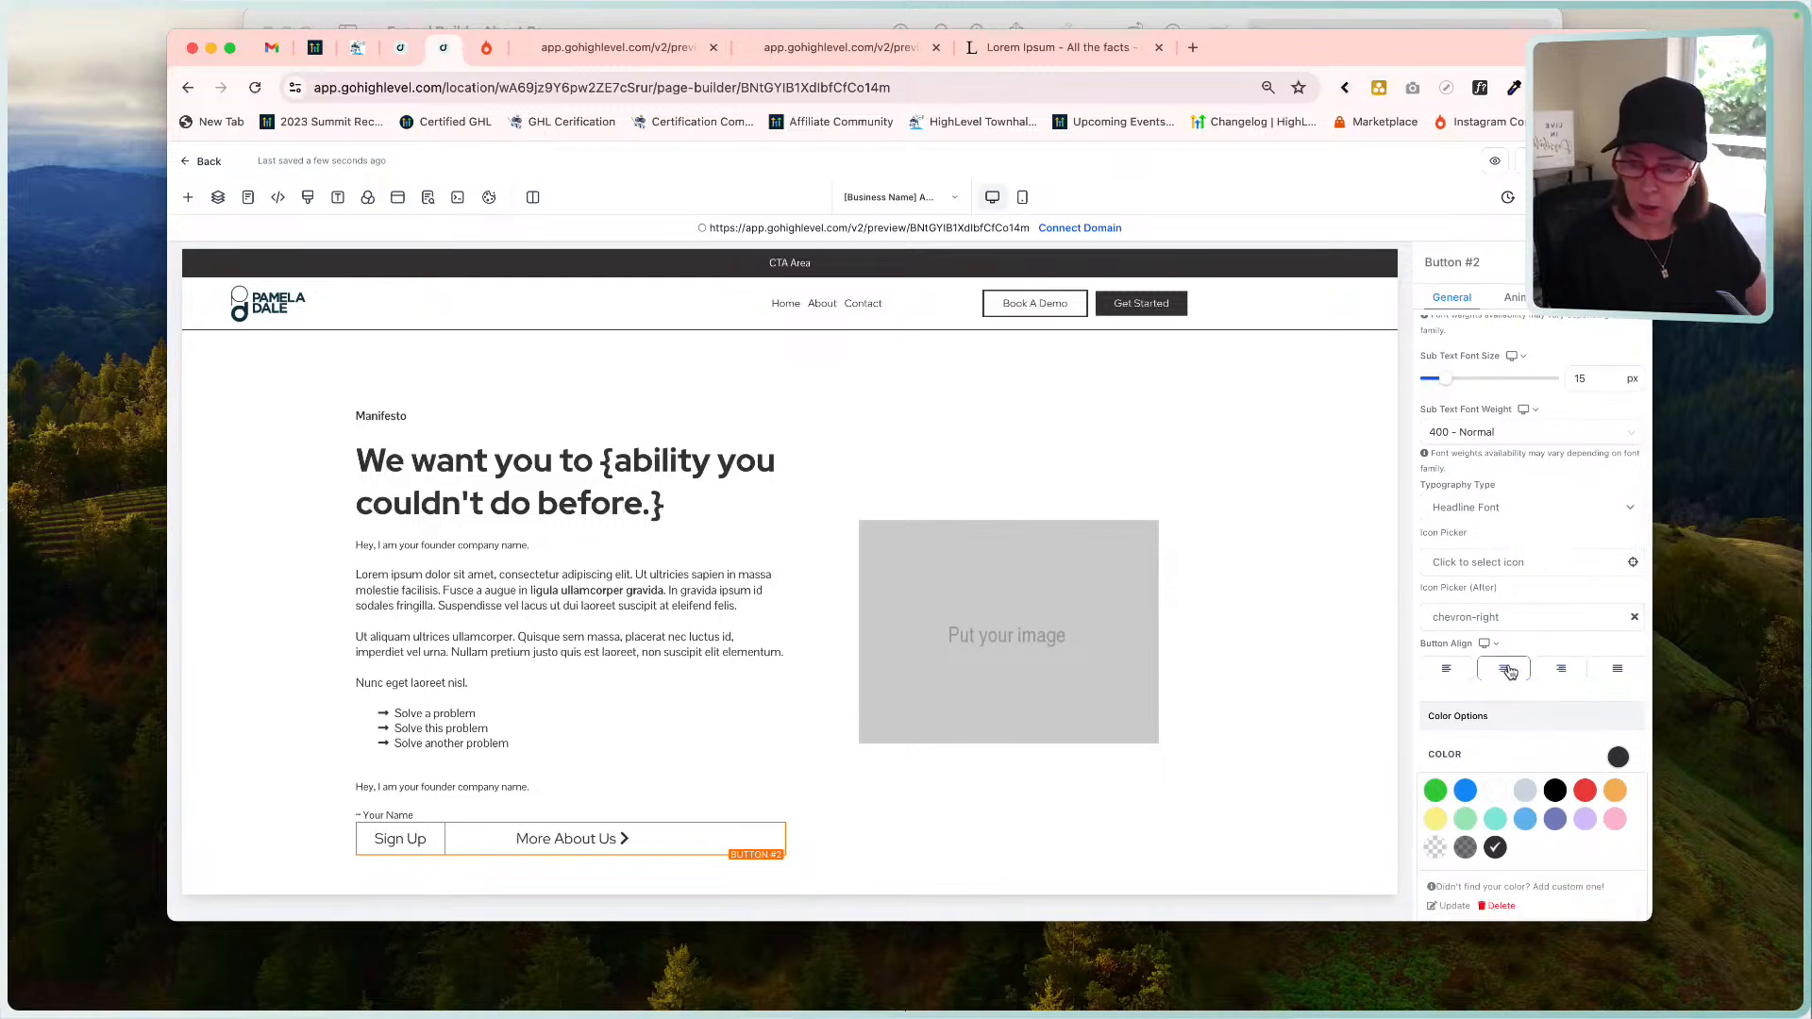
click(1219, 838)
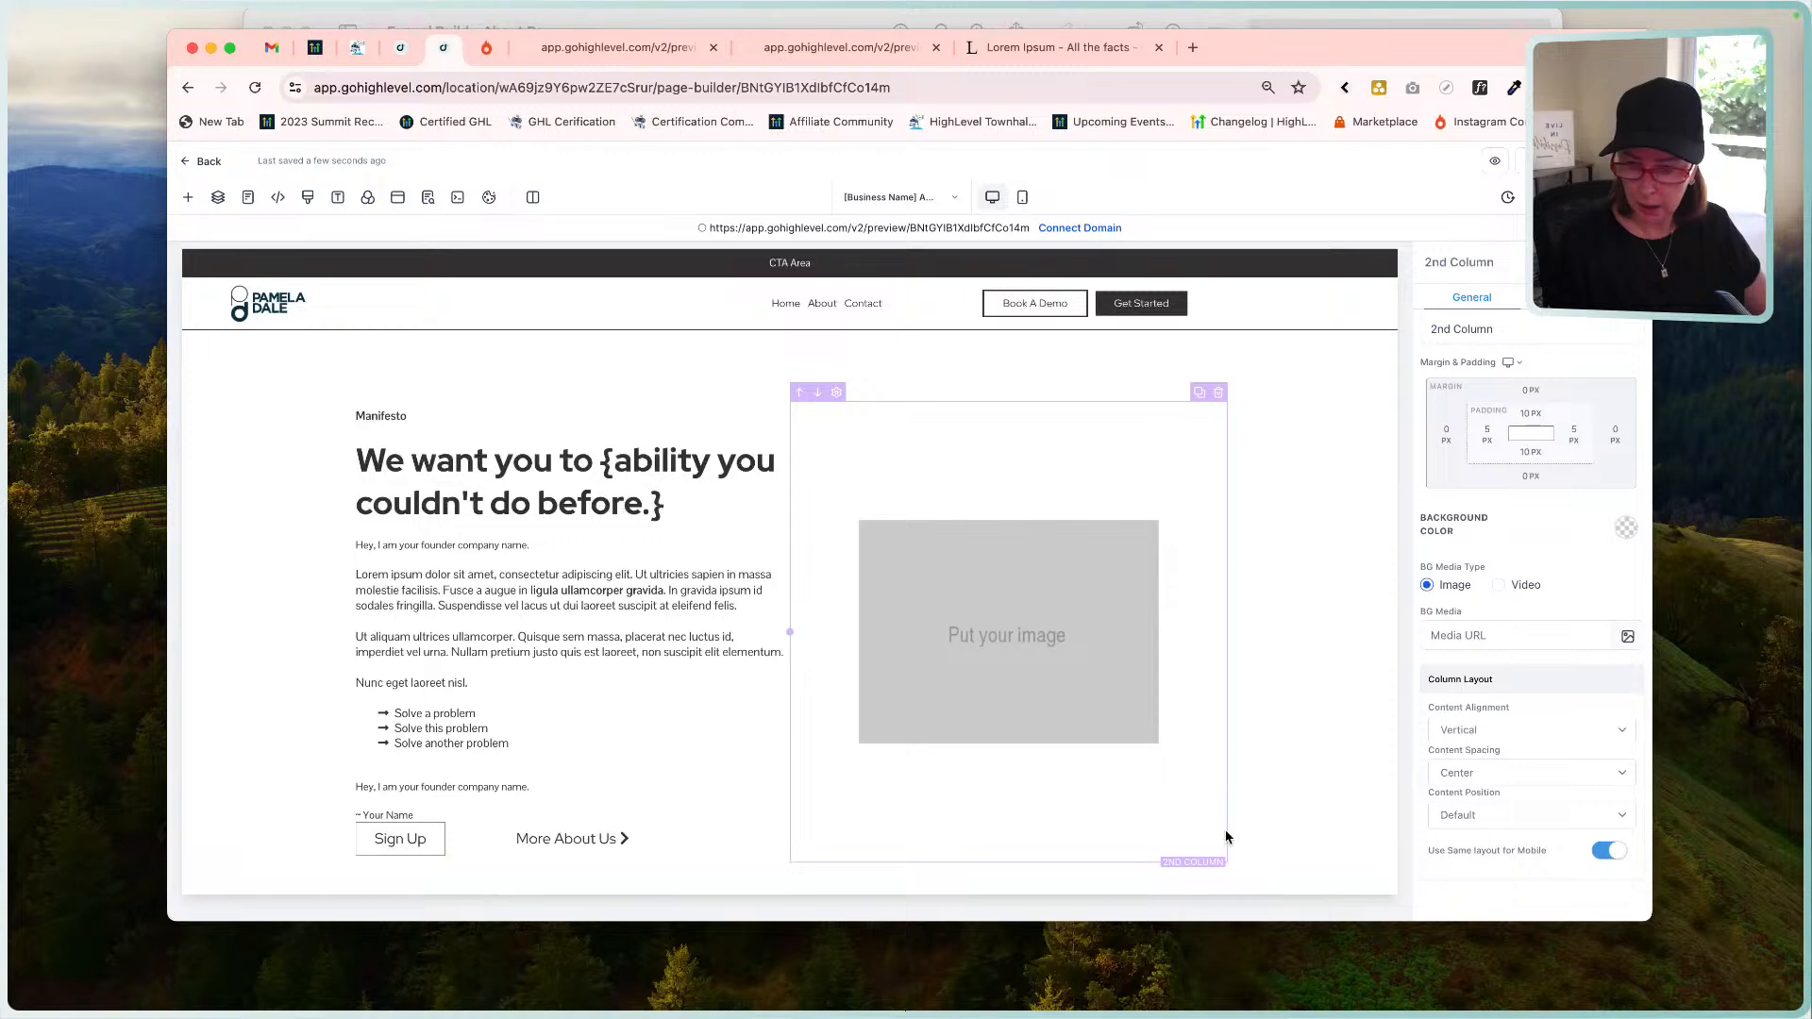
click(646, 847)
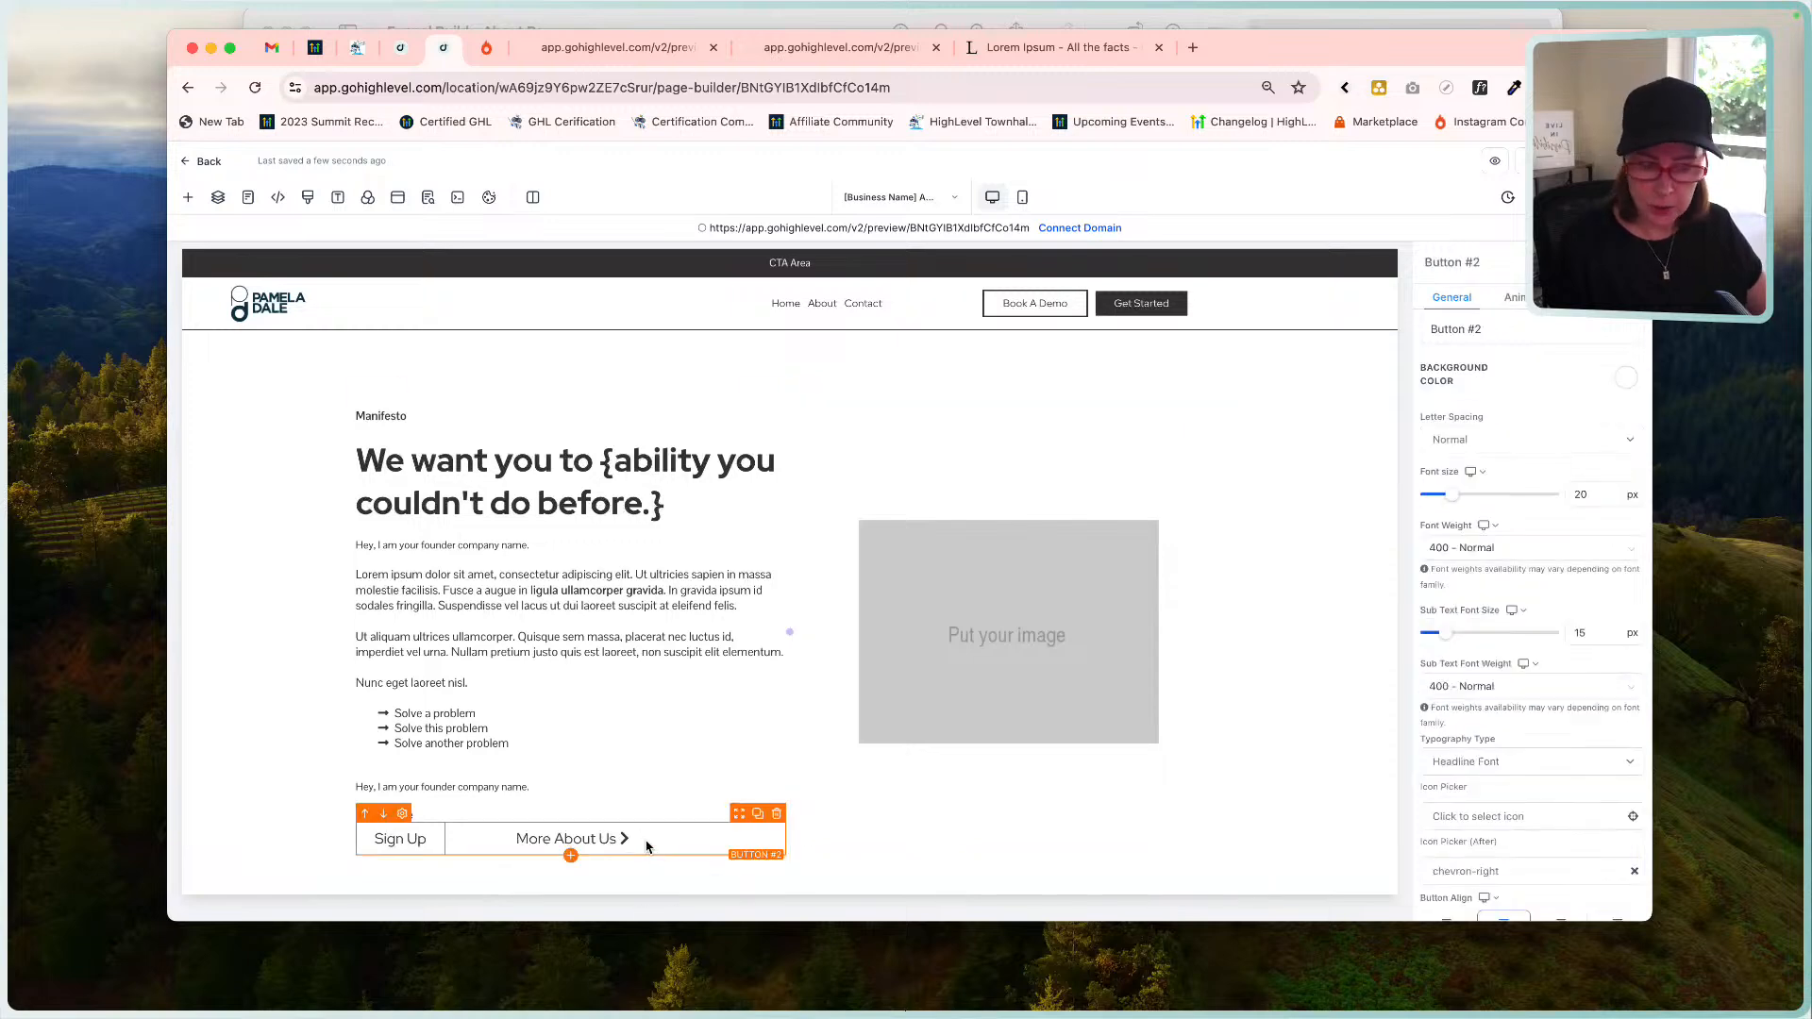
Set the button group's left padding to 0.
scroll(1492, 713, down, 5)
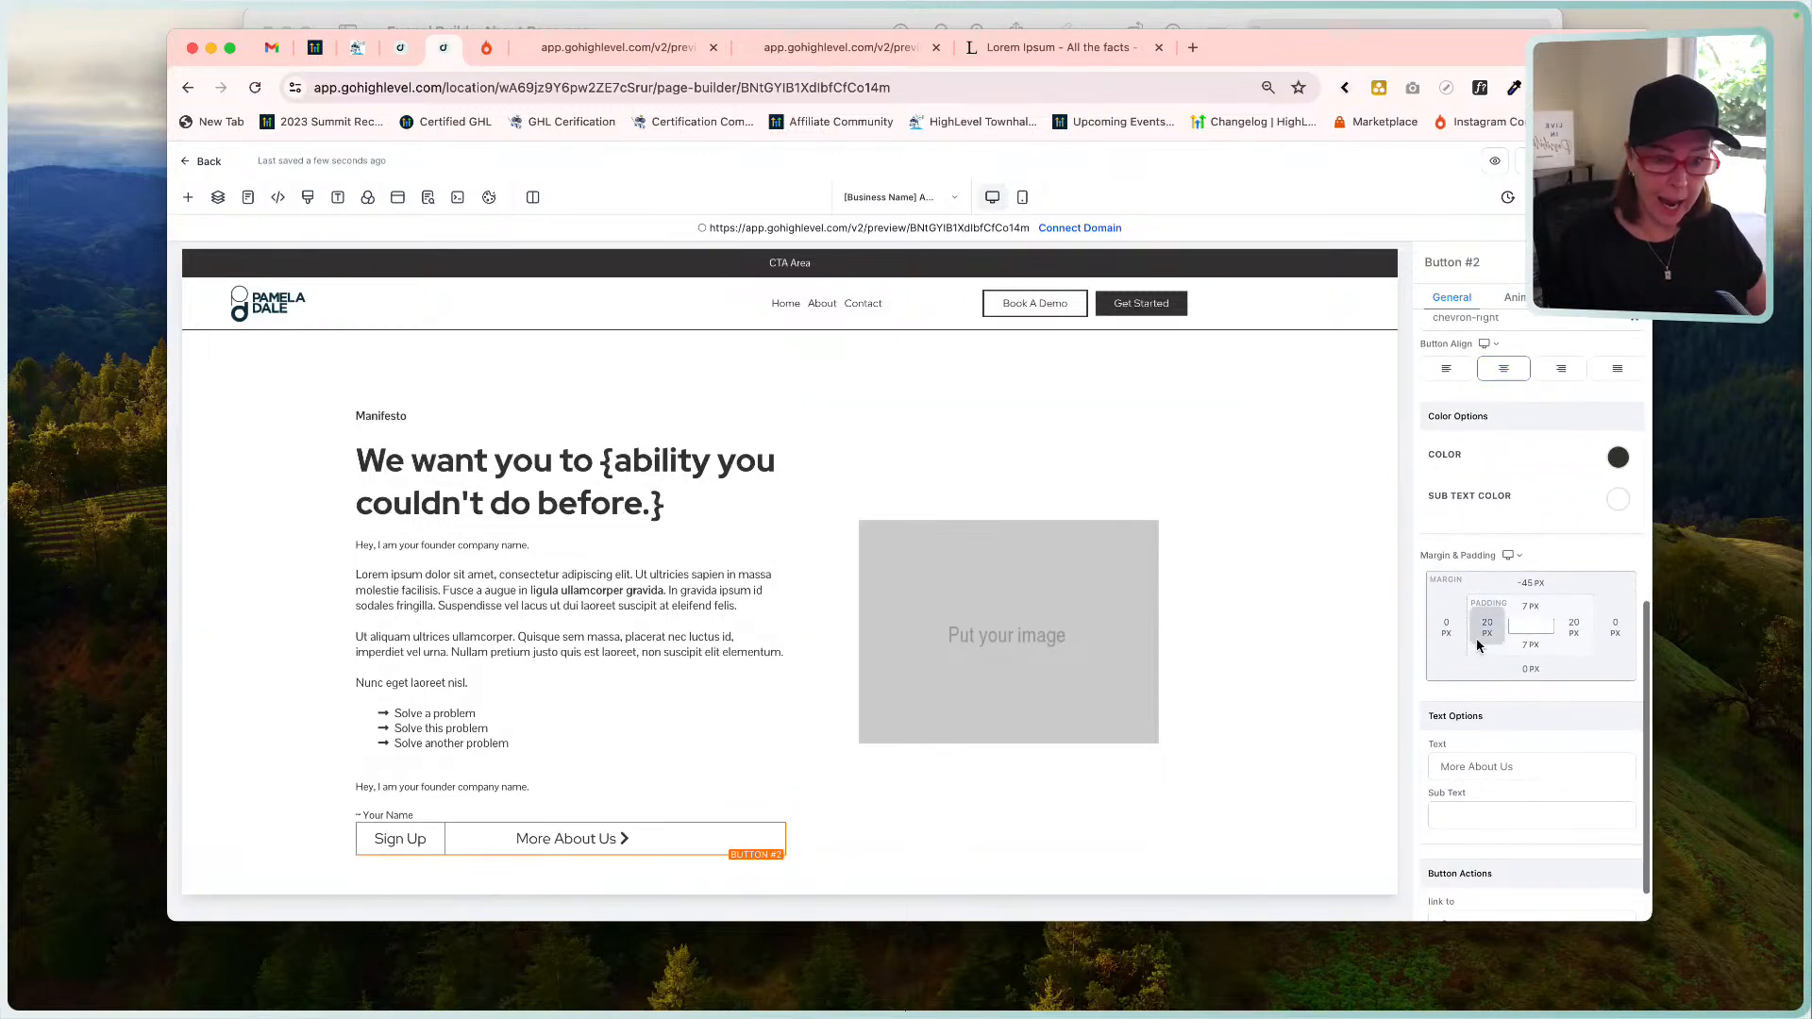
click(1486, 626)
click(1401, 701)
click(1519, 668)
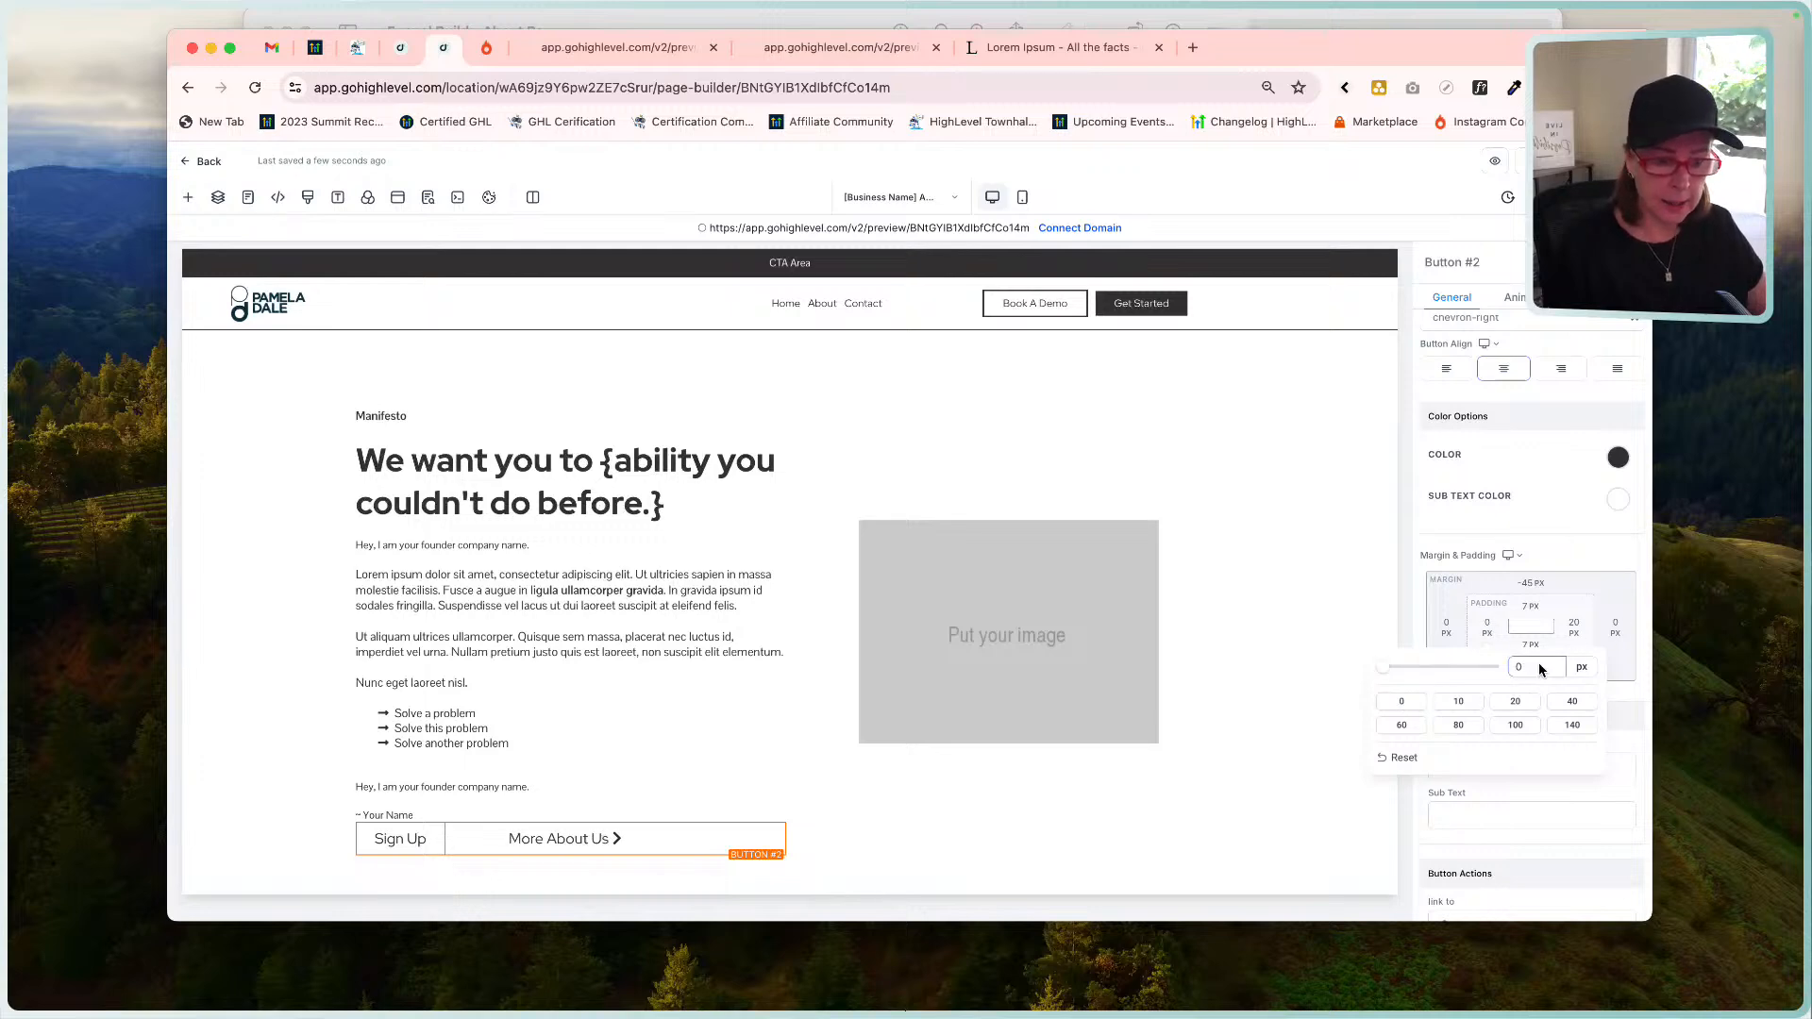
key(BackSpace)
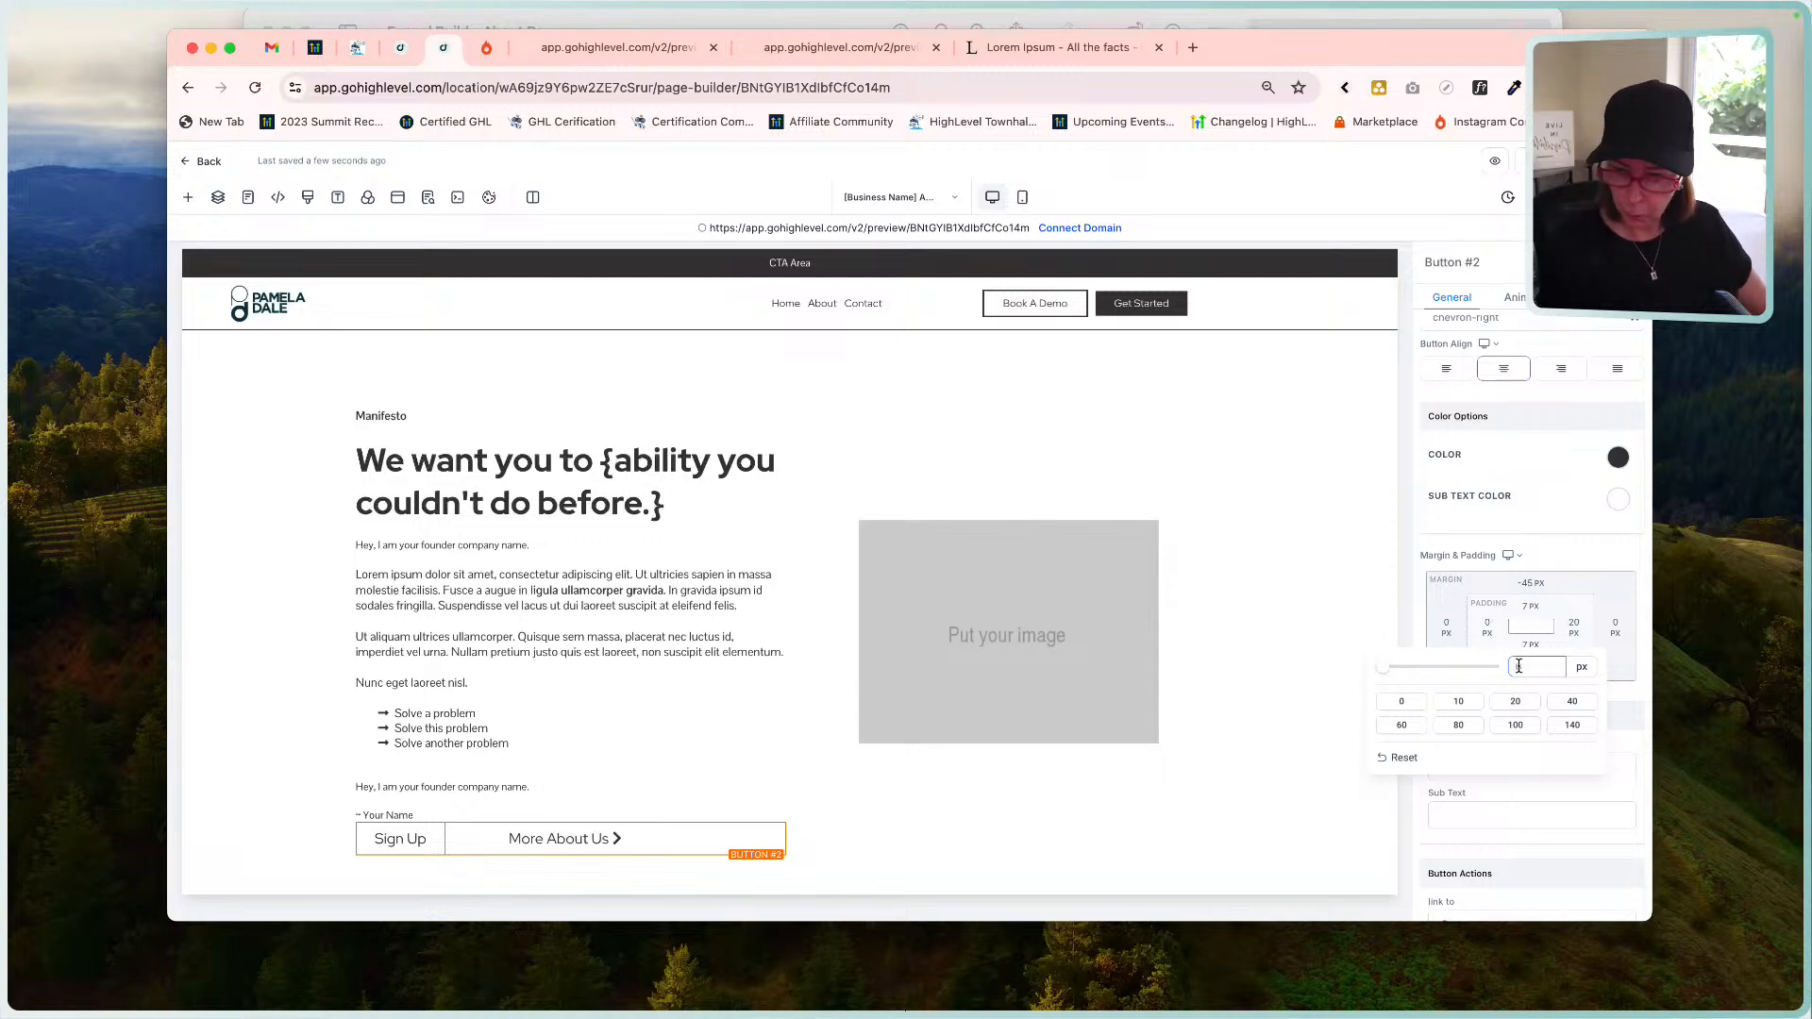
drag(1537, 671, 1500, 672)
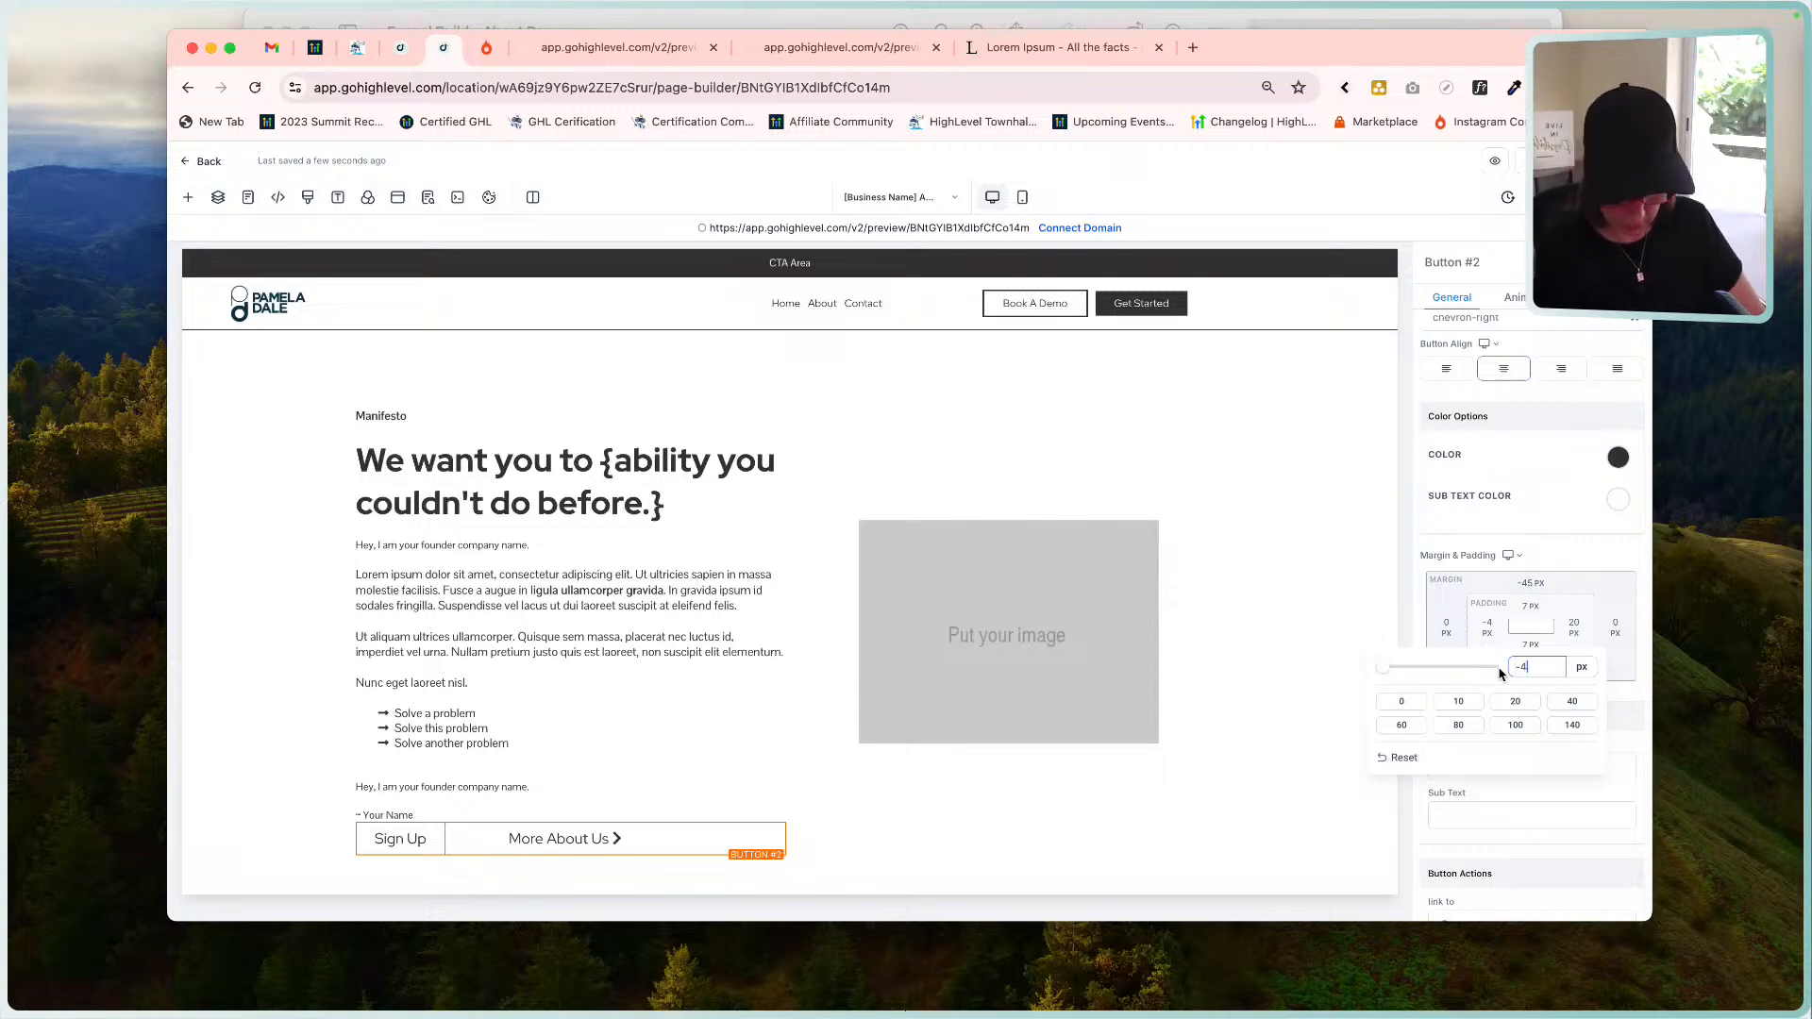
key(Return)
Set the button group's left margin to -40 px.
click(1446, 630)
click(1447, 629)
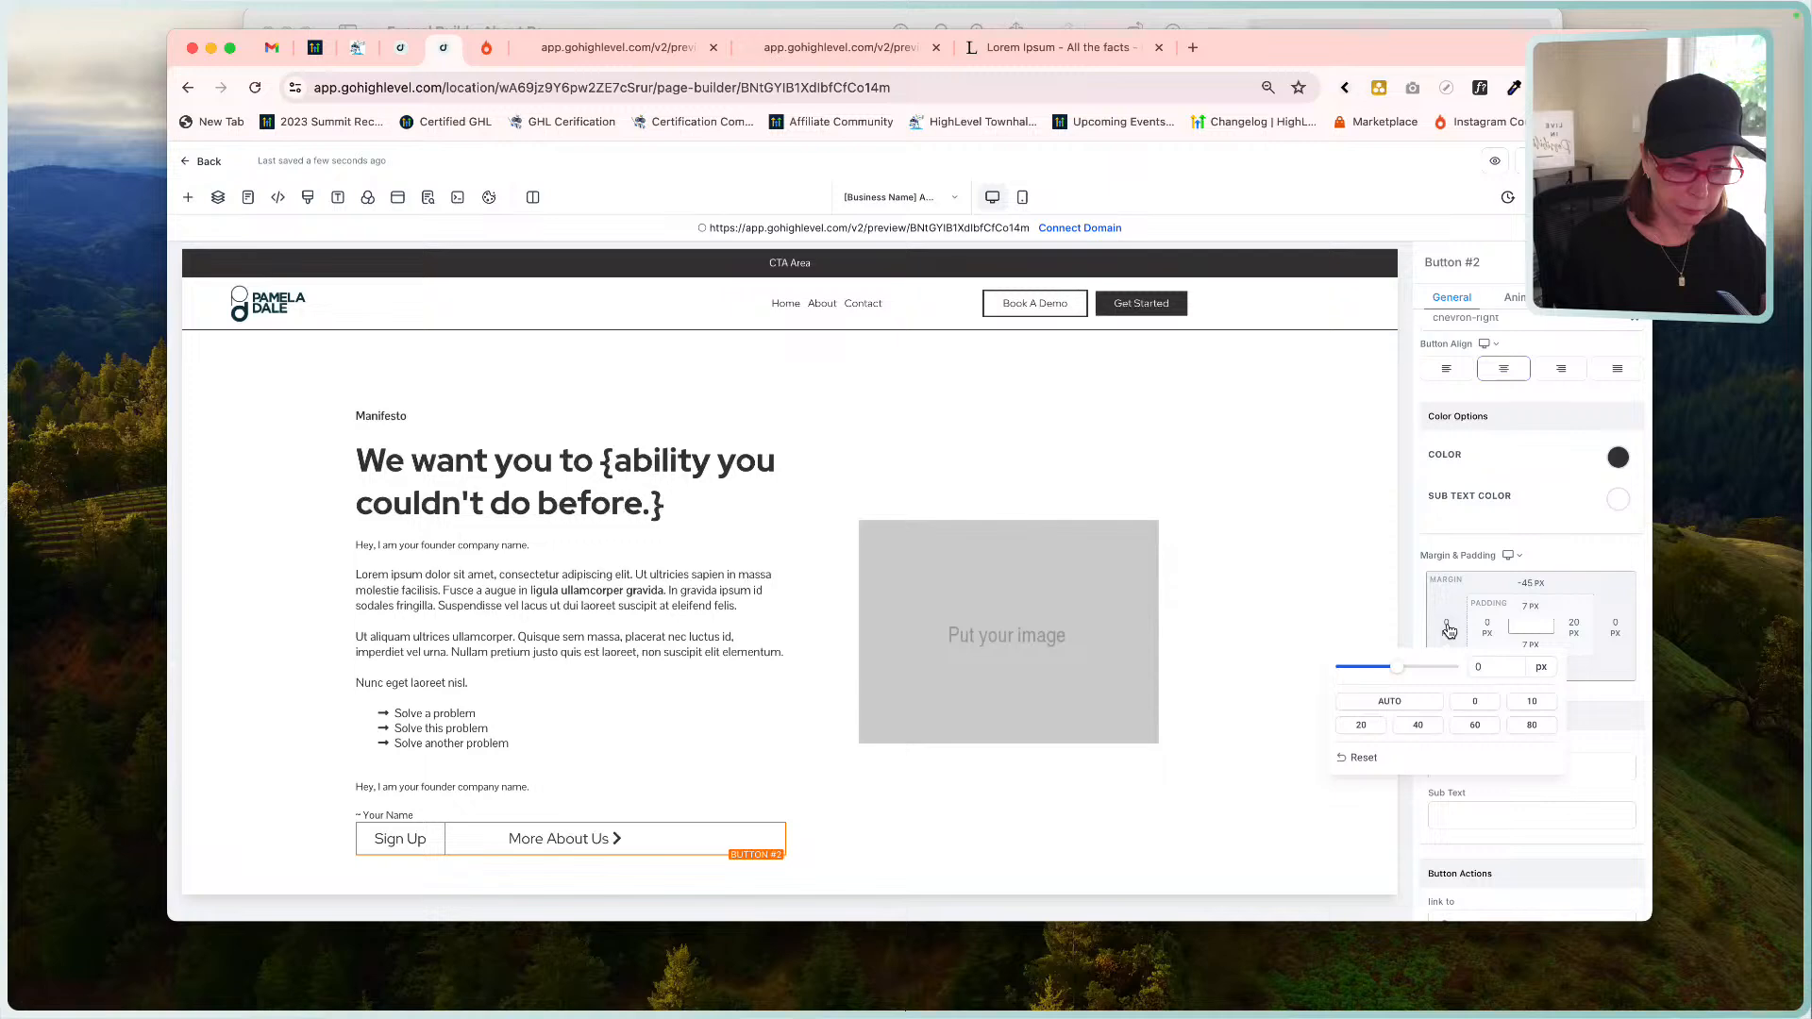
click(1480, 666)
text(-40)
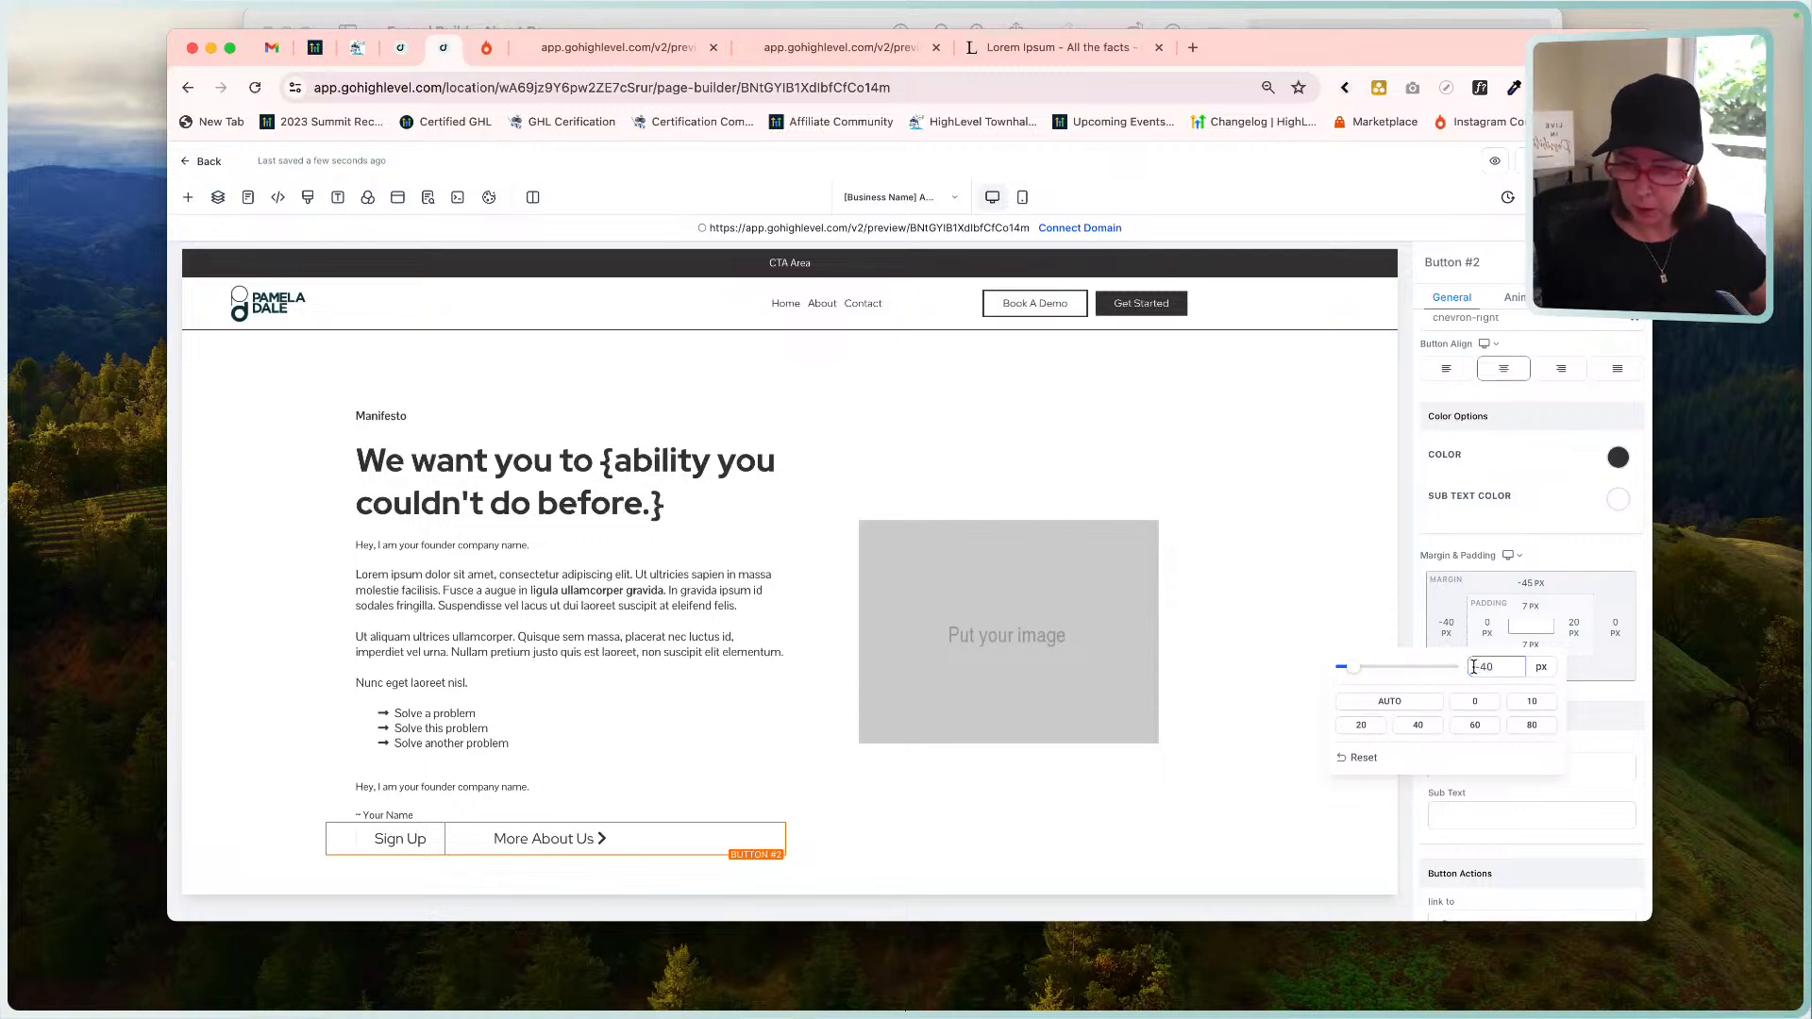
click(1347, 540)
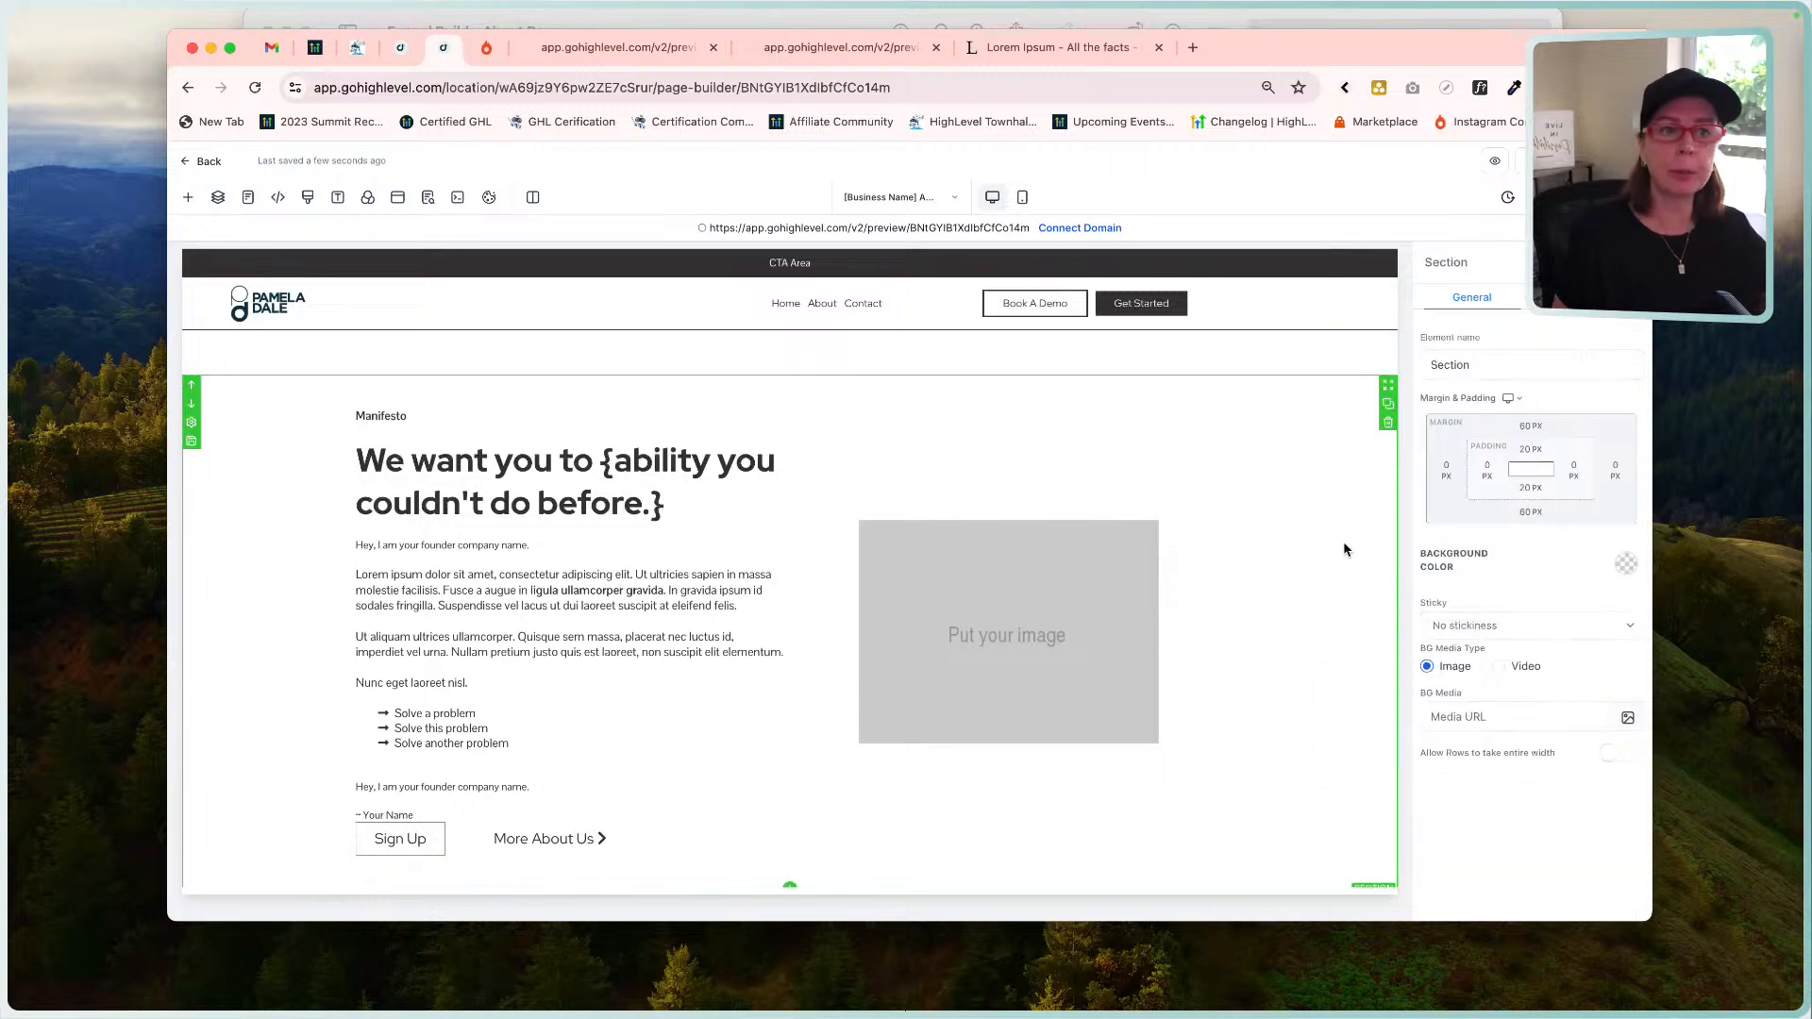
Give the '~ Your Name' paragraph a 30 px bottom margin.
click(429, 835)
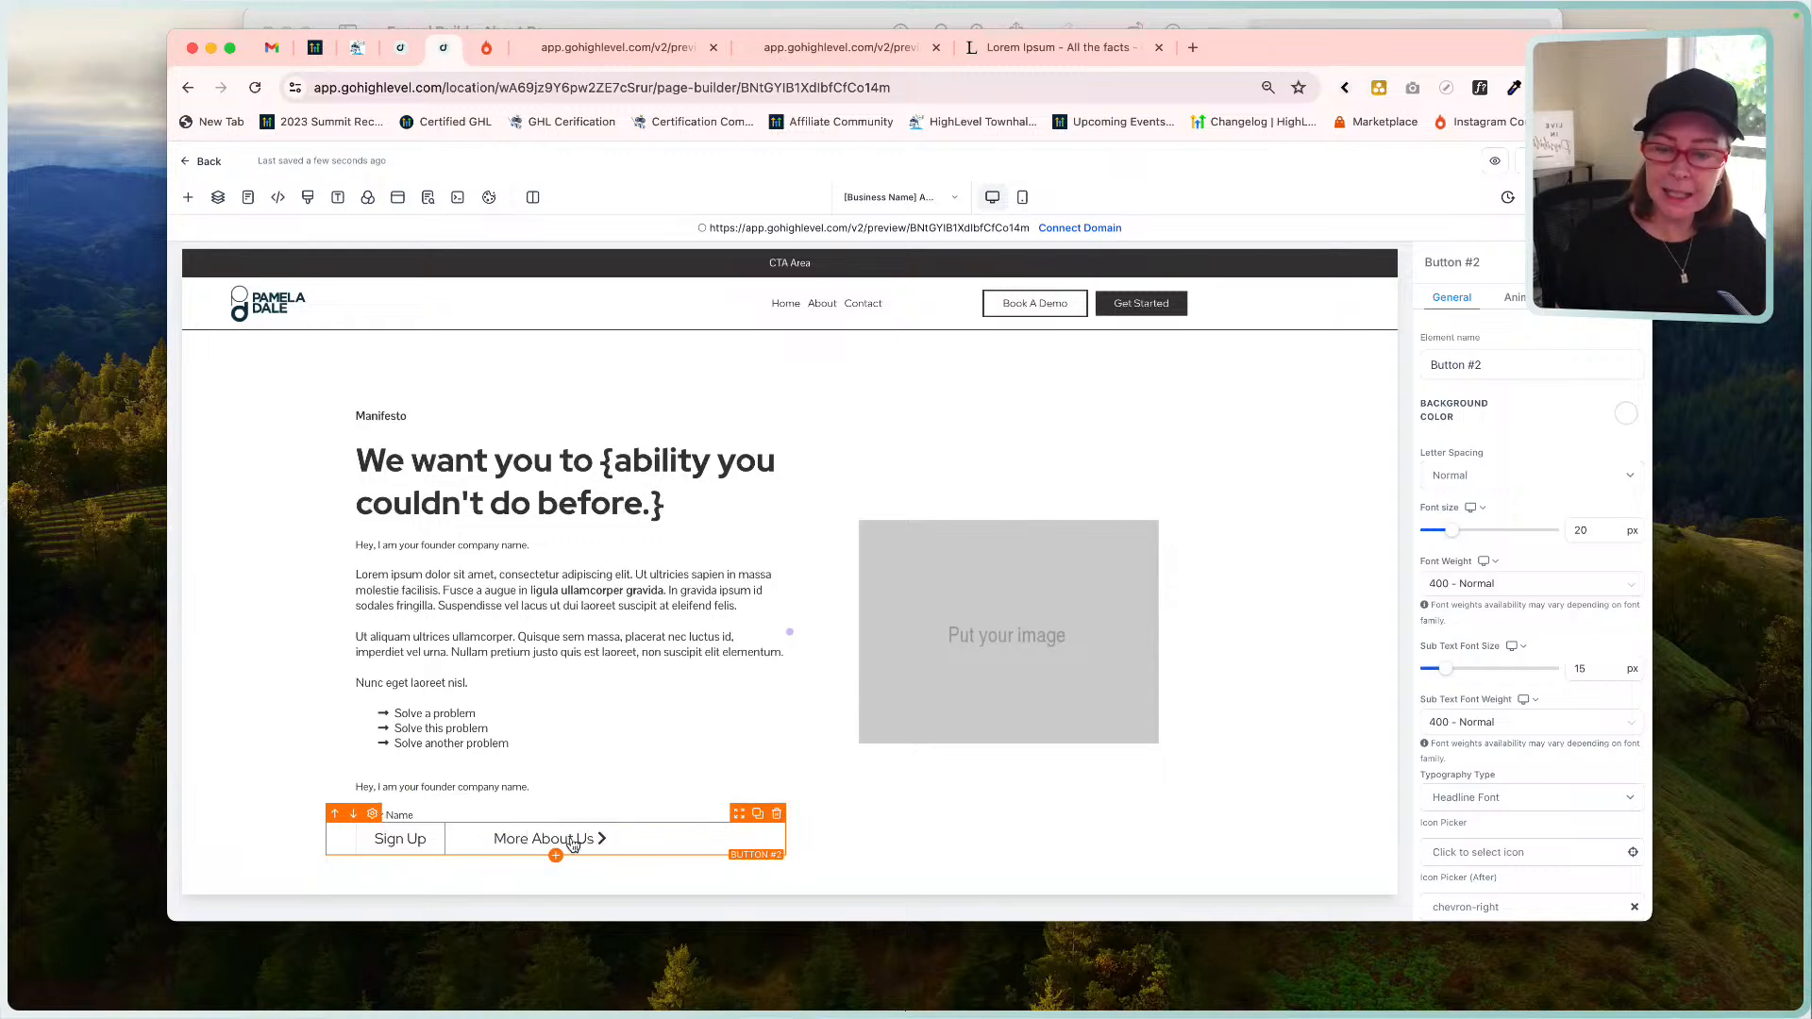
click(532, 809)
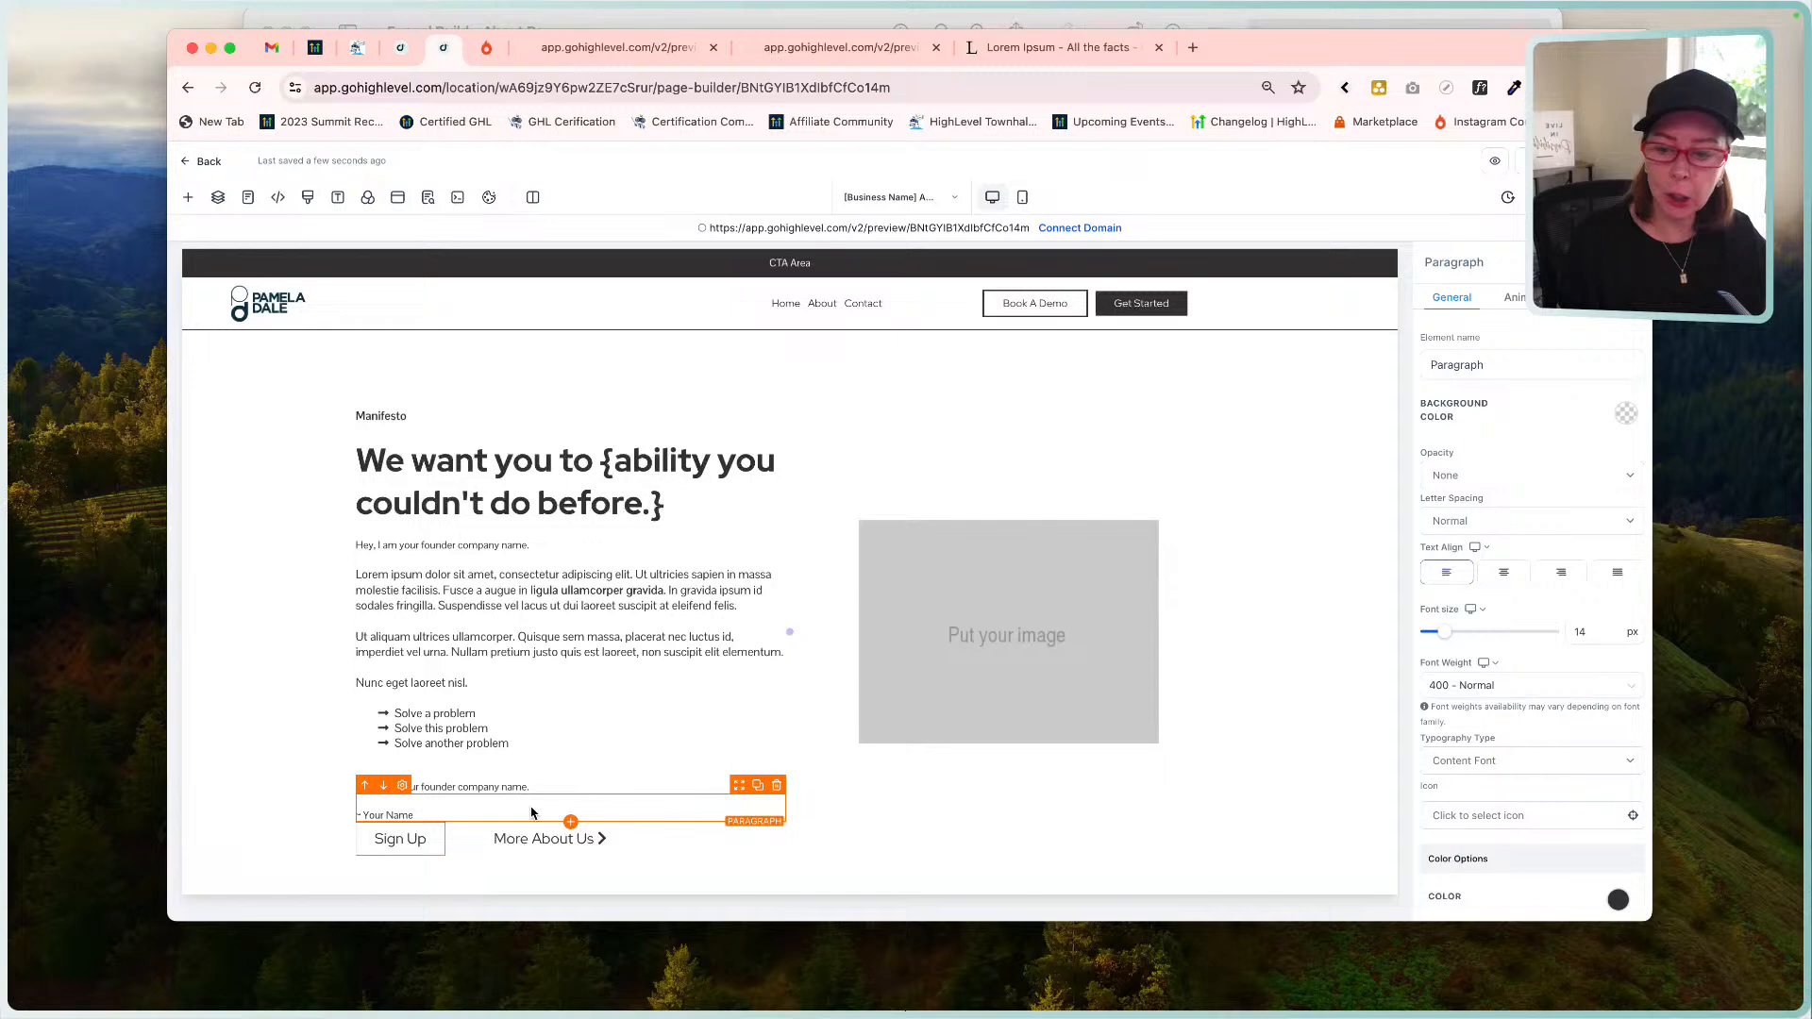
scroll(1532, 683, down, 5)
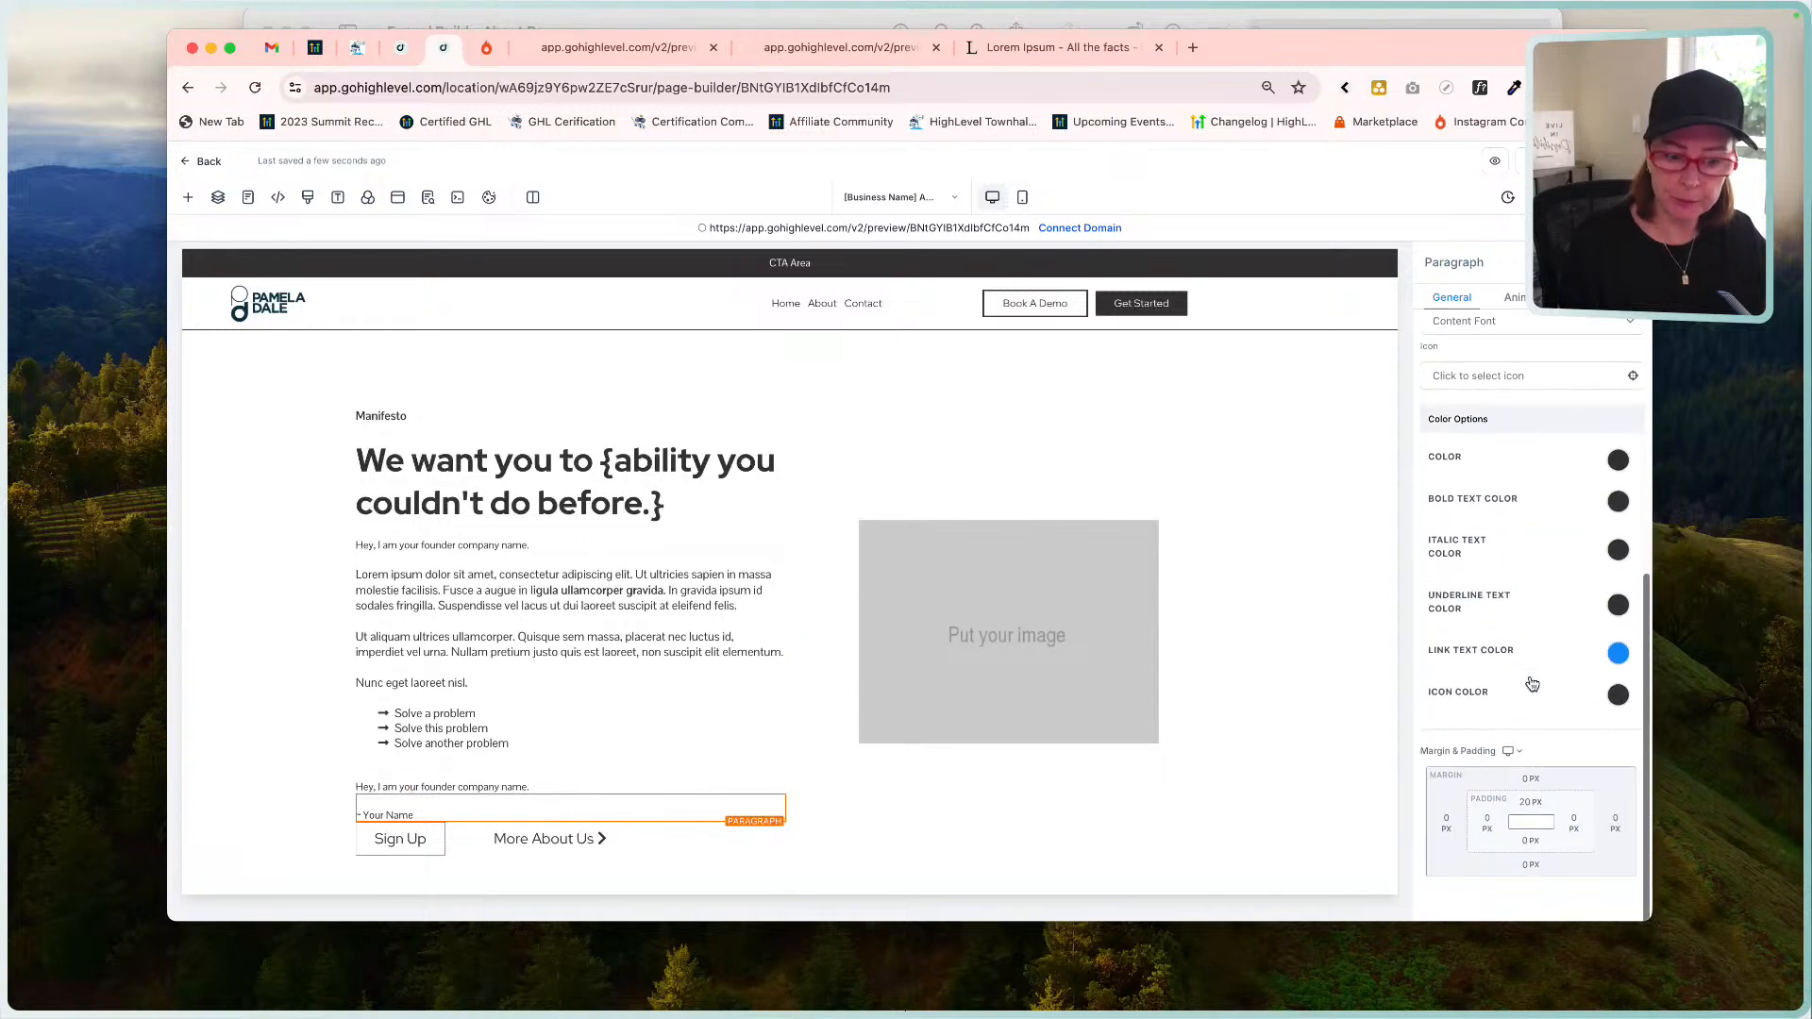
click(1529, 865)
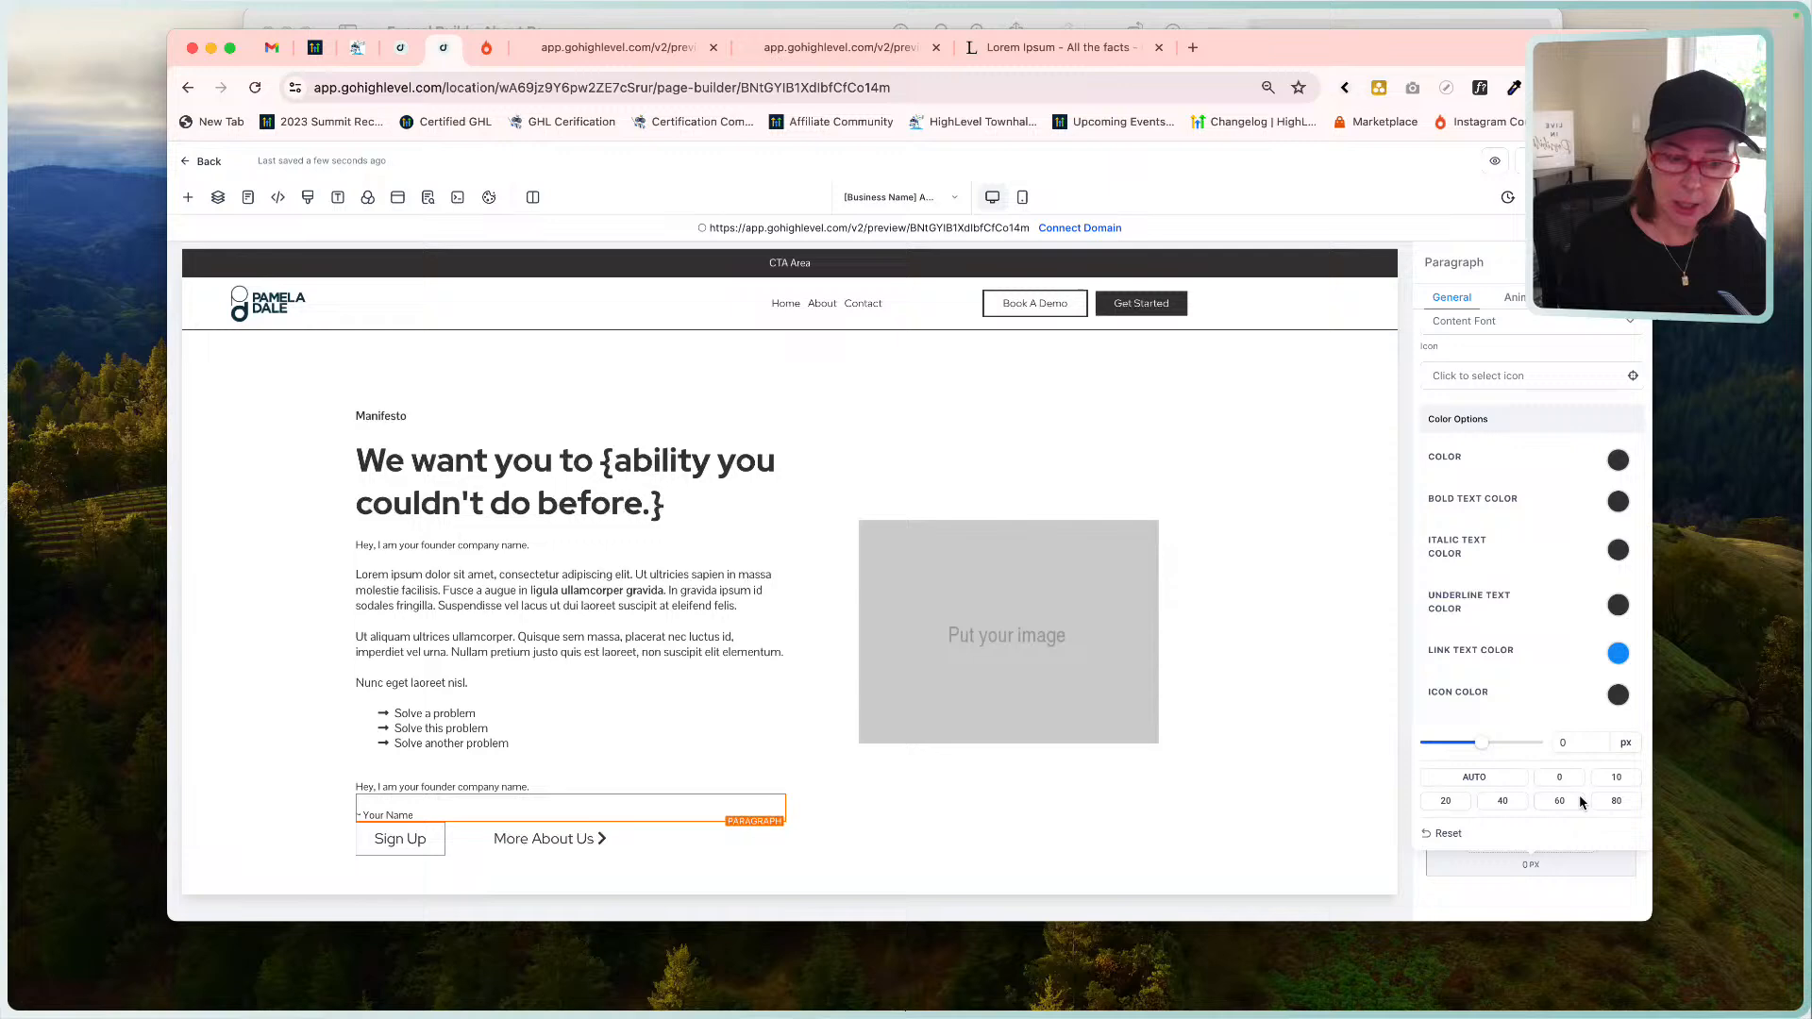
click(1503, 802)
click(1445, 802)
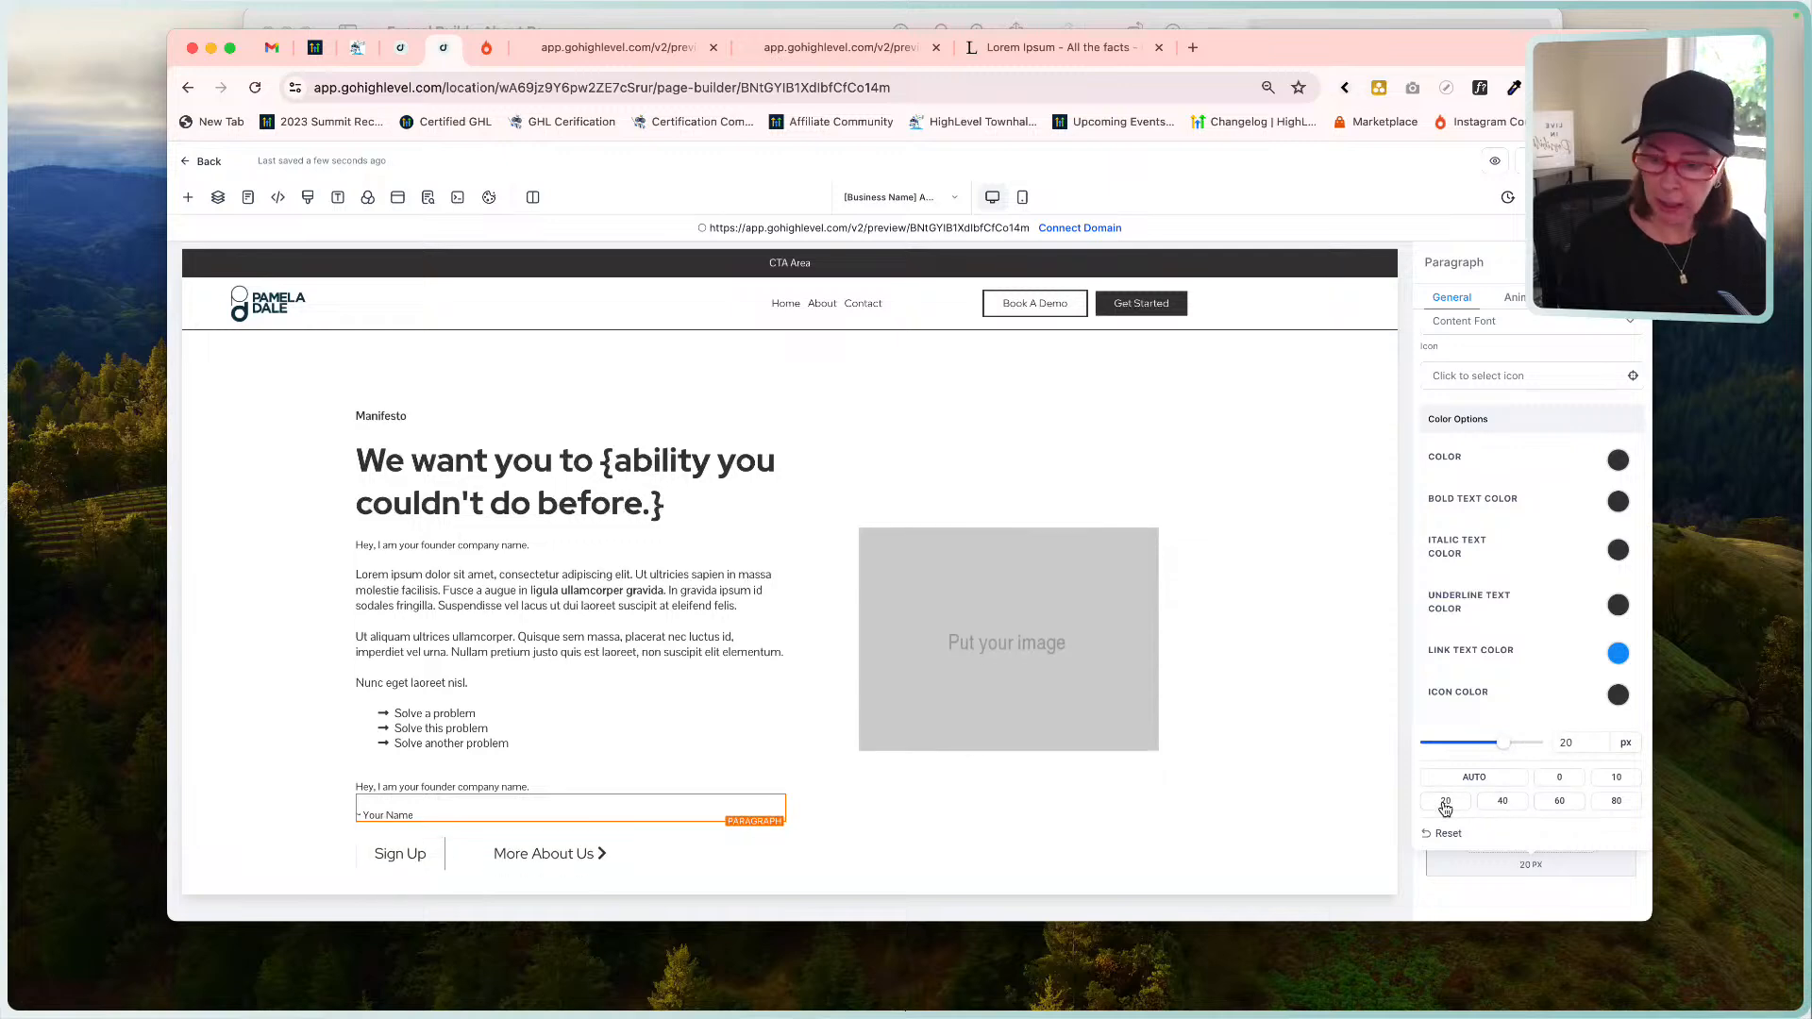
drag(1568, 744, 1543, 744)
text(3)
click(1351, 625)
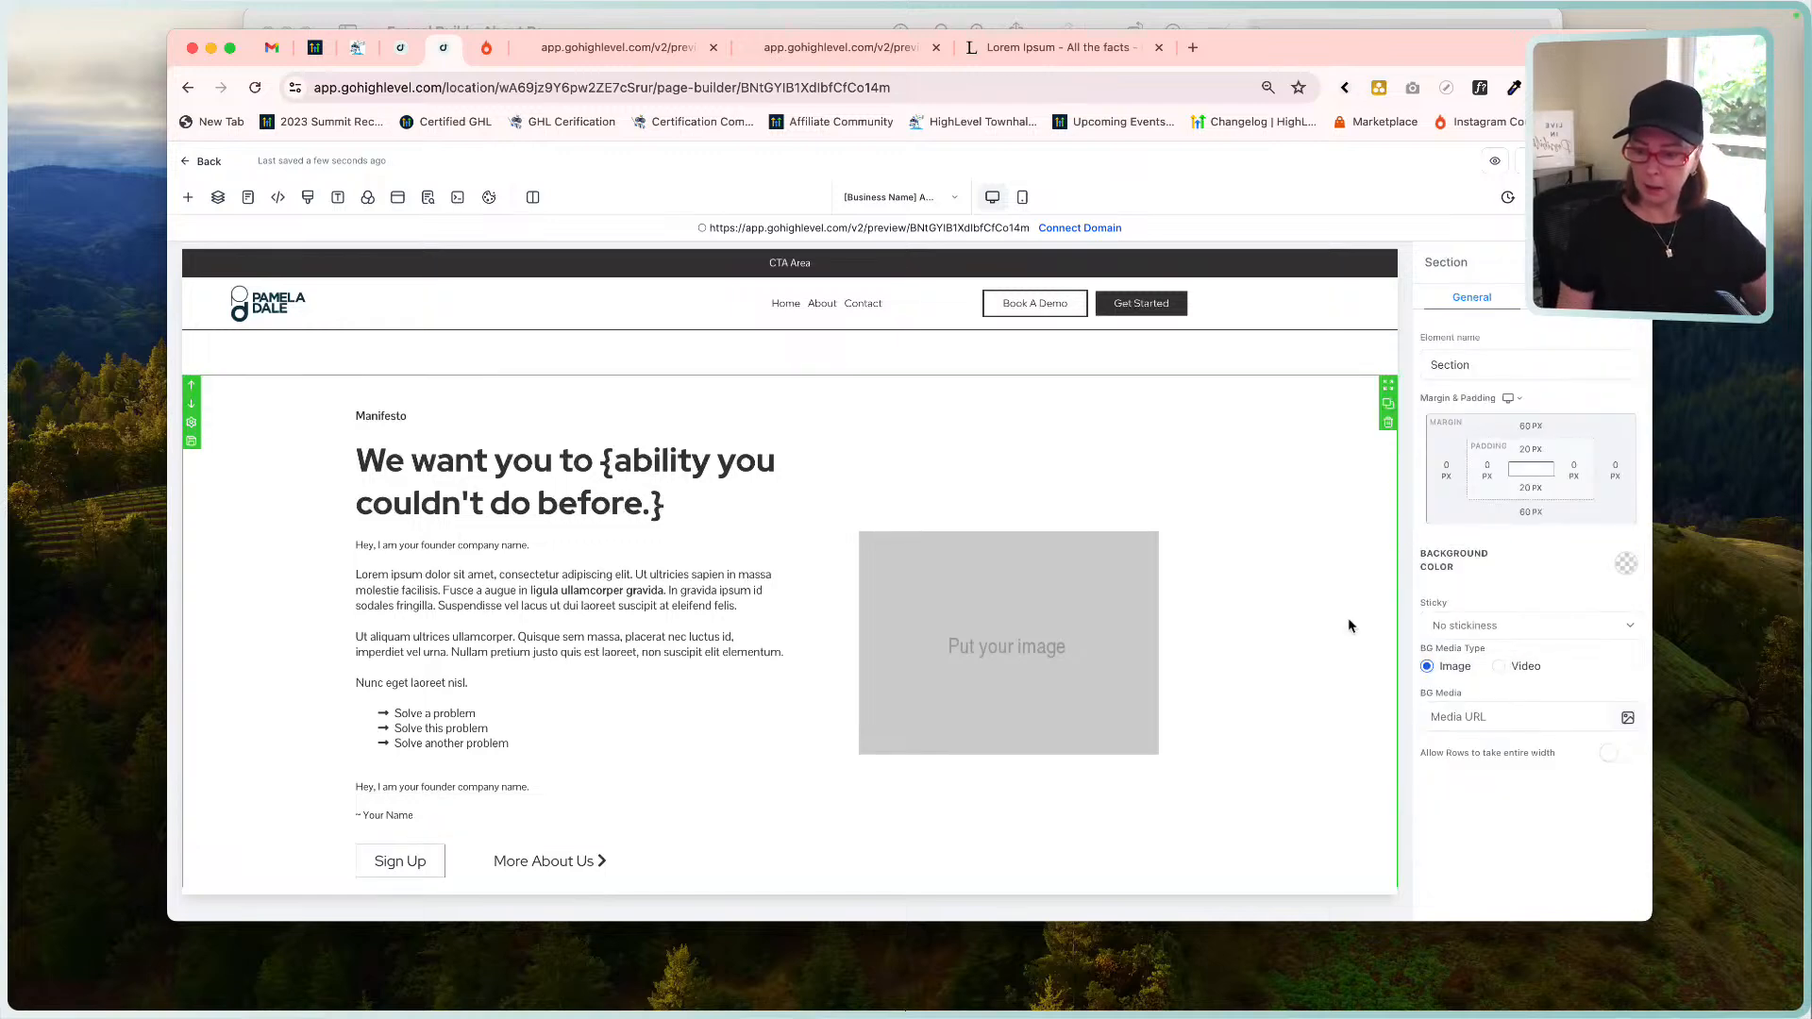
Remove the top padding of the paragraph below the bullet list.
click(507, 756)
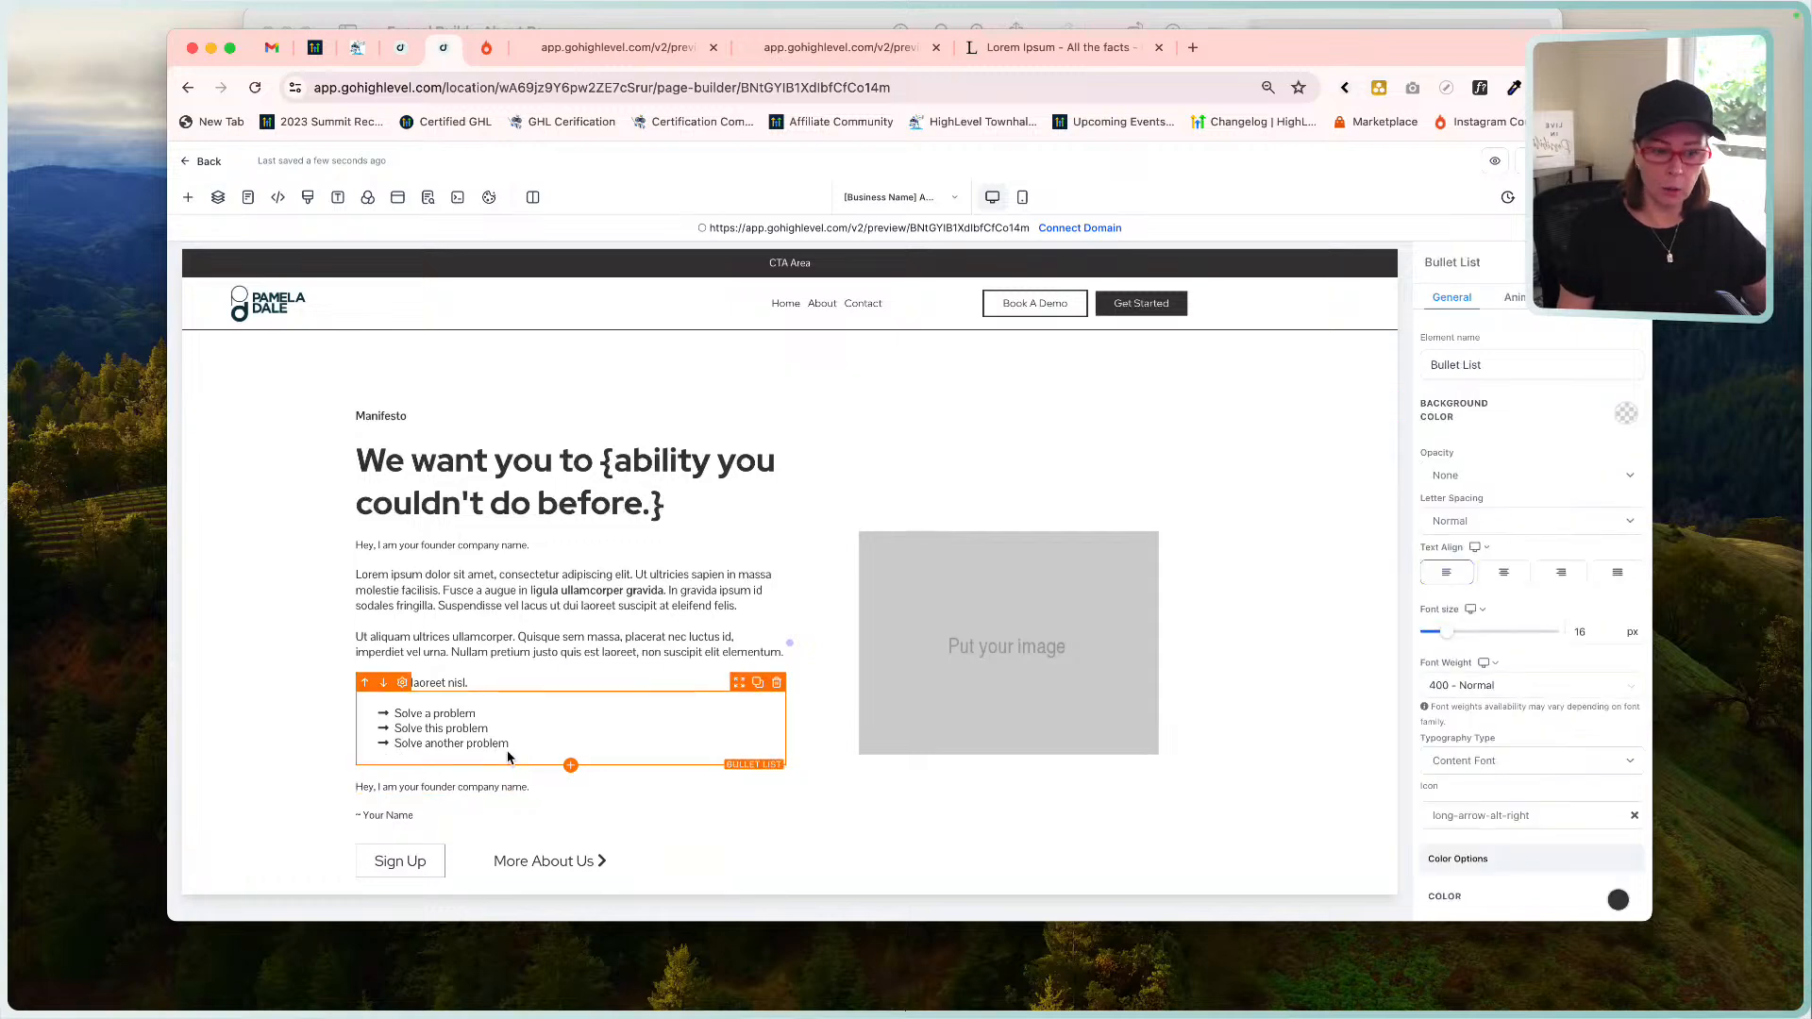
scroll(1538, 712, down, 5)
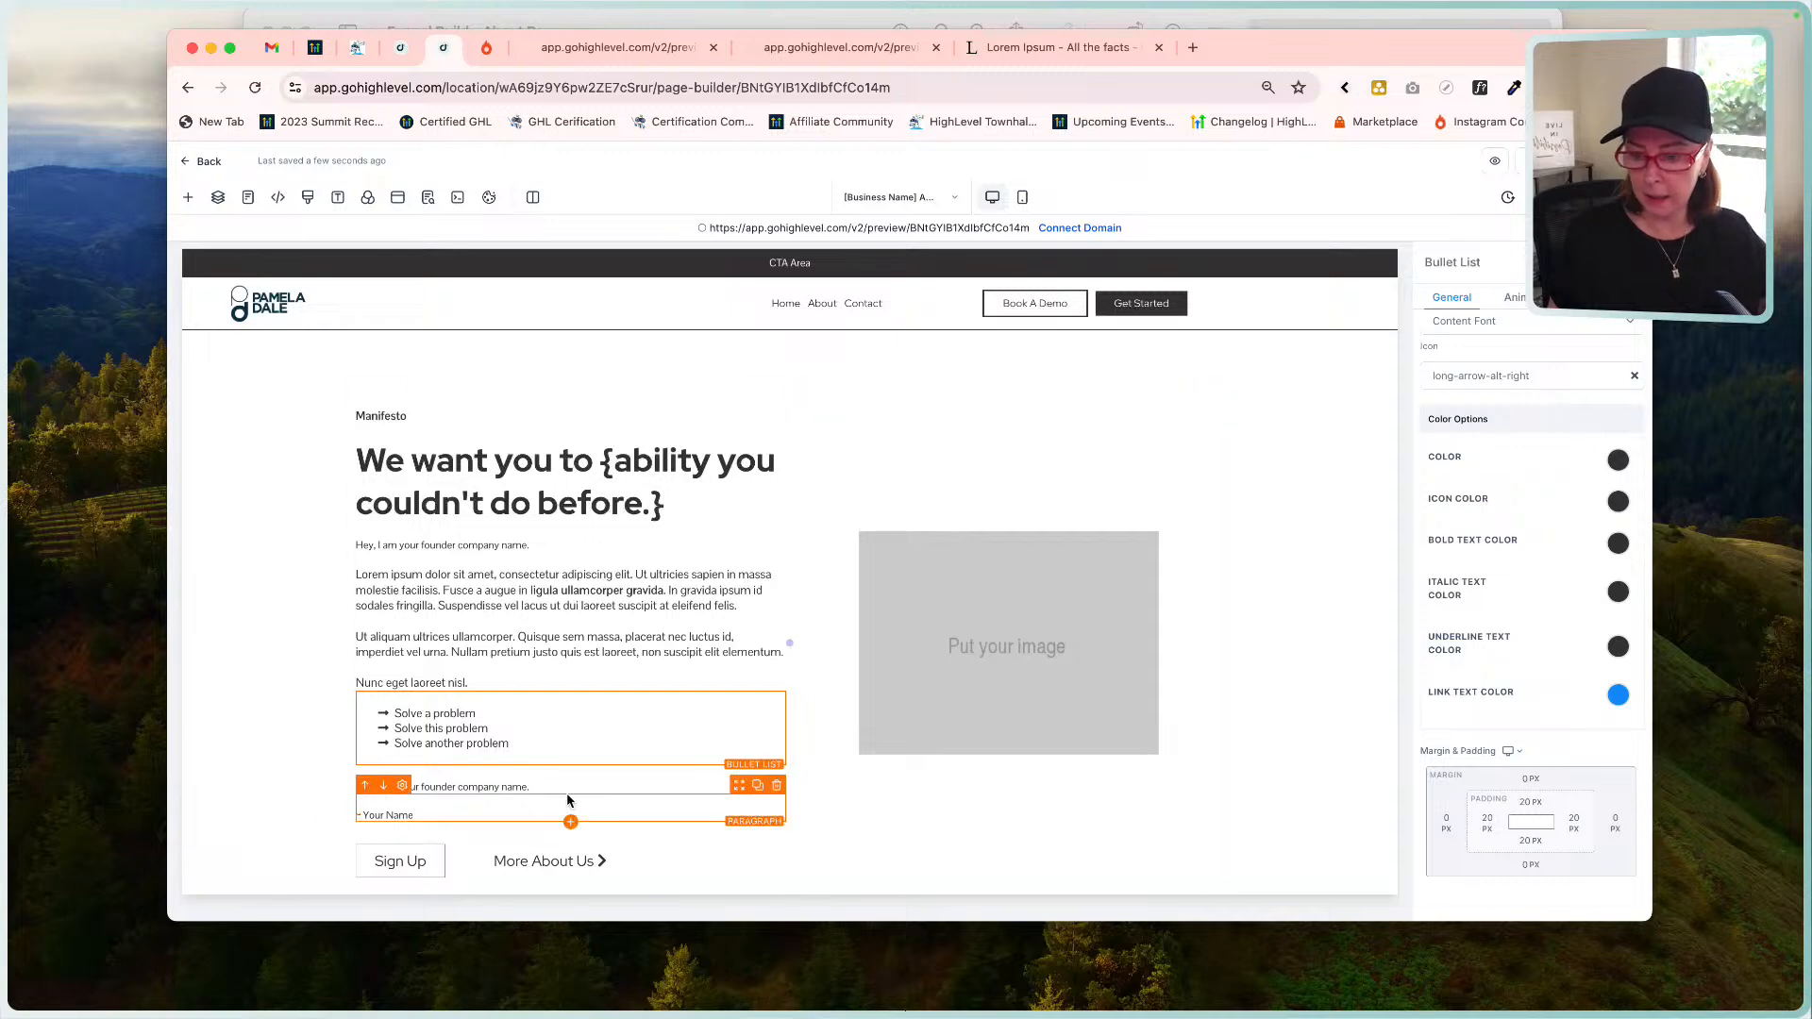
click(545, 783)
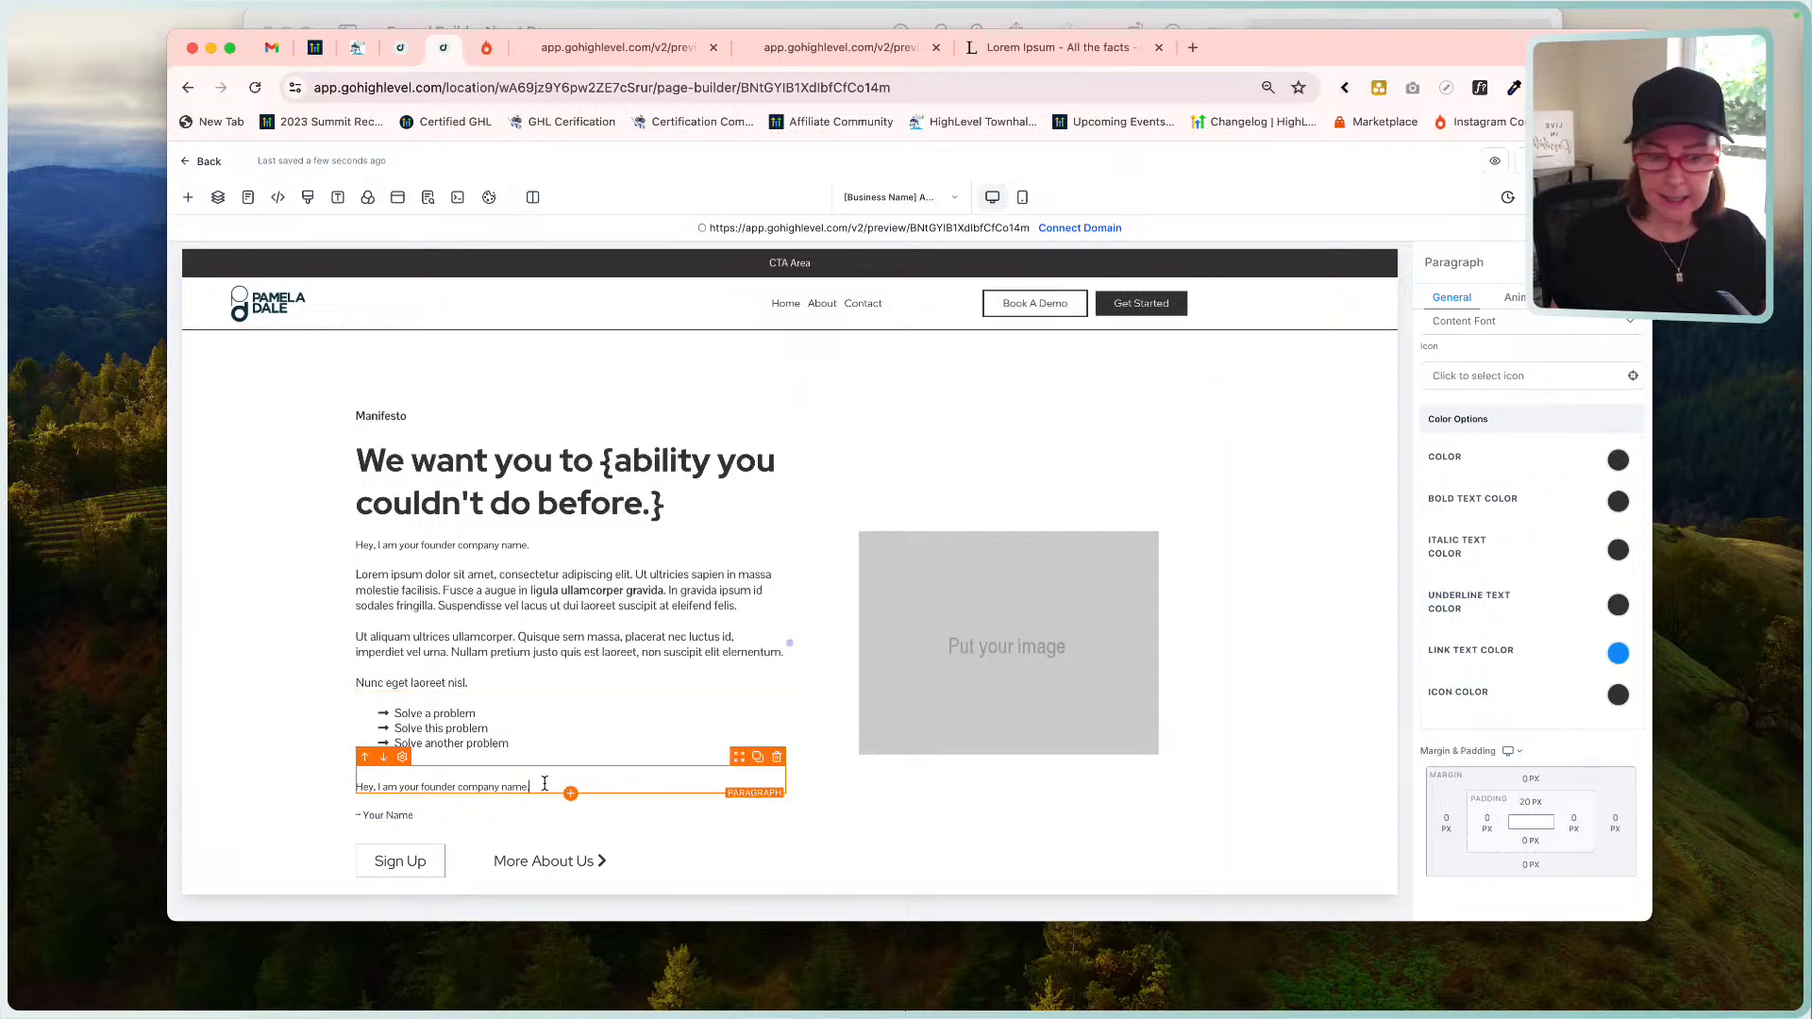
click(1523, 802)
click(1443, 717)
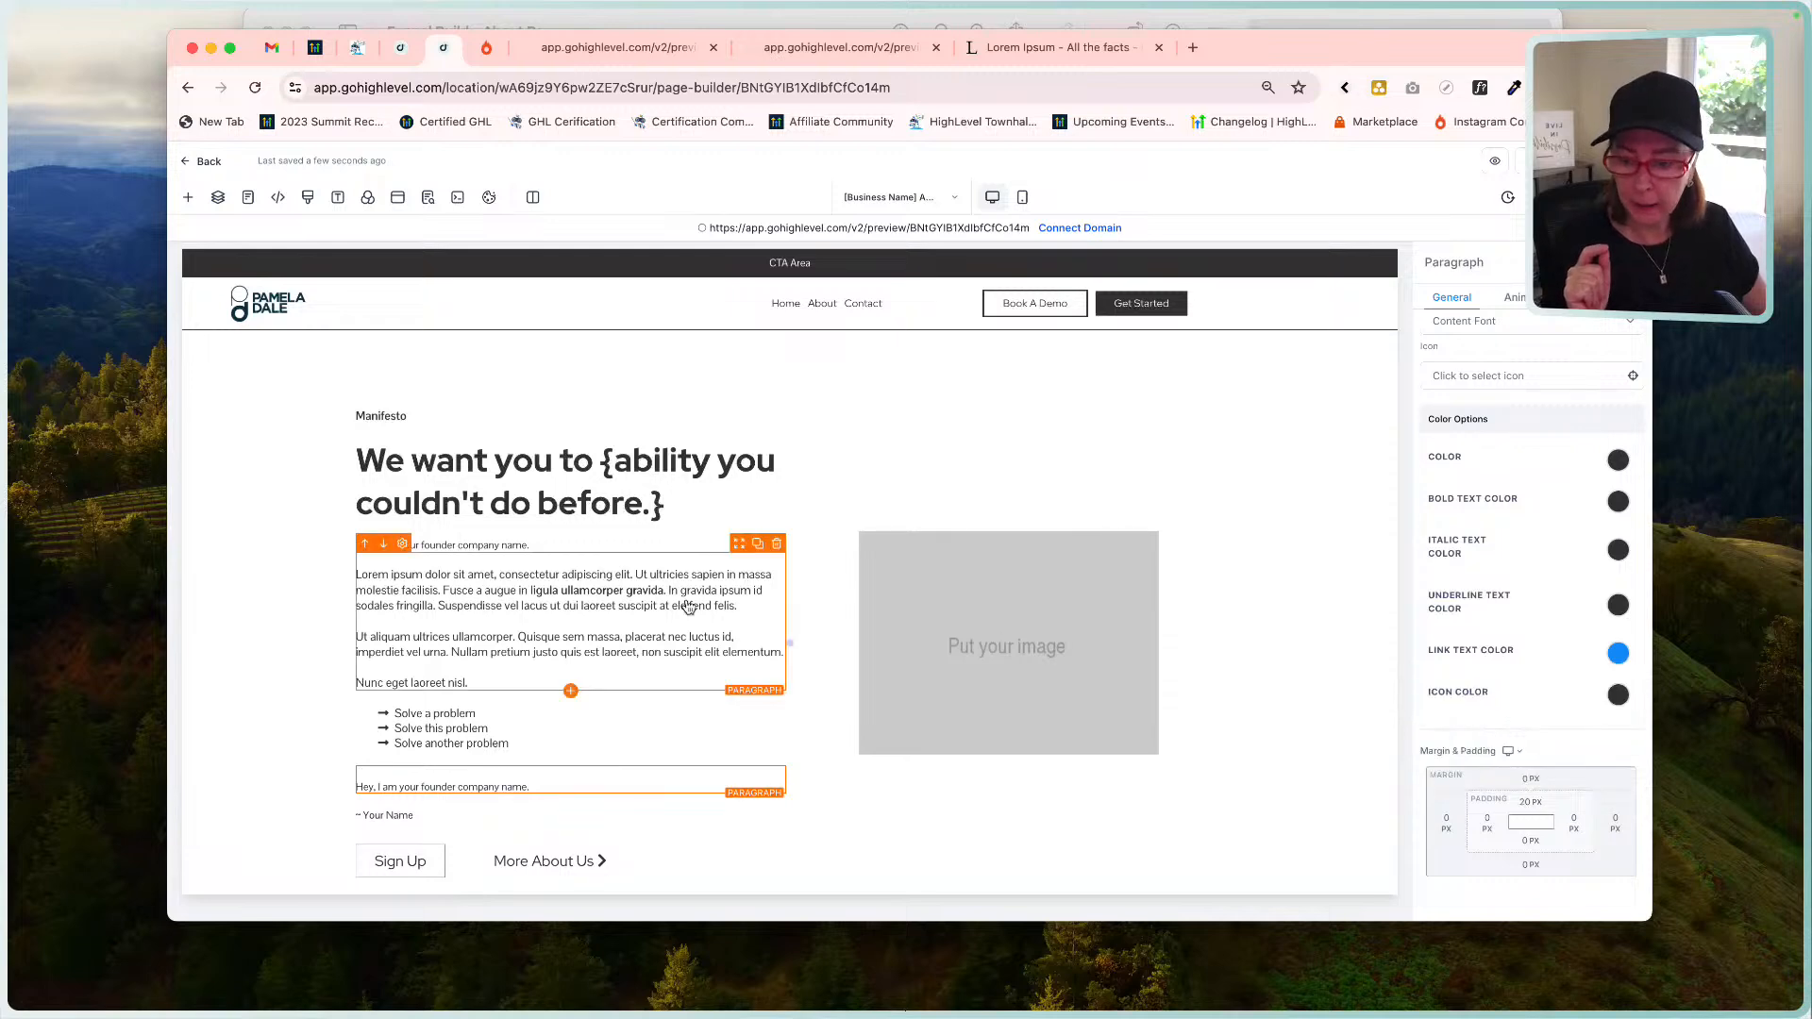
Remove the bullet list's bottom padding.
click(554, 719)
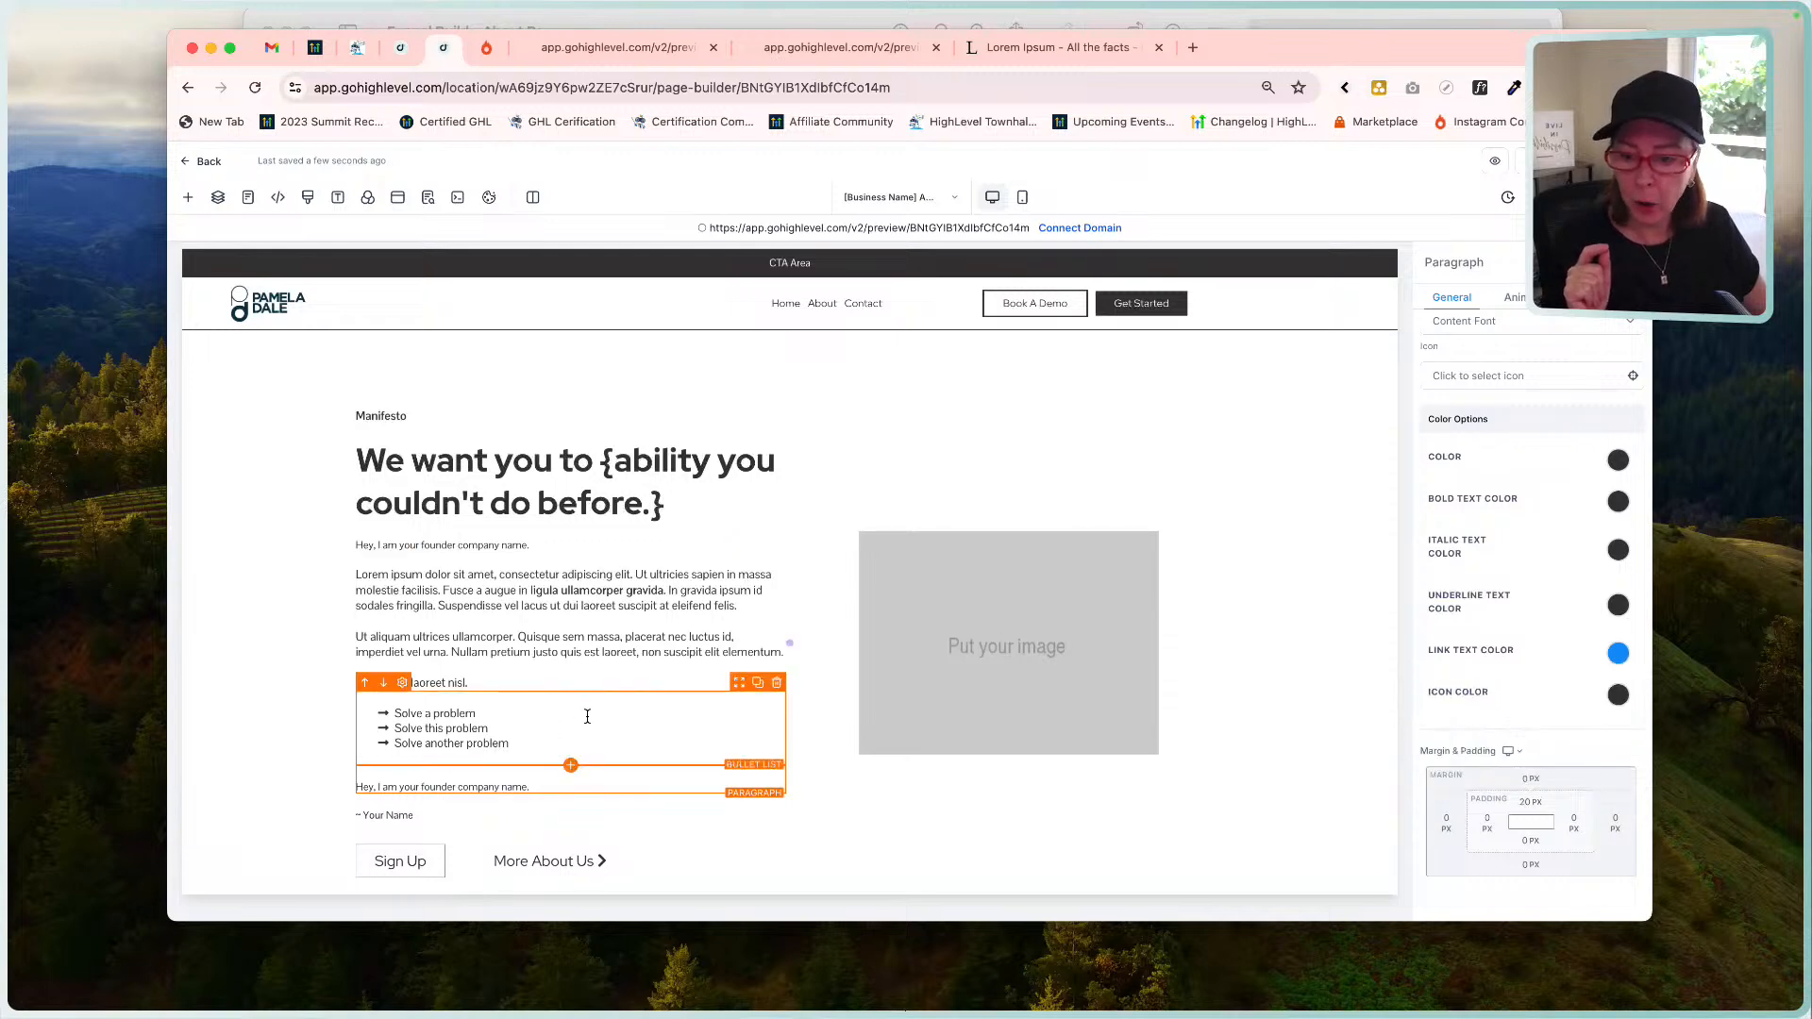
click(1538, 837)
click(1453, 753)
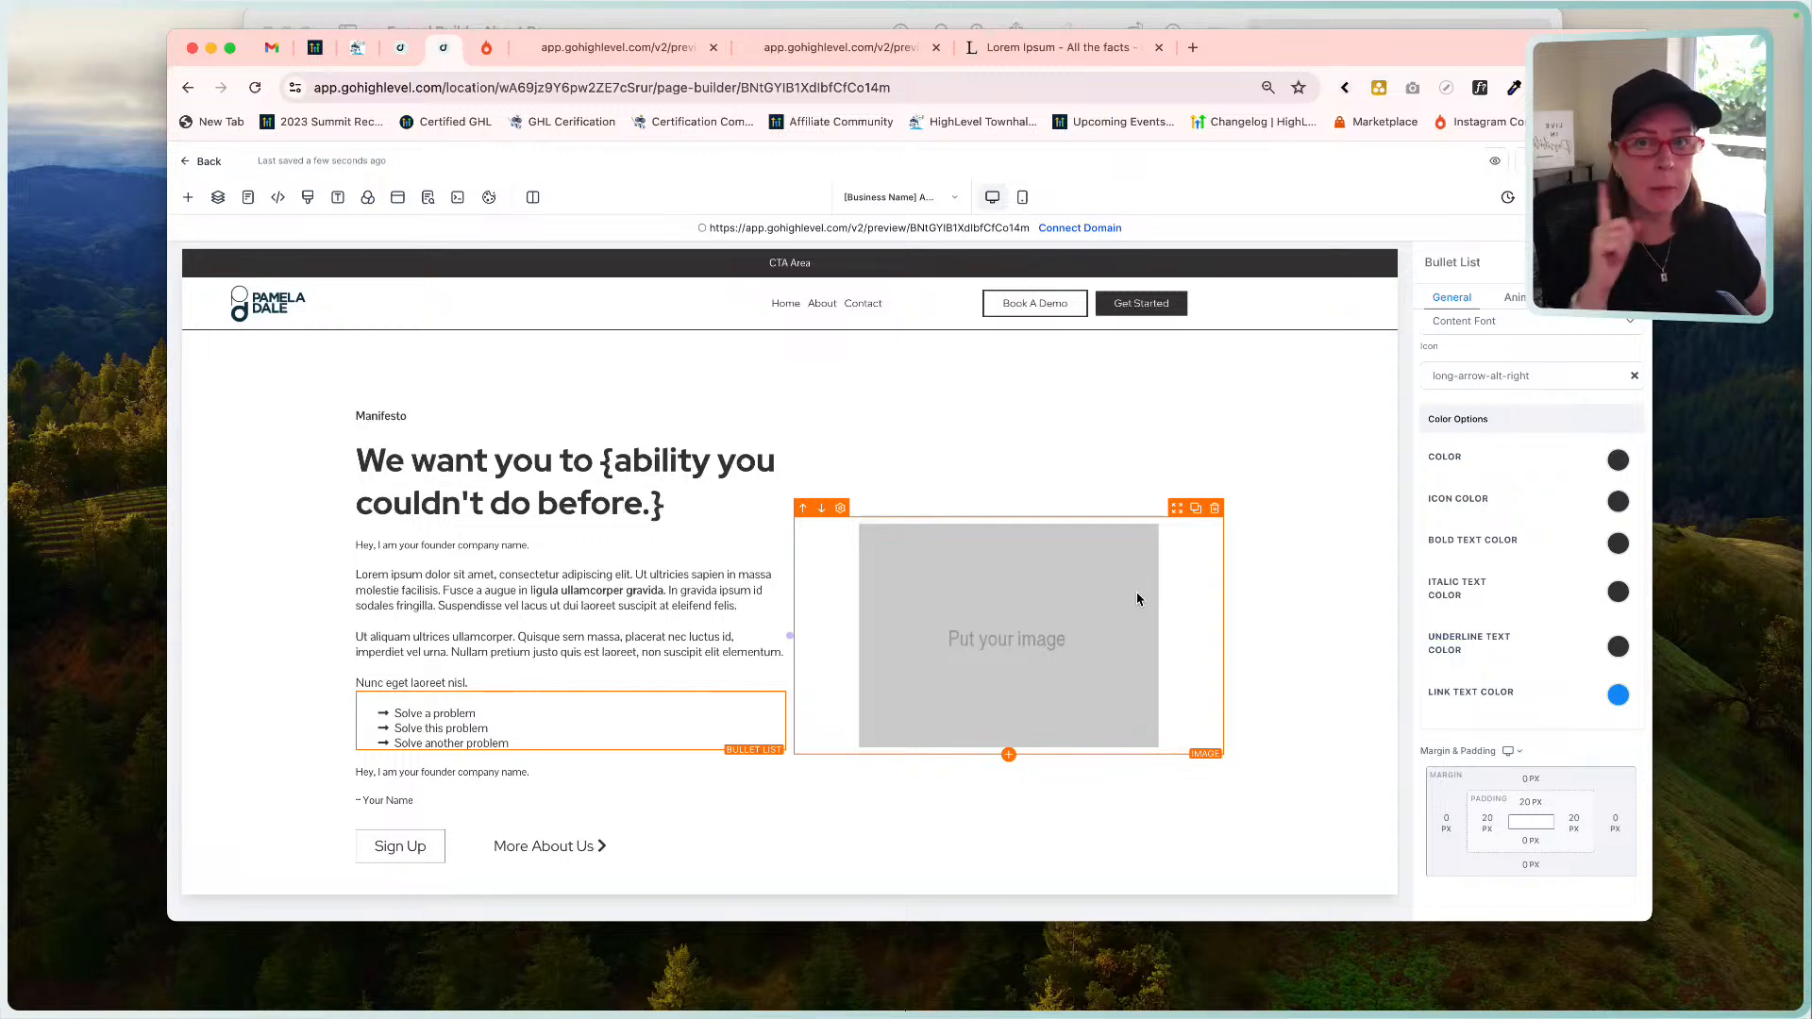
Scroll the About page mockup down to the Our team grid, then return to the builder.
click(1046, 36)
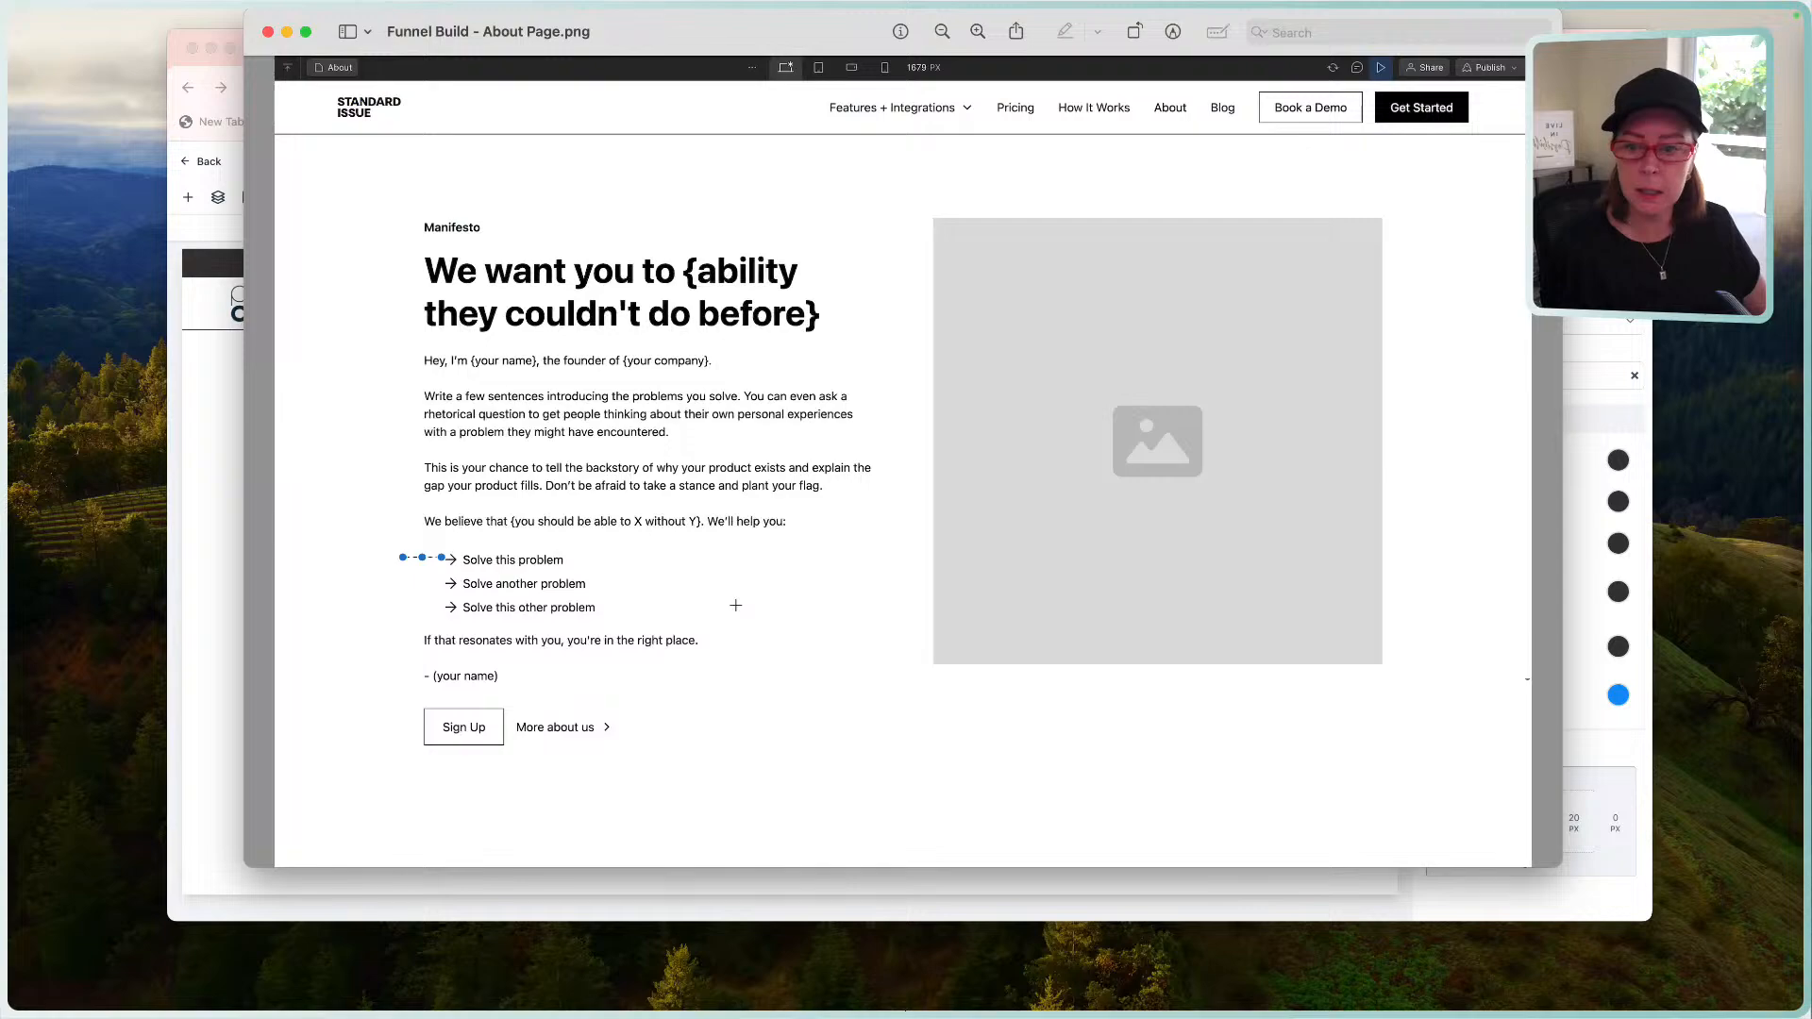
scroll(736, 585, down, 5)
scroll(736, 605, down, 5)
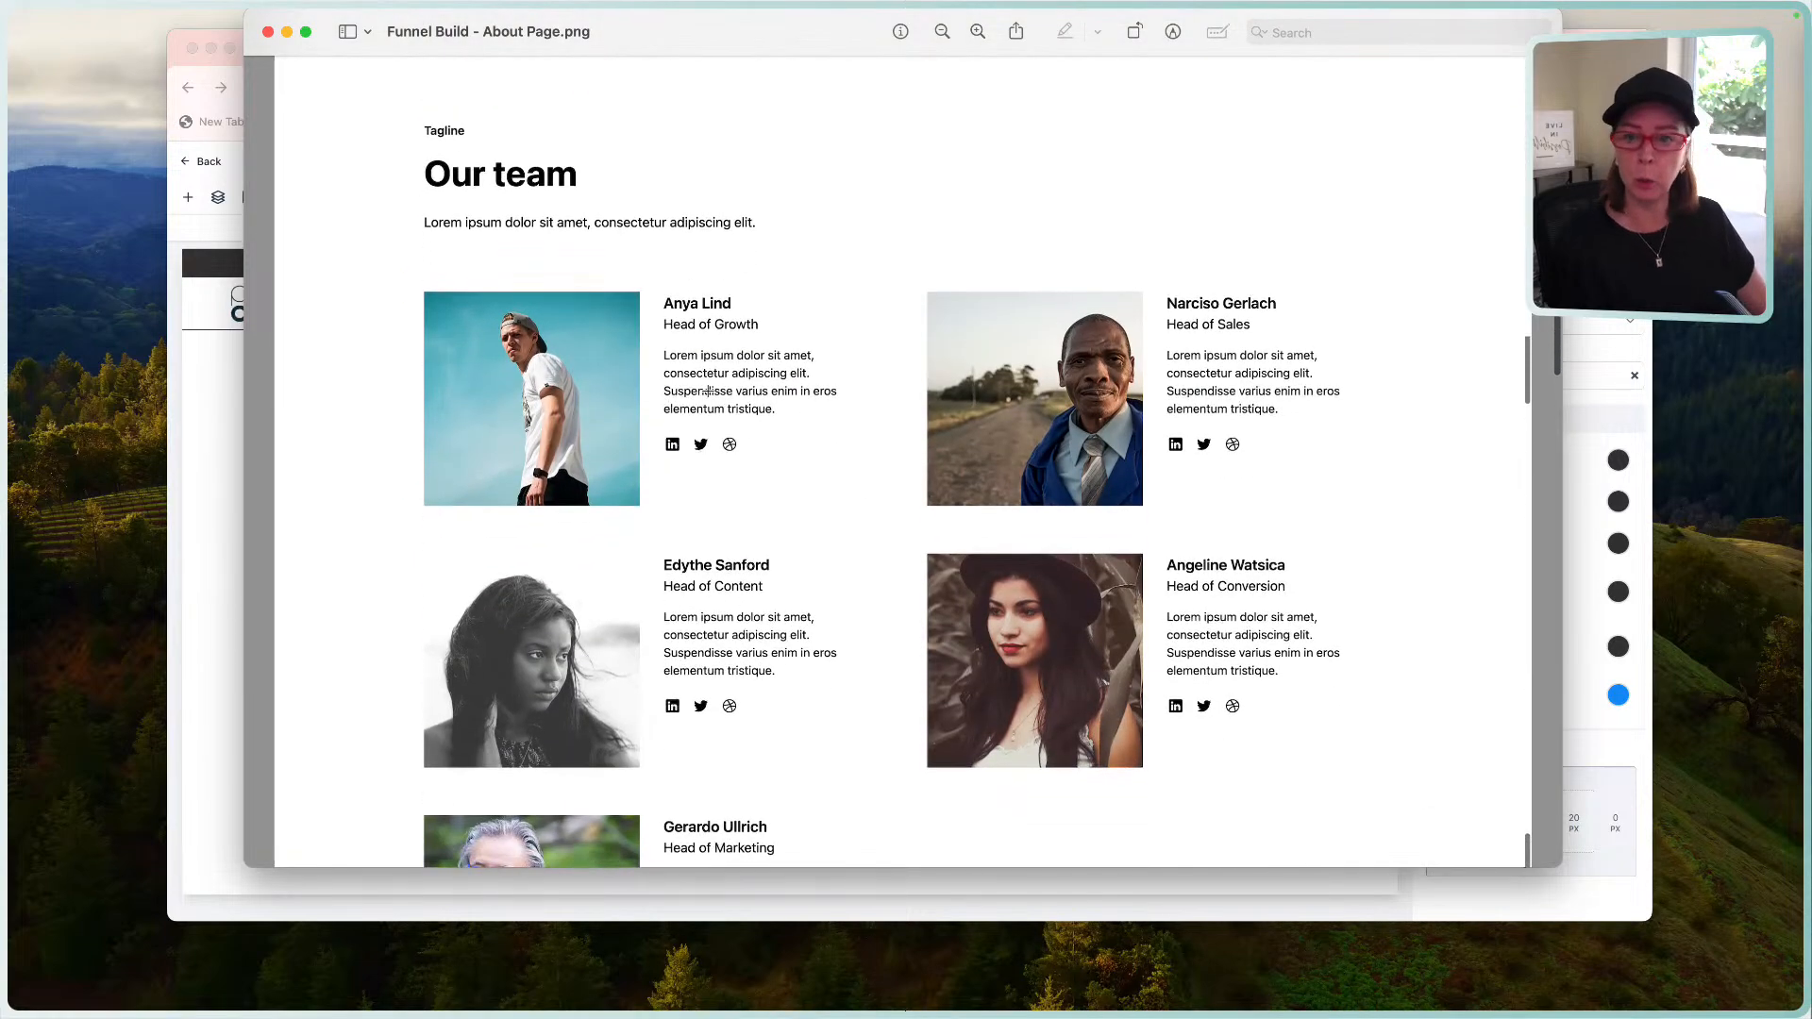
scroll(724, 380, down, 2)
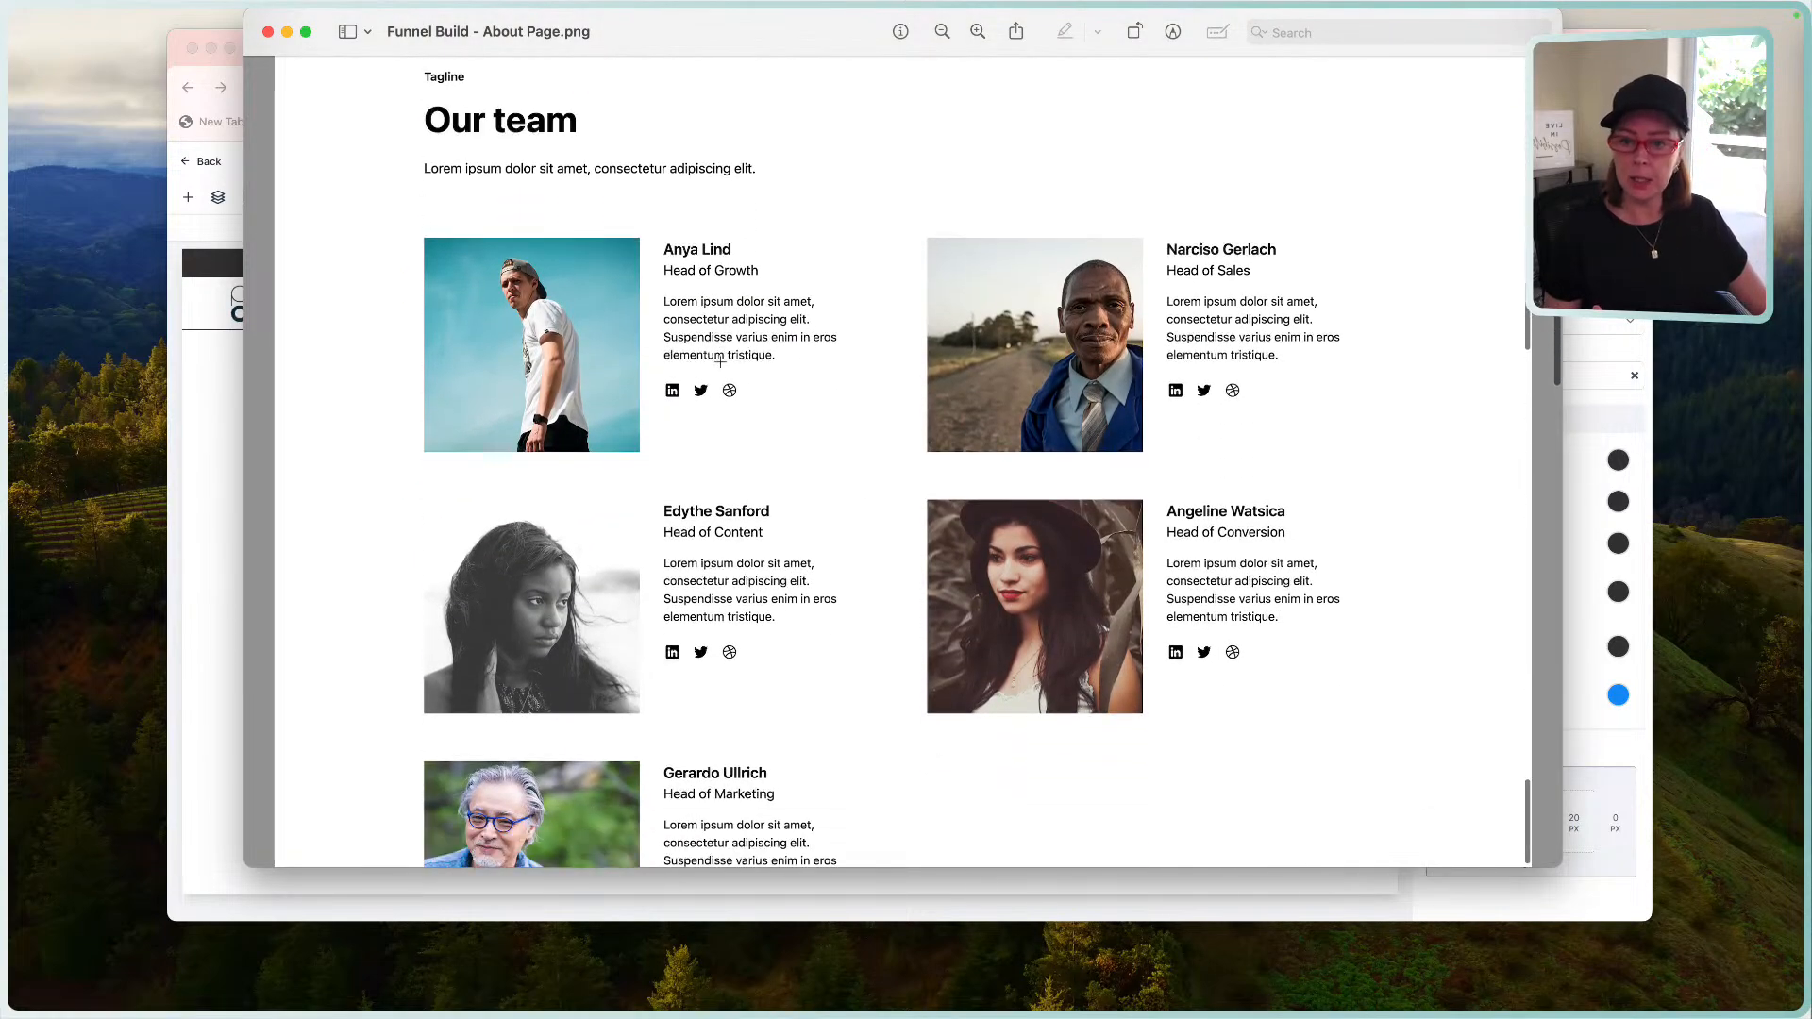
scroll(733, 439, down, 3)
scroll(735, 452, down, 5)
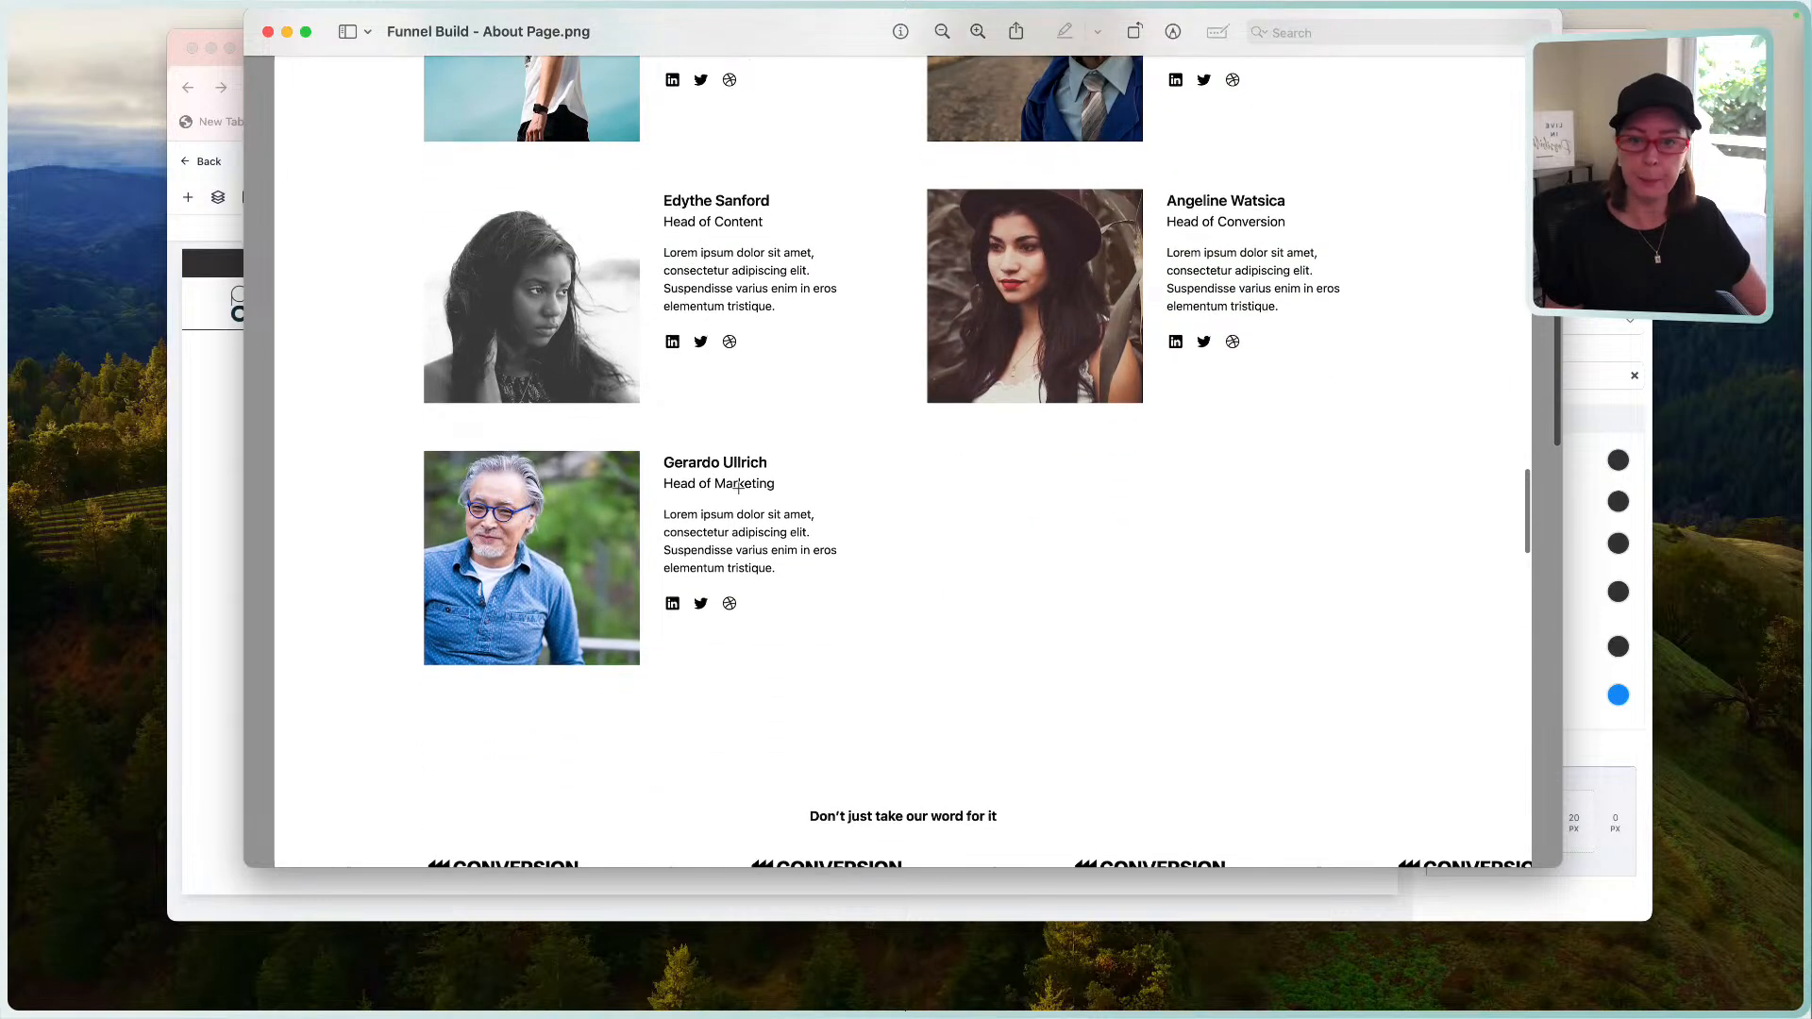
click(233, 455)
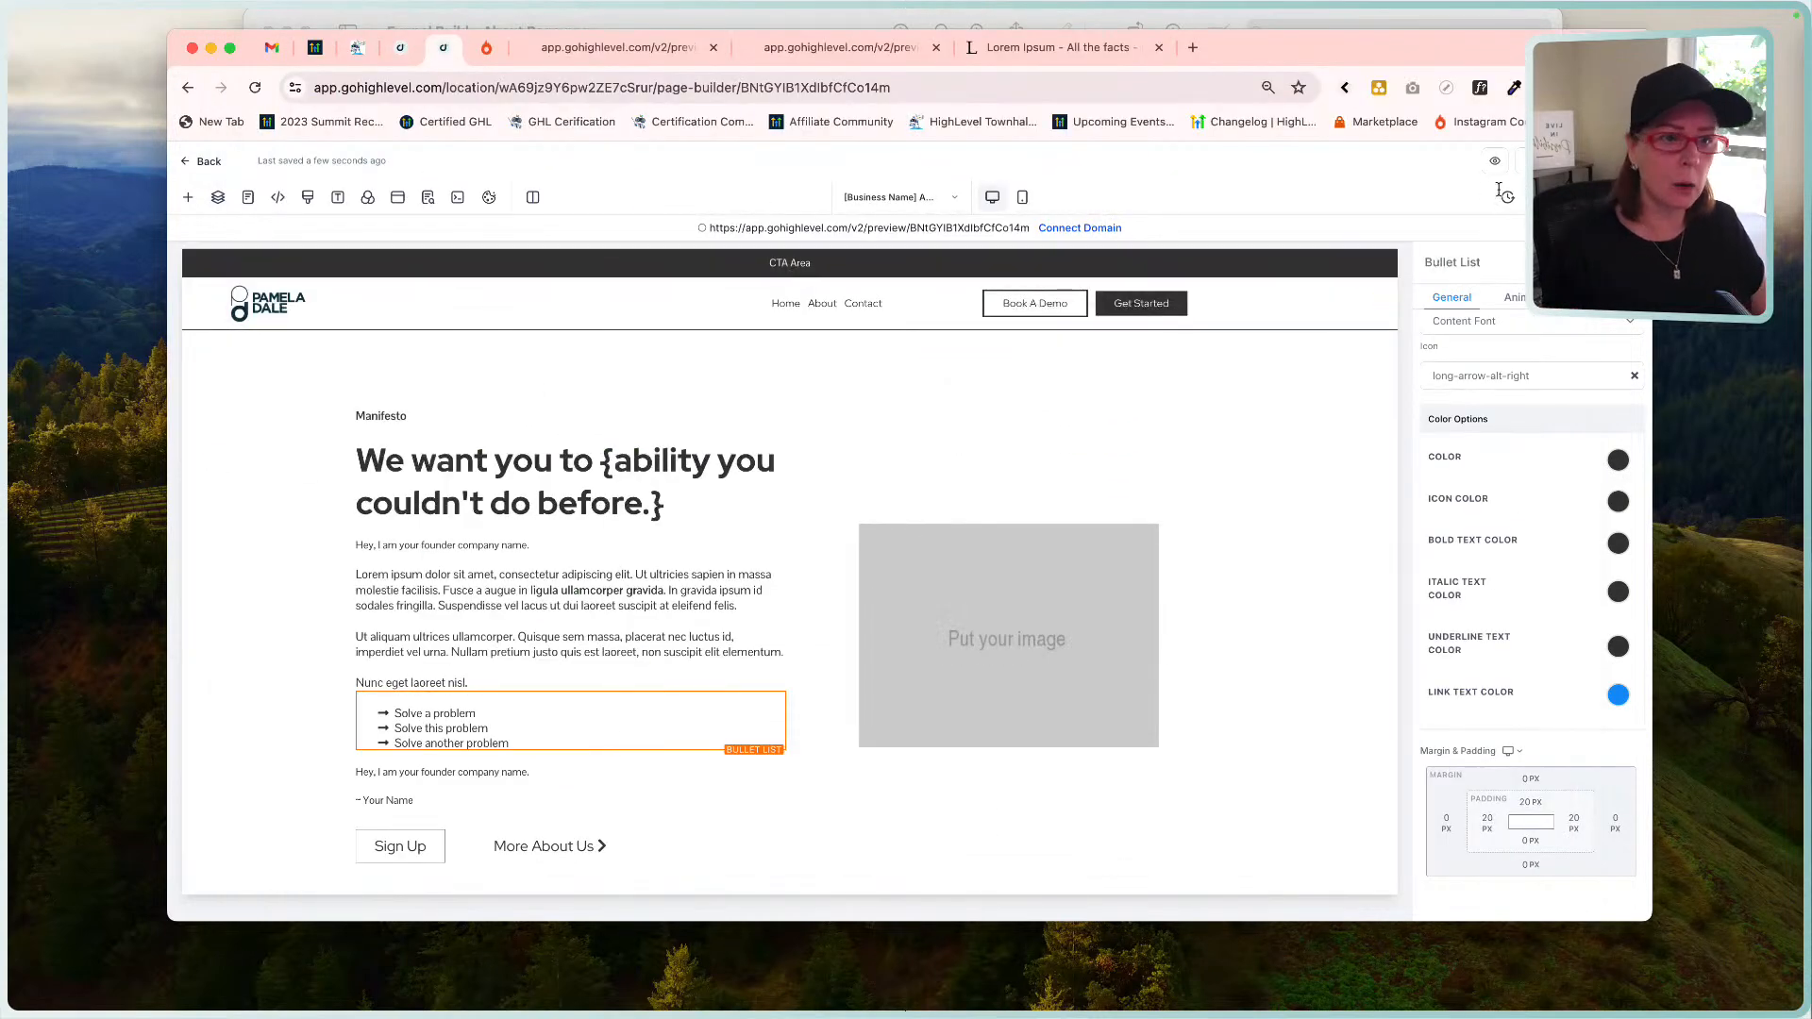
Open the About page in a live preview tab.
click(1489, 162)
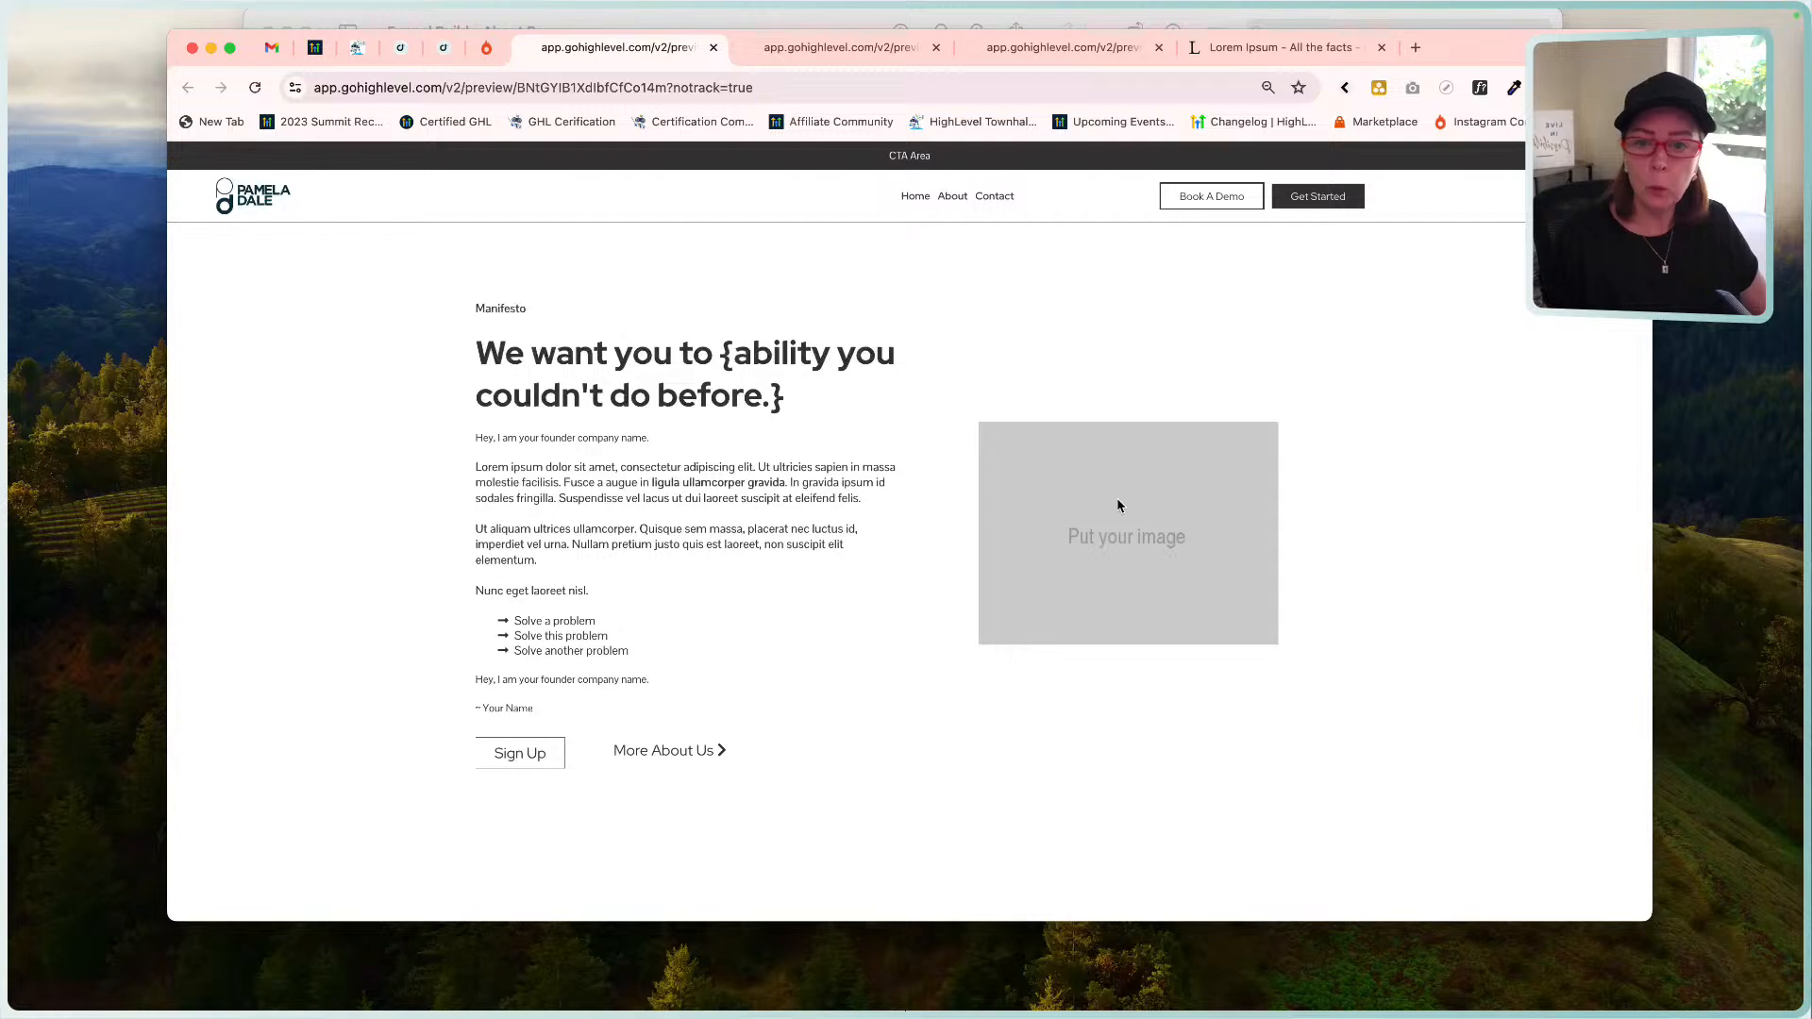
Measure in the mockup that Manifesto aligns with the image top, then return to the live preview.
click(758, 24)
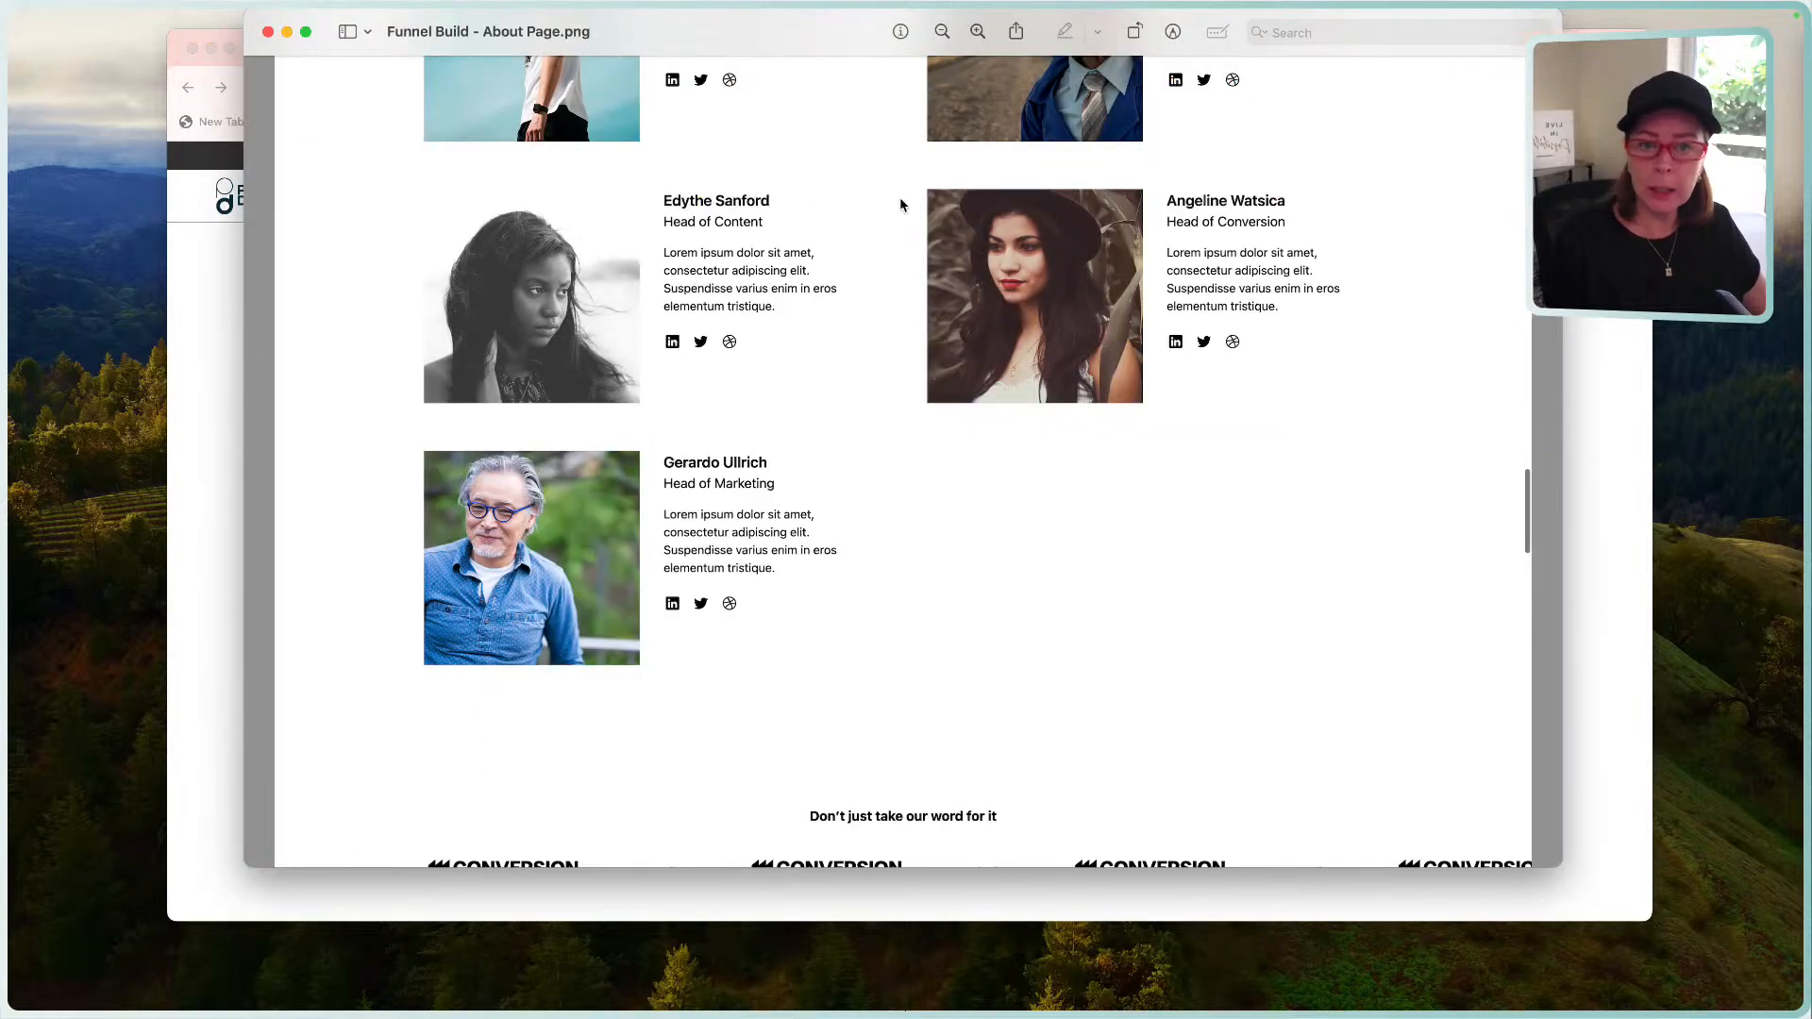
scroll(1073, 433, up, 15)
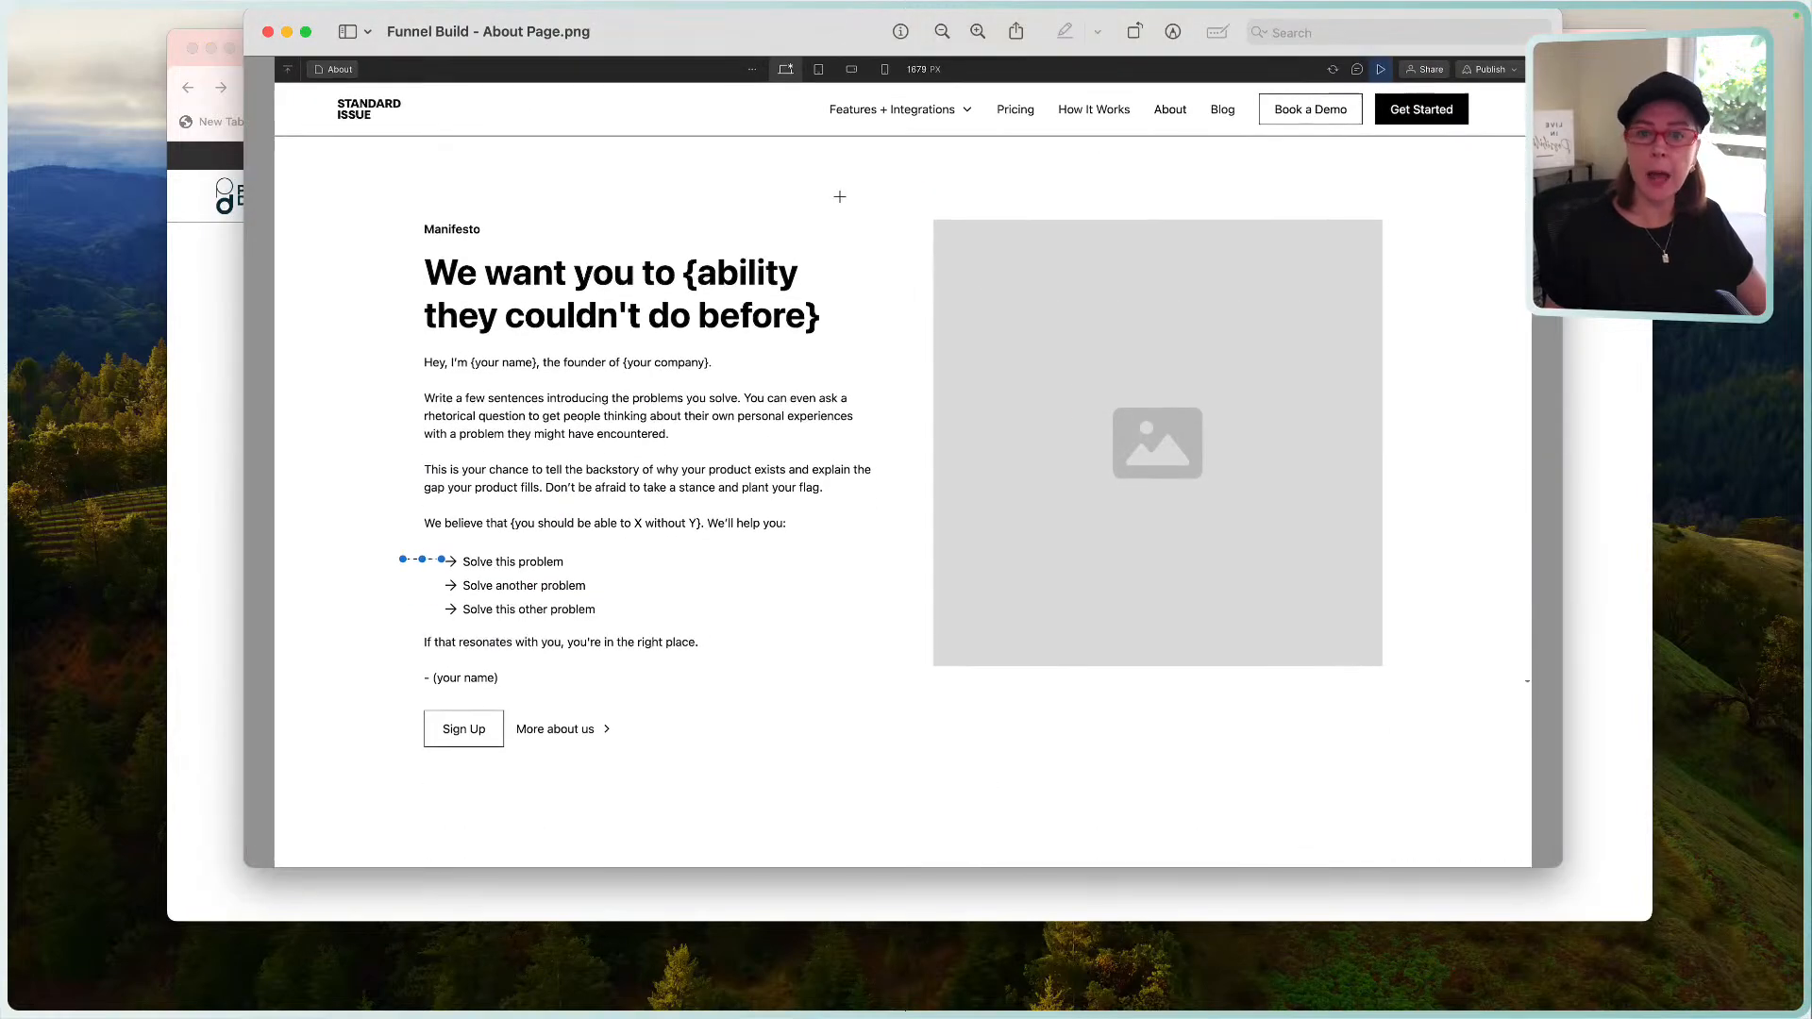
drag(439, 229, 970, 229)
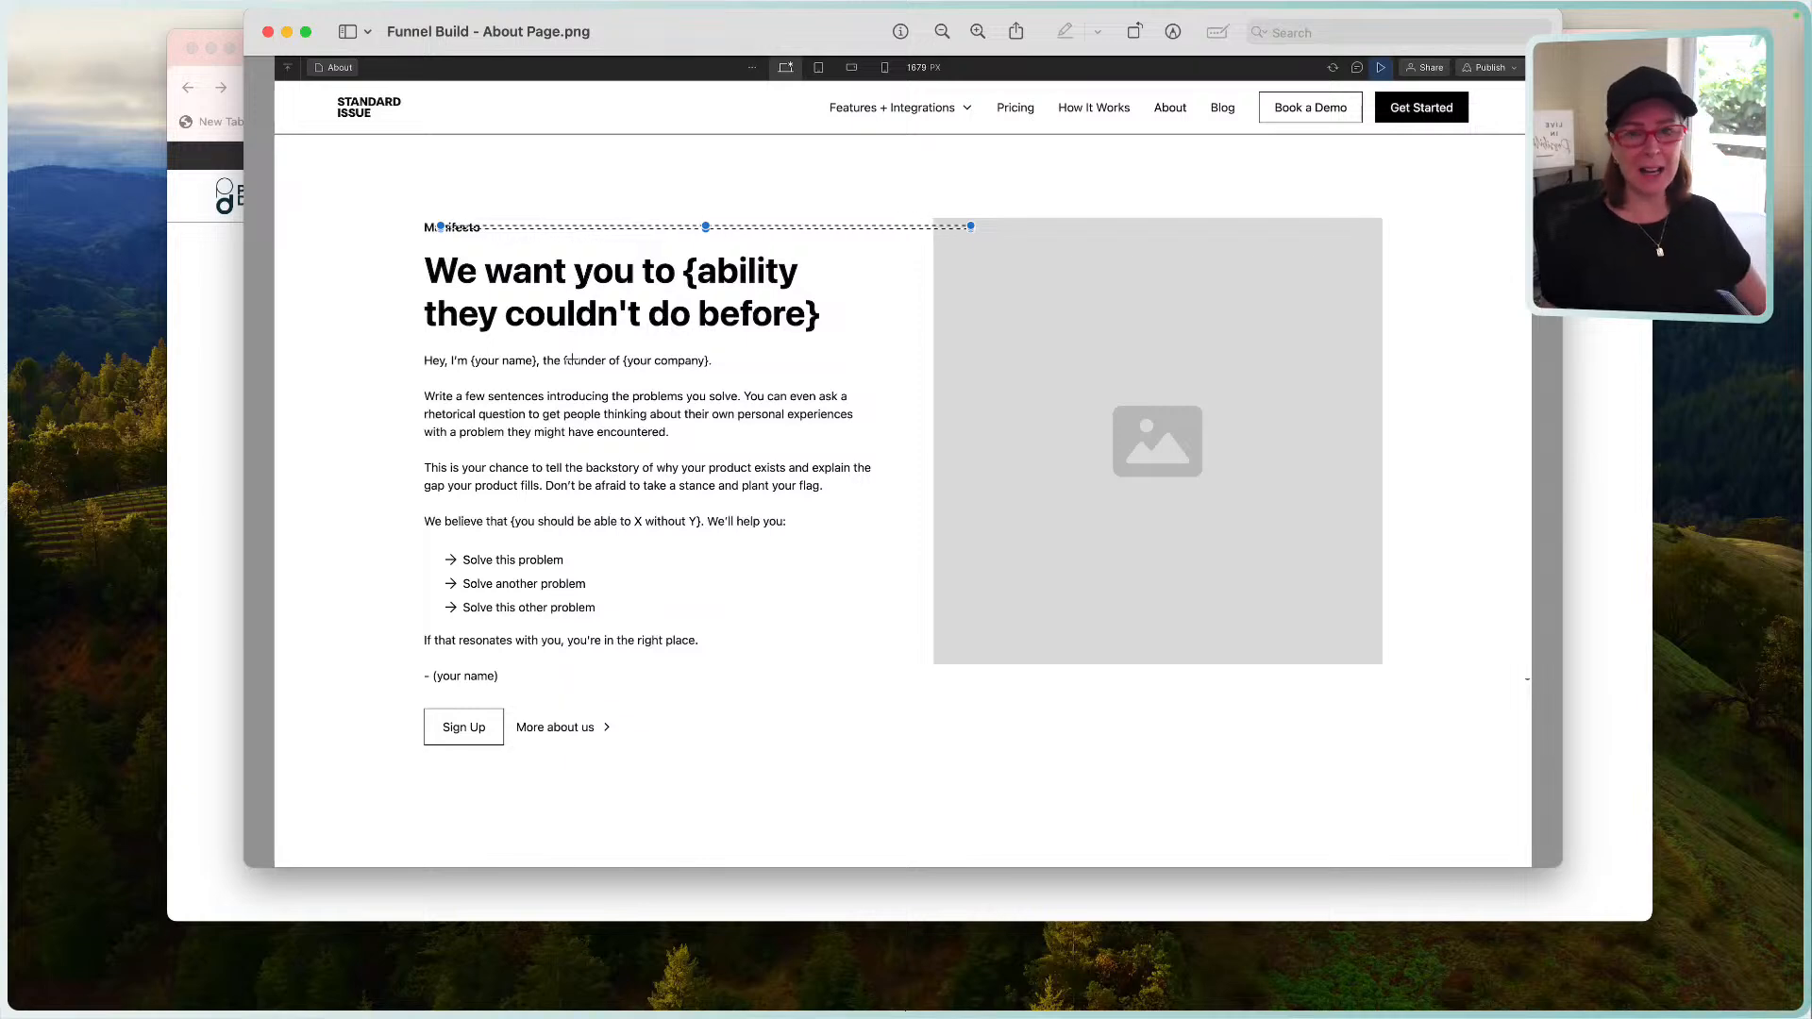
click(1589, 352)
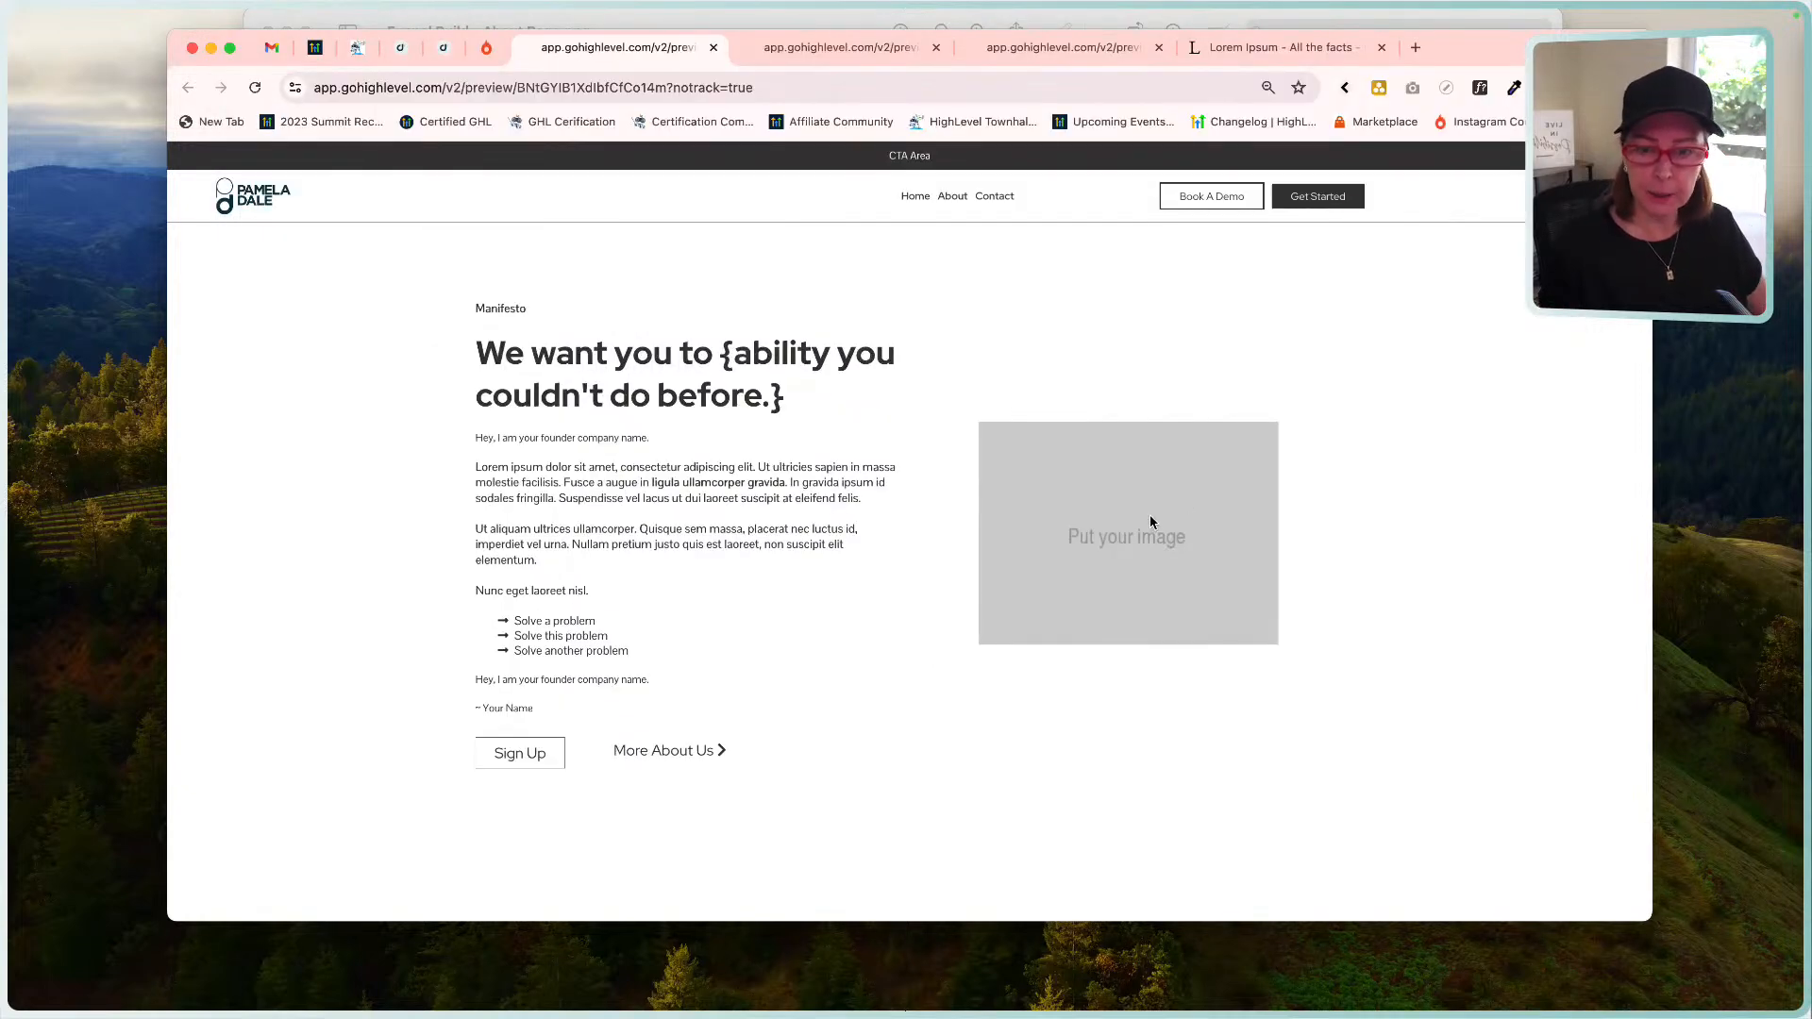
Replace the Manifesto placeholder image with the candle and heart photo from Media Storage.
click(443, 48)
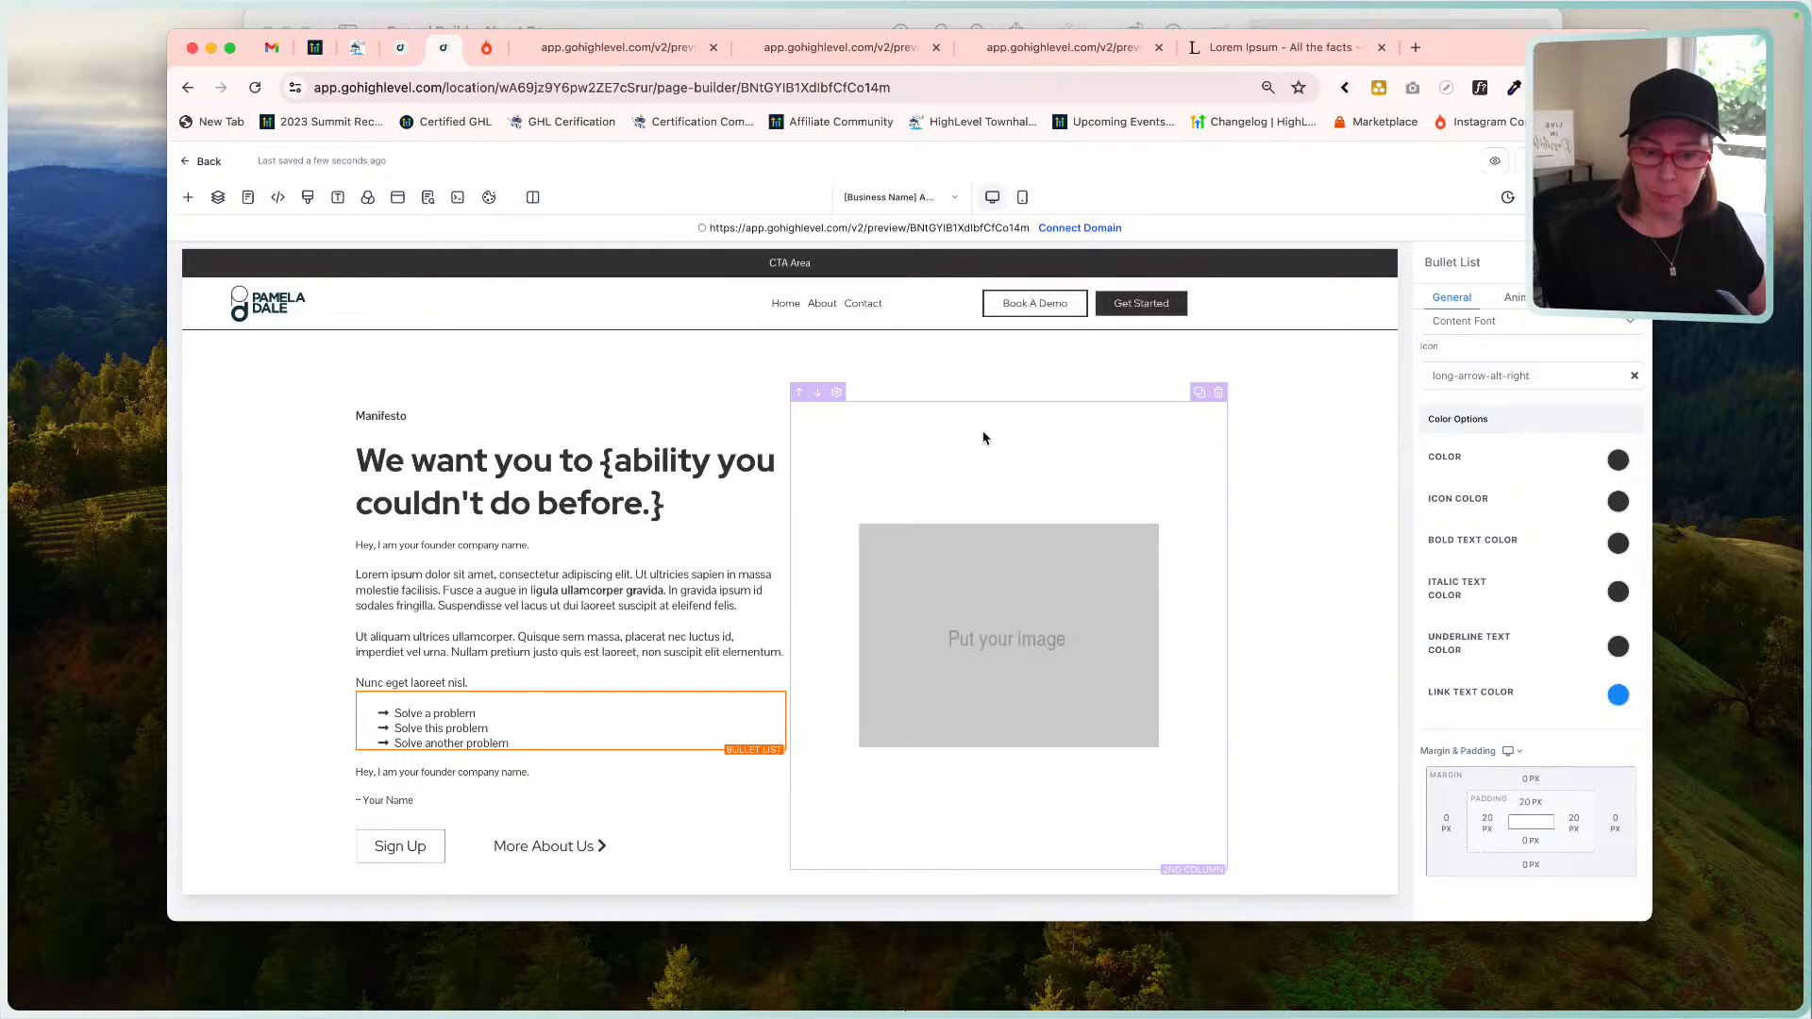
click(1019, 552)
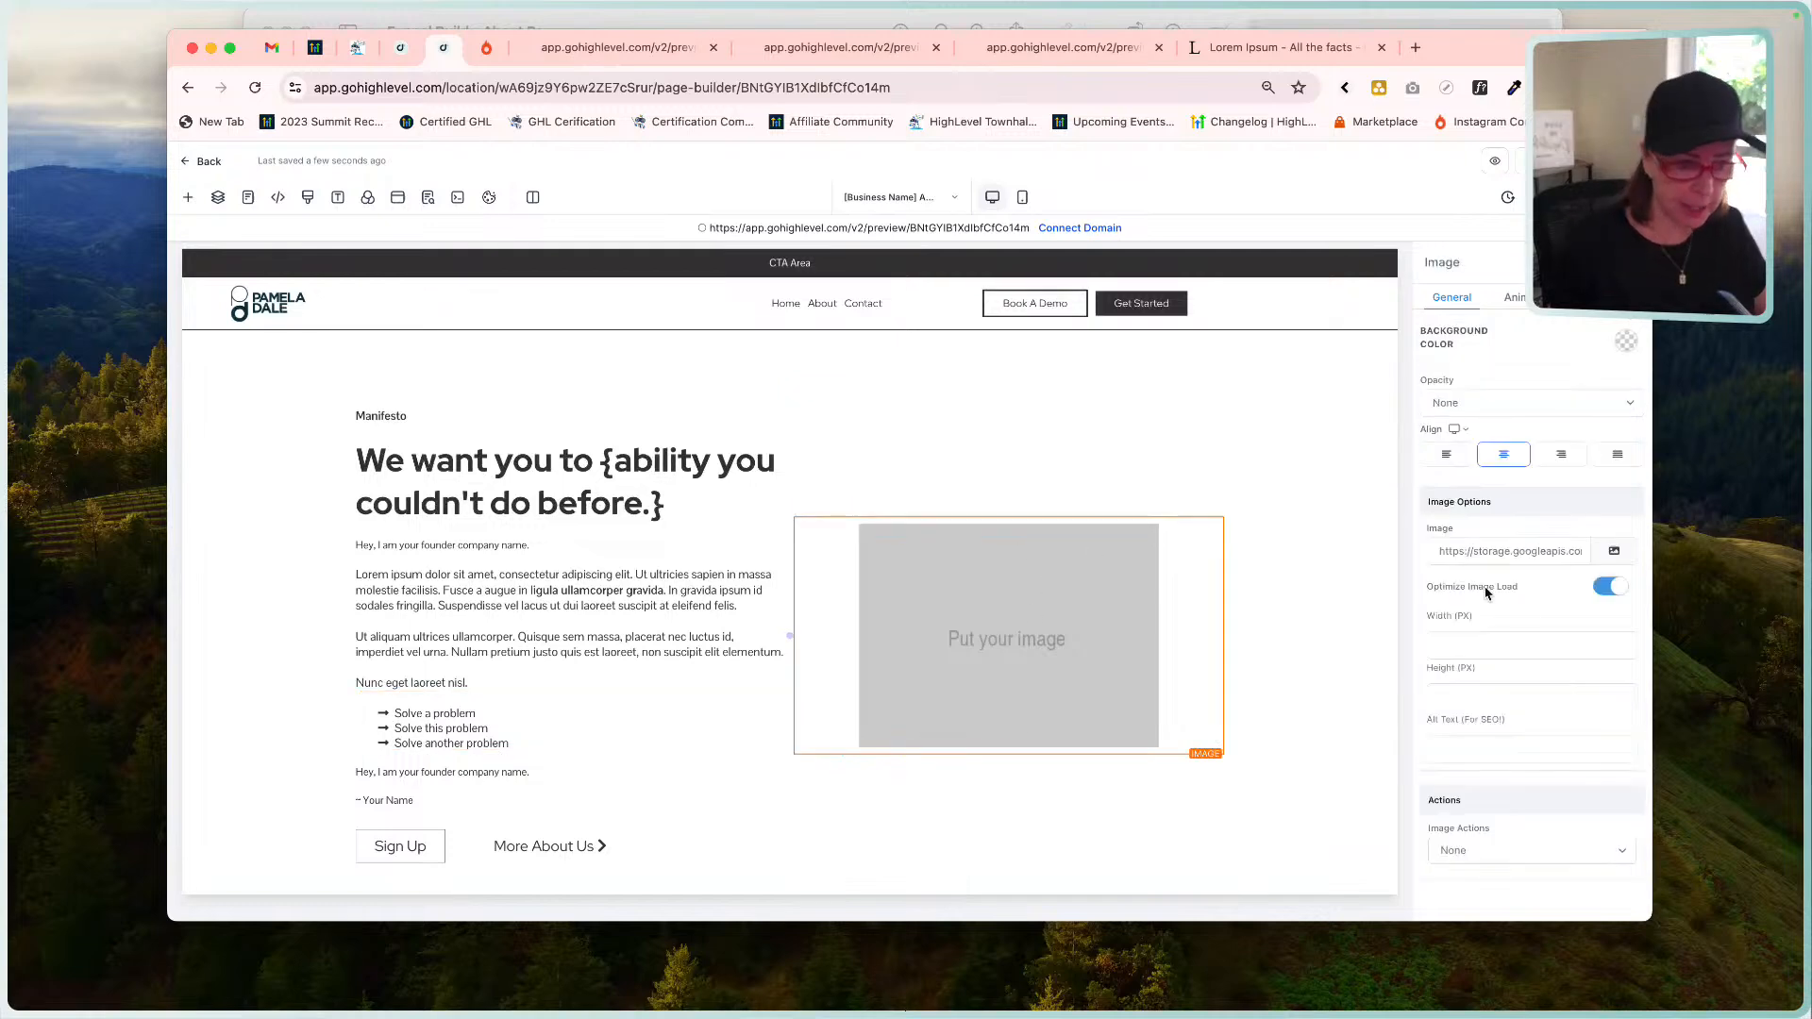
click(1623, 553)
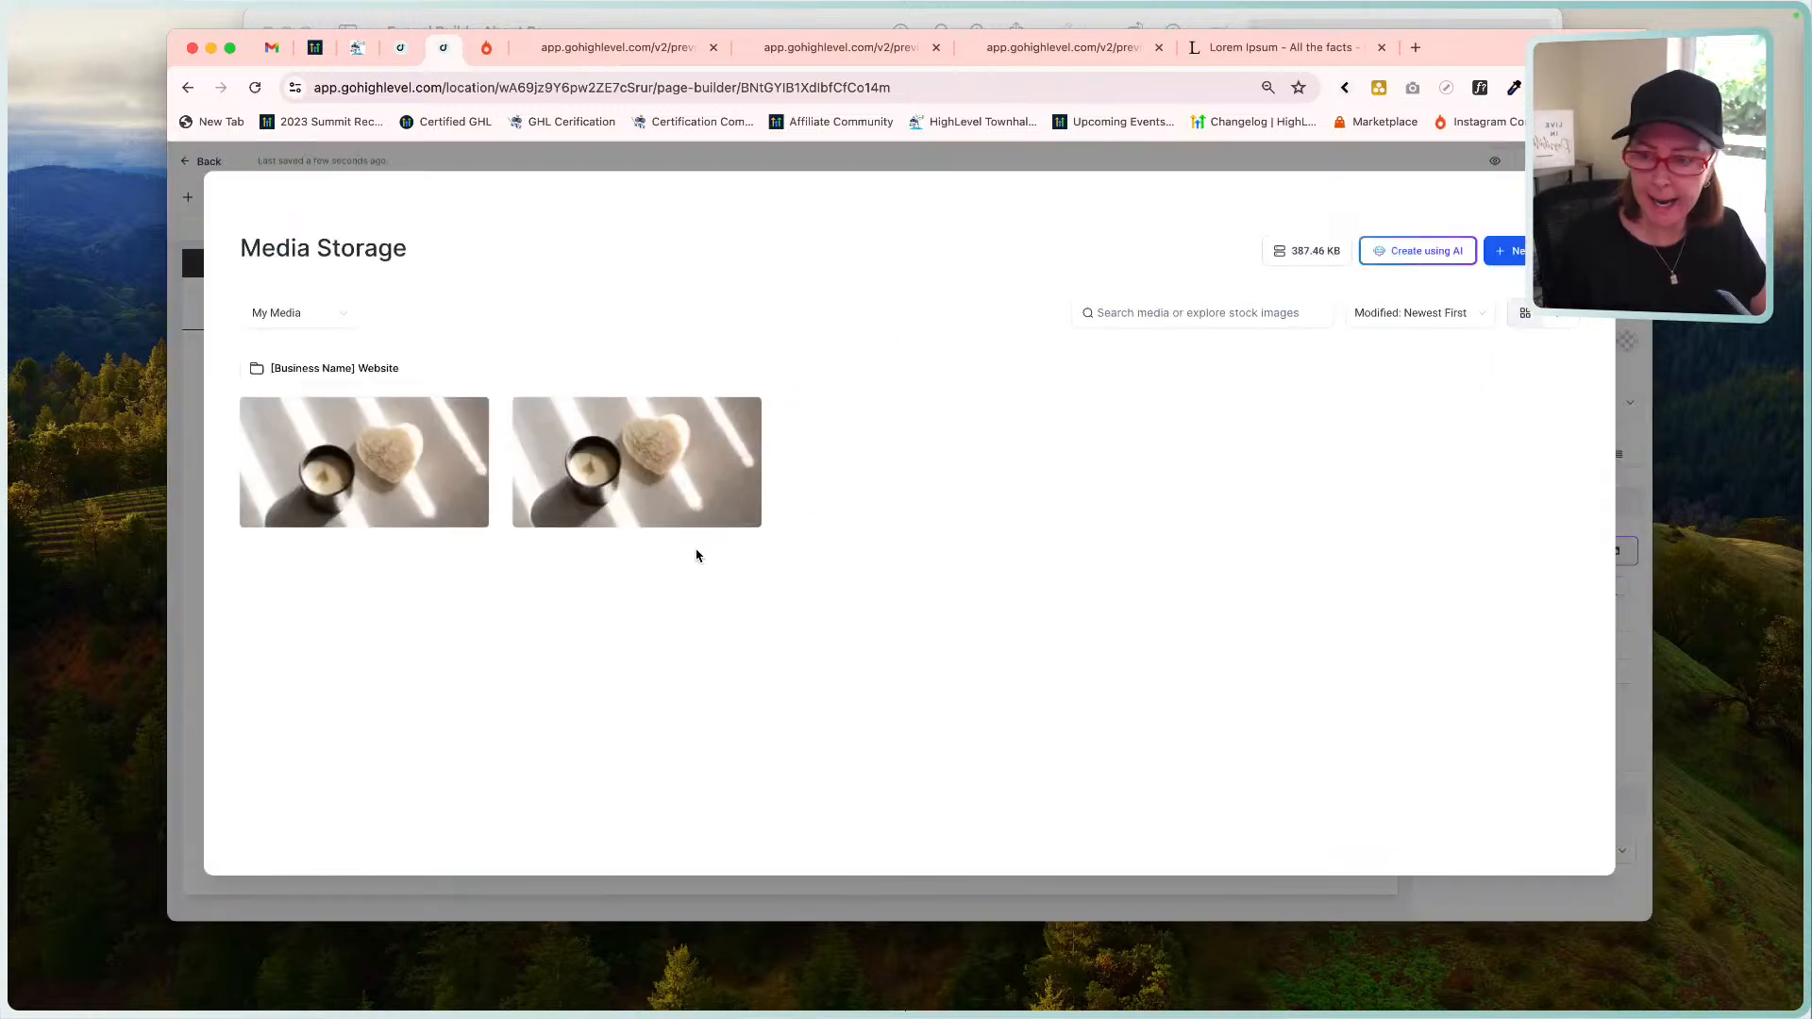
click(382, 460)
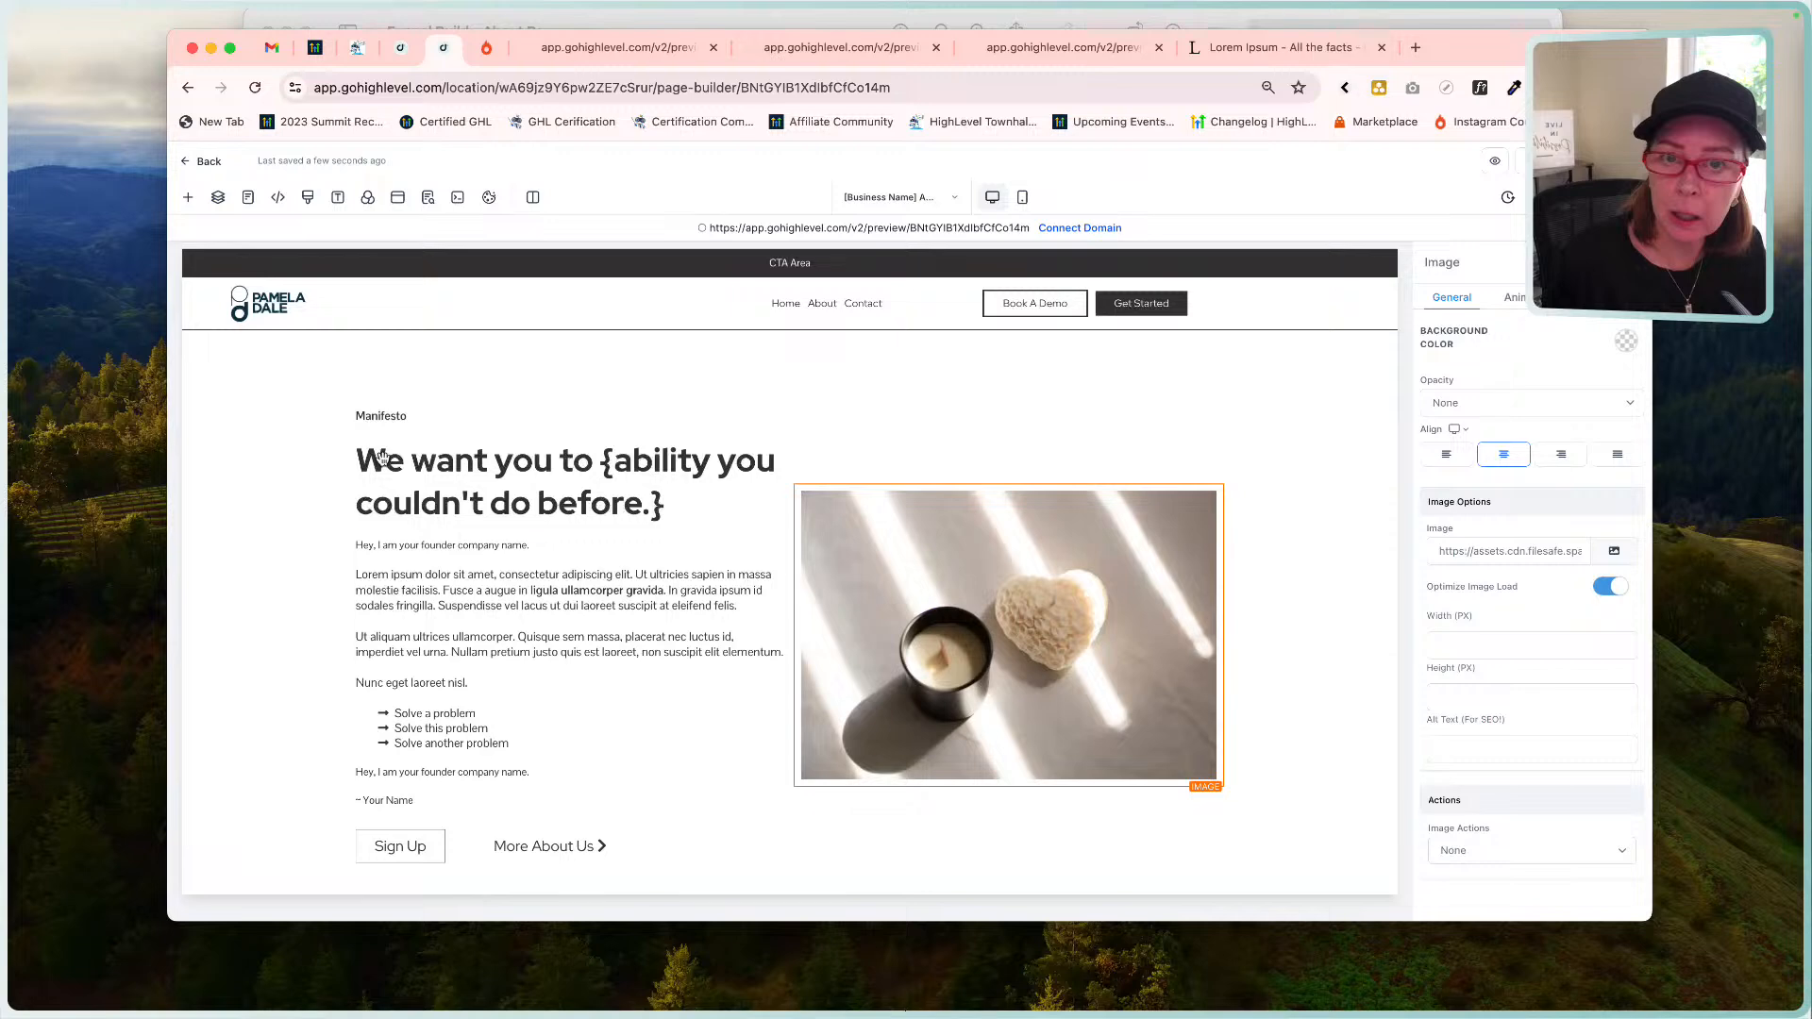
Open photopea.com in a new browser tab.
click(1416, 47)
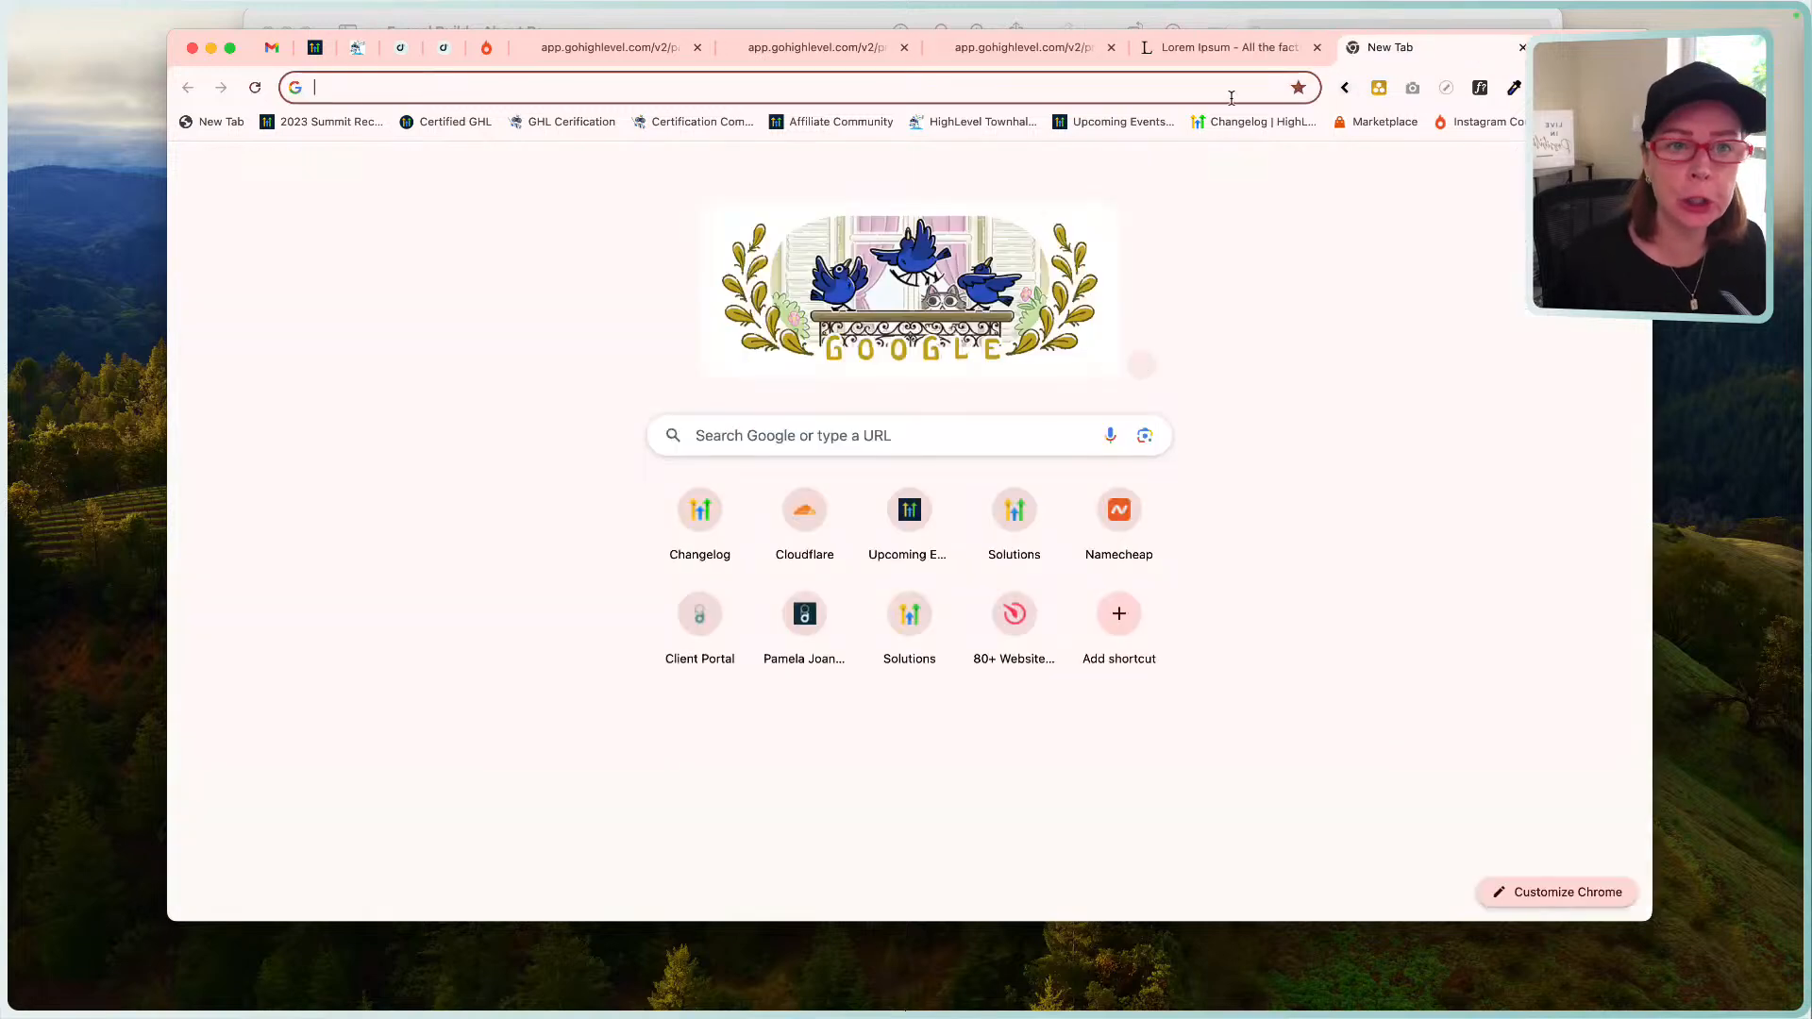
text(phot)
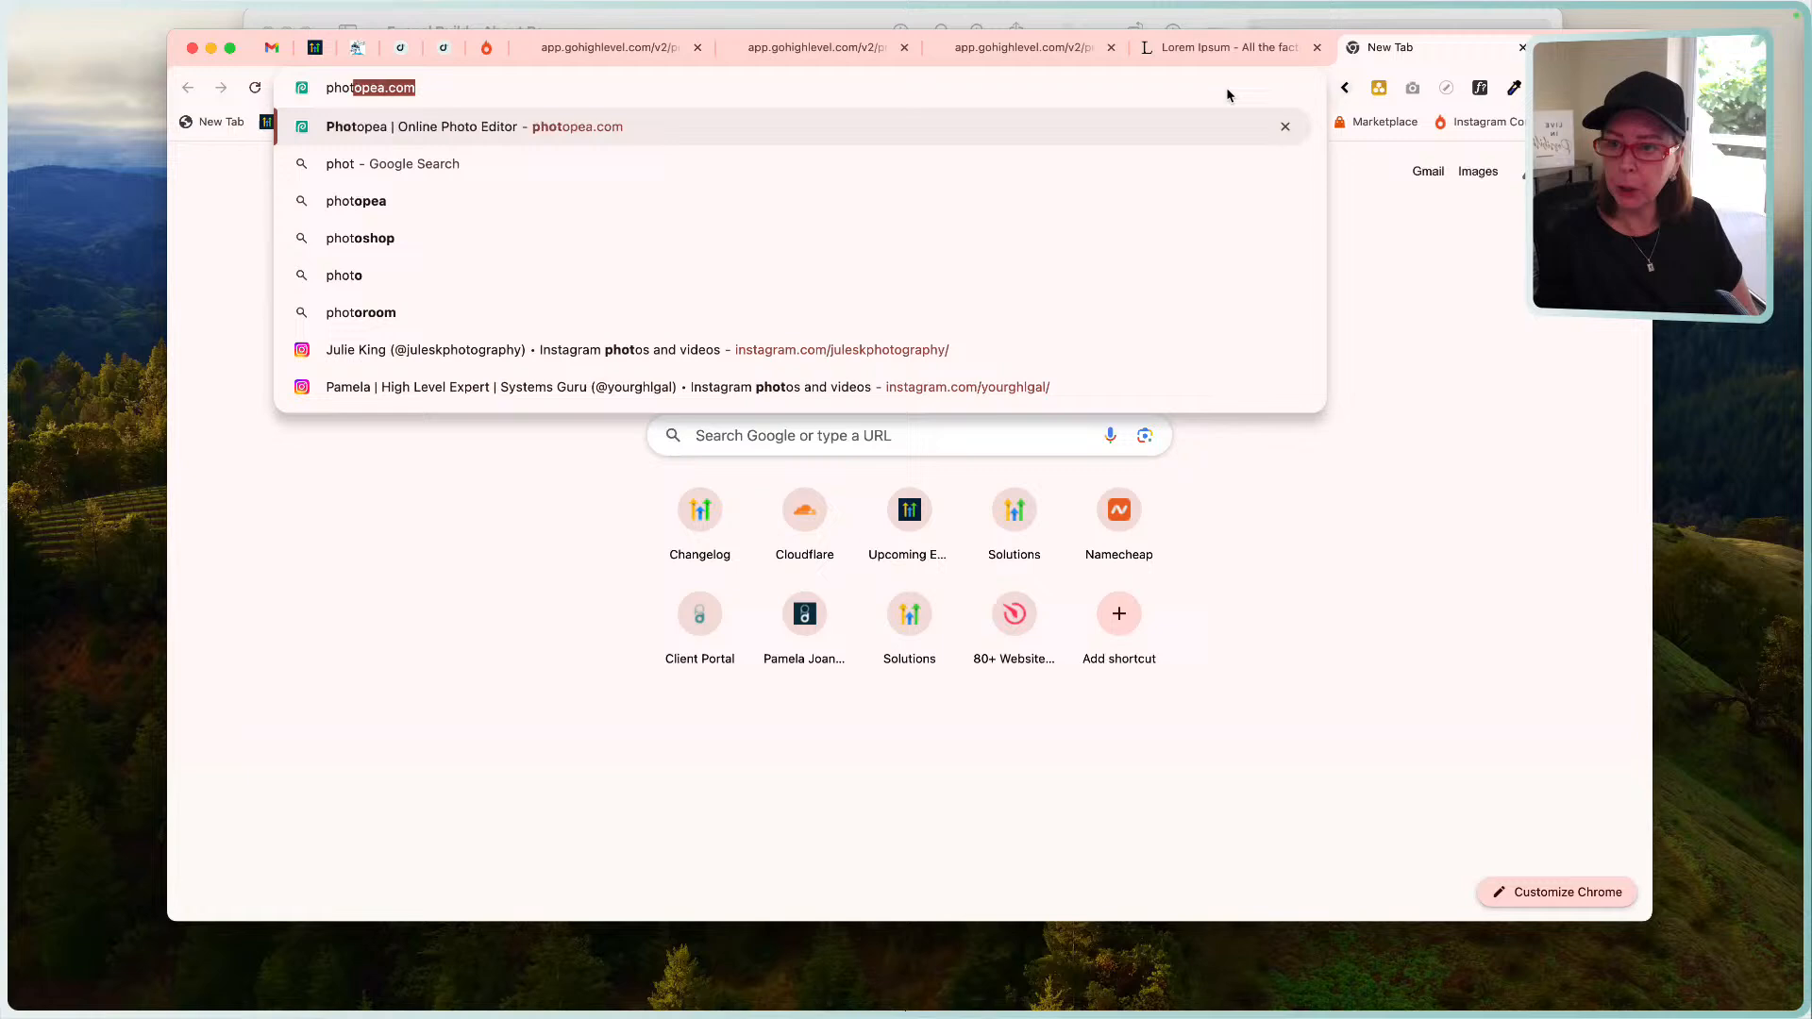
key(Return)
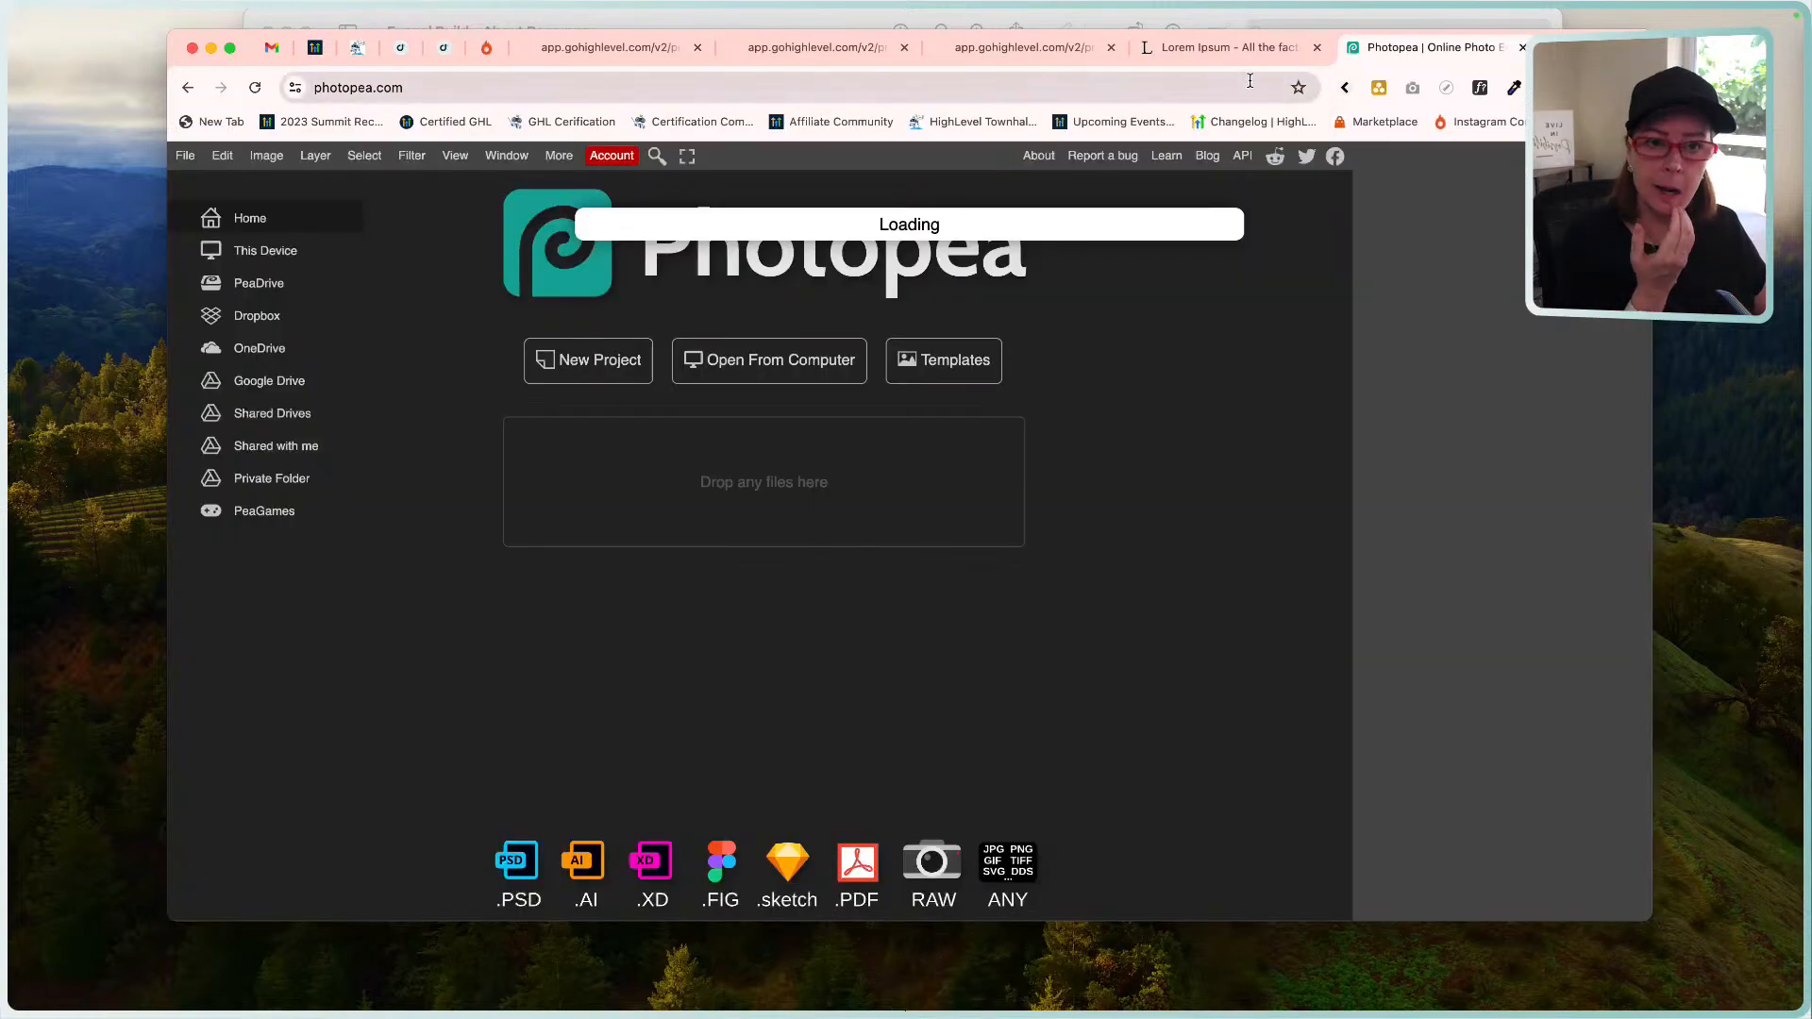
In the Lorem Ipsum tab, search Google for pexels from the address bar.
click(1220, 50)
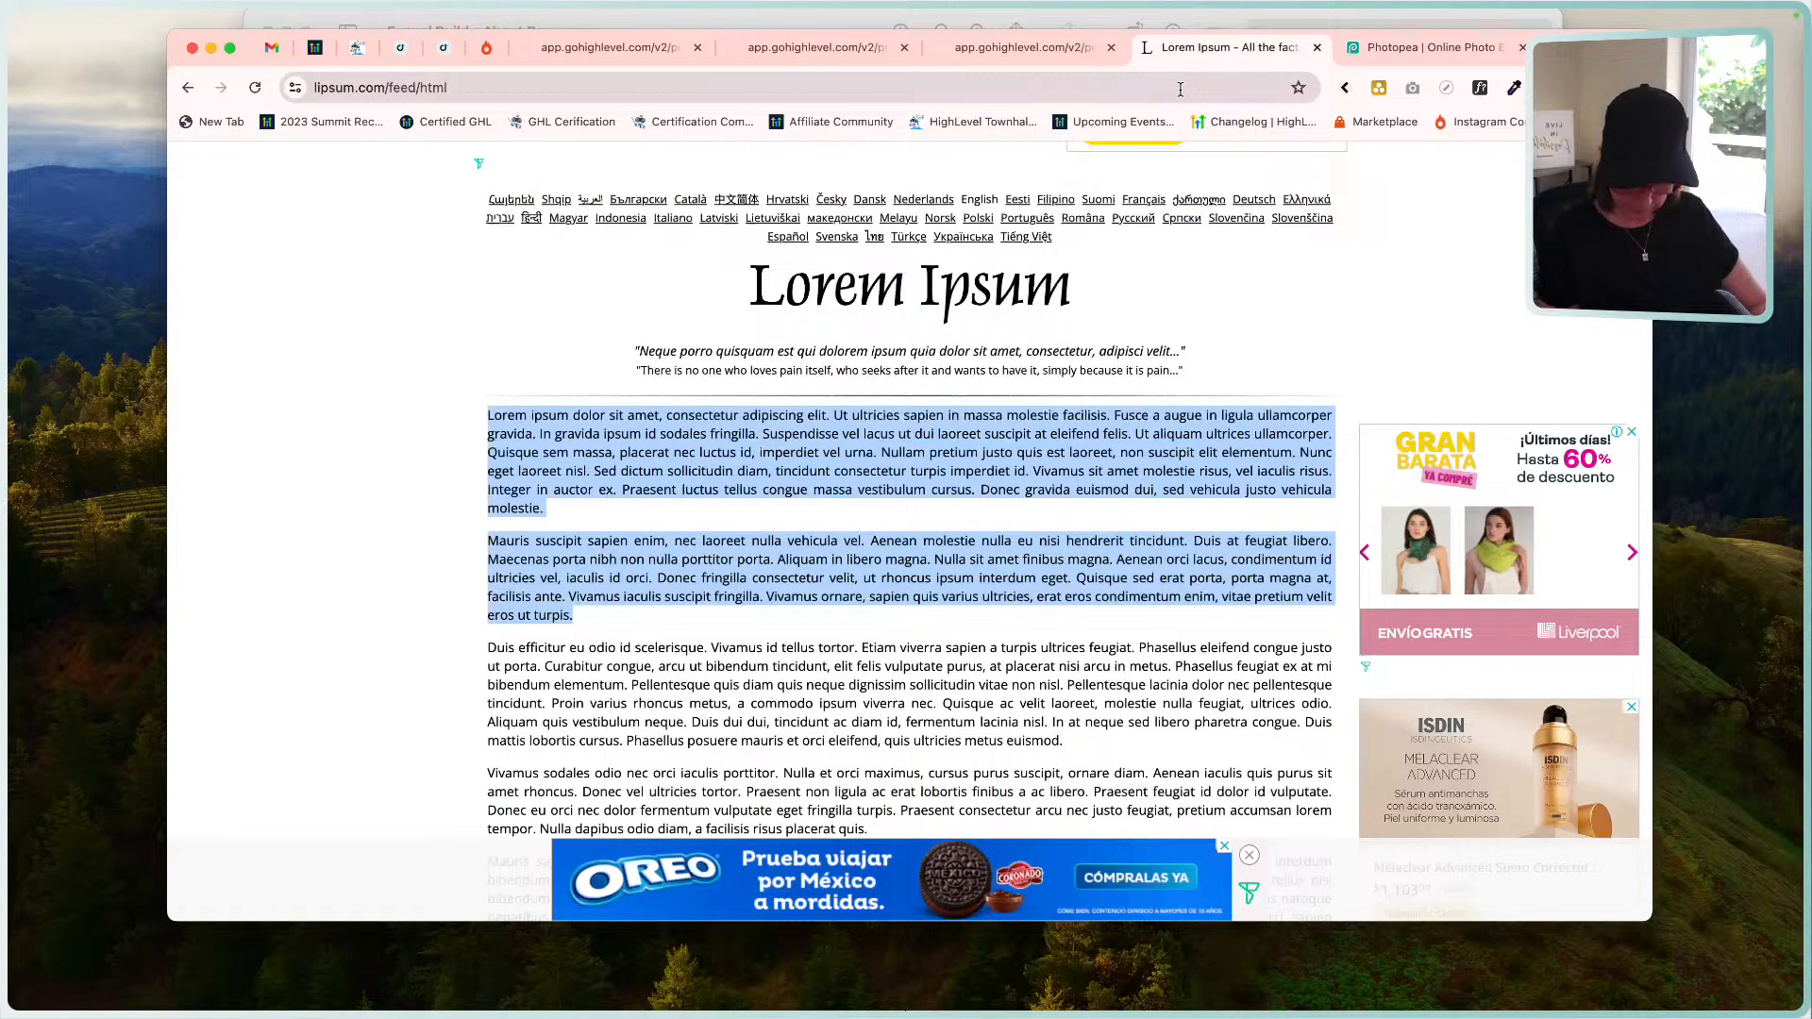
click(1180, 88)
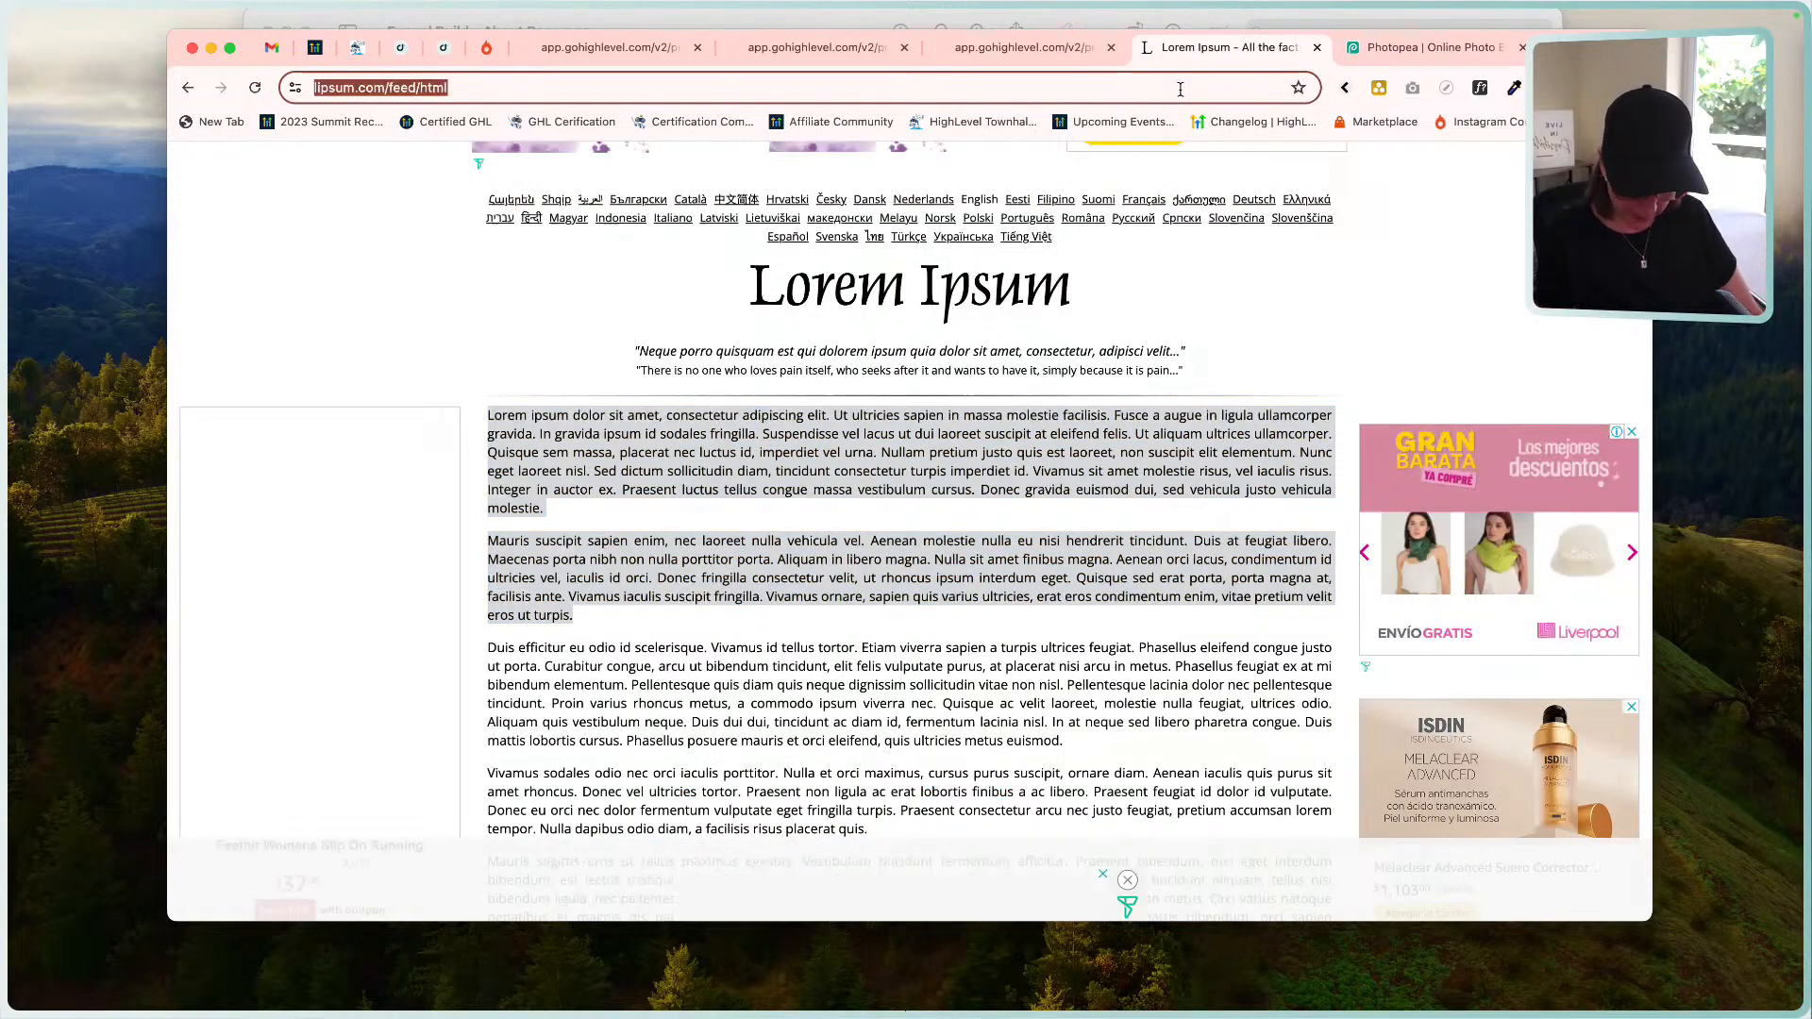
text(pexels)
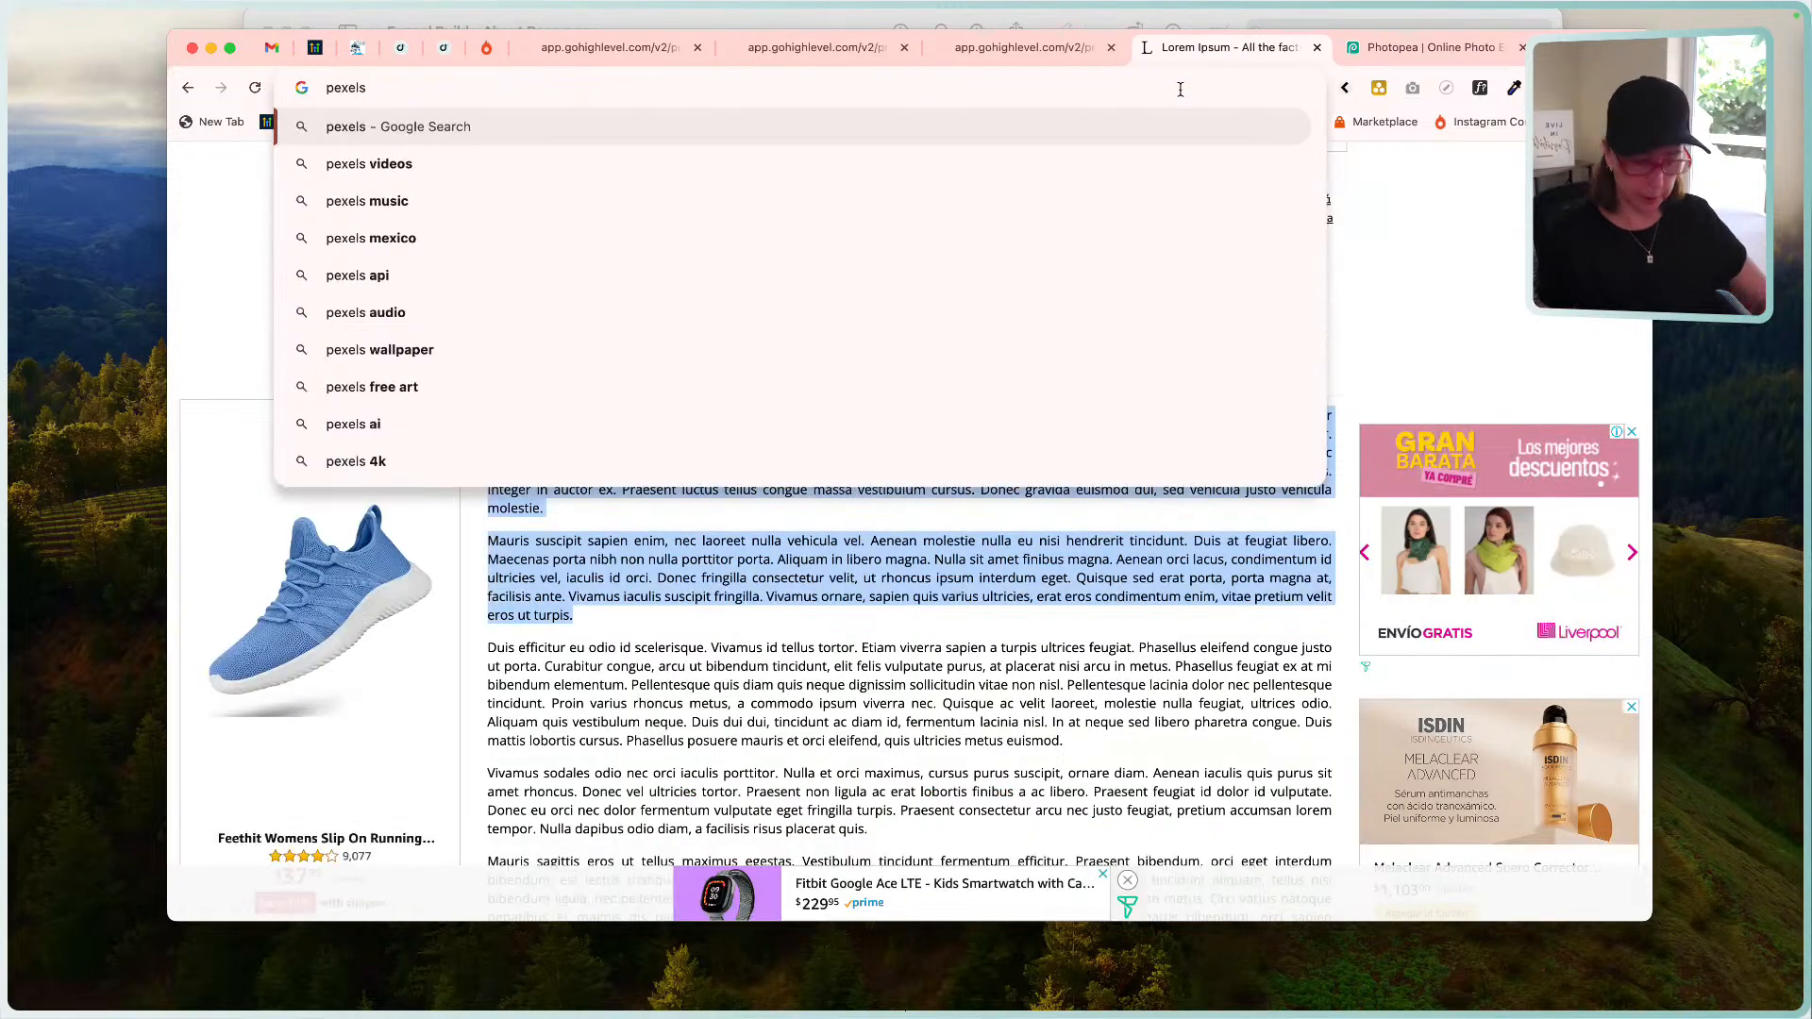
key(Return)
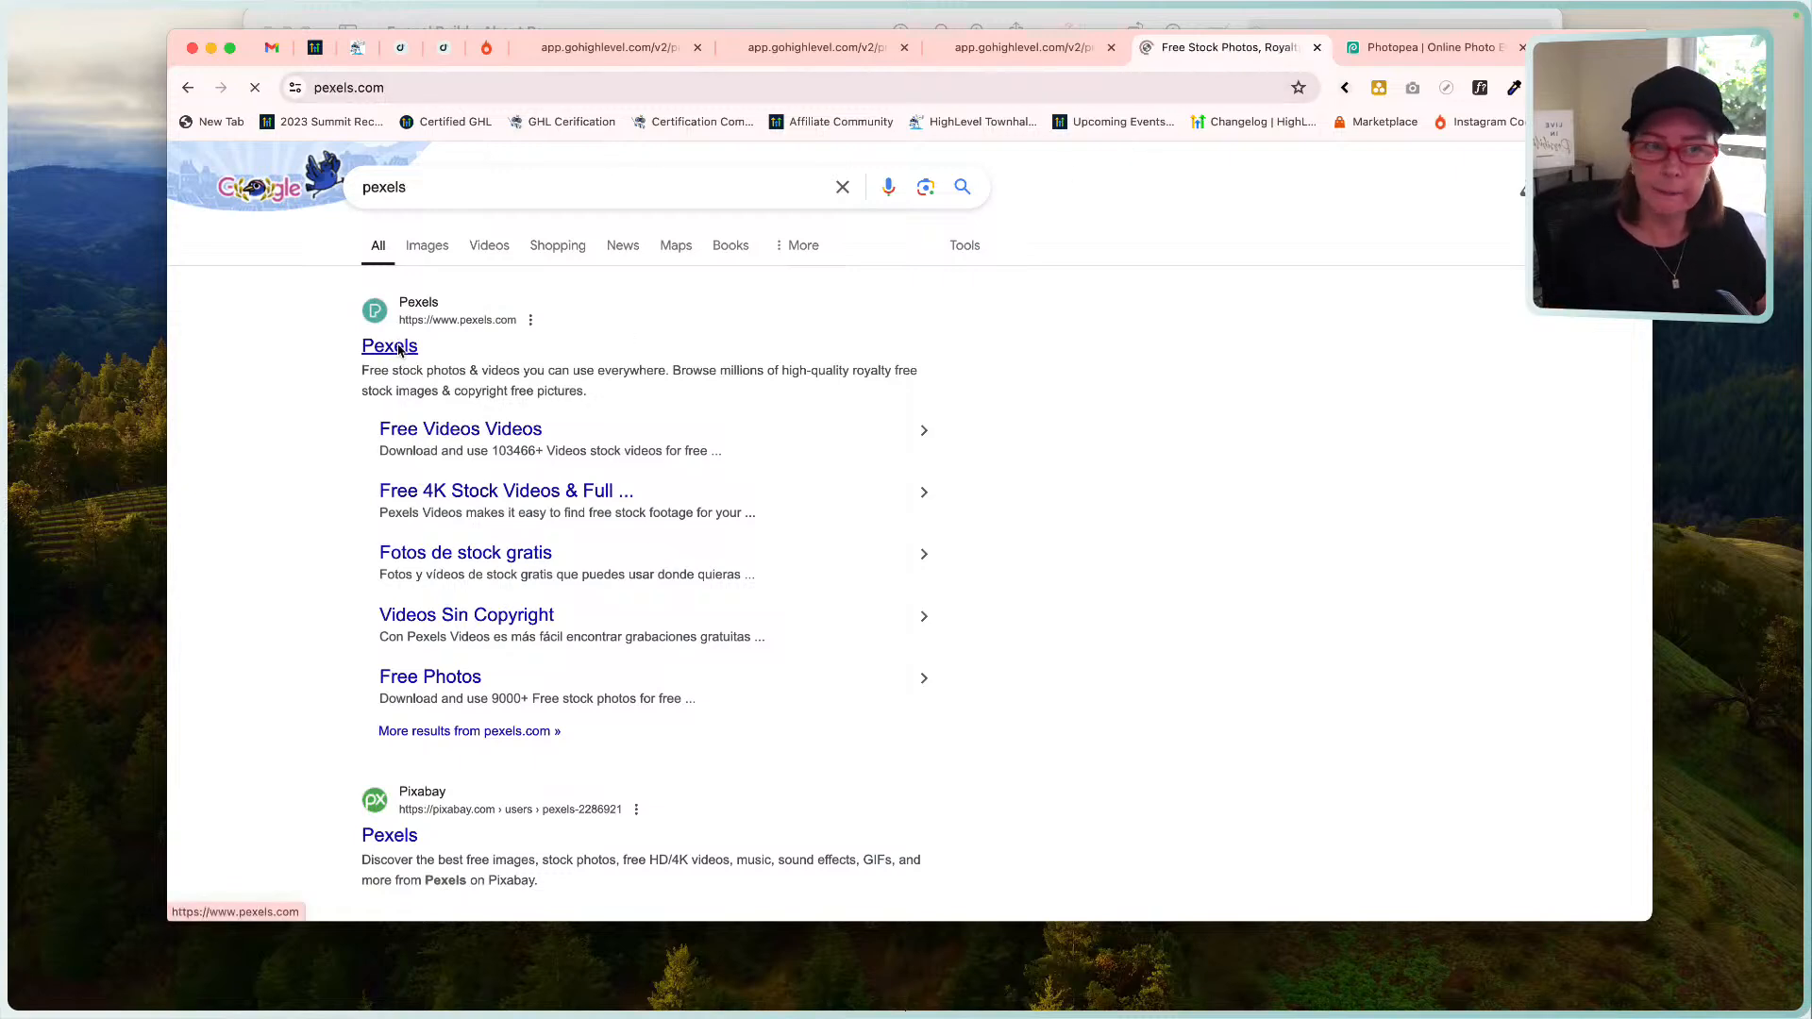
Download the wedding couple photo from the Pexels grid and accept all cookies.
scroll(708, 550, down, 10)
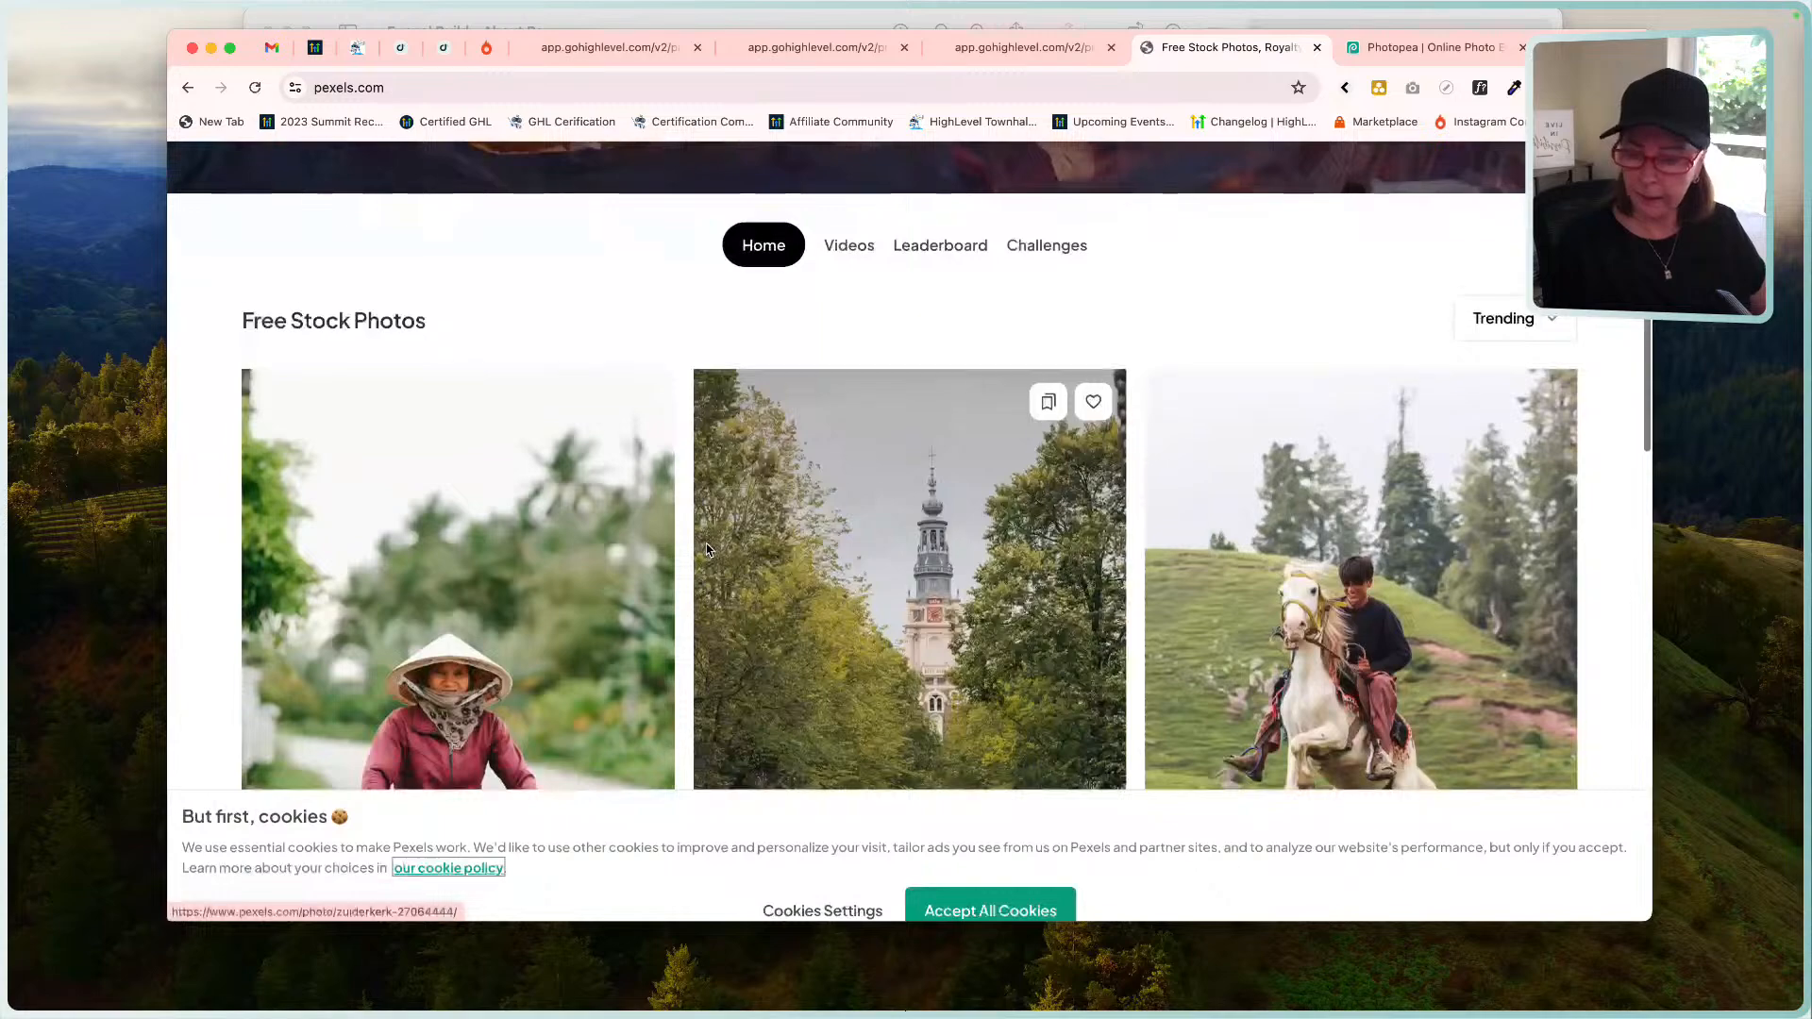
scroll(1313, 566, down, 6)
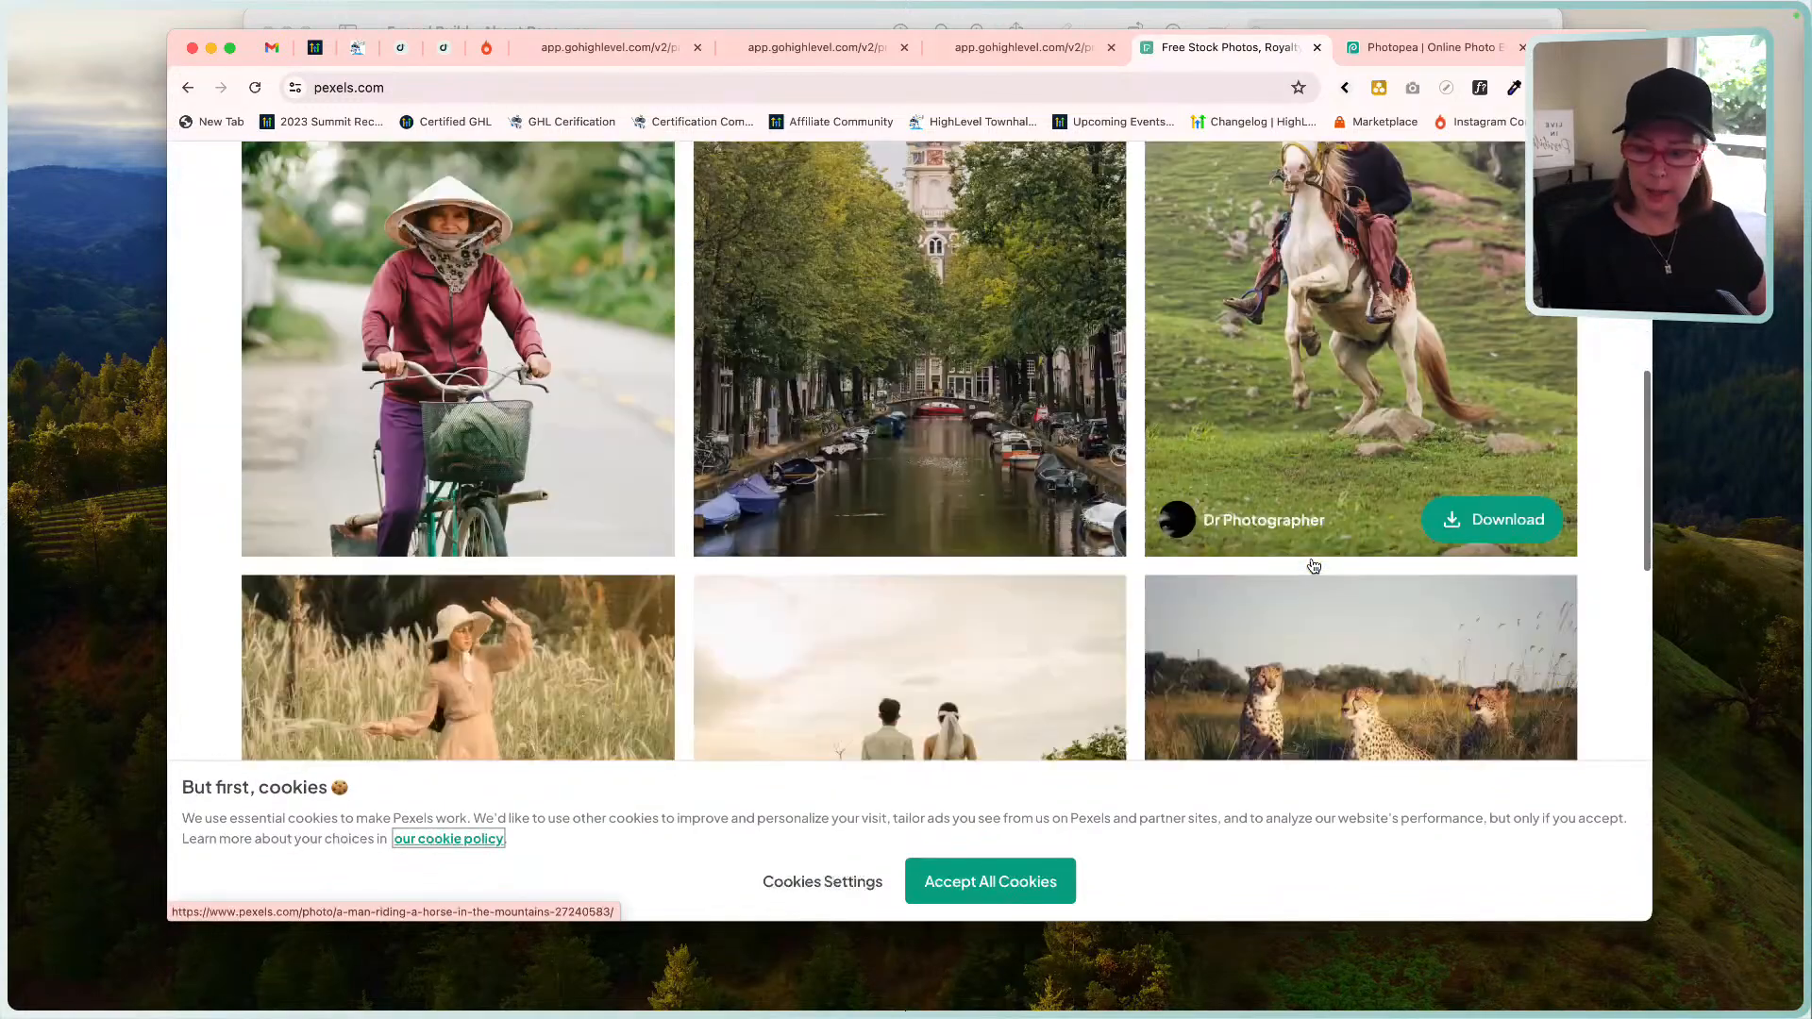
scroll(963, 403, up, 2)
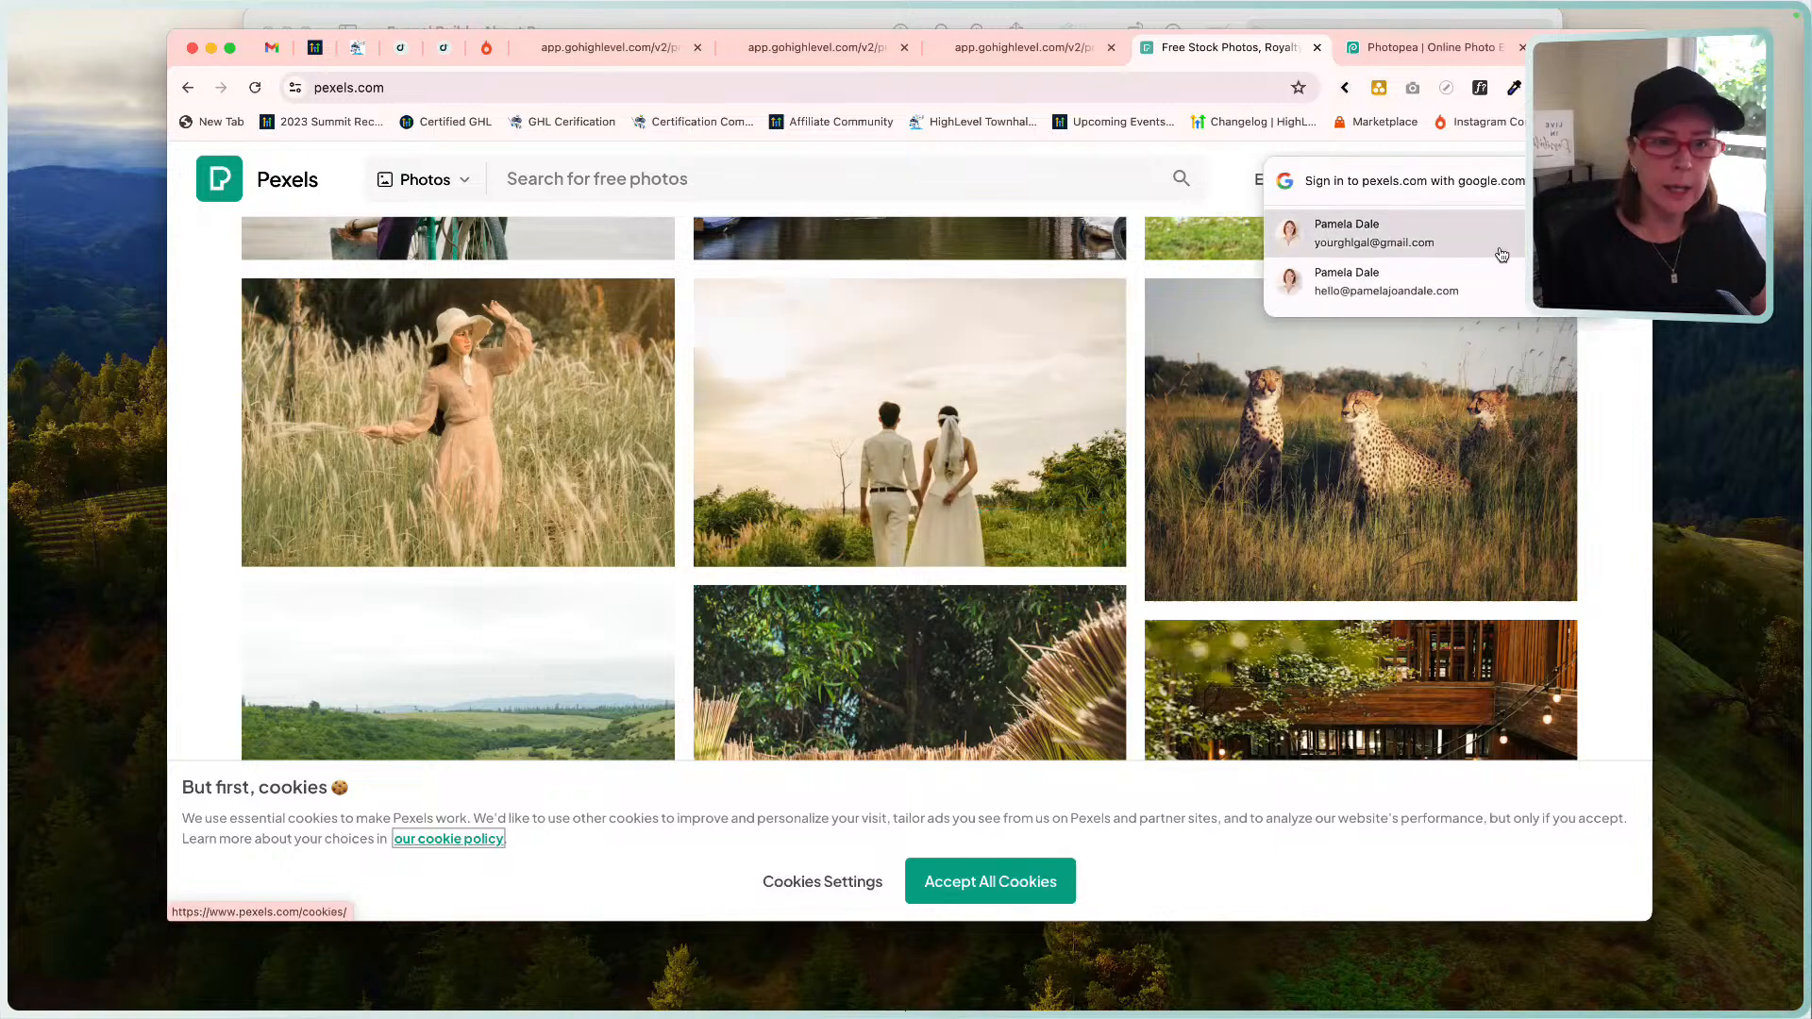
click(1069, 523)
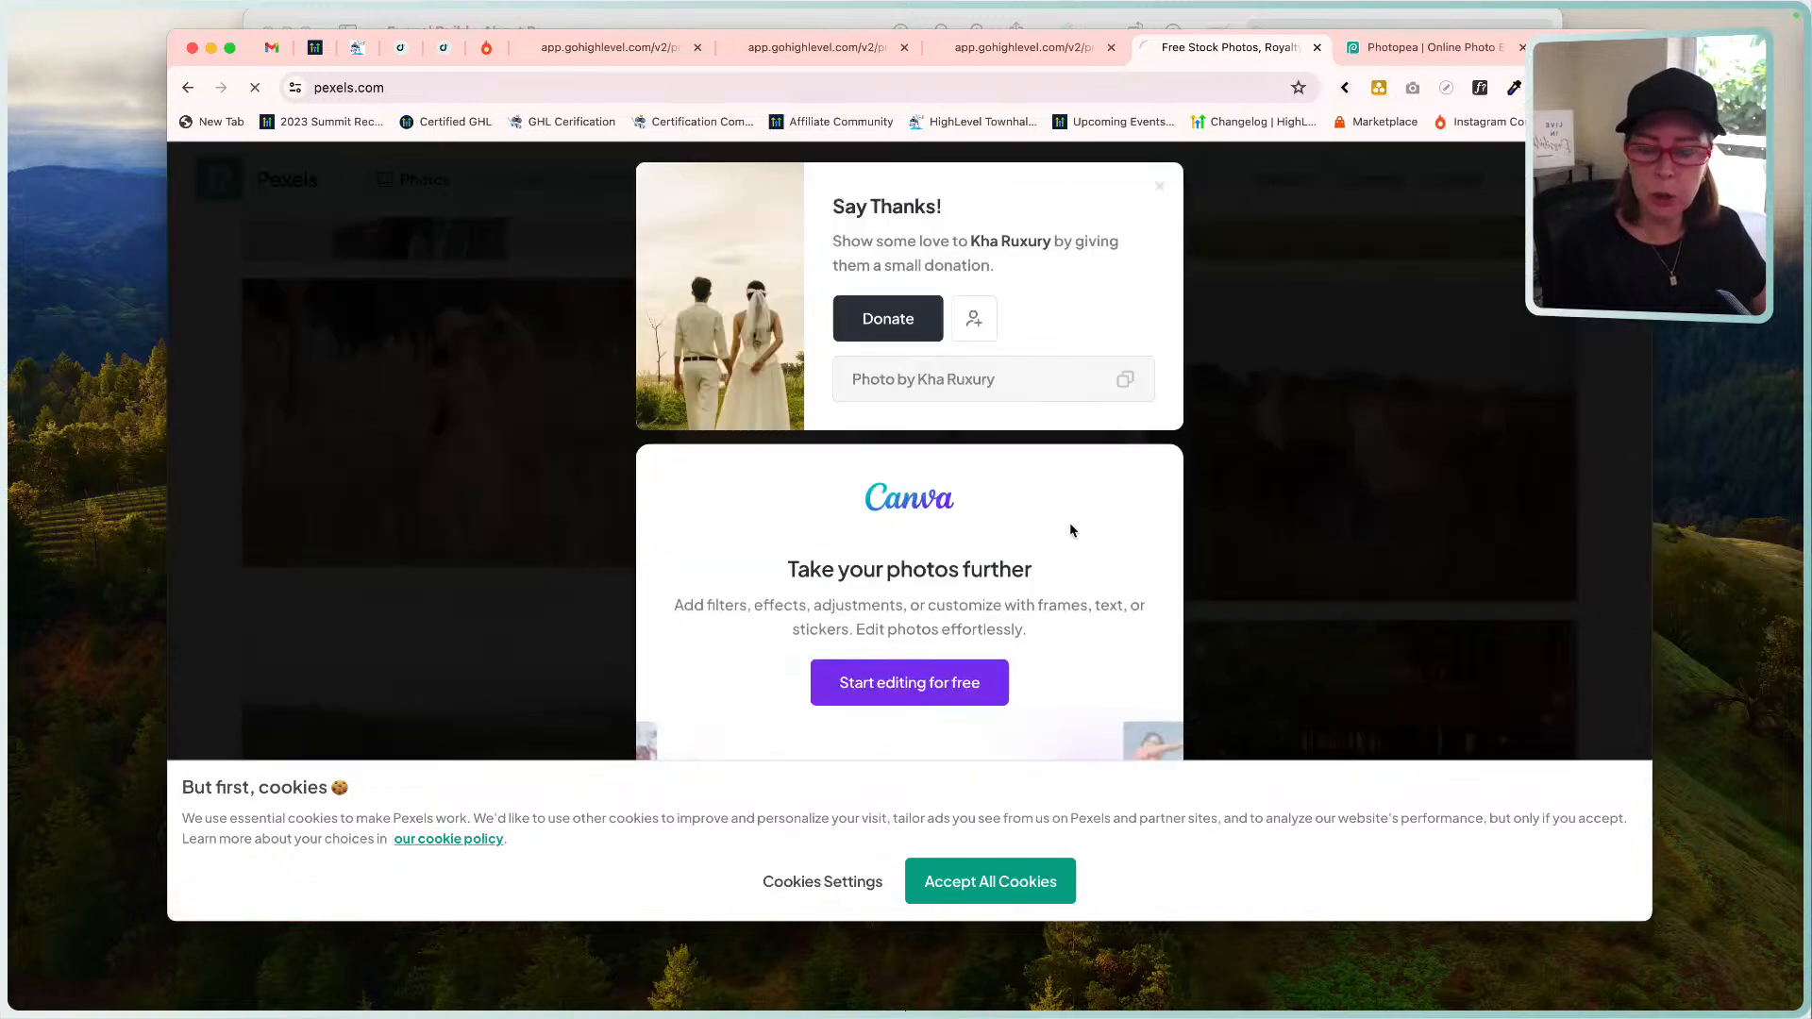
click(990, 898)
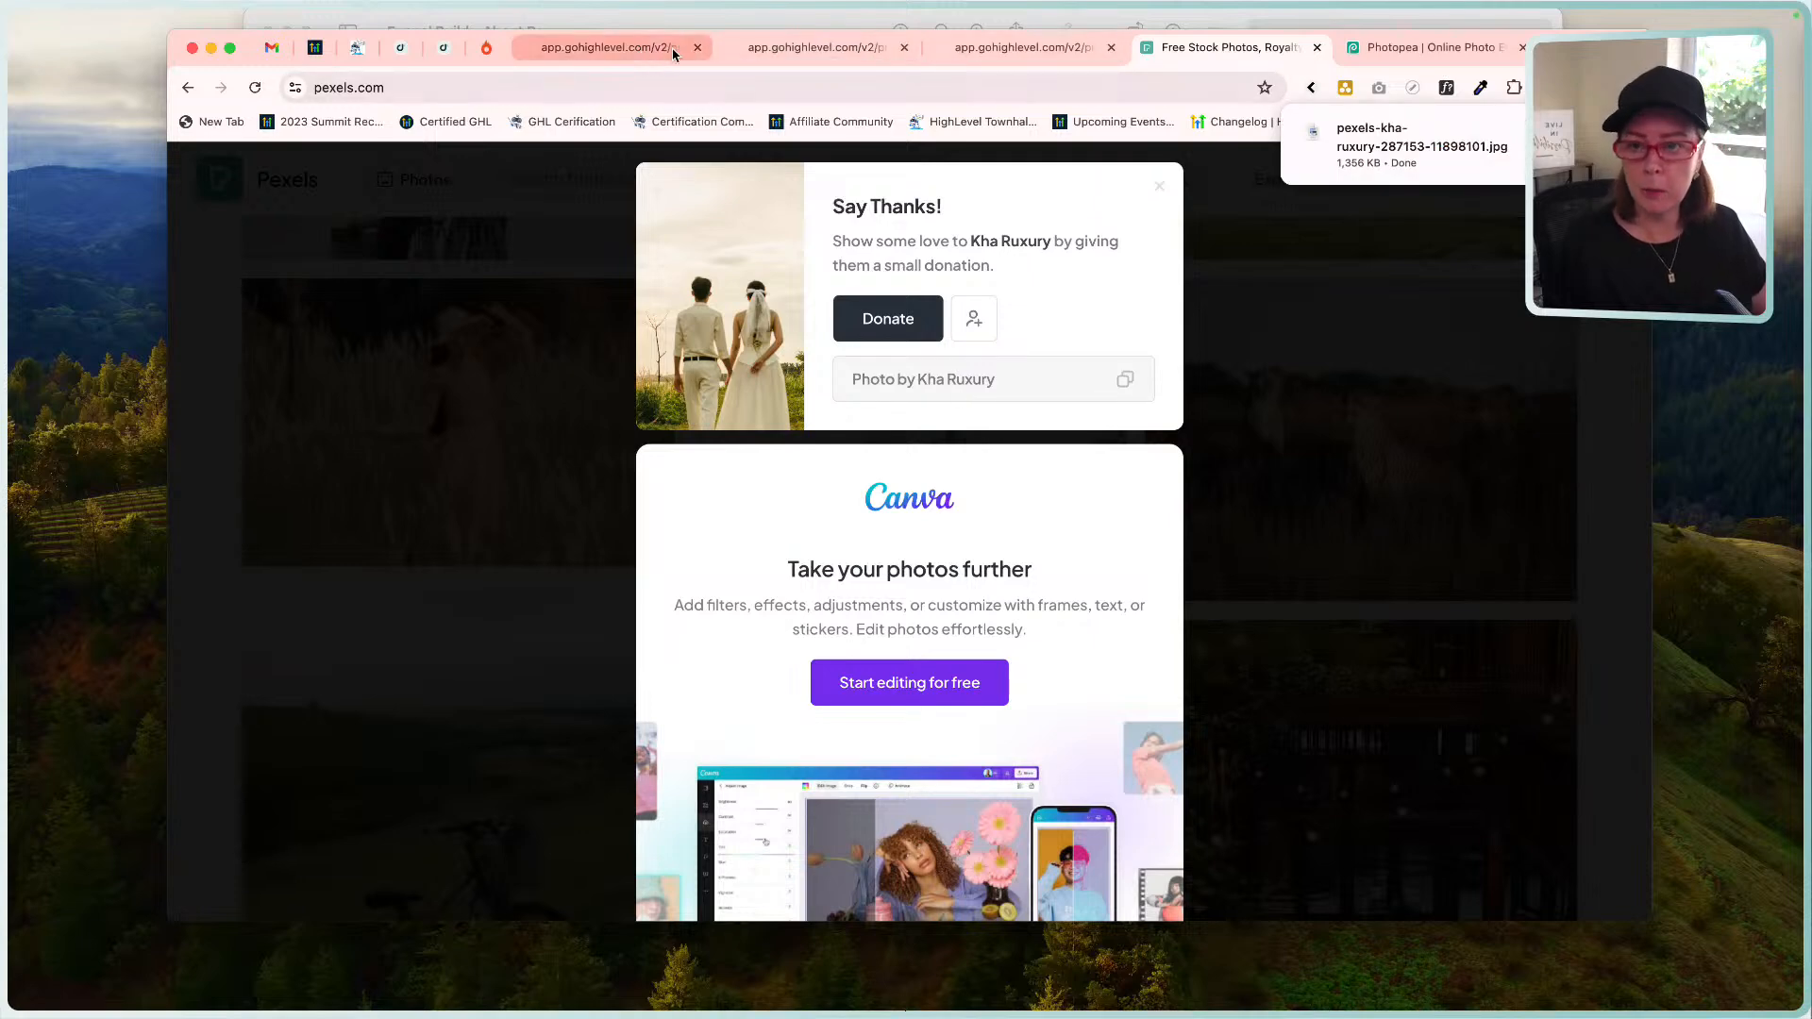
Close the three GoHighLevel tabs and the Pexels tab, leaving Photopea showing.
click(698, 48)
click(698, 48)
click(699, 48)
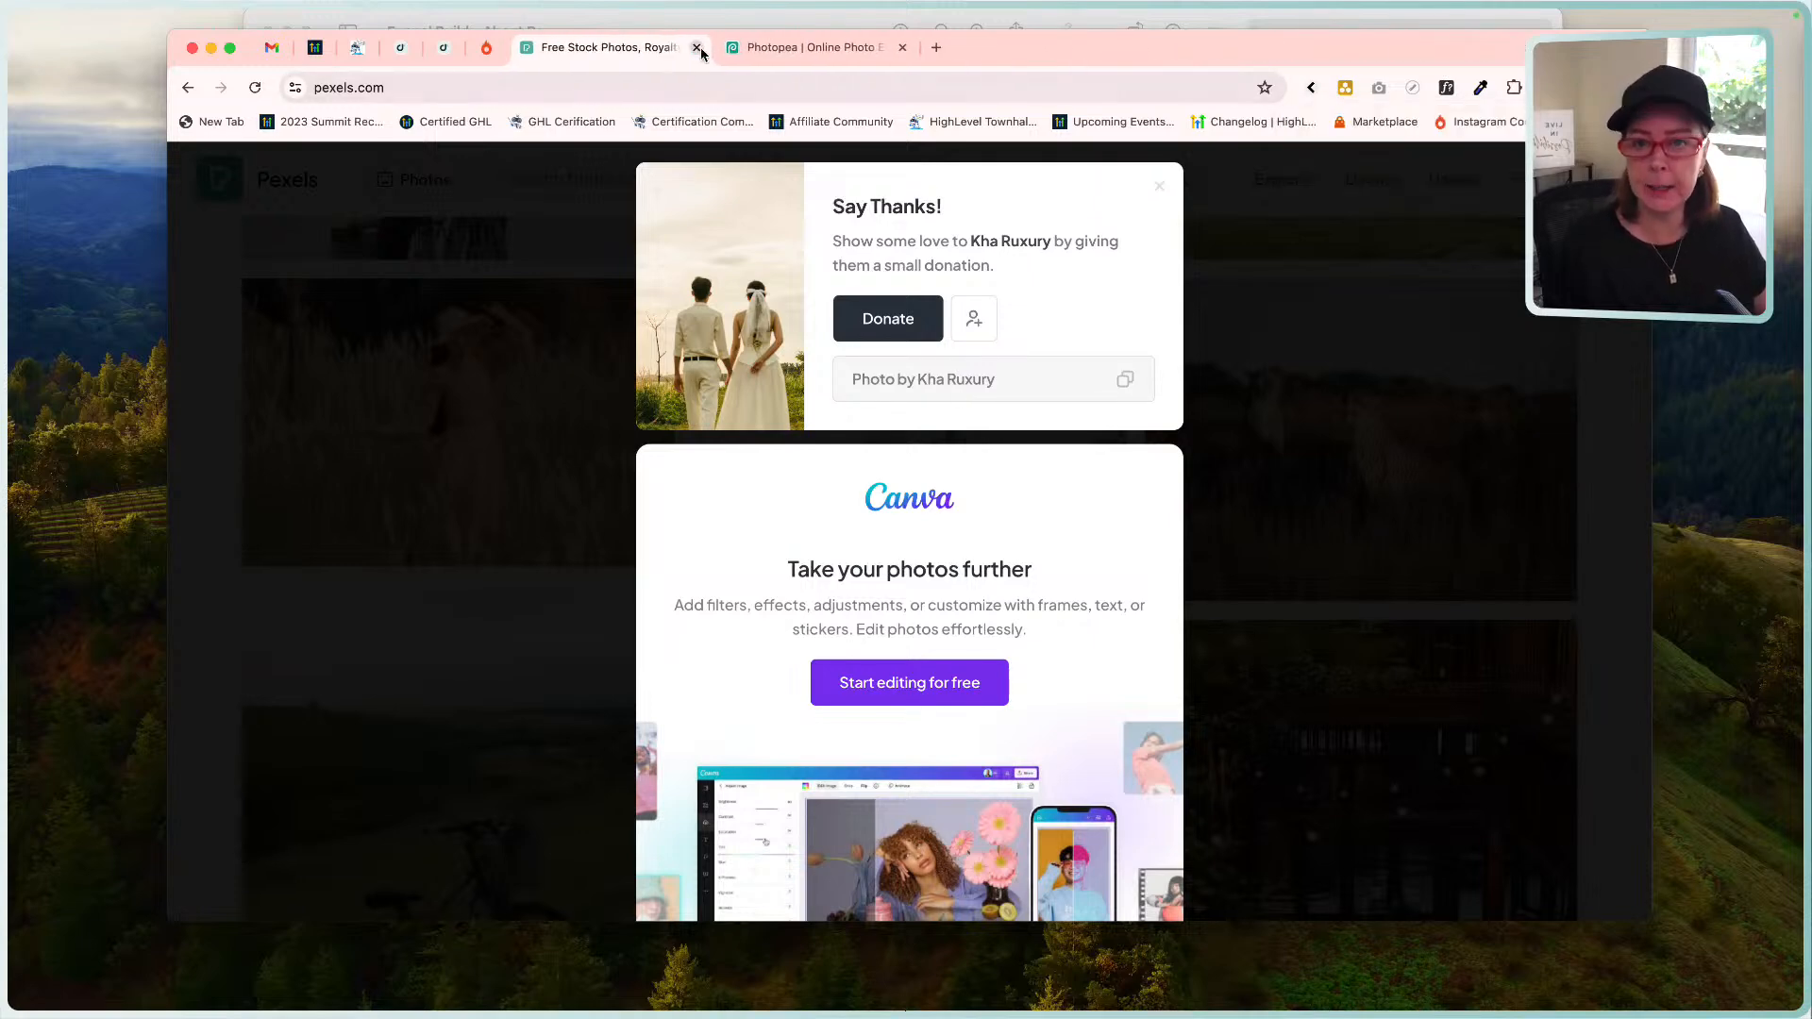
click(698, 49)
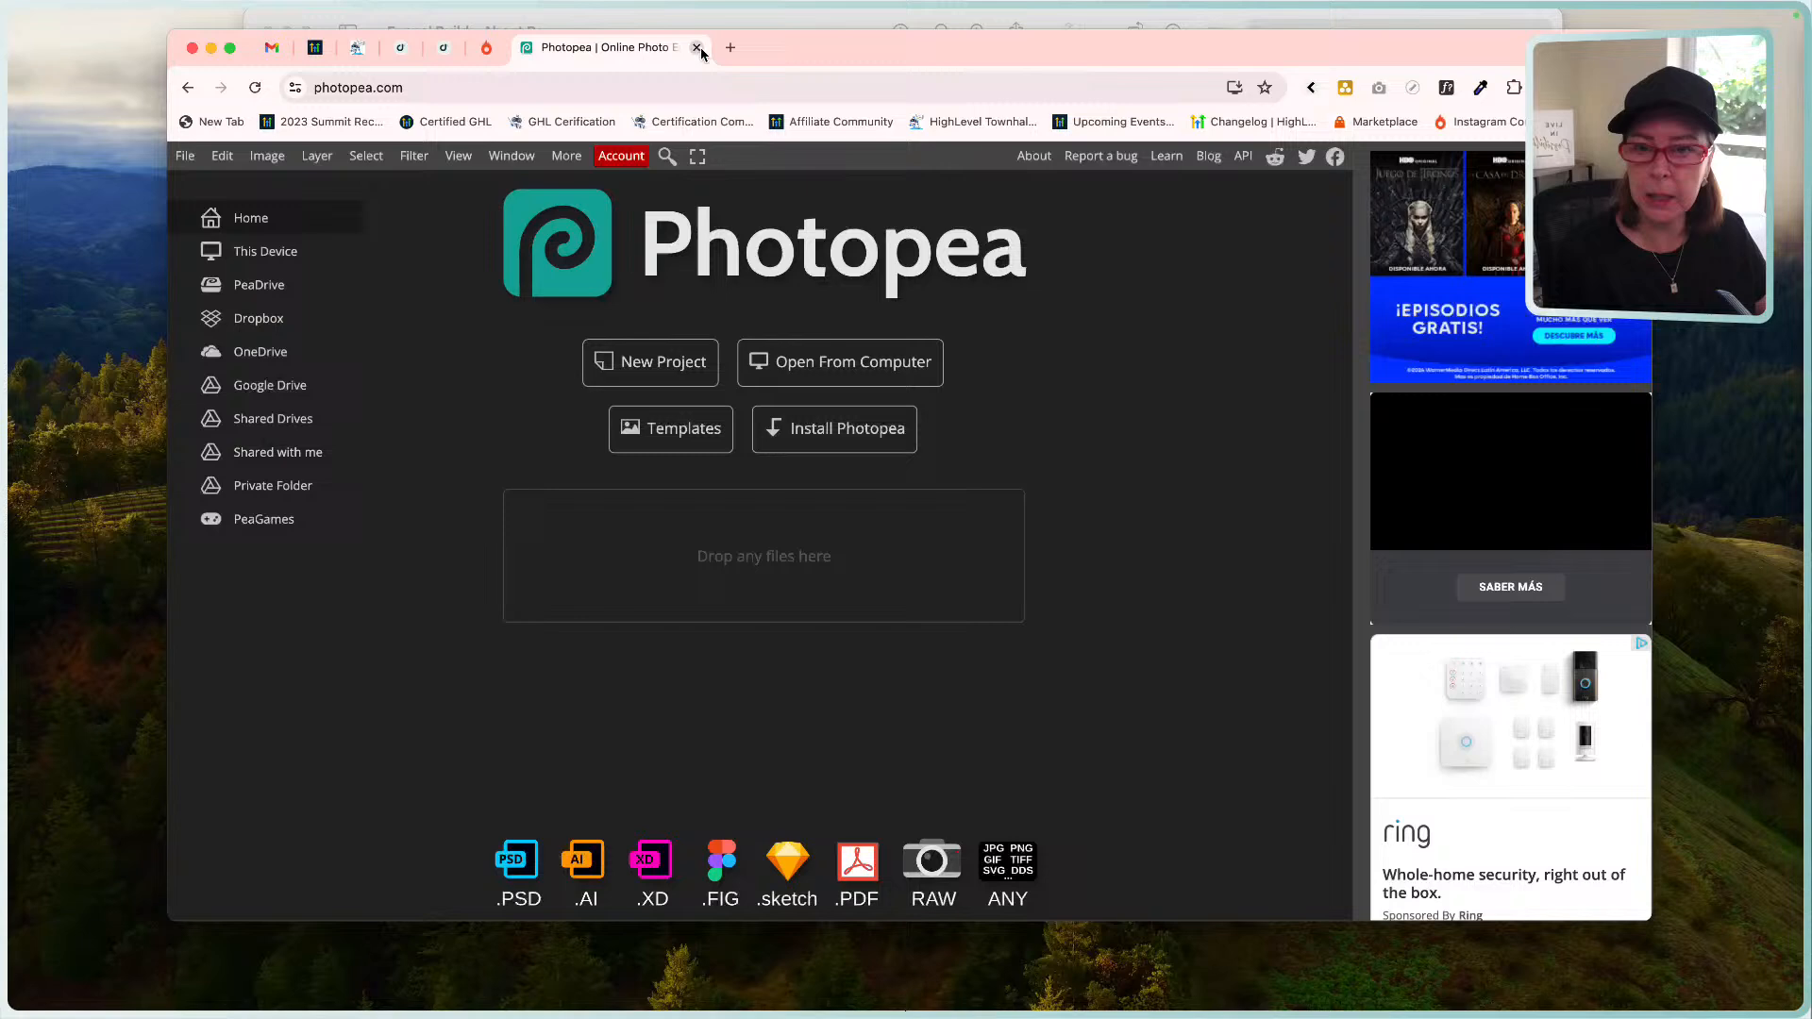
Open the downloaded pexels JPG from the Downloads folder in Photopea.
click(861, 359)
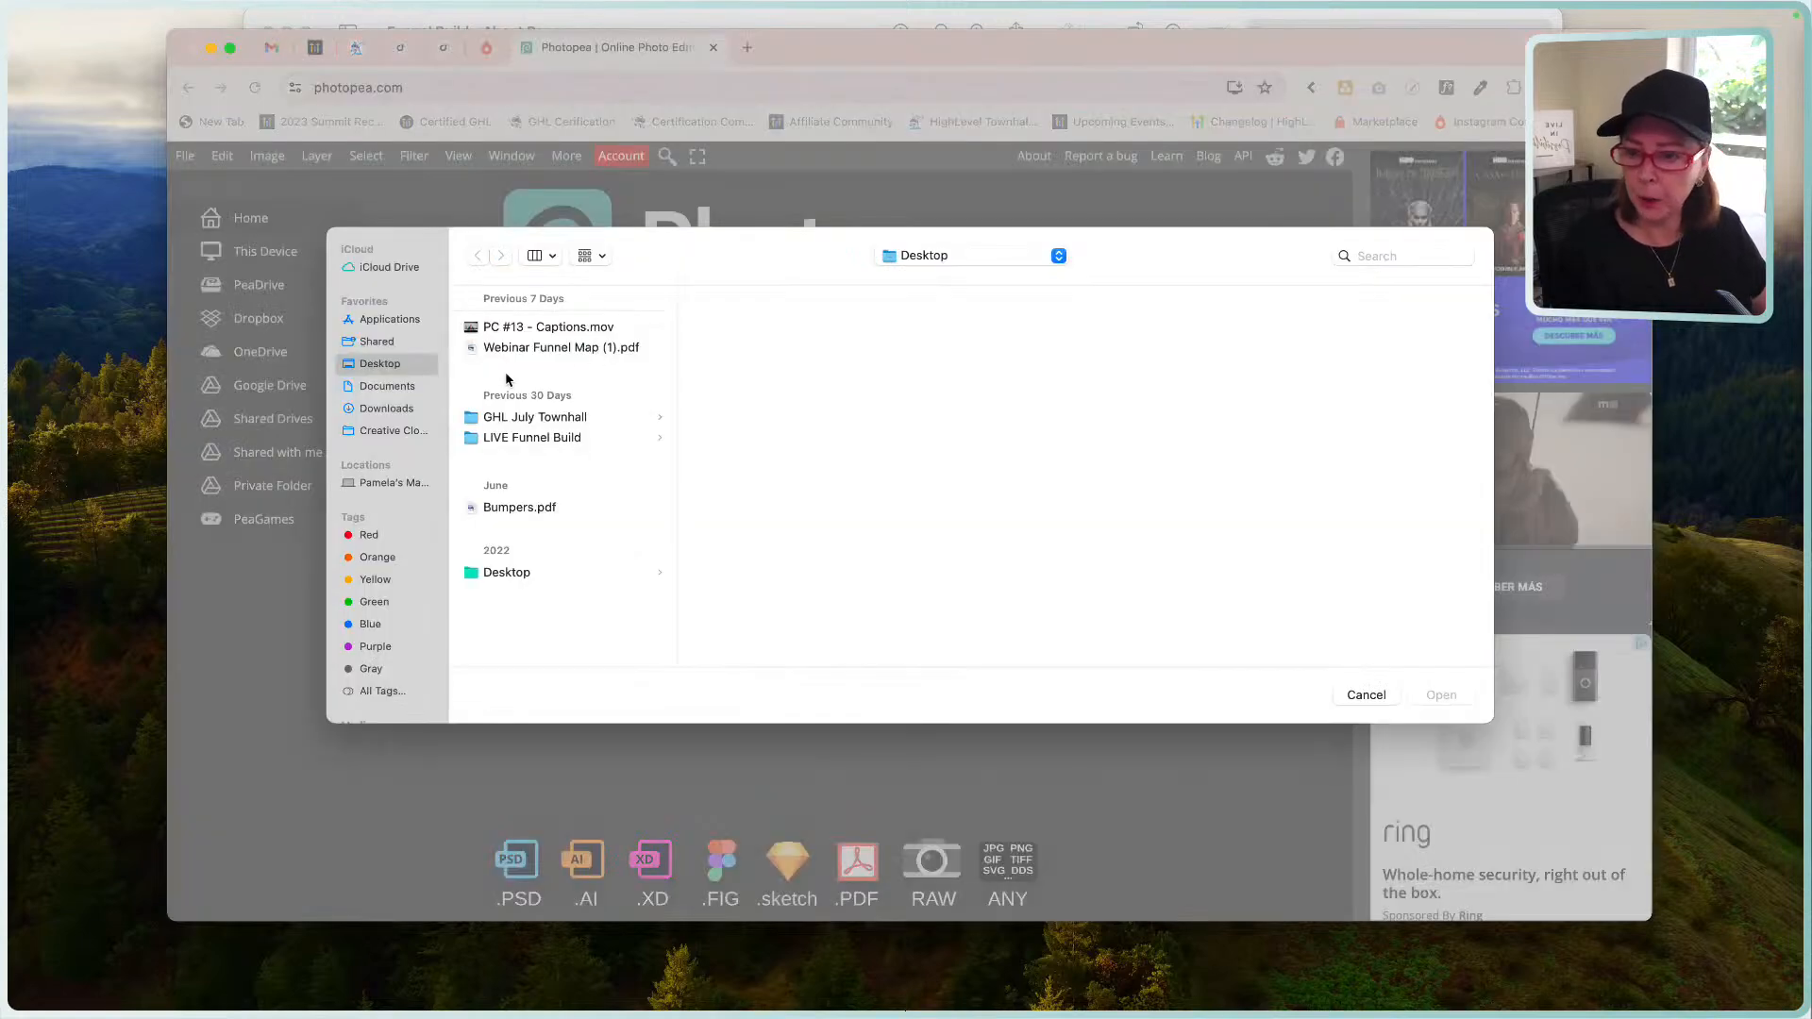
click(391, 414)
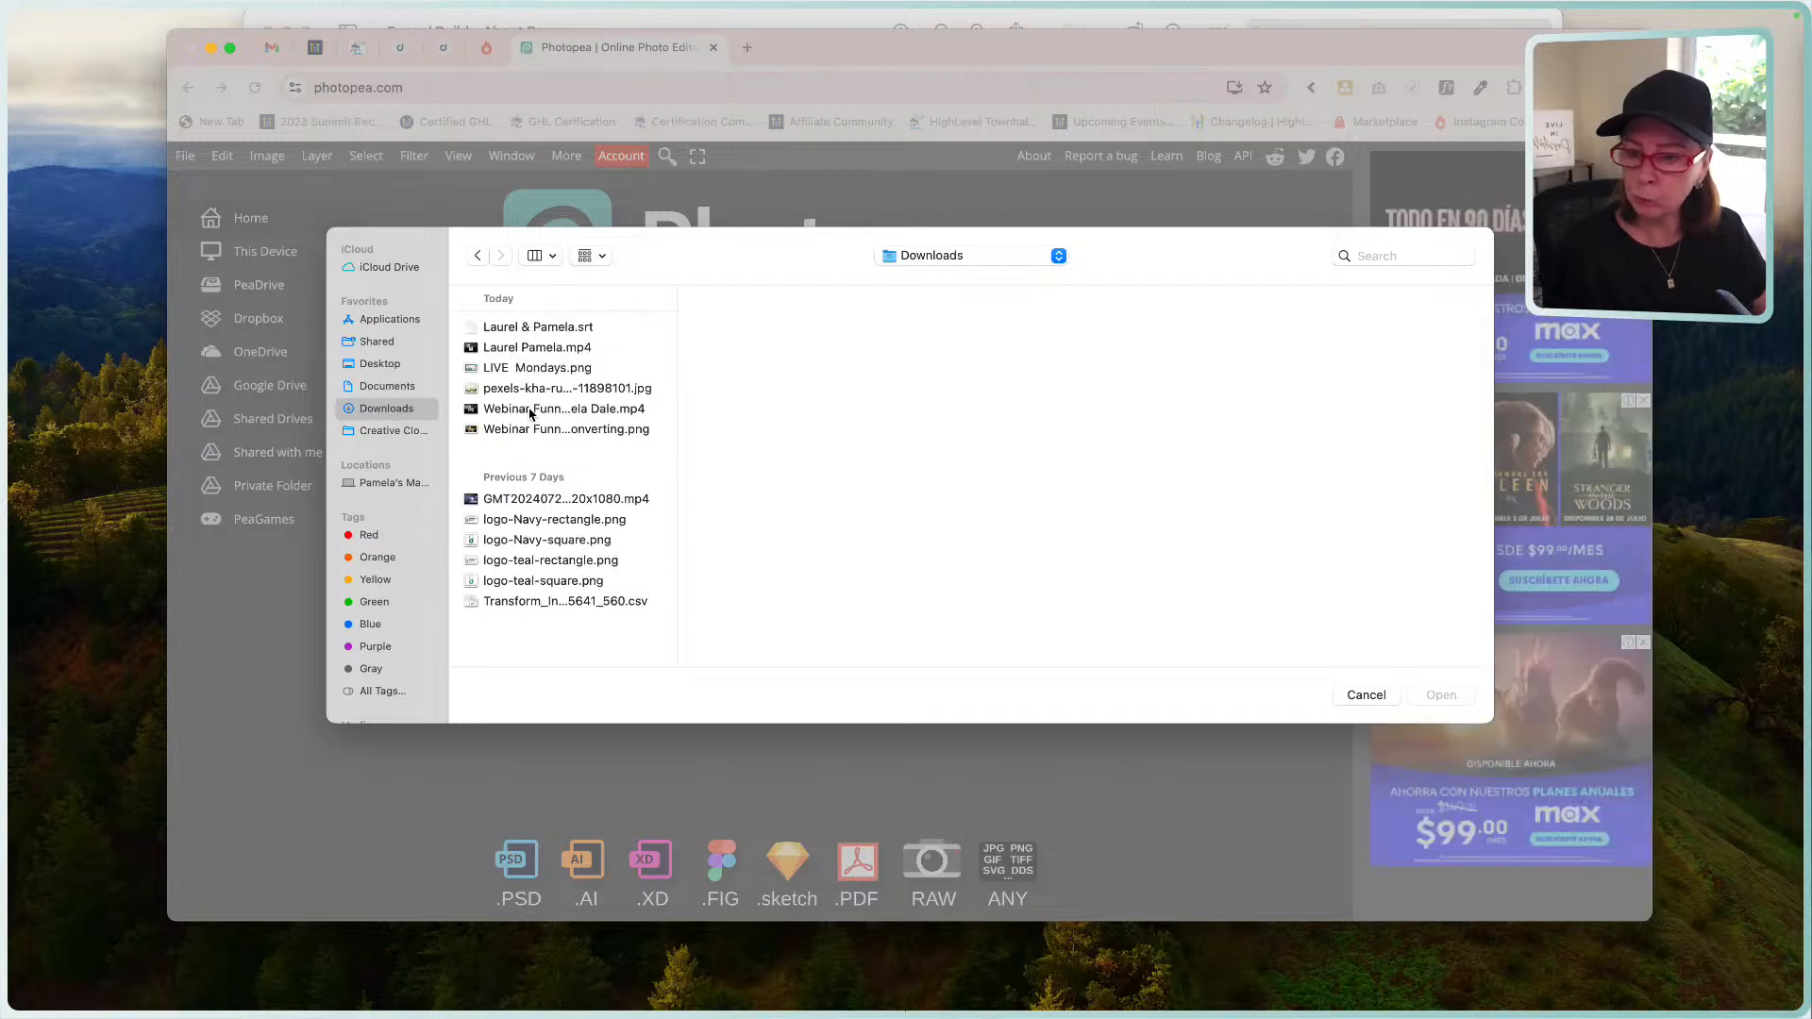
double_click(529, 389)
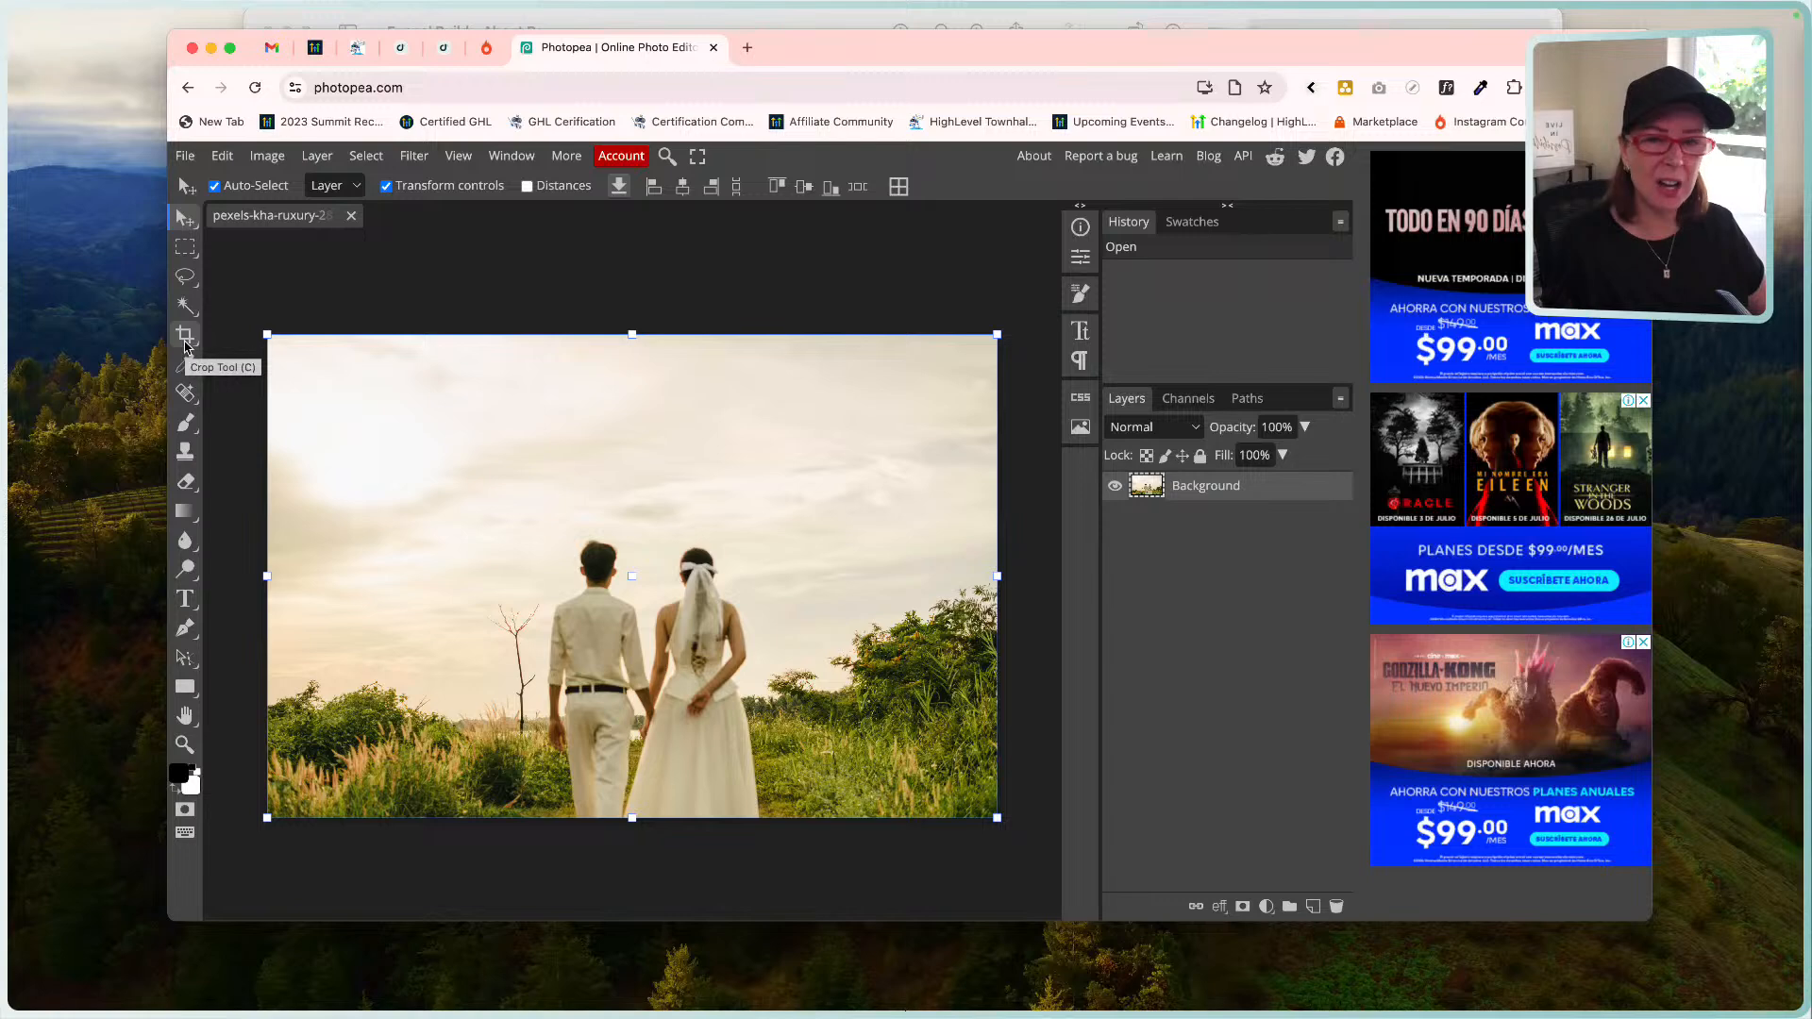
Crop the photo to a 1:1 square framed around the couple.
click(186, 336)
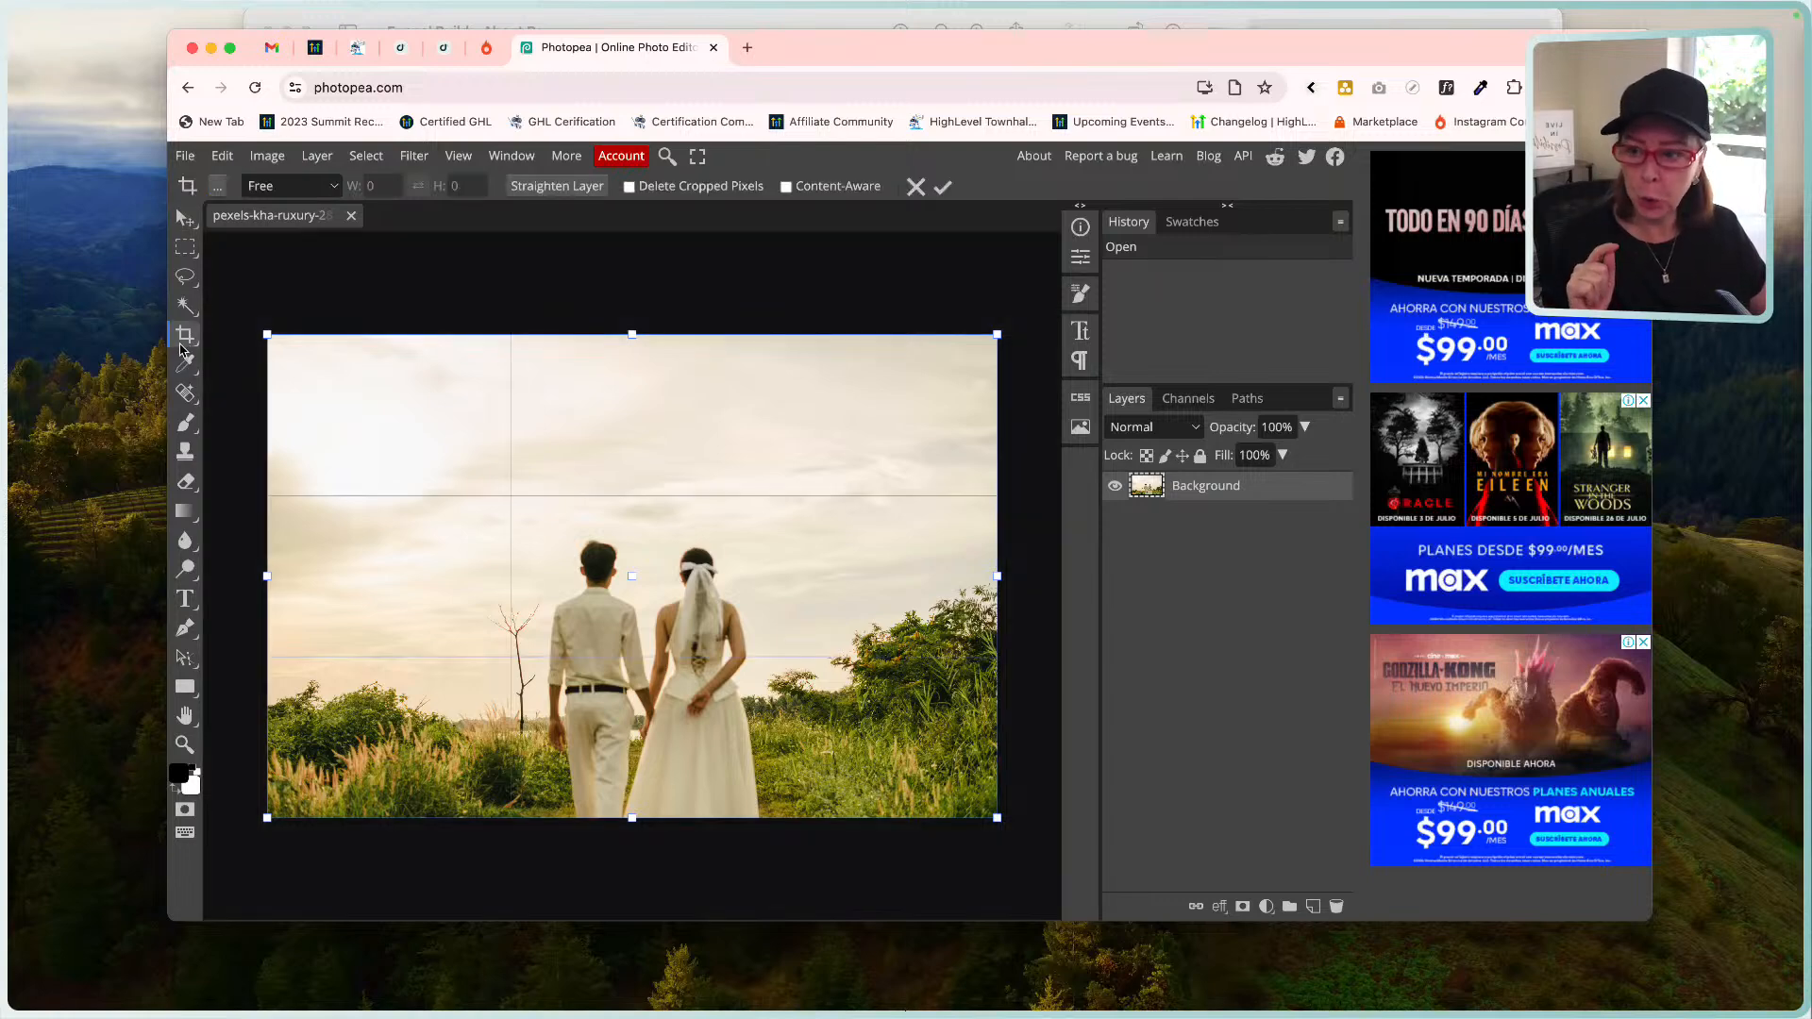
click(274, 186)
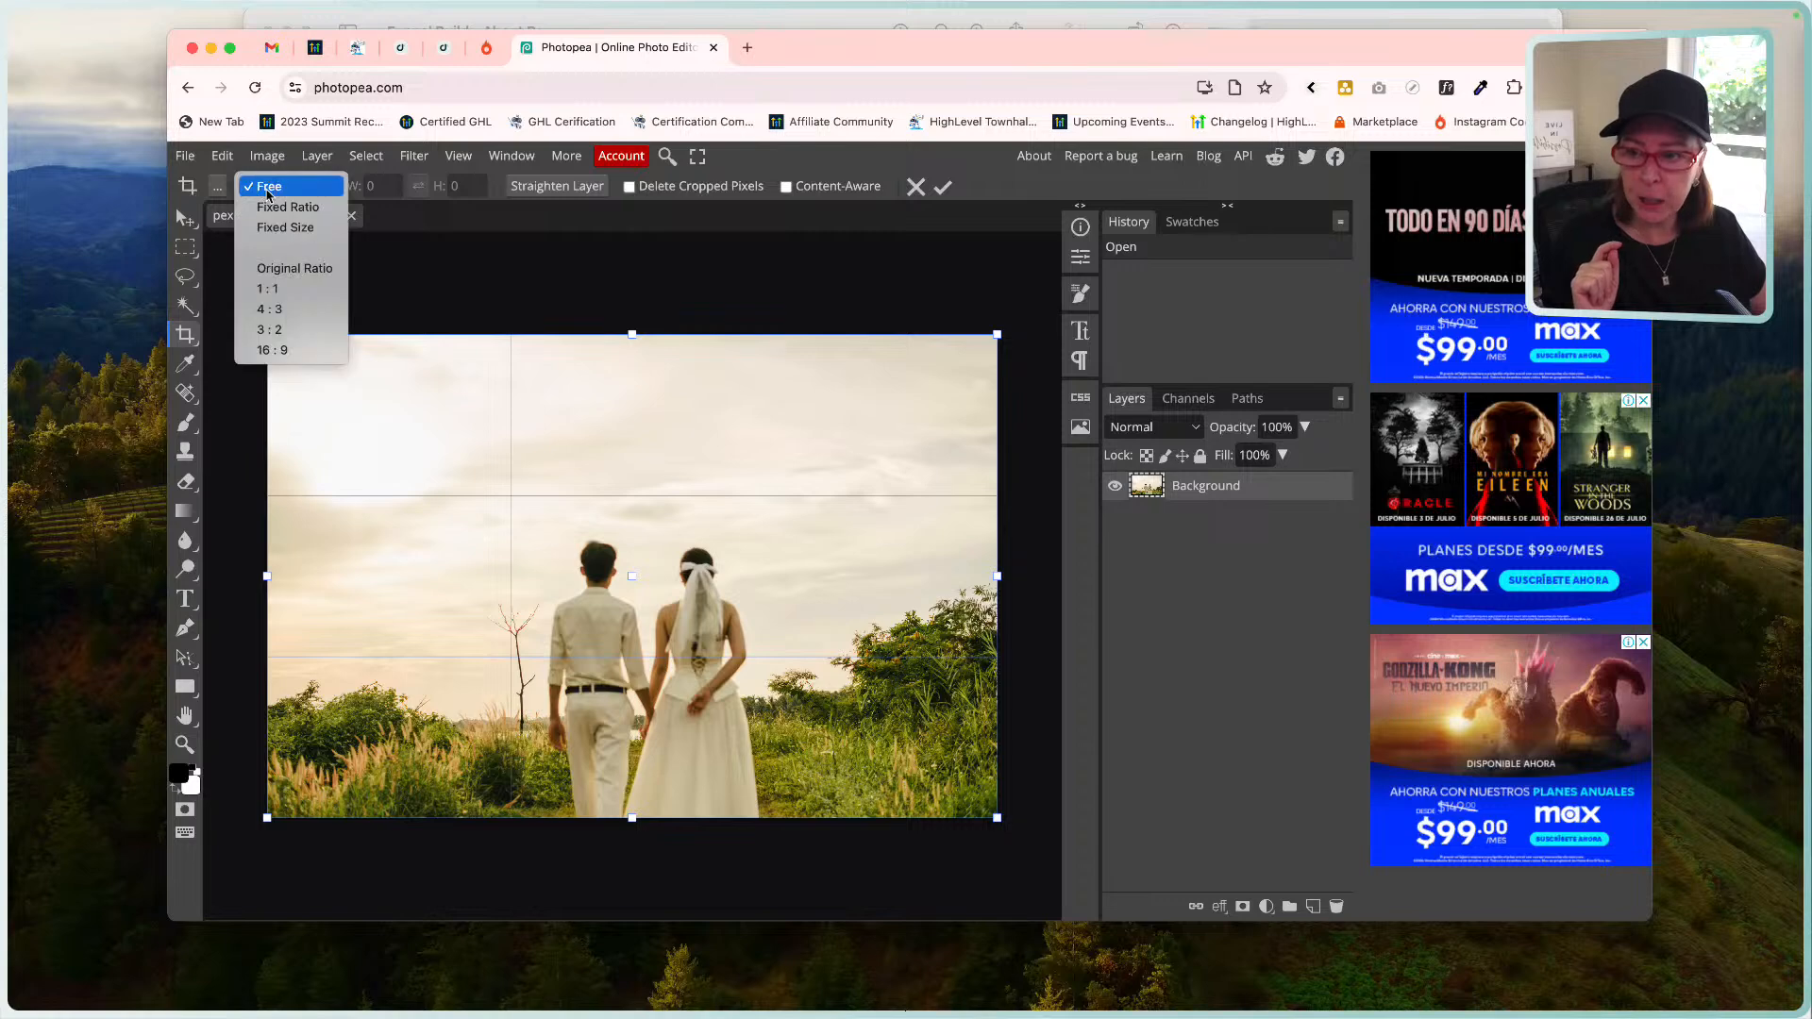
click(291, 293)
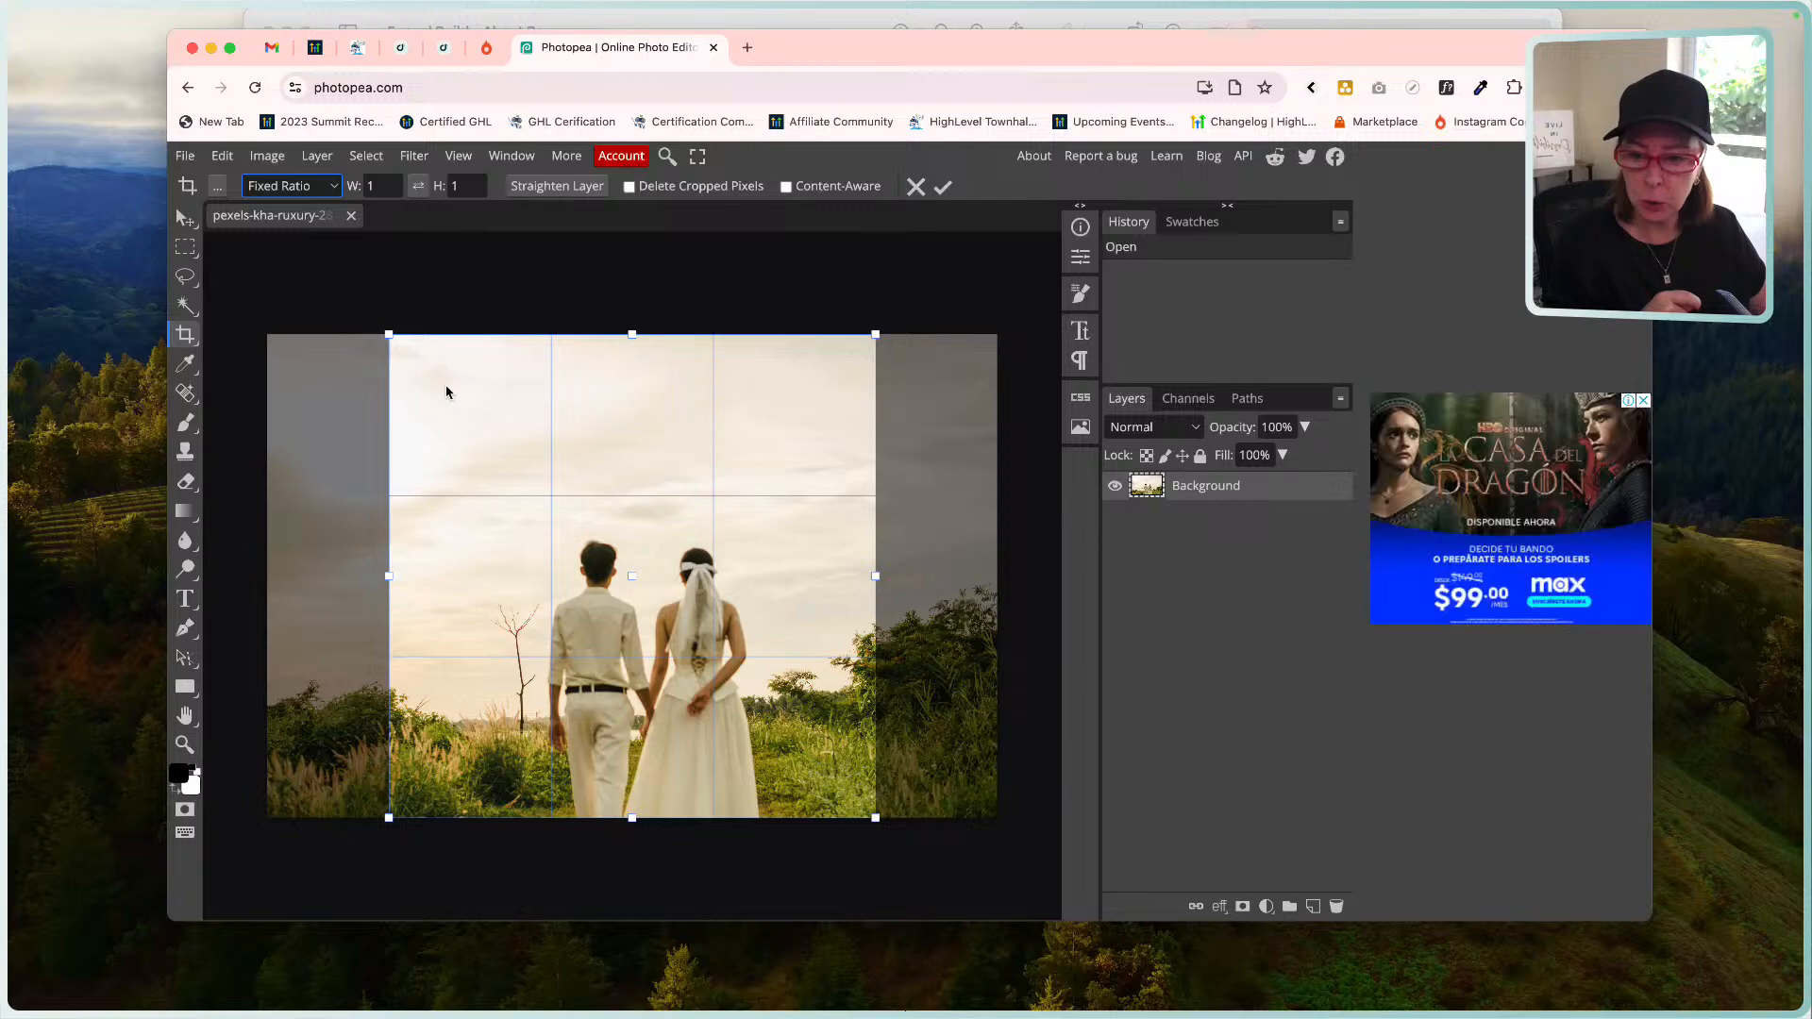
drag(389, 335, 474, 483)
drag(645, 559, 597, 561)
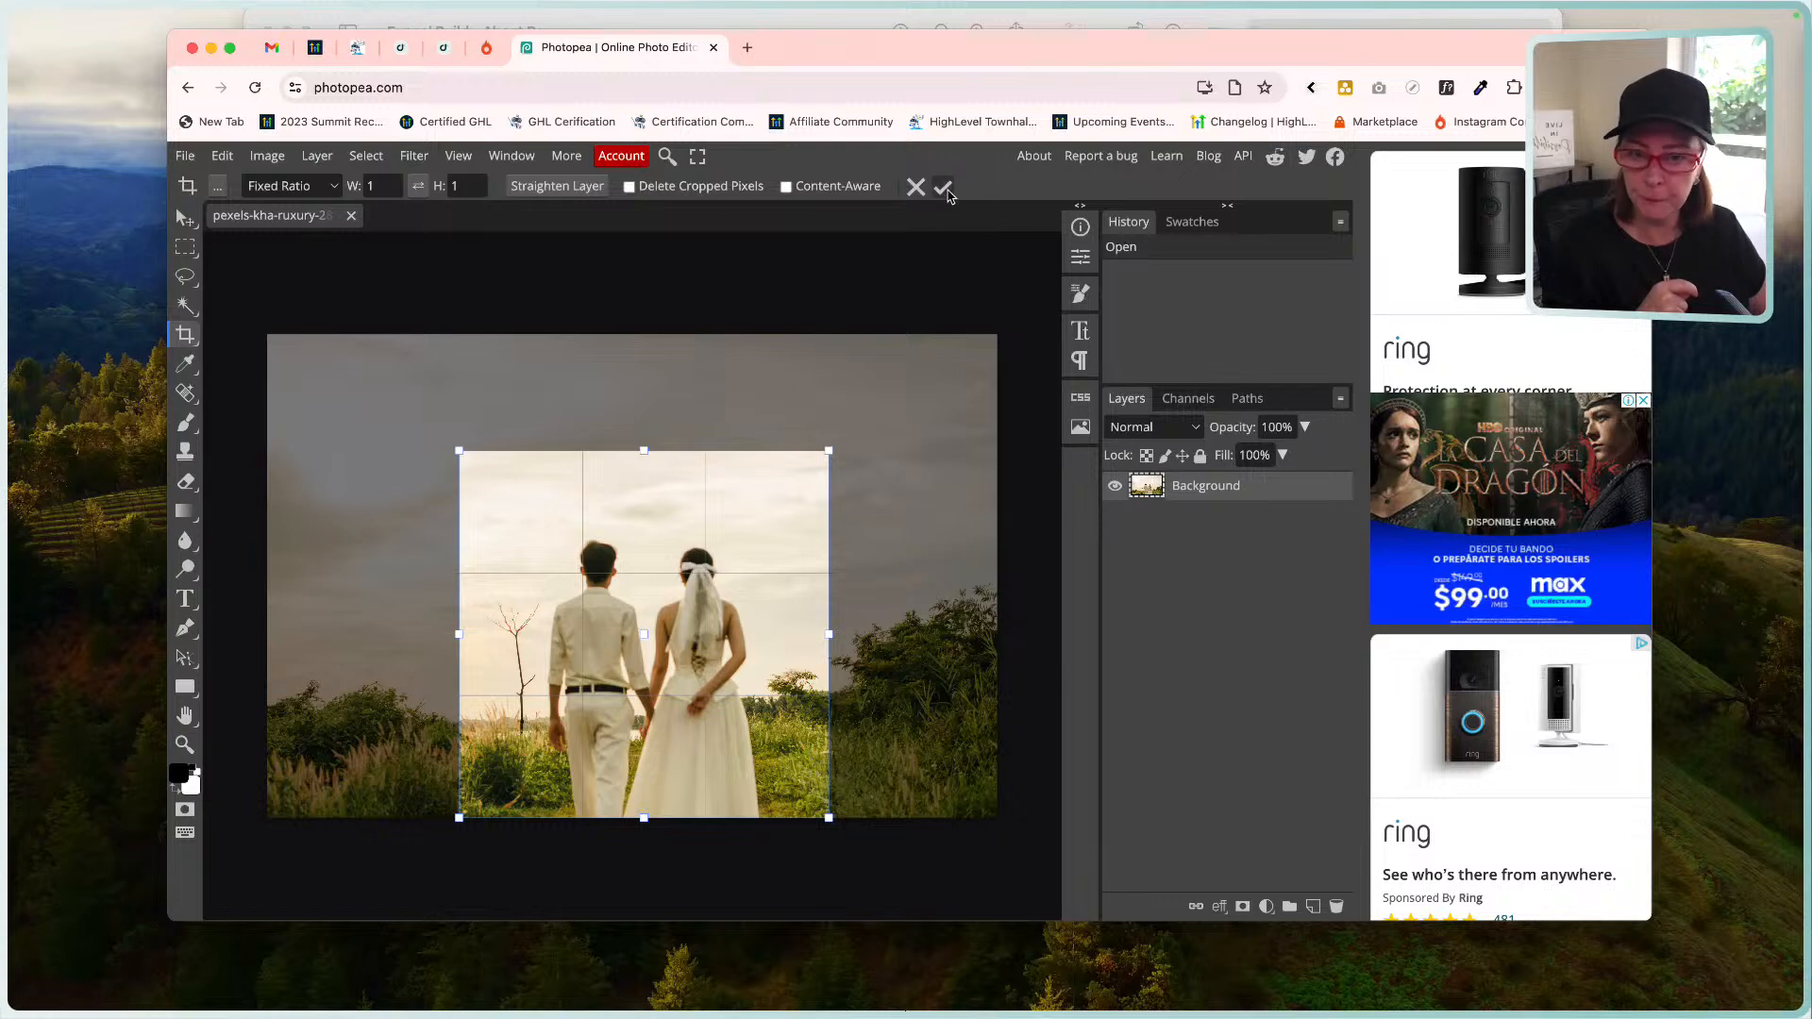
click(944, 188)
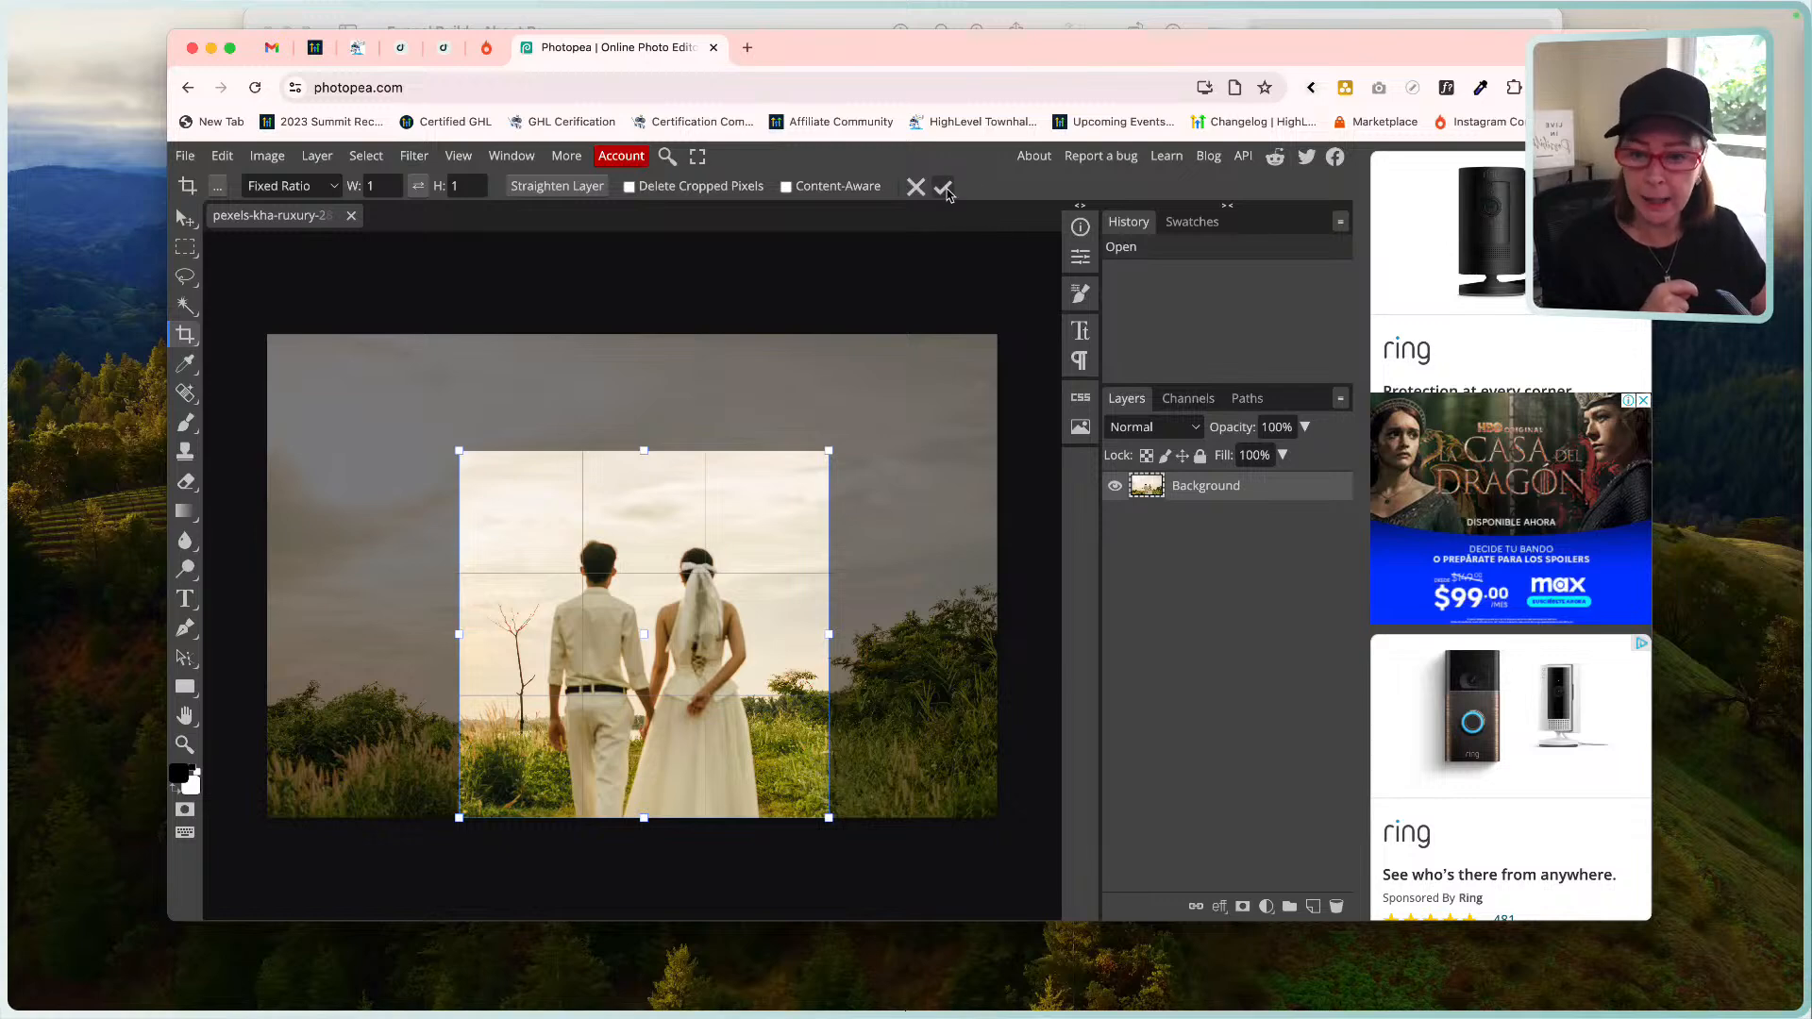
Resize the square photo to 1080 × 1080 px in Image Size.
click(265, 156)
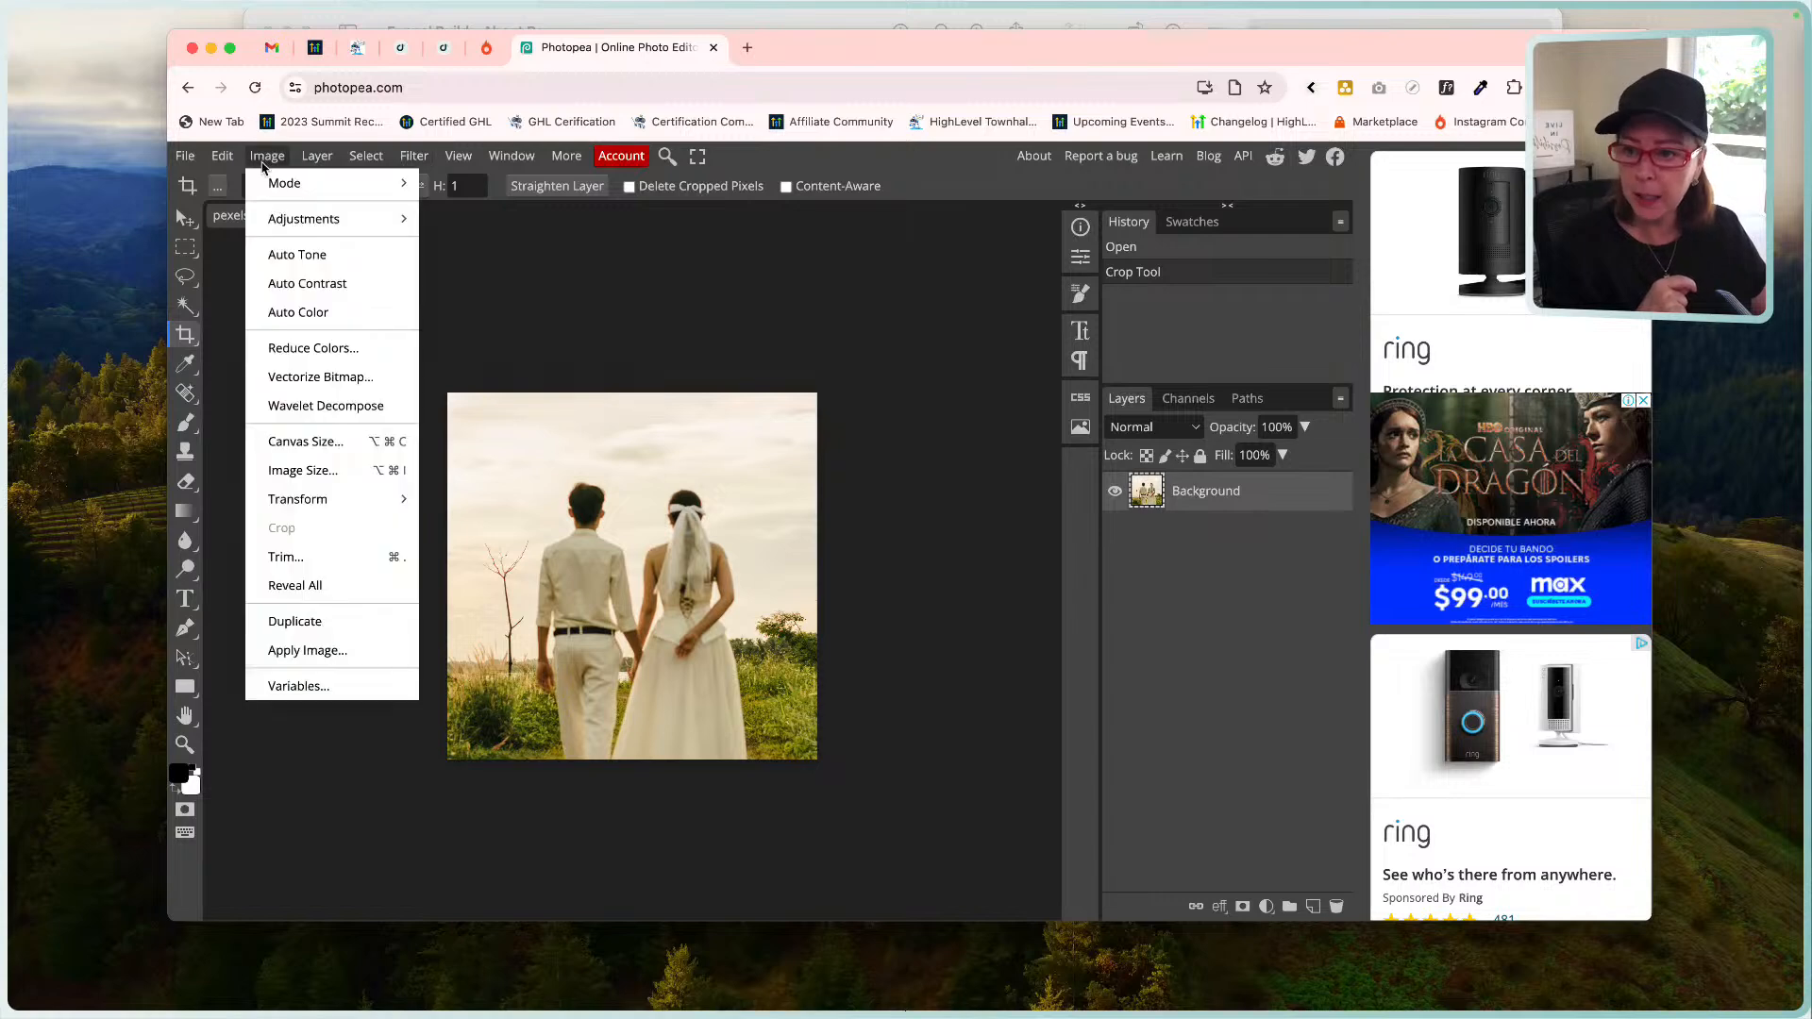
click(312, 470)
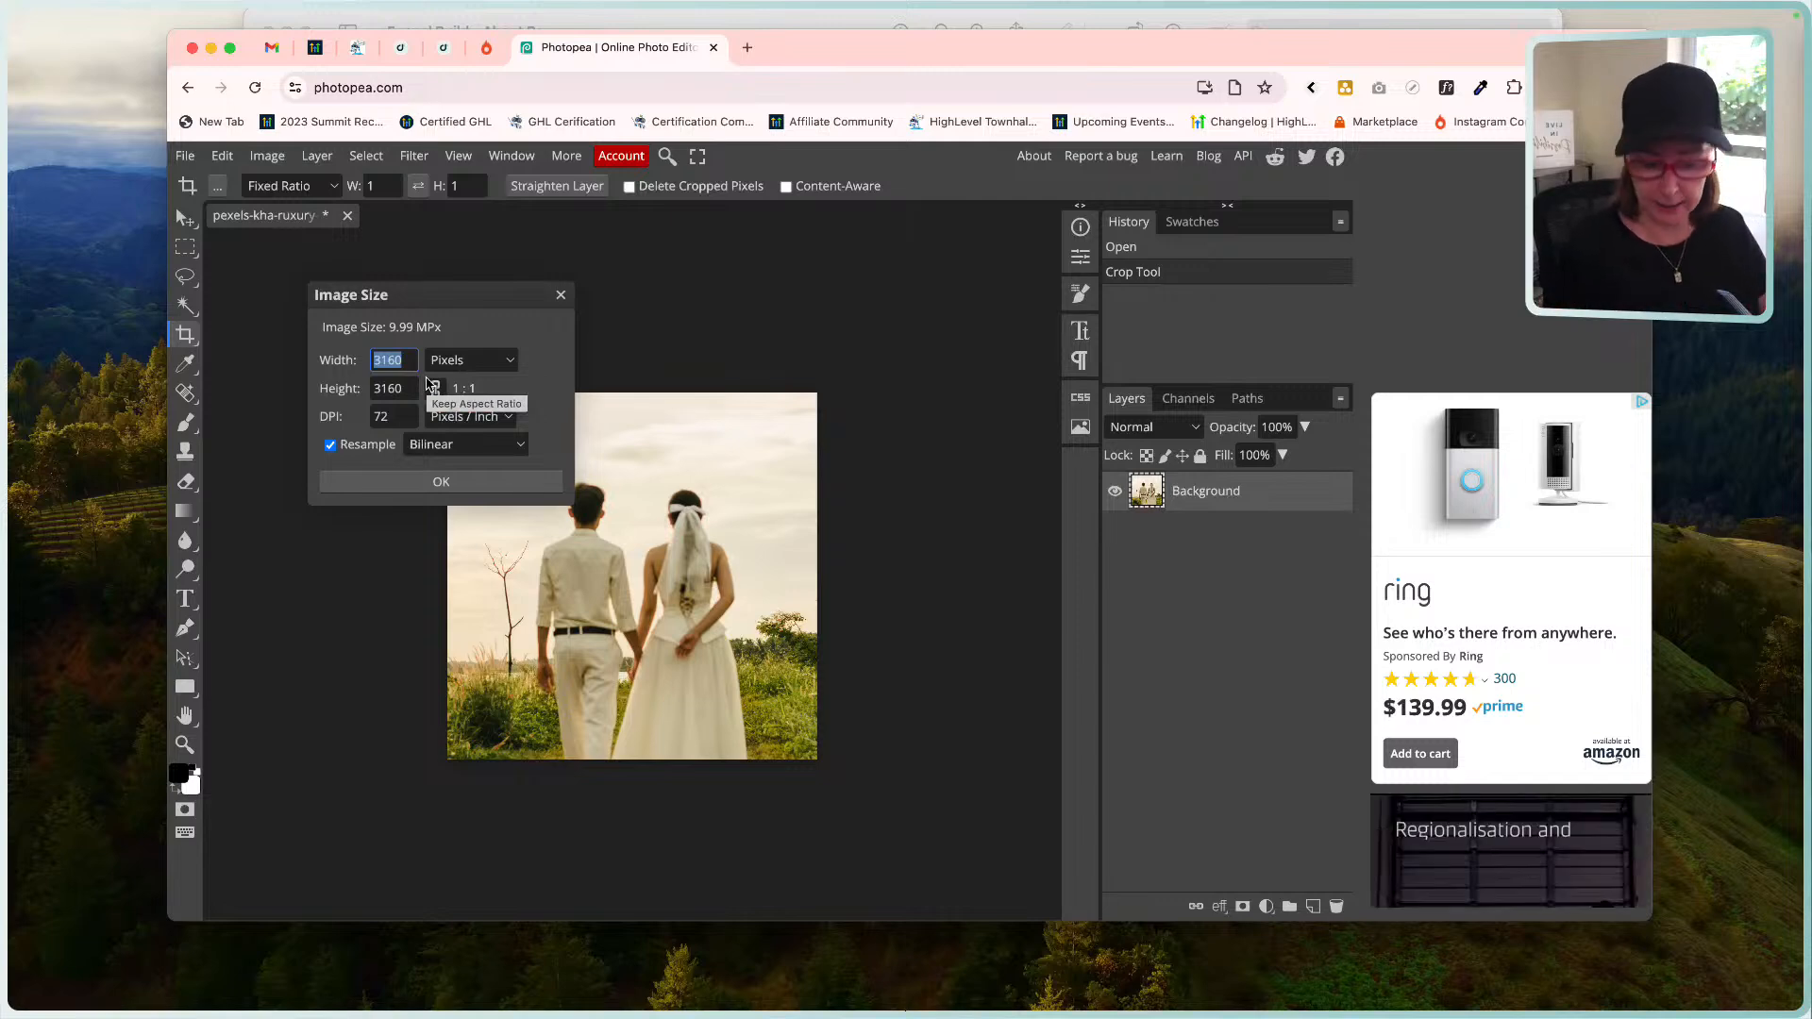
text(1080)
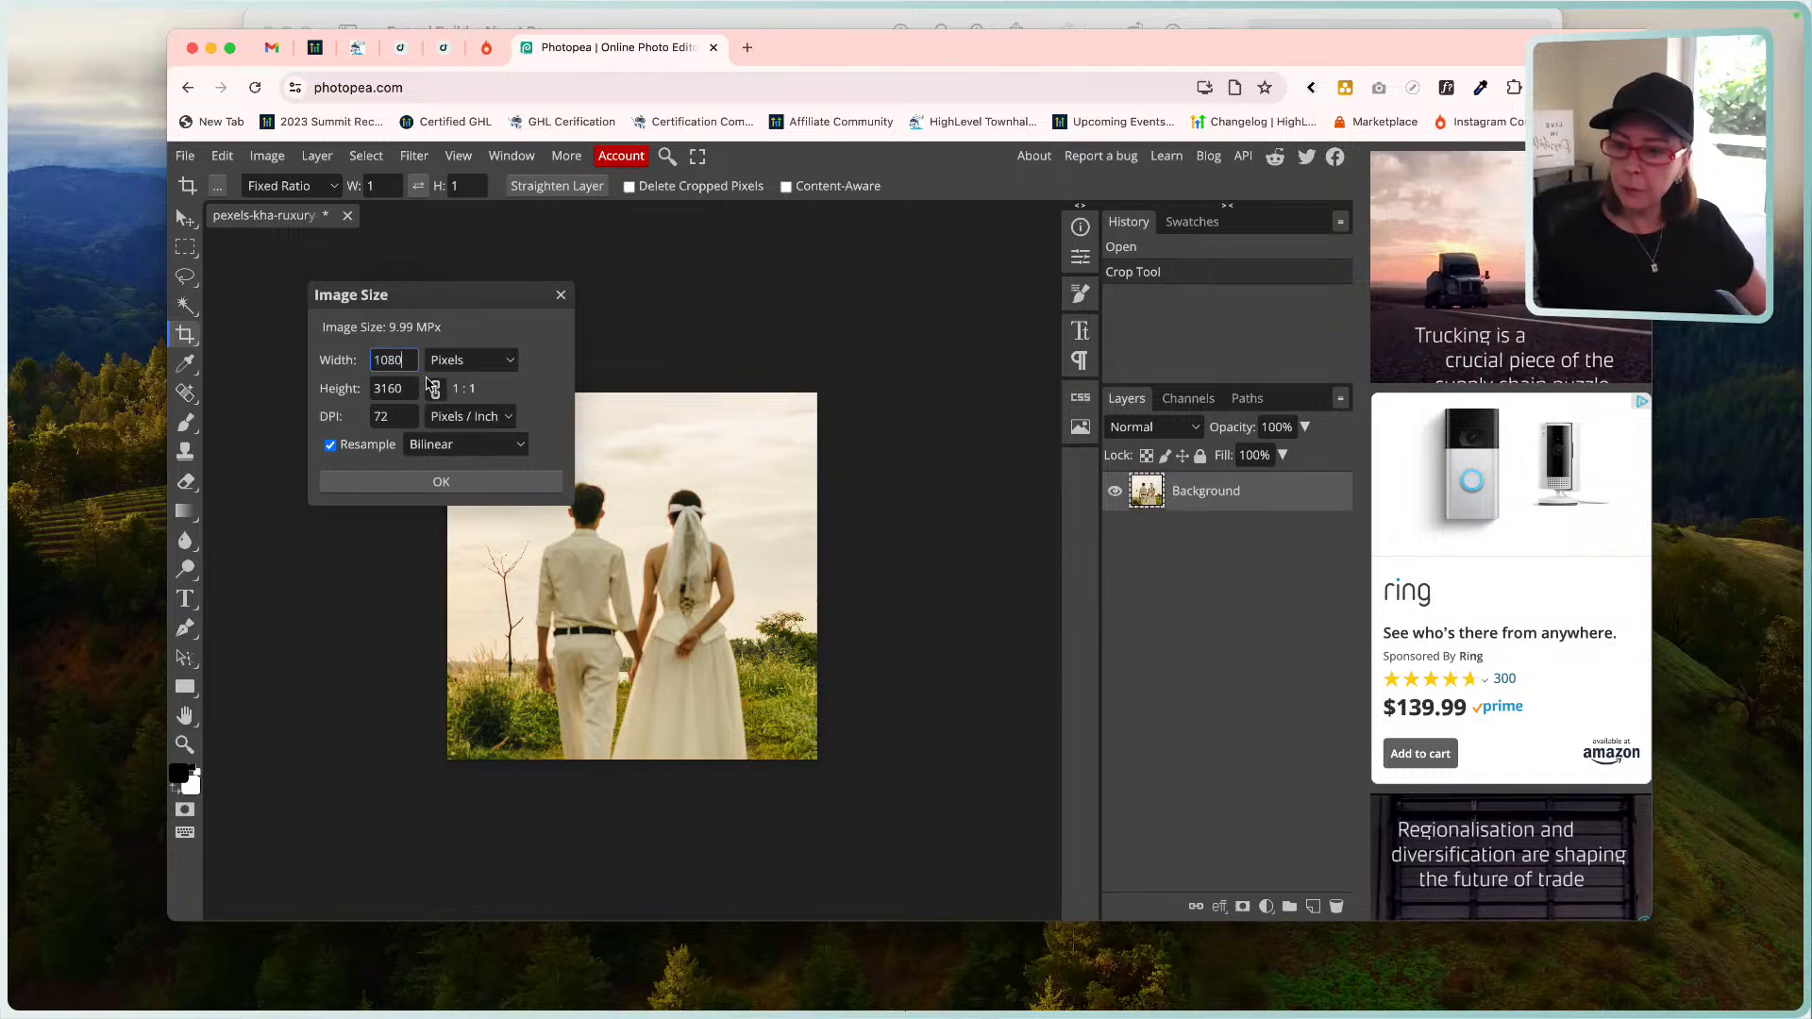
key(Tab)
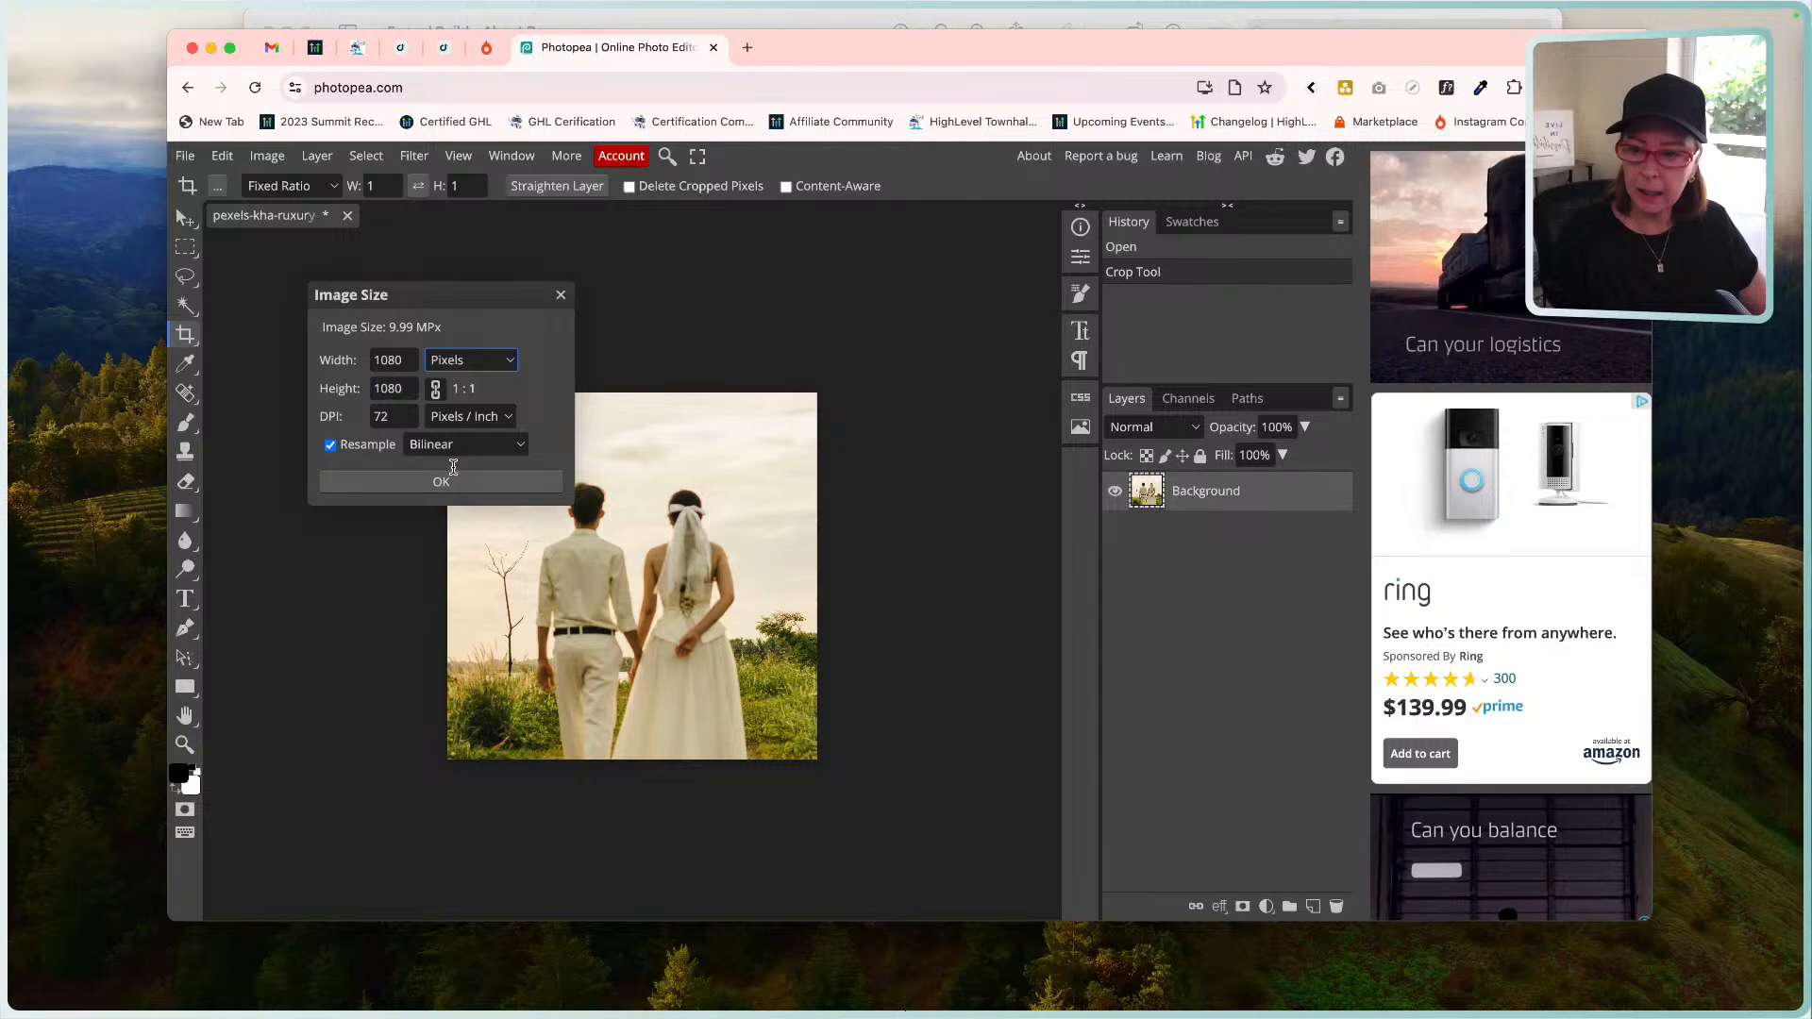
click(440, 482)
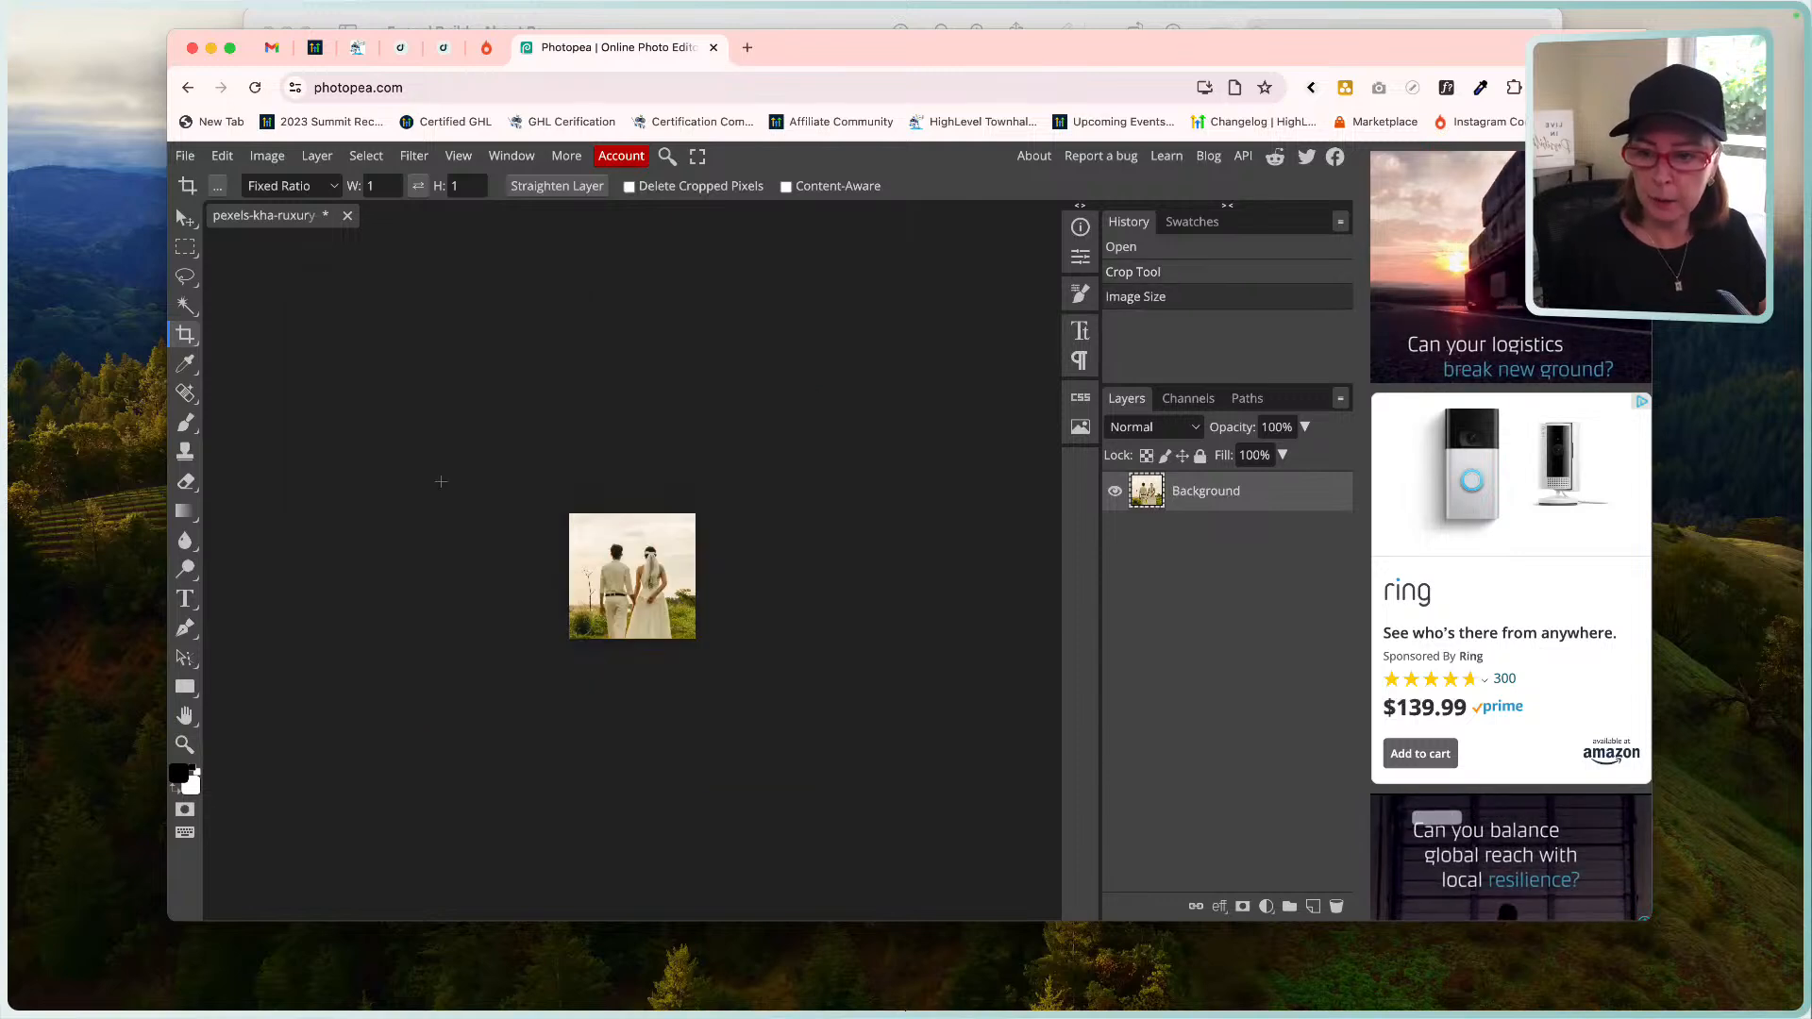
Export the photo as a WEBP file and return to the HighLevel builder.
click(188, 157)
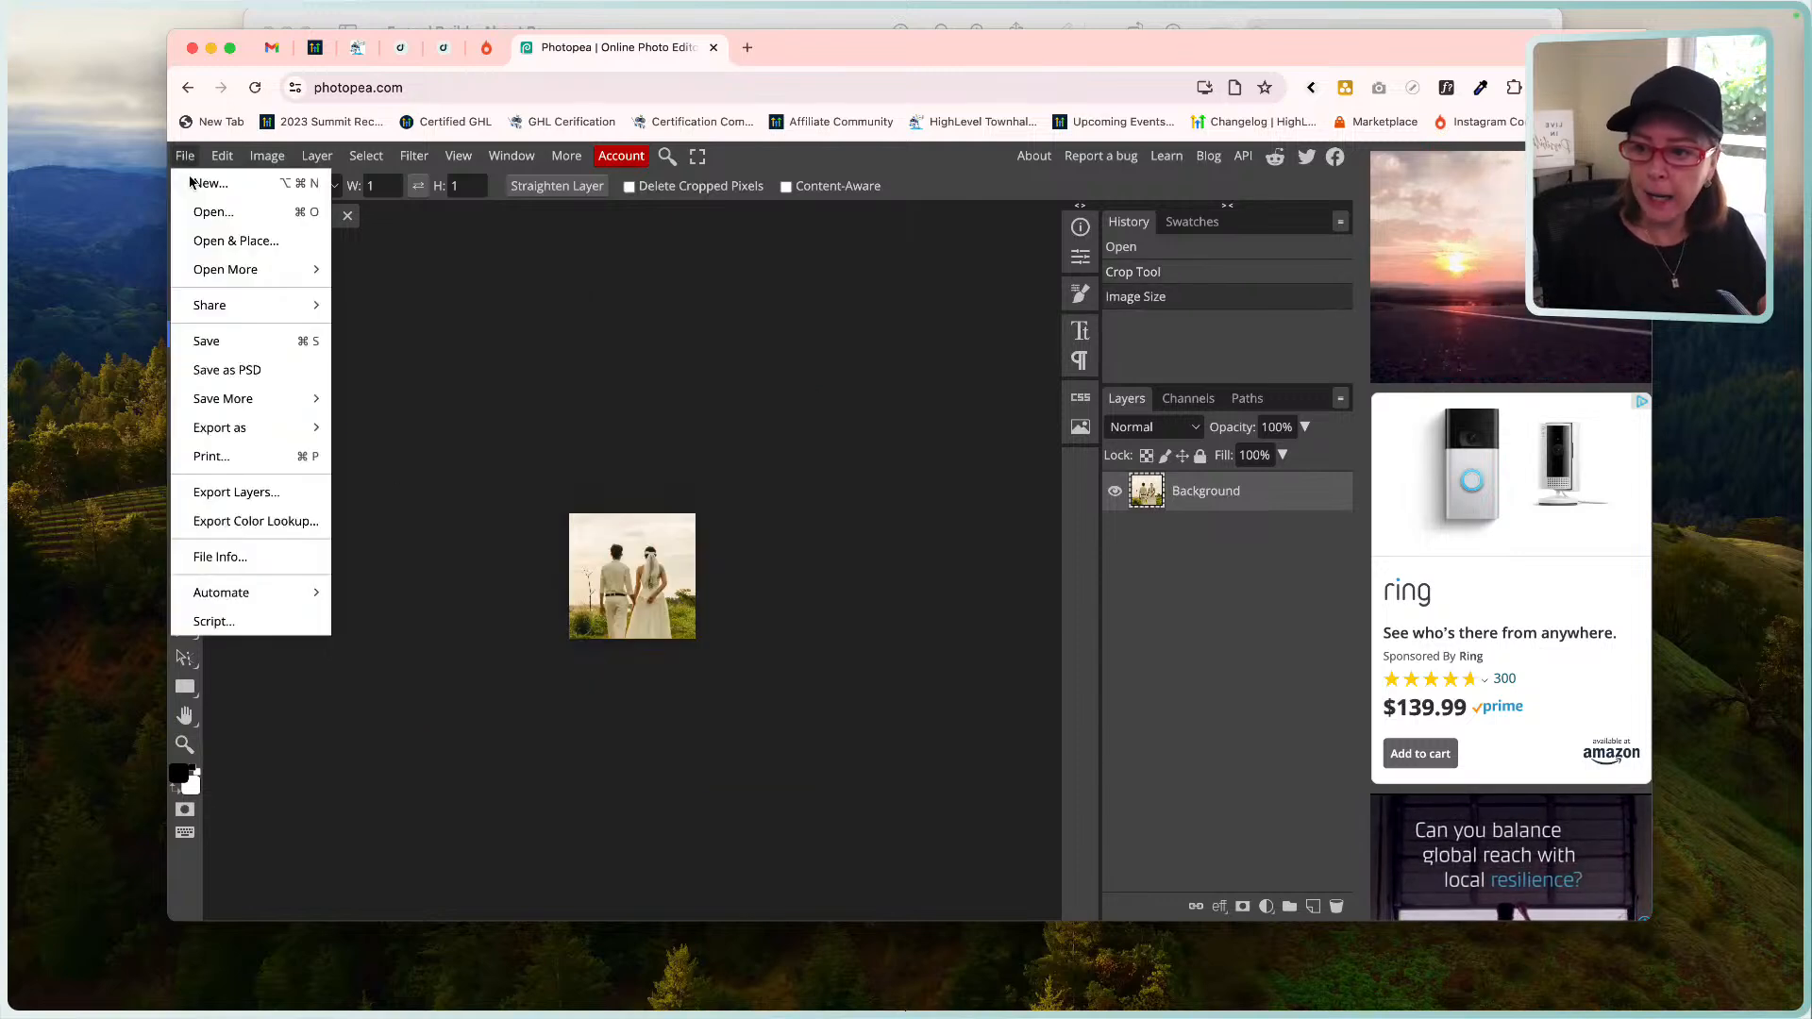
mouse_move(231, 431)
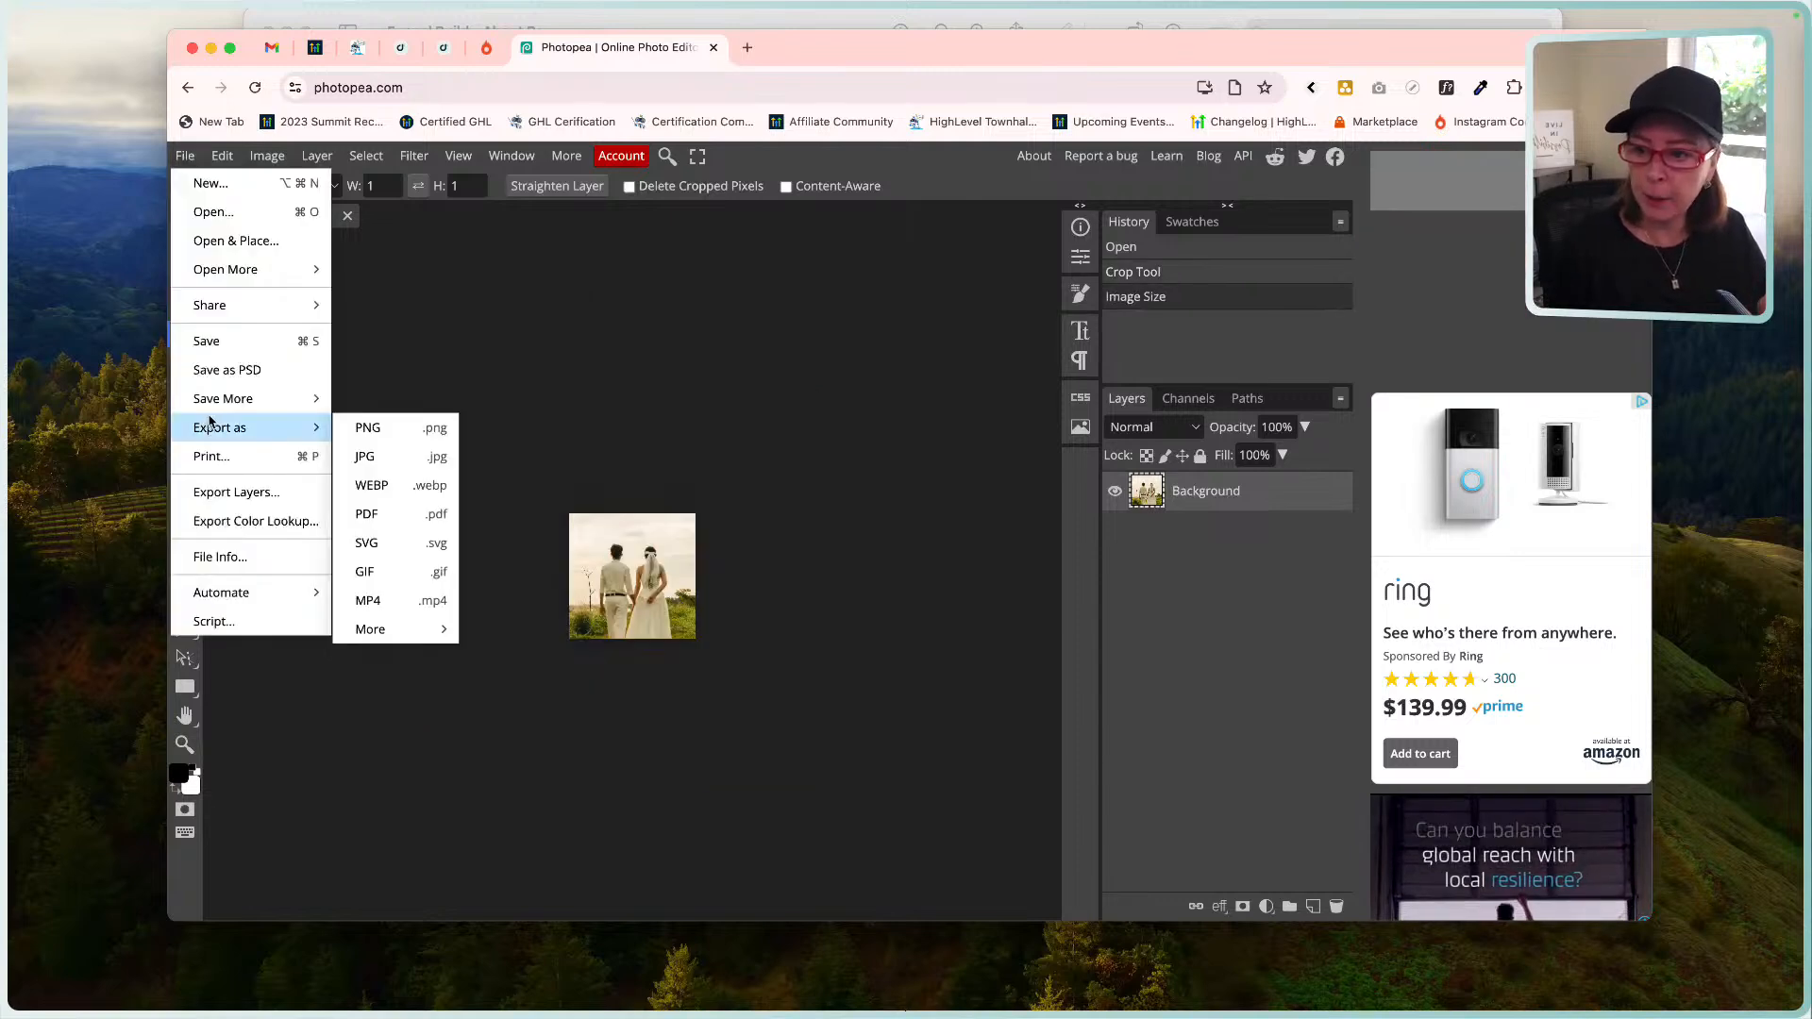
click(420, 486)
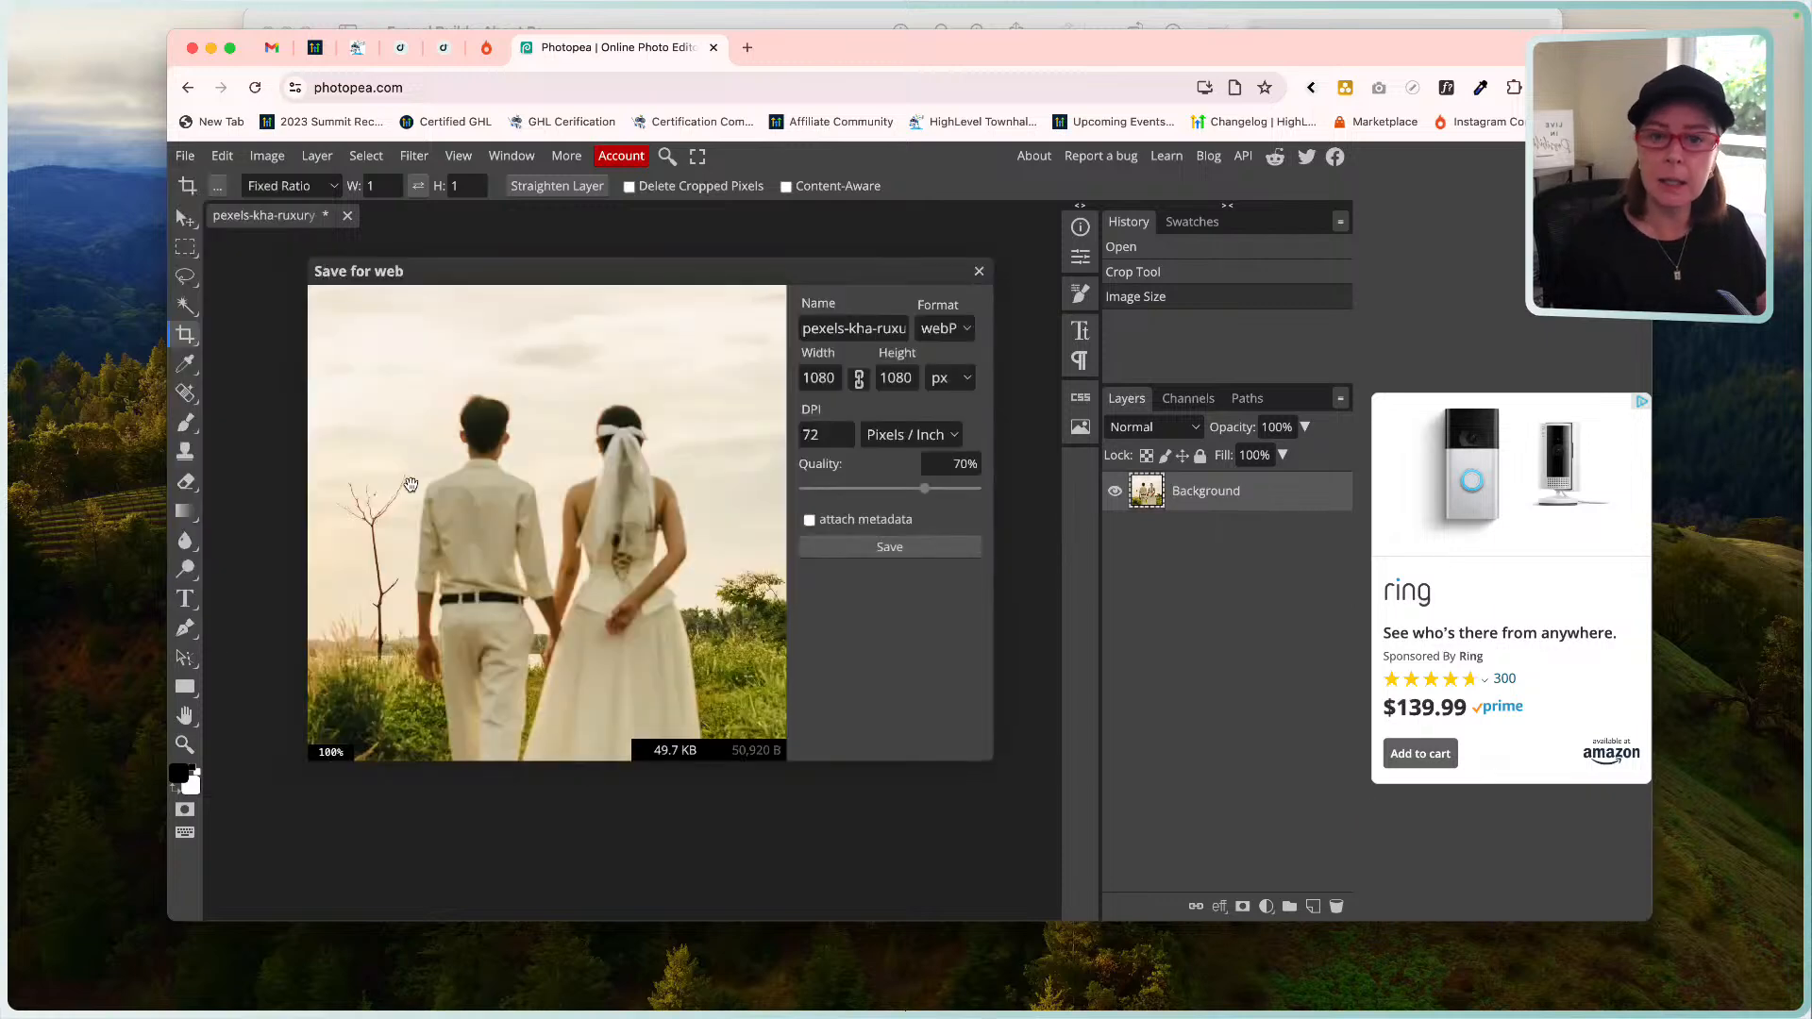
click(883, 552)
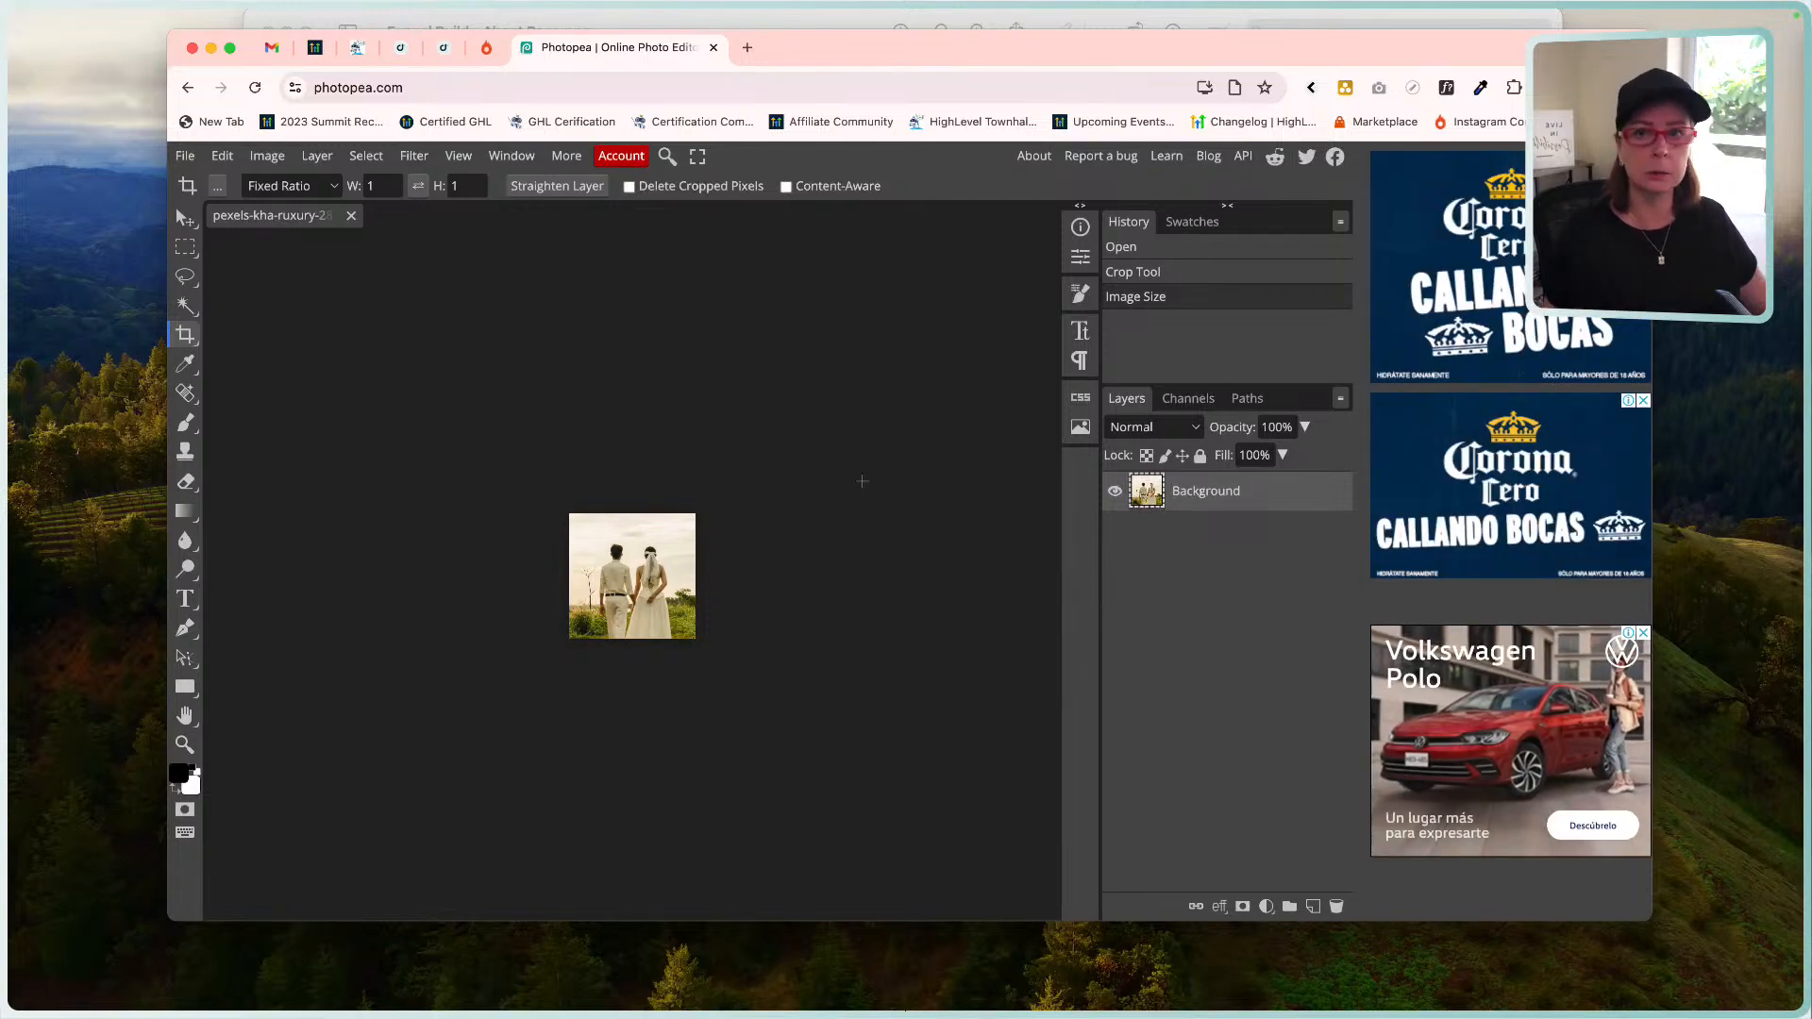
click(444, 46)
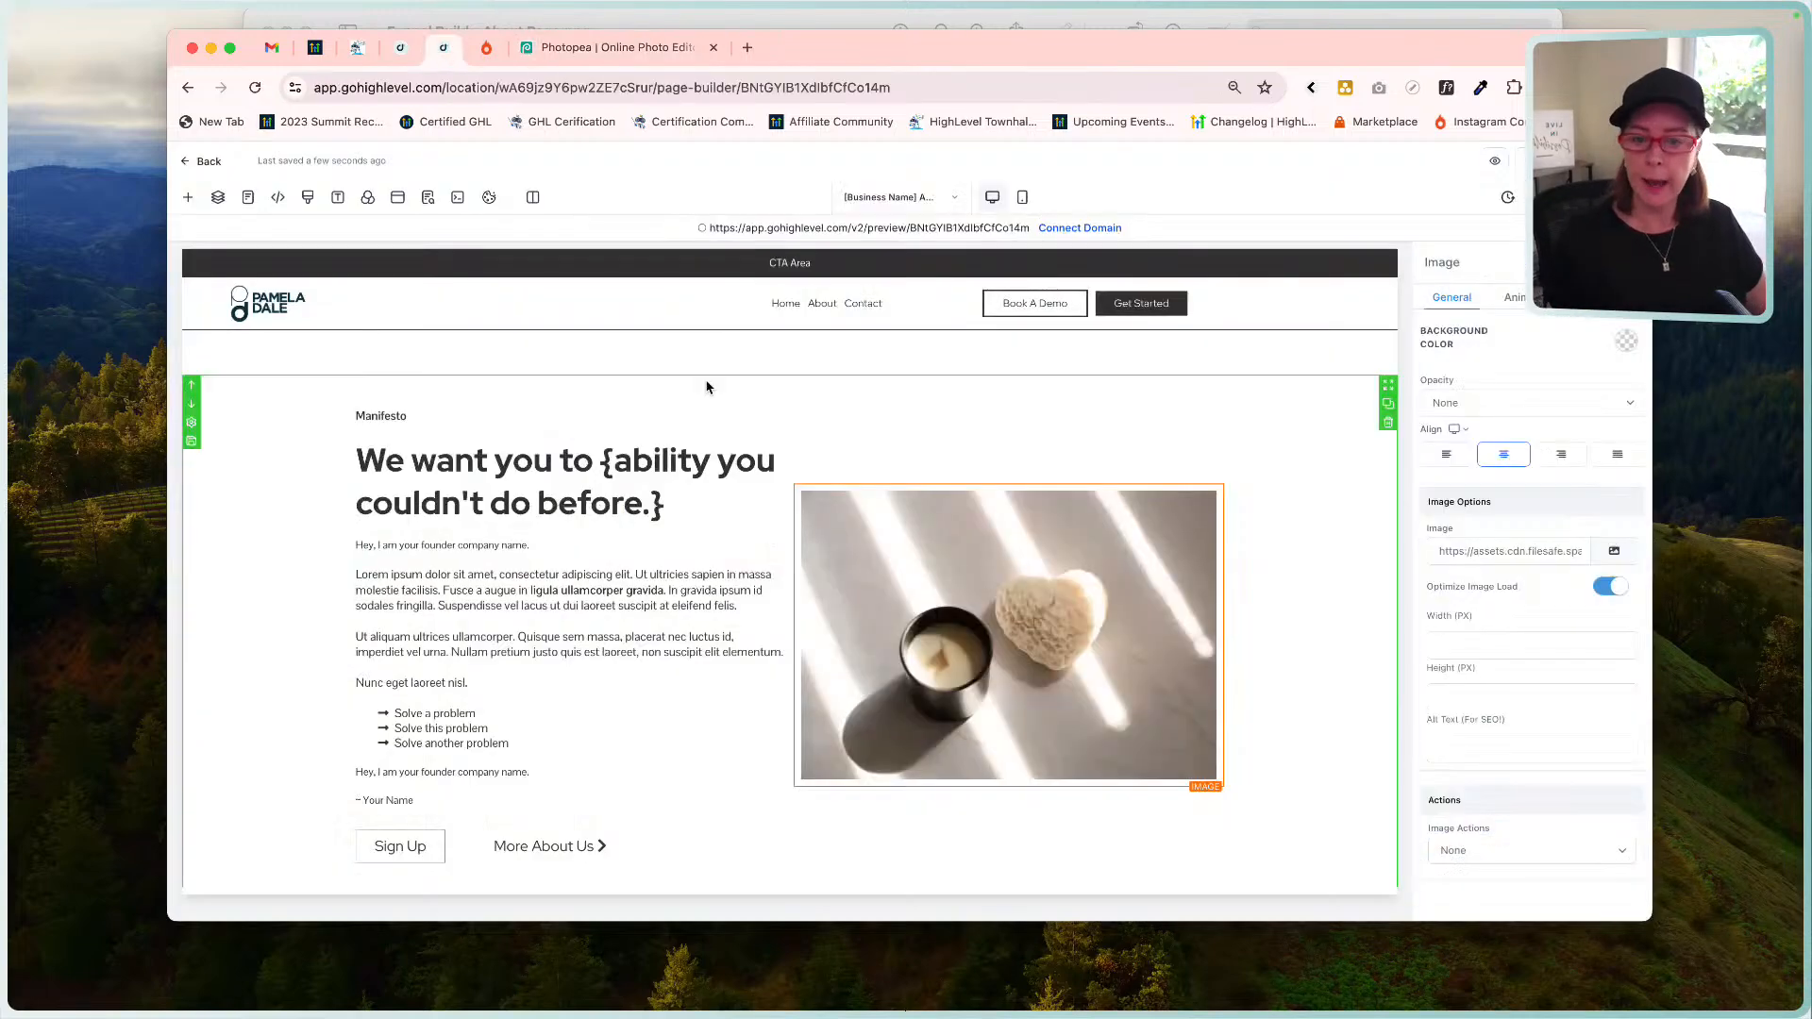
Upload the couple WebP to the website media folder and place it in the Manifesto image.
click(1625, 551)
click(346, 370)
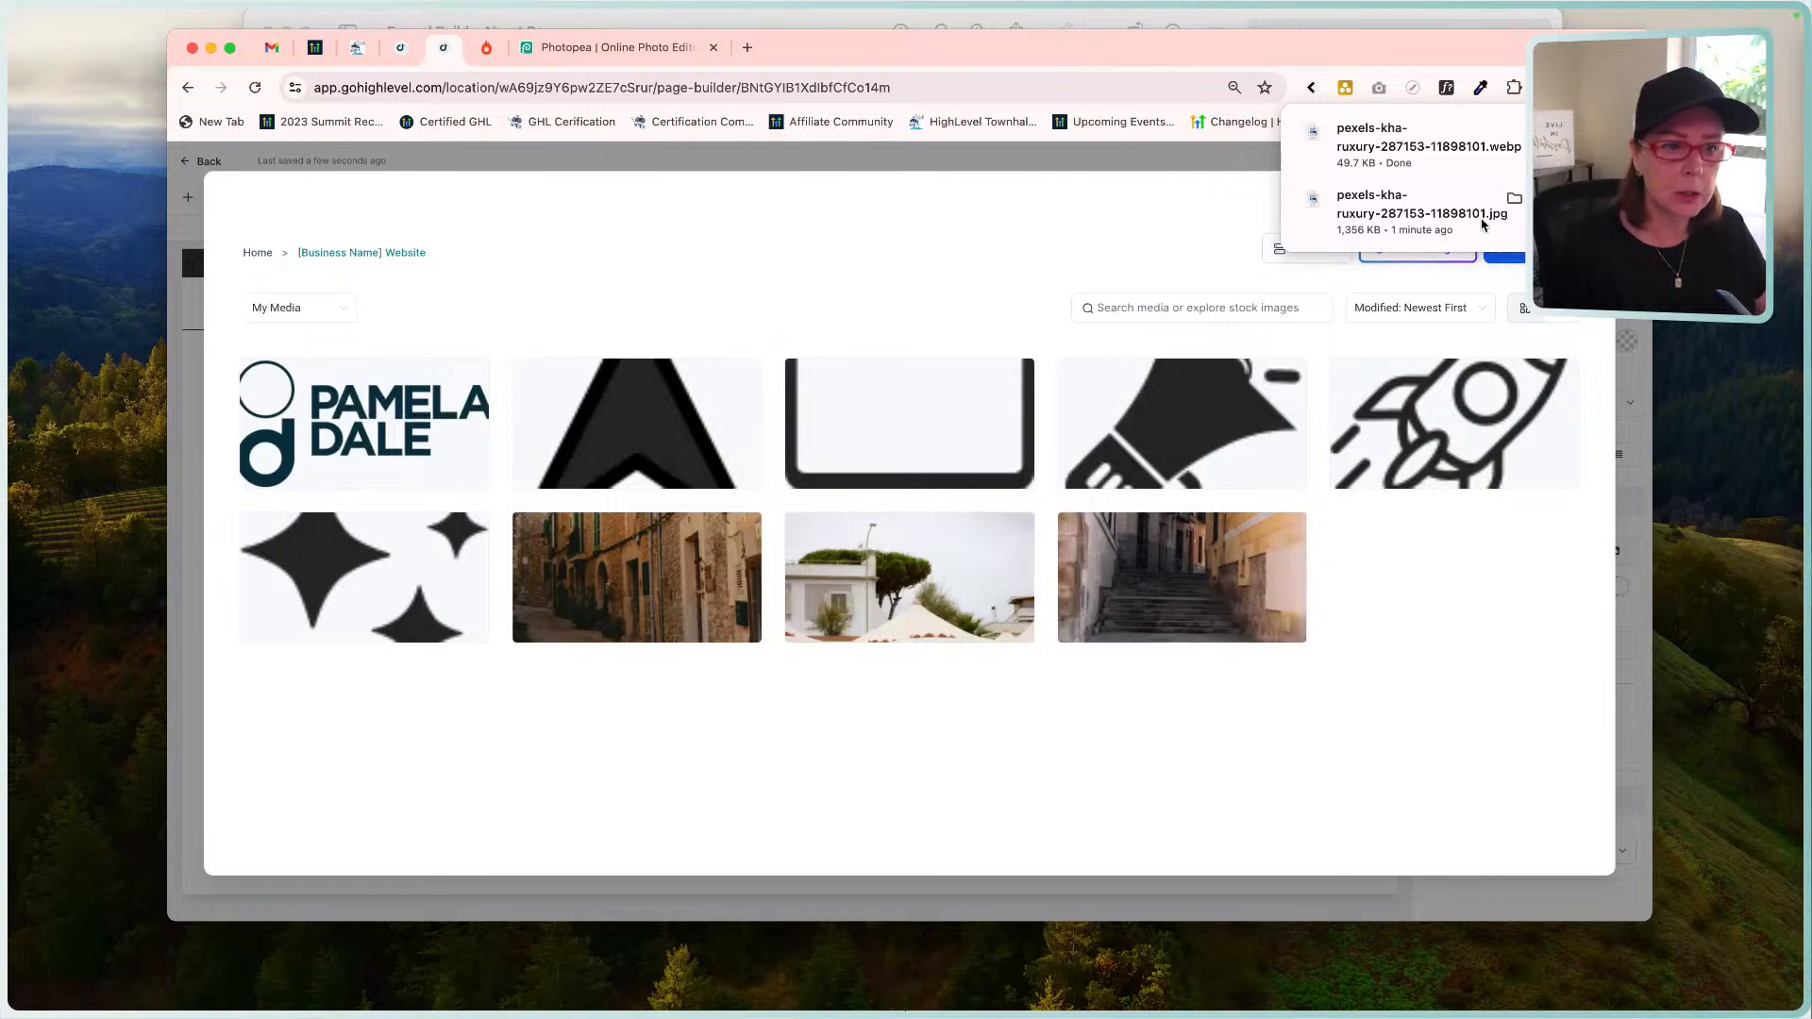
click(1516, 249)
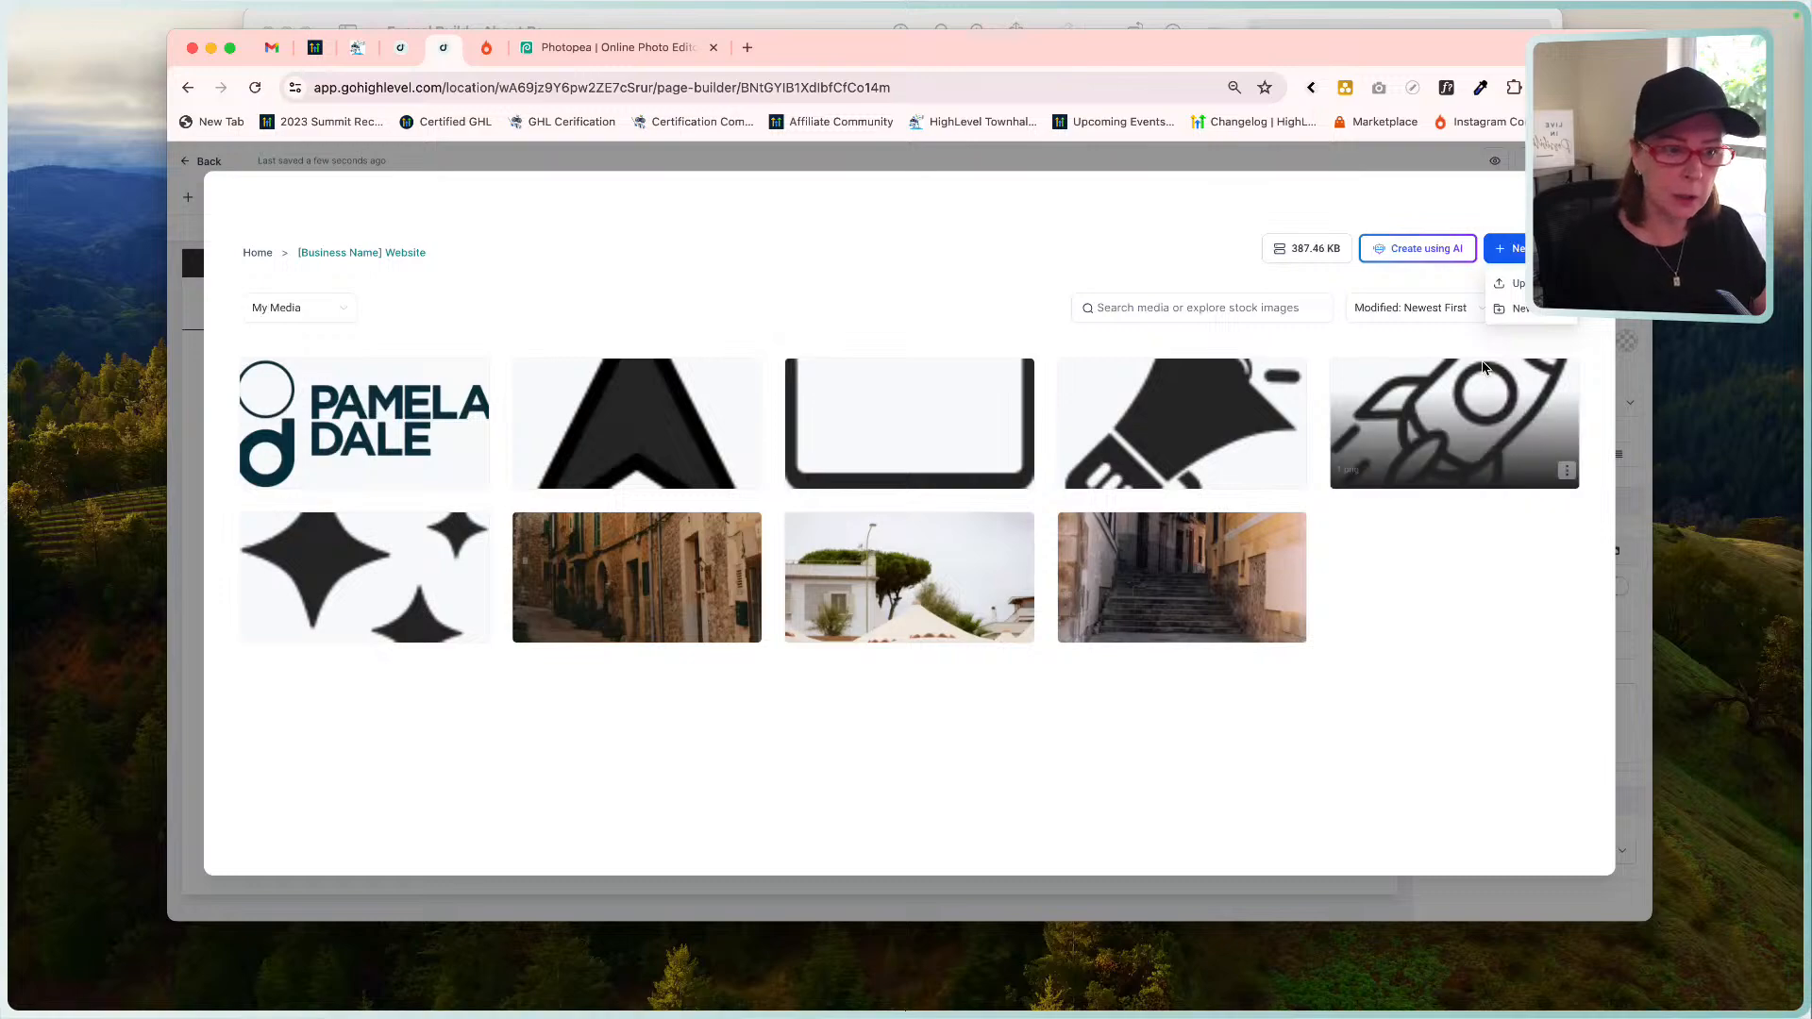
click(1511, 284)
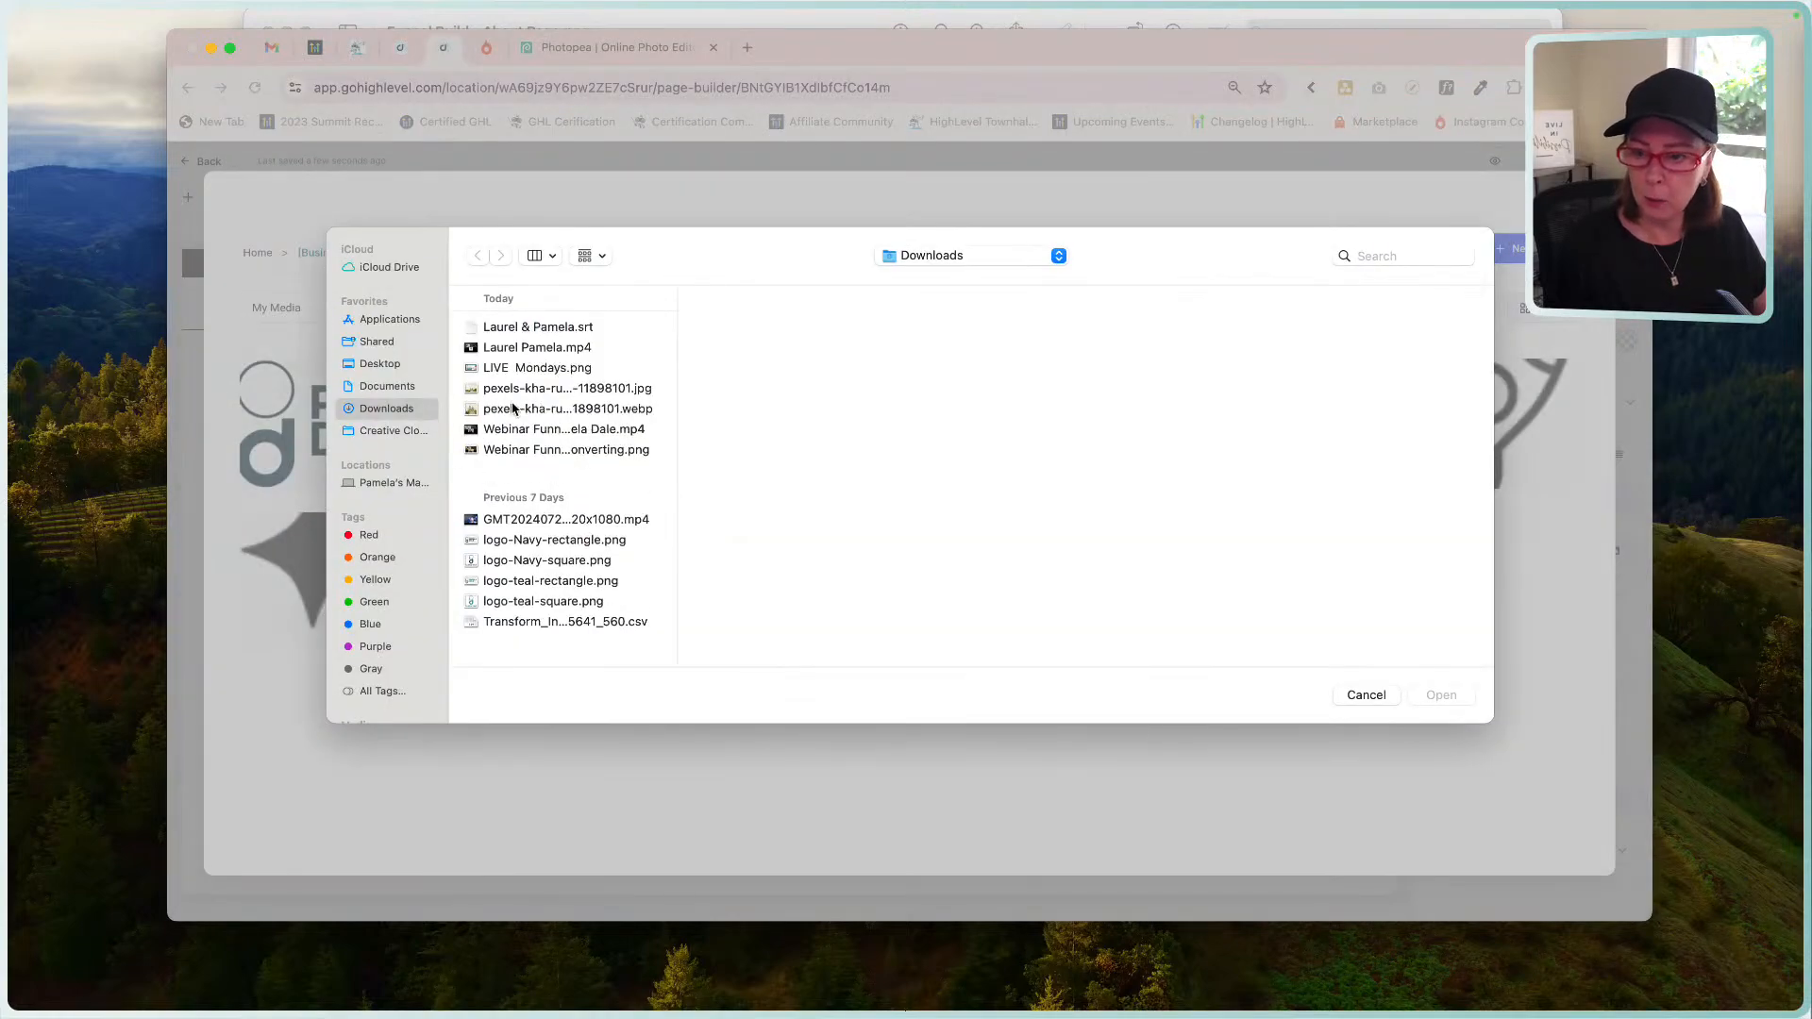
double_click(534, 411)
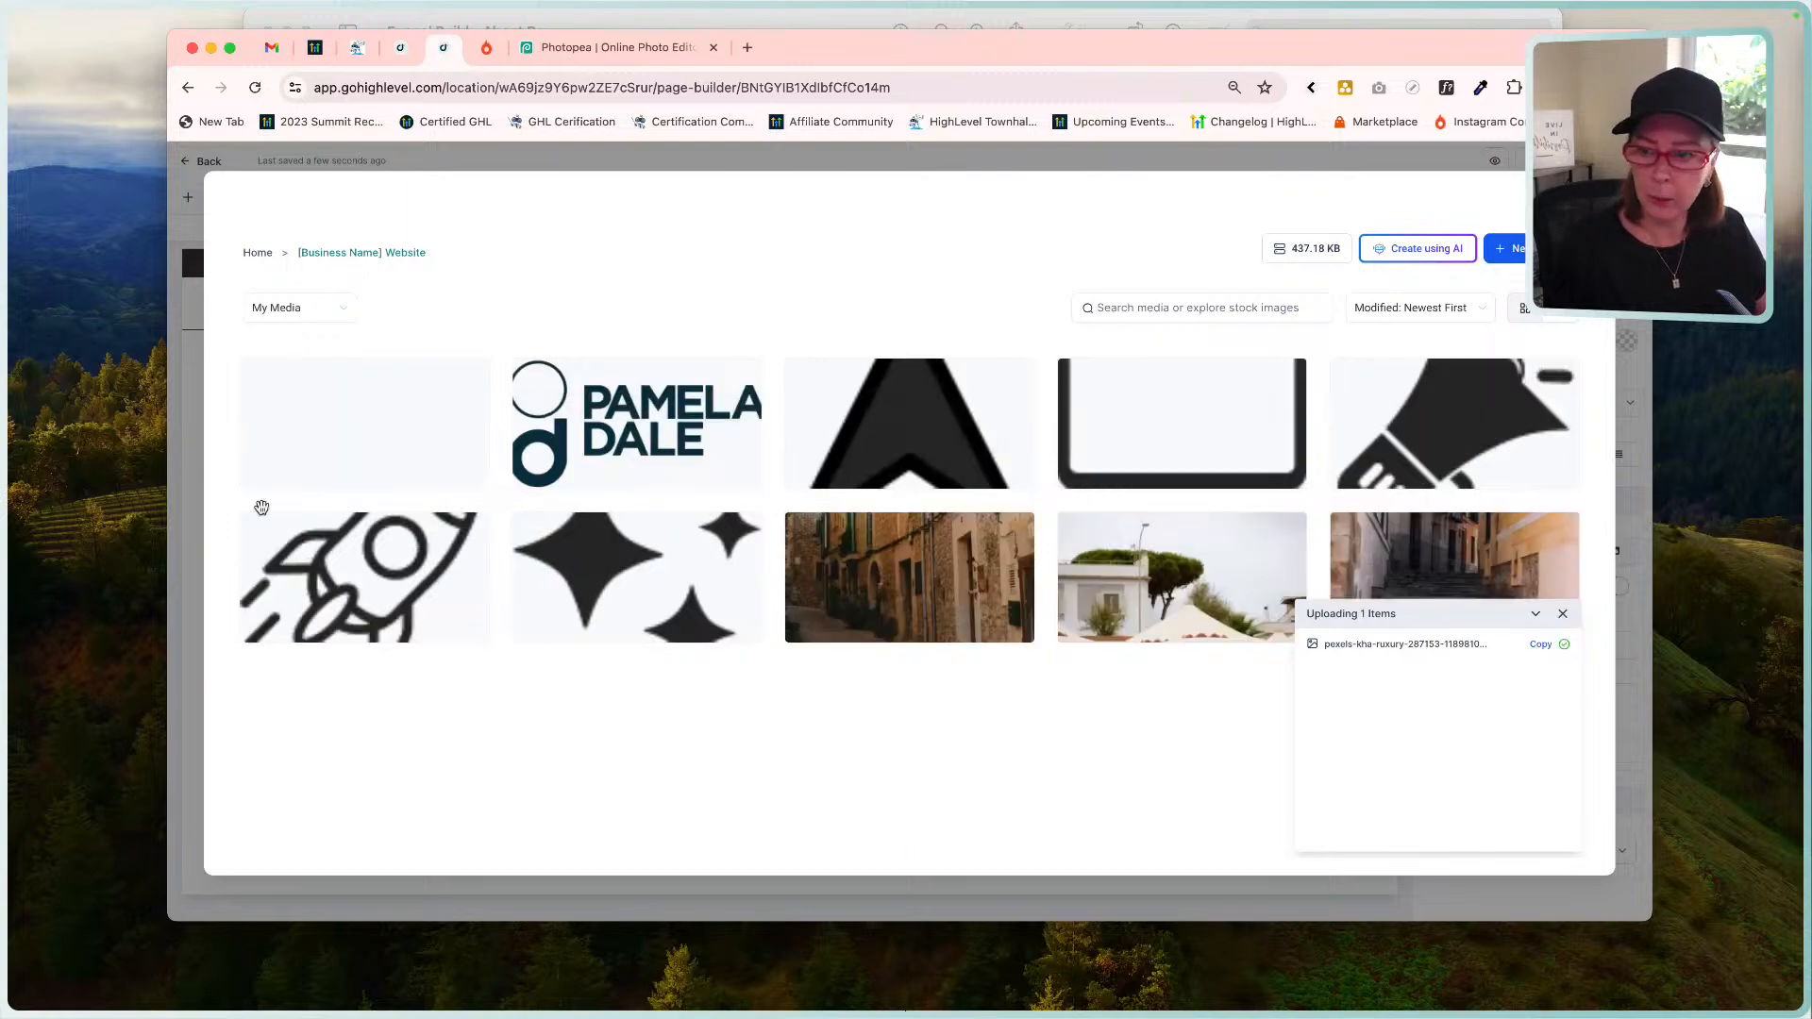
click(348, 430)
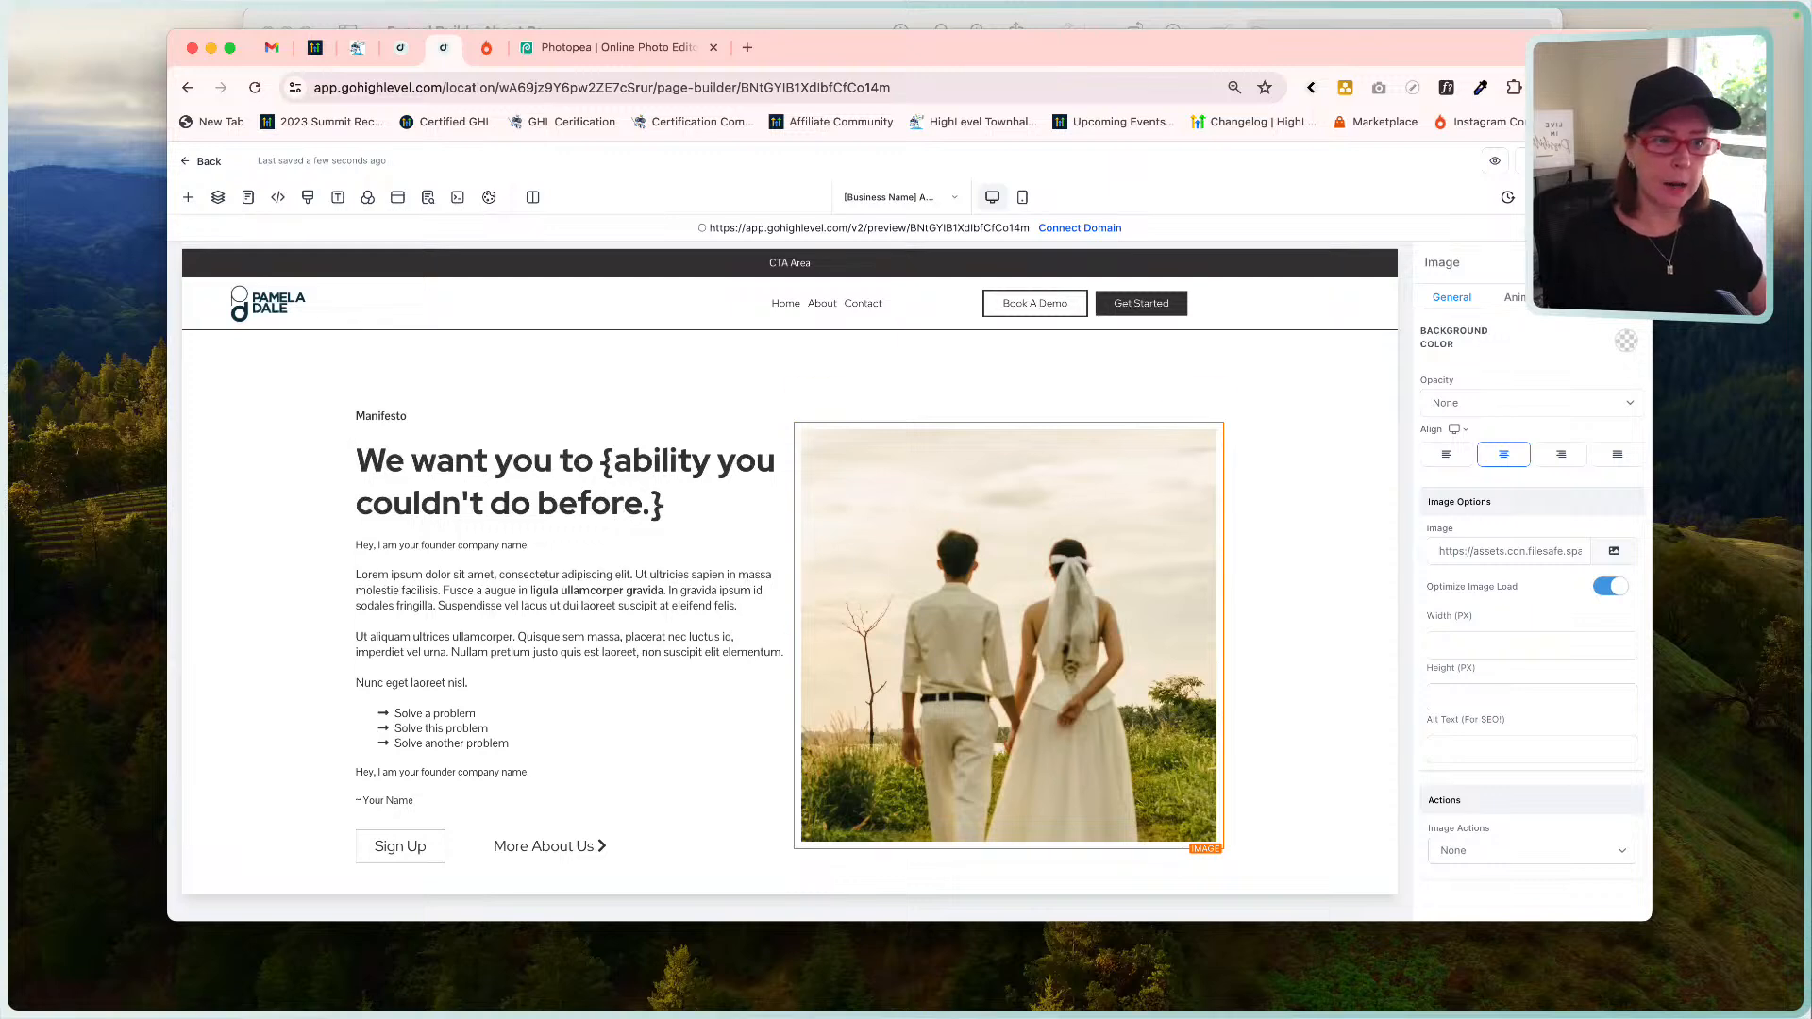
Set the couple image Width (PX) to 1080, leaving height blank, and save the page.
scroll(1082, 611, down, 1)
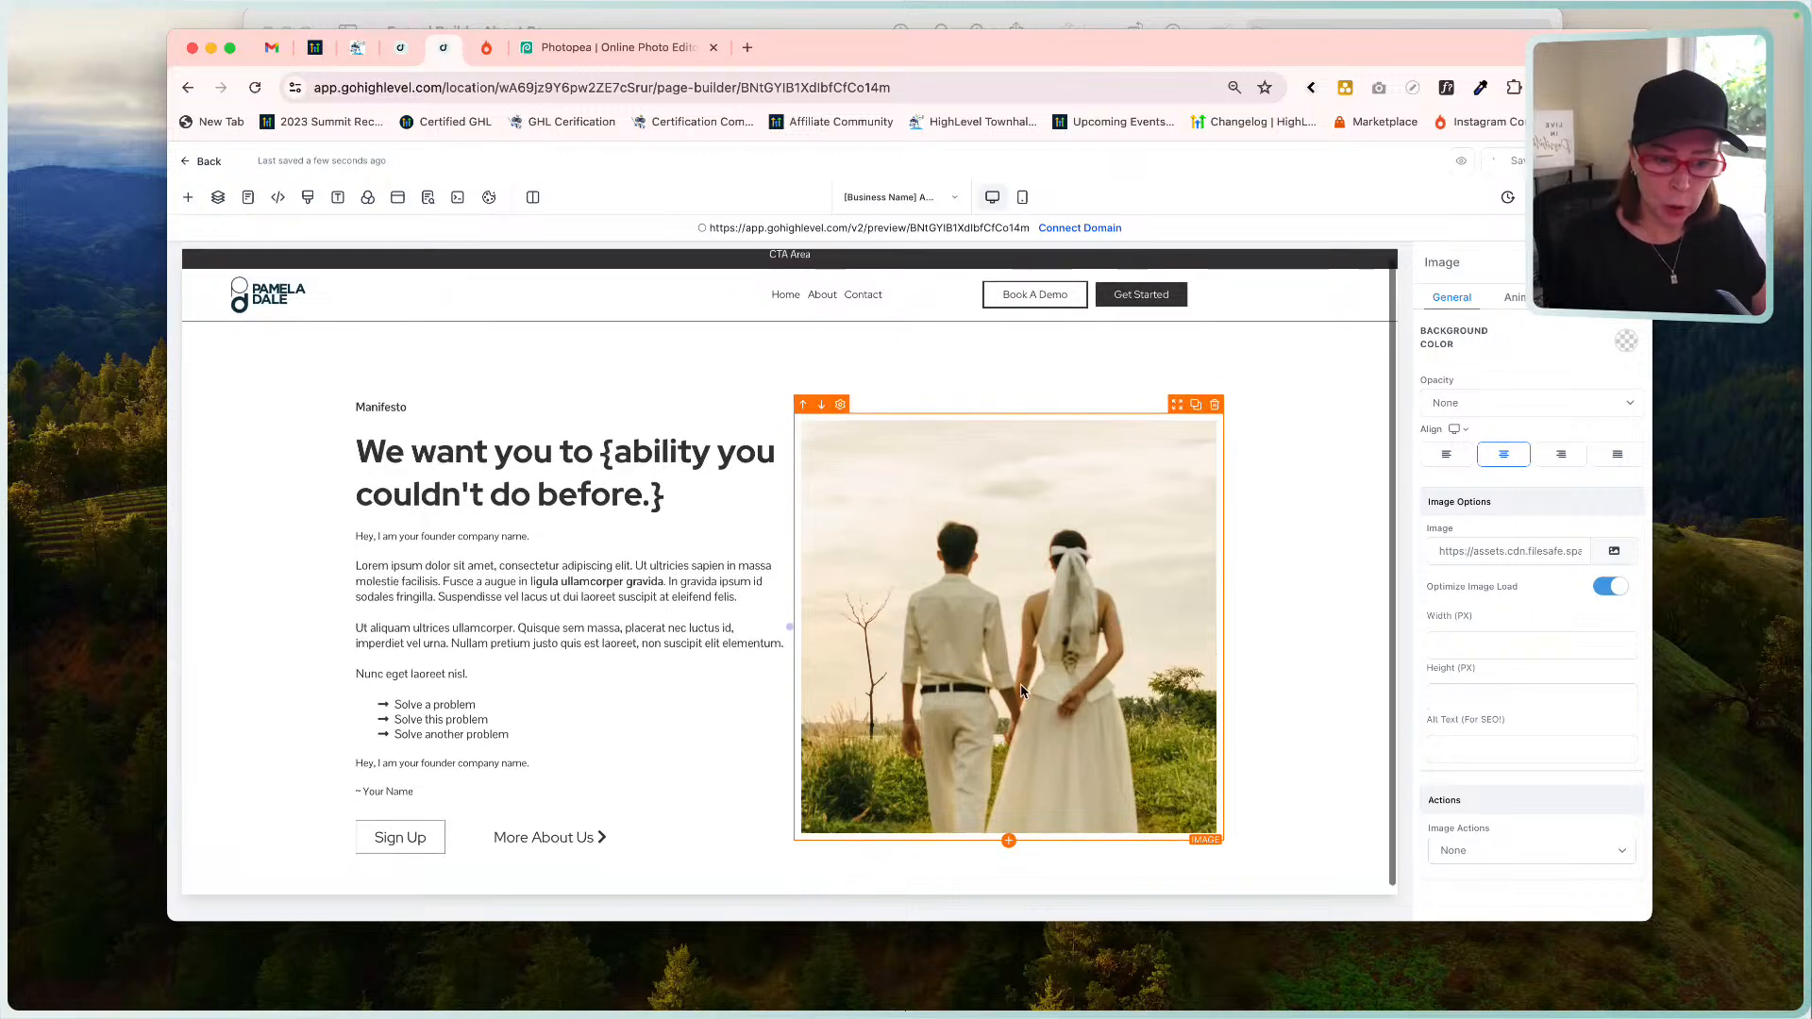
click(1446, 645)
text(1080)
key(Tab)
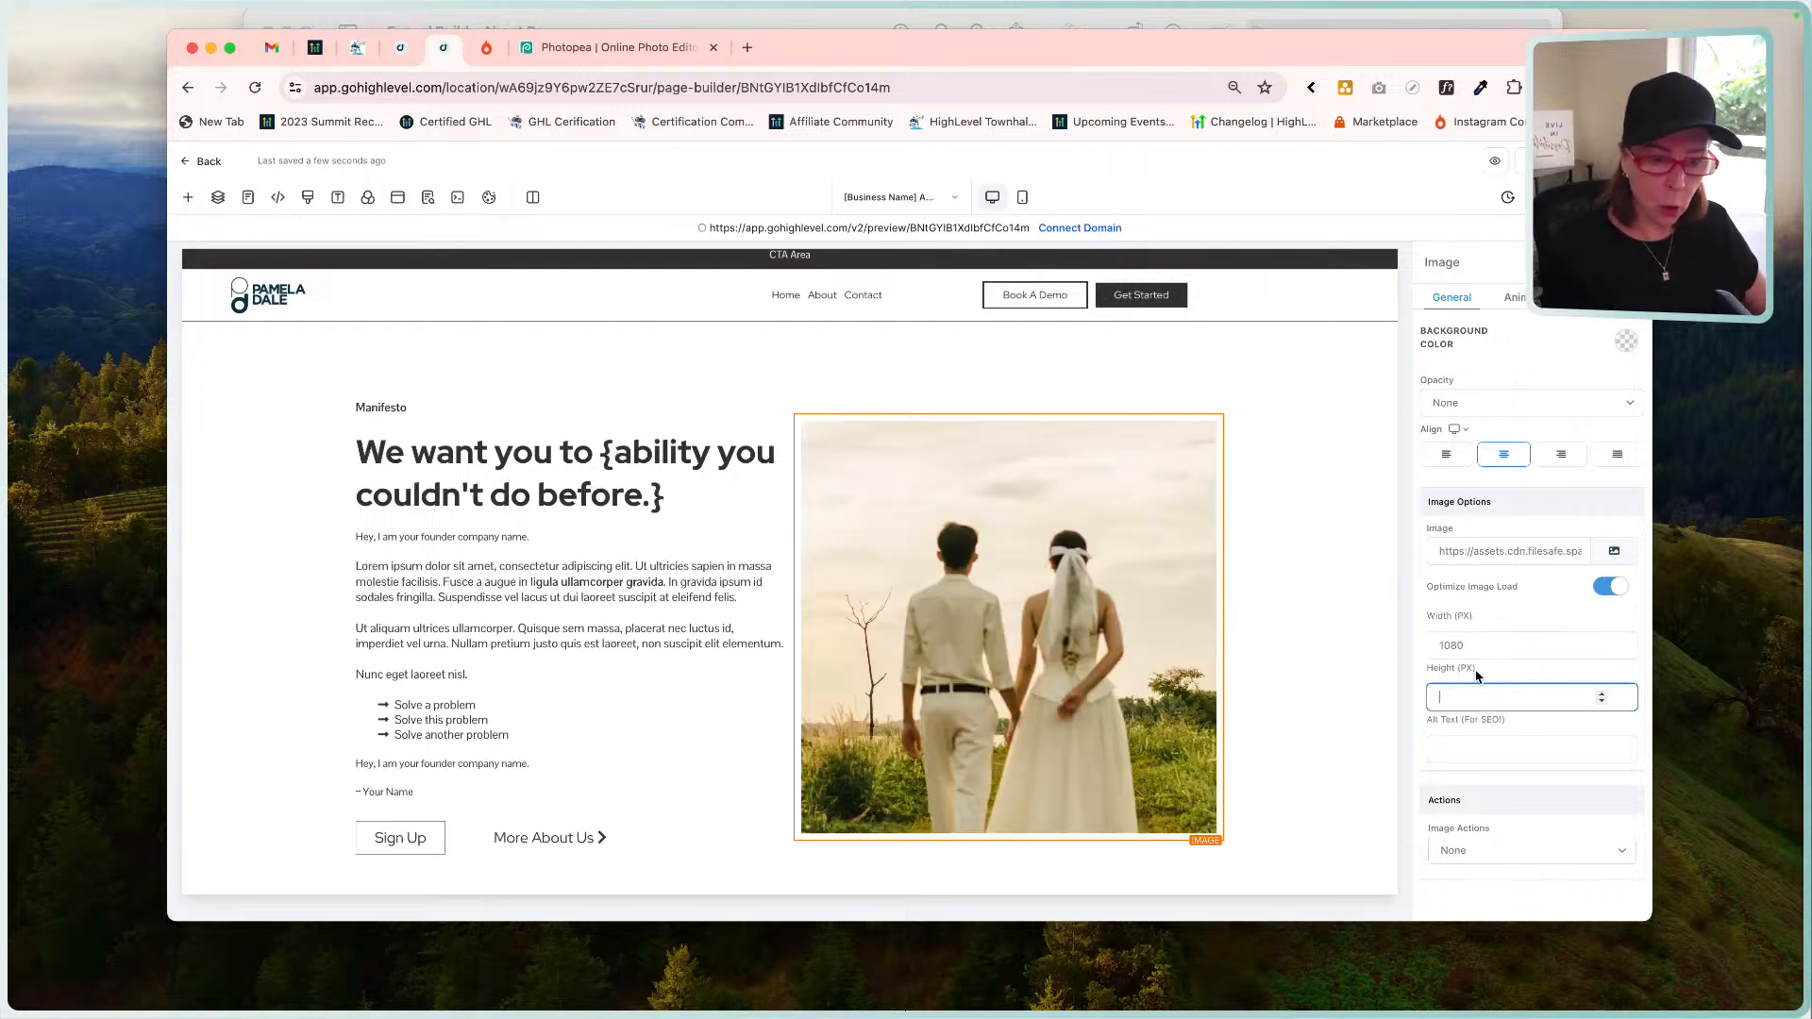
click(1450, 755)
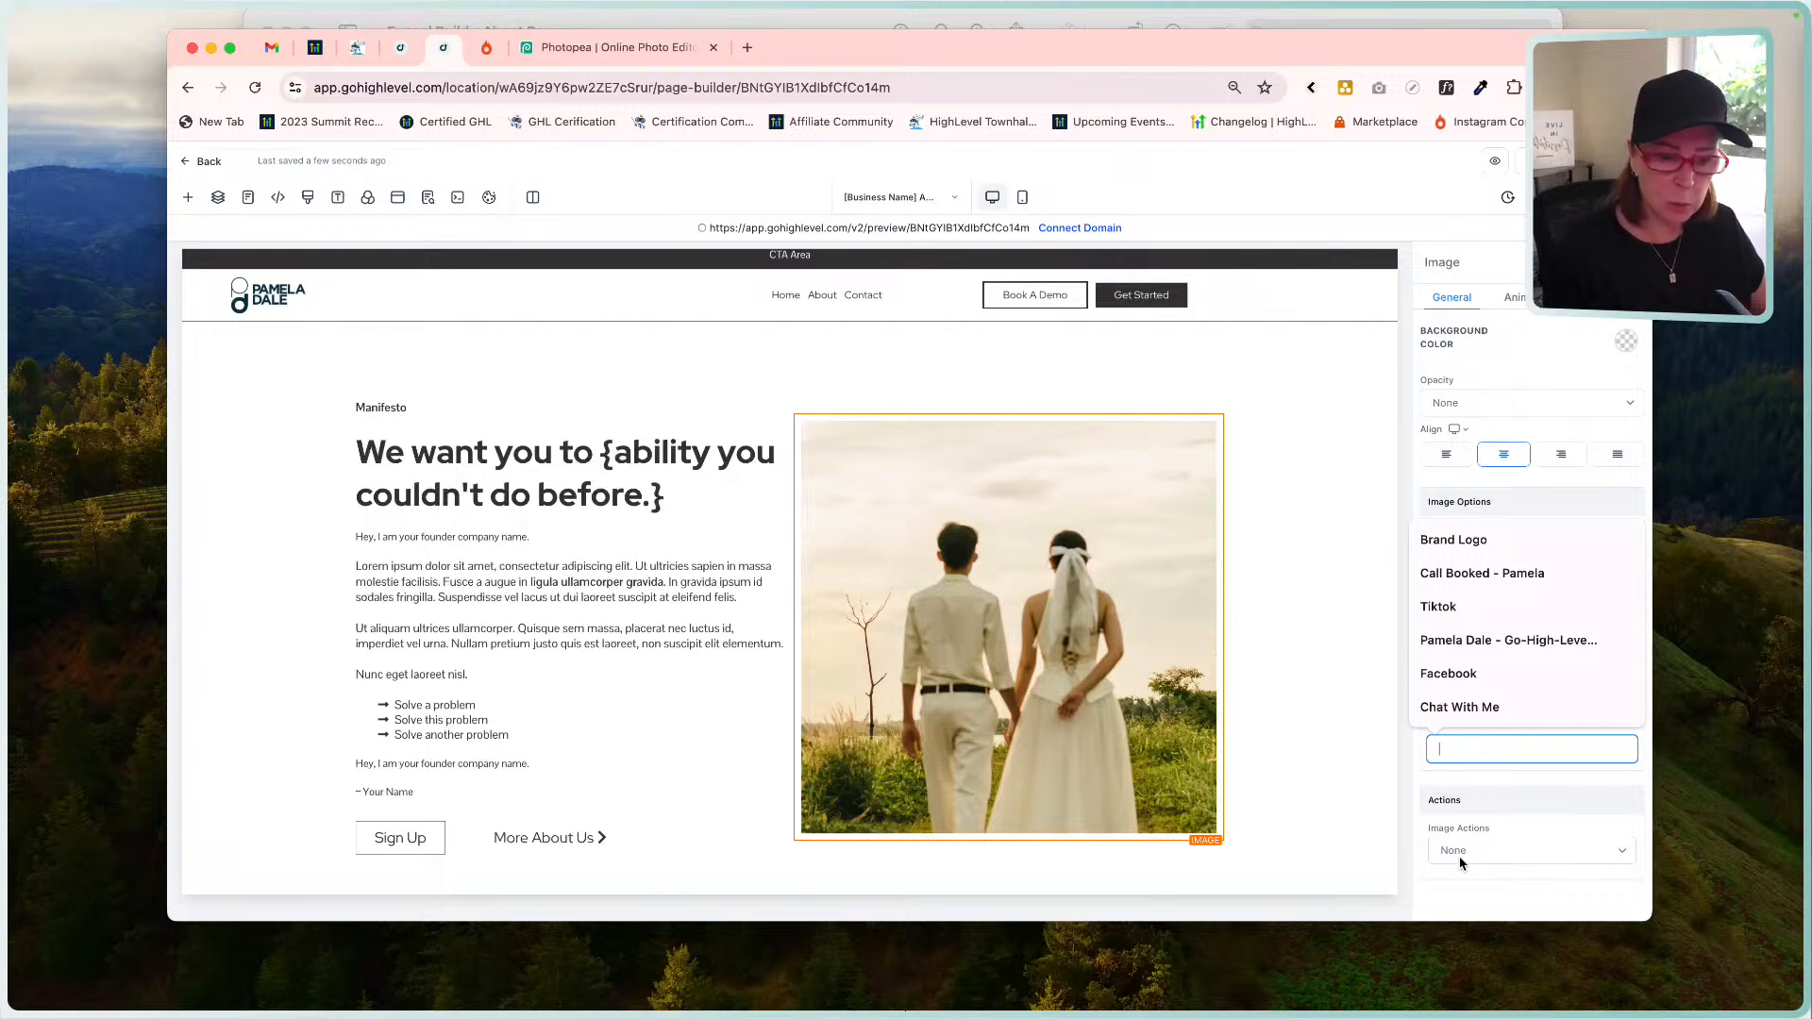
click(1542, 161)
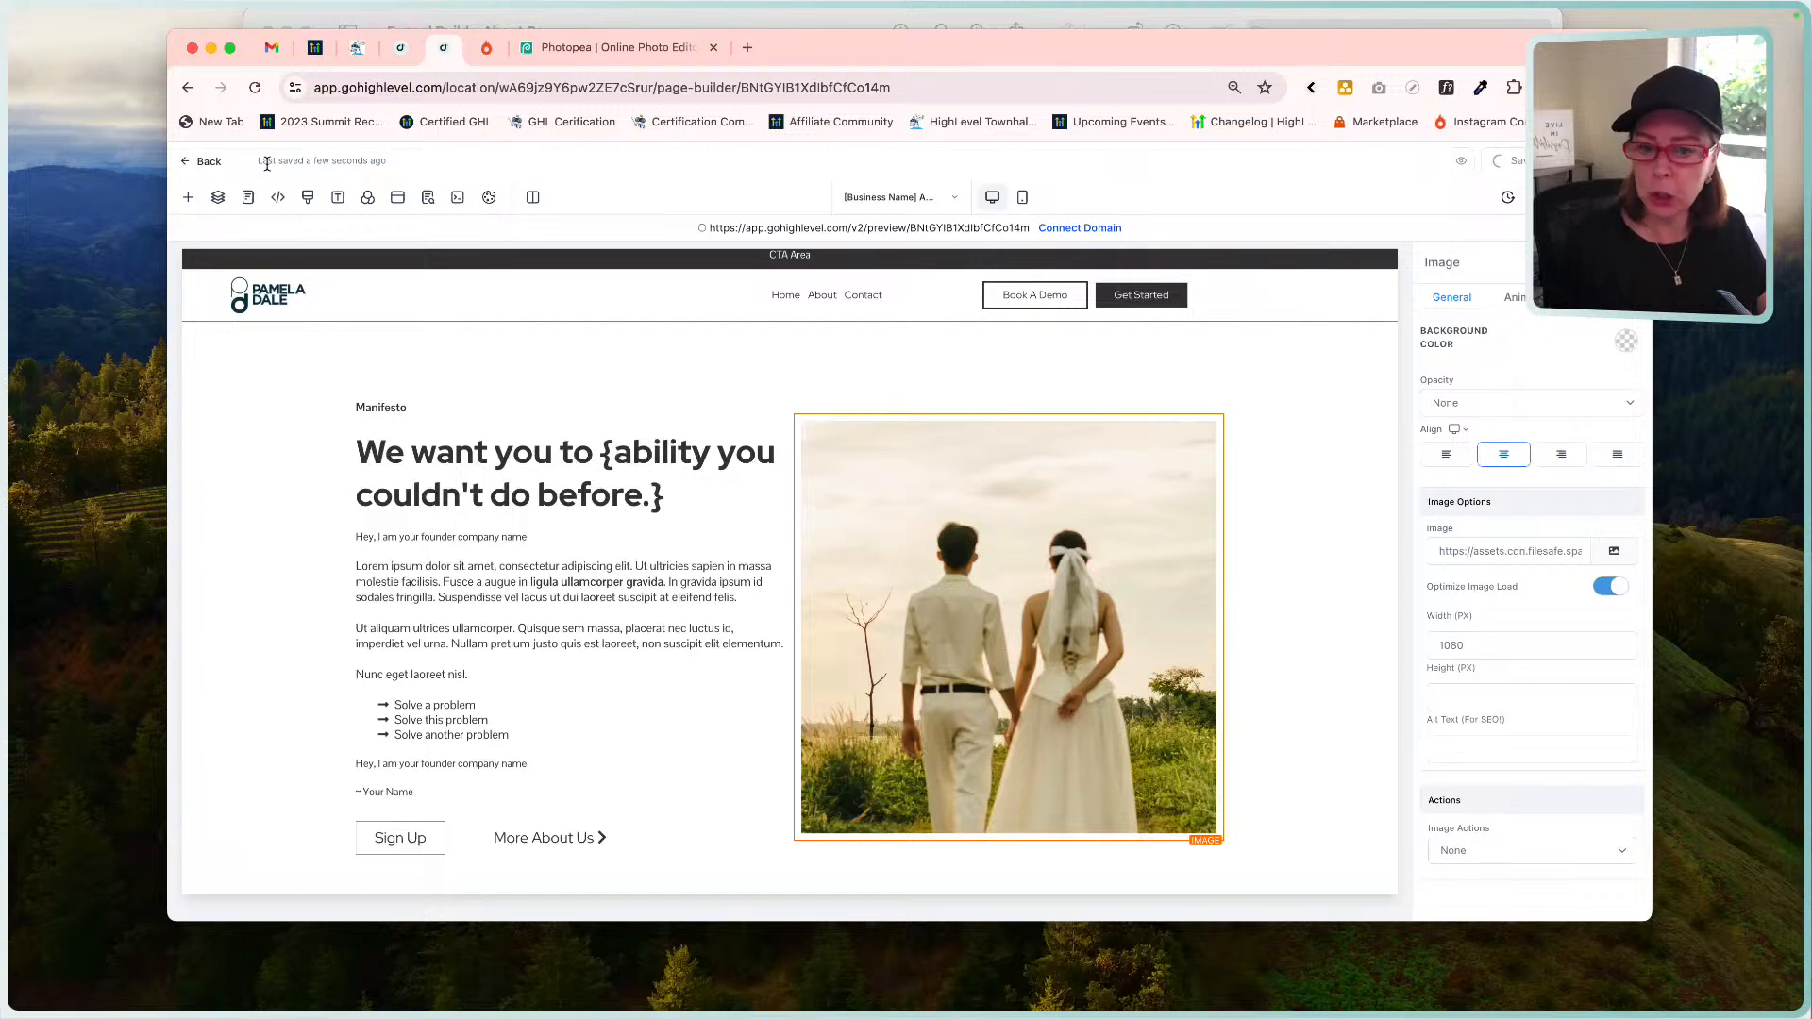
click(1501, 164)
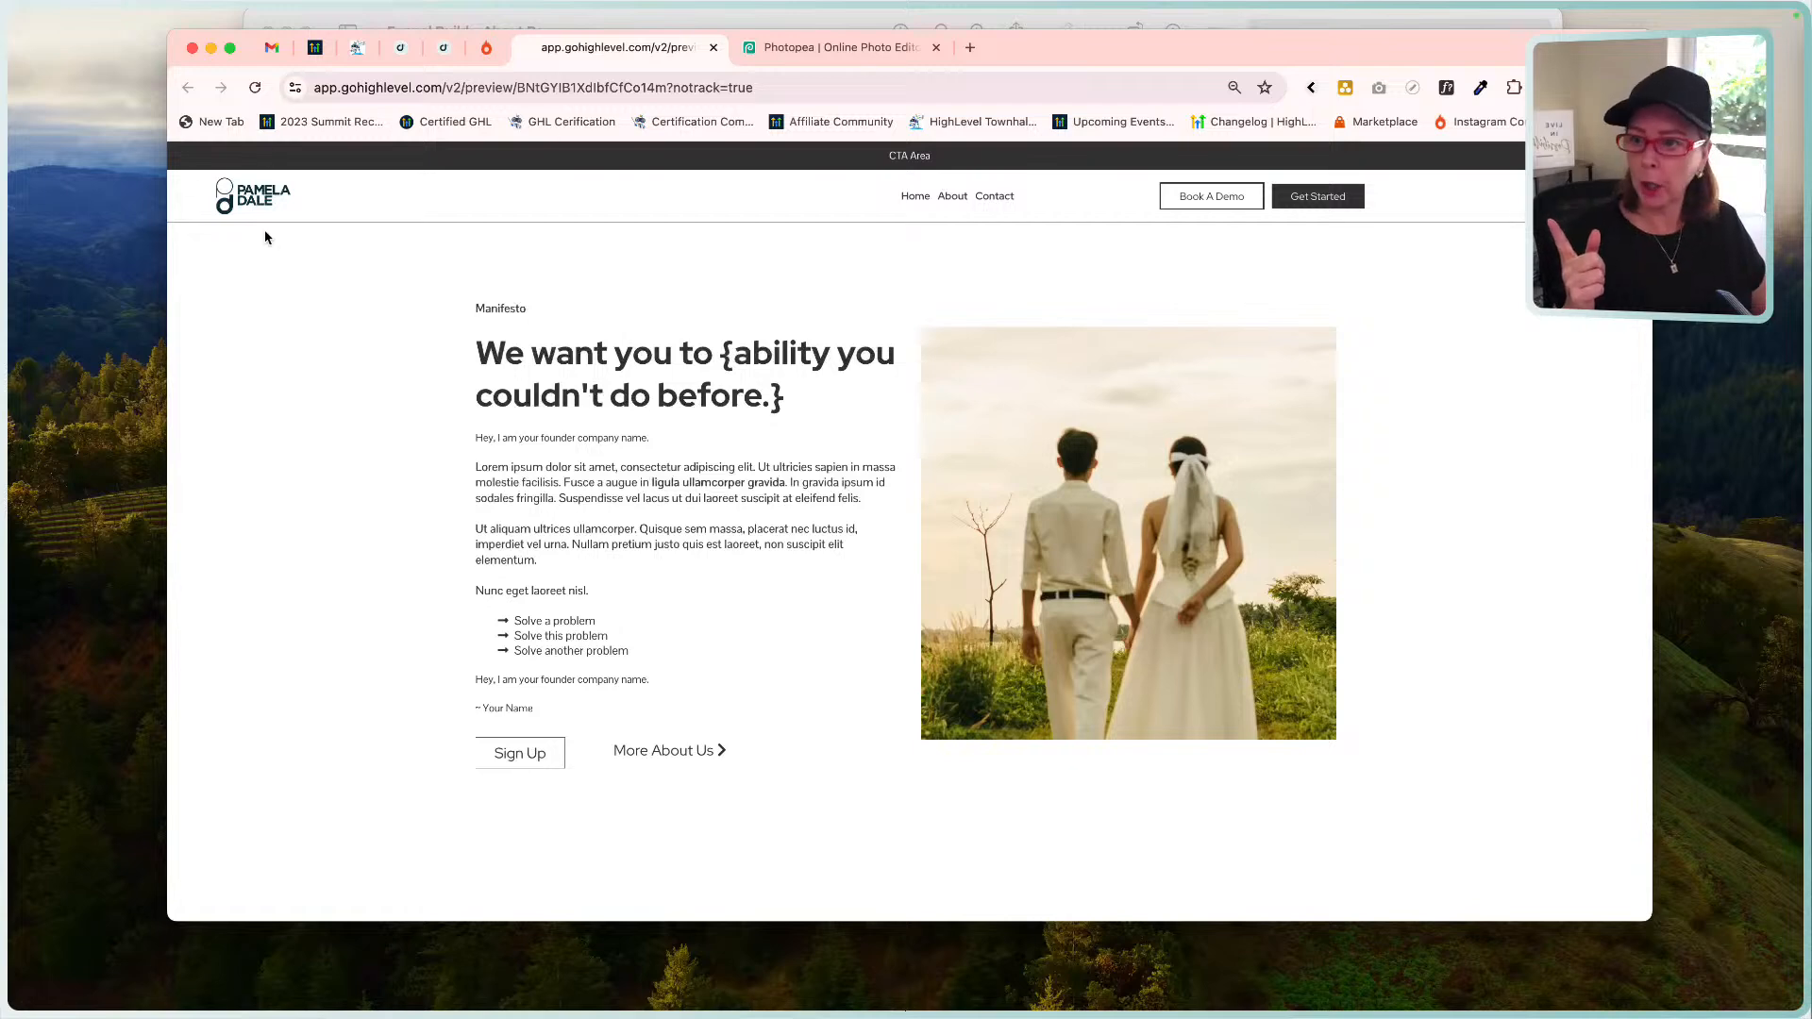
click(447, 54)
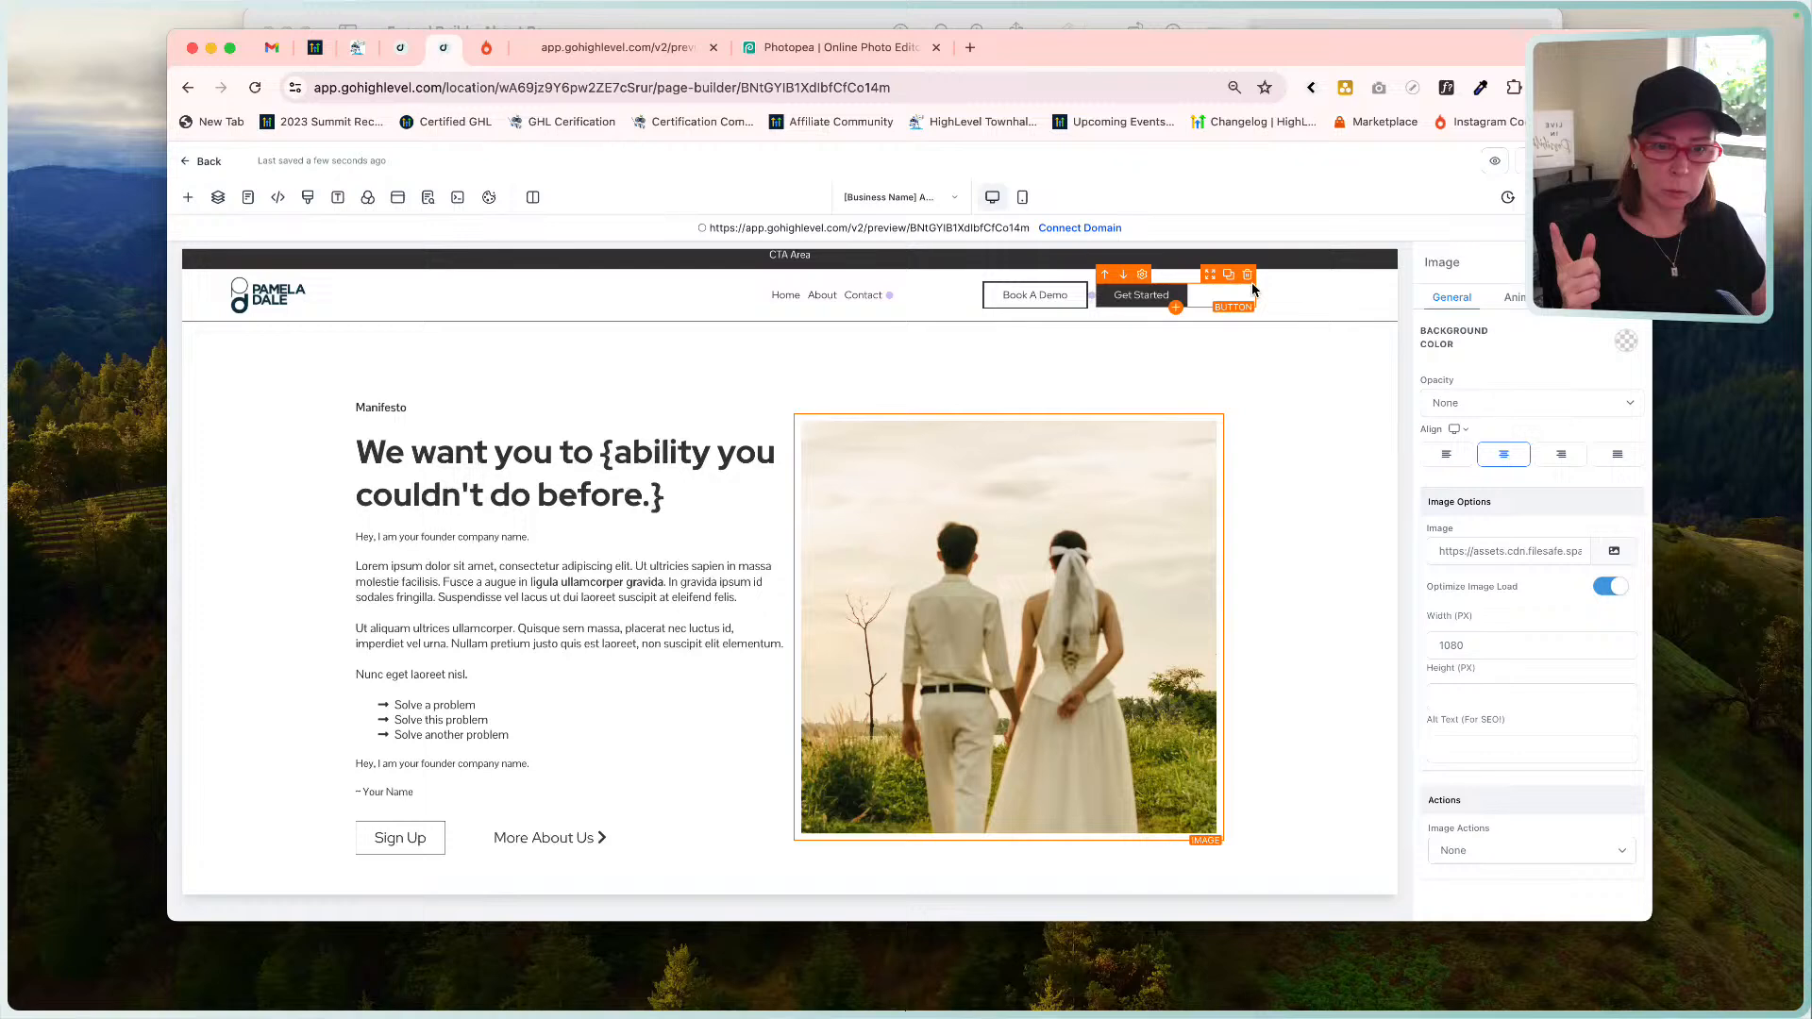
click(1307, 292)
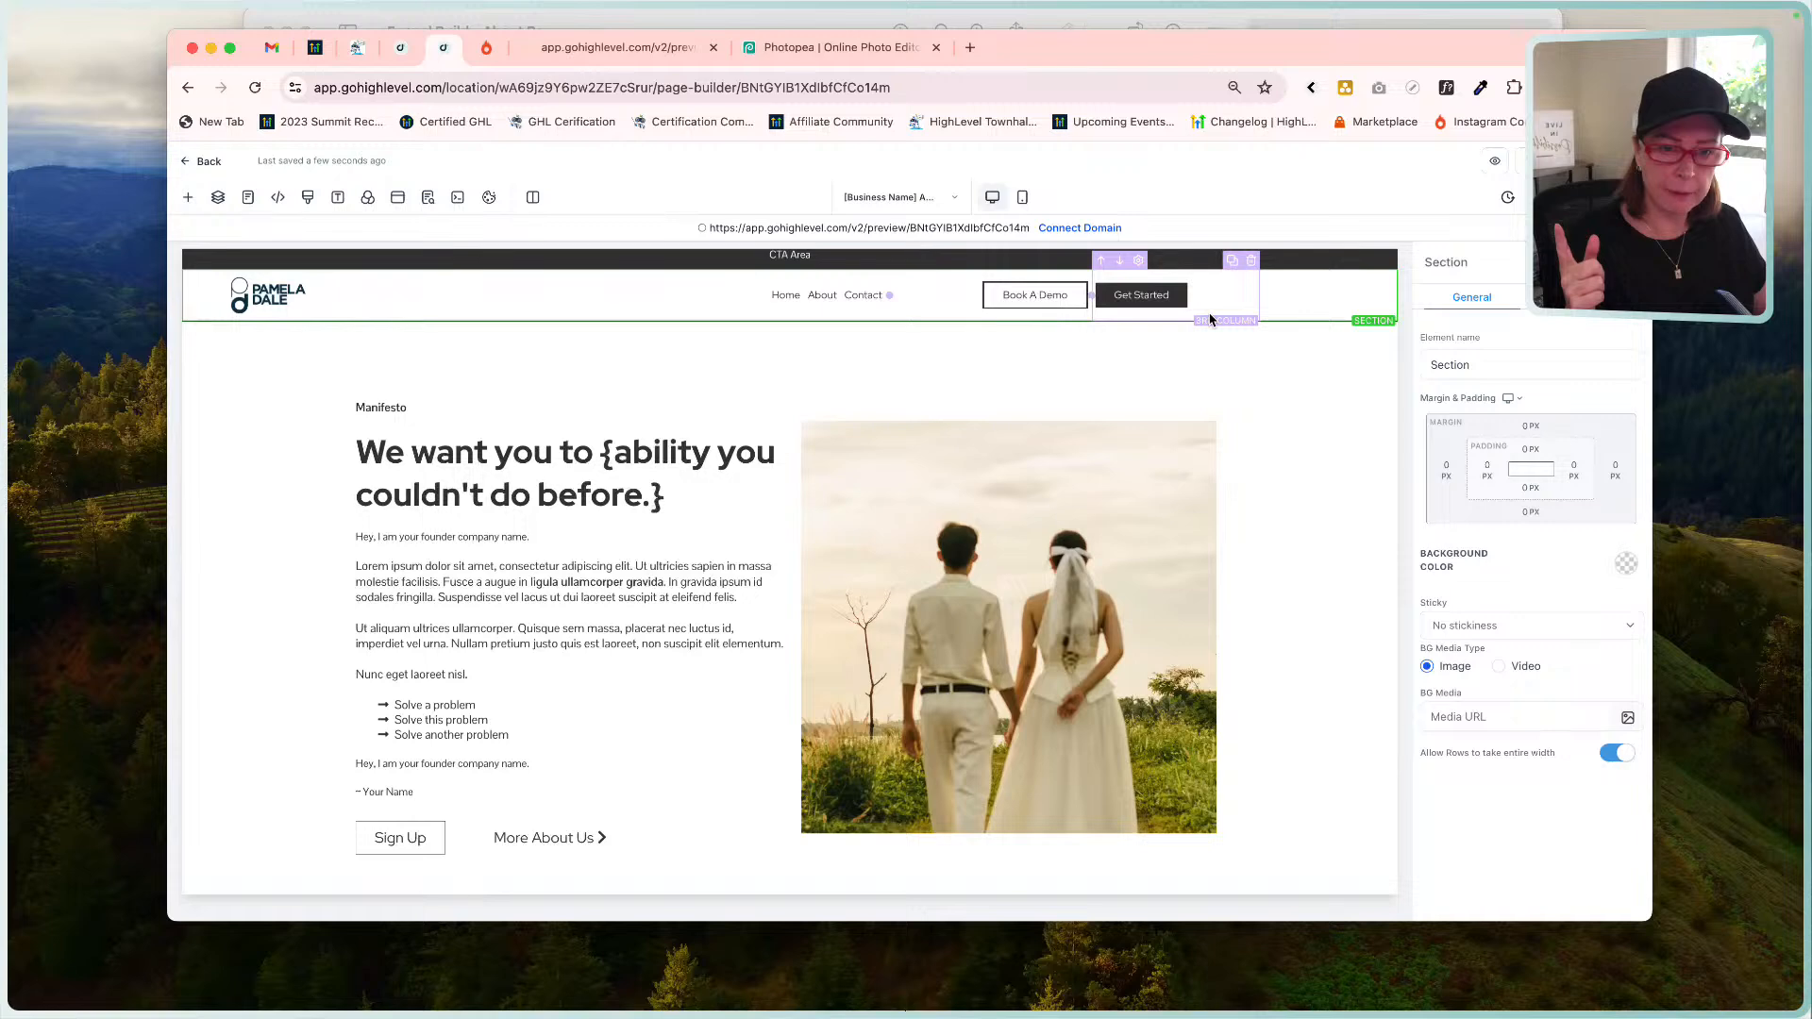
click(218, 197)
click(184, 309)
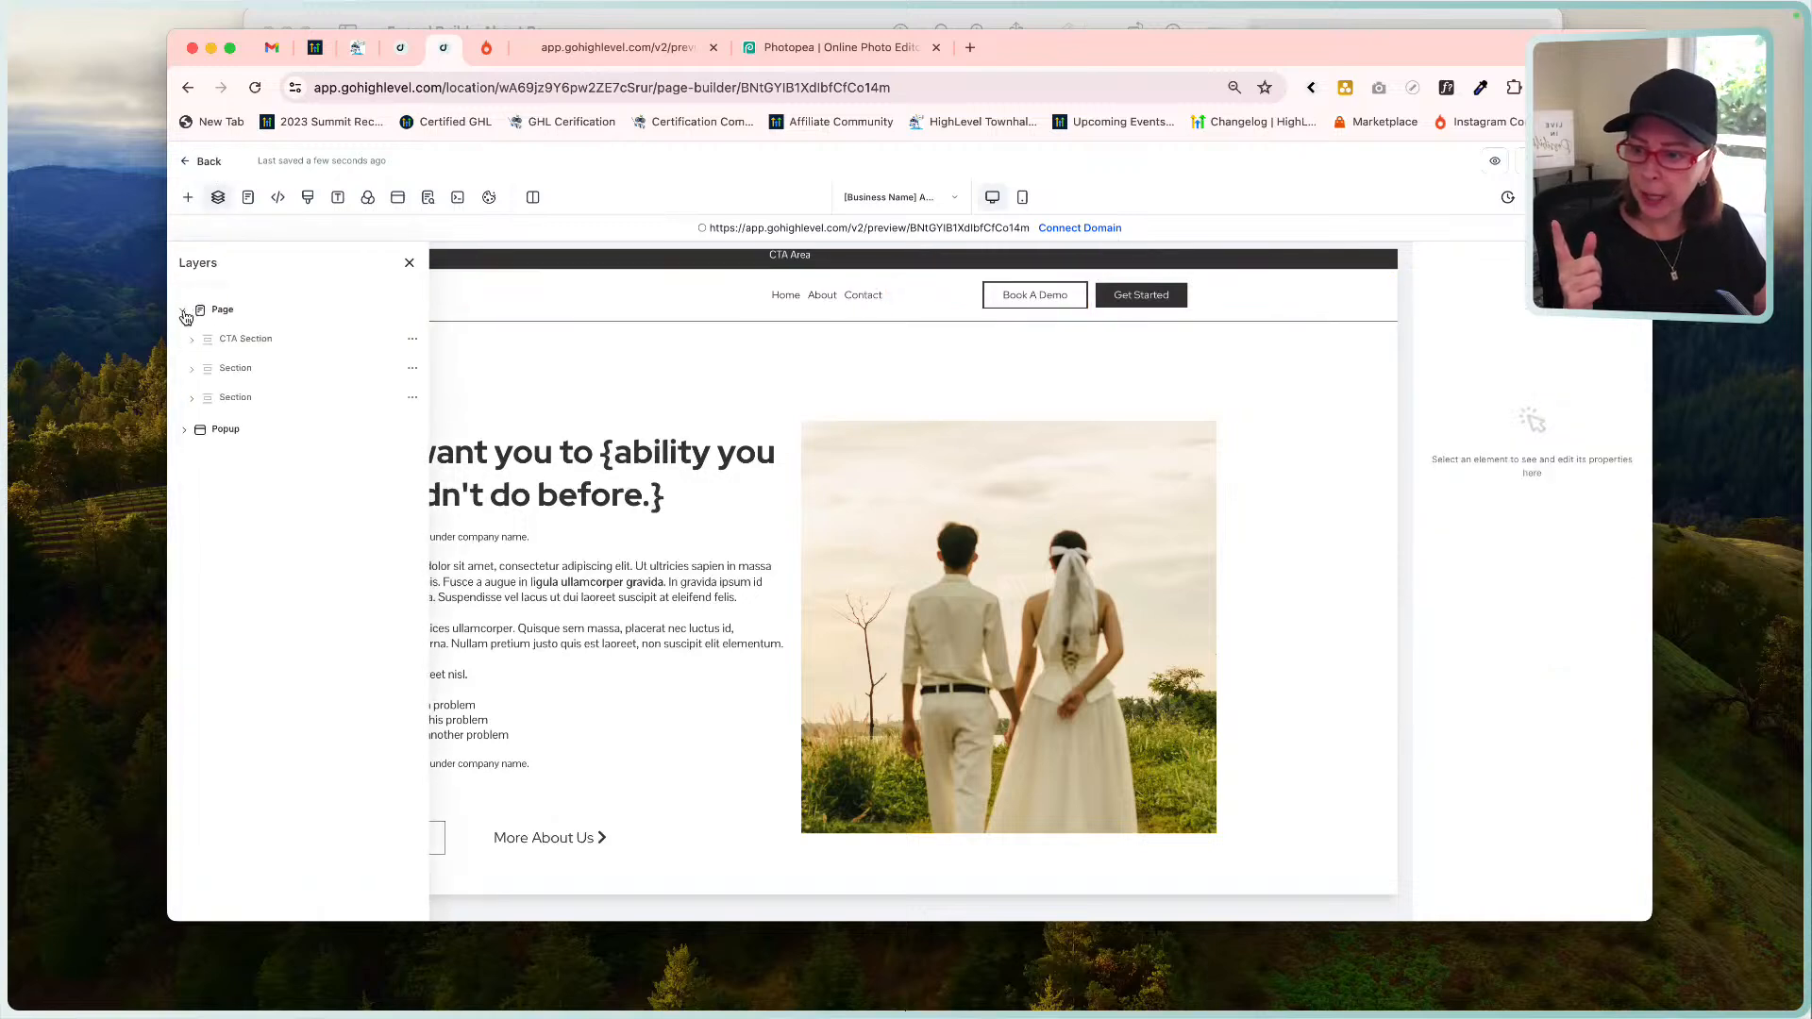
click(193, 342)
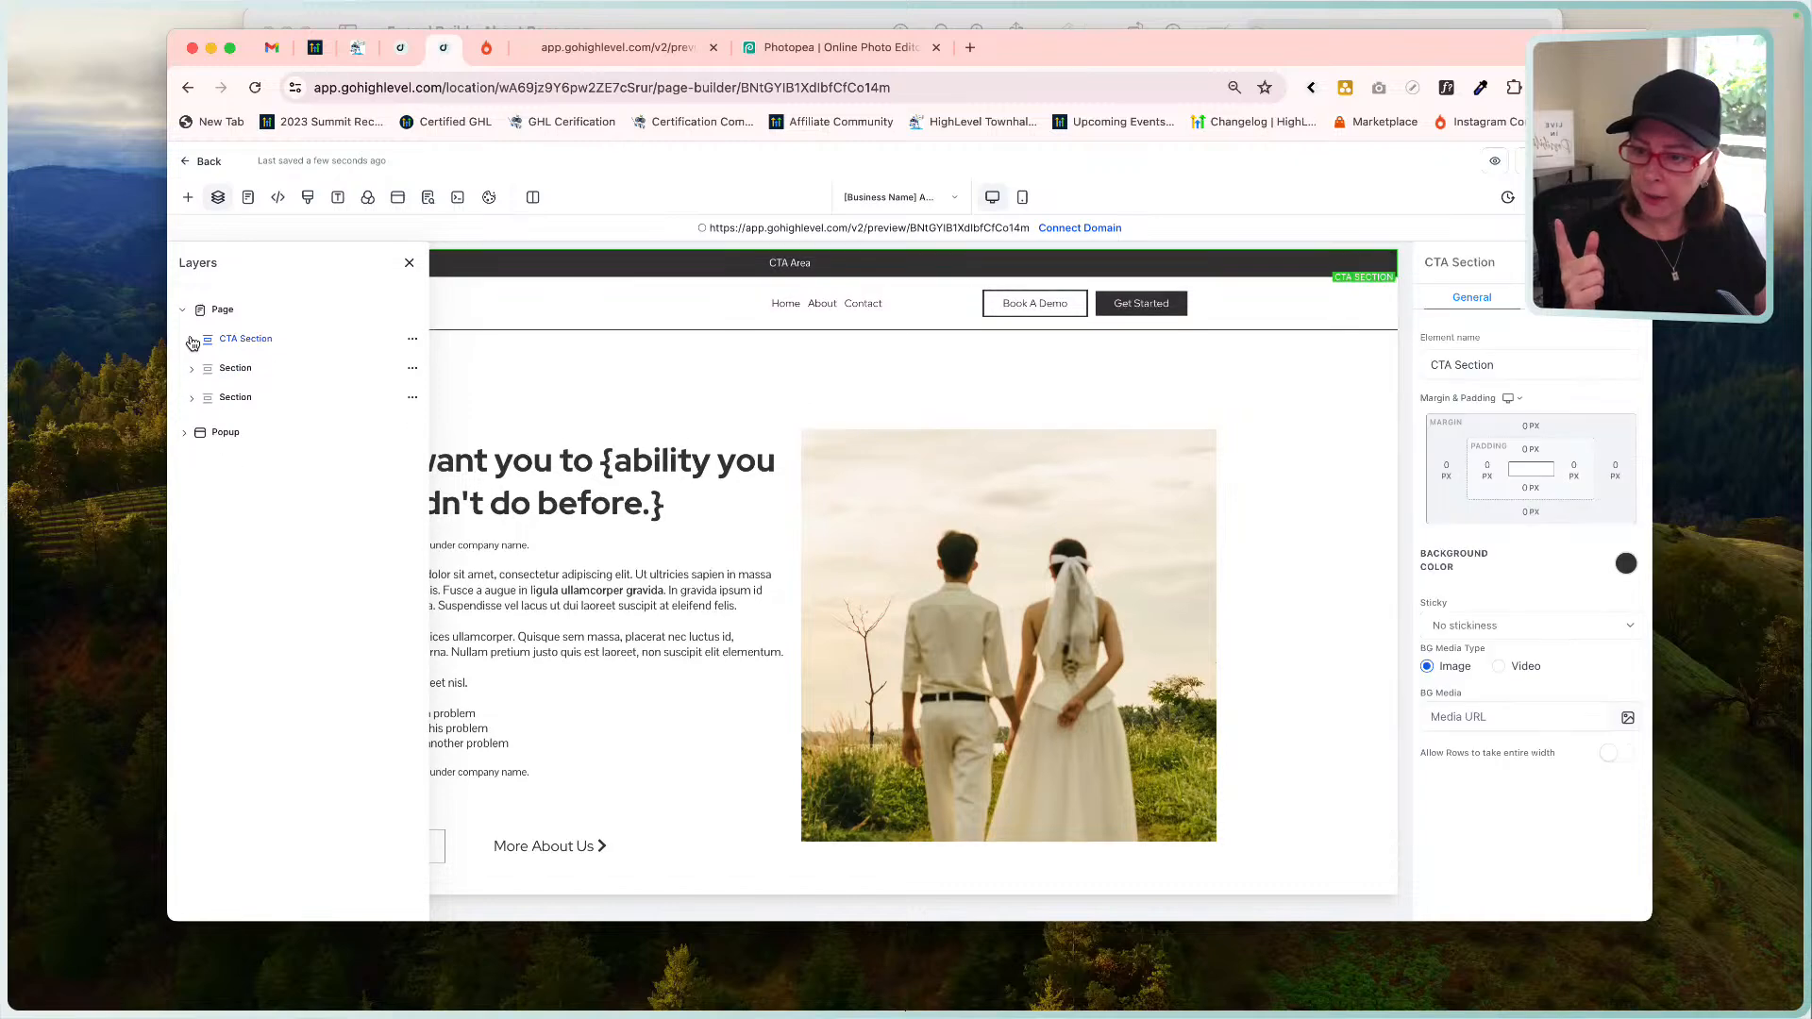
click(193, 368)
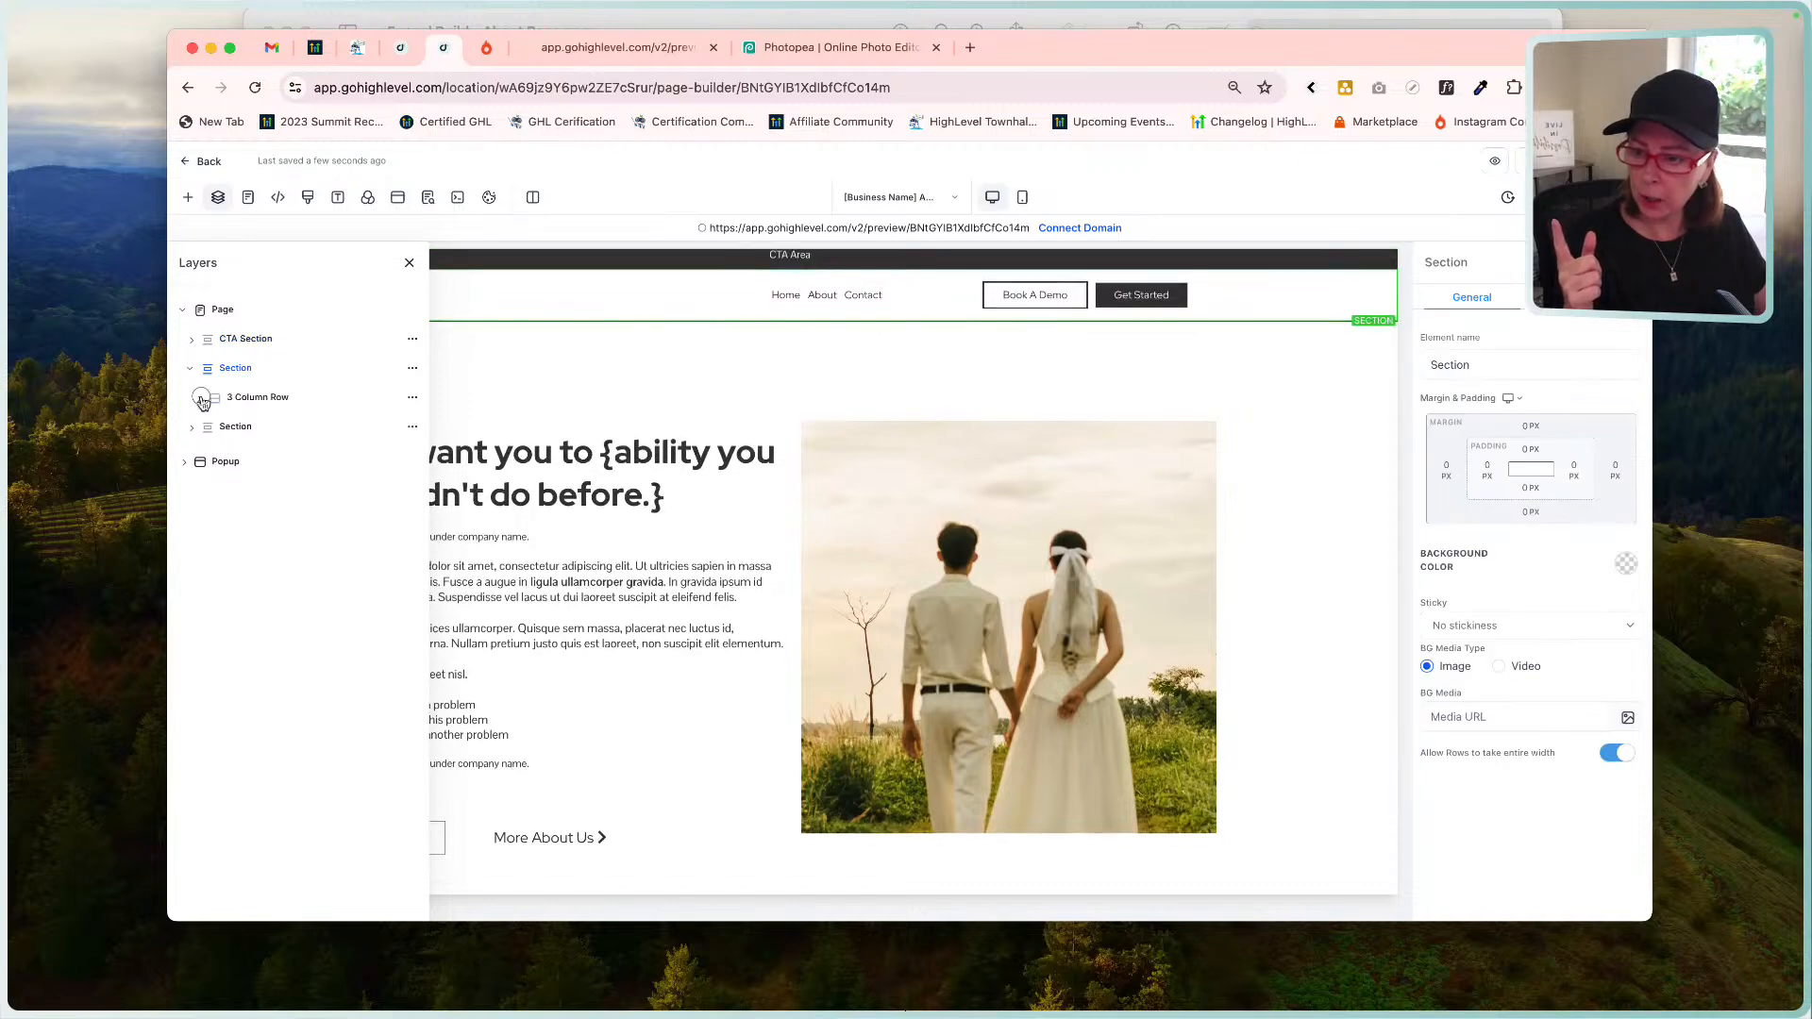
click(199, 398)
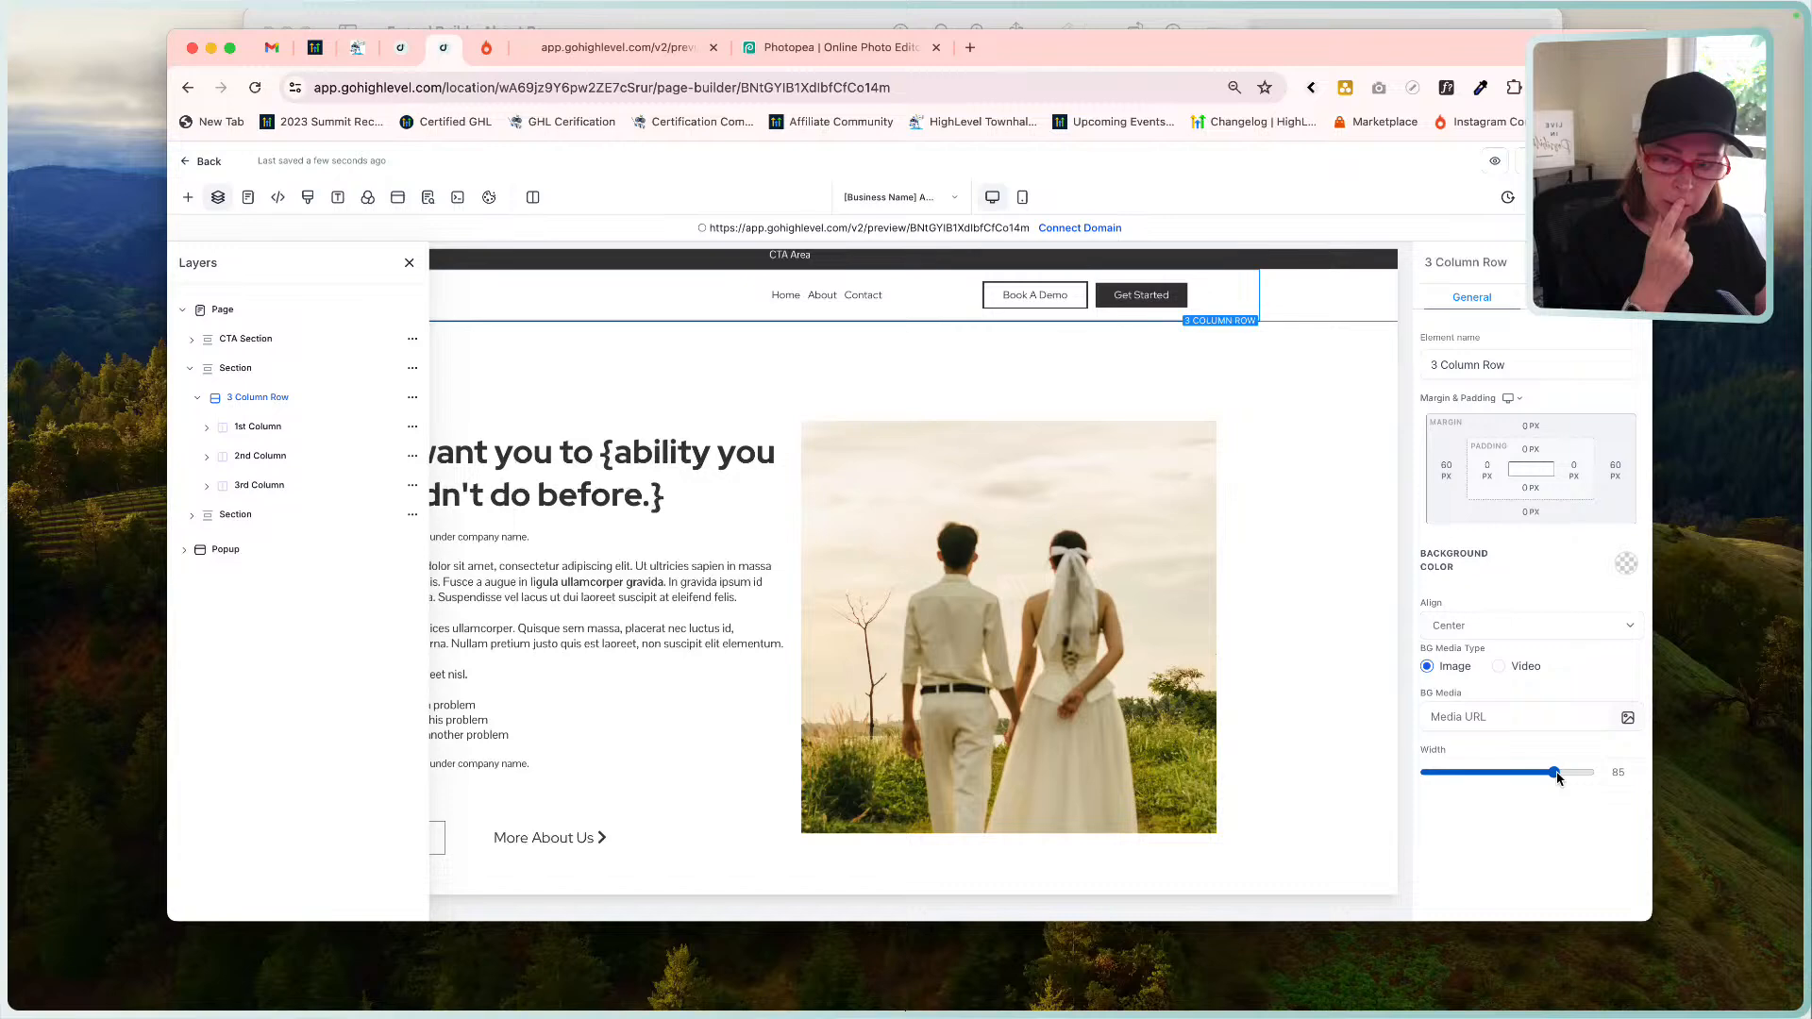
Keep the navigation links left-aligned and widen the navigation column, shifting Home/About/Contact right.
click(409, 263)
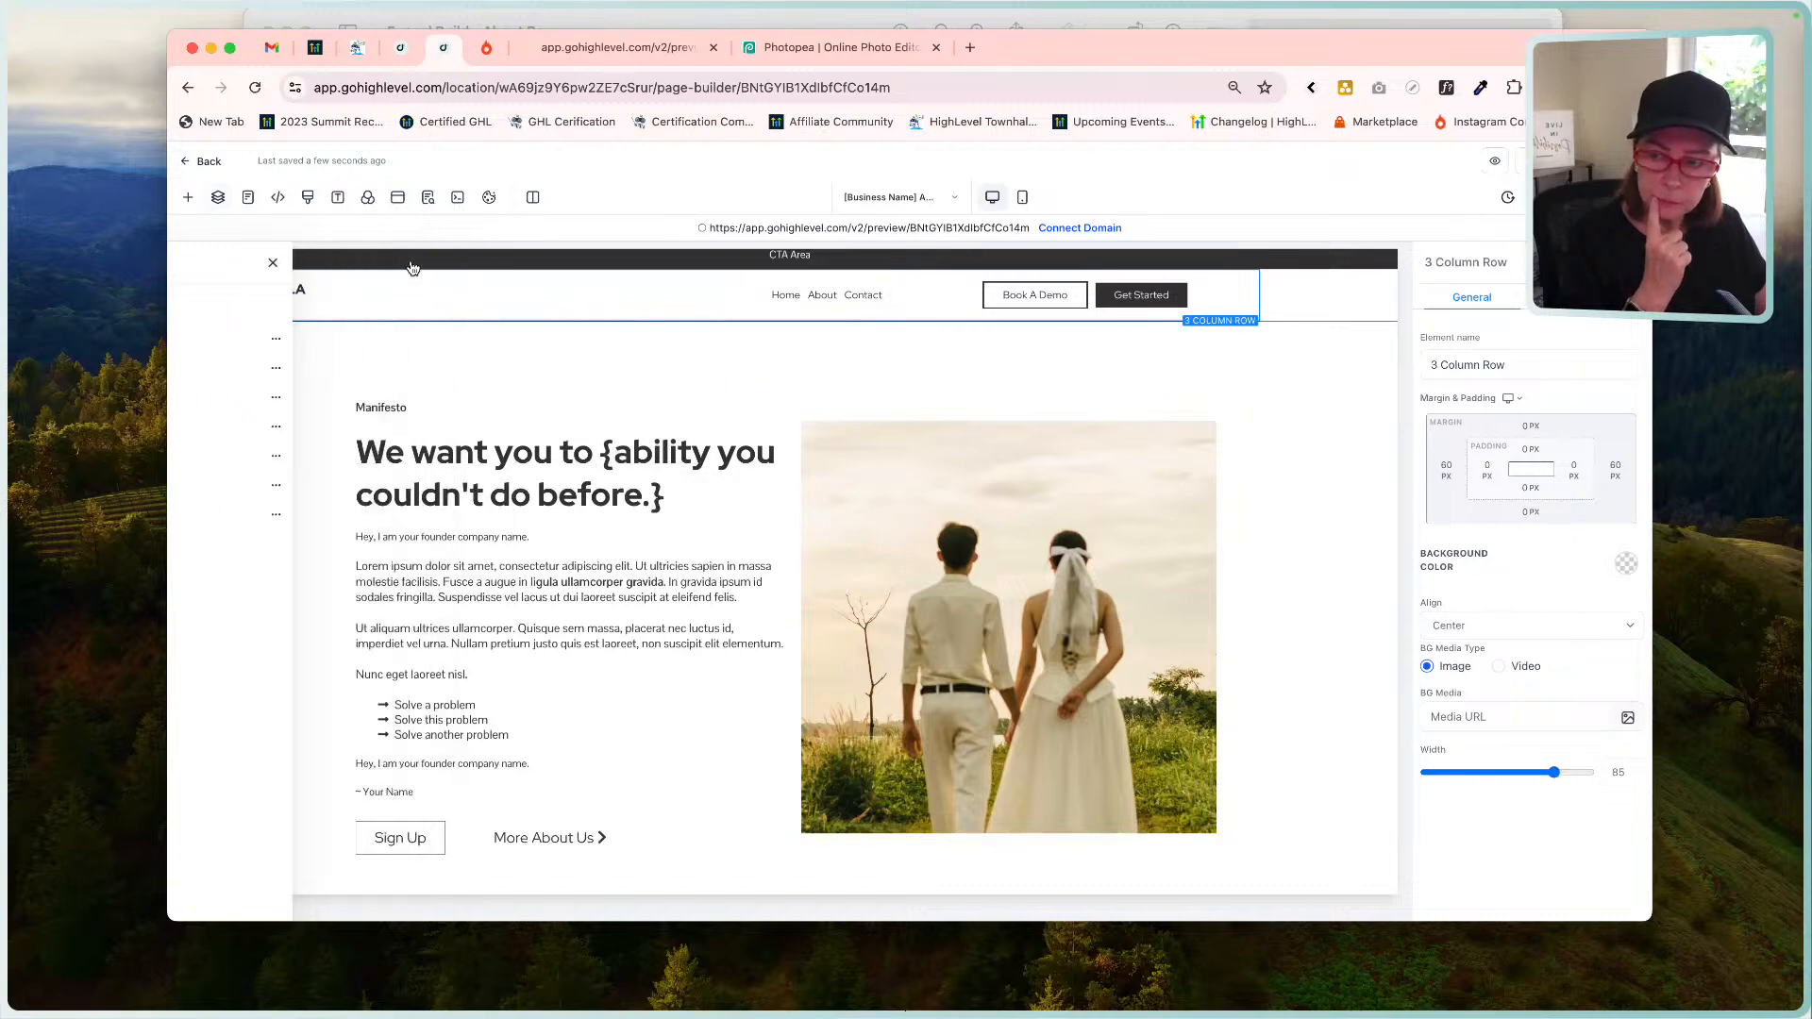
click(421, 299)
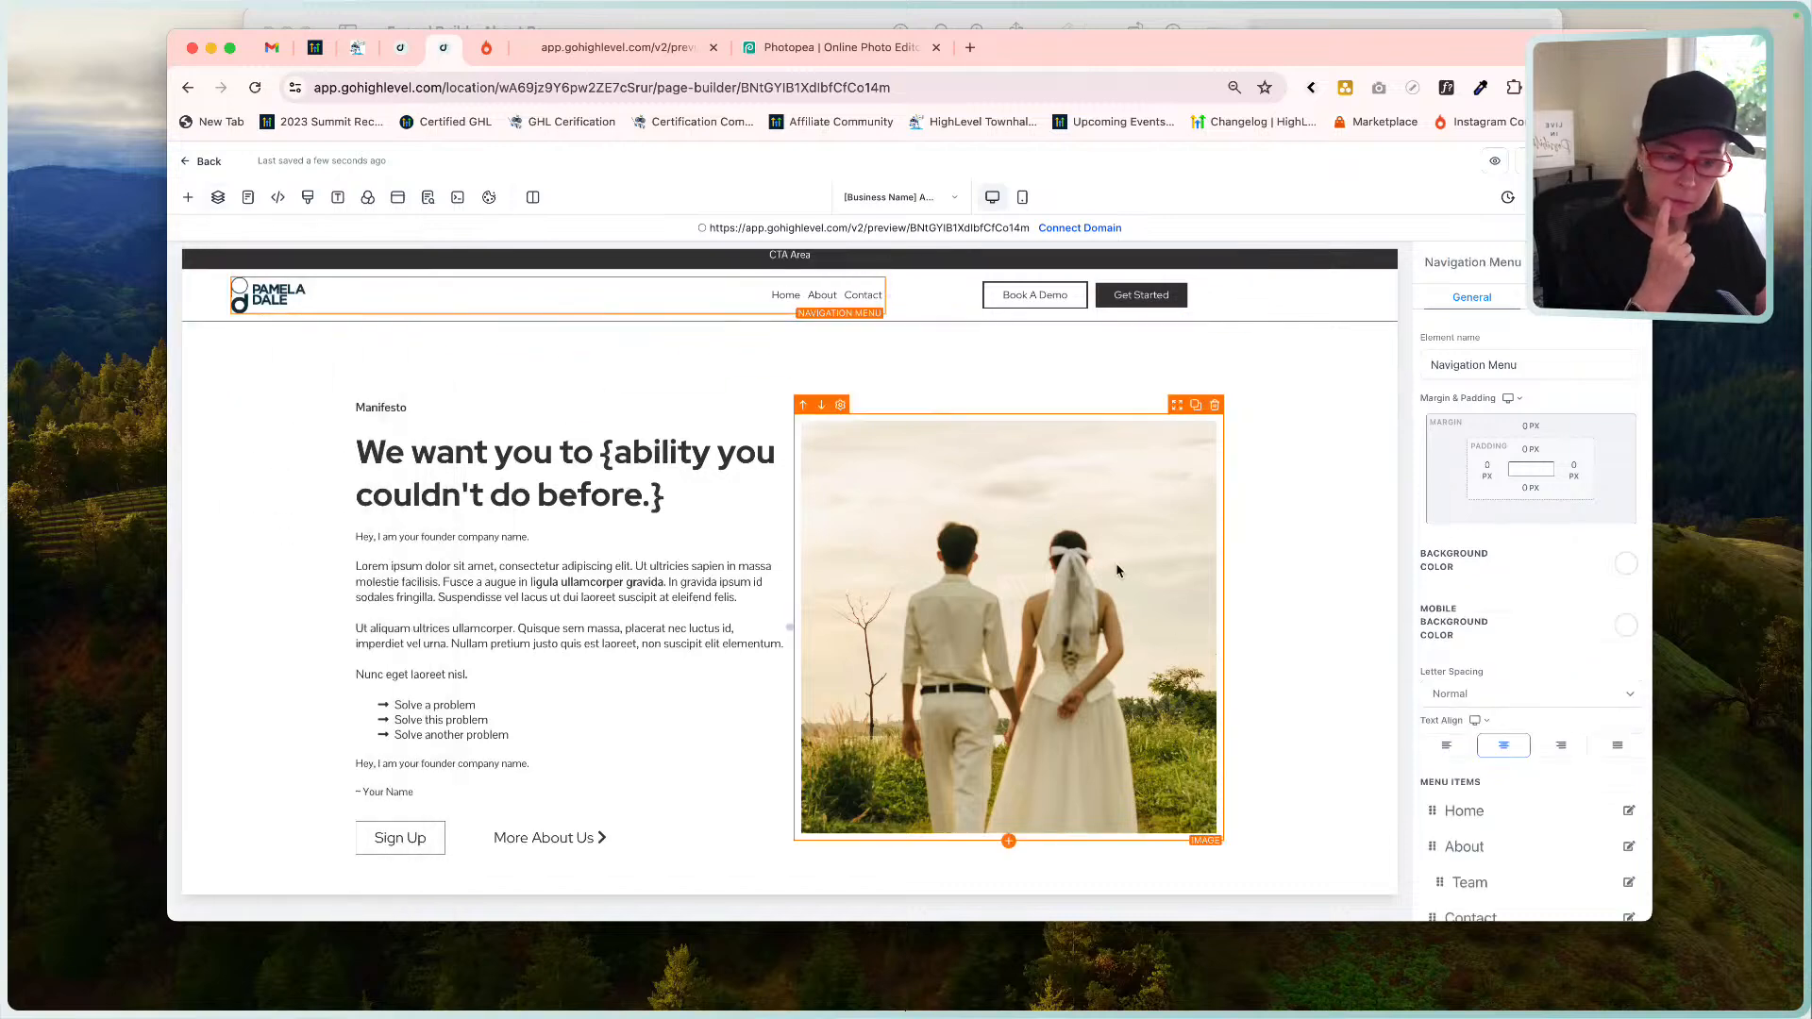
click(1562, 747)
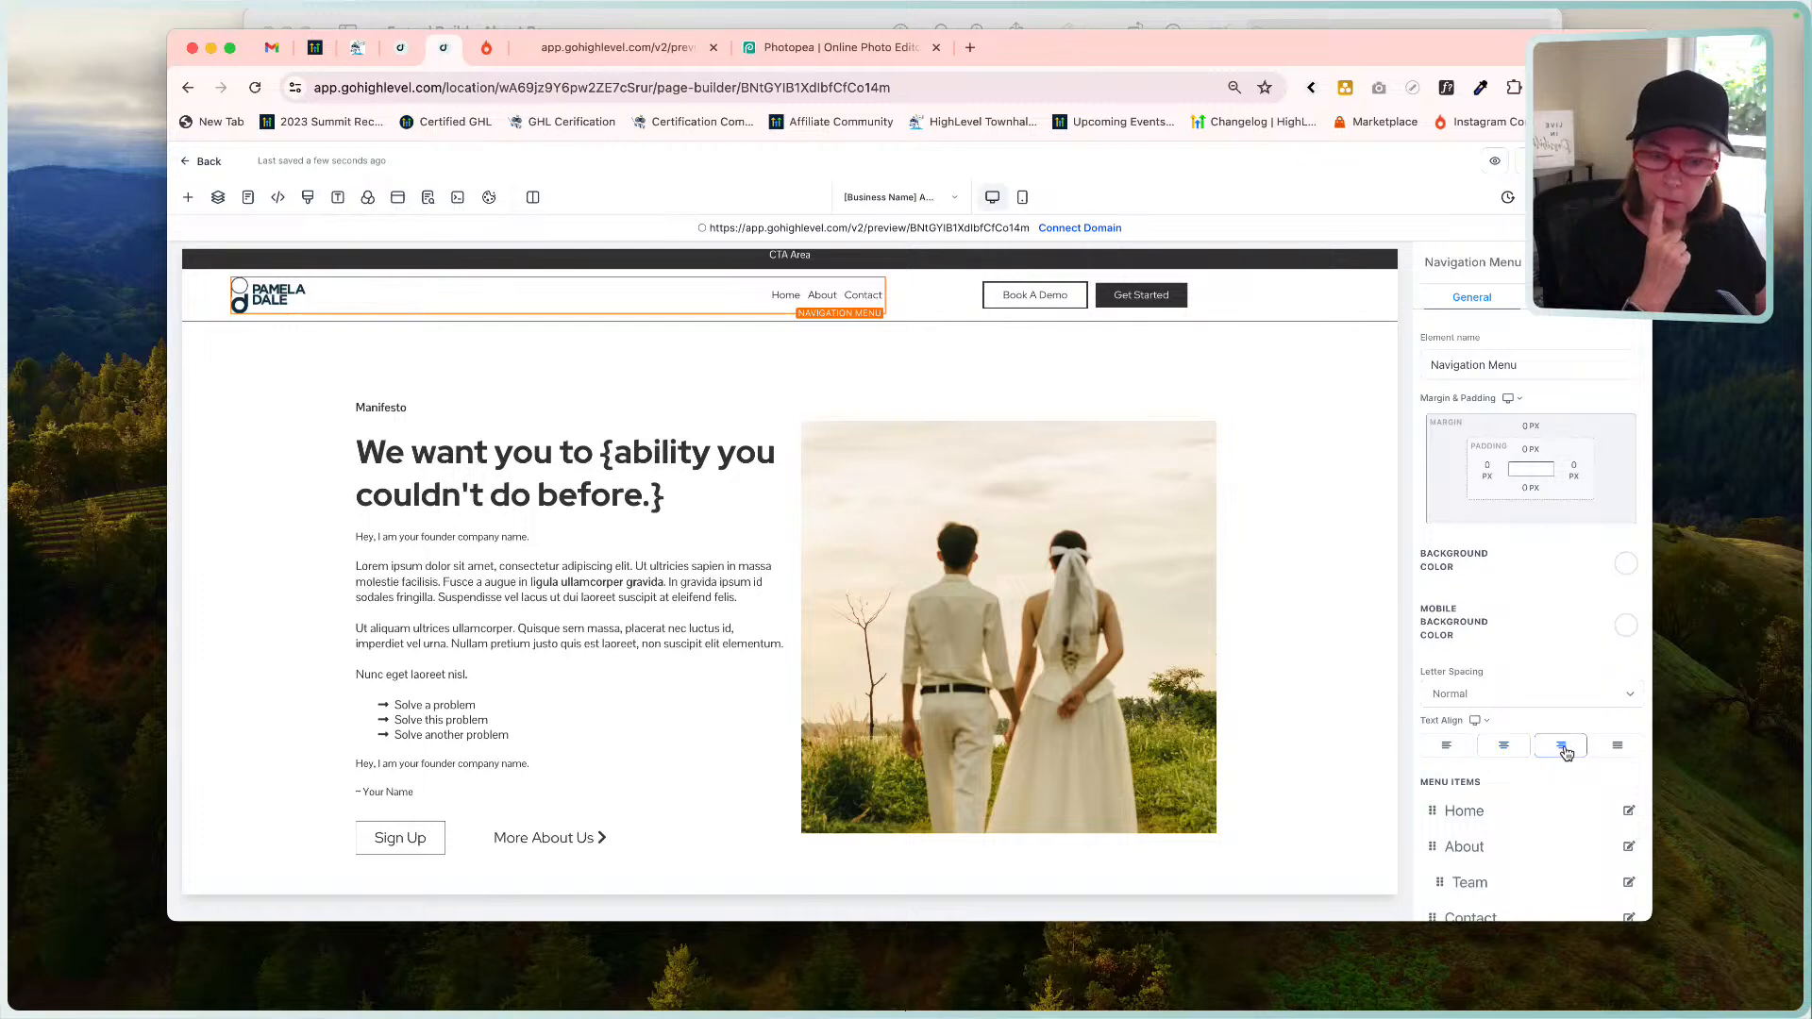
click(1439, 753)
click(1526, 748)
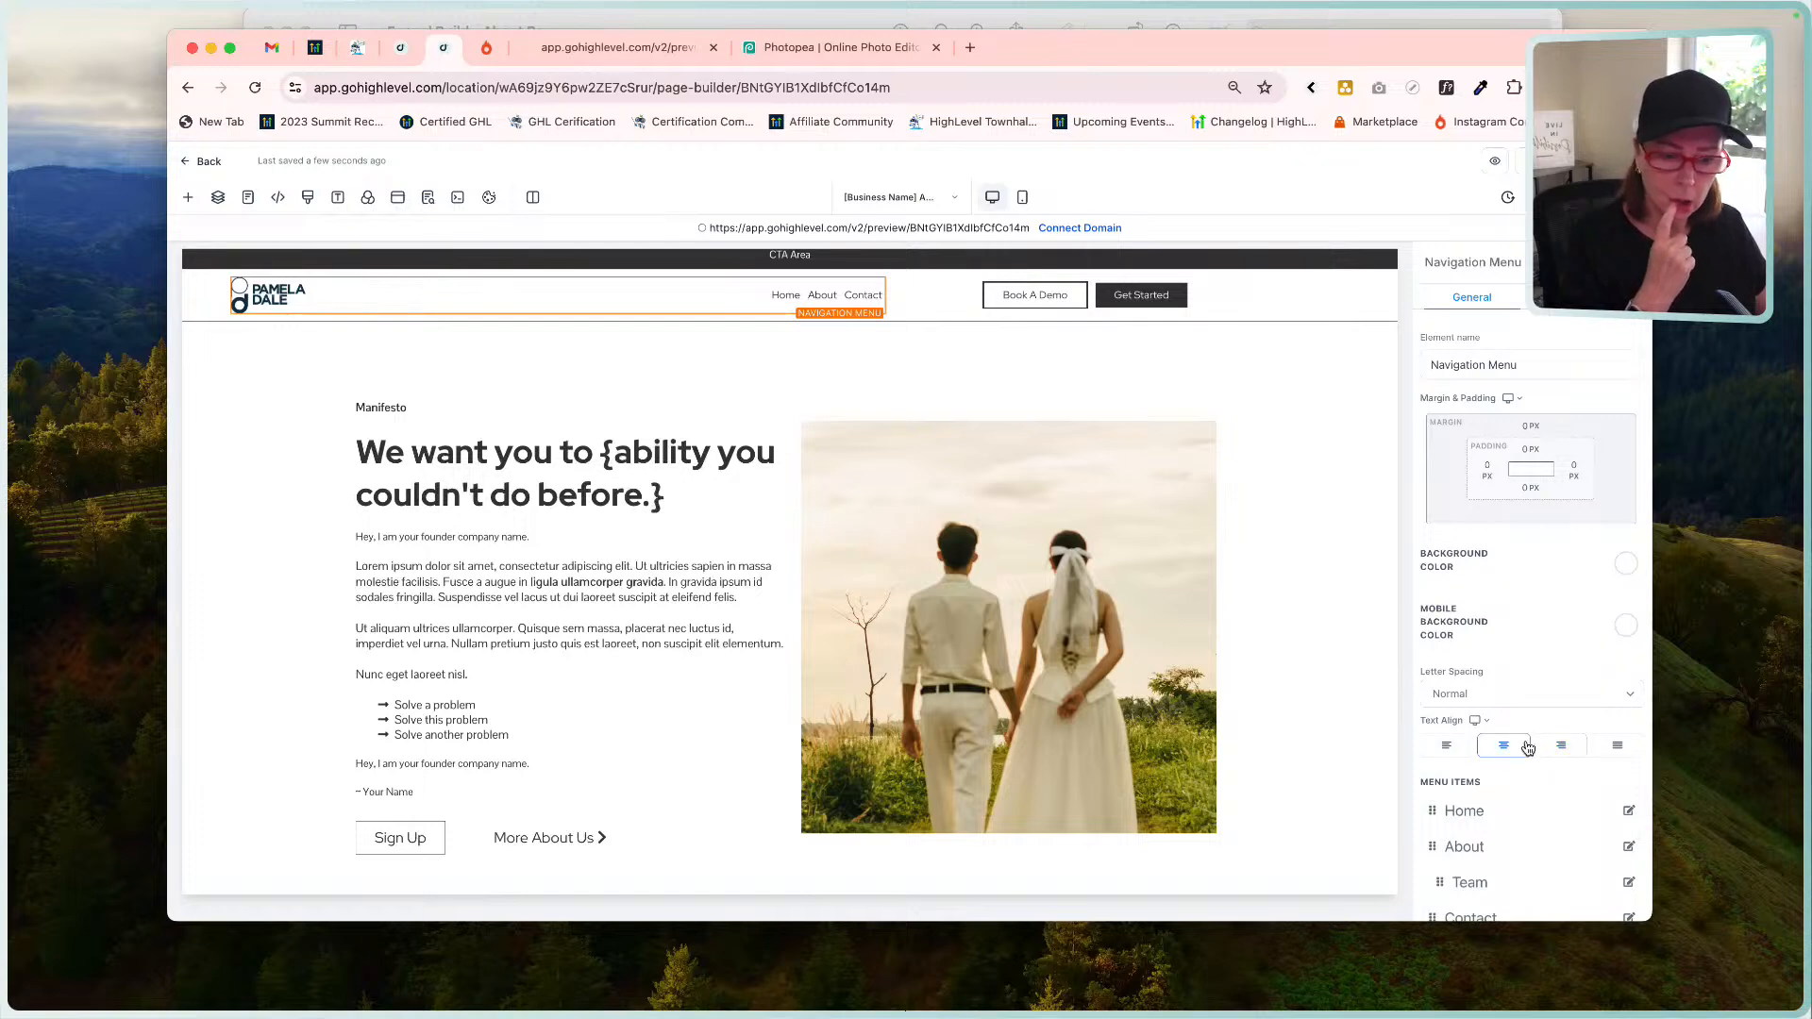
click(1465, 745)
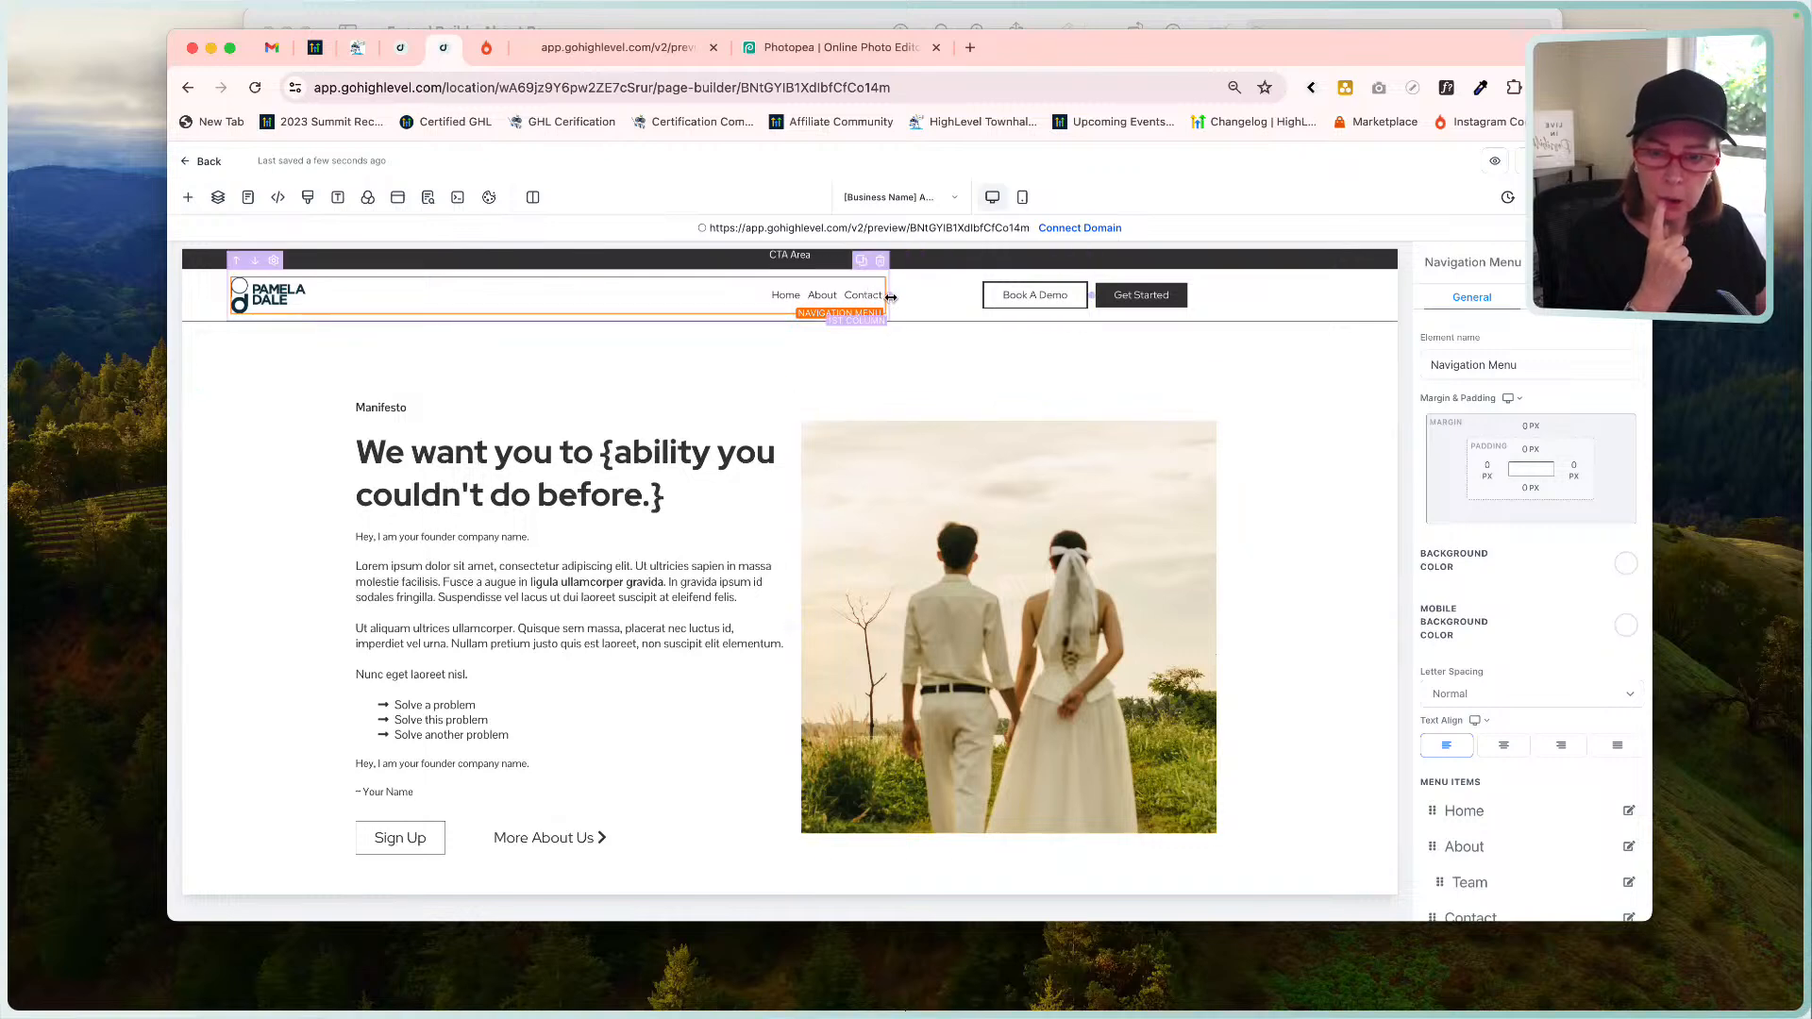
drag(889, 297, 925, 296)
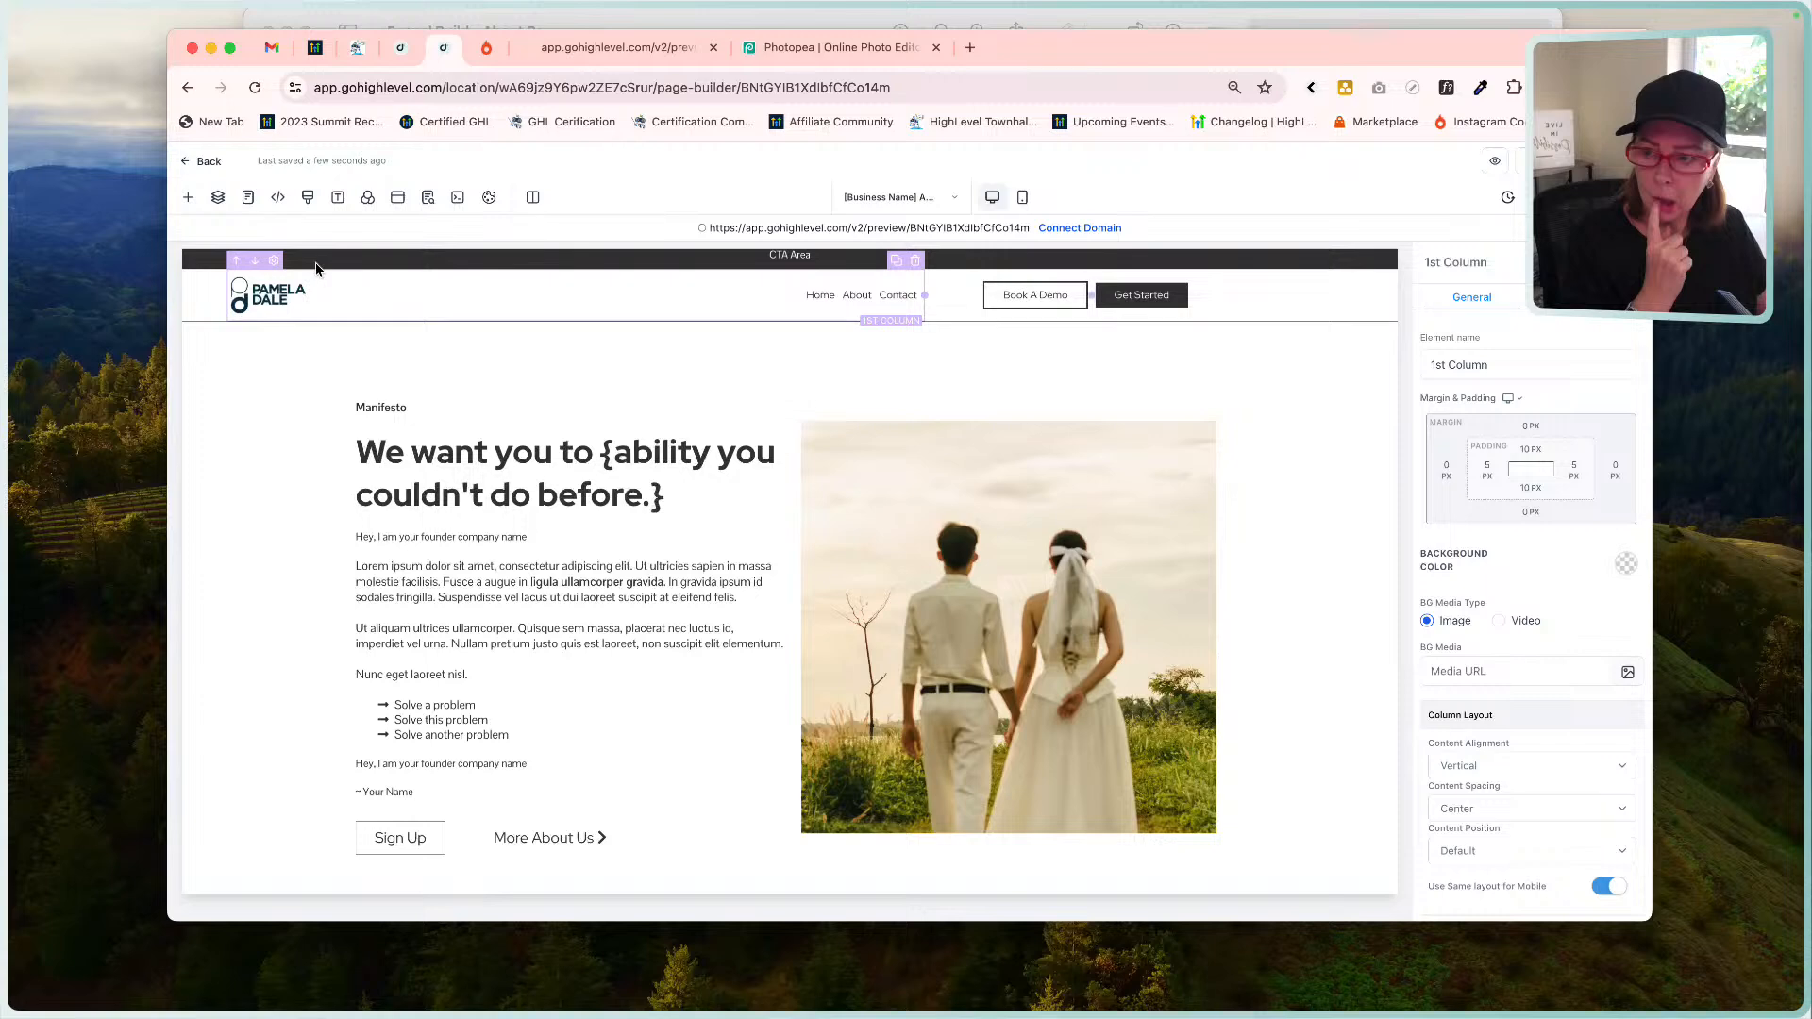
Drag the header 3 Column Row Width slider from 85 to 100.
click(218, 196)
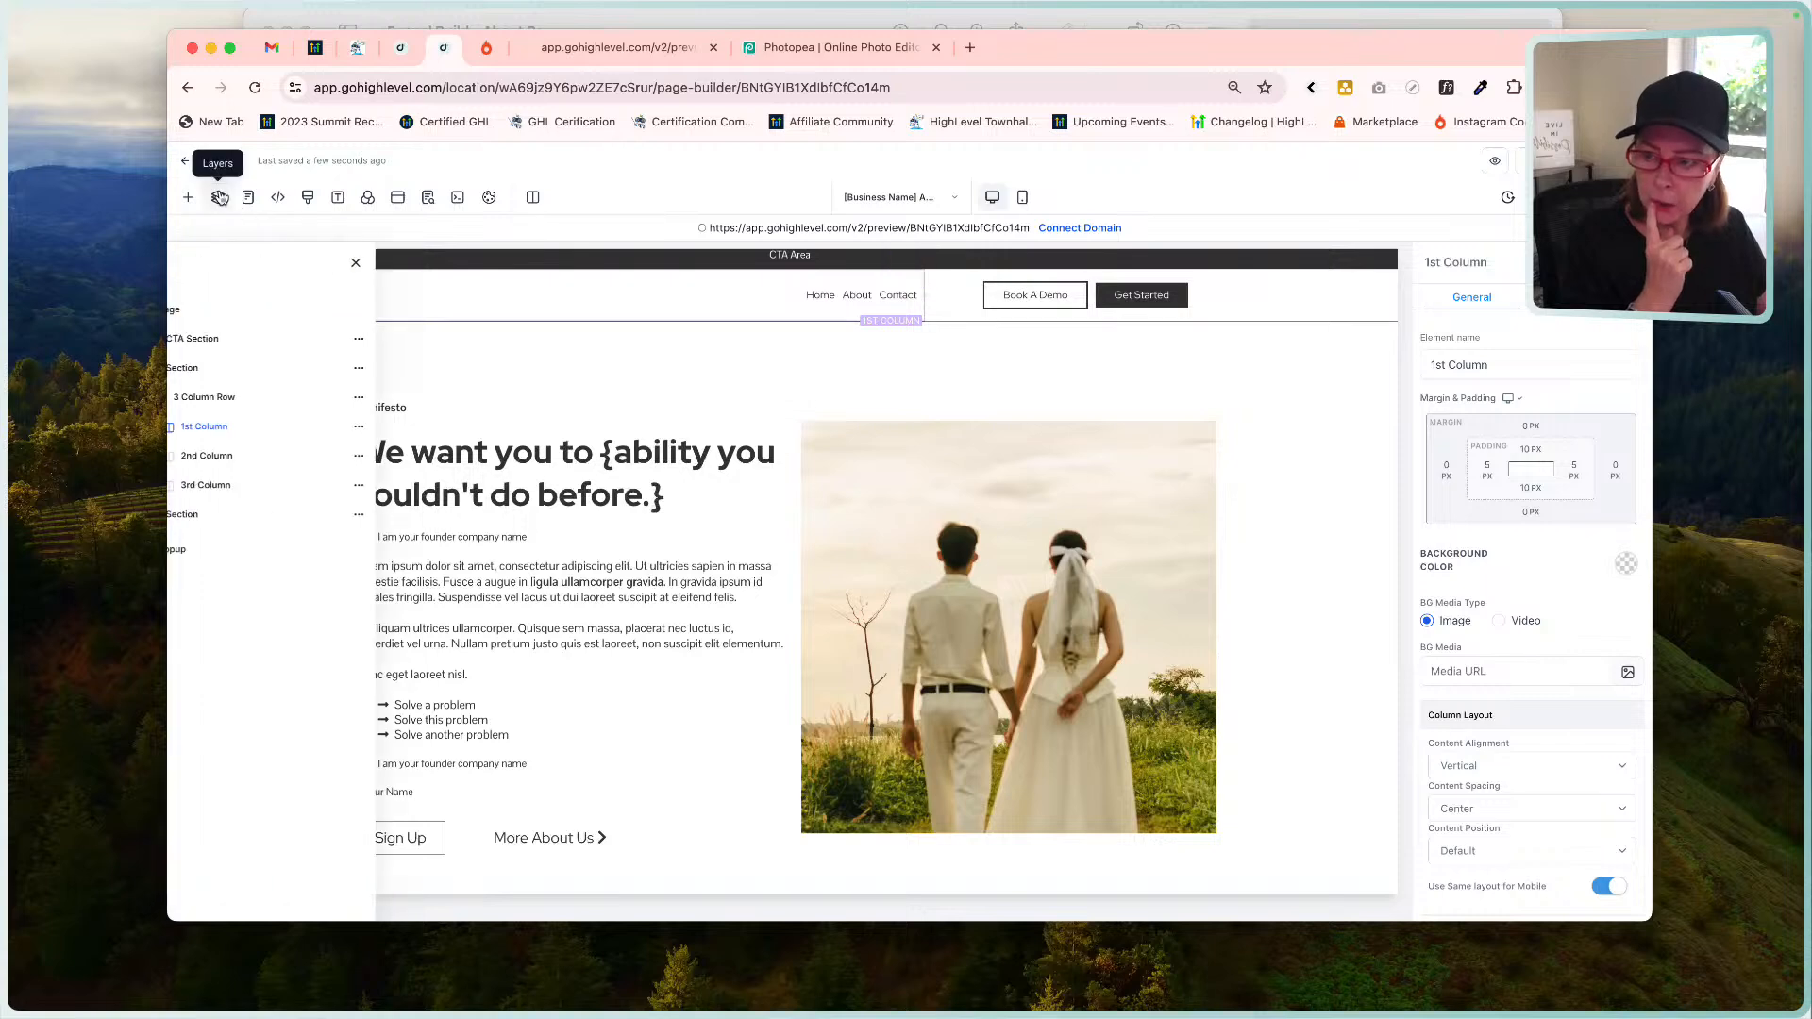
click(235, 399)
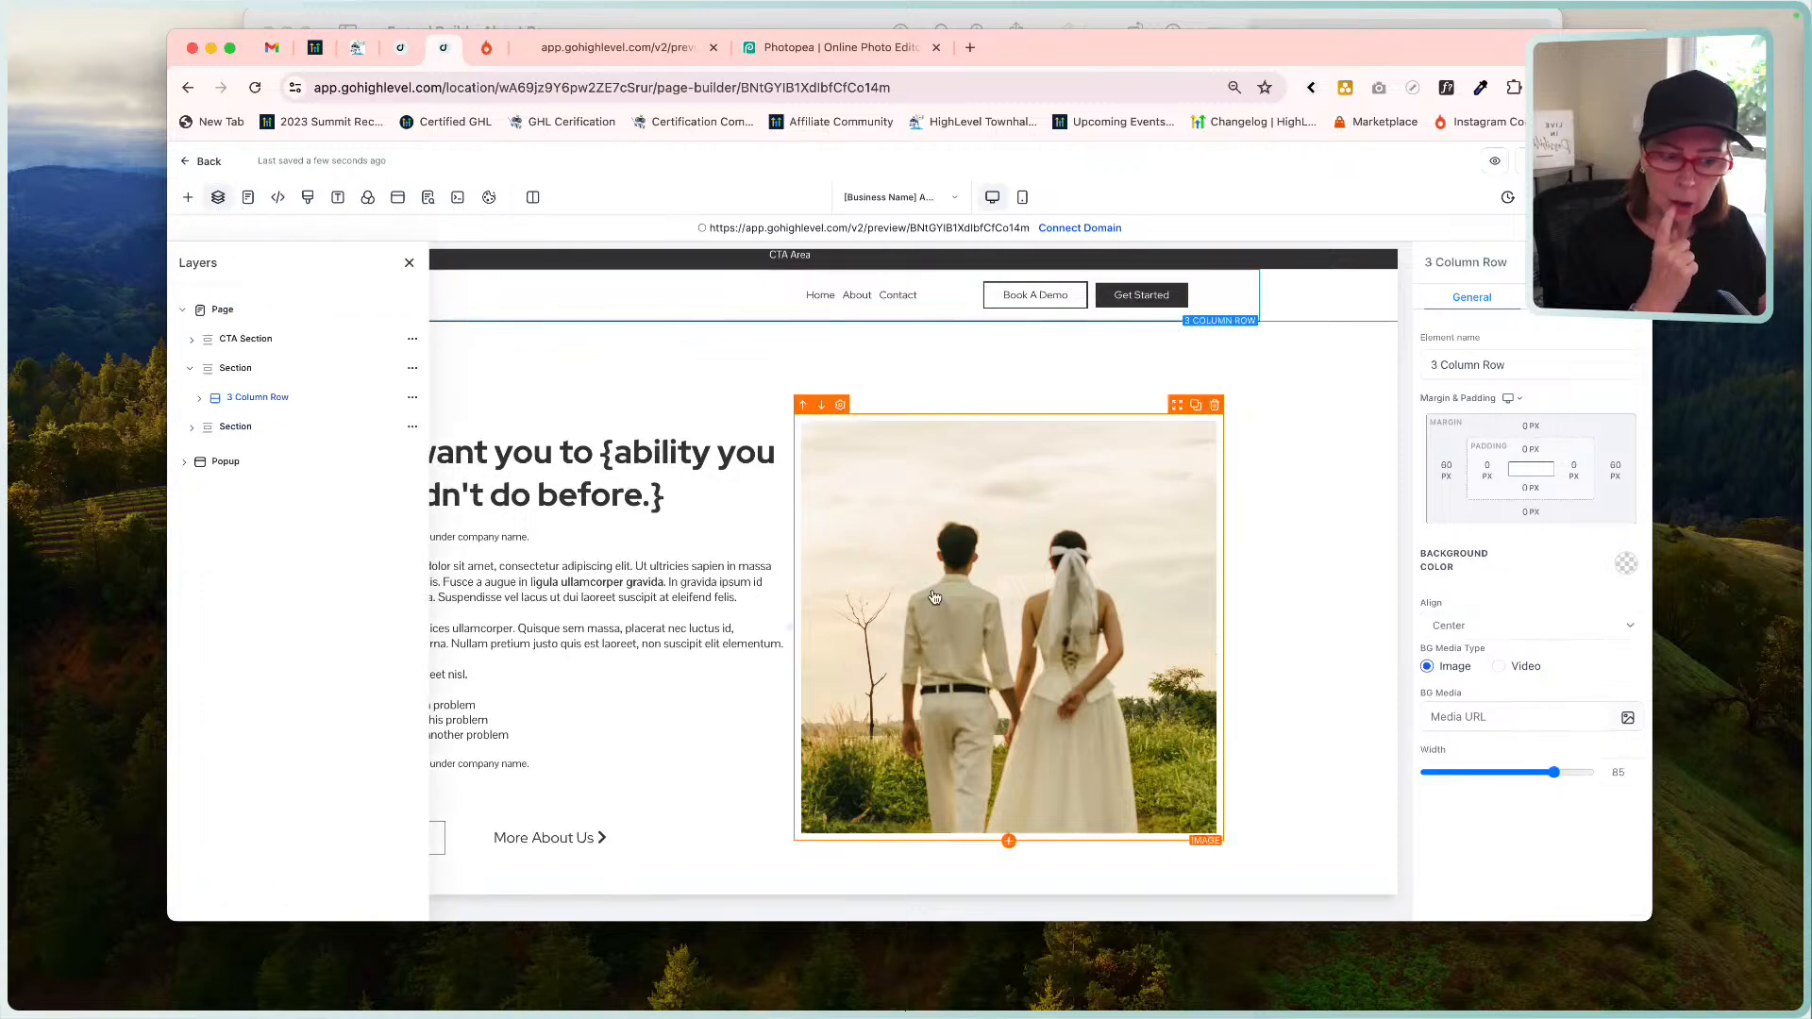
drag(1557, 776, 1604, 773)
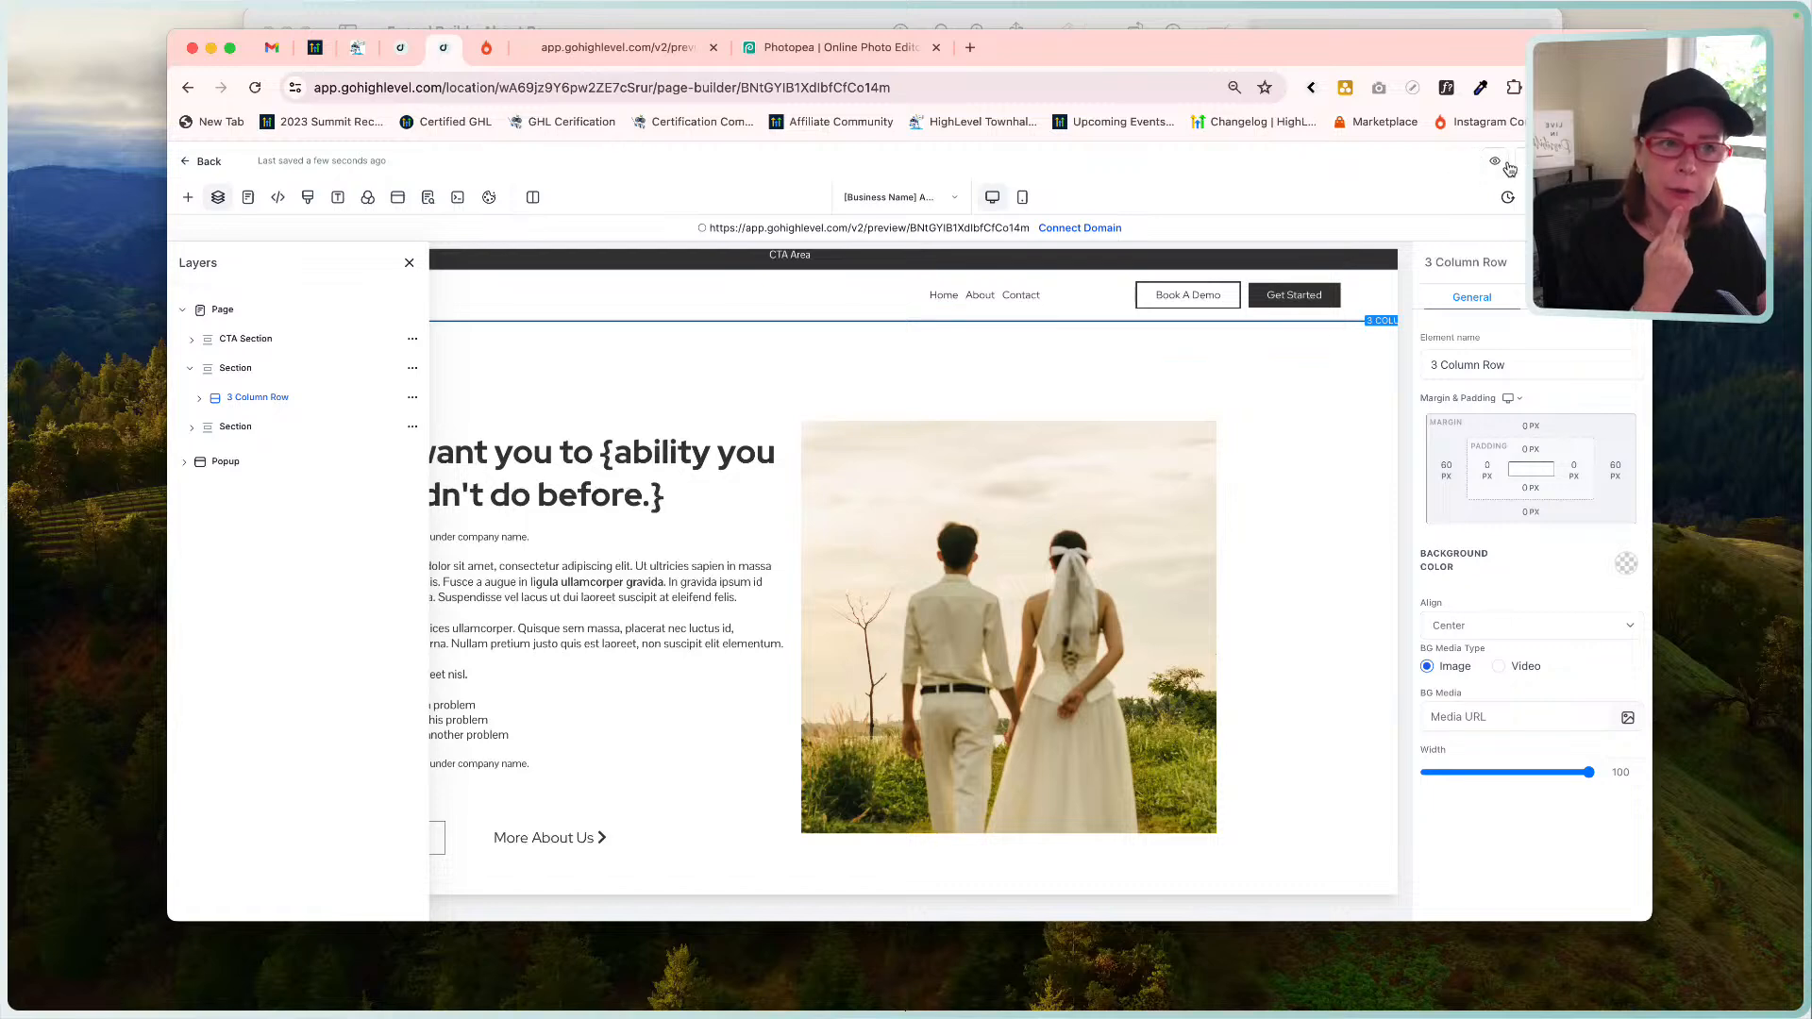
Open a live preview of the About page, then inspect the Get Started button's settings in the builder.
click(1495, 162)
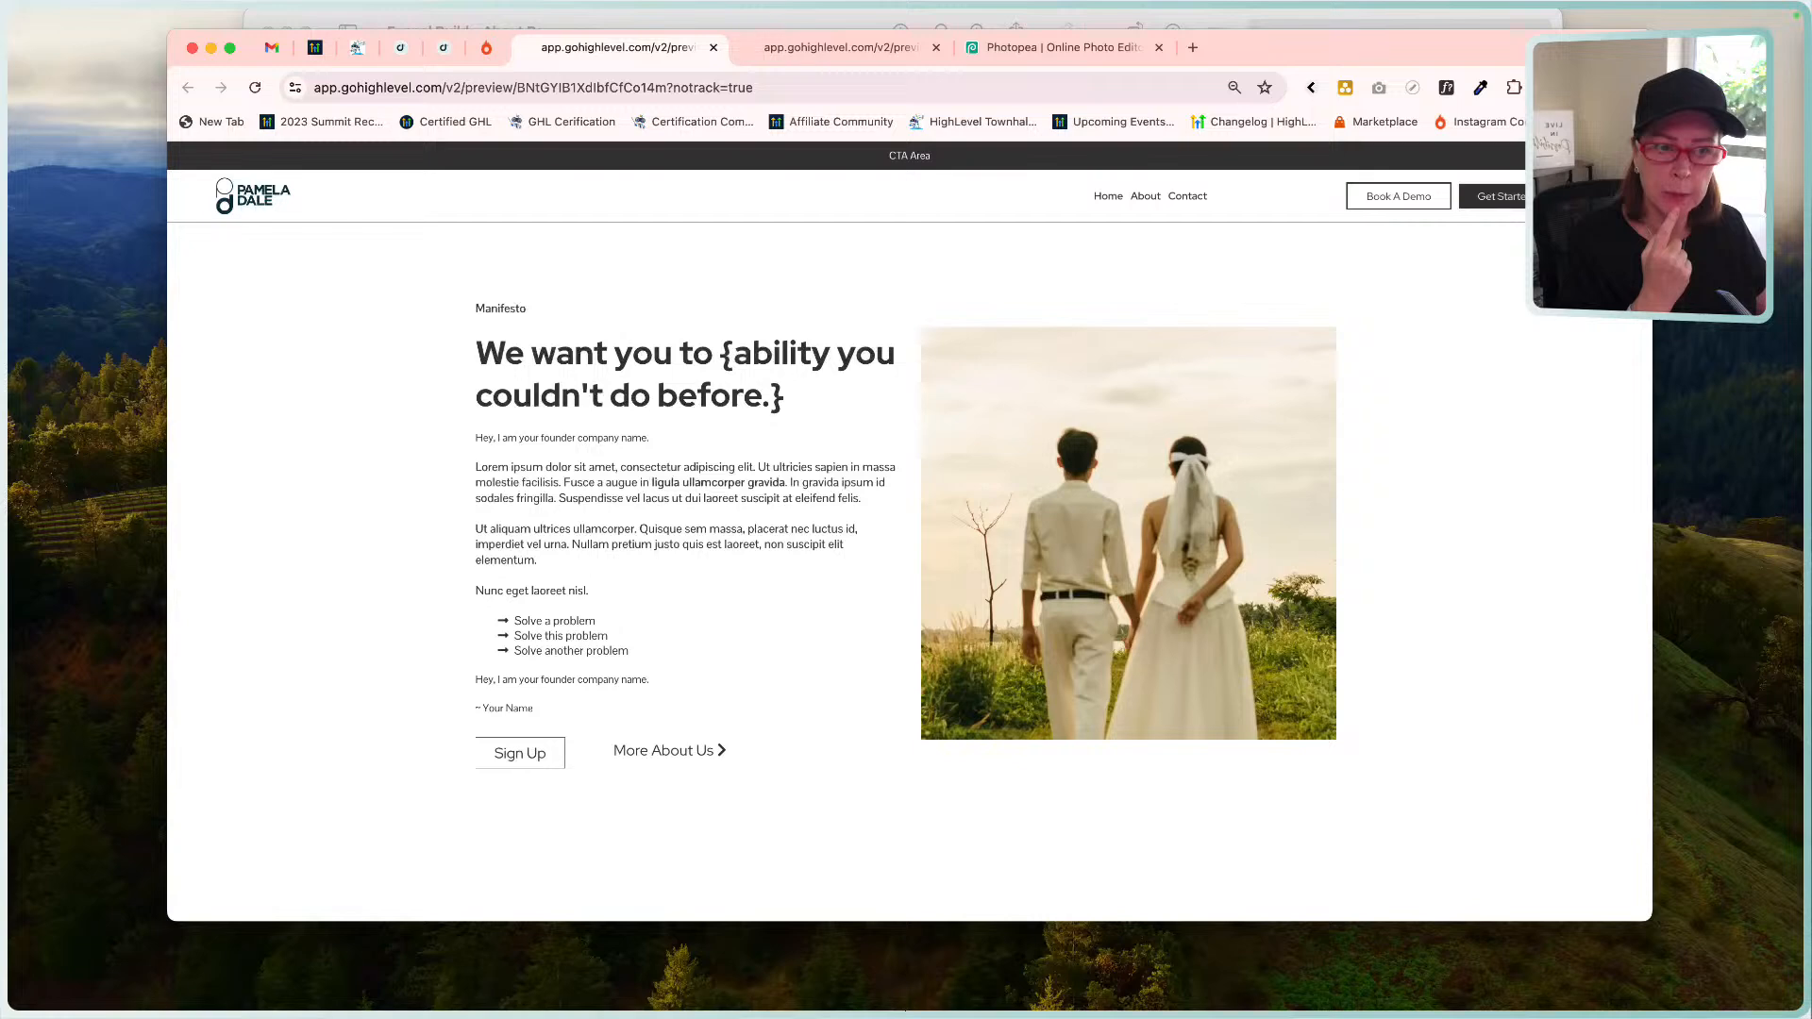
click(444, 47)
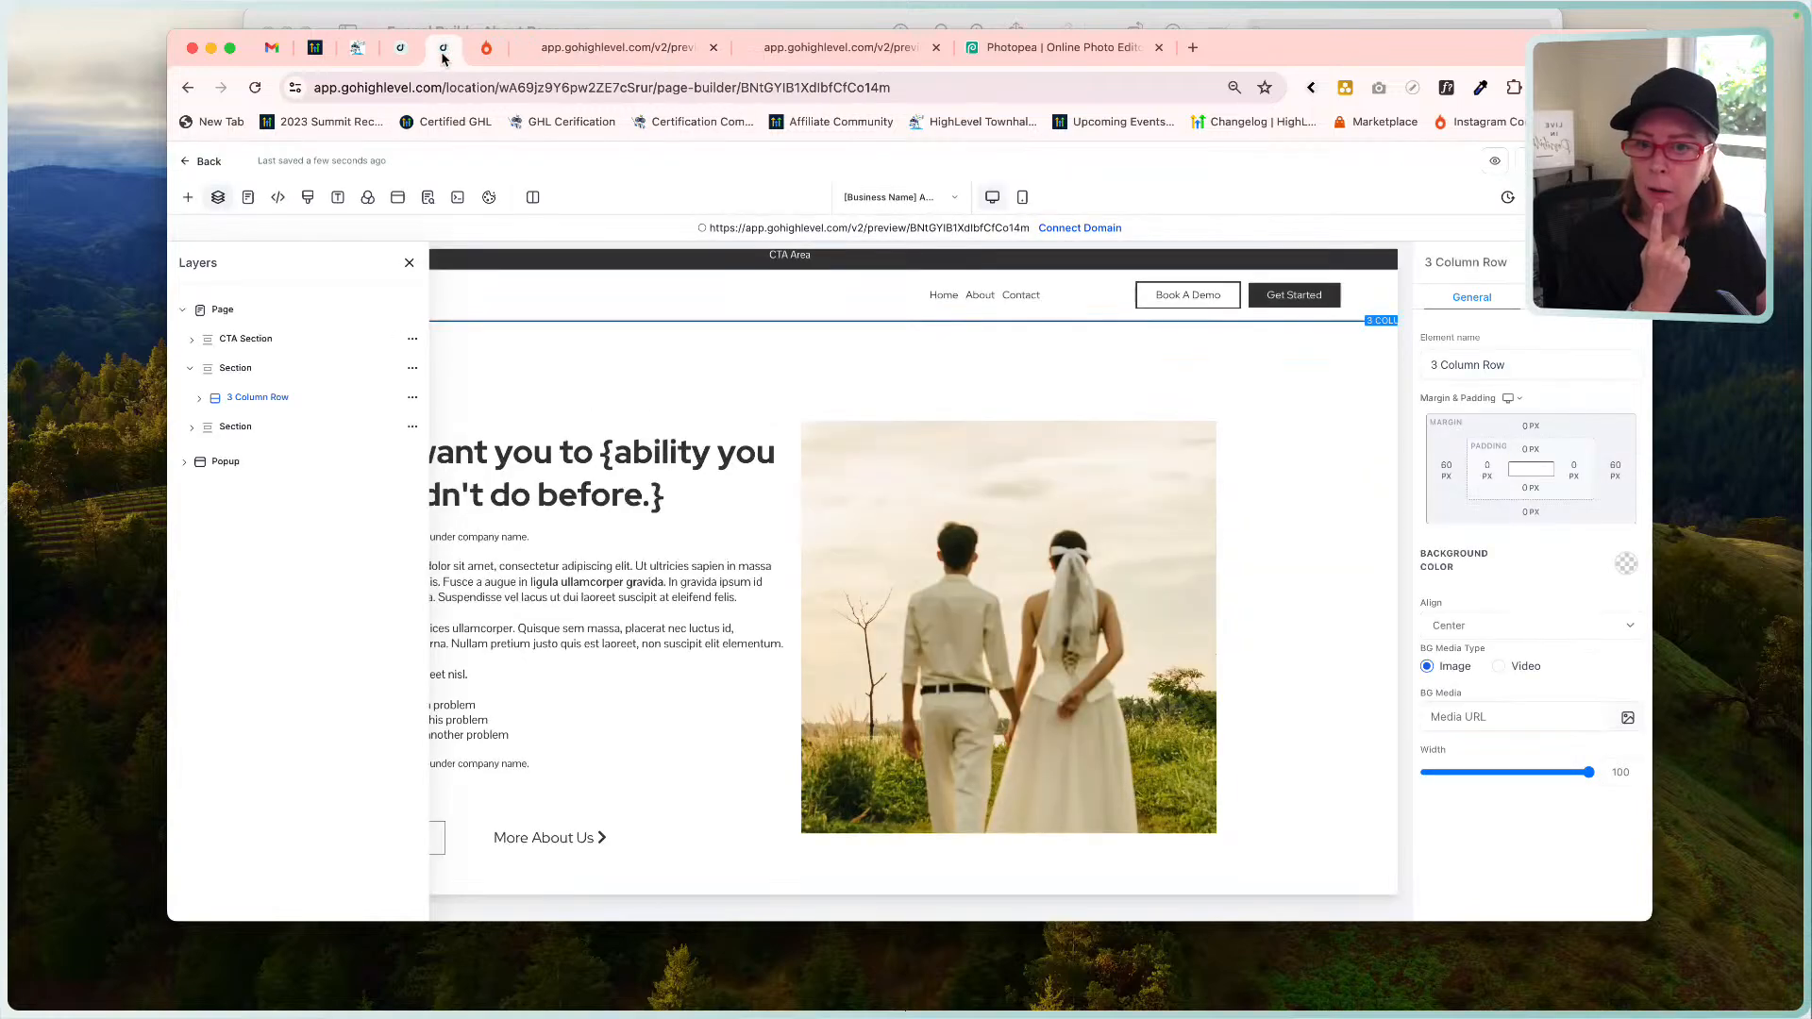
click(1317, 300)
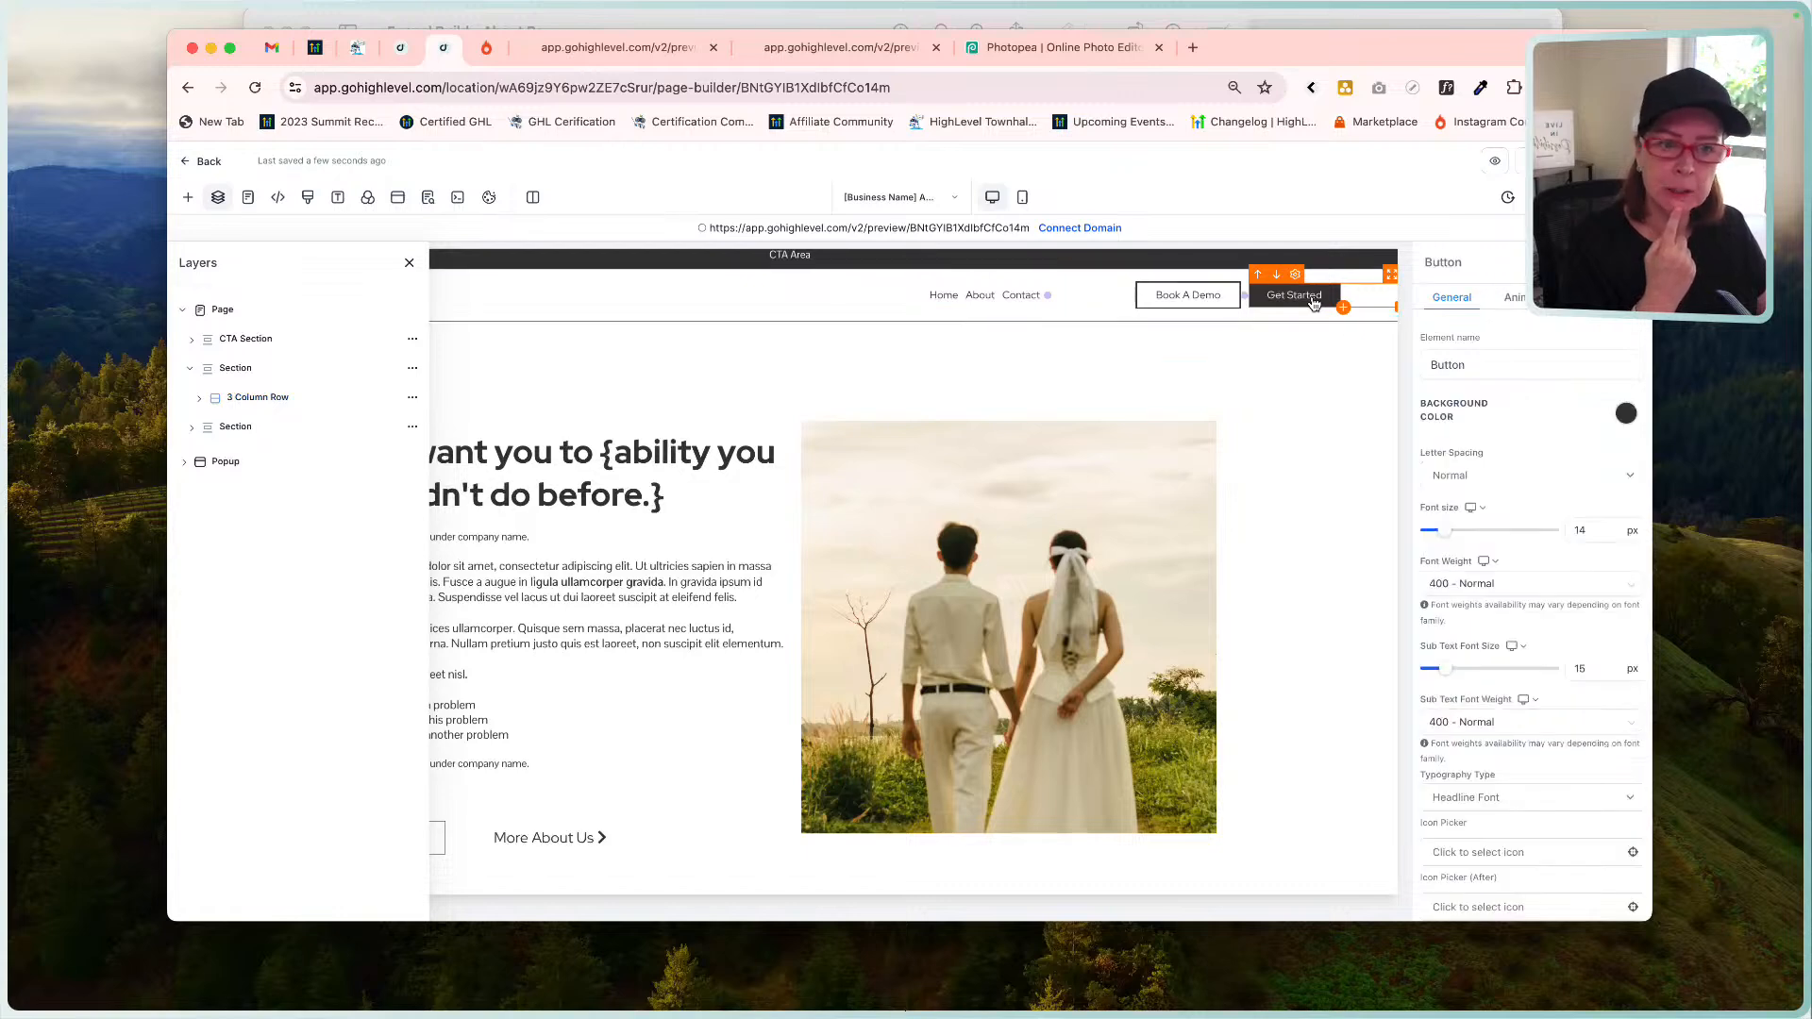
scroll(1317, 304, right, 1)
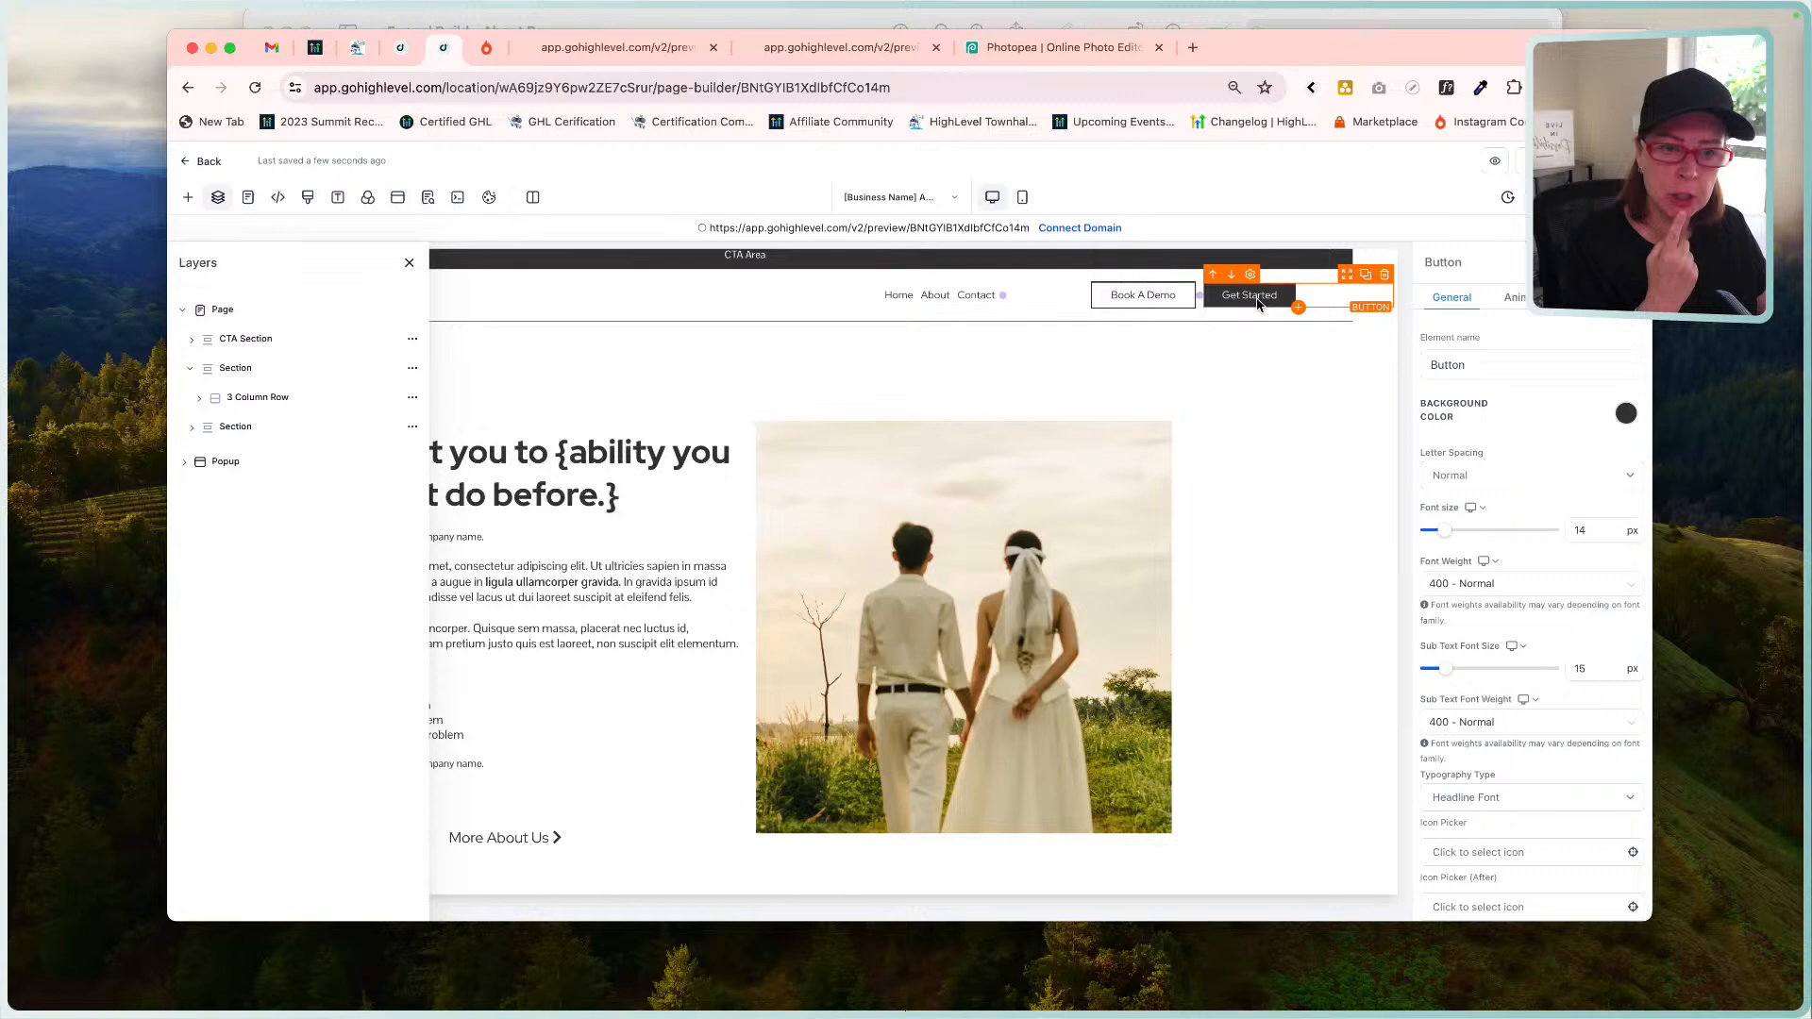
scroll(1511, 620, down, 4)
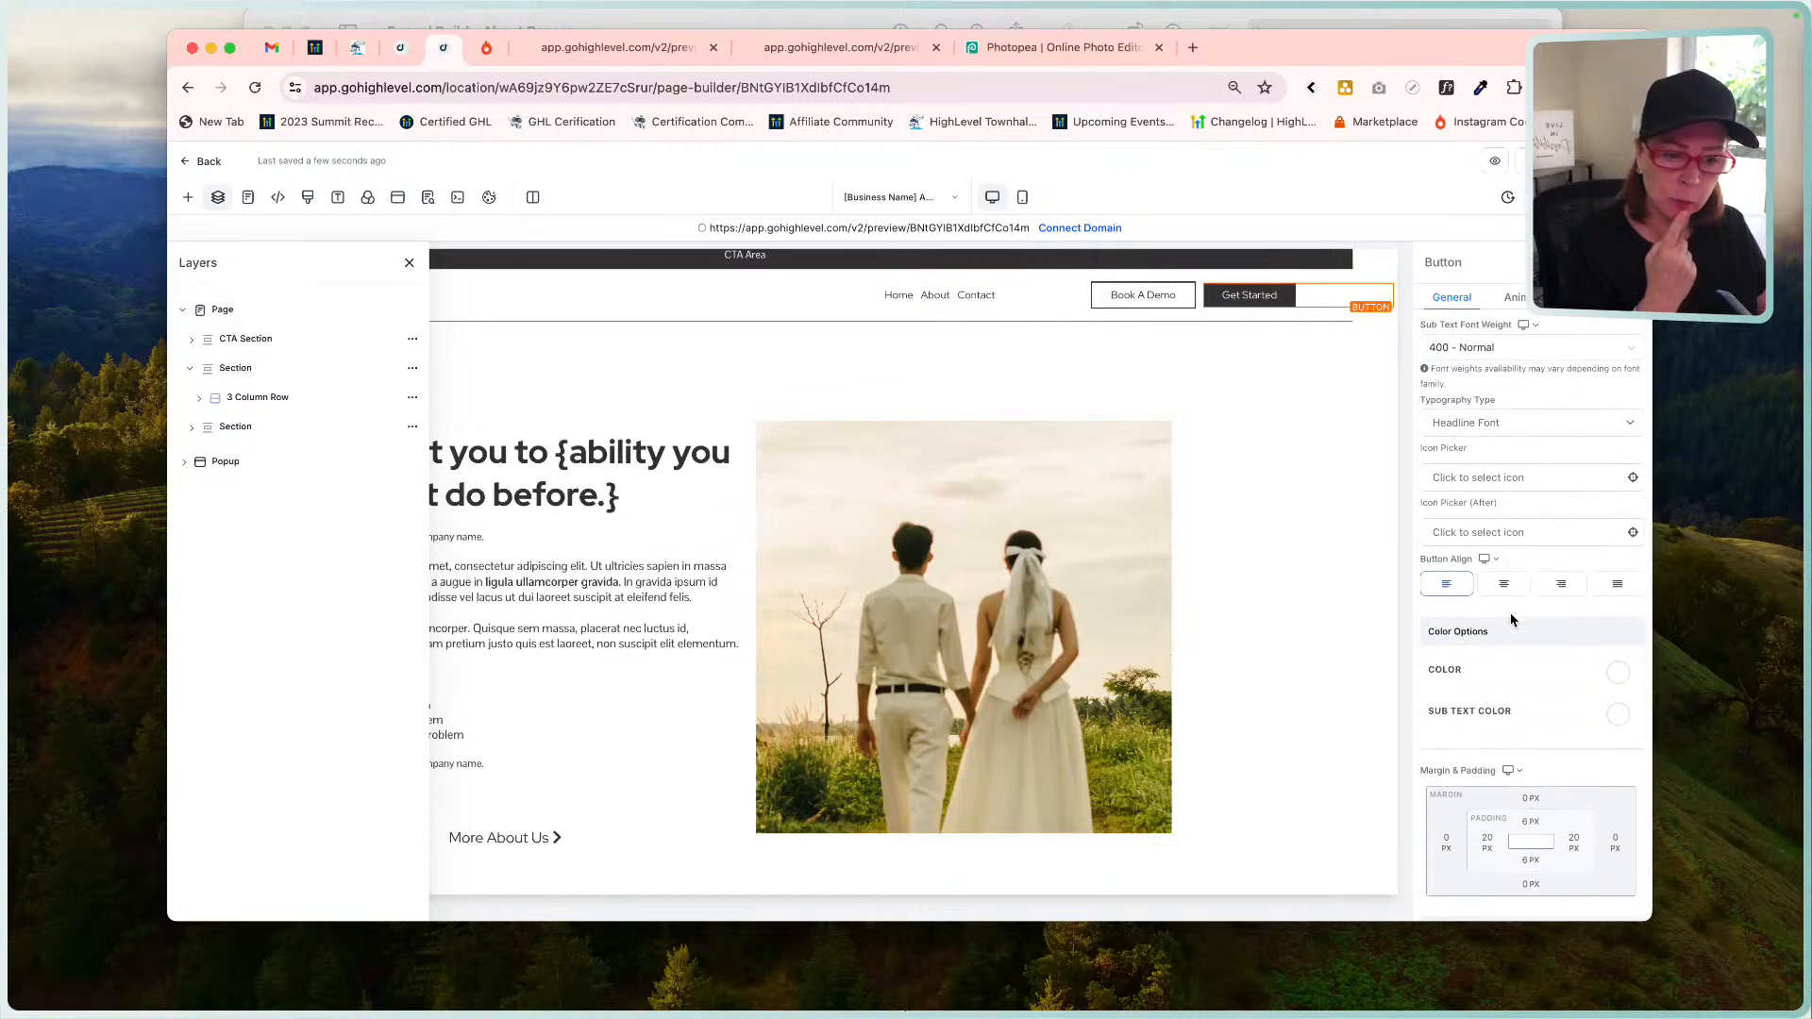
scroll(1509, 618, down, 2)
scroll(1510, 618, down, 1)
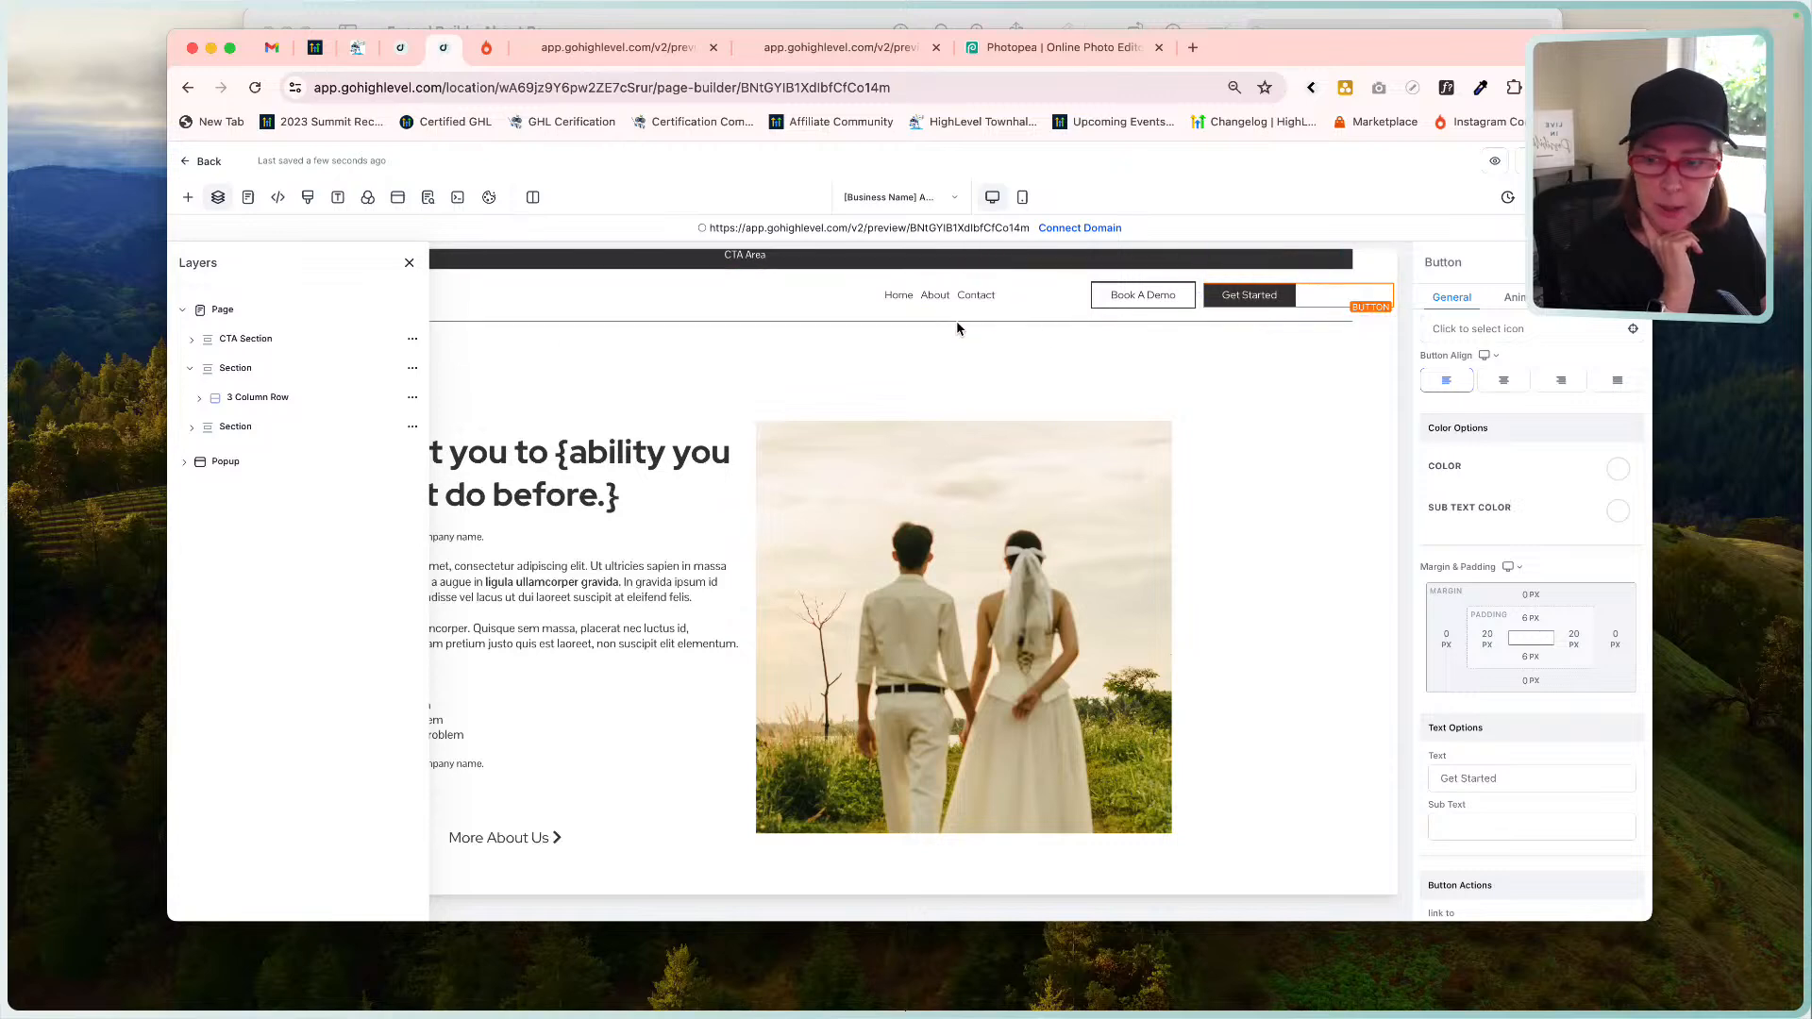
Select the header and CTA sections in Layers, then close the Layers panel to show the canvas.
click(243, 342)
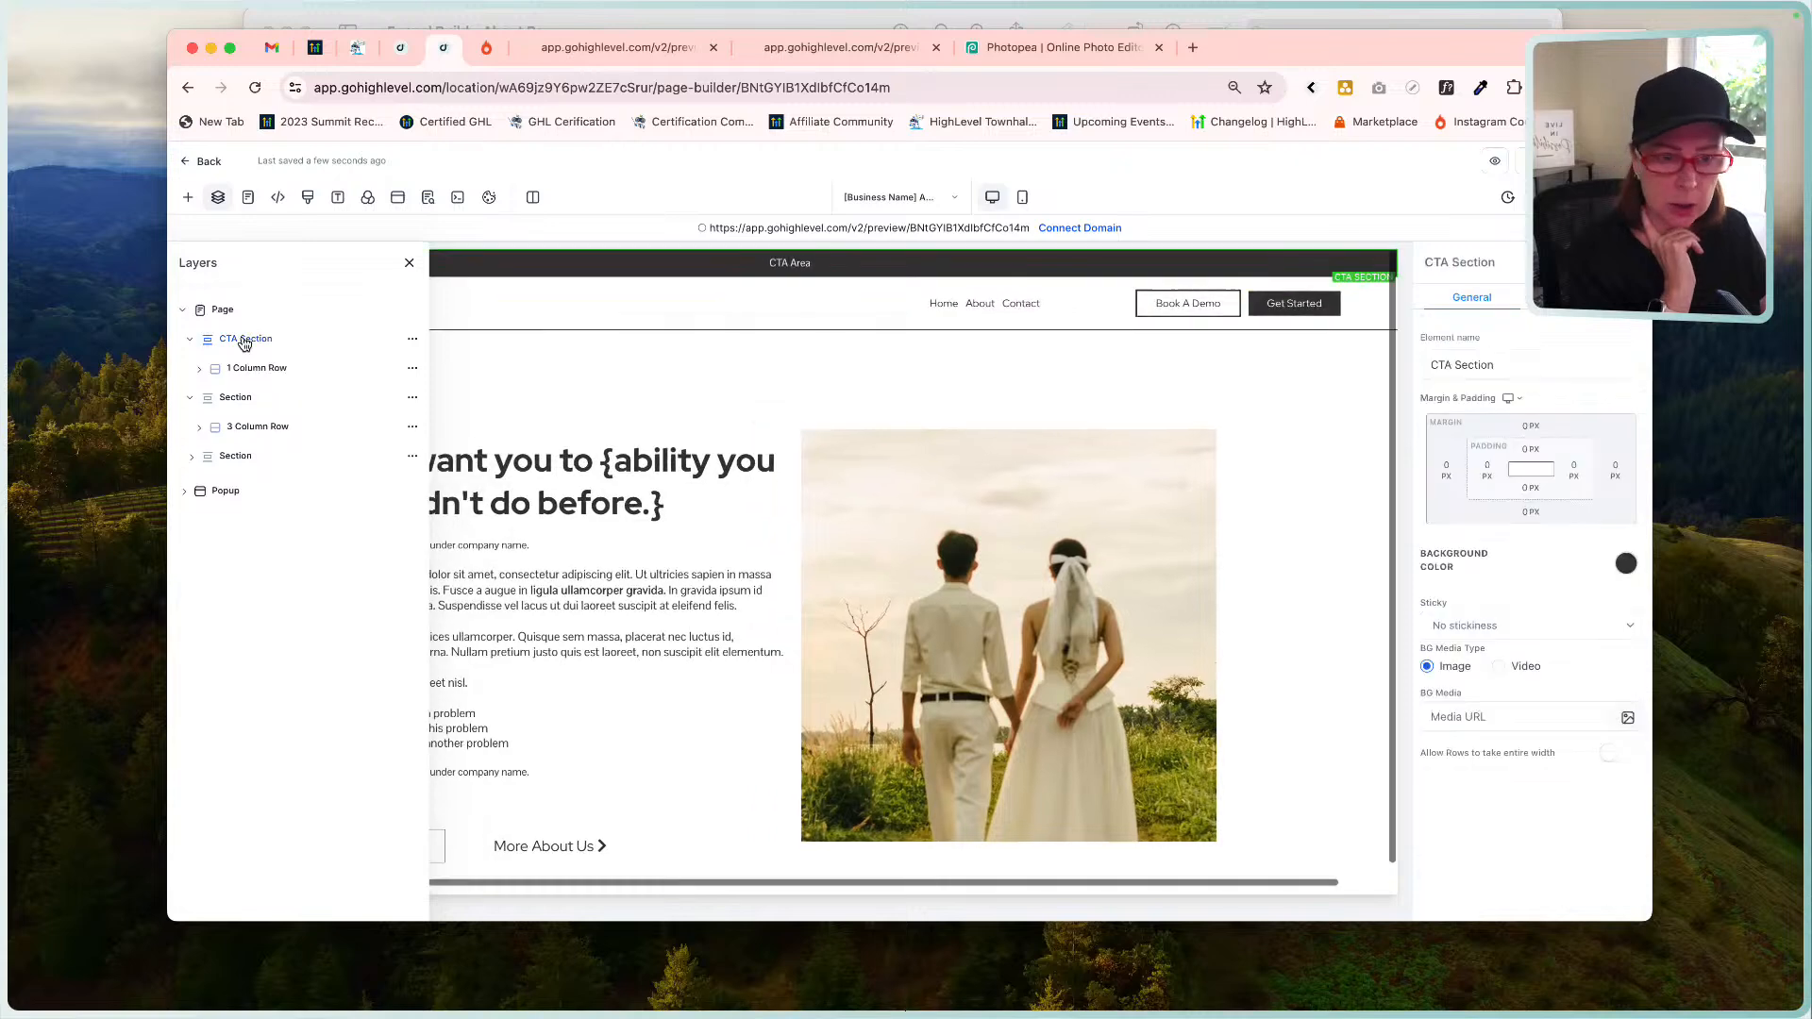
click(194, 346)
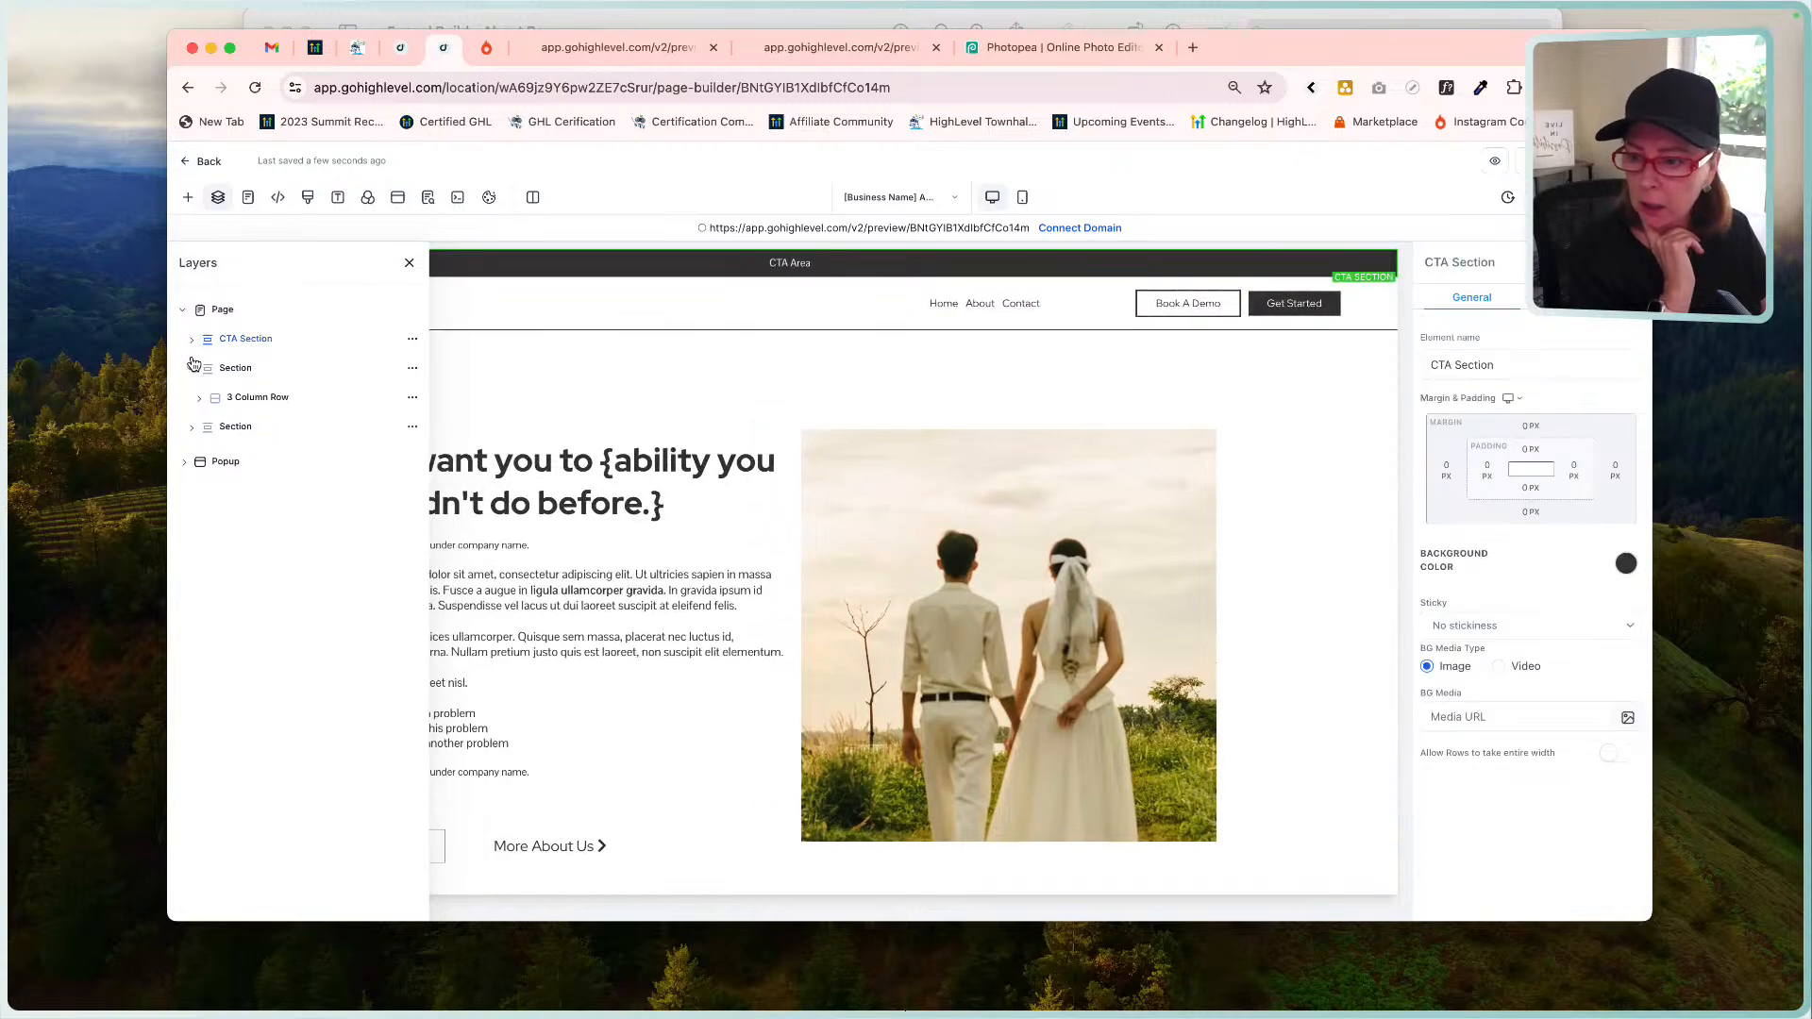
click(232, 371)
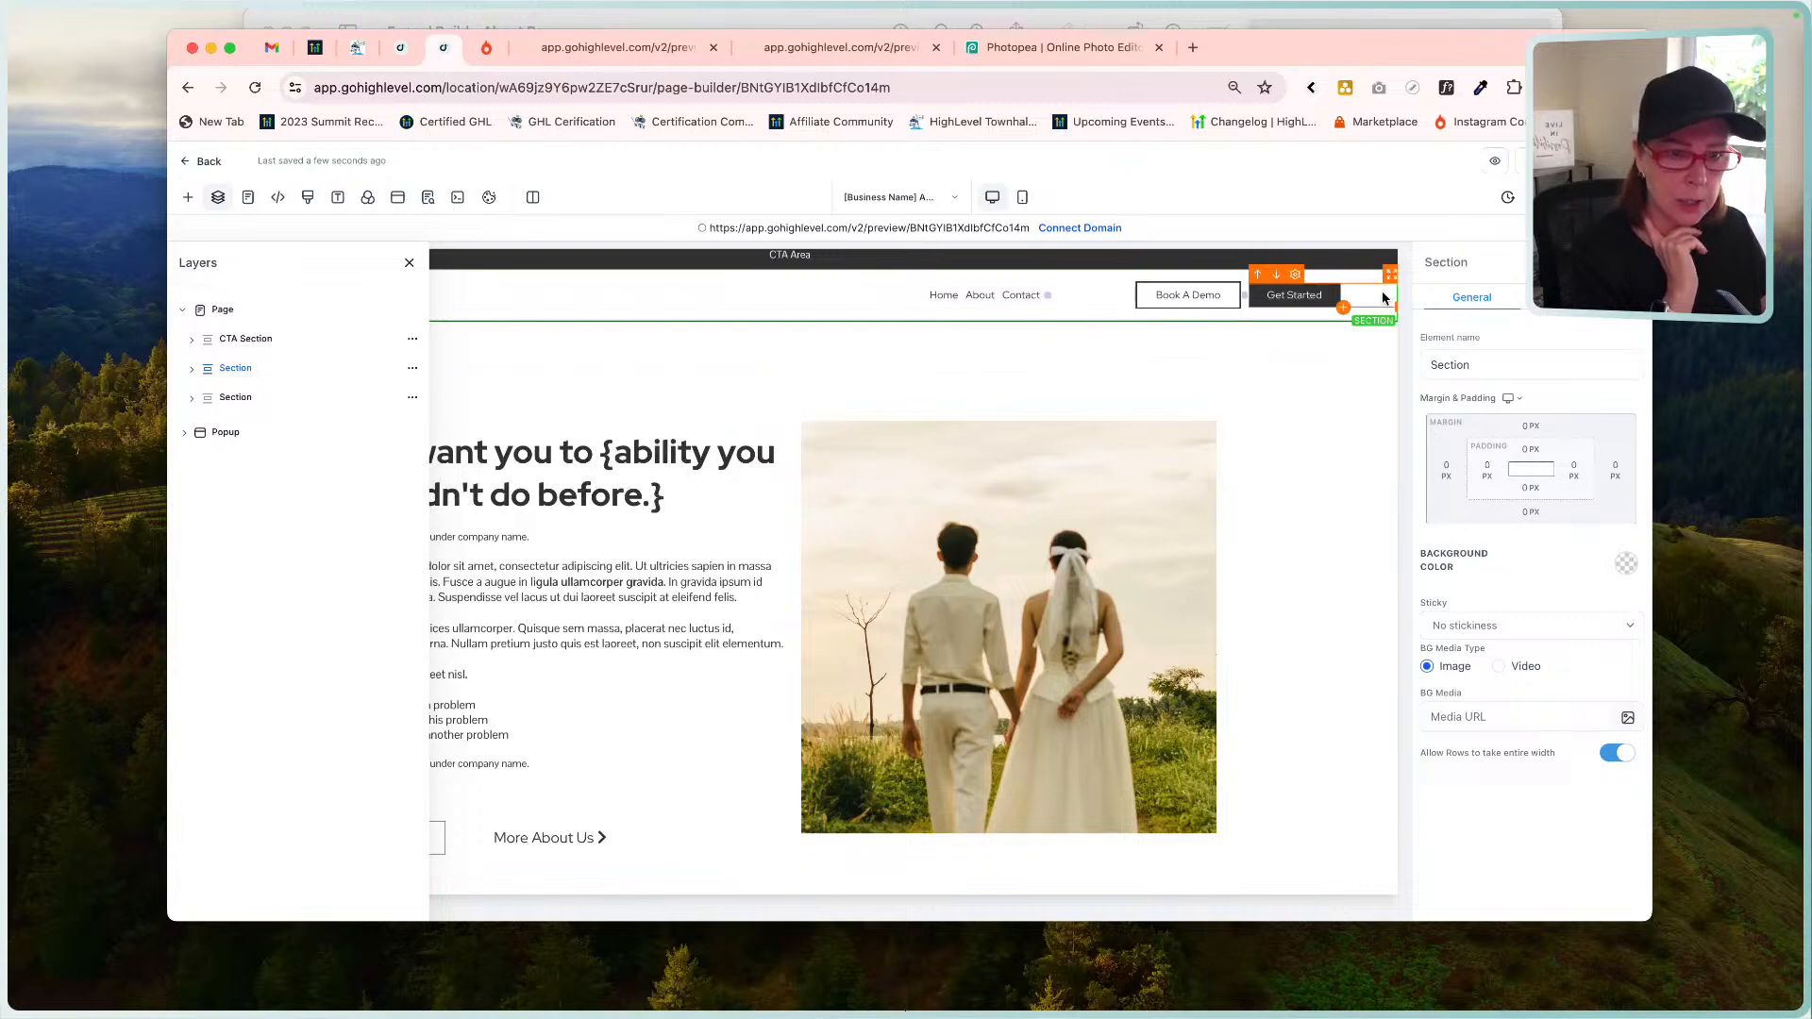
scroll(1351, 383, right, 1)
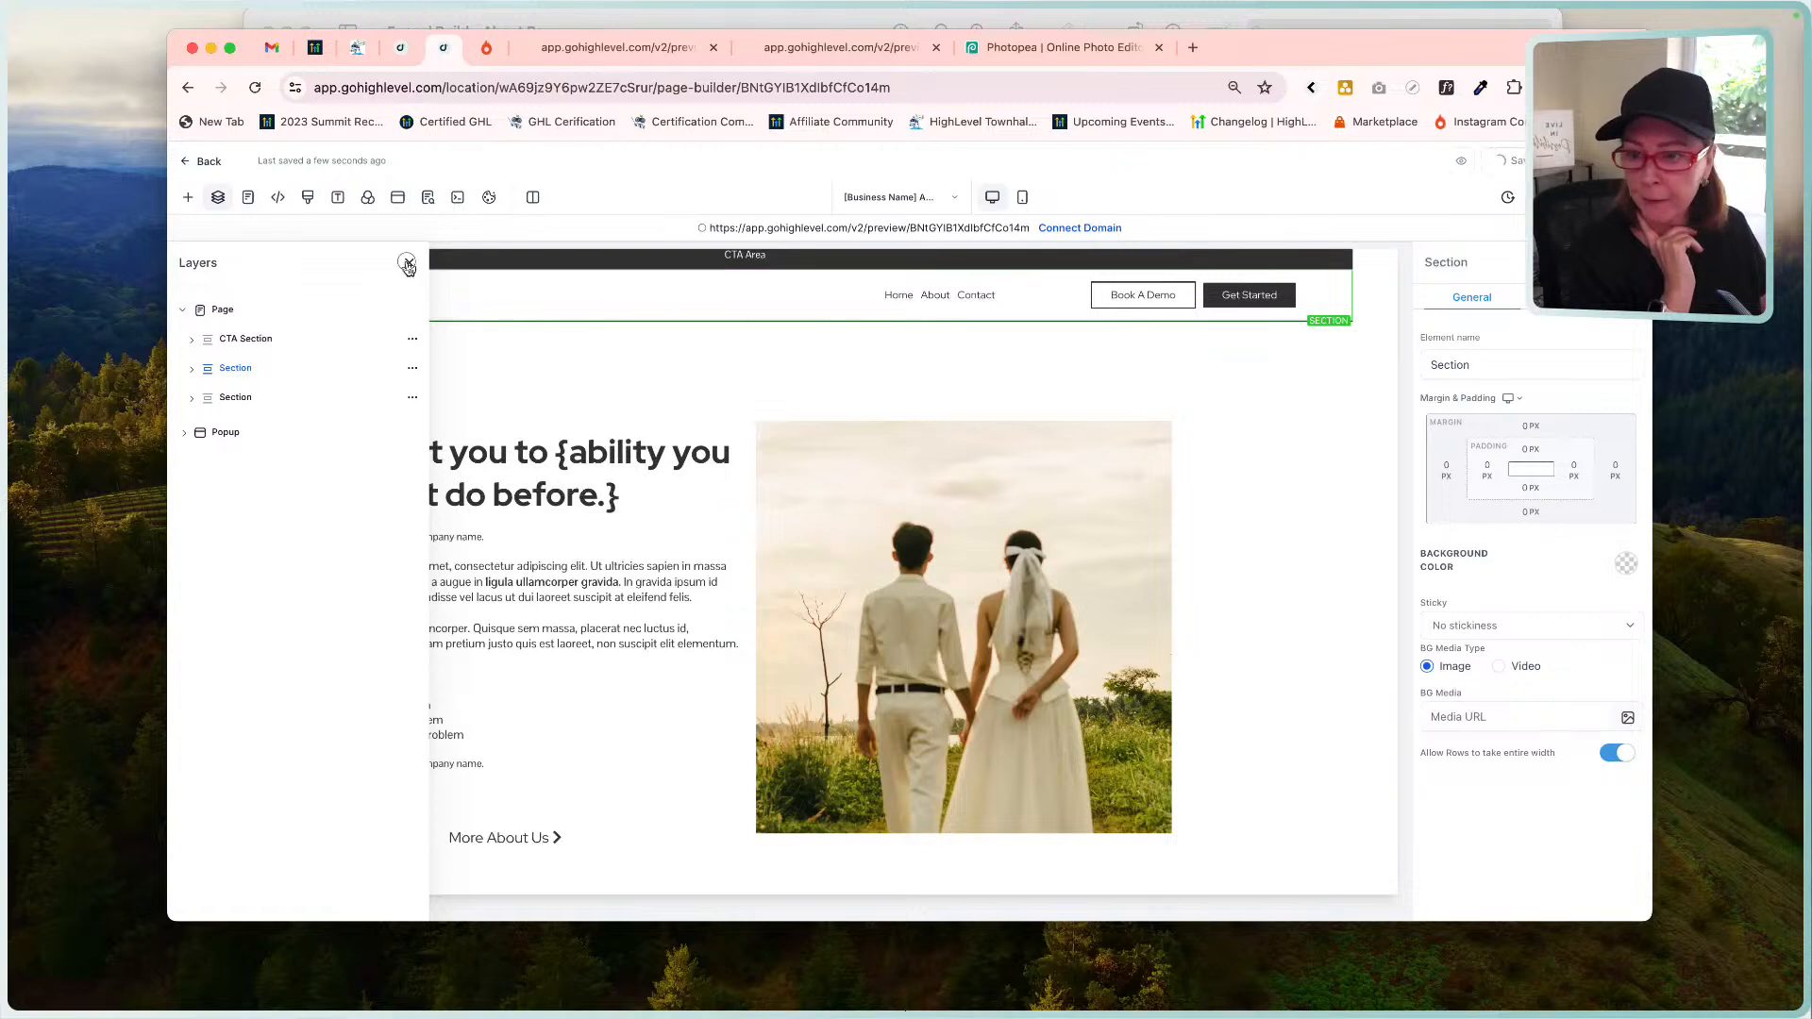
click(408, 262)
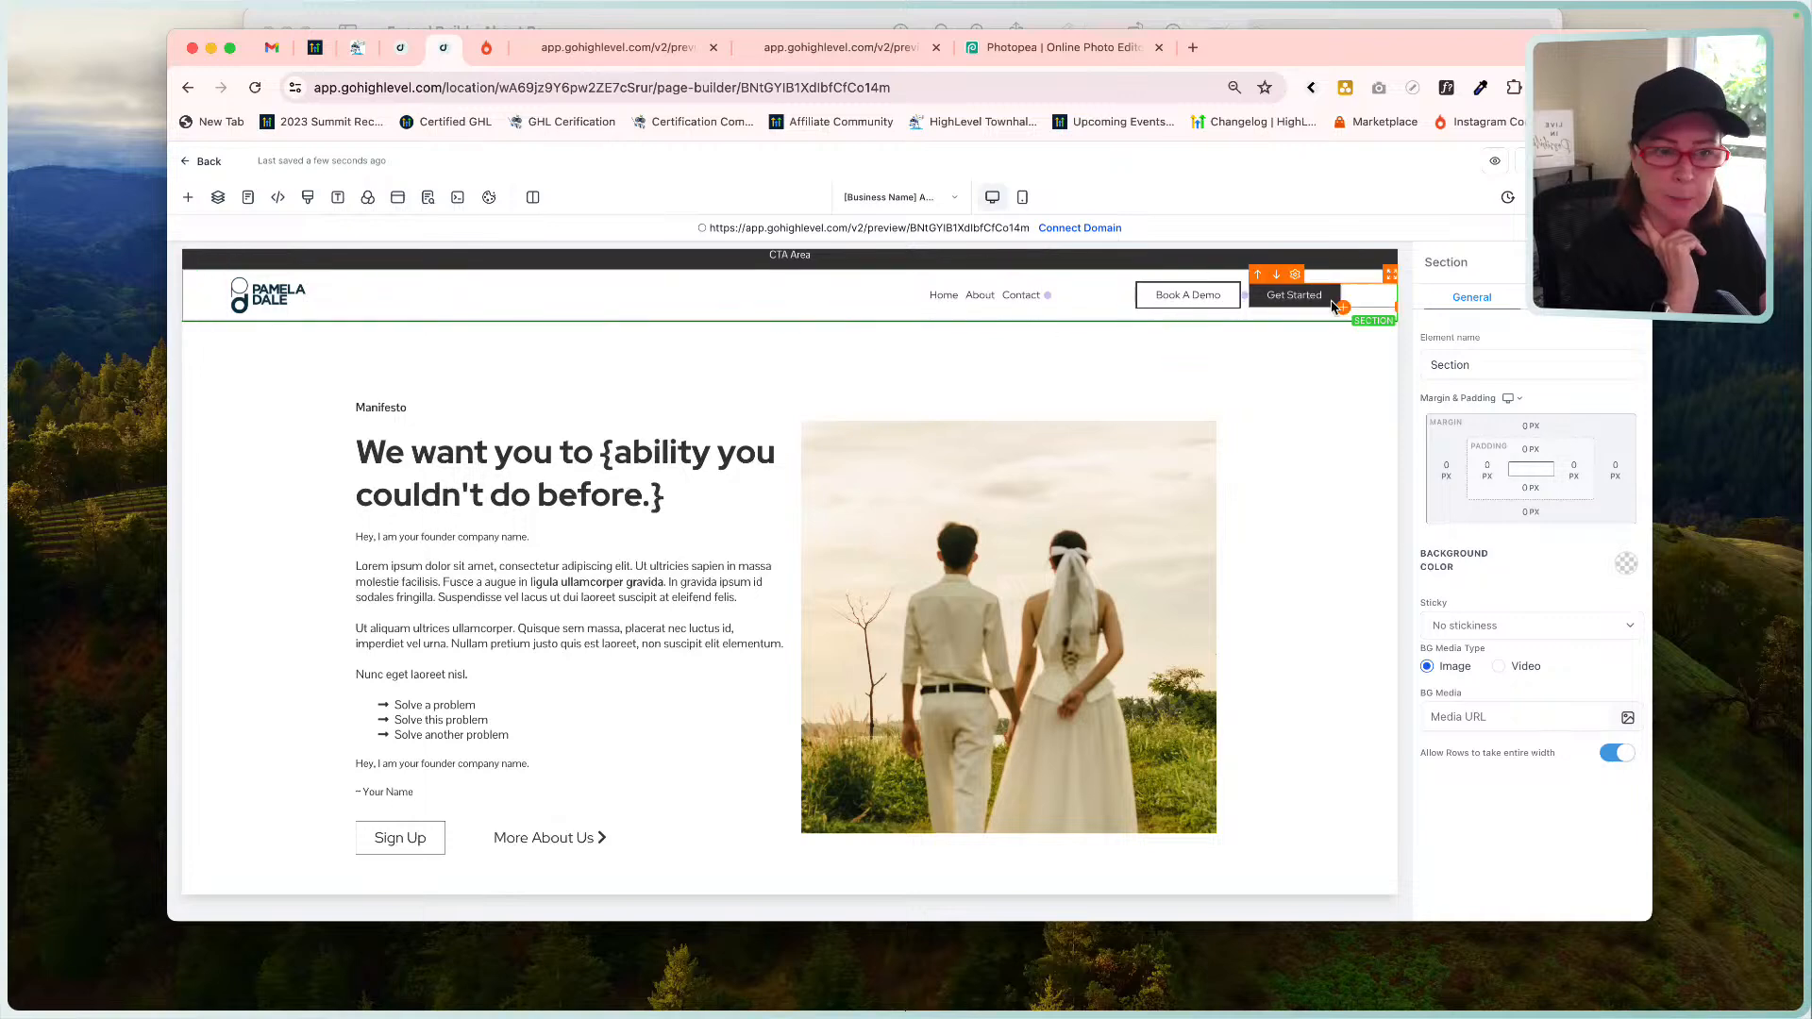
Open a fresh preview, close the outdated preview tab, and compare it against the About mockup.
click(1493, 174)
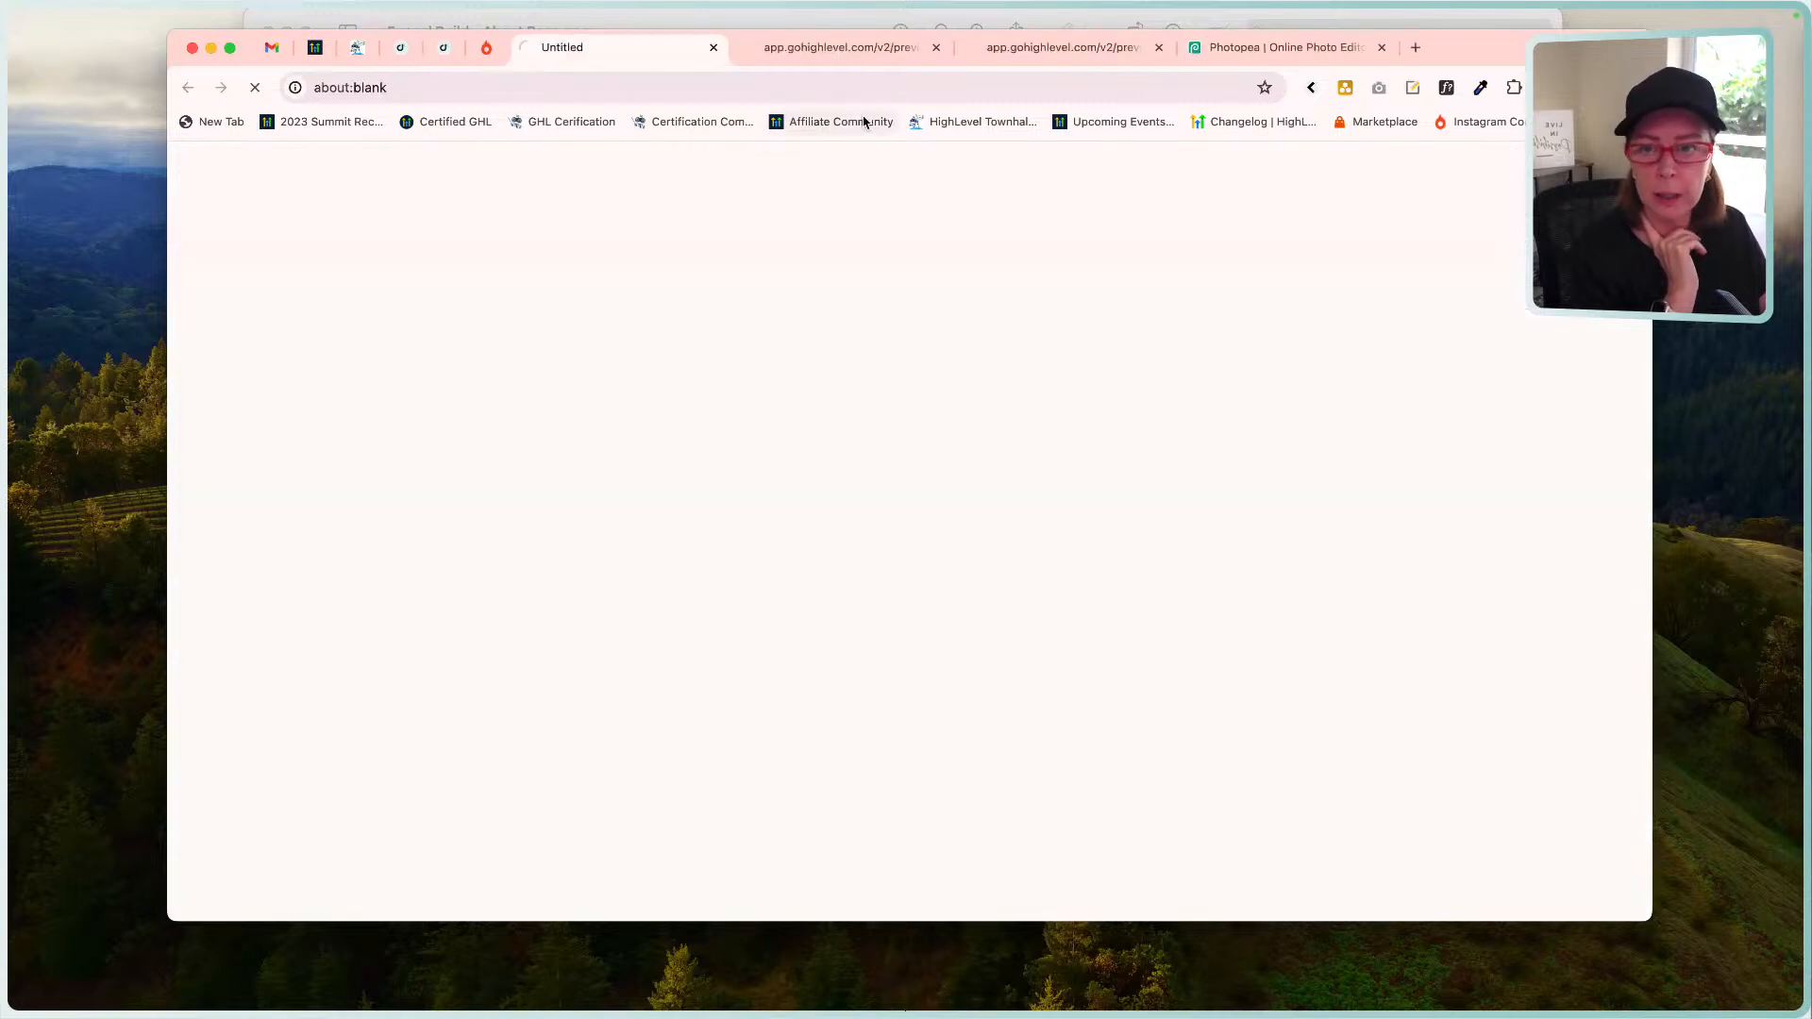
click(936, 48)
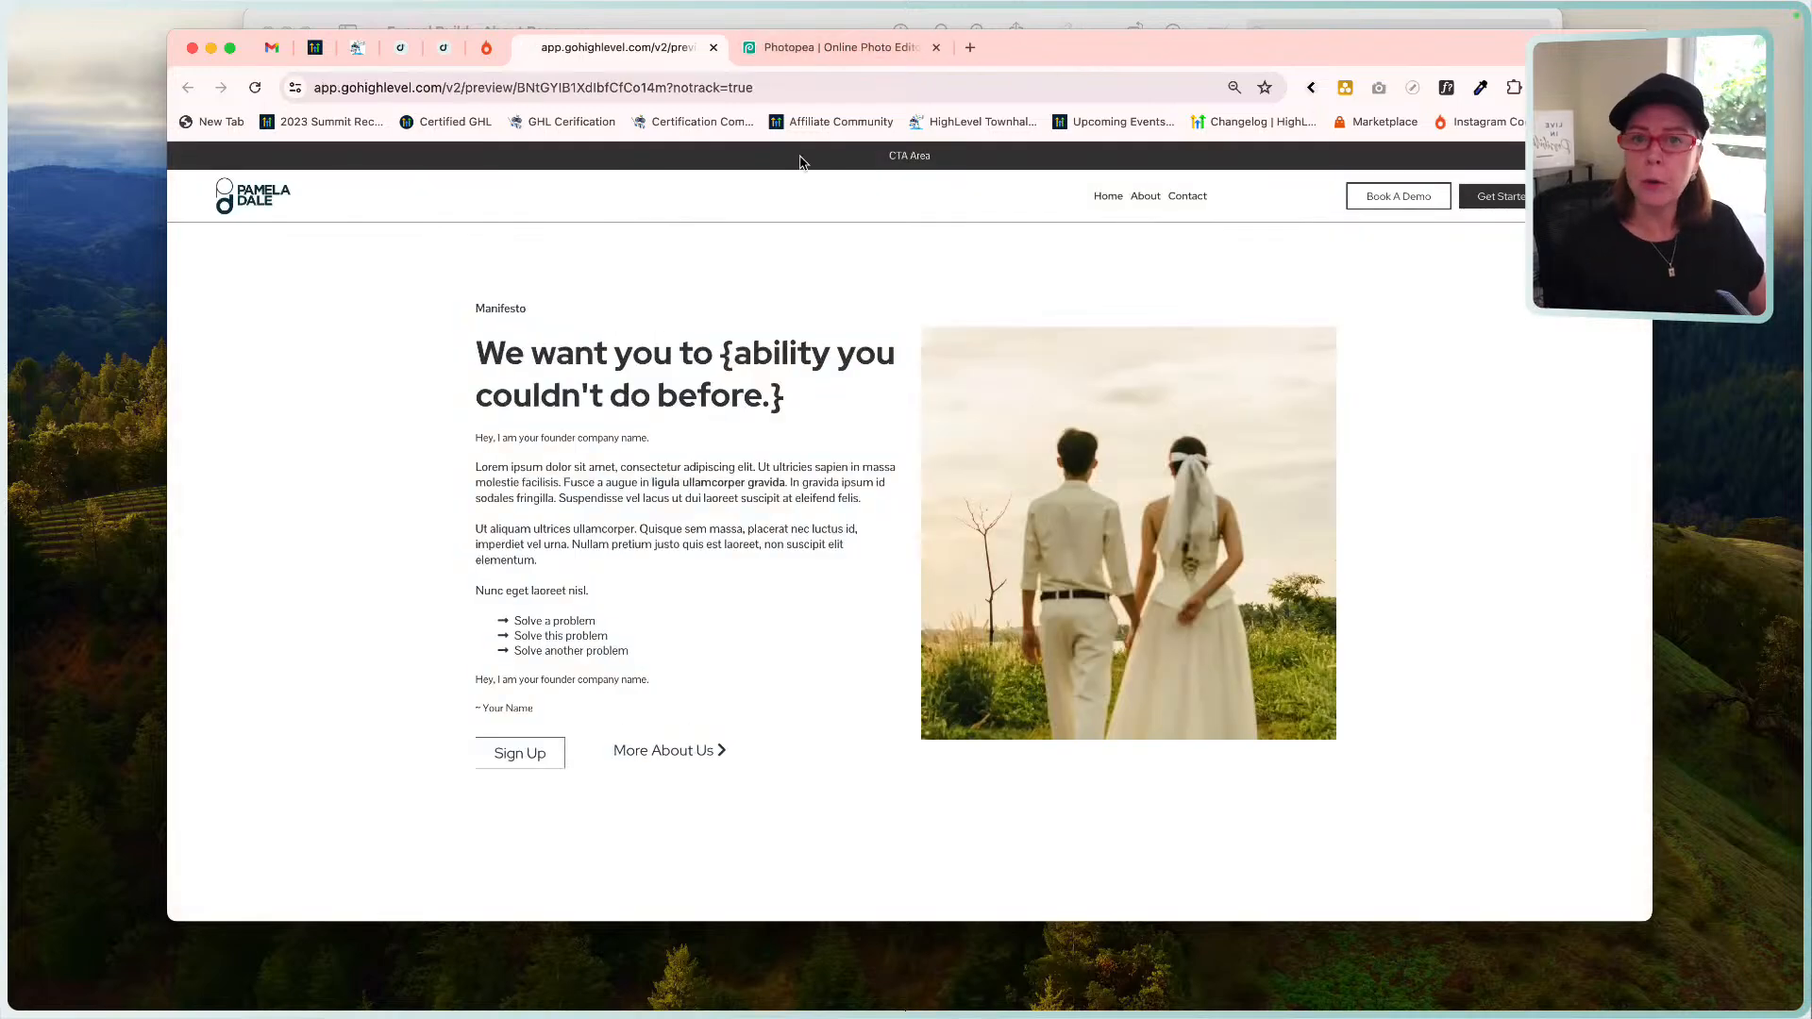
click(728, 23)
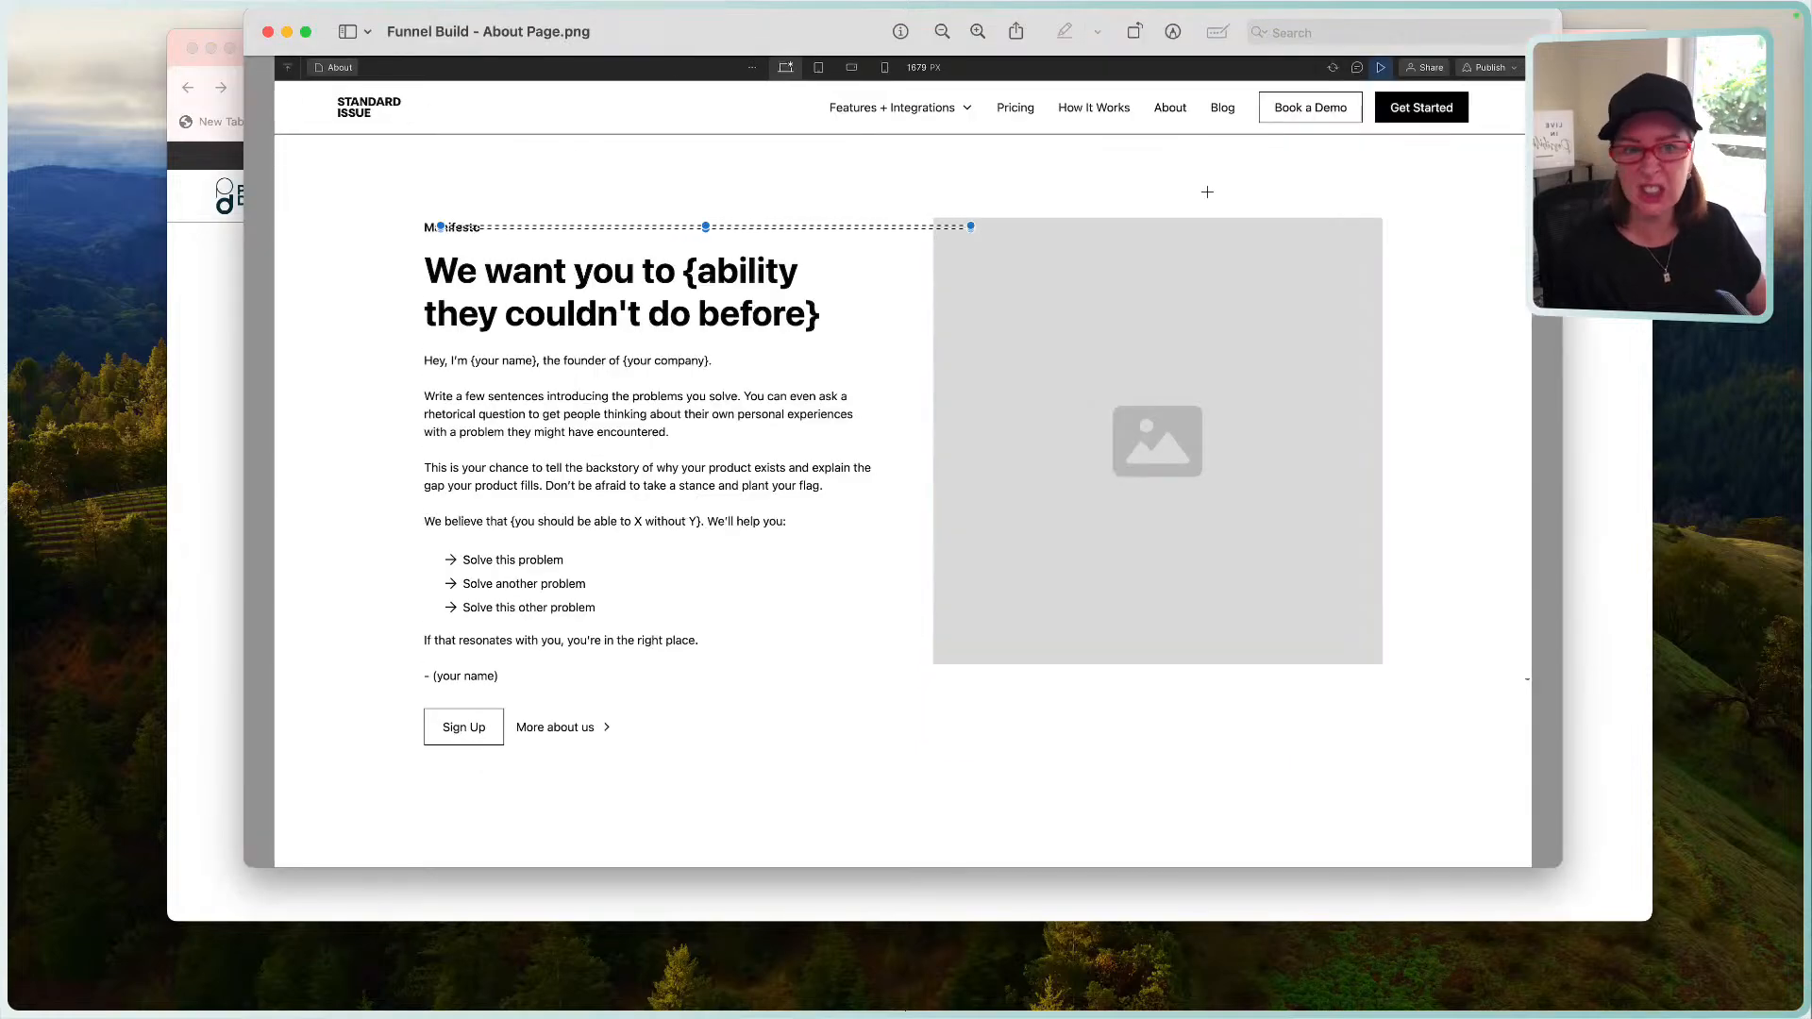
click(226, 396)
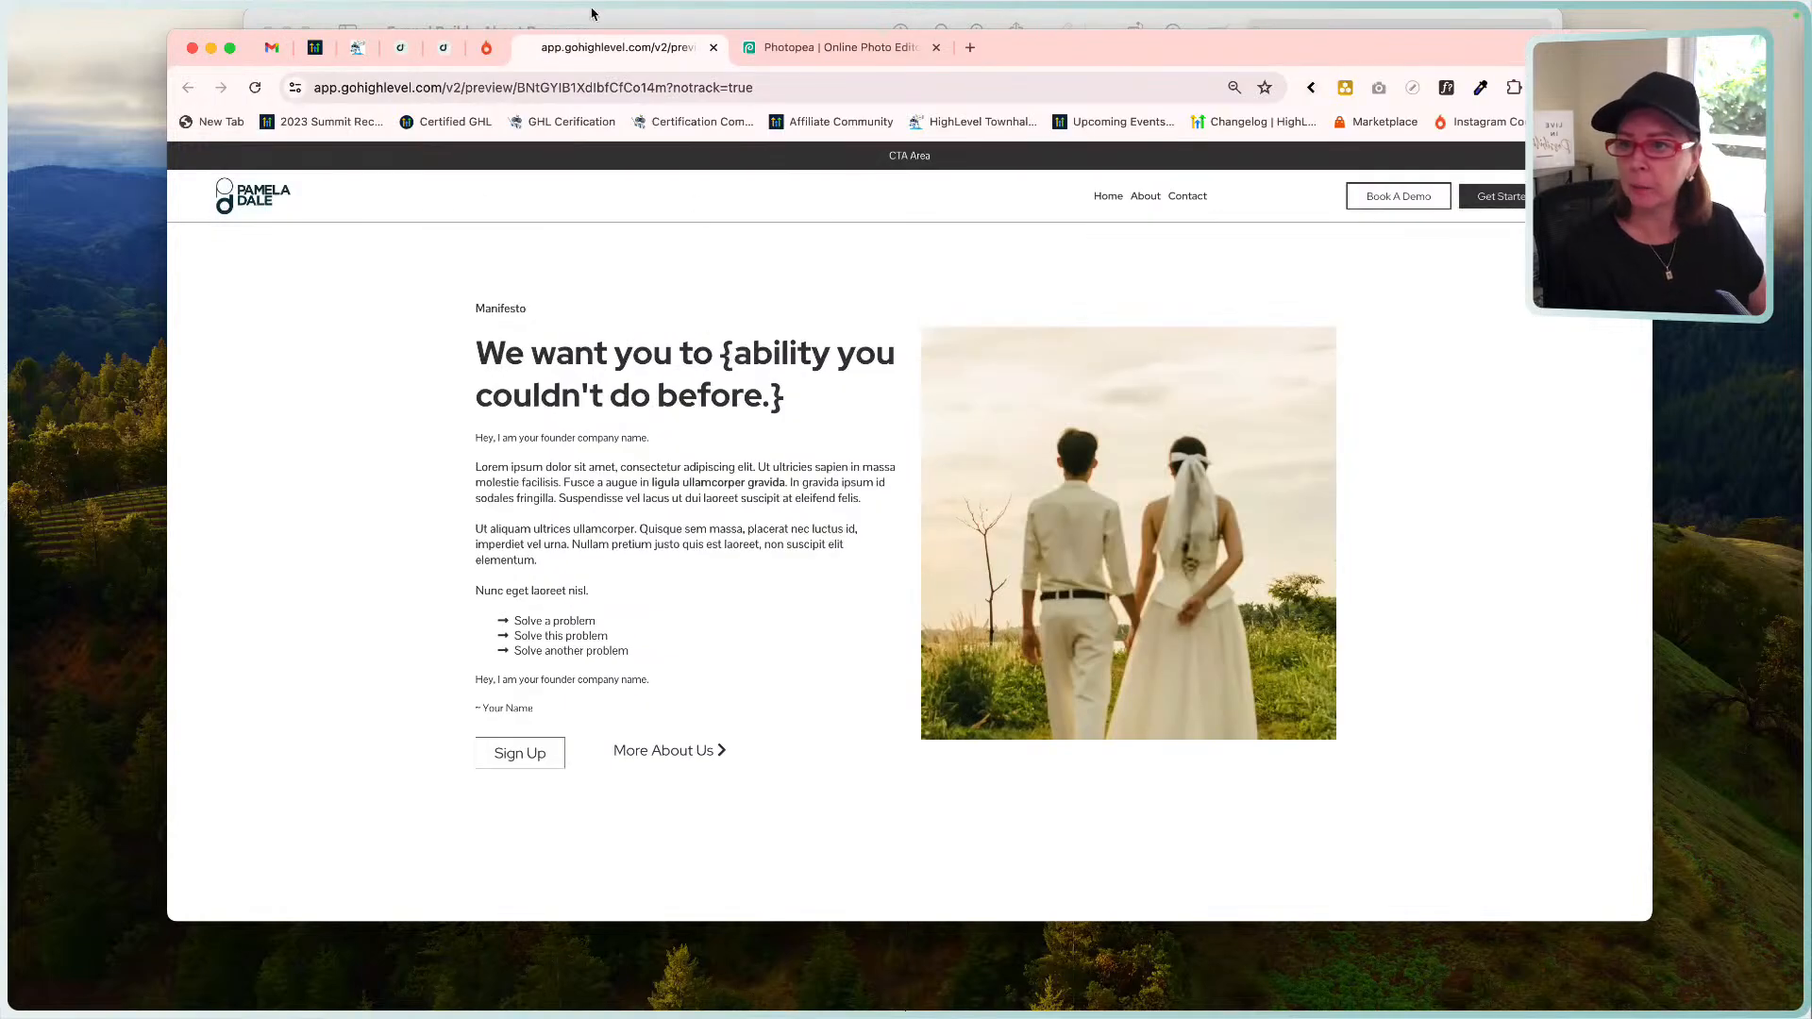
Give the navigation menu 20 px of left padding using the preset and save the page.
click(441, 49)
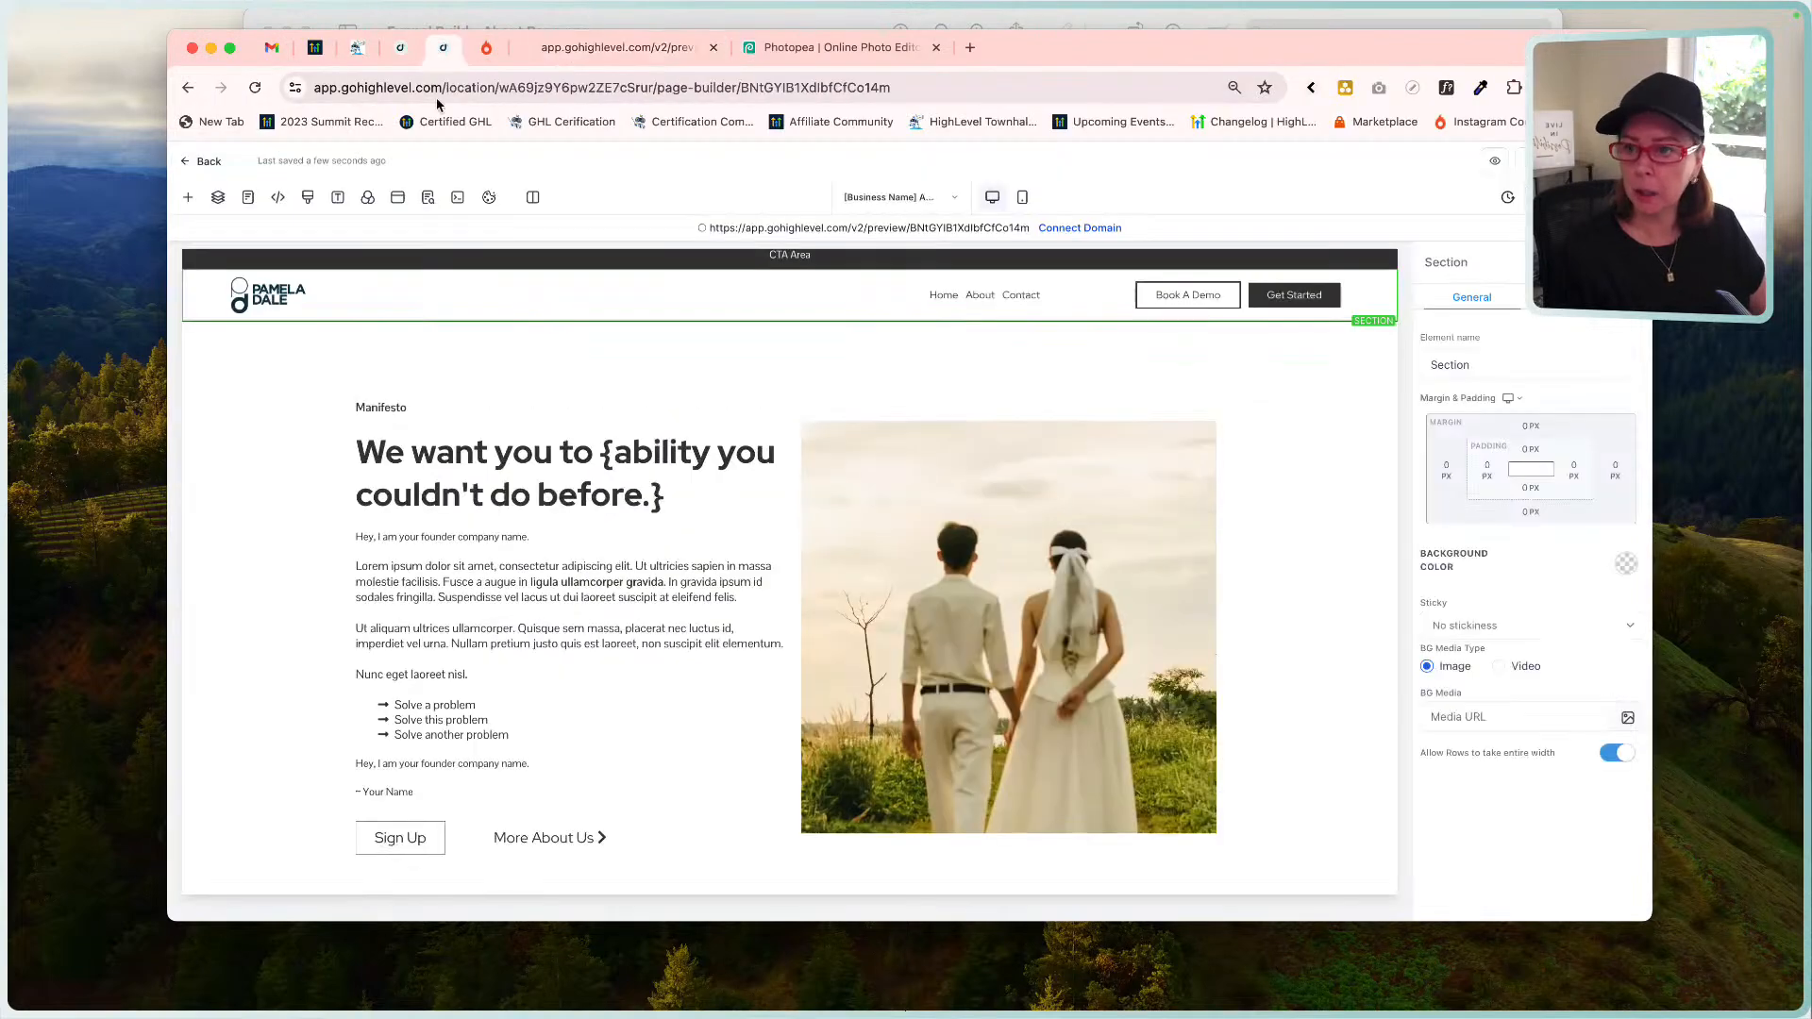
click(339, 297)
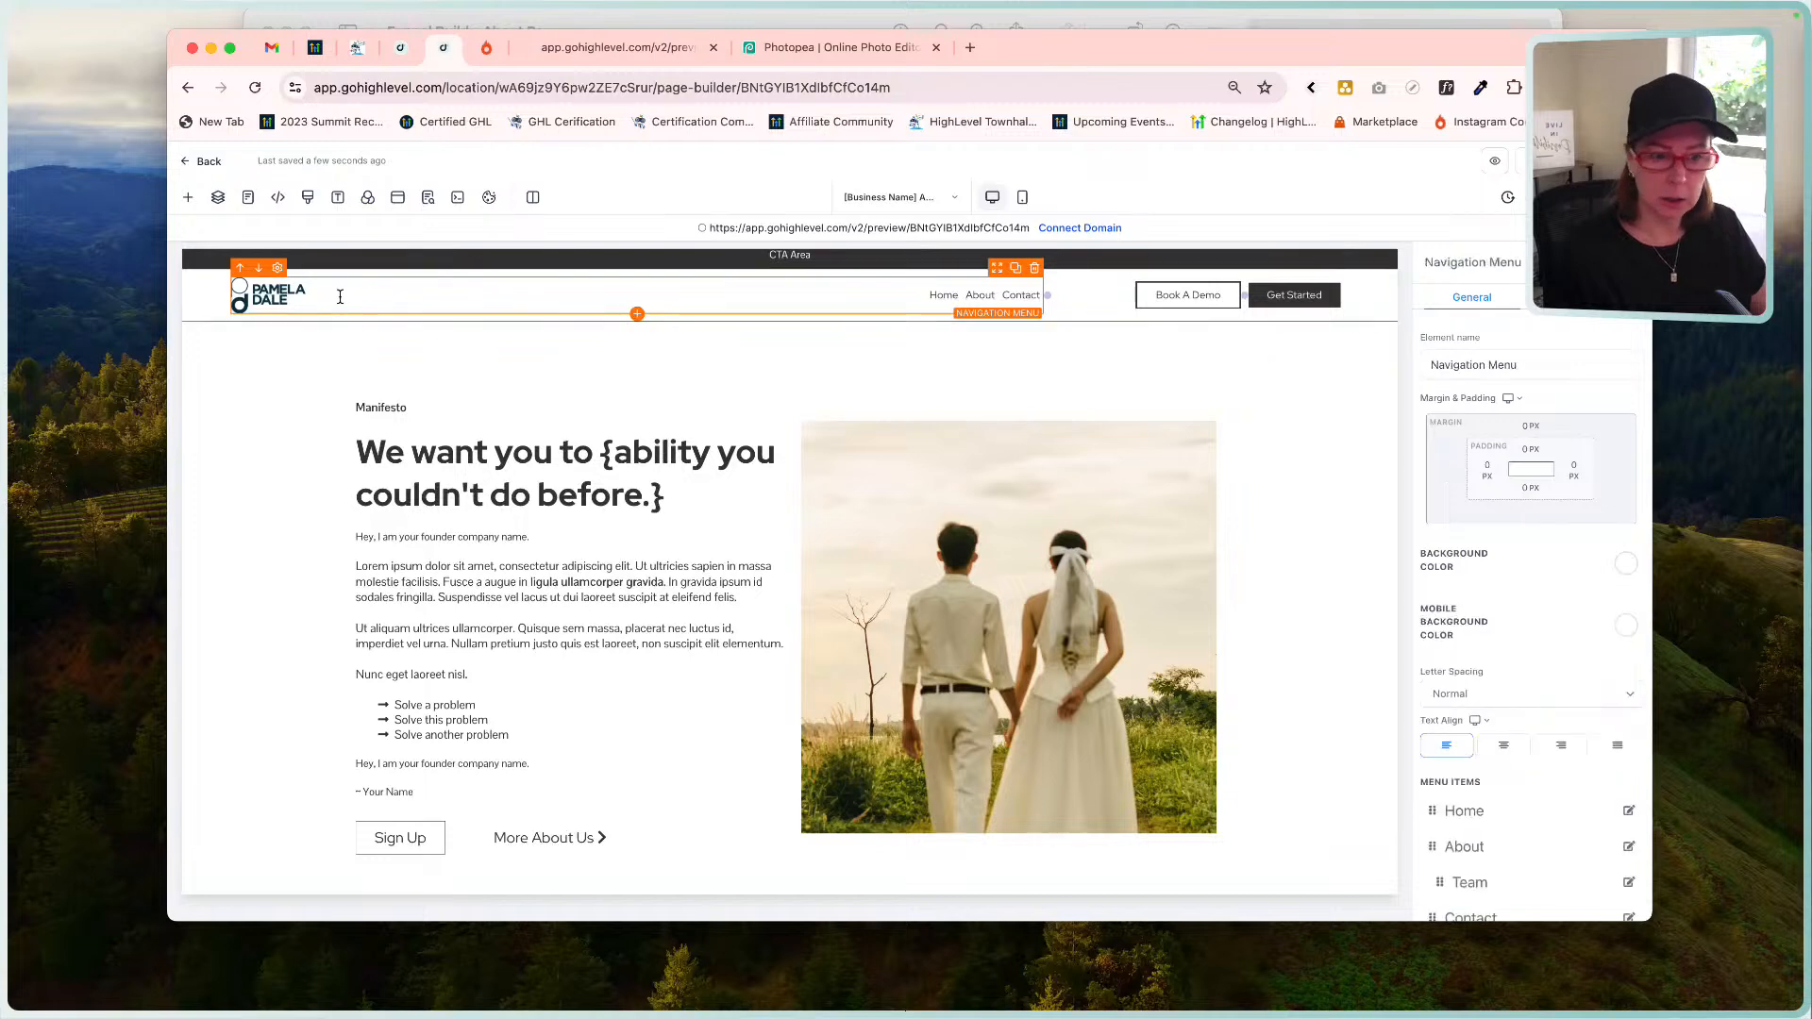
click(1490, 473)
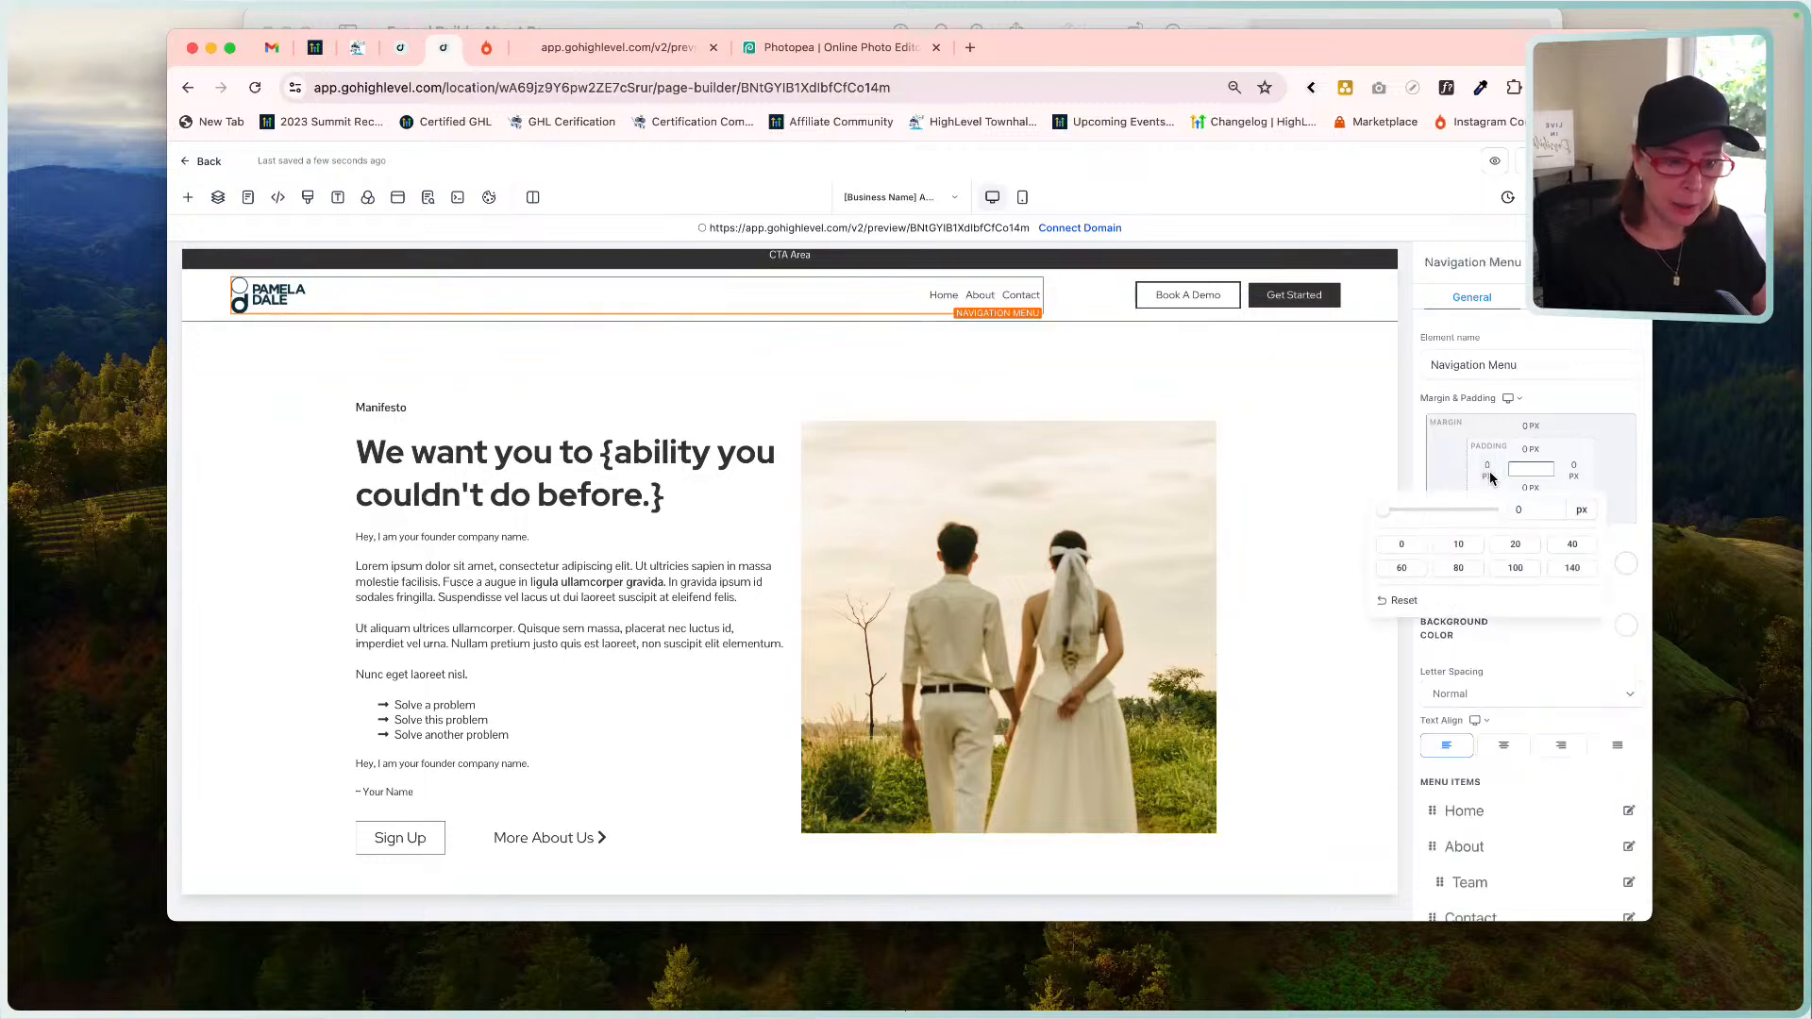
click(1525, 549)
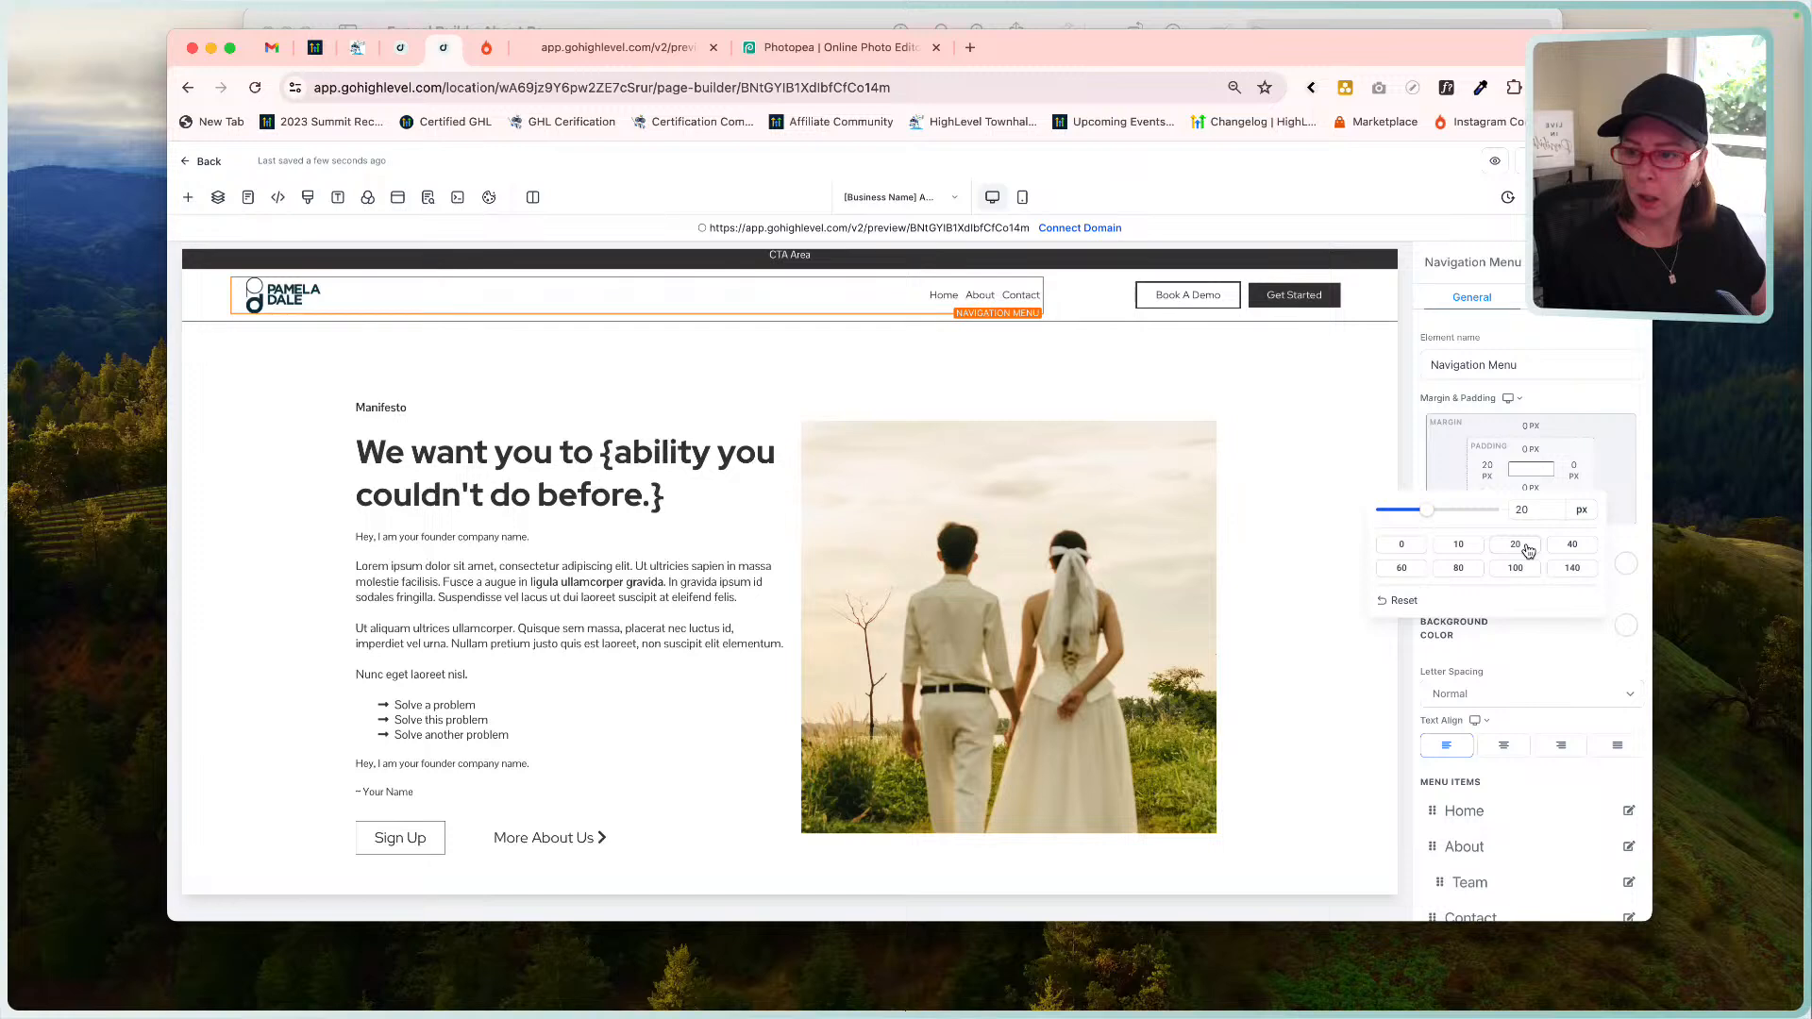
click(1546, 160)
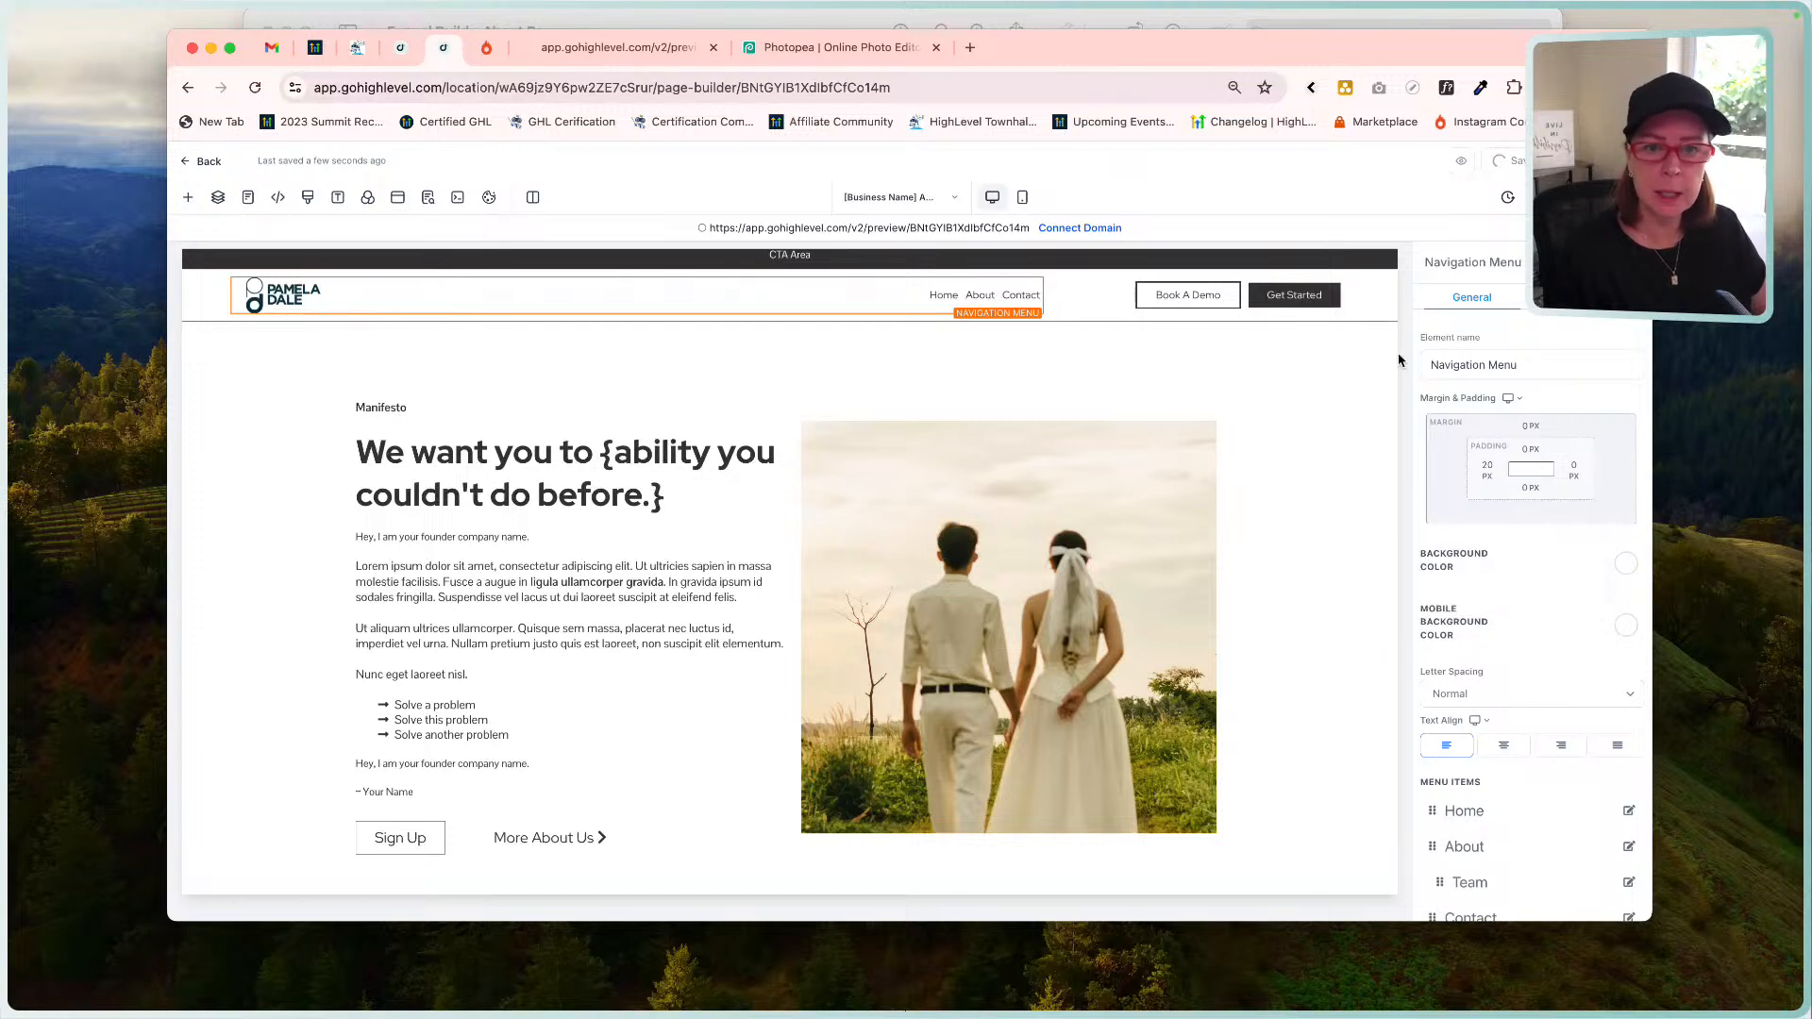
Resize the header's Book A Demo column, then check the header row's section in the layers list.
click(1293, 295)
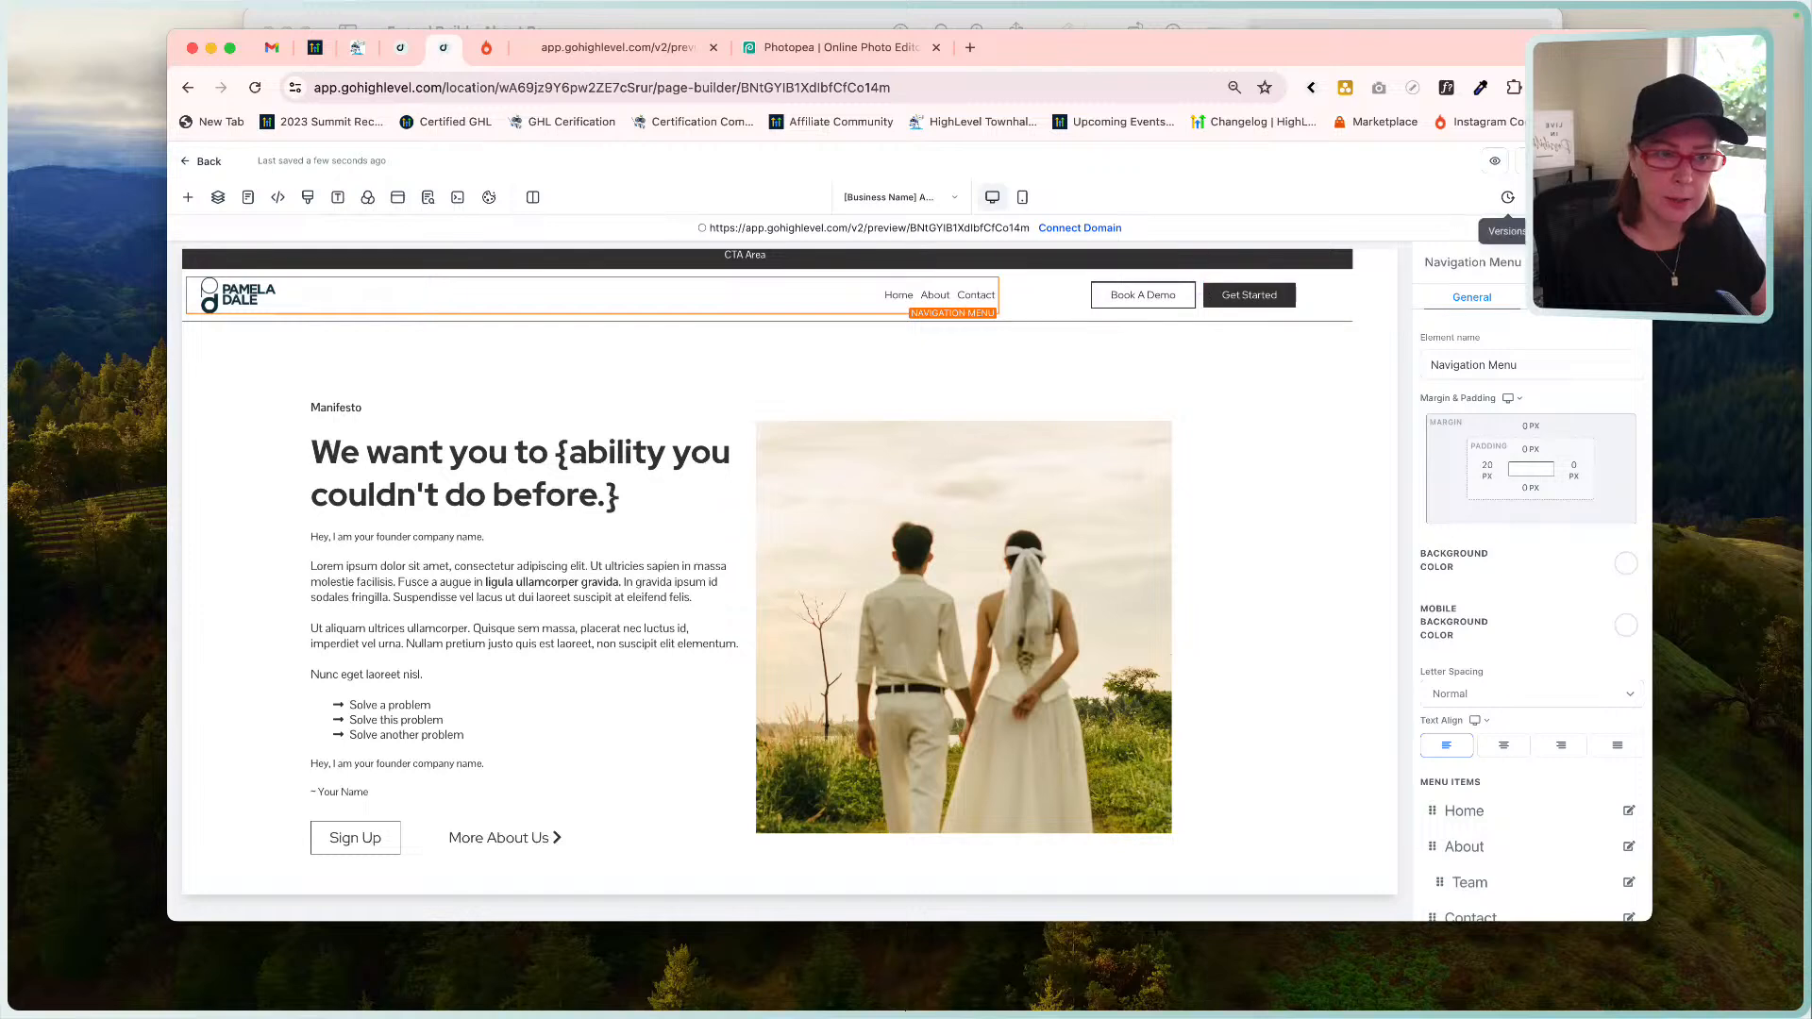
drag(1199, 295, 1093, 299)
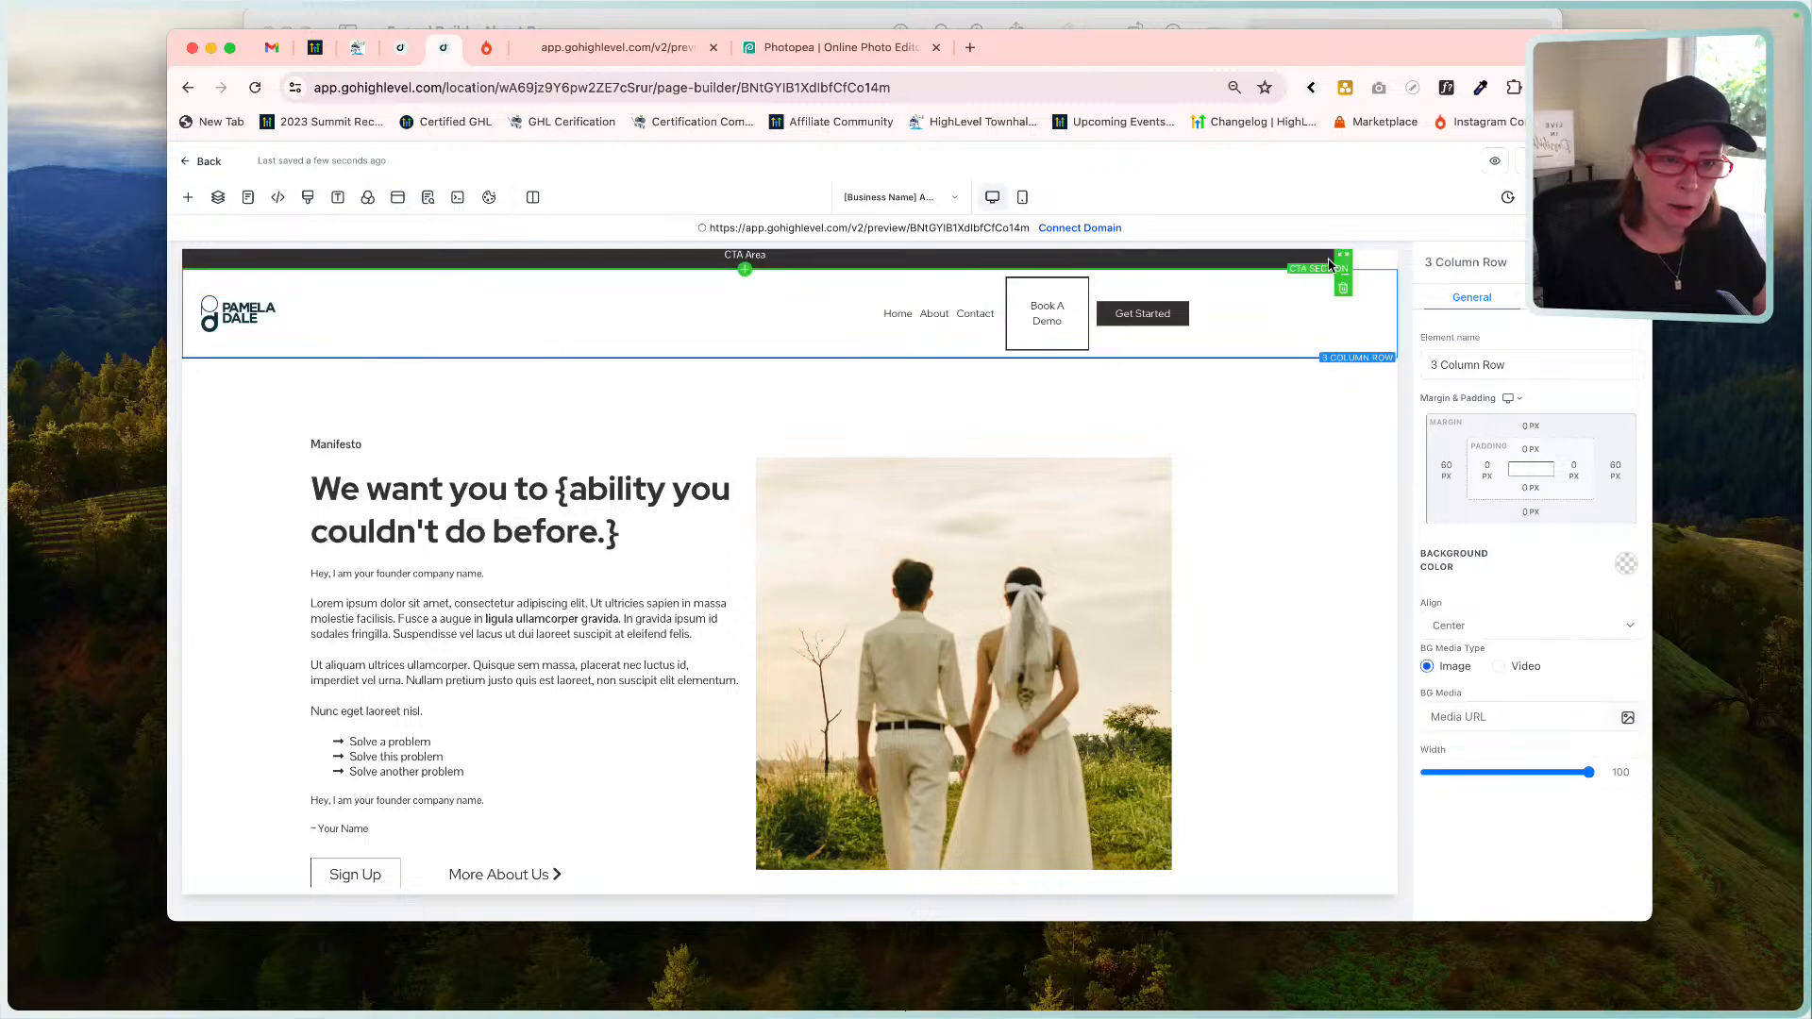
click(1329, 265)
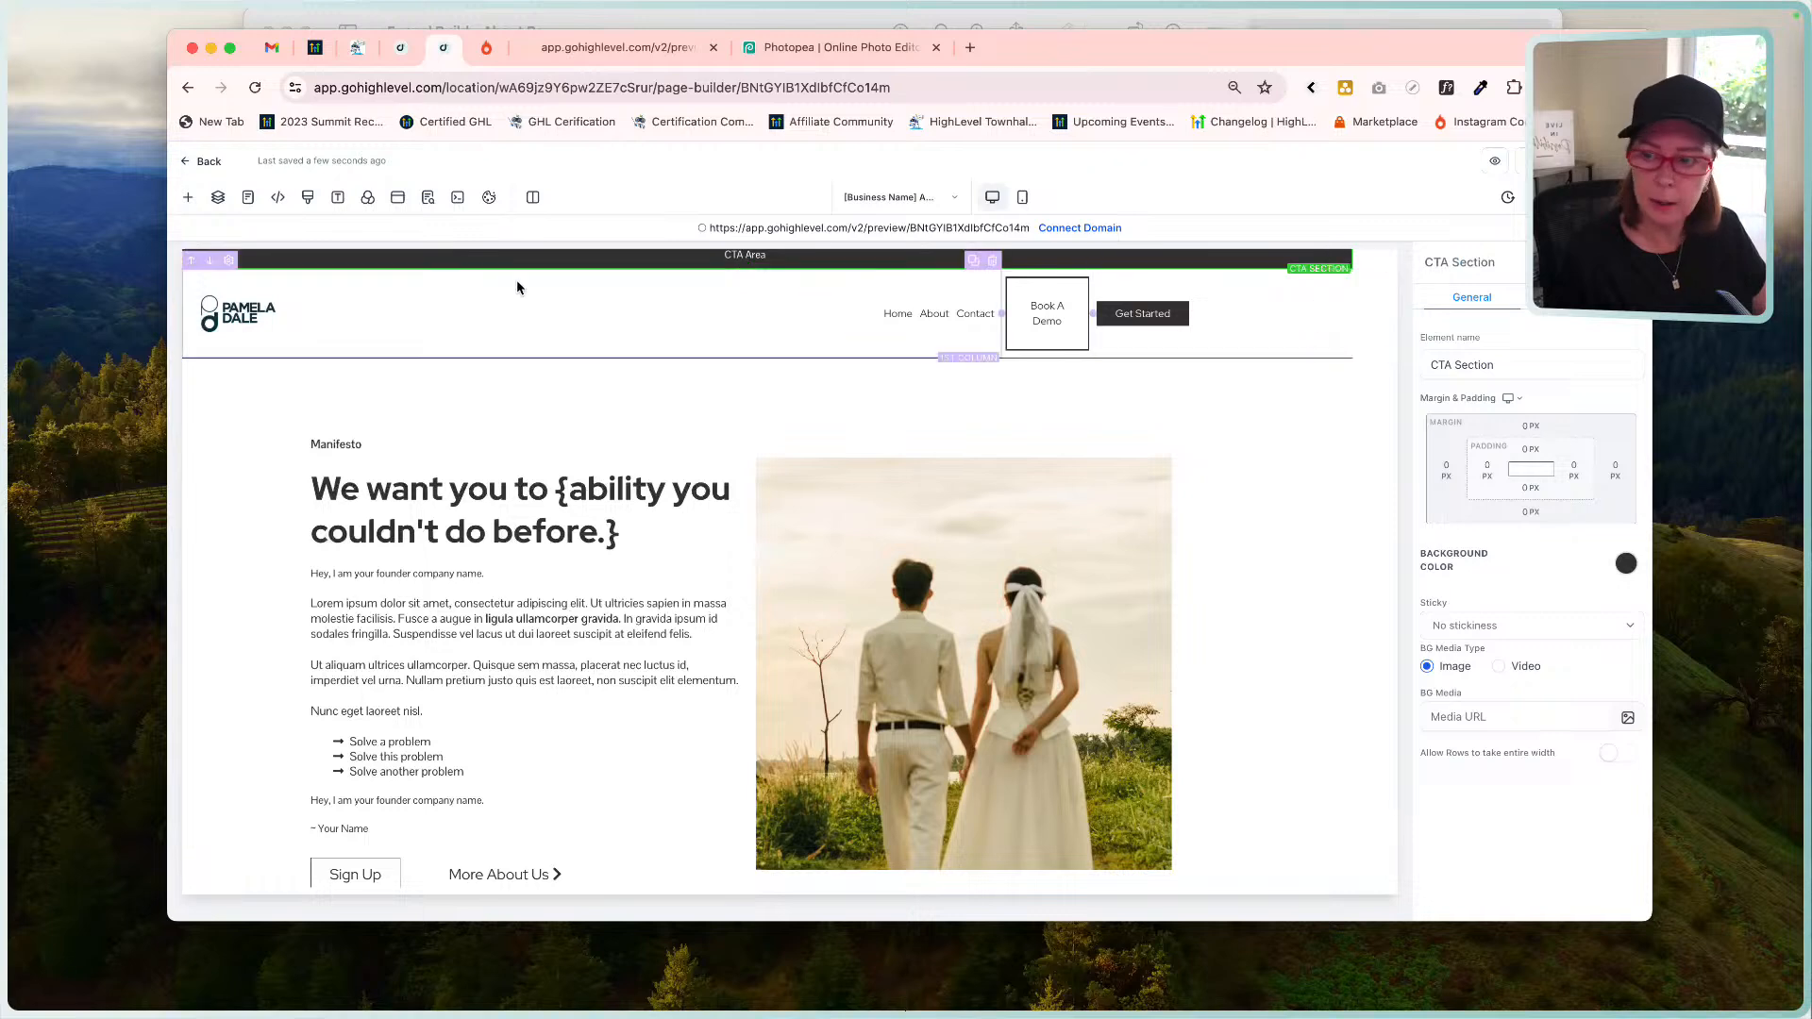
click(218, 197)
click(233, 370)
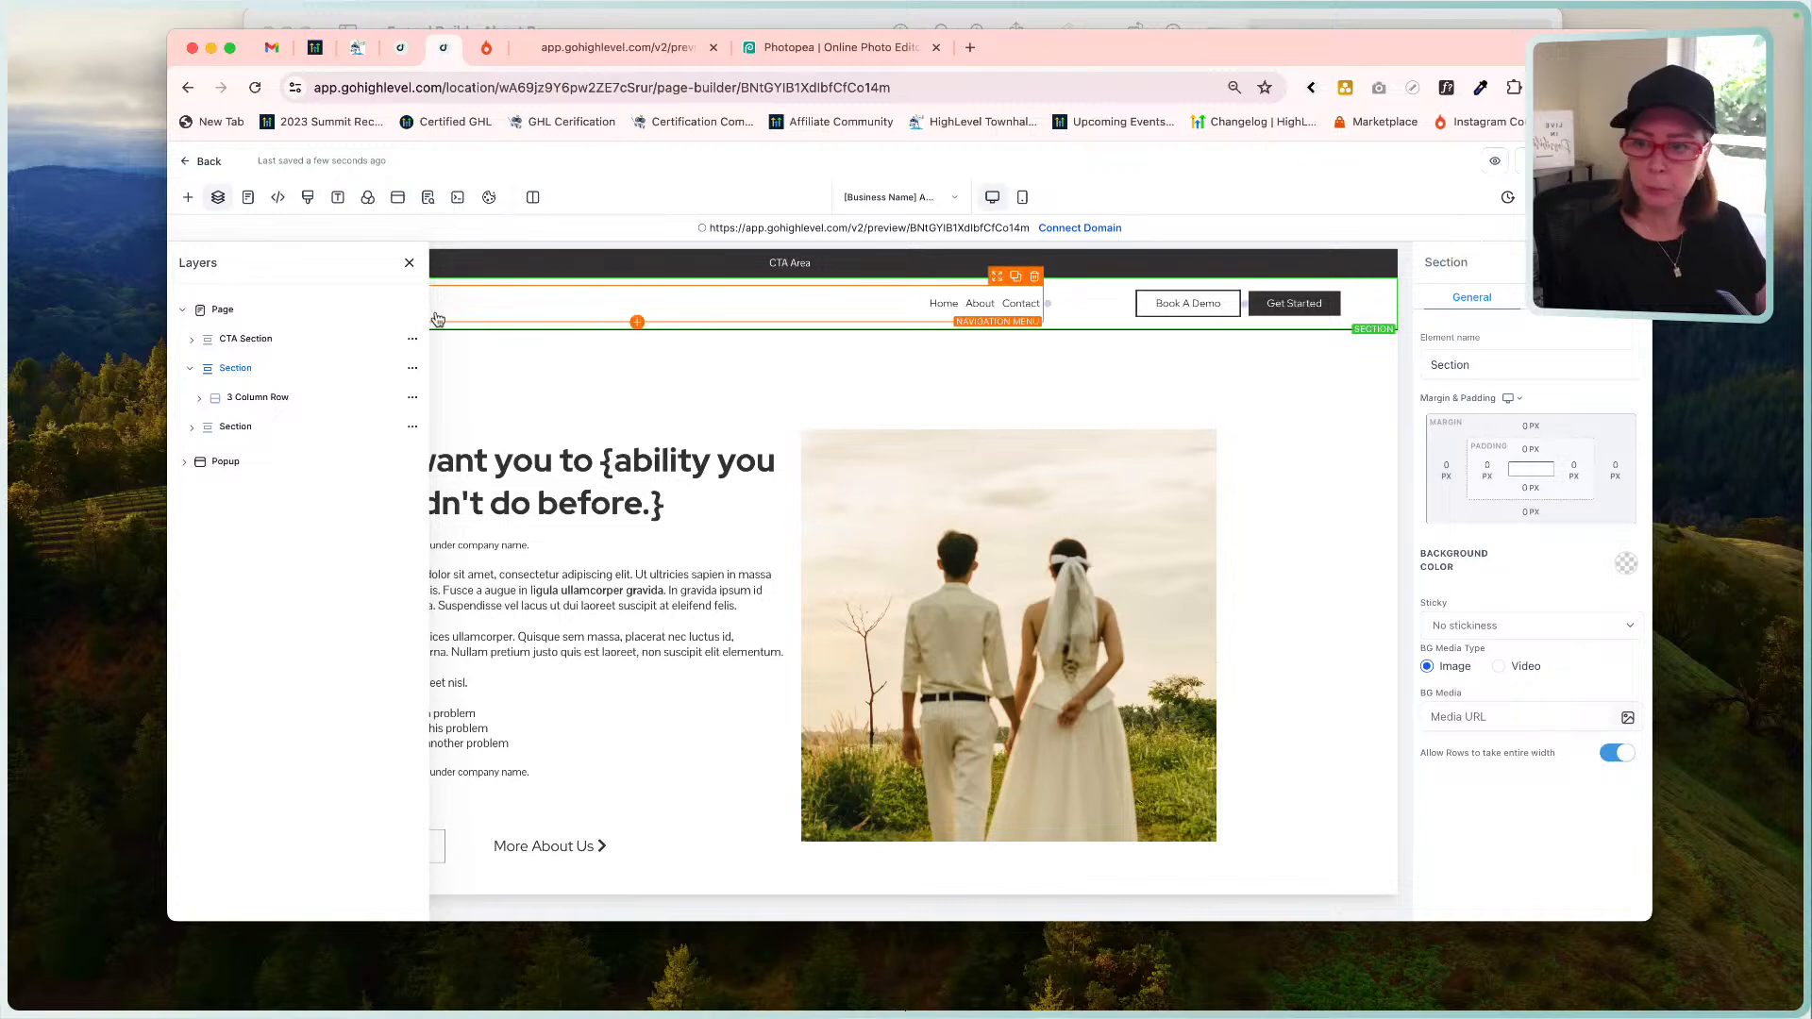
click(408, 264)
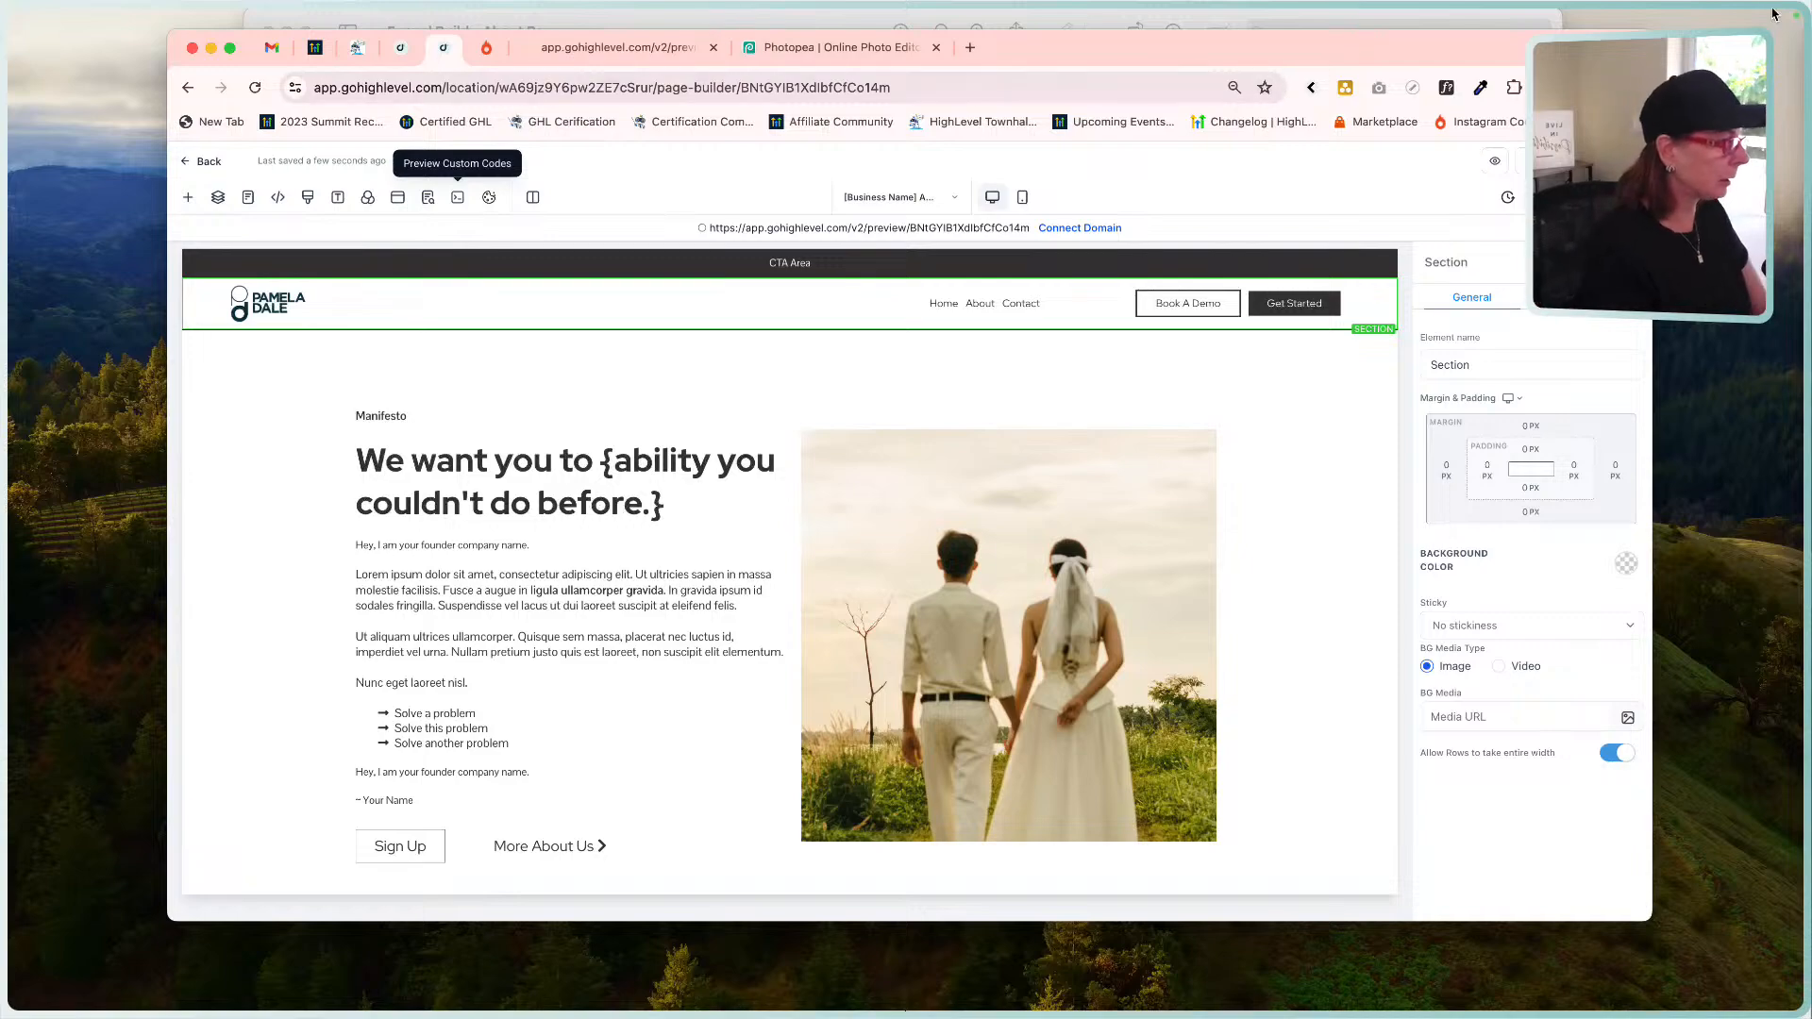
mouse_move(1801, 10)
key(F11)
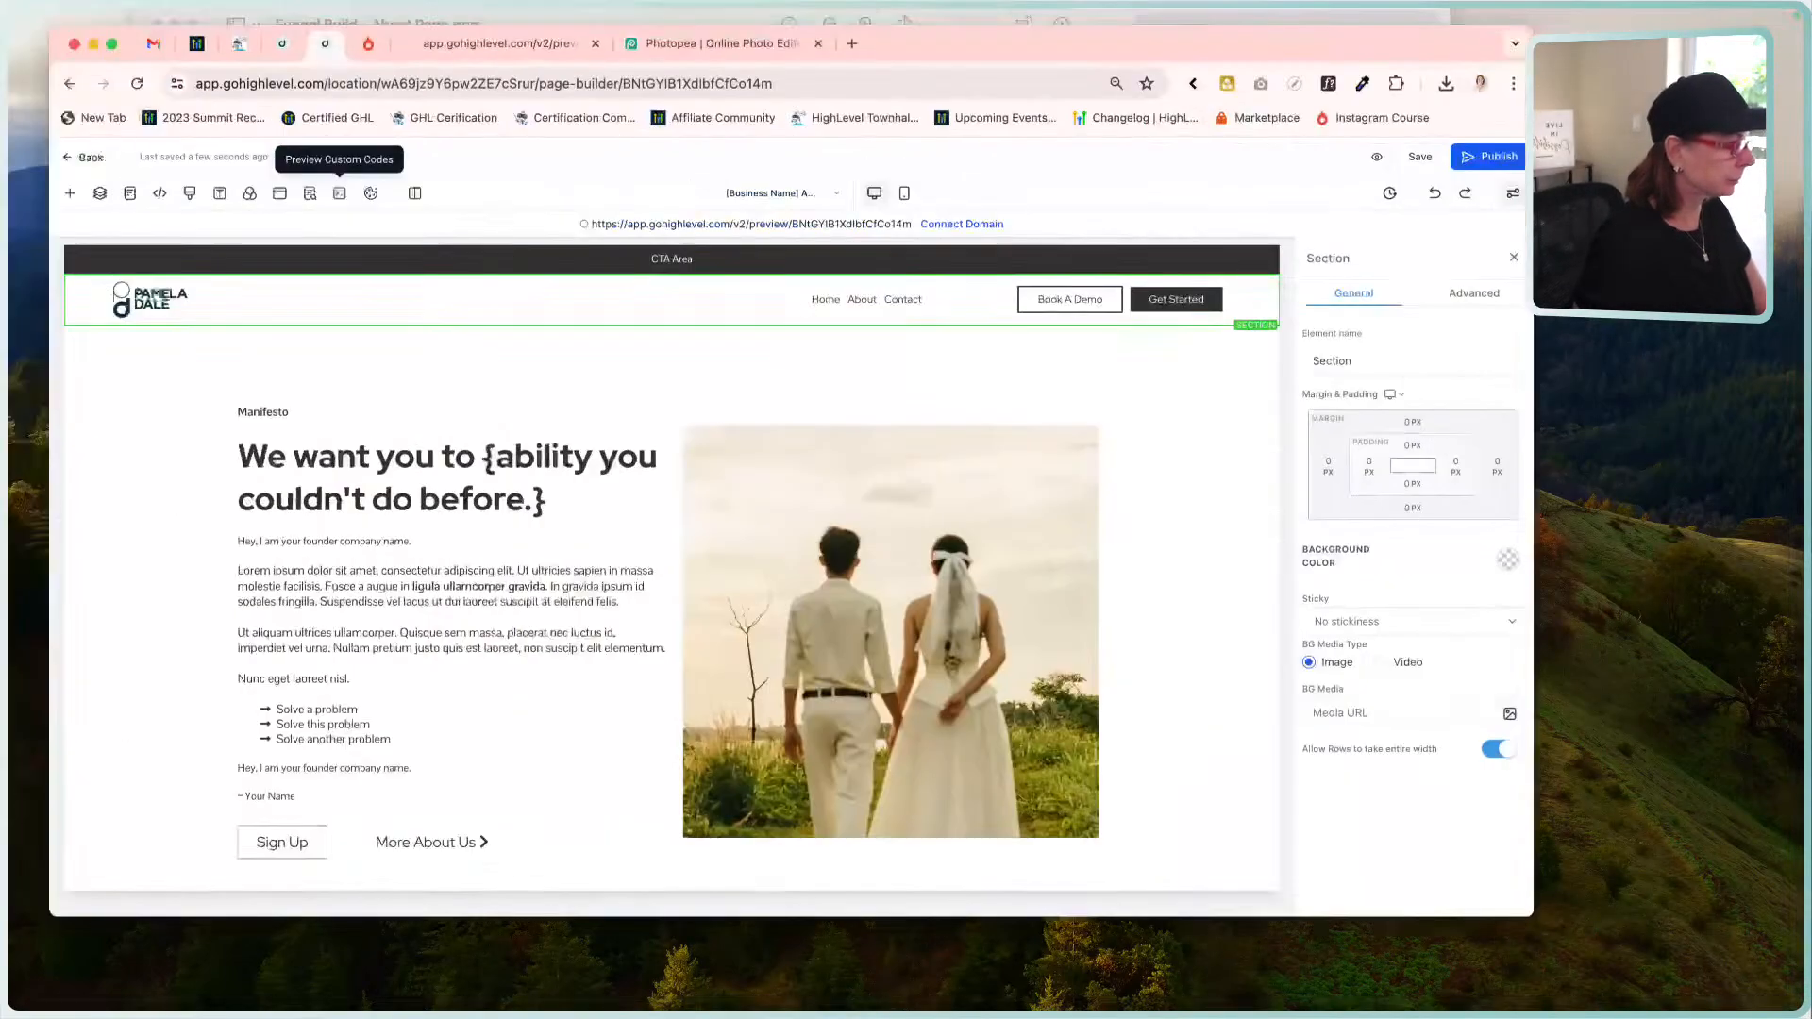